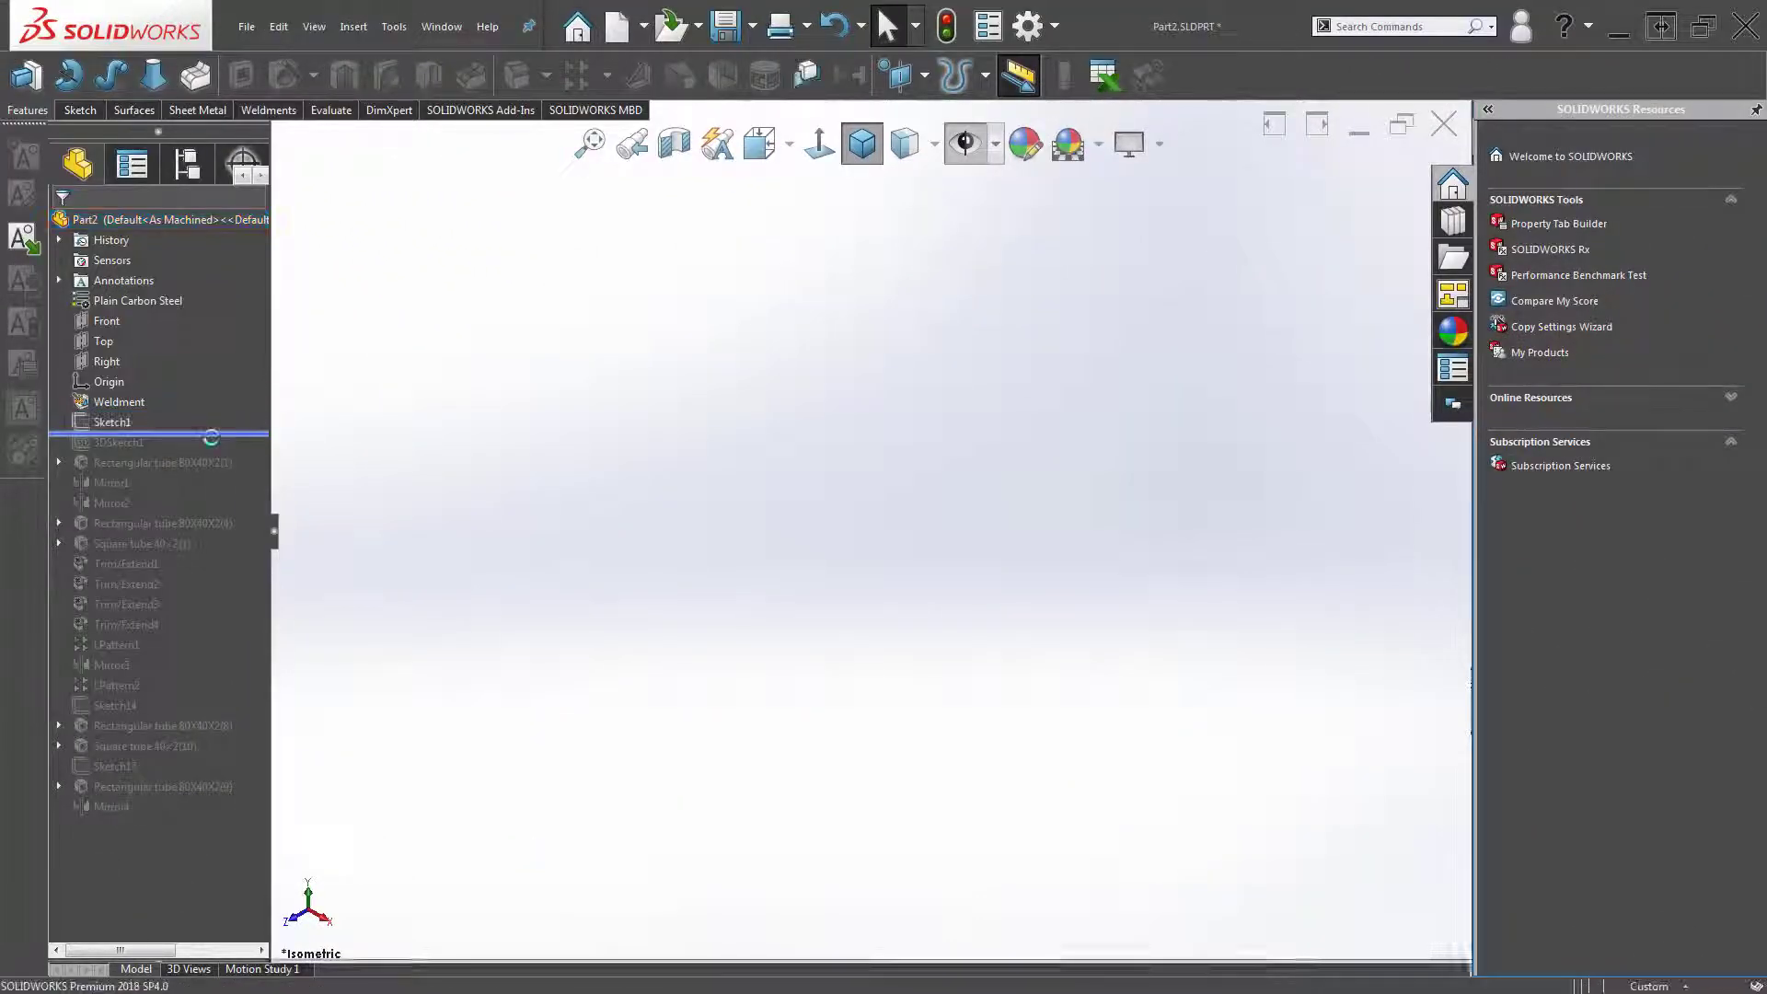
Roll back to Sketch1, then replay the history through Trim/Extend1, Mirror3 and Rectangular tube 80X40X2(8).
{"action": "mouse_move", "coordinate": [223, 425]}
{"action": "left_mouse_down"}
{"action": "mouse_move", "coordinate": [213, 451]}
{"action": "mouse_move", "coordinate": [246, 484]}
{"action": "mouse_move", "coordinate": [223, 532]}
{"action": "mouse_move", "coordinate": [252, 555]}
{"action": "left_mouse_up"}
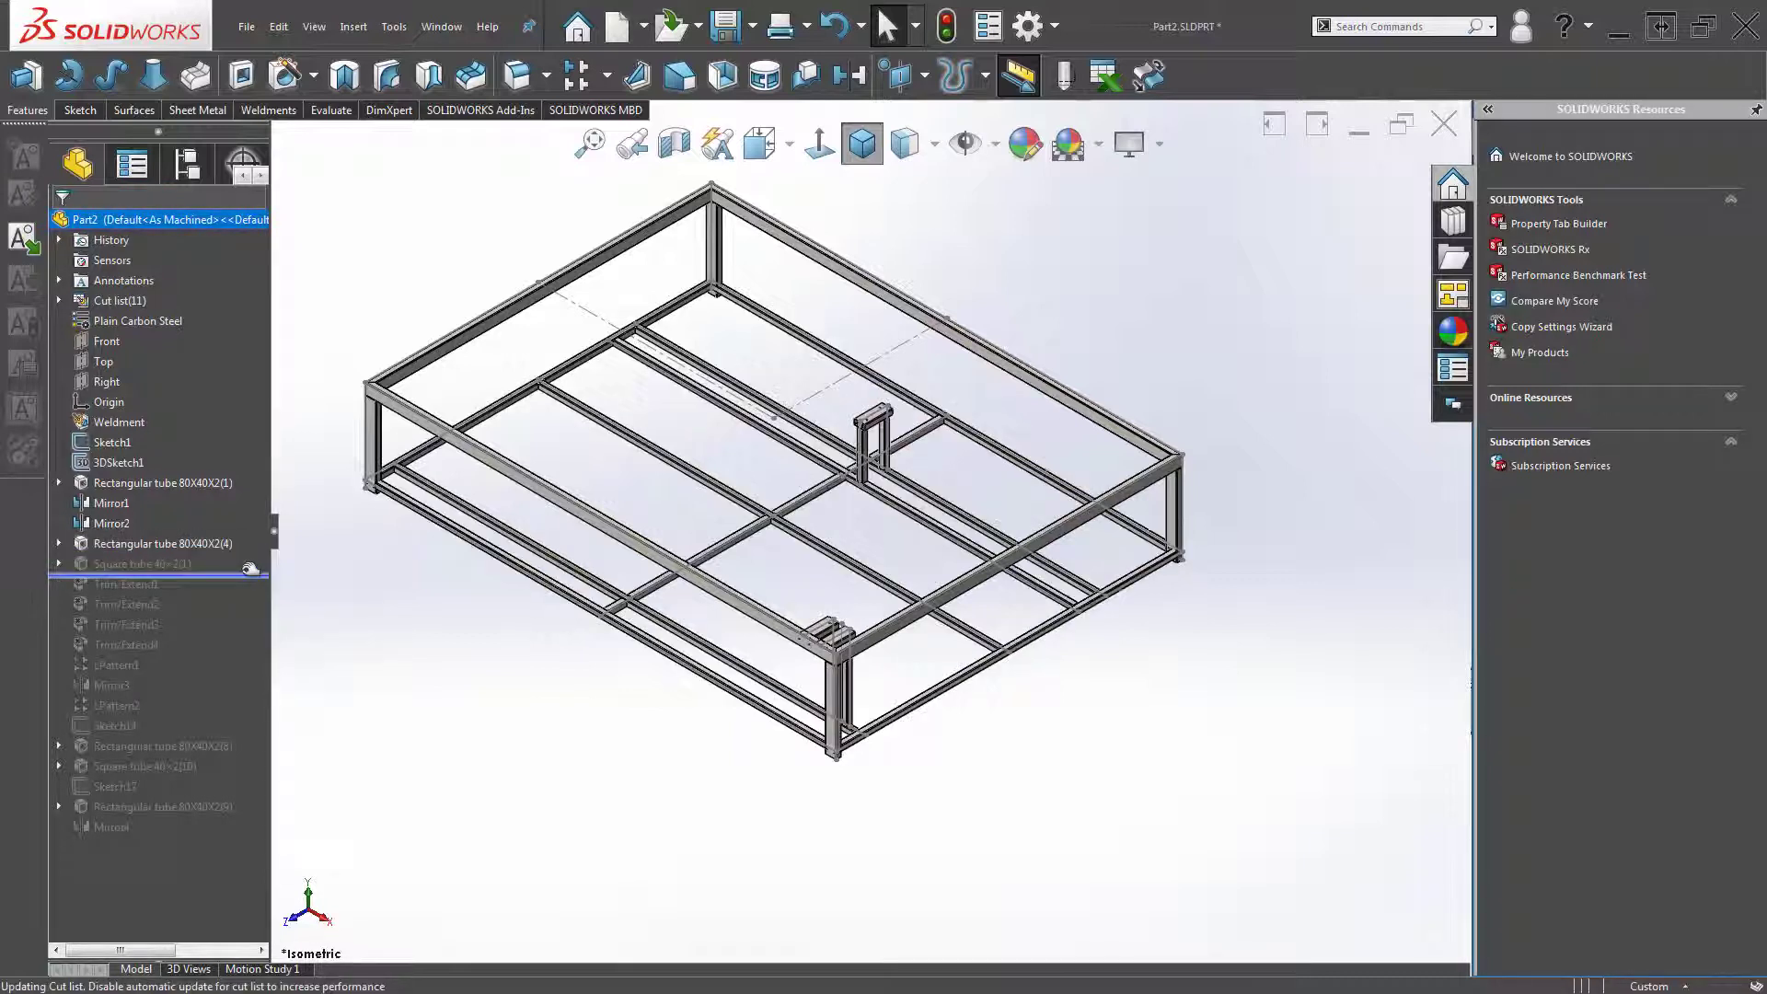
{"action": "left_click_drag", "start_coordinate": [251, 572], "coordinate": [251, 586]}
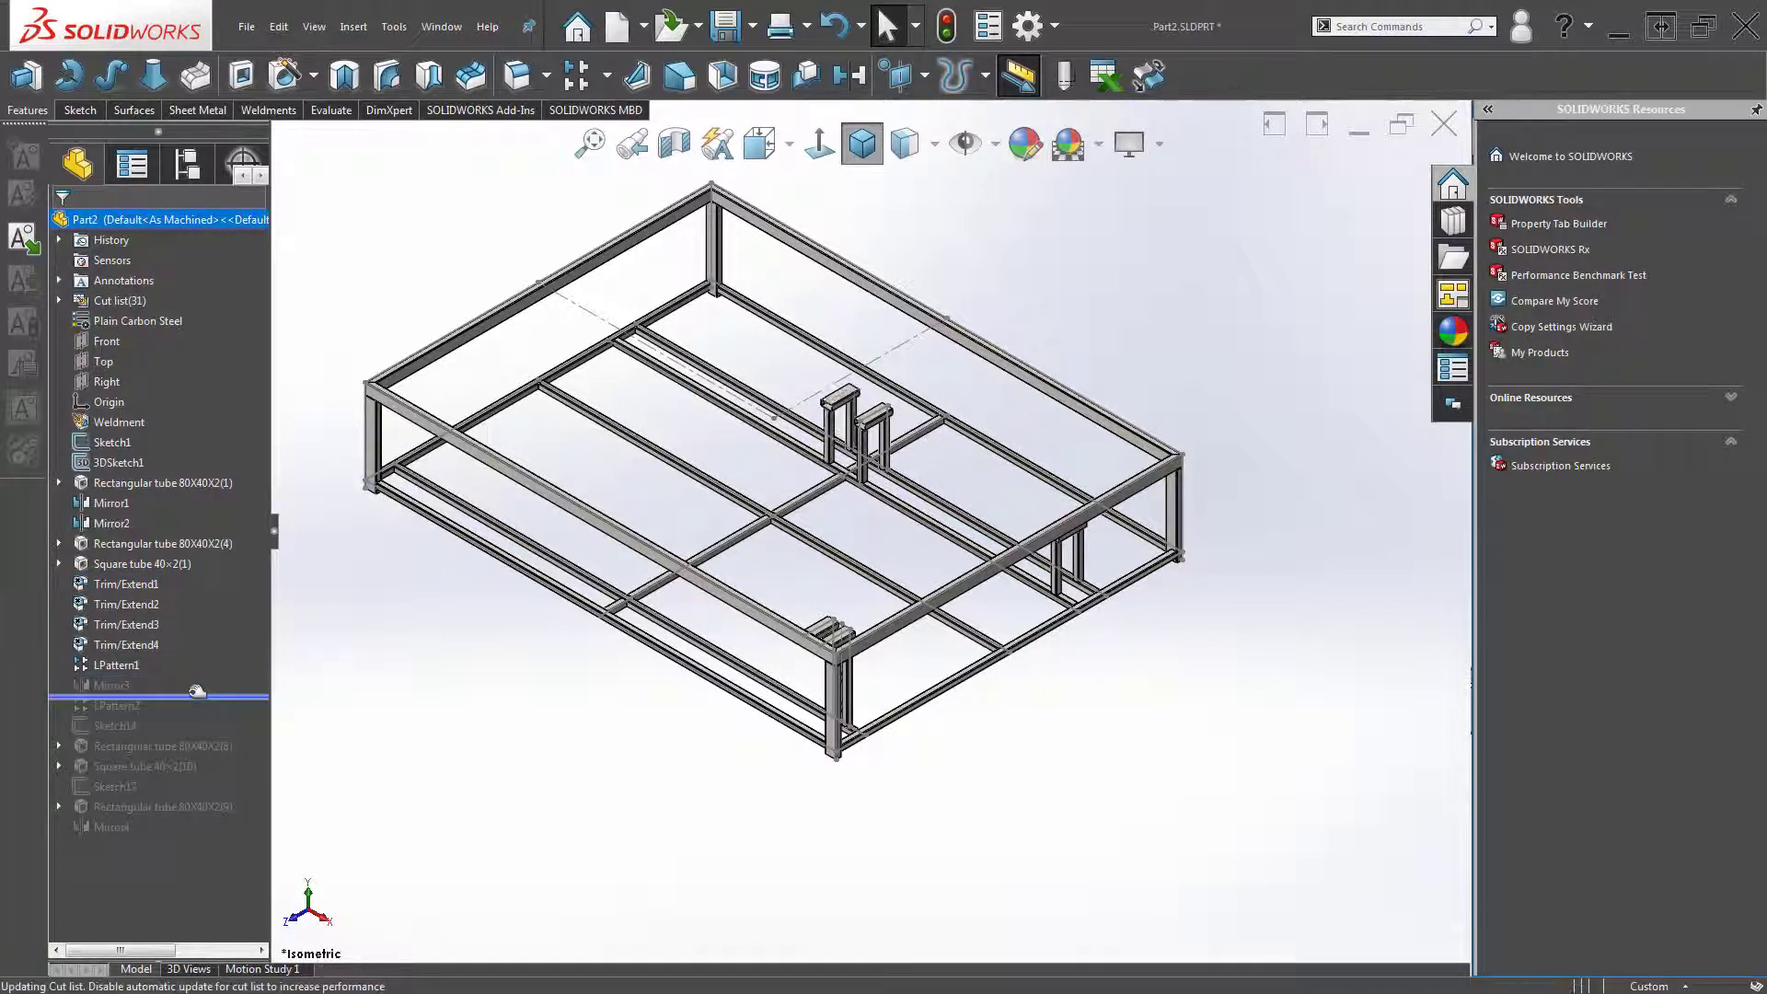
{"action": "left_click_drag", "start_coordinate": [197, 691], "coordinate": [187, 717]}
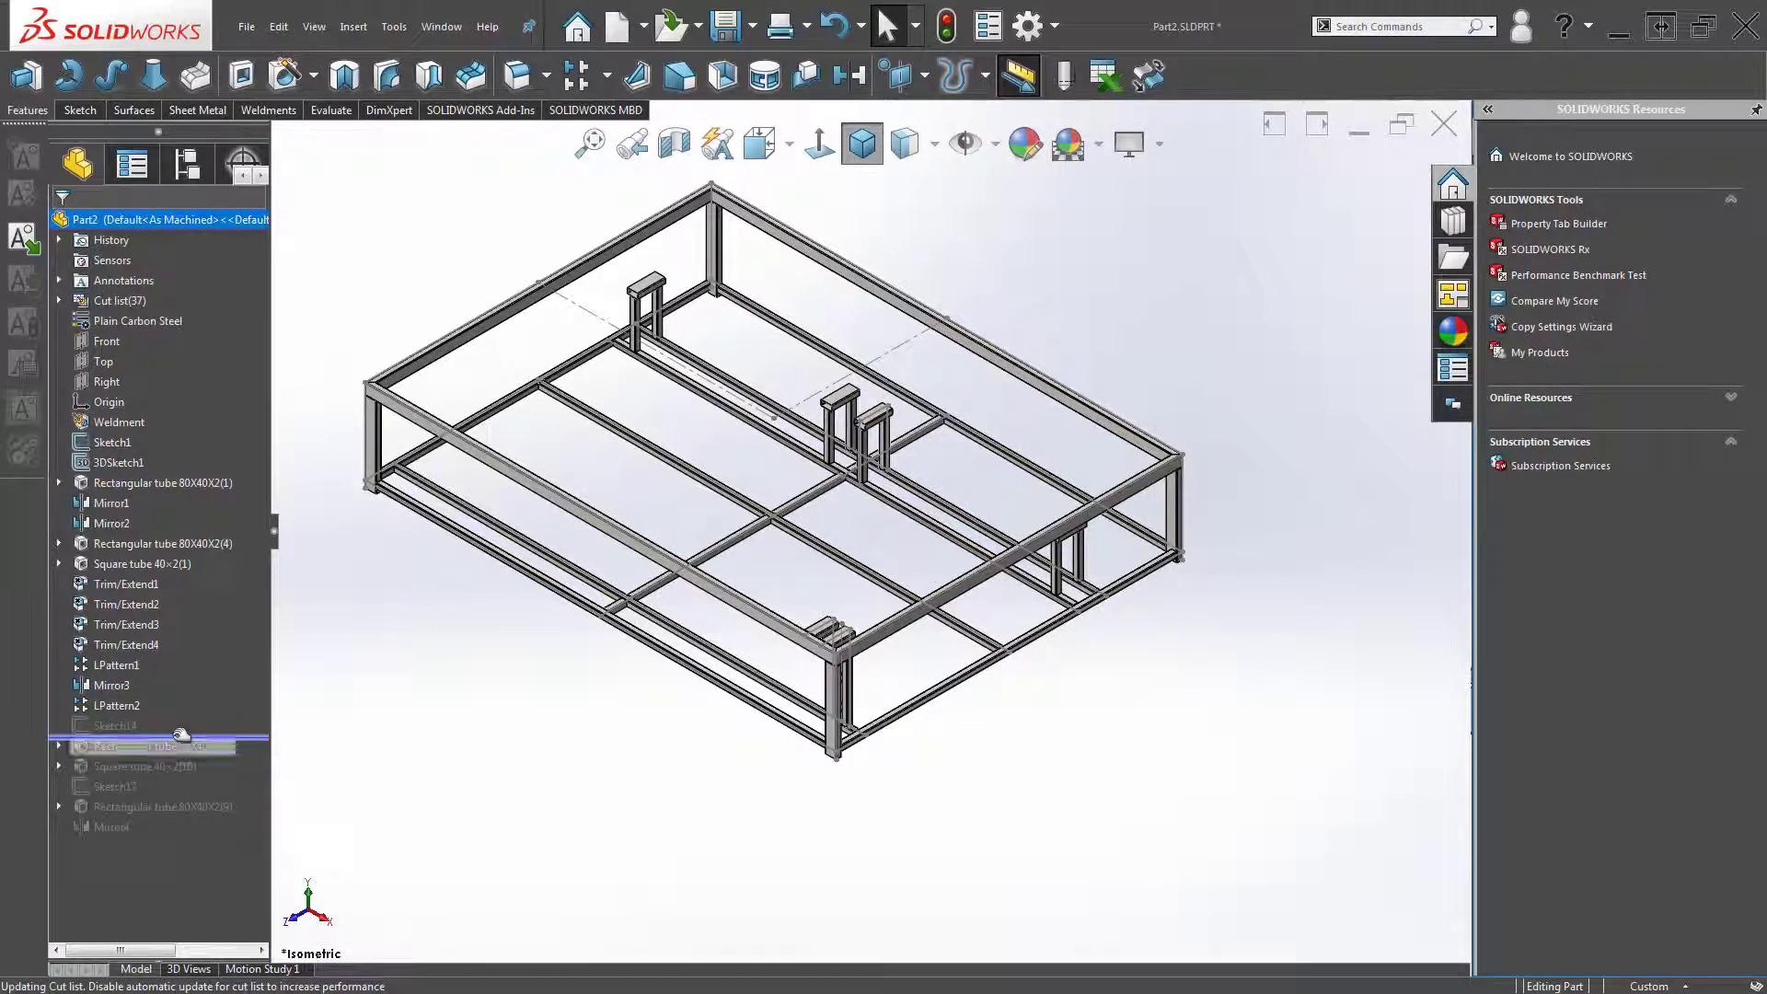
{"action": "mouse_move", "coordinate": [177, 749]}
{"action": "left_mouse_down"}
{"action": "mouse_move", "coordinate": [226, 771]}
{"action": "mouse_move", "coordinate": [211, 834]}
{"action": "left_mouse_up"}
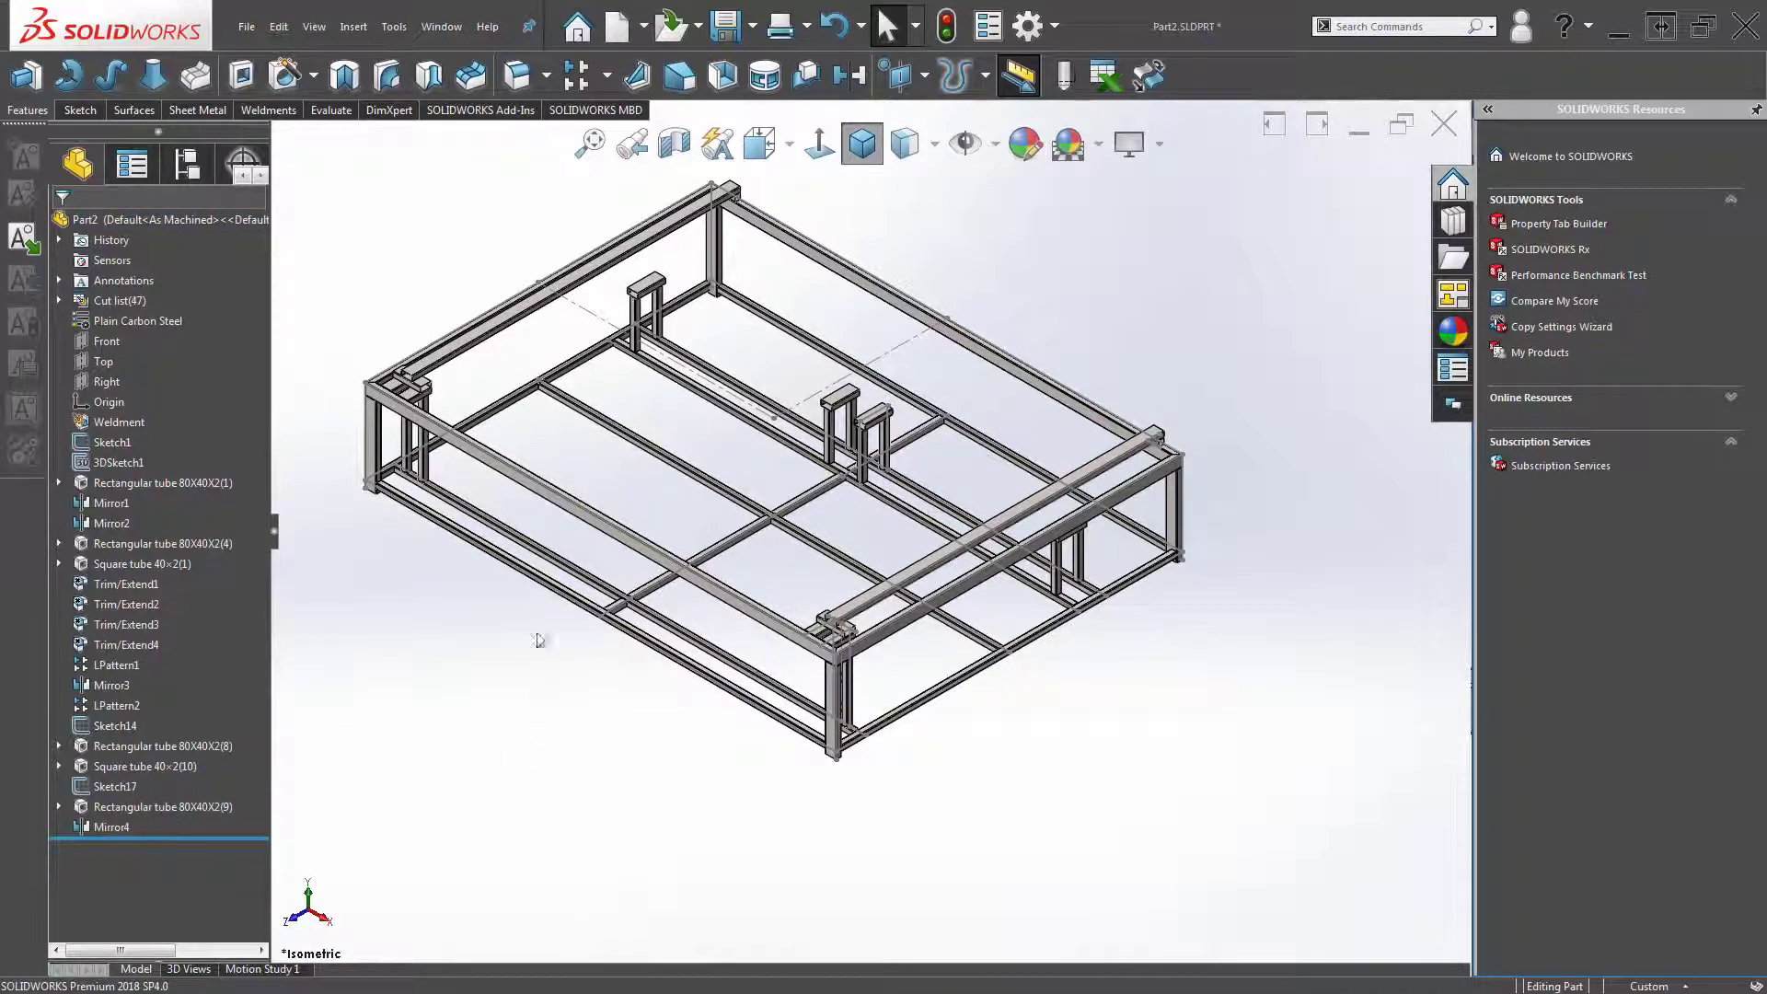
Zoom in and out on the frame corners, then select the new part's Top plane.
{"action": "scroll", "coordinate": [464, 434], "scroll_direction": "down", "scroll_amount": 1}
{"action": "scroll", "coordinate": [463, 401], "scroll_direction": "down", "scroll_amount": 1}
{"action": "scroll", "coordinate": [554, 410], "scroll_direction": "down", "scroll_amount": 1}
{"action": "scroll", "coordinate": [554, 410], "scroll_direction": "up", "scroll_amount": 1}
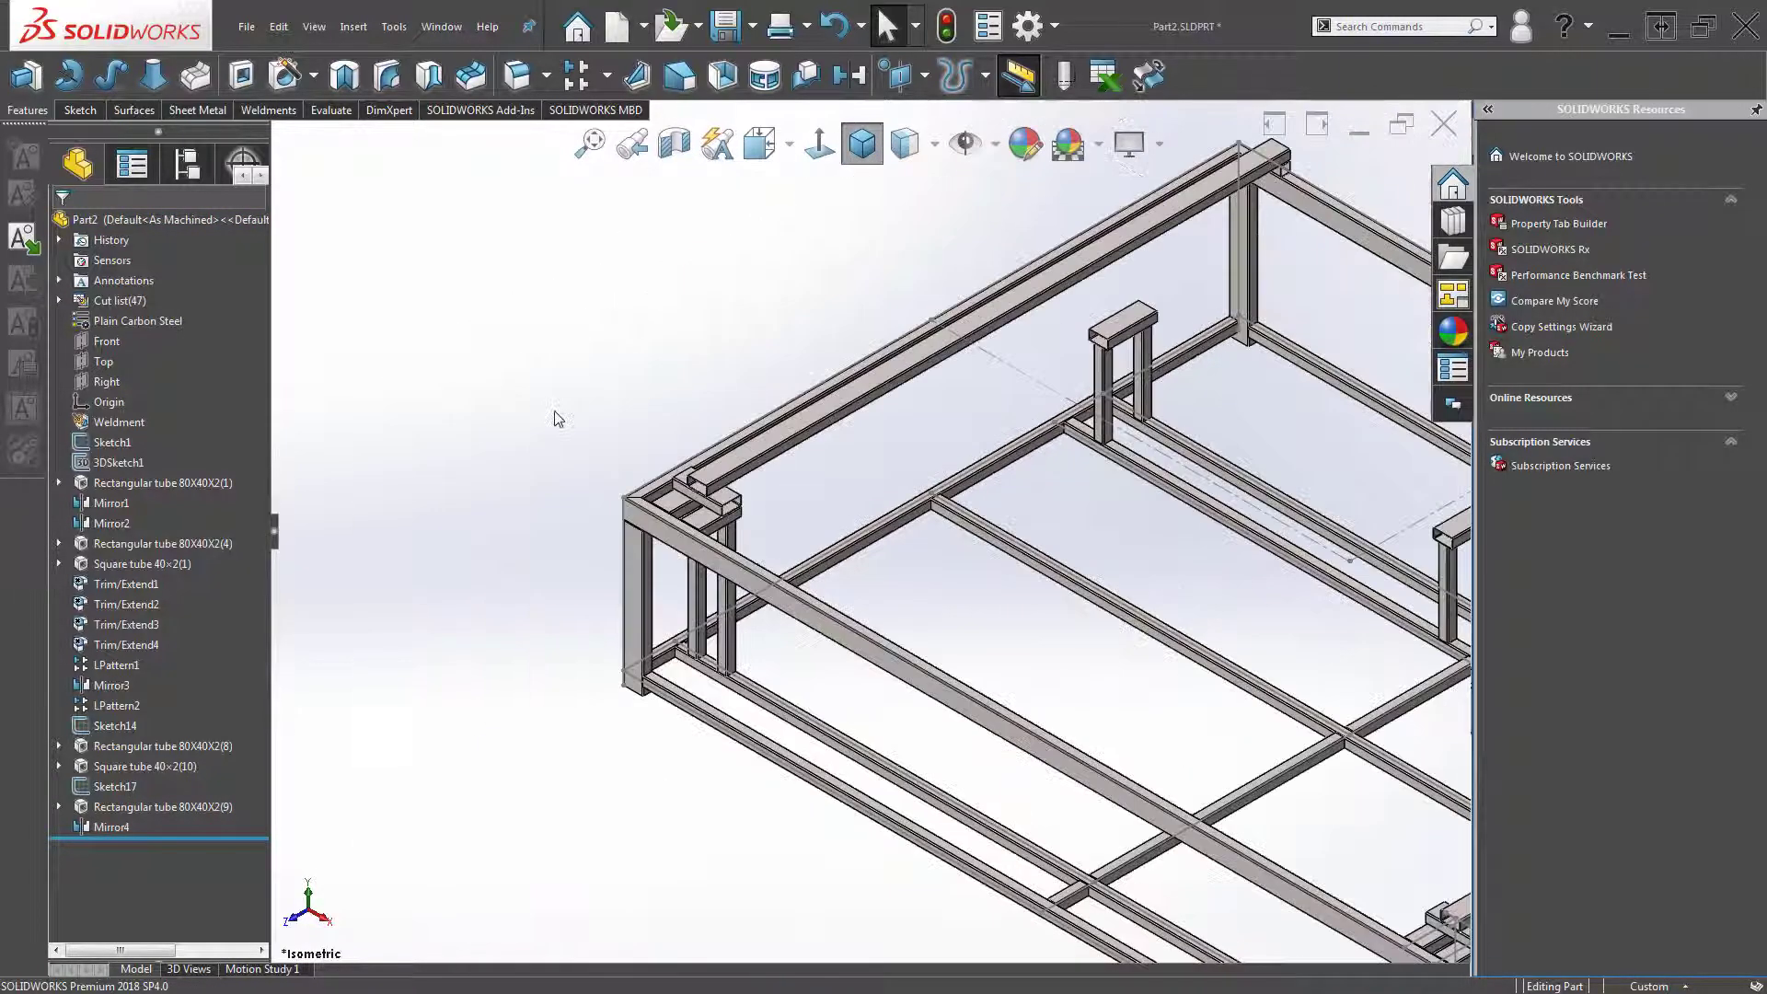
{"action": "scroll", "coordinate": [972, 434], "scroll_direction": "up", "scroll_amount": 3}
{"action": "scroll", "coordinate": [1205, 819], "scroll_direction": "down", "scroll_amount": 2}
{"action": "scroll", "coordinate": [1178, 764], "scroll_direction": "down", "scroll_amount": 1}
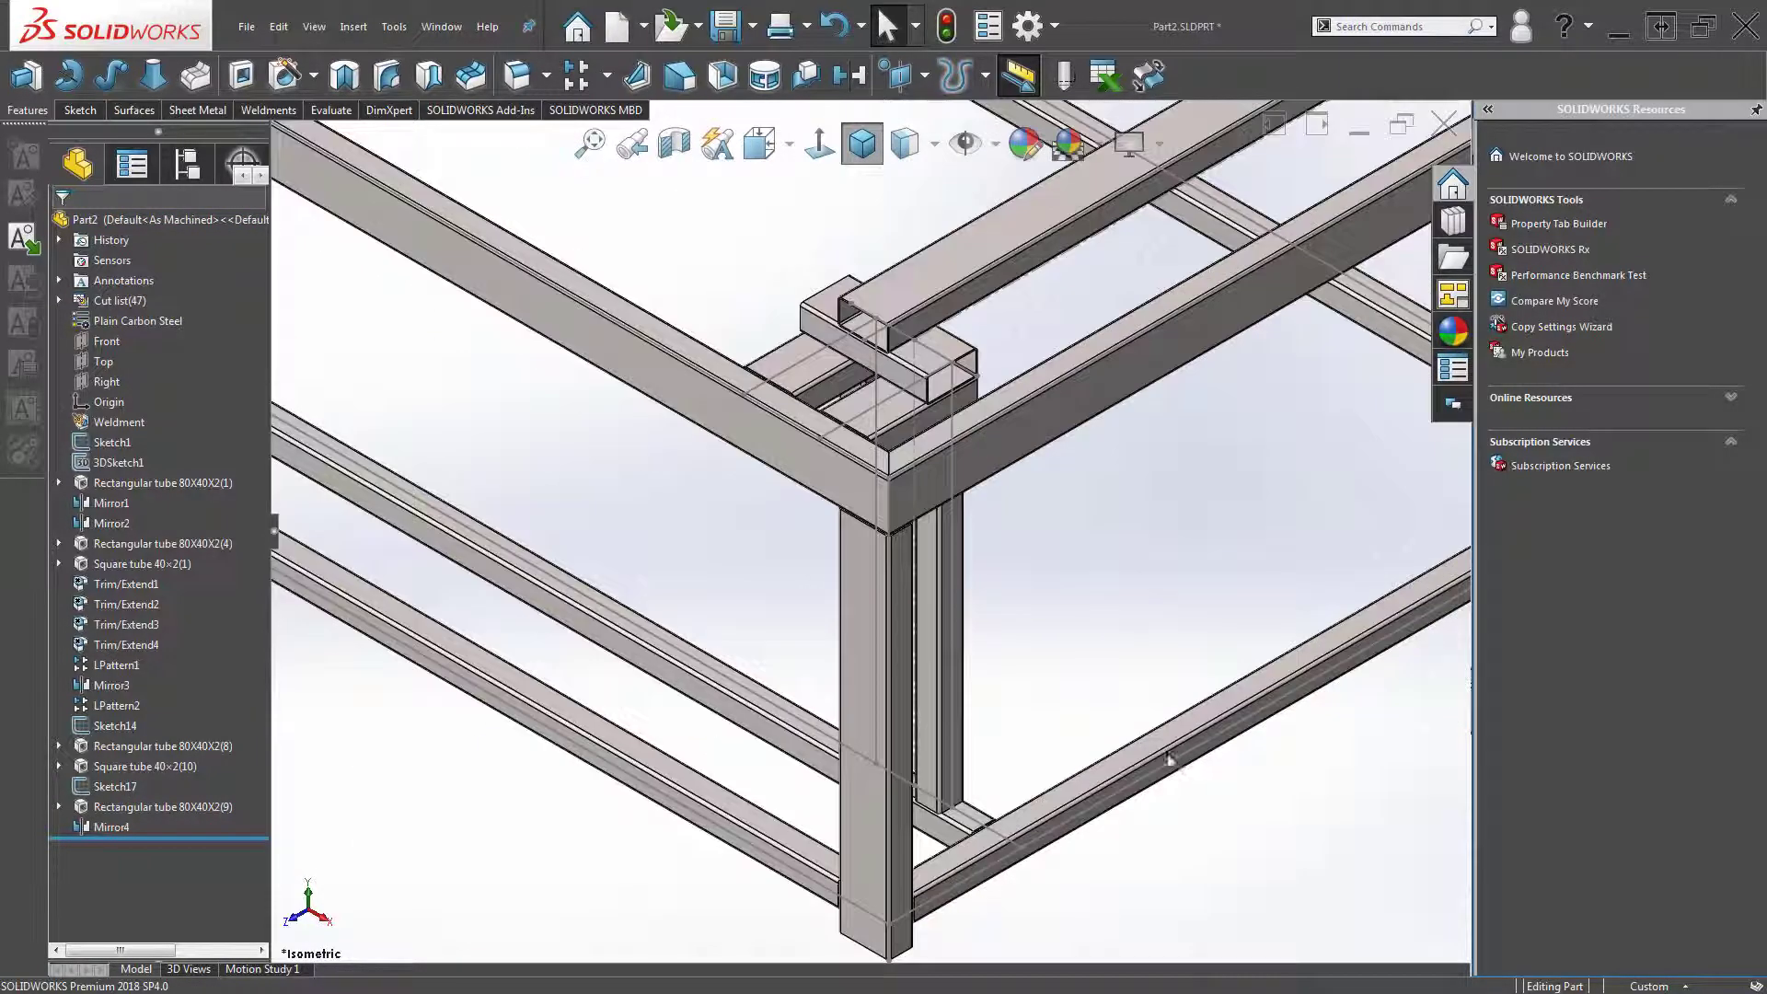
{"action": "scroll", "coordinate": [1091, 736], "scroll_direction": "up", "scroll_amount": 1}
{"action": "scroll", "coordinate": [1068, 708], "scroll_direction": "up", "scroll_amount": 1}
{"action": "scroll", "coordinate": [1065, 707], "scroll_direction": "up", "scroll_amount": 2}
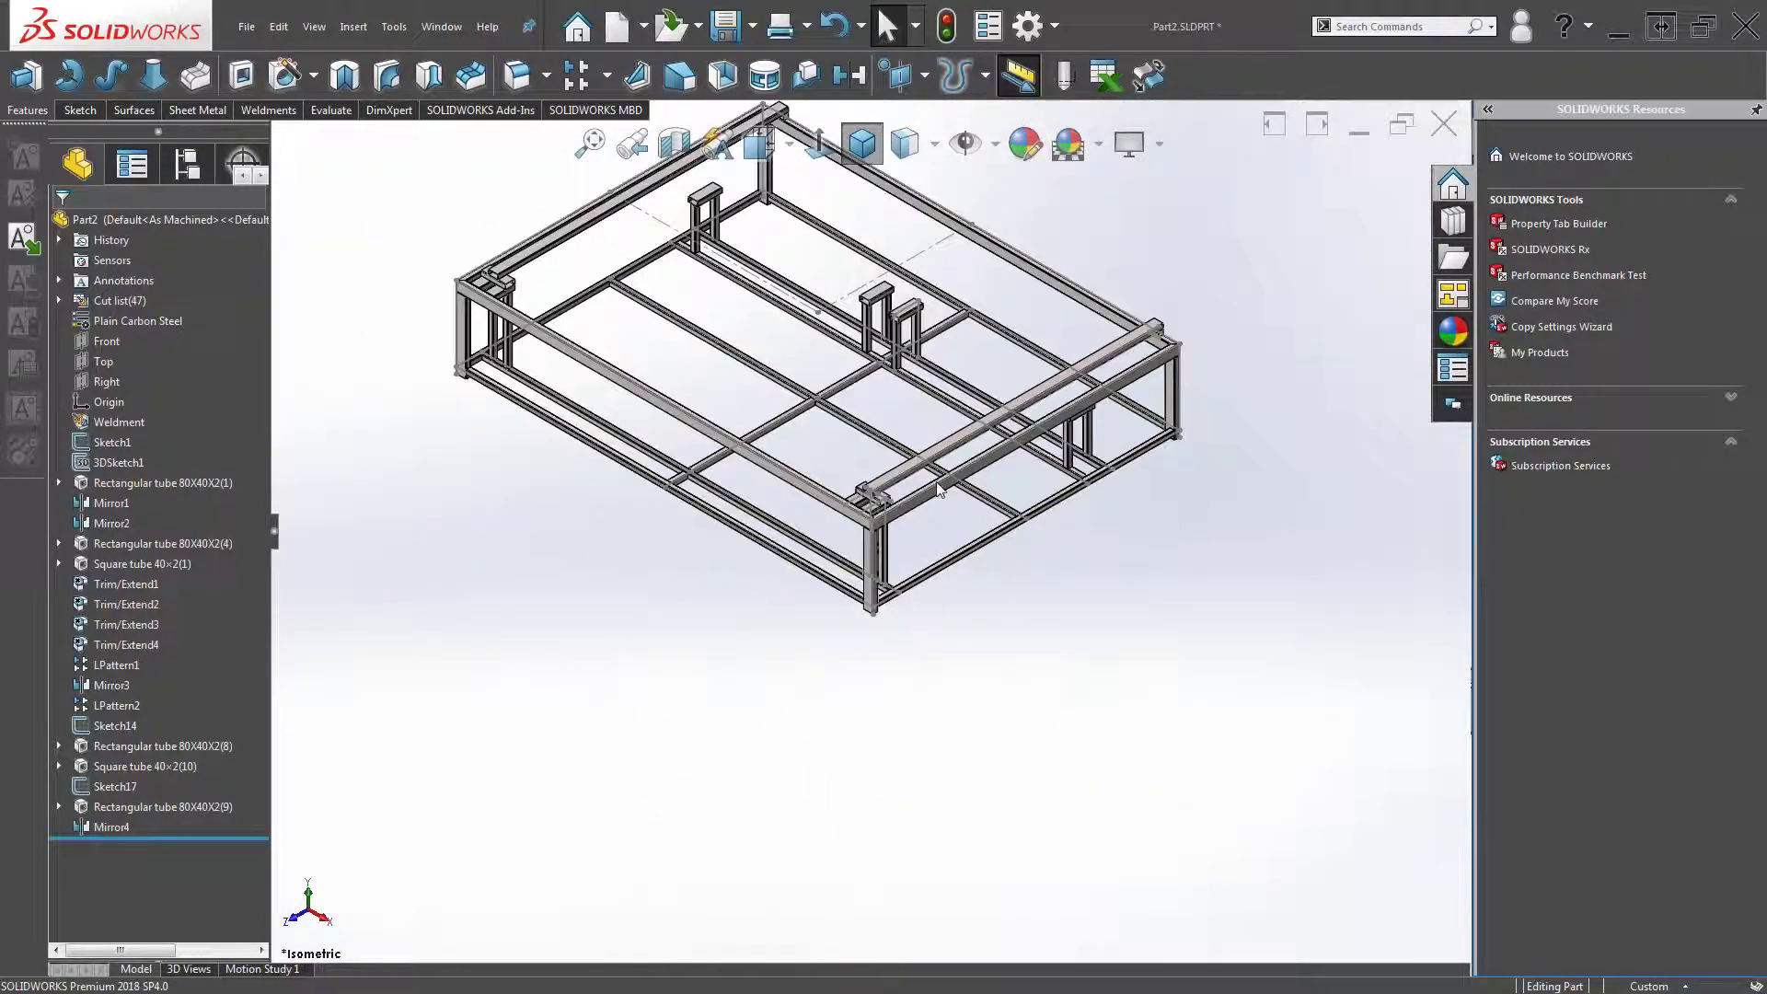
{"action": "scroll", "coordinate": [957, 363], "scroll_direction": "down", "scroll_amount": 2}
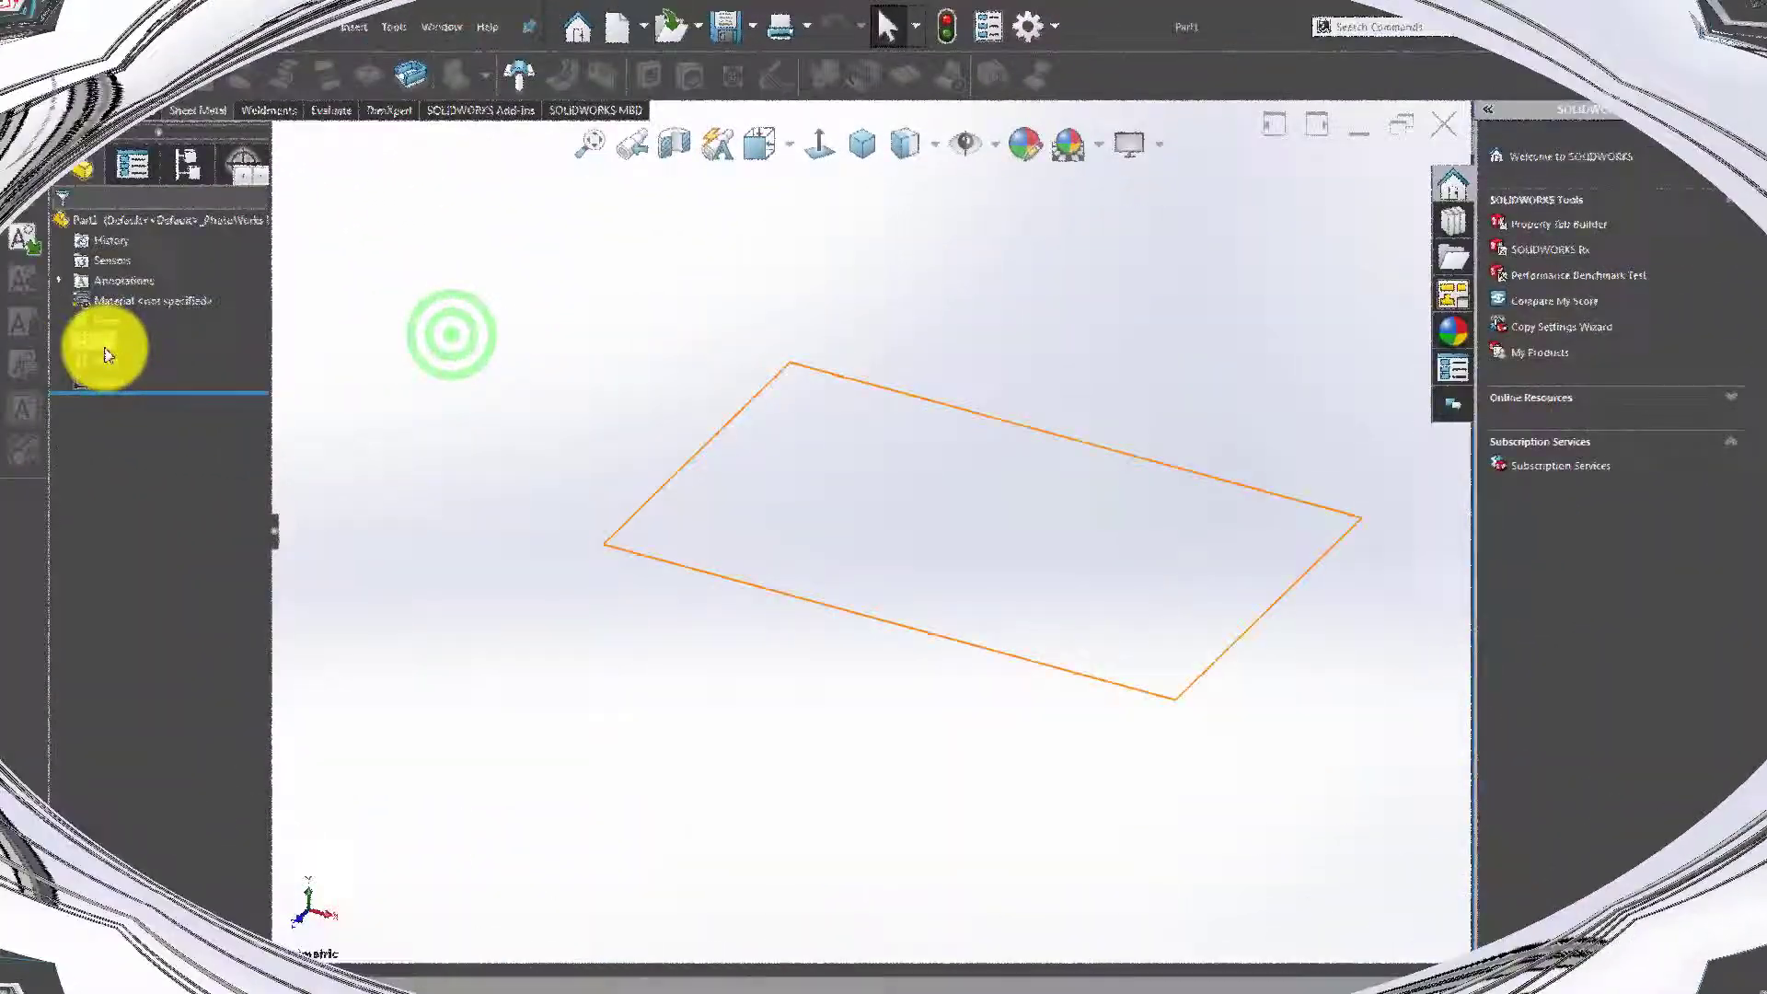
{"action": "left_click", "coordinate": [101, 341]}
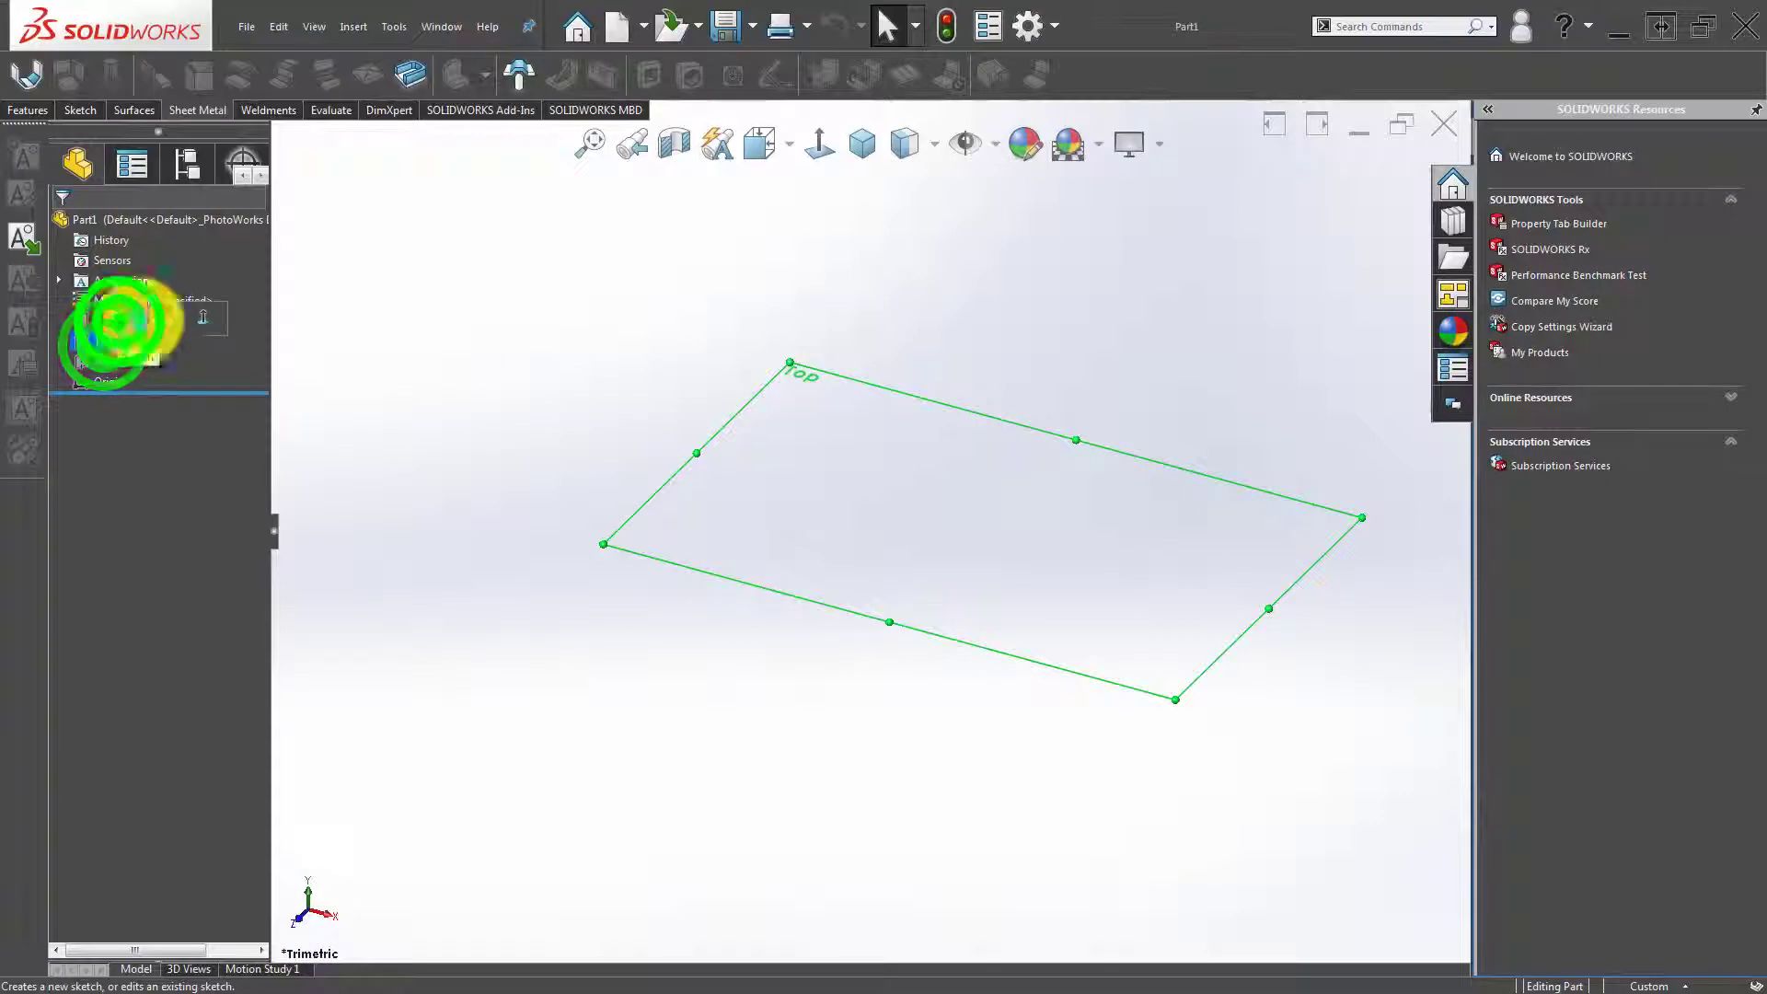
Start a sketch on the Top plane and draw a corner rectangle around the origin.
{"action": "left_click", "coordinate": [138, 318]}
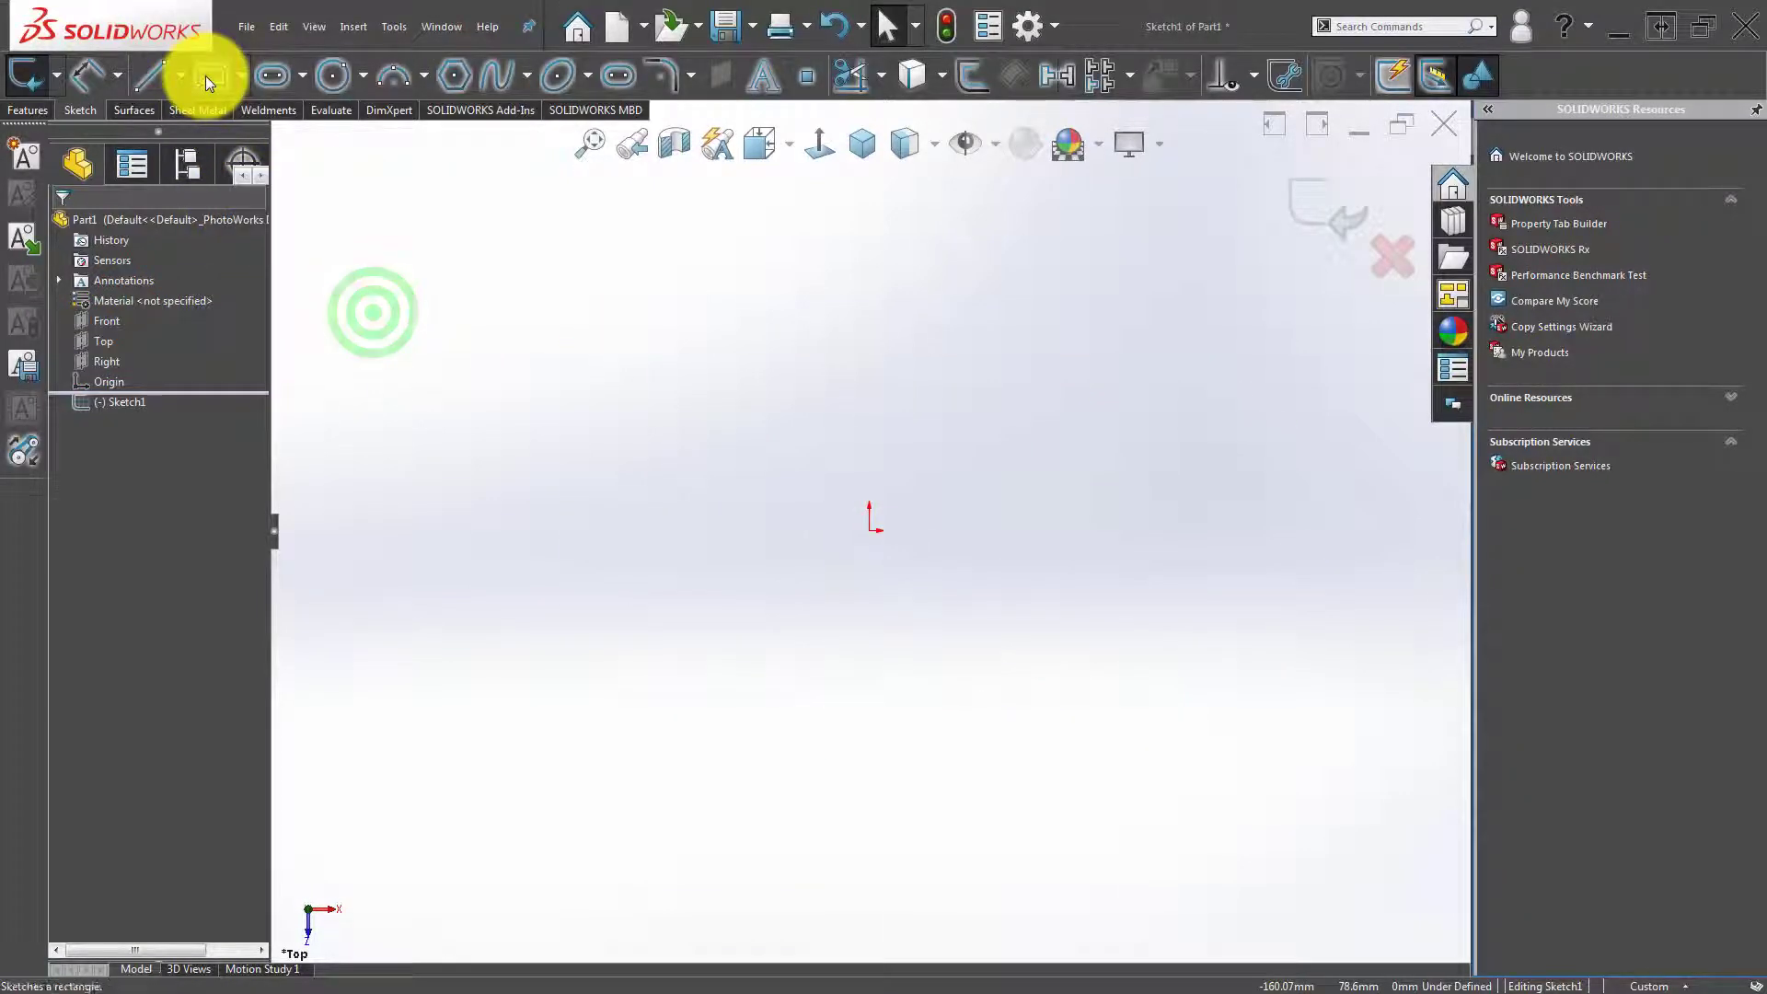
{"action": "left_click", "coordinate": [206, 75]}
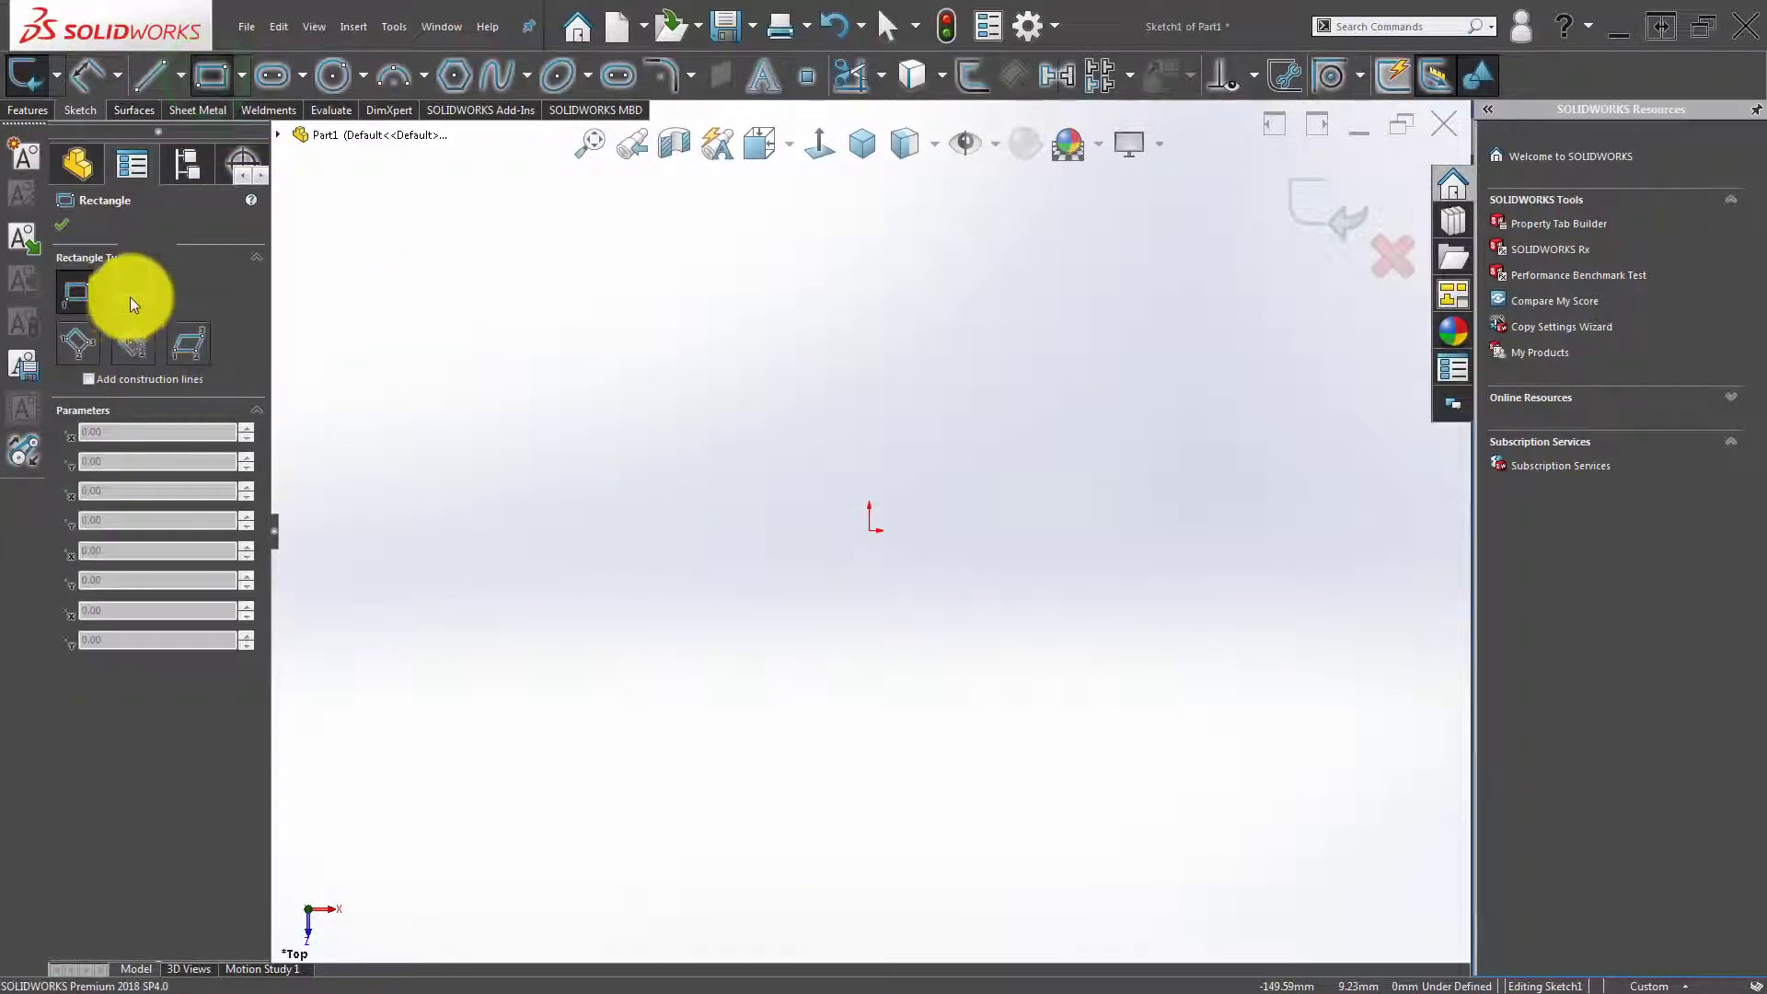
{"action": "left_click", "coordinate": [1189, 678]}
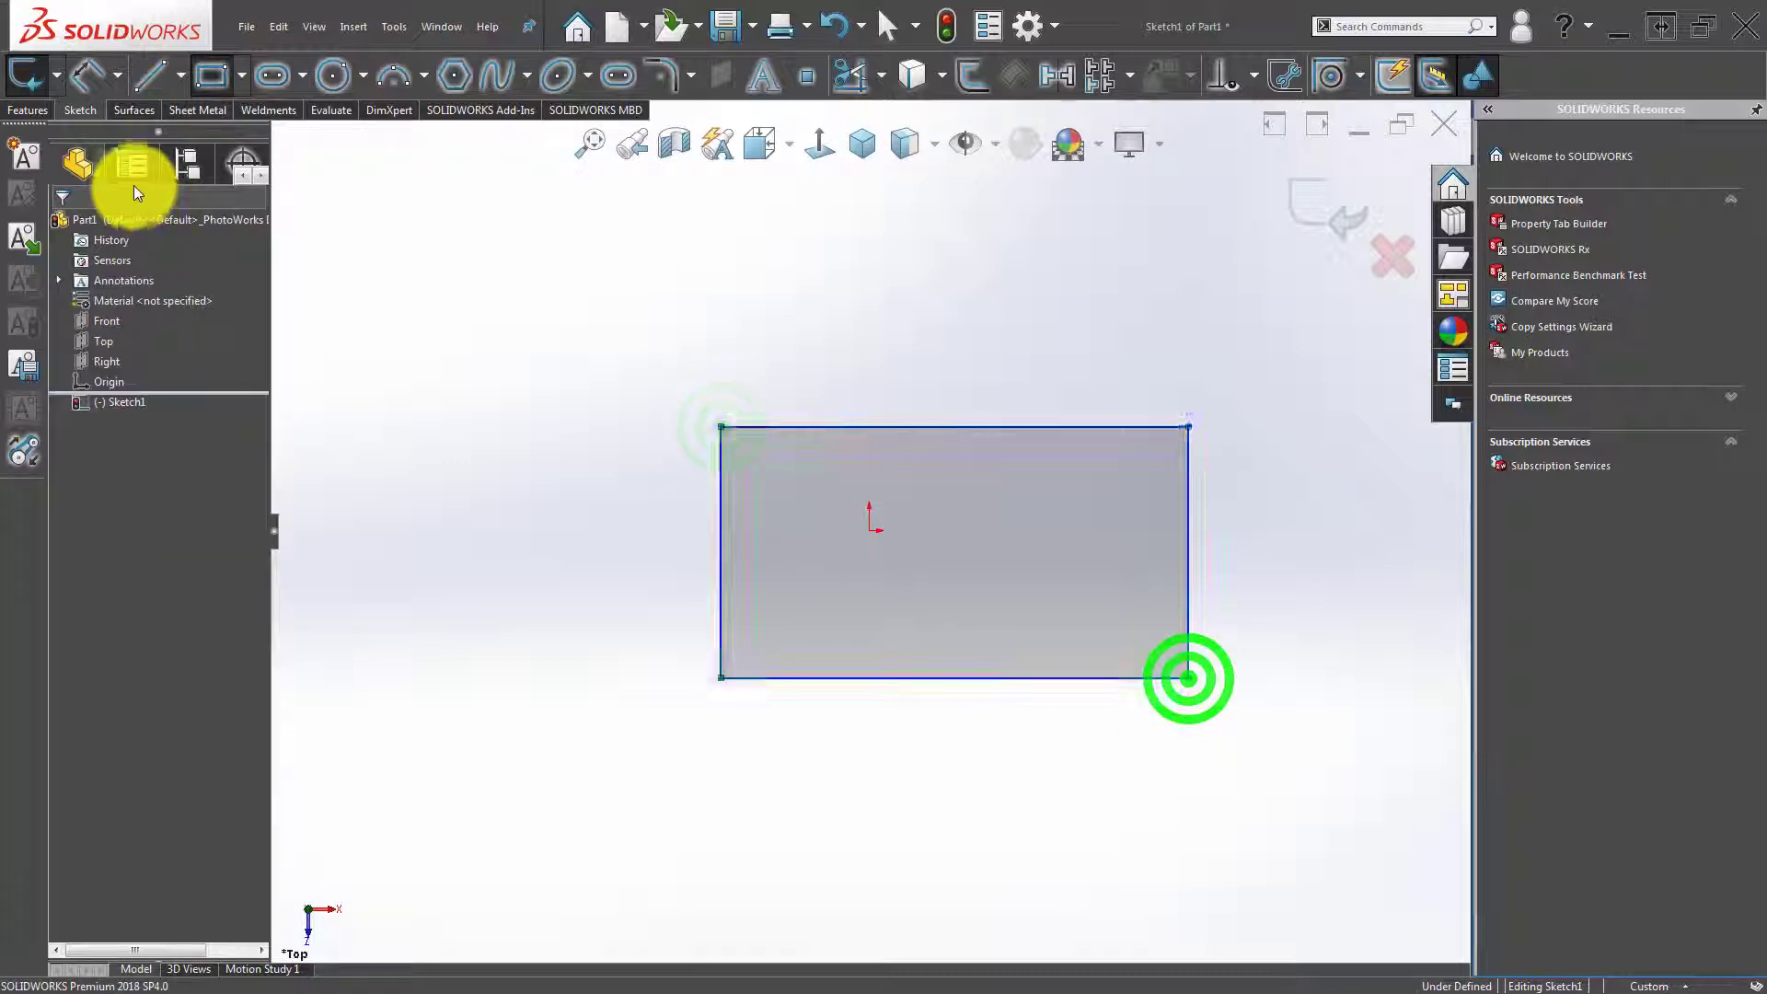
{"action": "left_click", "coordinate": [180, 76]}
{"action": "left_click", "coordinate": [184, 131]}
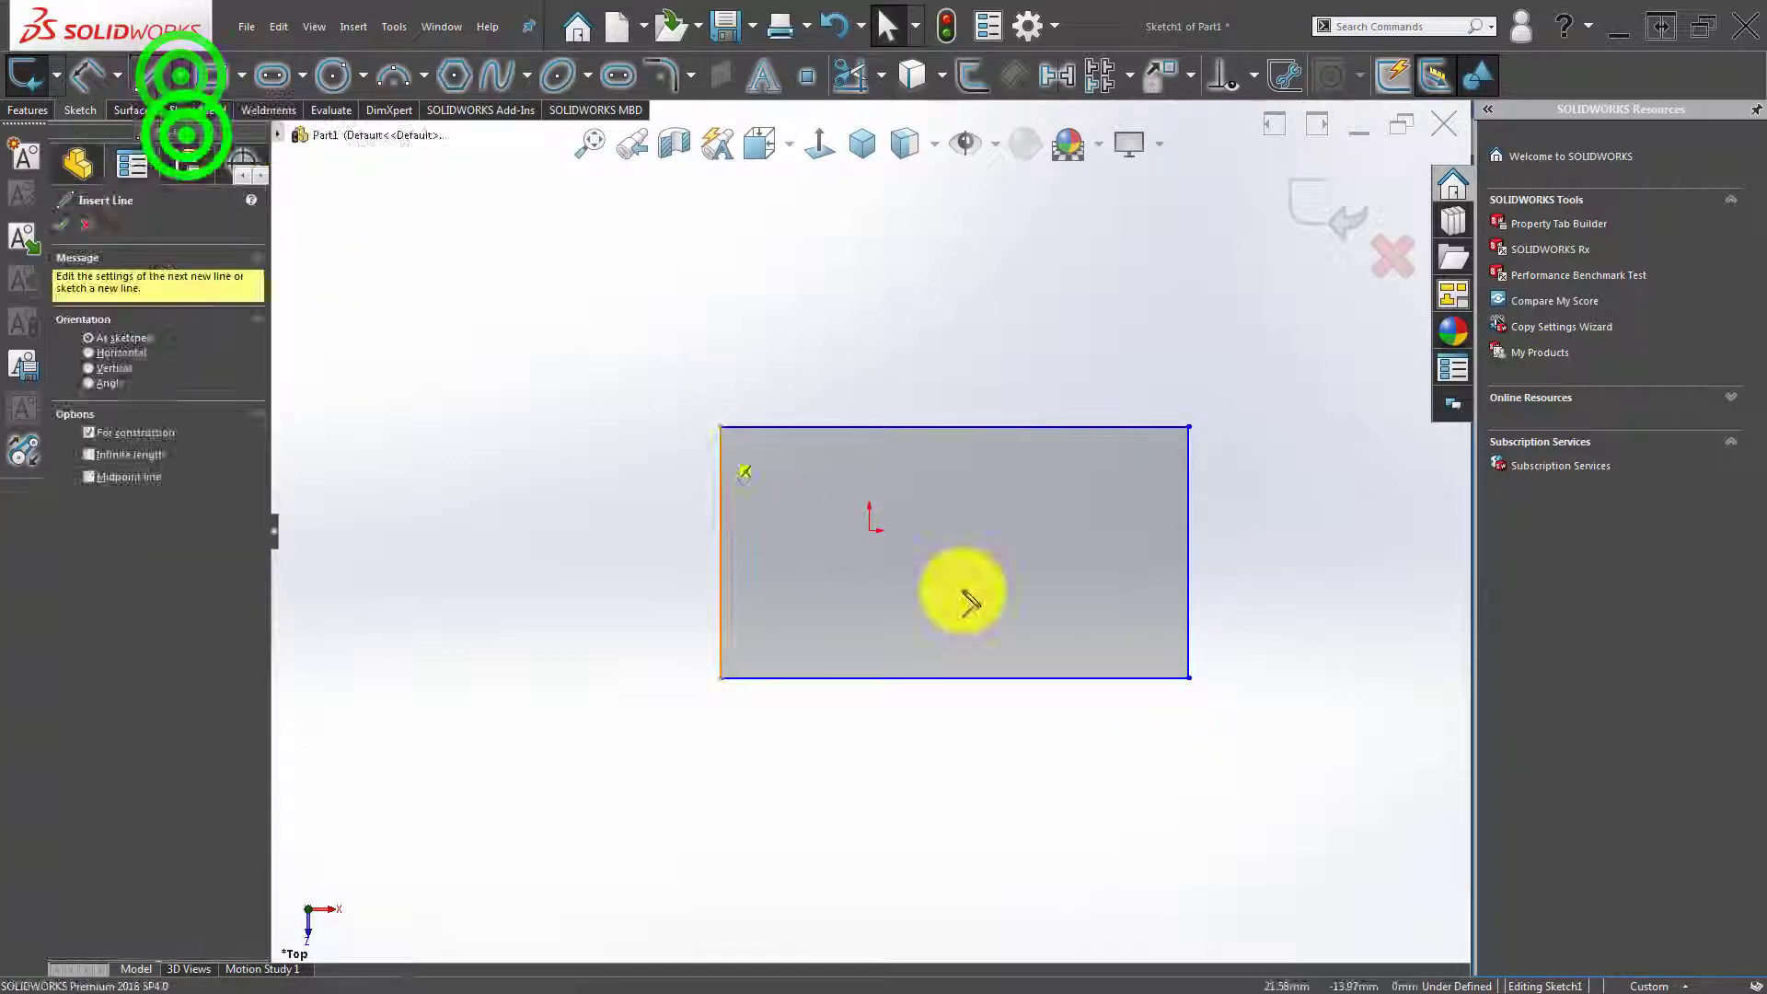
Draw two construction centerlines from the origin to the top and left edges.
{"action": "left_click", "coordinate": [869, 527]}
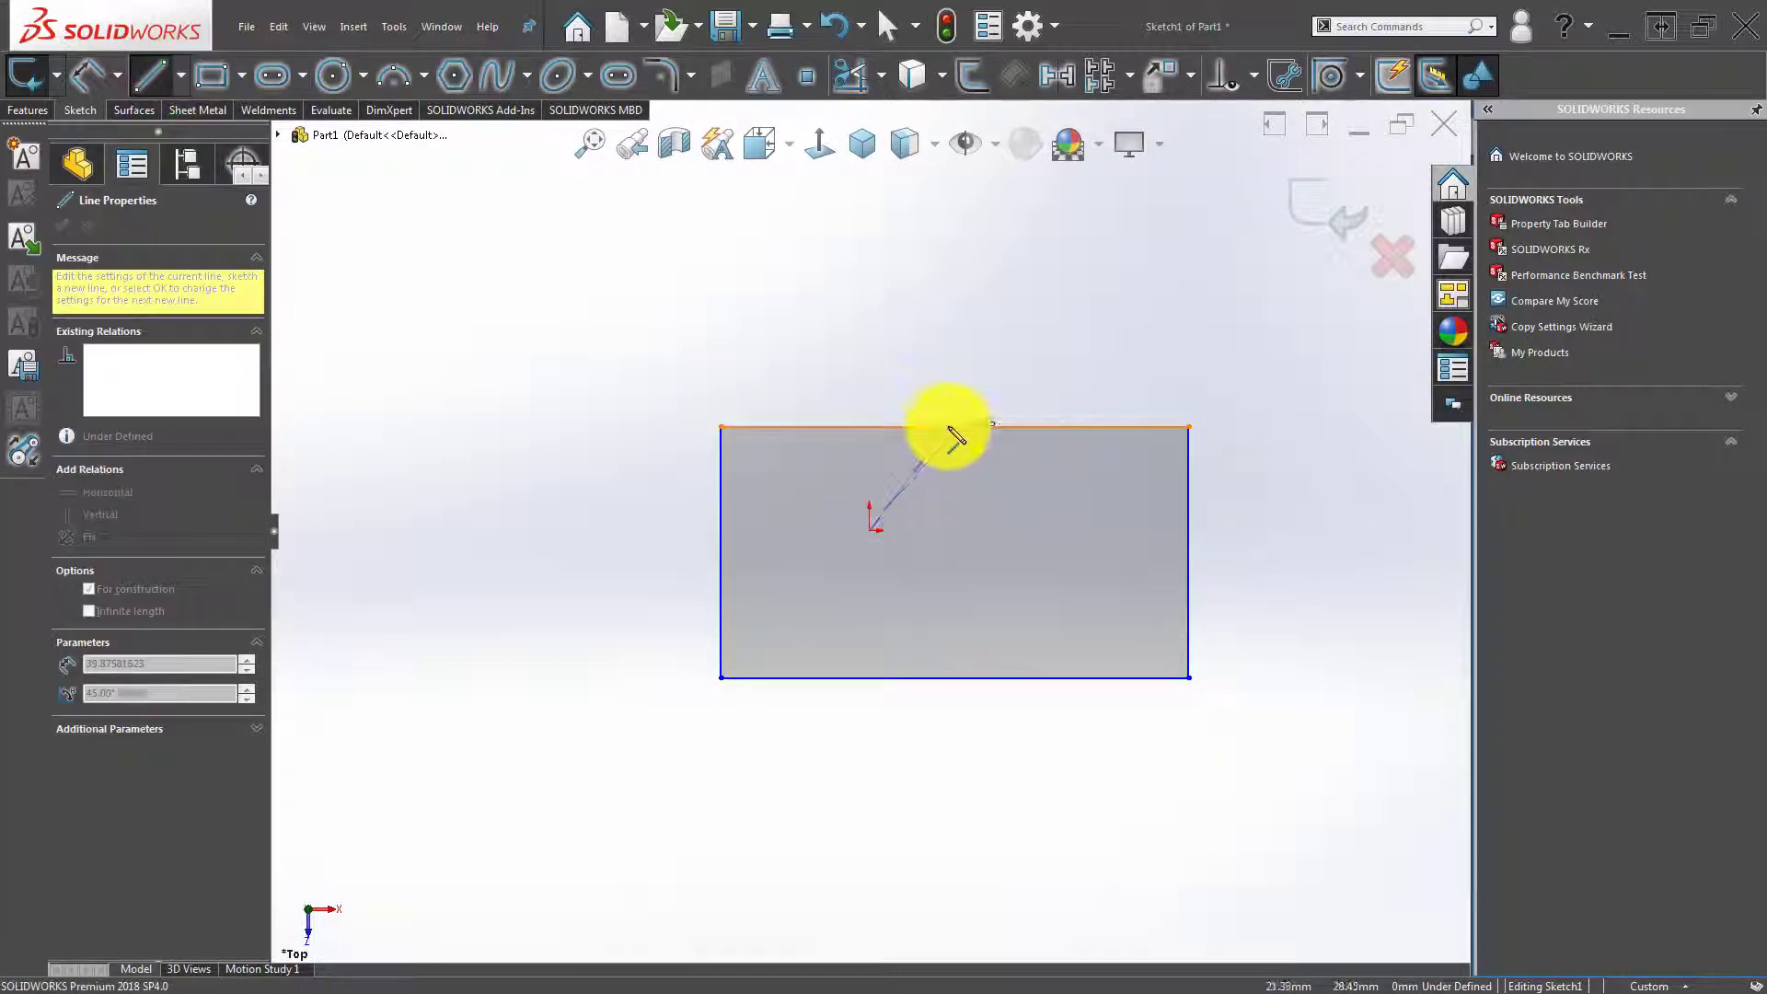
{"action": "double_click", "coordinate": [749, 383]}
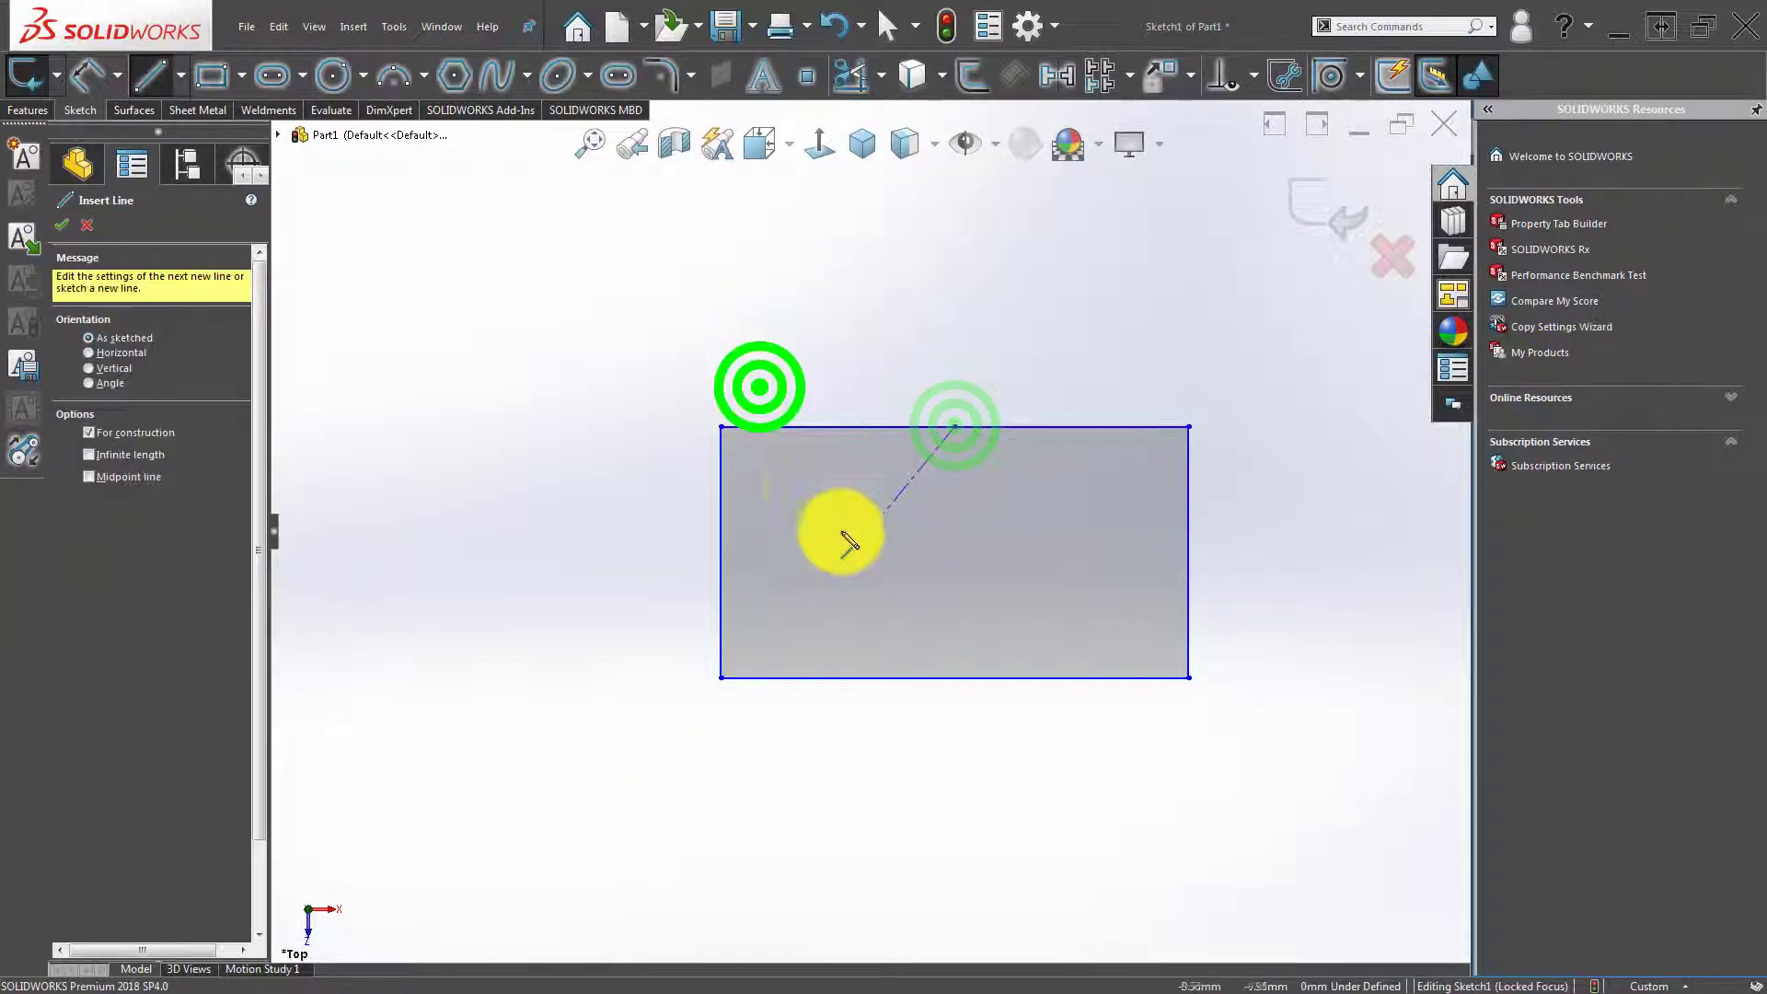
{"action": "left_click", "coordinate": [868, 527]}
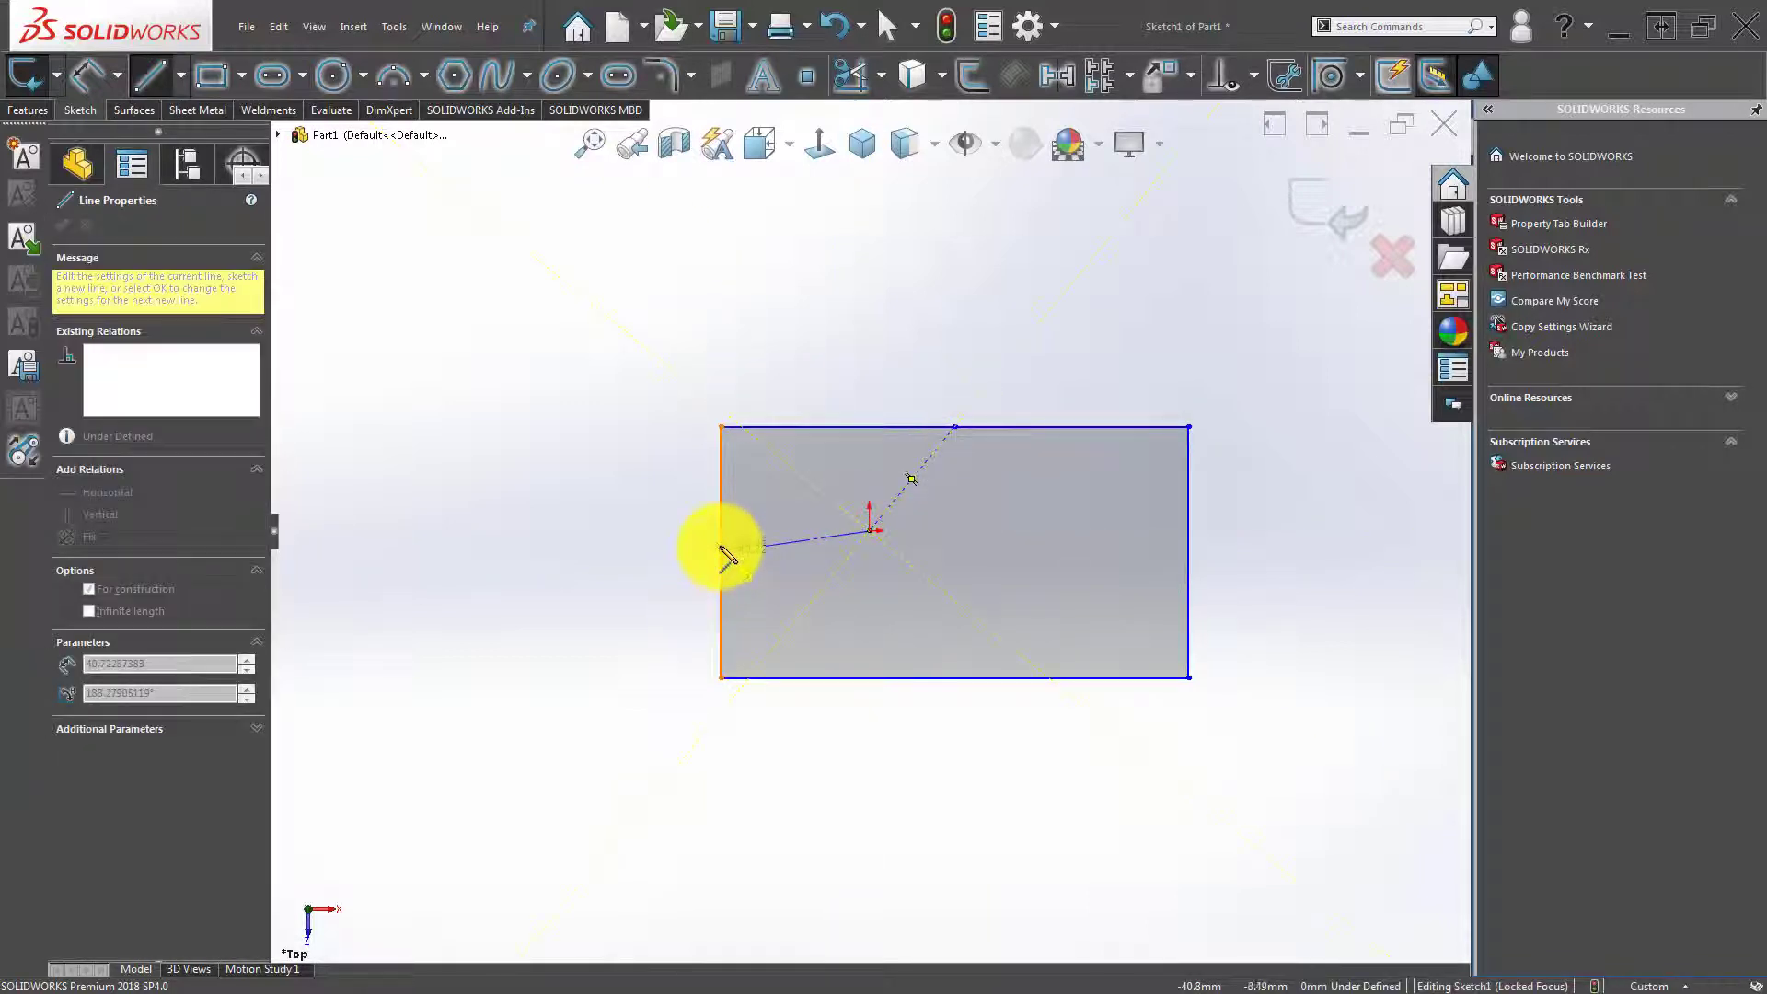
{"action": "double_click", "coordinate": [721, 552]}
Make the left centerline horizontal, end it at the edge midpoint, and widen the rectangle.
{"action": "left_click", "coordinate": [791, 541]}
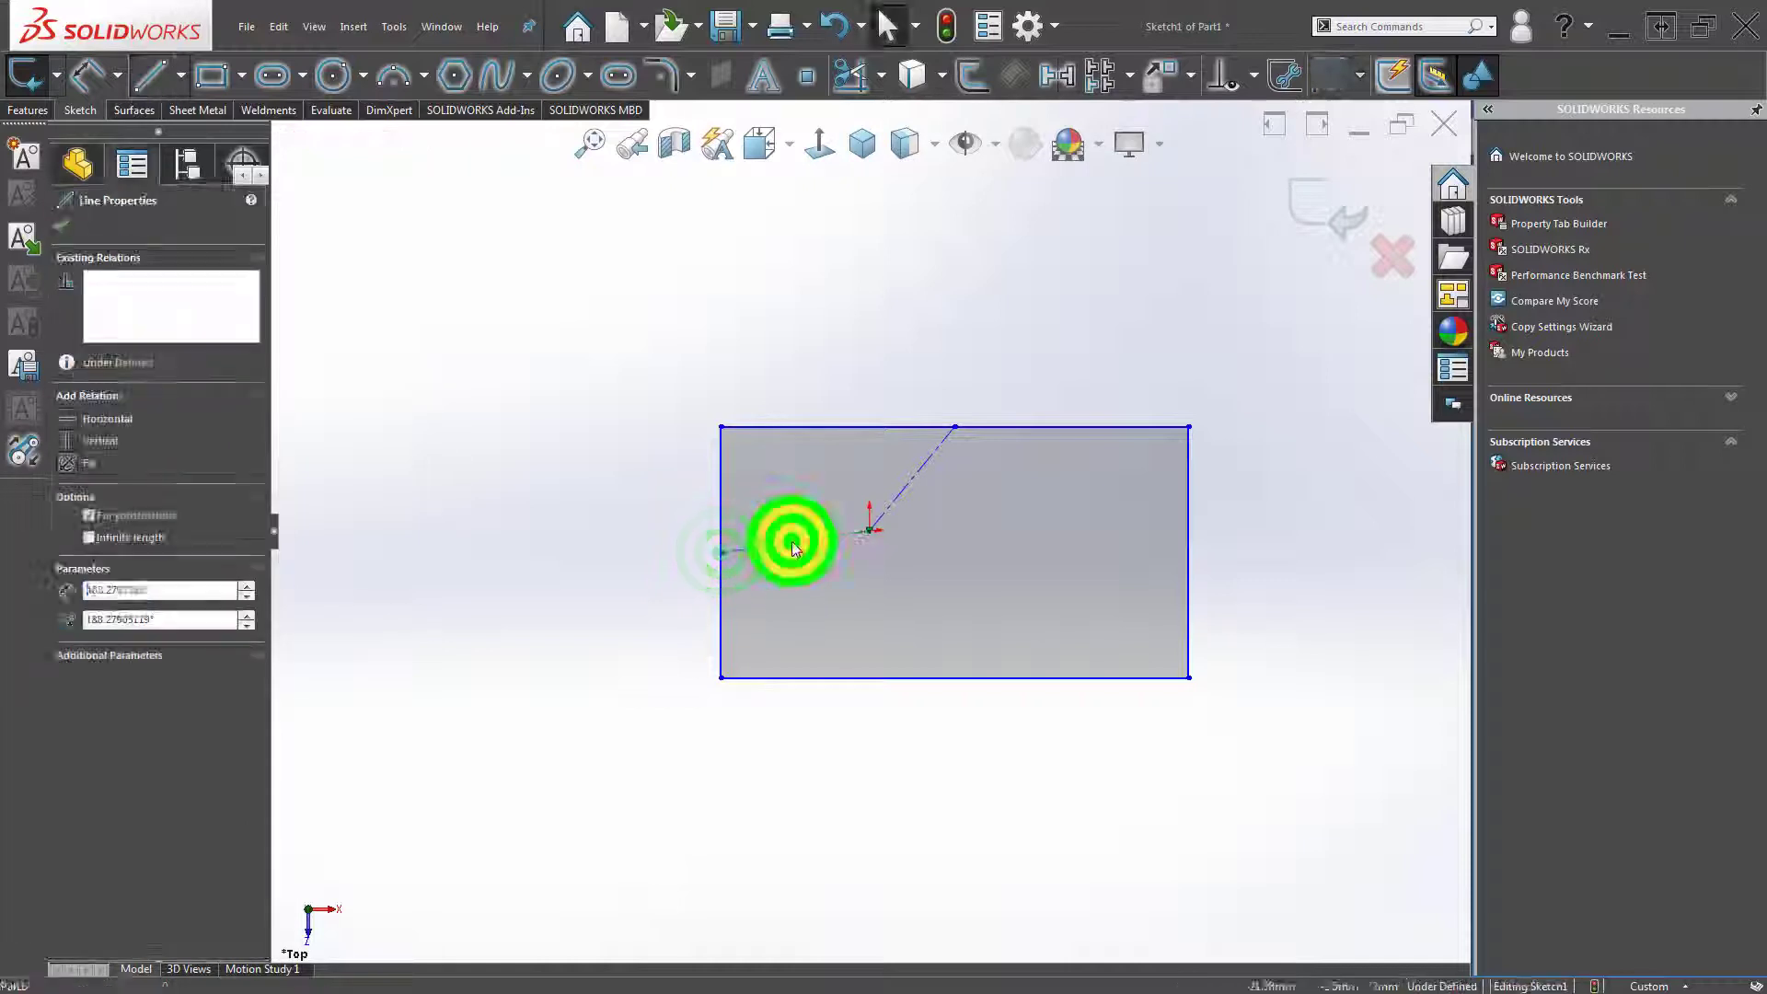
{"action": "left_click", "coordinate": [845, 462]}
{"action": "left_click", "coordinate": [936, 434]}
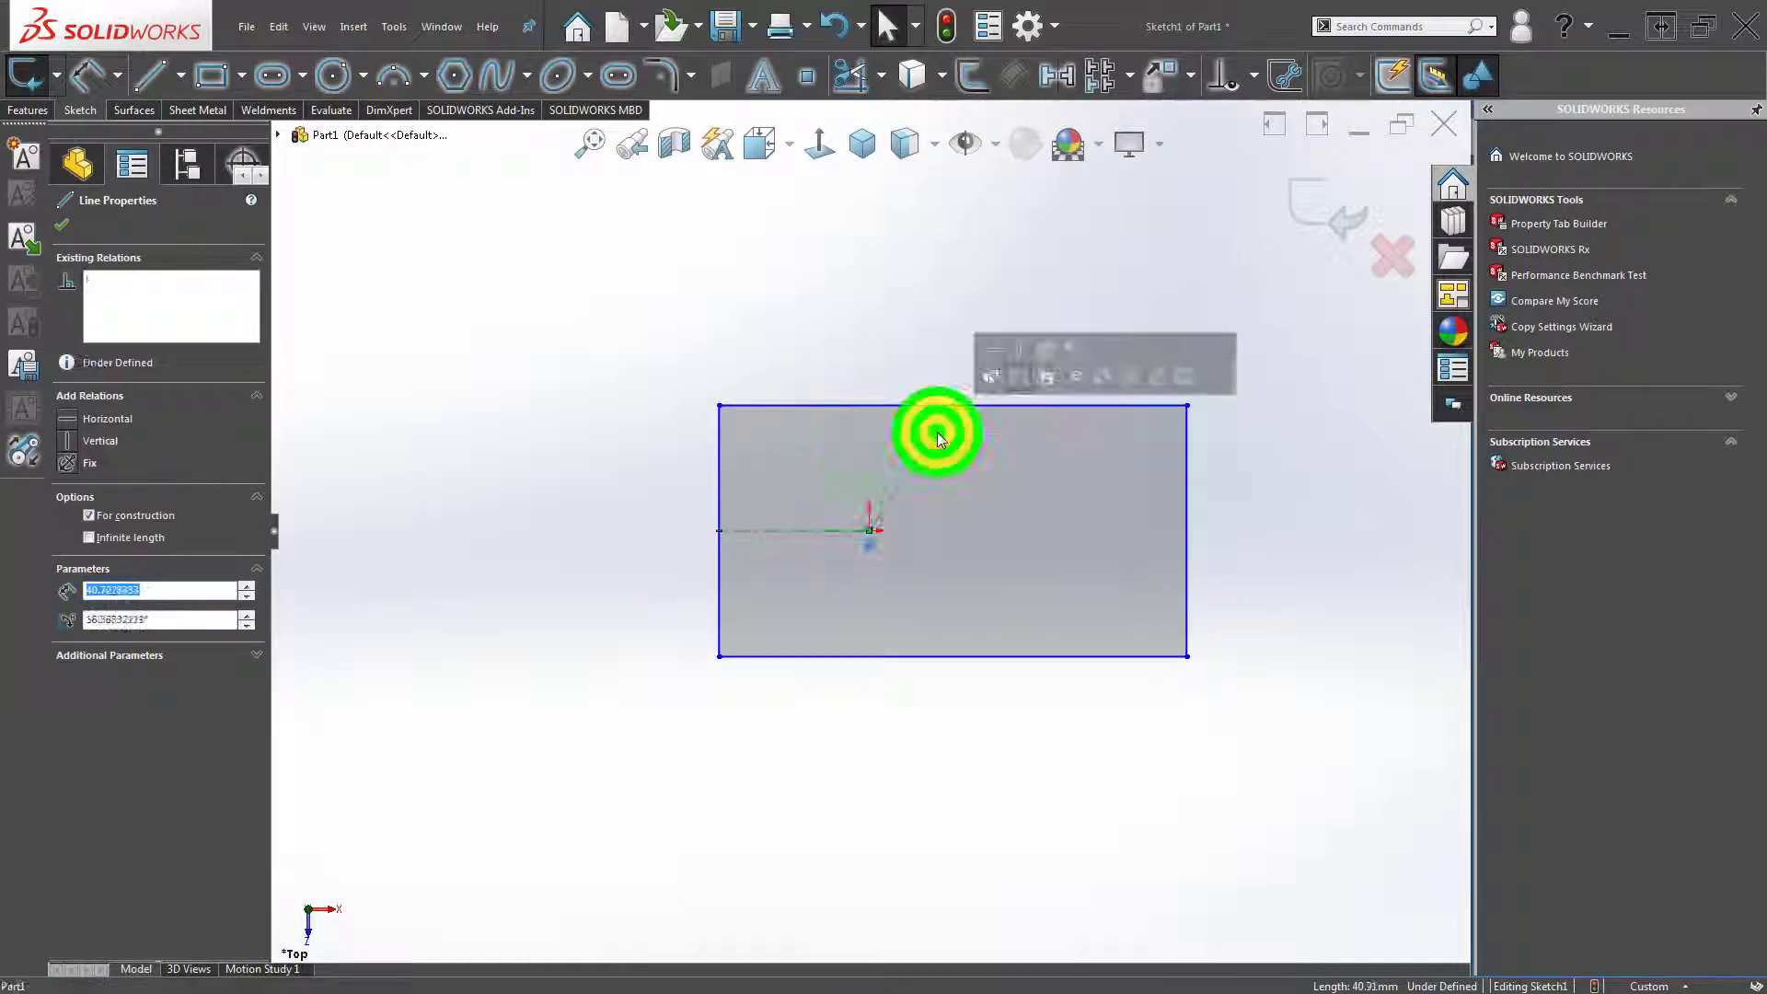
{"action": "left_click", "coordinate": [1015, 350]}
{"action": "left_click", "coordinate": [655, 348]}
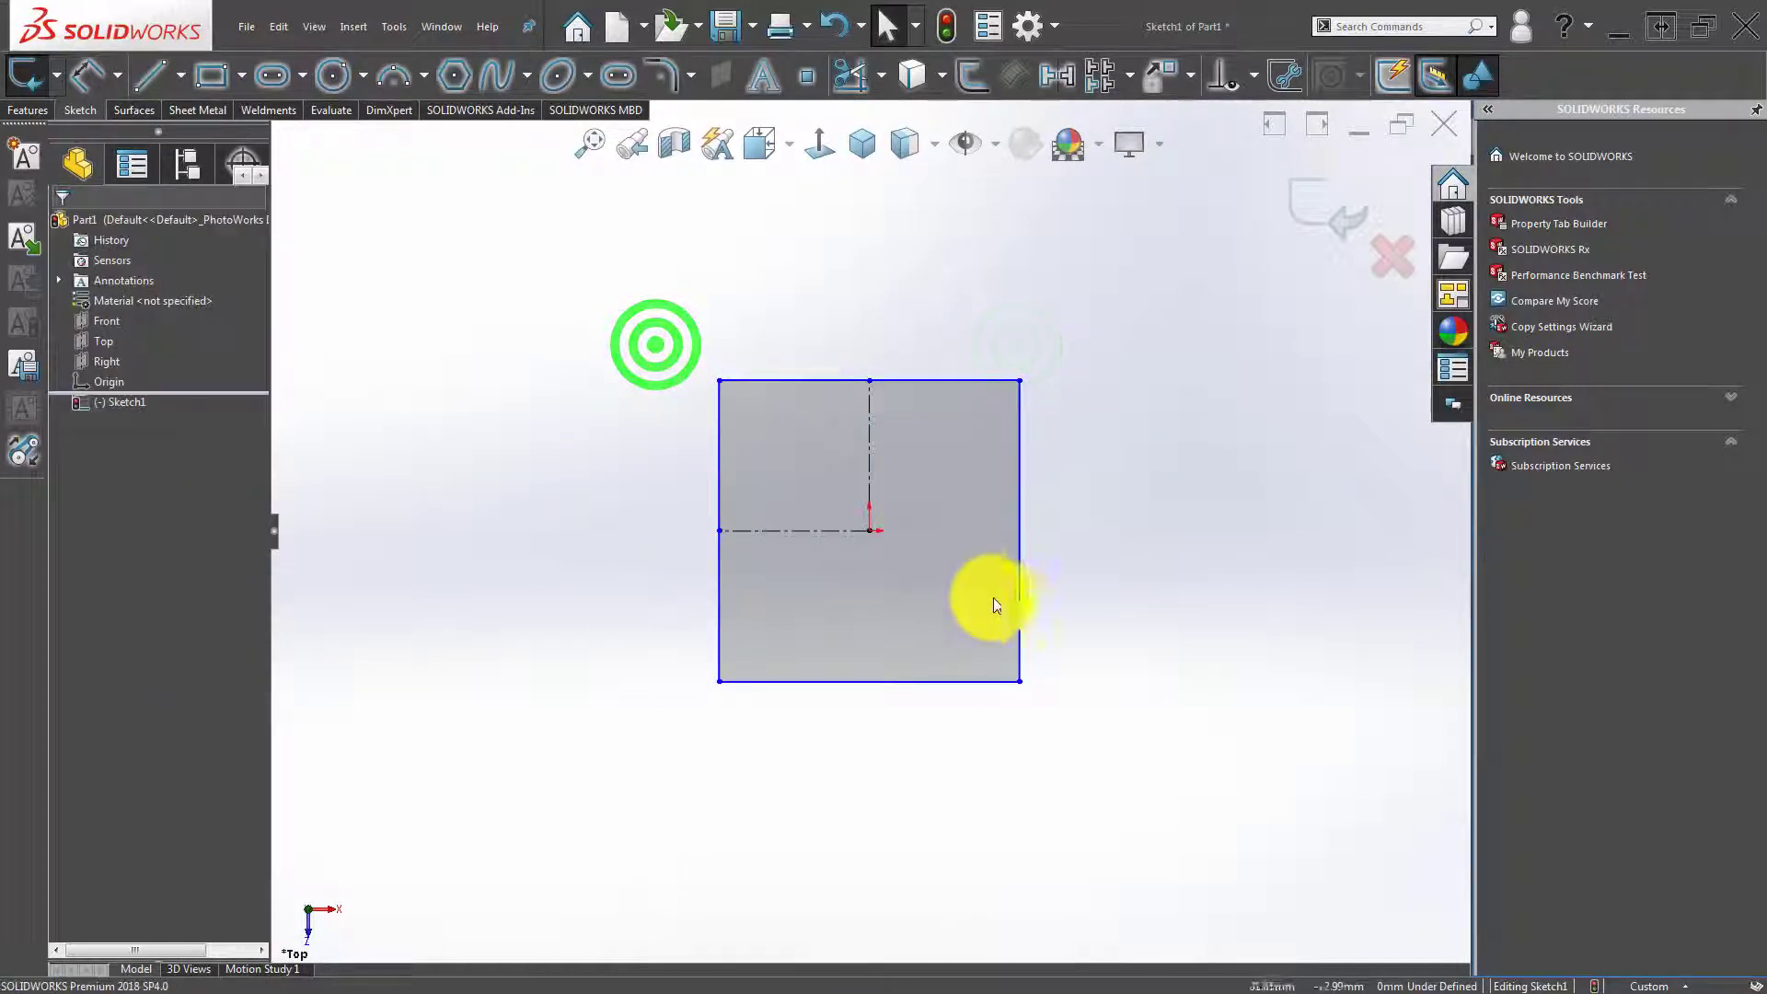
{"action": "left_click_drag", "start_coordinate": [1017, 471], "coordinate": [1185, 482]}
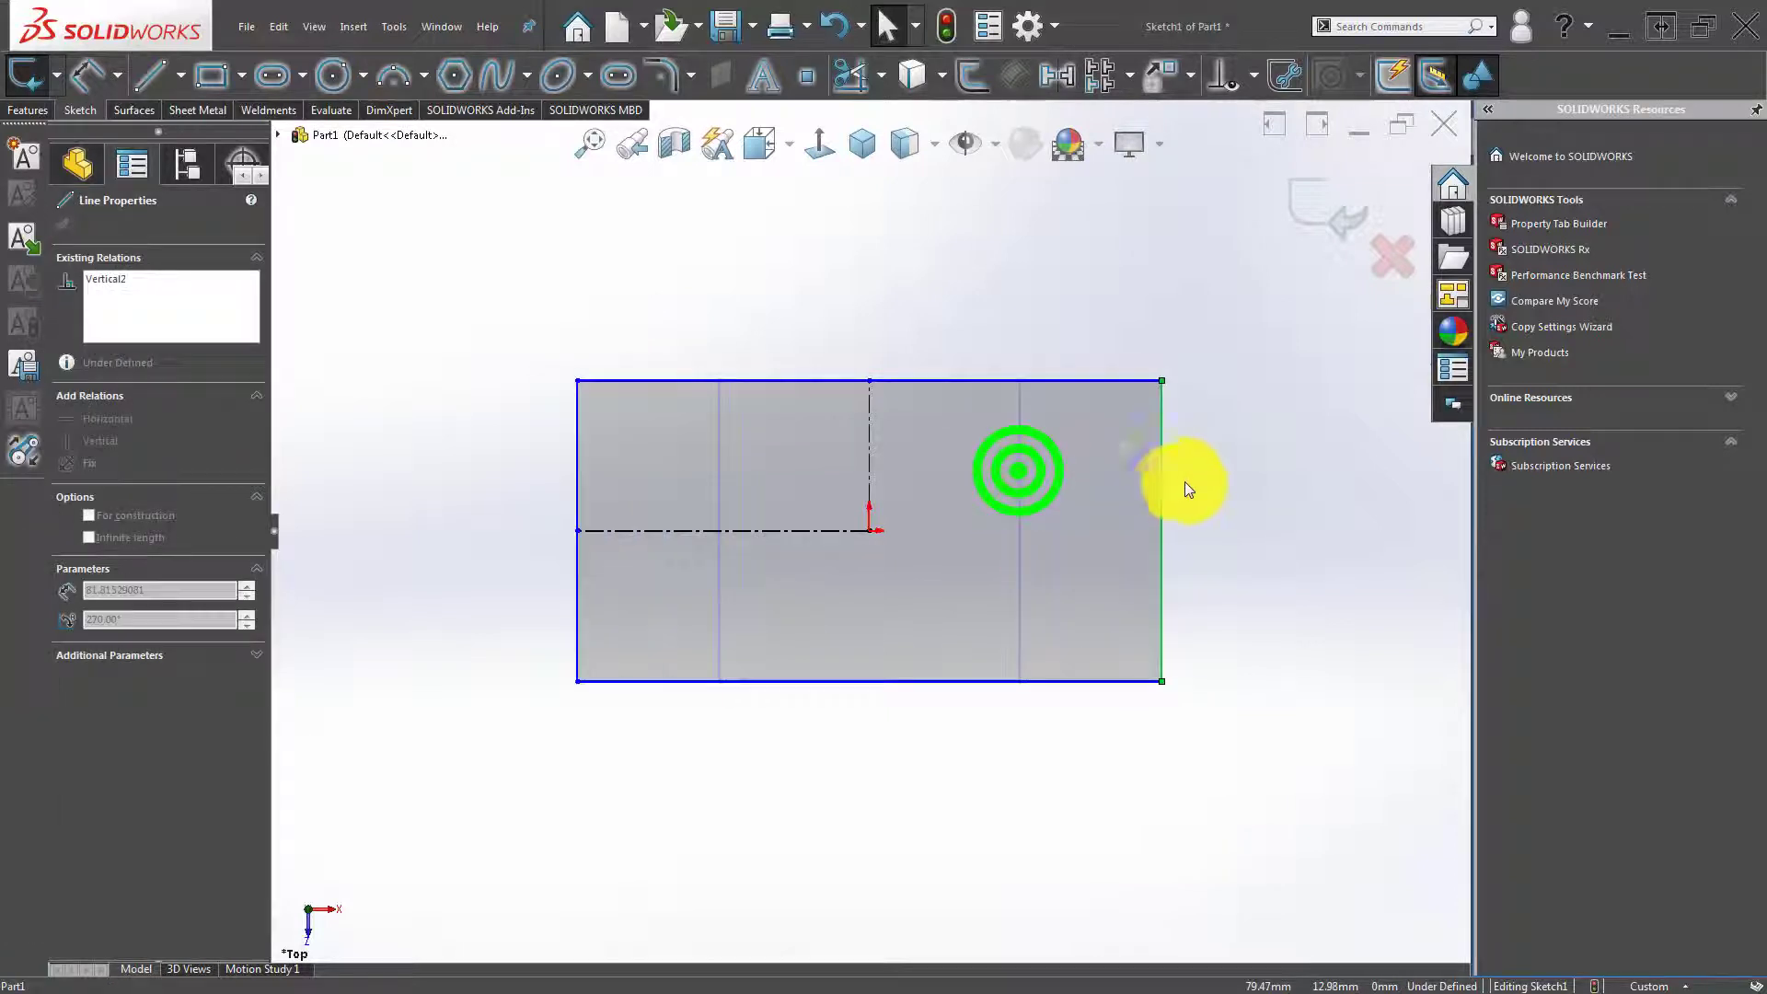
{"action": "left_click", "coordinate": [861, 769]}
Dimension the rectangle 3400 wide by 2500 high.
{"action": "key", "text": "d"}
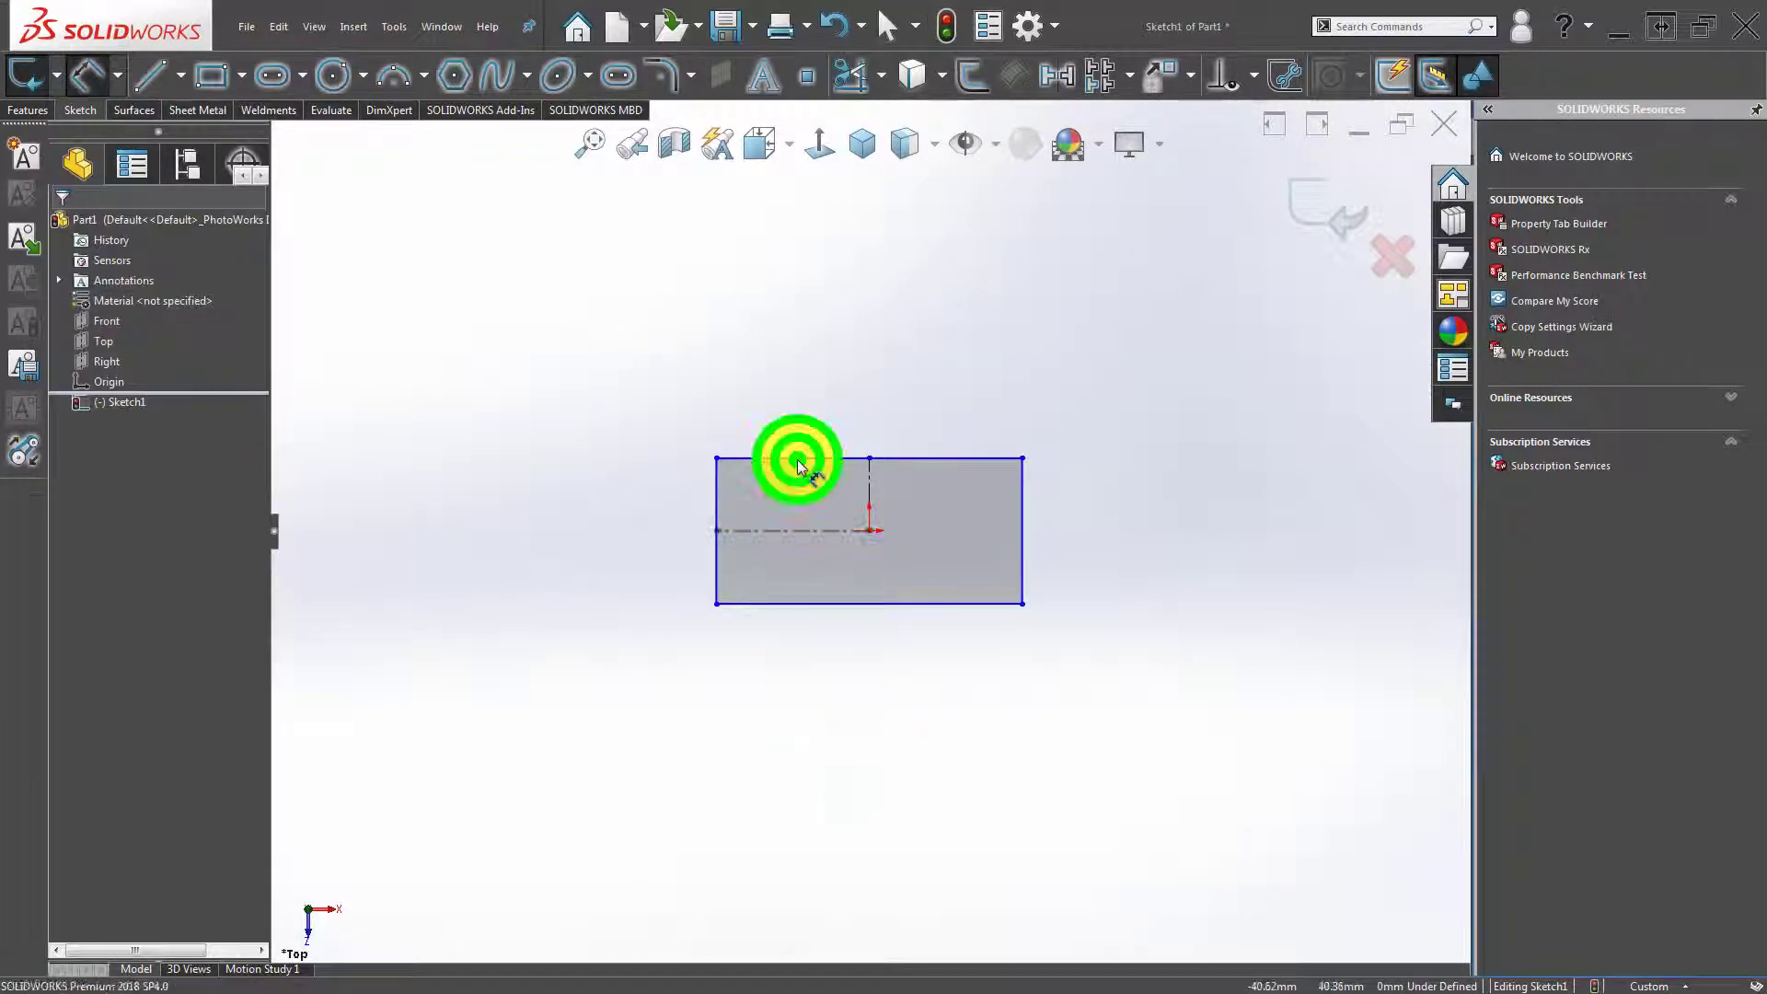
{"action": "left_click", "coordinate": [799, 467]}
{"action": "left_click", "coordinate": [812, 429]}
{"action": "type", "text": "3400"}
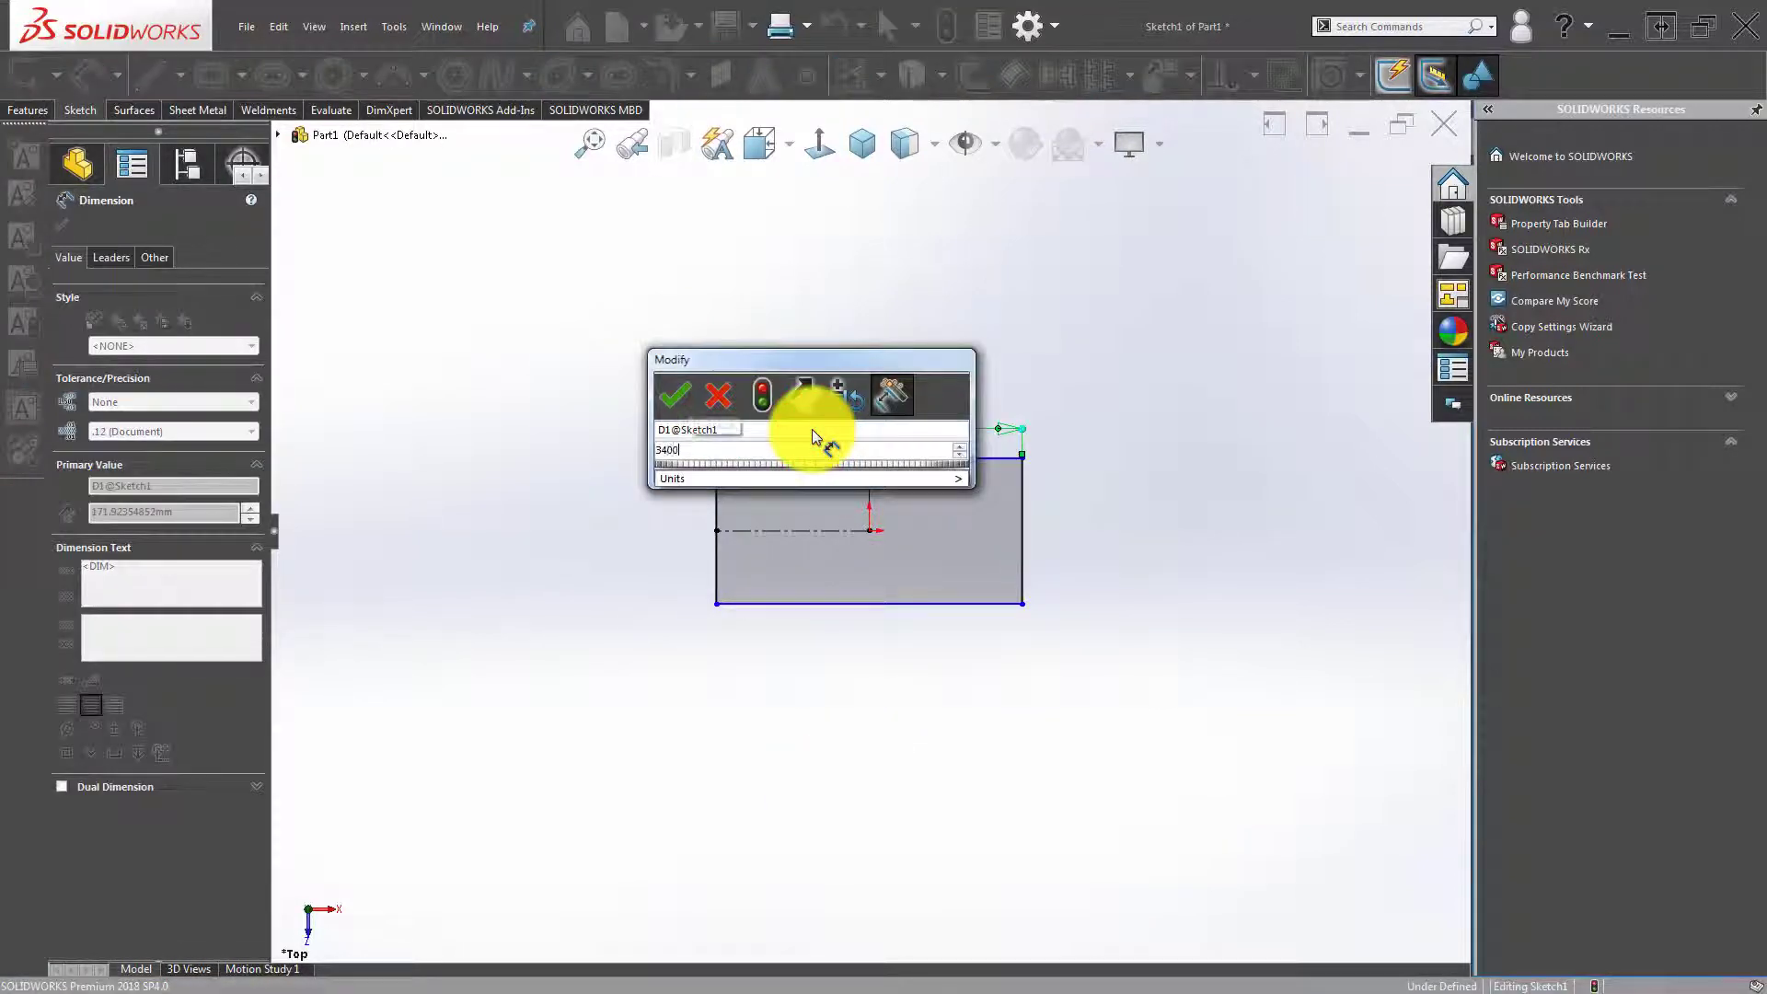
{"action": "key", "text": "Return"}
{"action": "left_click", "coordinate": [654, 575]}
{"action": "left_click", "coordinate": [717, 495]}
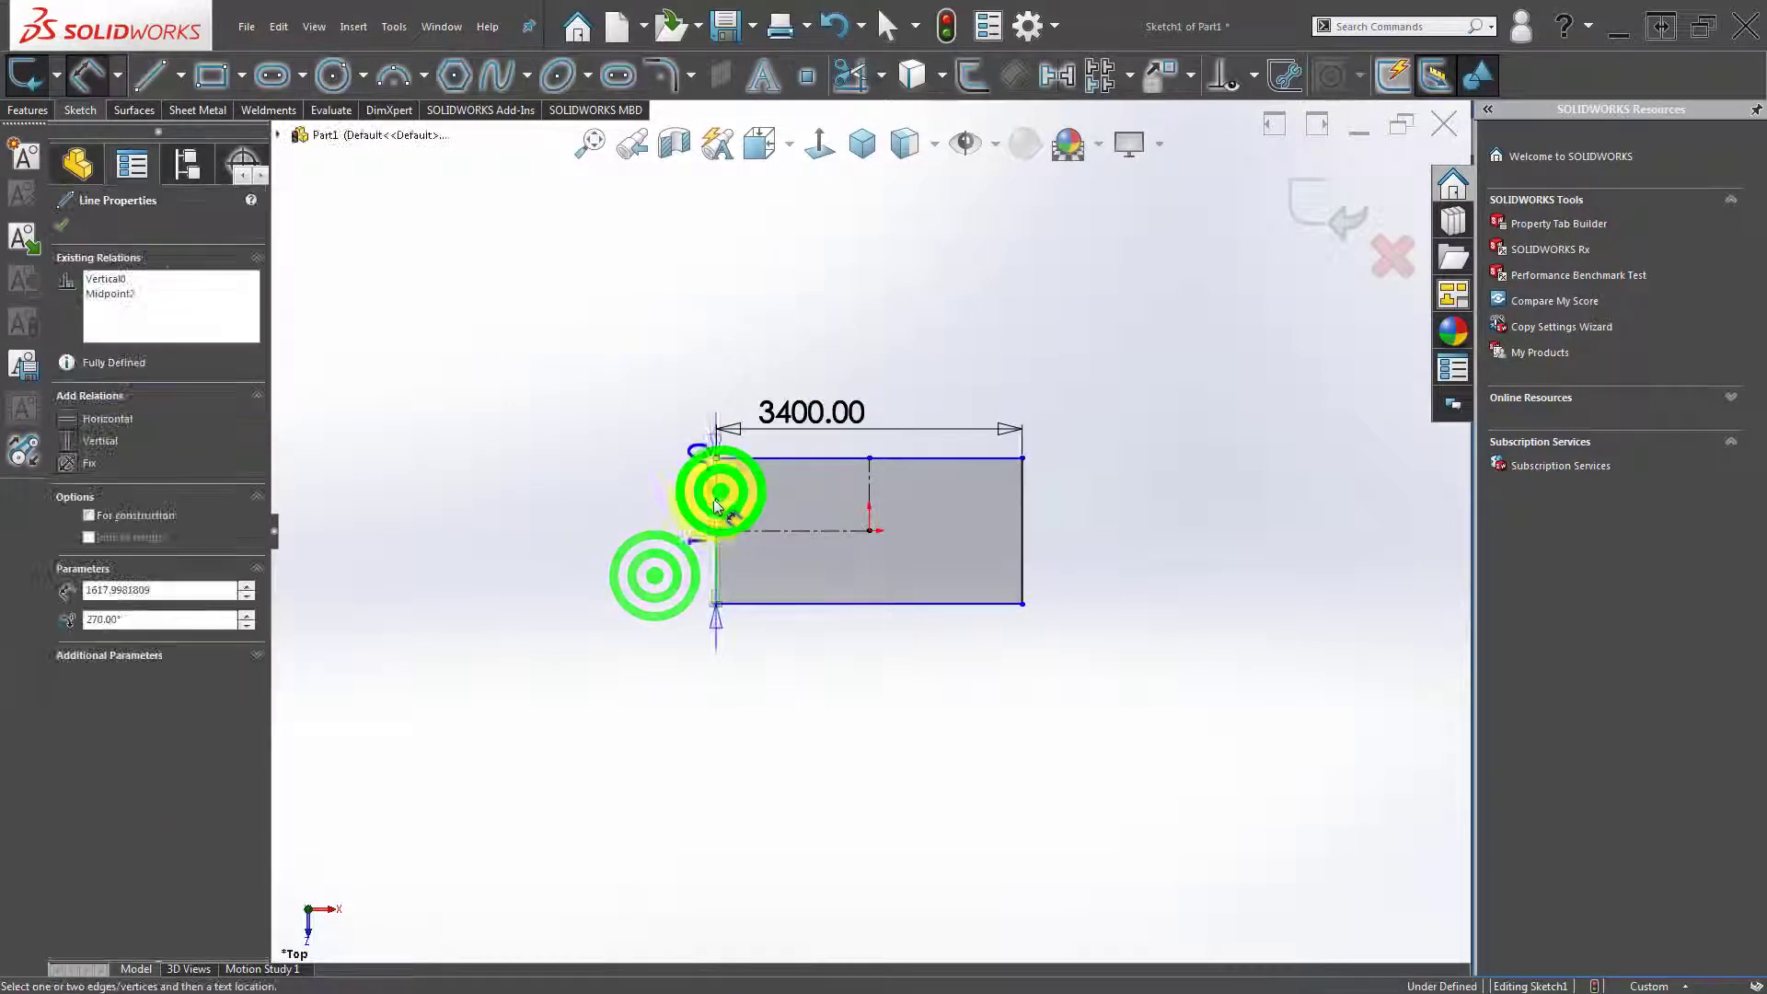
{"action": "left_click", "coordinate": [556, 541]}
{"action": "type", "text": "2500"}
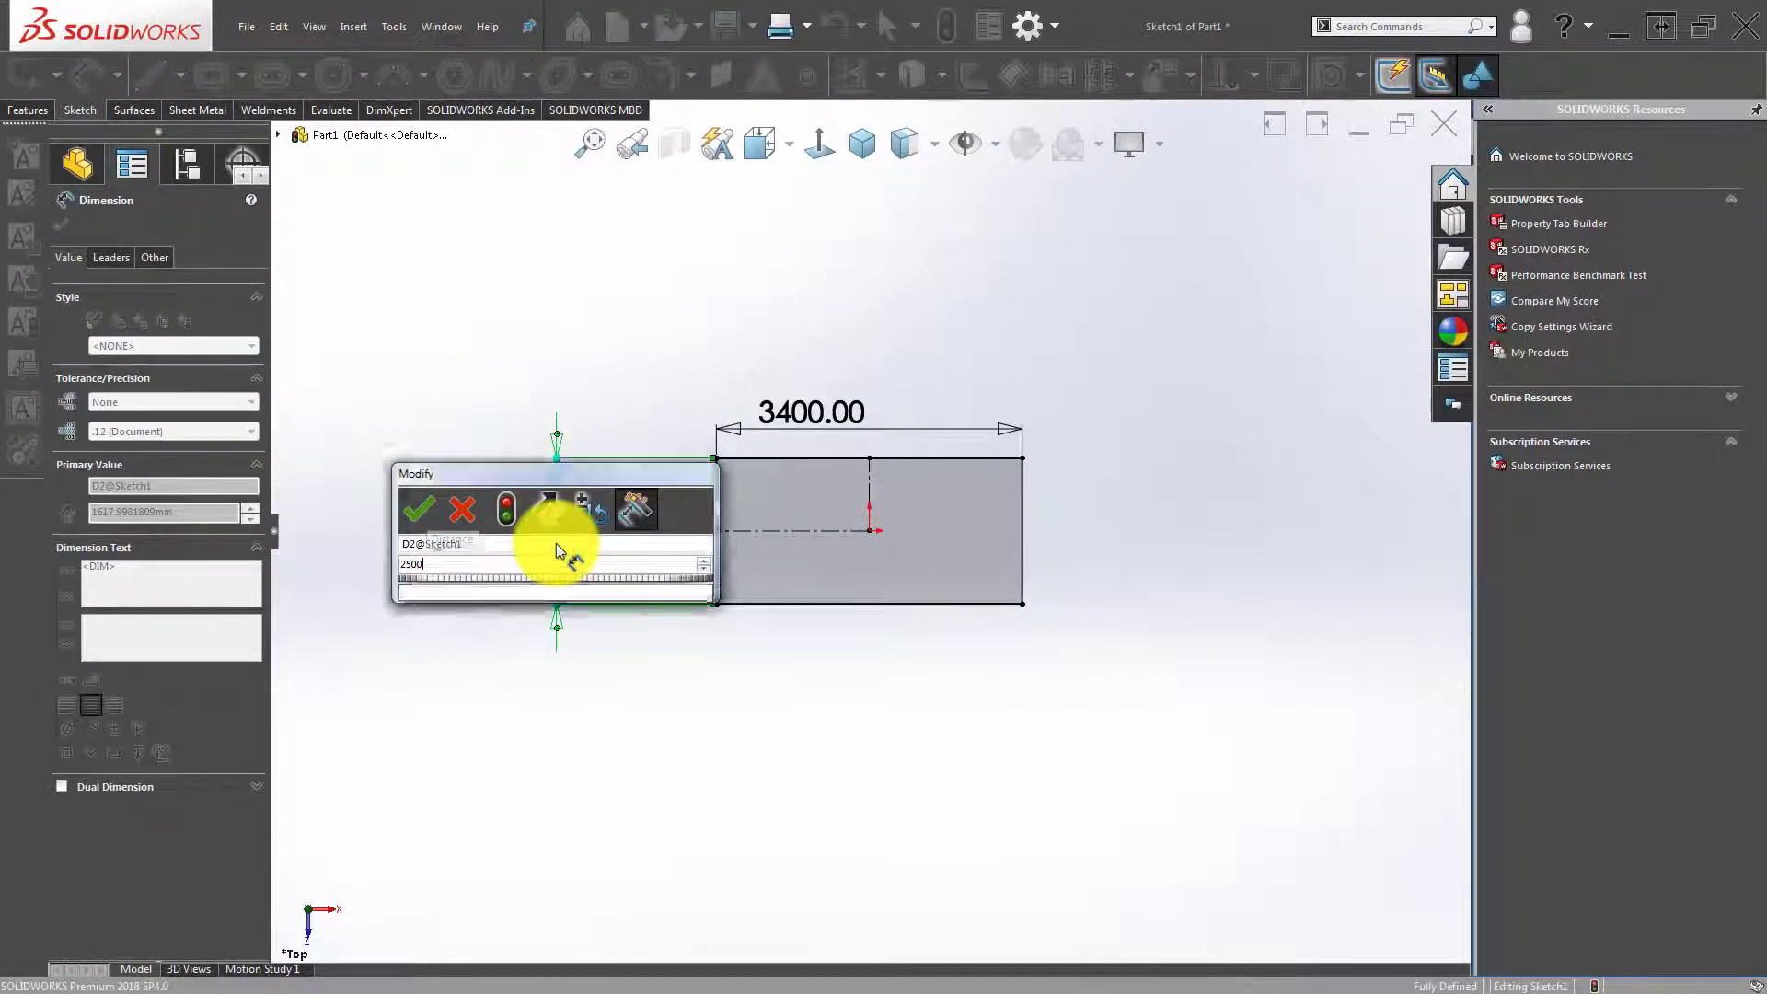
{"action": "key", "text": "Return"}
{"action": "left_click", "coordinate": [1115, 626]}
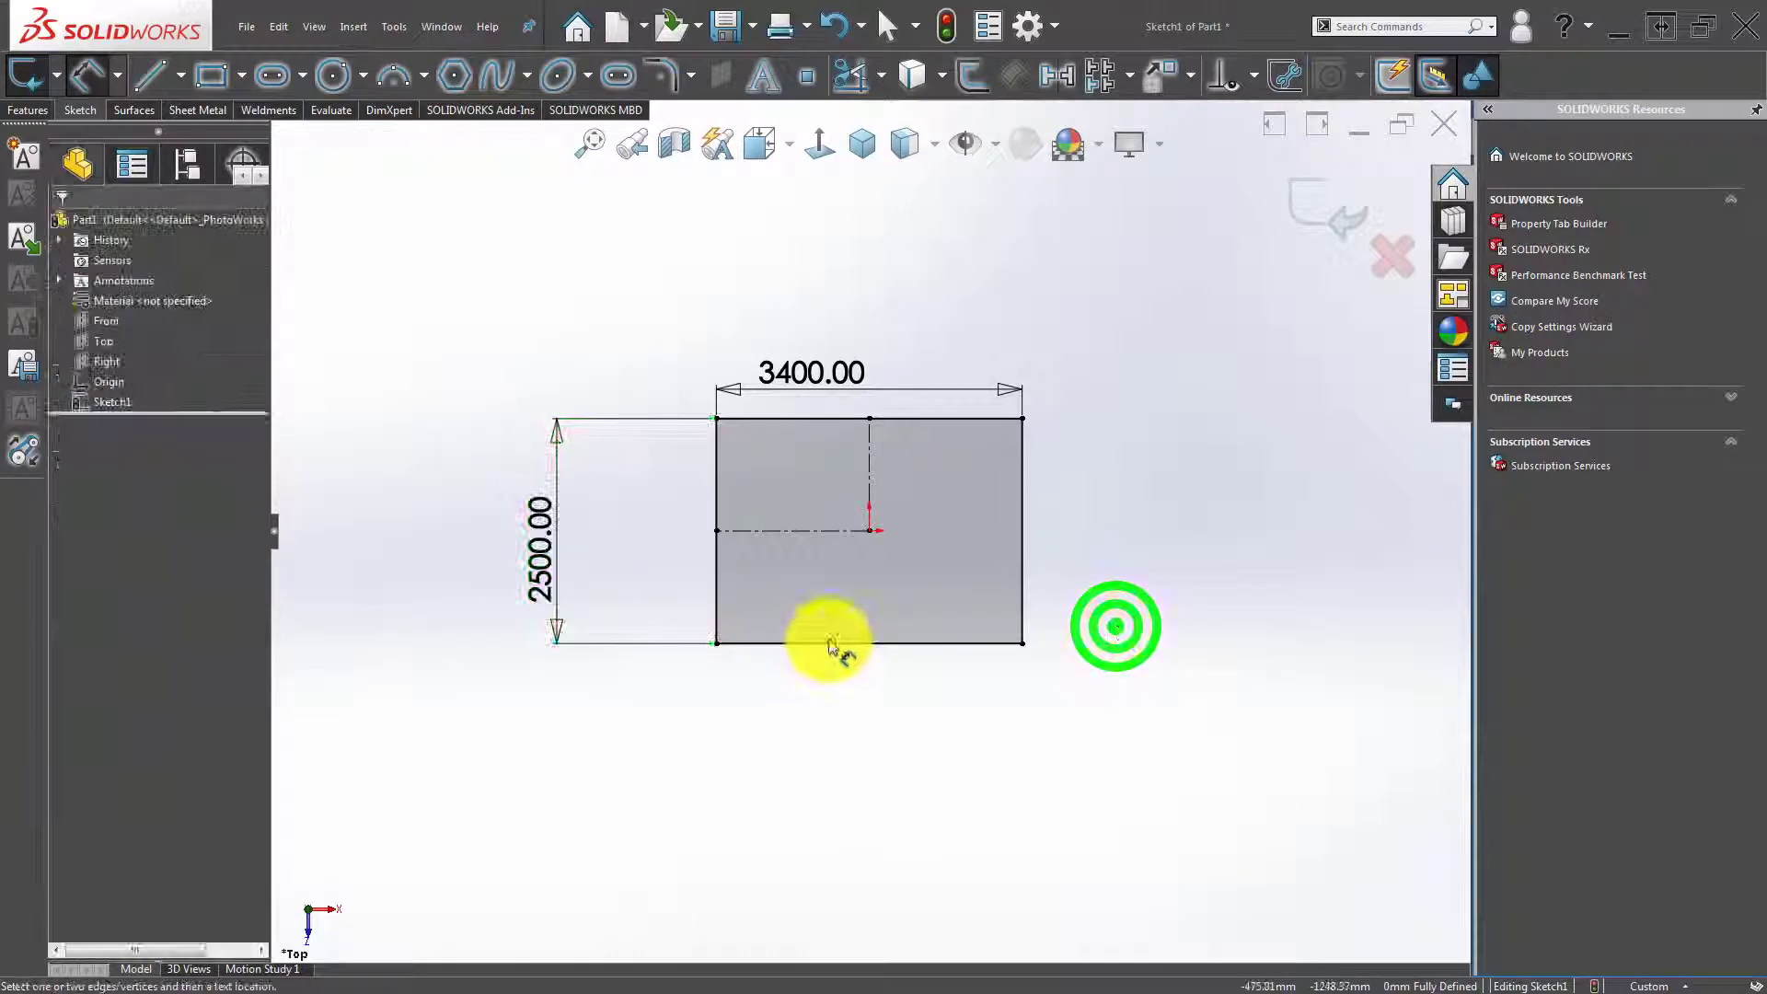
Switch to Isometric view and exit the fully defined Sketch1.
{"action": "middle_click_drag", "start_coordinate": [831, 644], "coordinate": [801, 323]}
{"action": "left_click", "coordinate": [860, 146]}
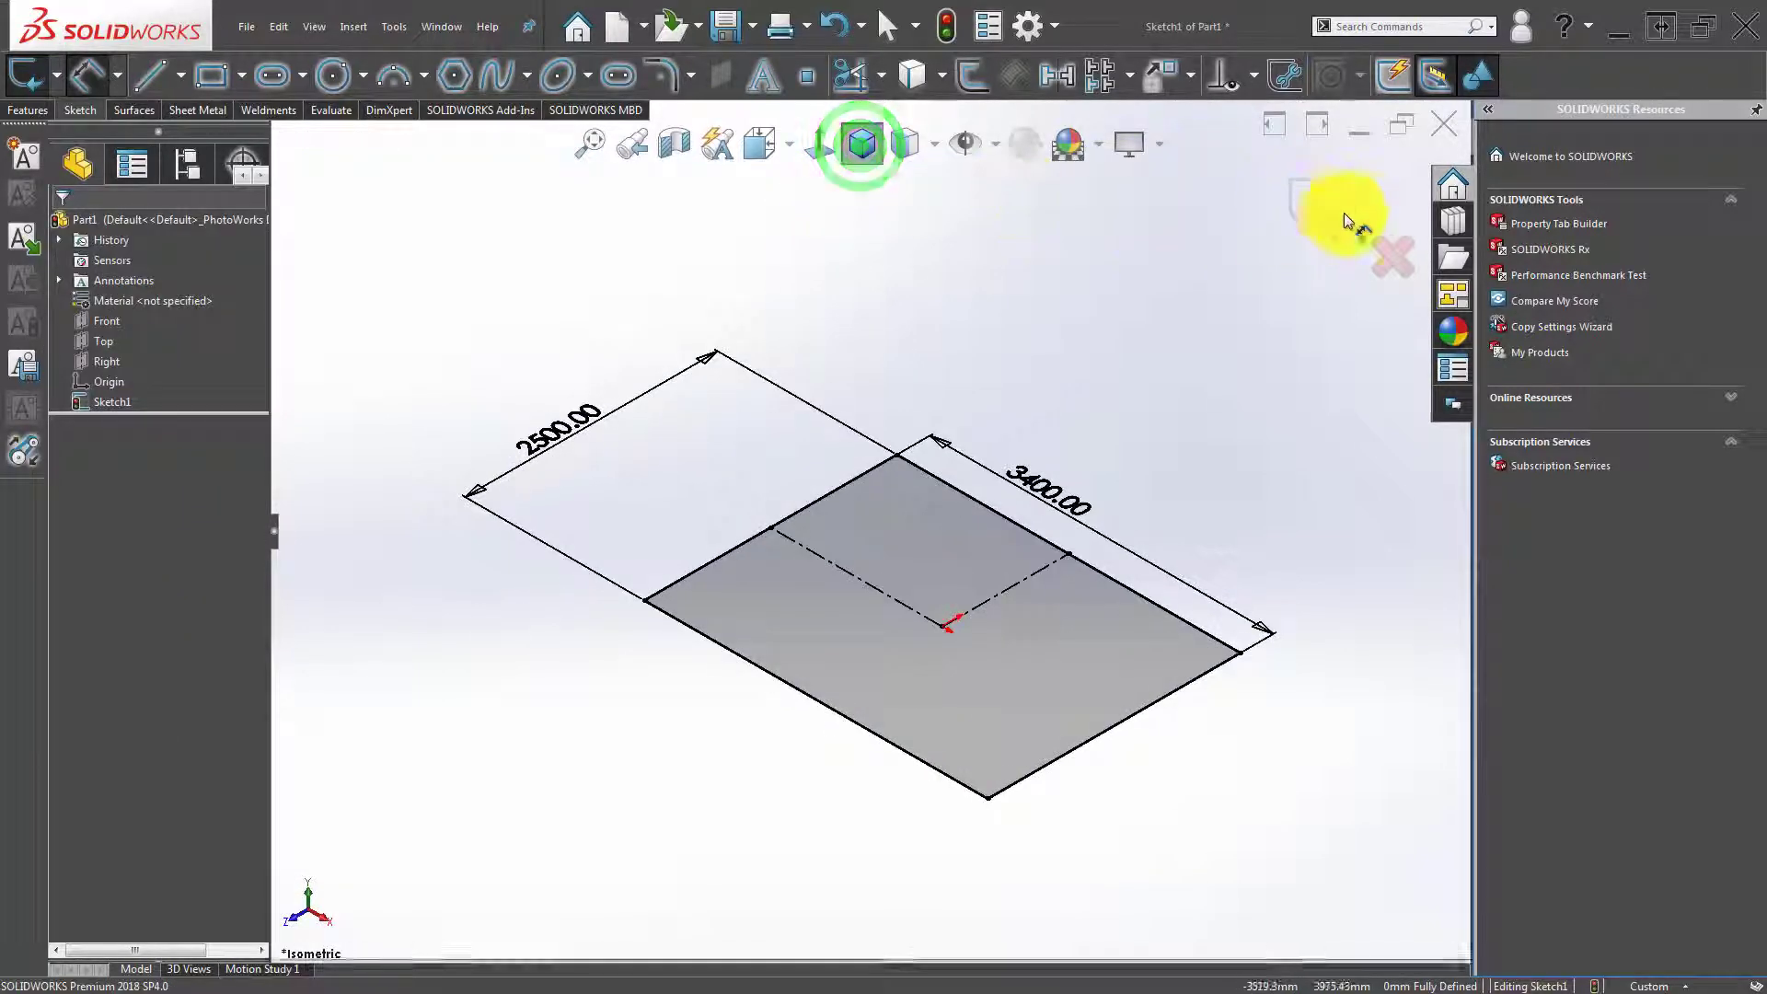
{"action": "left_click", "coordinate": [1314, 197]}
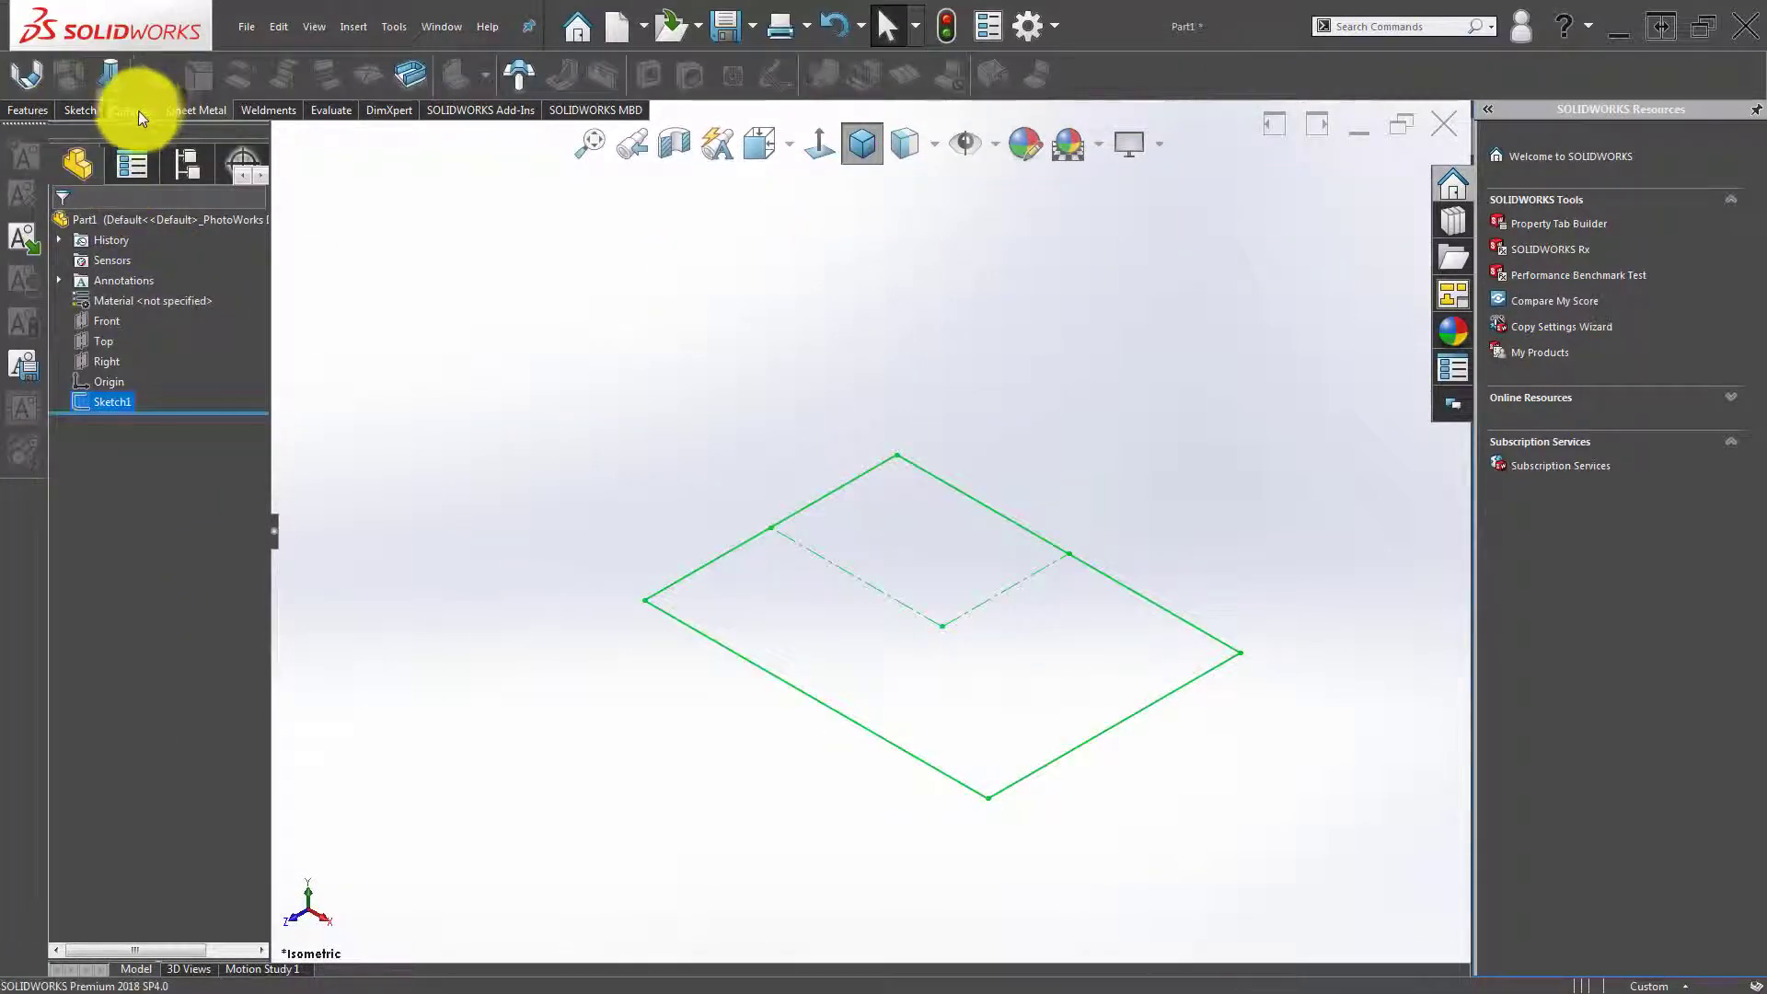
{"action": "left_click", "coordinate": [33, 111]}
{"action": "left_click", "coordinate": [181, 111]}
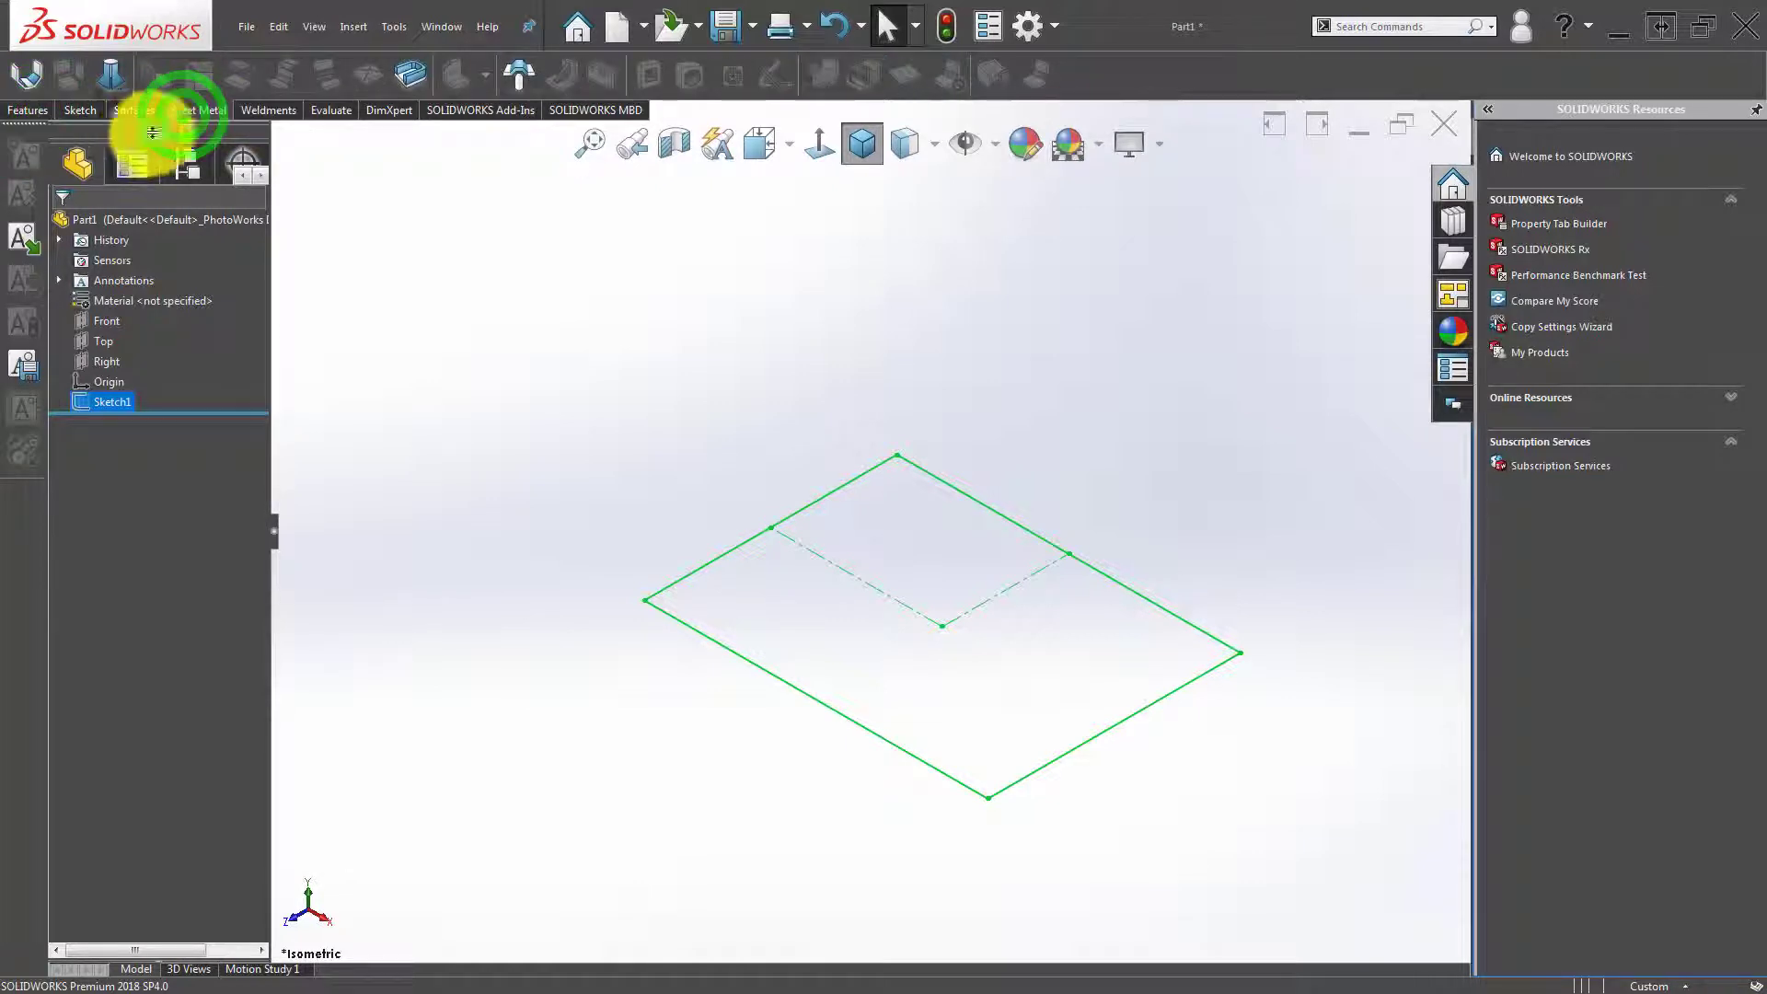
{"action": "left_click", "coordinate": [82, 112]}
Start a 3D sketch and draw a vertical leg down from the left corner.
{"action": "left_click", "coordinate": [58, 70]}
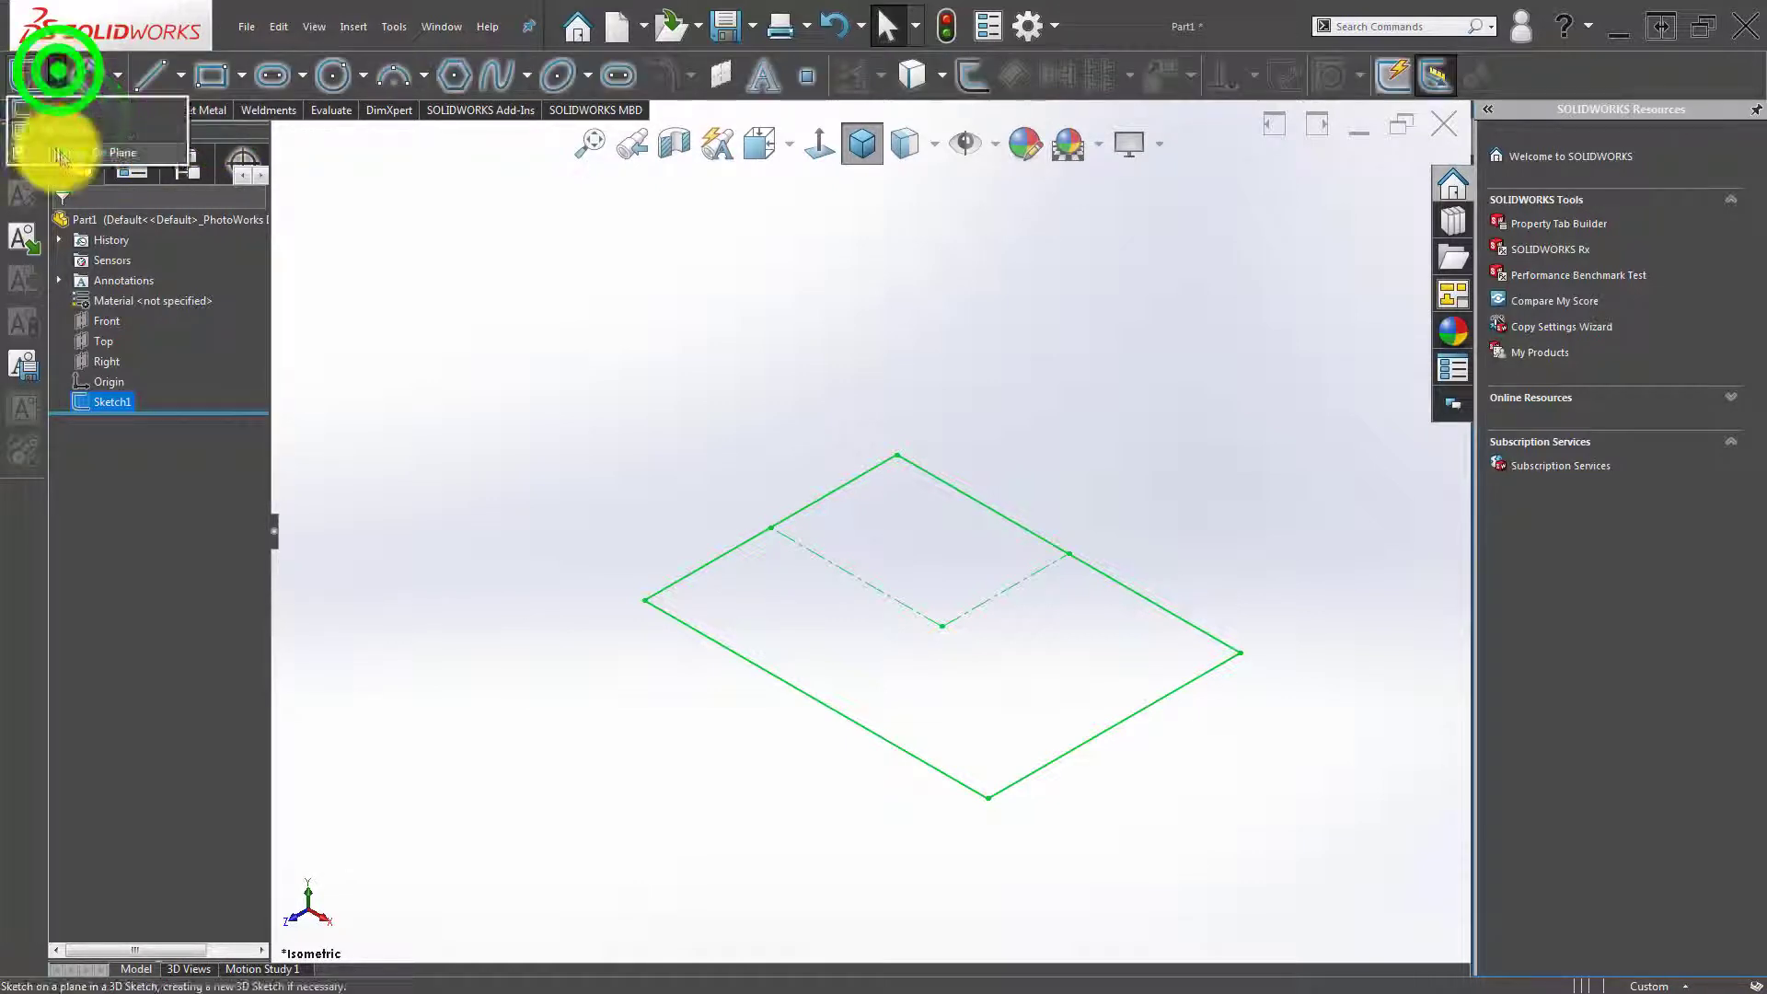
{"action": "left_click", "coordinate": [56, 149]}
{"action": "left_click", "coordinate": [152, 70]}
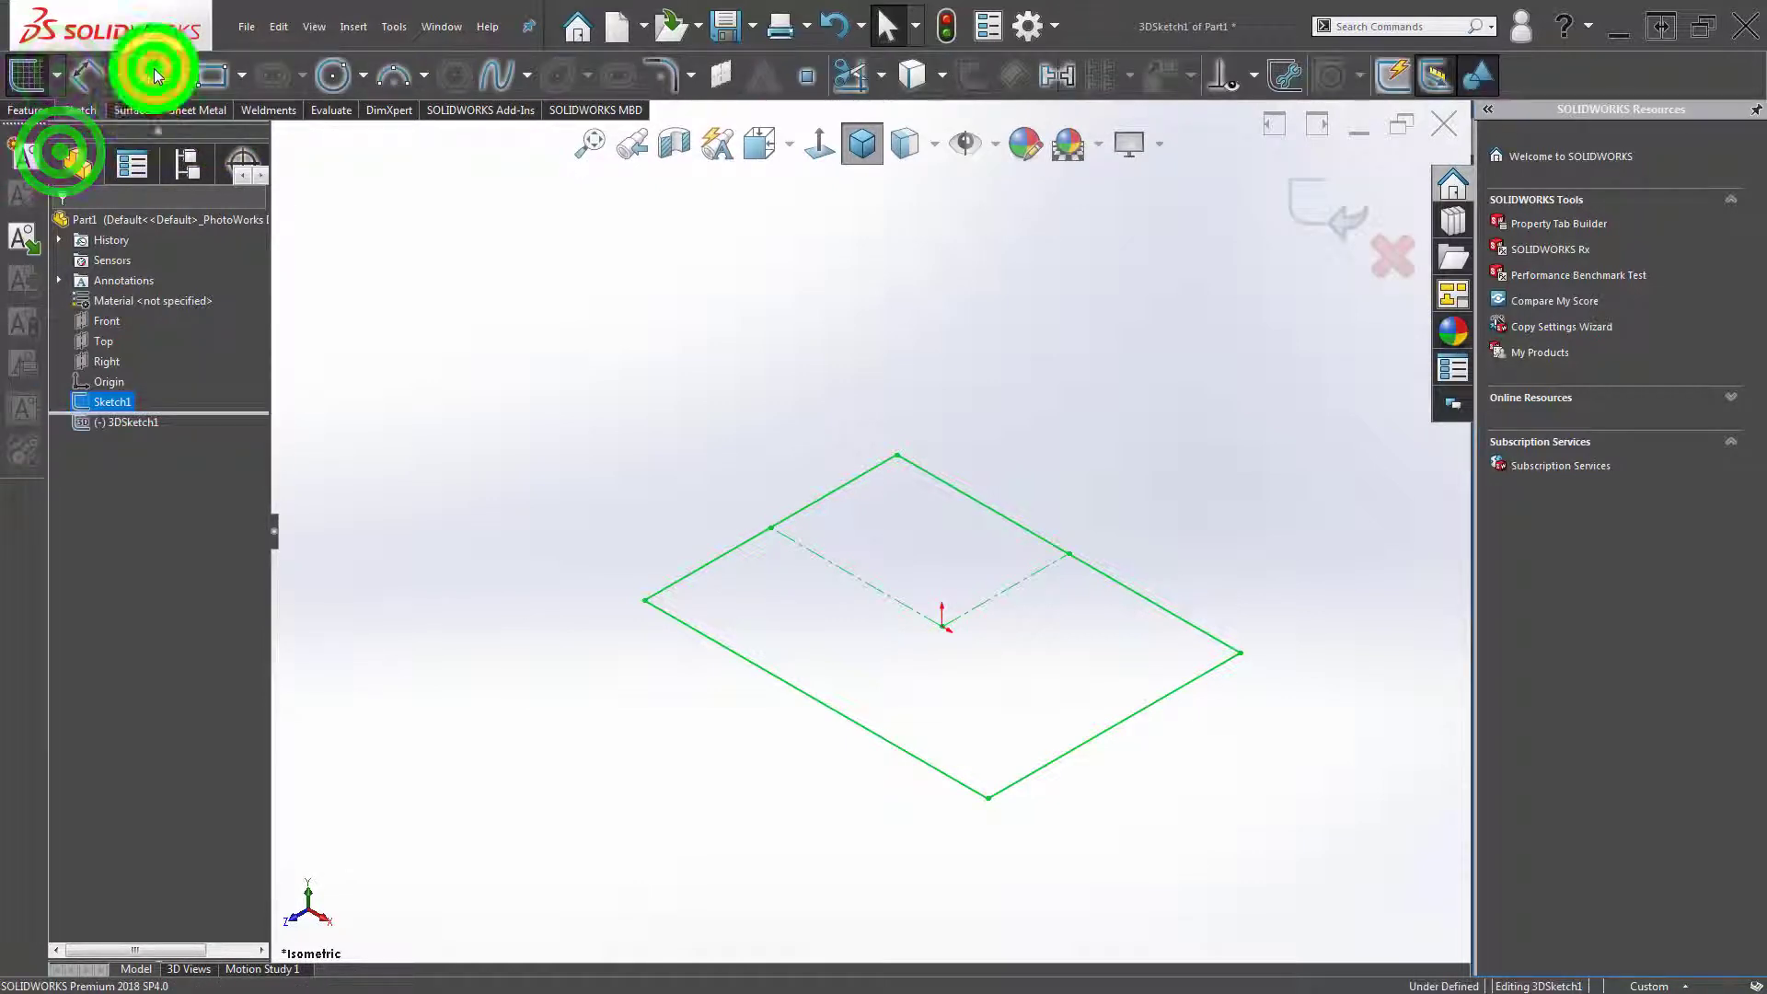
{"action": "left_click", "coordinate": [643, 598]}
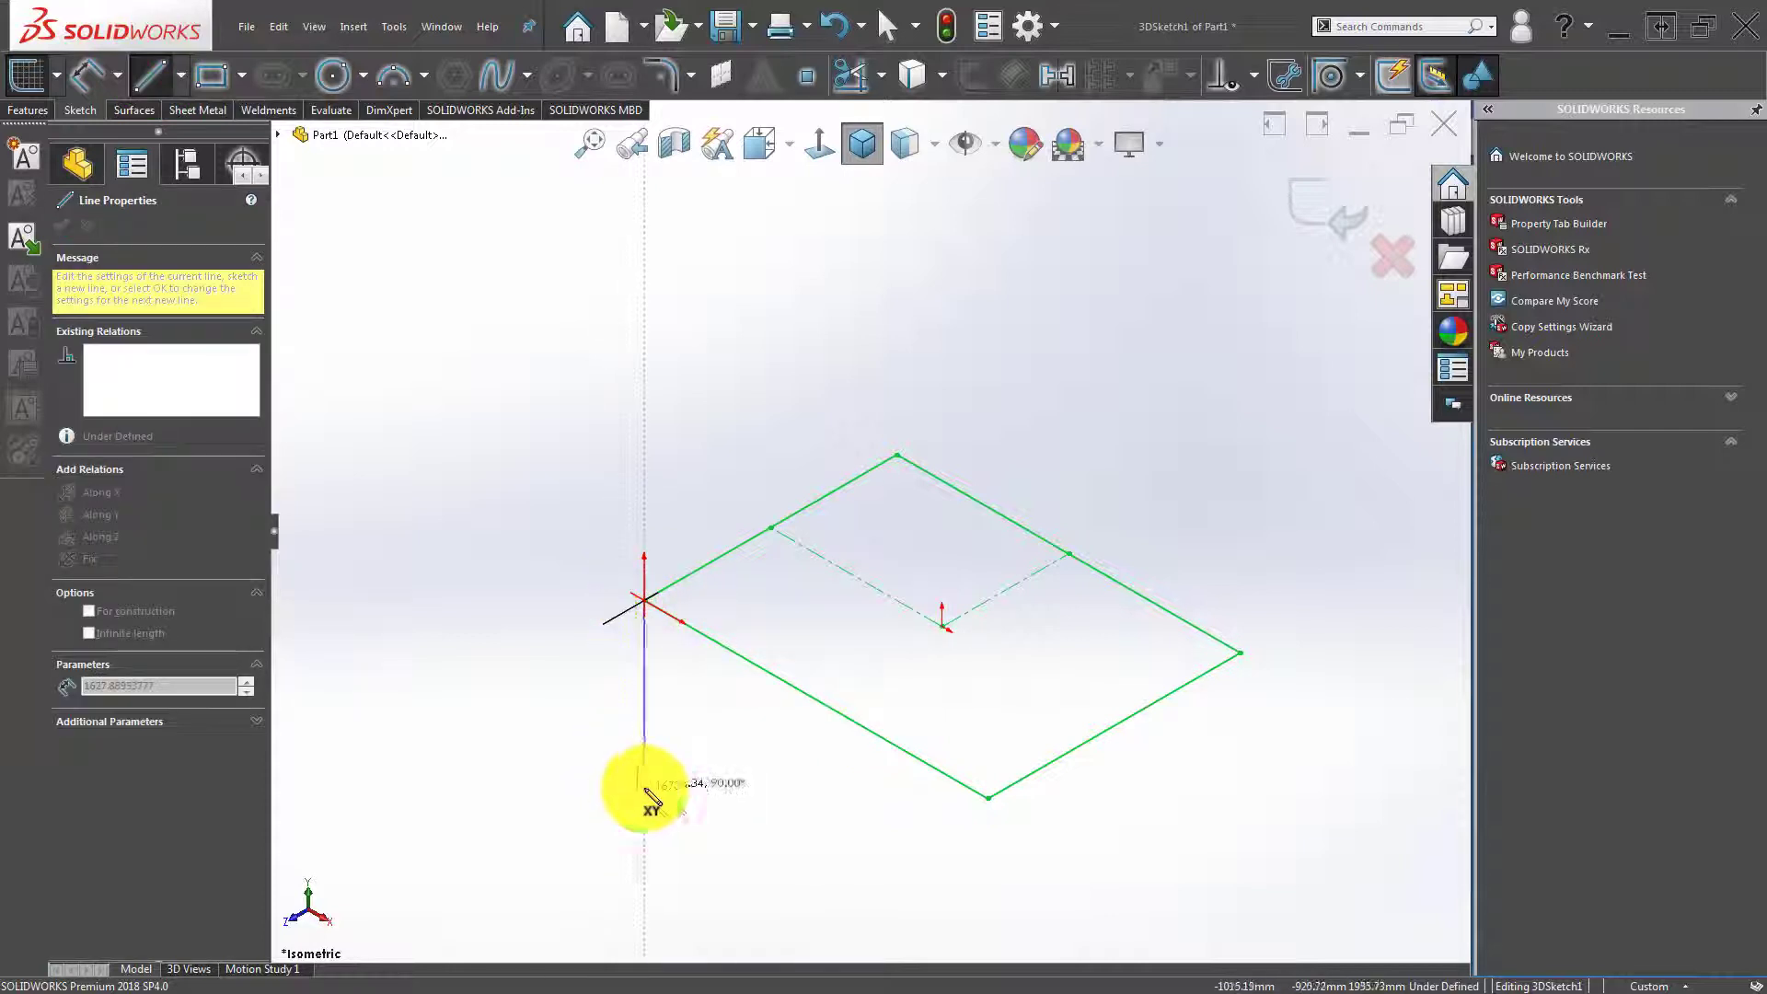
{"action": "double_click", "coordinate": [644, 787]}
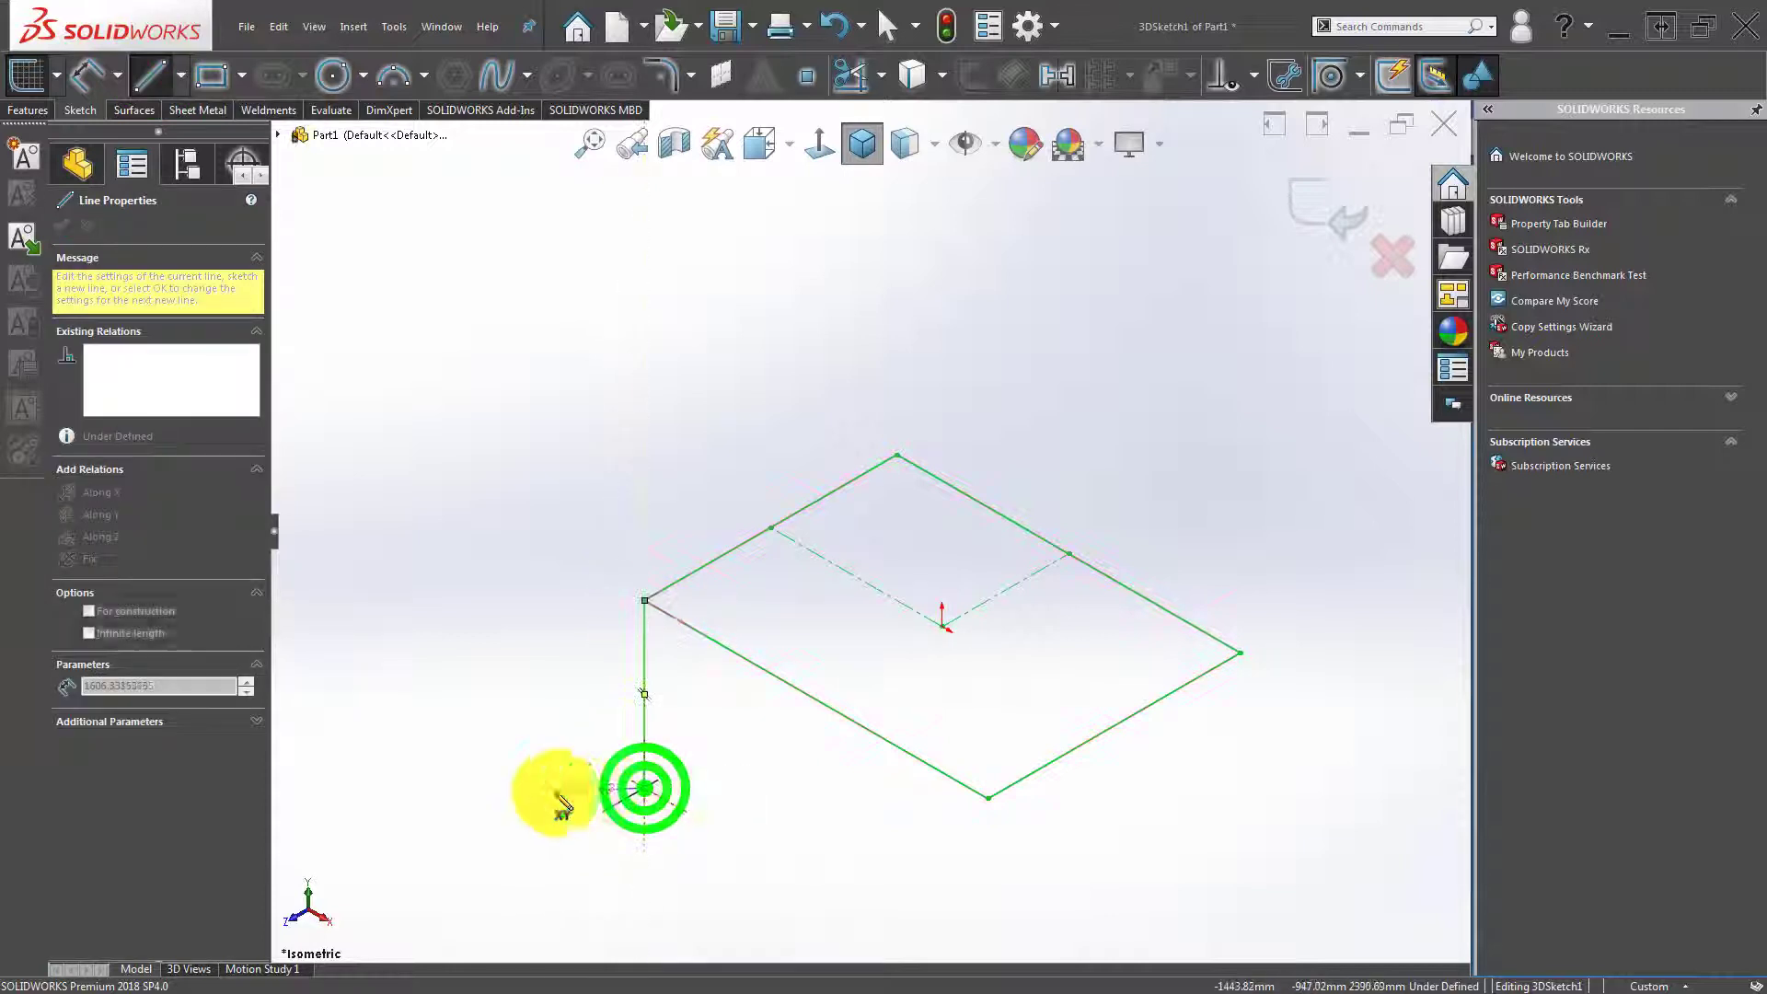
Draw vertical legs down from the front, right and back rectangle corners.
{"action": "left_click", "coordinate": [988, 798]}
{"action": "left_click", "coordinate": [988, 897]}
{"action": "left_click", "coordinate": [856, 914]}
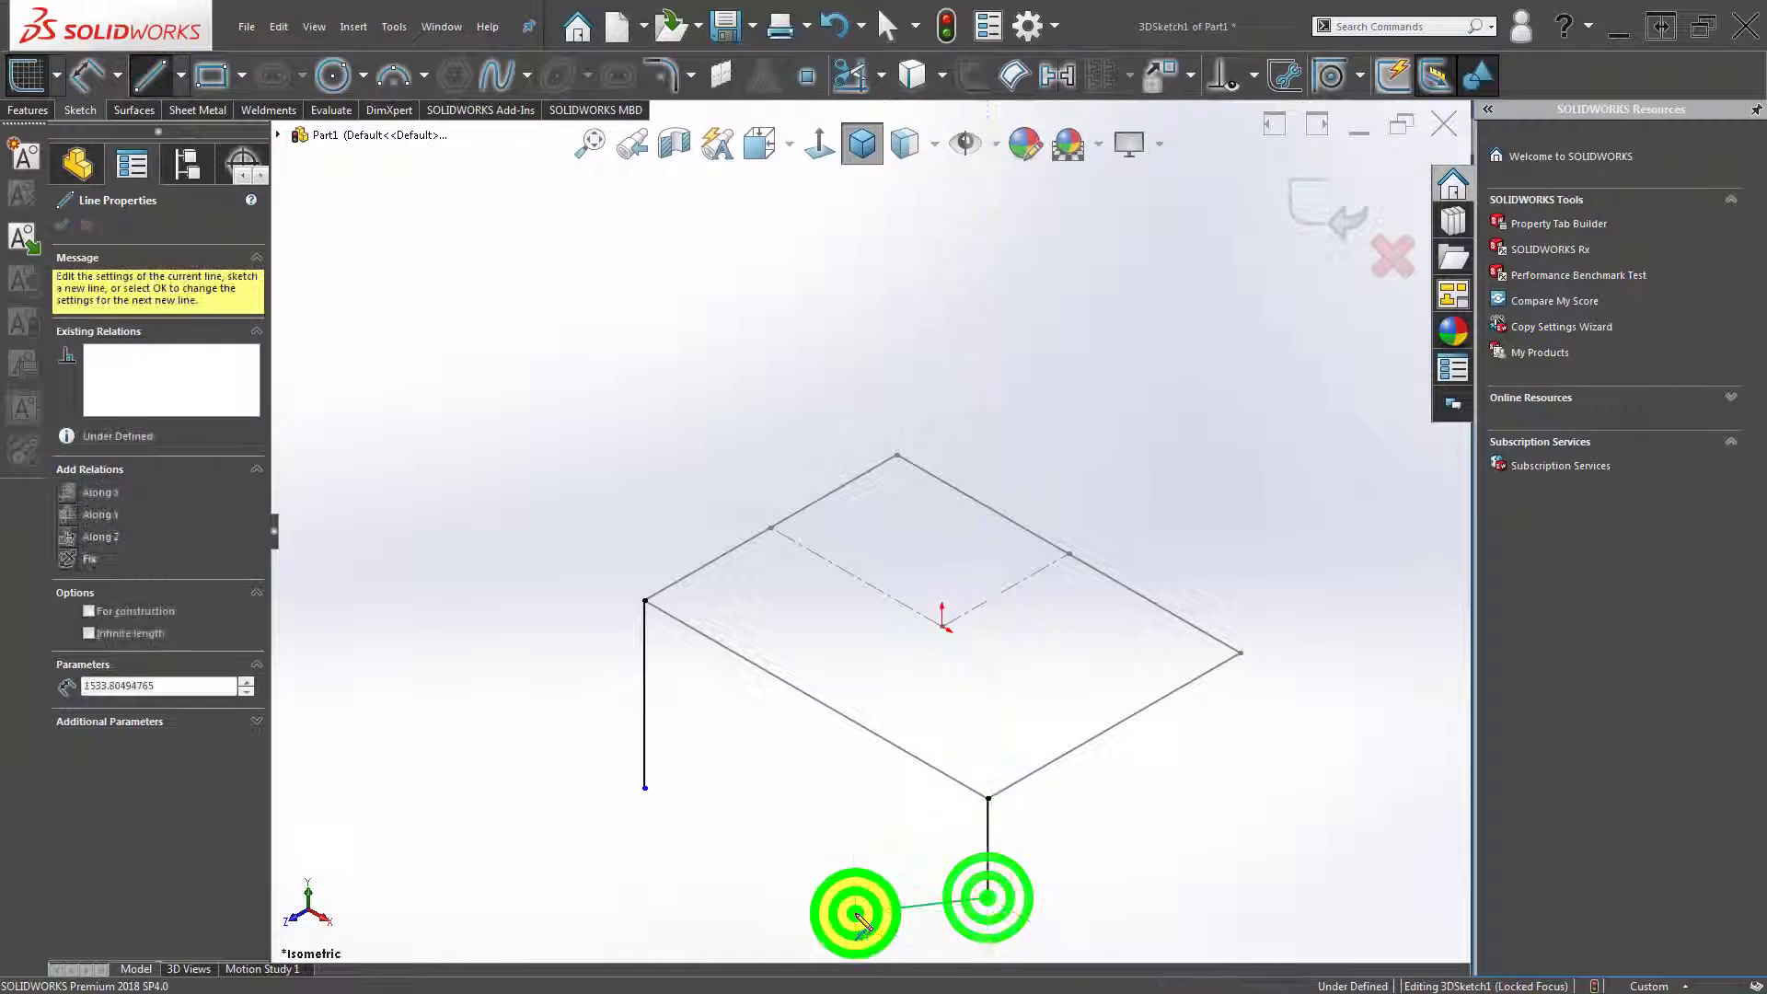
{"action": "left_click", "coordinate": [1241, 652]}
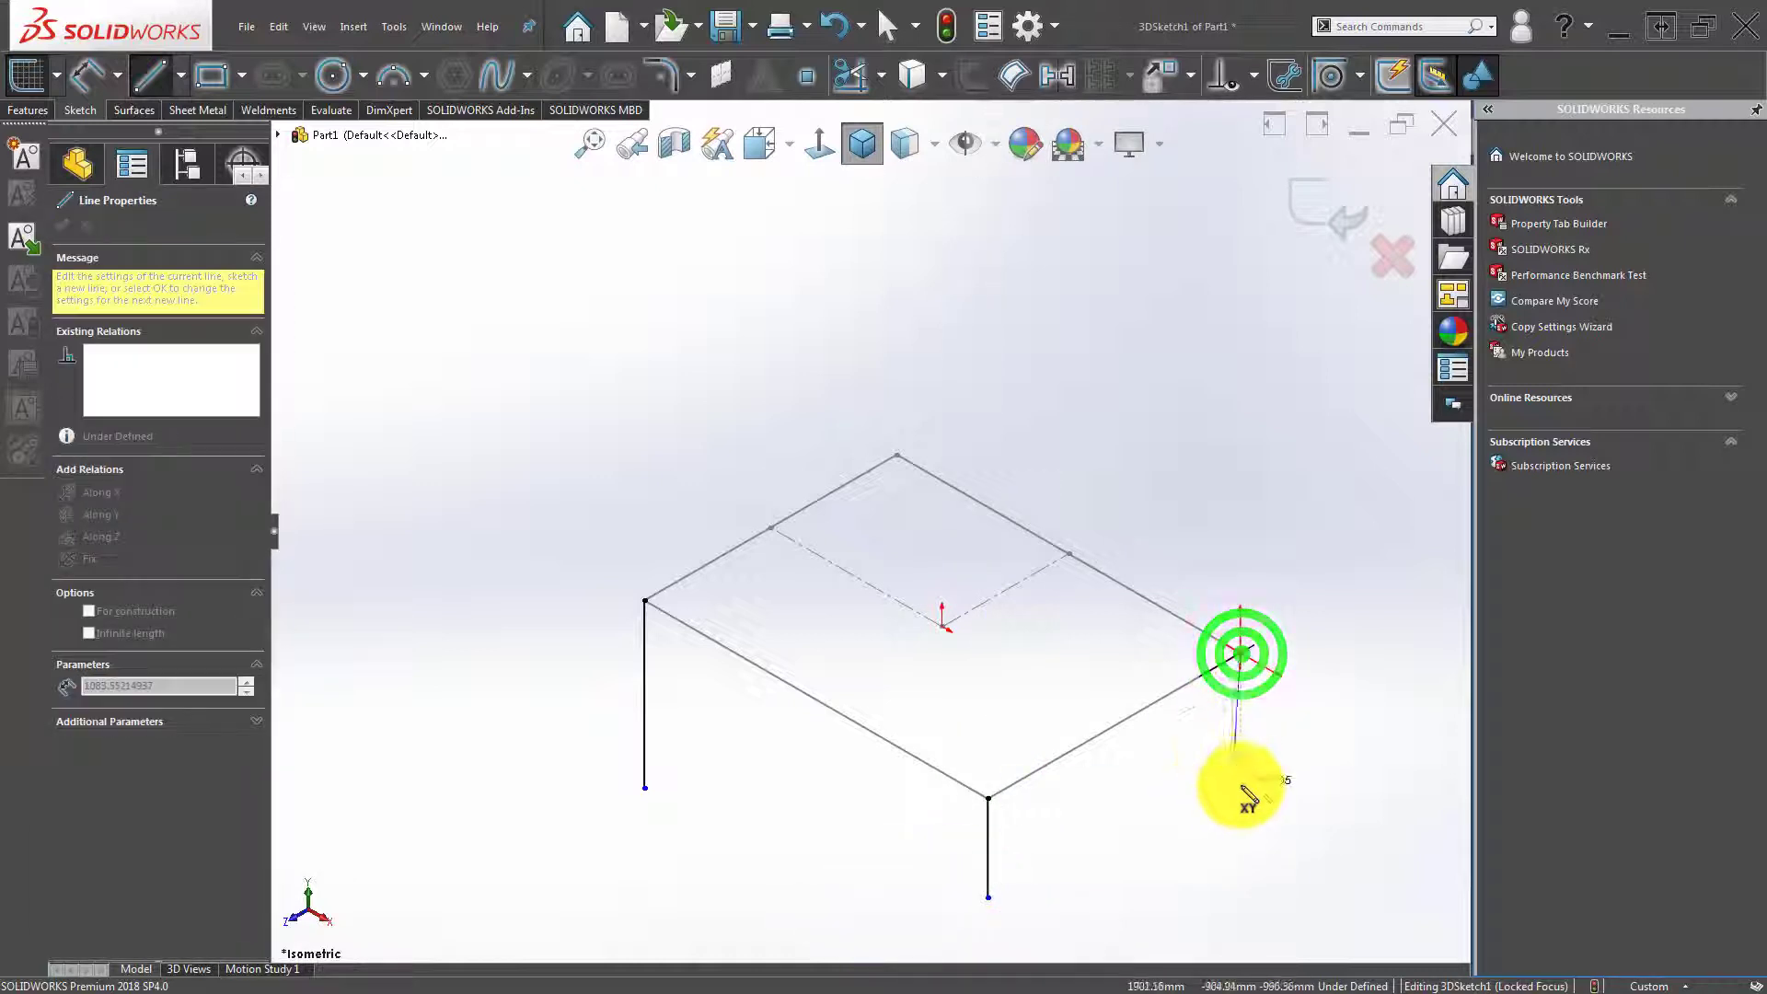
{"action": "double_click", "coordinate": [1240, 783]}
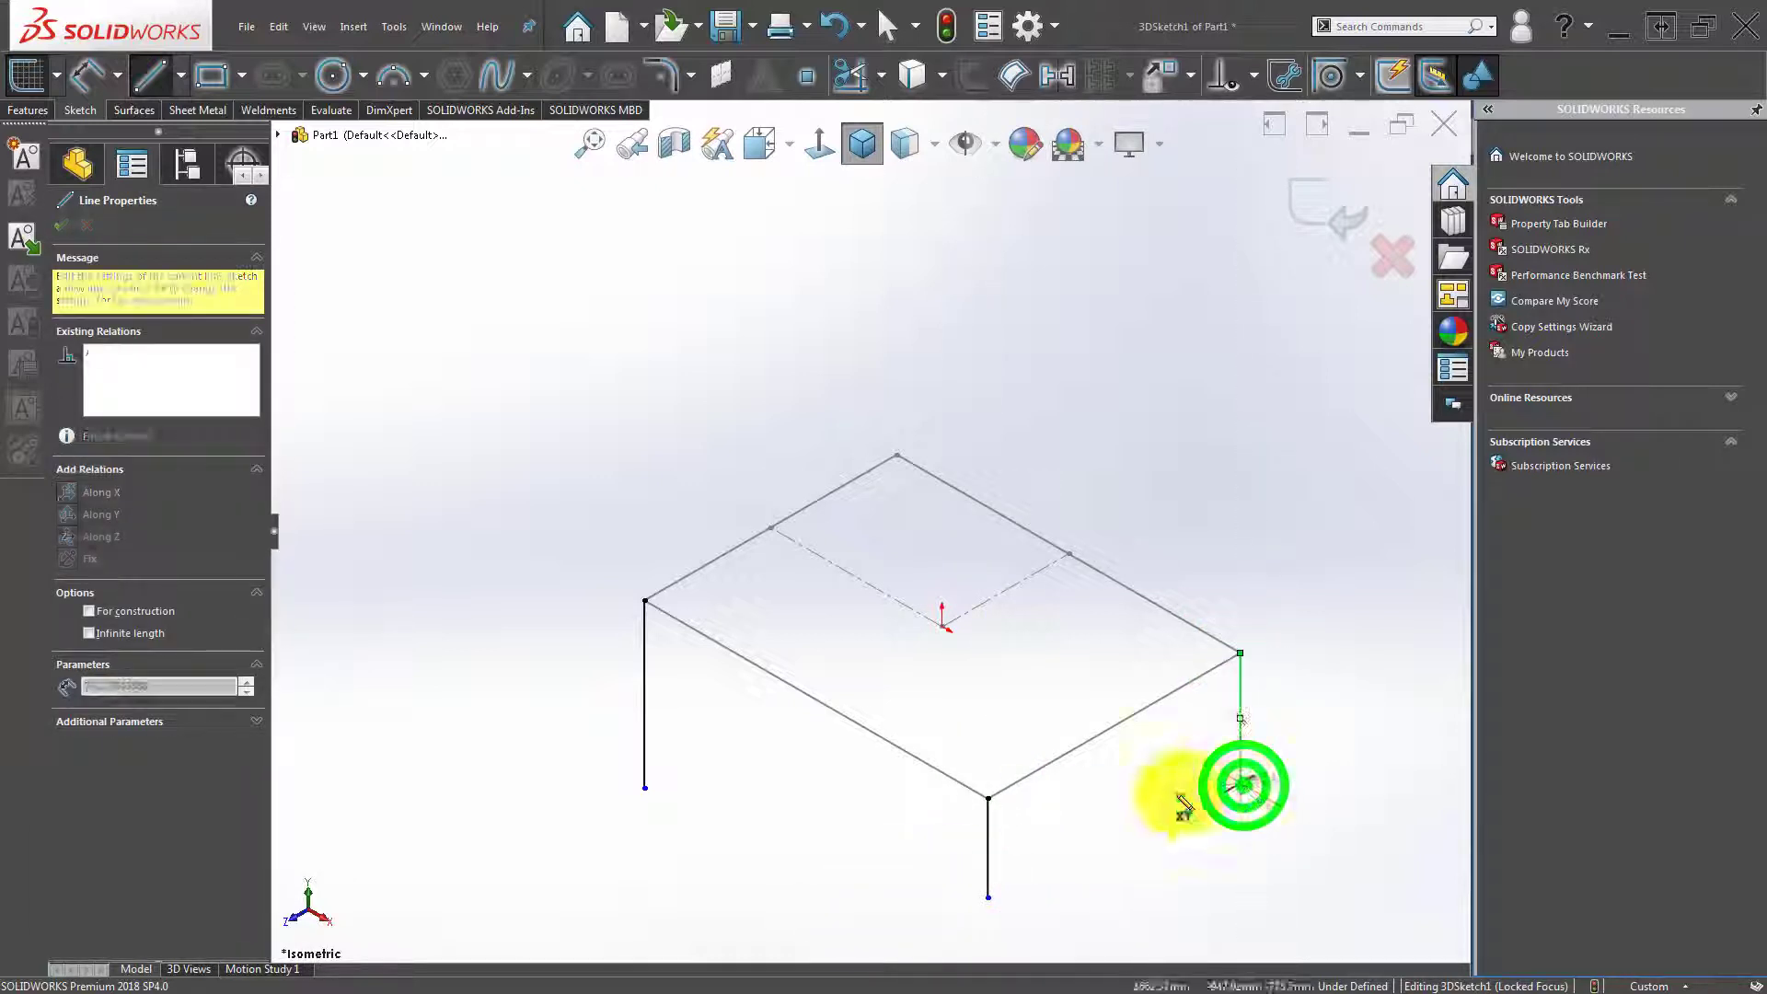
{"action": "left_click", "coordinate": [897, 456]}
{"action": "left_click", "coordinate": [902, 571]}
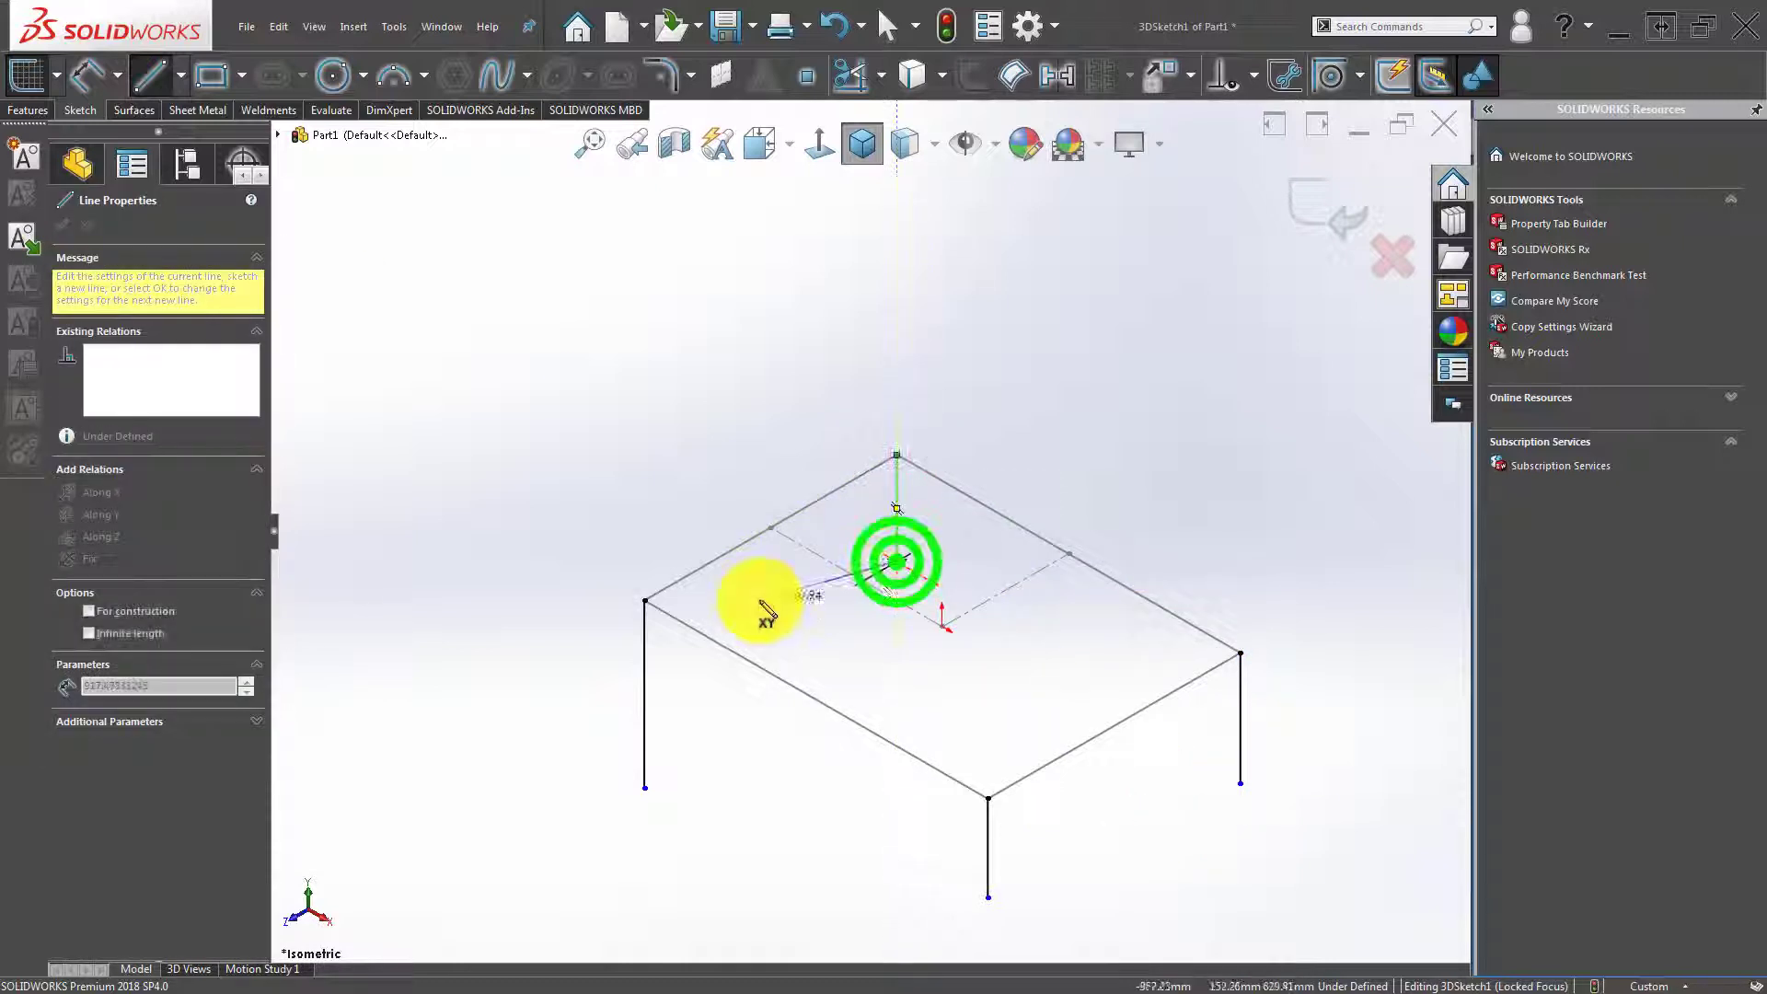
{"action": "double_click", "coordinate": [750, 599]}
{"action": "key", "text": "Escape"}
{"action": "mouse_move", "coordinate": [861, 572]}
{"action": "middle_mouse_down"}
{"action": "mouse_move", "coordinate": [943, 553]}
{"action": "mouse_move", "coordinate": [961, 587]}
{"action": "middle_mouse_up"}
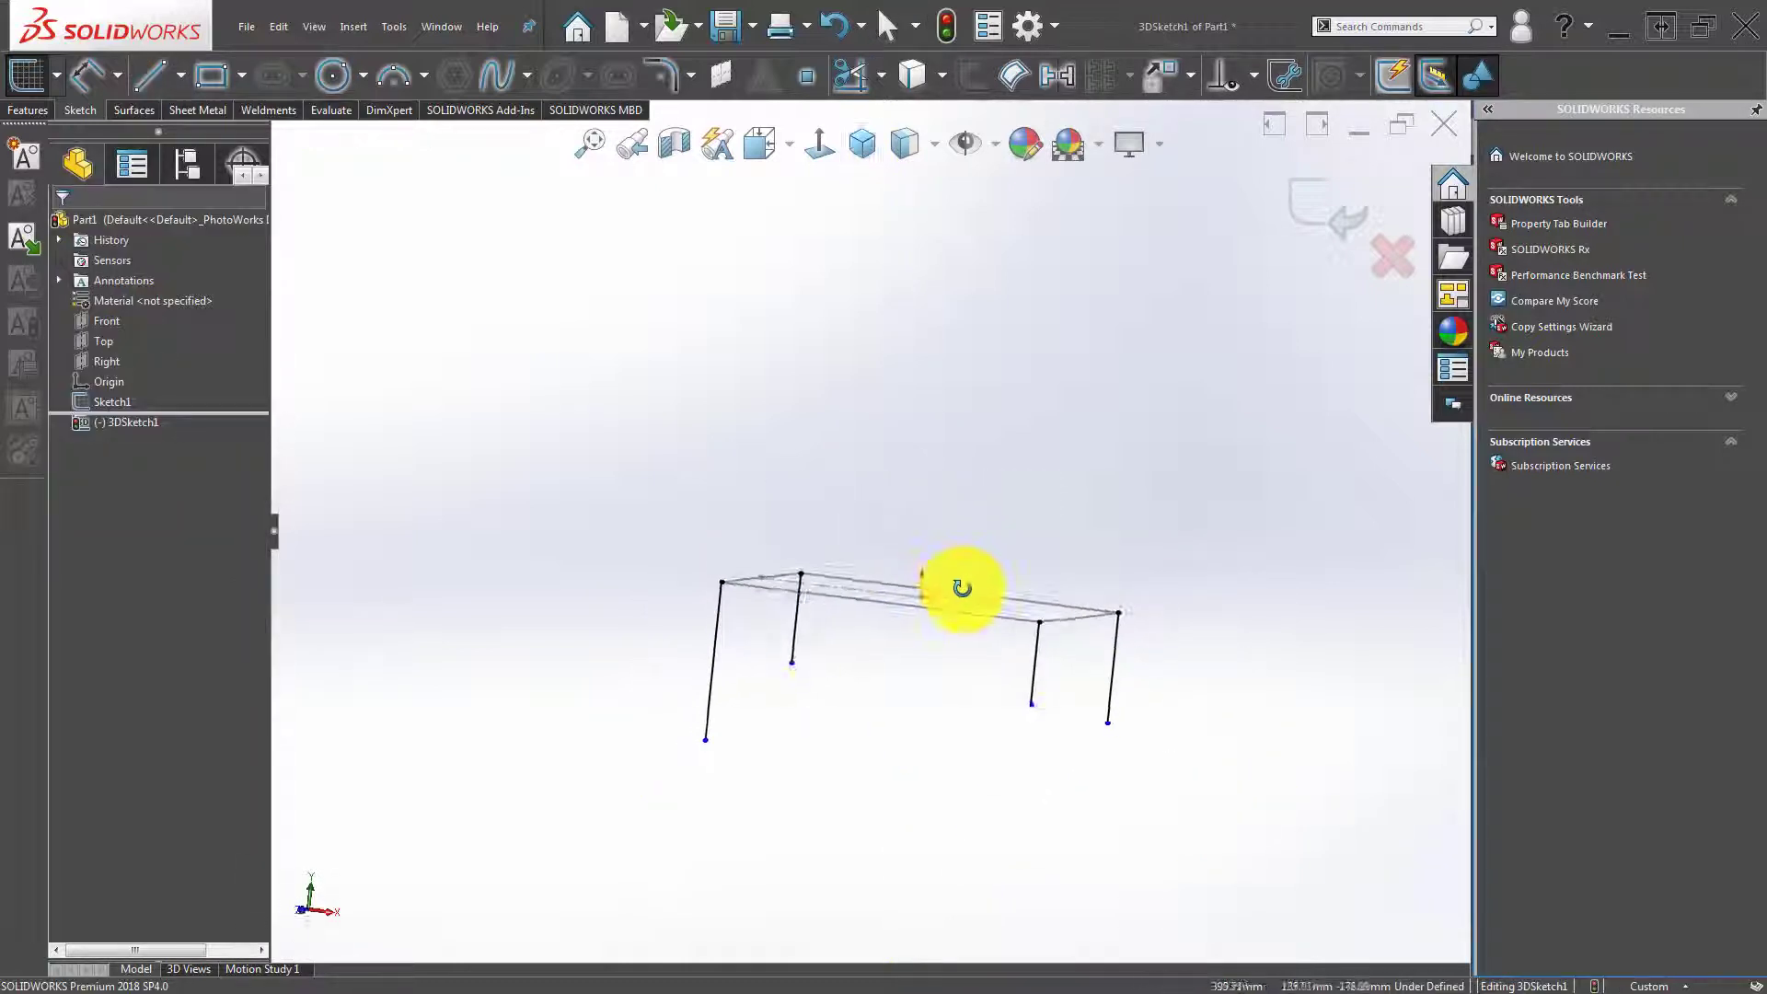
Give all four legs an Equal length relation.
{"action": "left_click_drag", "start_coordinate": [1162, 780], "coordinate": [550, 648]}
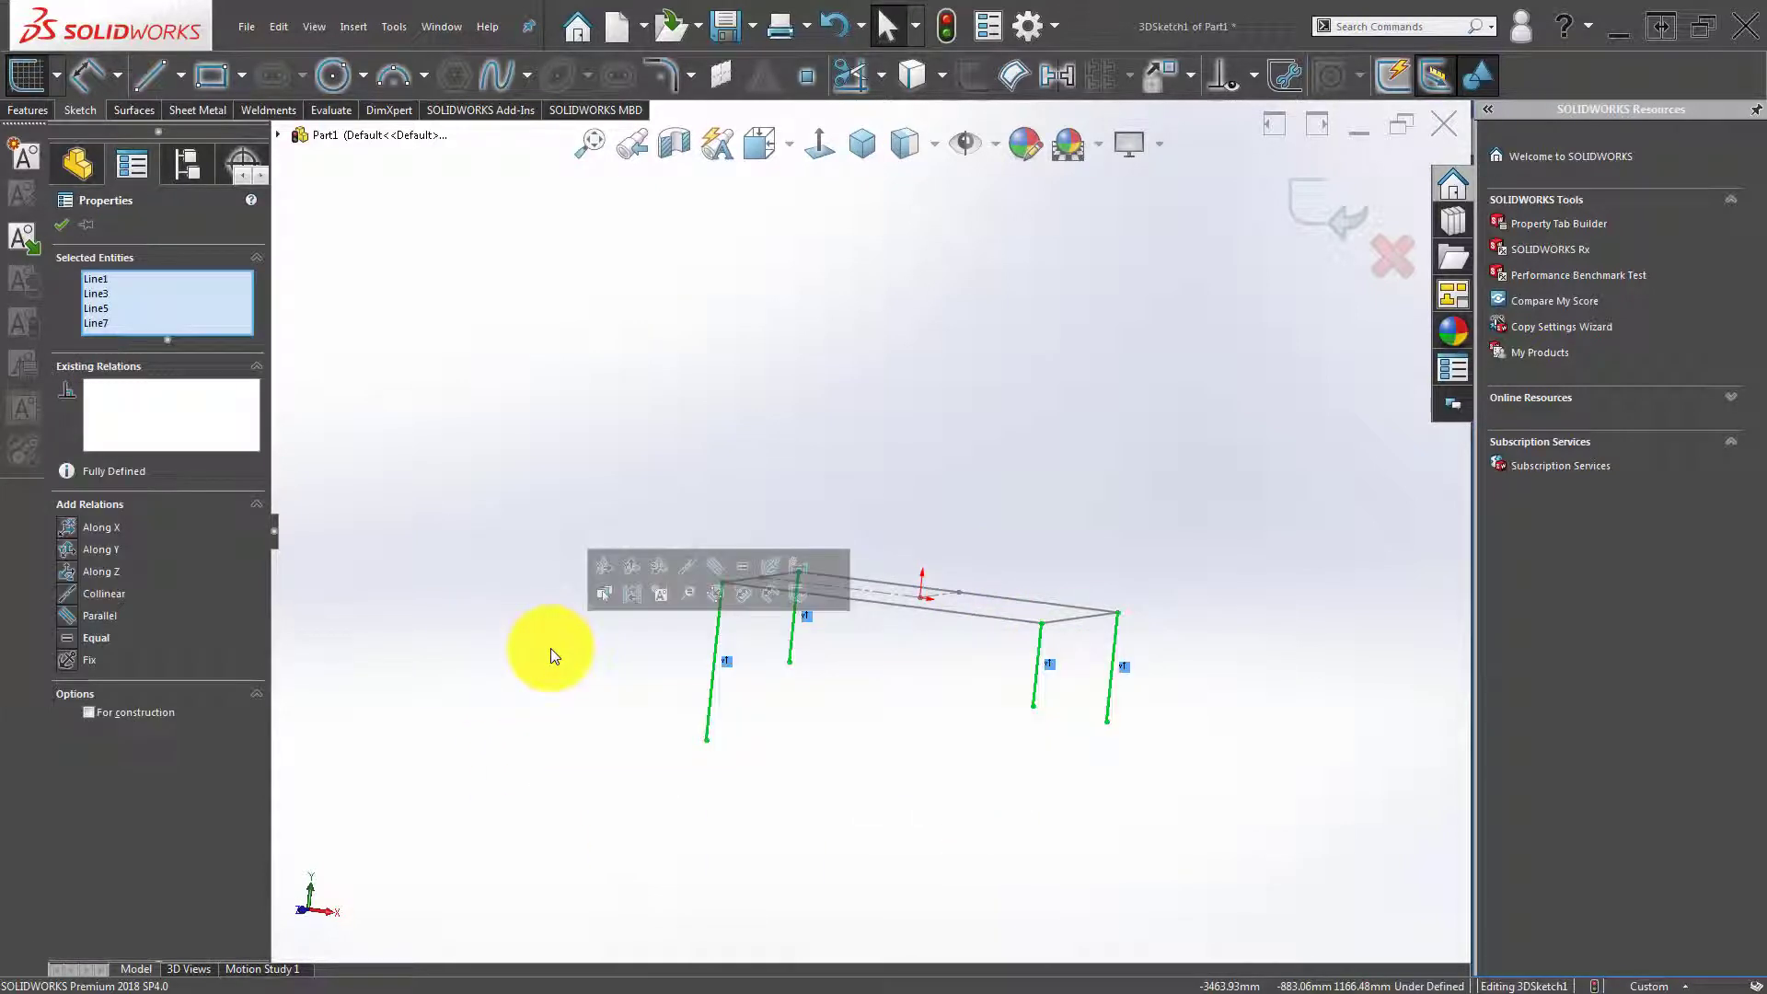
{"action": "left_click", "coordinate": [72, 635]}
{"action": "left_click", "coordinate": [563, 701]}
{"action": "middle_click_drag", "start_coordinate": [890, 682], "coordinate": [885, 714]}
{"action": "right_click_drag", "start_coordinate": [563, 801], "coordinate": [591, 644]}
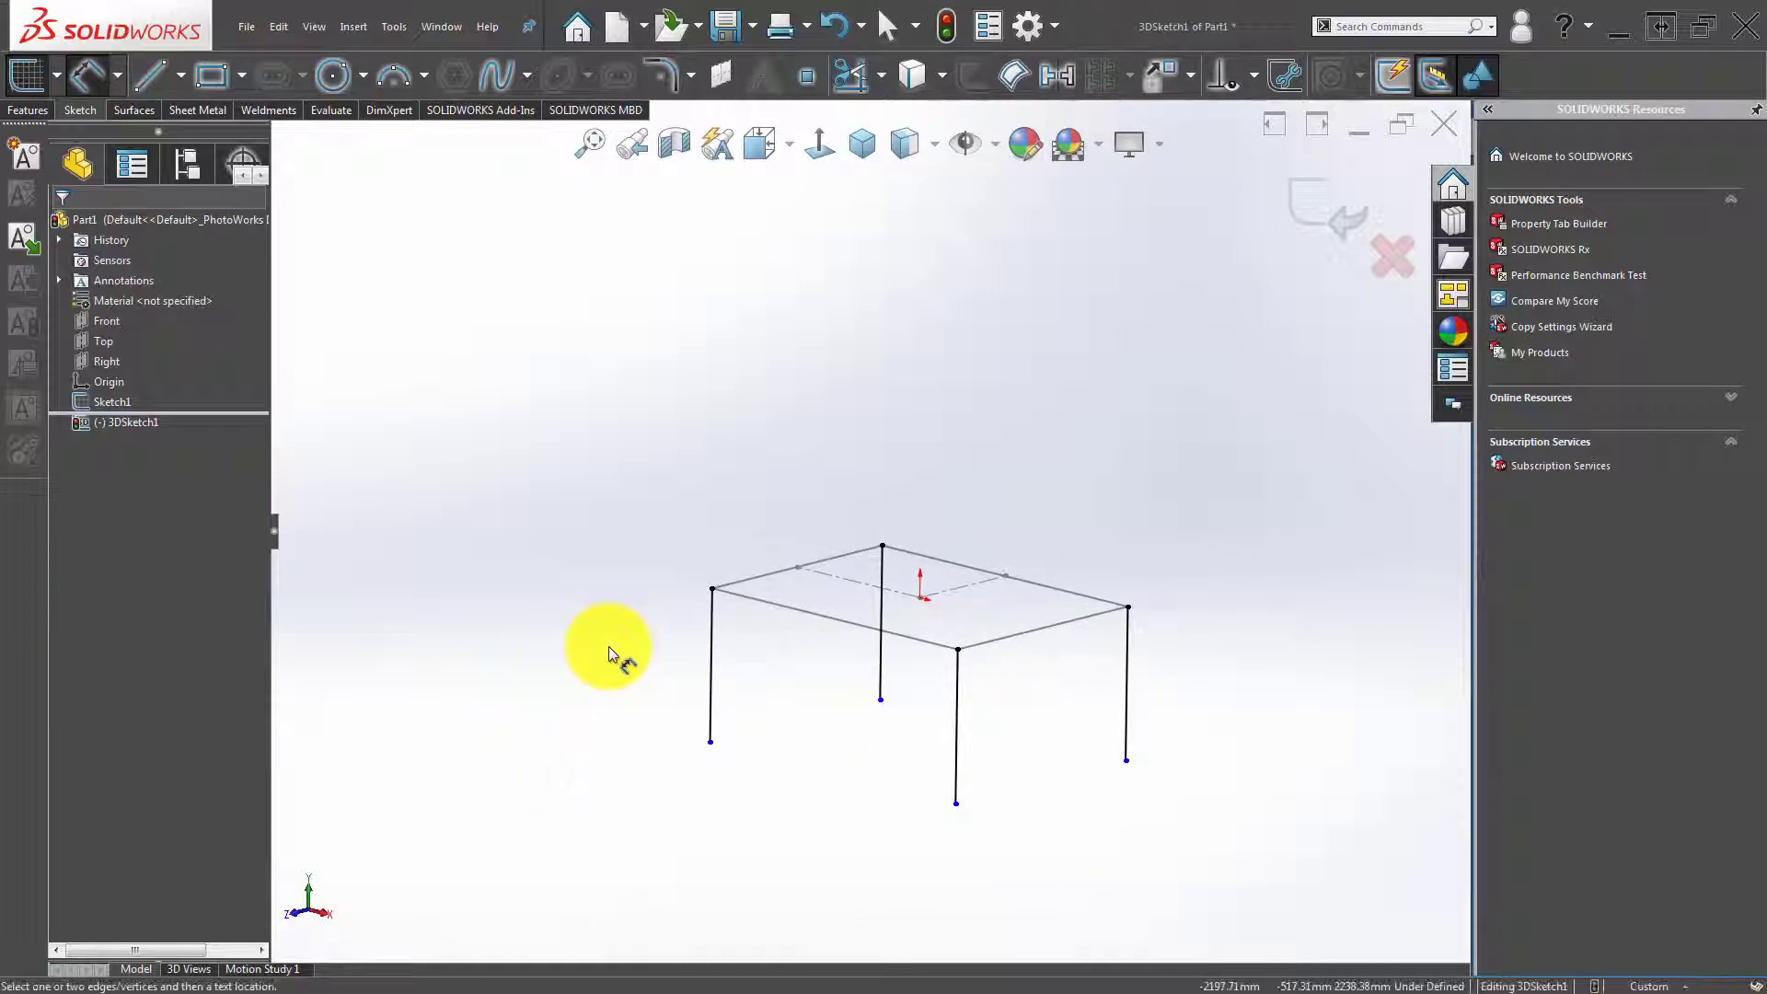
Dimension the left leg to 660 mm.
{"action": "left_click", "coordinate": [710, 642]}
{"action": "left_click", "coordinate": [604, 641]}
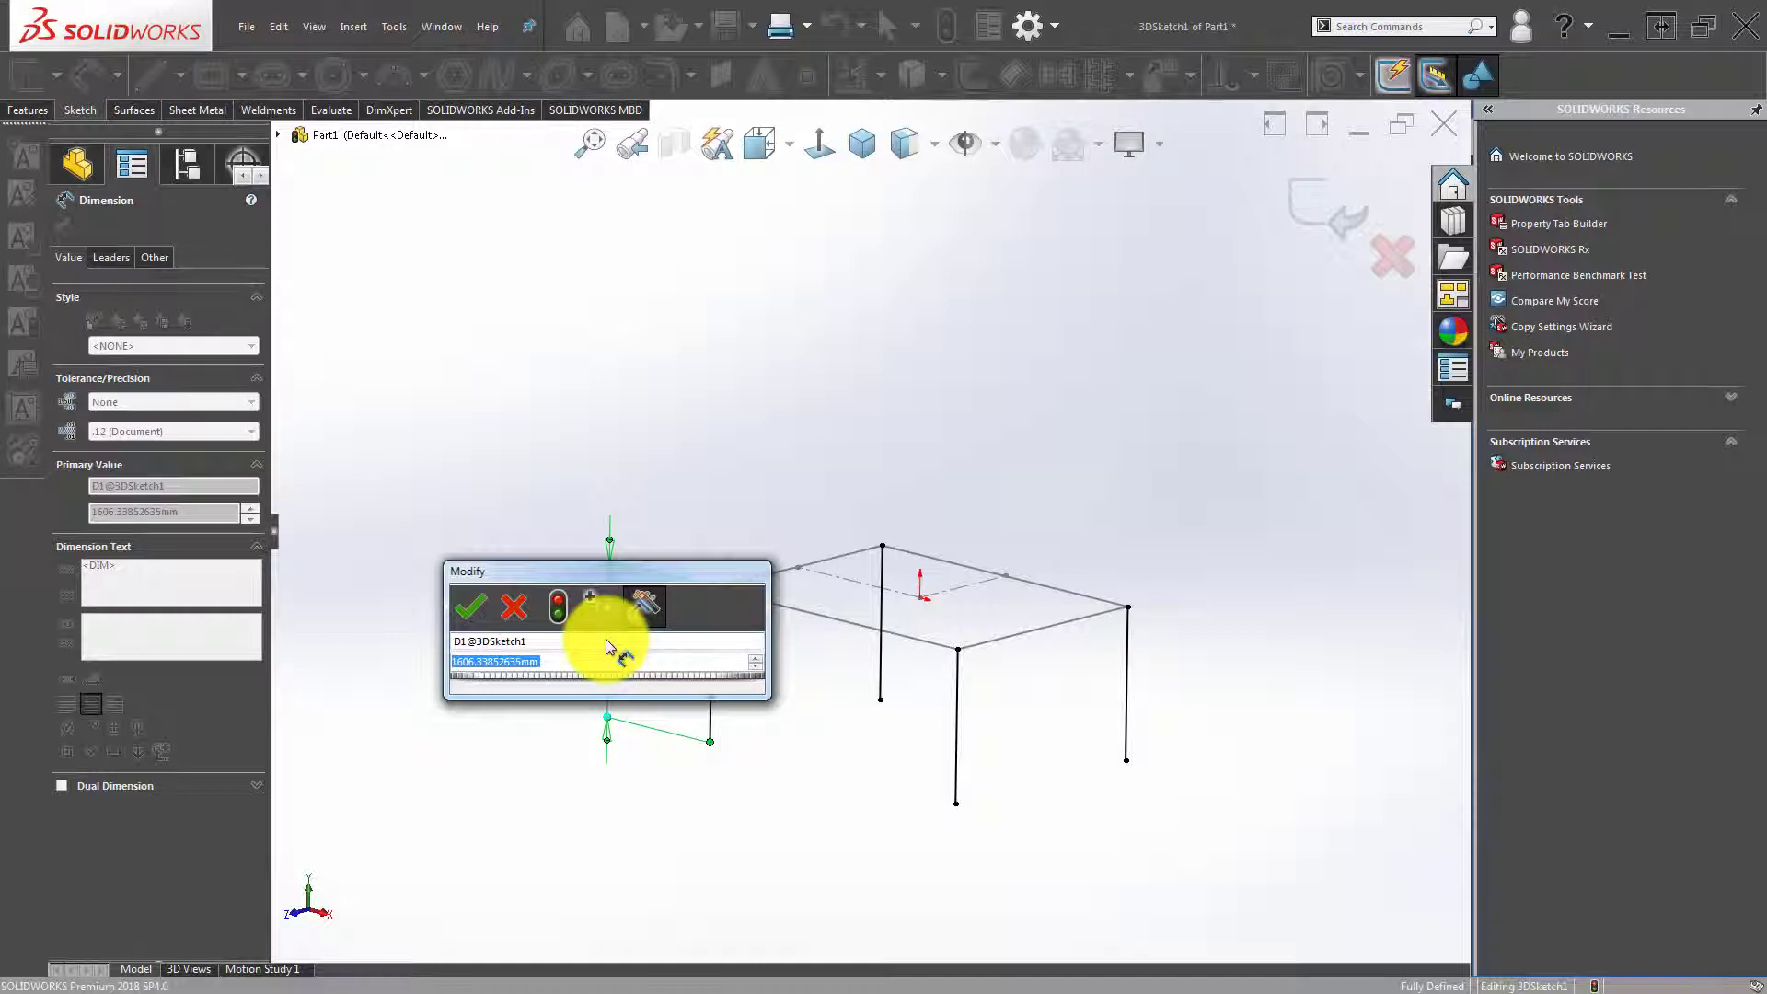
{"action": "type", "text": "660"}
{"action": "key", "text": "Return"}
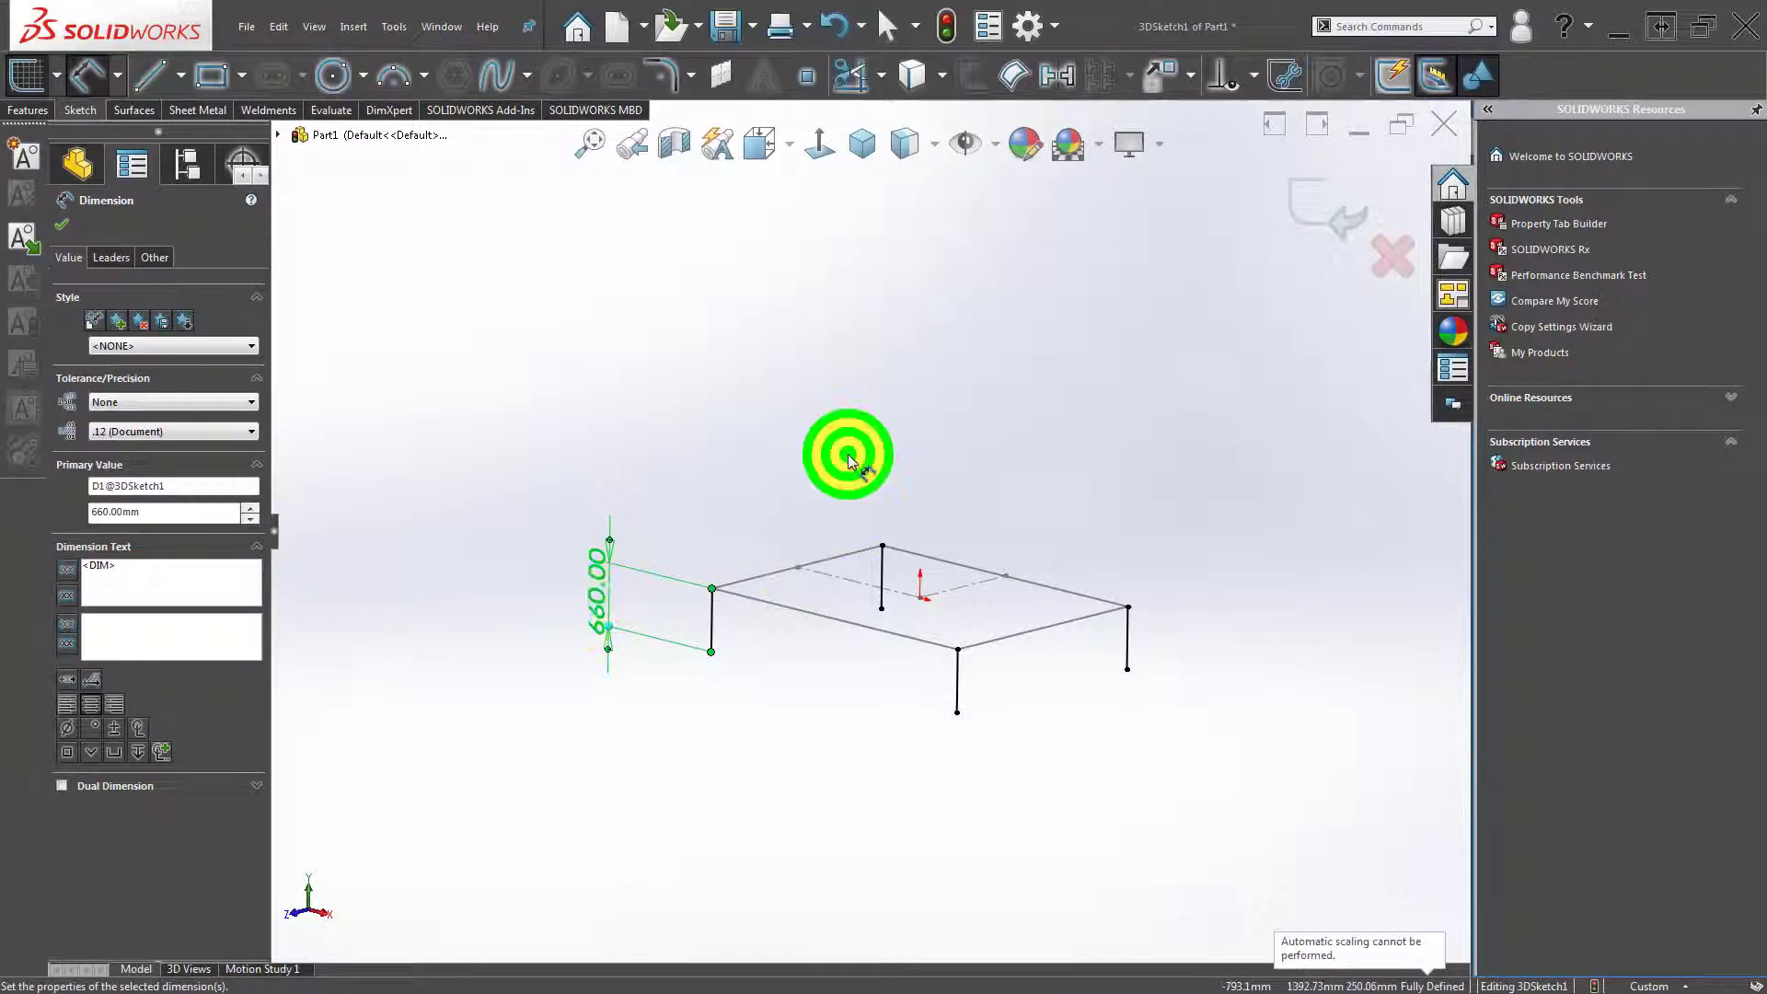
{"action": "left_click", "coordinate": [849, 461]}
{"action": "scroll", "coordinate": [819, 630], "scroll_direction": "down", "scroll_amount": 3}
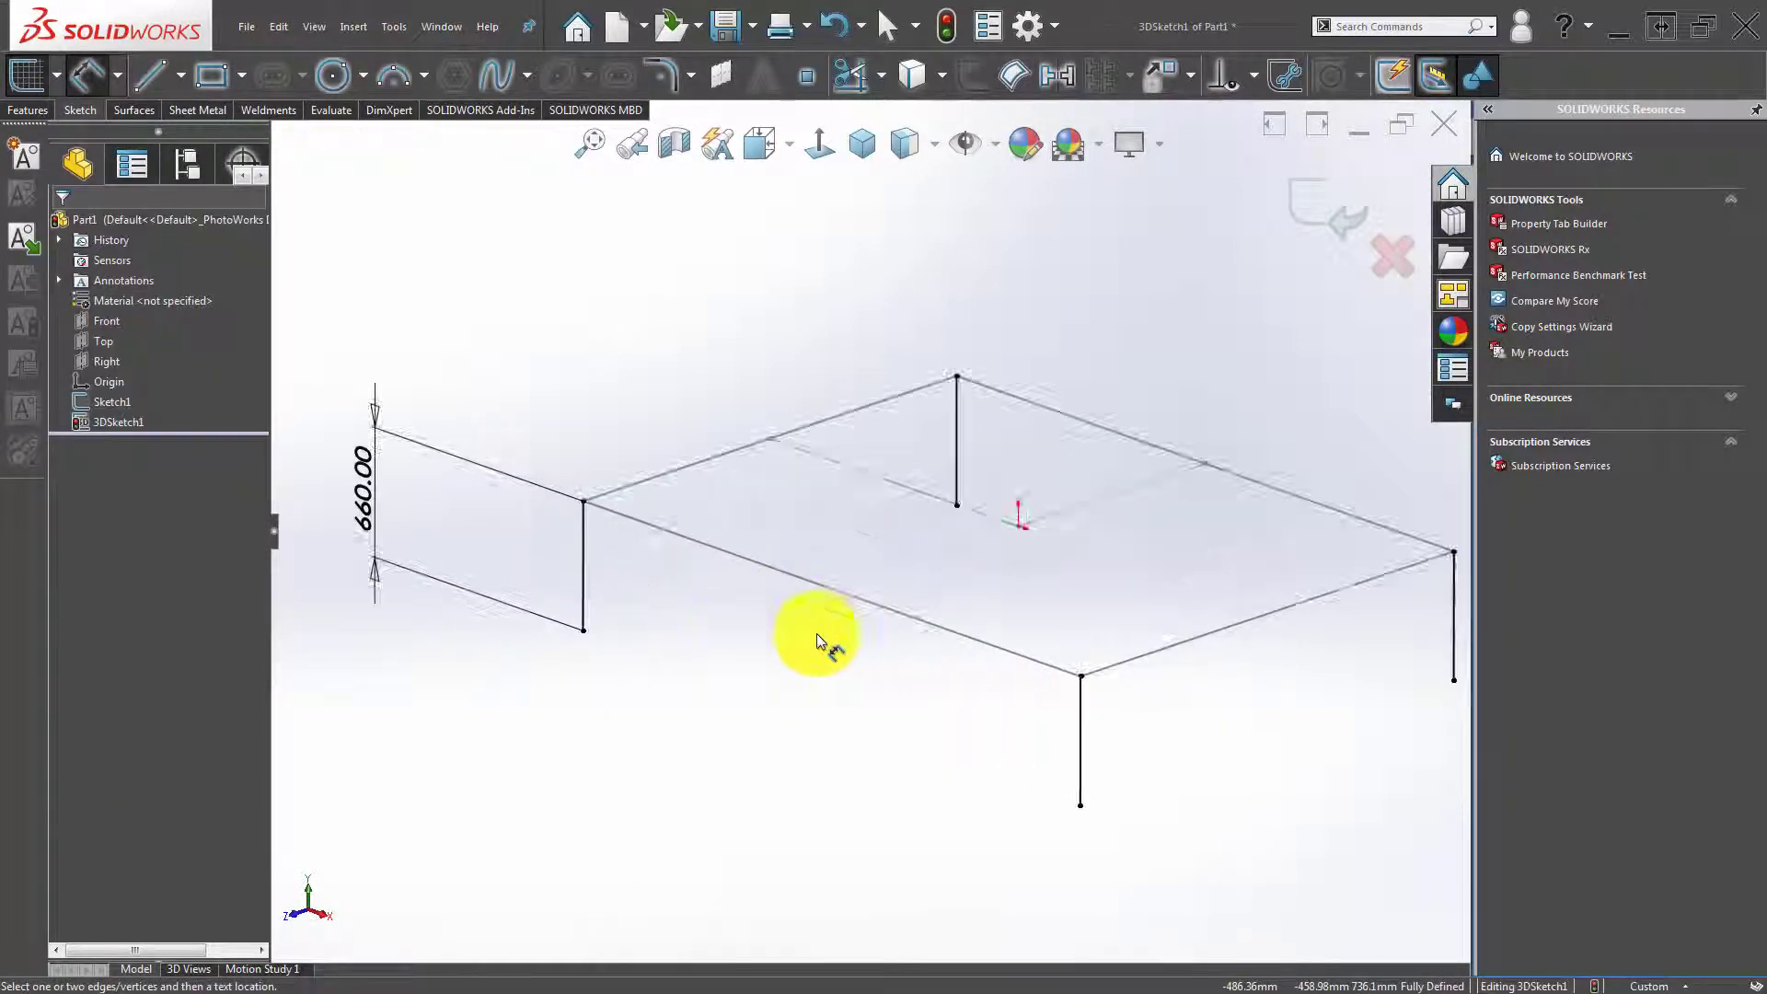
Draw lines joining the left, front and right leg bottoms.
{"action": "left_click", "coordinate": [151, 71]}
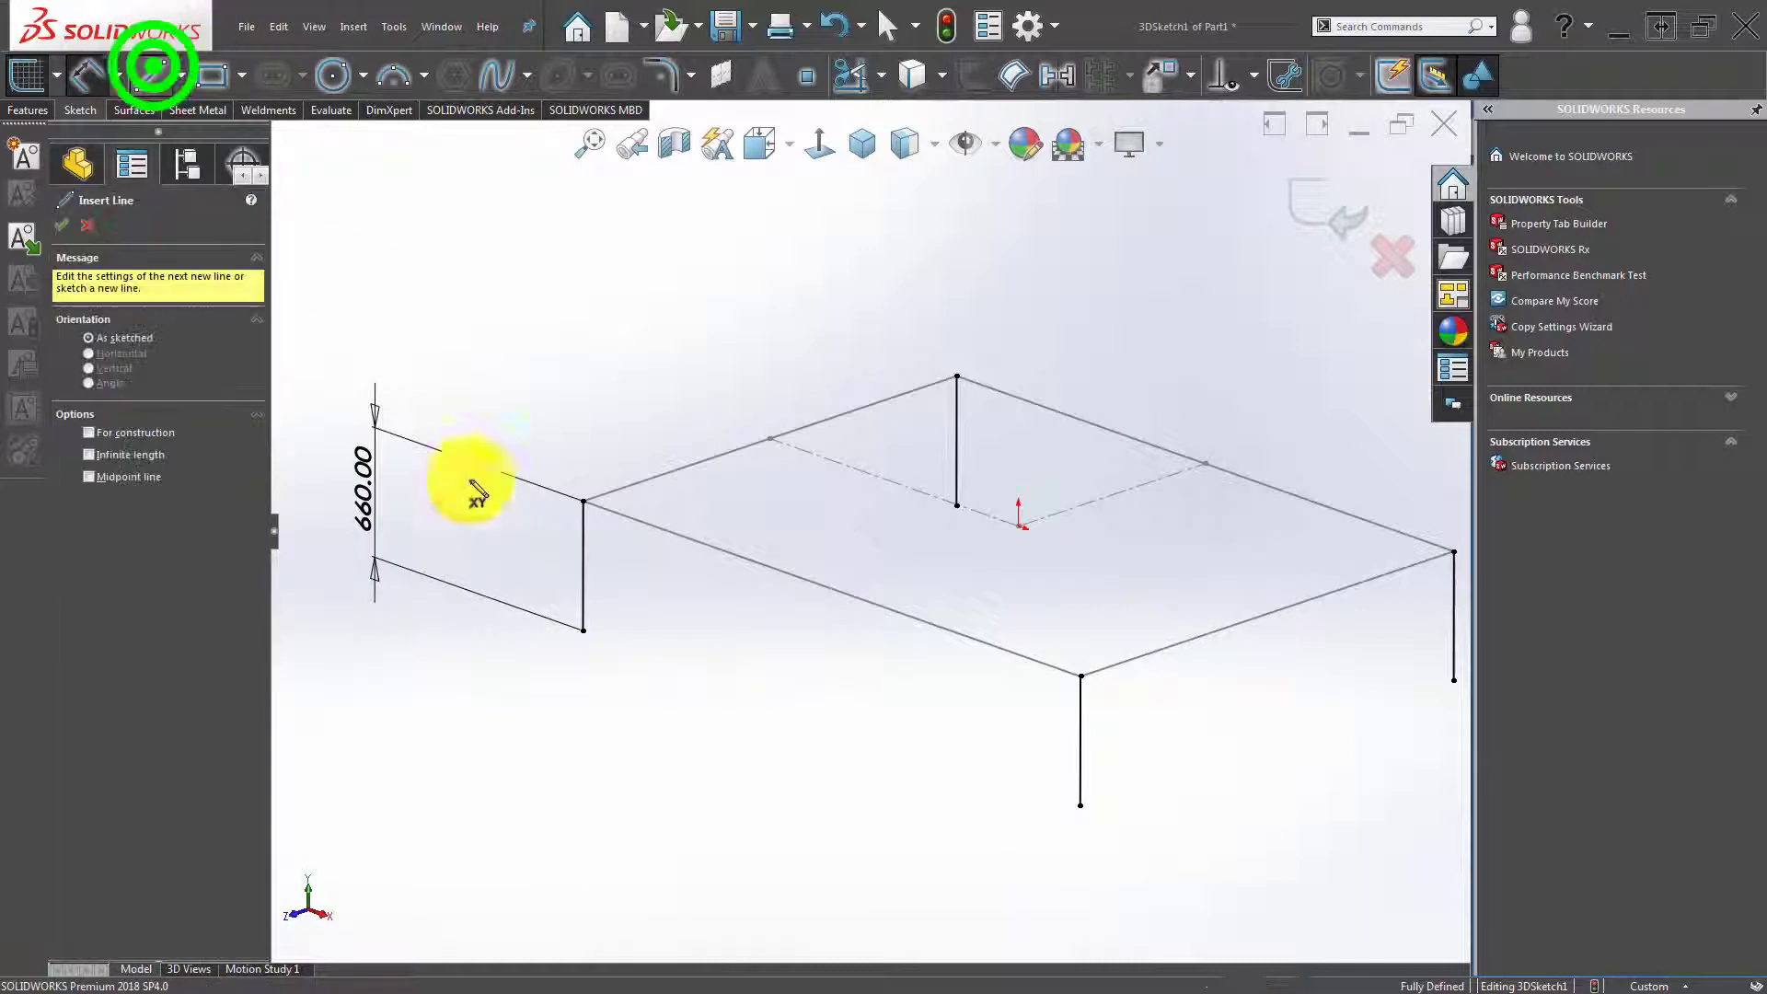
{"action": "left_click", "coordinate": [584, 602]}
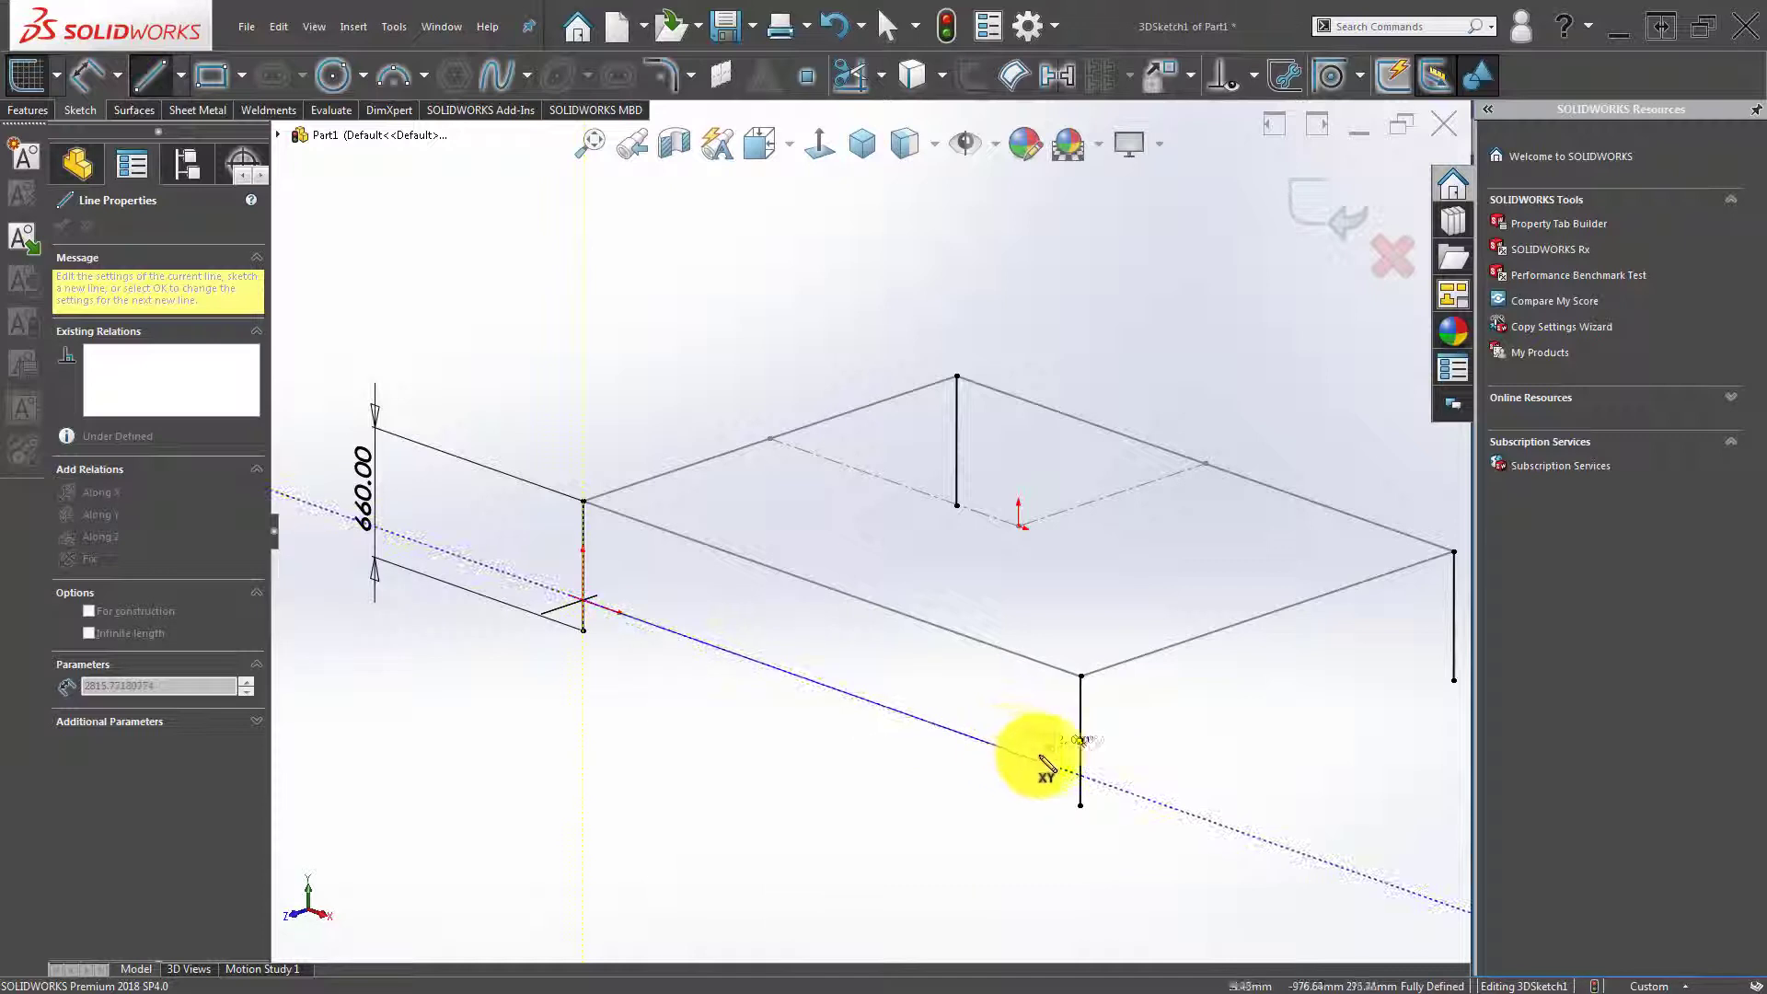
{"action": "left_click", "coordinate": [1081, 780]}
{"action": "scroll", "coordinate": [1233, 733], "scroll_direction": "up", "scroll_amount": 2}
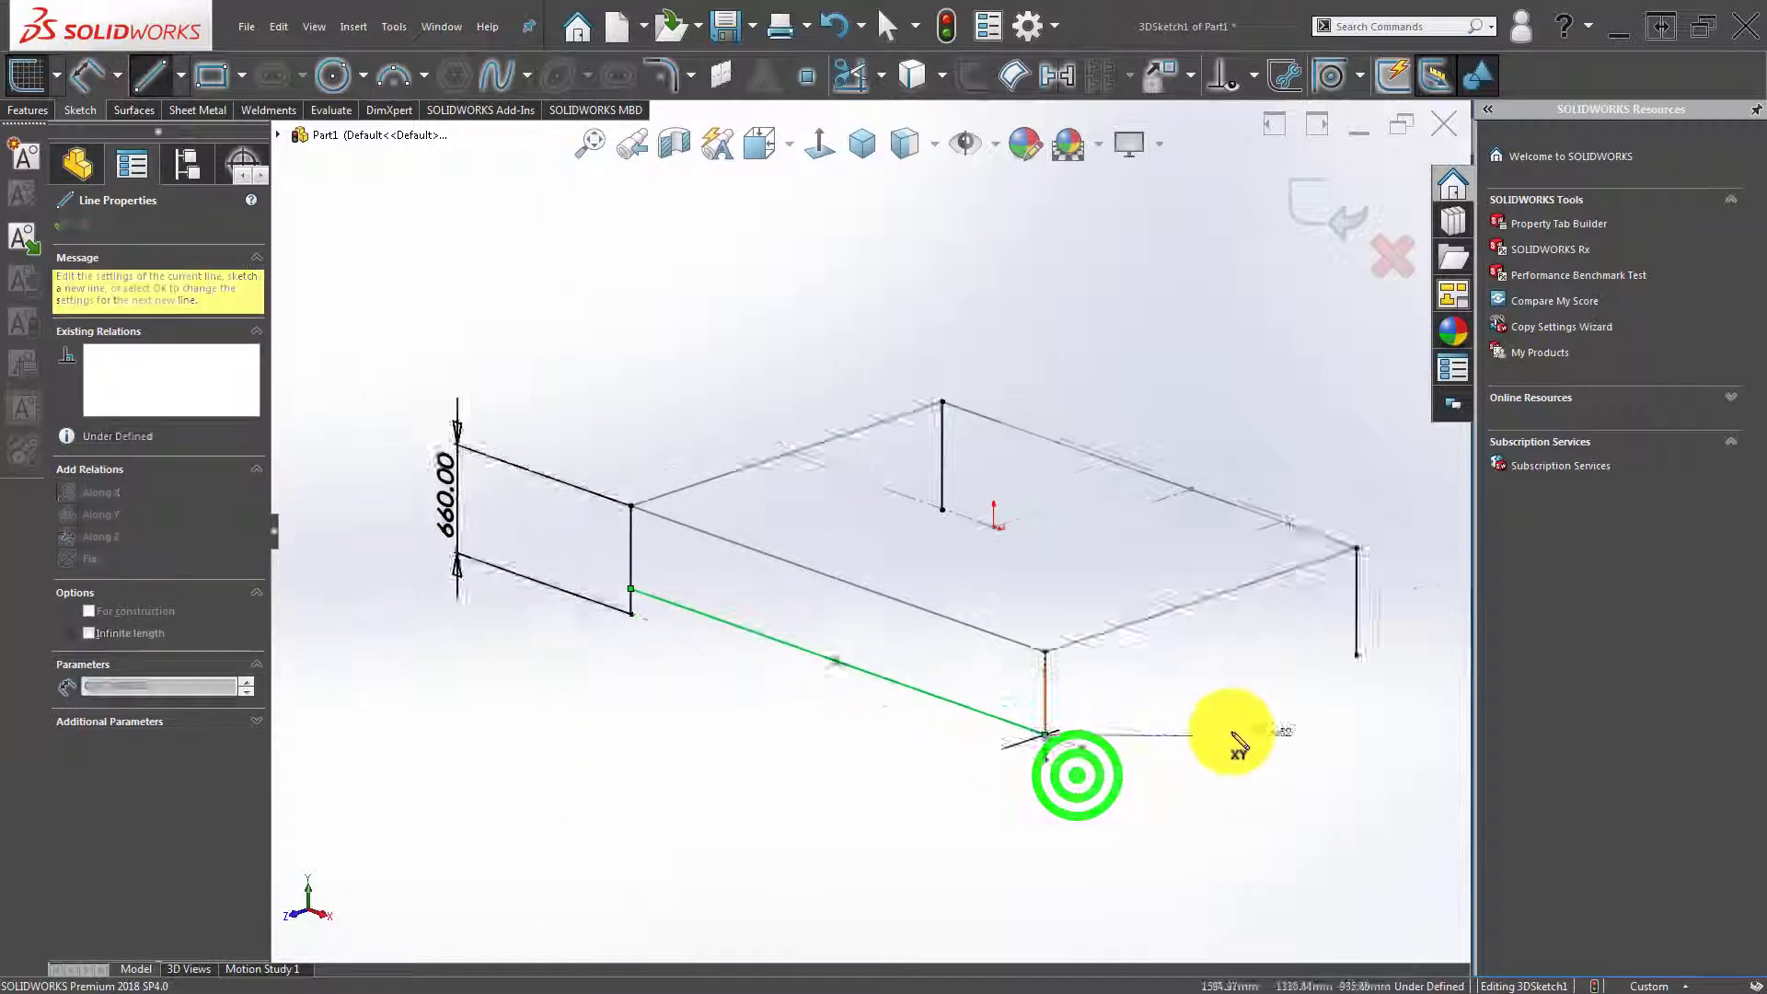
{"action": "scroll", "coordinate": [1196, 664], "scroll_direction": "up", "scroll_amount": 1}
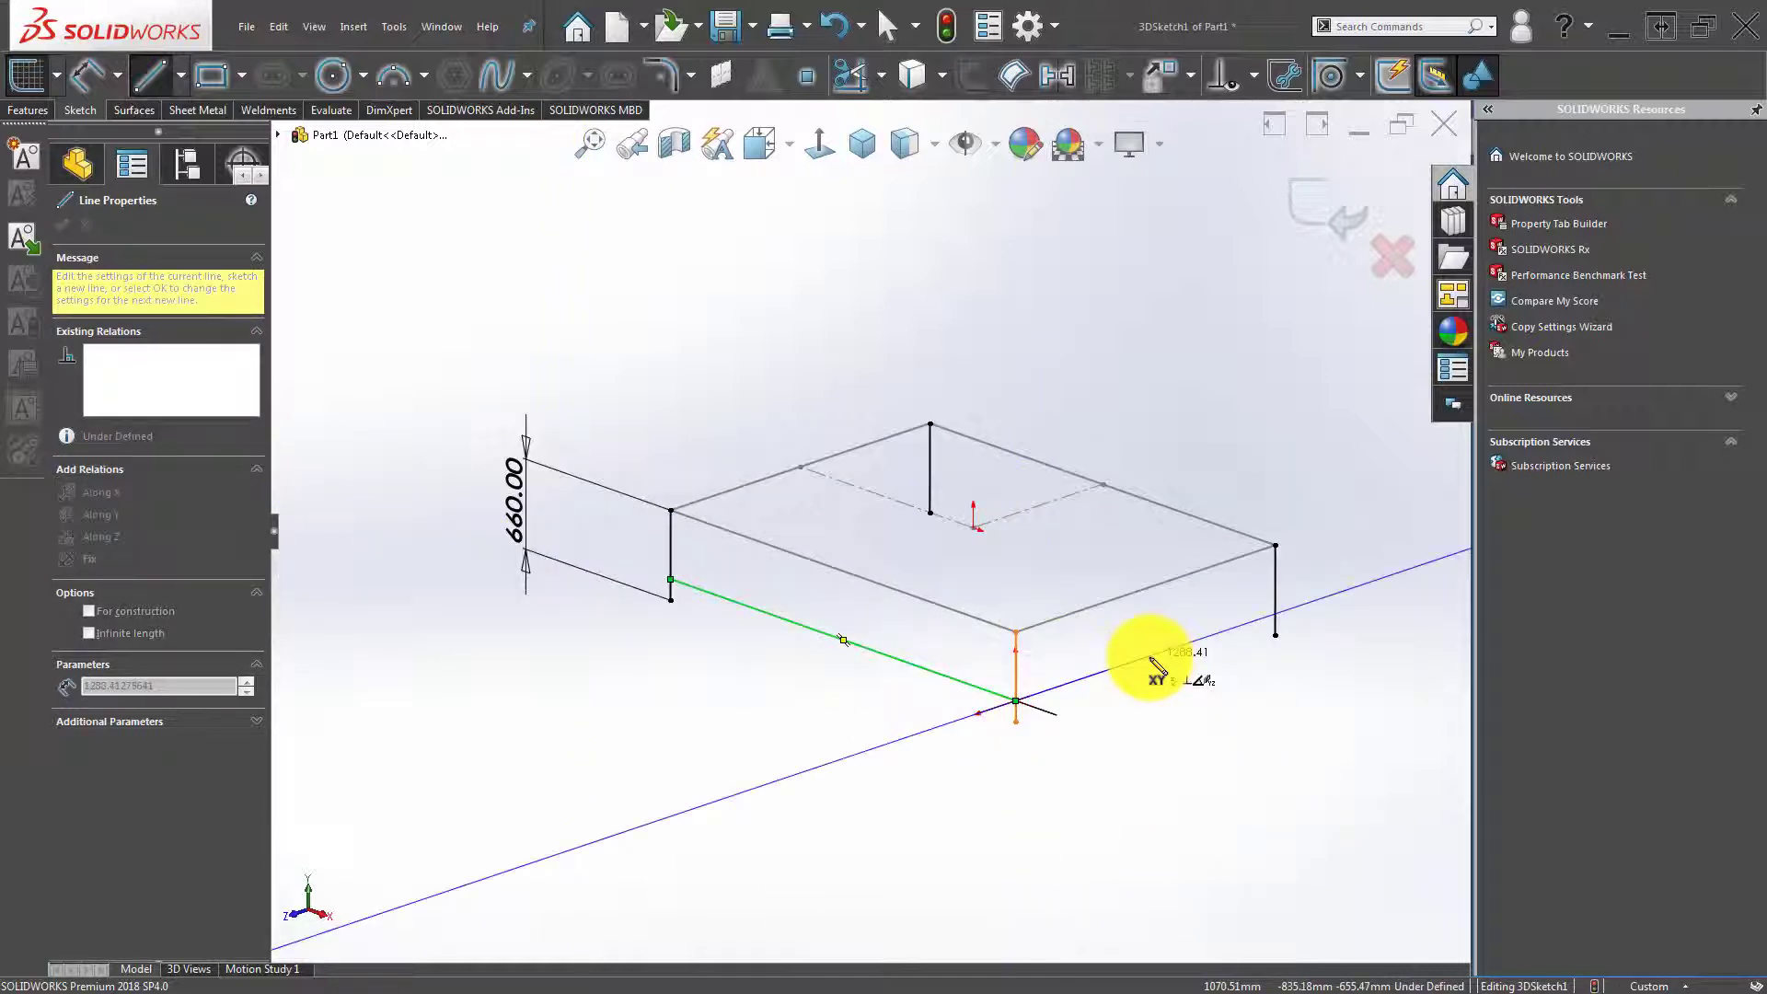
{"action": "key", "text": "Tab"}
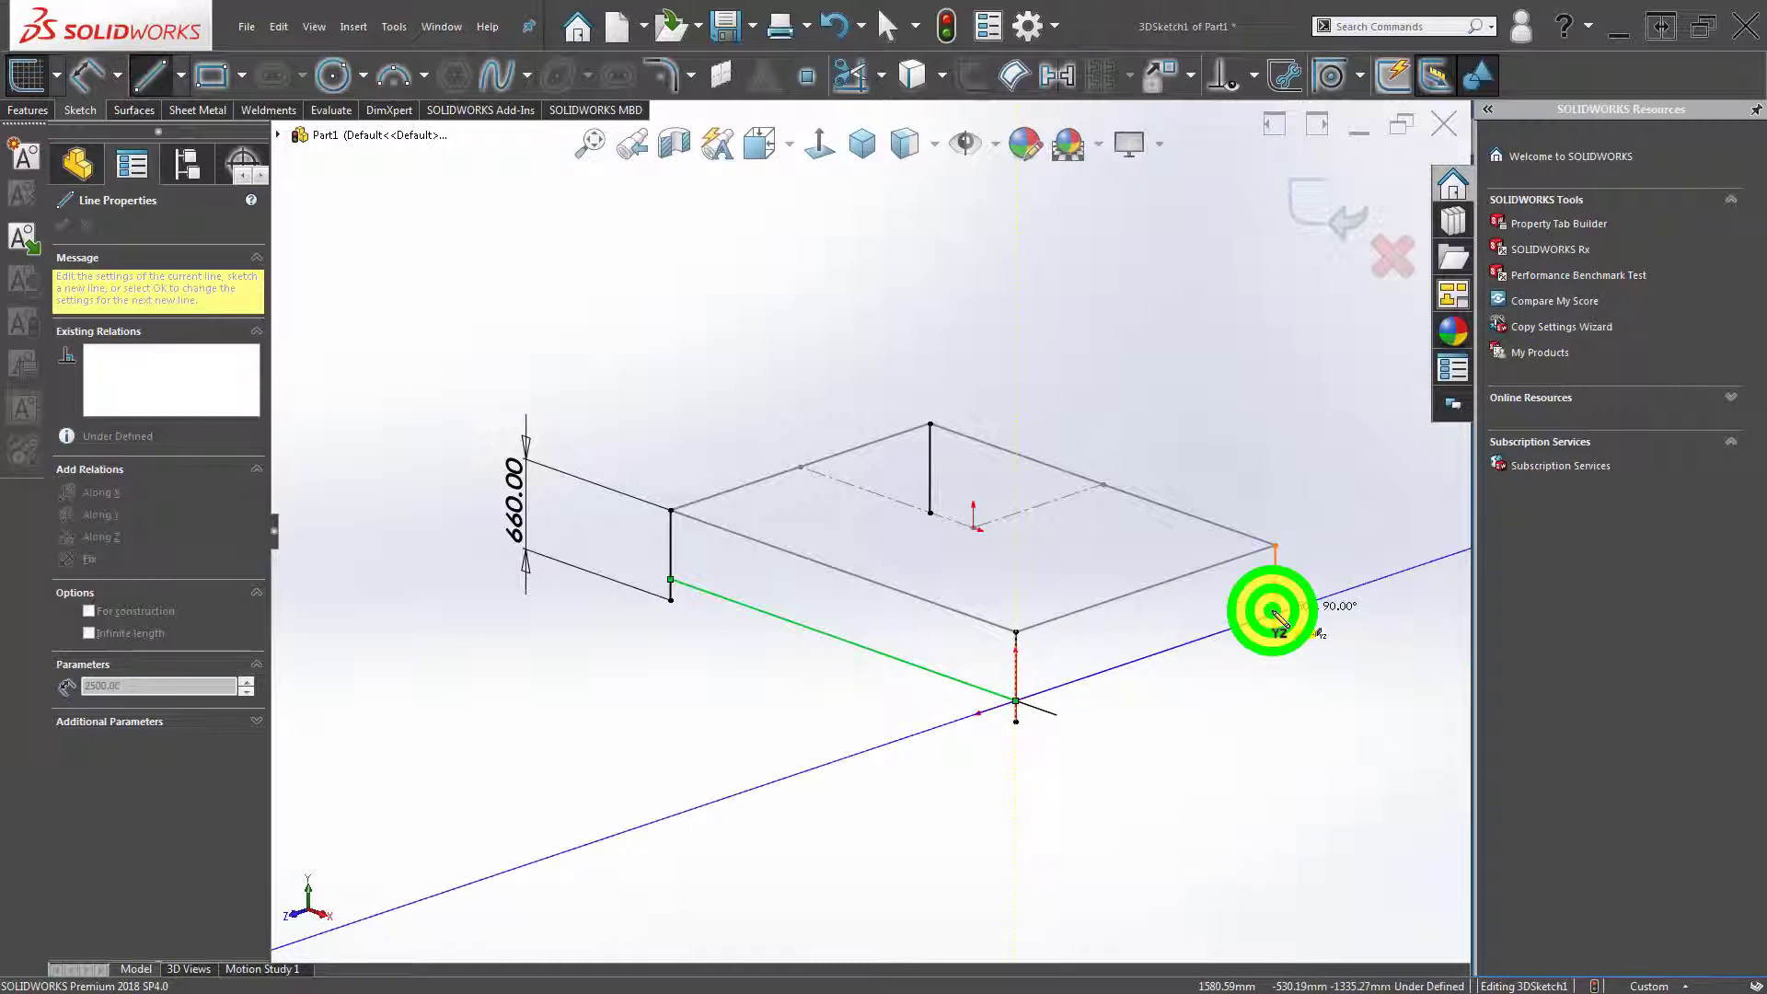
{"action": "left_click", "coordinate": [1275, 612]}
Close the lower rectangle with a line to the last leg's bottom.
{"action": "mouse_move", "coordinate": [1033, 564]}
{"action": "middle_mouse_down"}
{"action": "mouse_move", "coordinate": [899, 515]}
{"action": "mouse_move", "coordinate": [738, 651]}
{"action": "mouse_move", "coordinate": [974, 671]}
{"action": "middle_mouse_up"}
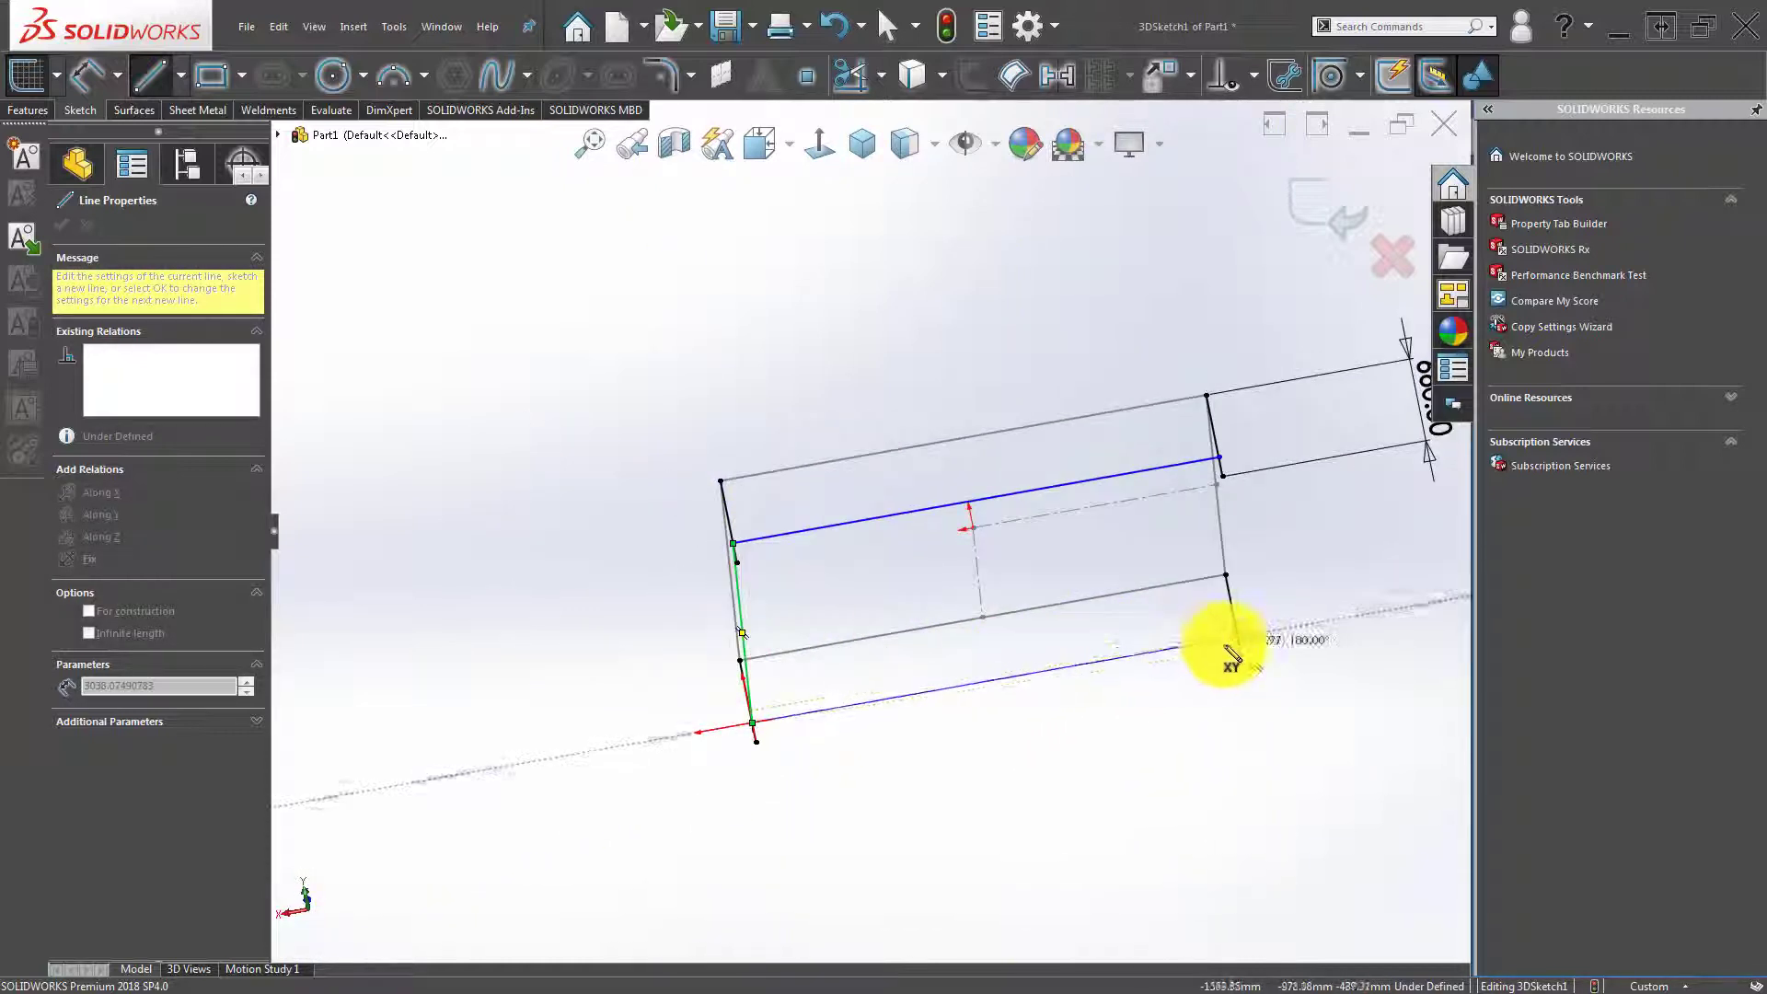
{"action": "mouse_move", "coordinate": [1238, 635]}
{"action": "middle_mouse_down"}
{"action": "mouse_move", "coordinate": [1017, 704]}
{"action": "mouse_move", "coordinate": [1029, 749]}
{"action": "mouse_move", "coordinate": [1076, 722]}
{"action": "middle_mouse_up"}
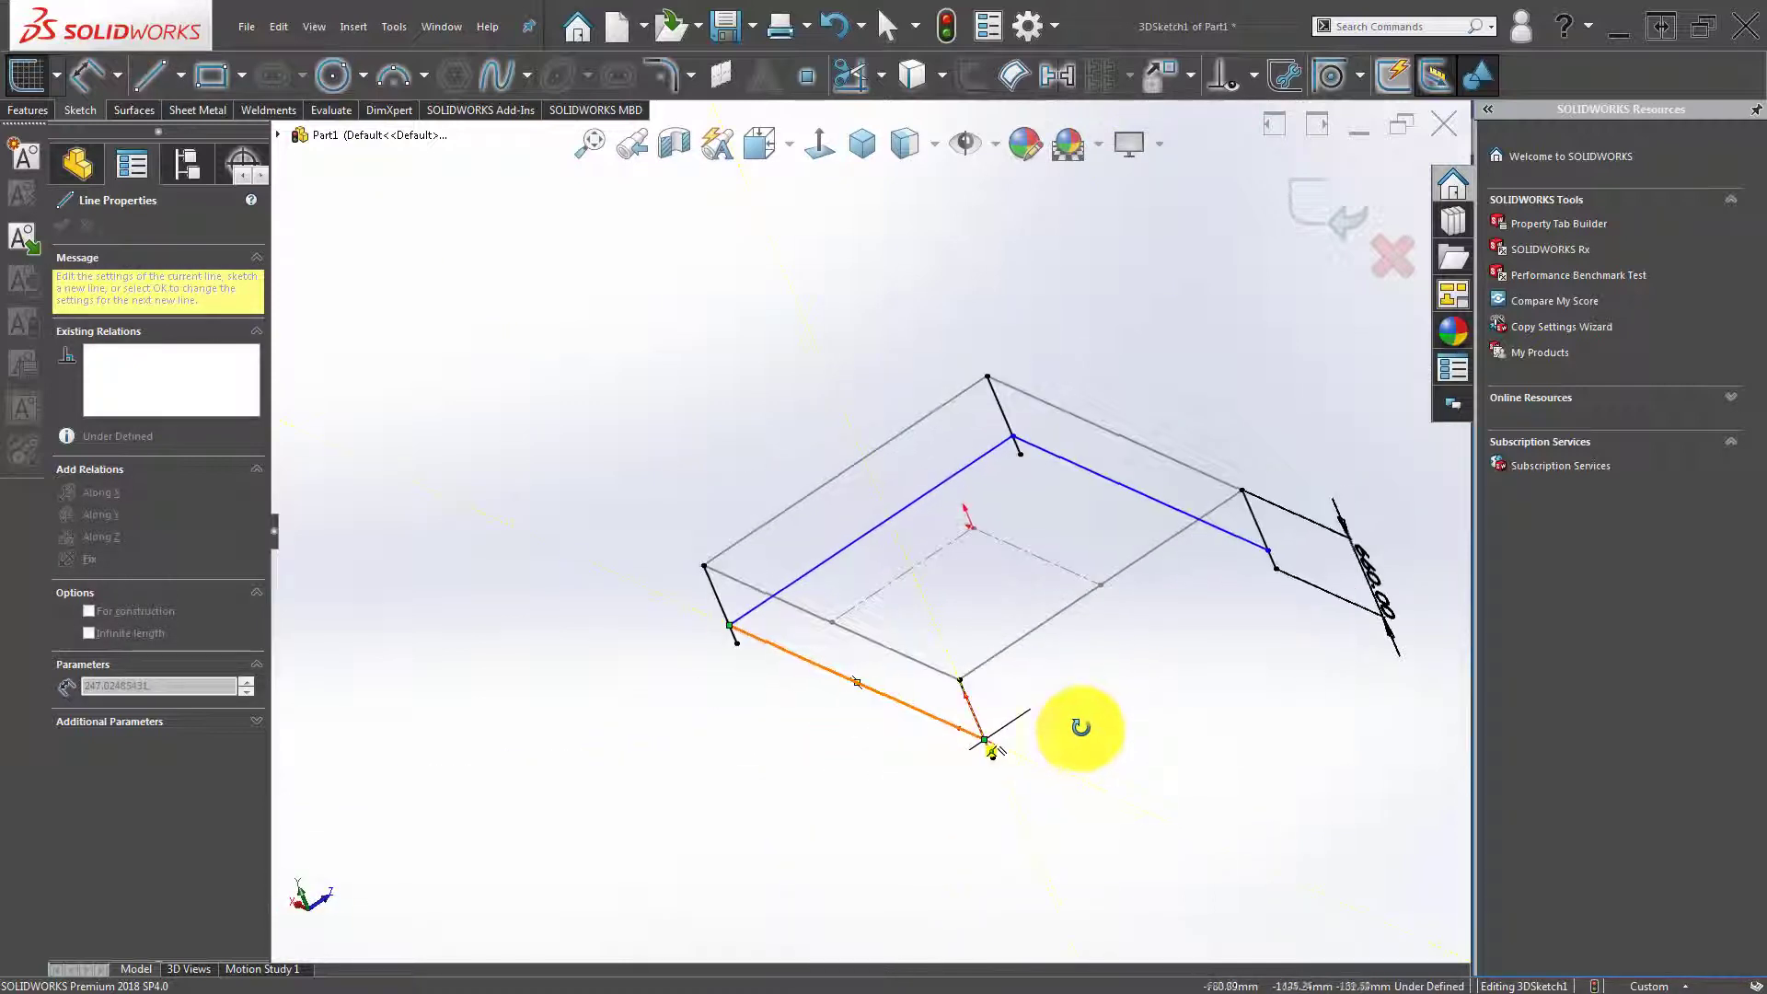
{"action": "left_click", "coordinate": [1278, 555]}
{"action": "key", "text": "Escape"}
{"action": "mouse_move", "coordinate": [1041, 721]}
{"action": "middle_mouse_down"}
{"action": "mouse_move", "coordinate": [1100, 674]}
{"action": "mouse_move", "coordinate": [662, 679]}
{"action": "middle_mouse_up"}
{"action": "scroll", "coordinate": [721, 698], "scroll_direction": "down", "scroll_amount": 2}
{"action": "scroll", "coordinate": [702, 712], "scroll_direction": "down", "scroll_amount": 3}
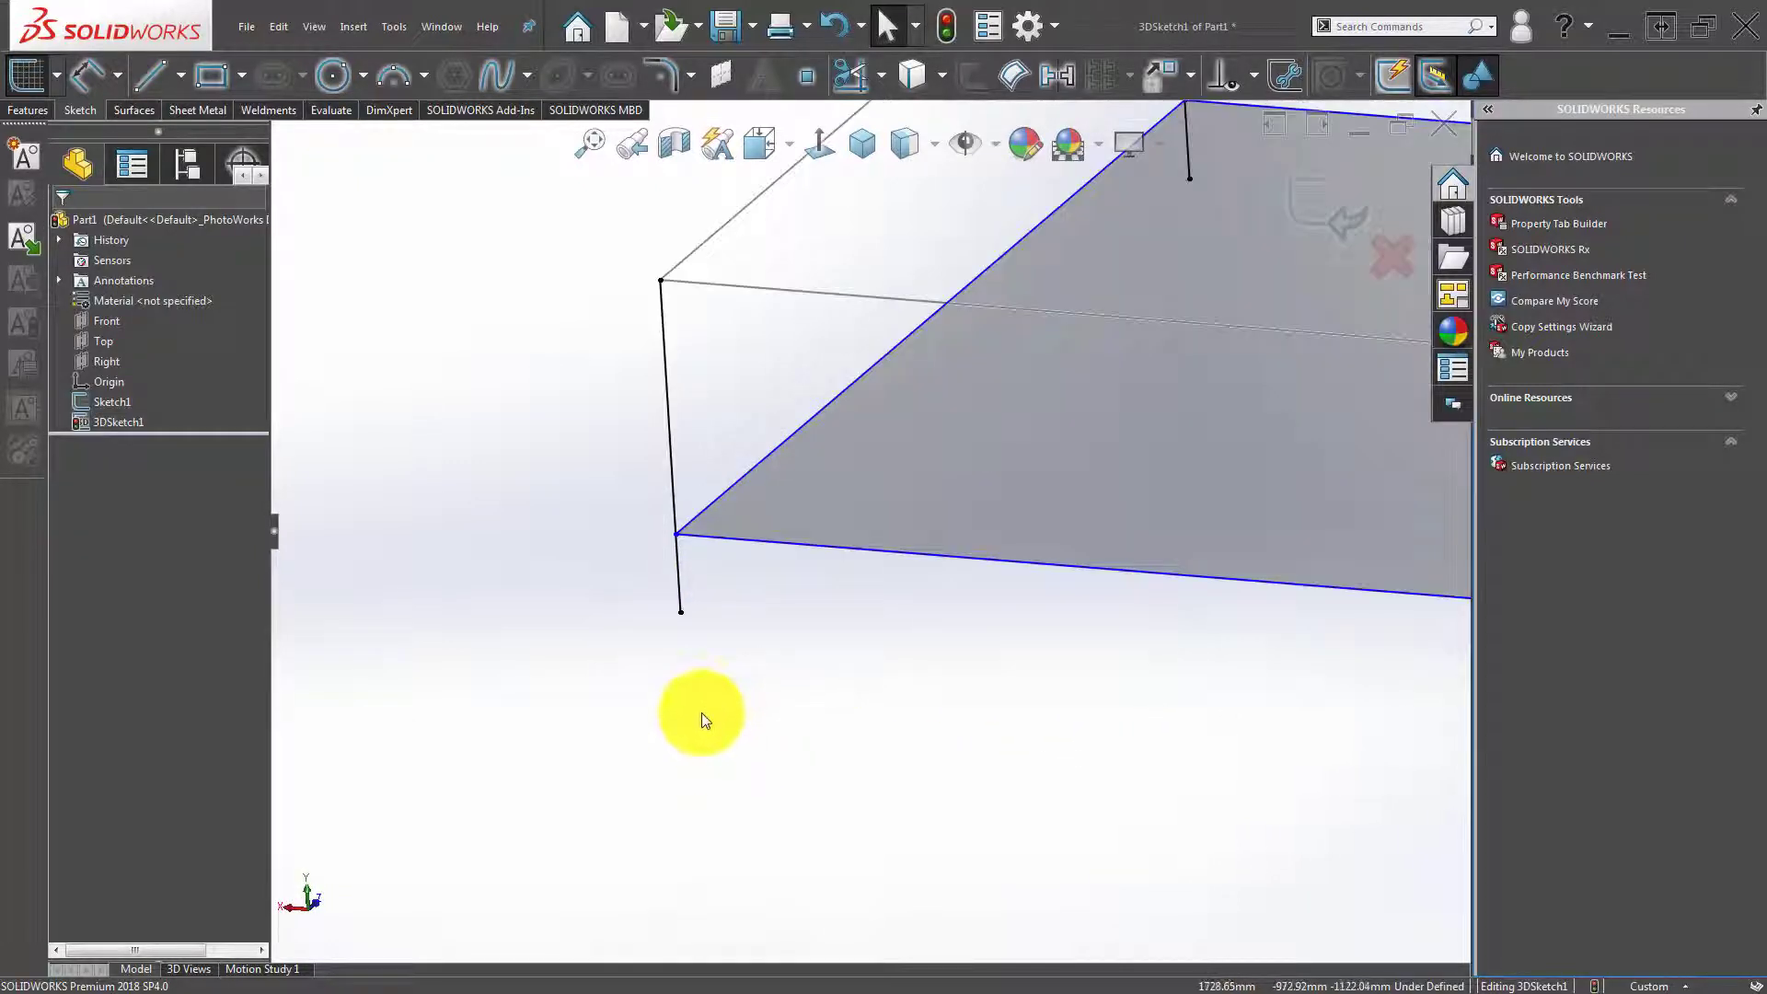
Dimension the short vertical offset at the lower corner to 50 mm.
{"action": "left_click", "coordinate": [680, 612]}
{"action": "left_click", "coordinate": [679, 525]}
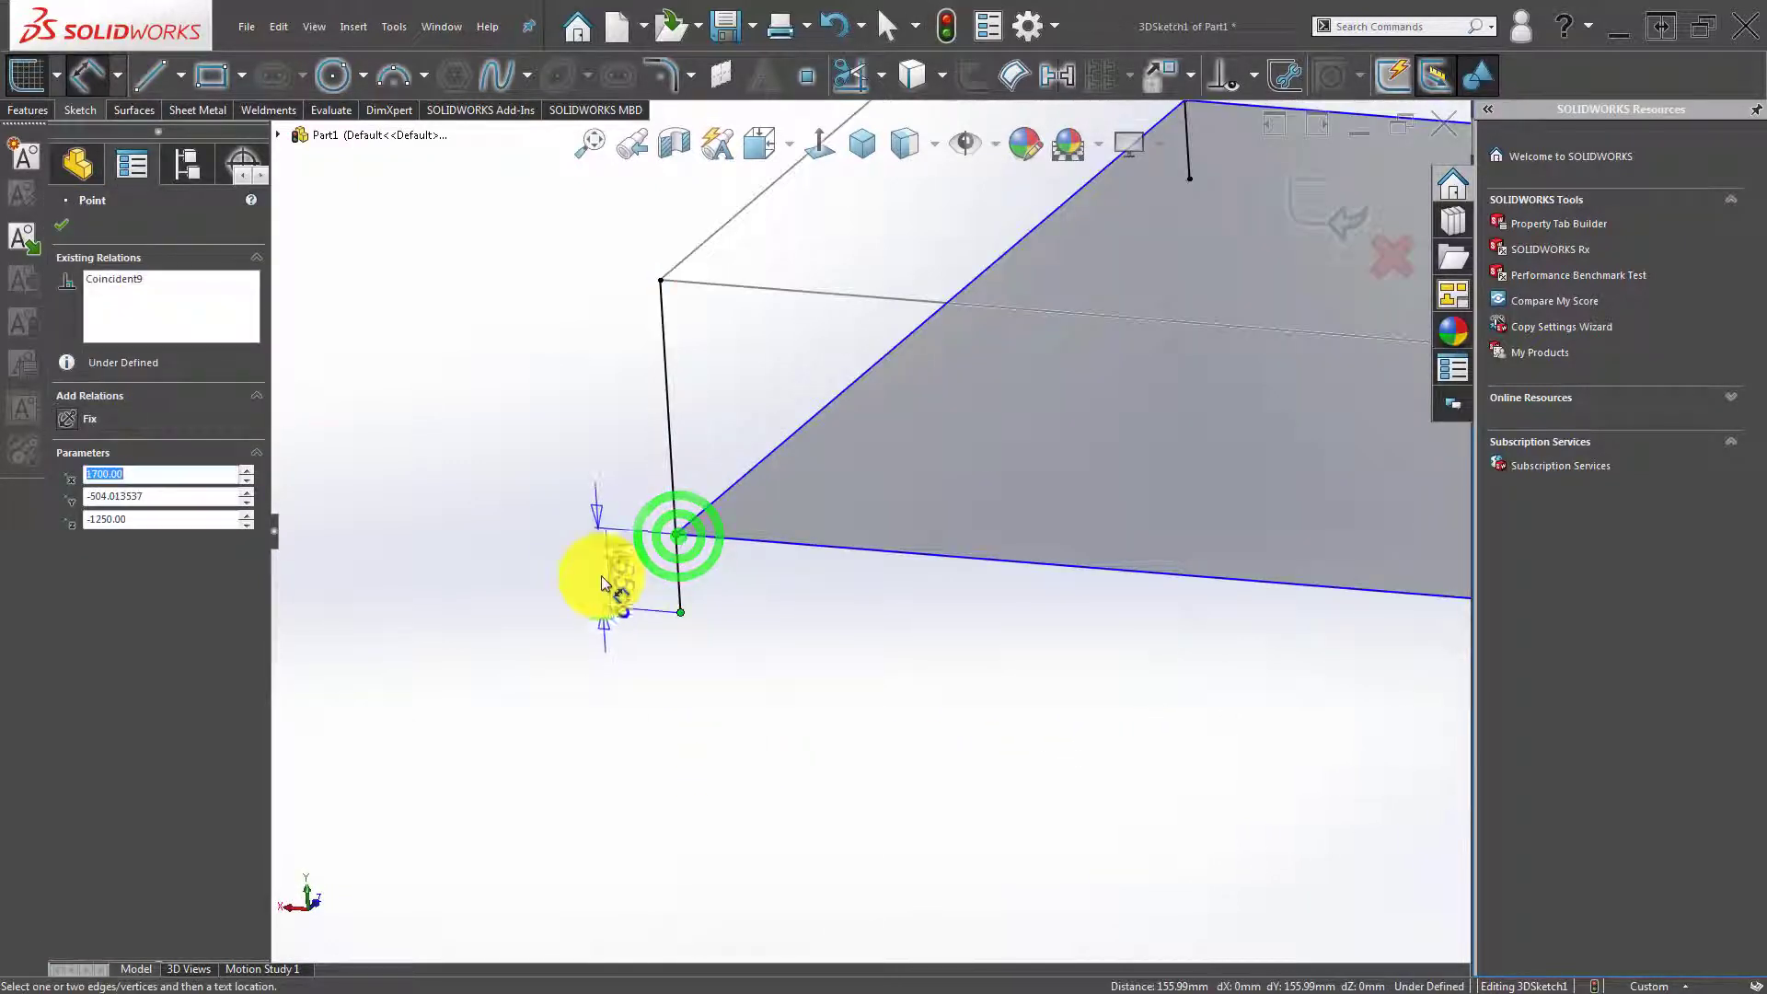
{"action": "left_click", "coordinate": [600, 578]}
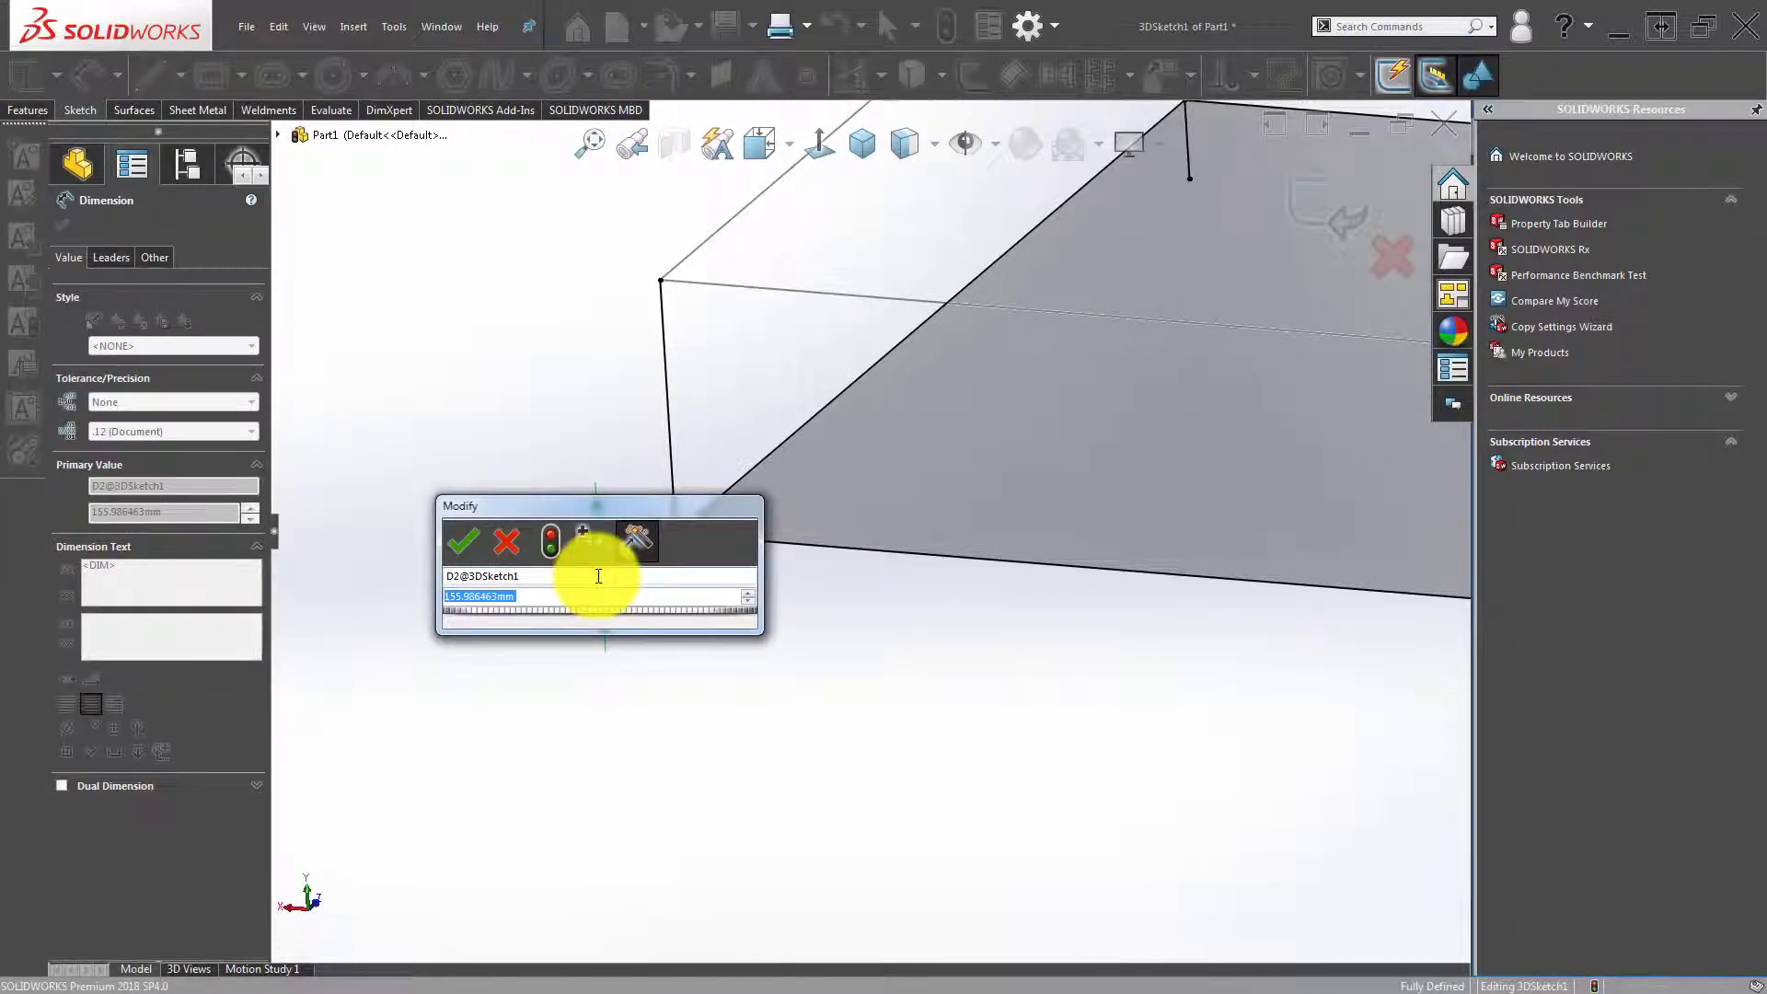
{"action": "type", "text": "50"}
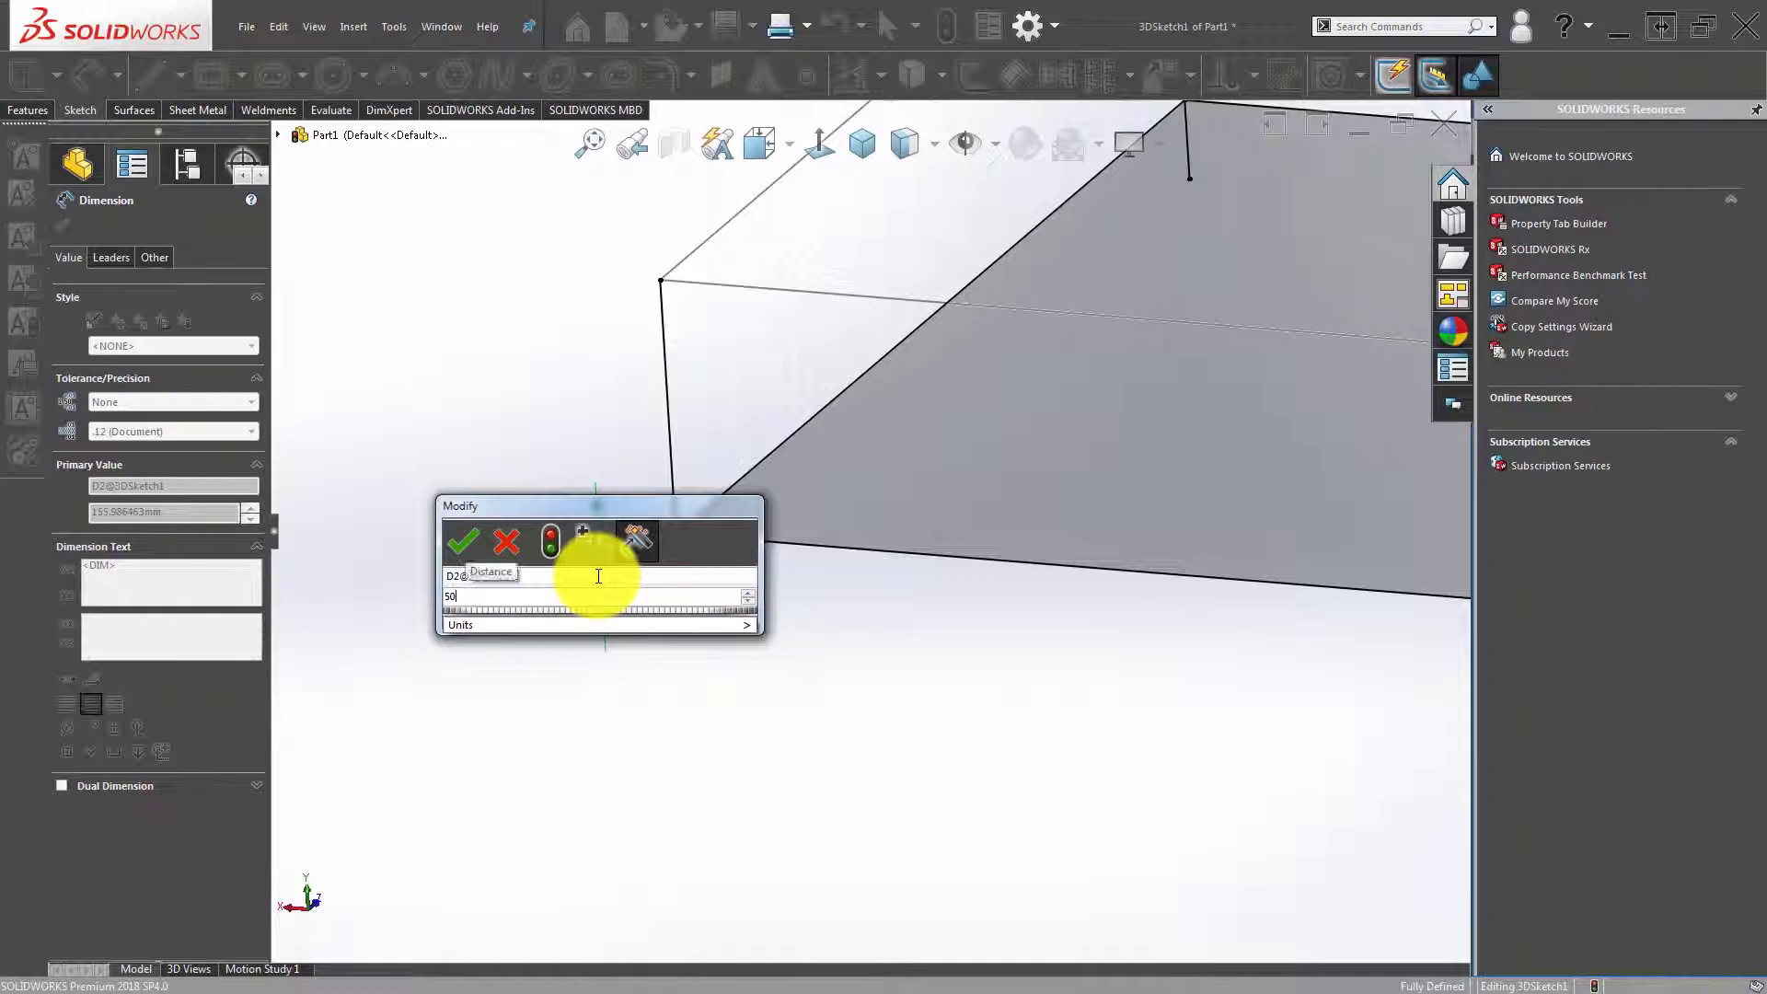
{"action": "key", "text": "Return"}
{"action": "left_click", "coordinate": [740, 713]}
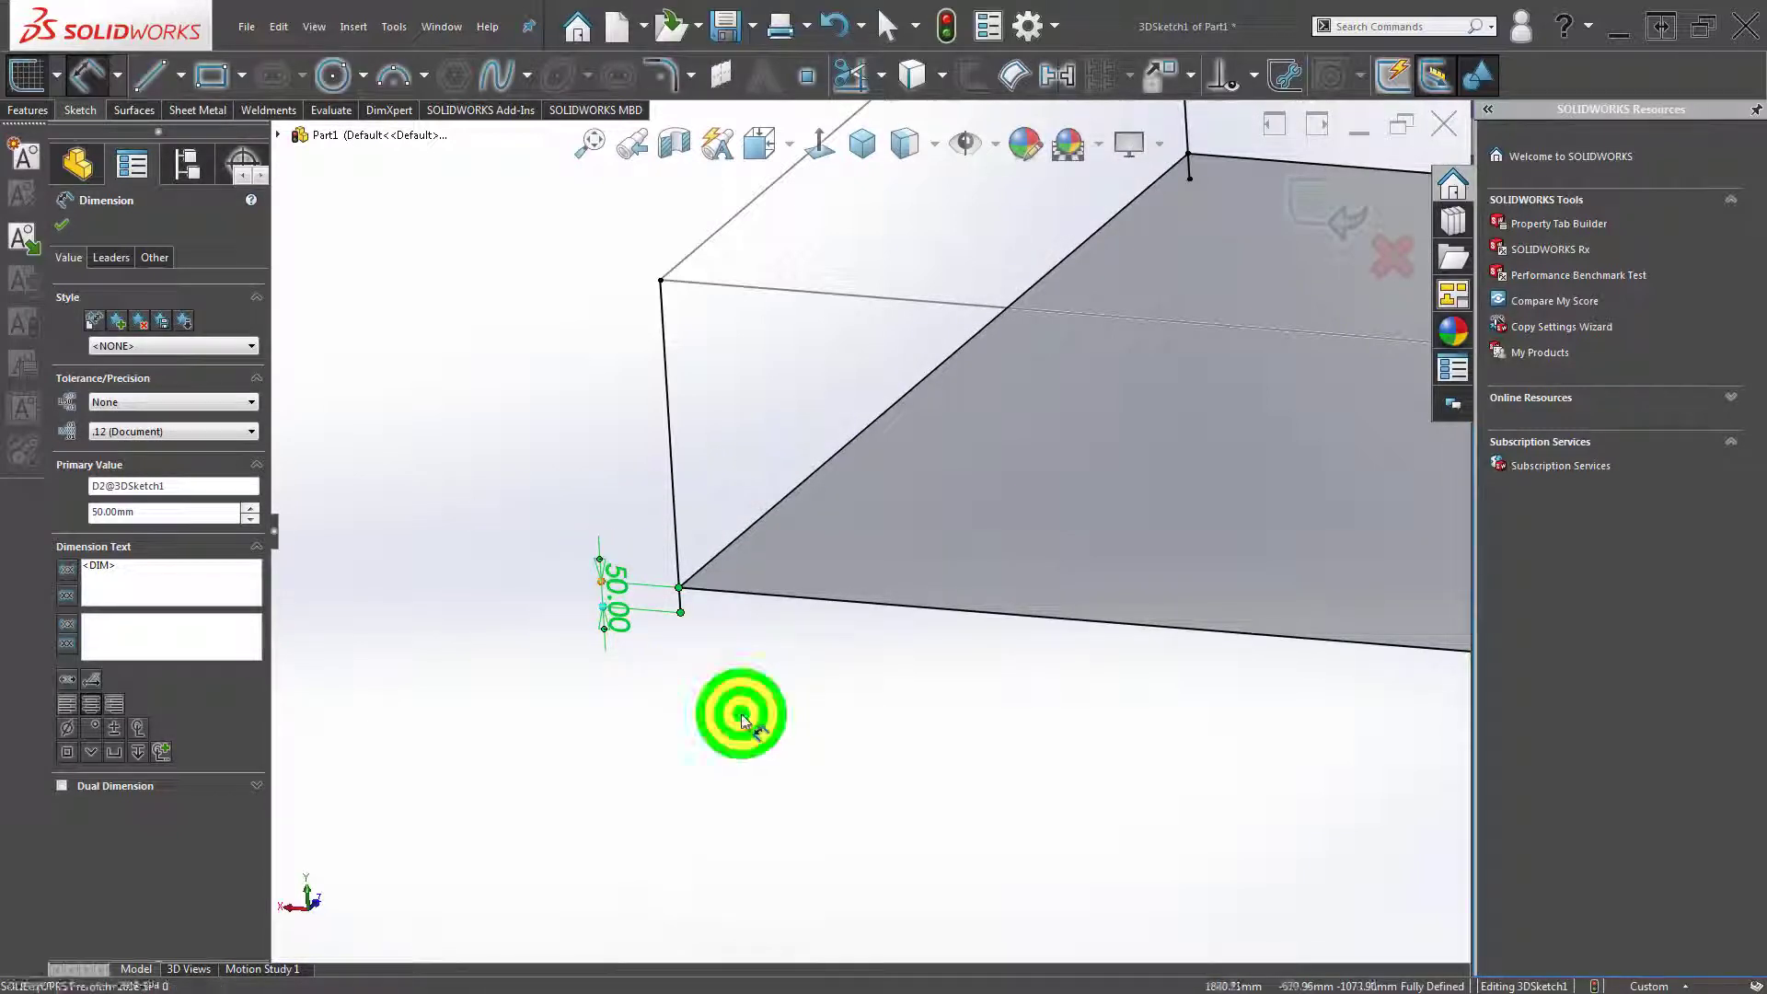
Orbit around the frame to check the fully defined 3D sketch.
{"action": "scroll", "coordinate": [947, 569], "scroll_direction": "up", "scroll_amount": 2}
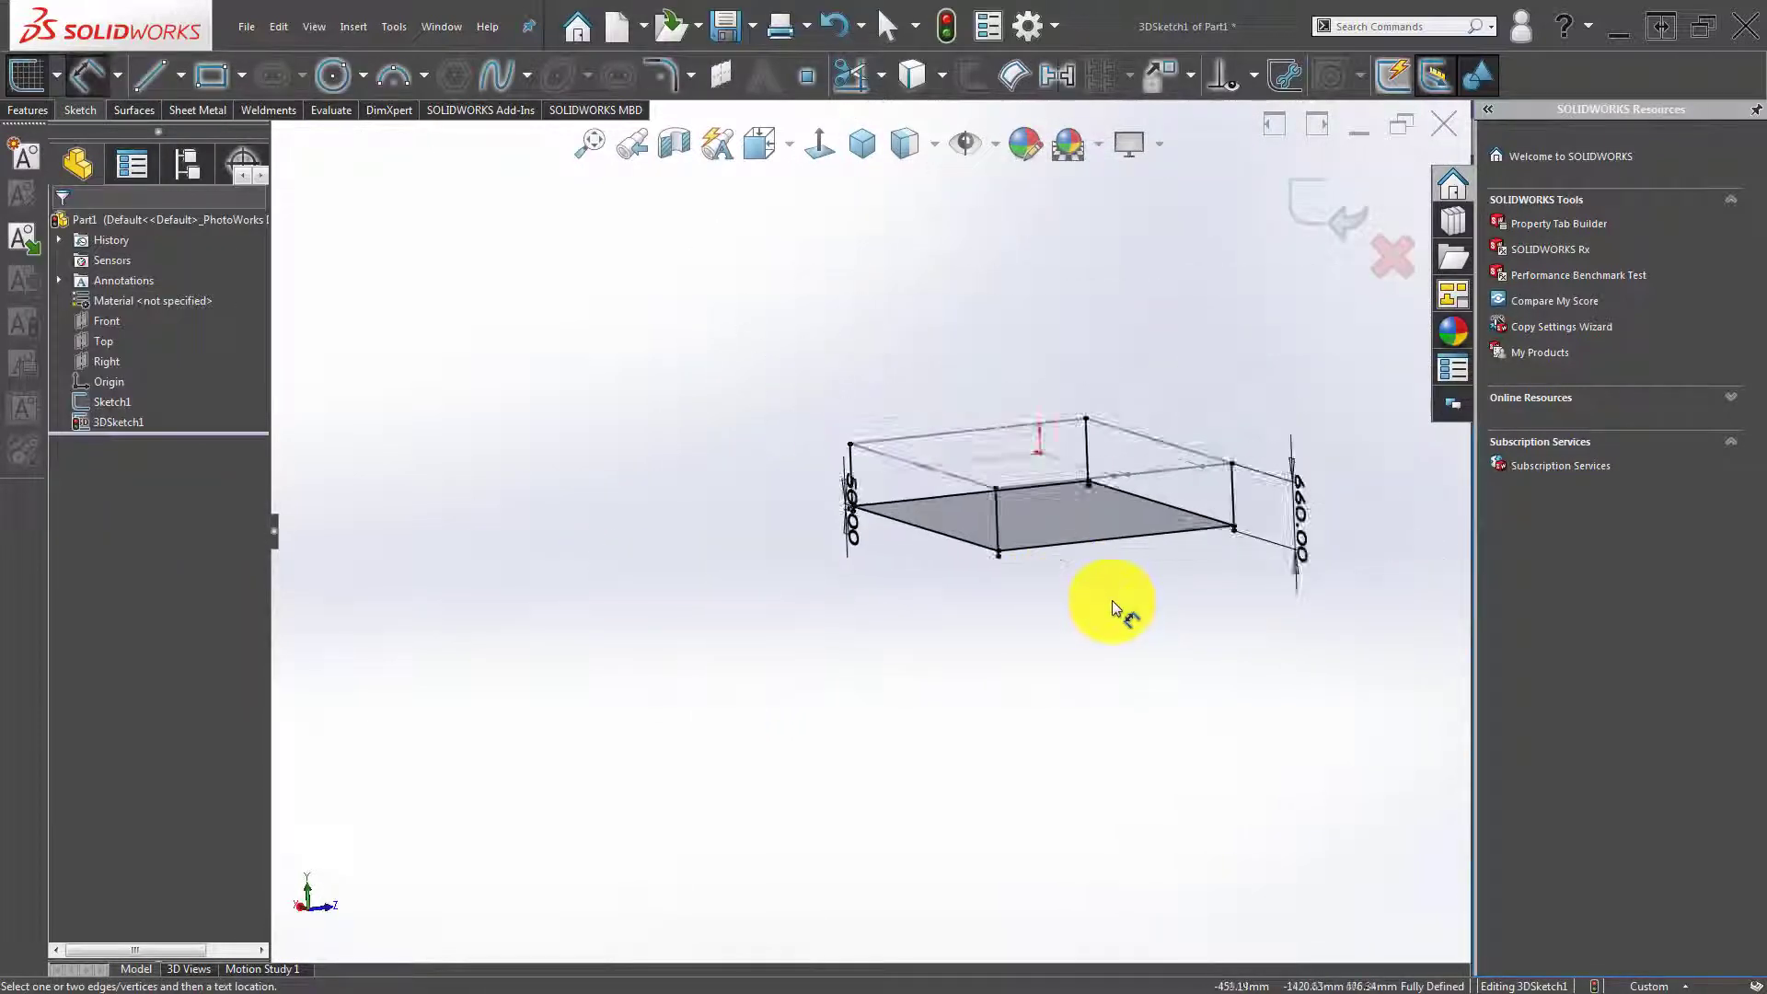
{"action": "mouse_move", "coordinate": [1037, 454]}
{"action": "middle_mouse_down"}
{"action": "mouse_move", "coordinate": [1144, 633]}
{"action": "mouse_move", "coordinate": [1037, 678]}
{"action": "middle_mouse_up"}
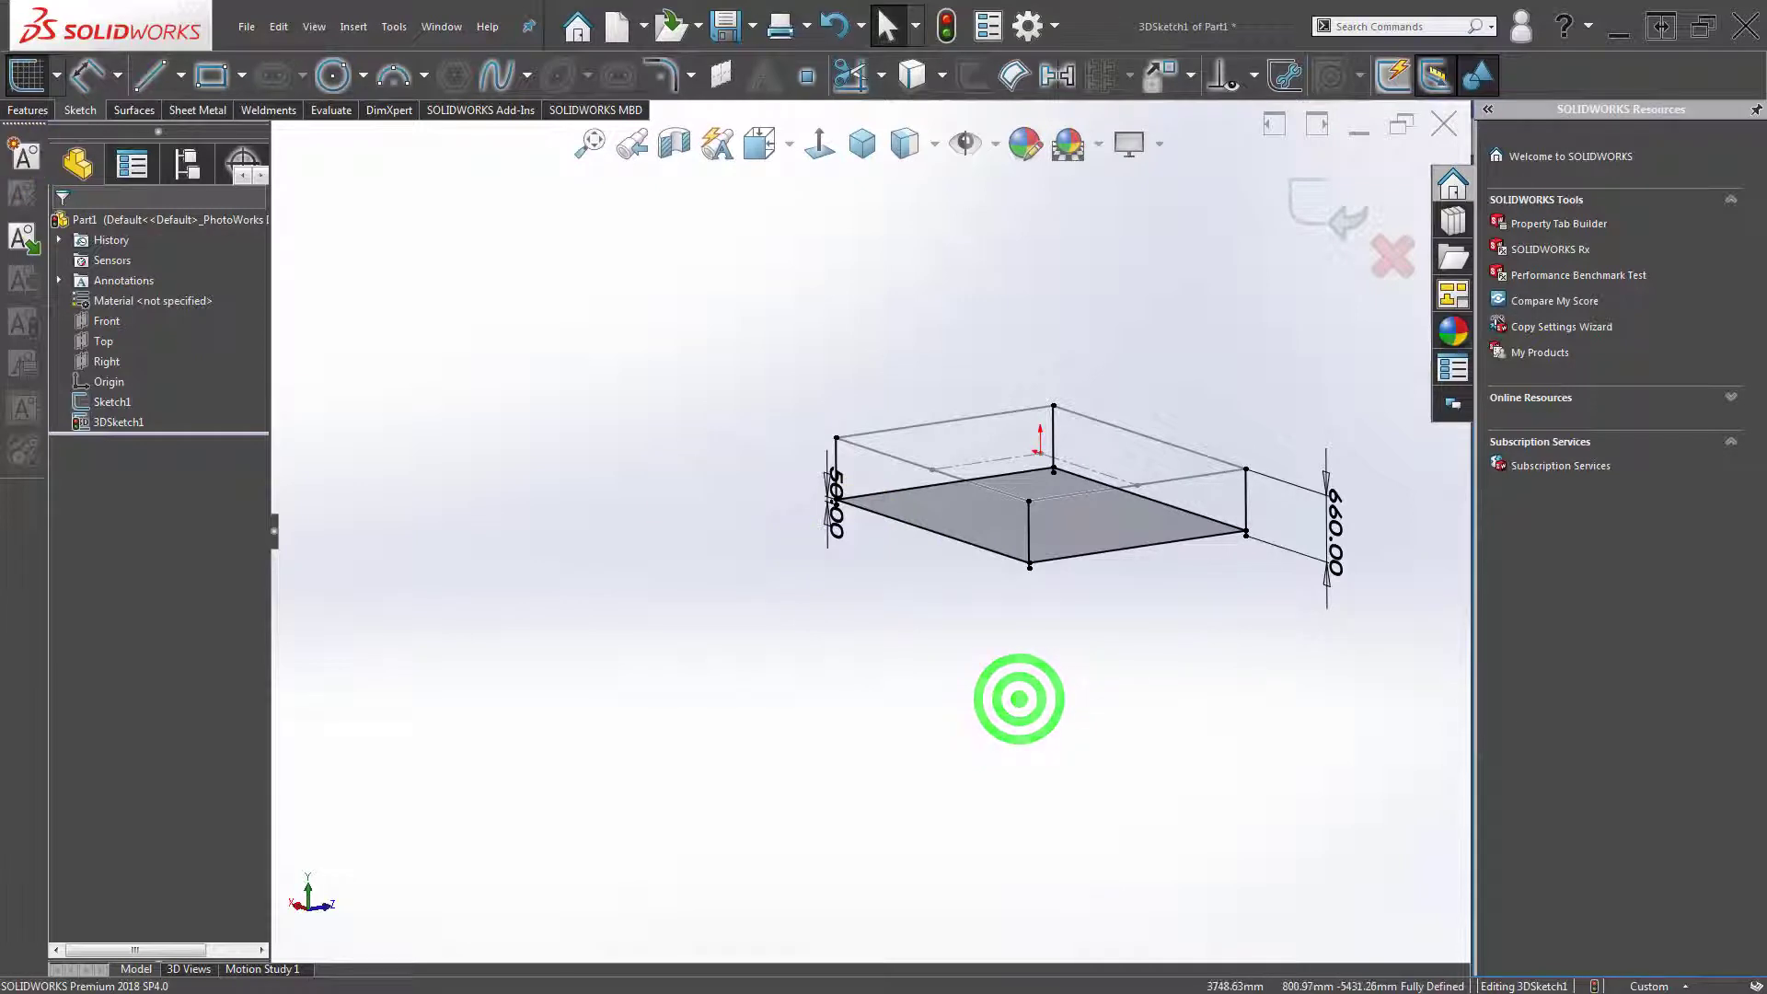
{"action": "left_click", "coordinate": [660, 432]}
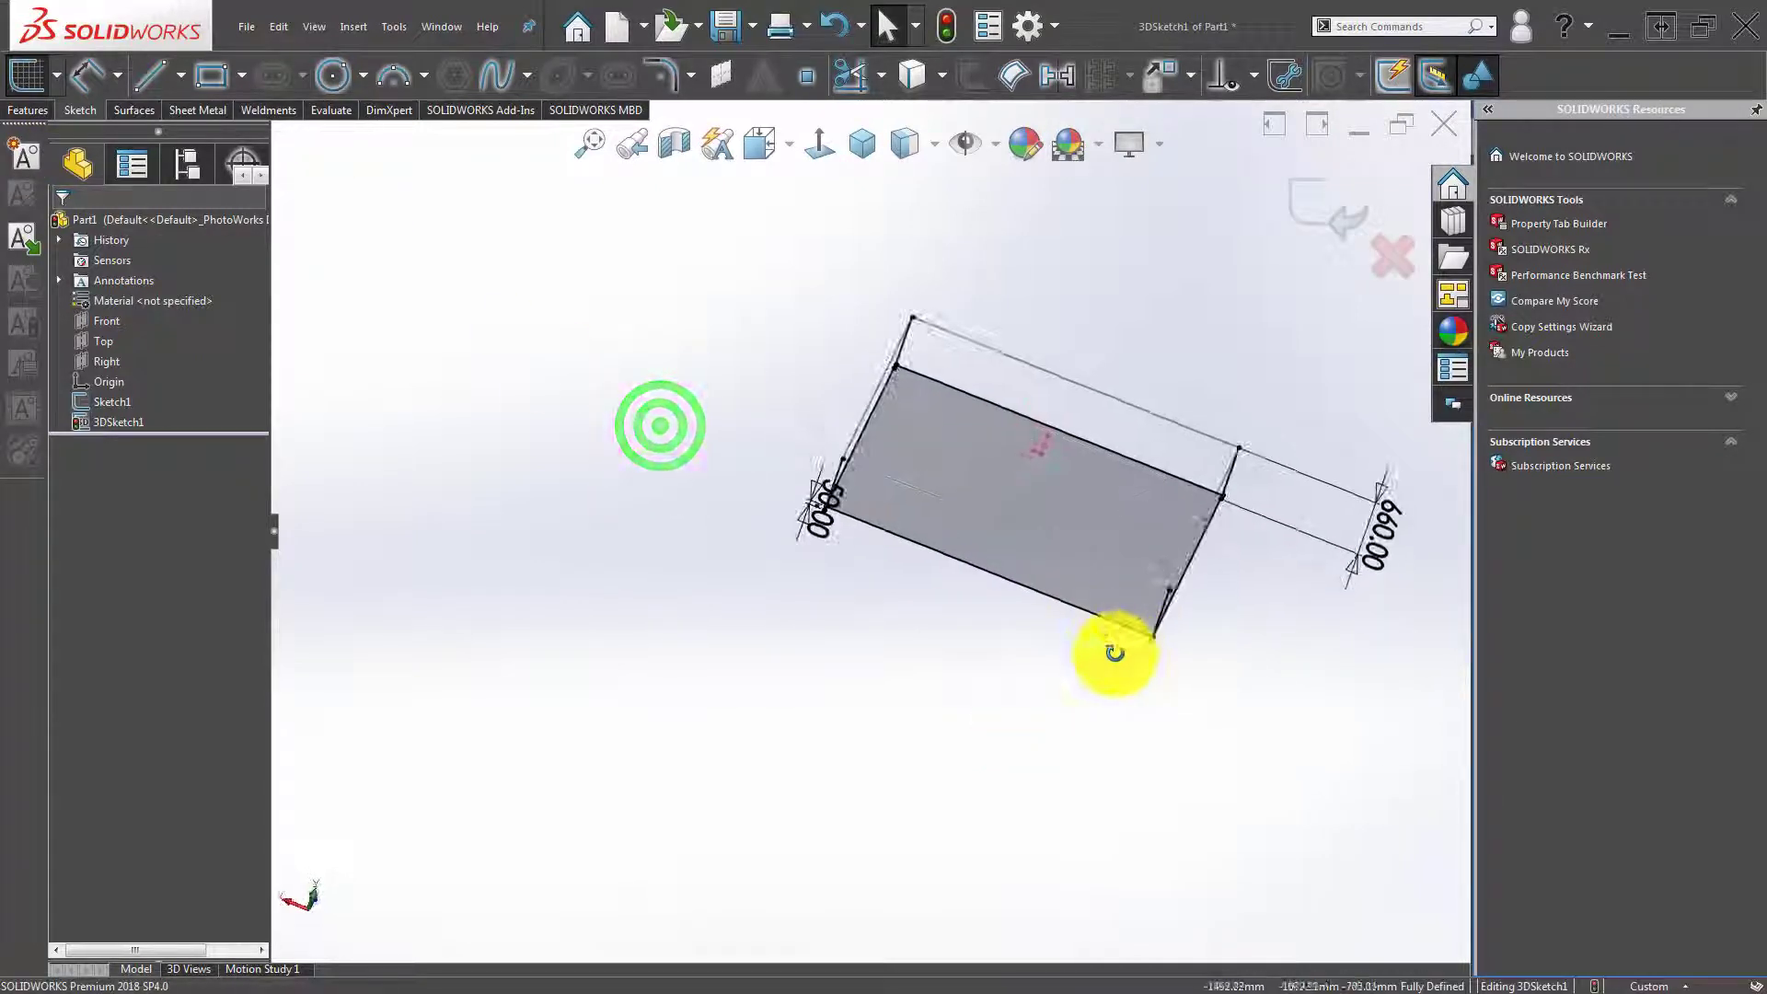
{"action": "middle_click_drag", "start_coordinate": [1065, 543], "coordinate": [1203, 461]}
{"action": "scroll", "coordinate": [909, 565], "scroll_direction": "down", "scroll_amount": 3}
{"action": "middle_click_drag", "start_coordinate": [909, 565], "coordinate": [867, 544]}
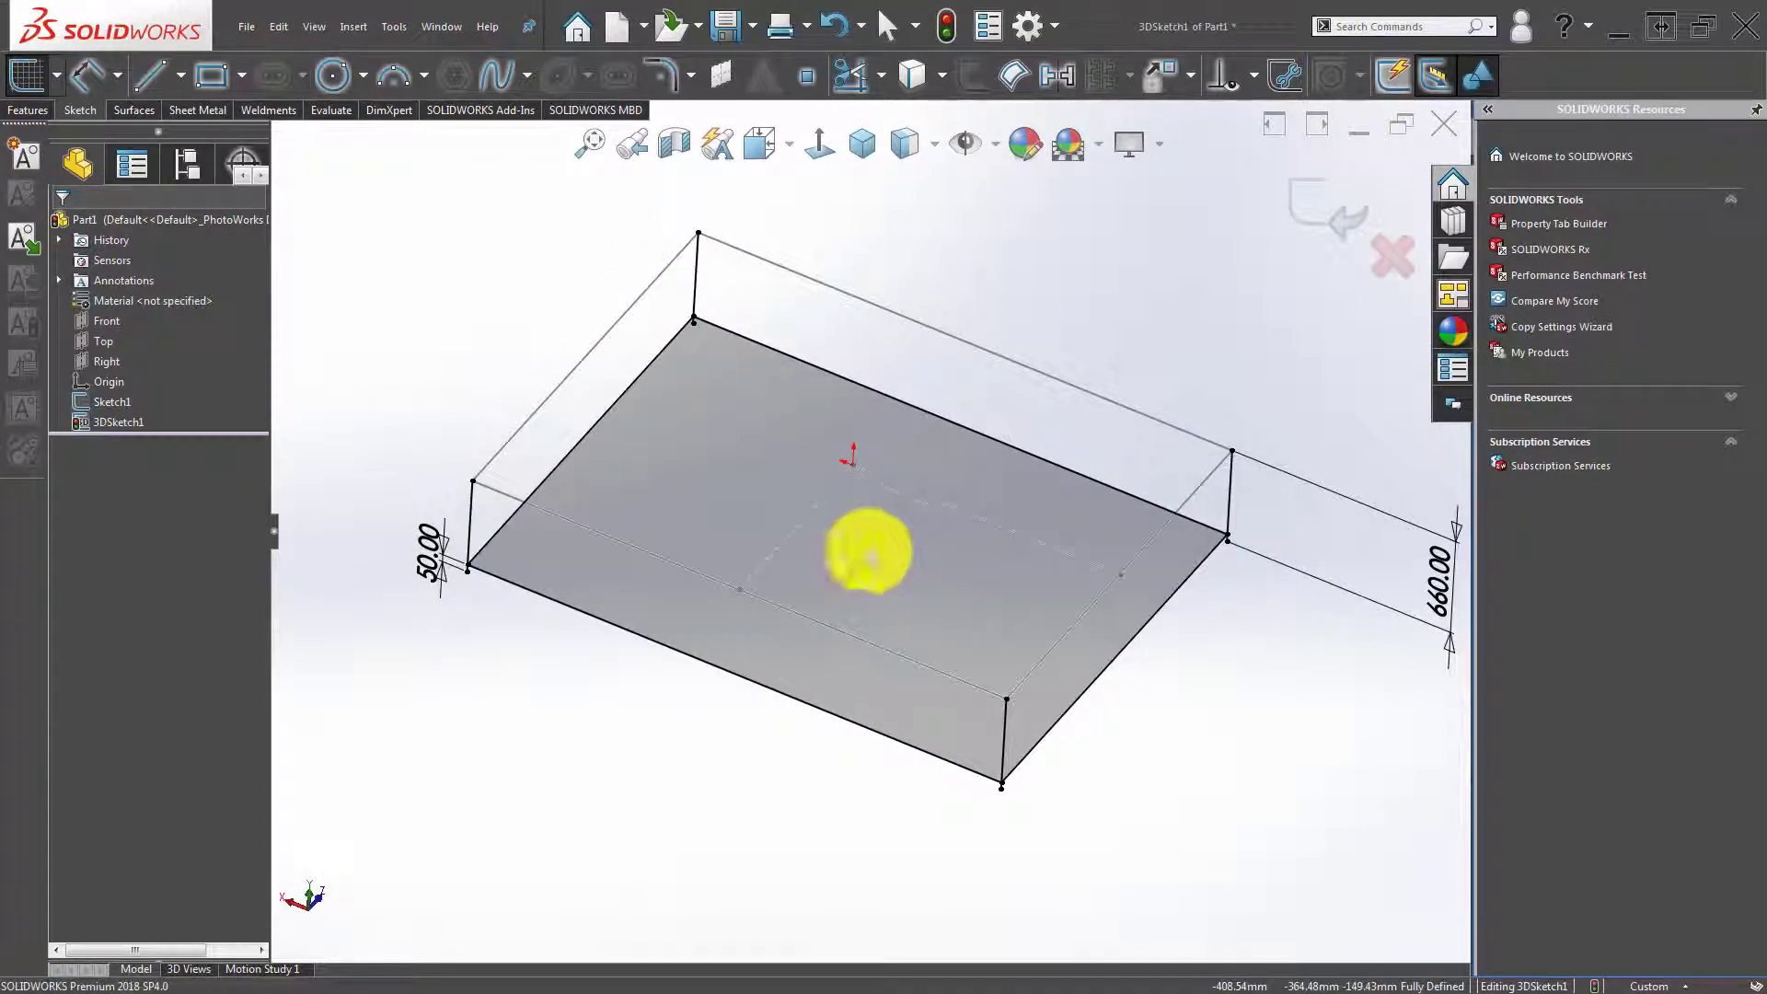
Draw the first lines across the lower rectangle between its short edges.
{"action": "left_click", "coordinate": [146, 75]}
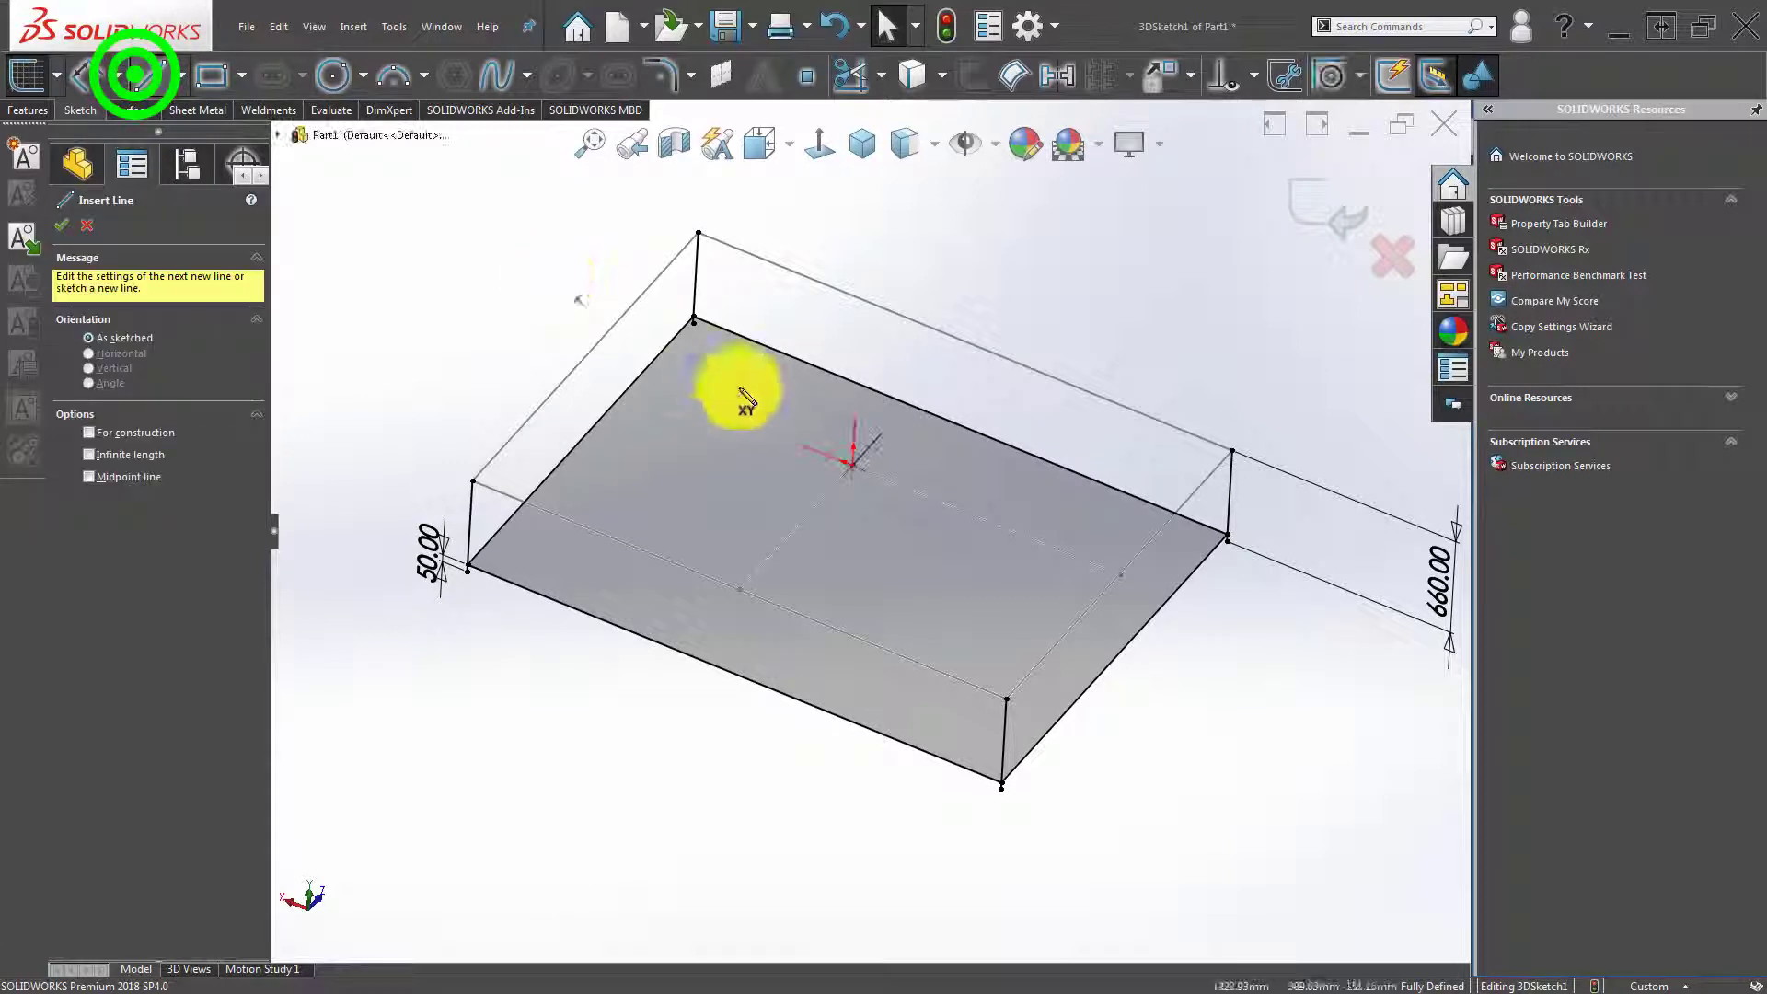
{"action": "left_click", "coordinate": [667, 354]}
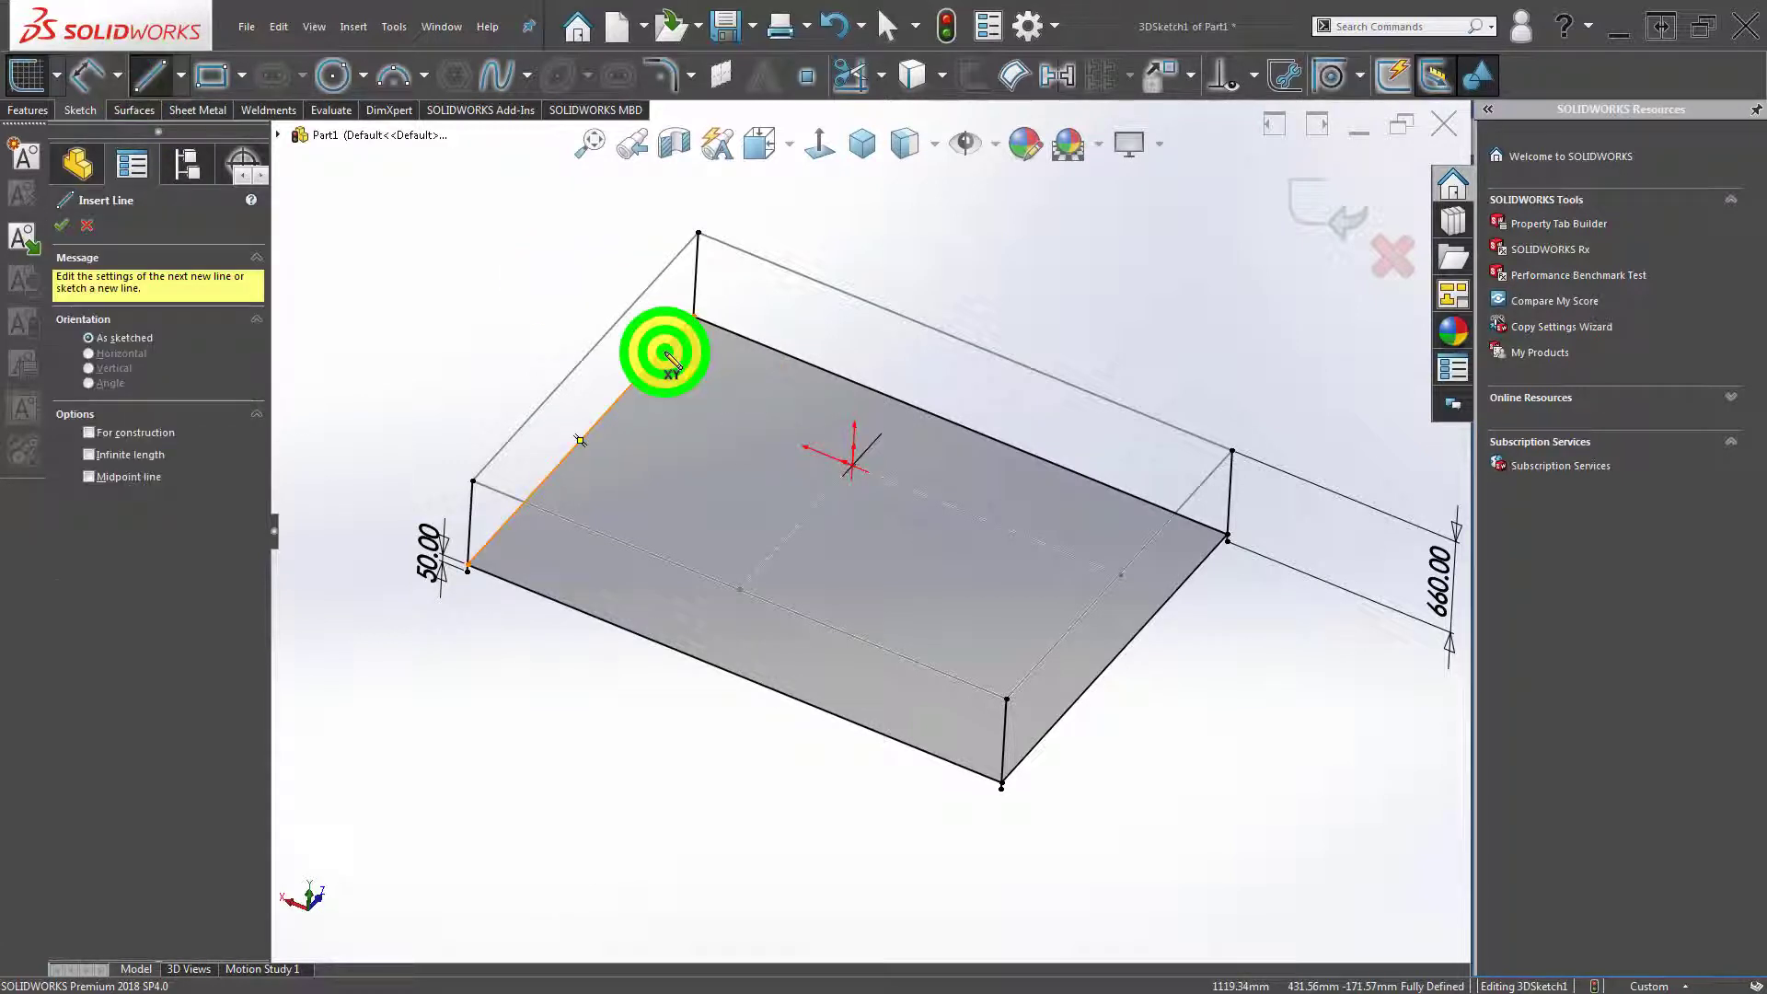
{"action": "left_click", "coordinate": [1196, 568]}
{"action": "left_click", "coordinate": [1171, 678]}
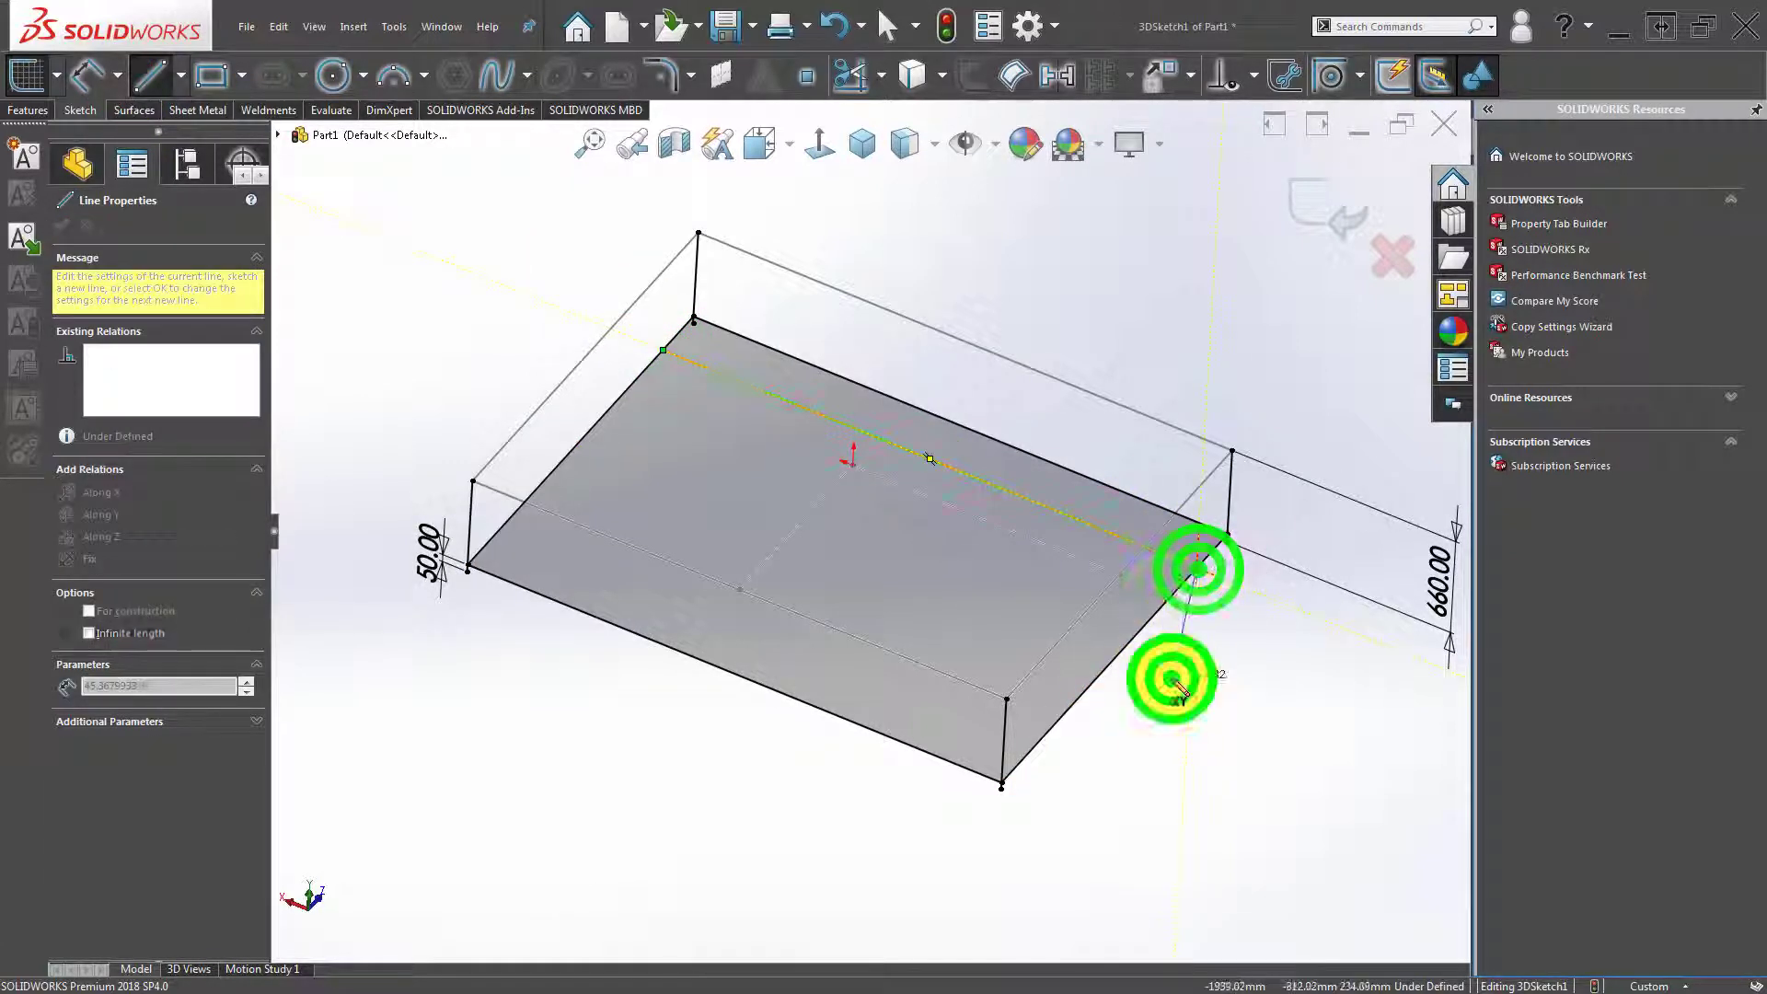
{"action": "left_click", "coordinate": [577, 440]}
{"action": "left_click", "coordinate": [1114, 659]}
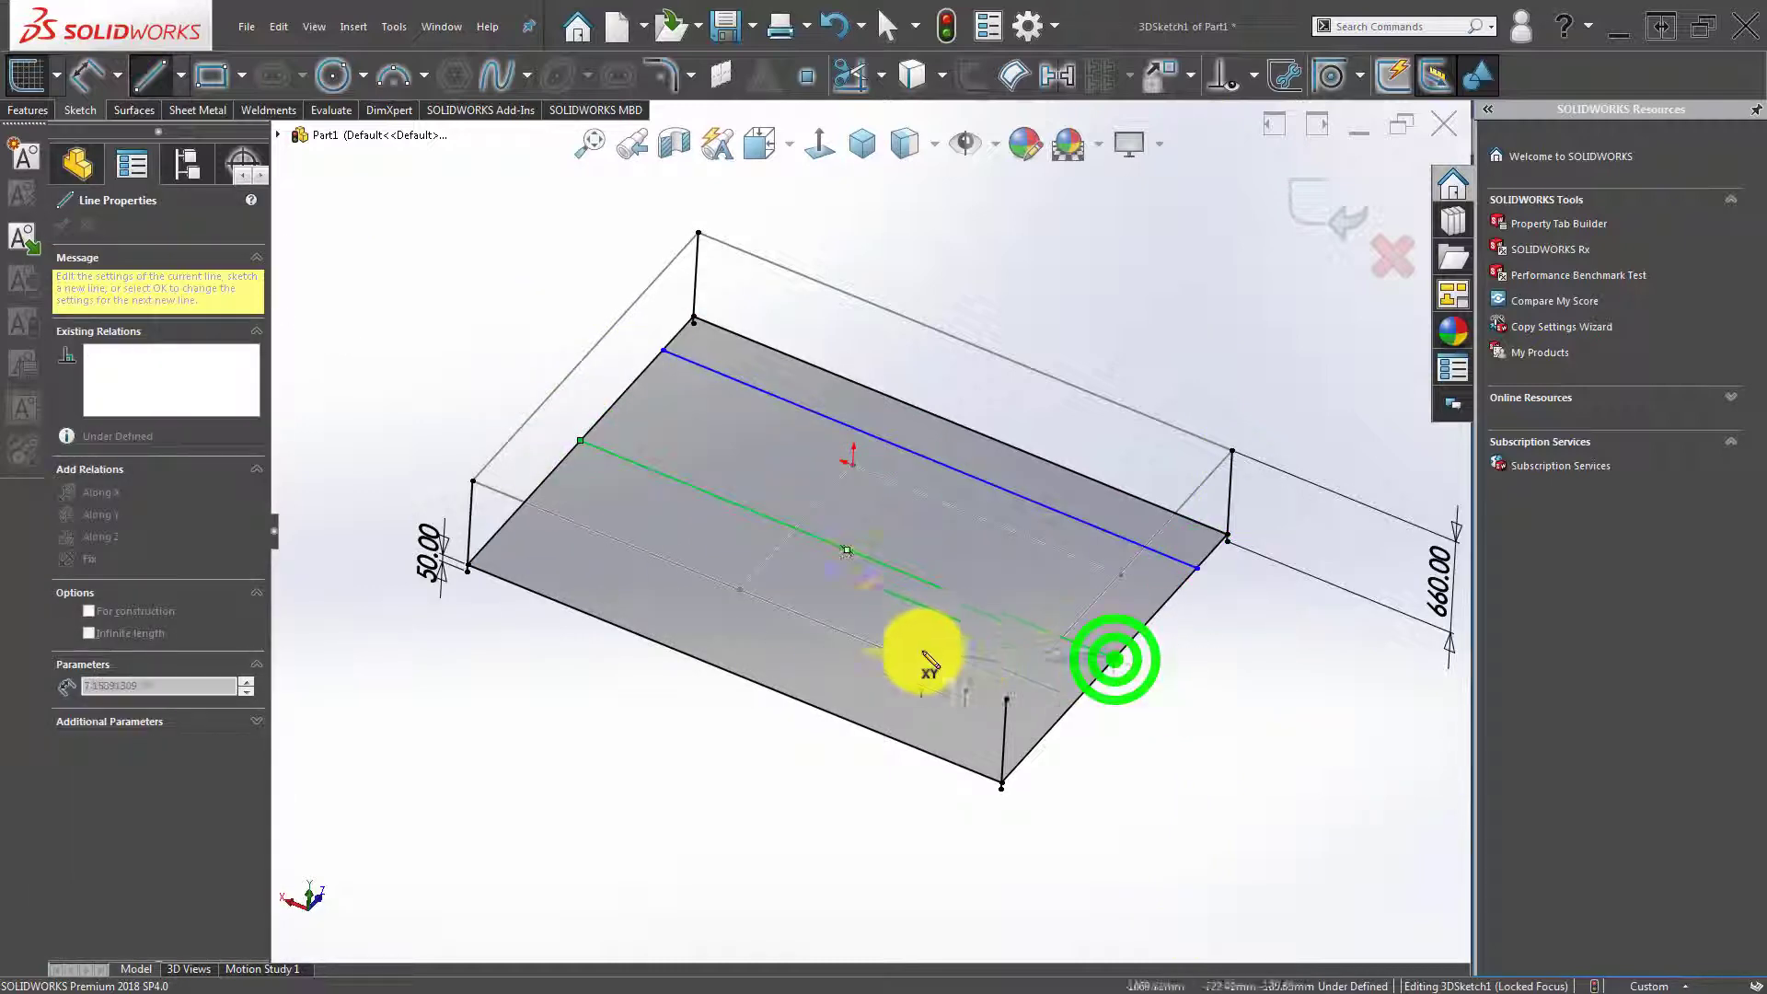
{"action": "double_click", "coordinate": [891, 623]}
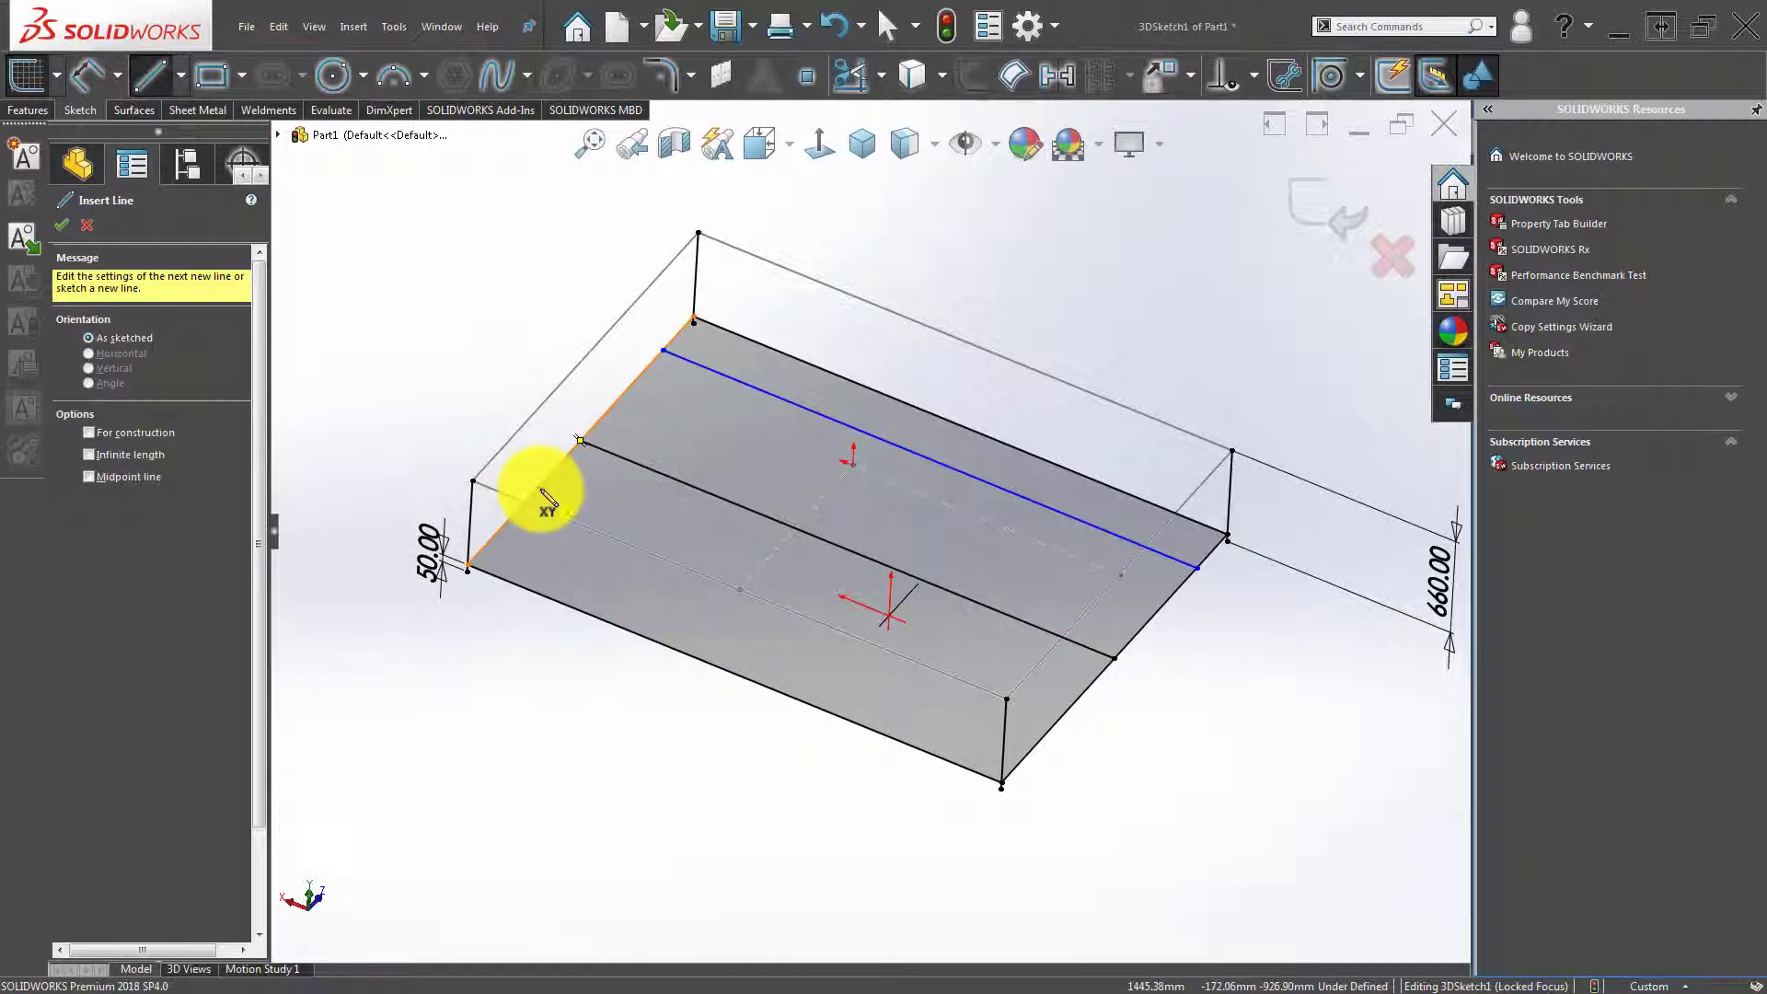
Add two more lines between the short edges, parallel to the long sides.
{"action": "left_click", "coordinate": [540, 488]}
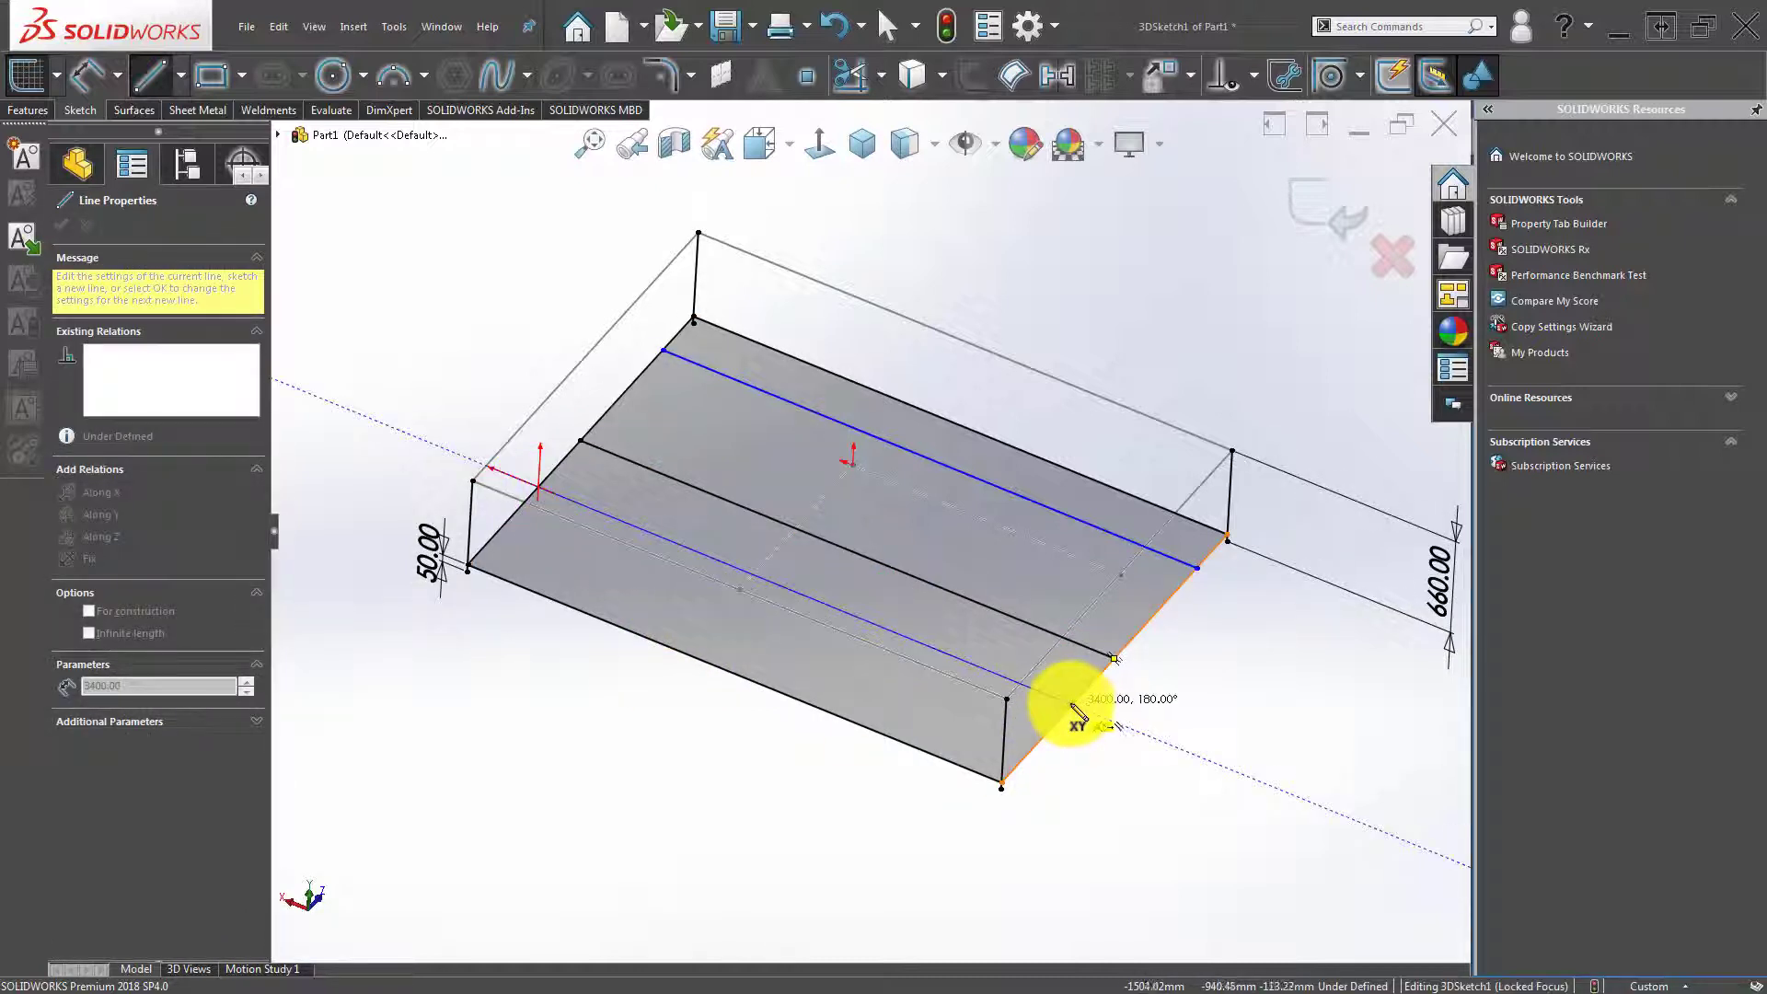
{"action": "left_click", "coordinate": [1073, 707]}
{"action": "double_click", "coordinate": [1097, 785]}
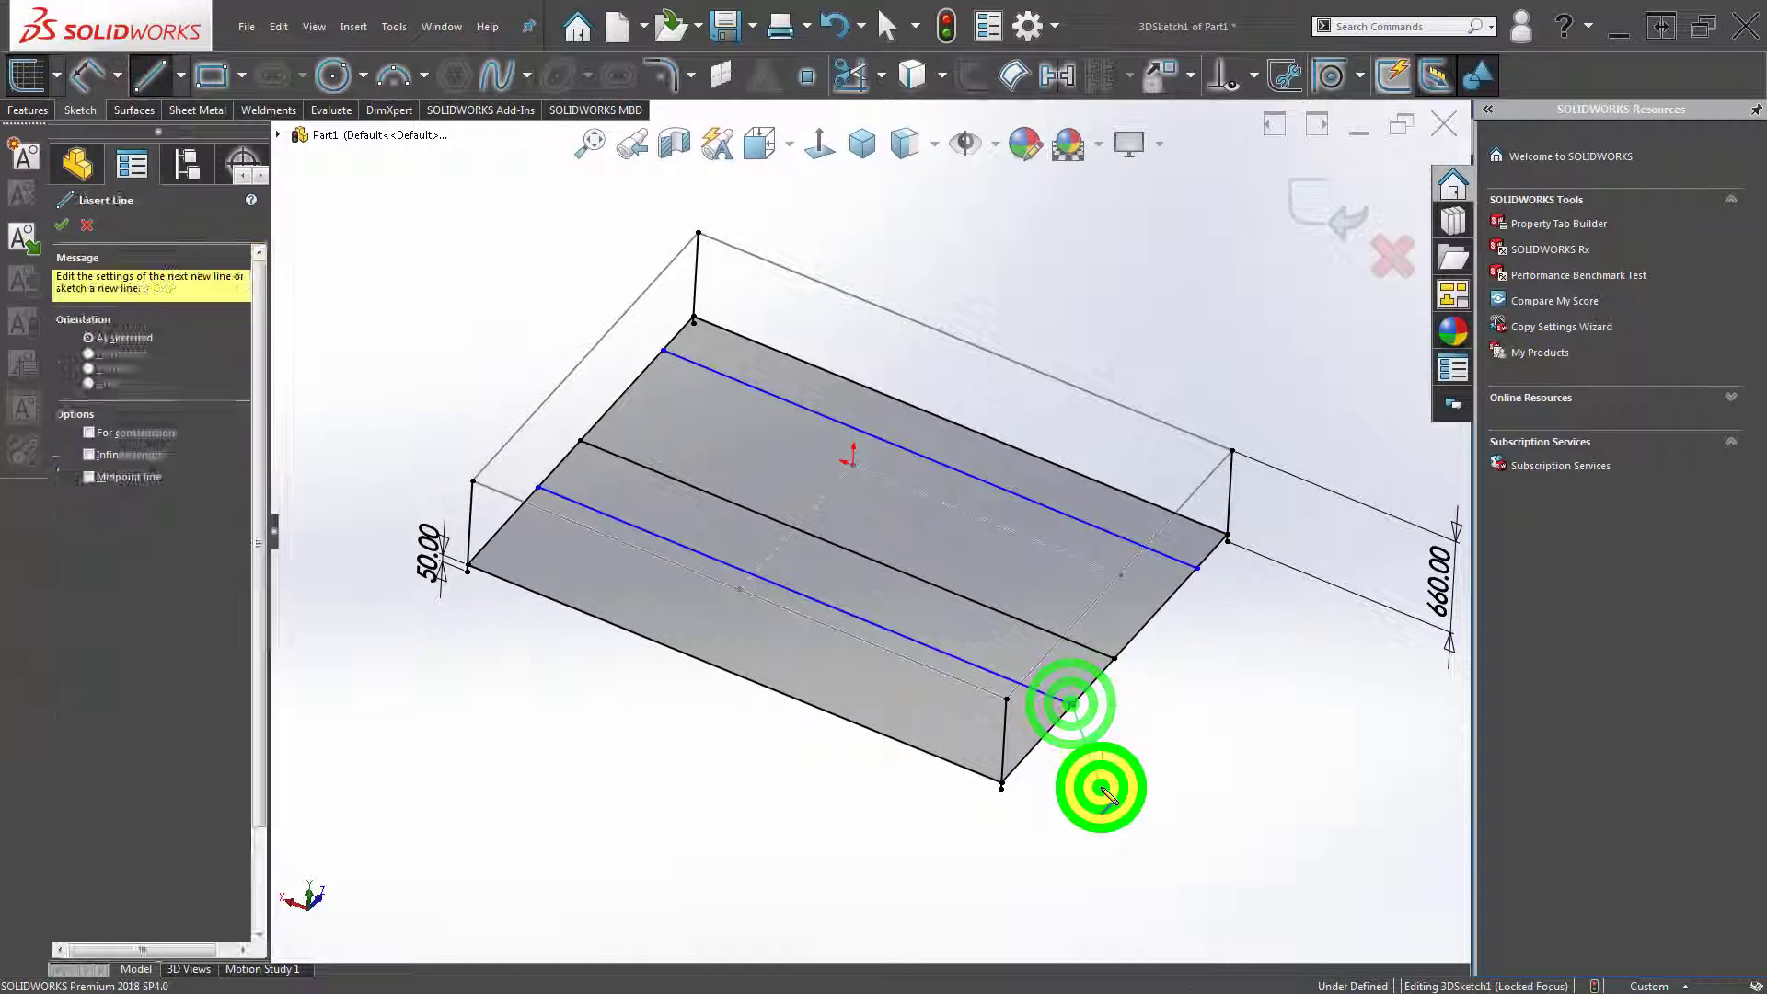
{"action": "left_click", "coordinate": [505, 525]}
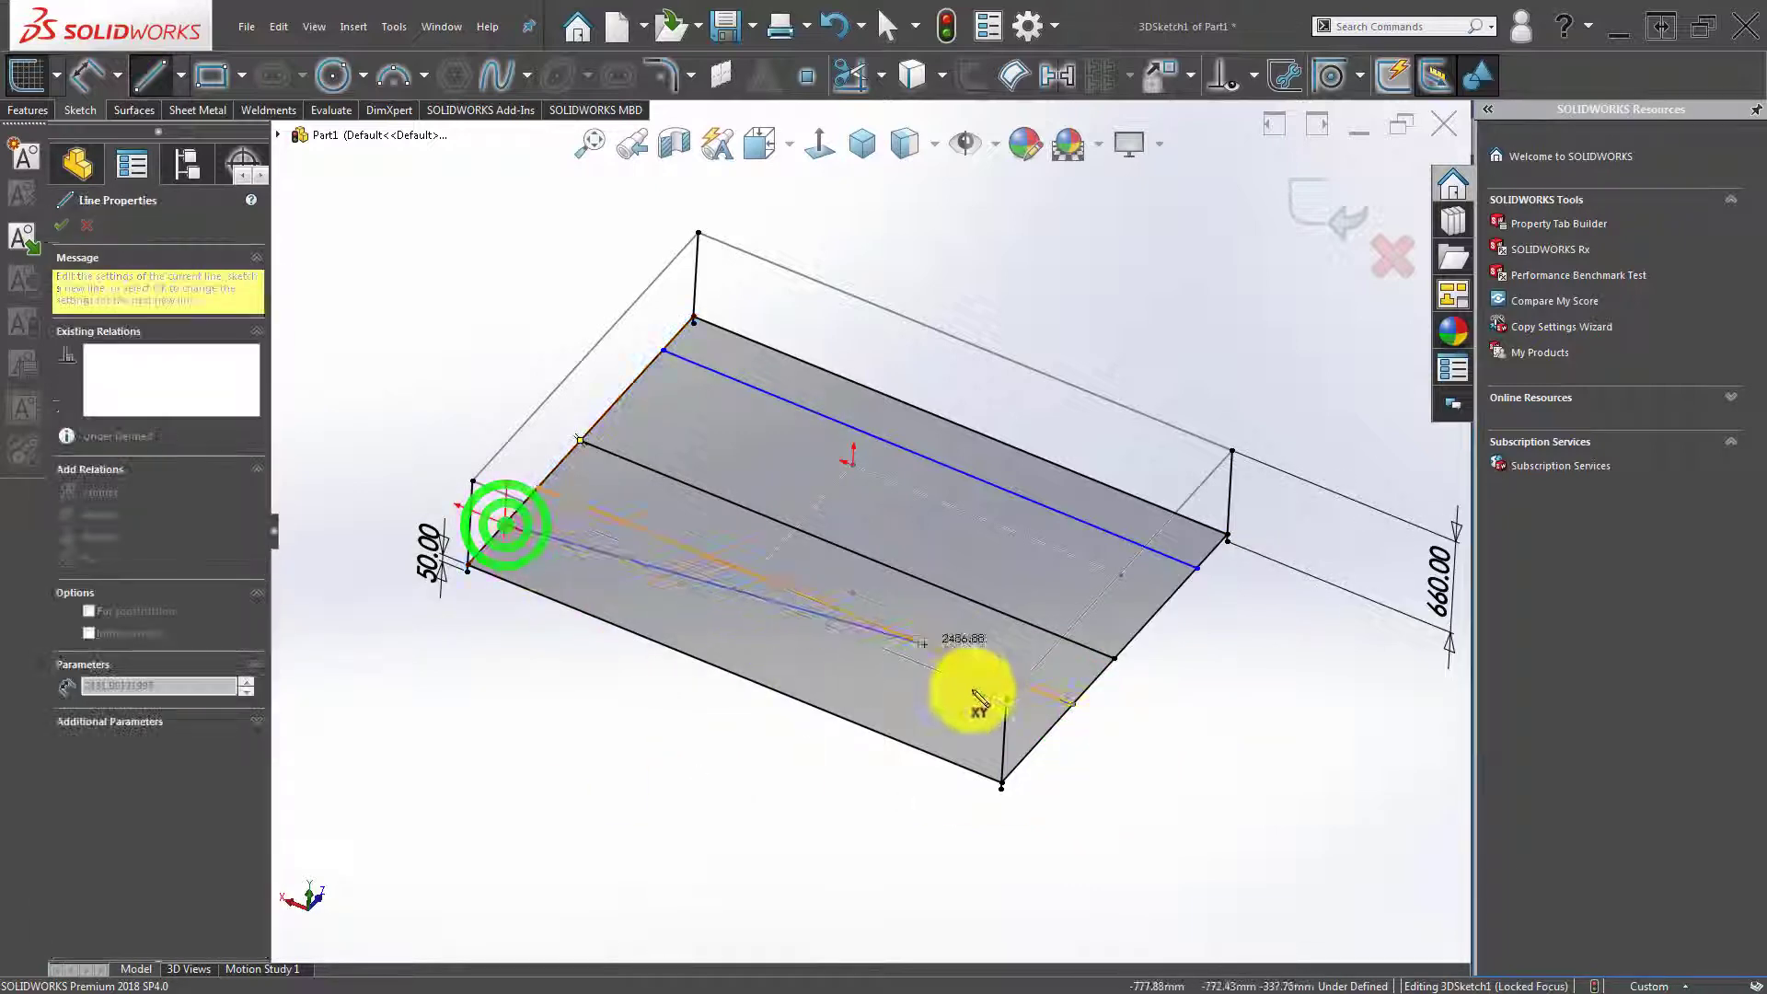
{"action": "left_click", "coordinate": [1033, 736]}
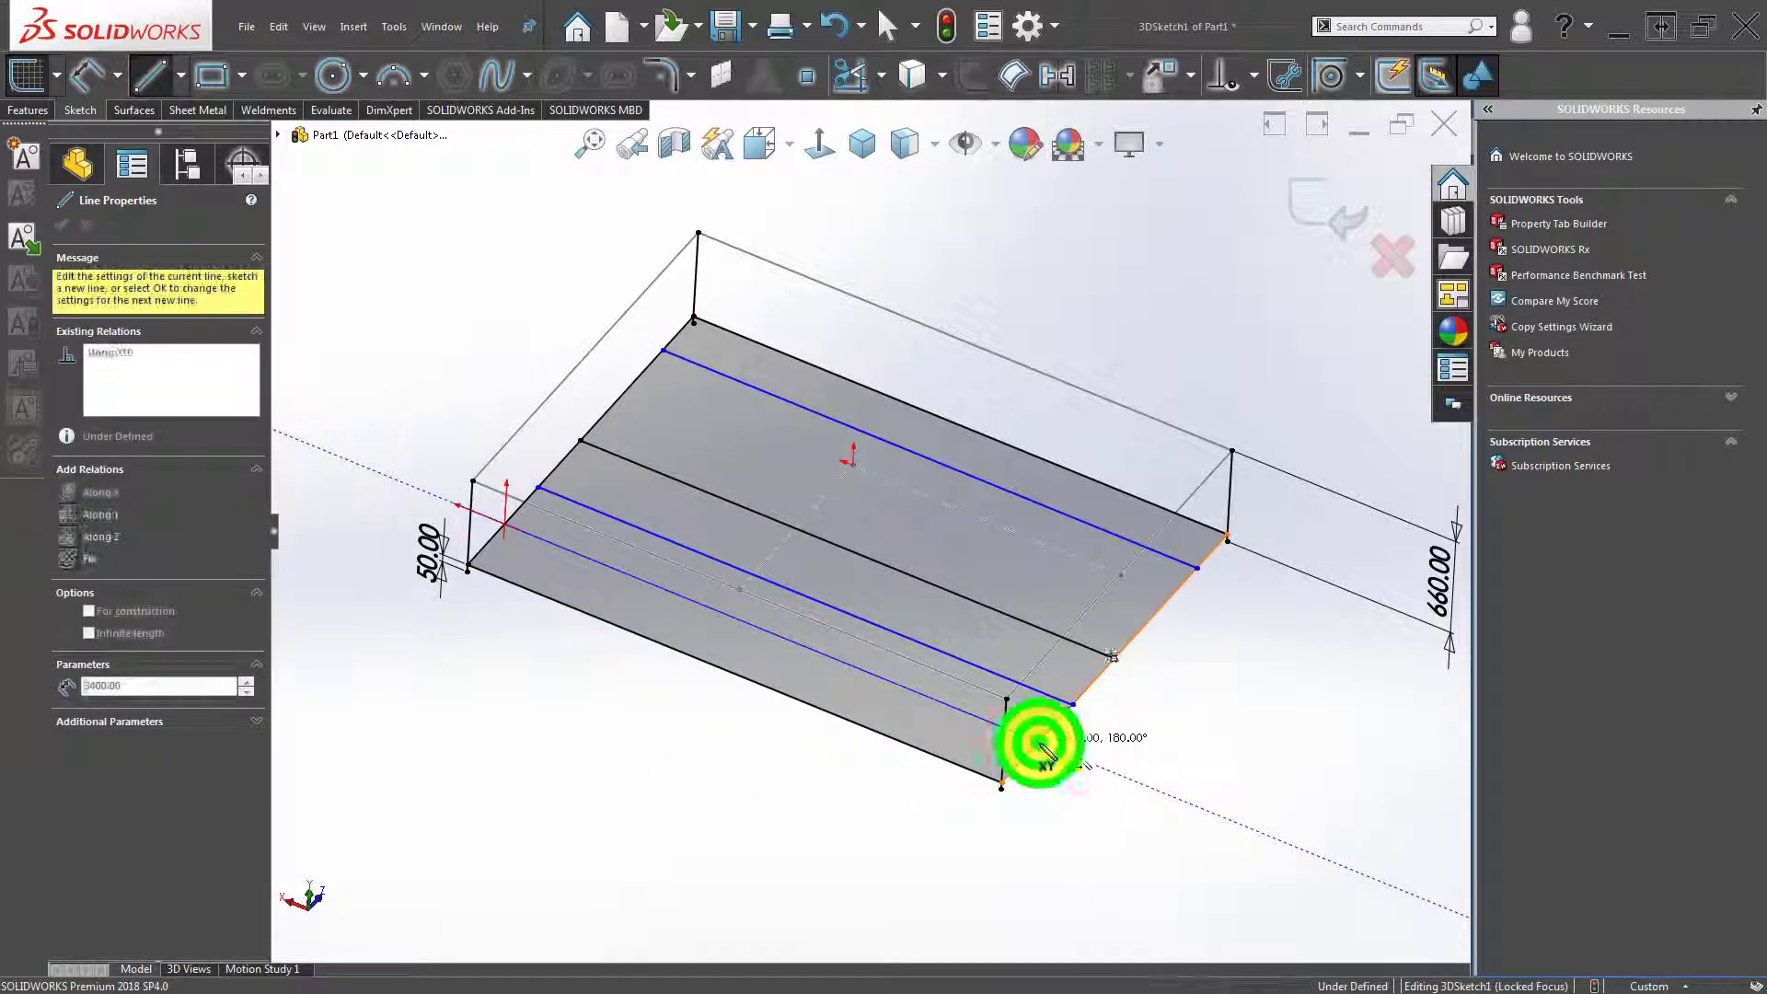
{"action": "double_click", "coordinate": [1036, 773]}
{"action": "scroll", "coordinate": [718, 533], "scroll_direction": "up", "scroll_amount": 3}
{"action": "mouse_move", "coordinate": [788, 460]}
{"action": "middle_mouse_down"}
{"action": "mouse_move", "coordinate": [761, 524]}
{"action": "mouse_move", "coordinate": [769, 556]}
{"action": "middle_mouse_up"}
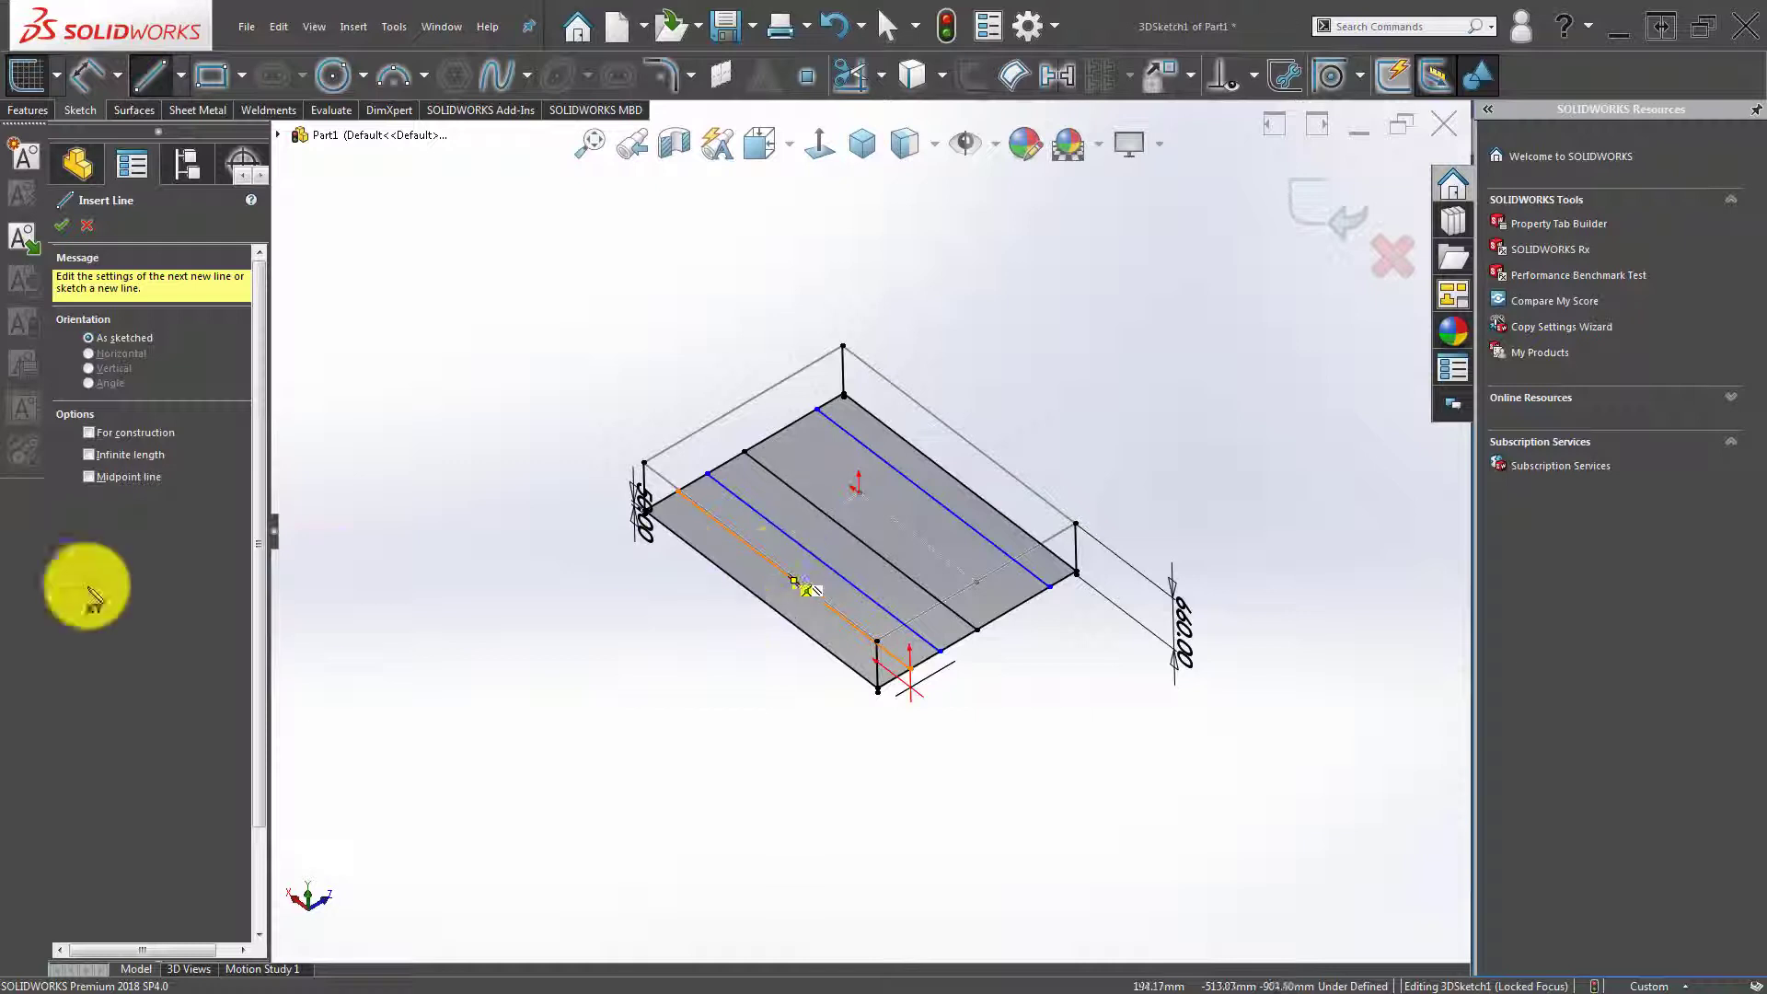
{"action": "key", "text": "Escape"}
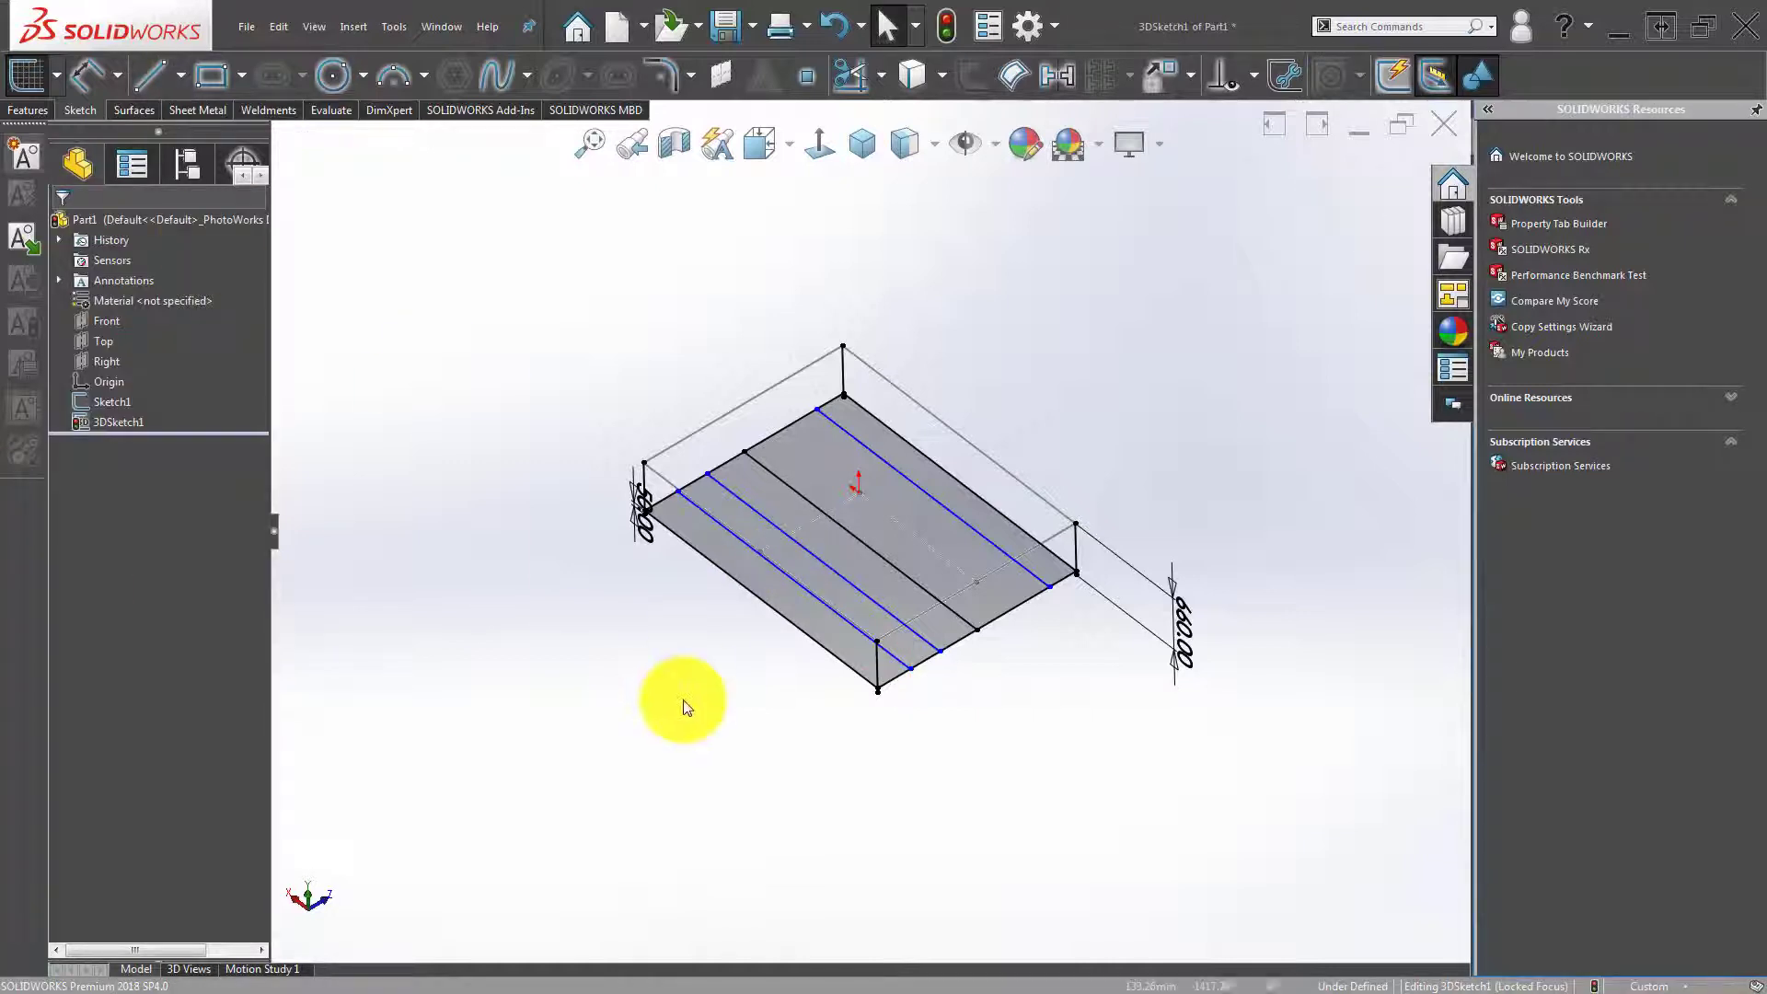
Dimension the inner line 550 from the left edge and the inner lines 200 apart.
{"action": "right_click_drag", "start_coordinate": [682, 698], "coordinate": [722, 512]}
{"action": "scroll", "coordinate": [709, 591], "scroll_direction": "down", "scroll_amount": 4}
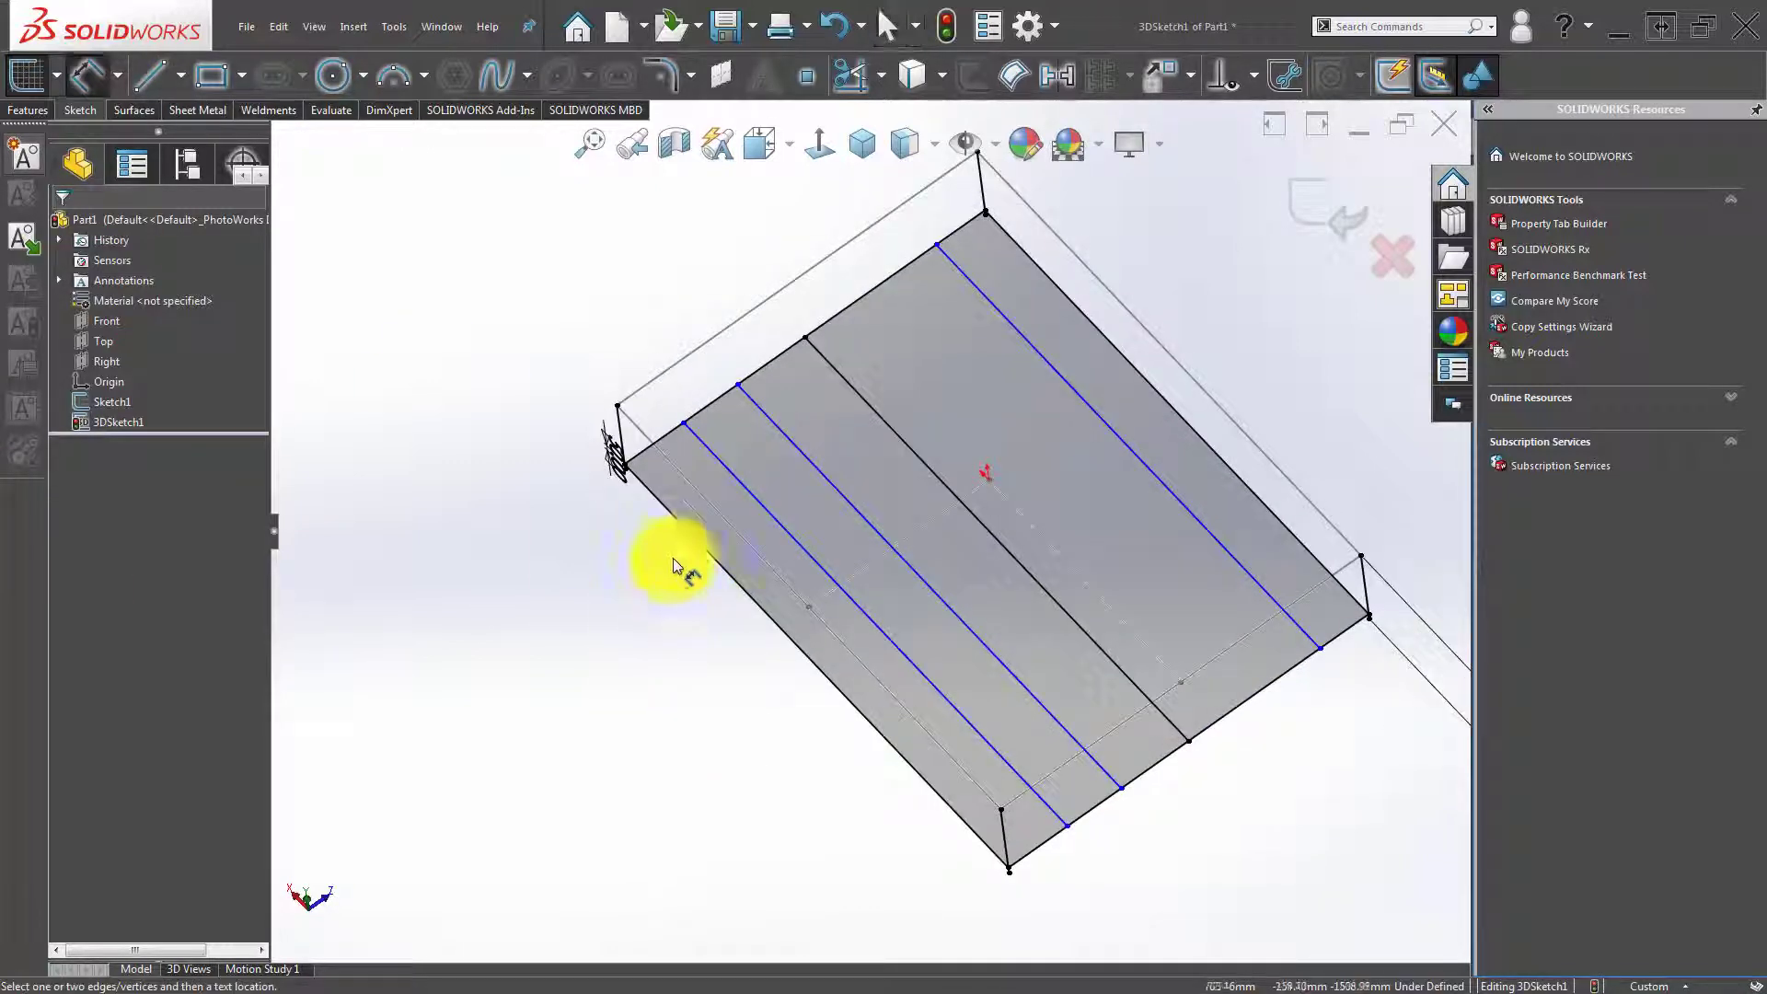
{"action": "left_click", "coordinate": [685, 536]}
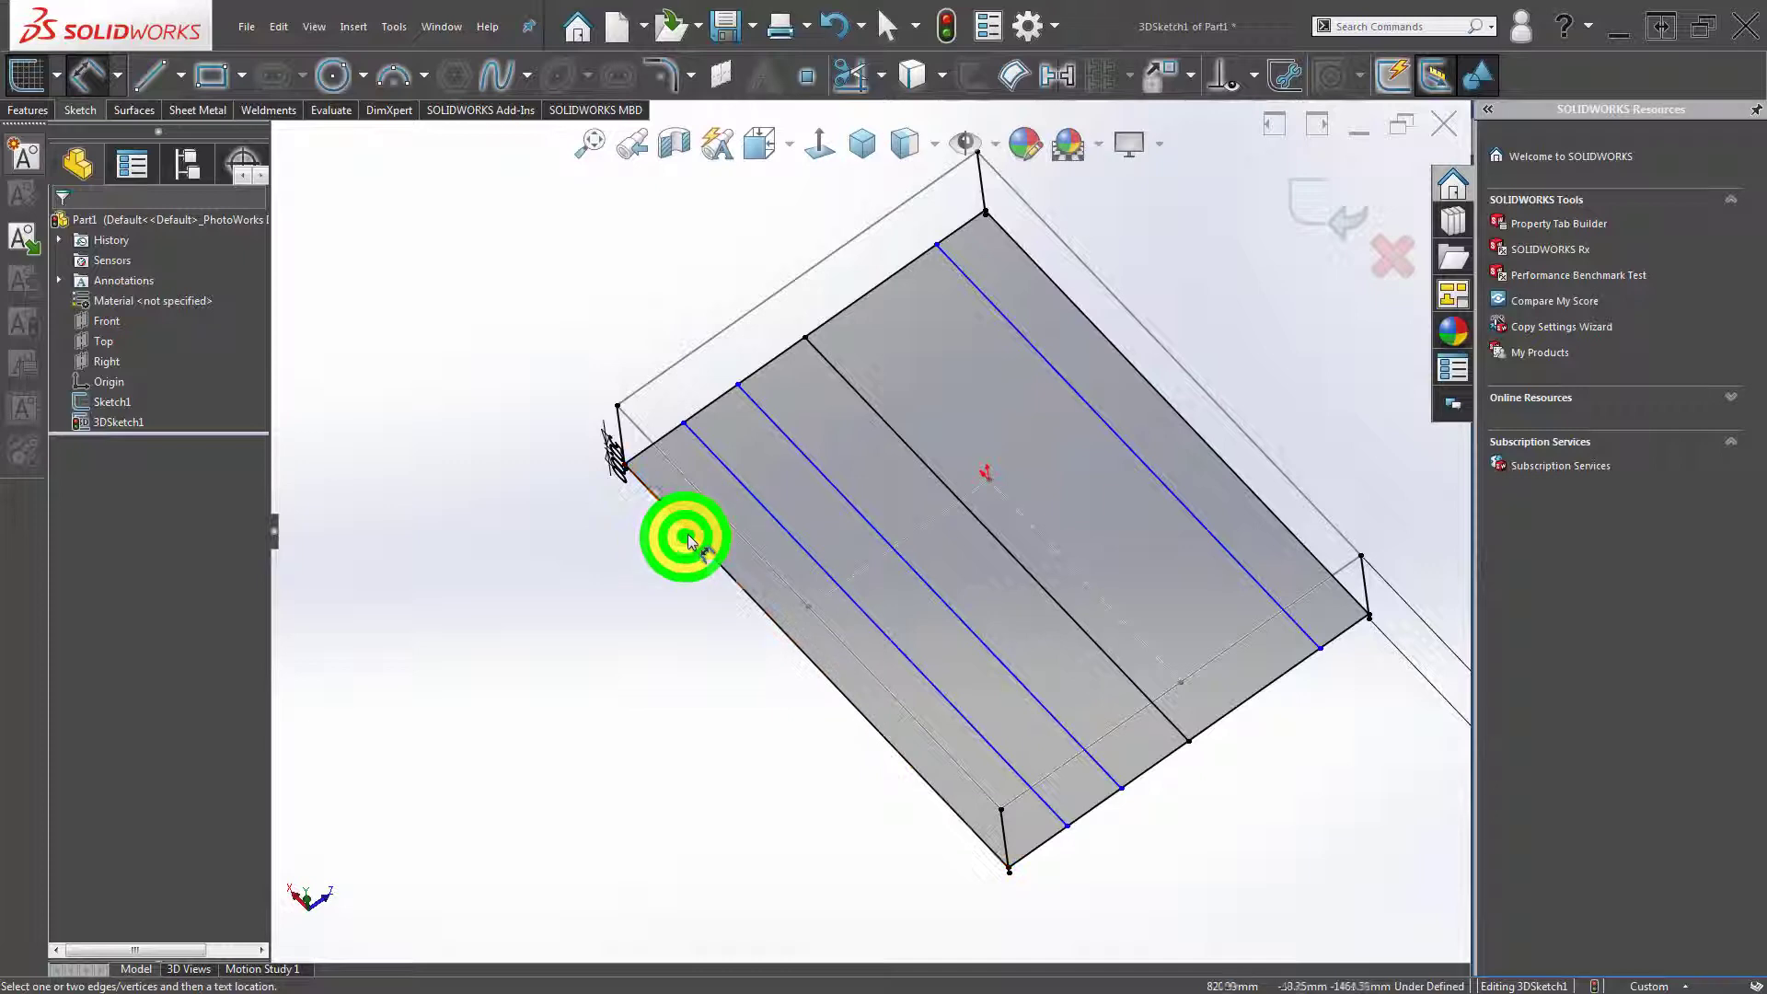
{"action": "left_click", "coordinate": [745, 482]}
{"action": "left_click", "coordinate": [655, 628]}
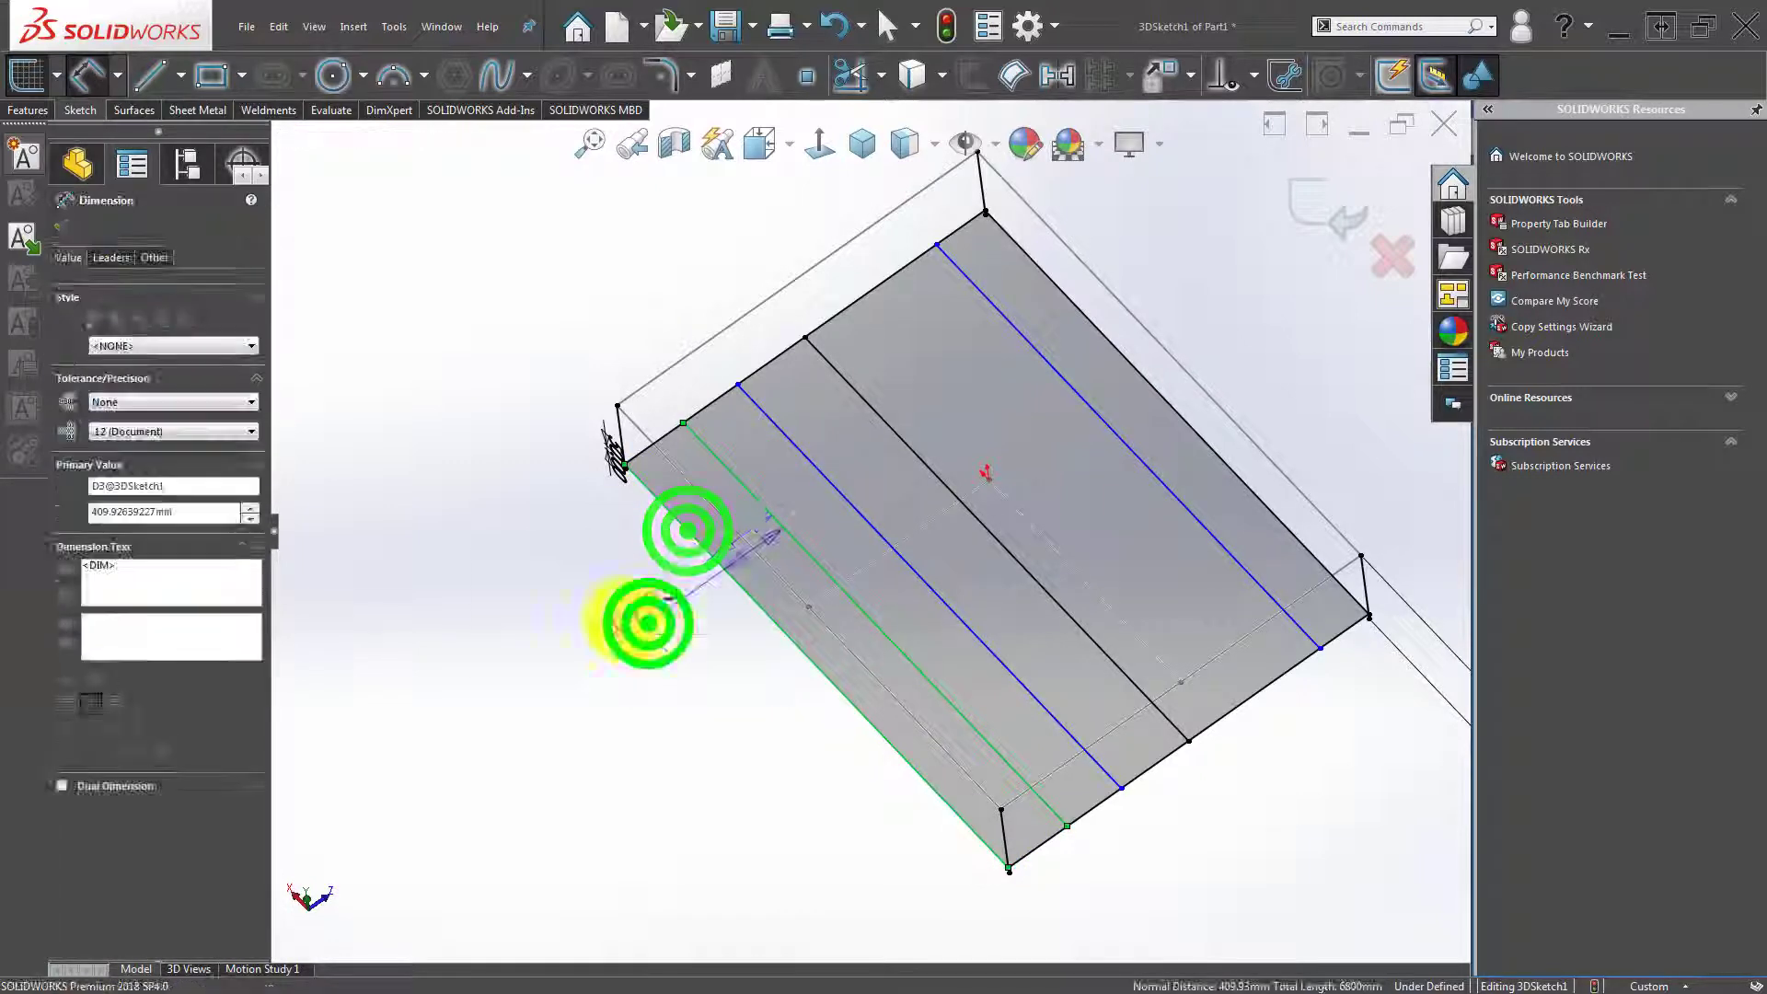
{"action": "type", "text": "550"}
{"action": "key", "text": "Return"}
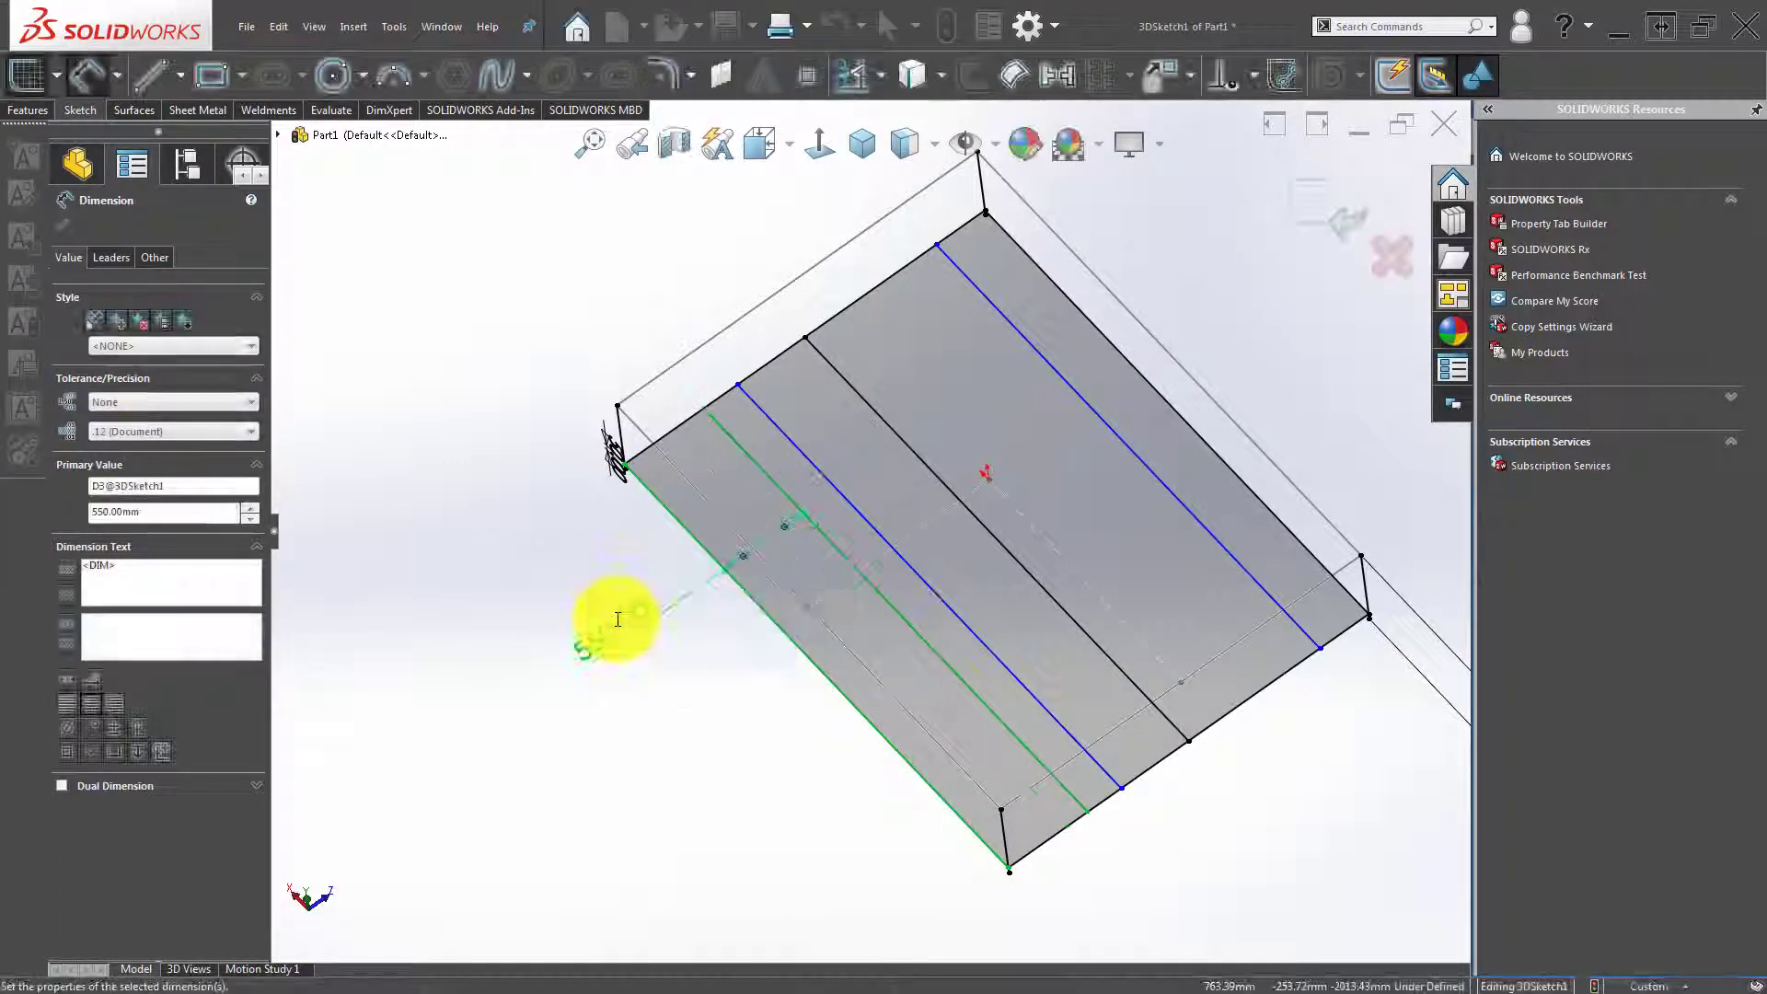
{"action": "left_click", "coordinate": [660, 835]}
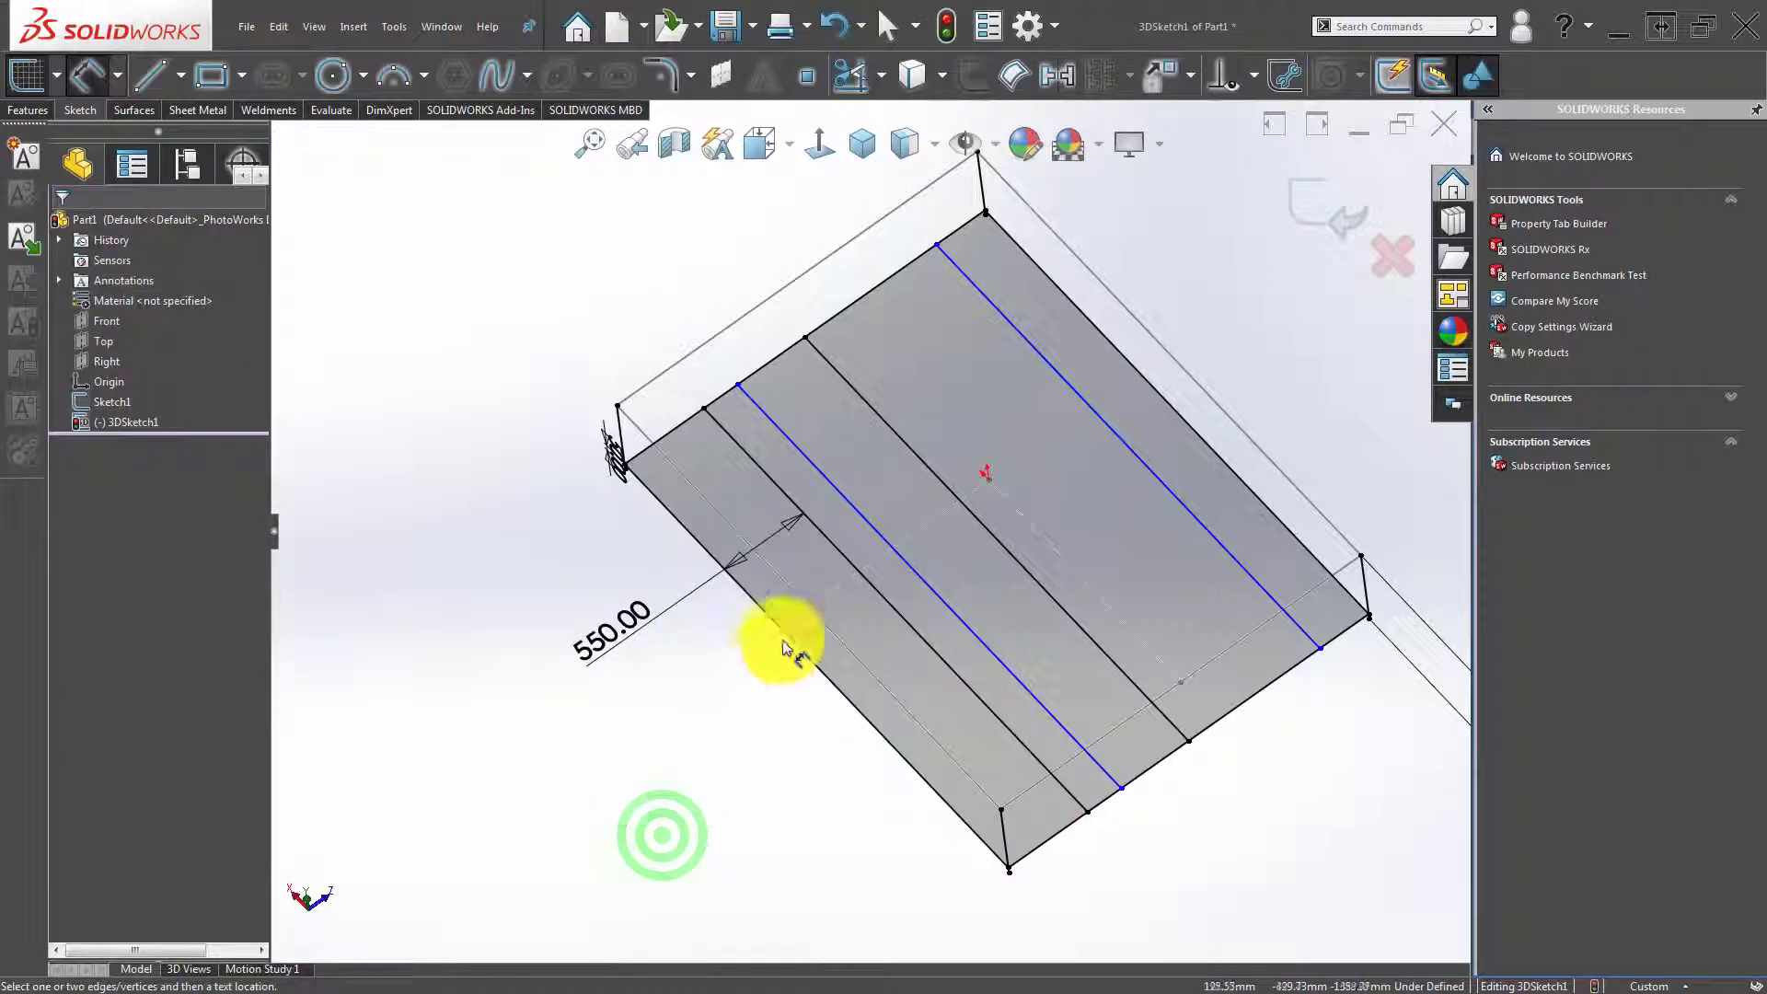
{"action": "scroll", "coordinate": [867, 495], "scroll_direction": "down", "scroll_amount": 5}
{"action": "left_click", "coordinate": [936, 295]}
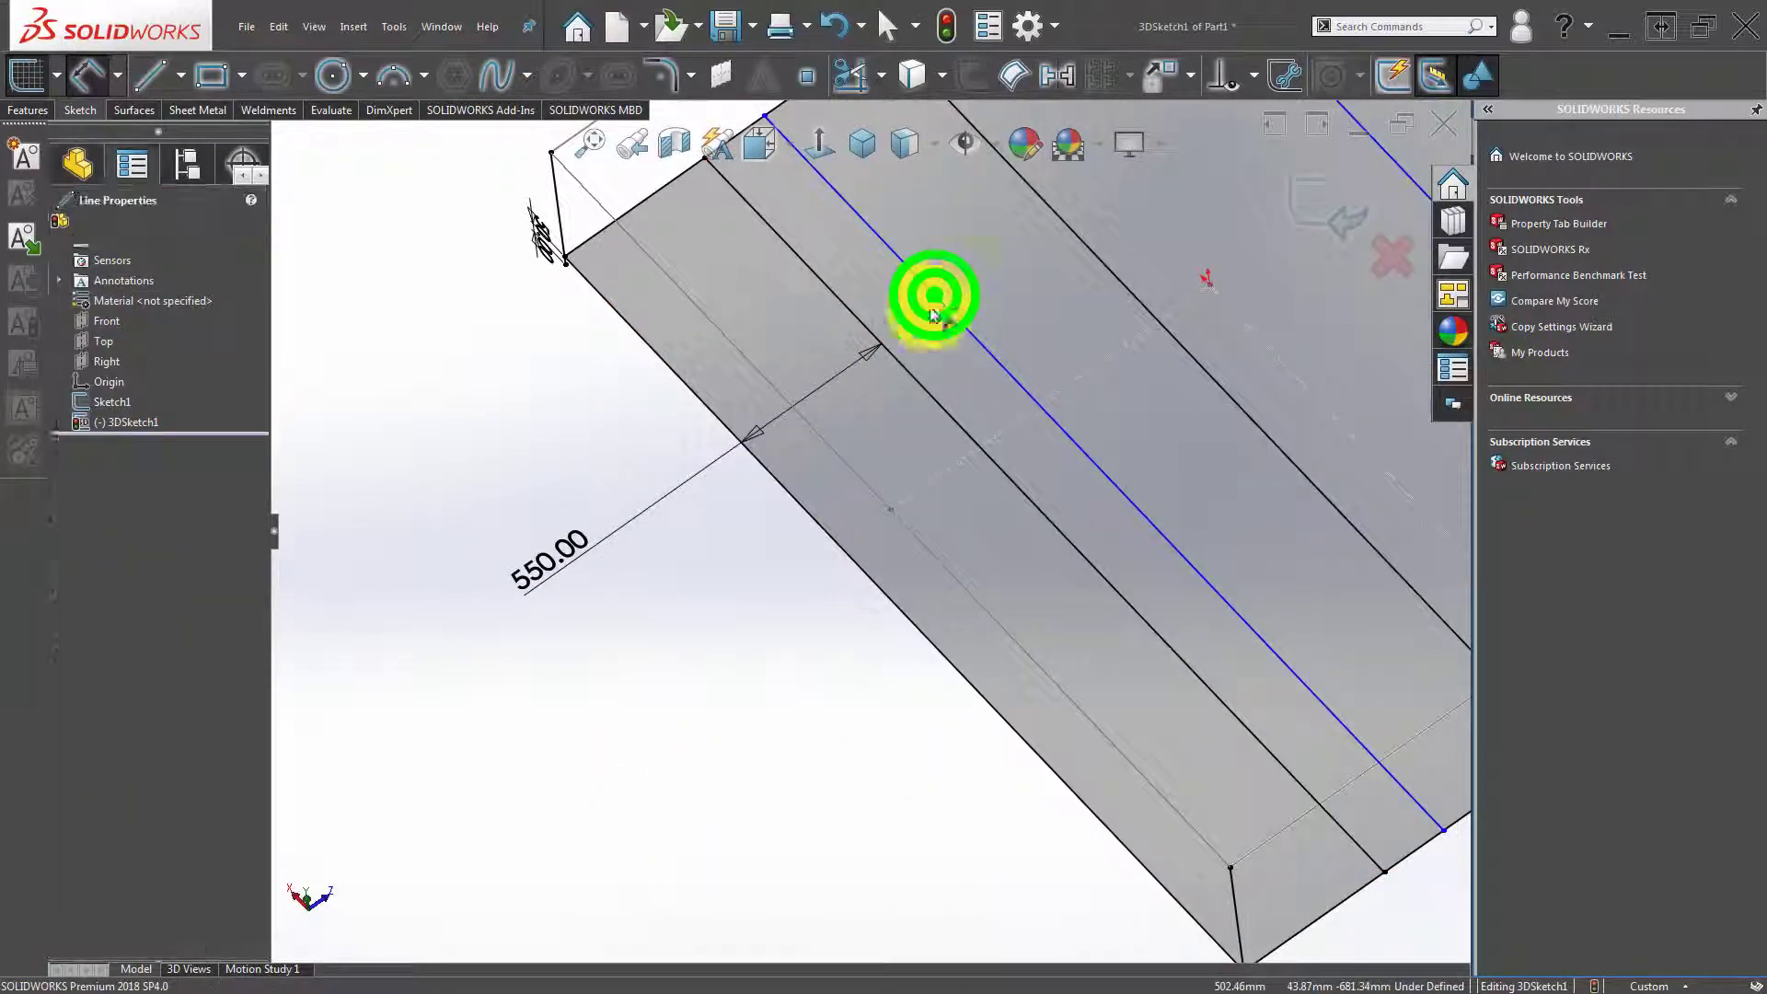
{"action": "left_click", "coordinate": [903, 366]}
{"action": "left_click", "coordinate": [938, 340]}
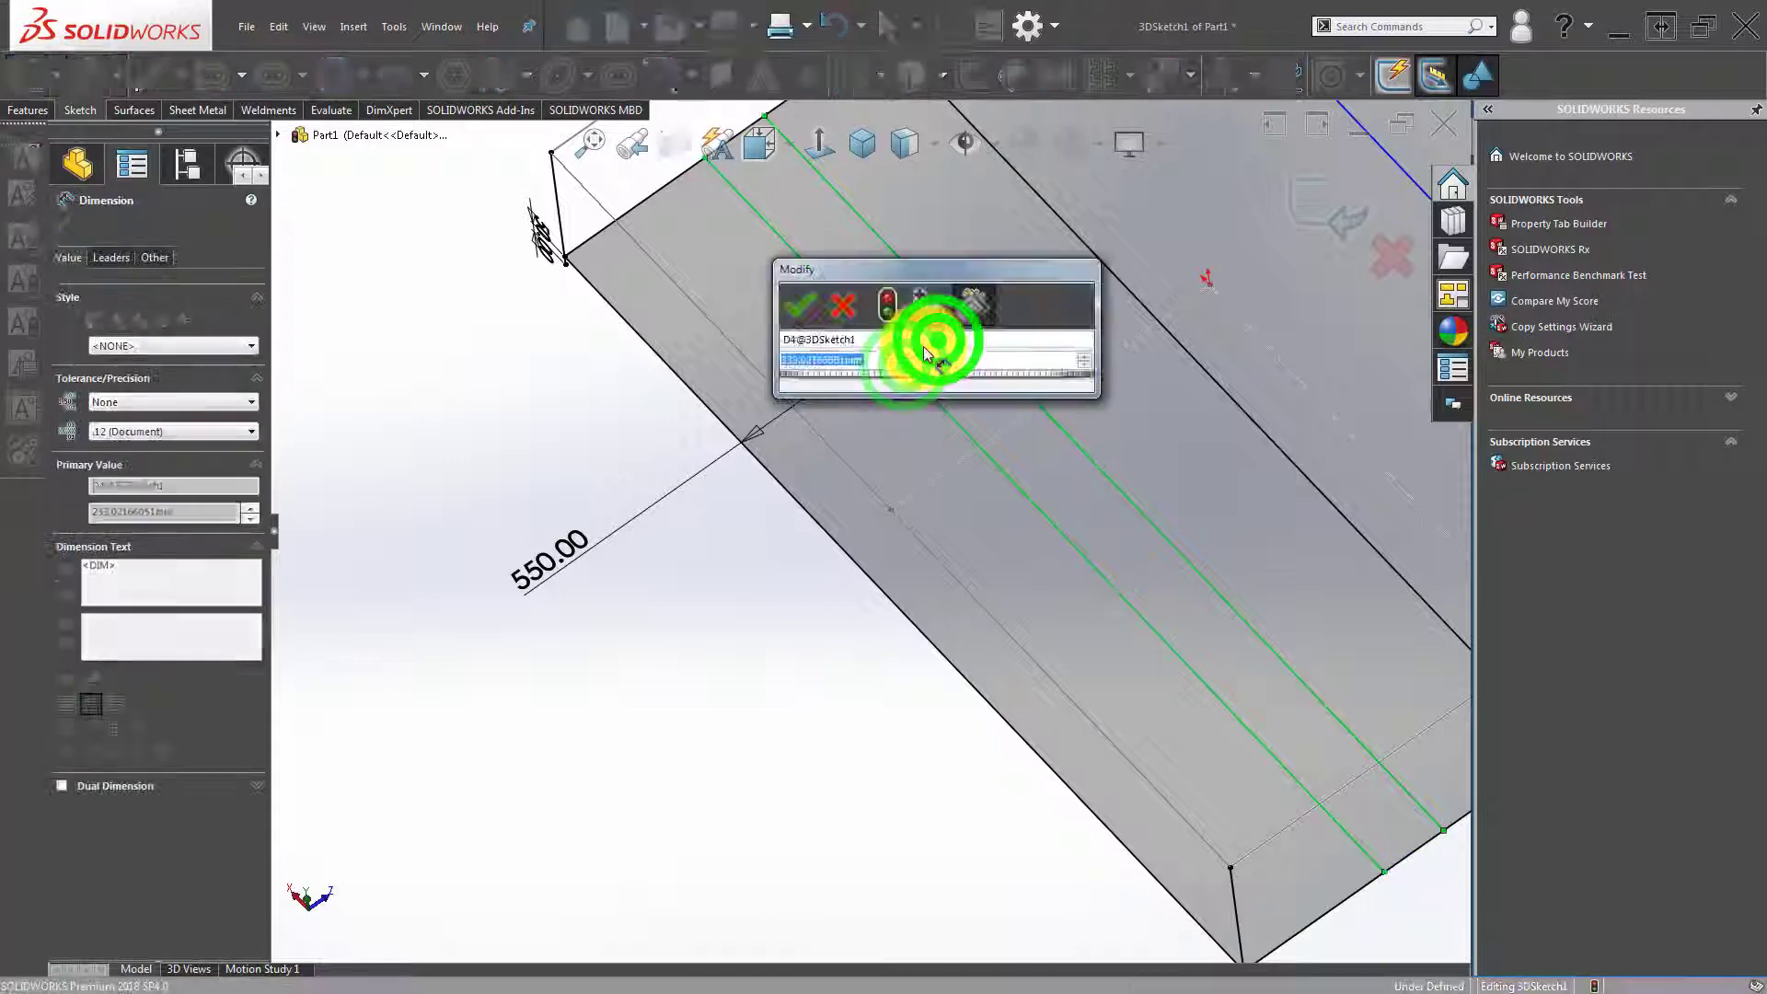
{"action": "type", "text": "200"}
{"action": "key", "text": "Return"}
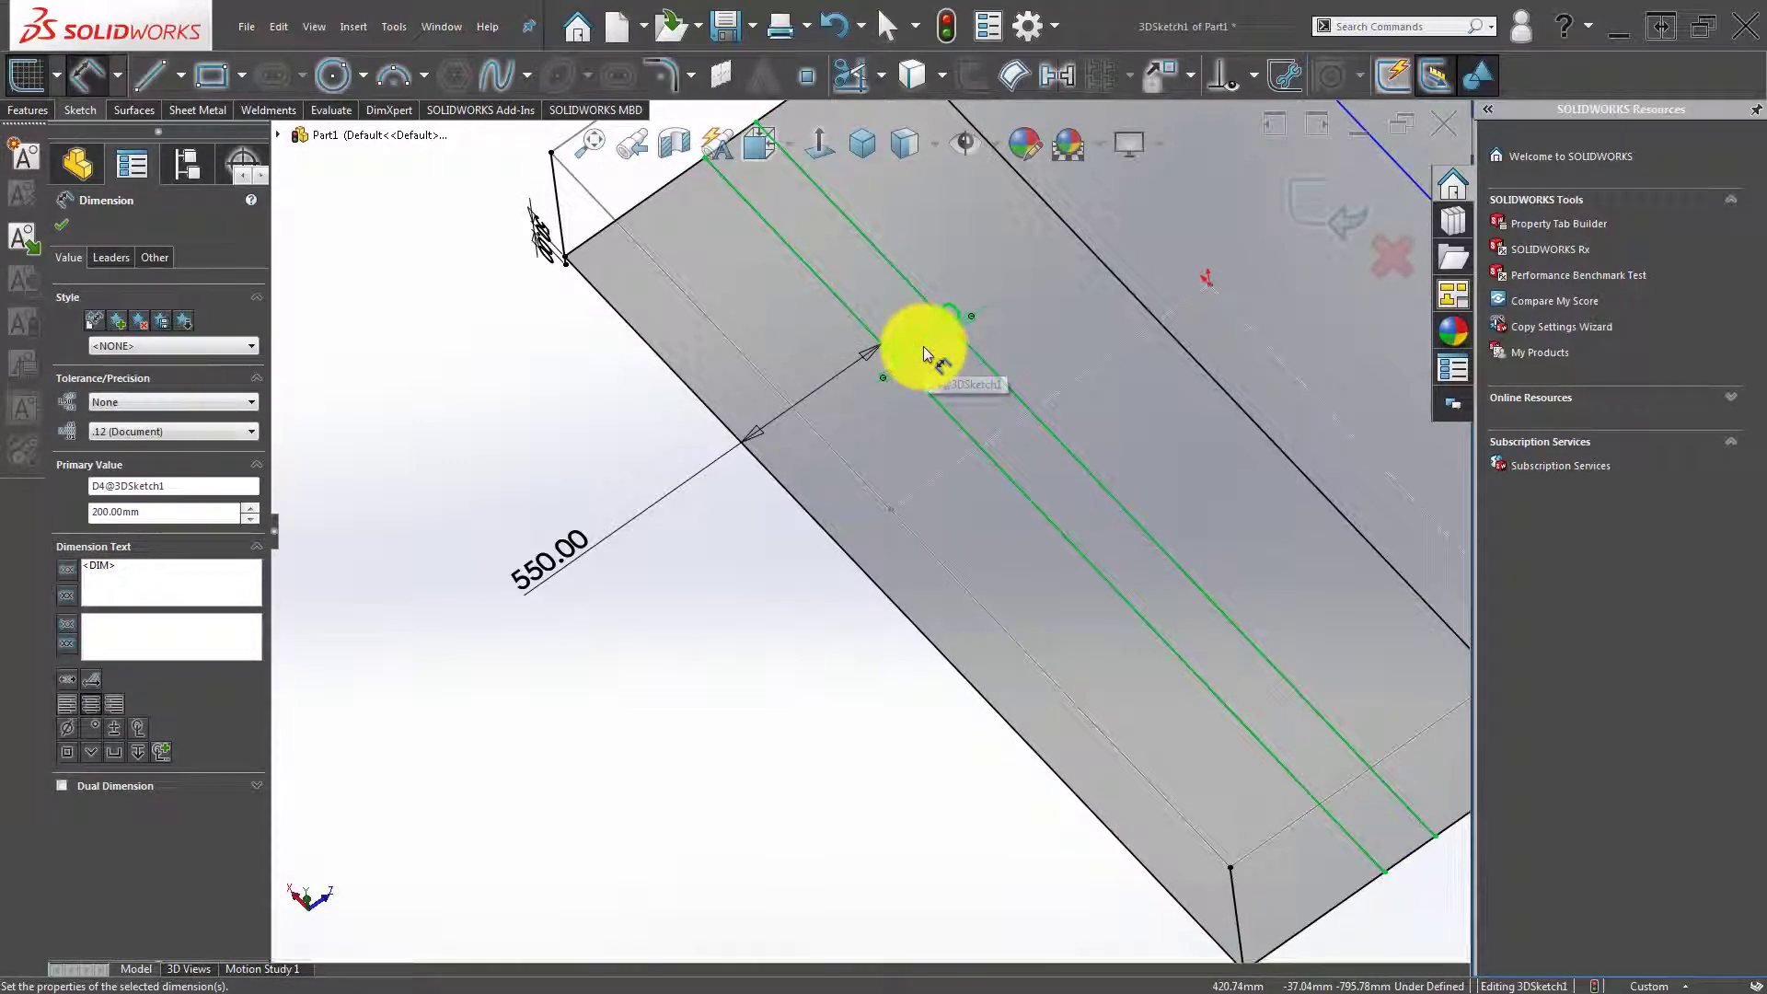
{"action": "left_click", "coordinate": [742, 714]}
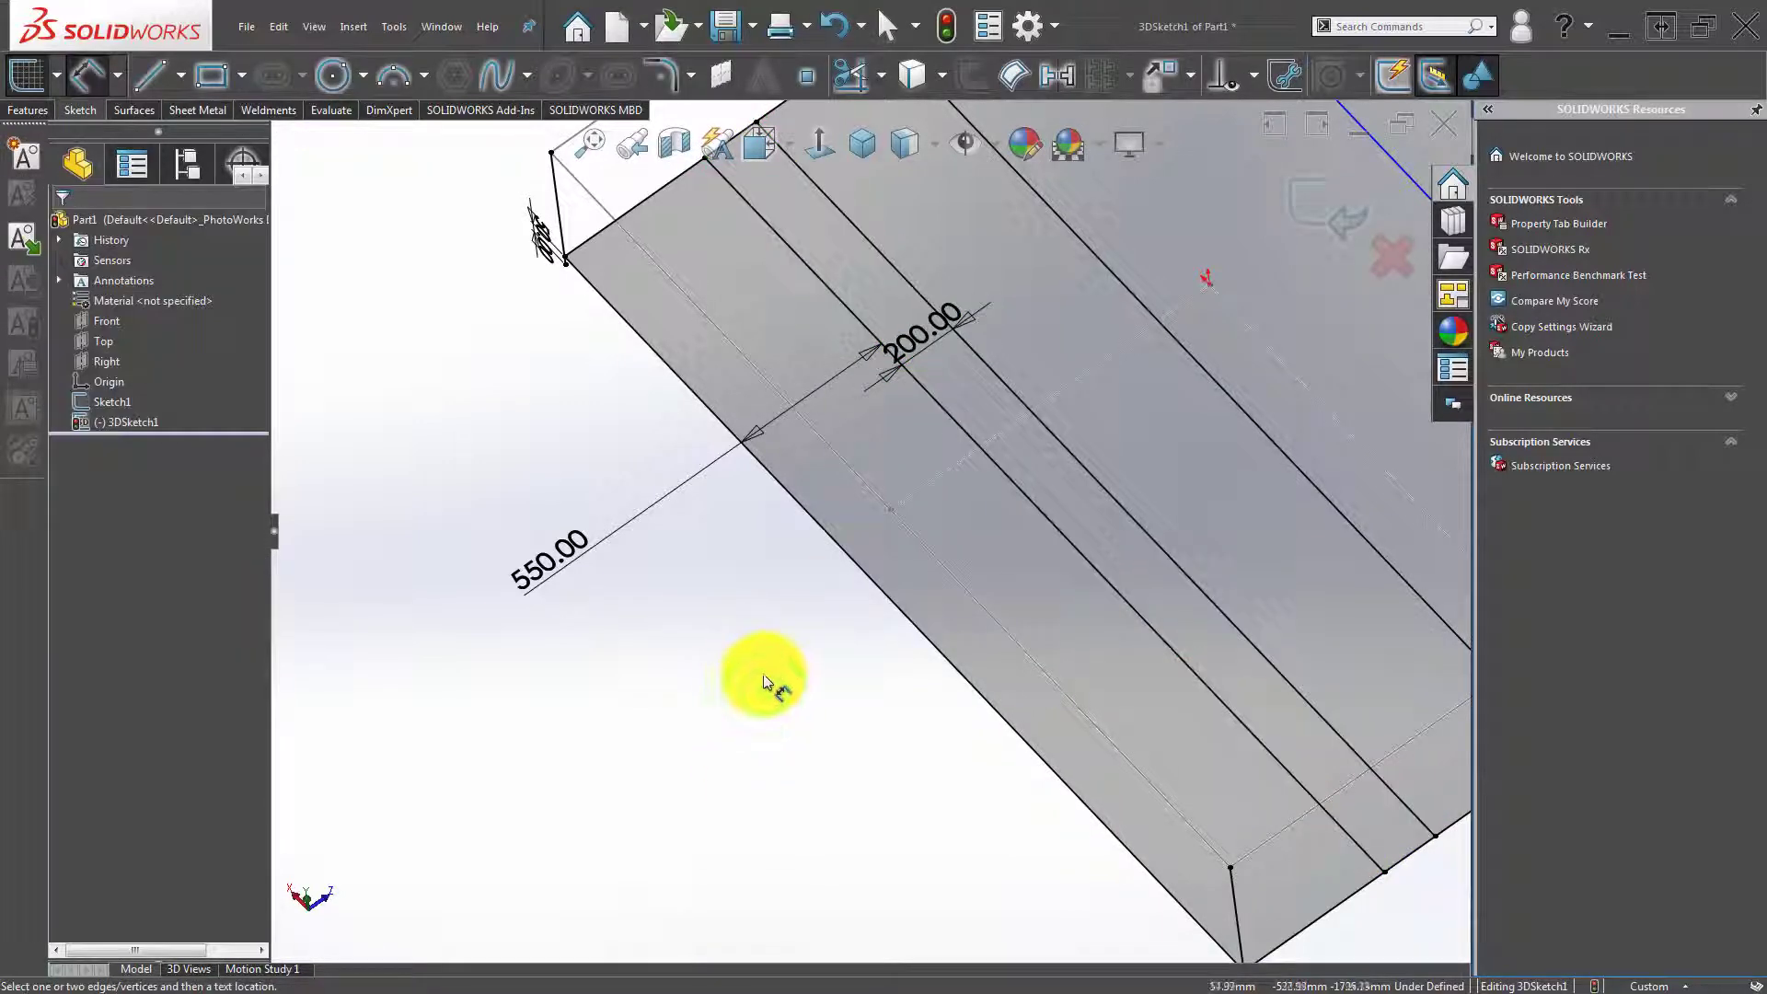
Dimension the line nearest the top edge at 210 so the sketch is fully defined.
{"action": "scroll", "coordinate": [887, 606], "scroll_direction": "up", "scroll_amount": 3}
{"action": "scroll", "coordinate": [887, 605], "scroll_direction": "up", "scroll_amount": 2}
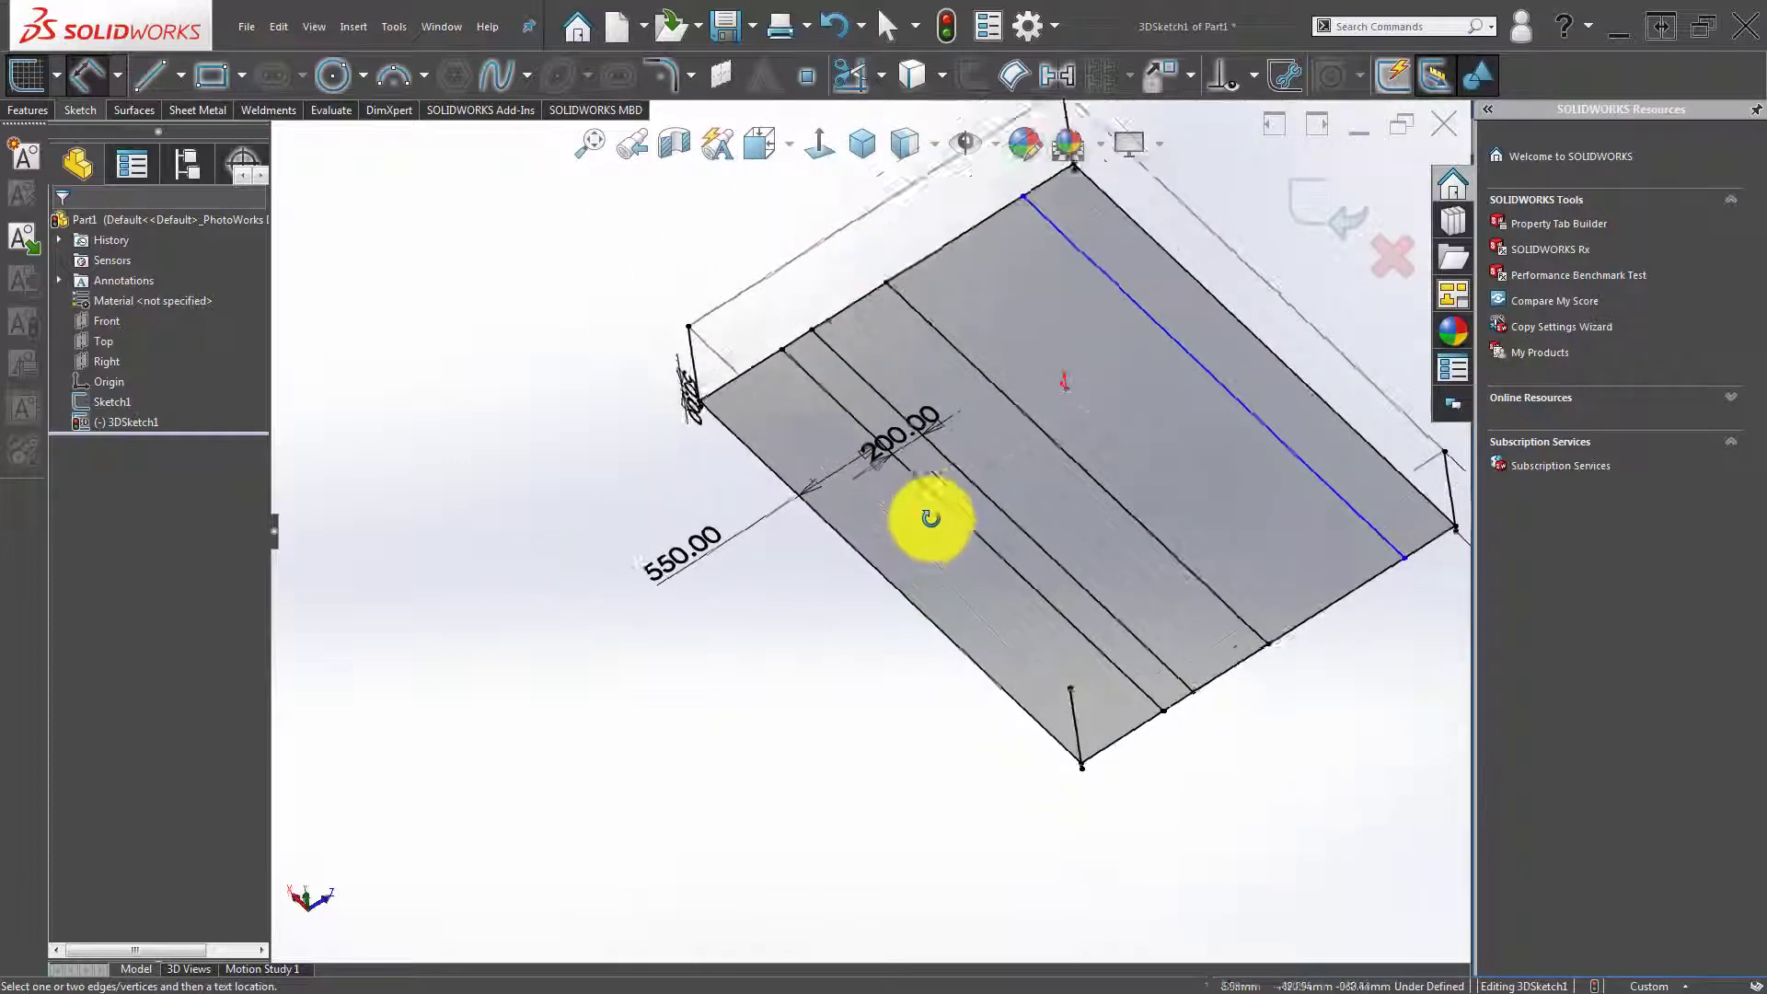
{"action": "middle_click_drag", "start_coordinate": [926, 513], "coordinate": [1133, 426]}
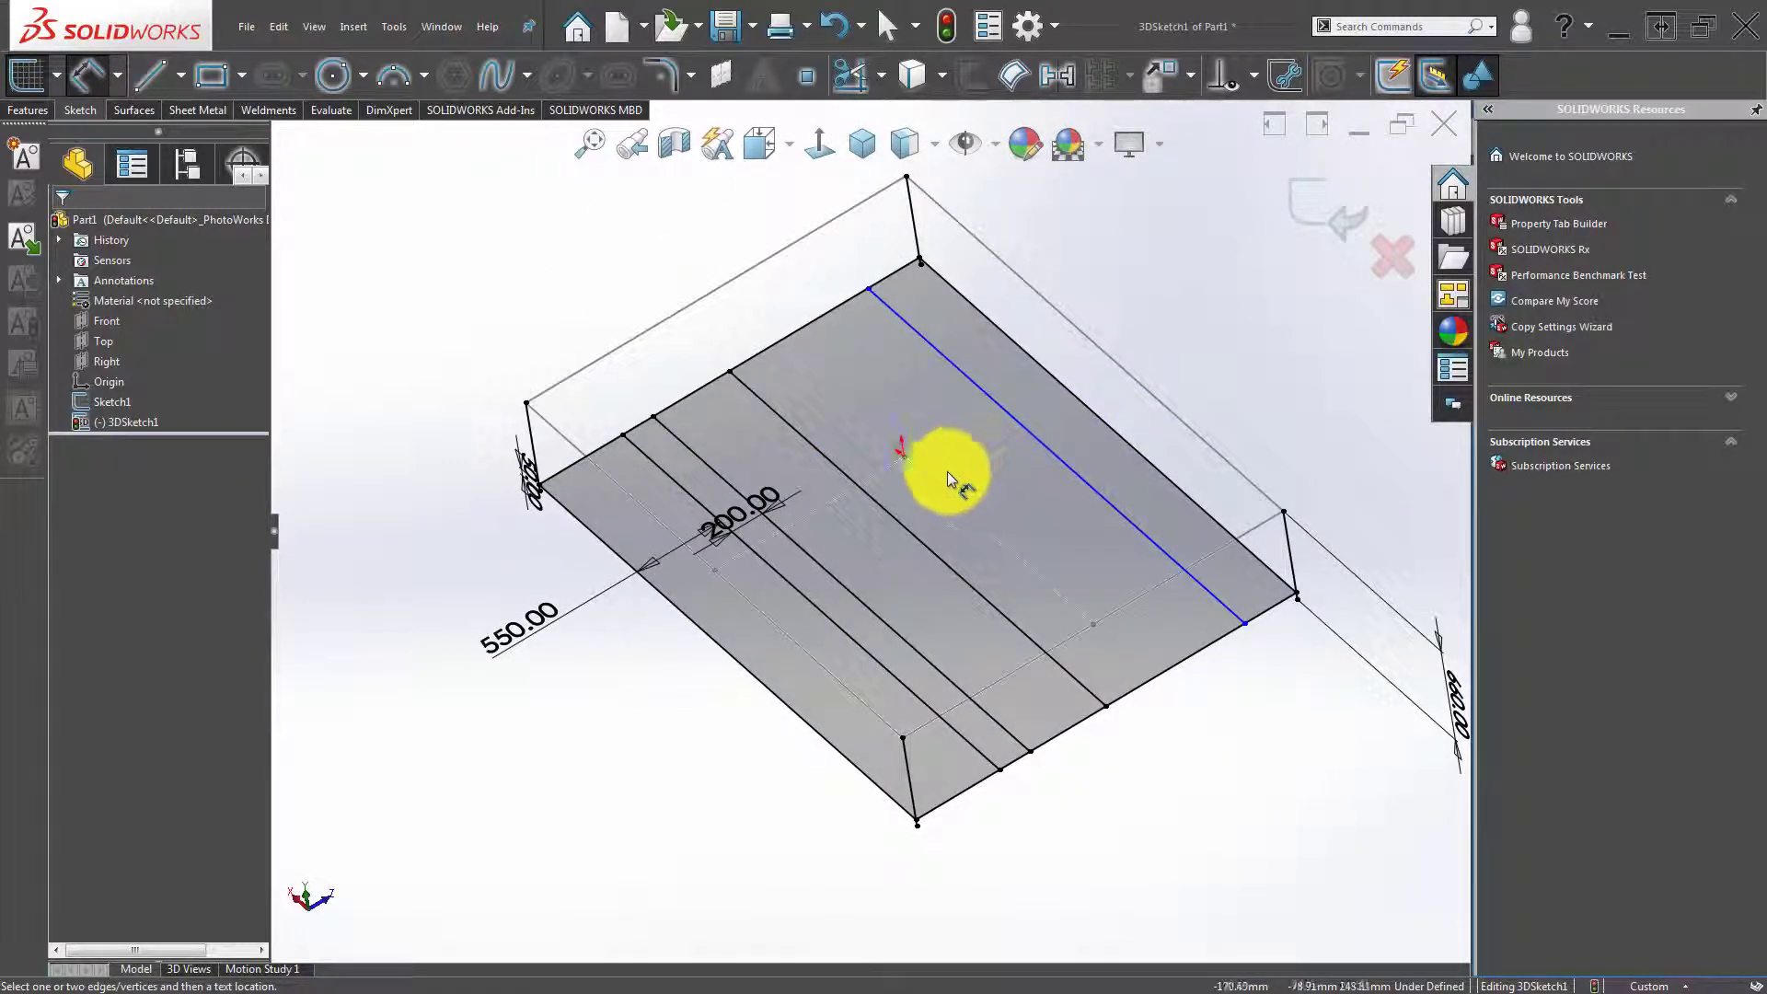
{"action": "middle_click_drag", "start_coordinate": [934, 485], "coordinate": [941, 496]}
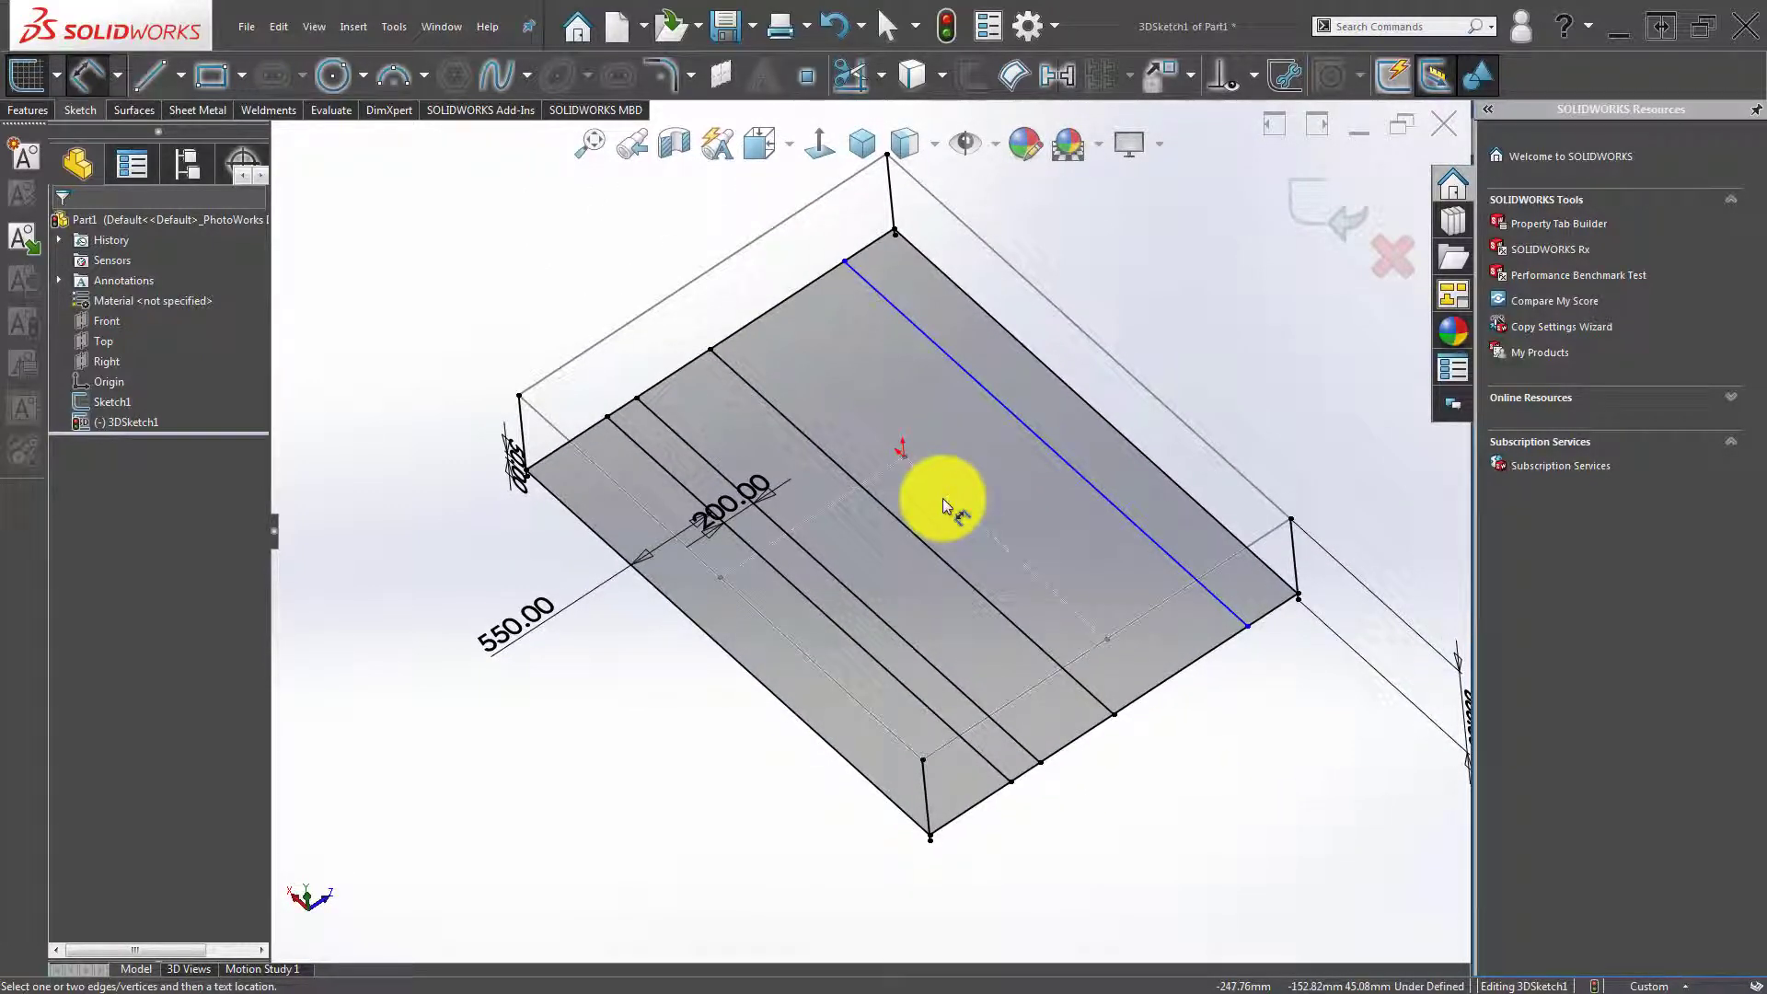
{"action": "scroll", "coordinate": [969, 287], "scroll_direction": "down", "scroll_amount": 3}
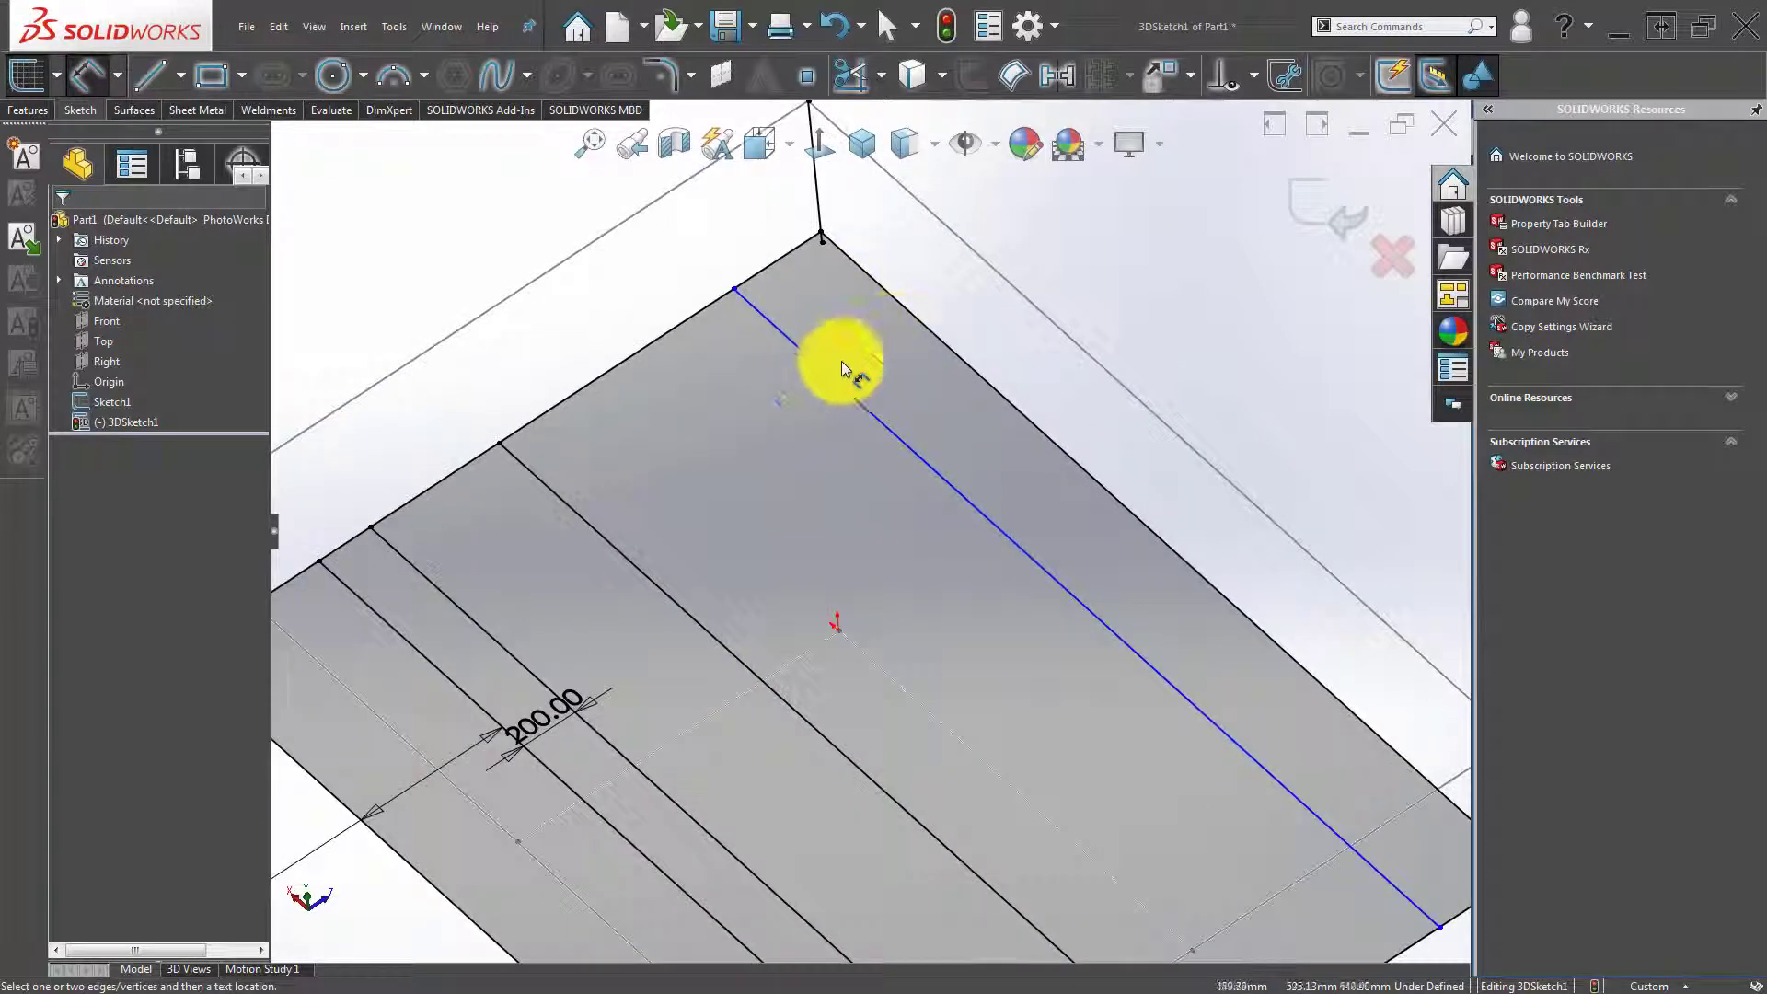
{"action": "left_click", "coordinate": [831, 374]}
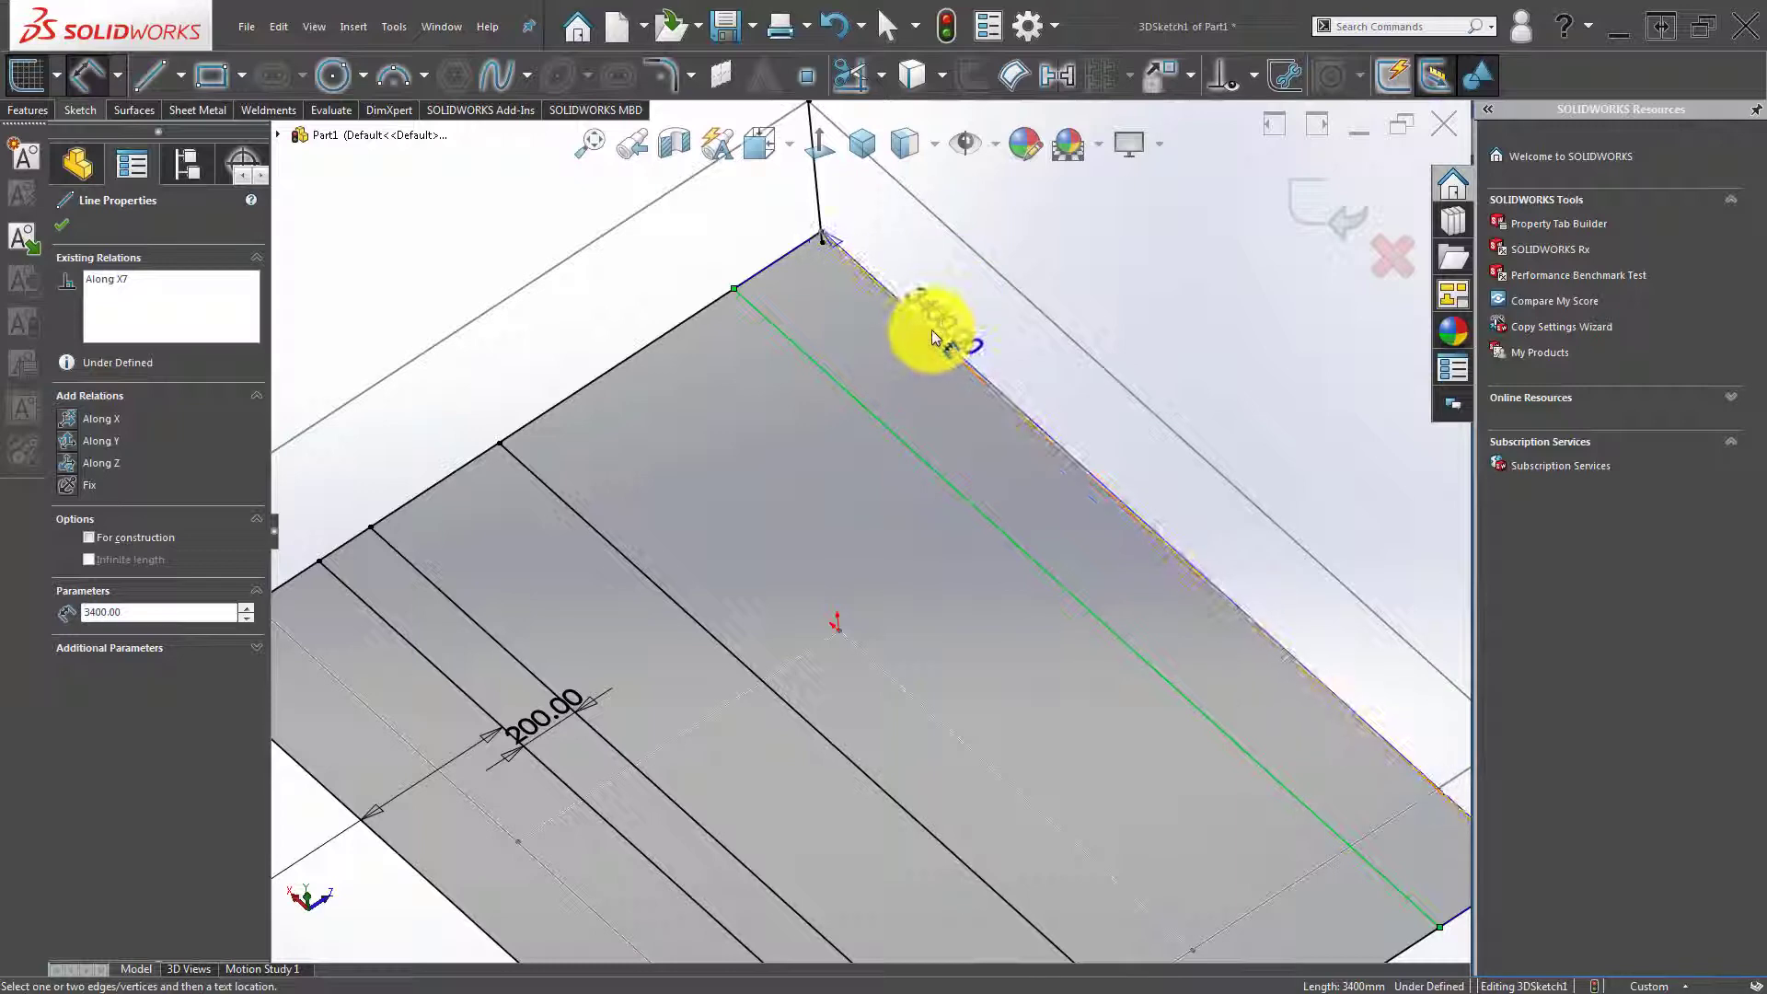
{"action": "left_click", "coordinate": [915, 329]}
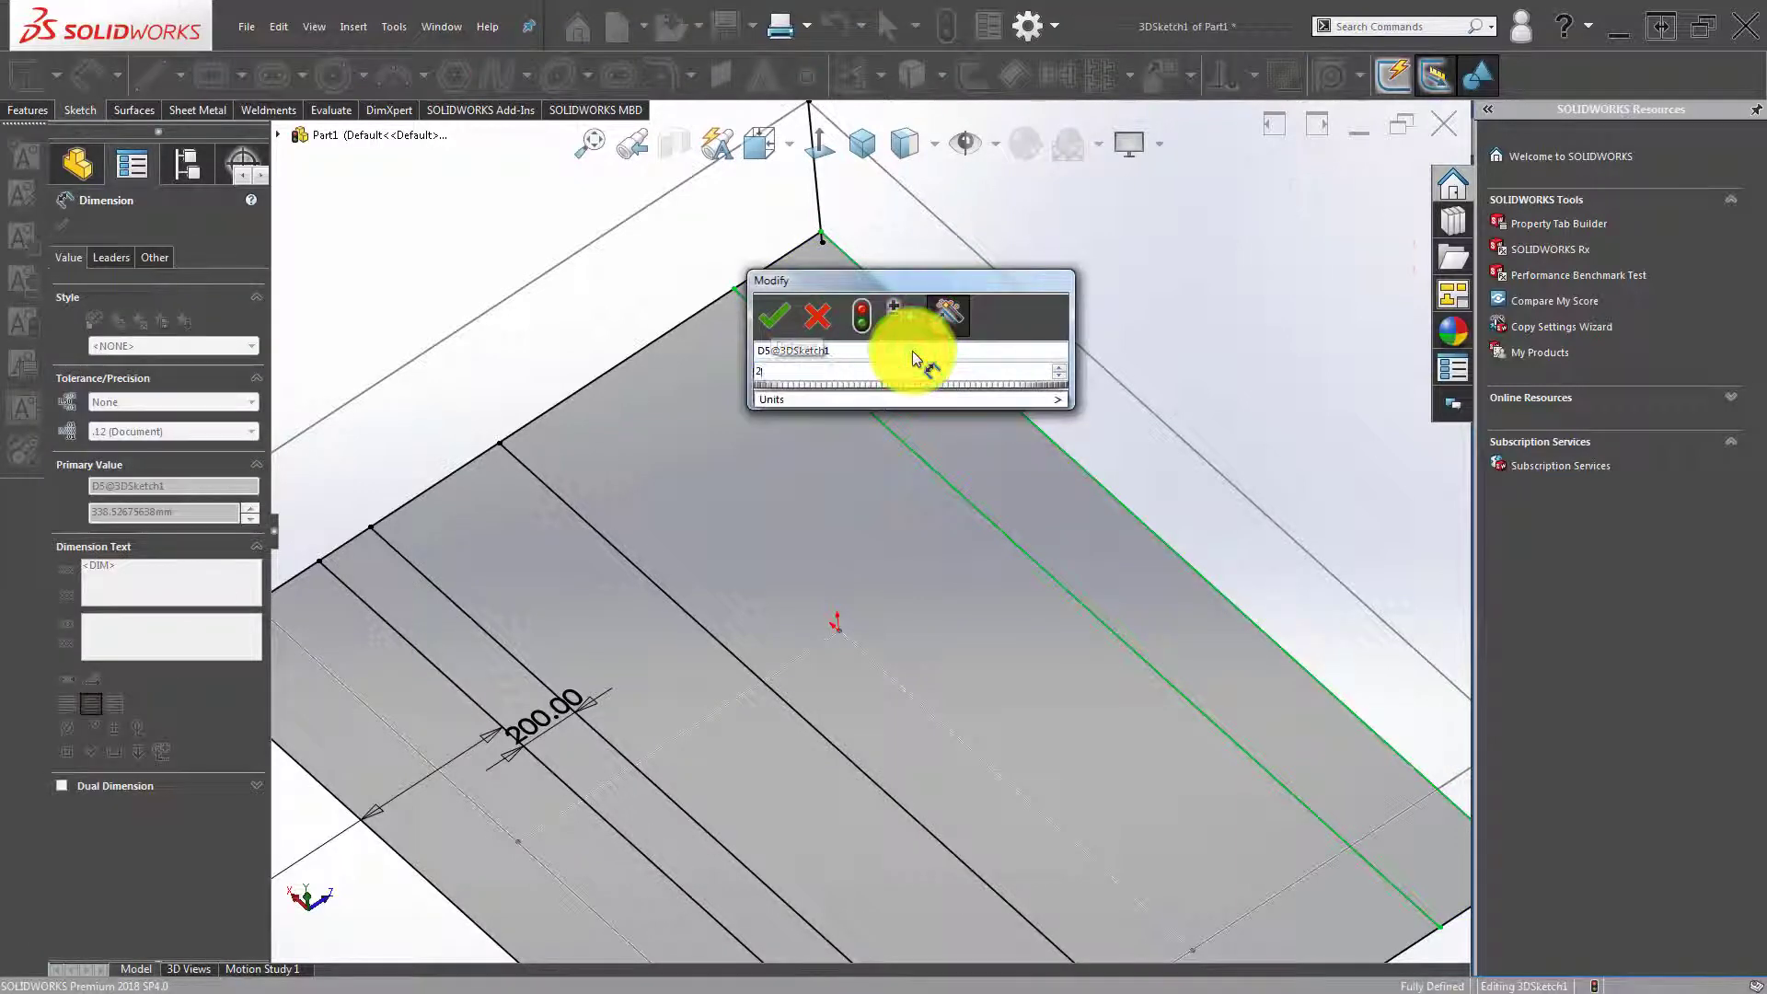
{"action": "type", "text": "210"}
{"action": "key", "text": "Return"}
{"action": "key", "text": "Escape"}
{"action": "scroll", "coordinate": [841, 407], "scroll_direction": "up", "scroll_amount": 3}
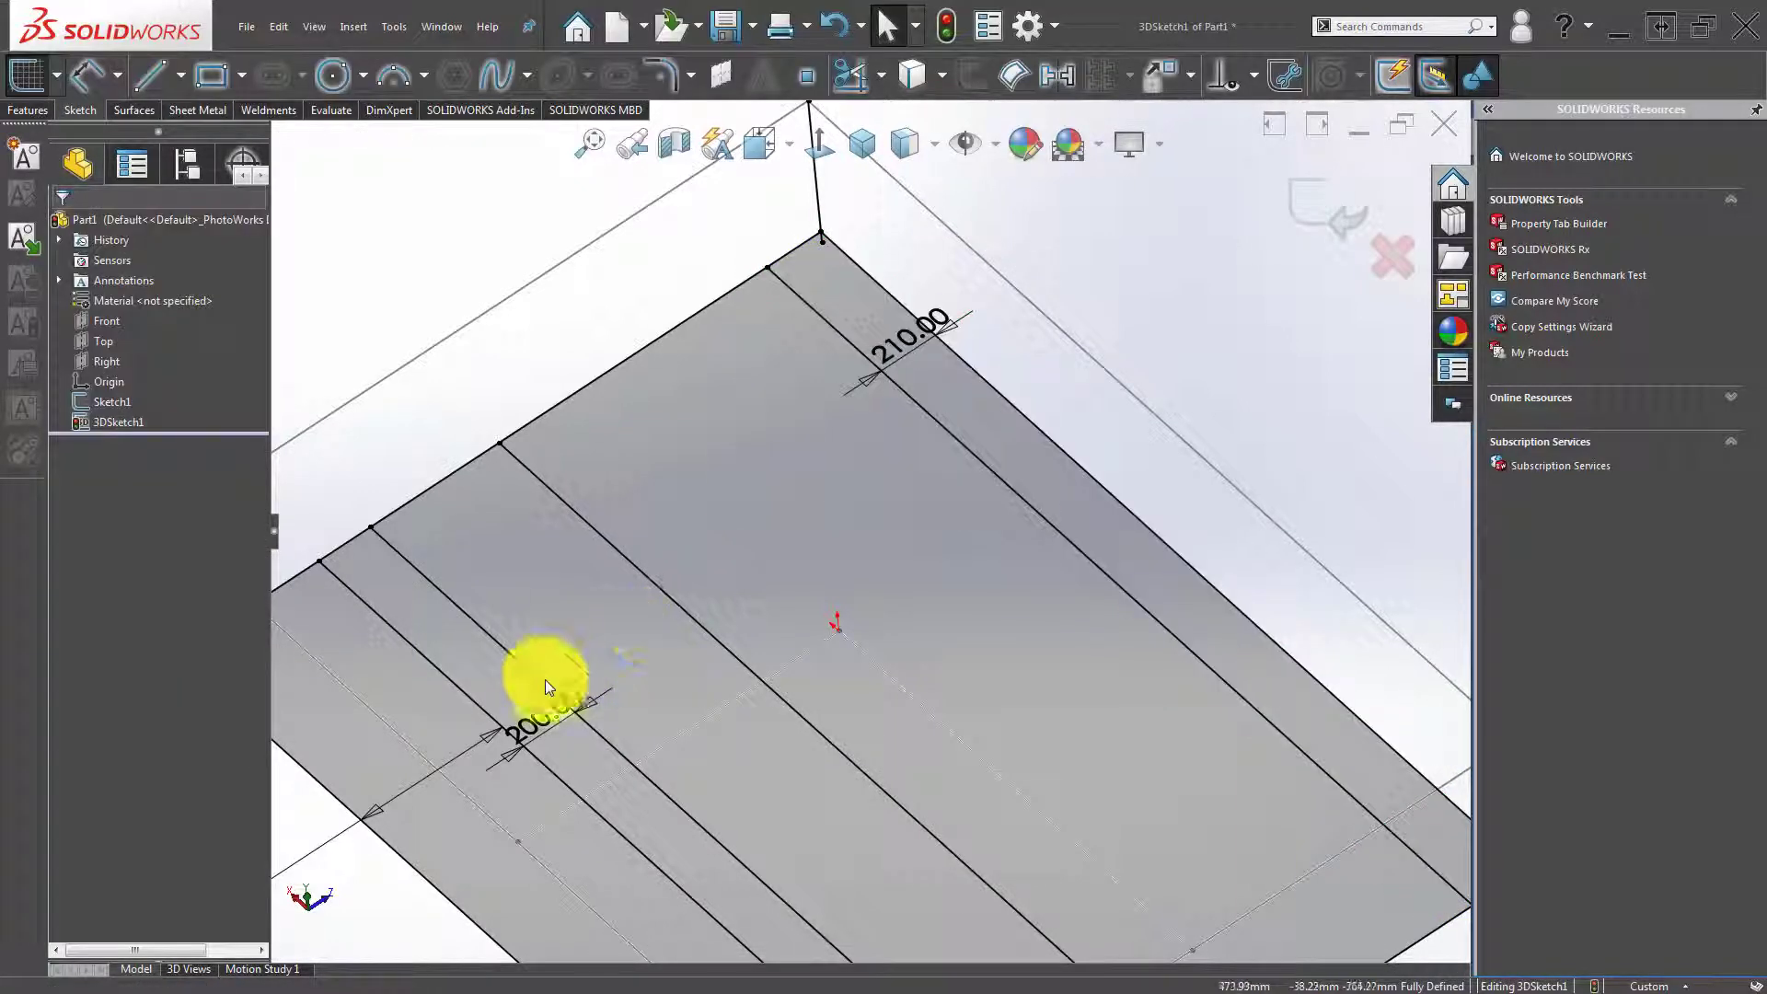
{"action": "scroll", "coordinate": [545, 679], "scroll_direction": "up", "scroll_amount": 3}
{"action": "mouse_move", "coordinate": [718, 670]}
{"action": "middle_mouse_down"}
{"action": "mouse_move", "coordinate": [684, 669]}
{"action": "mouse_move", "coordinate": [704, 585]}
{"action": "middle_mouse_up"}
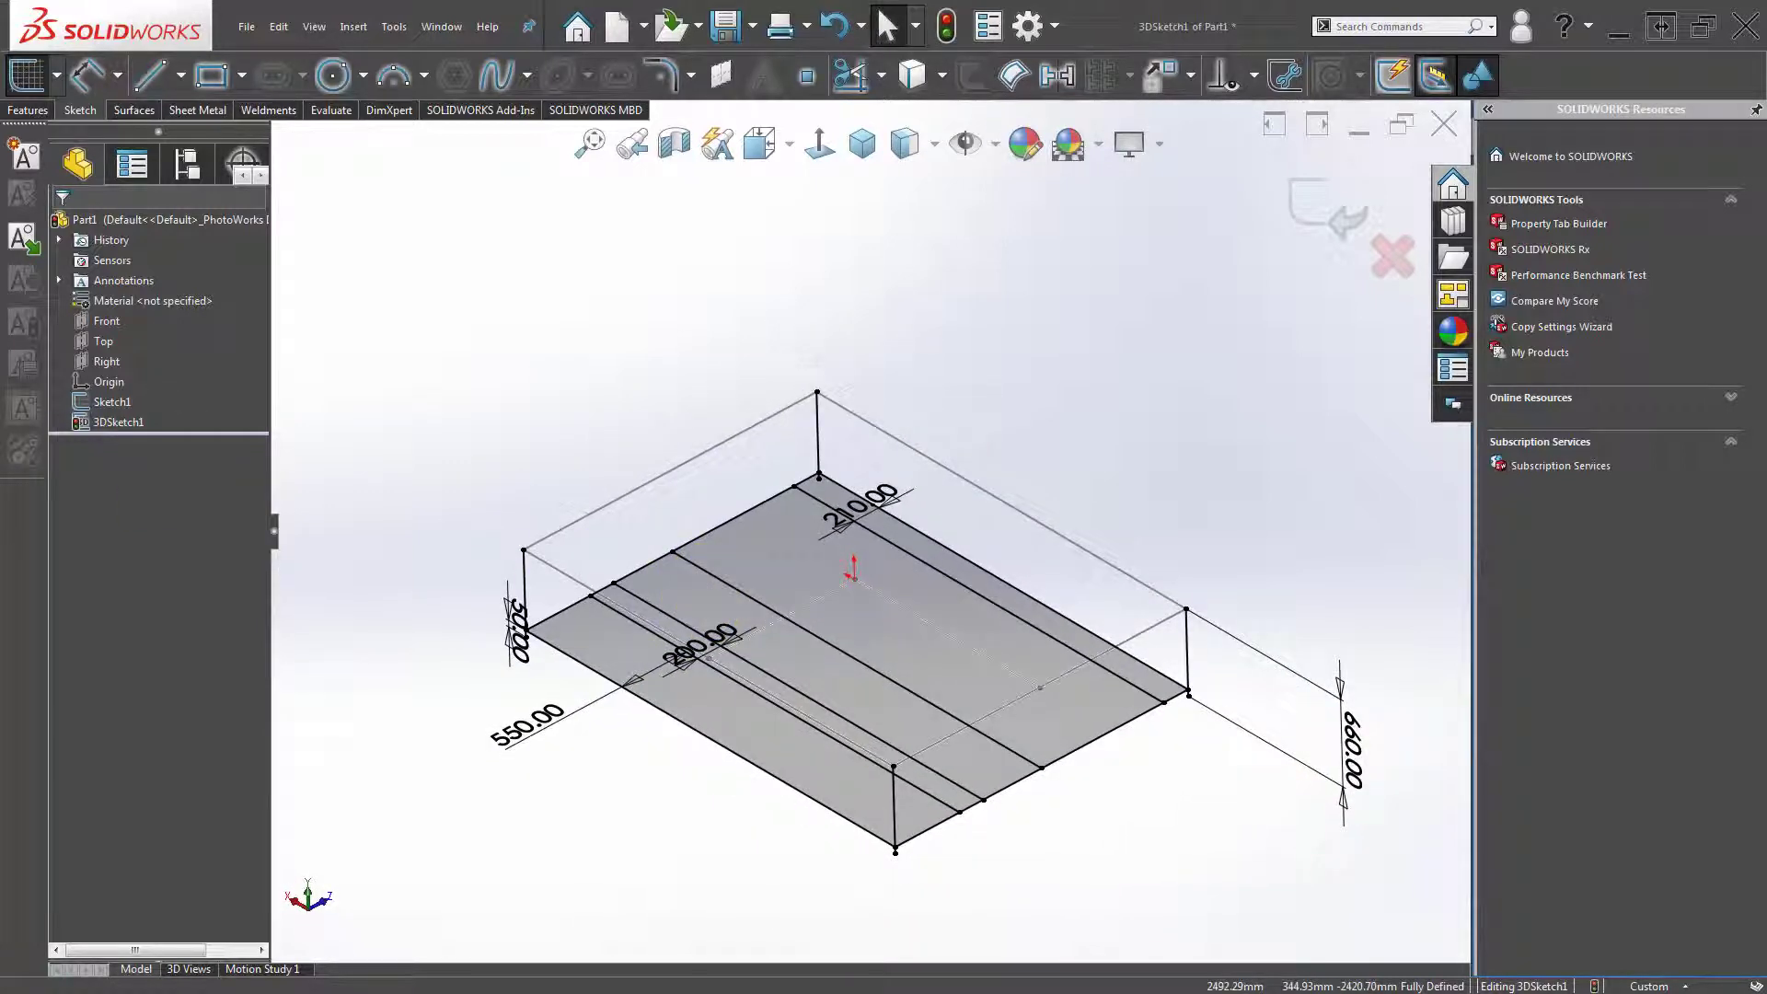
Draw a transverse line across the lower rectangle, perpendicular to the long lines.
{"action": "left_click", "coordinate": [150, 74]}
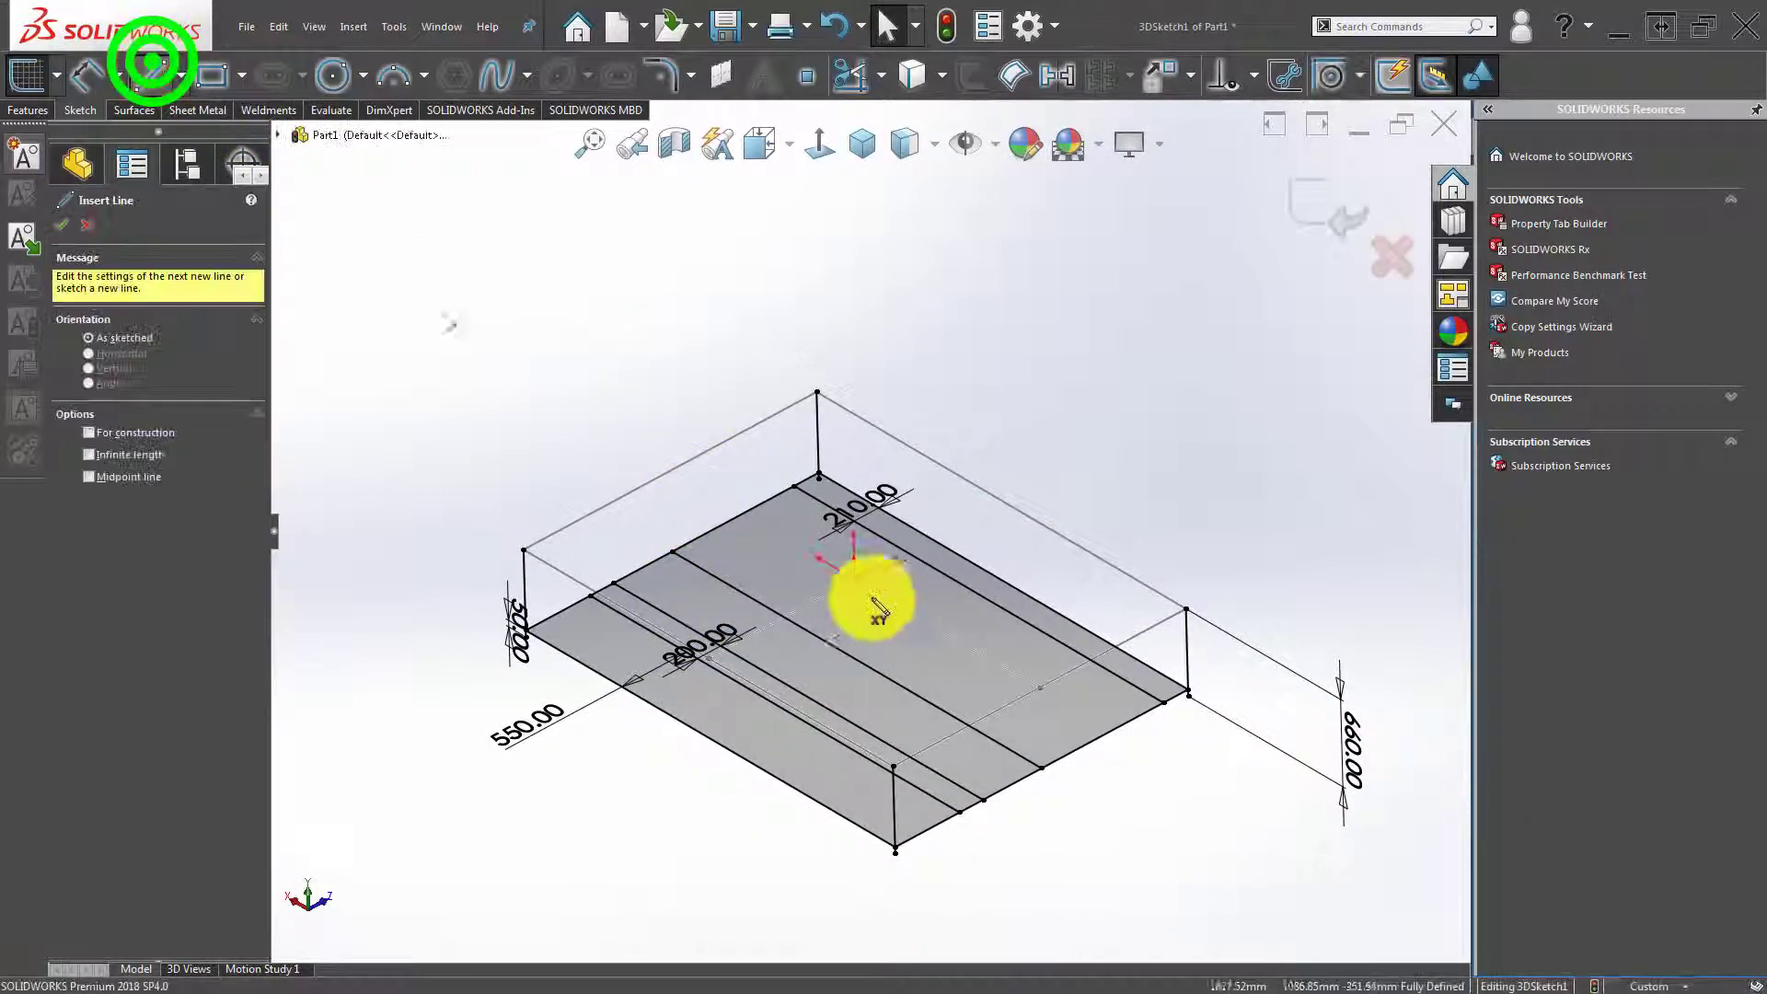
{"action": "scroll", "coordinate": [906, 621], "scroll_direction": "down", "scroll_amount": 2}
{"action": "scroll", "coordinate": [911, 616], "scroll_direction": "down", "scroll_amount": 2}
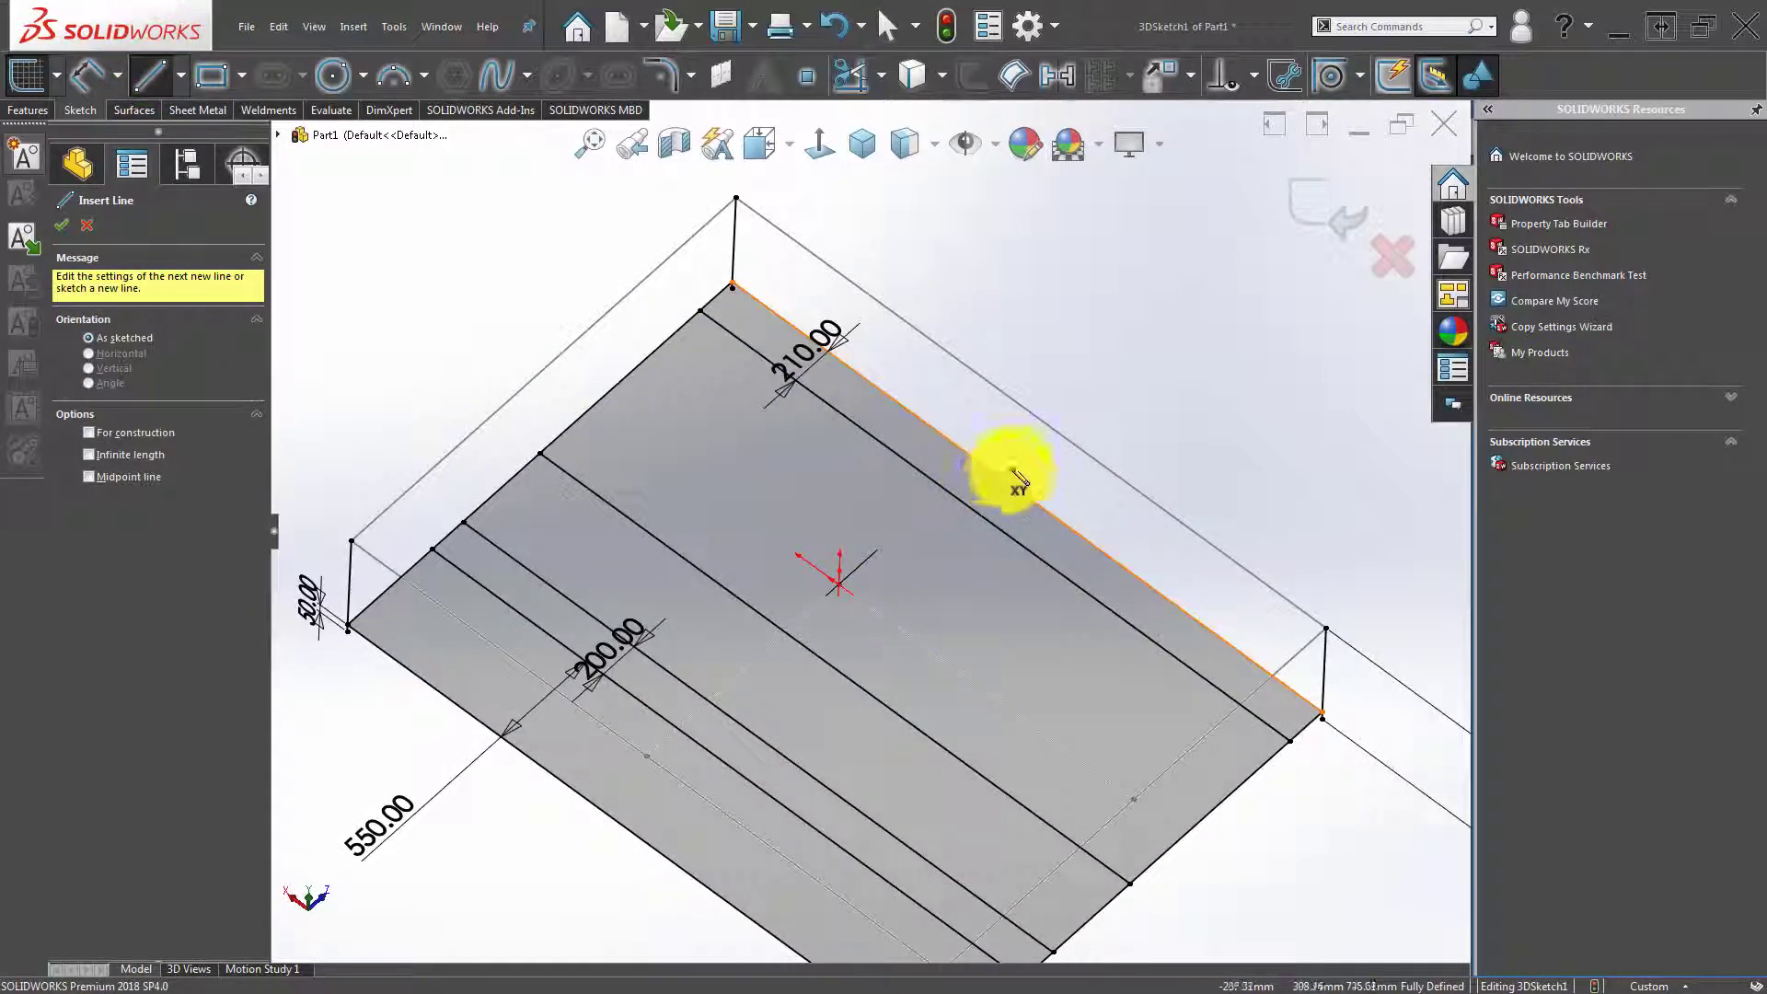
{"action": "left_click", "coordinate": [1029, 498]}
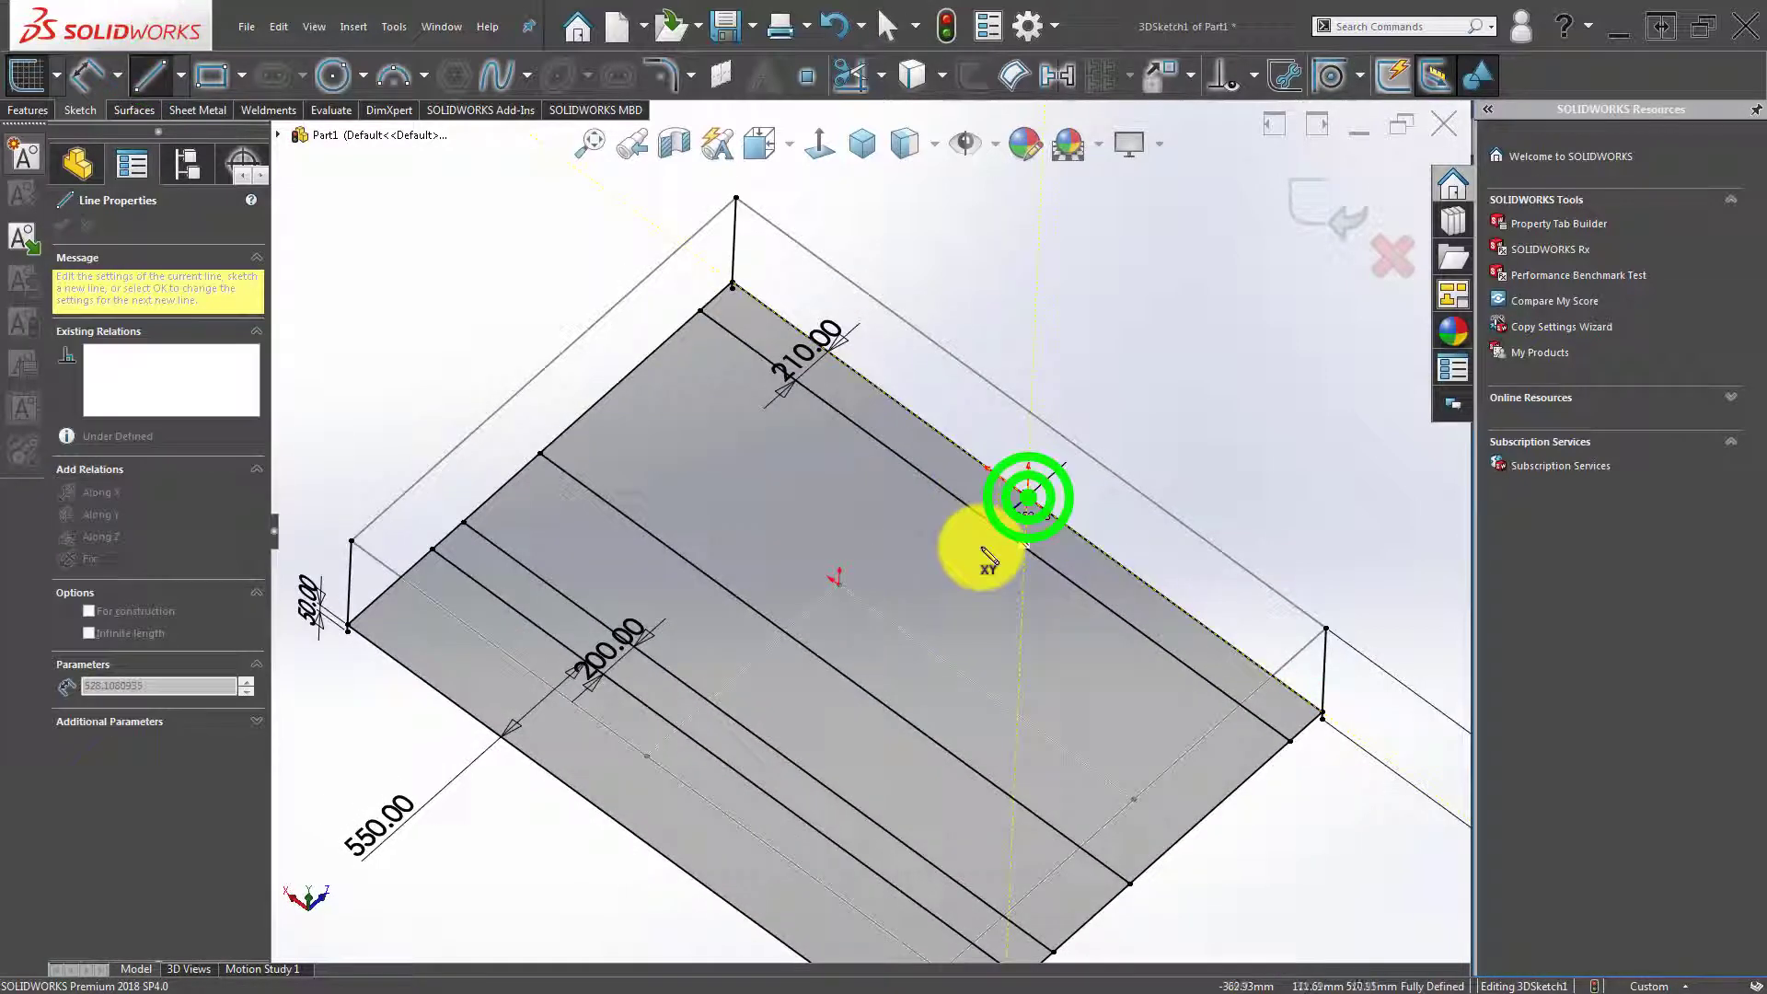
{"action": "left_click", "coordinate": [995, 528]}
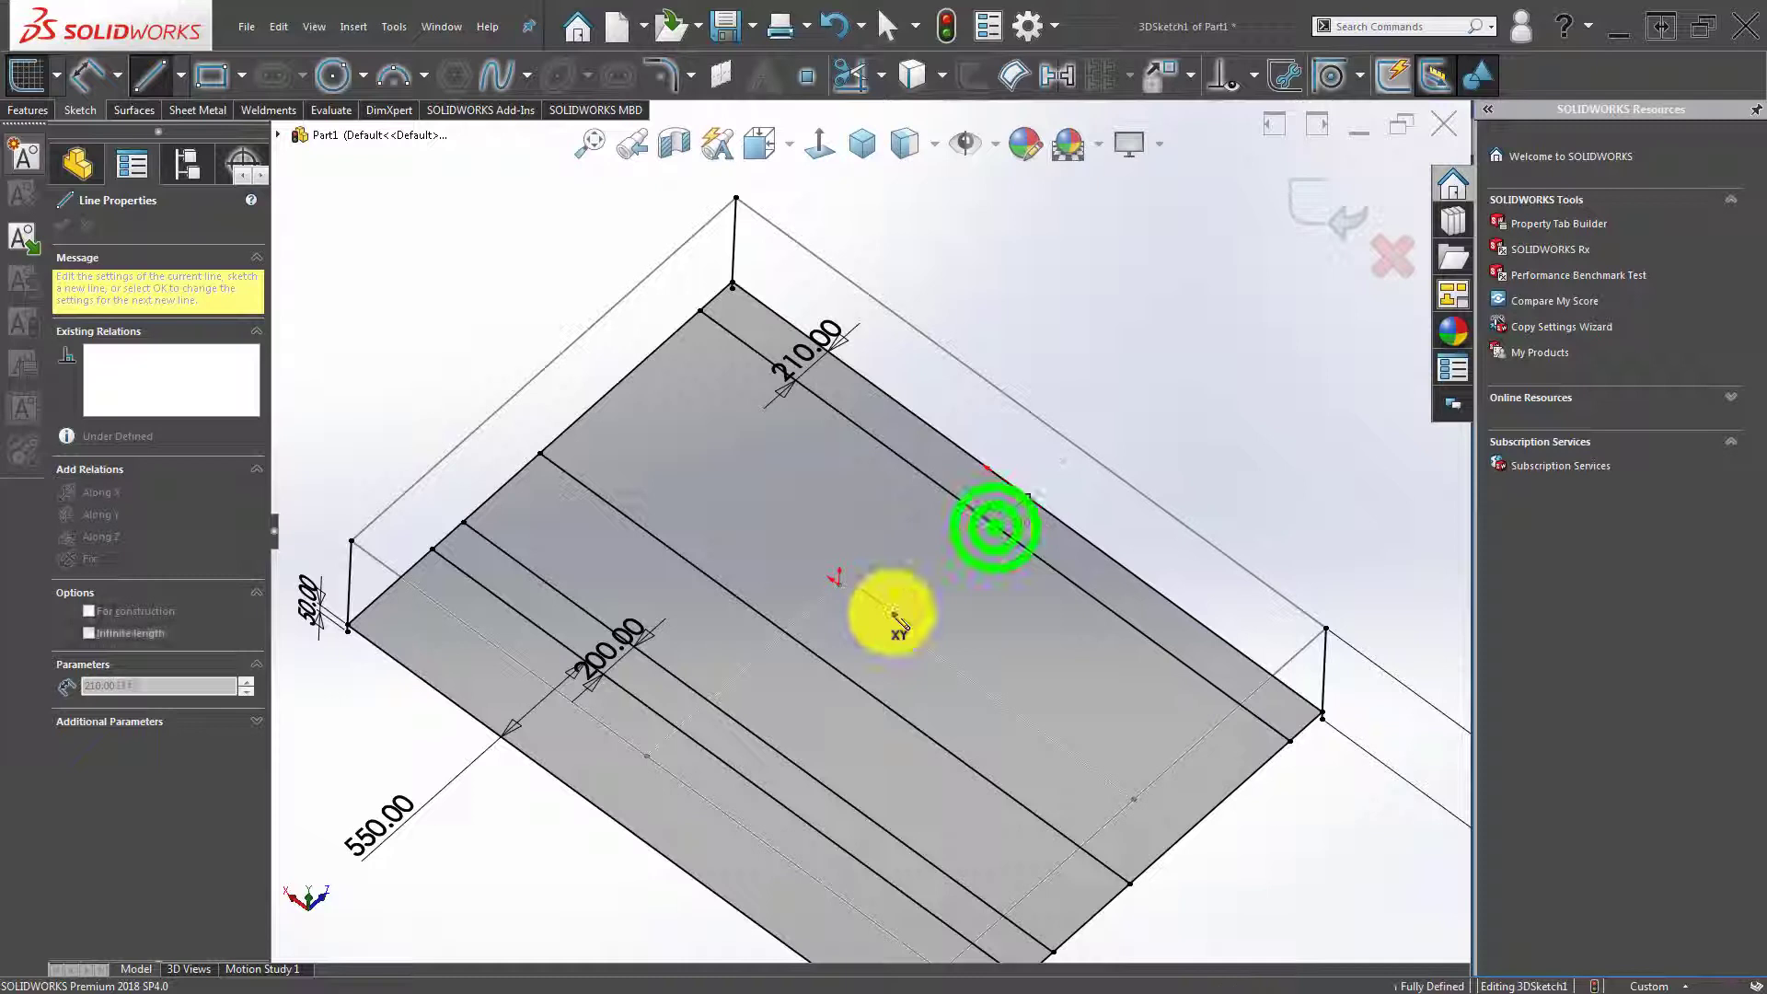
{"action": "left_click", "coordinate": [837, 674]}
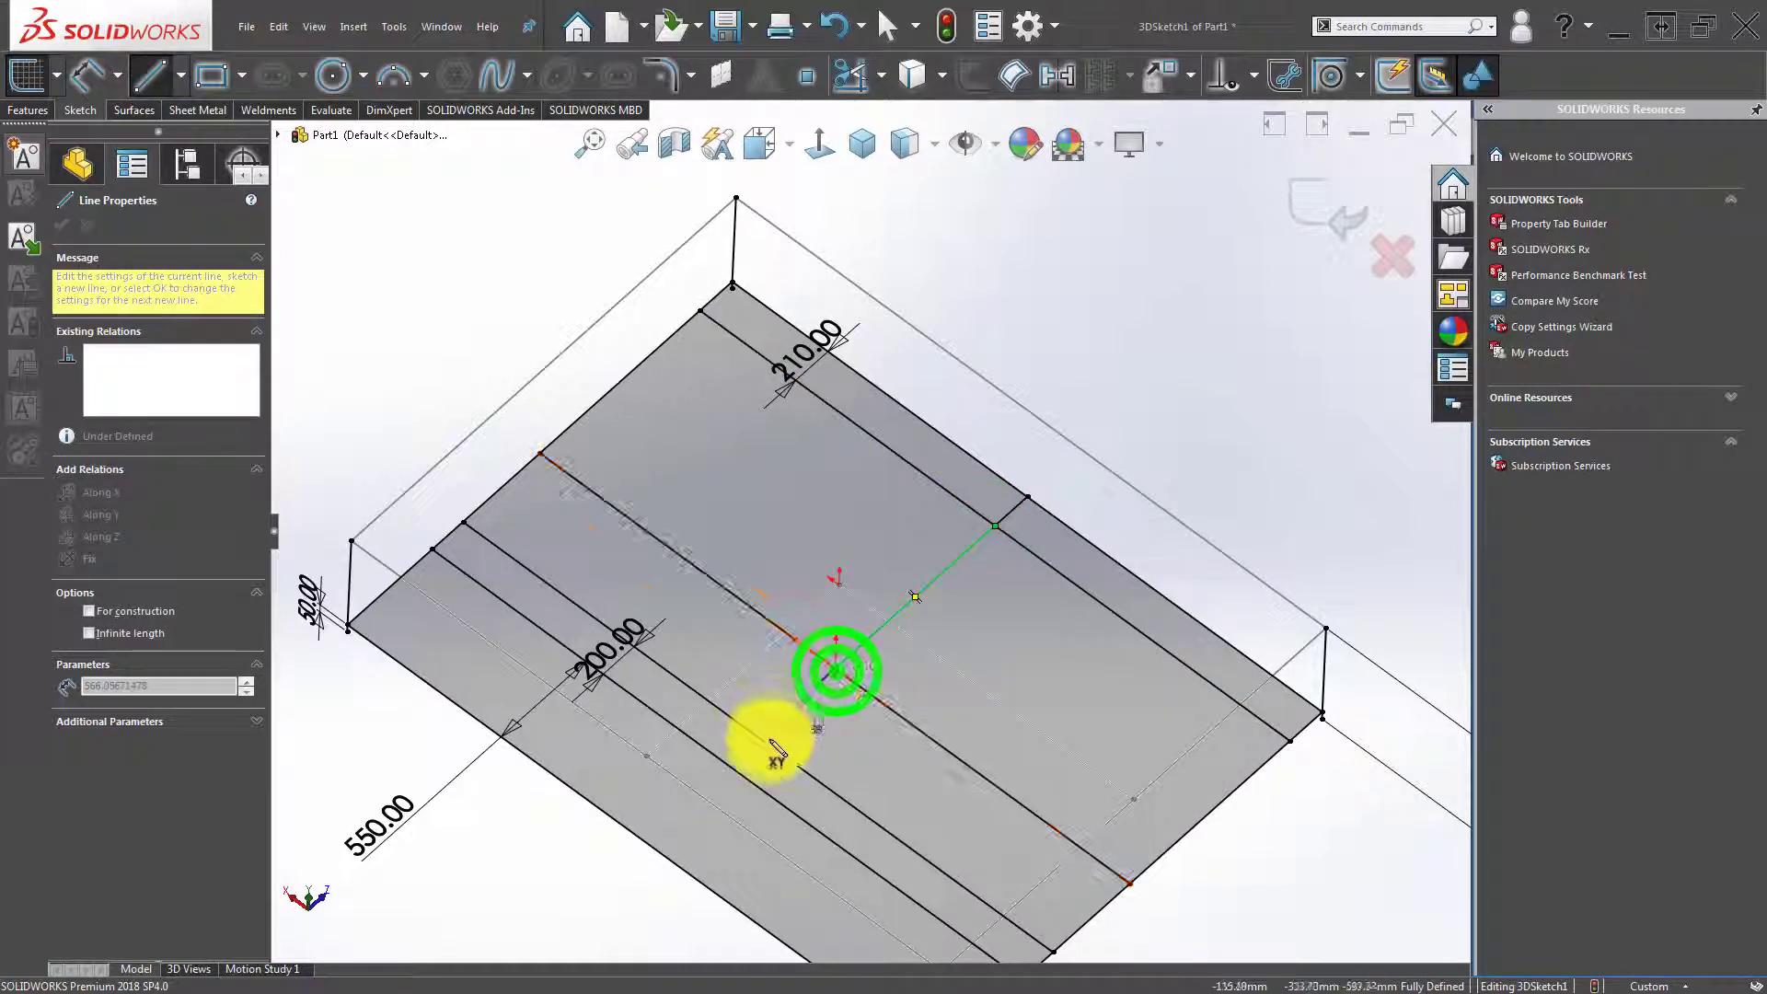
{"action": "left_click", "coordinate": [757, 737]}
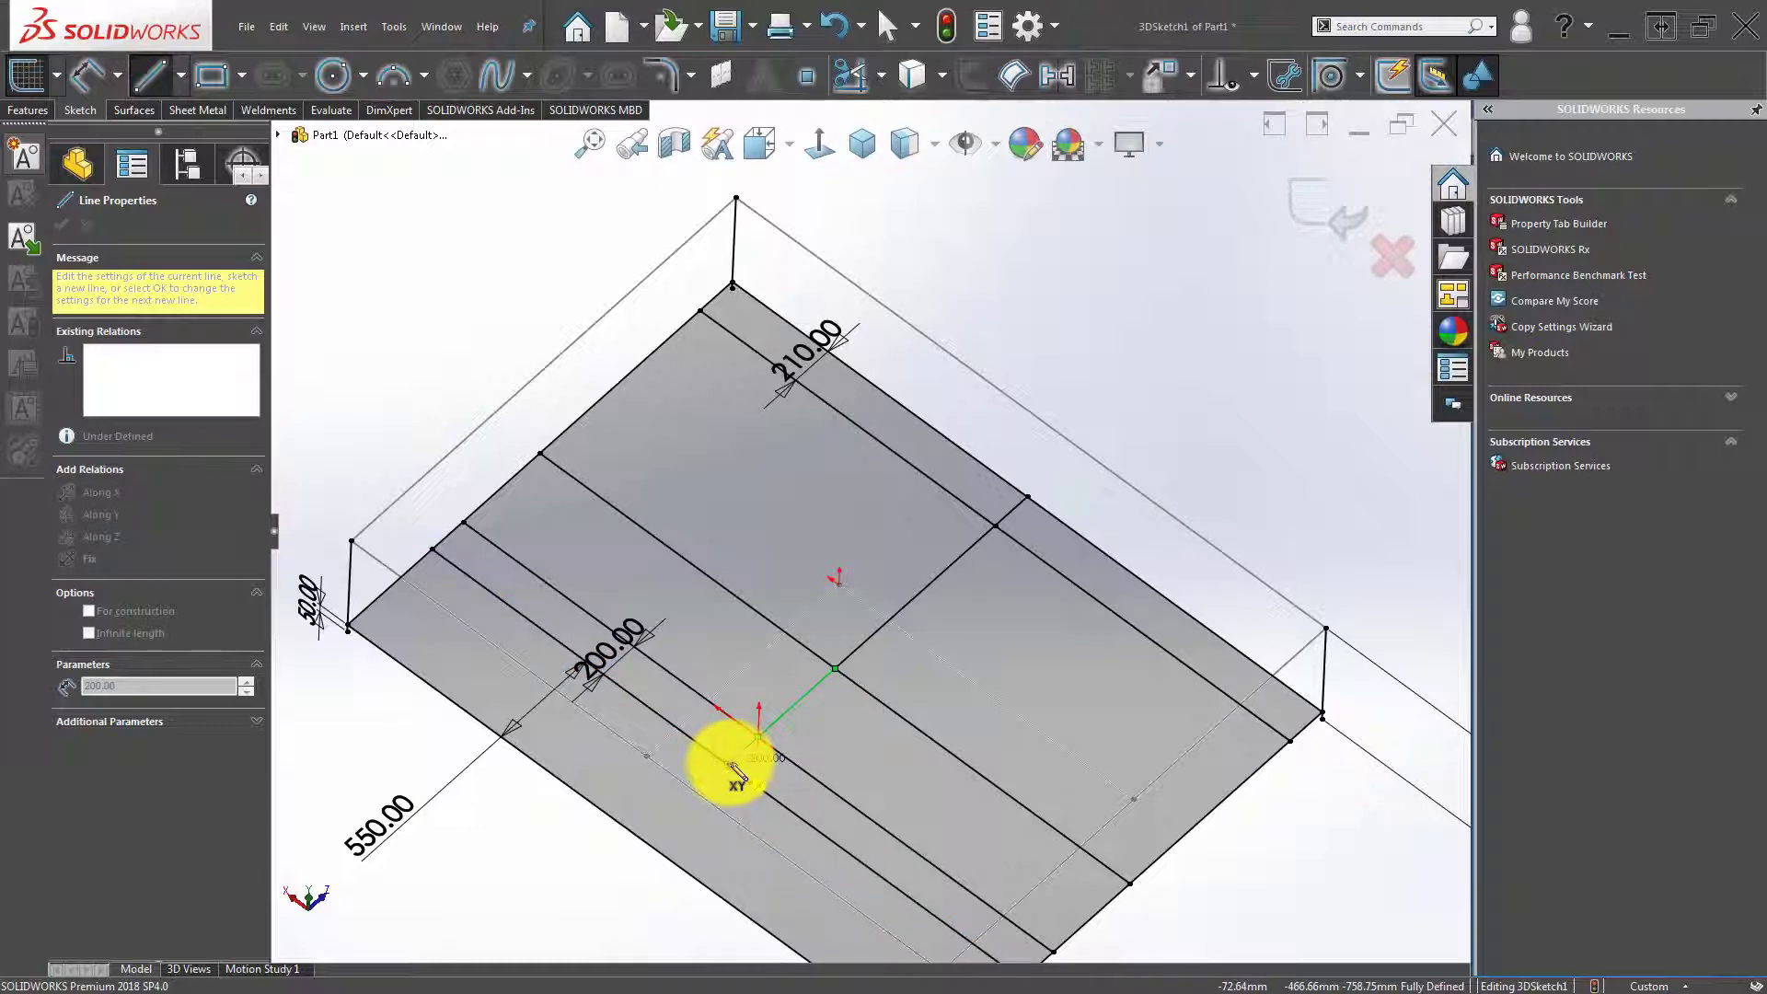
{"action": "left_click", "coordinate": [646, 839]}
{"action": "key", "text": "Escape"}
Orbit the view toward the box's top corner, ready to sketch another line.
{"action": "scroll", "coordinate": [736, 646], "scroll_direction": "up", "scroll_amount": 3}
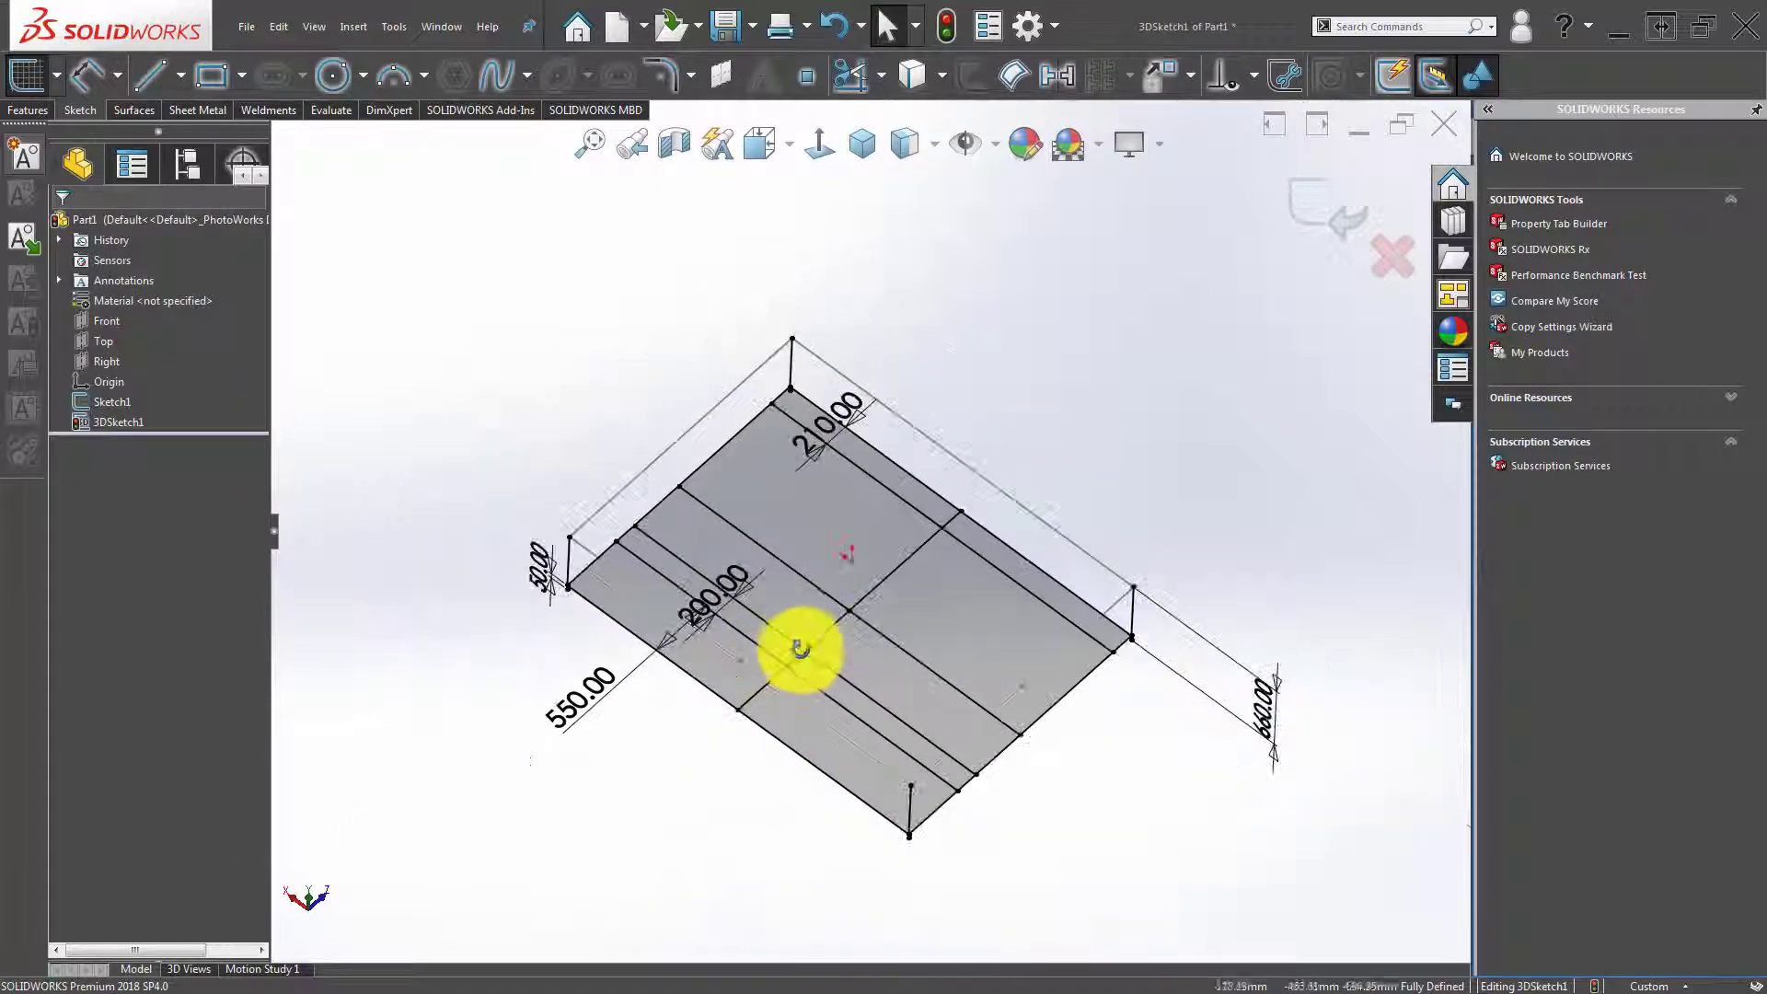
{"action": "mouse_move", "coordinate": [801, 642]}
{"action": "middle_mouse_down"}
{"action": "mouse_move", "coordinate": [800, 571]}
{"action": "mouse_move", "coordinate": [808, 599]}
{"action": "middle_mouse_up"}
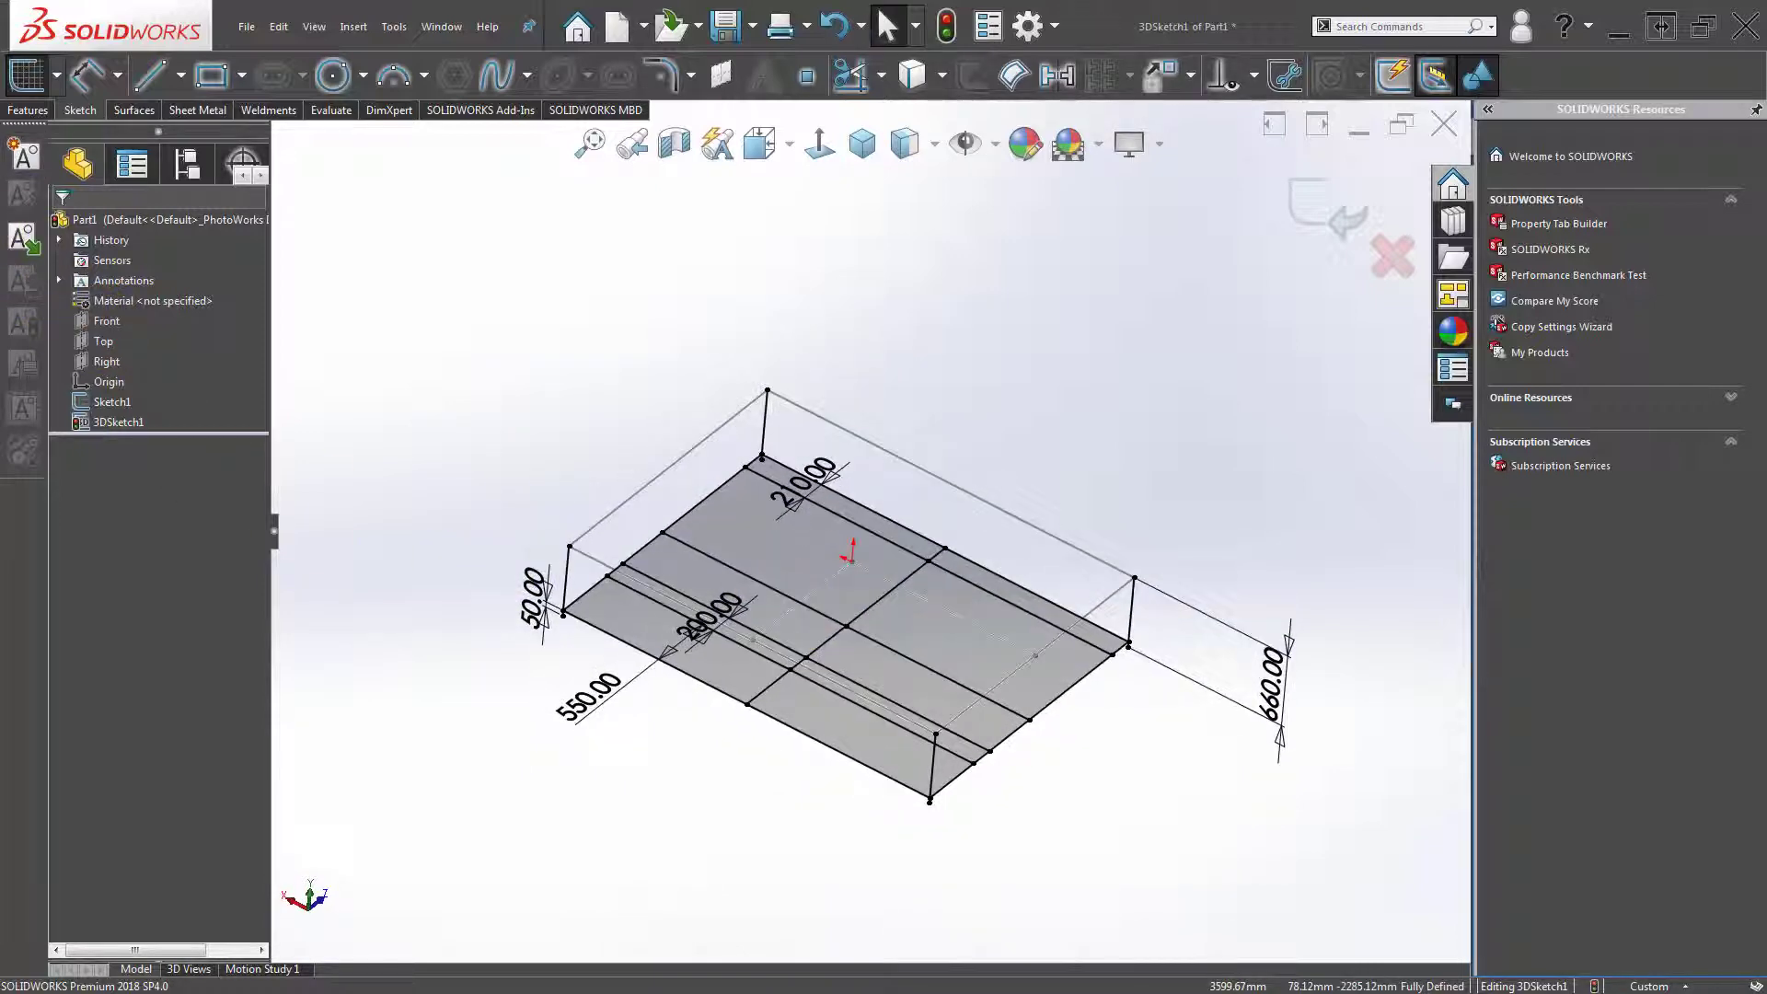
{"action": "left_click", "coordinate": [484, 316]}
{"action": "scroll", "coordinate": [844, 477], "scroll_direction": "down", "scroll_amount": 2}
{"action": "mouse_move", "coordinate": [792, 426]}
{"action": "middle_mouse_down"}
{"action": "mouse_move", "coordinate": [817, 405]}
{"action": "mouse_move", "coordinate": [809, 433]}
{"action": "middle_mouse_up"}
{"action": "left_click", "coordinate": [155, 74]}
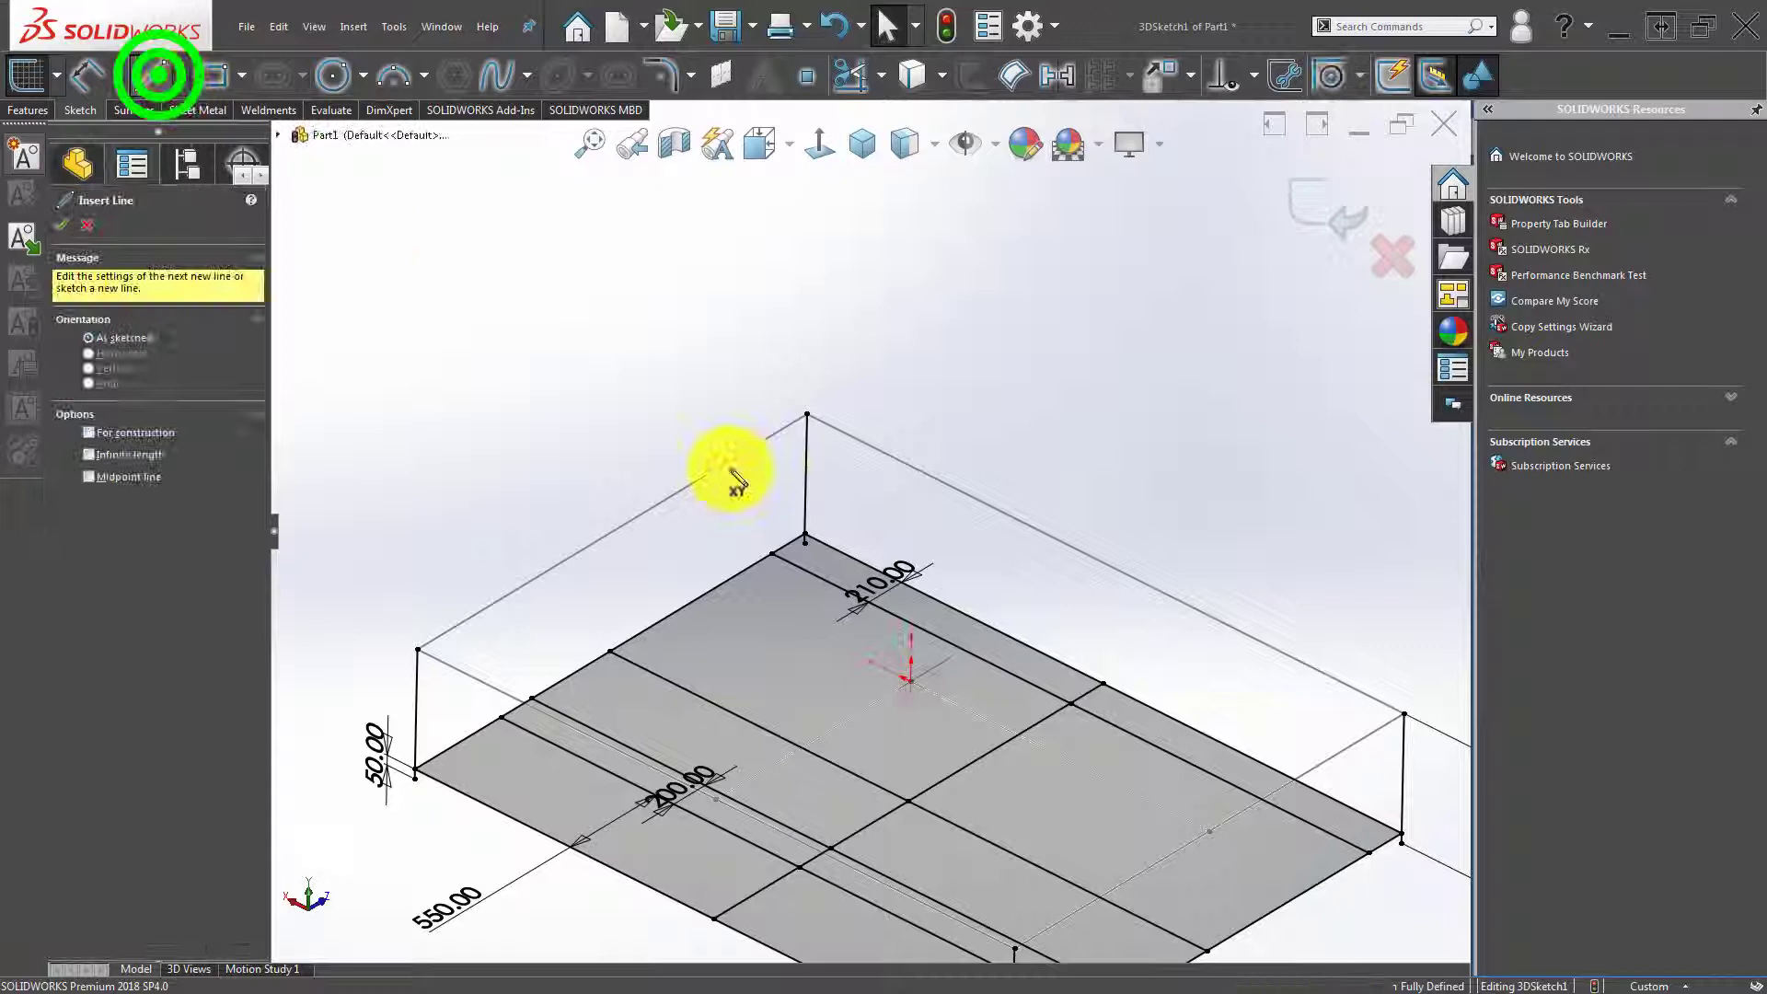
Draw the first L-shaped leg line from the top edge to the base and make its upright Along Y.
{"action": "left_click", "coordinate": [880, 447]}
{"action": "mouse_move", "coordinate": [809, 493]}
{"action": "middle_mouse_down"}
{"action": "mouse_move", "coordinate": [800, 466]}
{"action": "mouse_move", "coordinate": [906, 509]}
{"action": "middle_mouse_up"}
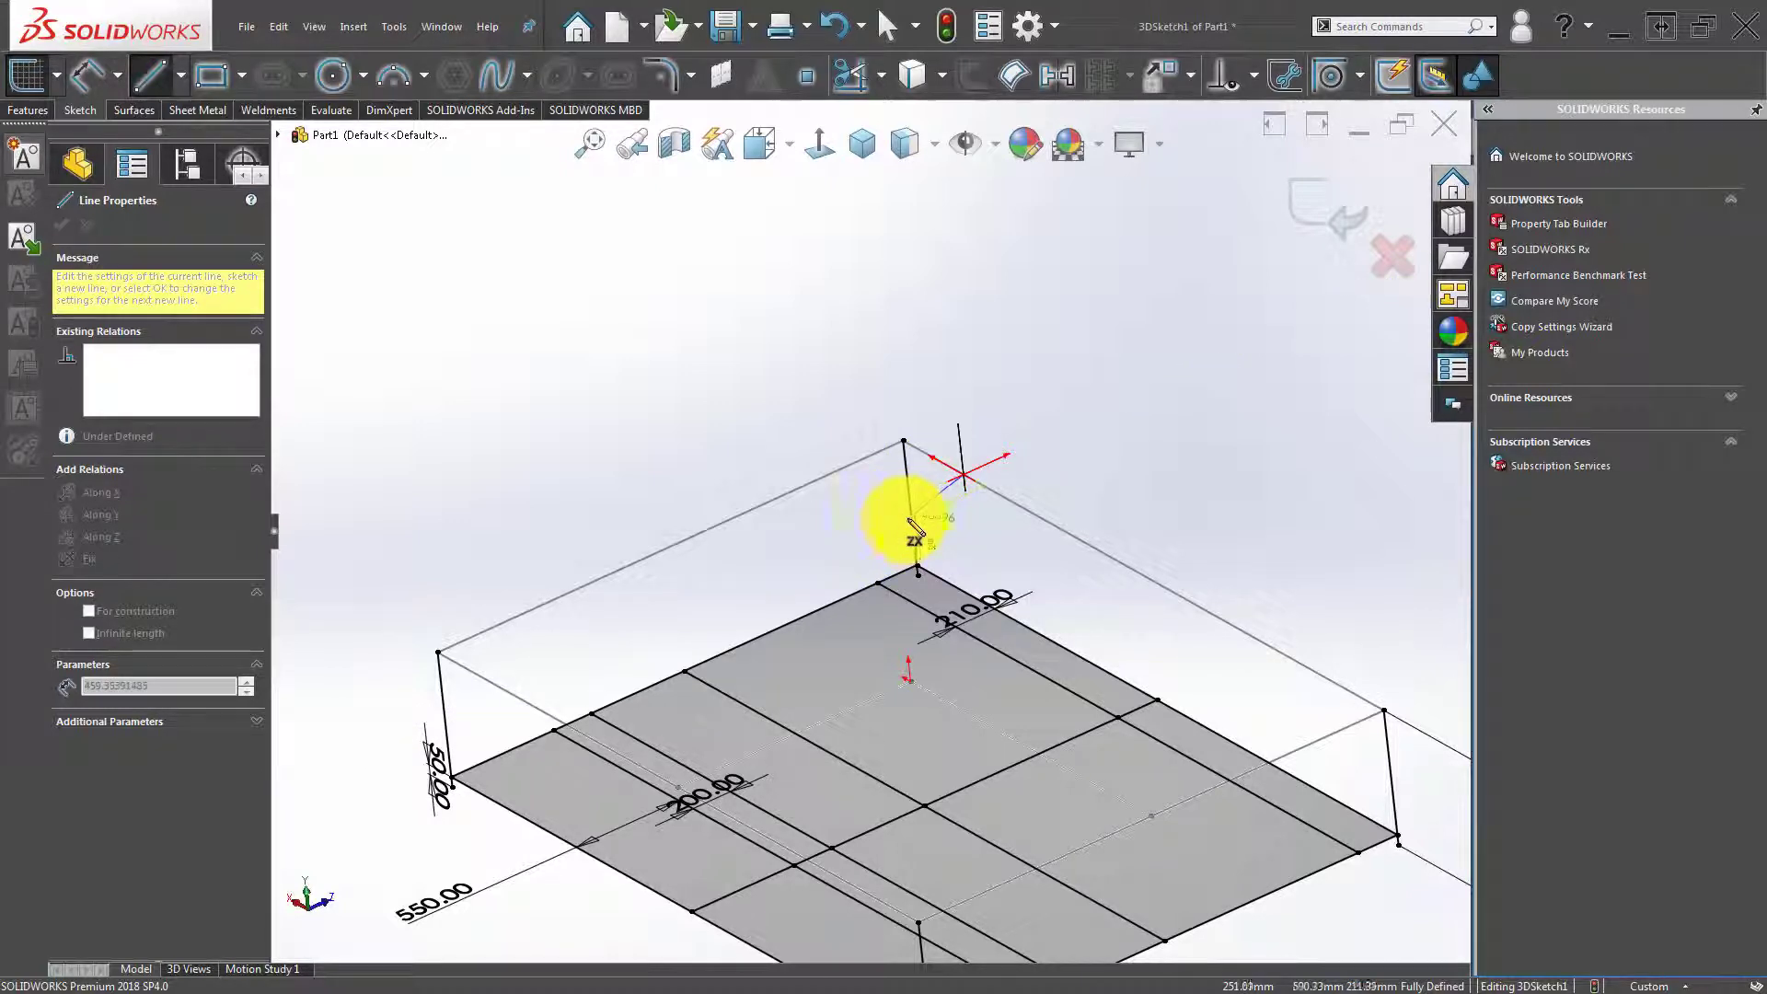
{"action": "mouse_move", "coordinate": [914, 527]}
{"action": "middle_mouse_down"}
{"action": "mouse_move", "coordinate": [919, 576]}
{"action": "mouse_move", "coordinate": [881, 451]}
{"action": "middle_mouse_up"}
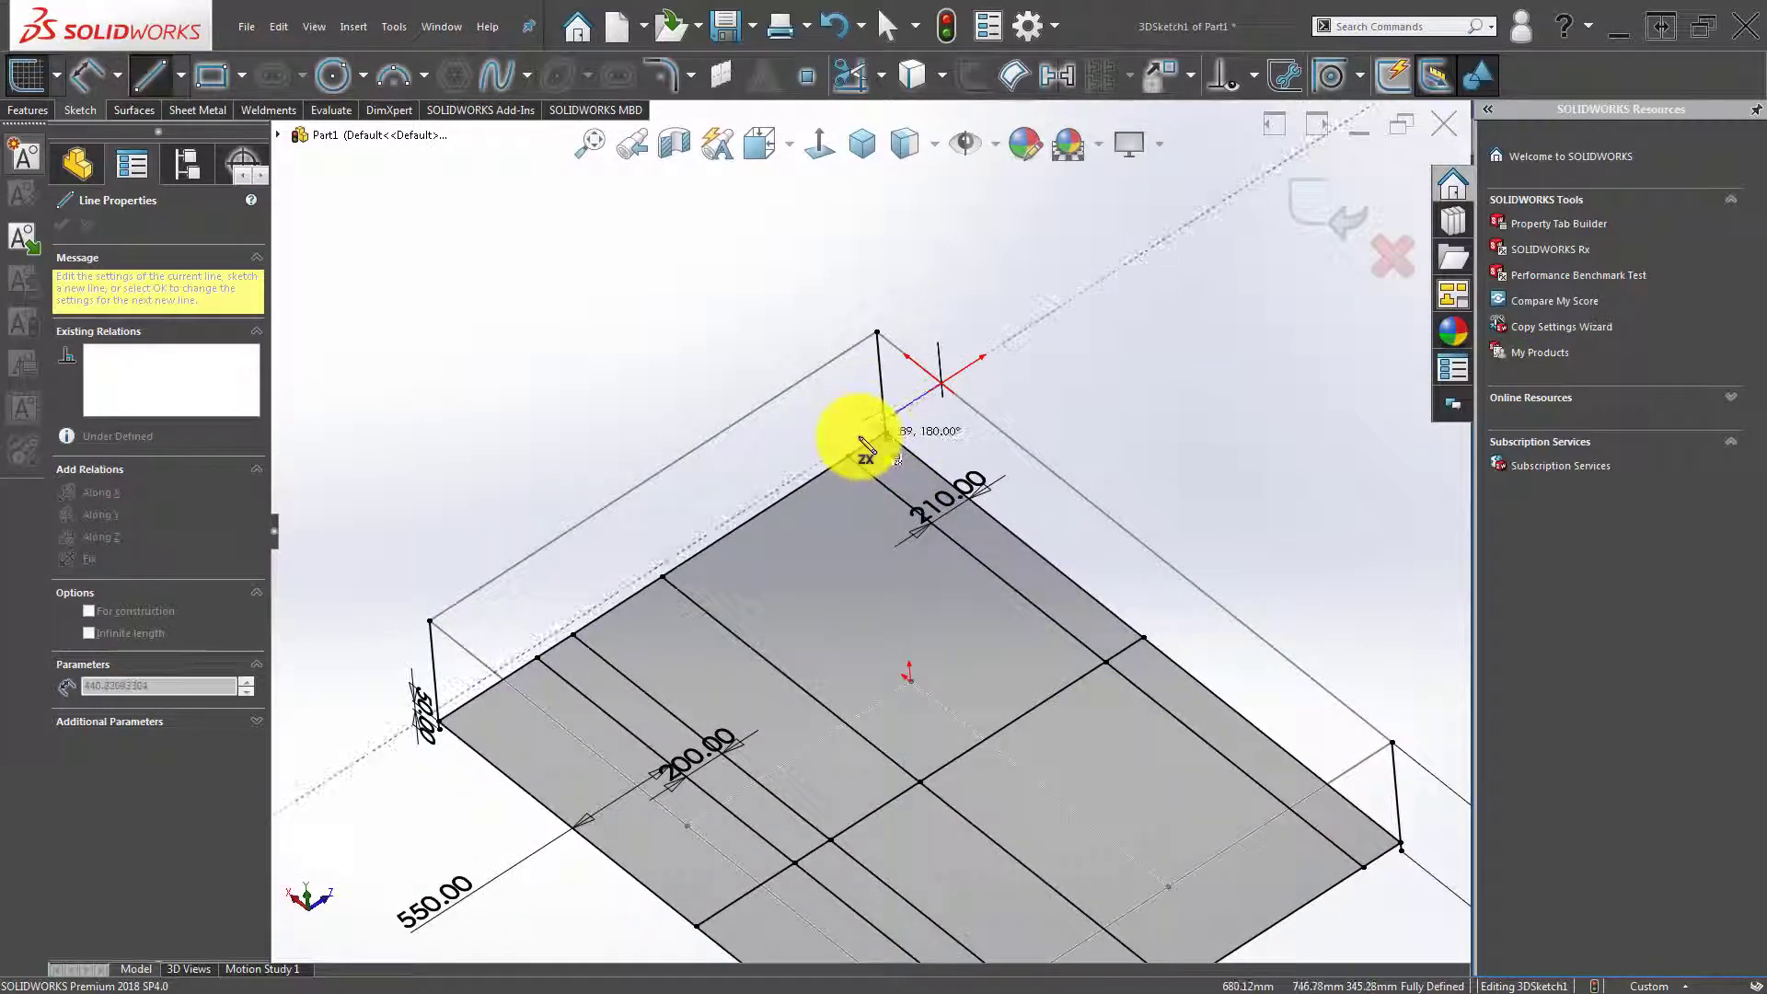
{"action": "left_click", "coordinate": [858, 436]}
{"action": "left_click", "coordinate": [885, 487]}
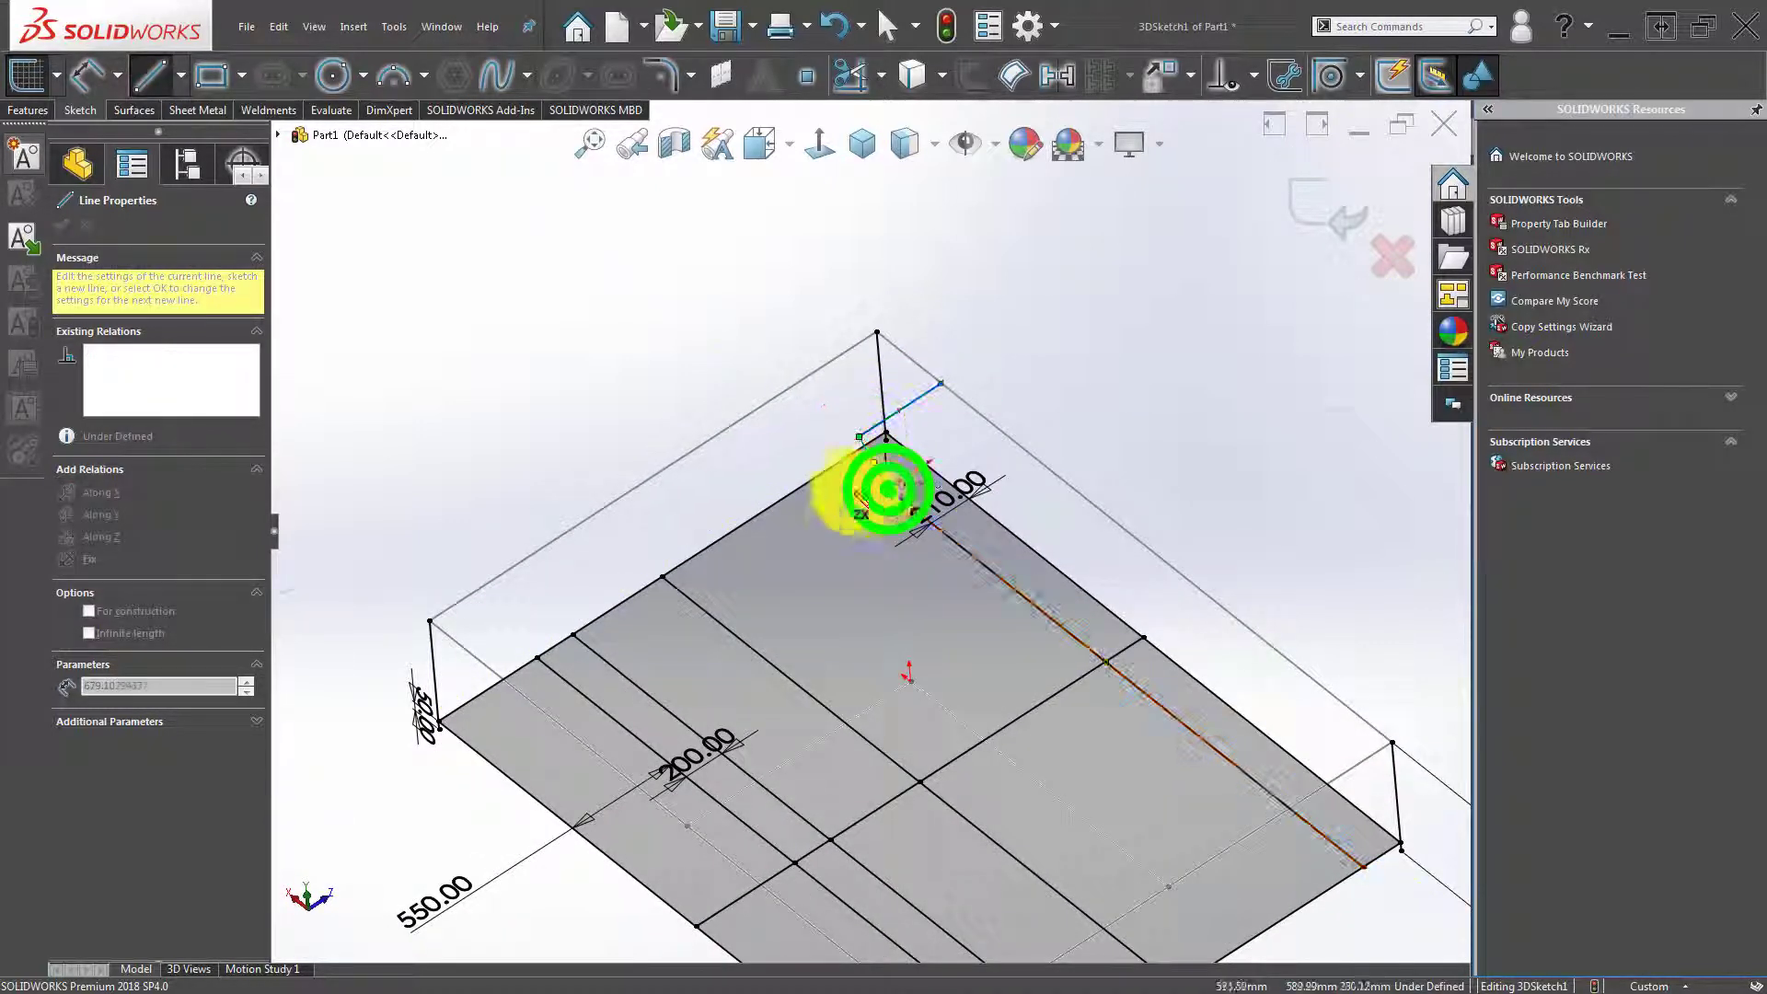
{"action": "key", "text": "Escape"}
{"action": "left_click", "coordinate": [630, 406]}
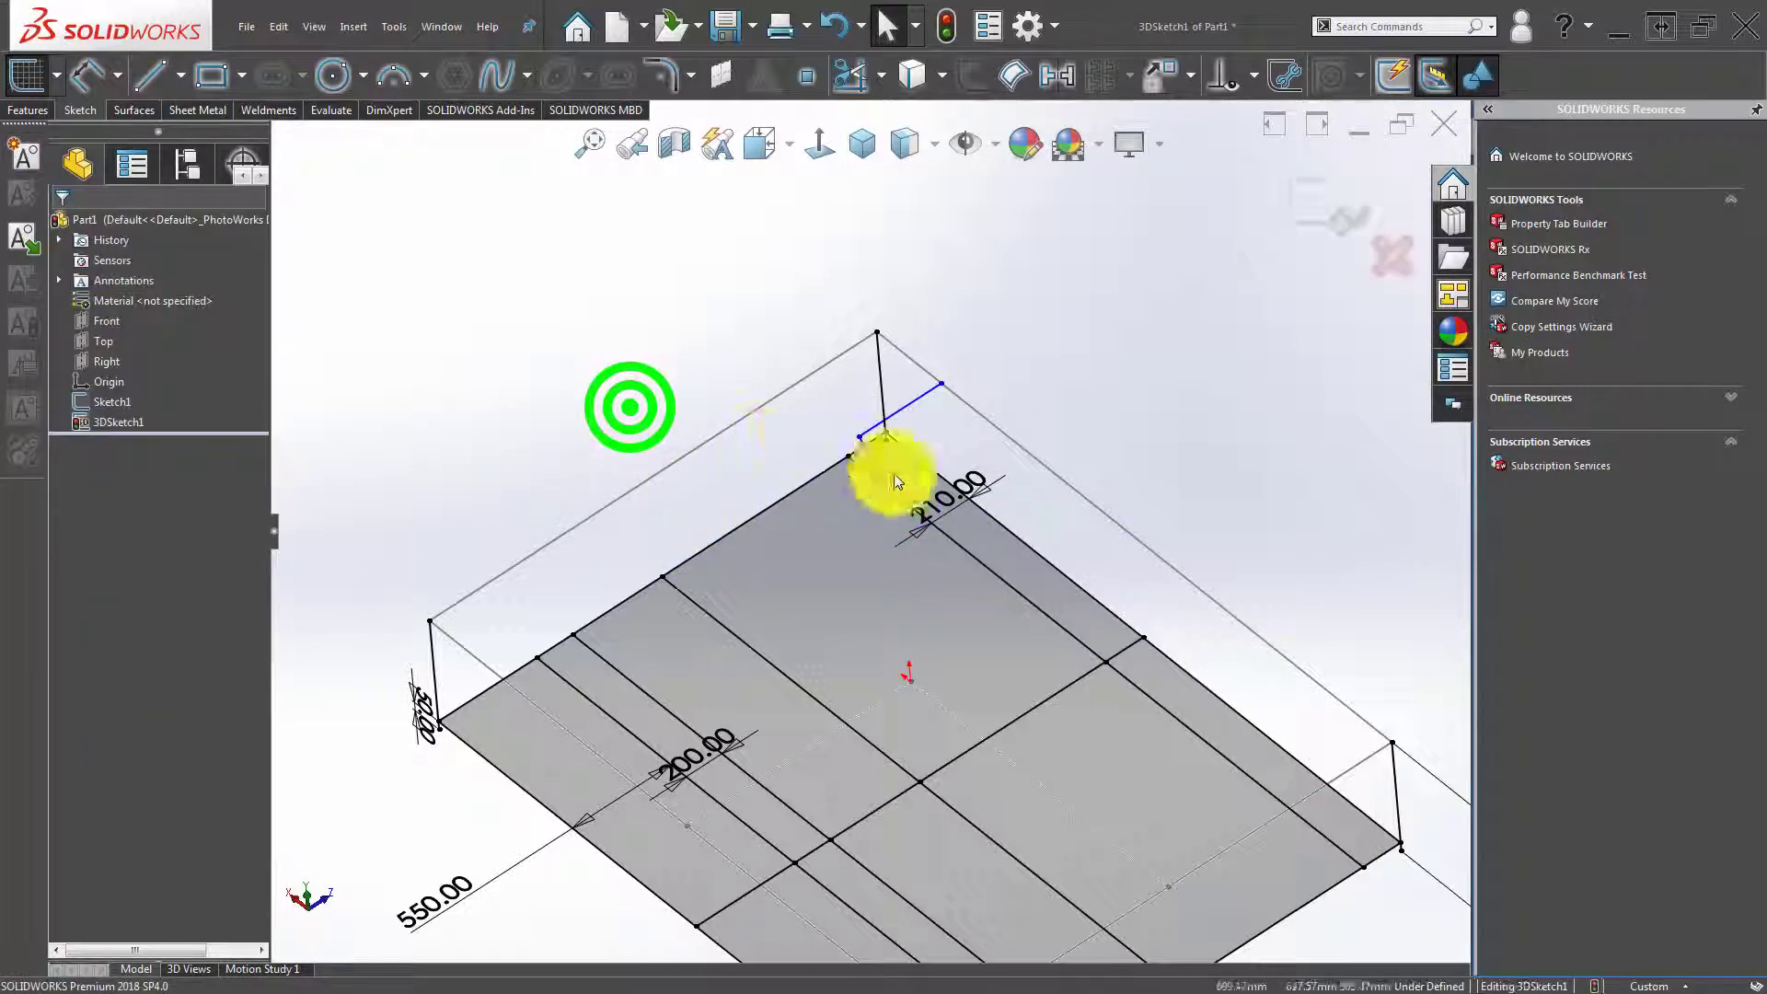
{"action": "mouse_move", "coordinate": [898, 481]}
{"action": "middle_mouse_down"}
{"action": "mouse_move", "coordinate": [919, 395]}
{"action": "mouse_move", "coordinate": [809, 525]}
{"action": "middle_mouse_up"}
{"action": "scroll", "coordinate": [737, 595], "scroll_direction": "down", "scroll_amount": 5}
{"action": "scroll", "coordinate": [826, 642], "scroll_direction": "down", "scroll_amount": 2}
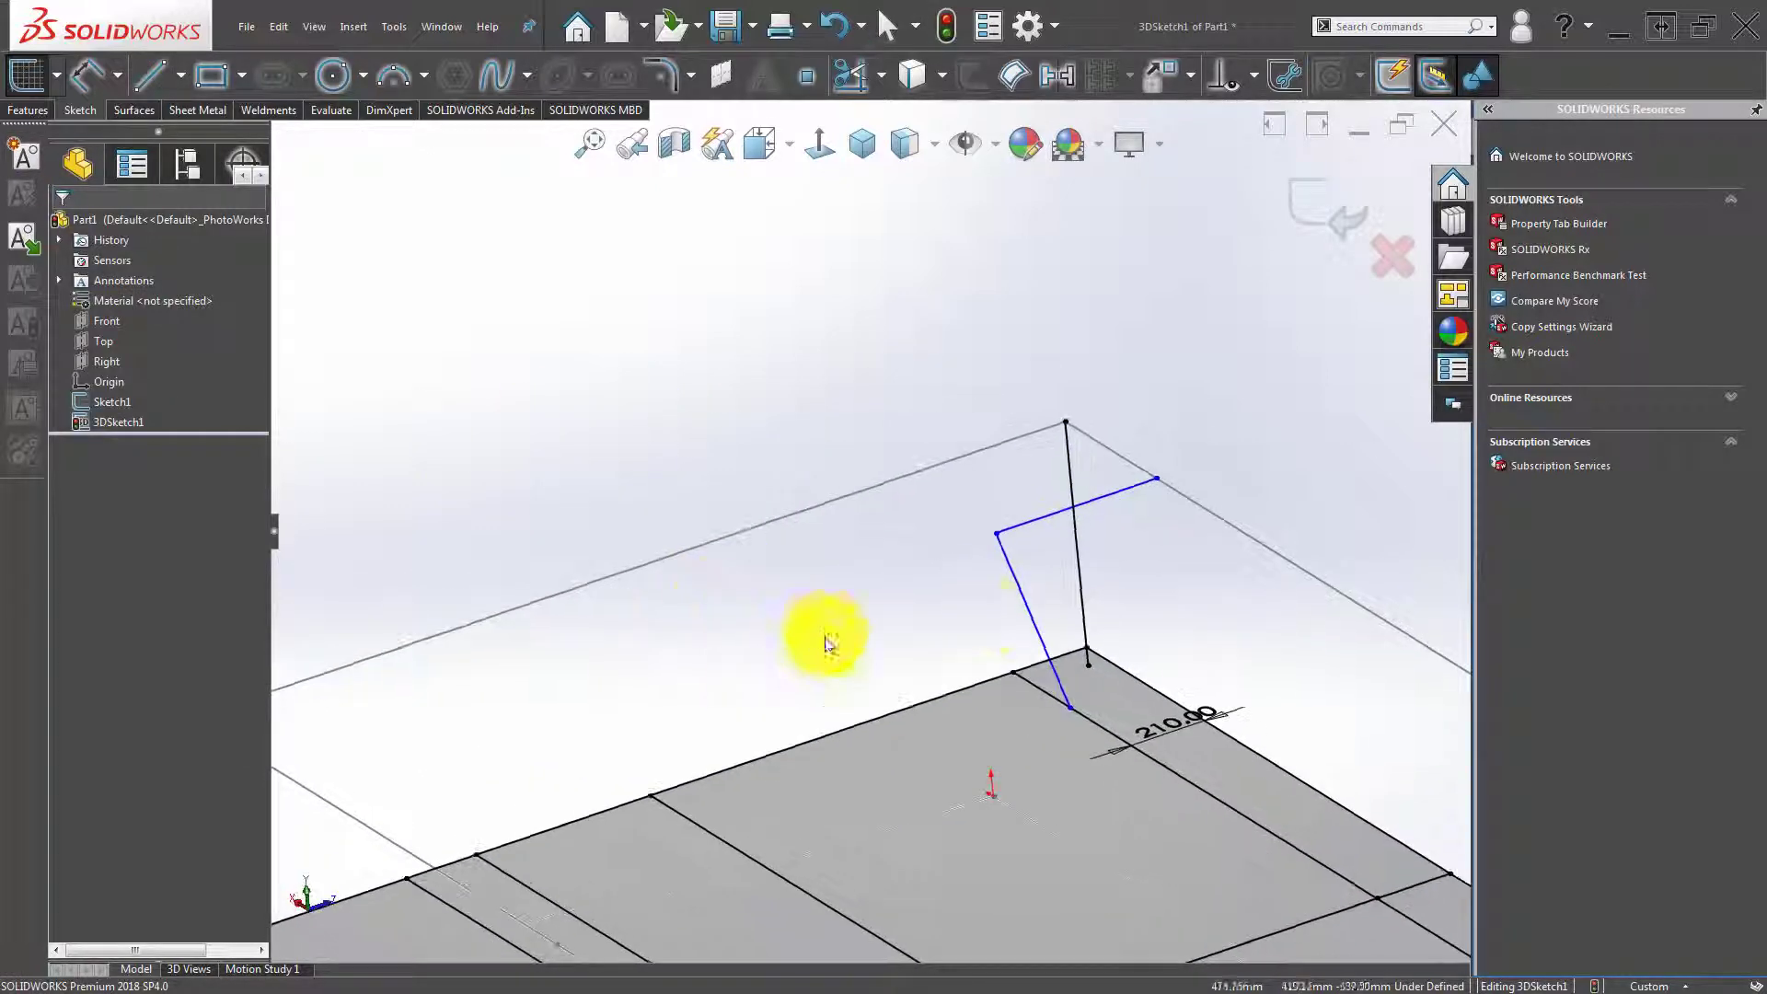
{"action": "left_click", "coordinate": [1019, 587]}
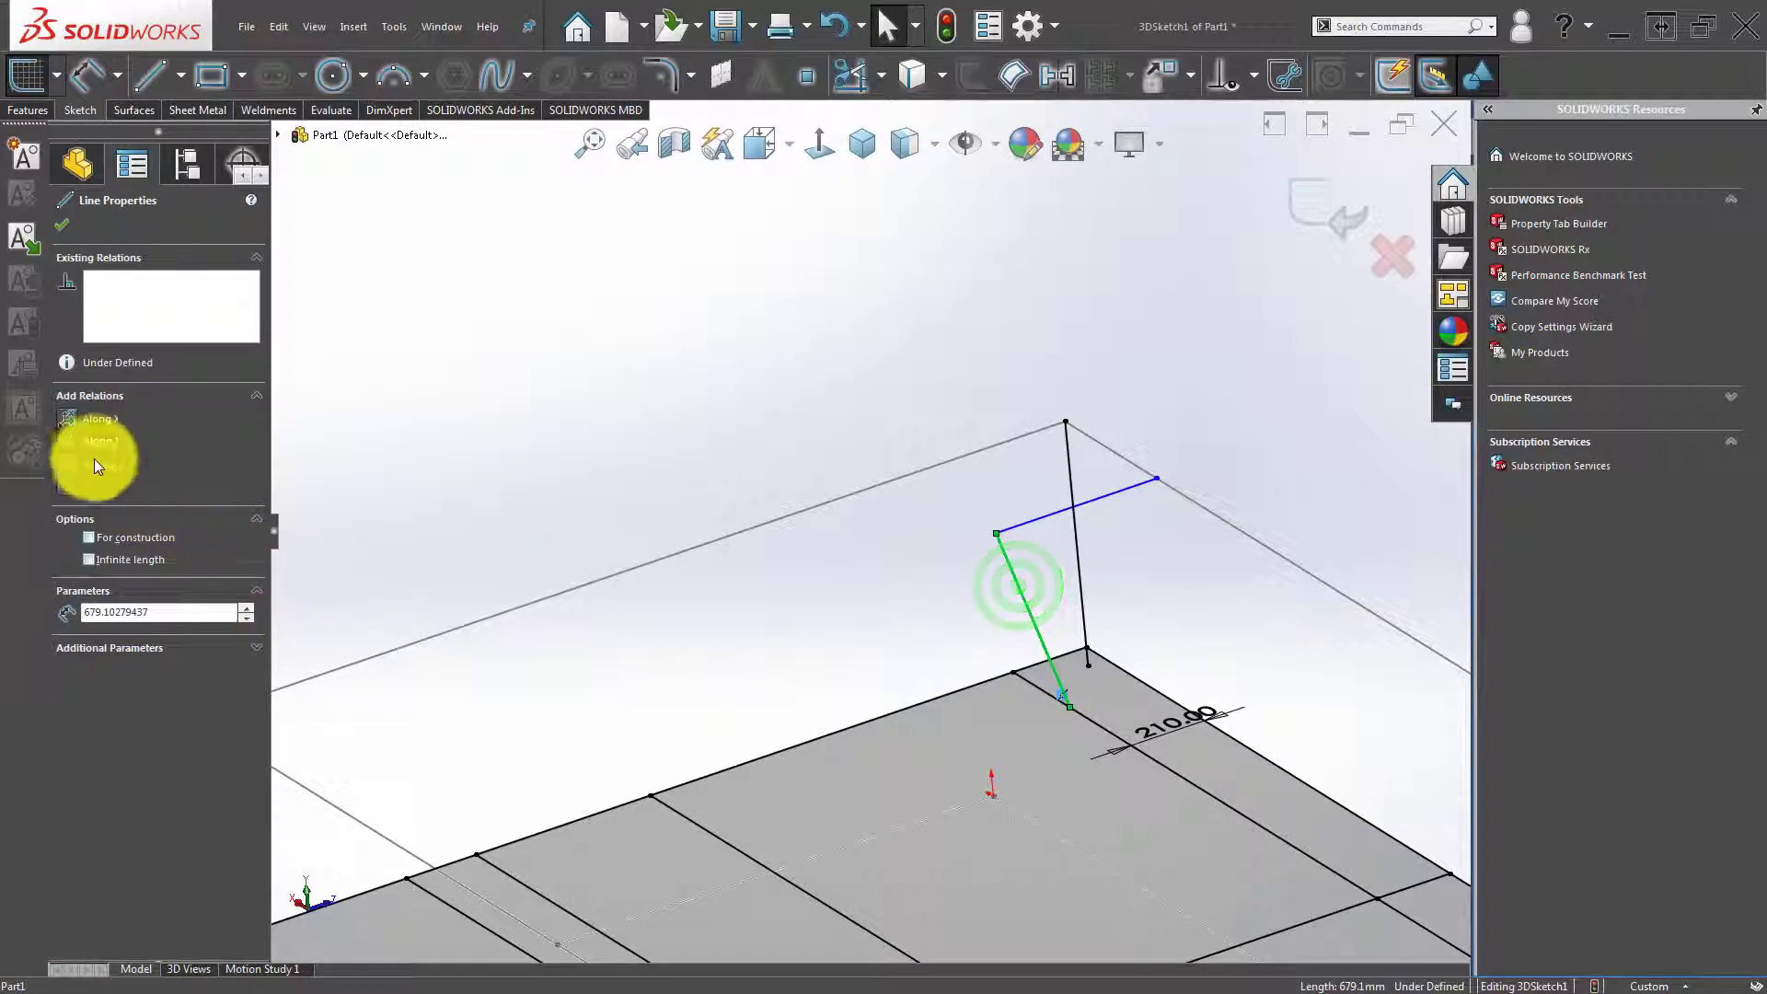
{"action": "left_click", "coordinate": [583, 406]}
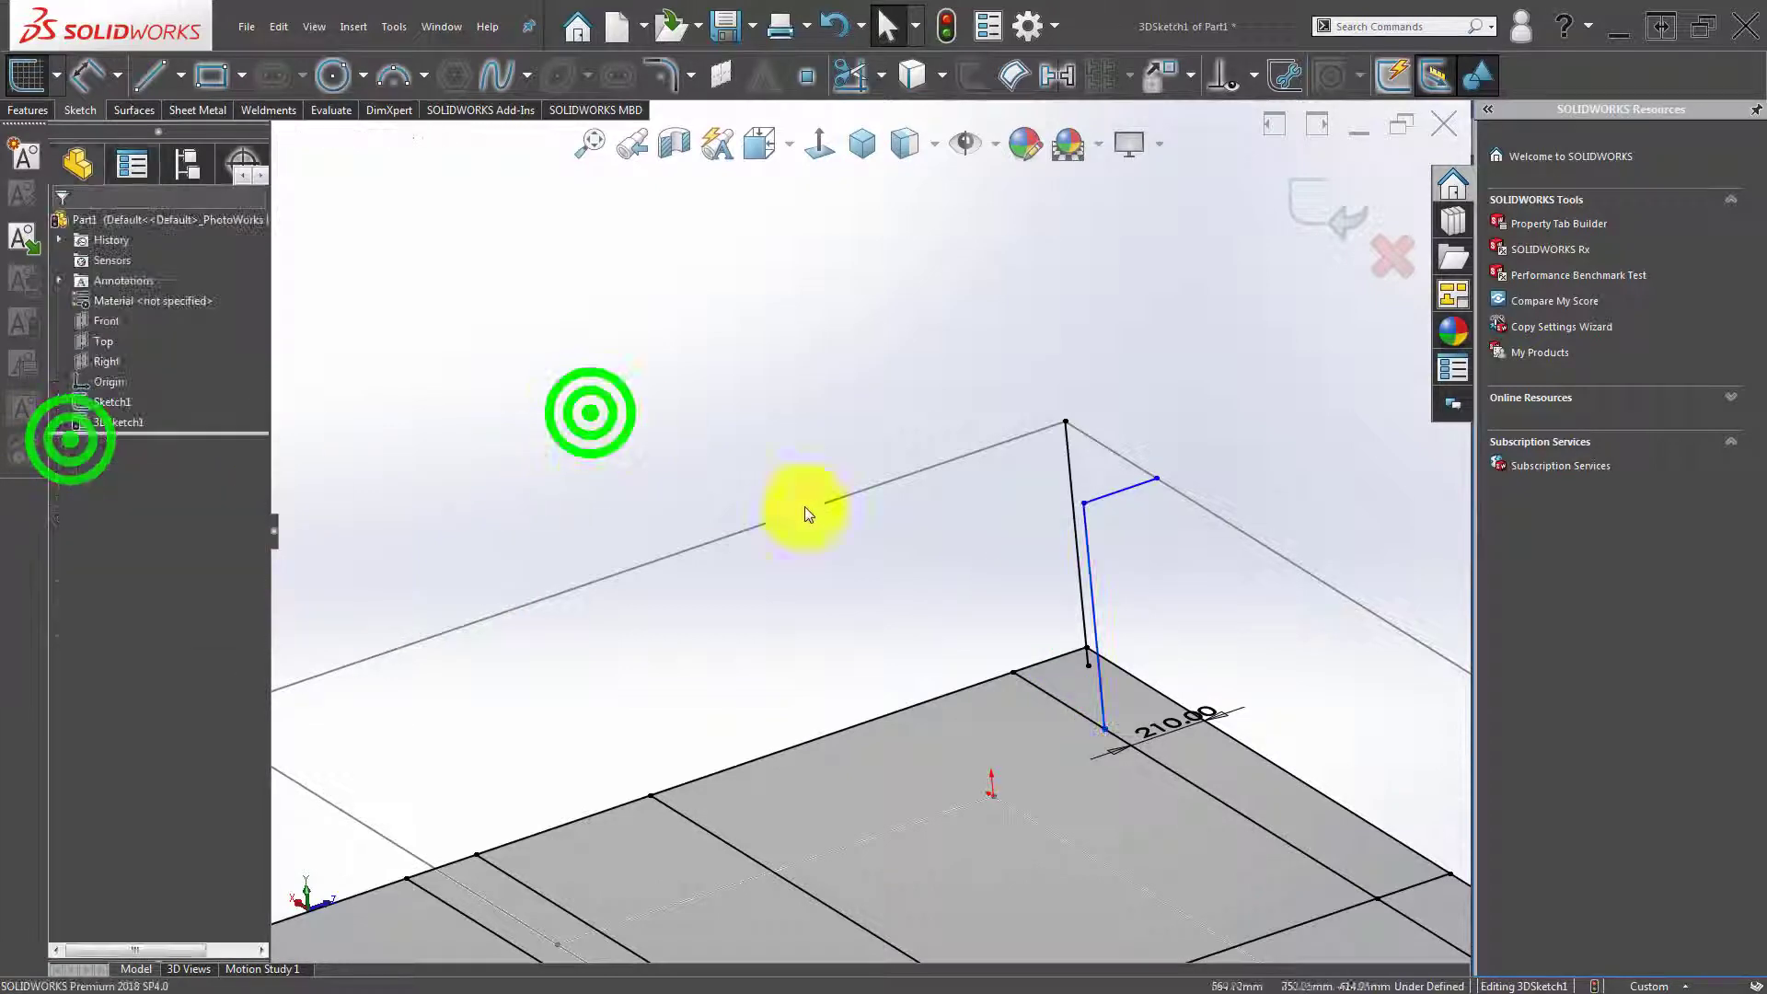
{"action": "scroll", "coordinate": [1141, 596], "scroll_direction": "up", "scroll_amount": 3}
{"action": "mouse_move", "coordinate": [1141, 597]}
{"action": "middle_mouse_down"}
{"action": "mouse_move", "coordinate": [1239, 584]}
{"action": "mouse_move", "coordinate": [694, 565]}
{"action": "mouse_move", "coordinate": [769, 619]}
{"action": "mouse_move", "coordinate": [741, 623]}
{"action": "middle_mouse_up"}
{"action": "scroll", "coordinate": [746, 418], "scroll_direction": "down", "scroll_amount": 3}
{"action": "middle_click_drag", "start_coordinate": [756, 451], "coordinate": [612, 363]}
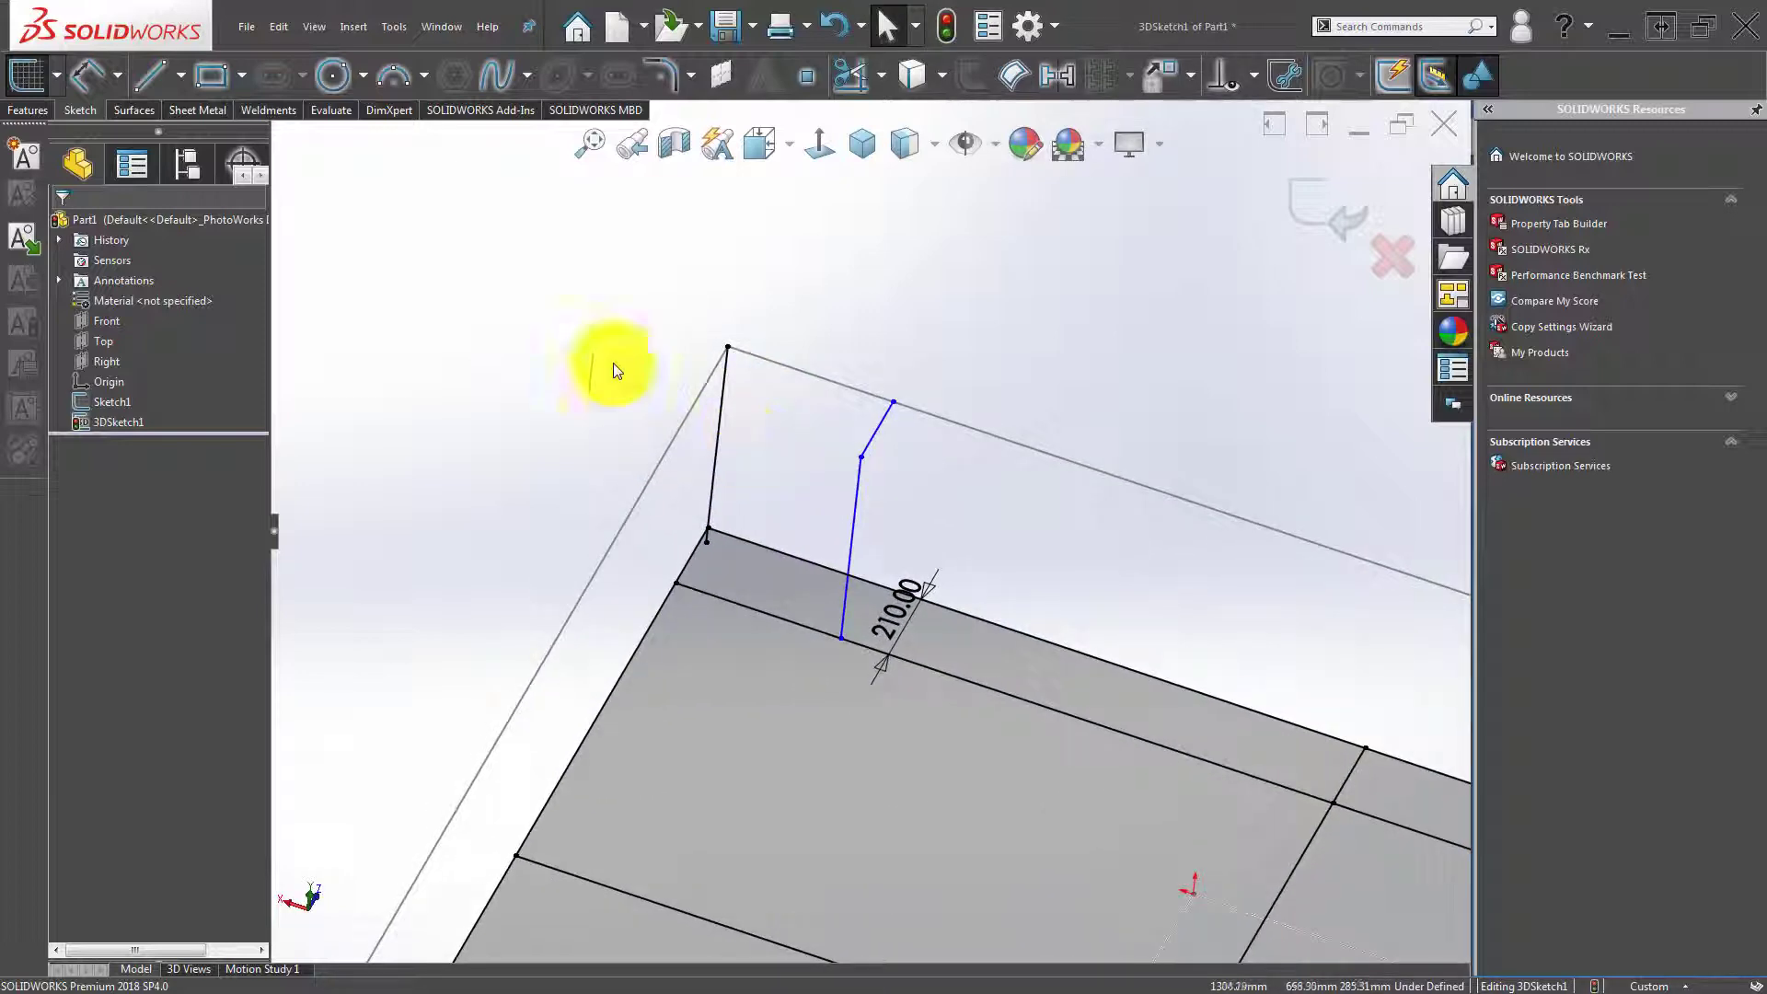
Draw the second L-shaped leg line to the base and make its upright vertical.
{"action": "left_click", "coordinate": [152, 74]}
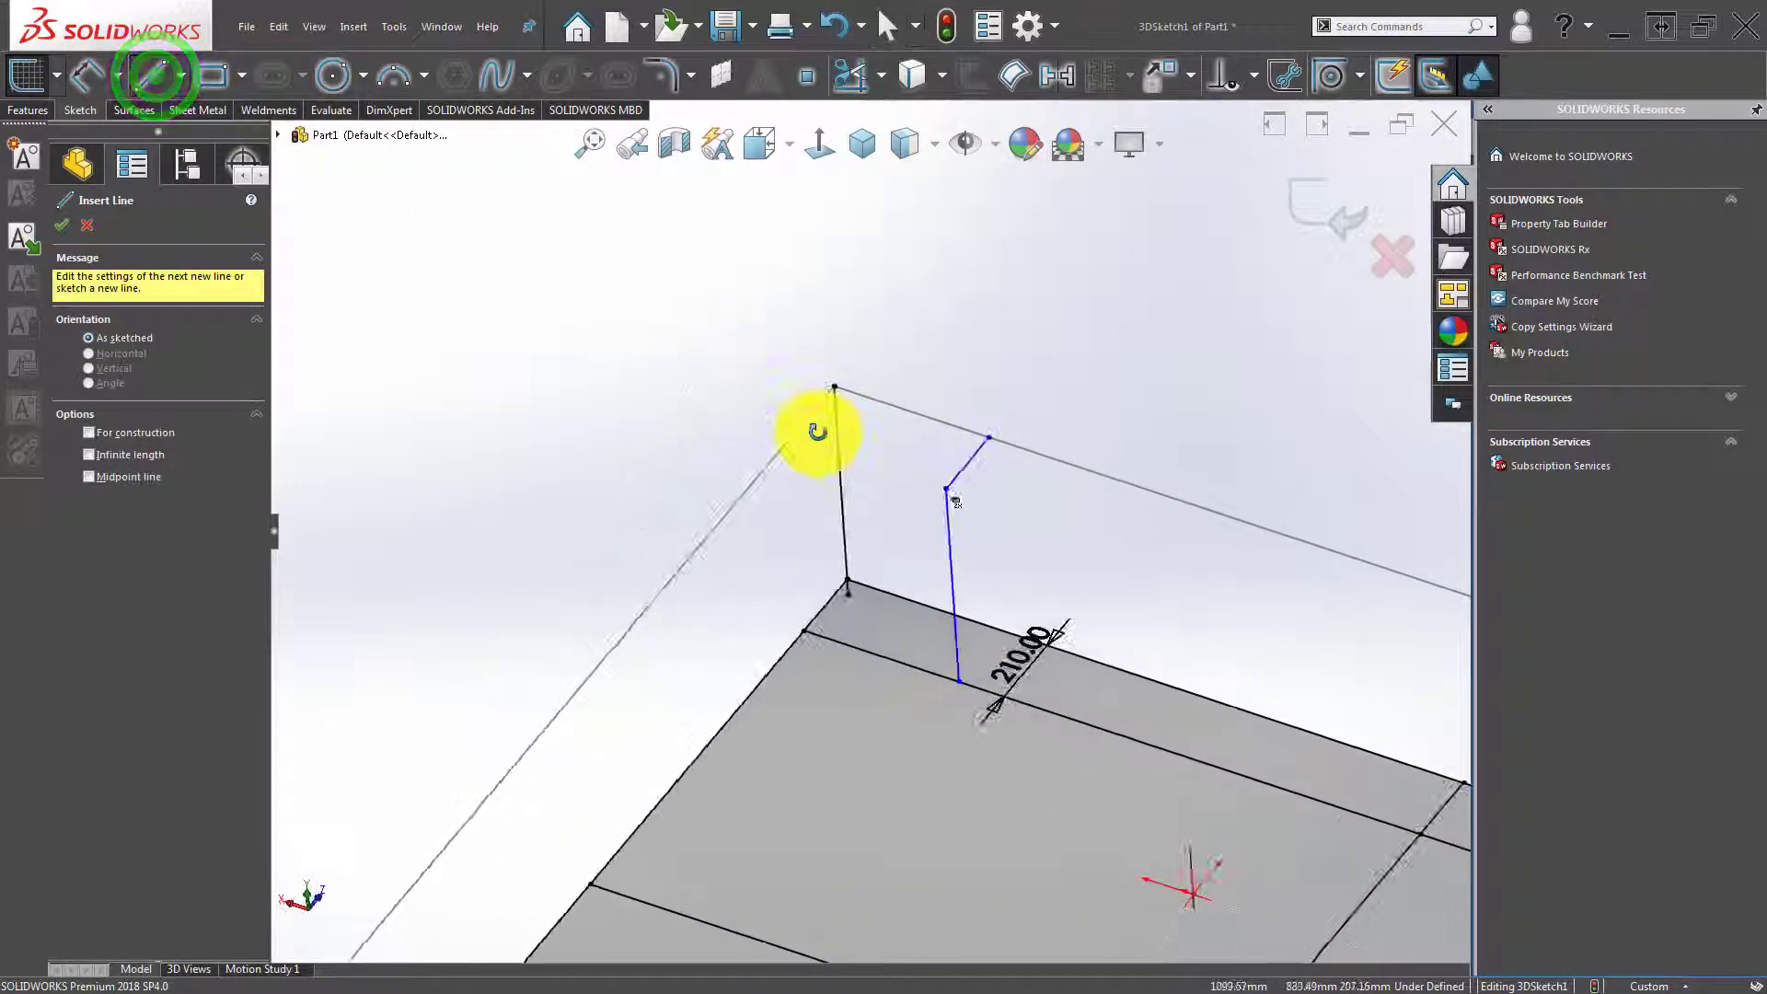
{"action": "left_click", "coordinate": [923, 416]}
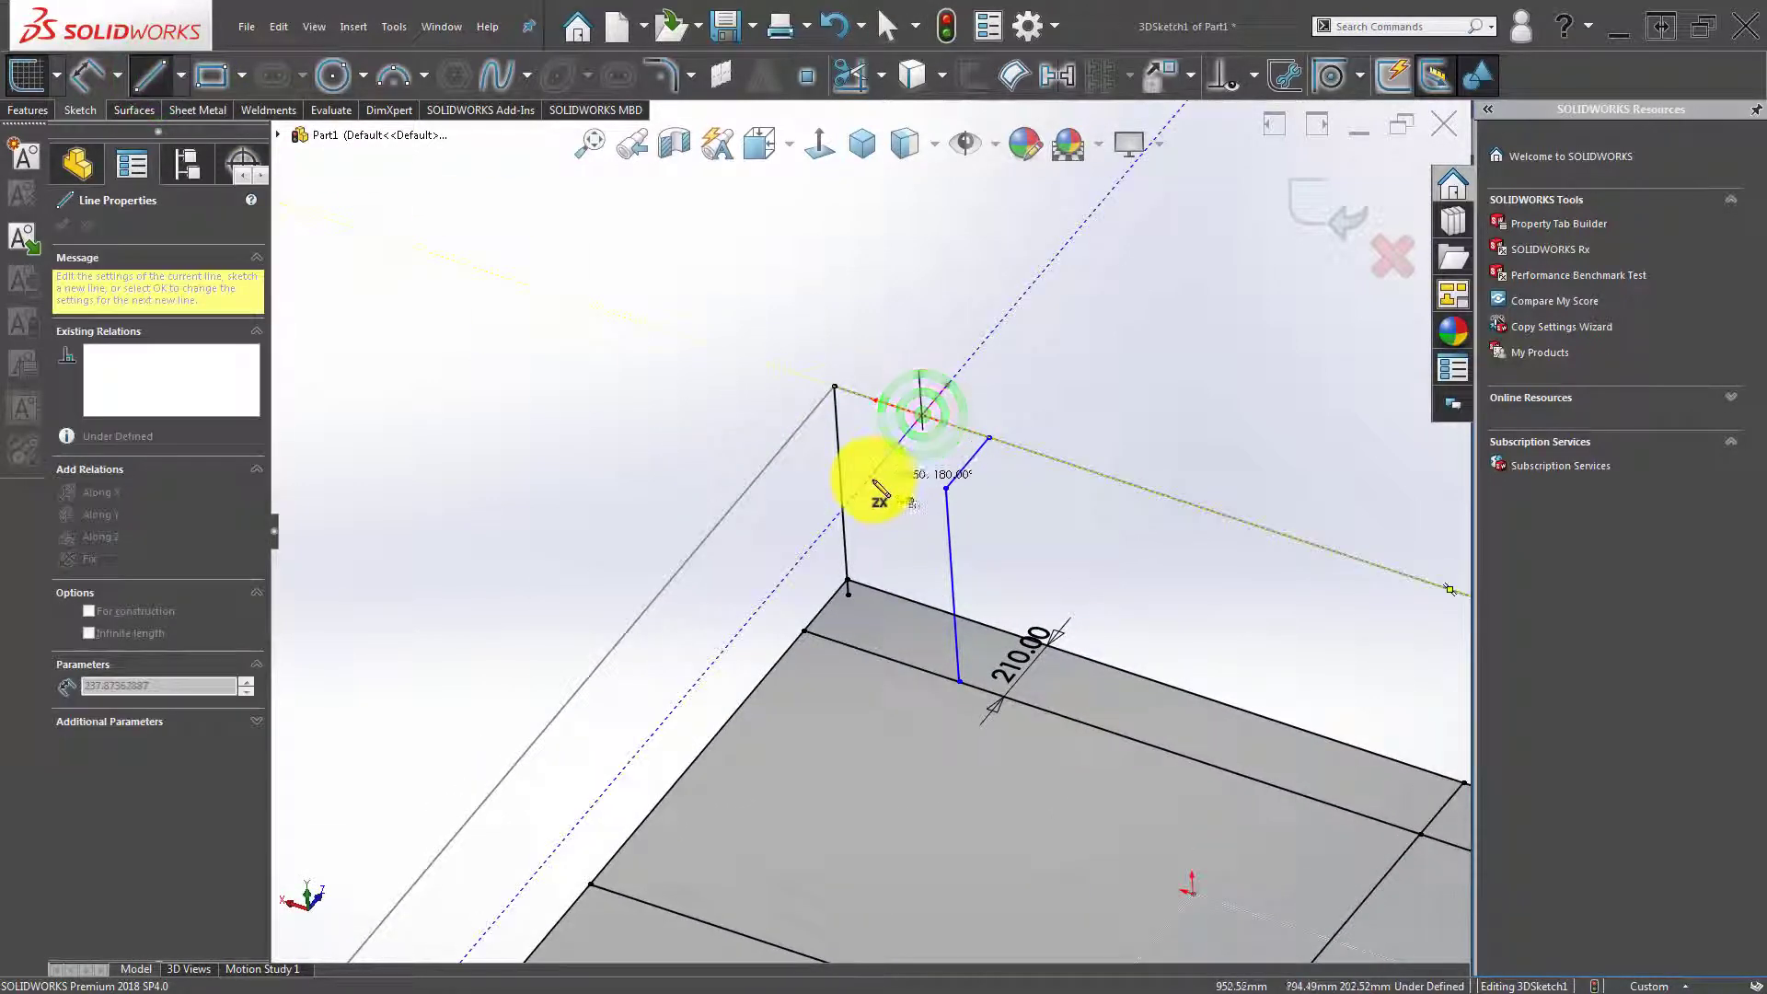
{"action": "left_click", "coordinate": [869, 478]}
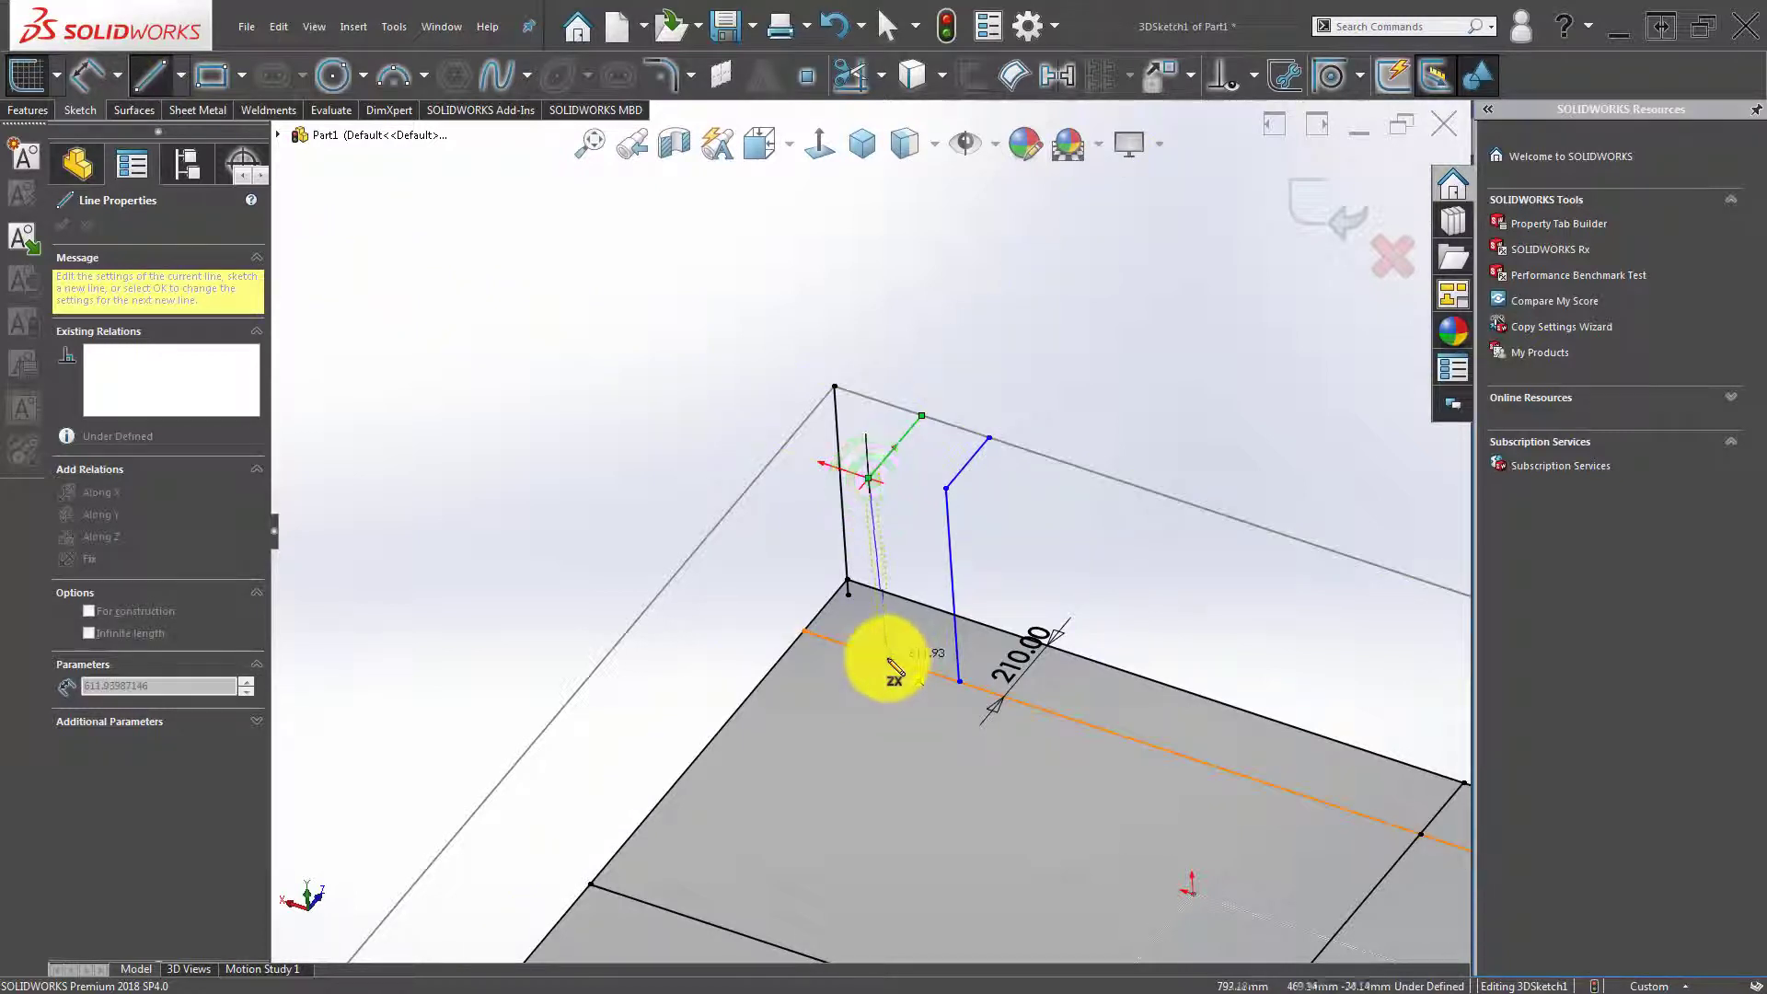
{"action": "left_click", "coordinate": [878, 658]}
{"action": "left_click", "coordinate": [868, 506]}
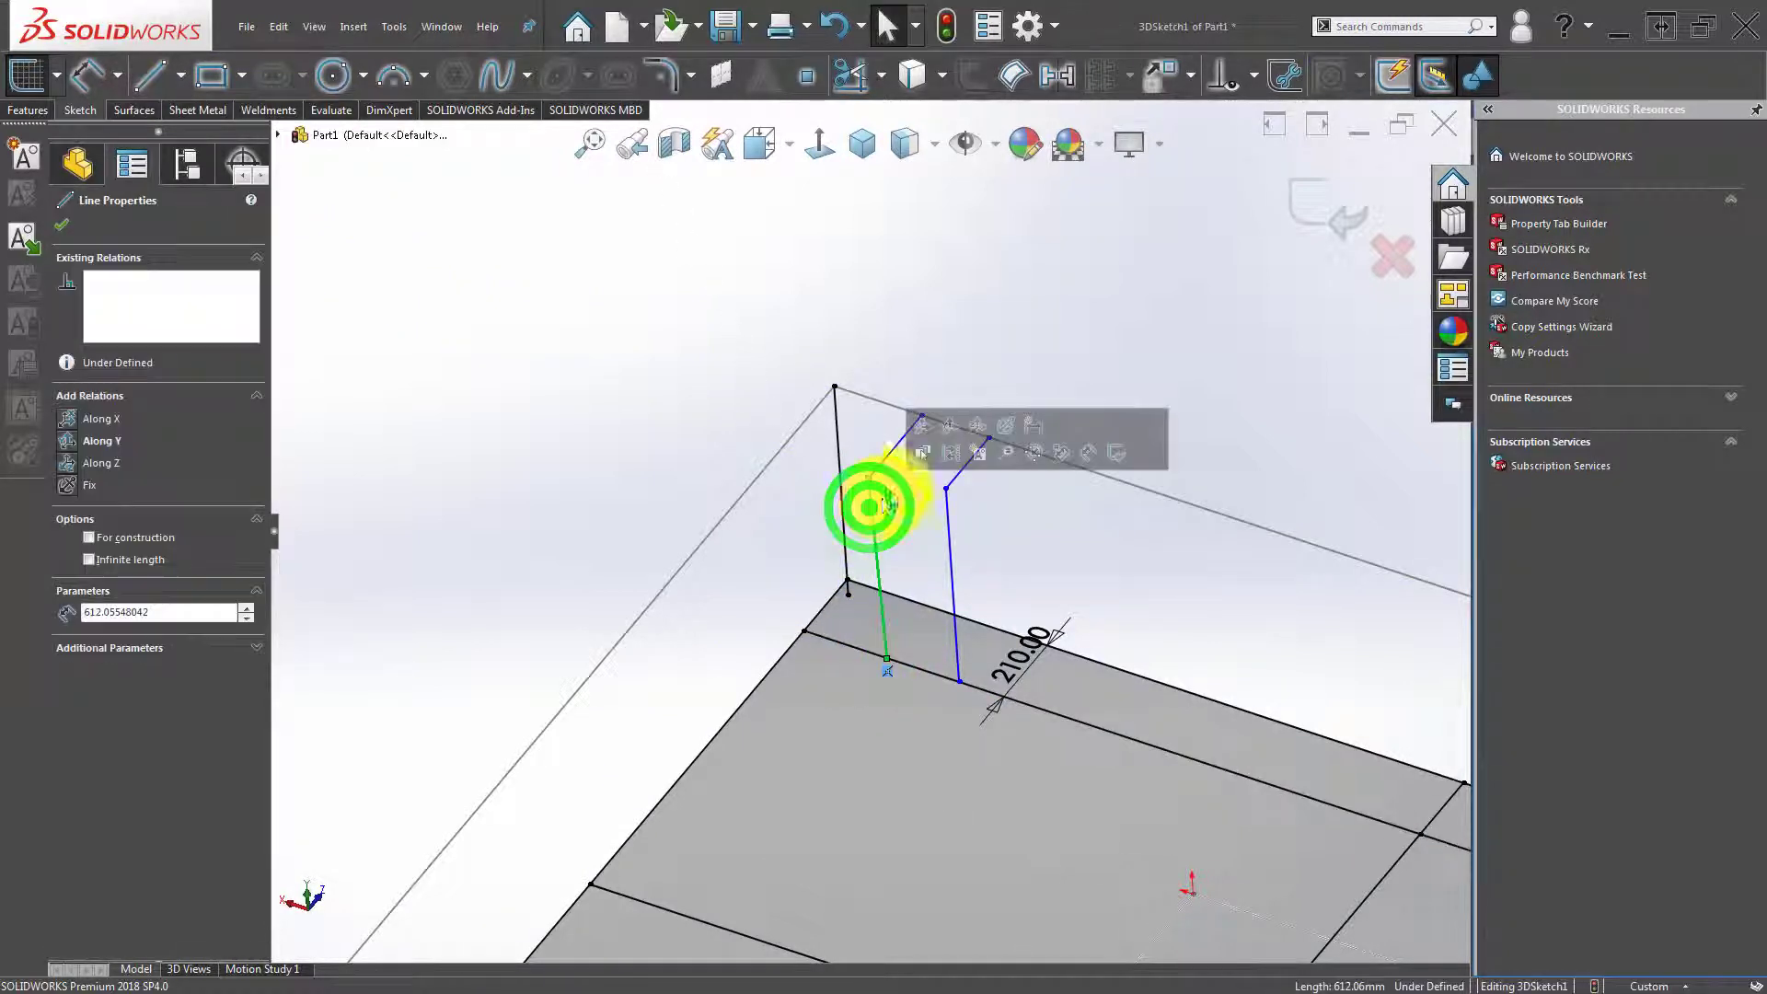
{"action": "left_click", "coordinate": [947, 428]}
{"action": "left_click", "coordinate": [653, 465]}
{"action": "middle_click_drag", "start_coordinate": [891, 580], "coordinate": [1033, 572]}
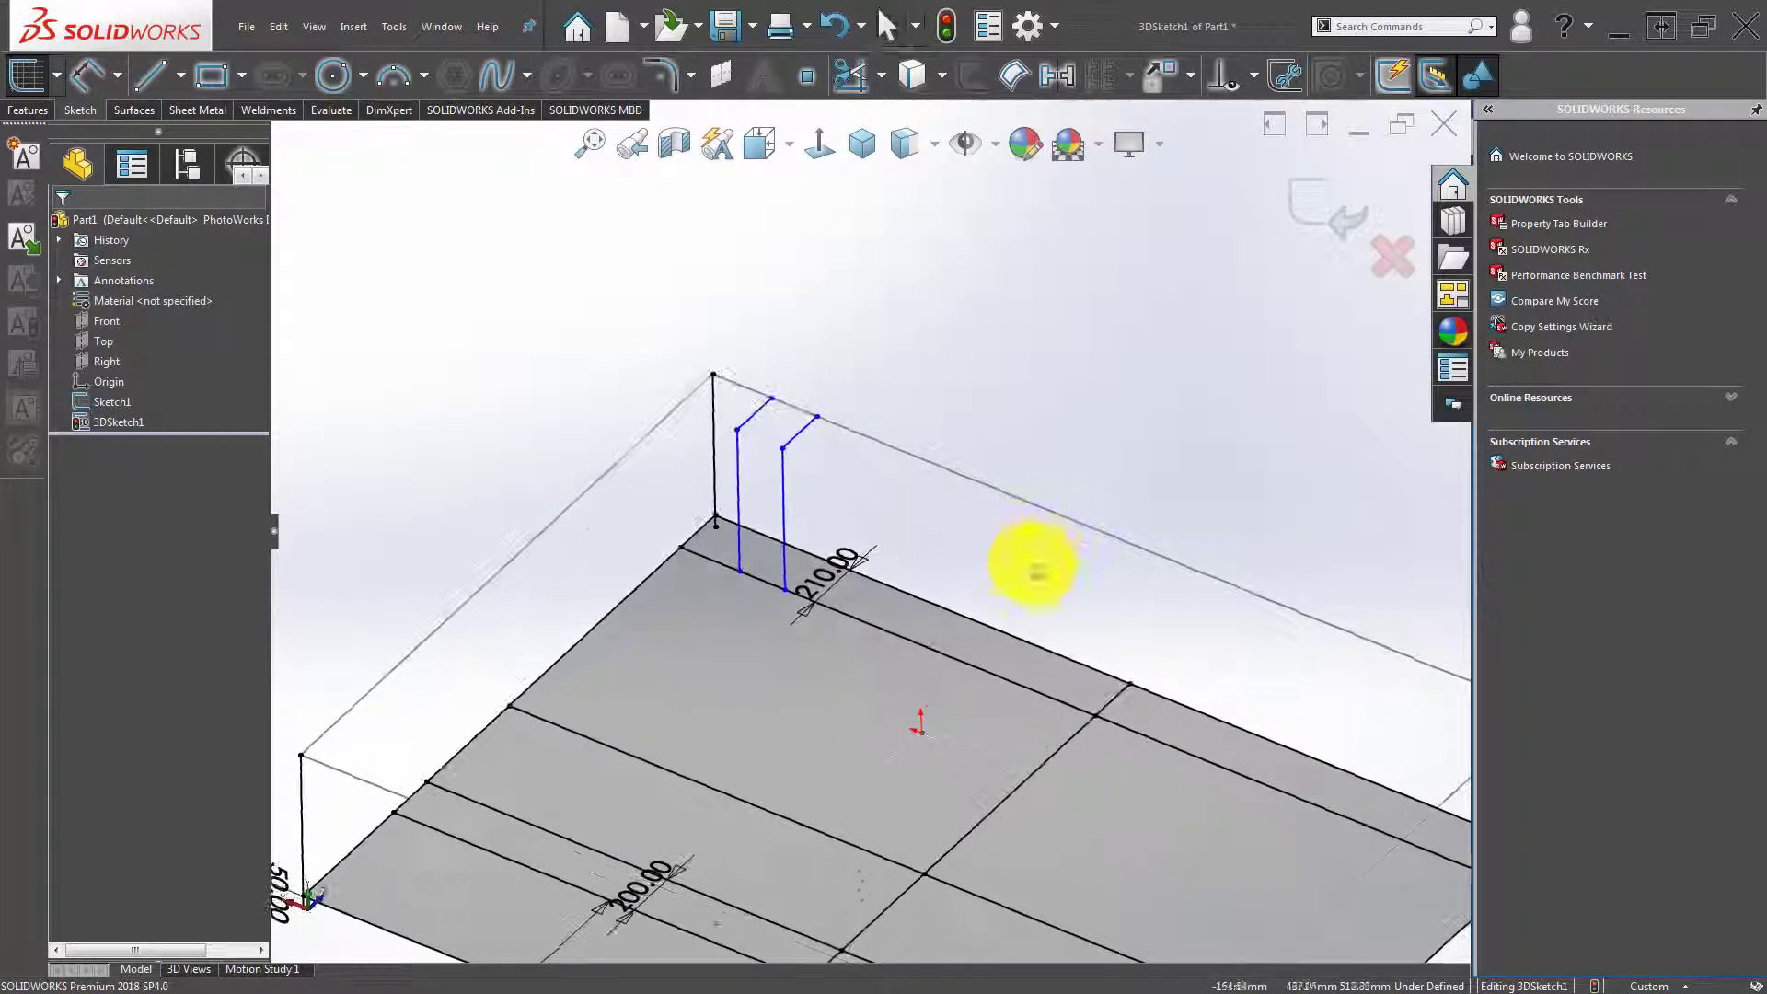
{"action": "scroll", "coordinate": [726, 448], "scroll_direction": "up", "scroll_amount": 3}
Add a centerline joining the two leg tops and a vertical centerline from its midpoint to the base edge.
{"action": "left_click", "coordinate": [161, 76]}
{"action": "left_click", "coordinate": [170, 78]}
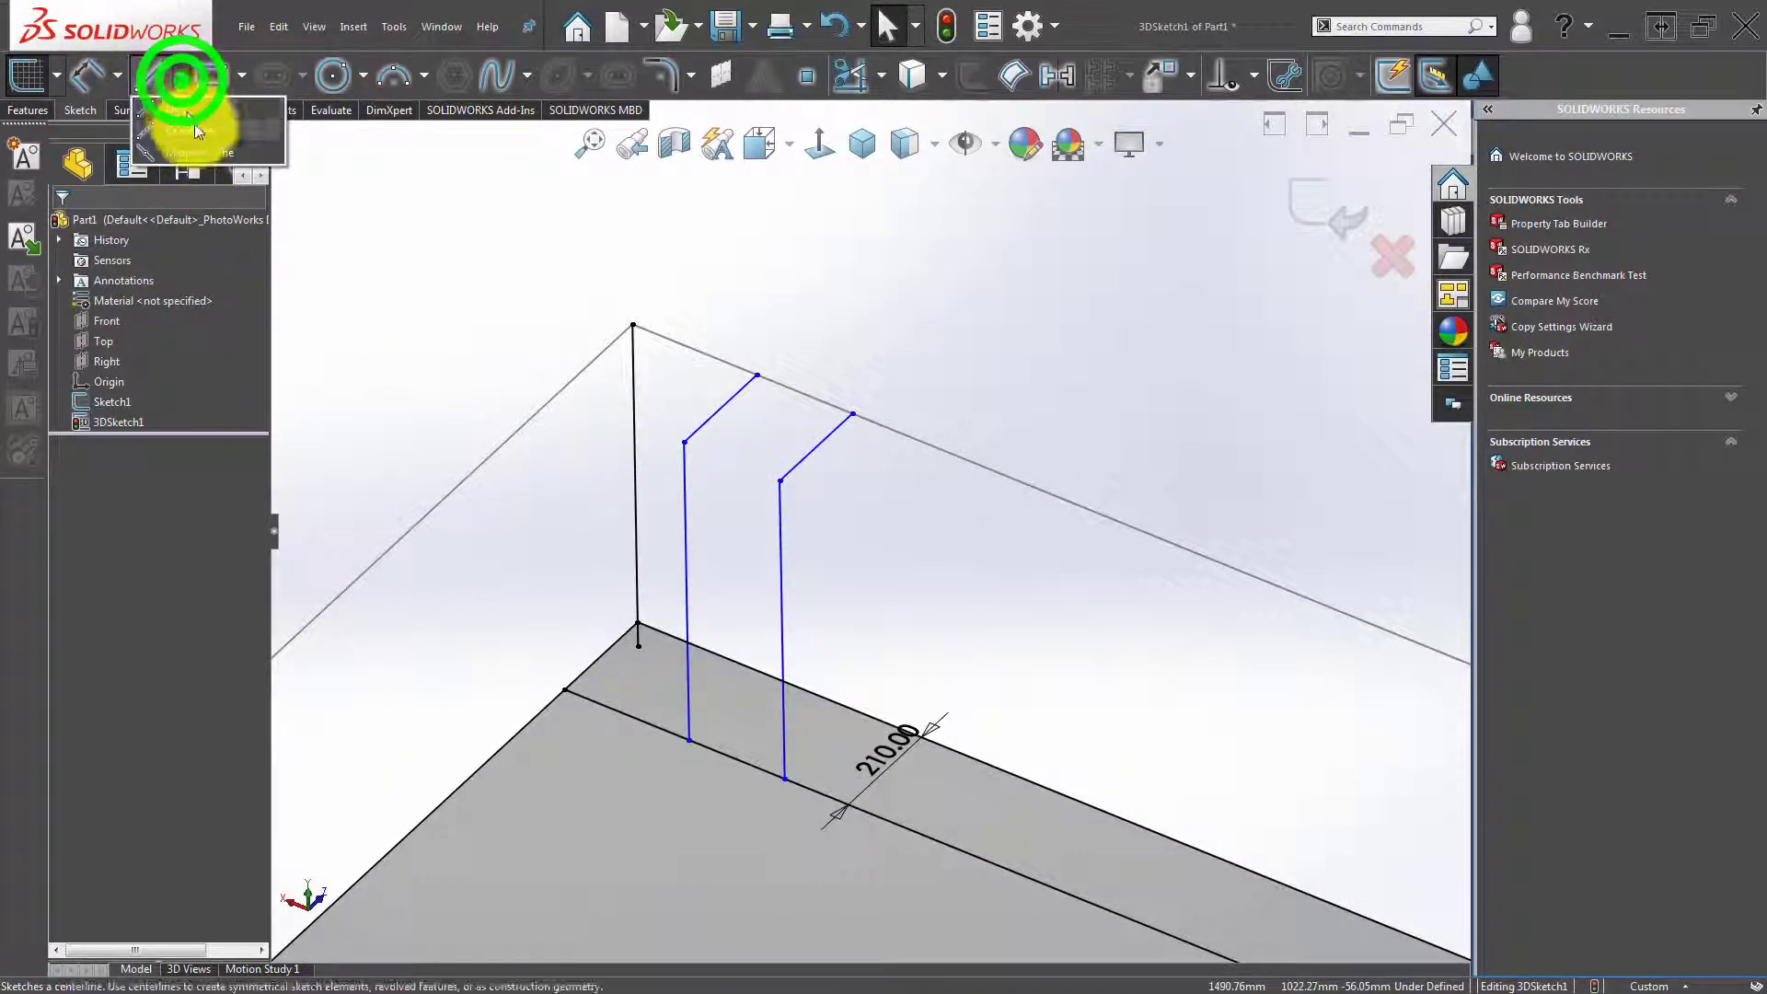
{"action": "left_click", "coordinate": [685, 442]}
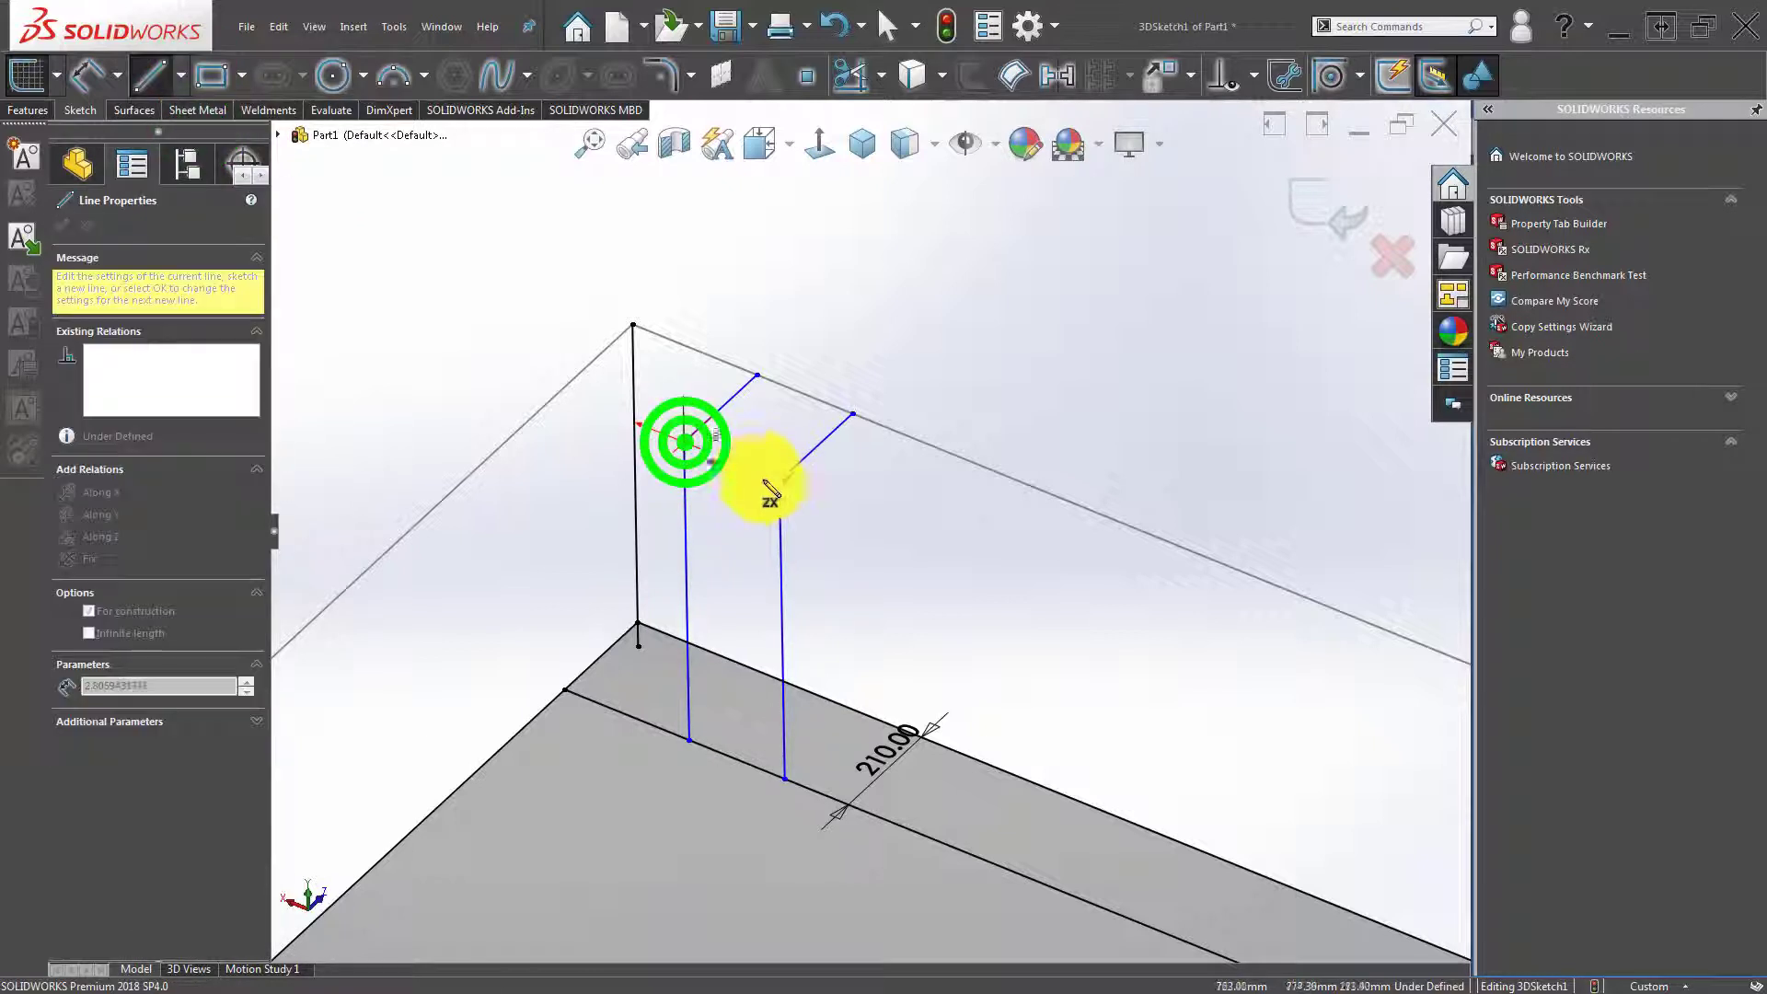
{"action": "left_click", "coordinate": [782, 478]}
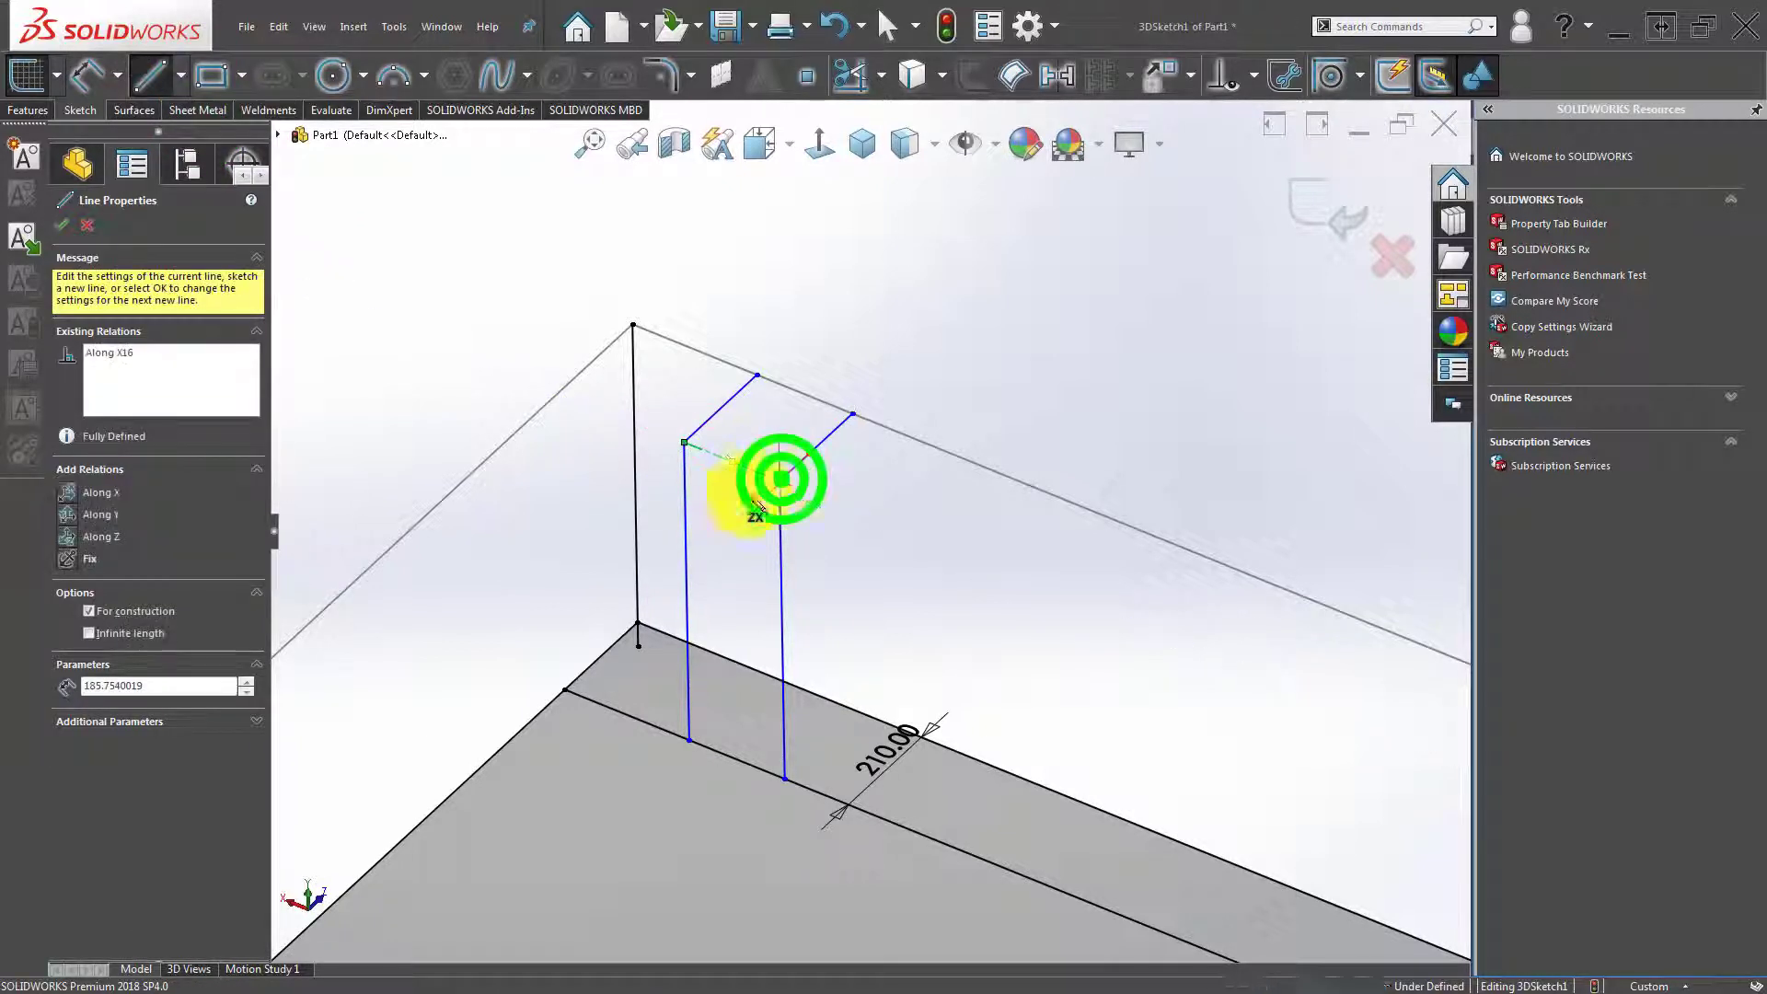
{"action": "double_click", "coordinate": [571, 493]}
{"action": "key", "text": "Escape"}
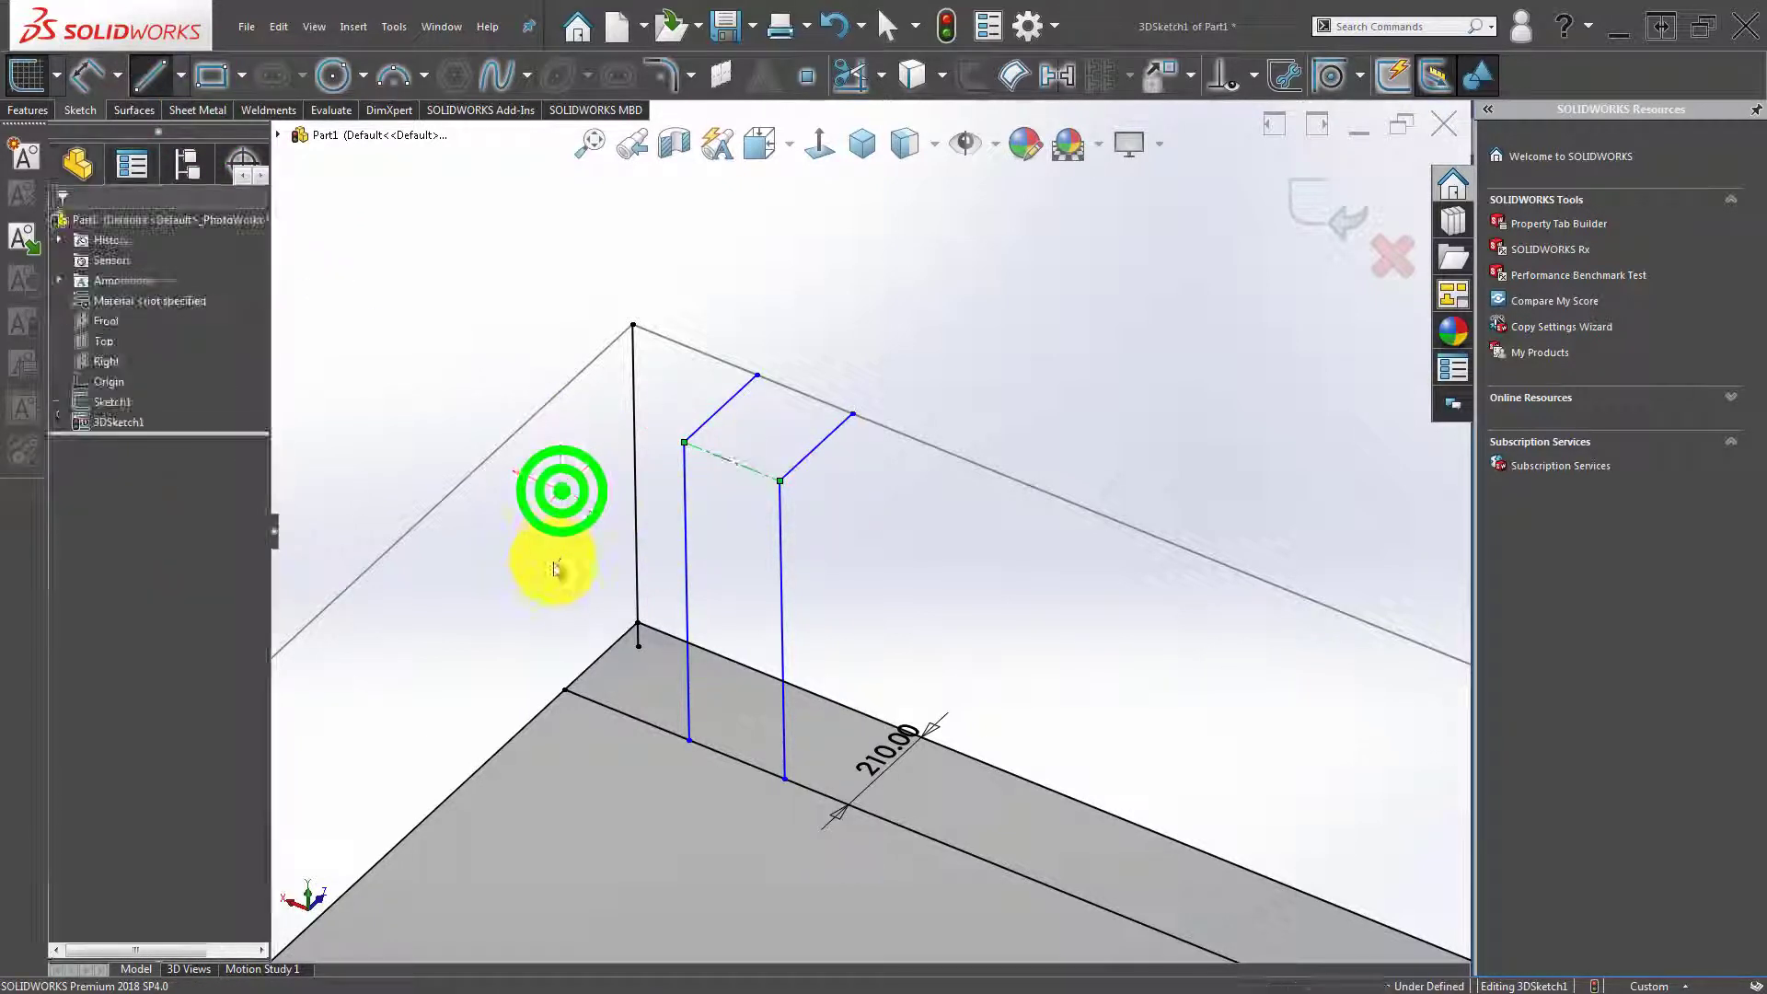
{"action": "left_click", "coordinate": [171, 80]}
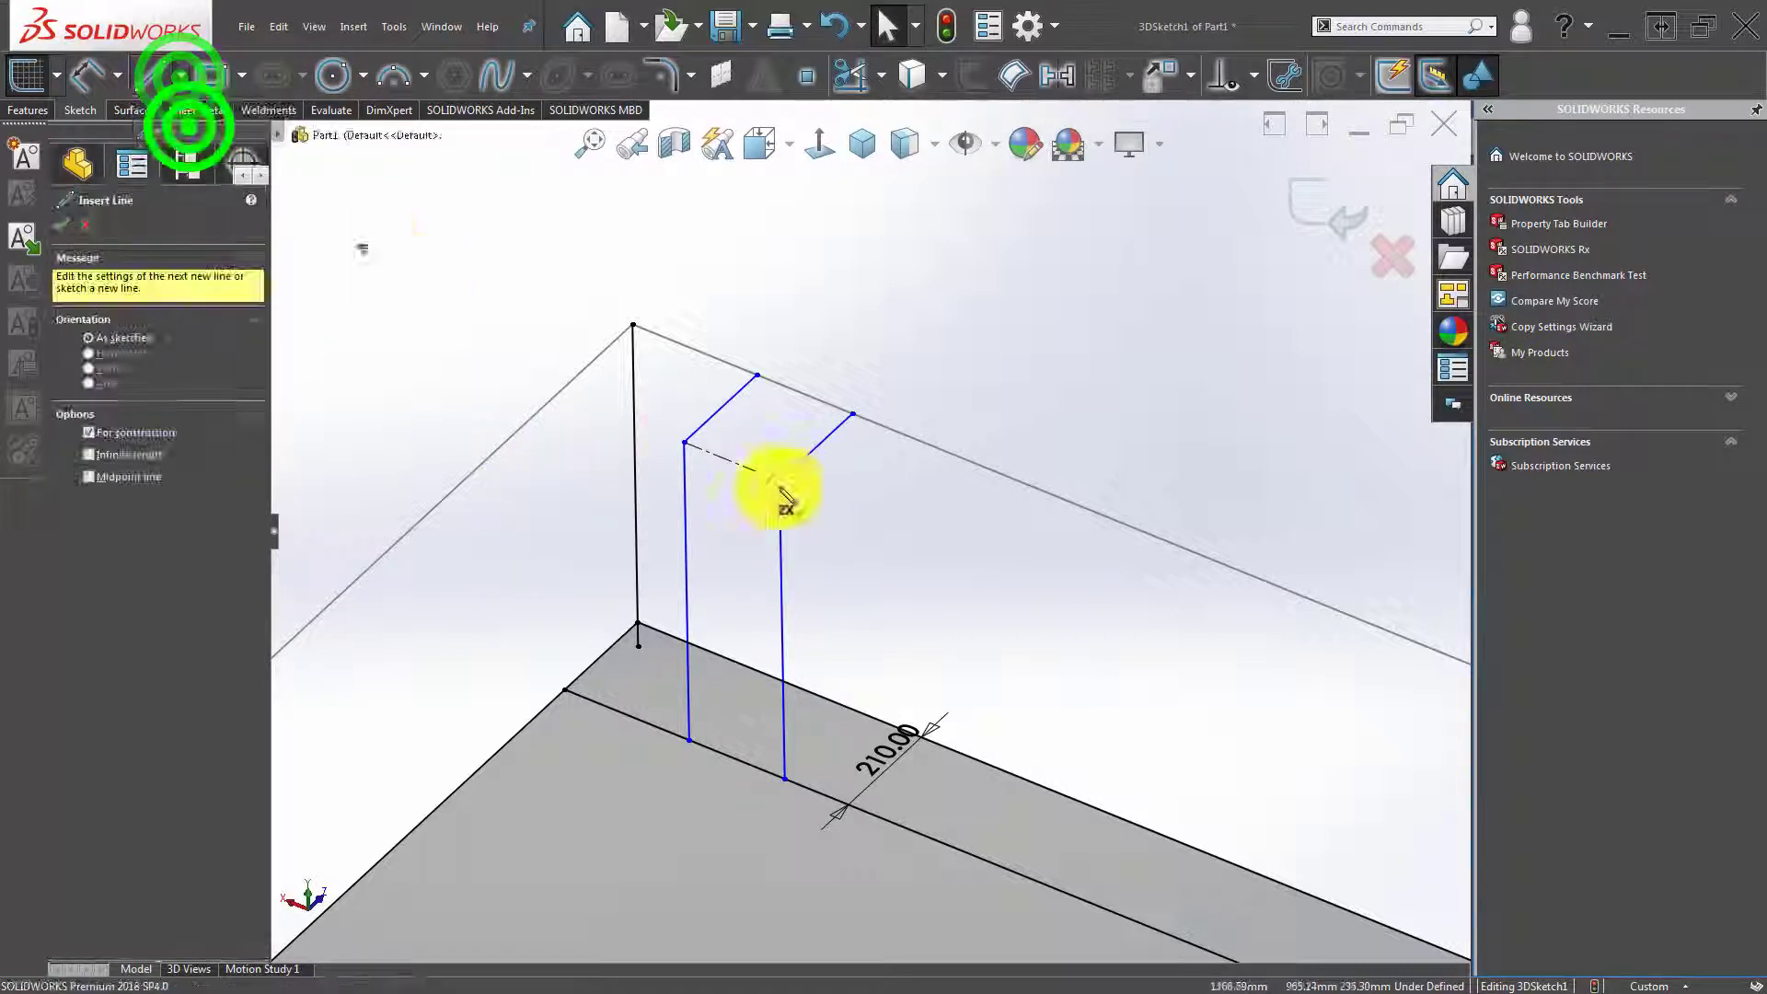
{"action": "left_click", "coordinate": [731, 460]}
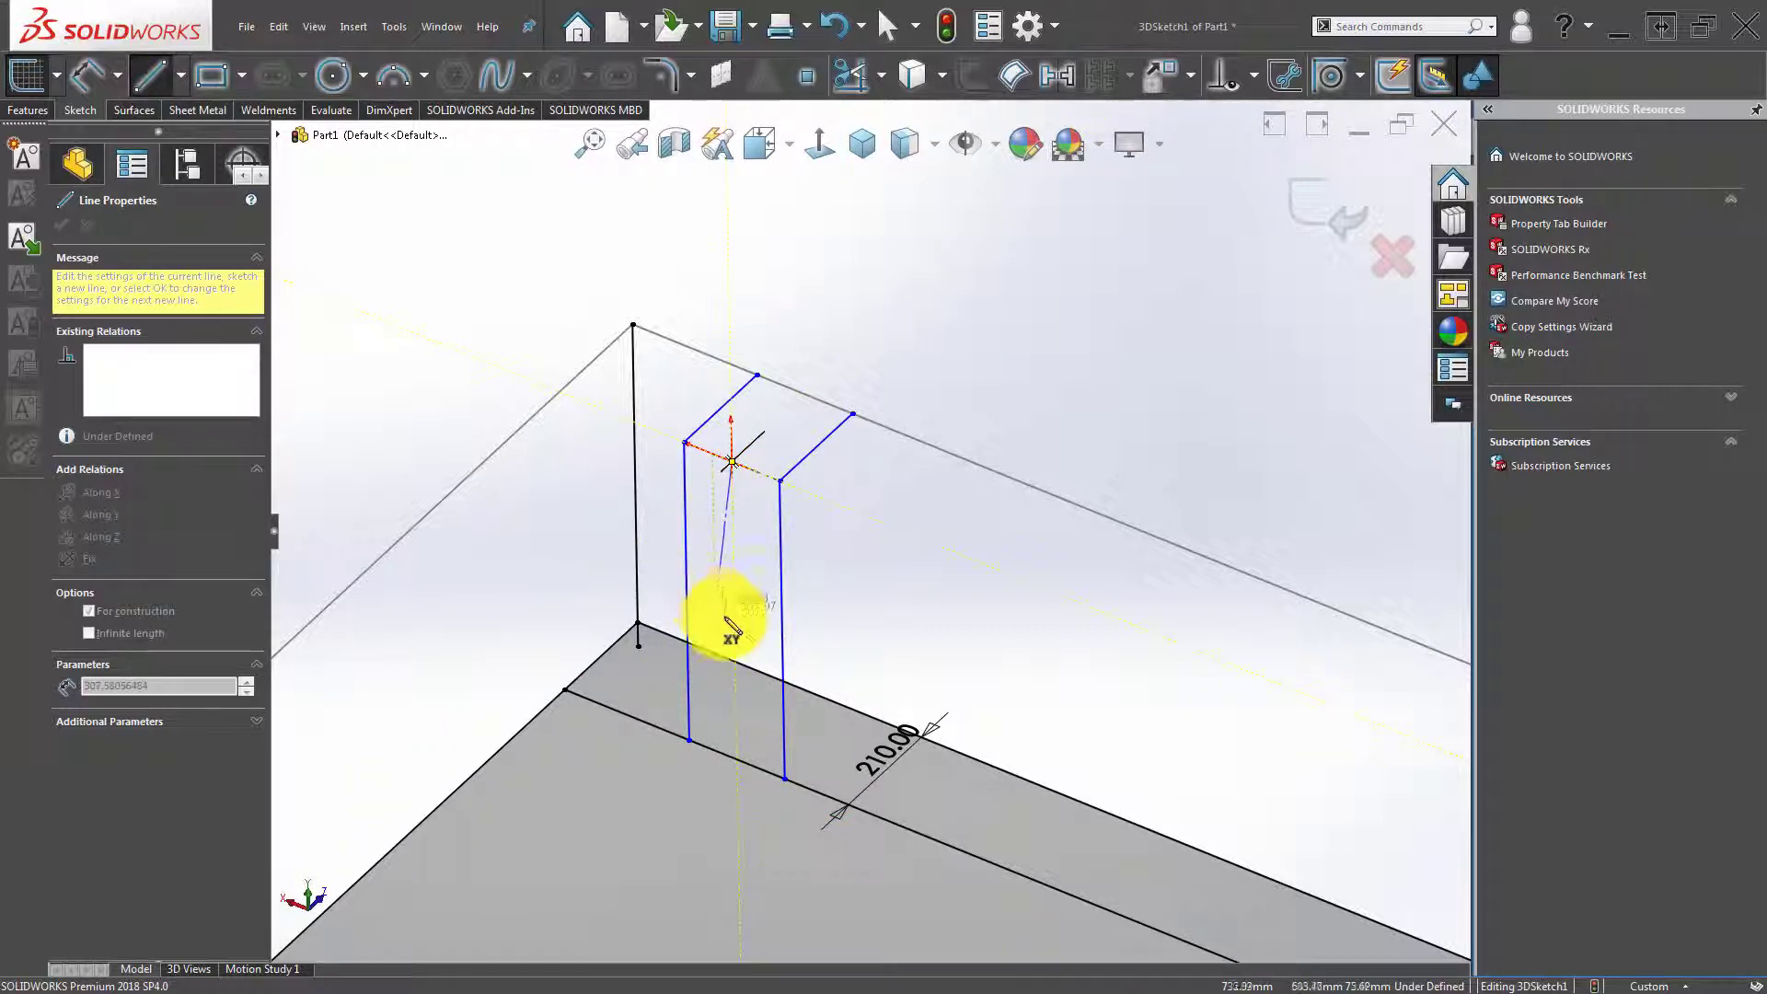
{"action": "left_click", "coordinate": [735, 754]}
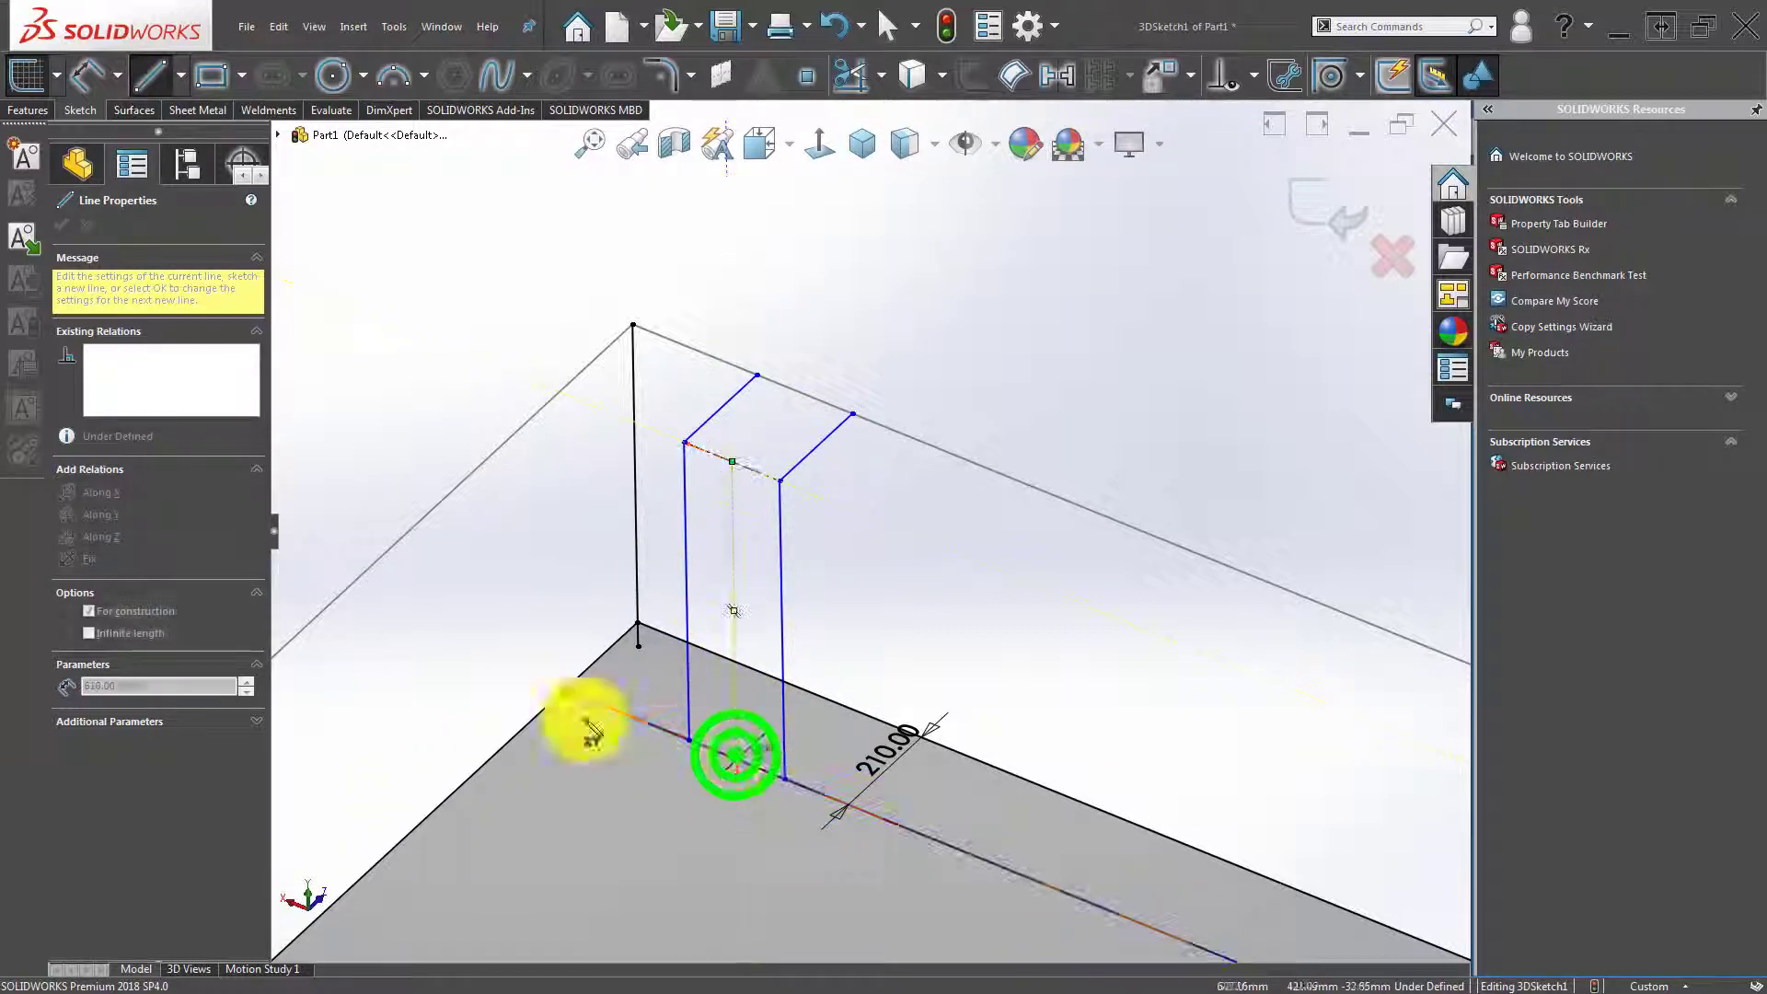
{"action": "double_click", "coordinate": [501, 611]}
{"action": "key", "text": "Escape"}
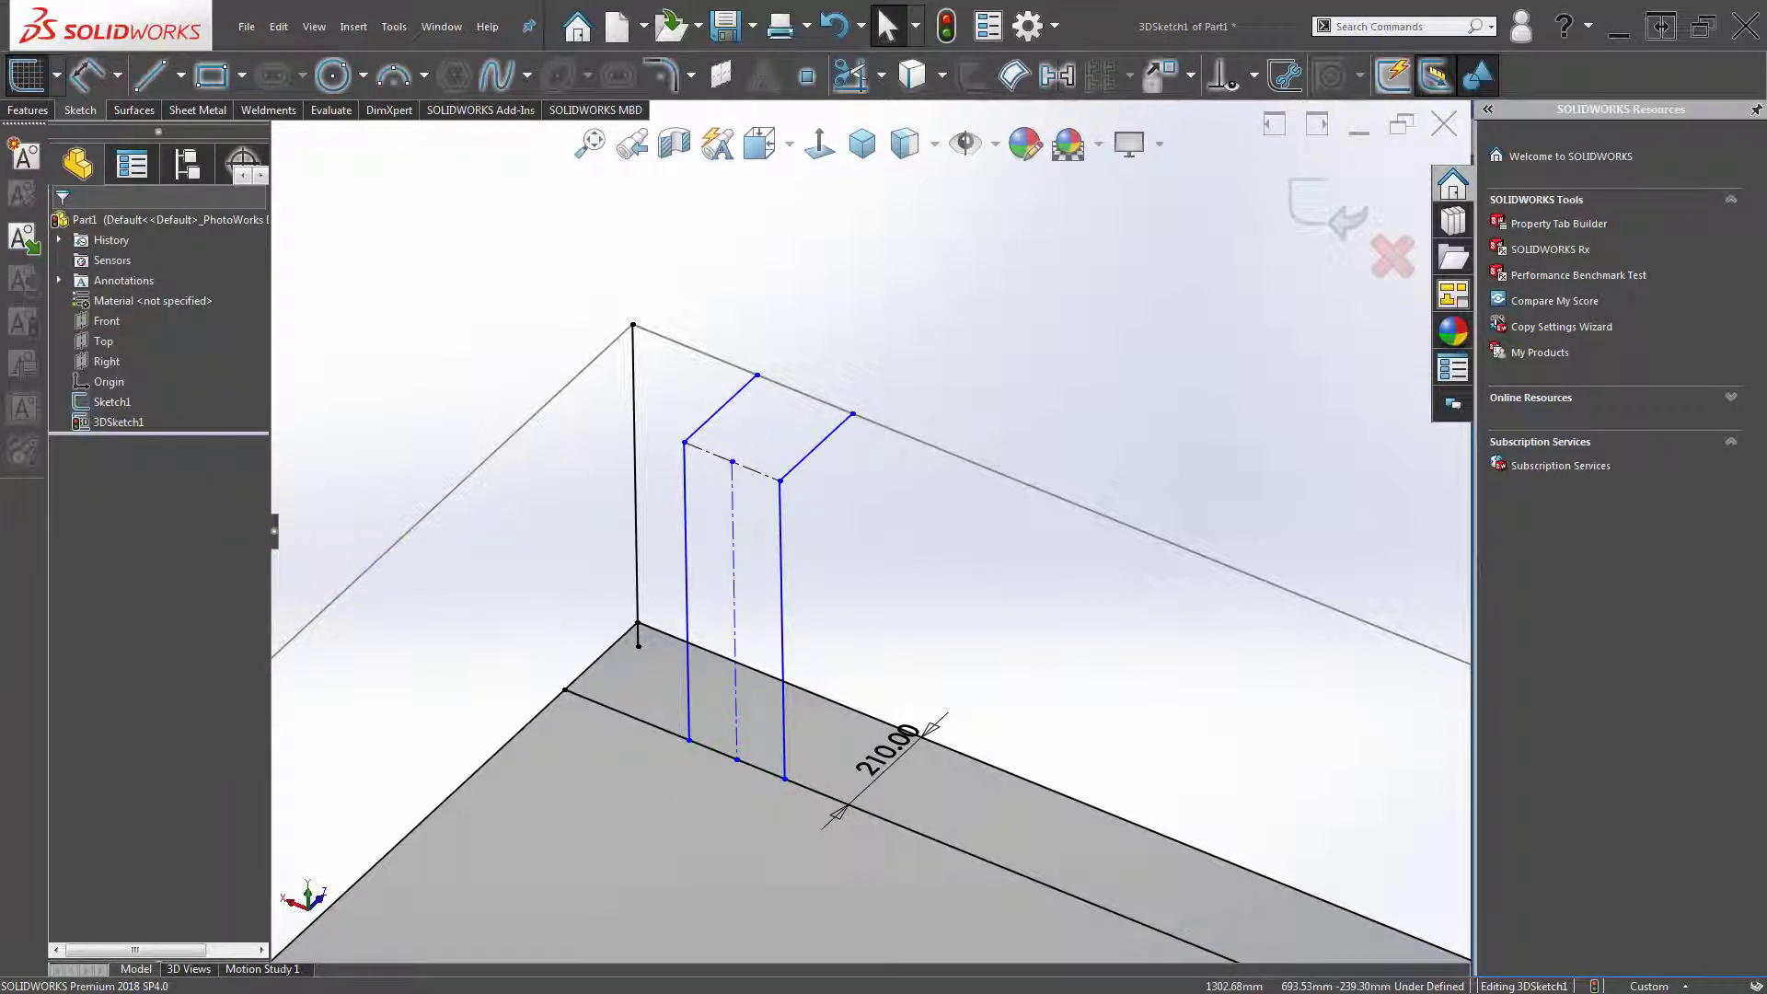
{"action": "left_click", "coordinate": [425, 370]}
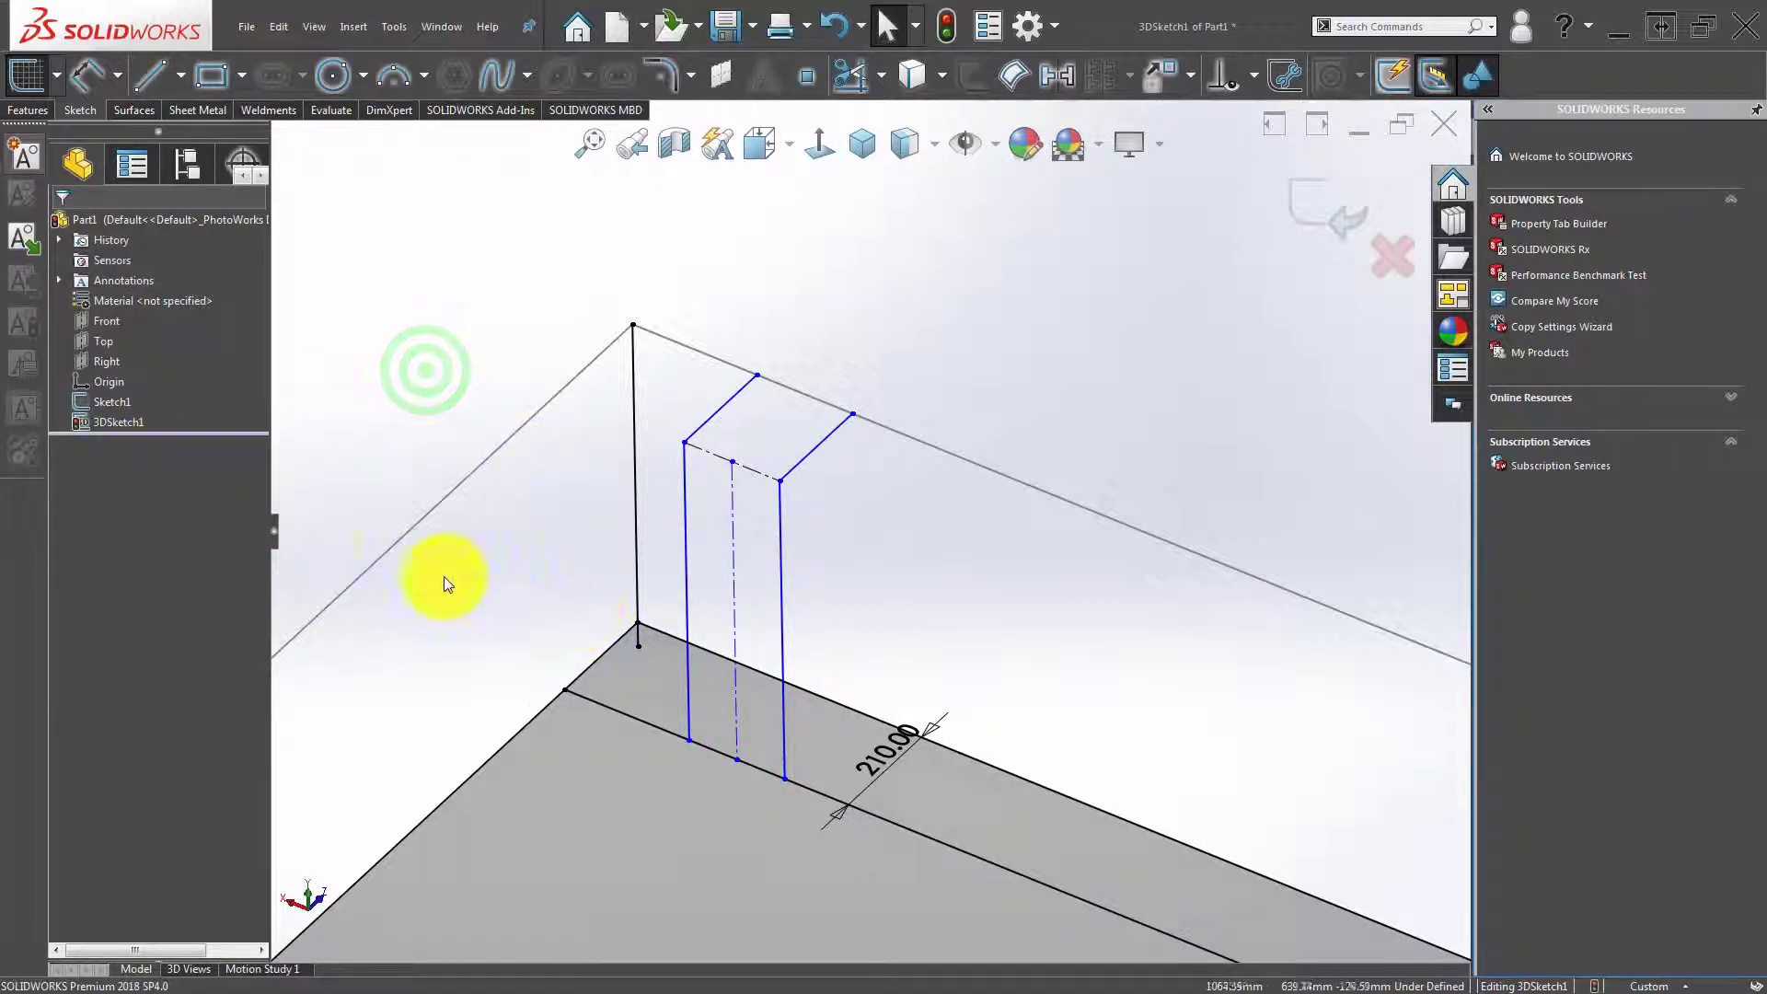
Dimension the centerline's bottom 170 from the base corner and drag the leg lines toward the corner.
{"action": "left_click", "coordinate": [86, 75]}
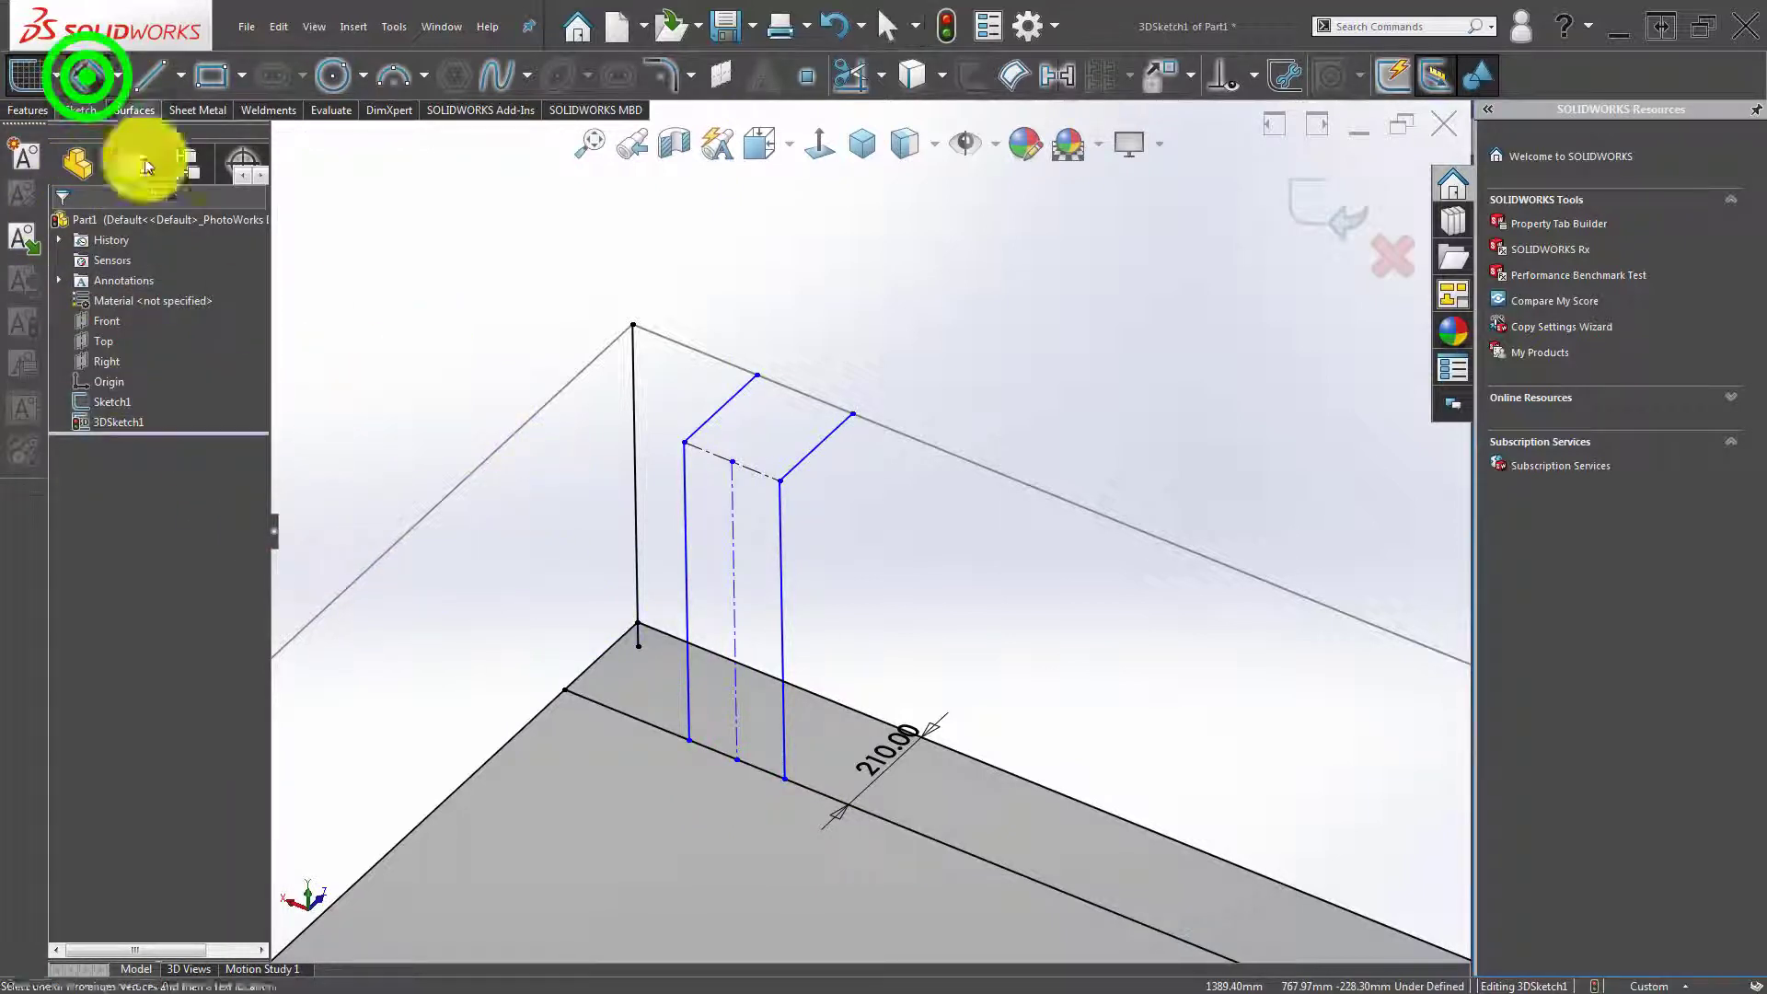
{"action": "left_click", "coordinate": [563, 690]}
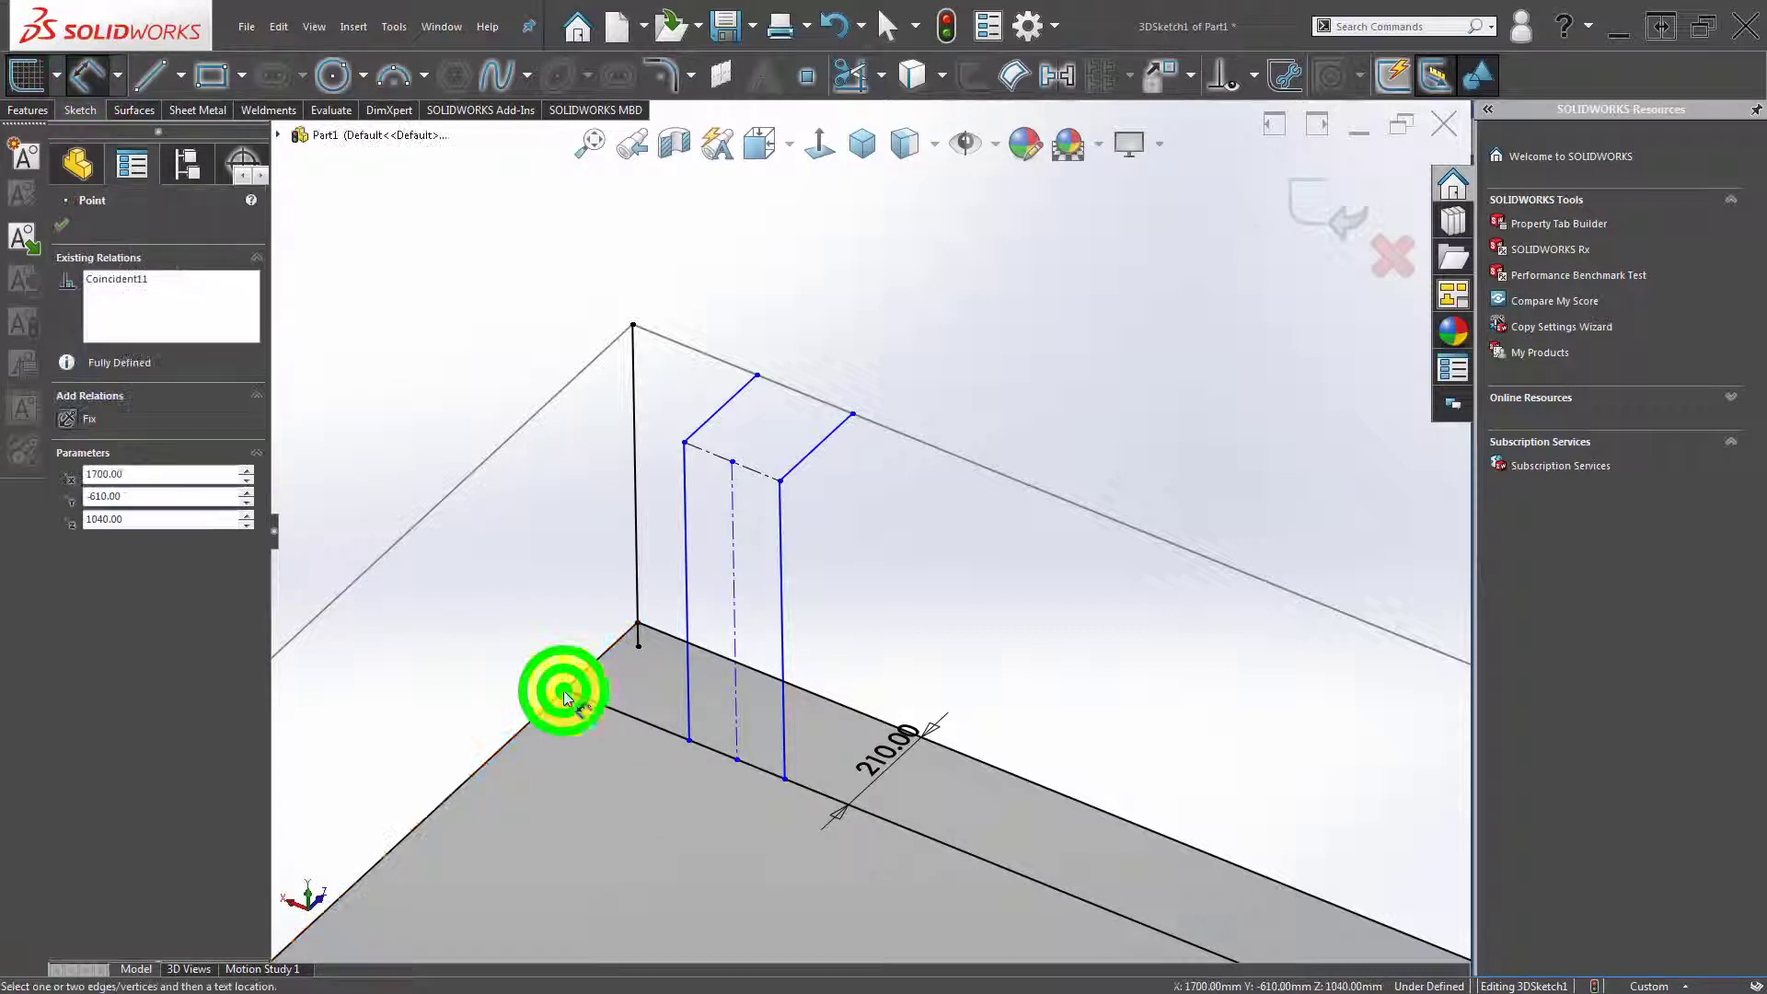
{"action": "left_click", "coordinate": [737, 757]}
{"action": "left_click", "coordinate": [630, 768]}
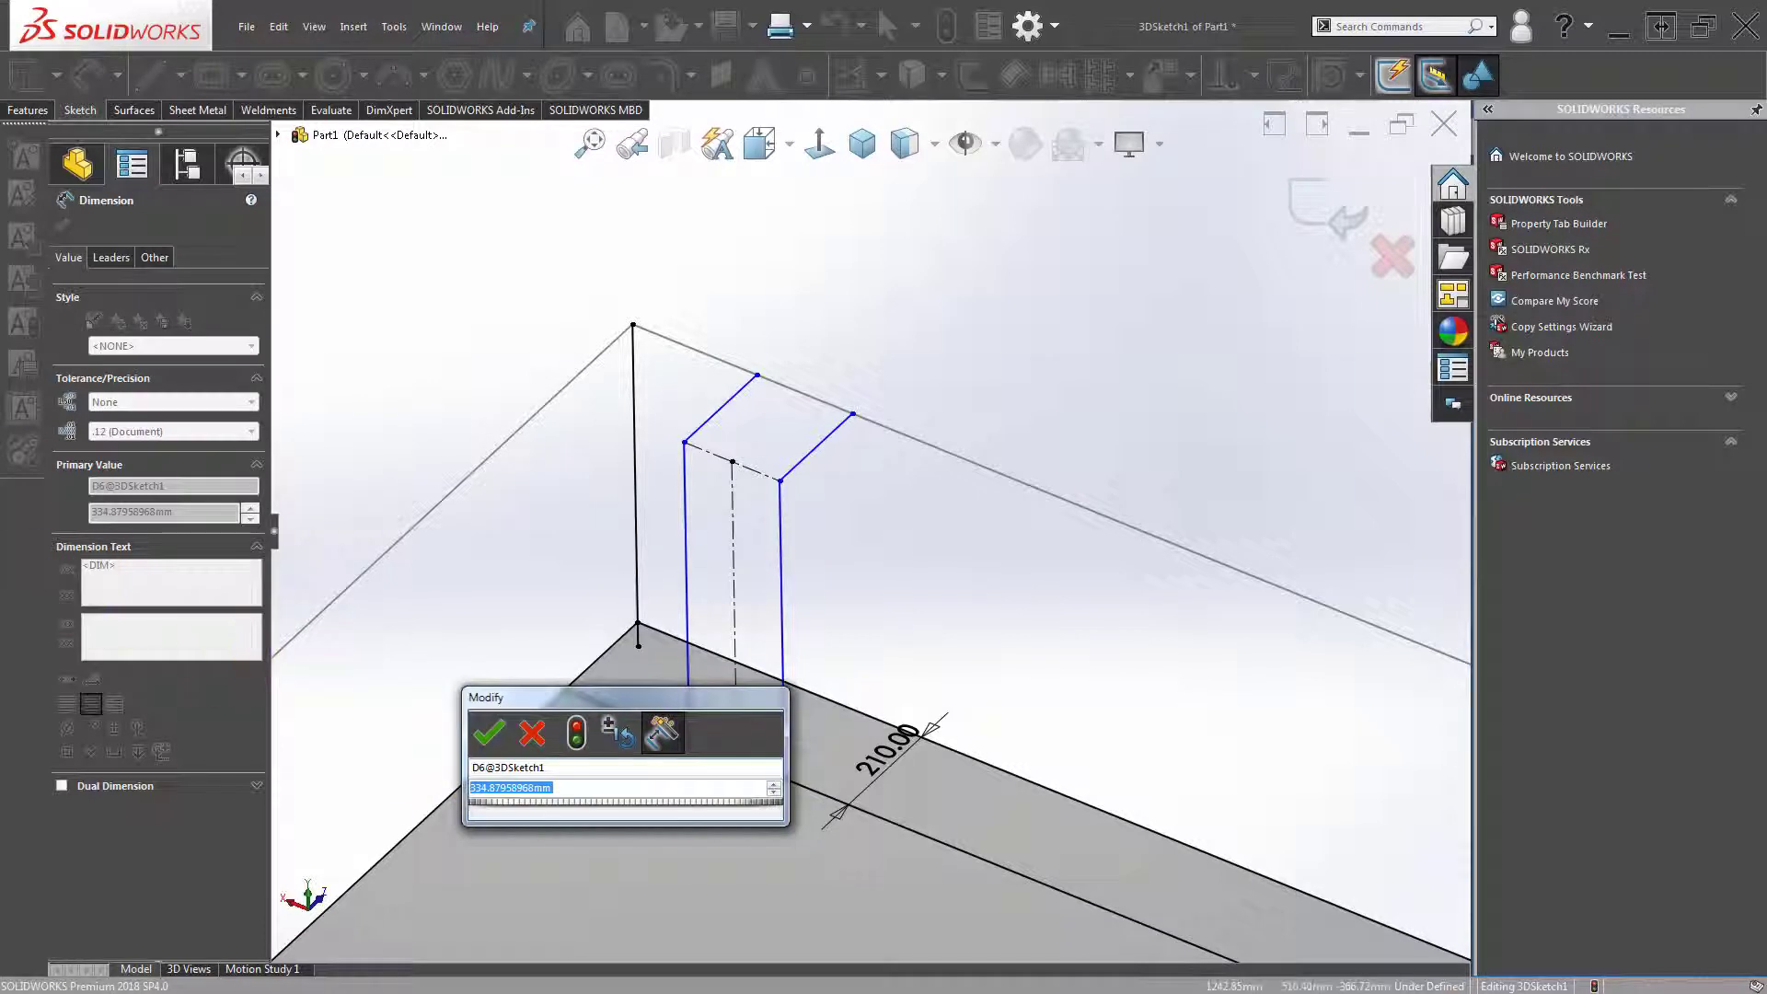
{"action": "left_click", "coordinate": [581, 792]}
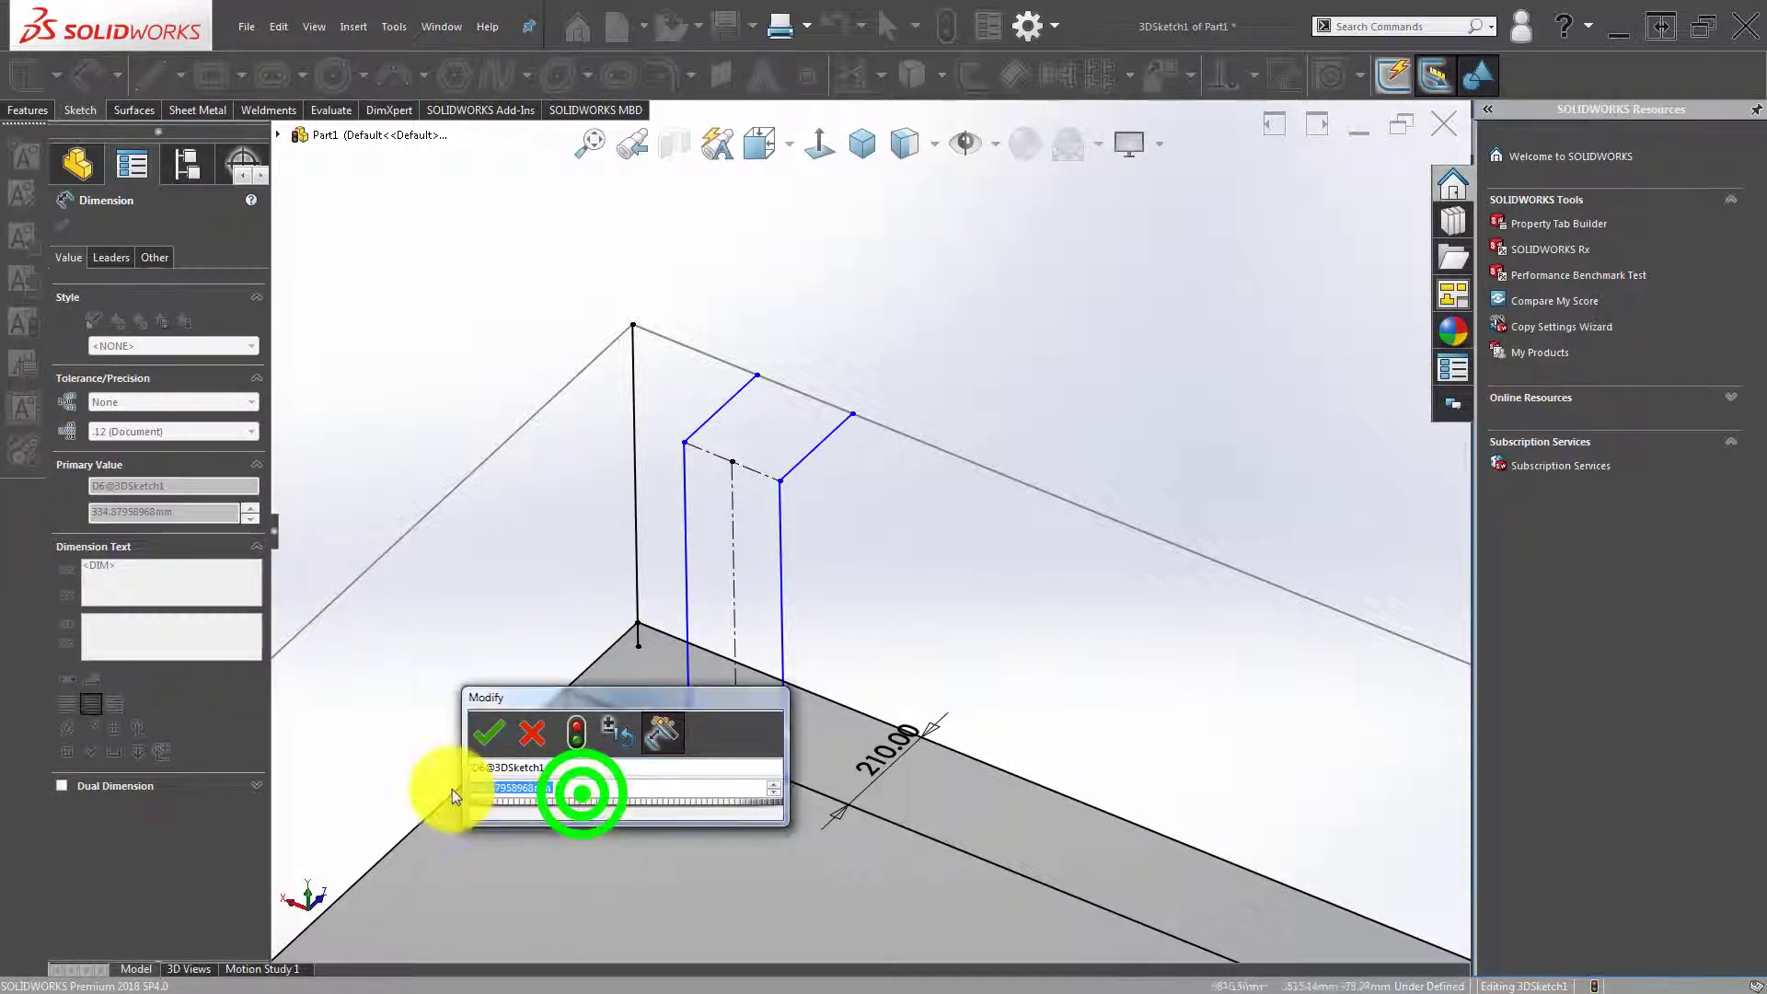
{"action": "key", "text": "BackSpace"}
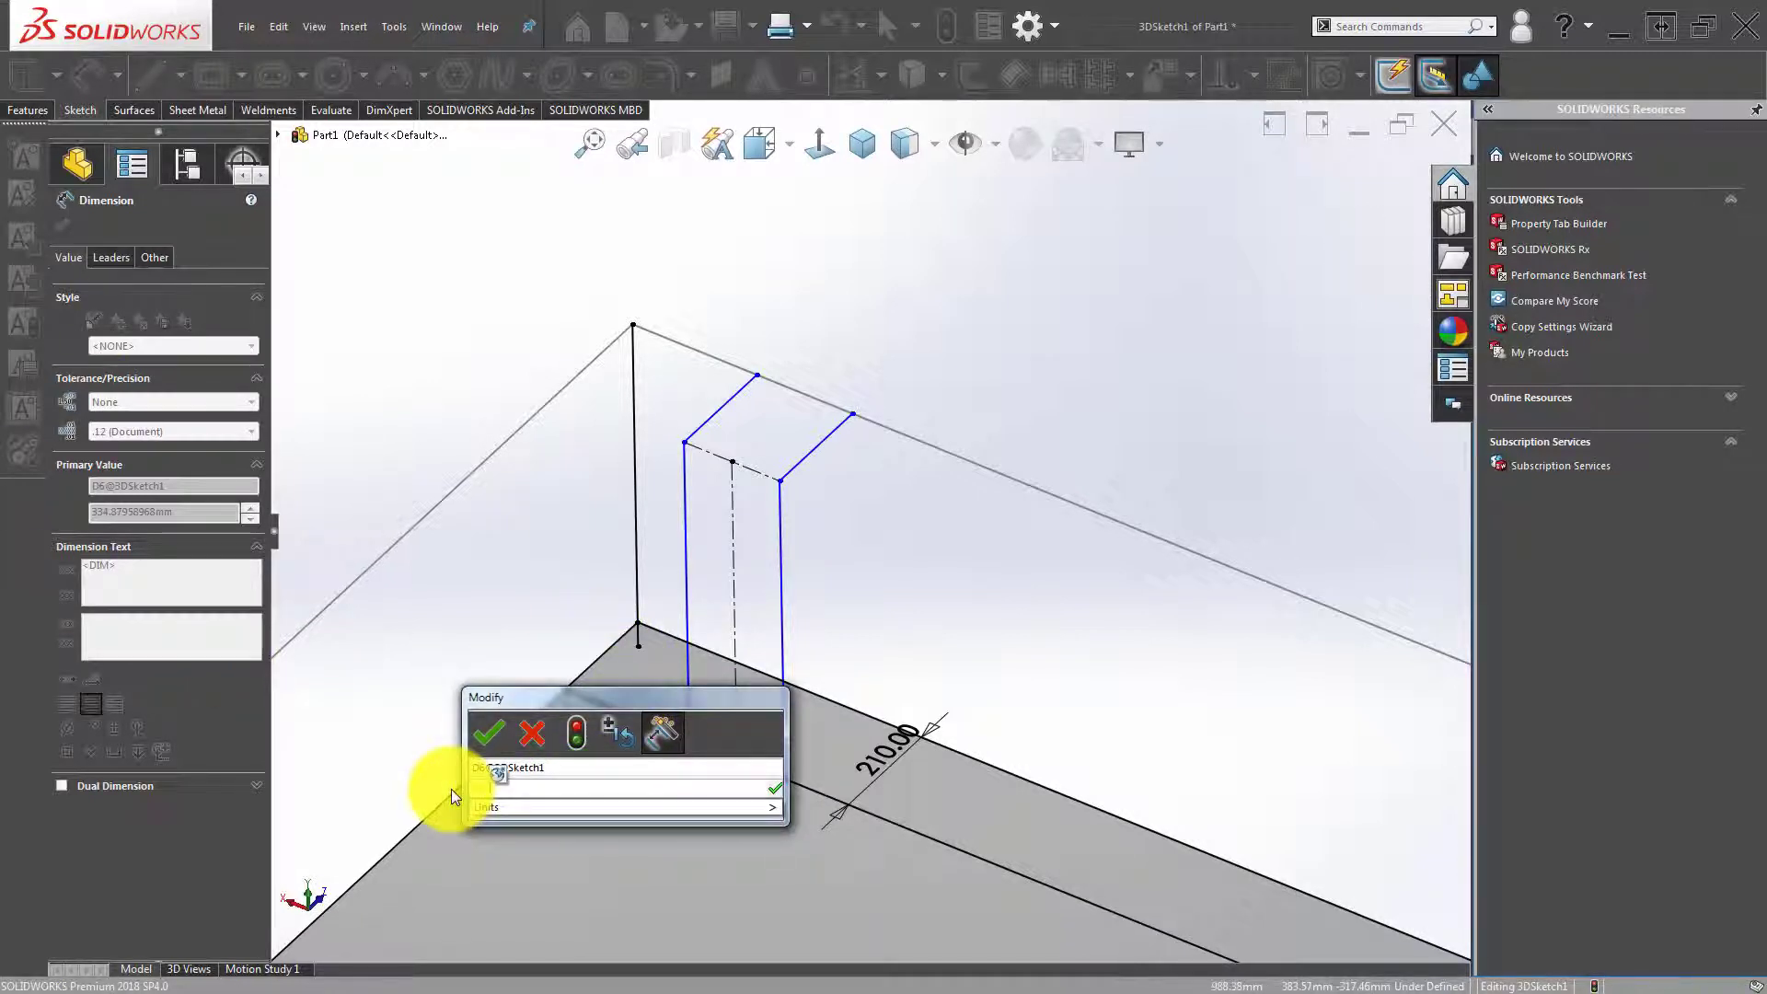
{"action": "type", "text": "170"}
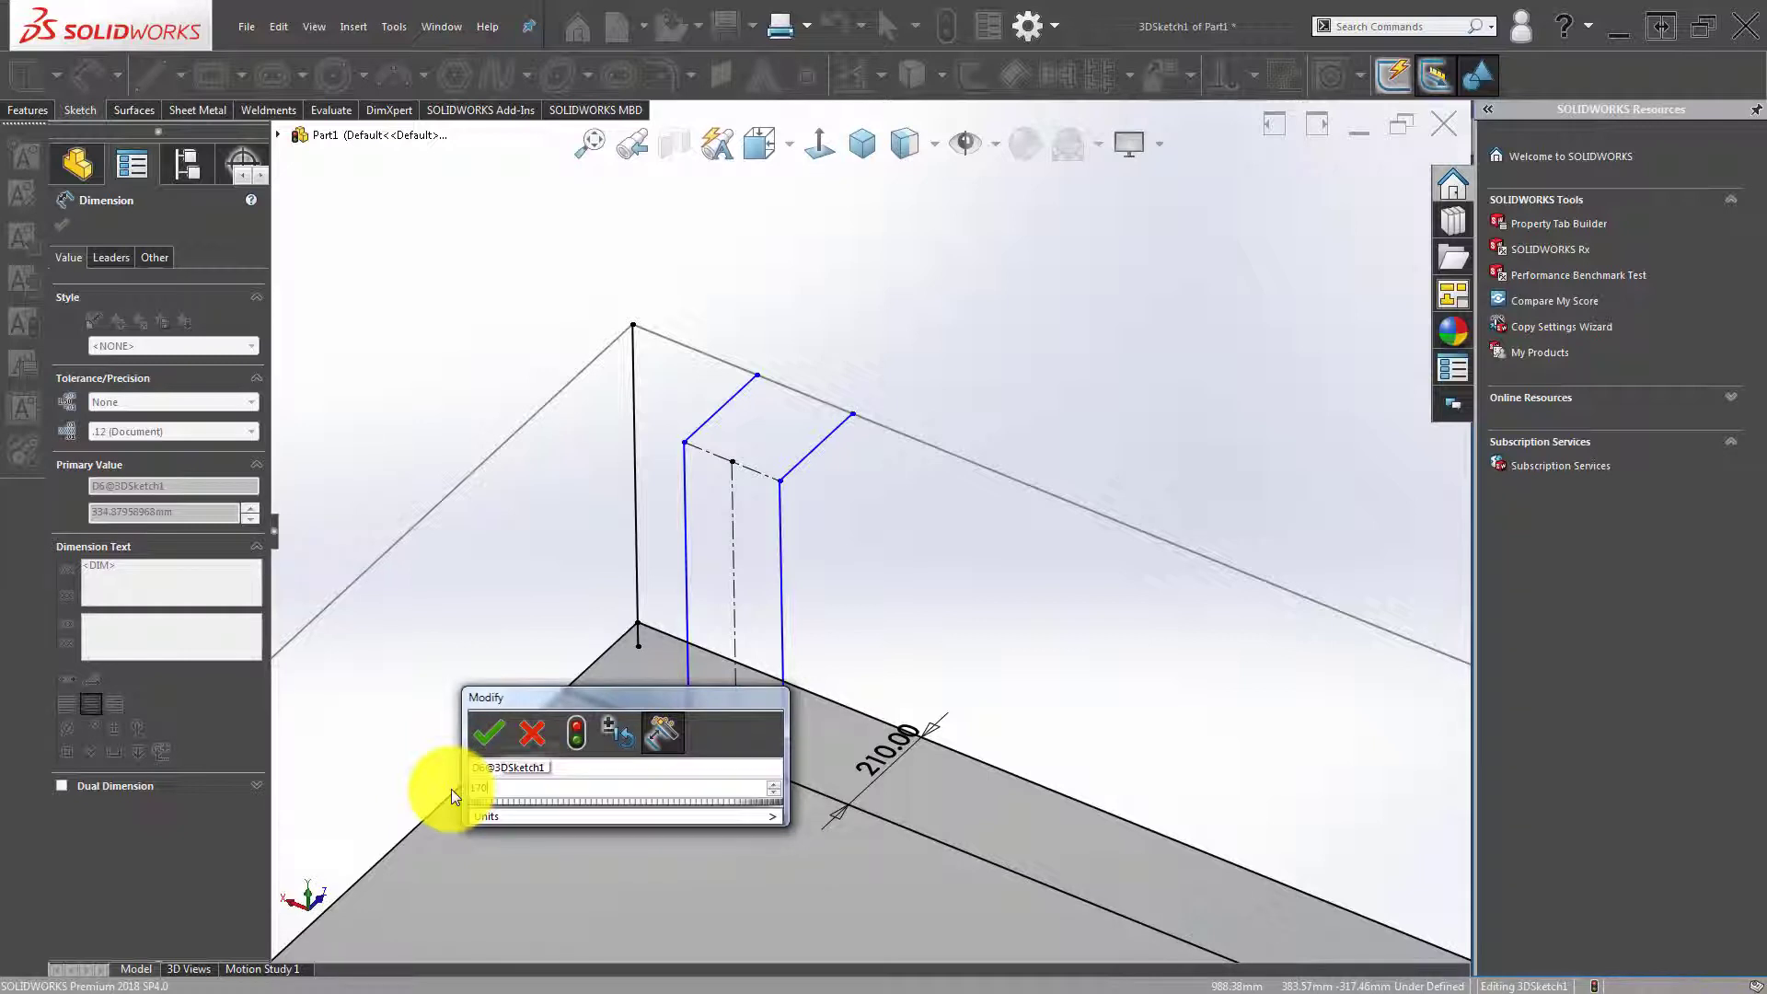
{"action": "key", "text": "Return"}
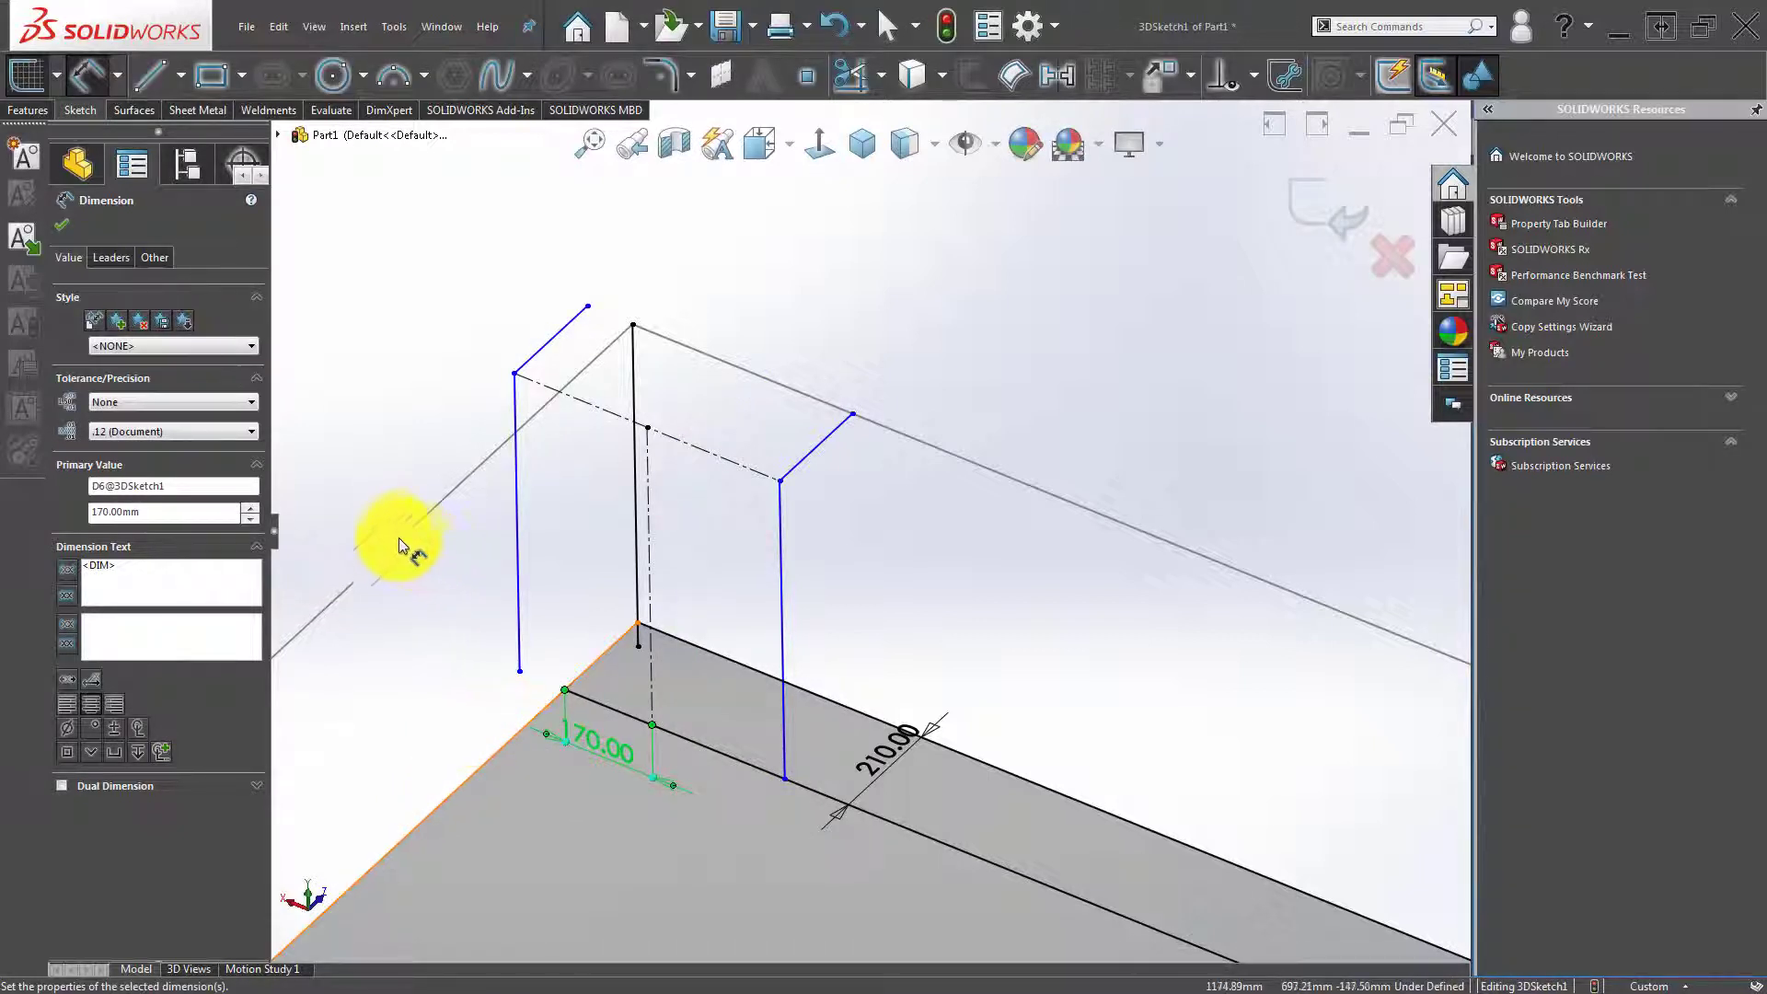
{"action": "left_click", "coordinate": [401, 394]}
{"action": "left_click_drag", "start_coordinate": [512, 414], "coordinate": [633, 477]}
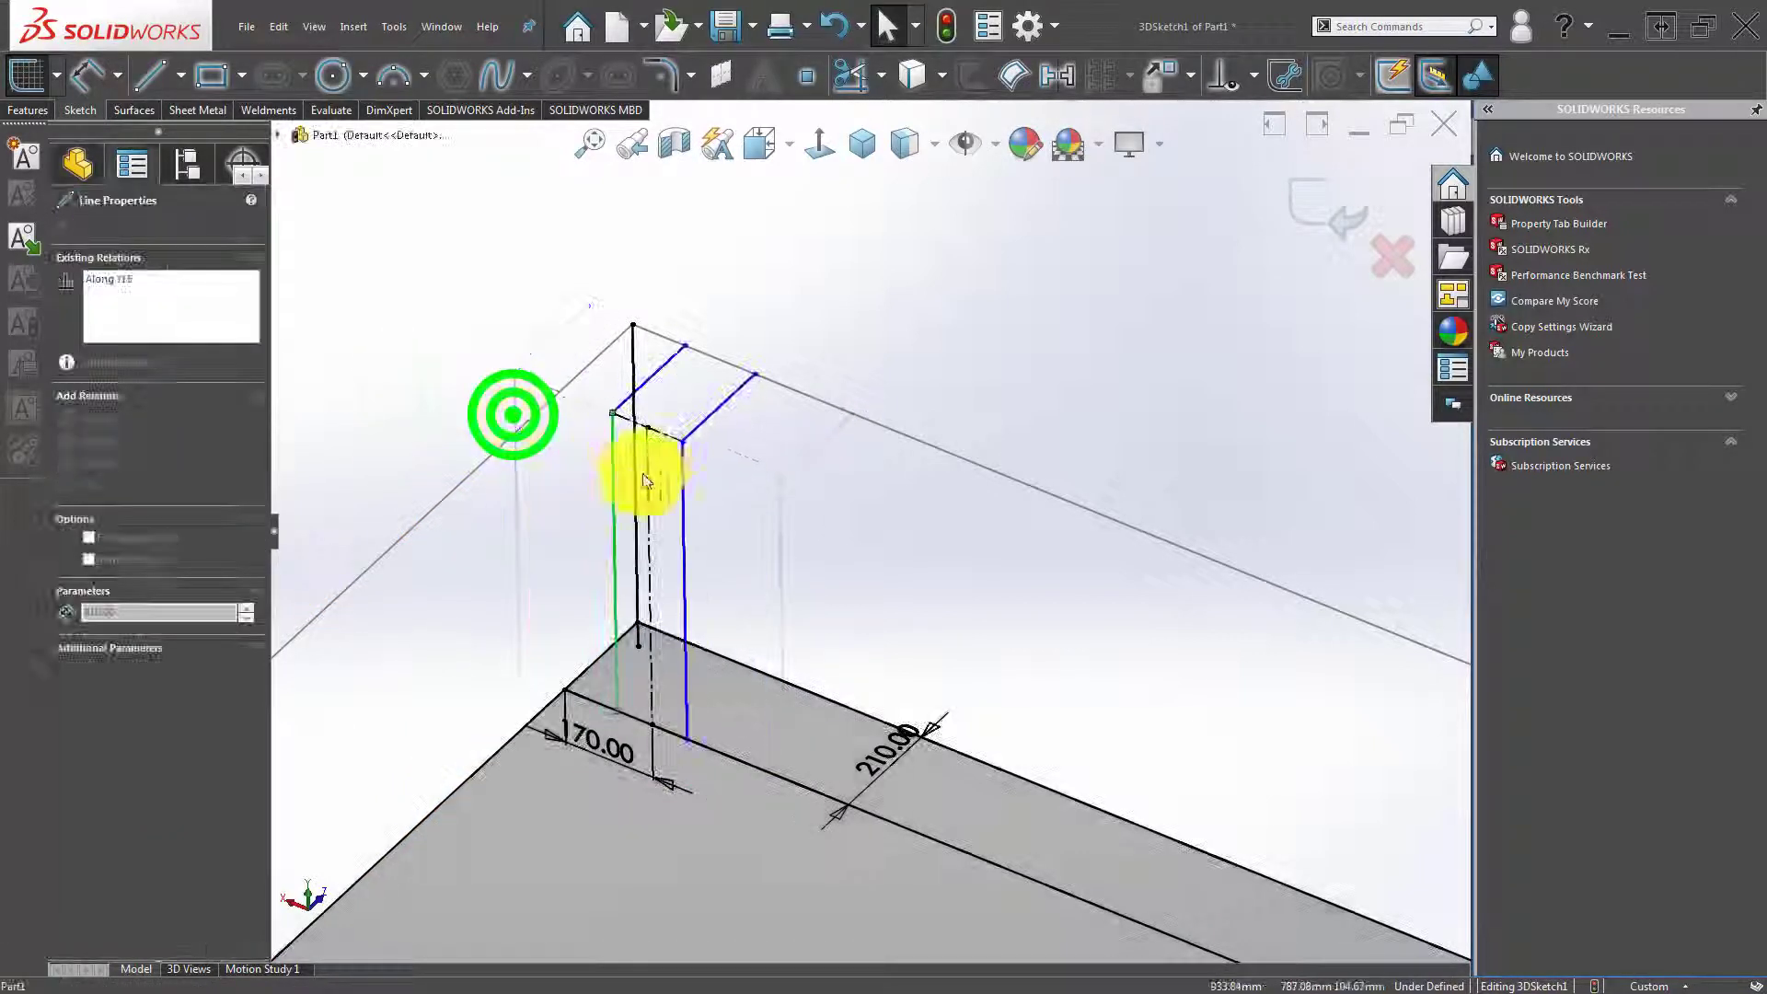
{"action": "left_click", "coordinate": [414, 363]}
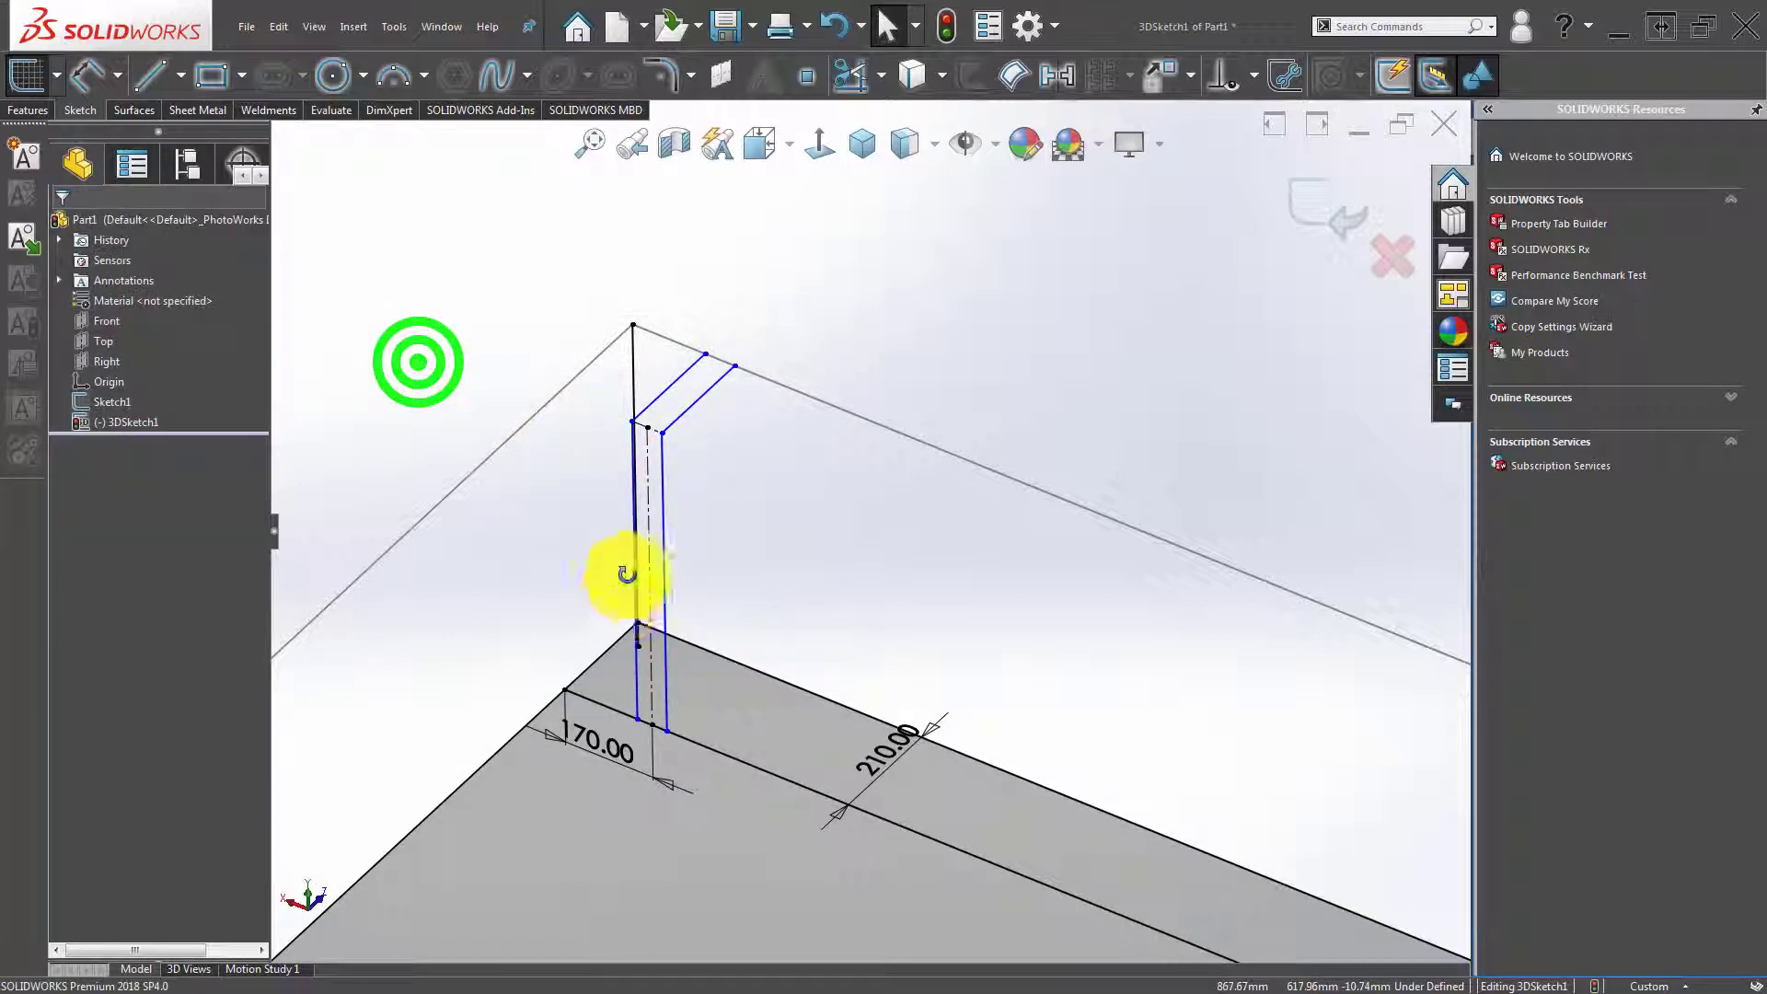
{"action": "middle_click_drag", "start_coordinate": [631, 572], "coordinate": [611, 593]}
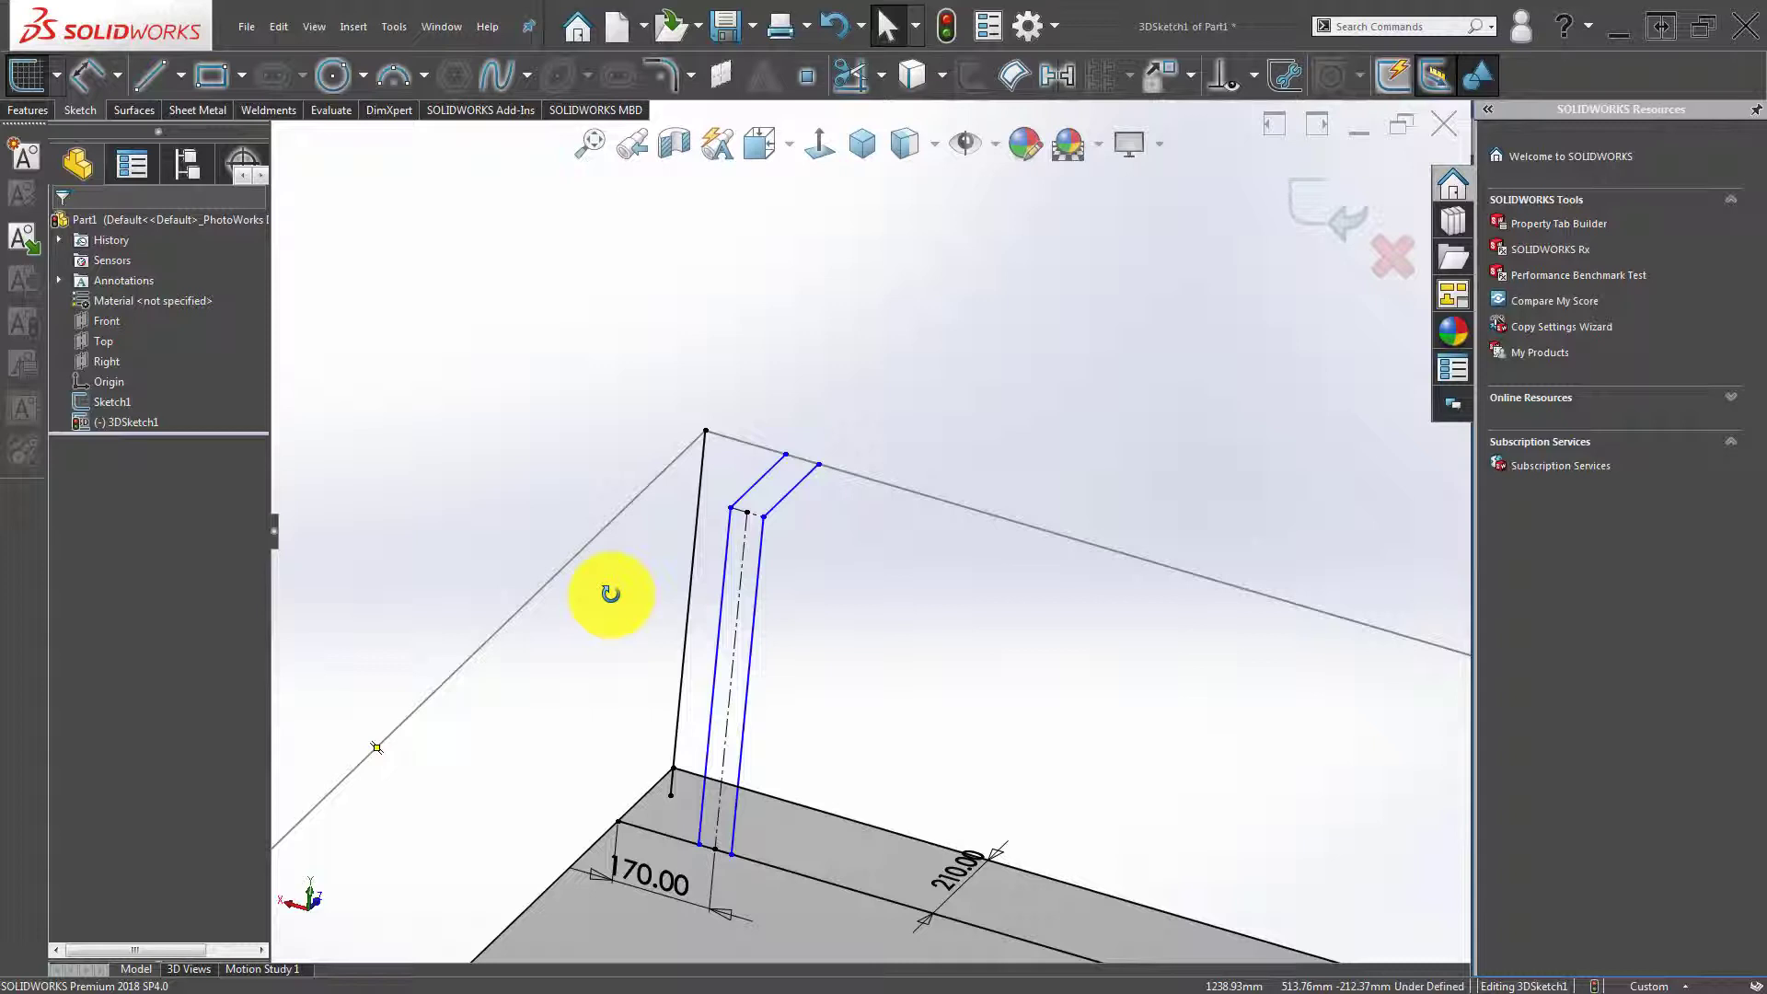
Set the spacing between the two leg tops to 120 mm.
{"action": "left_click", "coordinate": [499, 471]}
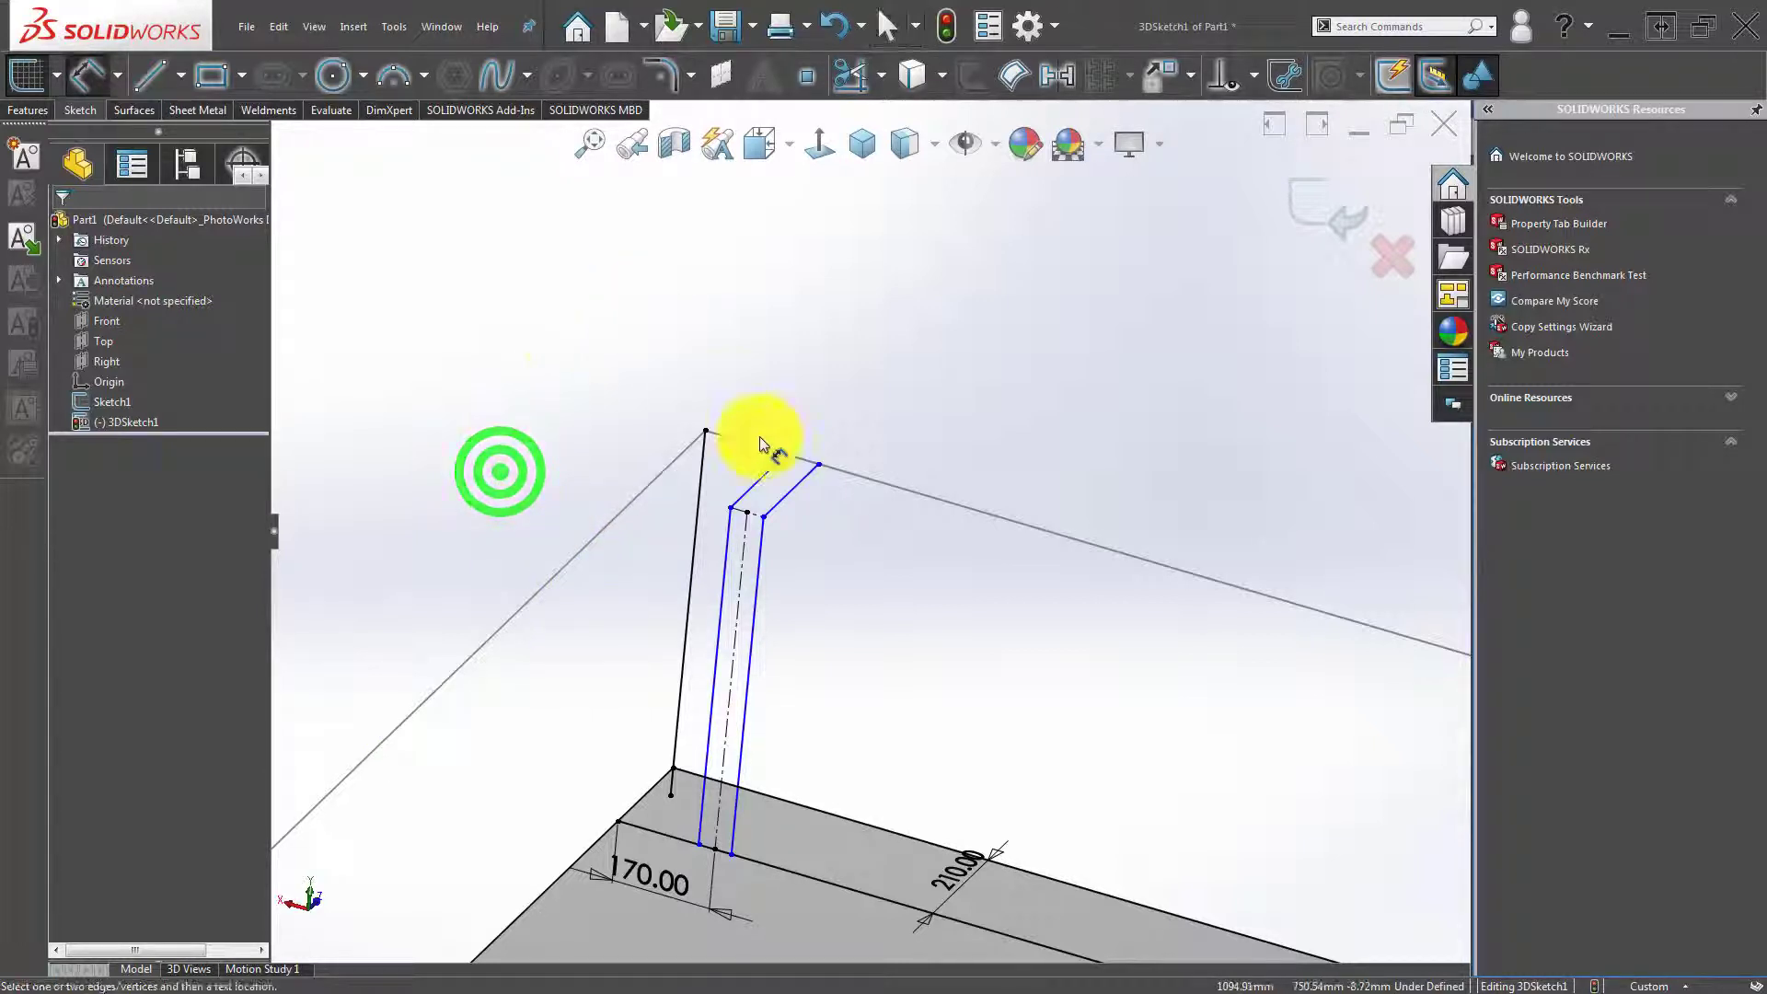
{"action": "scroll", "coordinate": [757, 446], "scroll_direction": "down", "scroll_amount": 2}
{"action": "left_click", "coordinate": [777, 500]}
{"action": "left_click", "coordinate": [830, 512]}
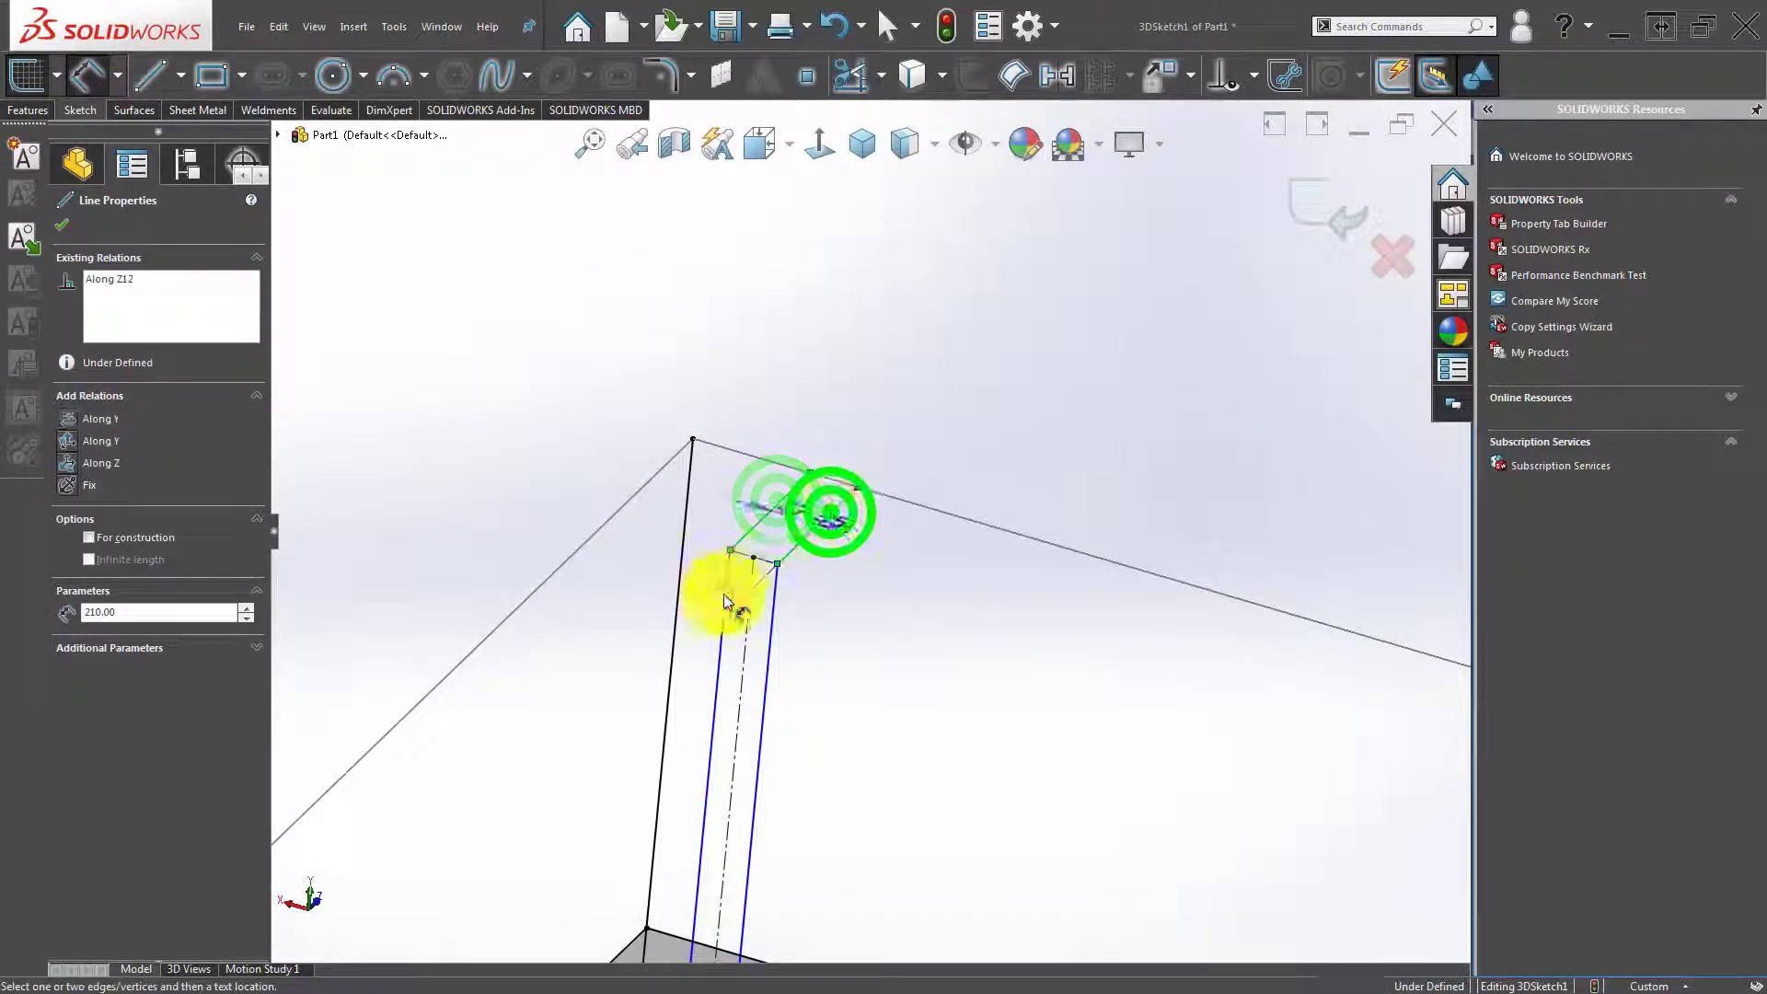
{"action": "left_click", "coordinate": [614, 587]}
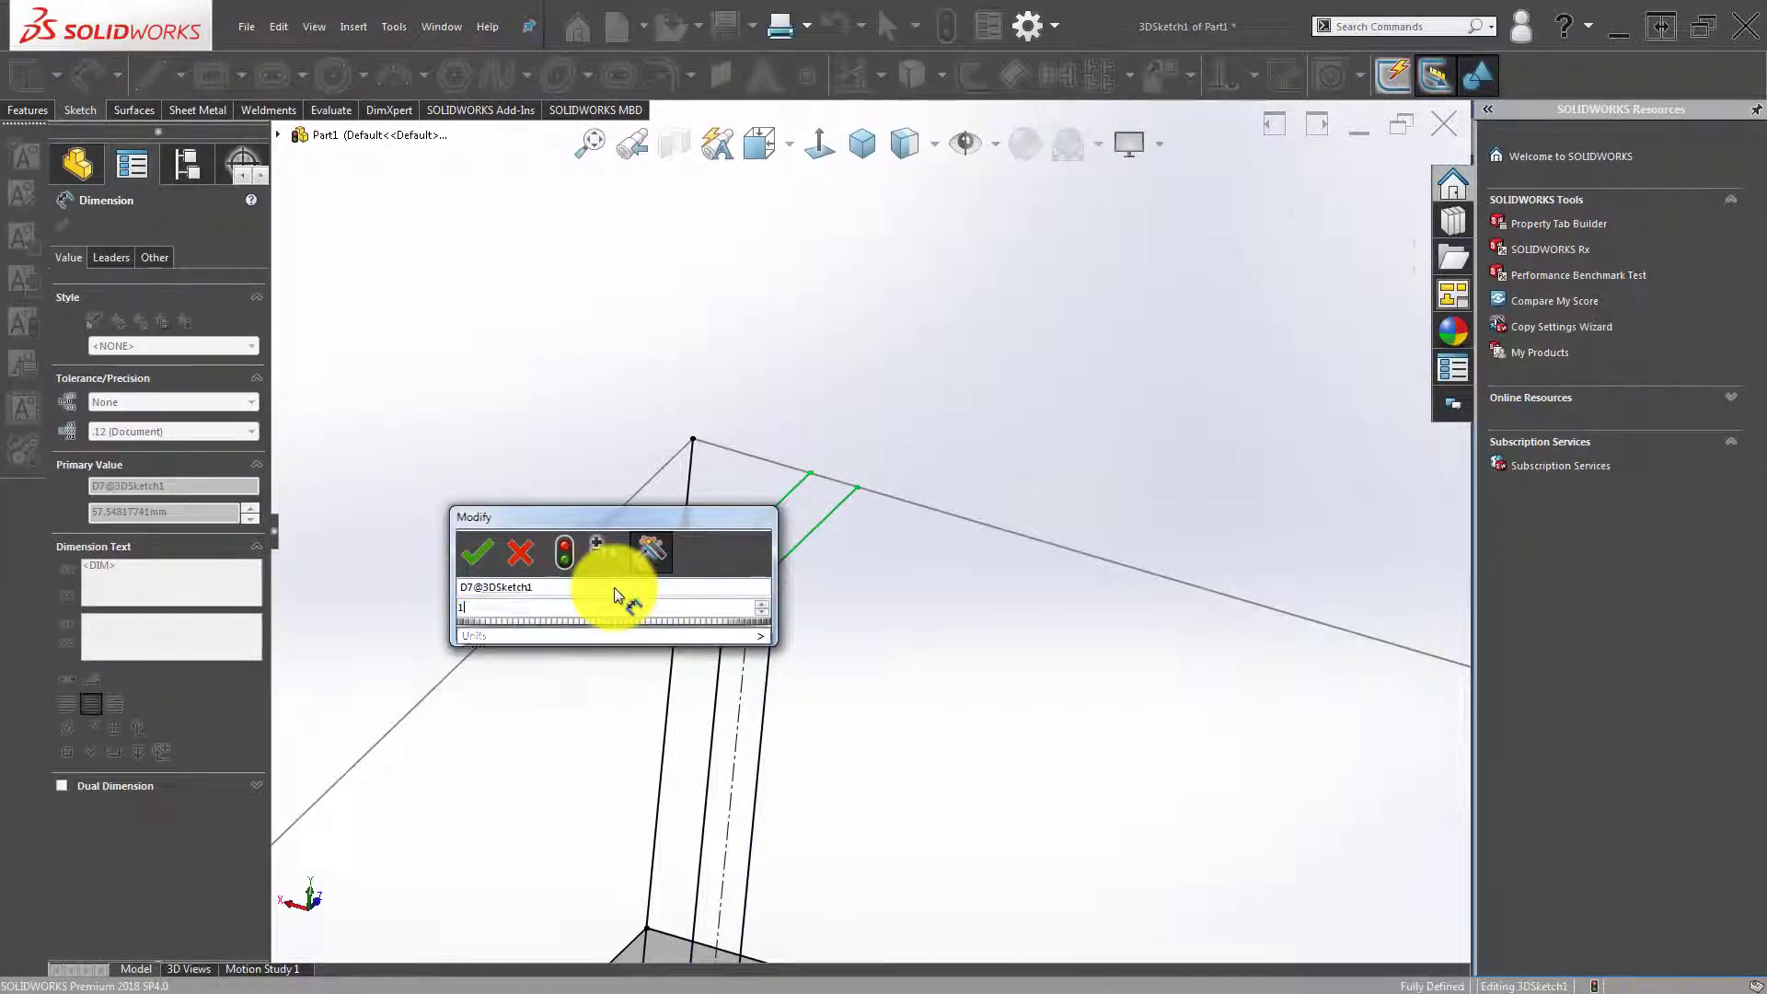
{"action": "type", "text": "120"}
{"action": "key", "text": "Return"}
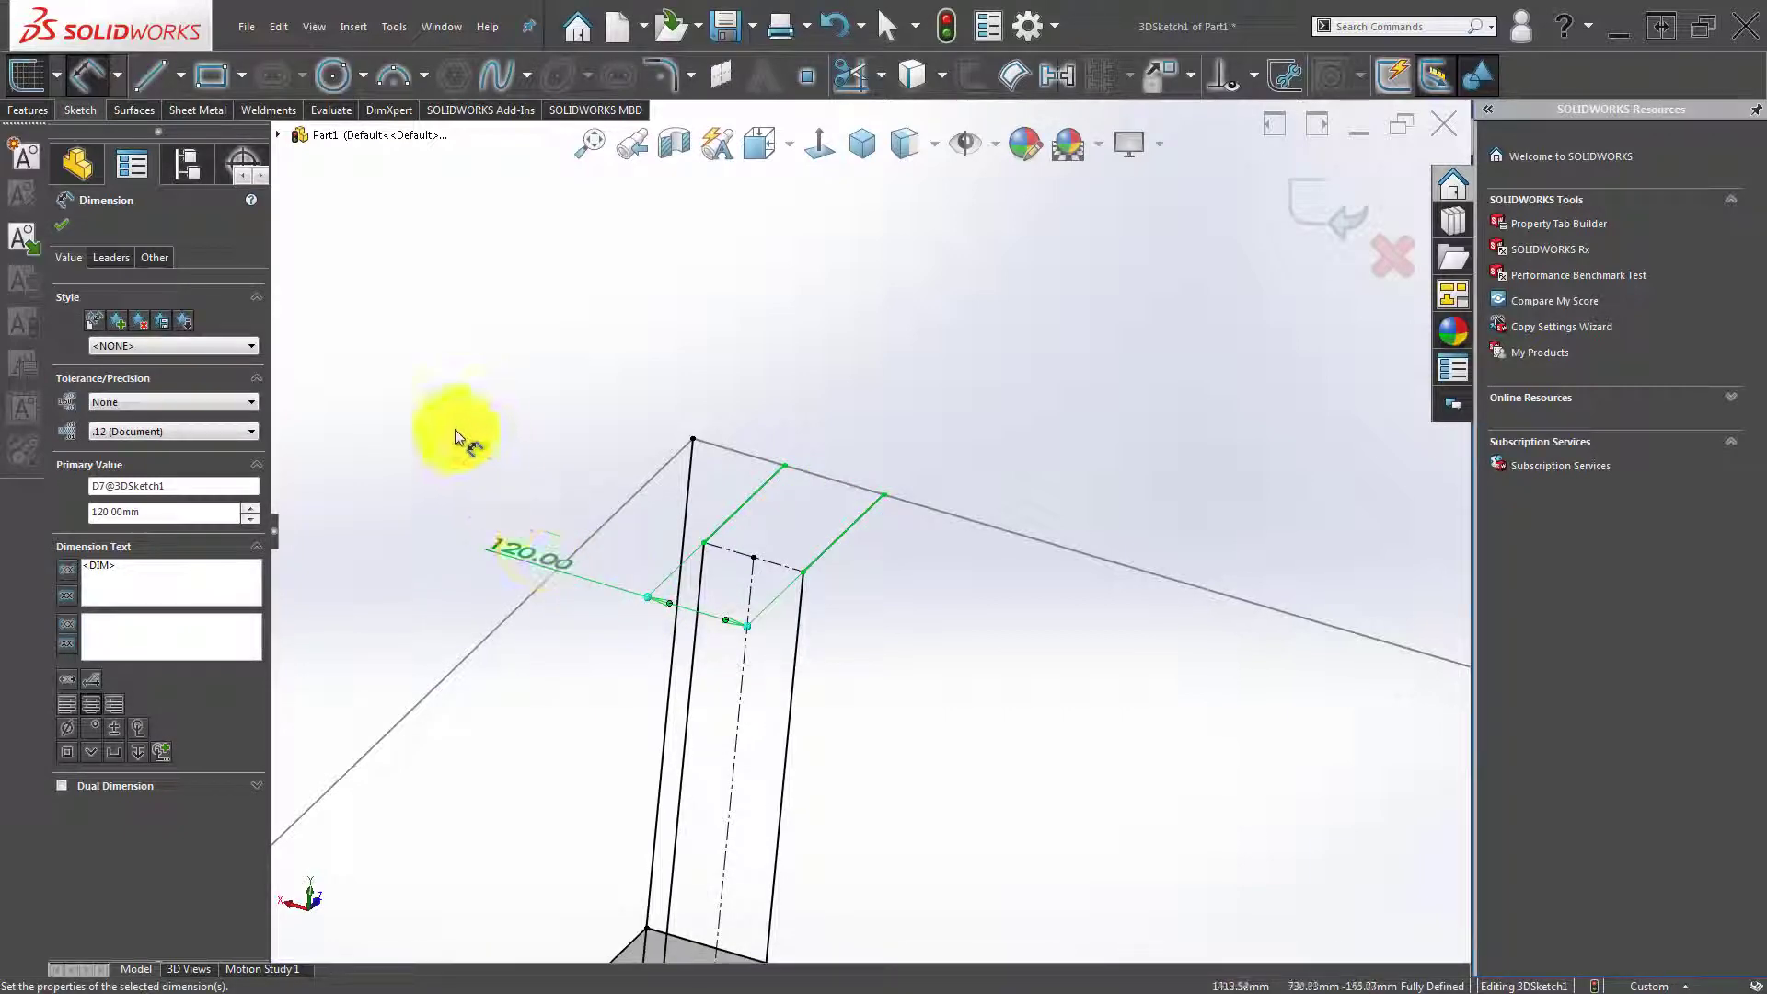
{"action": "left_click", "coordinate": [454, 429]}
{"action": "scroll", "coordinate": [676, 605], "scroll_direction": "up", "scroll_amount": 3}
{"action": "scroll", "coordinate": [750, 730], "scroll_direction": "down", "scroll_amount": 2}
{"action": "scroll", "coordinate": [819, 680], "scroll_direction": "down", "scroll_amount": 3}
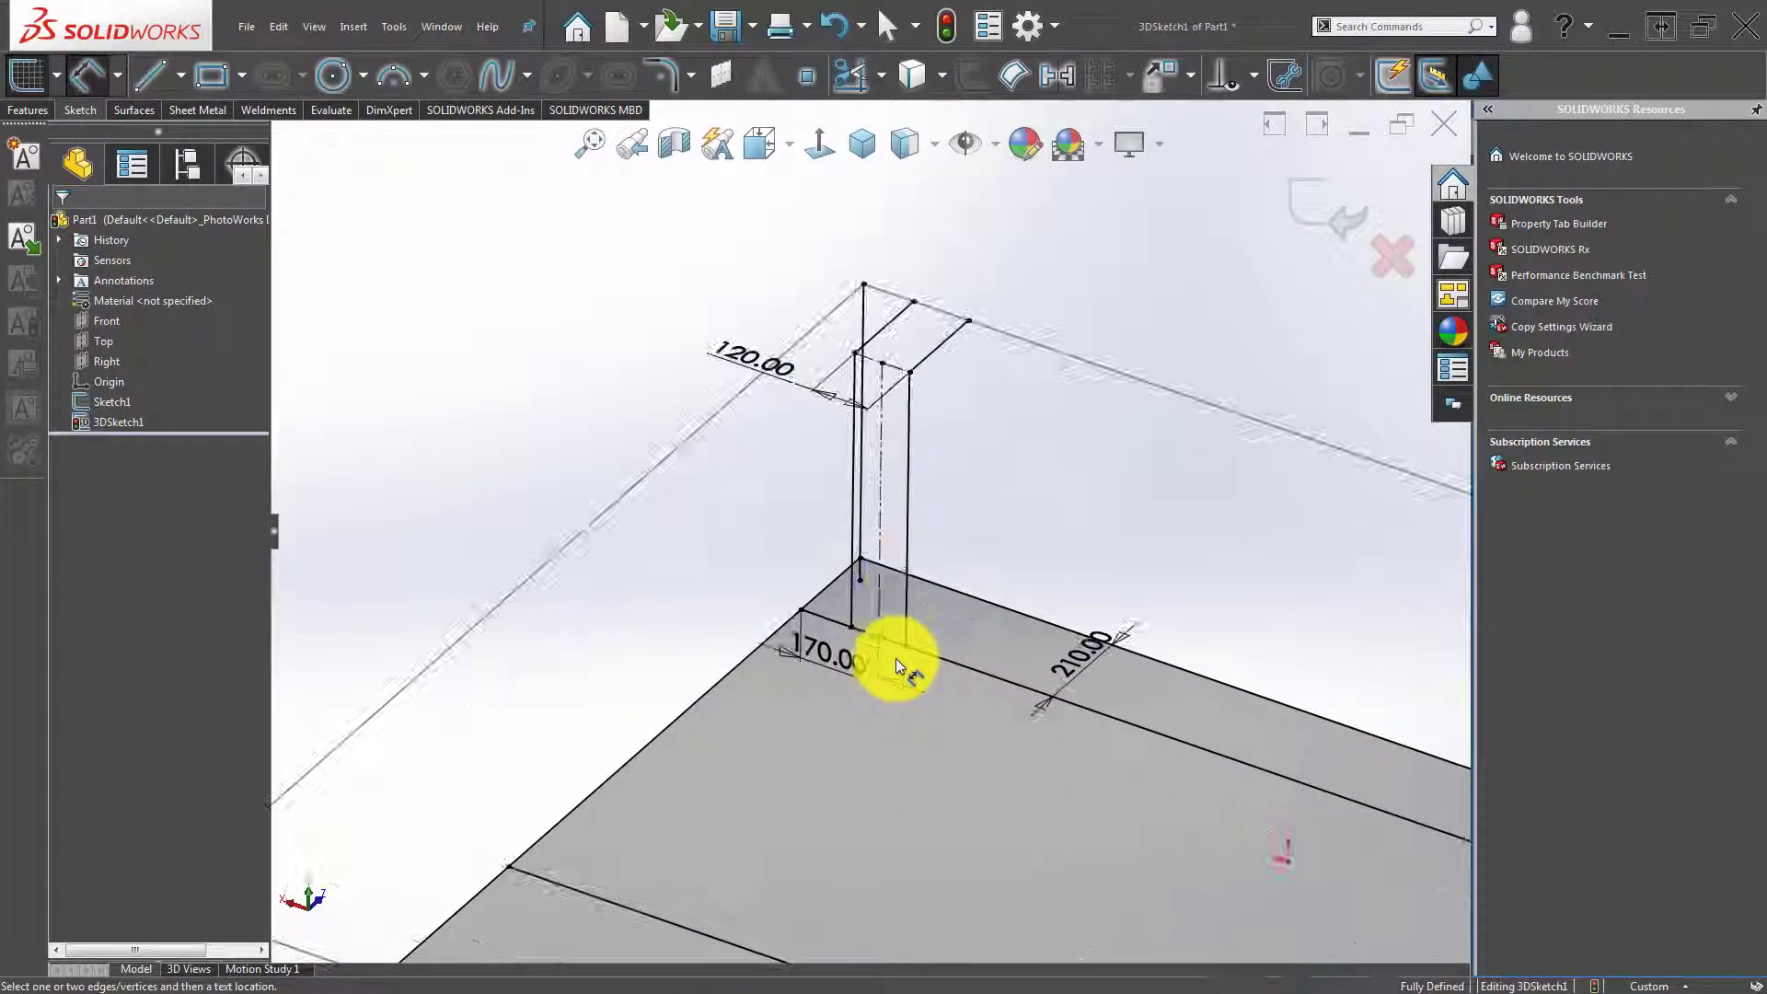
{"action": "scroll", "coordinate": [902, 635], "scroll_direction": "up", "scroll_amount": 2}
{"action": "scroll", "coordinate": [909, 567], "scroll_direction": "up", "scroll_amount": 2}
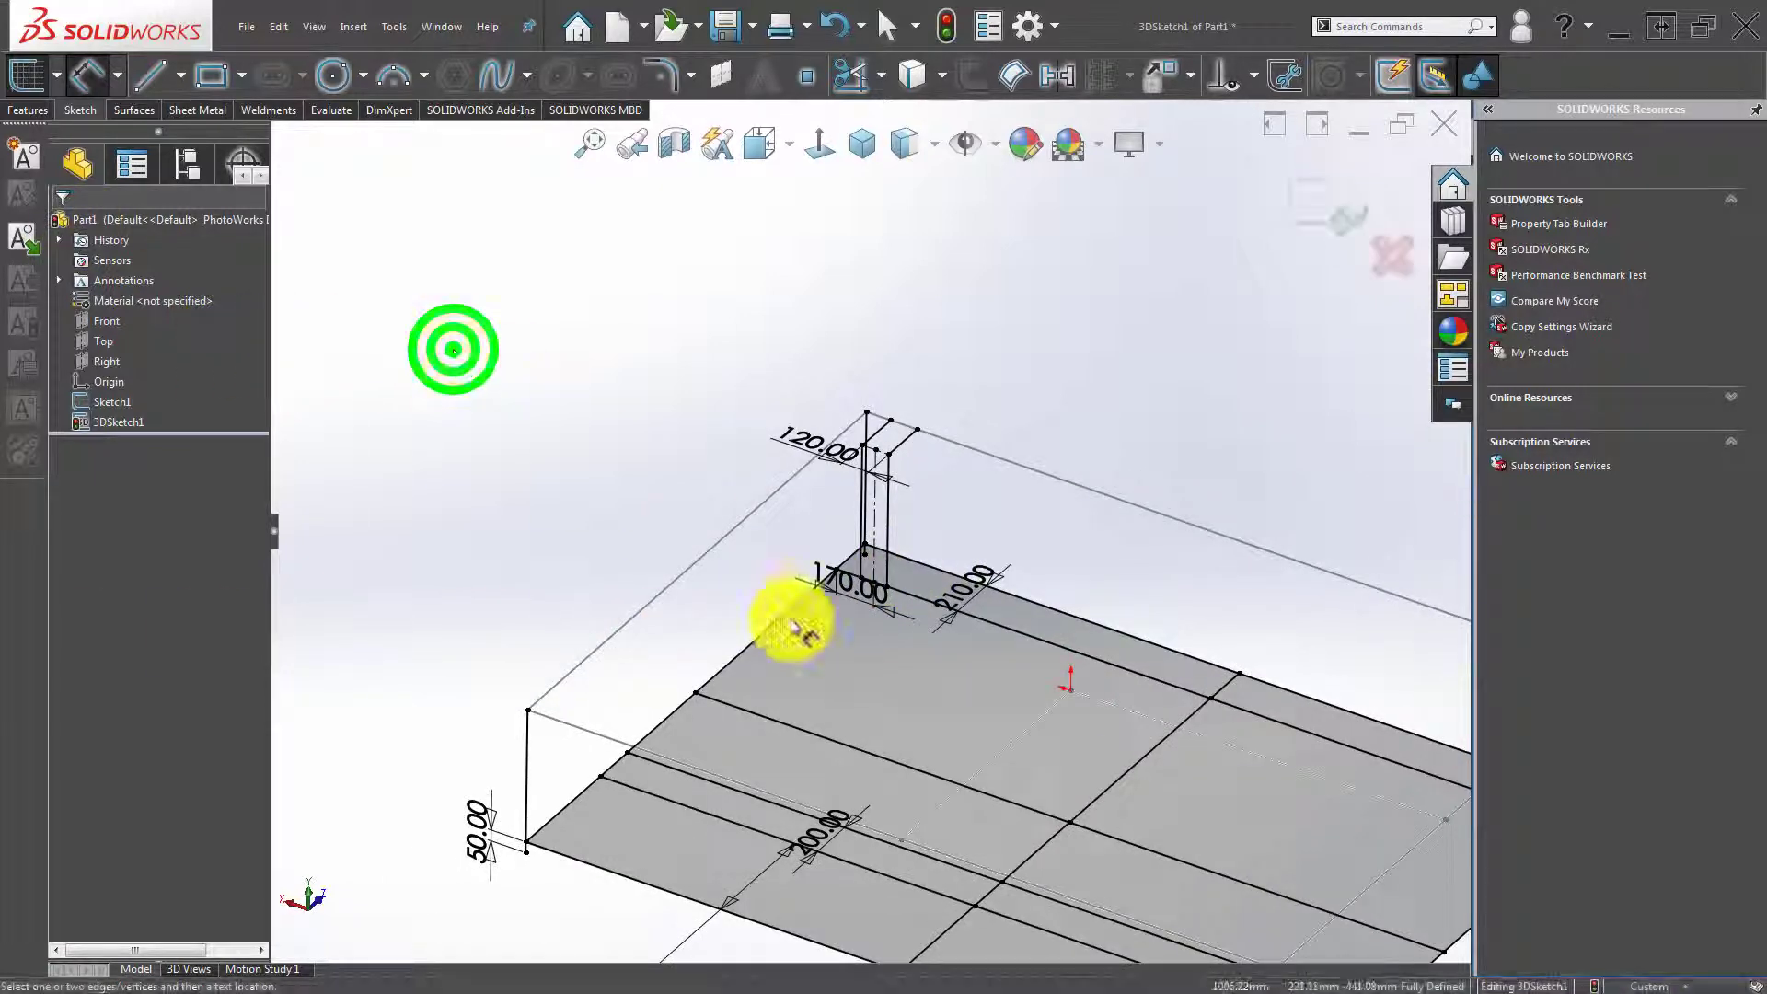
{"action": "scroll", "coordinate": [920, 736], "scroll_direction": "up", "scroll_amount": 2}
{"action": "mouse_move", "coordinate": [1033, 840]}
{"action": "middle_mouse_down"}
{"action": "mouse_move", "coordinate": [947, 682]}
{"action": "mouse_move", "coordinate": [939, 731]}
{"action": "middle_mouse_up"}
Draw a two-segment leg line chain on the lower surface via the YZ plane and constrain it Along Y.
{"action": "scroll", "coordinate": [821, 649], "scroll_direction": "down", "scroll_amount": 3}
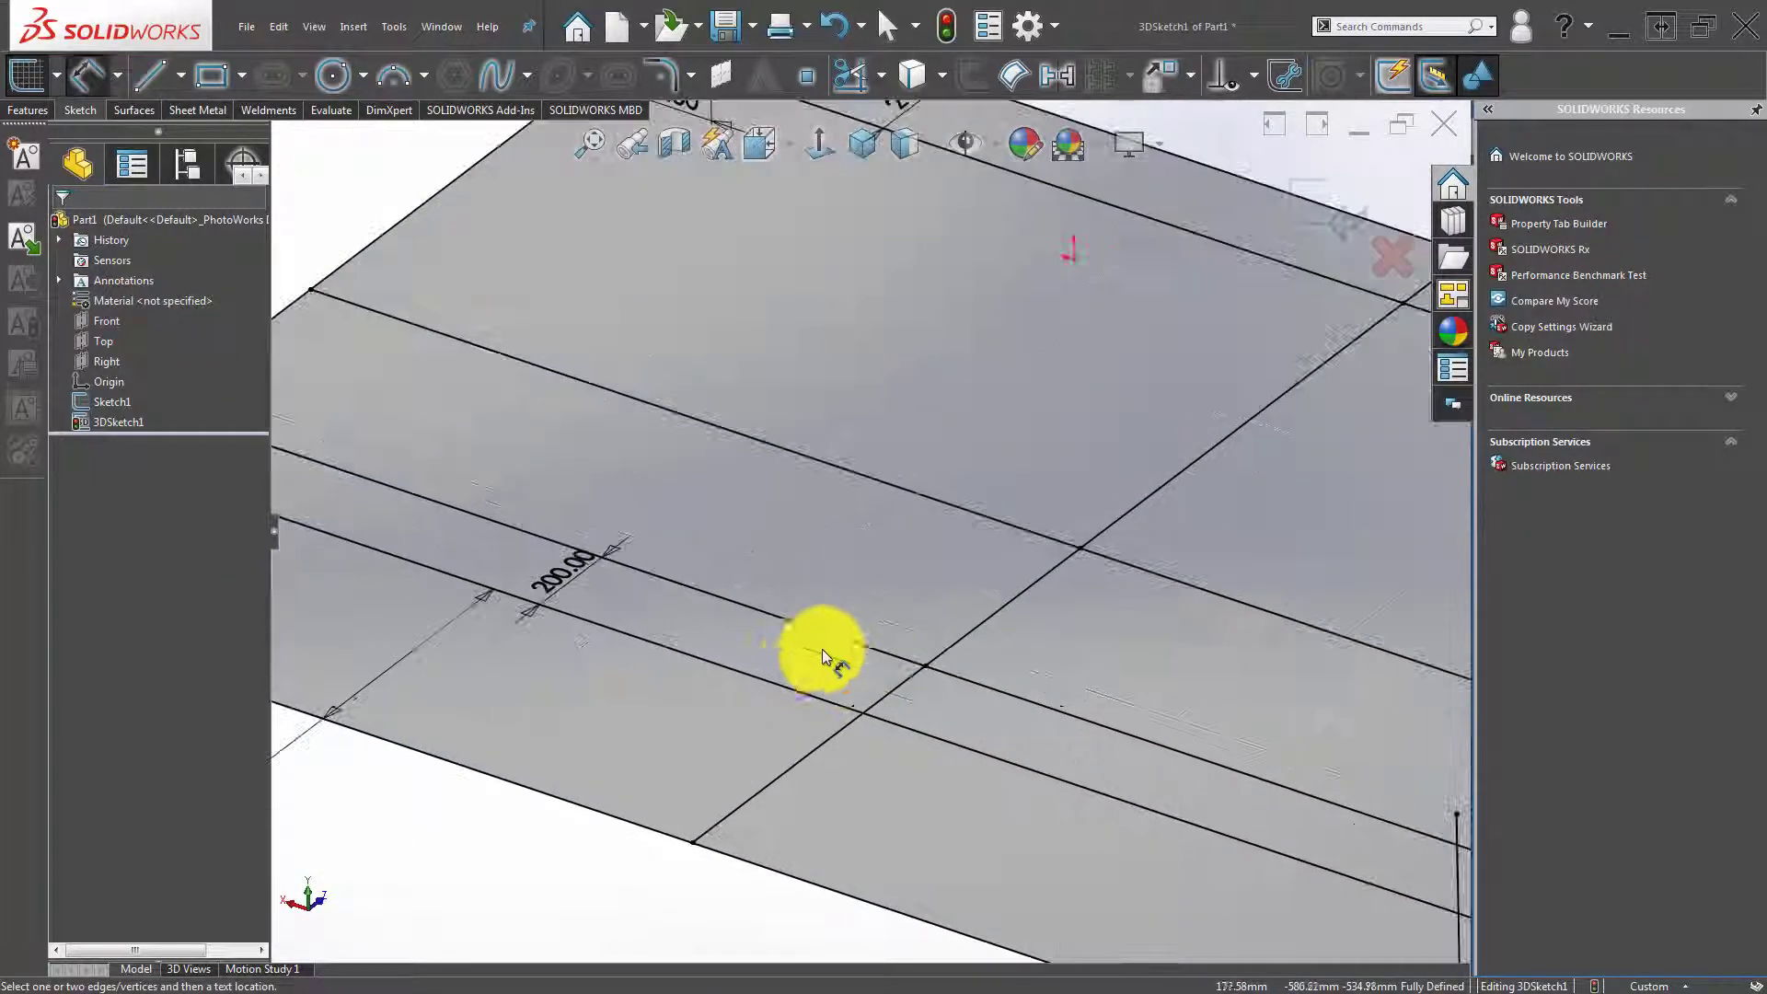
{"action": "scroll", "coordinate": [792, 632], "scroll_direction": "up", "scroll_amount": 1}
{"action": "left_click", "coordinate": [152, 85]}
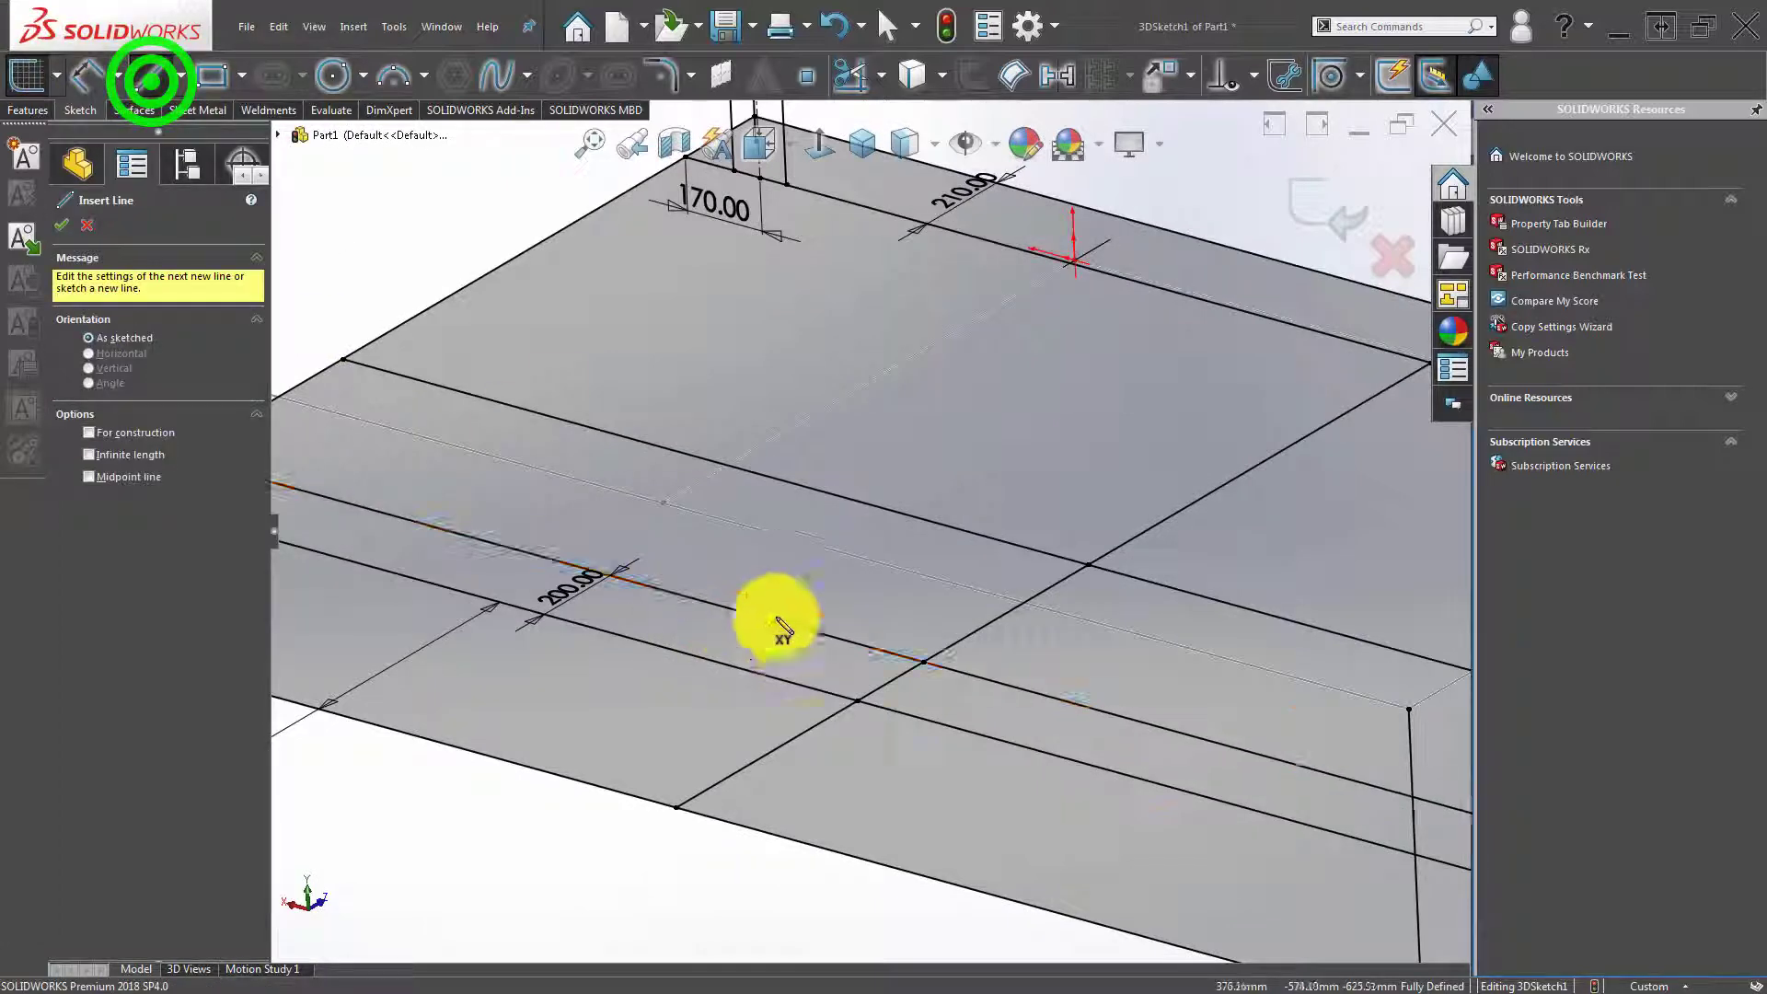
{"action": "left_click", "coordinate": [805, 684]}
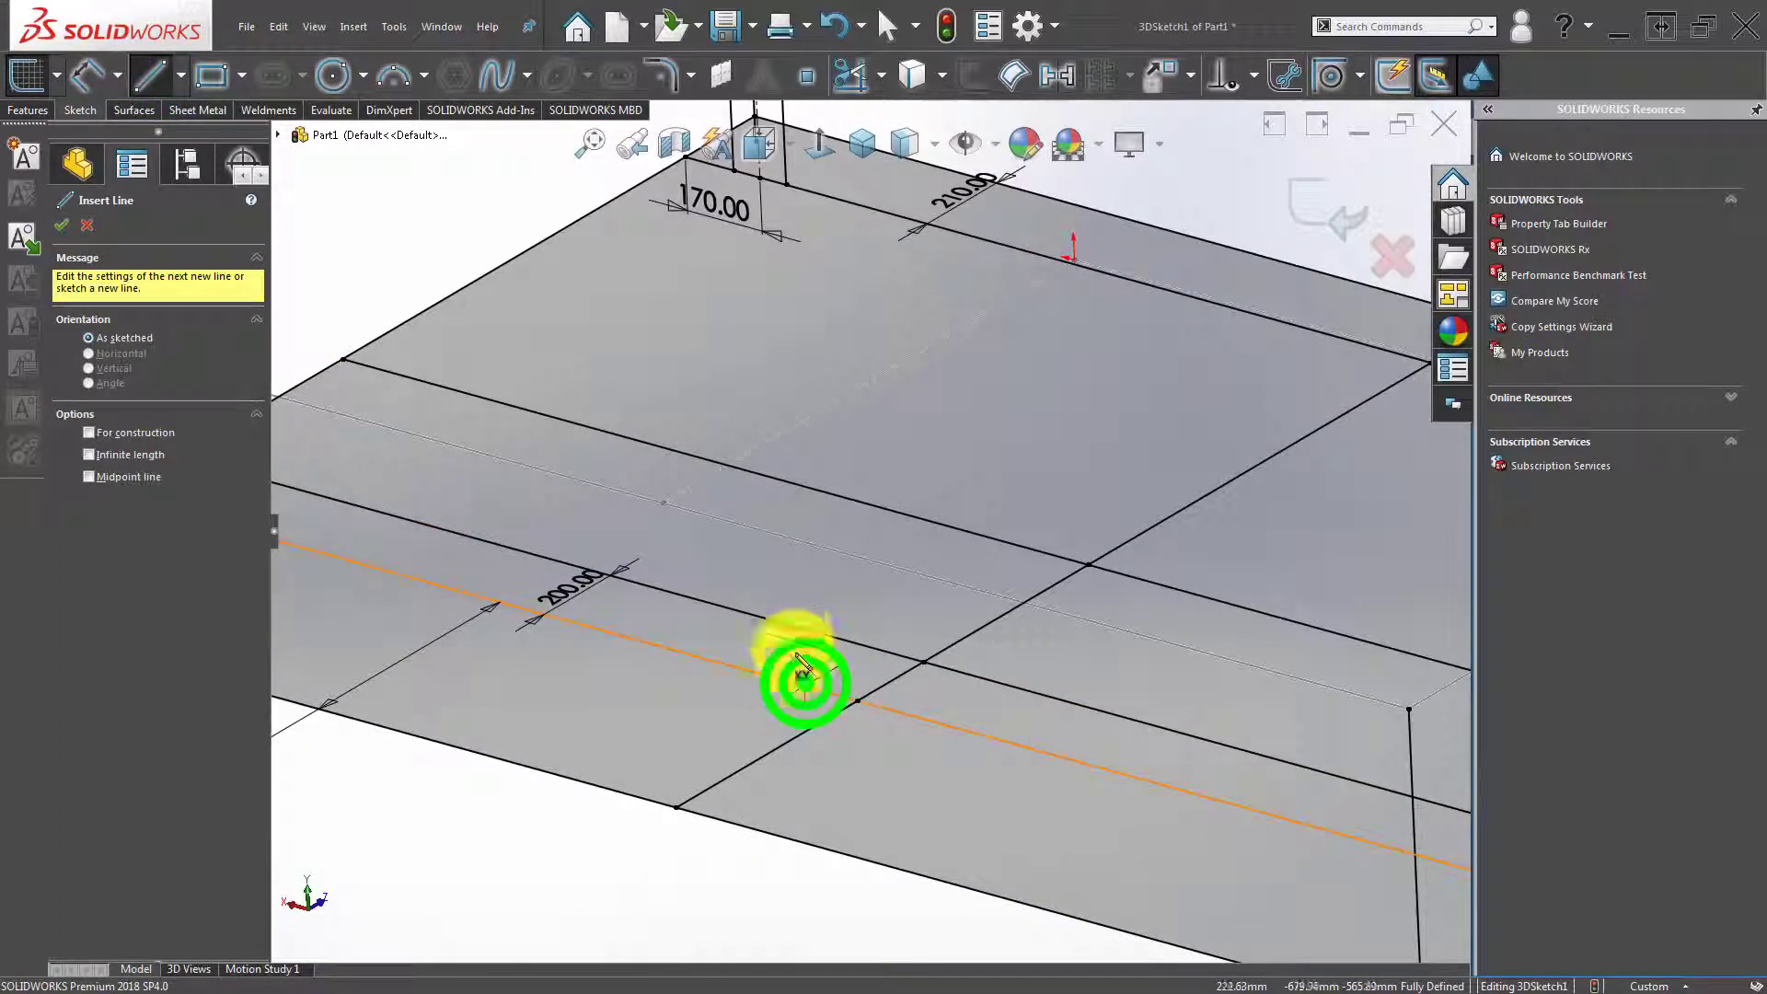
{"action": "left_click", "coordinate": [802, 563]}
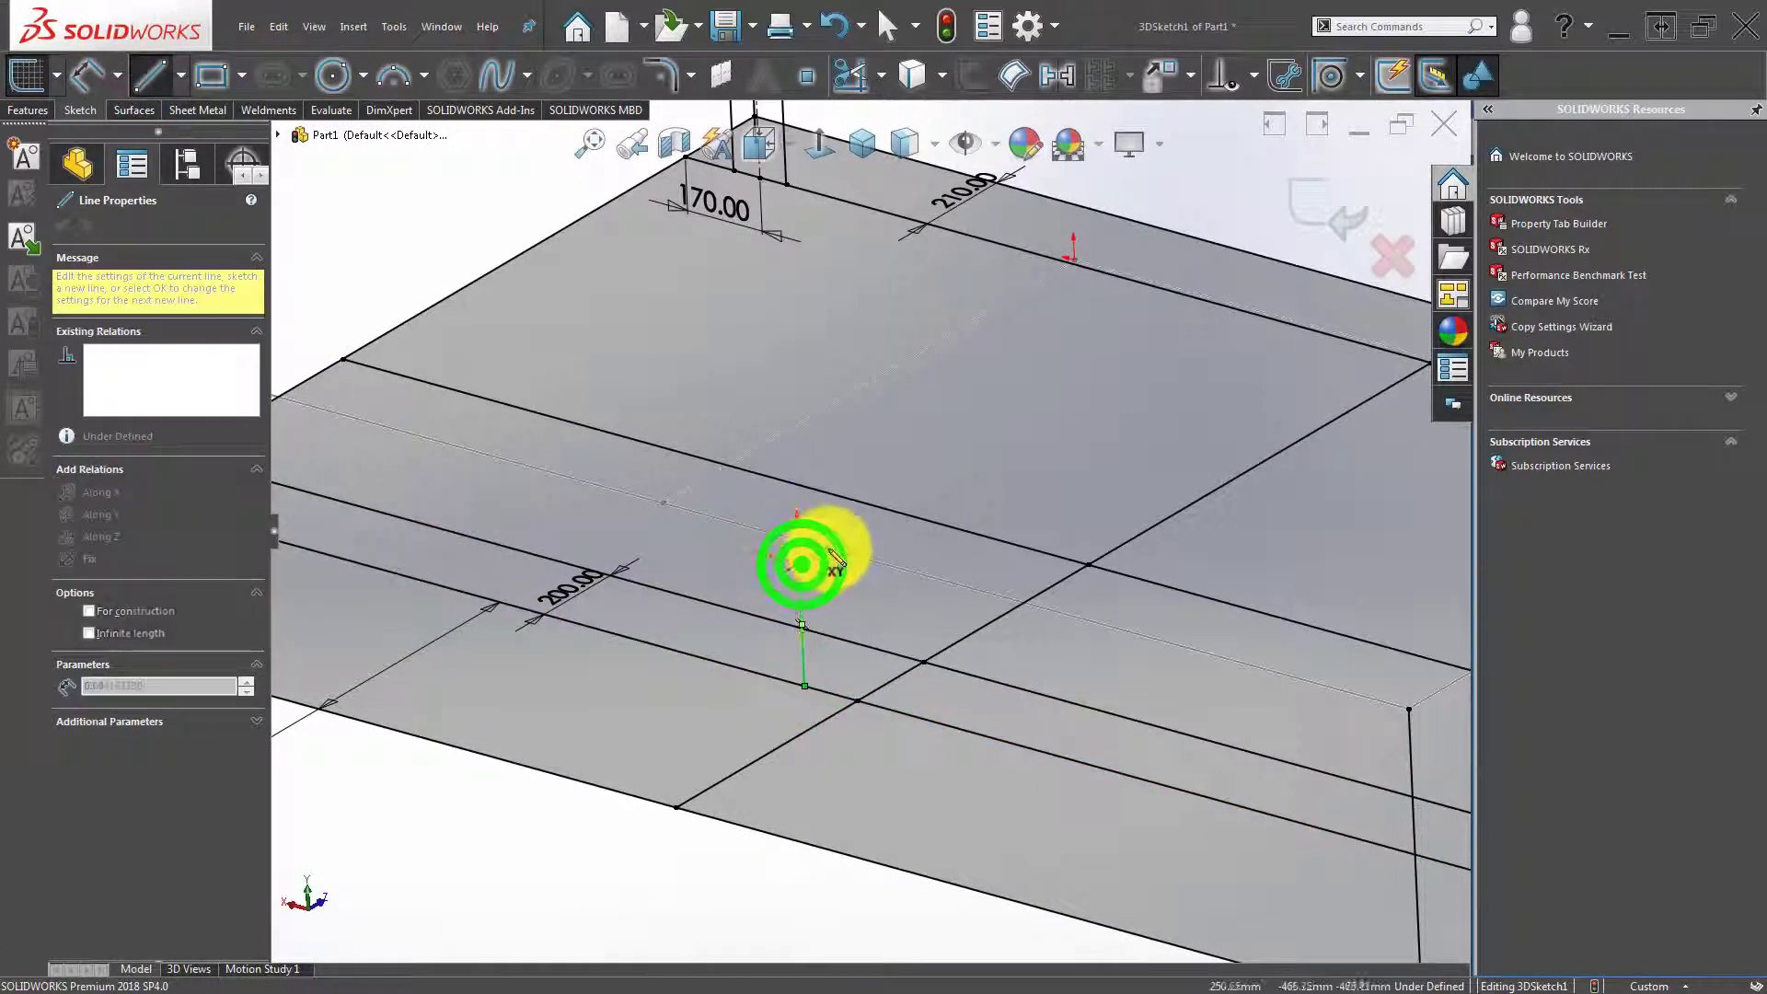
{"action": "key", "text": "Tab"}
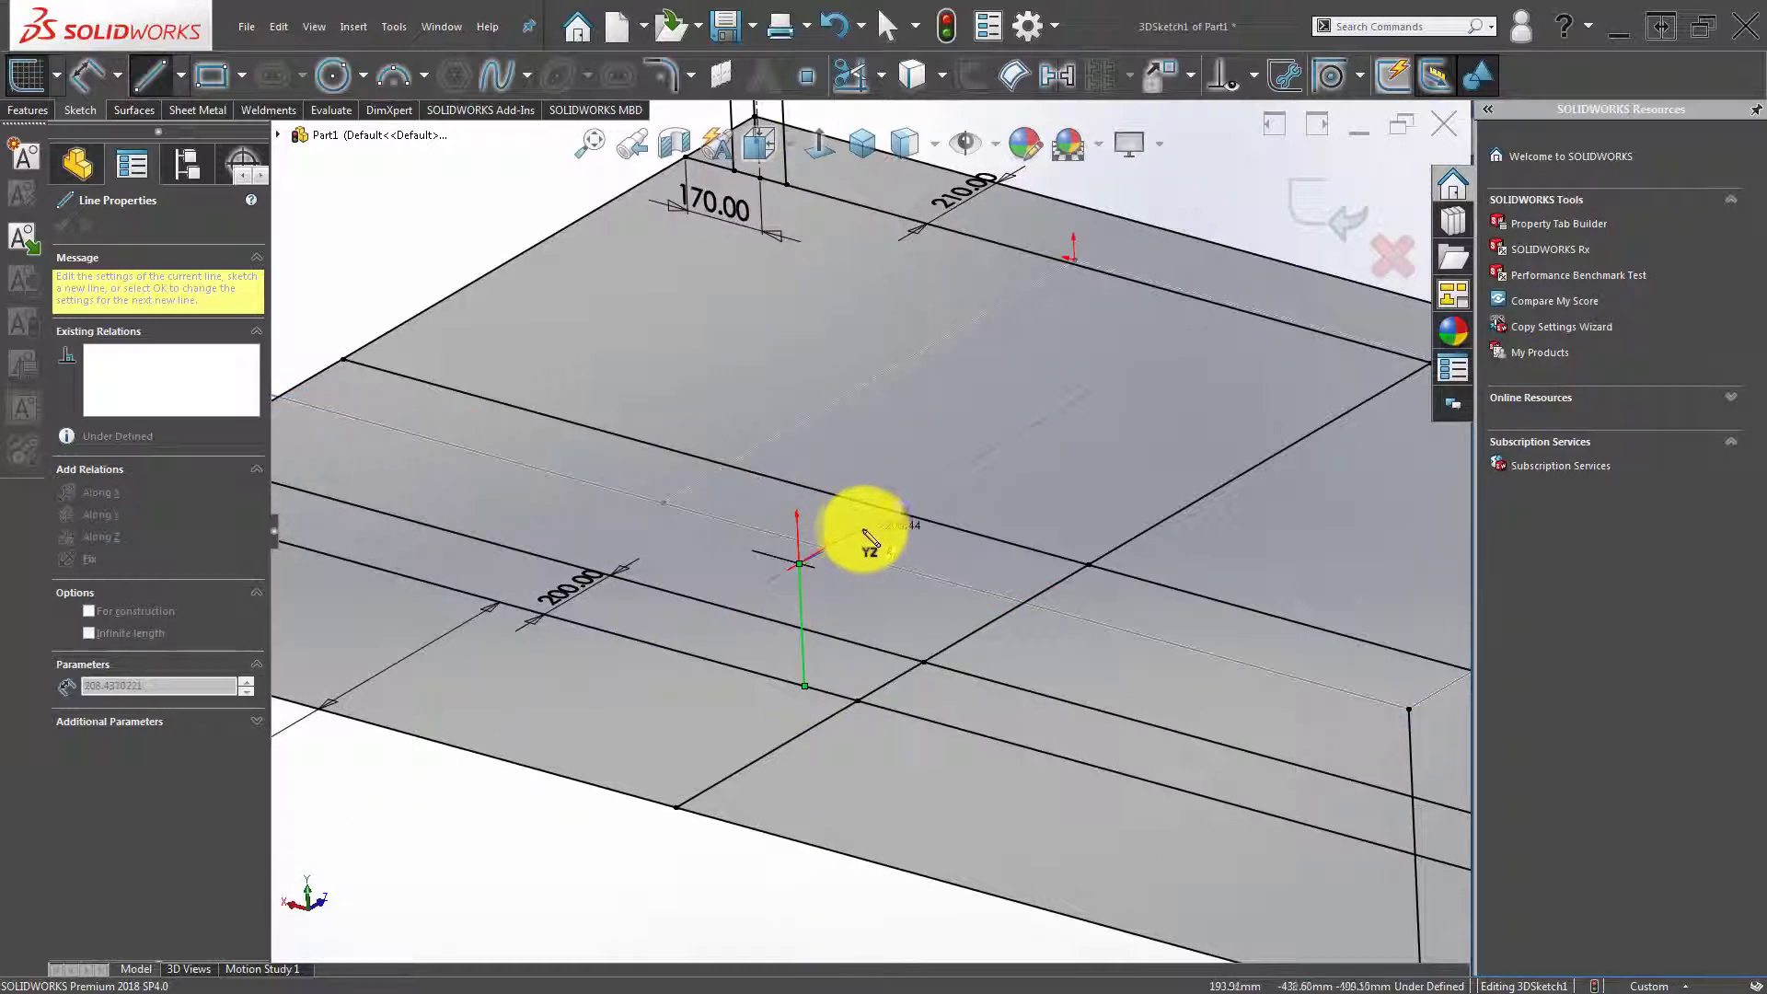
{"action": "left_click", "coordinate": [854, 528]}
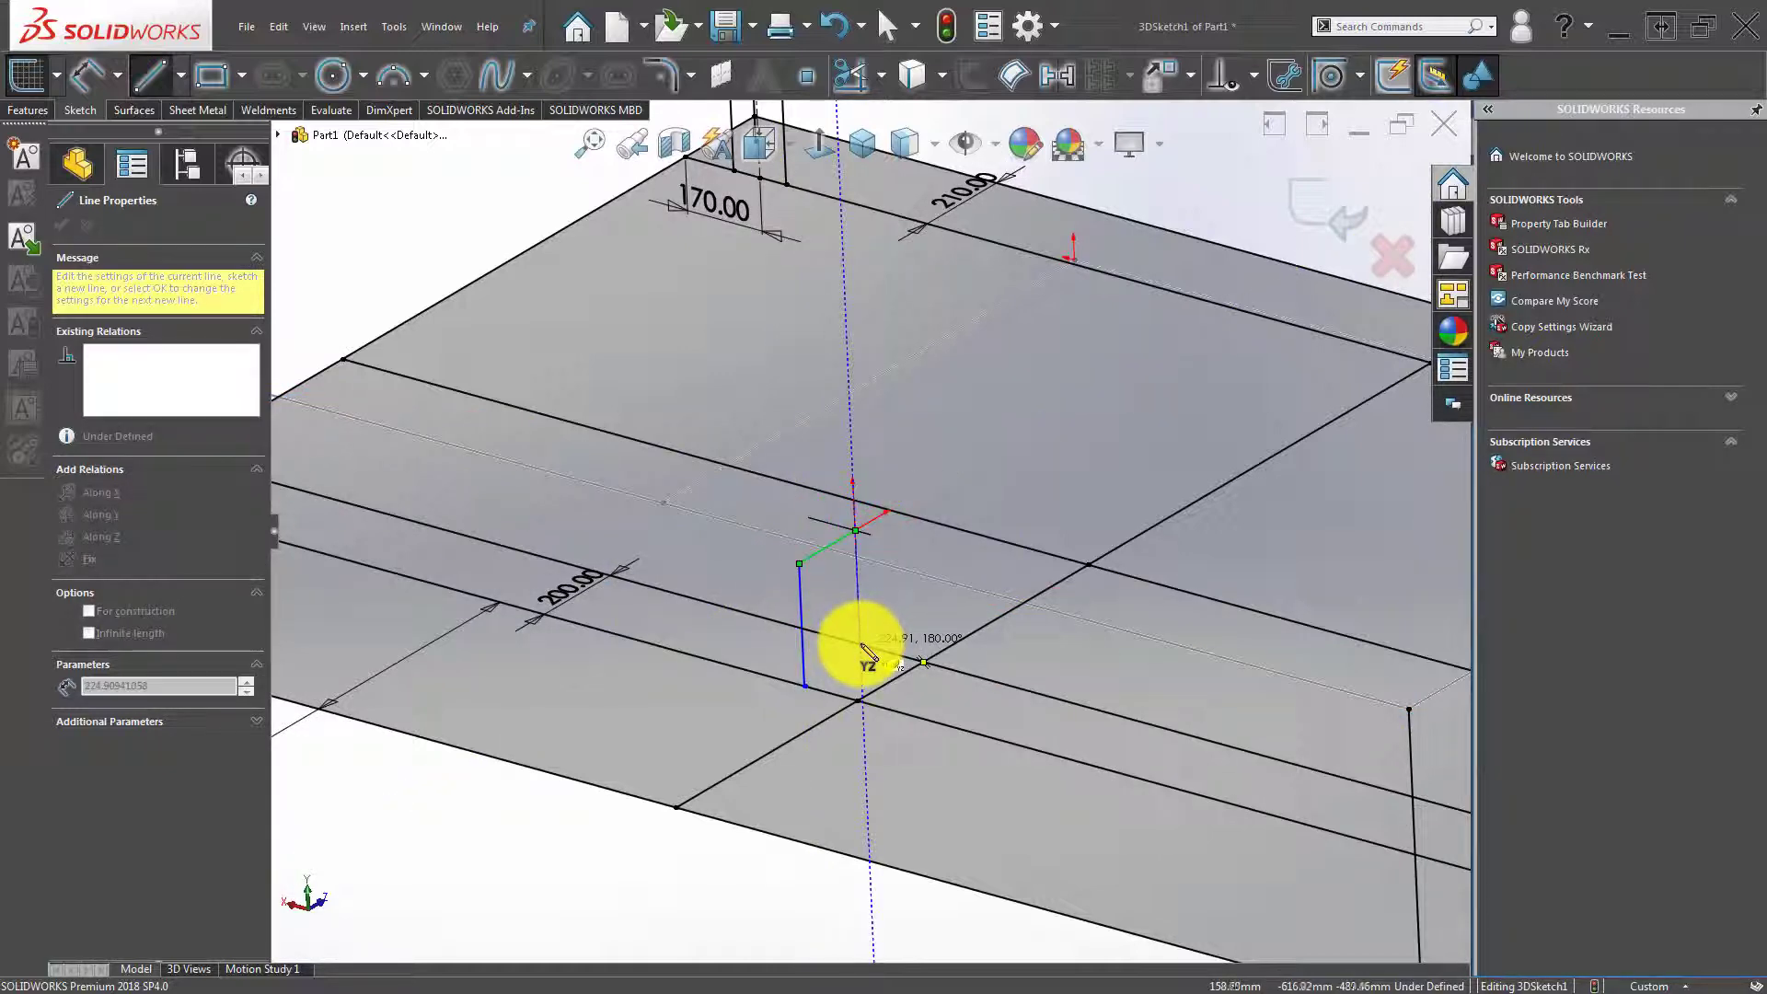
{"action": "double_click", "coordinate": [863, 644]}
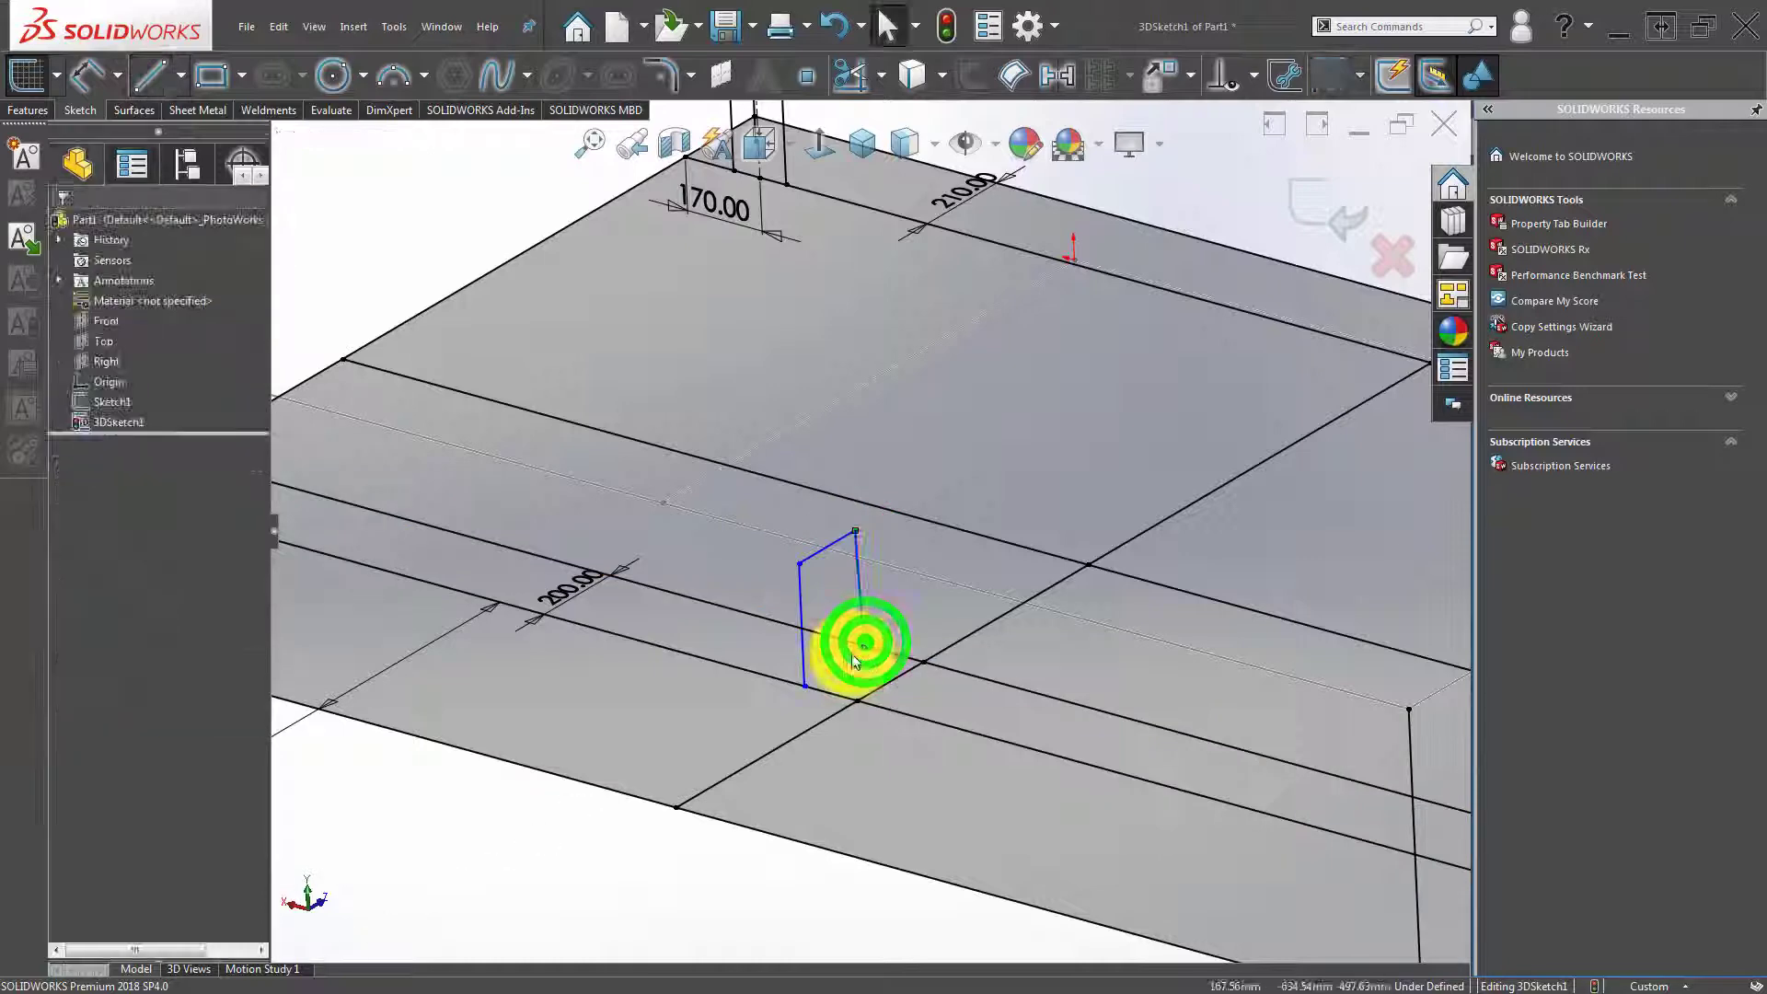
{"action": "mouse_move", "coordinate": [852, 653]}
{"action": "middle_mouse_down"}
{"action": "mouse_move", "coordinate": [804, 671]}
{"action": "mouse_move", "coordinate": [856, 592]}
{"action": "middle_mouse_up"}
{"action": "left_click", "coordinate": [855, 587]}
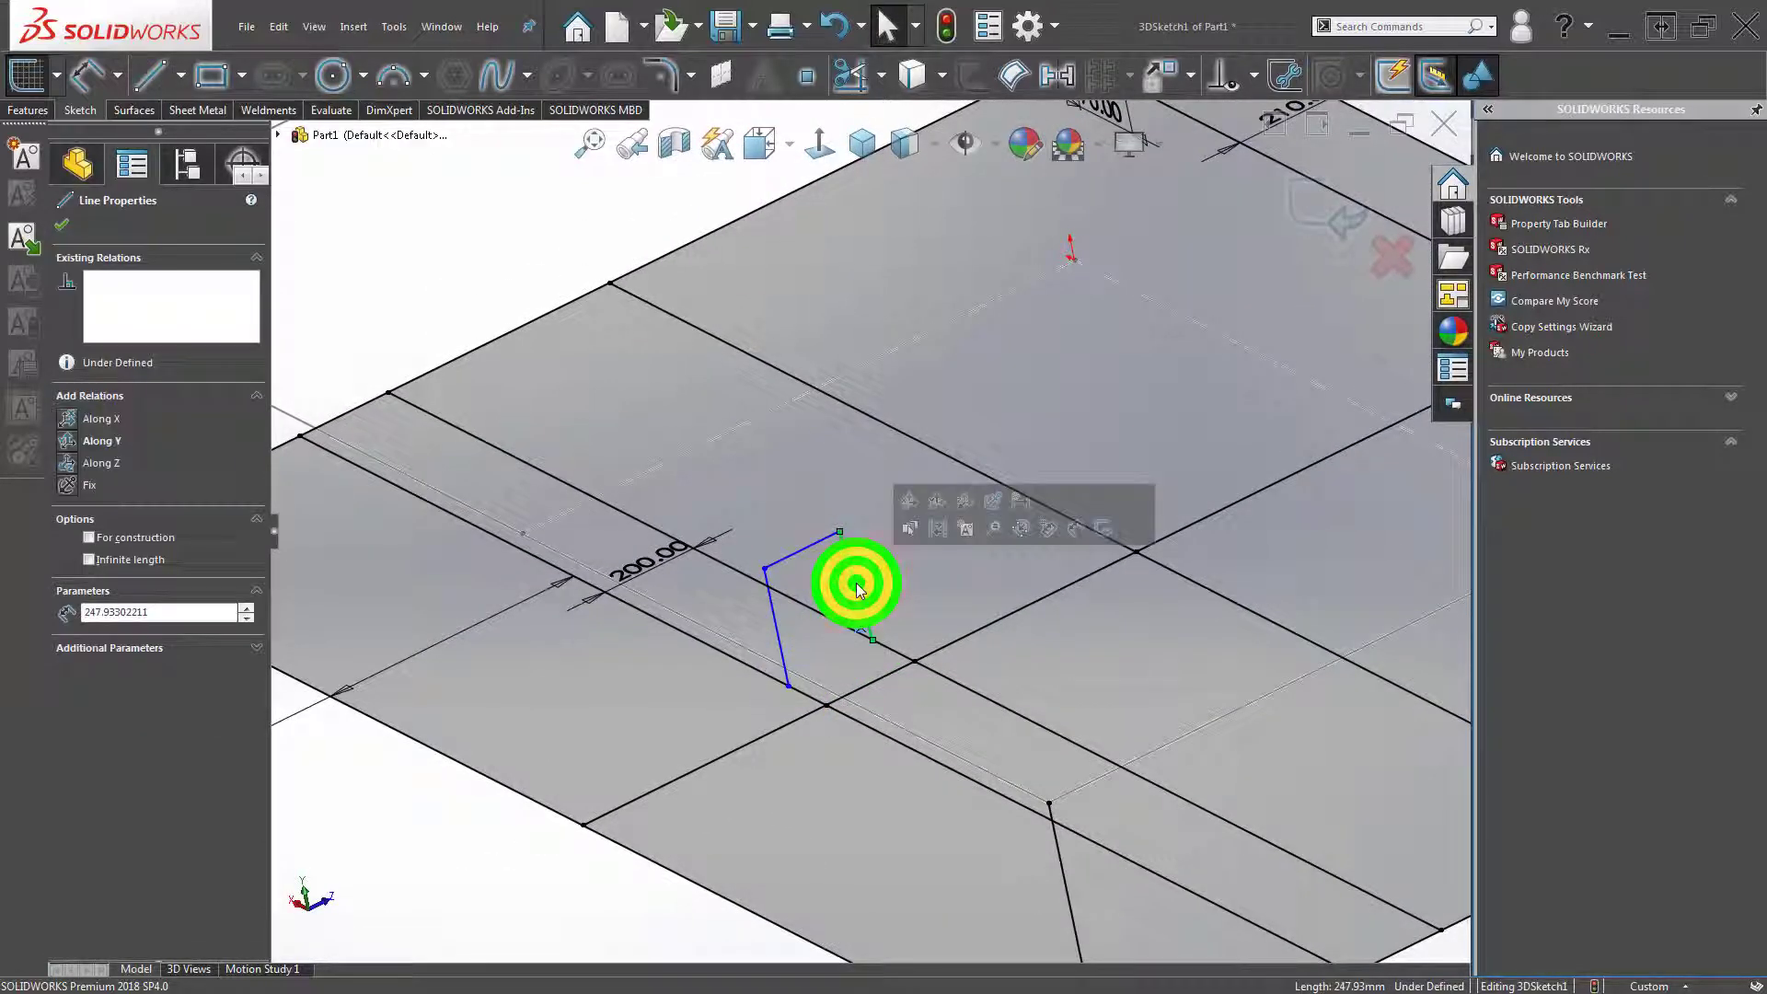
{"action": "left_click", "coordinate": [935, 509]}
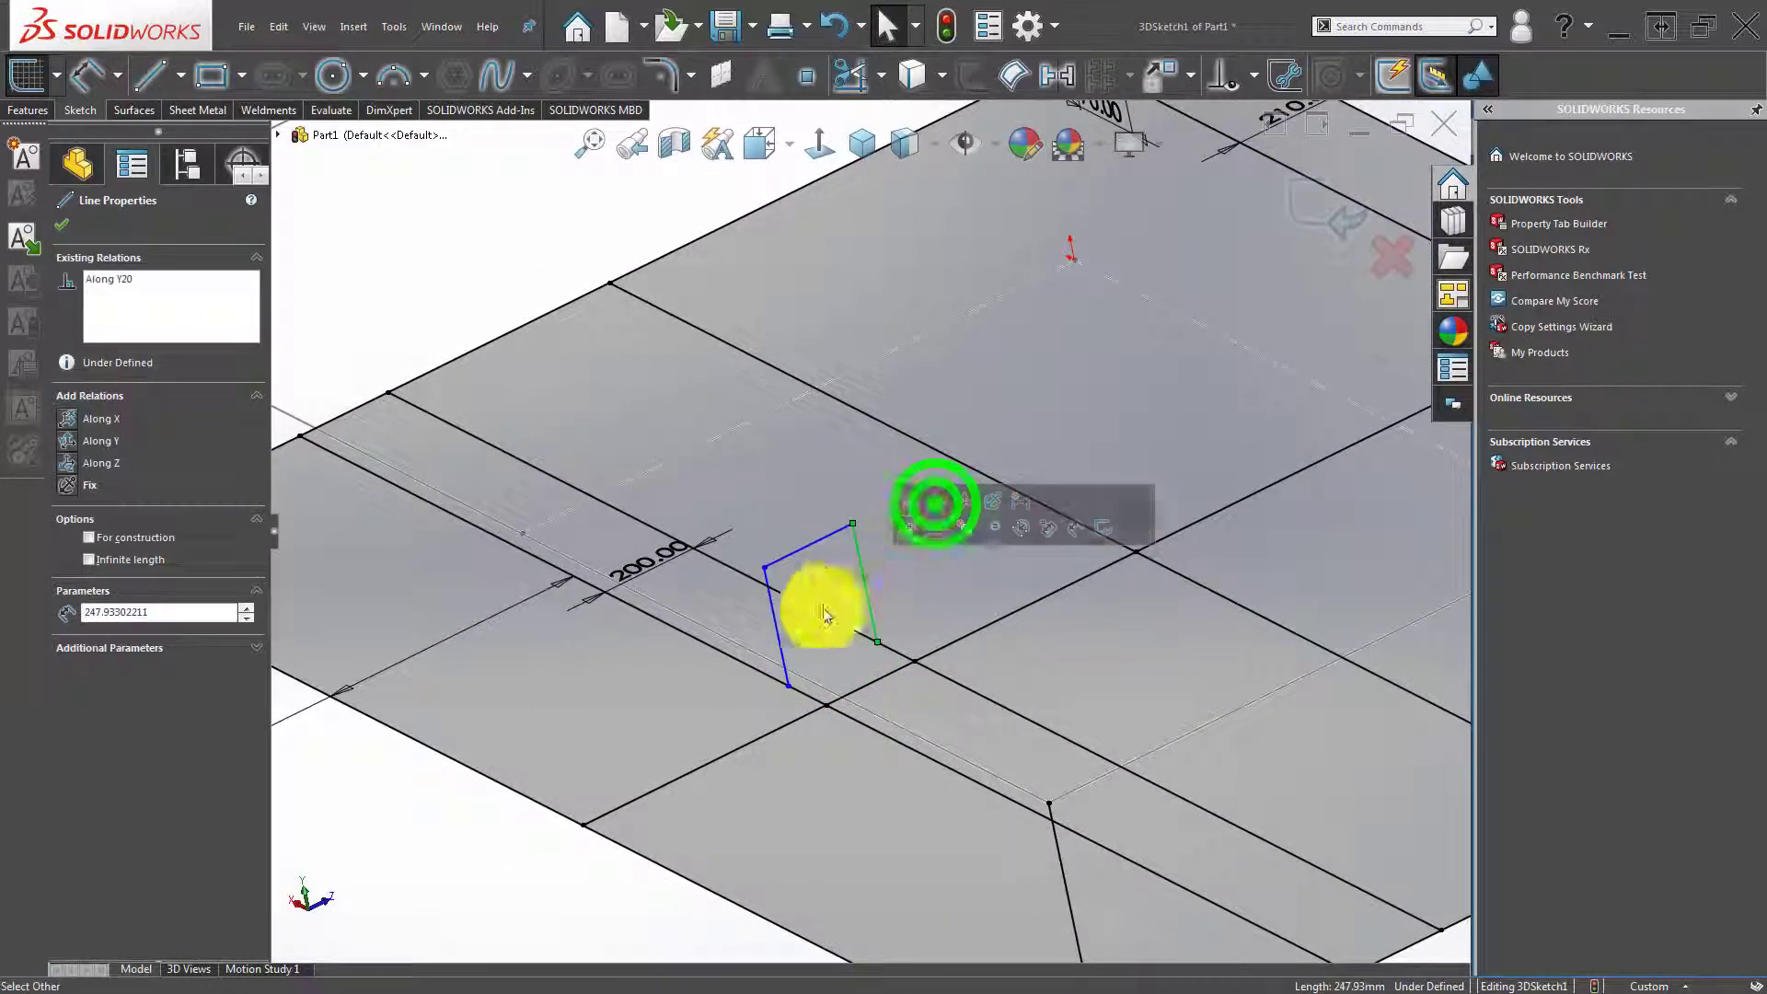
{"action": "mouse_move", "coordinate": [848, 620]}
{"action": "middle_mouse_down"}
{"action": "mouse_move", "coordinate": [884, 624]}
{"action": "mouse_move", "coordinate": [809, 579]}
{"action": "mouse_move", "coordinate": [769, 524]}
{"action": "mouse_move", "coordinate": [837, 513]}
{"action": "mouse_move", "coordinate": [855, 530]}
{"action": "mouse_move", "coordinate": [820, 568]}
{"action": "mouse_move", "coordinate": [891, 571]}
{"action": "mouse_move", "coordinate": [911, 721]}
{"action": "middle_mouse_up"}
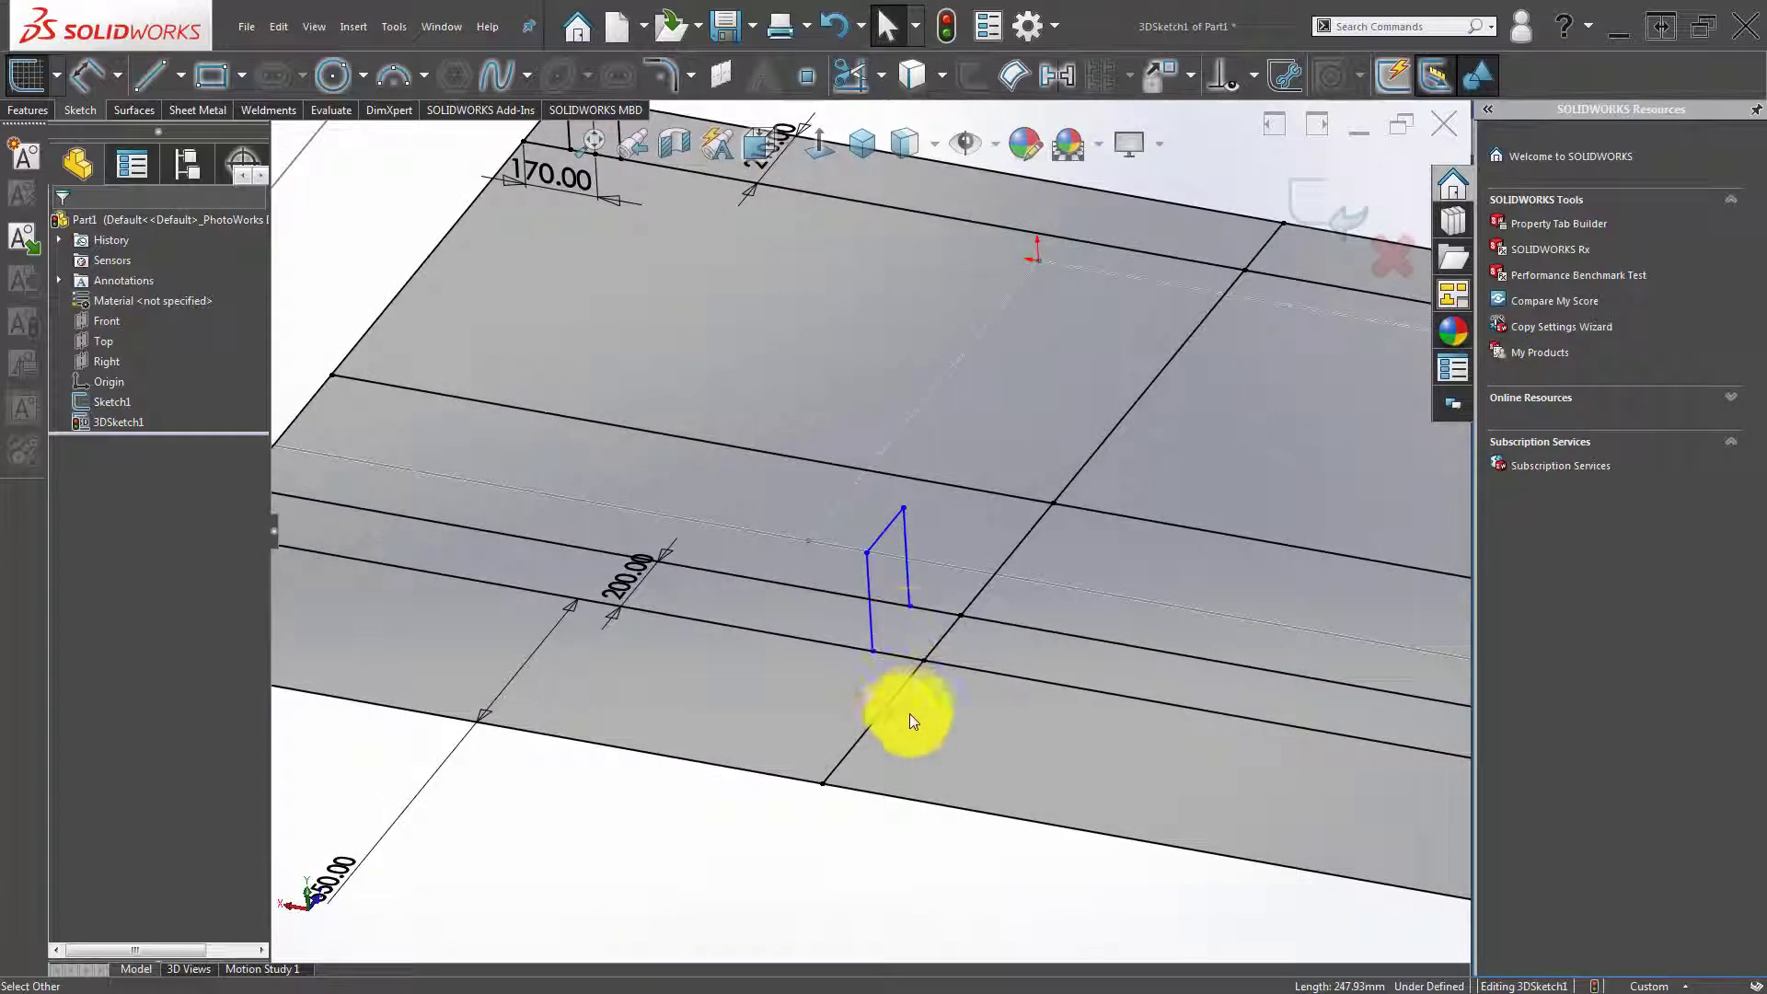
Dimension the leg line's lower endpoint 120 mm to the bottom edge midpoint, then orbit out.
{"action": "right_click", "coordinate": [683, 953]}
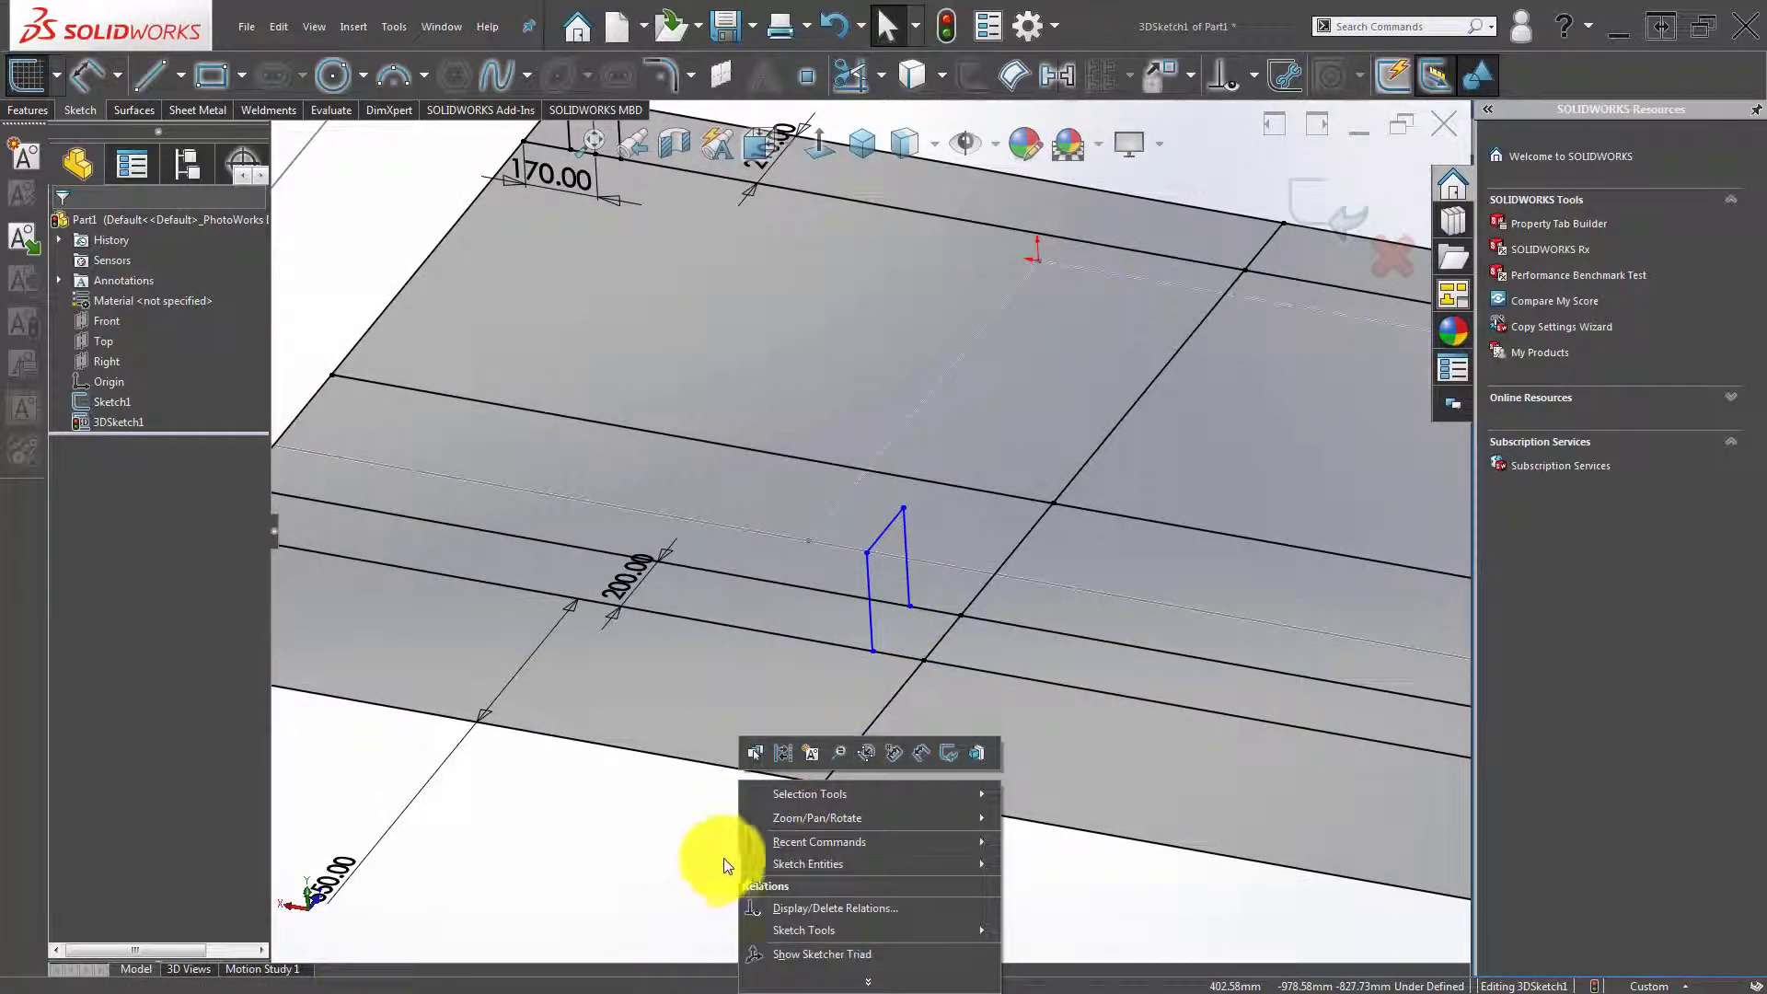
{"action": "left_click", "coordinate": [609, 876]}
{"action": "left_click", "coordinate": [103, 63]}
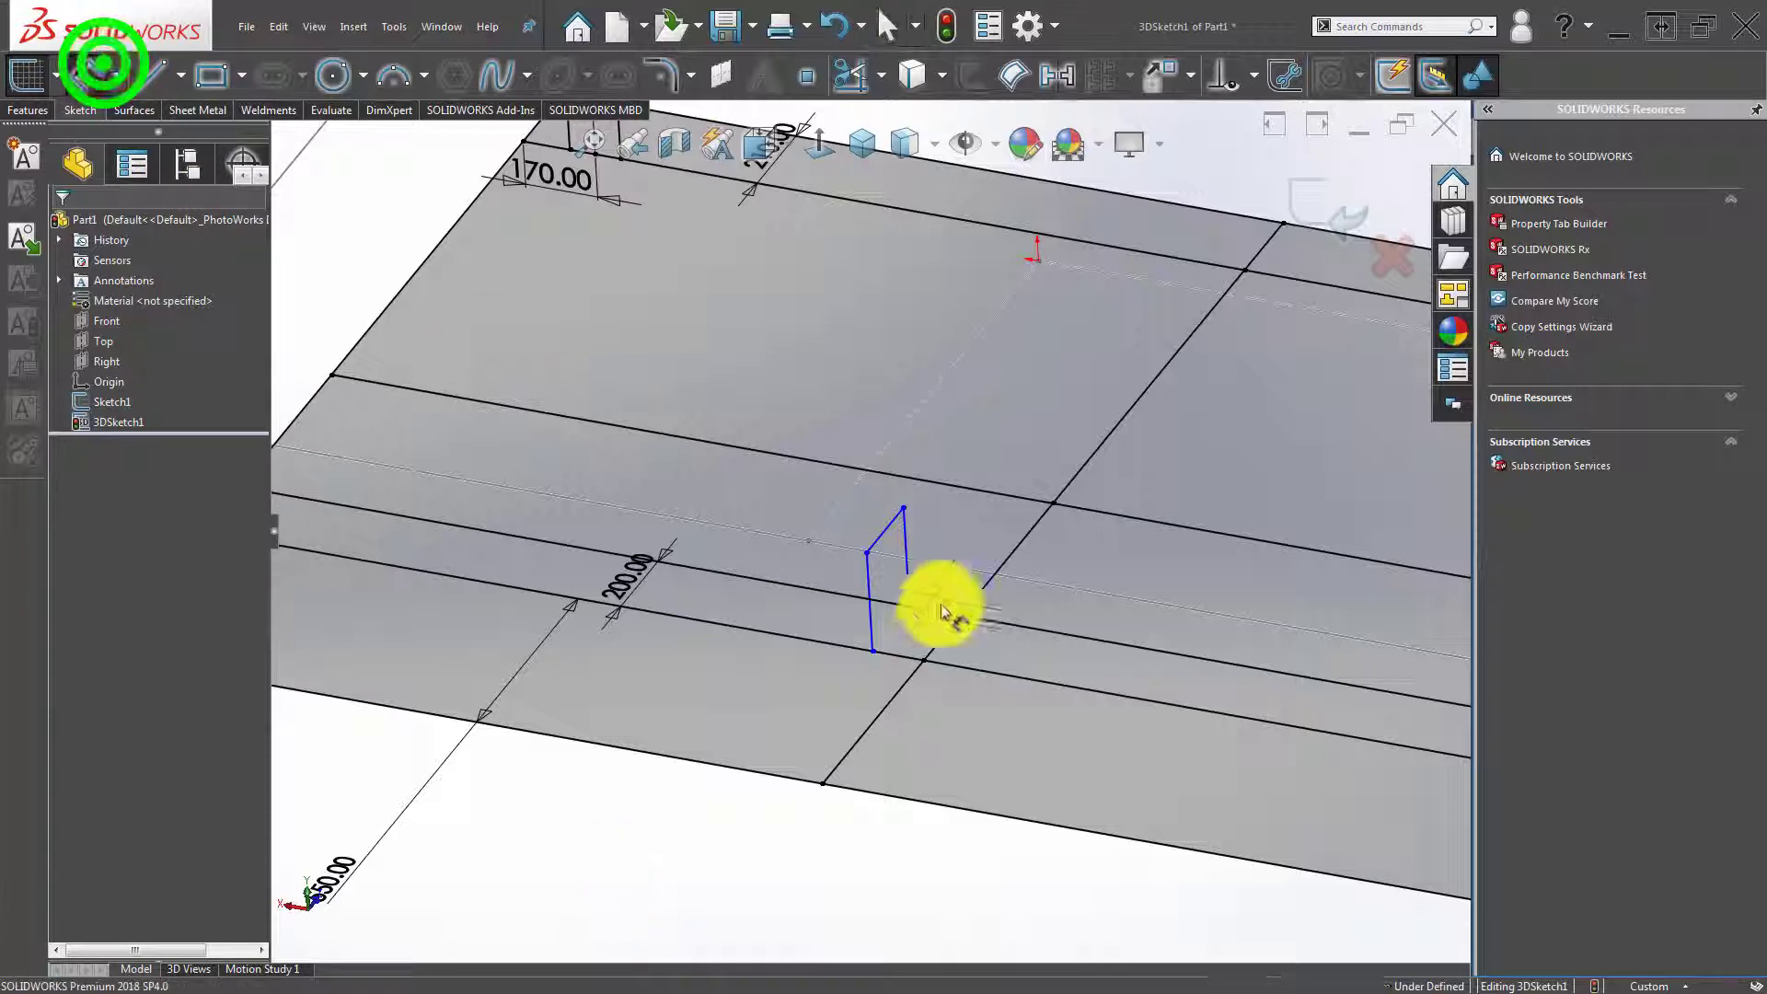
{"action": "scroll", "coordinate": [883, 580], "scroll_direction": "down", "scroll_amount": 3}
{"action": "left_click", "coordinate": [785, 587]}
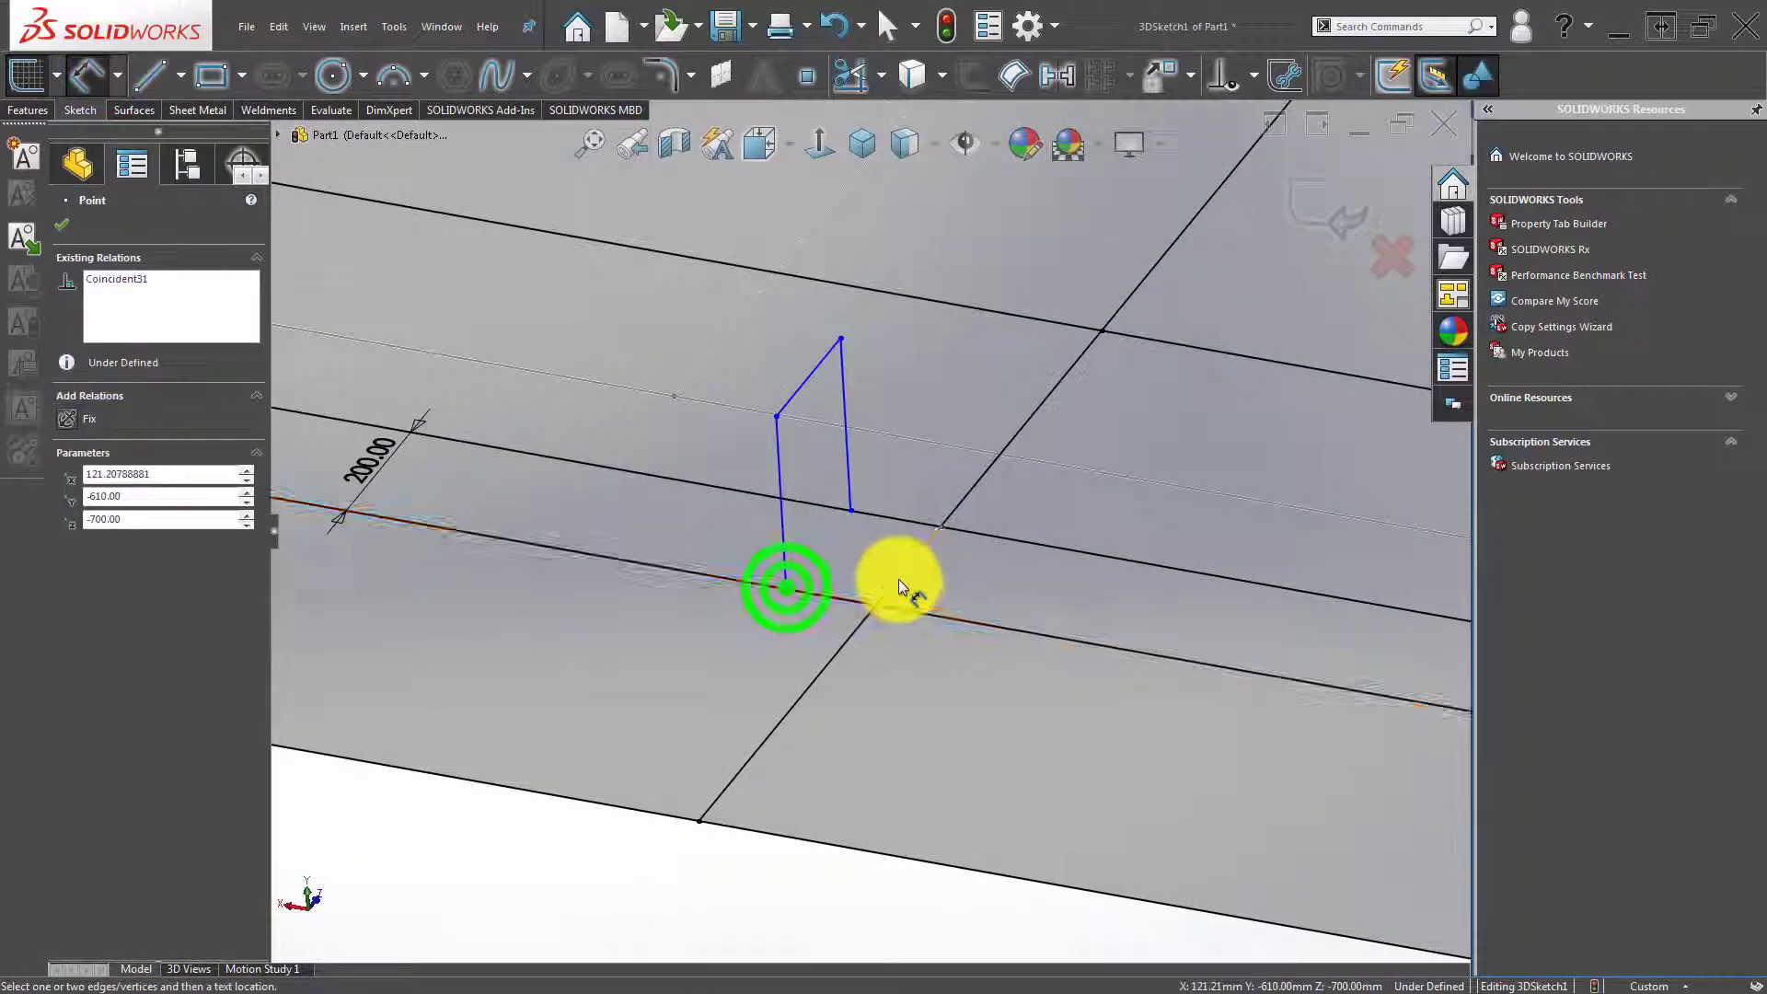
{"action": "left_click", "coordinate": [876, 604]}
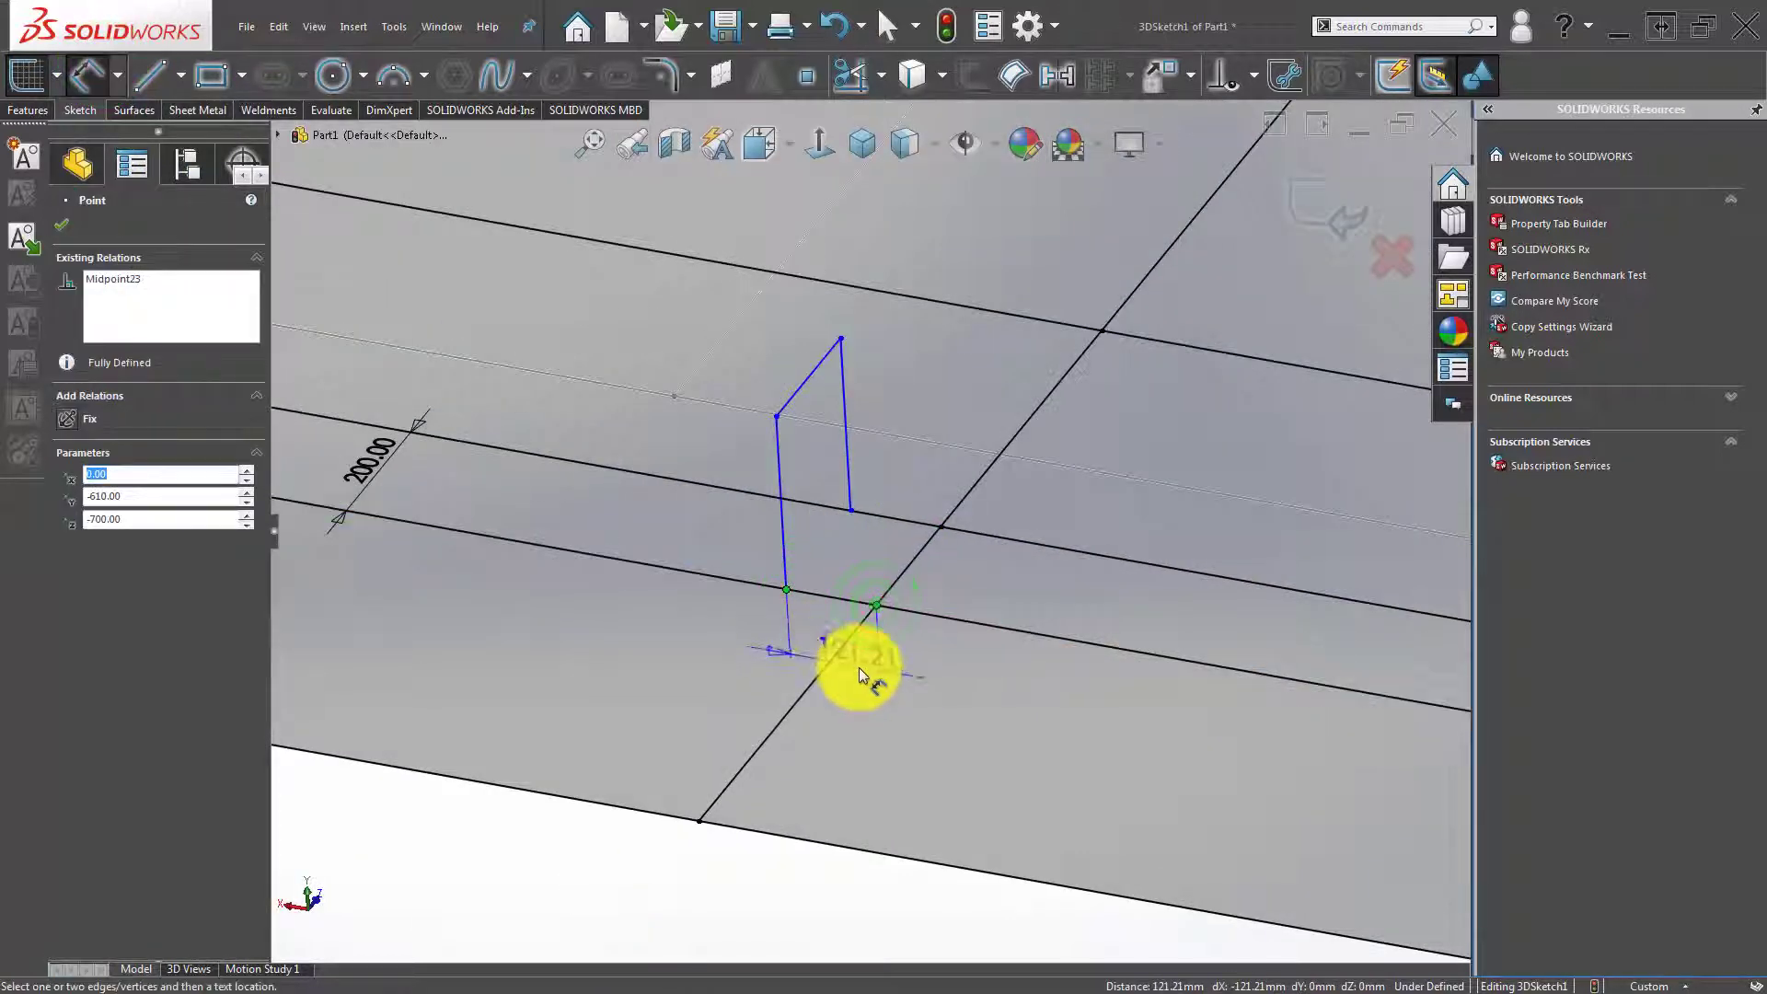
{"action": "left_click", "coordinate": [740, 659]}
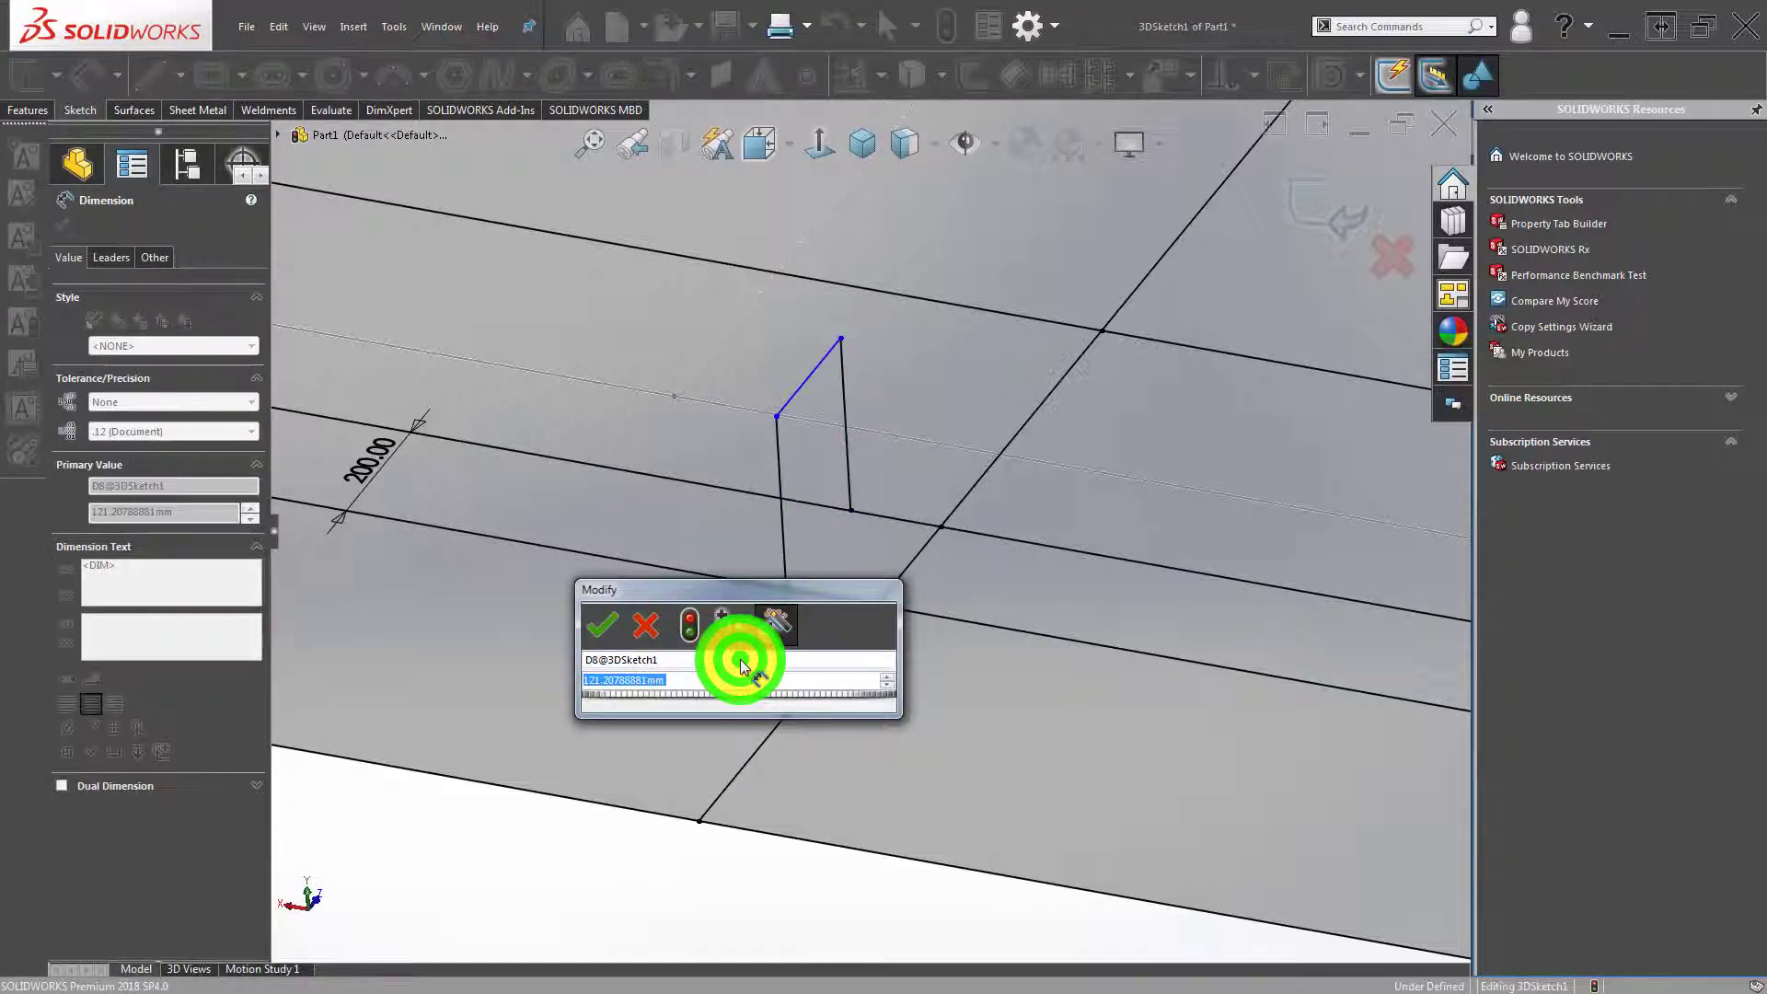
{"action": "type", "text": "120"}
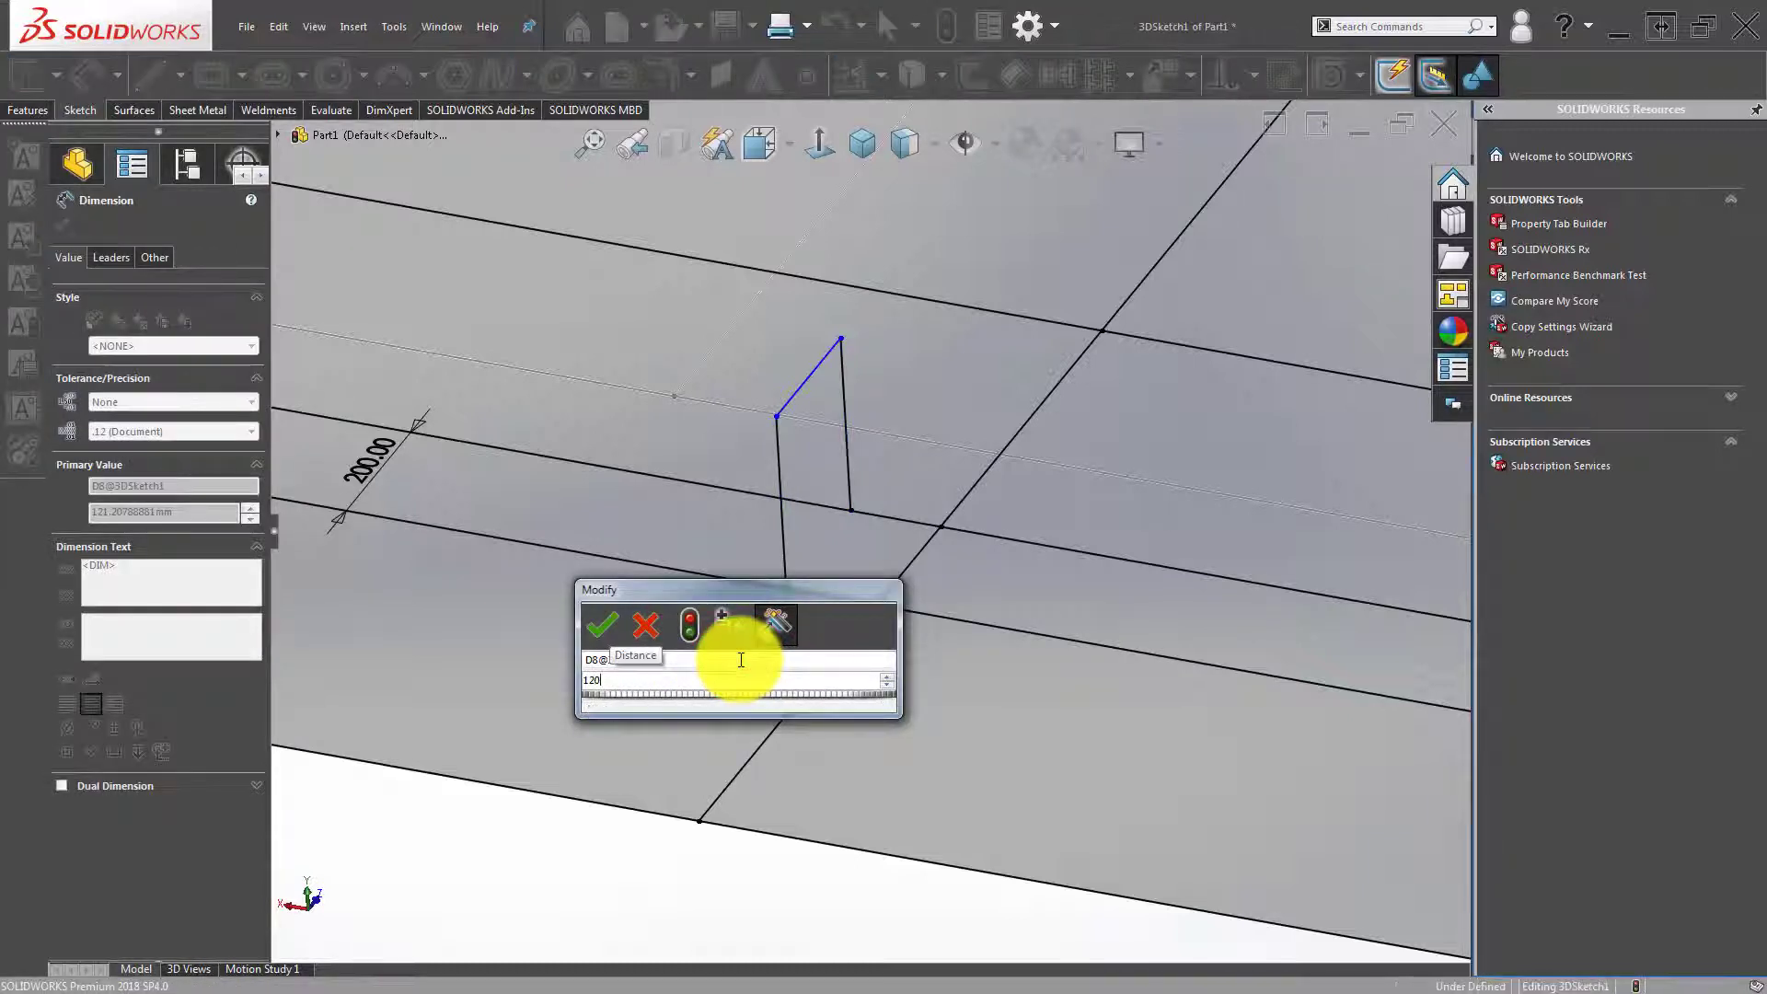
{"action": "key", "text": "Return"}
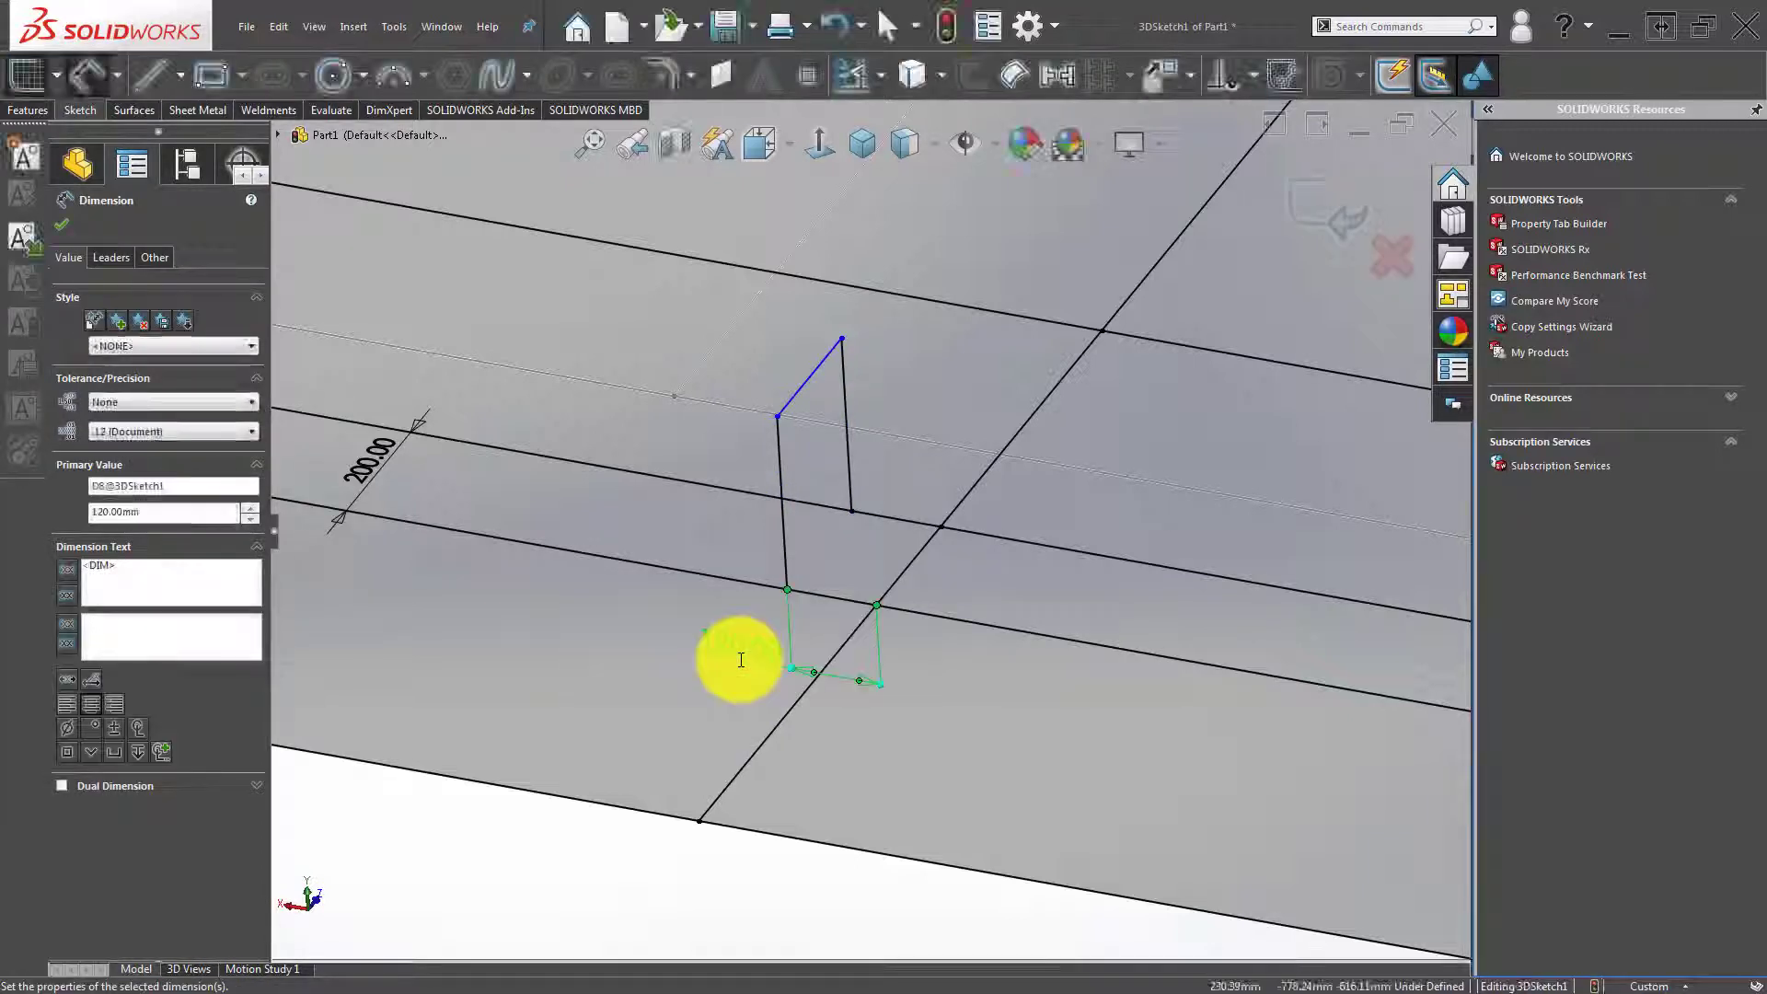
{"action": "key", "text": "Escape"}
{"action": "mouse_move", "coordinate": [828, 671]}
{"action": "middle_mouse_down"}
{"action": "mouse_move", "coordinate": [789, 406]}
{"action": "mouse_move", "coordinate": [785, 454]}
{"action": "mouse_move", "coordinate": [694, 446]}
{"action": "middle_mouse_up"}
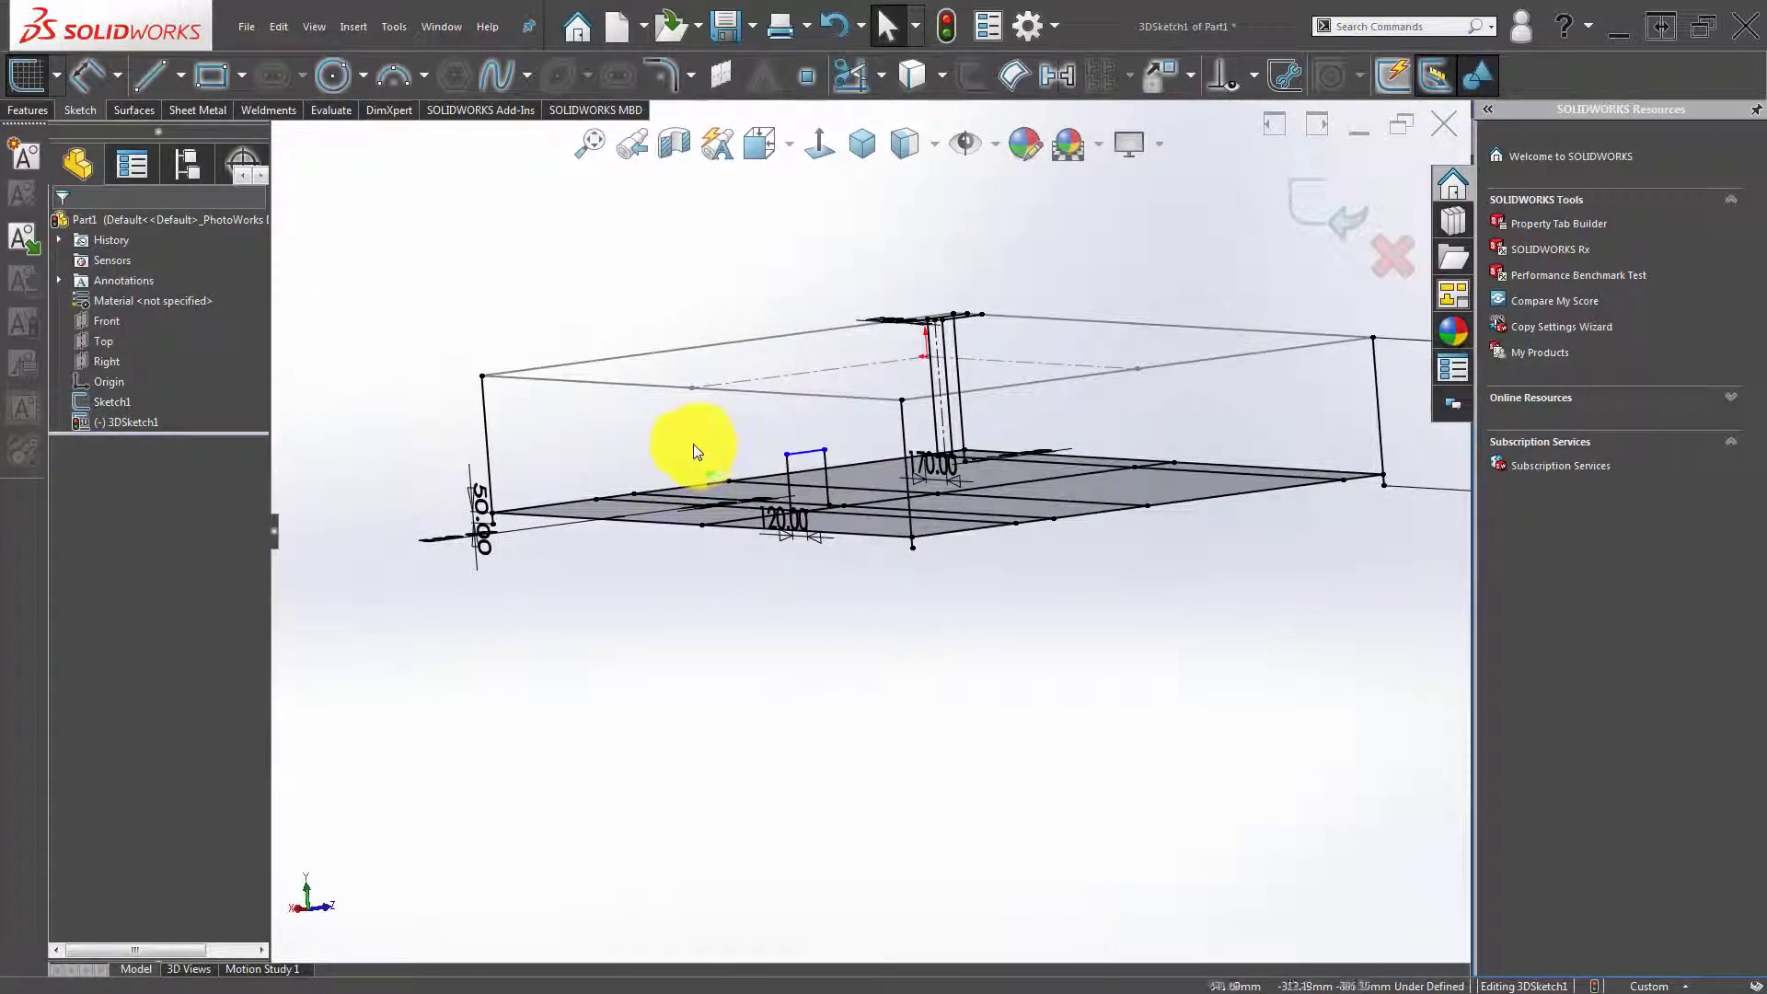
Dimension the new vertical leg line at 300 mm.
{"action": "left_click", "coordinate": [651, 302]}
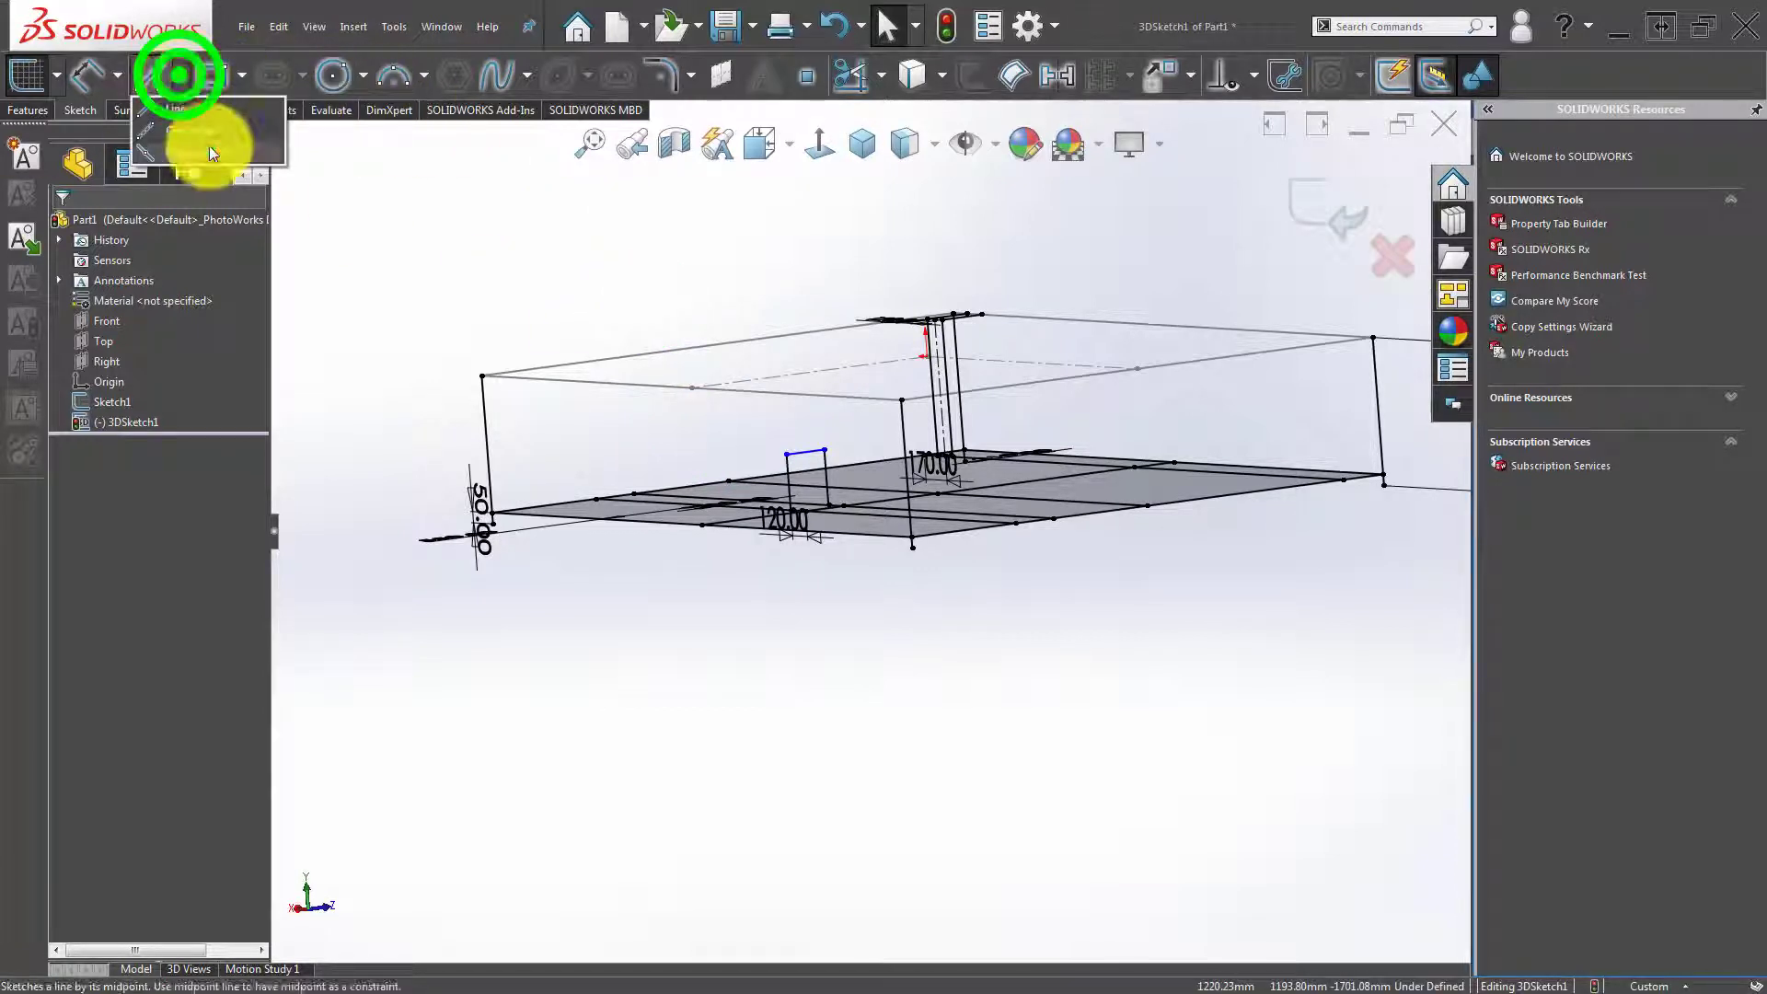
{"action": "left_click", "coordinate": [493, 214]}
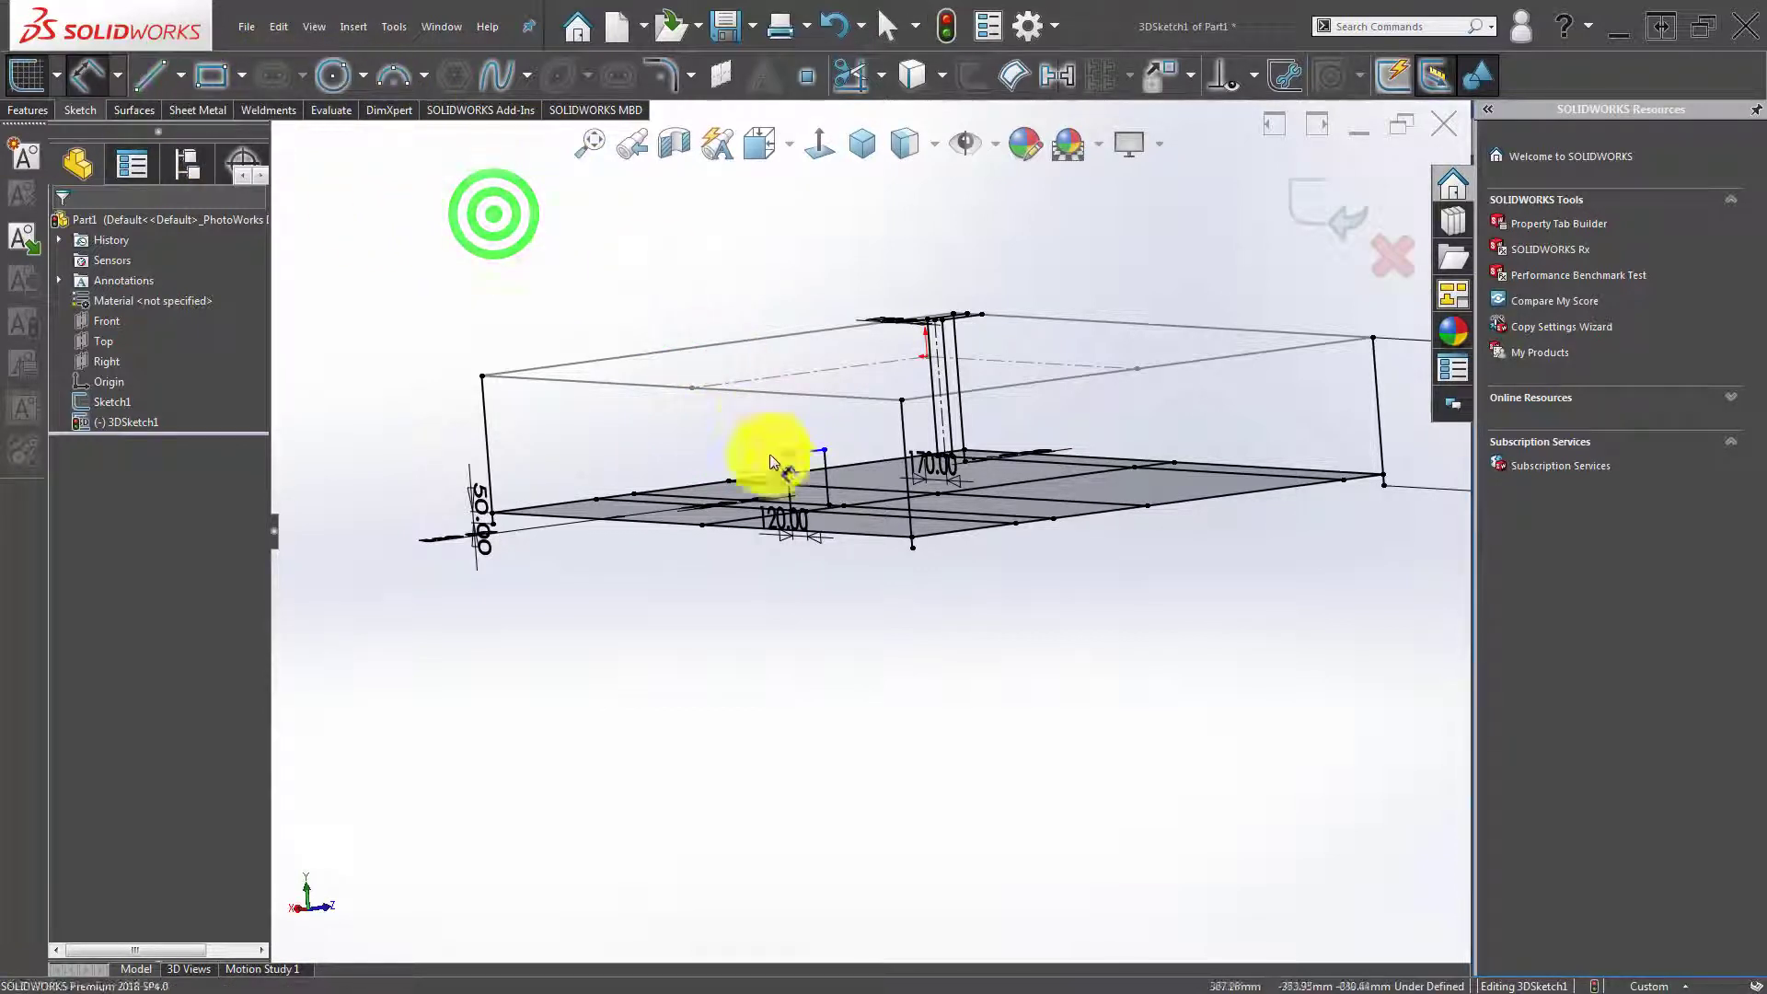
{"action": "scroll", "coordinate": [771, 462], "scroll_direction": "down", "scroll_amount": 2}
{"action": "scroll", "coordinate": [801, 493], "scroll_direction": "down", "scroll_amount": 2}
{"action": "left_click", "coordinate": [827, 473]}
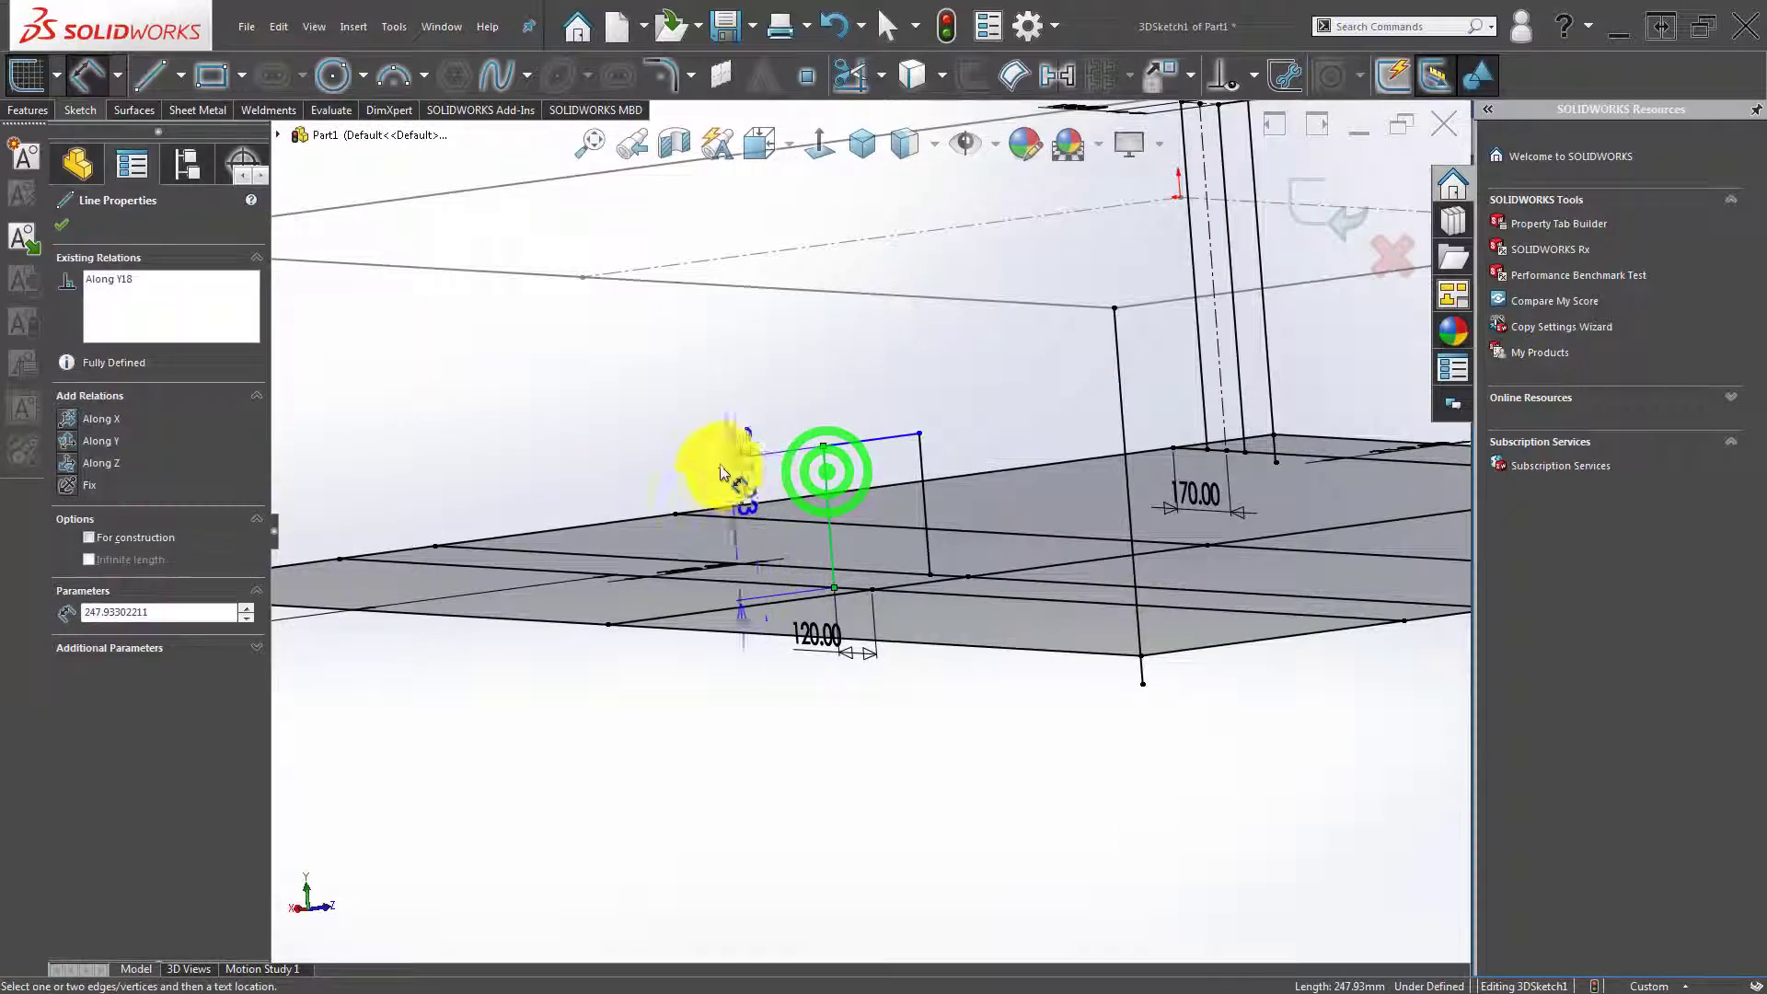
{"action": "left_click", "coordinate": [632, 416]}
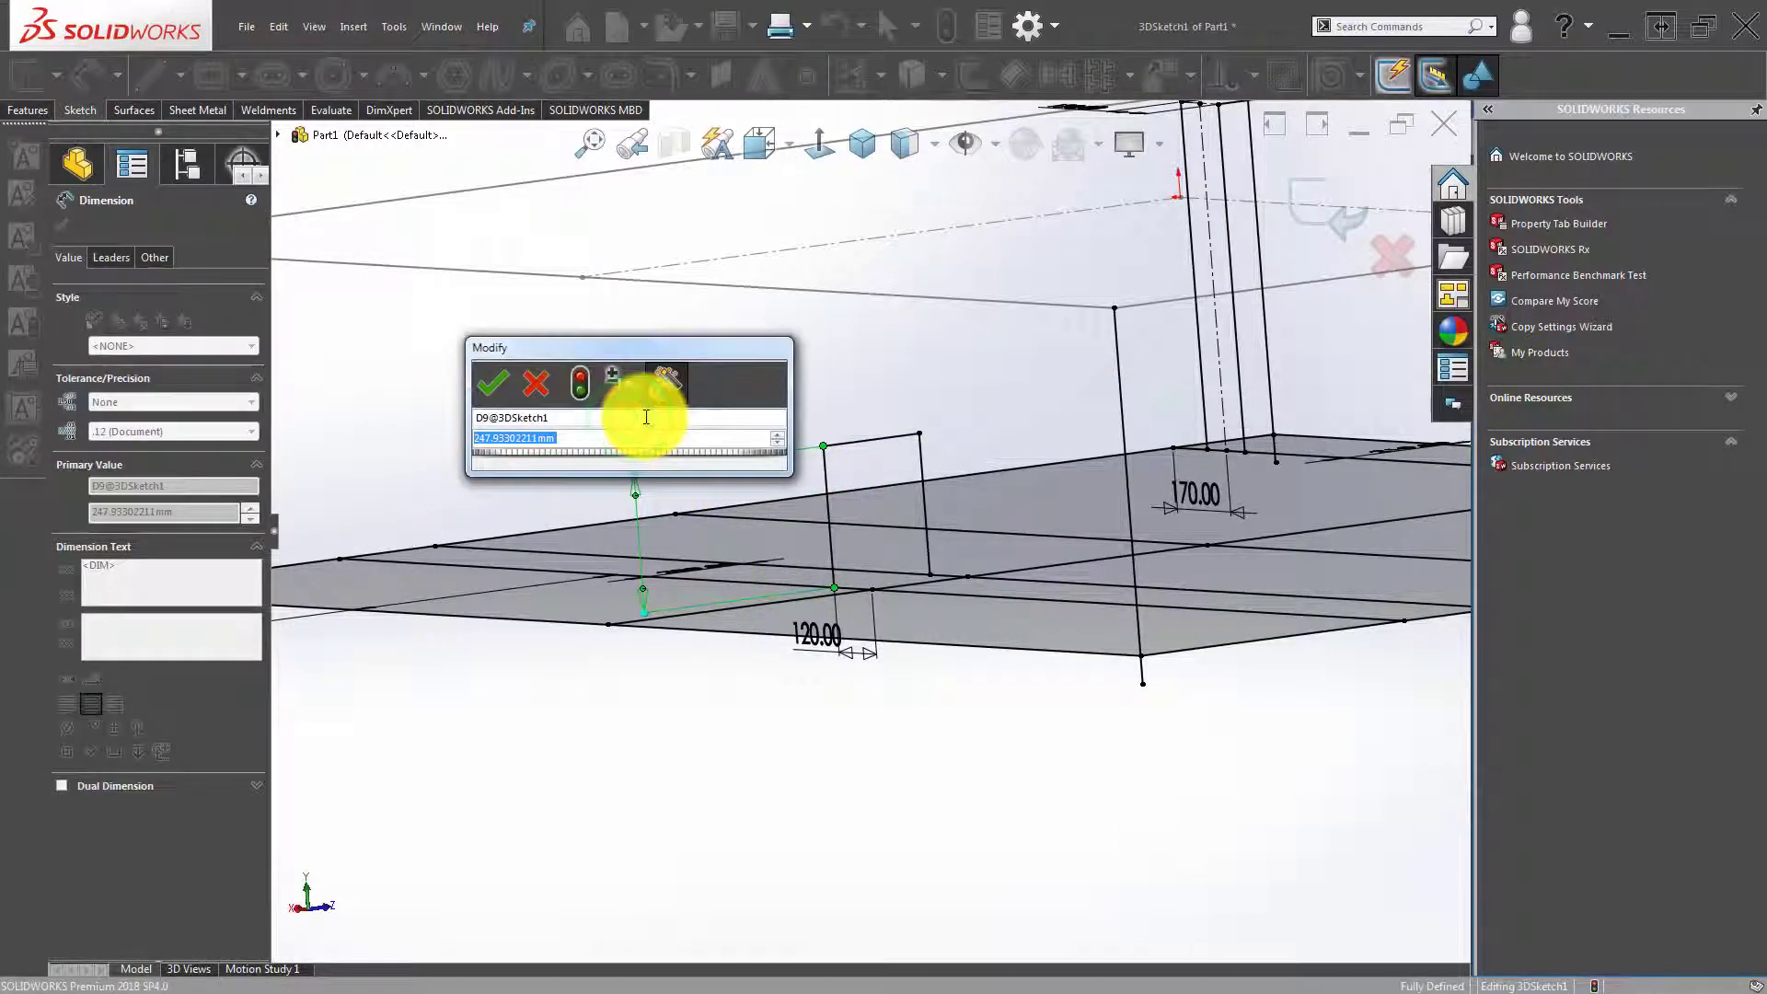
{"action": "type", "text": "300"}
{"action": "key", "text": "Return"}
{"action": "key", "text": "Escape"}
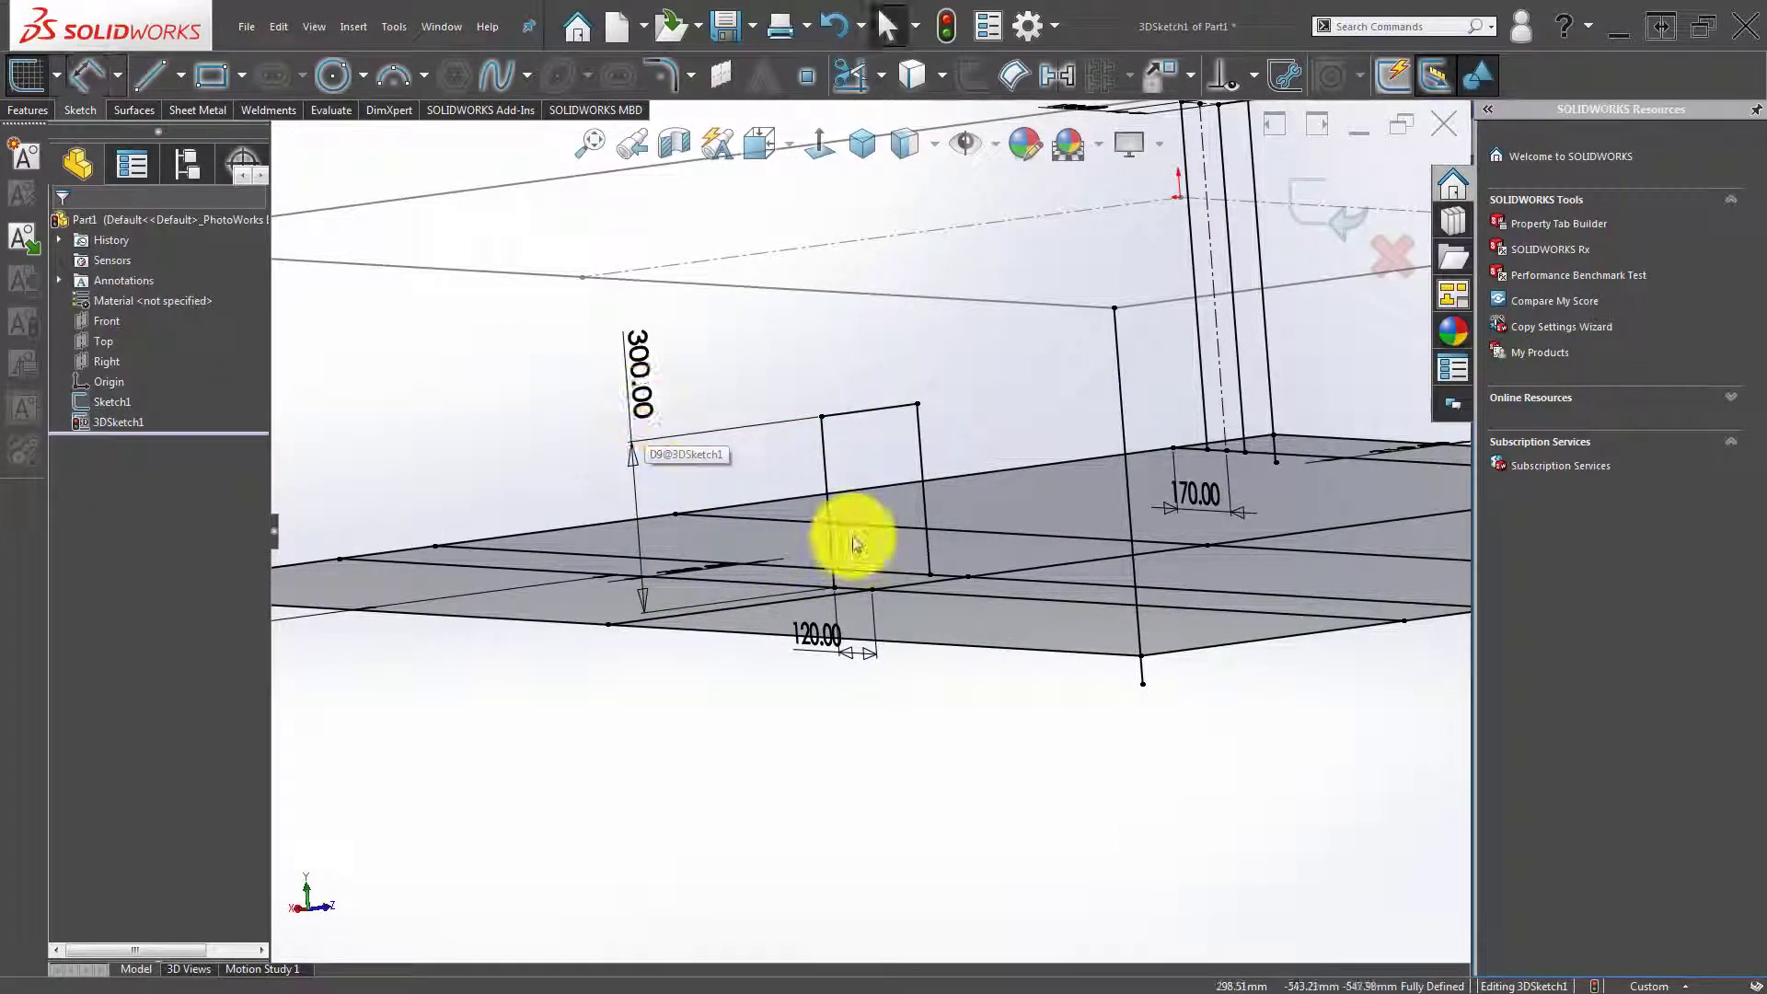
Change the leg height dimension from 300 to 400 mm.
{"action": "scroll", "coordinate": [828, 506], "scroll_direction": "up", "scroll_amount": 3}
{"action": "mouse_move", "coordinate": [792, 473]}
{"action": "middle_mouse_down"}
{"action": "mouse_move", "coordinate": [793, 505]}
{"action": "mouse_move", "coordinate": [761, 488]}
{"action": "middle_mouse_up"}
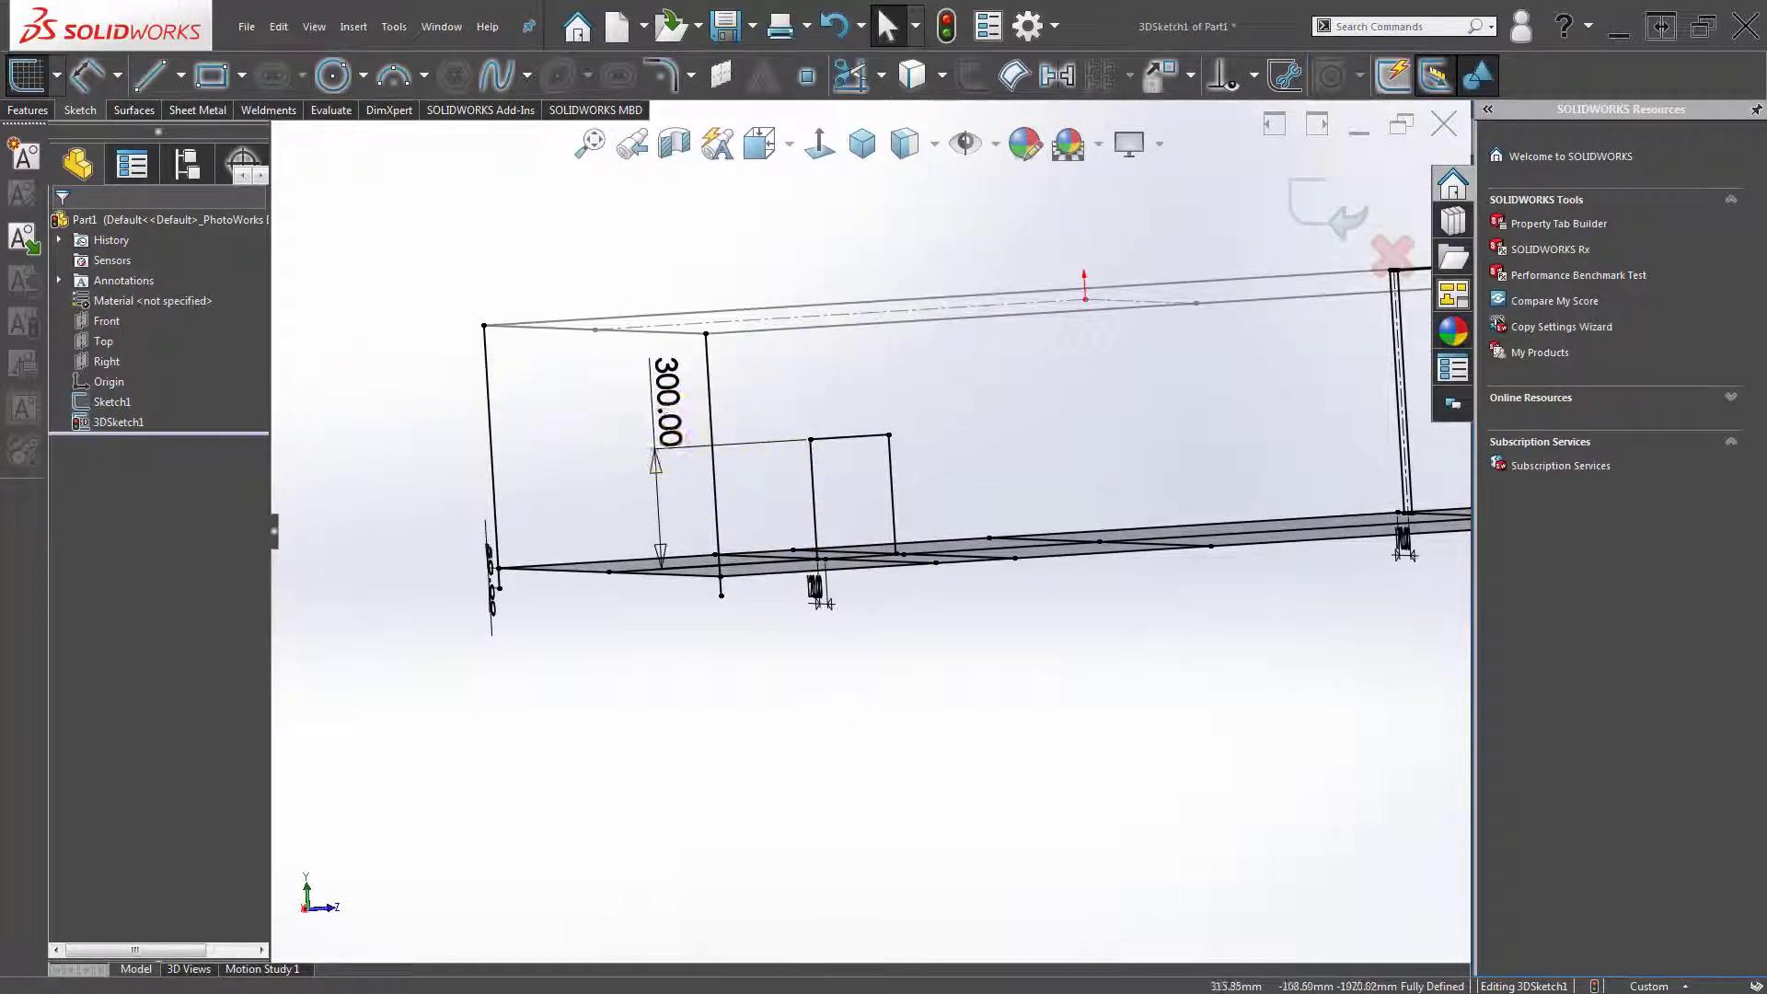
{"action": "left_click", "coordinate": [675, 422]}
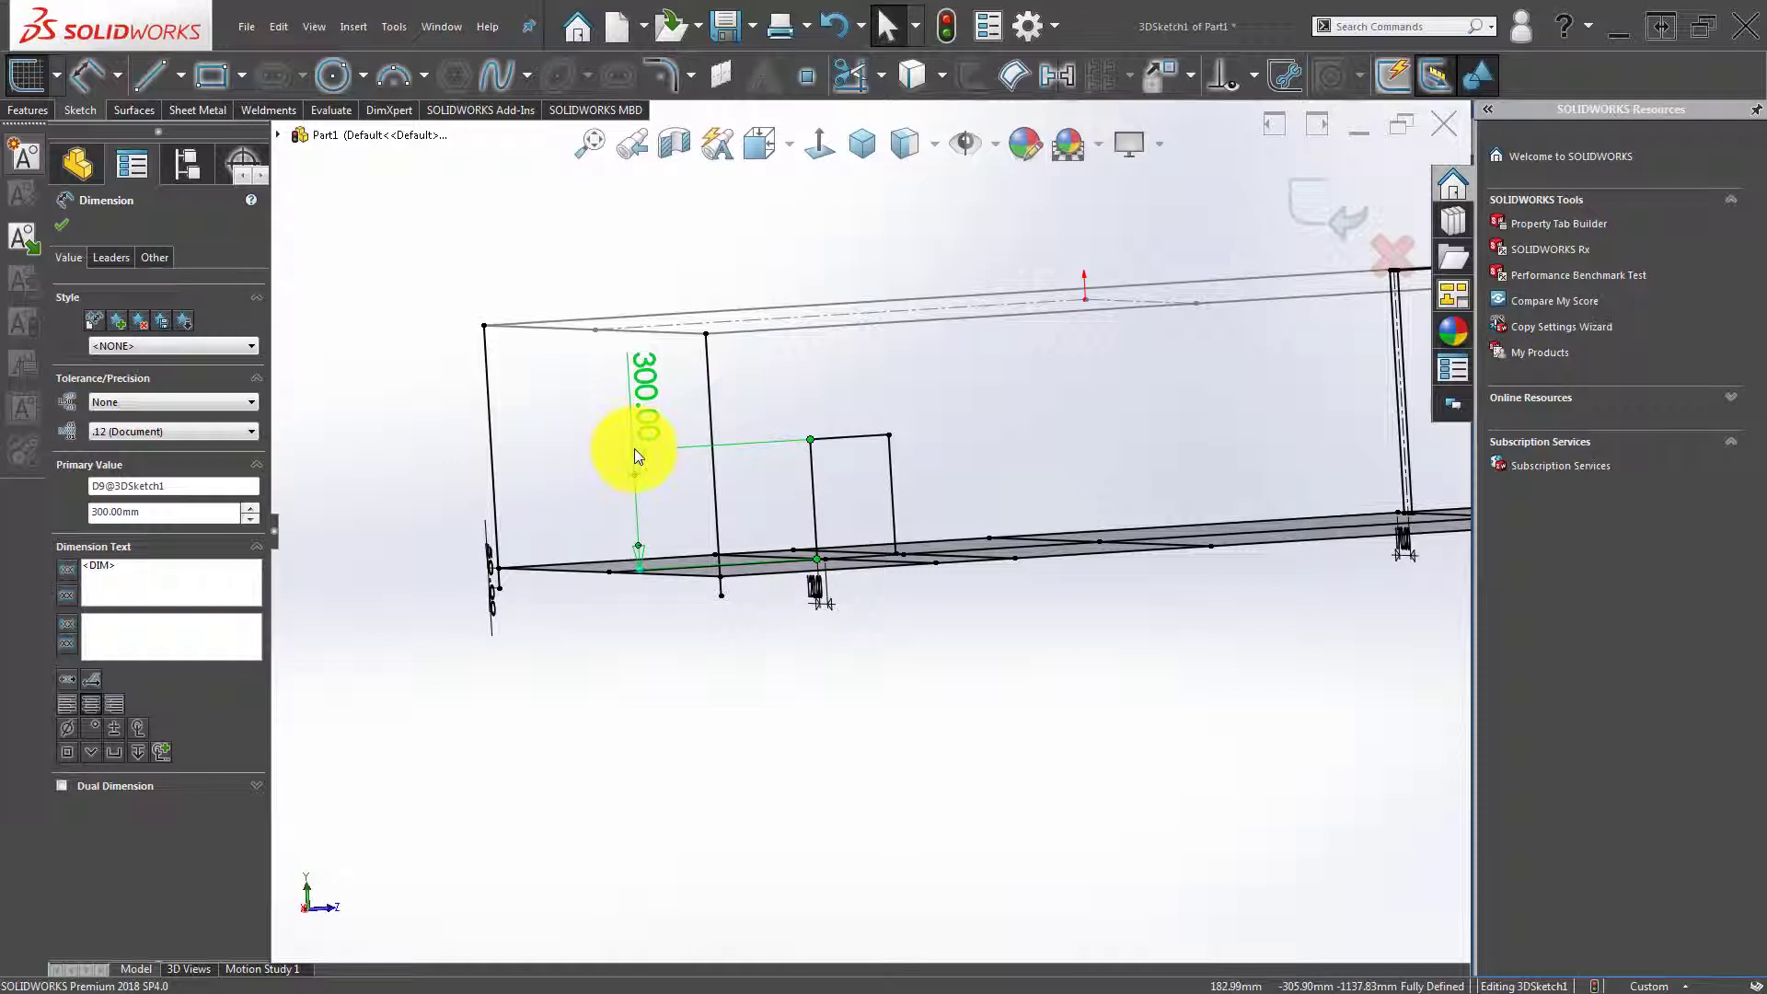
{"action": "left_click_drag", "start_coordinate": [633, 449], "coordinate": [637, 419]}
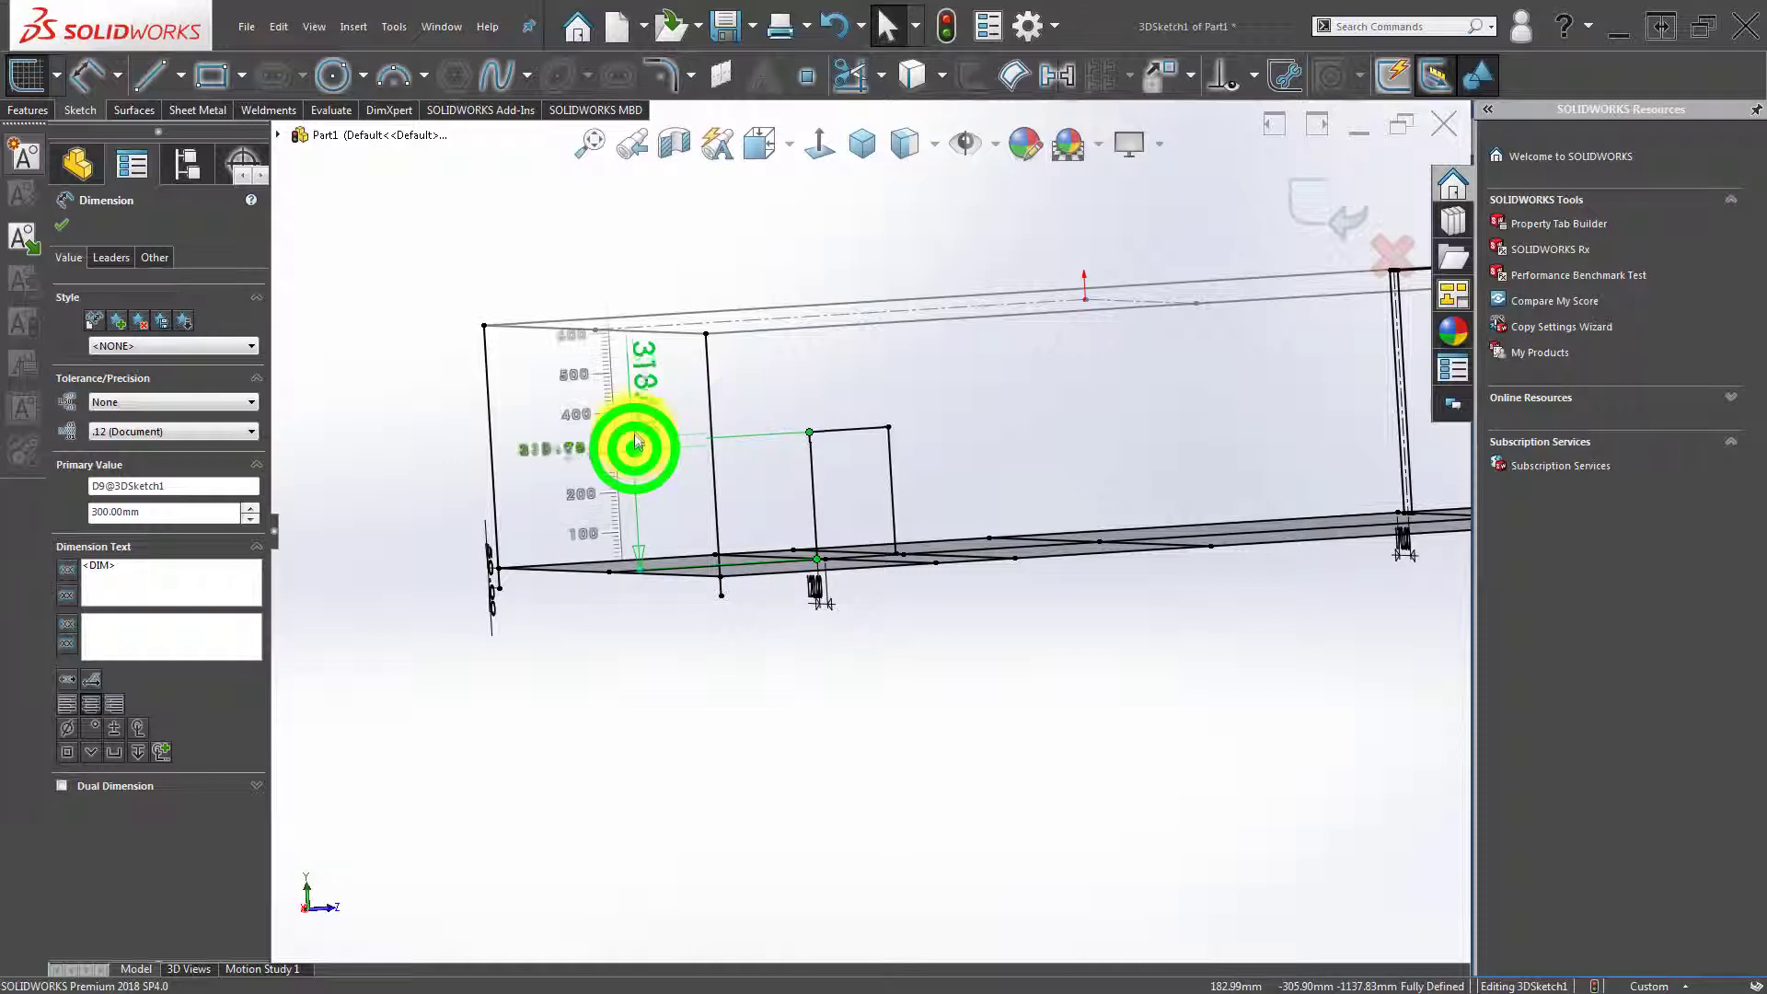
{"action": "double_click", "coordinate": [642, 361]}
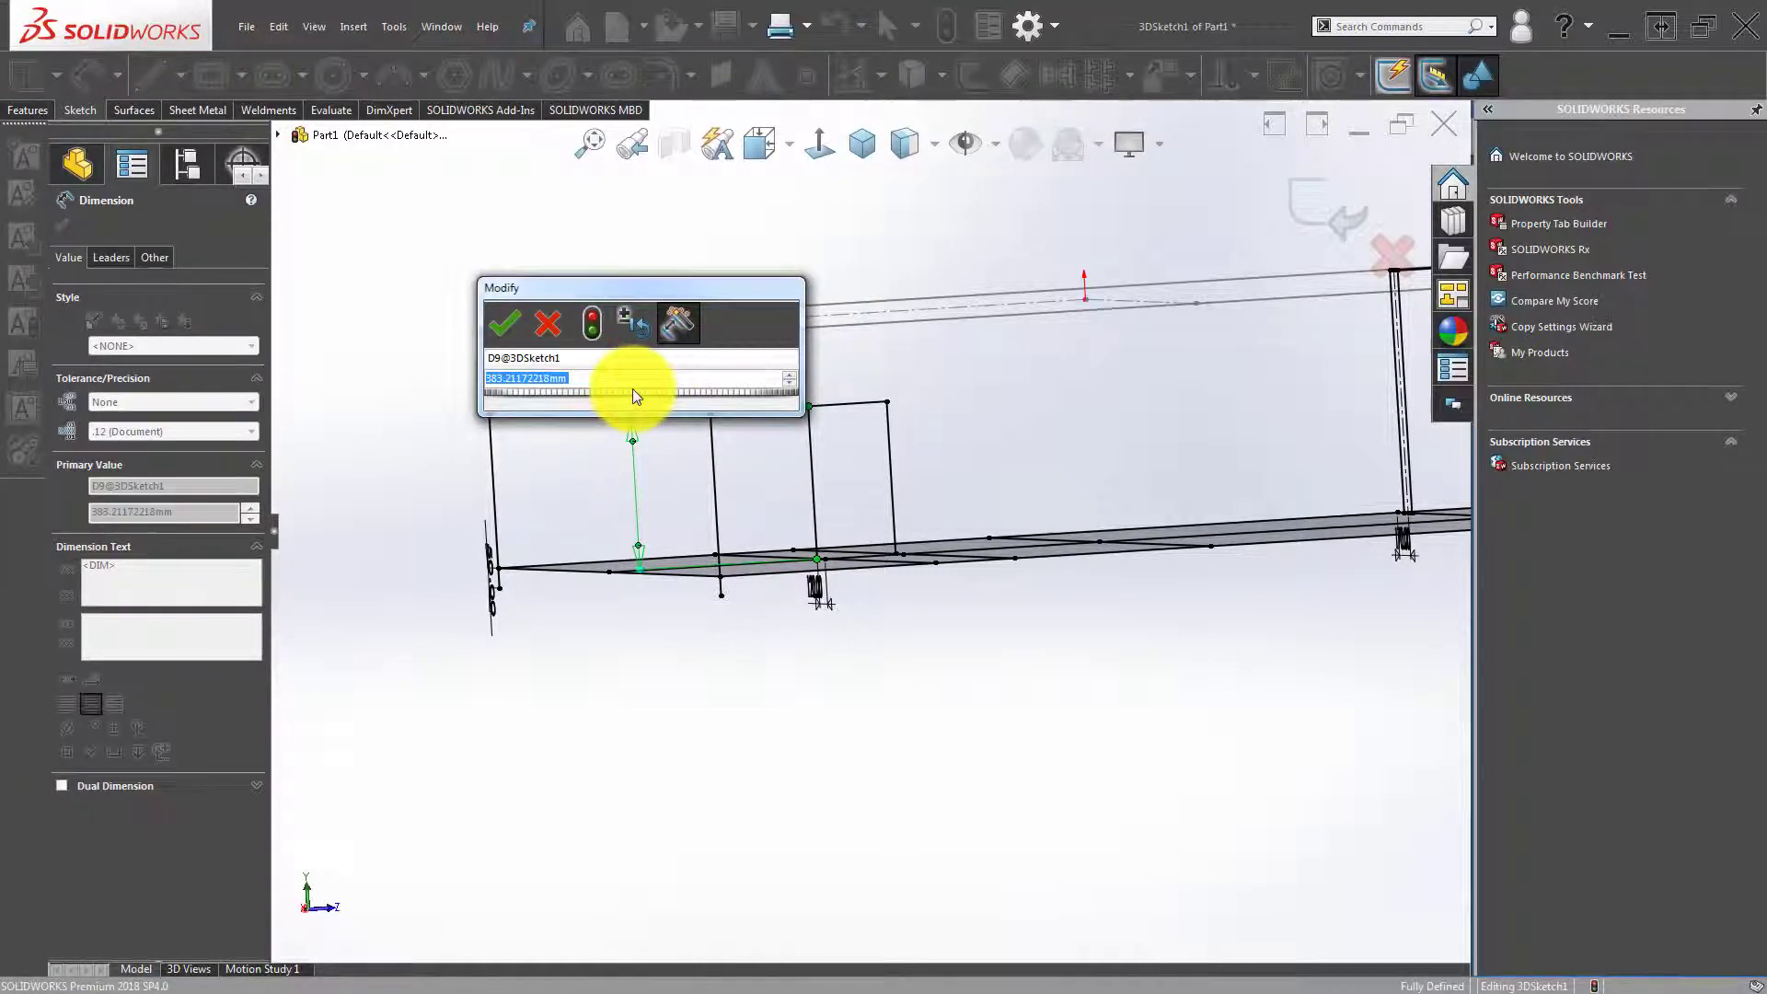
{"action": "type", "text": "400"}
{"action": "key", "text": "Return"}
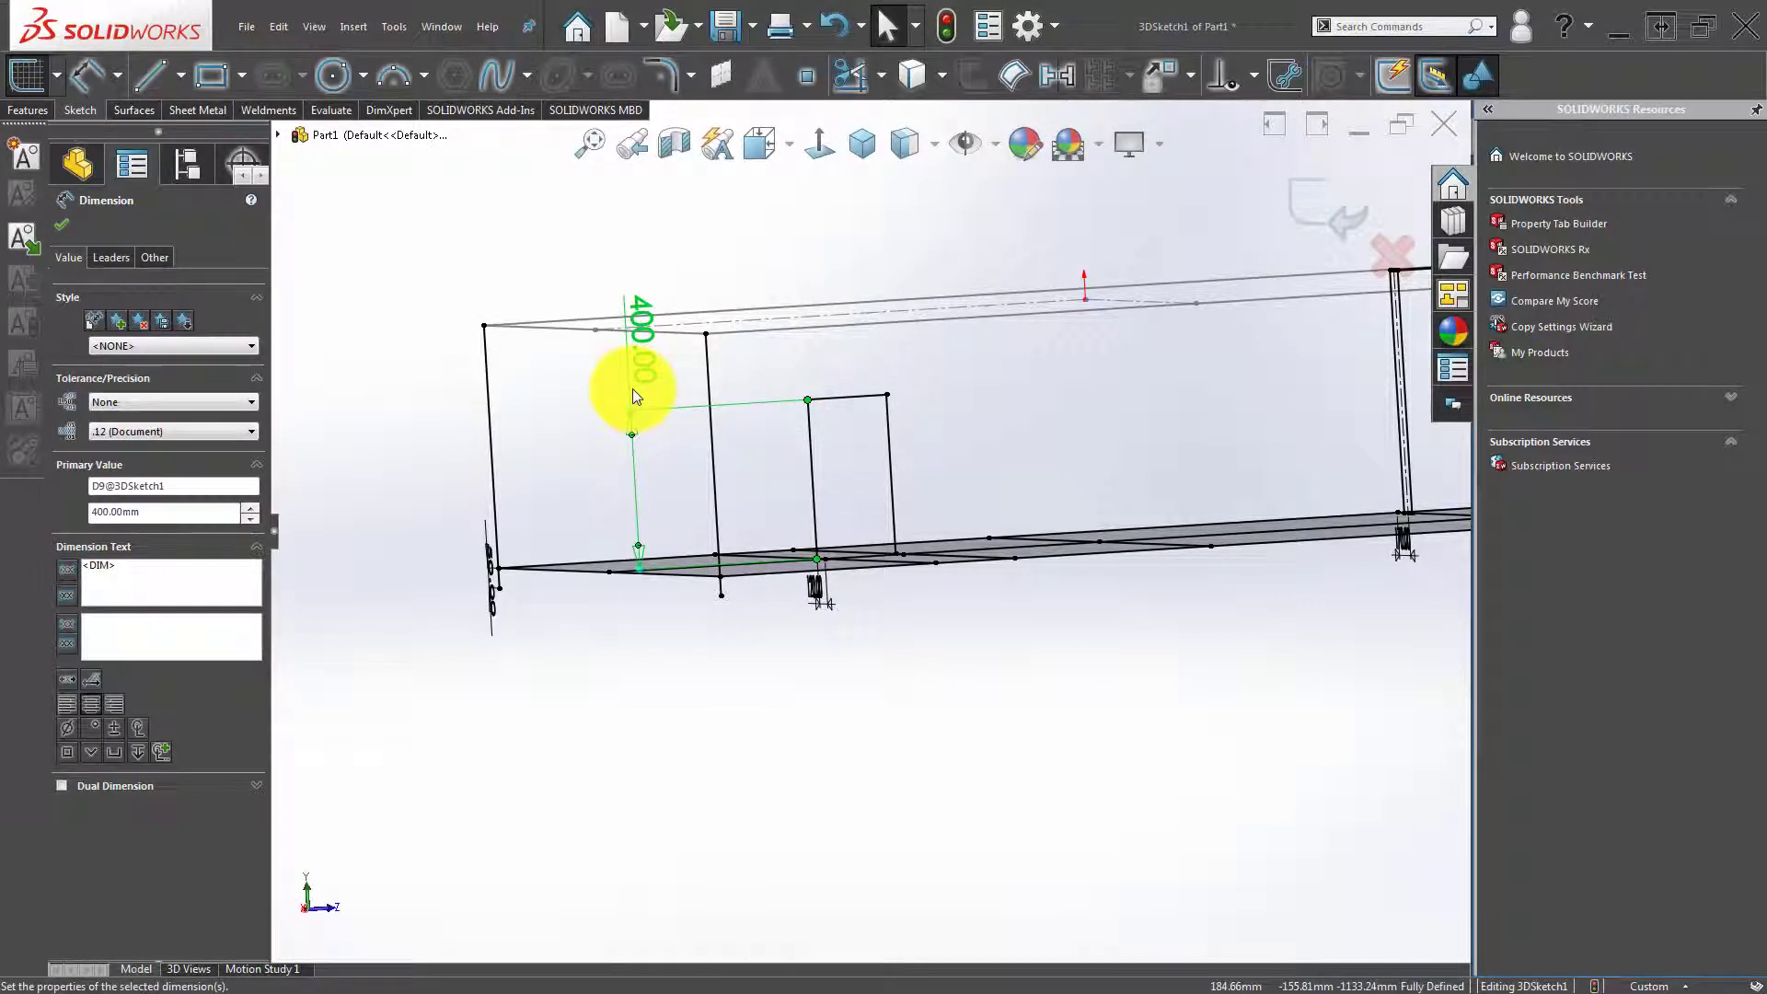
{"action": "key", "text": "Escape"}
Exit 3DSketch1 and orbit to view the whole frame layout.
{"action": "mouse_move", "coordinate": [665, 359]}
{"action": "middle_mouse_down"}
{"action": "mouse_move", "coordinate": [876, 561]}
{"action": "mouse_move", "coordinate": [881, 608]}
{"action": "mouse_move", "coordinate": [859, 556]}
{"action": "mouse_move", "coordinate": [887, 466]}
{"action": "mouse_move", "coordinate": [958, 461]}
{"action": "mouse_move", "coordinate": [908, 534]}
{"action": "middle_mouse_up"}
{"action": "scroll", "coordinate": [909, 534], "scroll_direction": "down", "scroll_amount": 2}
{"action": "scroll", "coordinate": [884, 552], "scroll_direction": "down", "scroll_amount": 2}
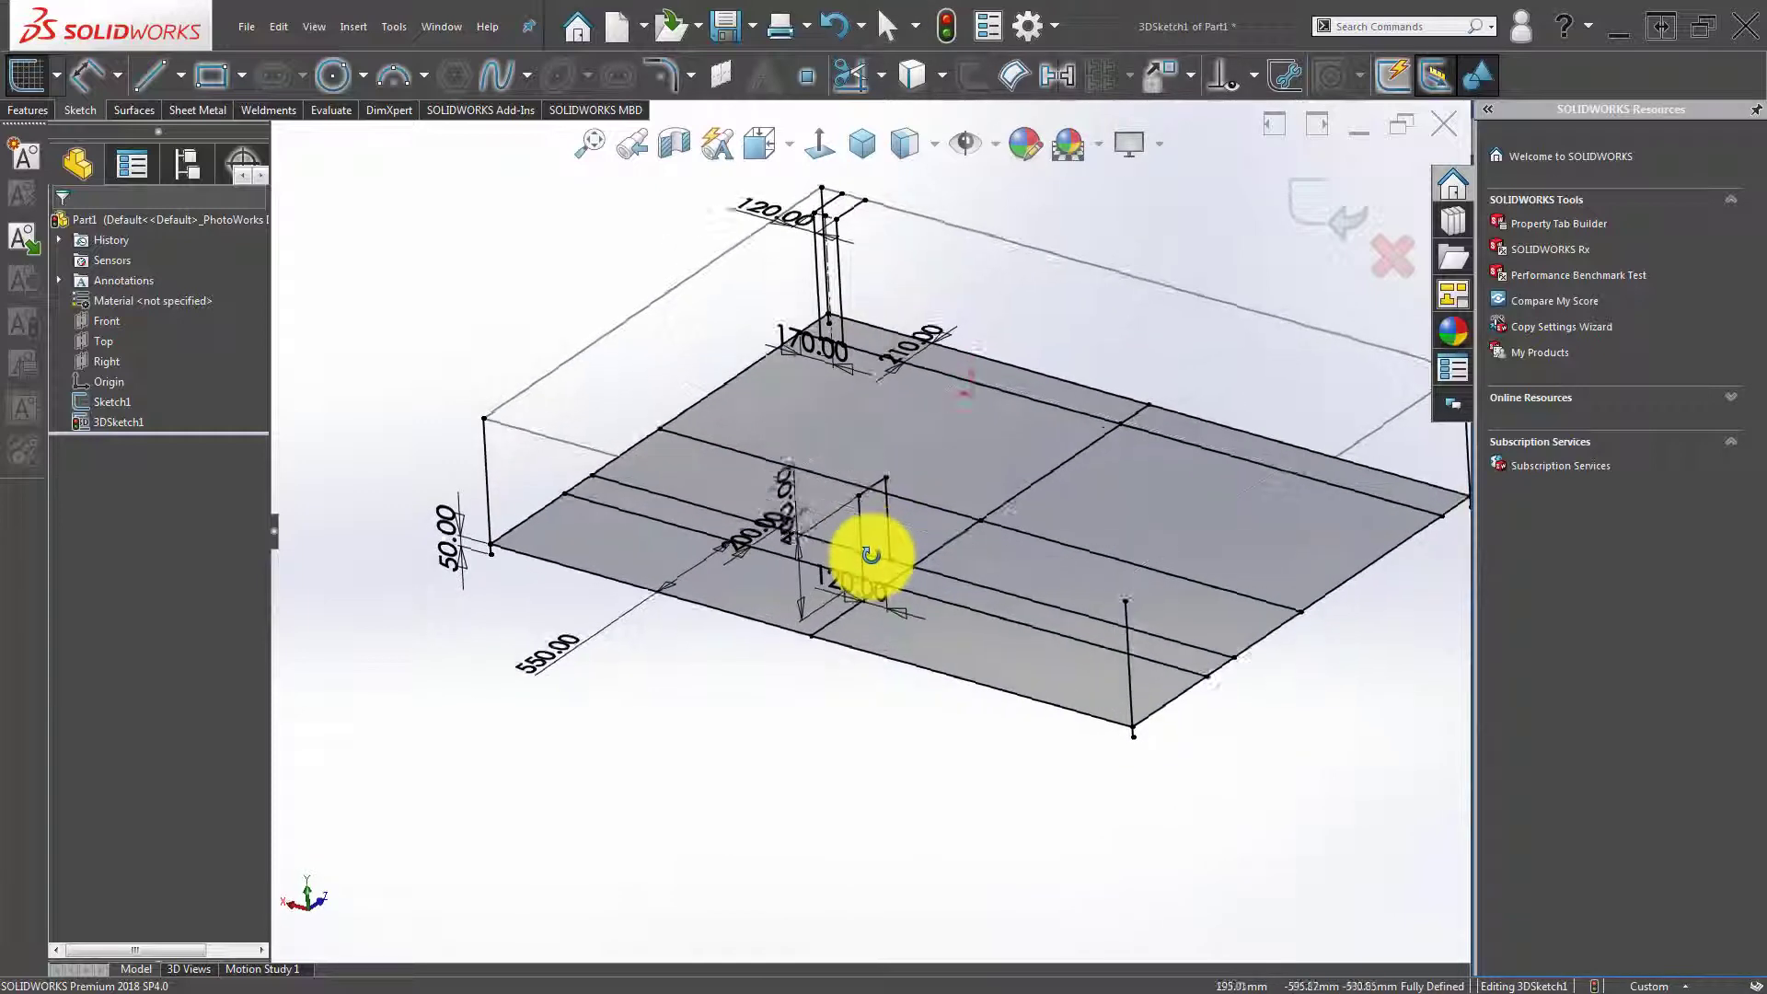
{"action": "scroll", "coordinate": [865, 571], "scroll_direction": "down", "scroll_amount": 2}
{"action": "left_click", "coordinate": [1320, 214]}
{"action": "scroll", "coordinate": [915, 478], "scroll_direction": "up", "scroll_amount": 3}
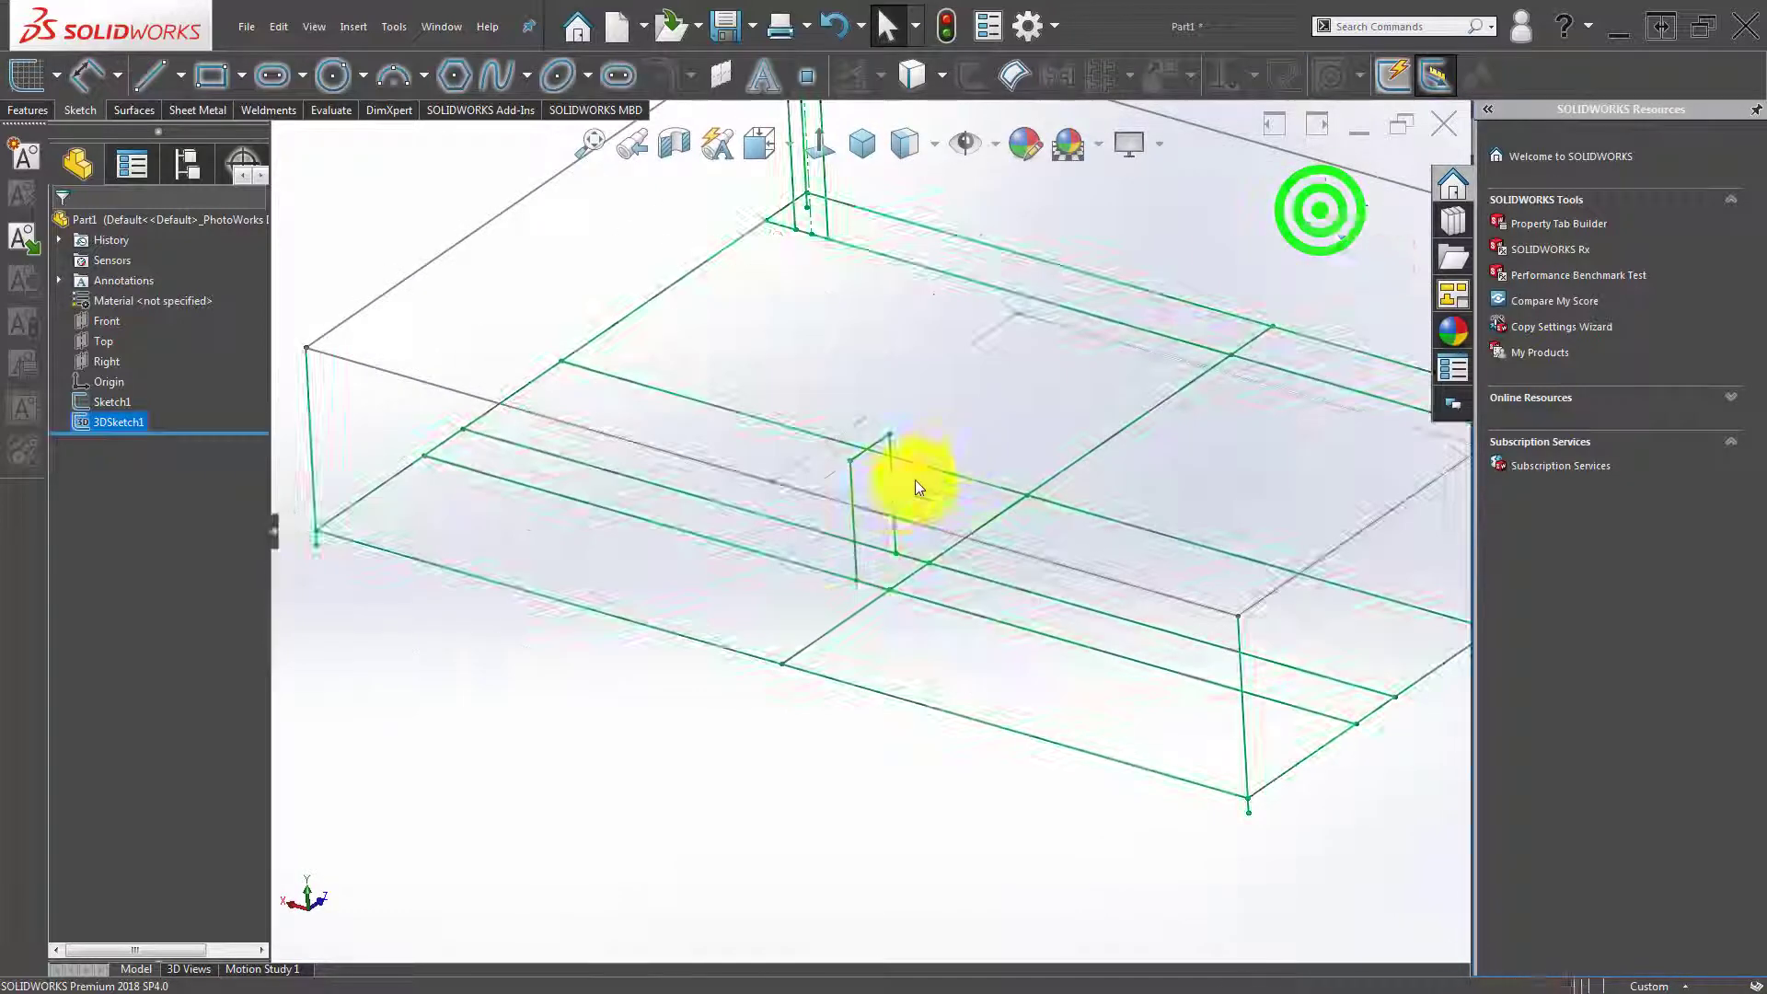
{"action": "mouse_move", "coordinate": [915, 479]}
{"action": "middle_mouse_down"}
{"action": "mouse_move", "coordinate": [873, 506]}
{"action": "mouse_move", "coordinate": [900, 463]}
{"action": "mouse_move", "coordinate": [883, 516]}
{"action": "mouse_move", "coordinate": [978, 468]}
{"action": "mouse_move", "coordinate": [967, 432]}
{"action": "middle_mouse_up"}
{"action": "scroll", "coordinate": [872, 506], "scroll_direction": "up", "scroll_amount": 2}
{"action": "left_click", "coordinate": [721, 631]}
{"action": "scroll", "coordinate": [966, 481], "scroll_direction": "down", "scroll_amount": 3}
Start a Structural Member from the Weldments tools.
{"action": "scroll", "coordinate": [978, 468], "scroll_direction": "up", "scroll_amount": 2}
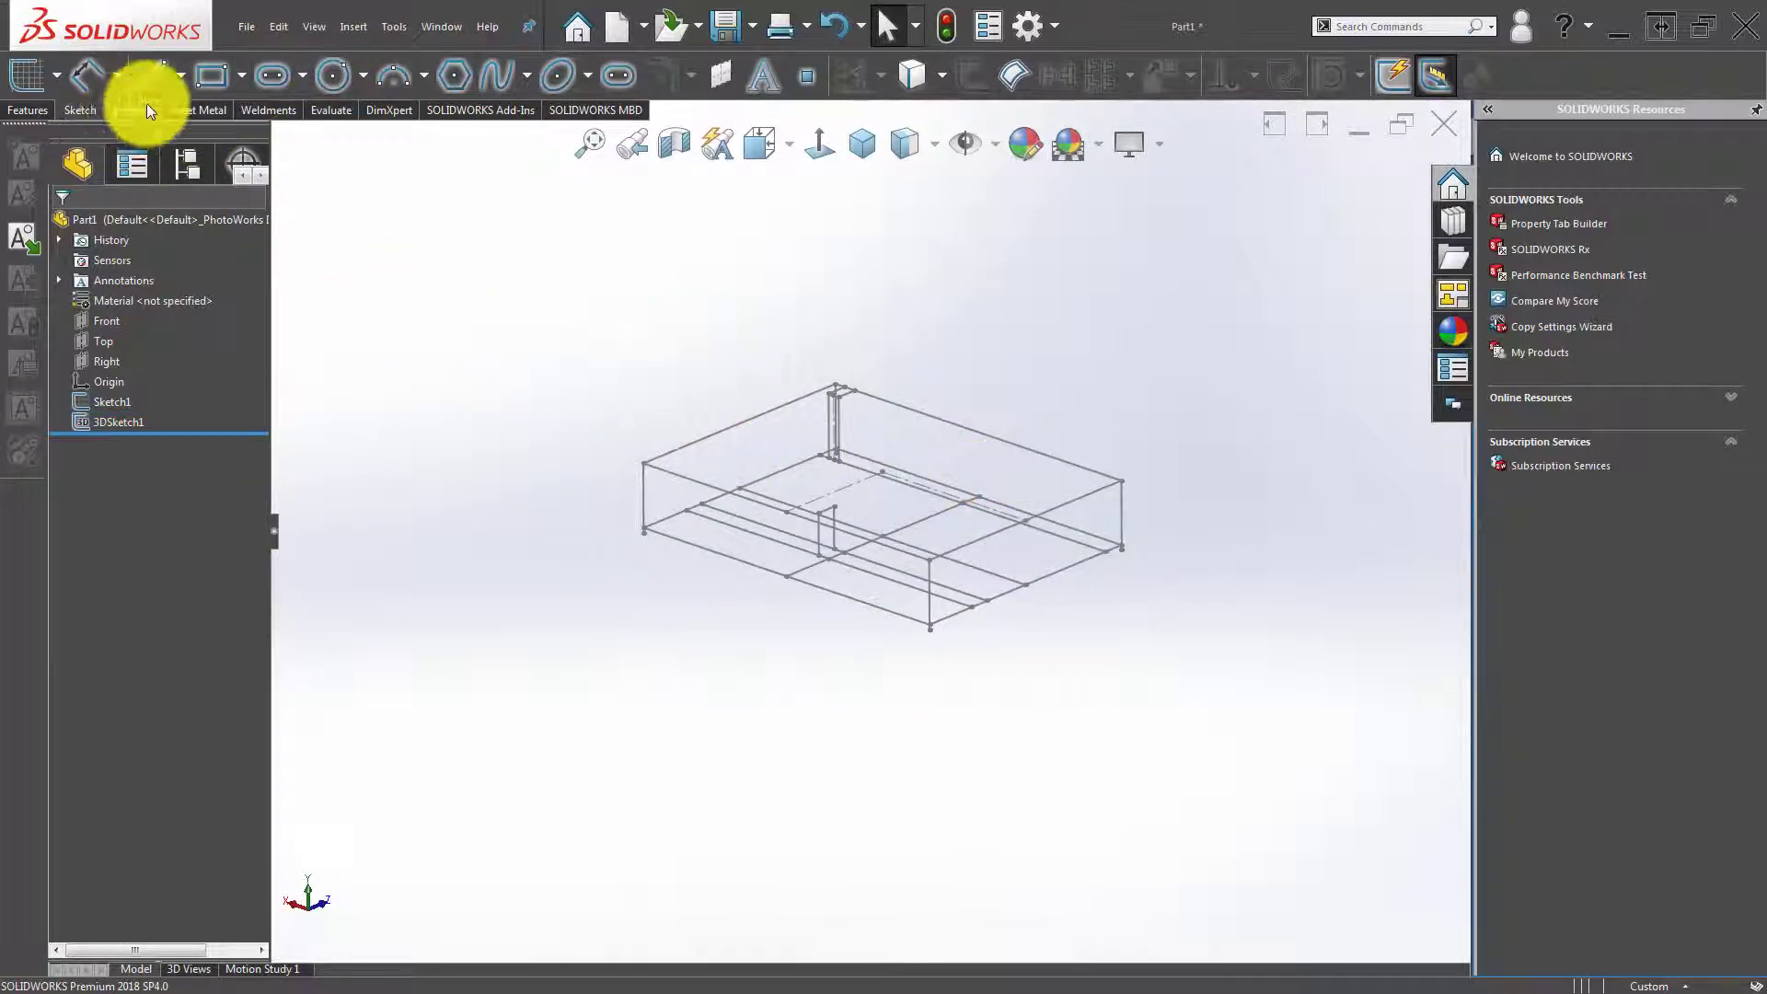
{"action": "left_click", "coordinate": [188, 110]}
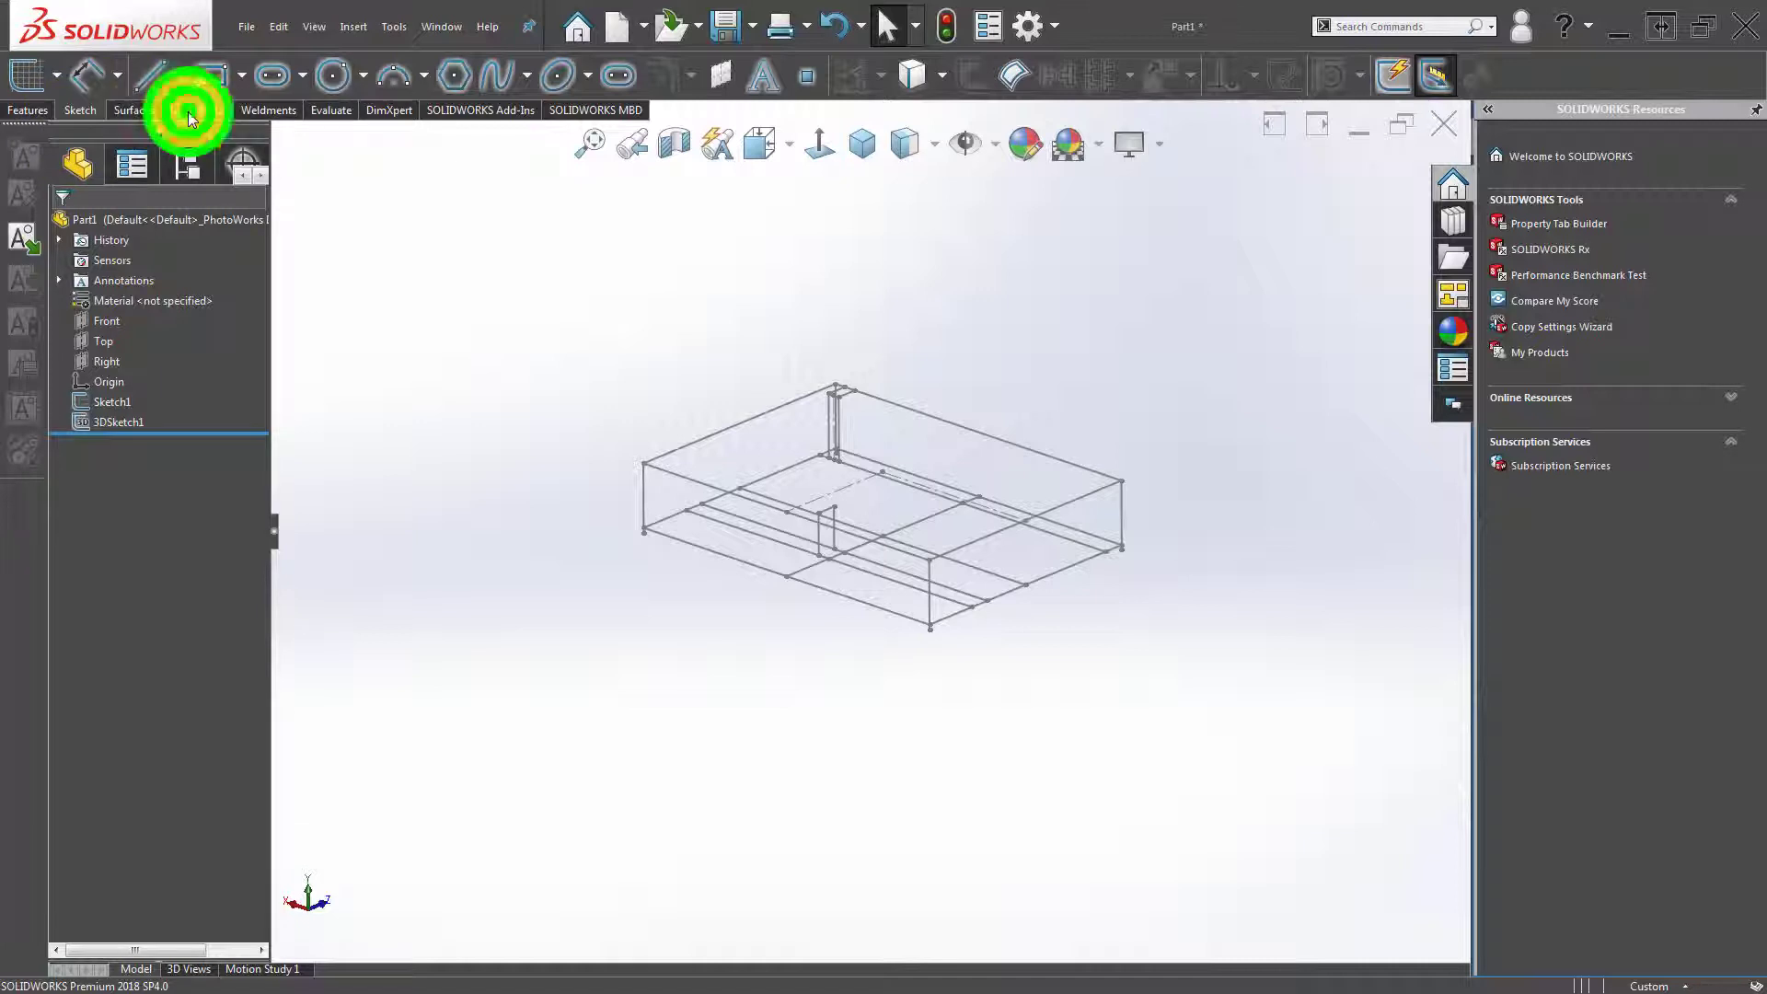
{"action": "left_click", "coordinate": [266, 109]}
{"action": "left_click", "coordinate": [111, 83]}
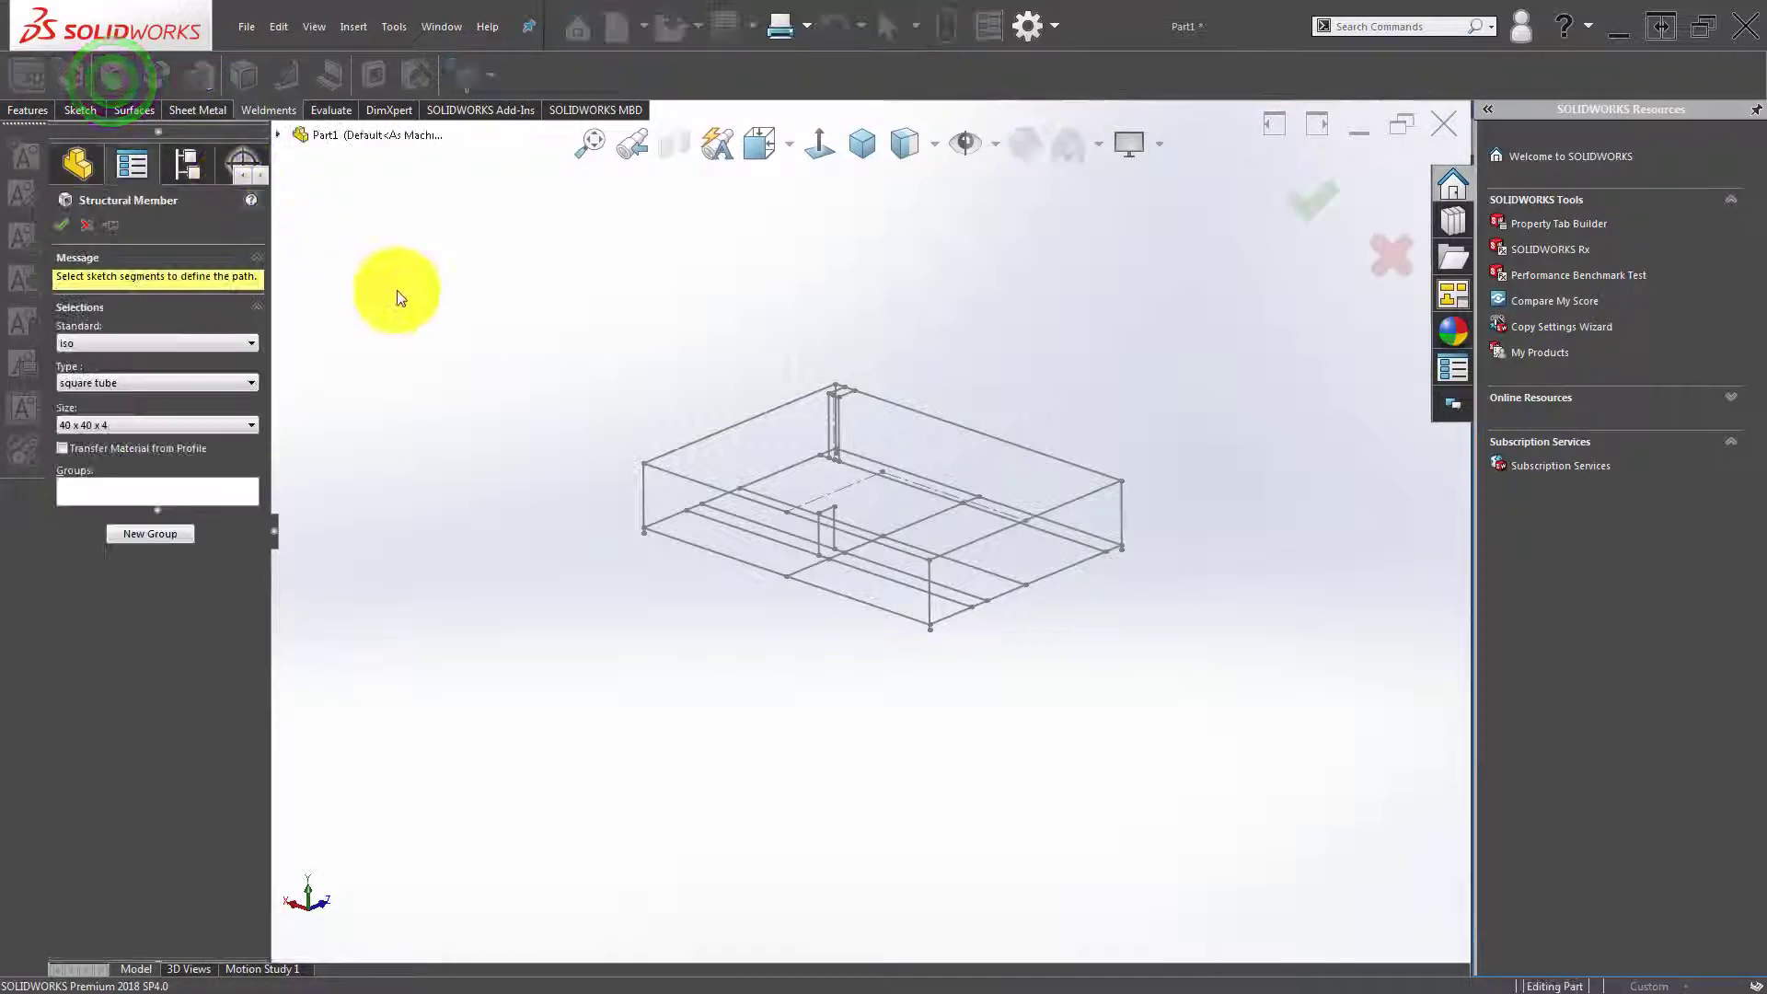
Set the profile to iso rectangular tube, size 80x40x2, and activate the Groups box.
{"action": "left_click", "coordinate": [185, 345]}
{"action": "left_click", "coordinate": [168, 388]}
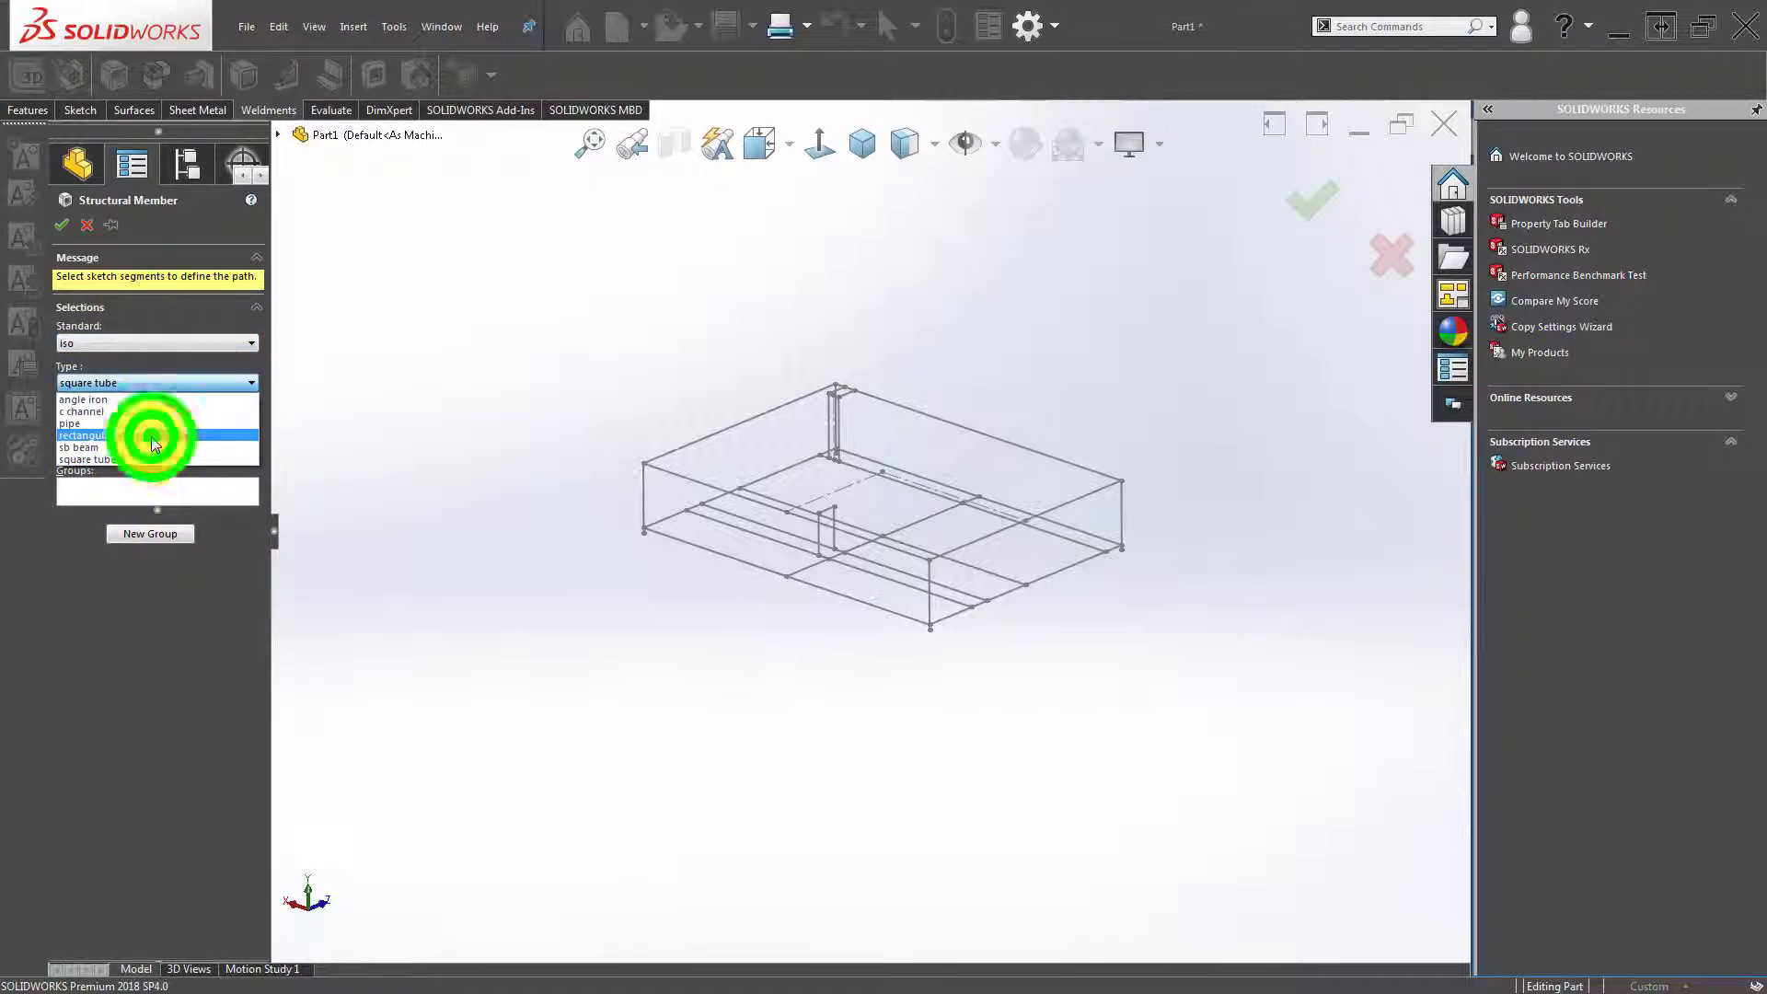
{"action": "left_click", "coordinate": [154, 435]}
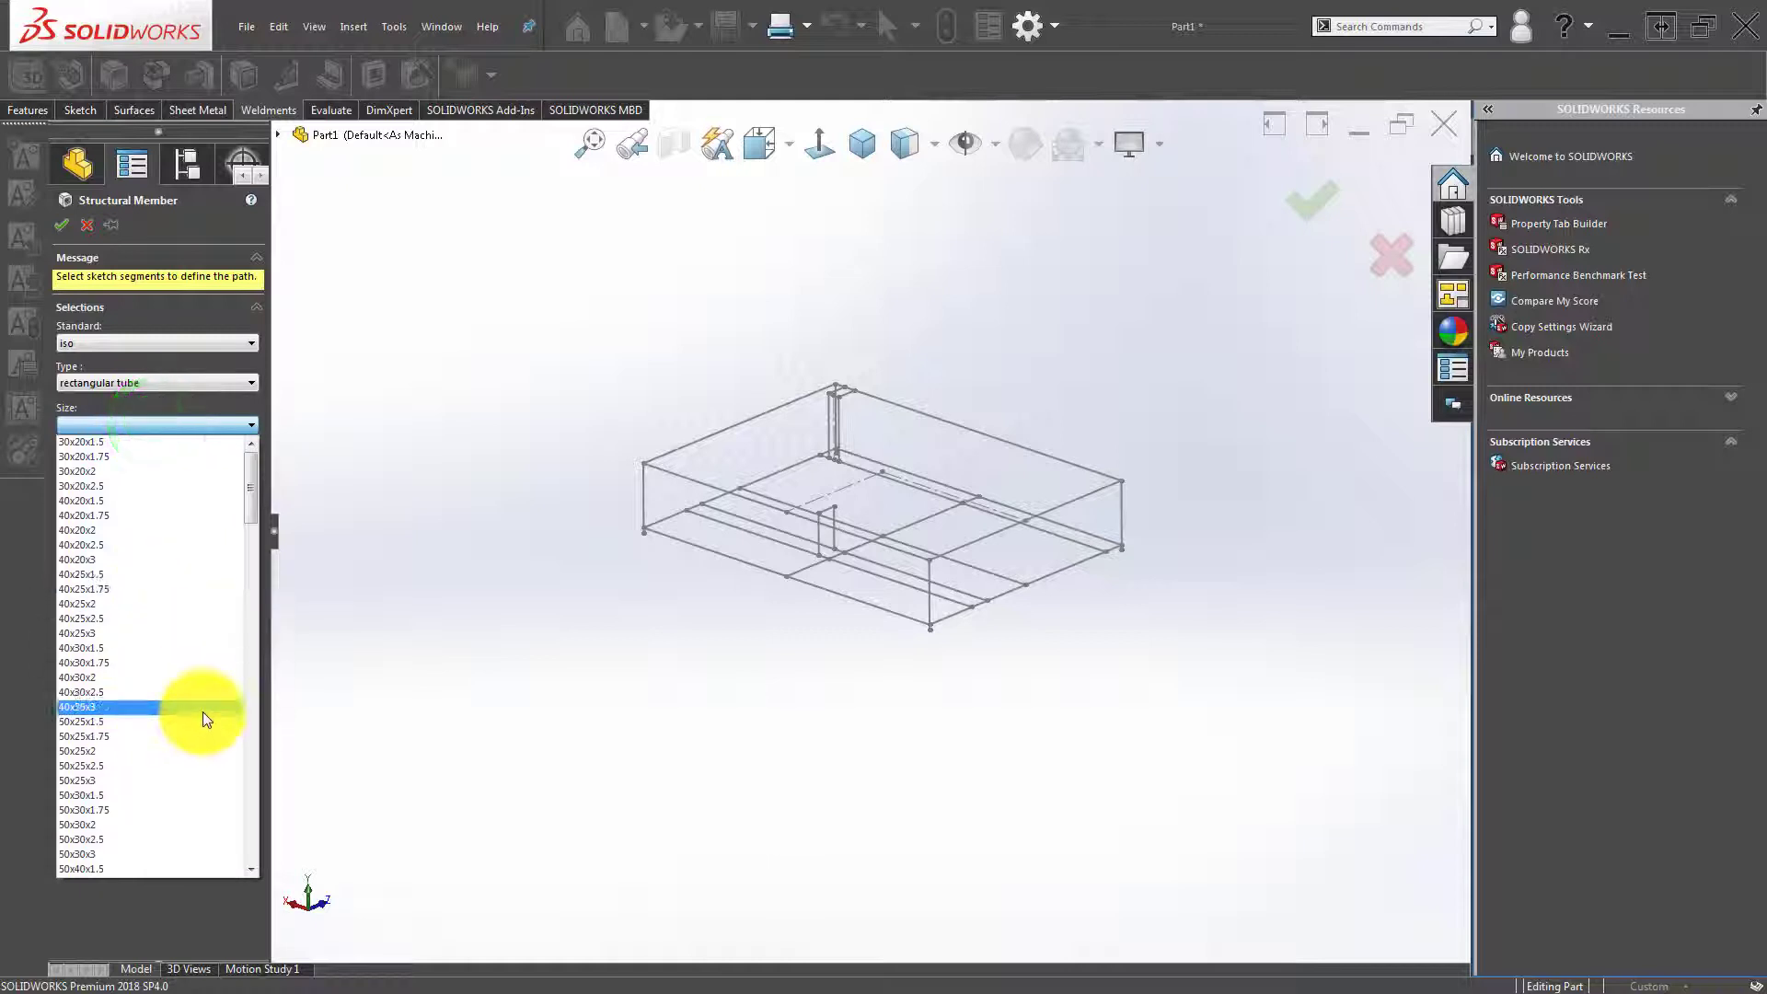
{"action": "scroll", "coordinate": [184, 727], "scroll_direction": "down", "scroll_amount": 3}
{"action": "scroll", "coordinate": [179, 739], "scroll_direction": "down", "scroll_amount": 4}
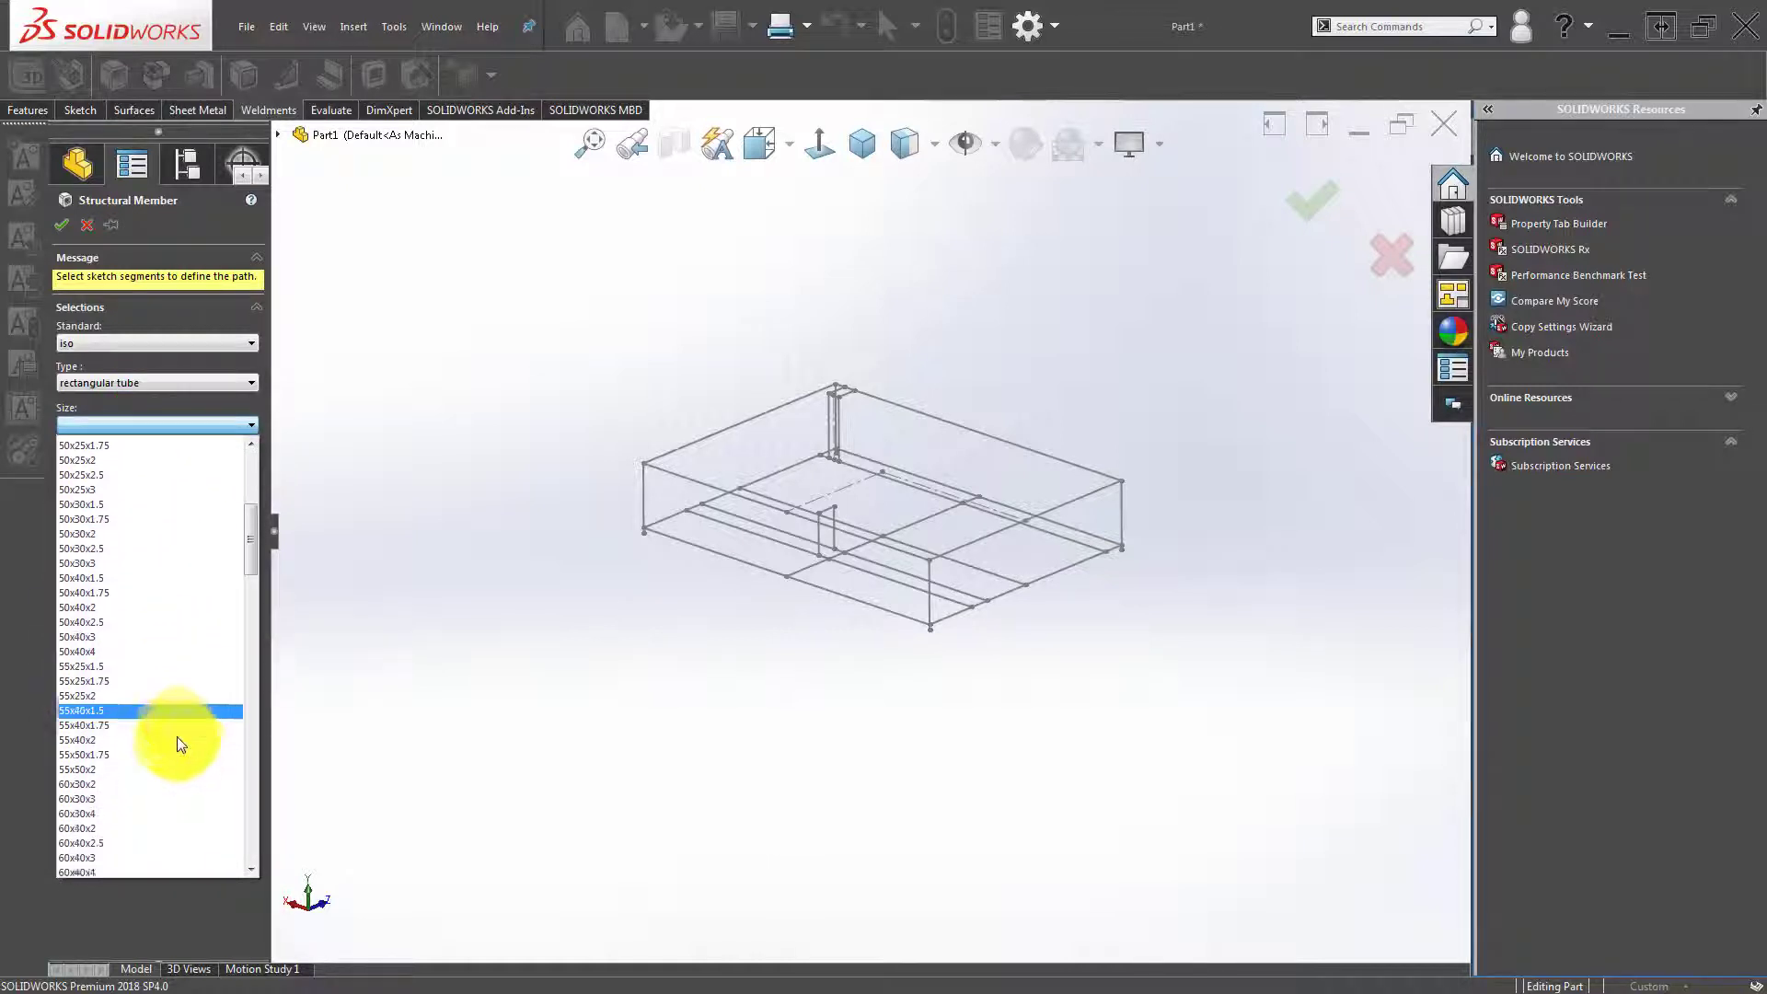
{"action": "scroll", "coordinate": [176, 736], "scroll_direction": "down", "scroll_amount": 2}
{"action": "scroll", "coordinate": [176, 723], "scroll_direction": "down", "scroll_amount": 2}
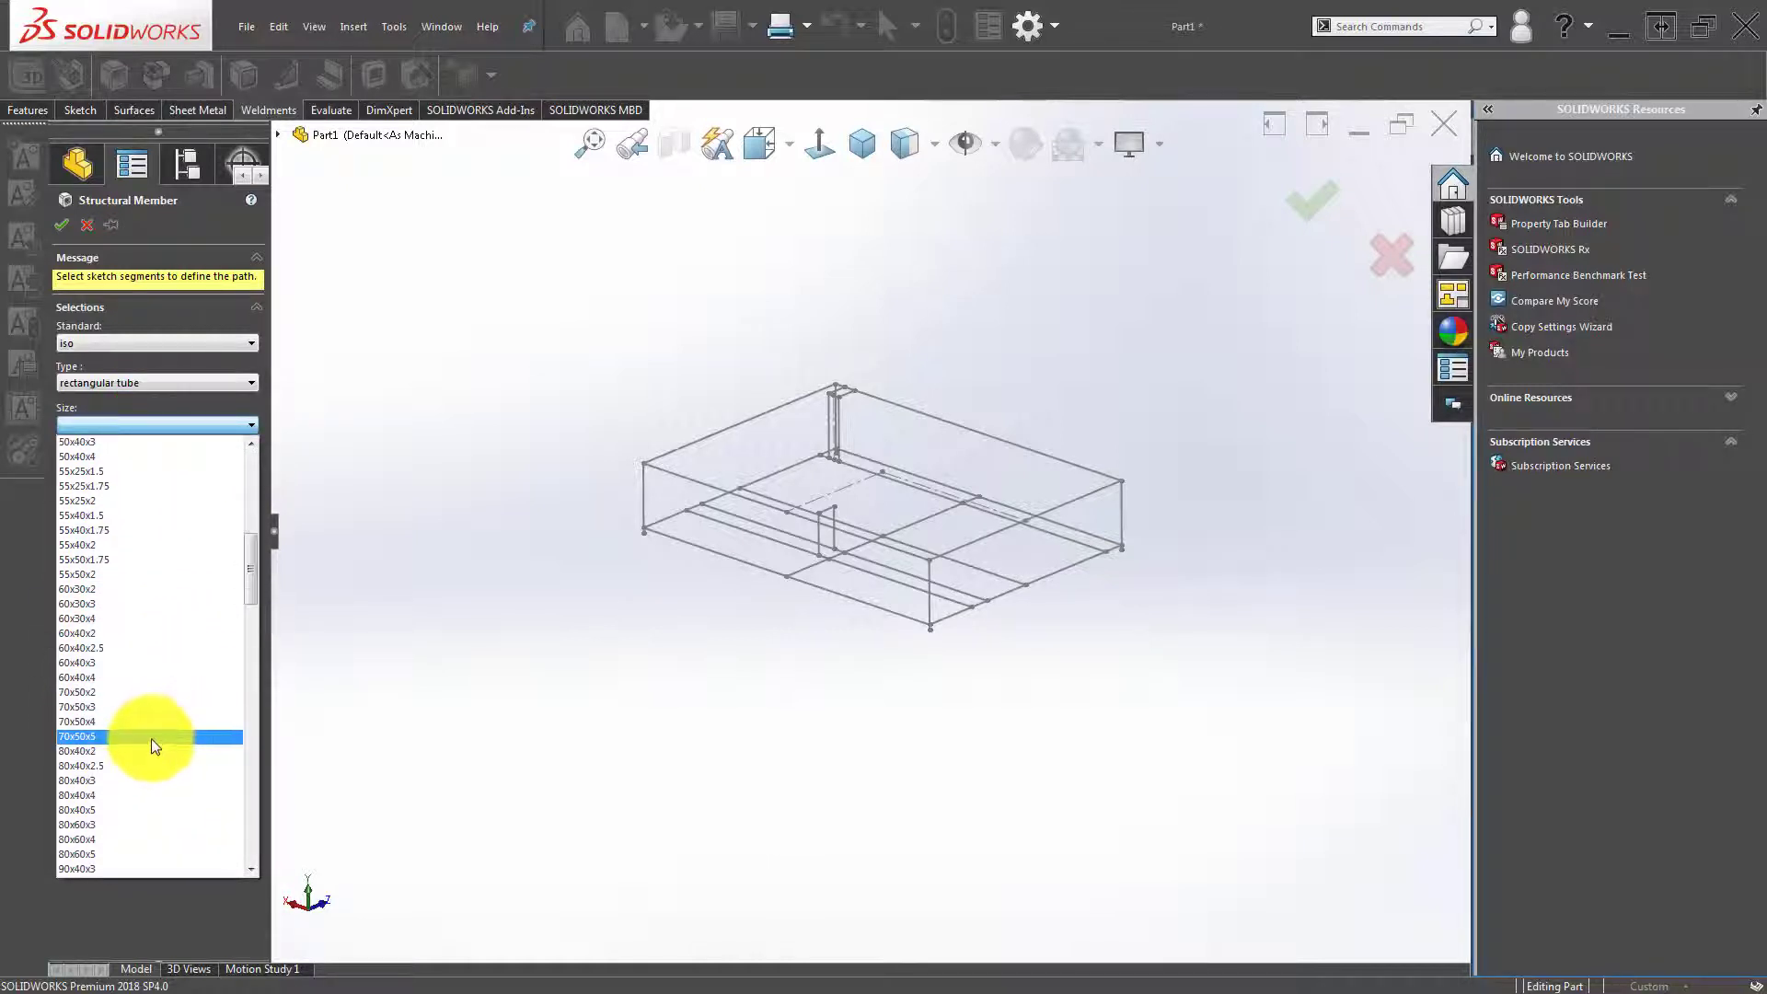
{"action": "left_click", "coordinate": [150, 750]}
{"action": "left_click", "coordinate": [180, 497]}
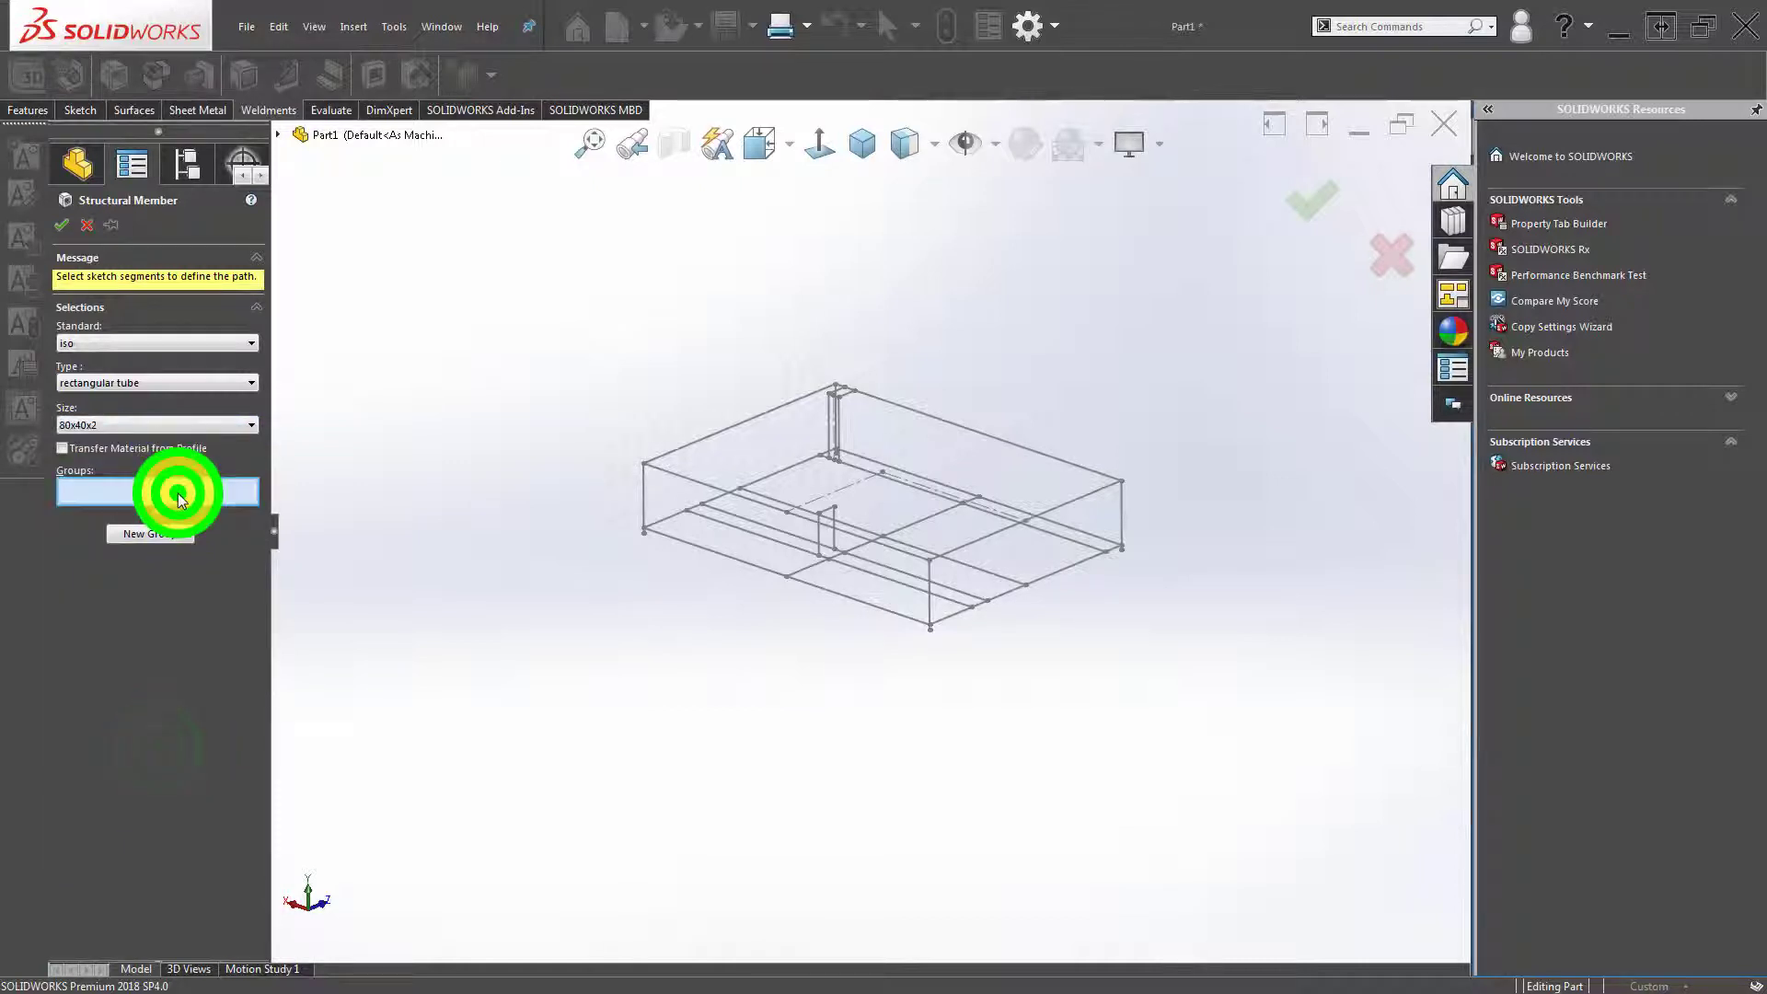
{"action": "scroll", "coordinate": [620, 488], "scroll_direction": "down", "scroll_amount": 3}
{"action": "scroll", "coordinate": [637, 444], "scroll_direction": "down", "scroll_amount": 3}
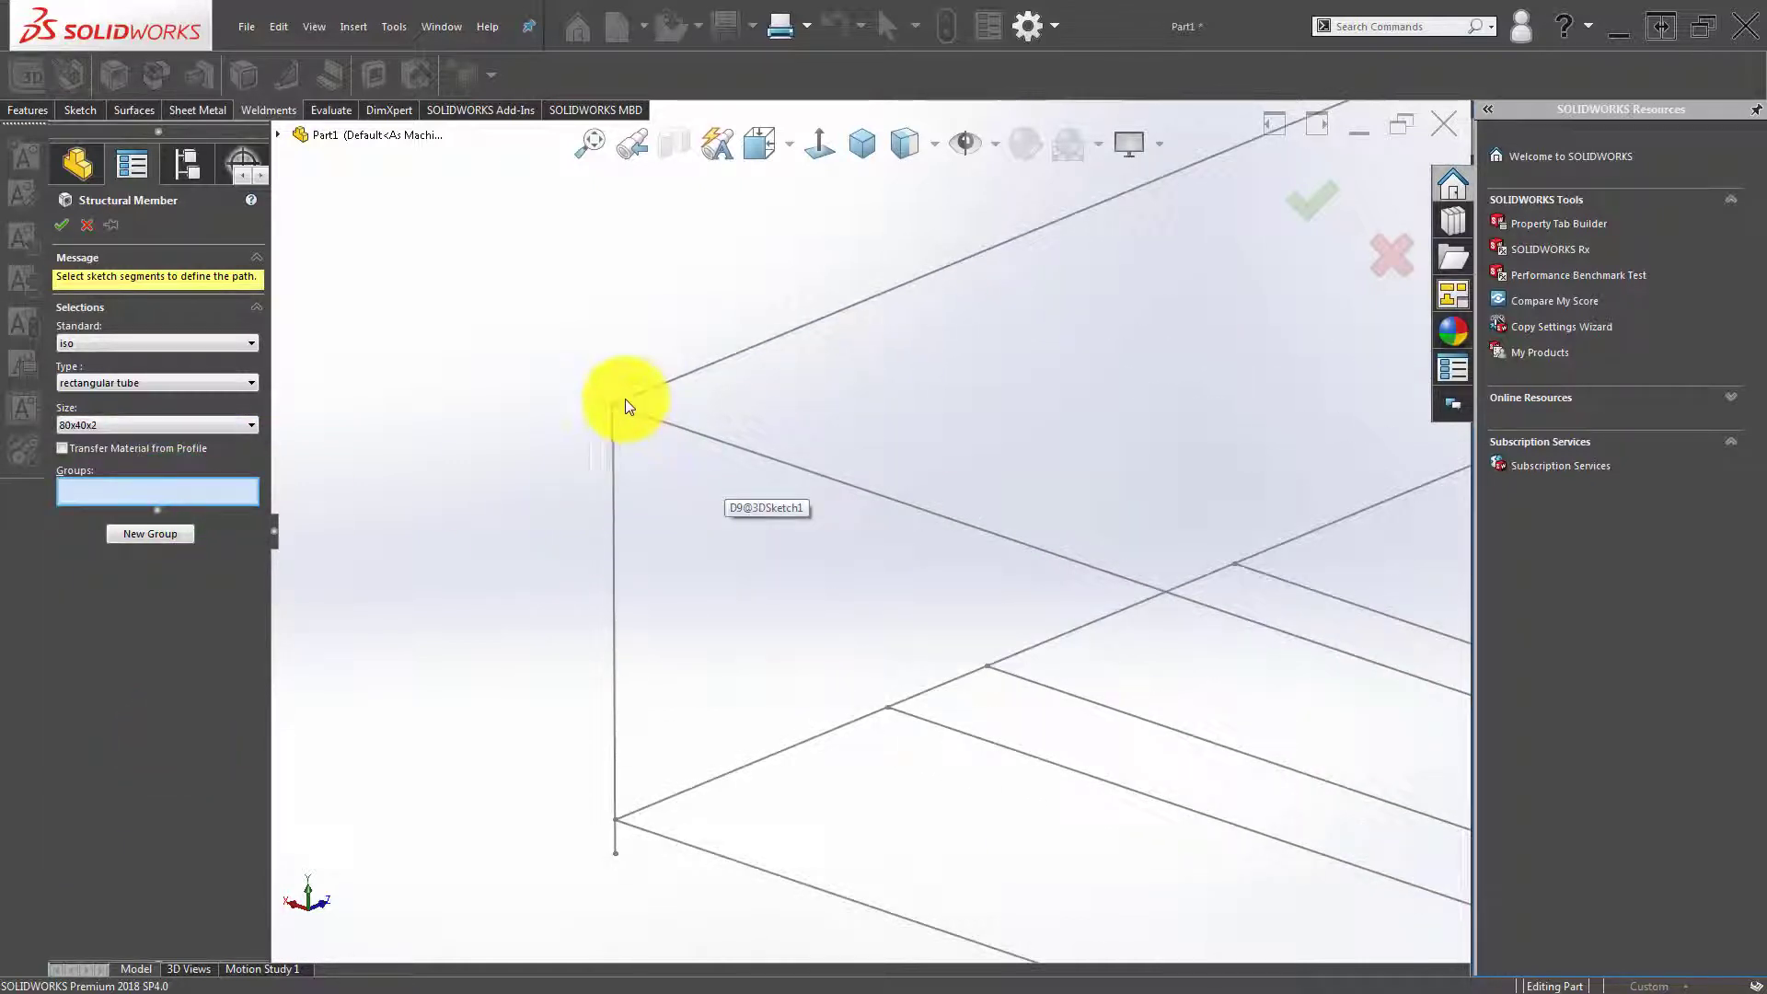
Select the four top-rectangle lines as Group1 path segments.
{"action": "left_click", "coordinate": [629, 398]}
{"action": "left_click", "coordinate": [642, 416]}
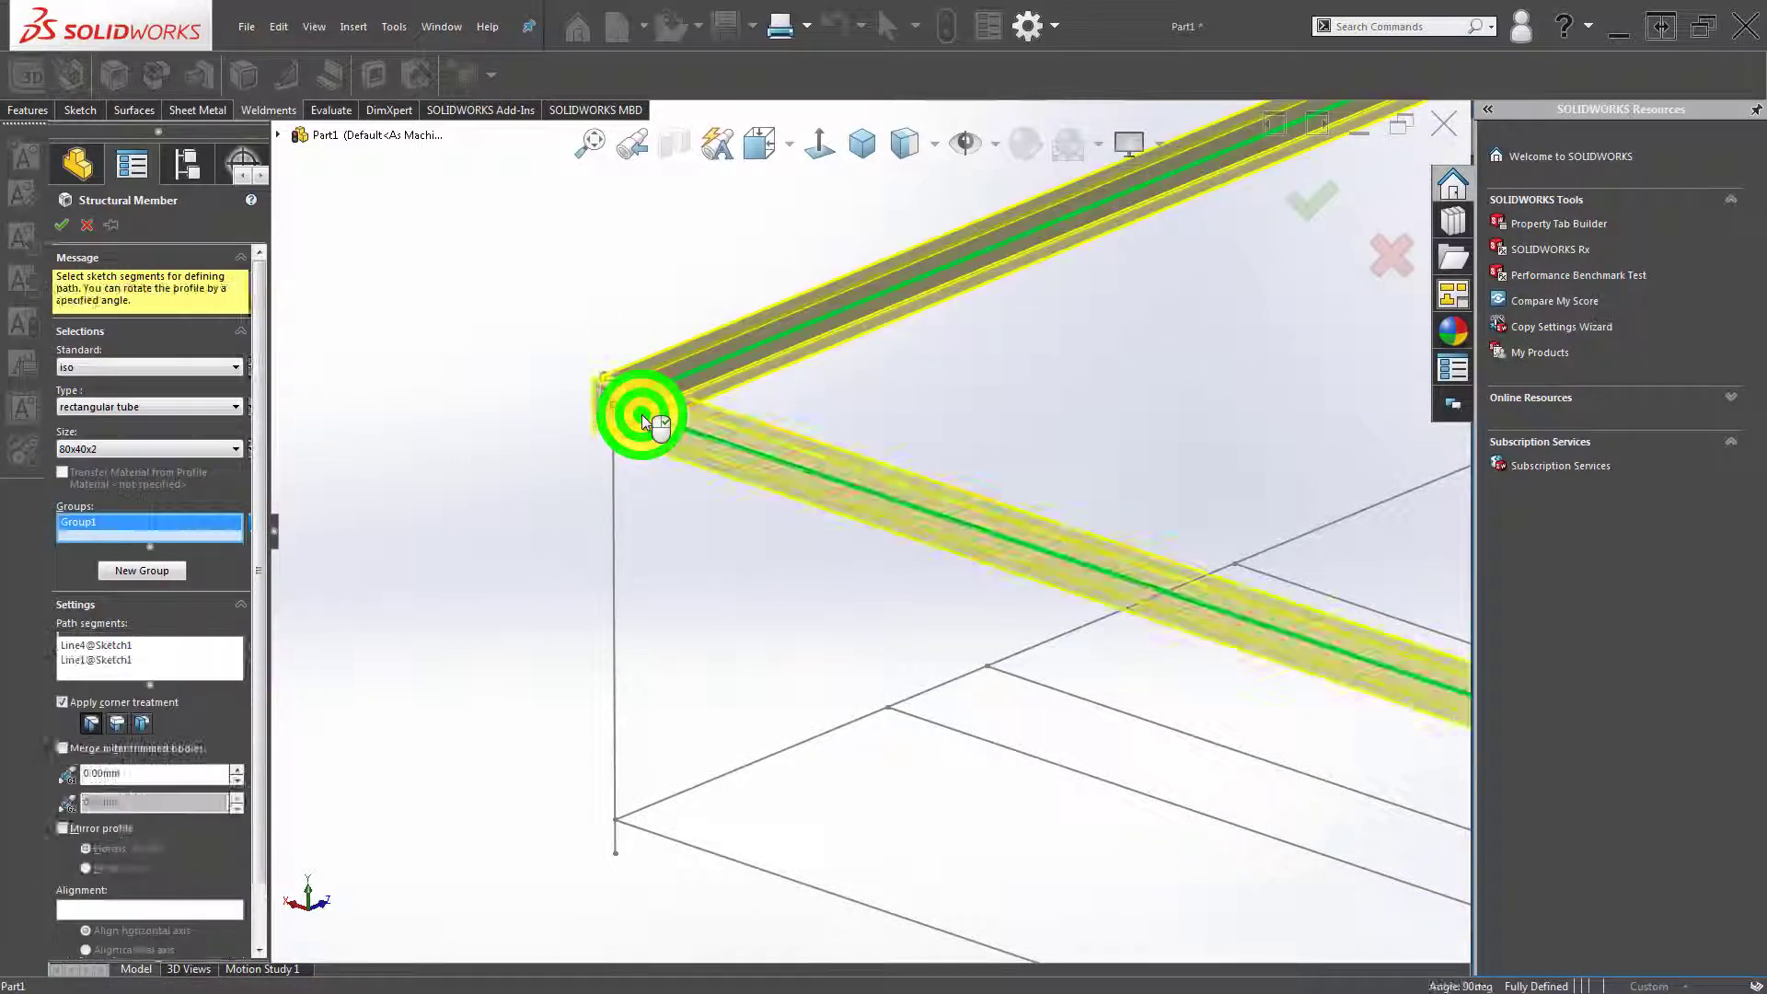
{"action": "scroll", "coordinate": [643, 414], "scroll_direction": "up", "scroll_amount": 3}
{"action": "scroll", "coordinate": [946, 524], "scroll_direction": "up", "scroll_amount": 4}
{"action": "left_click", "coordinate": [1242, 609]}
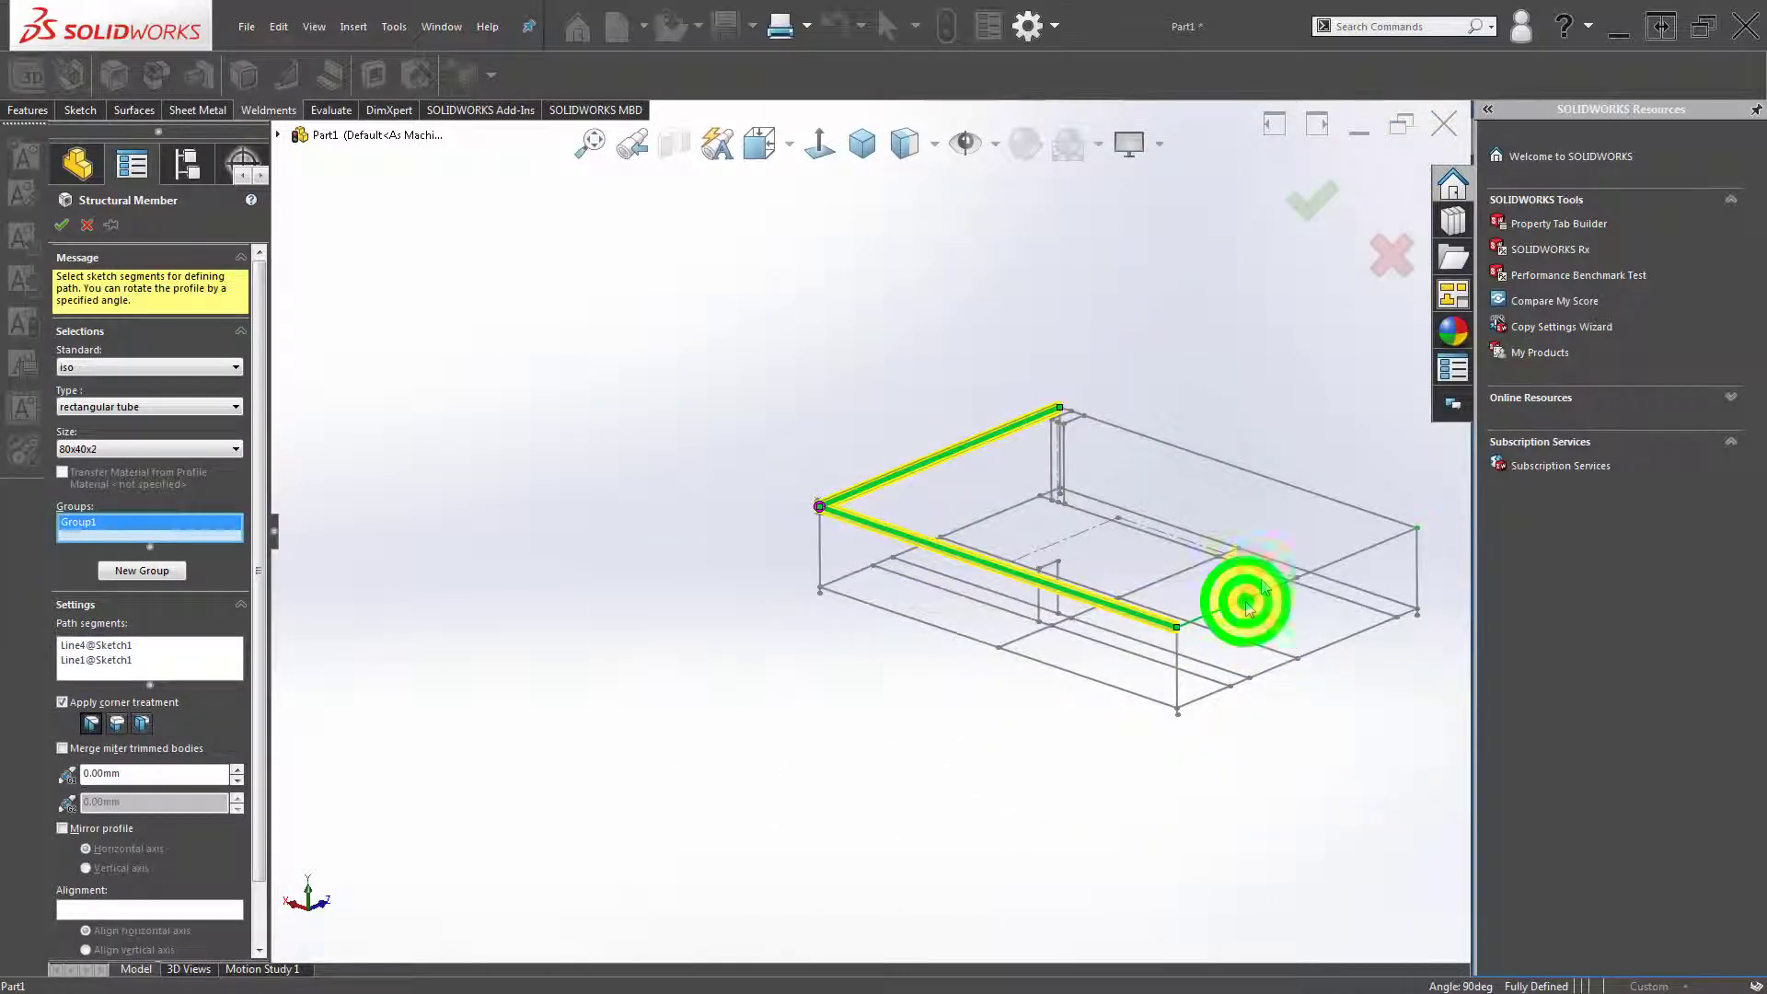
{"action": "left_click", "coordinate": [1332, 500]}
{"action": "scroll", "coordinate": [791, 515], "scroll_direction": "down", "scroll_amount": 5}
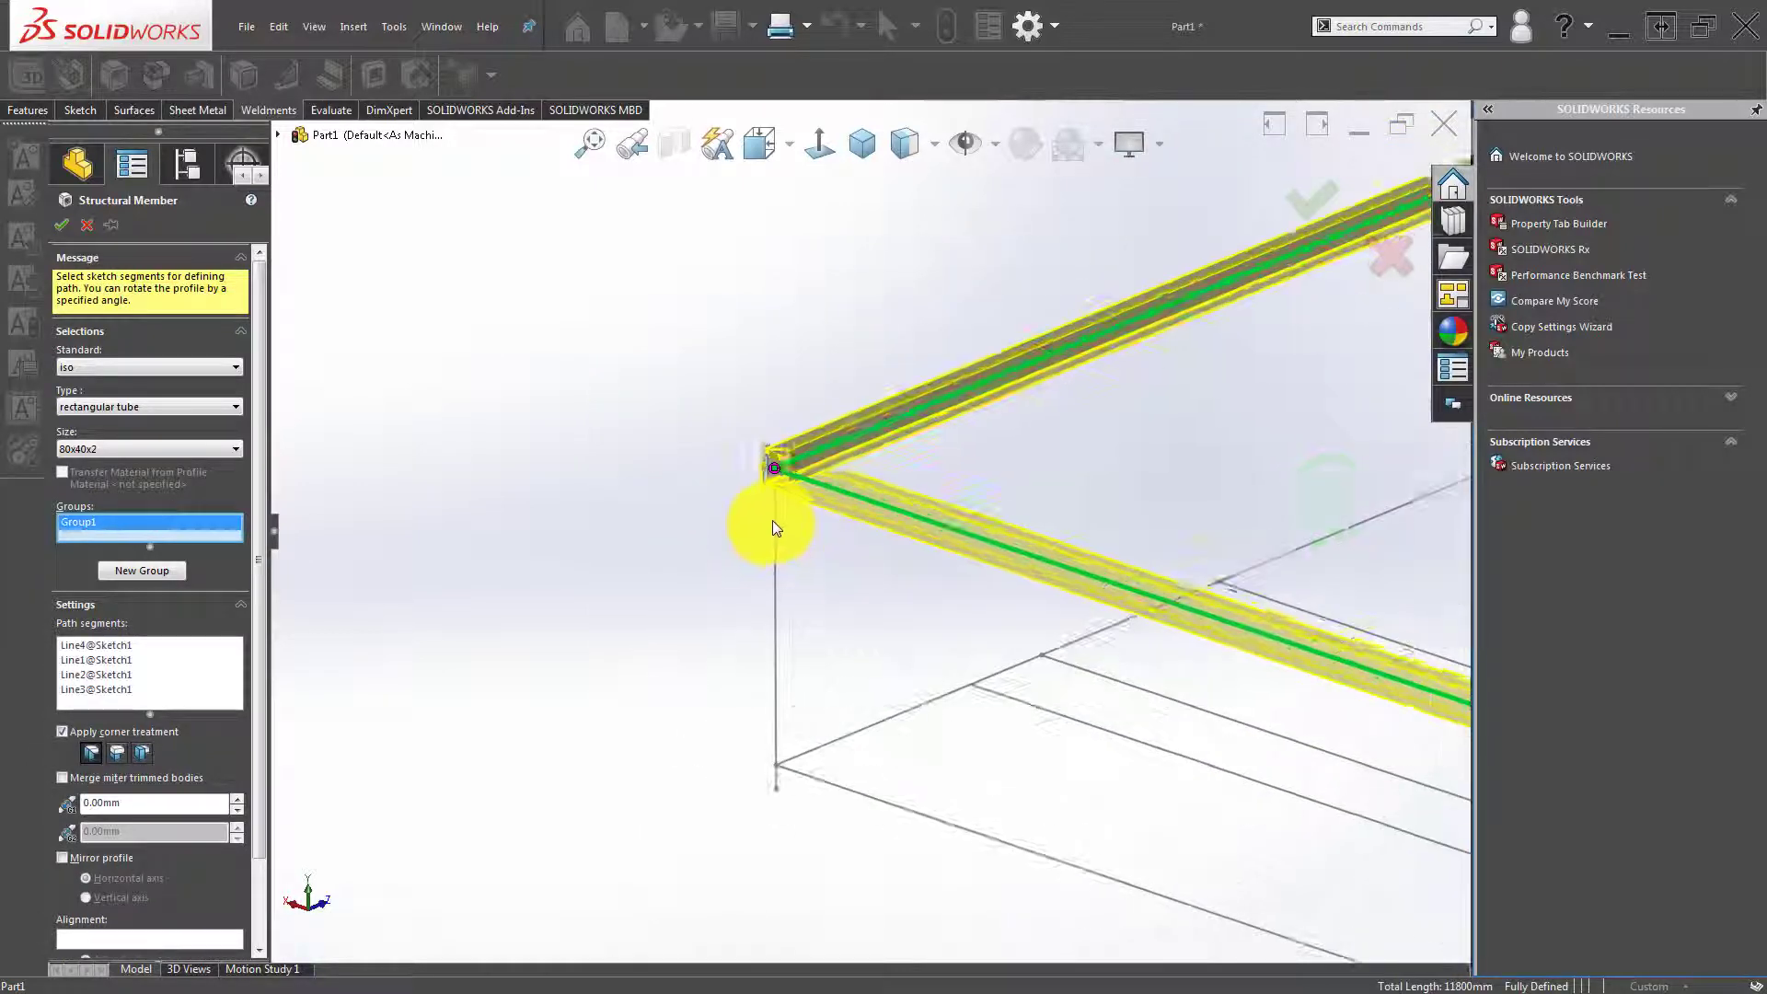
{"action": "mouse_move", "coordinate": [771, 521]}
{"action": "middle_mouse_down"}
{"action": "mouse_move", "coordinate": [852, 414]}
{"action": "mouse_move", "coordinate": [966, 566]}
{"action": "mouse_move", "coordinate": [907, 584]}
{"action": "mouse_move", "coordinate": [892, 623]}
{"action": "mouse_move", "coordinate": [742, 623]}
{"action": "mouse_move", "coordinate": [731, 657]}
{"action": "mouse_move", "coordinate": [273, 660]}
{"action": "middle_mouse_up"}
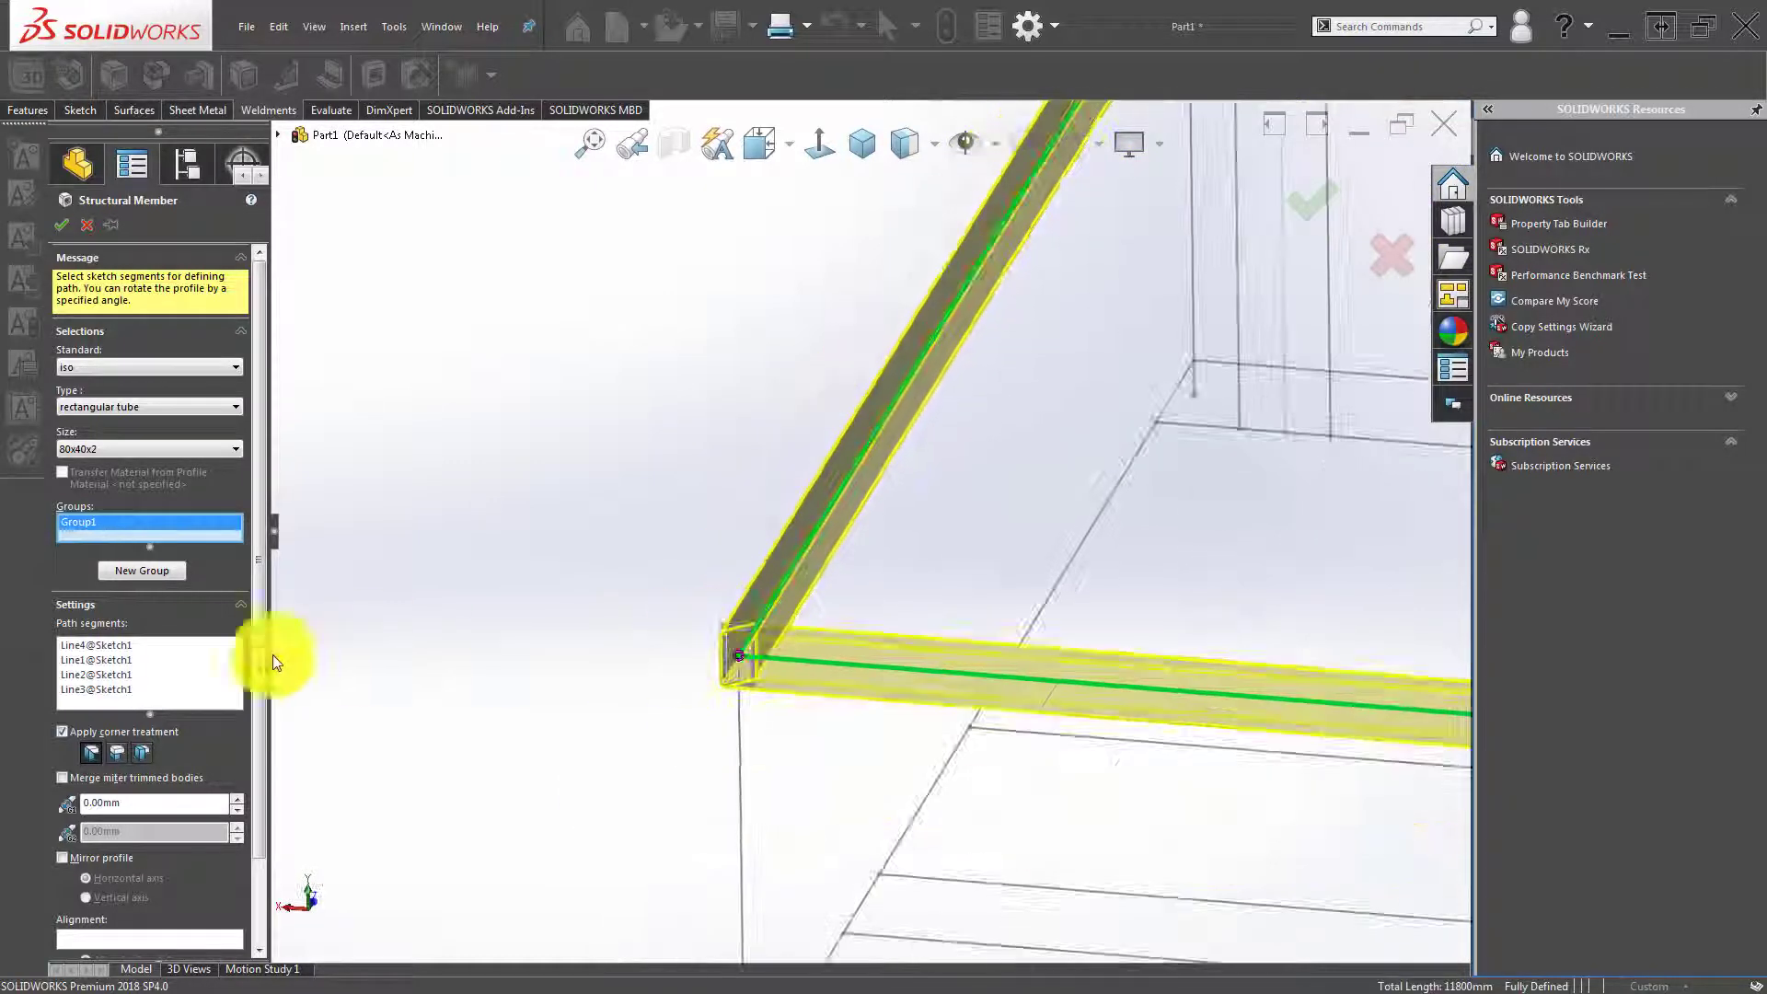
Locate the tube profile's anchor point and start a new group for the legs.
{"action": "left_click_drag", "start_coordinate": [262, 703], "coordinate": [262, 854]}
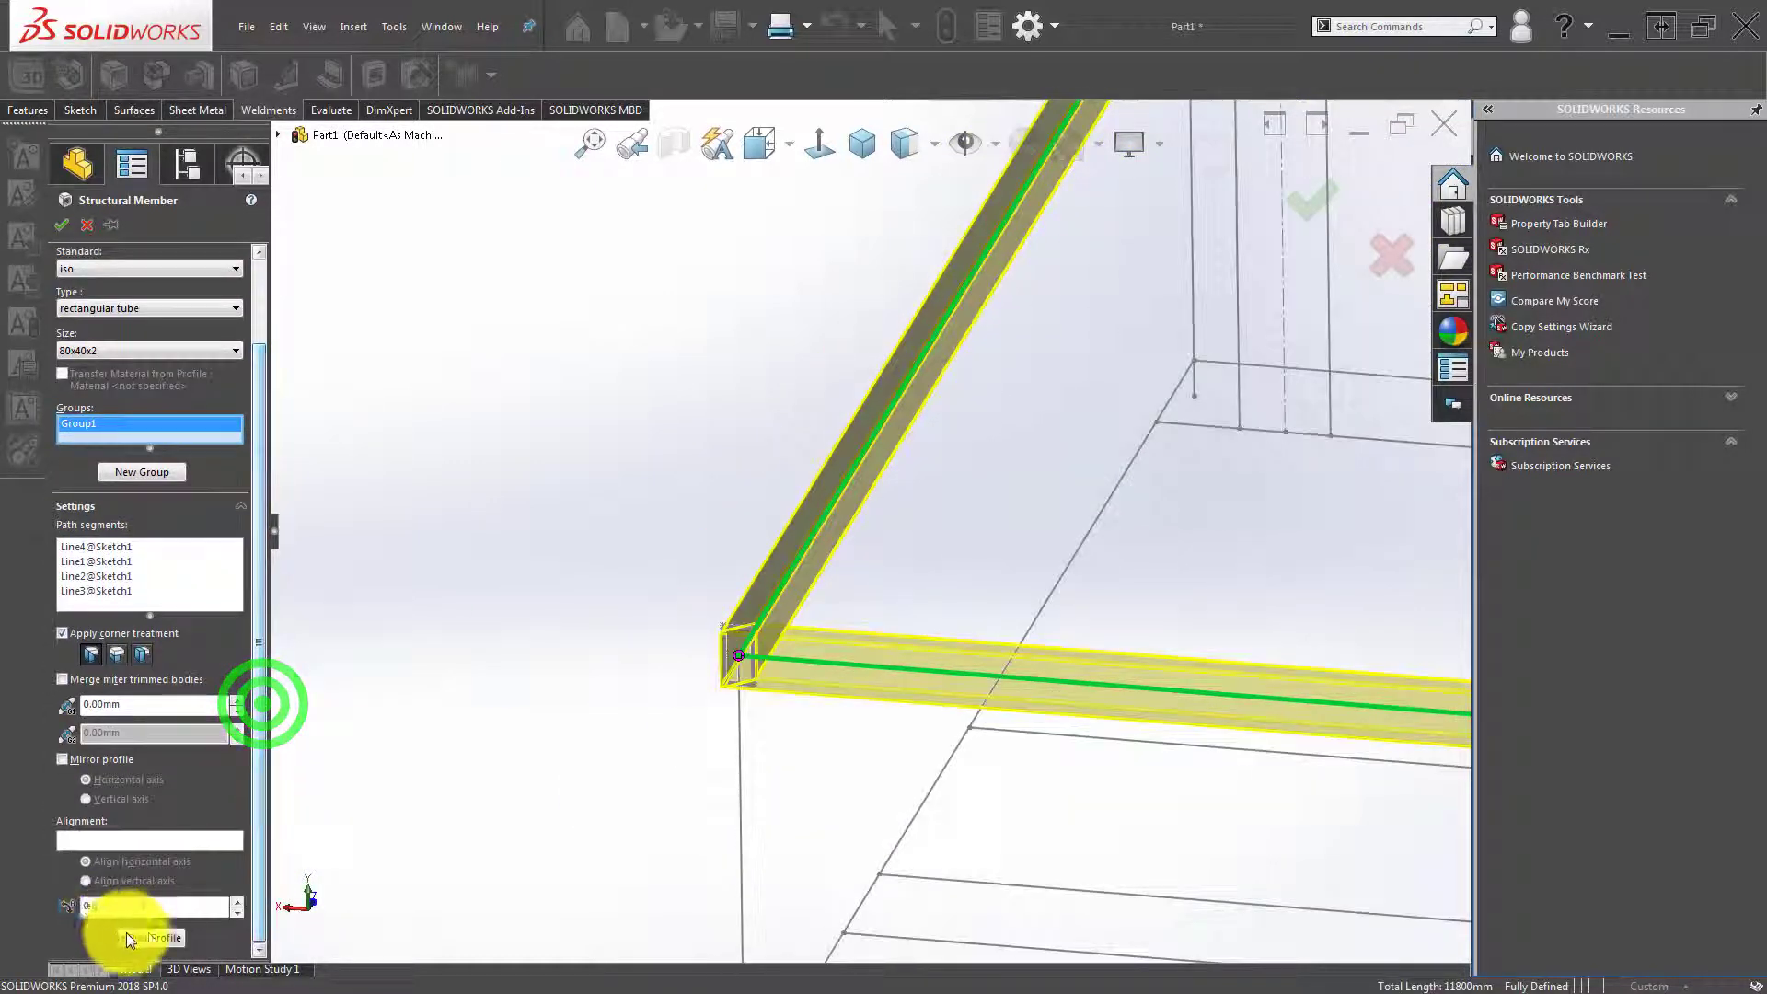
{"action": "left_click", "coordinate": [161, 938]}
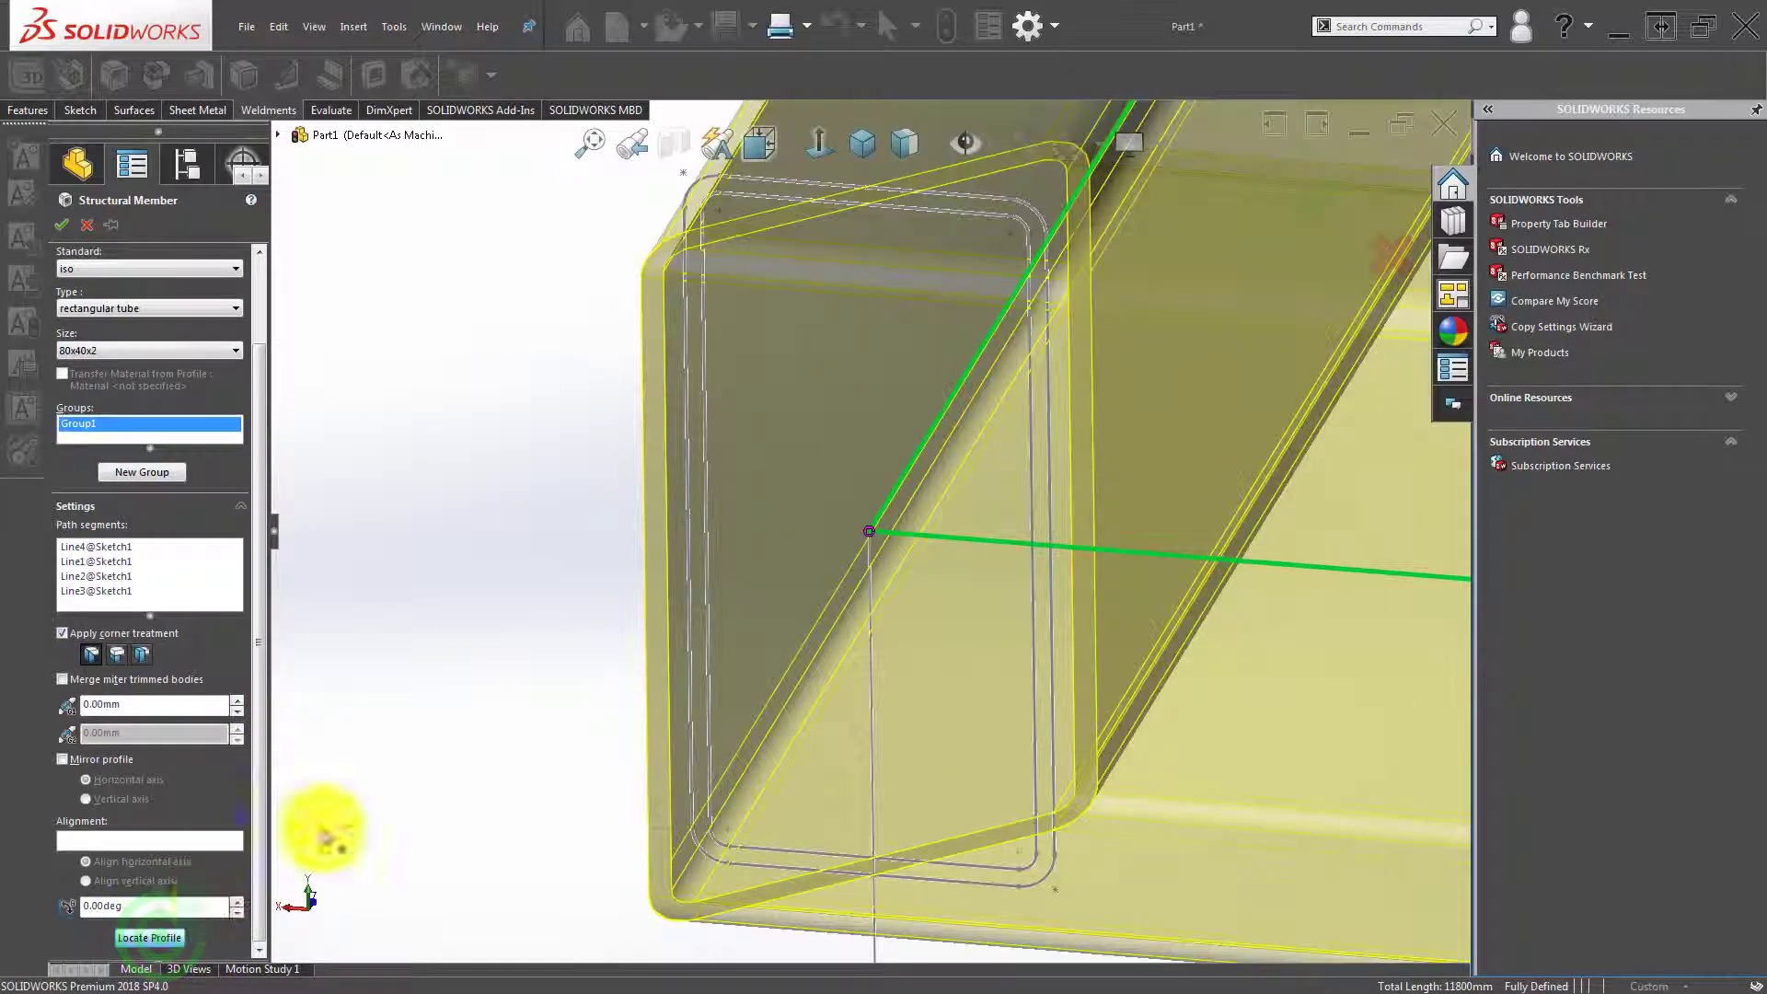
{"action": "left_click", "coordinate": [685, 184]}
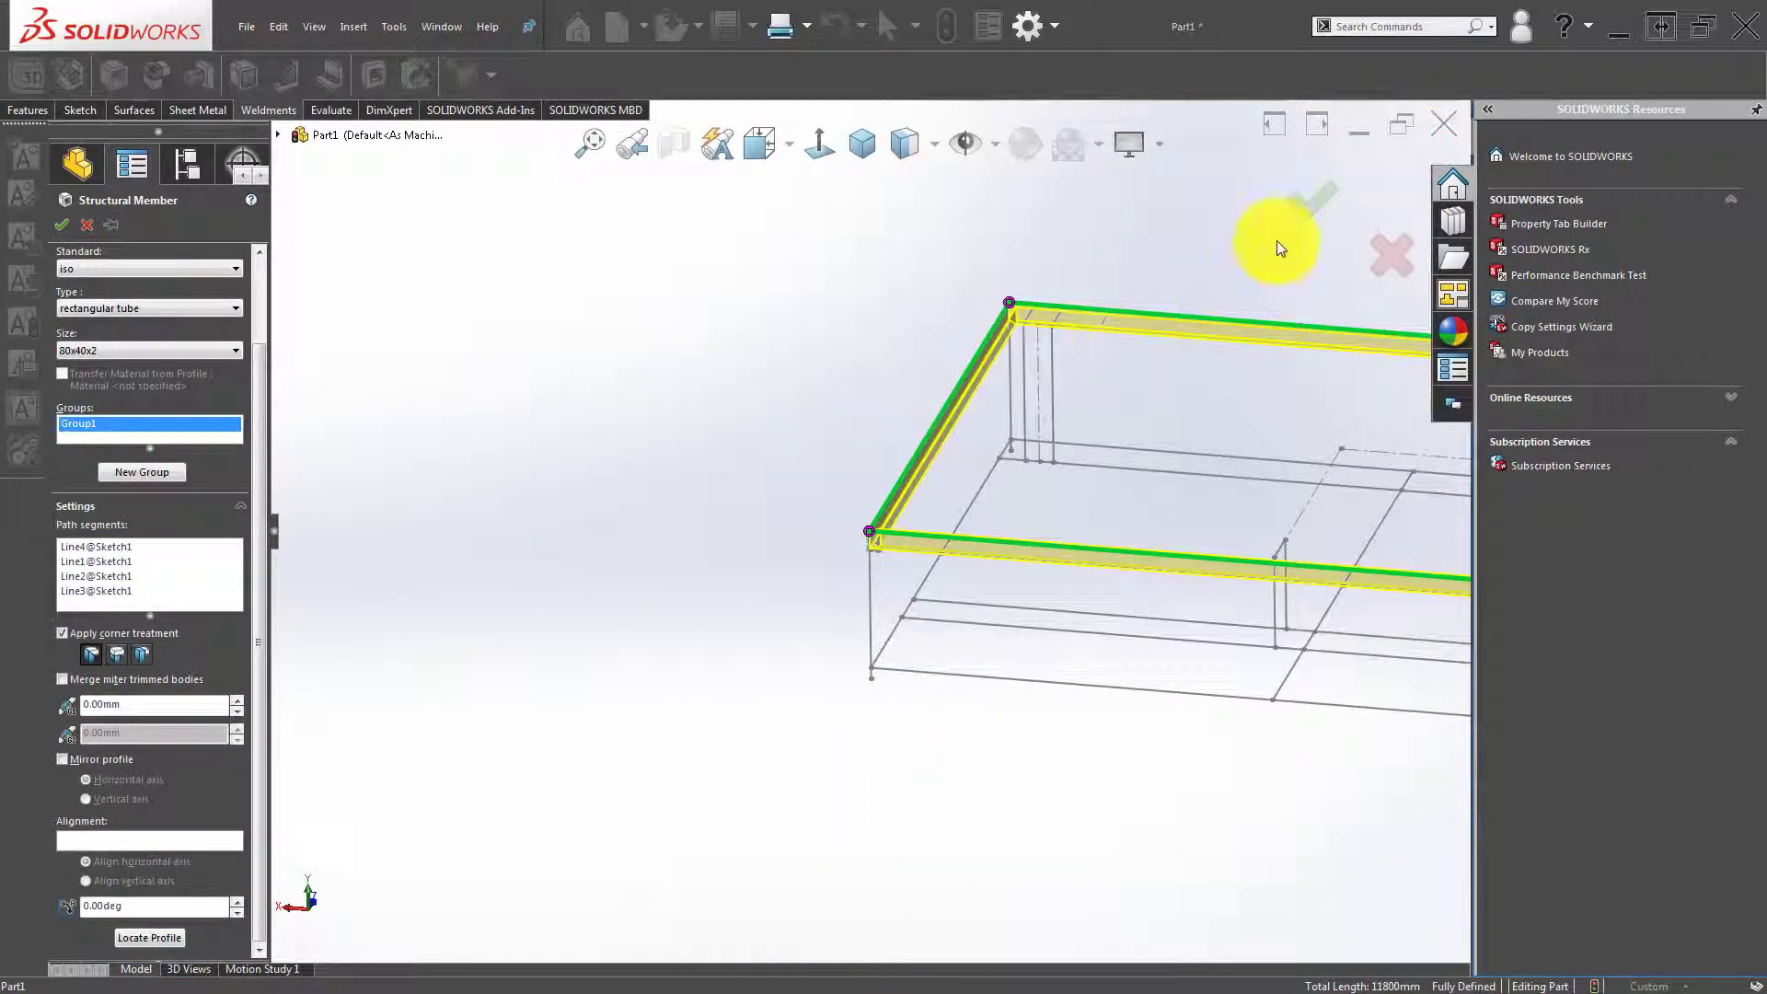
{"action": "left_click", "coordinate": [155, 473]}
Add the vertical leg line to Group2 and begin relocating its profile point.
{"action": "left_click", "coordinate": [873, 587]}
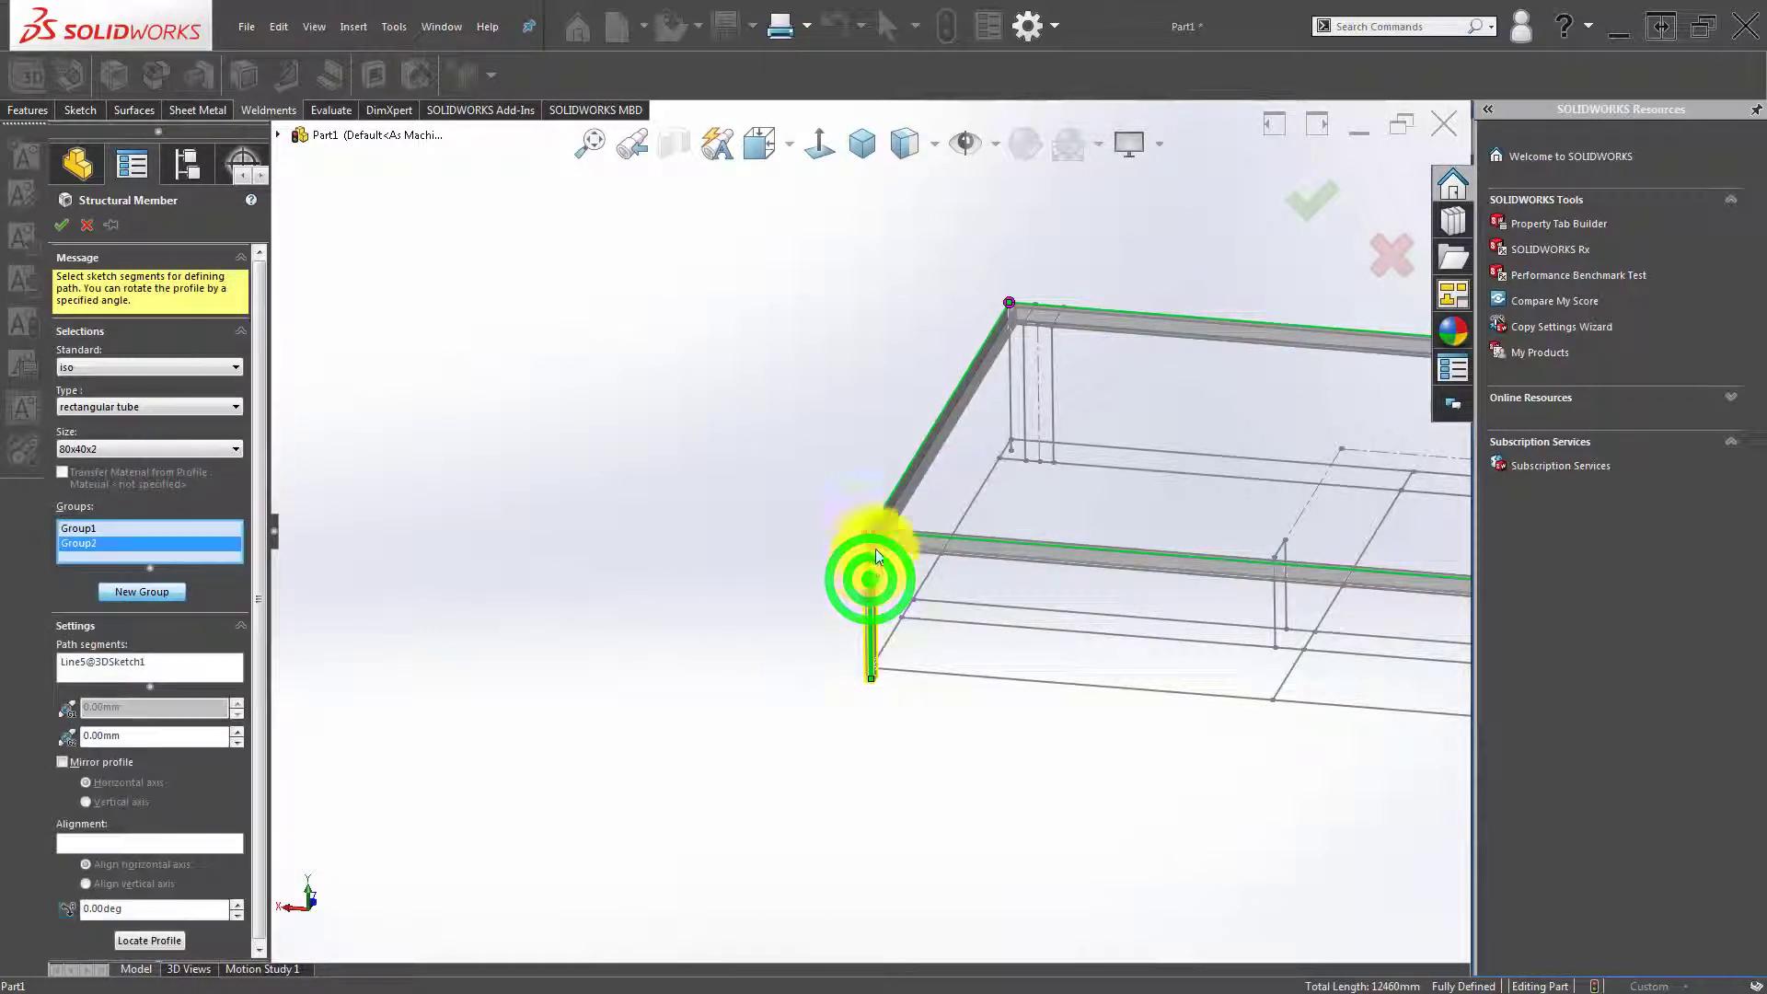
{"action": "scroll", "coordinate": [880, 550], "scroll_direction": "up", "scroll_amount": 3}
{"action": "scroll", "coordinate": [828, 515], "scroll_direction": "down", "scroll_amount": 4}
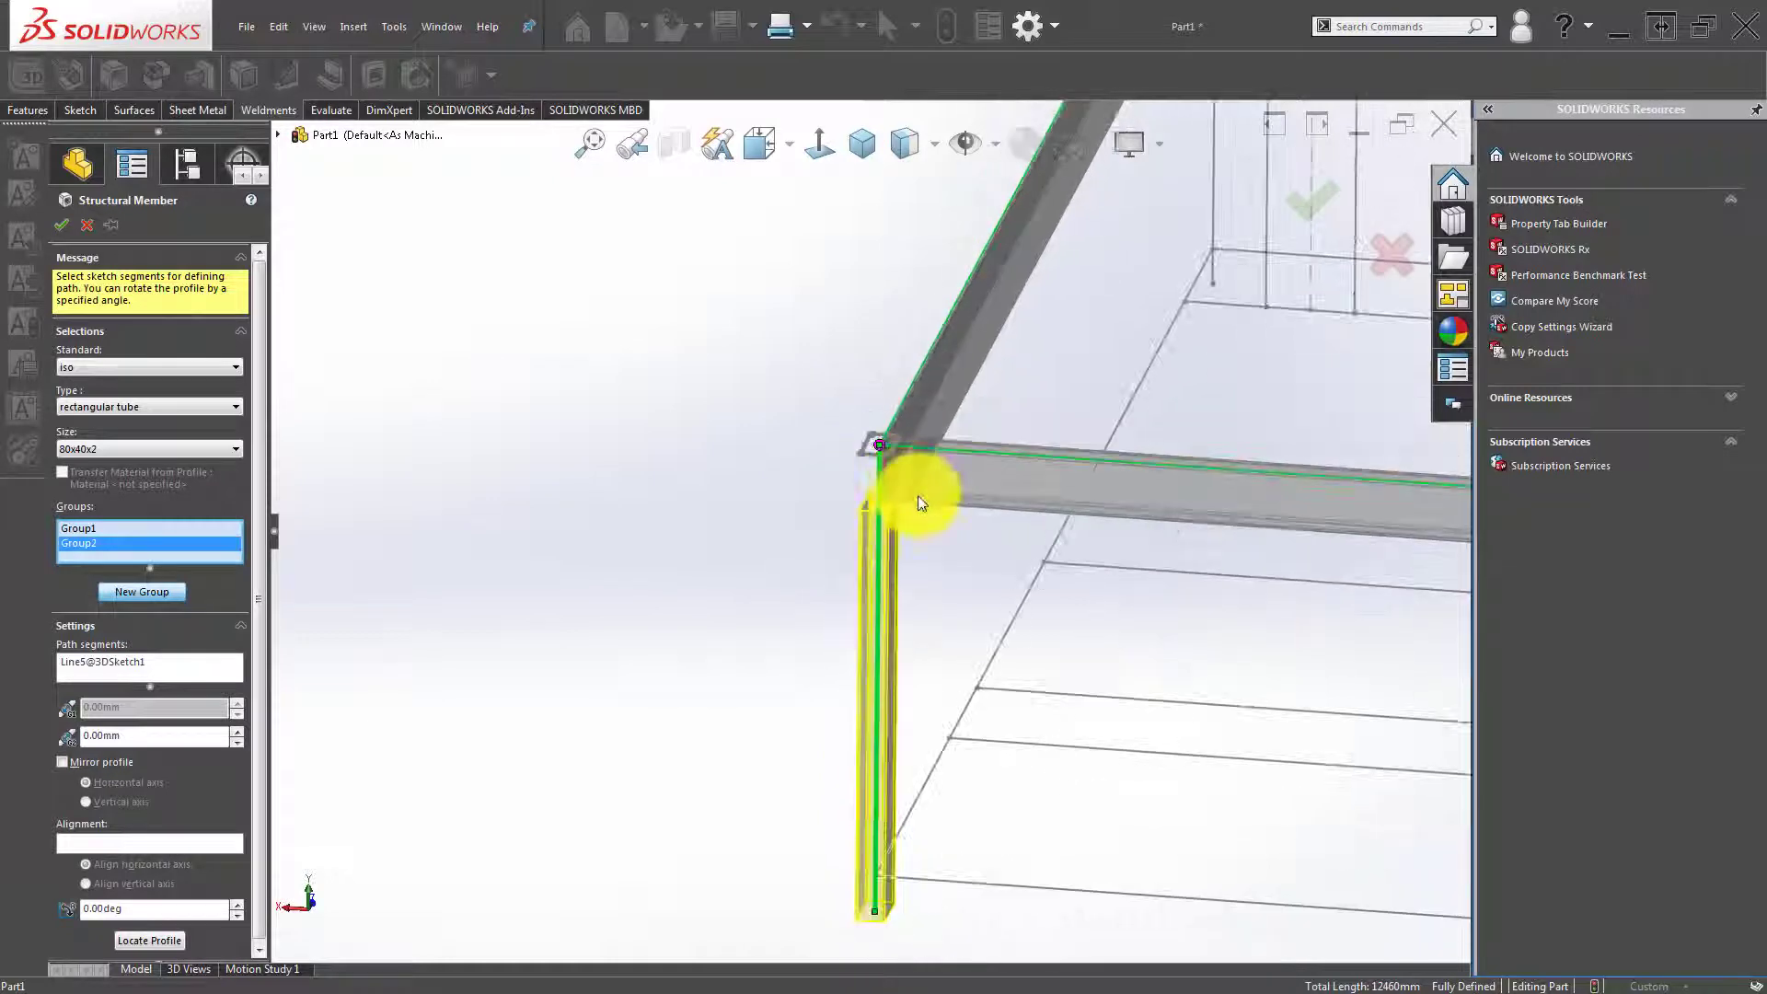
{"action": "mouse_move", "coordinate": [919, 495]}
{"action": "middle_mouse_down"}
{"action": "mouse_move", "coordinate": [856, 387]}
{"action": "mouse_move", "coordinate": [871, 426]}
{"action": "mouse_move", "coordinate": [893, 429]}
{"action": "middle_mouse_up"}
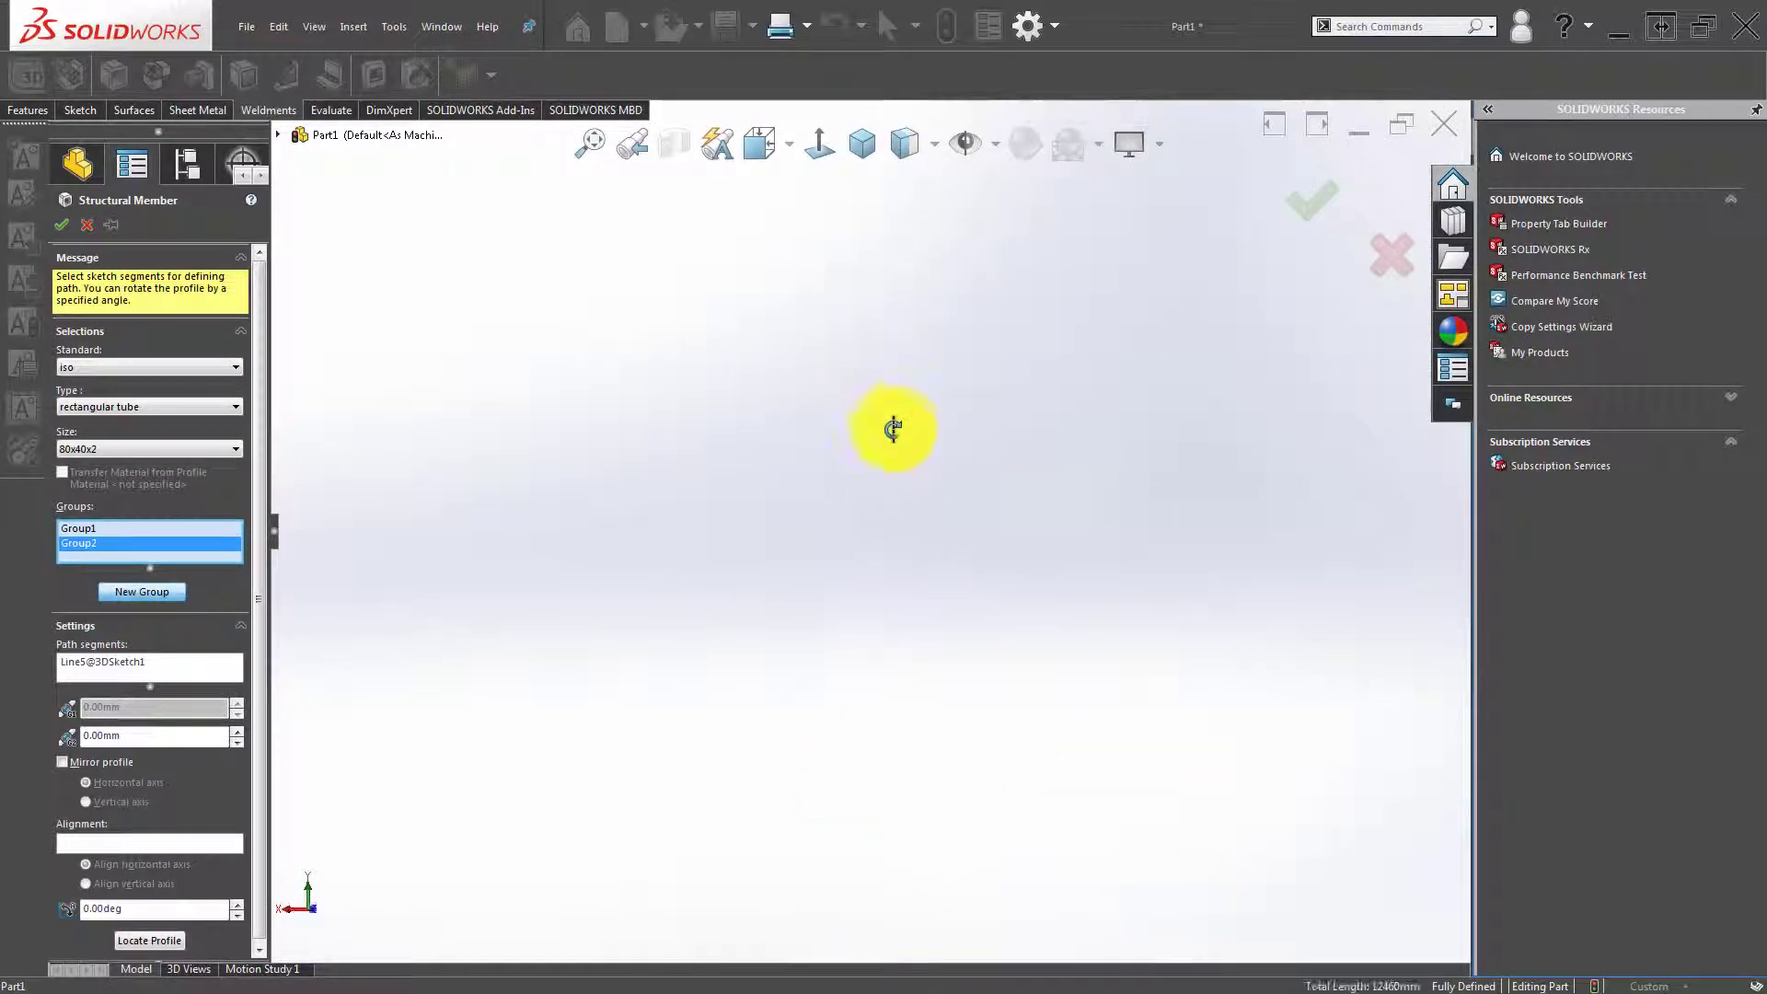
{"action": "left_click", "coordinate": [865, 129]}
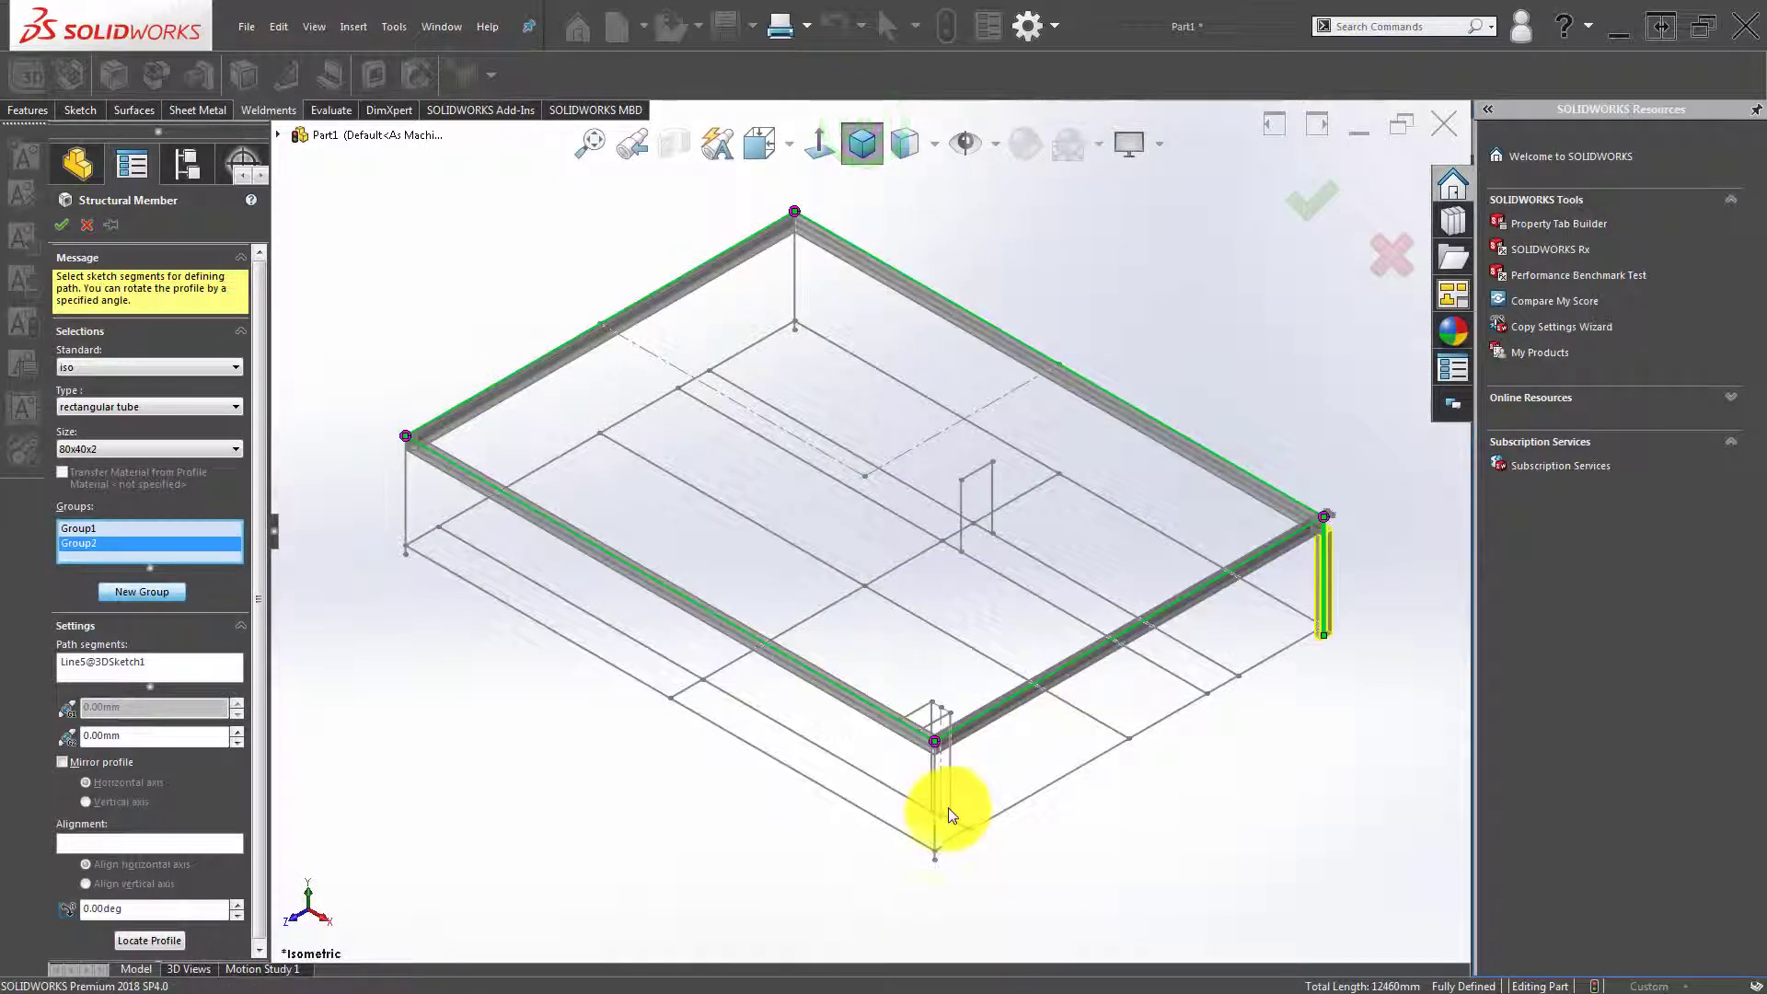
{"action": "scroll", "coordinate": [1321, 525], "scroll_direction": "down", "scroll_amount": 2}
{"action": "scroll", "coordinate": [1164, 501], "scroll_direction": "down", "scroll_amount": 2}
{"action": "scroll", "coordinate": [1164, 501], "scroll_direction": "down", "scroll_amount": 2}
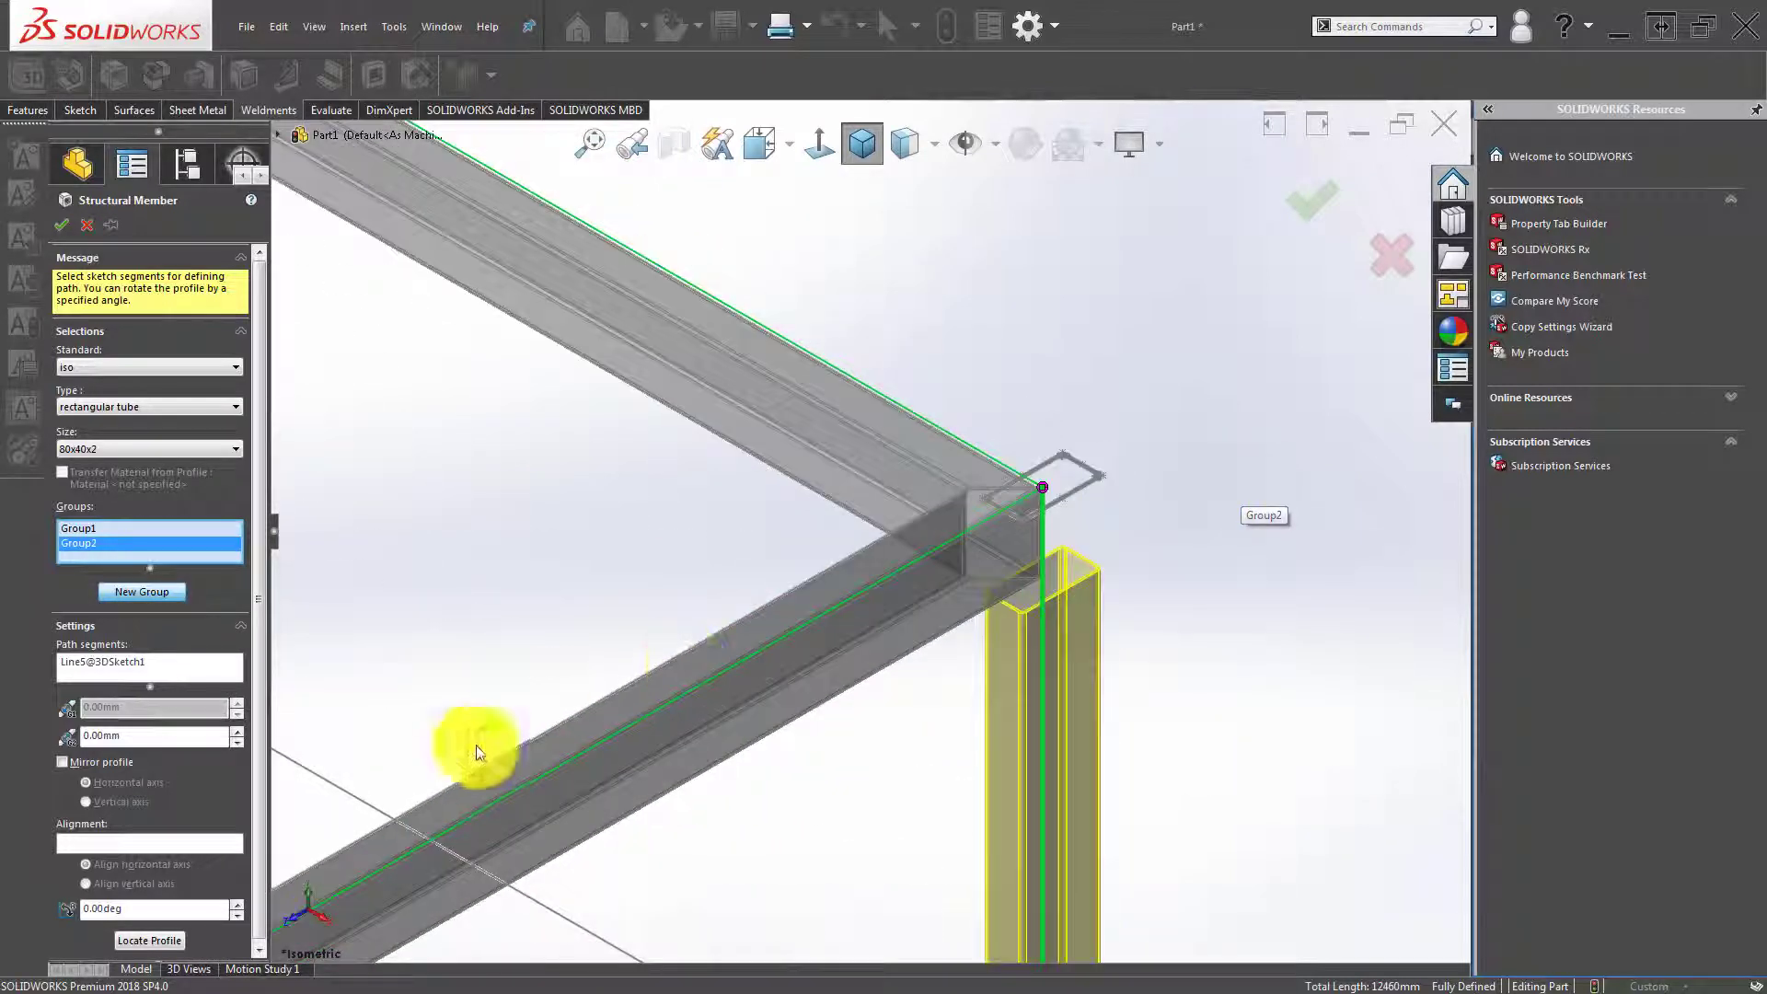
{"action": "left_click", "coordinate": [170, 939]}
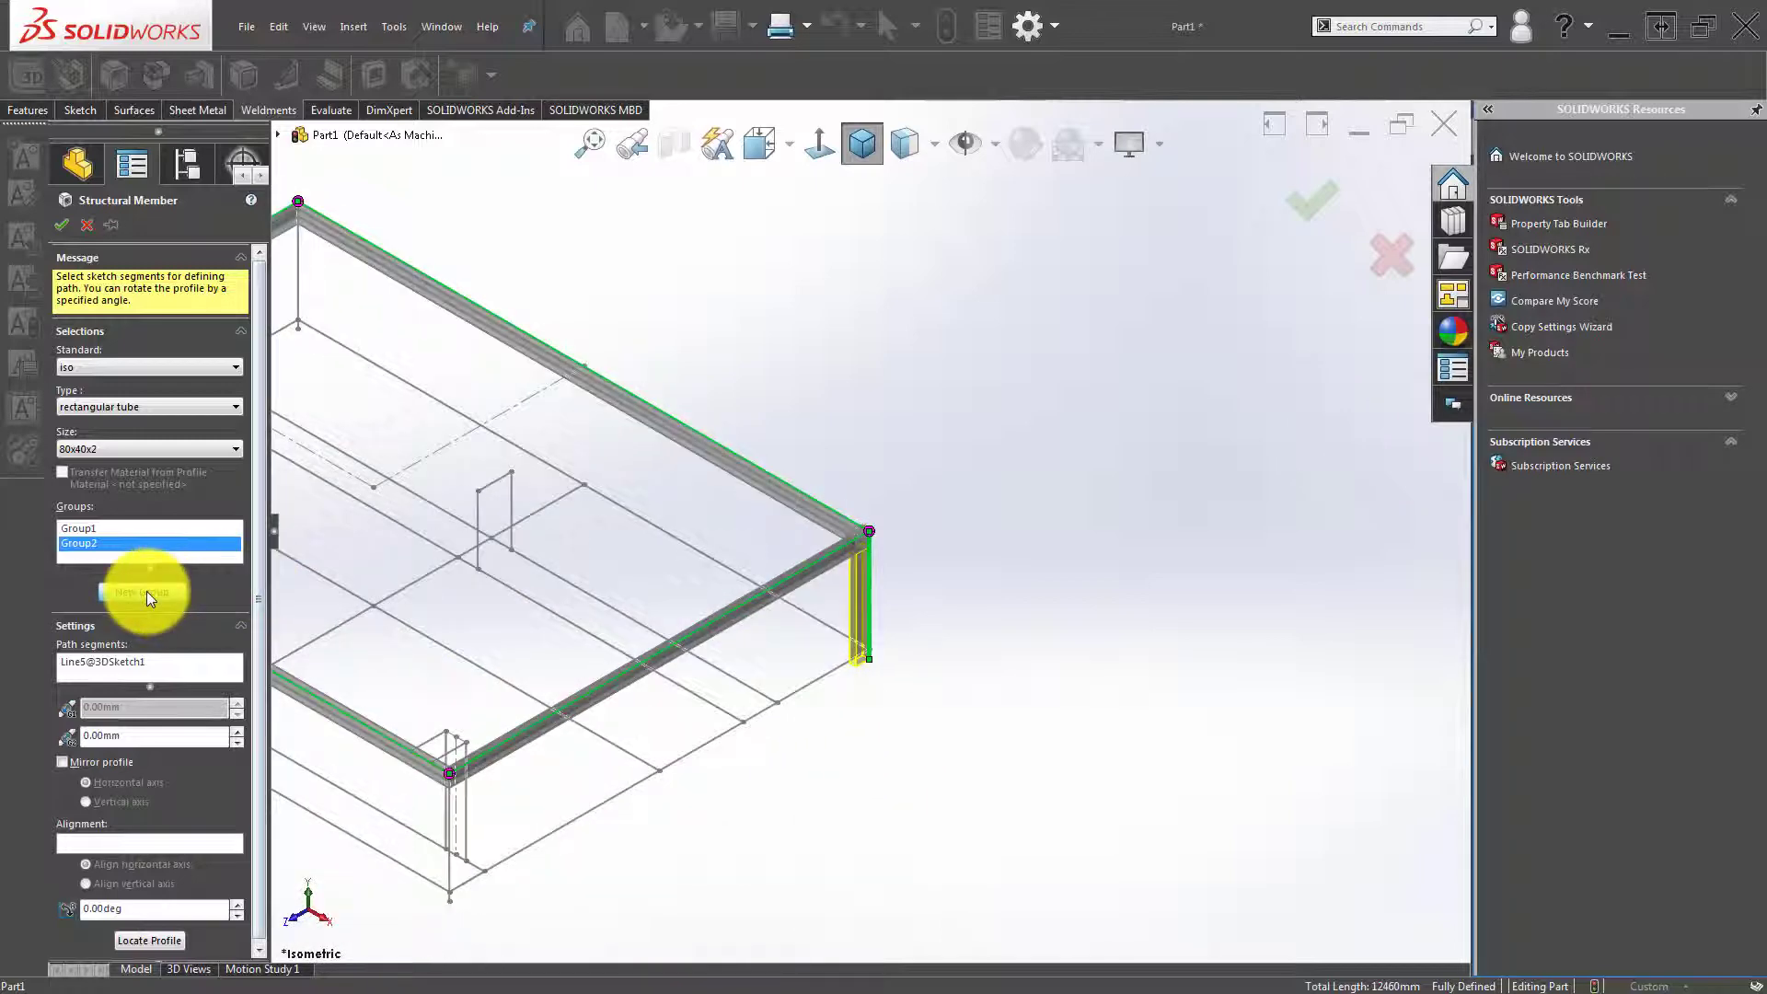
Create another group and pick the vertical leg line for it.
{"action": "left_click", "coordinate": [129, 592]}
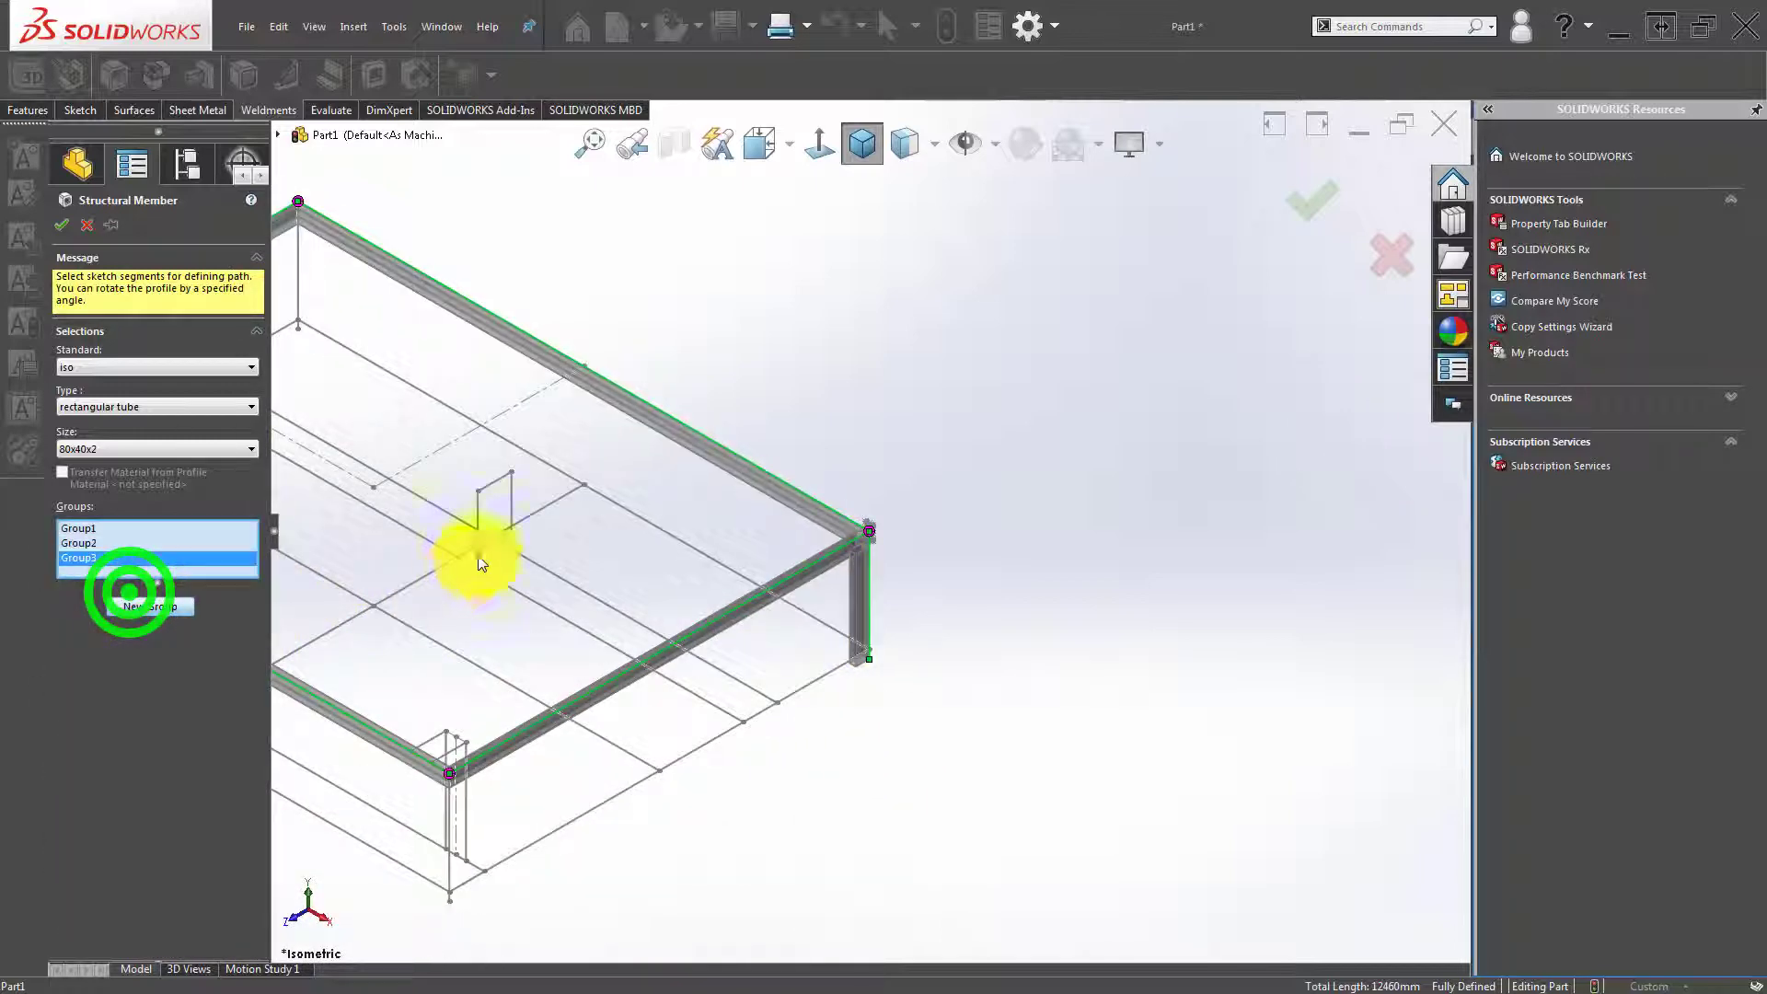
{"action": "scroll", "coordinate": [478, 563], "scroll_direction": "up", "scroll_amount": 5}
{"action": "mouse_move", "coordinate": [643, 502]}
{"action": "middle_mouse_down"}
{"action": "mouse_move", "coordinate": [402, 517]}
{"action": "mouse_move", "coordinate": [395, 631]}
{"action": "mouse_move", "coordinate": [927, 509]}
{"action": "middle_mouse_up"}
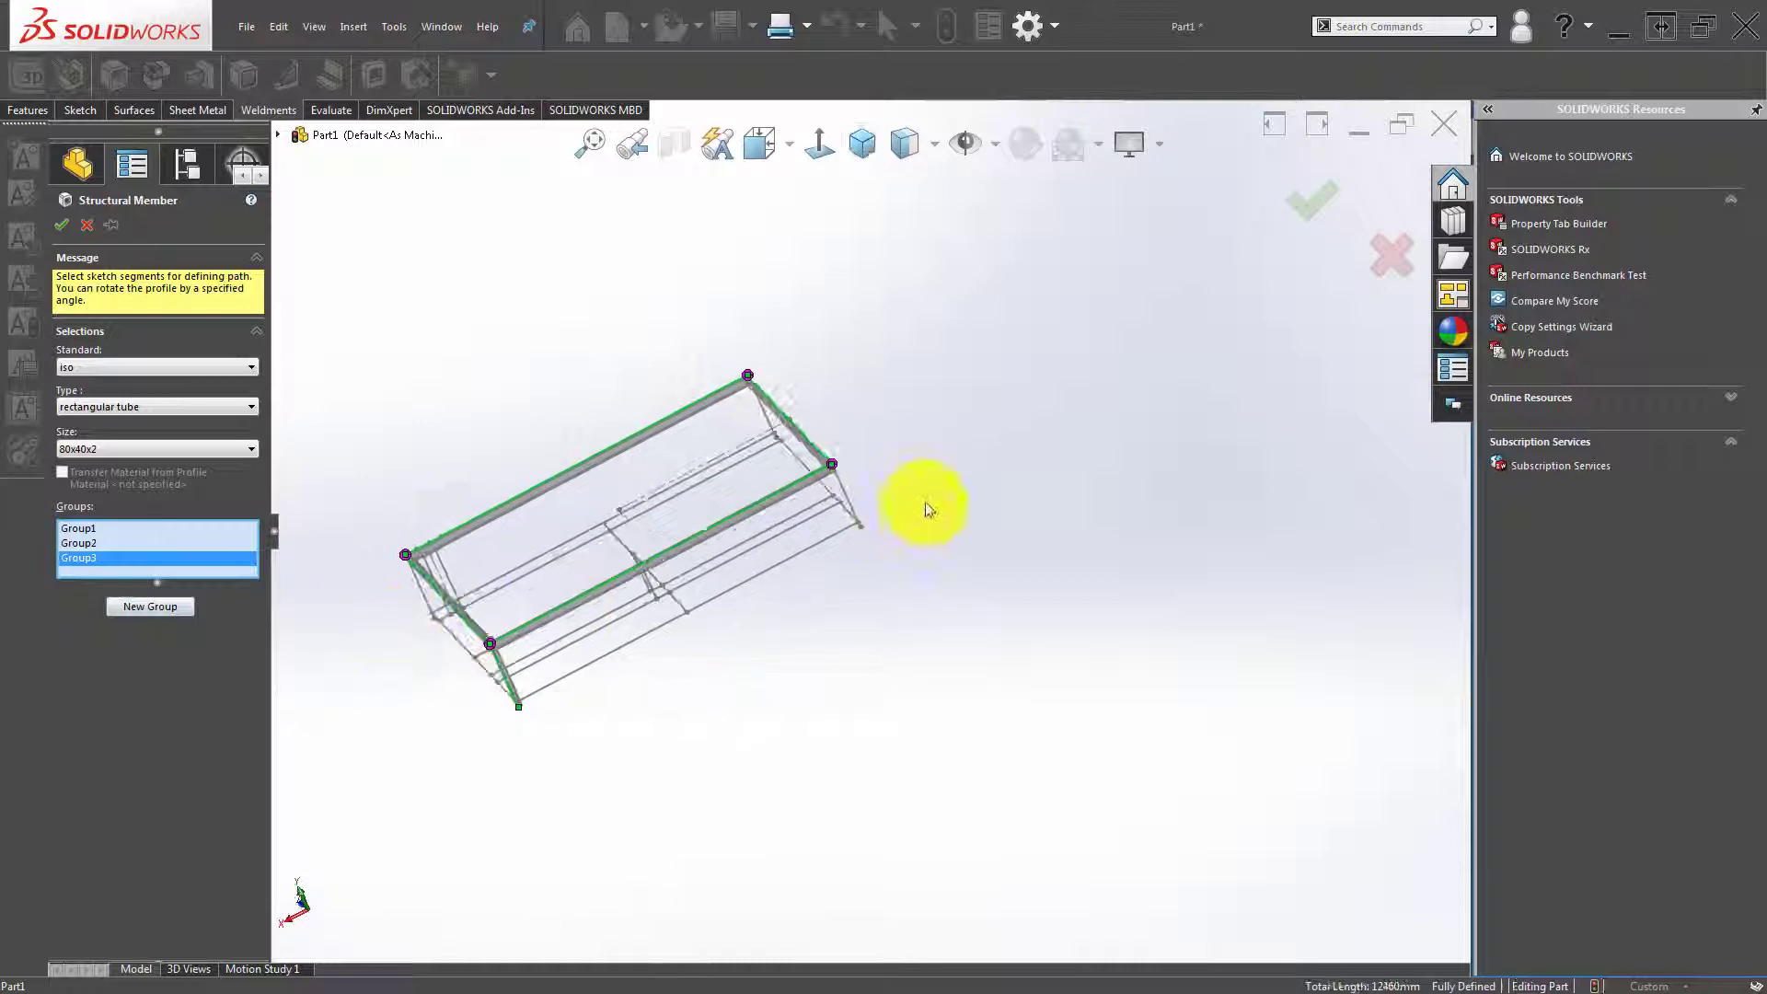
{"action": "scroll", "coordinate": [826, 483], "scroll_direction": "down", "scroll_amount": 2}
{"action": "scroll", "coordinate": [868, 489], "scroll_direction": "down", "scroll_amount": 2}
{"action": "left_click", "coordinate": [866, 489]}
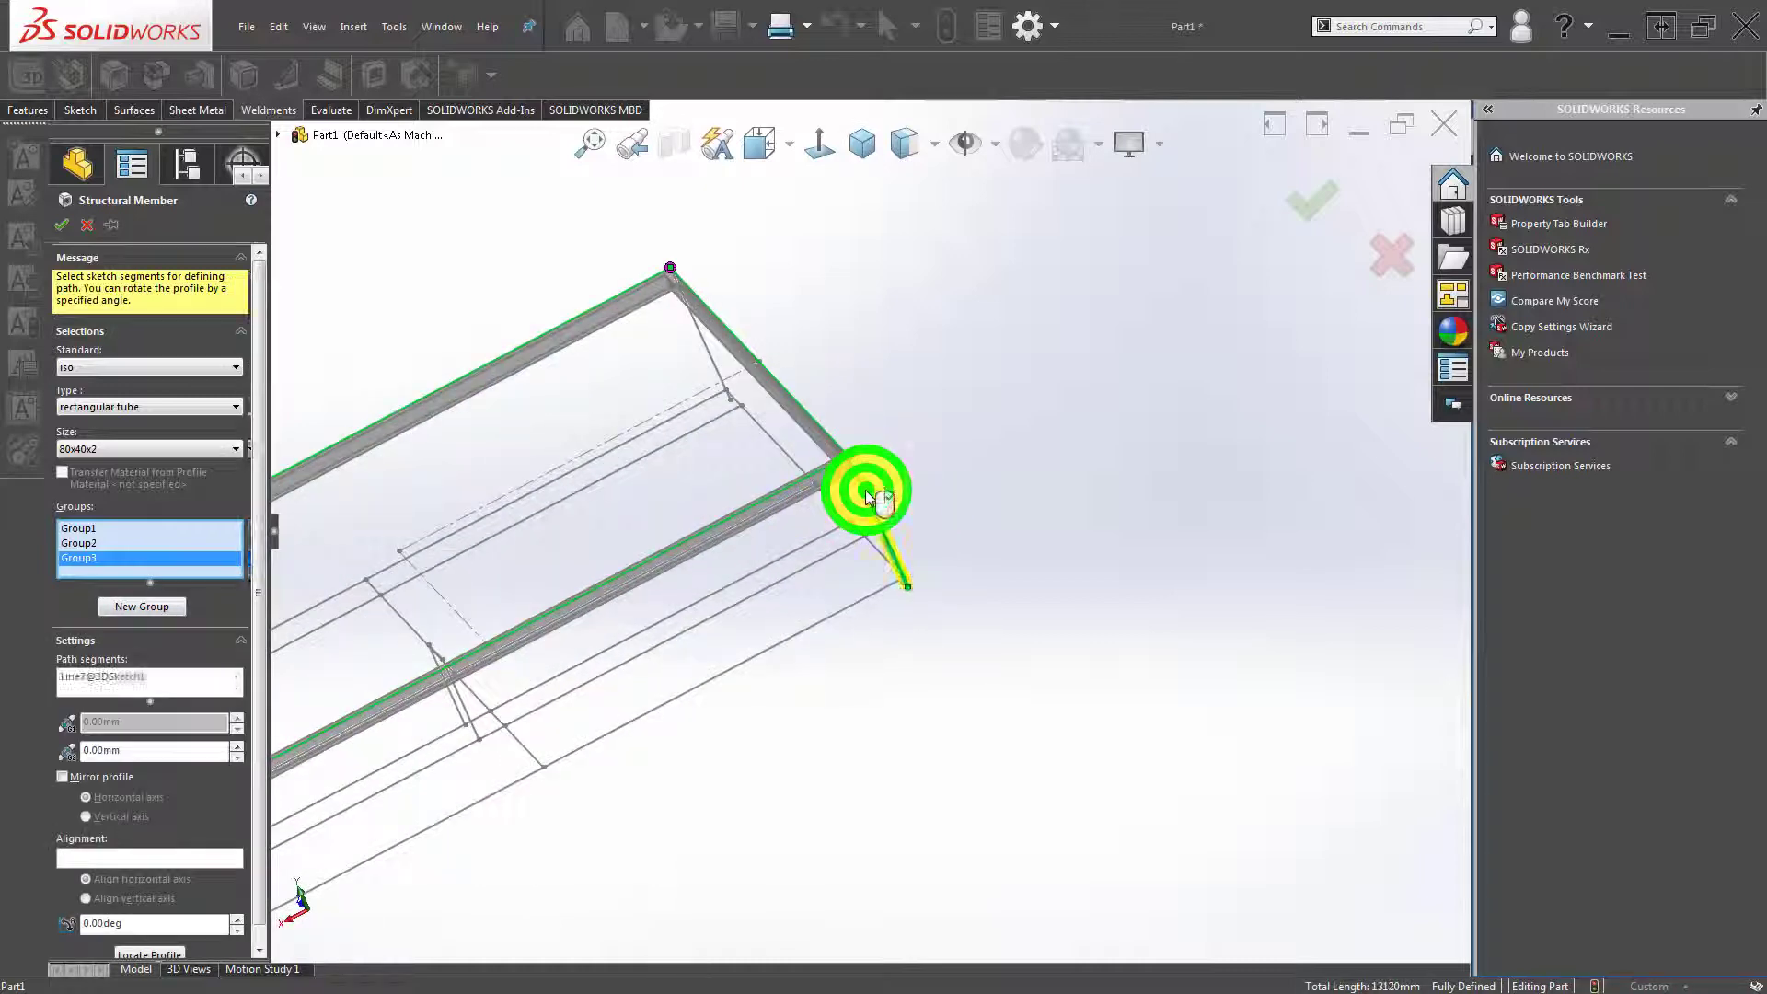
{"action": "scroll", "coordinate": [856, 502], "scroll_direction": "down", "scroll_amount": 2}
{"action": "mouse_move", "coordinate": [858, 485]}
{"action": "middle_mouse_down"}
{"action": "mouse_move", "coordinate": [789, 564]}
{"action": "mouse_move", "coordinate": [750, 572]}
{"action": "middle_mouse_up"}
{"action": "scroll", "coordinate": [764, 559], "scroll_direction": "up", "scroll_amount": 3}
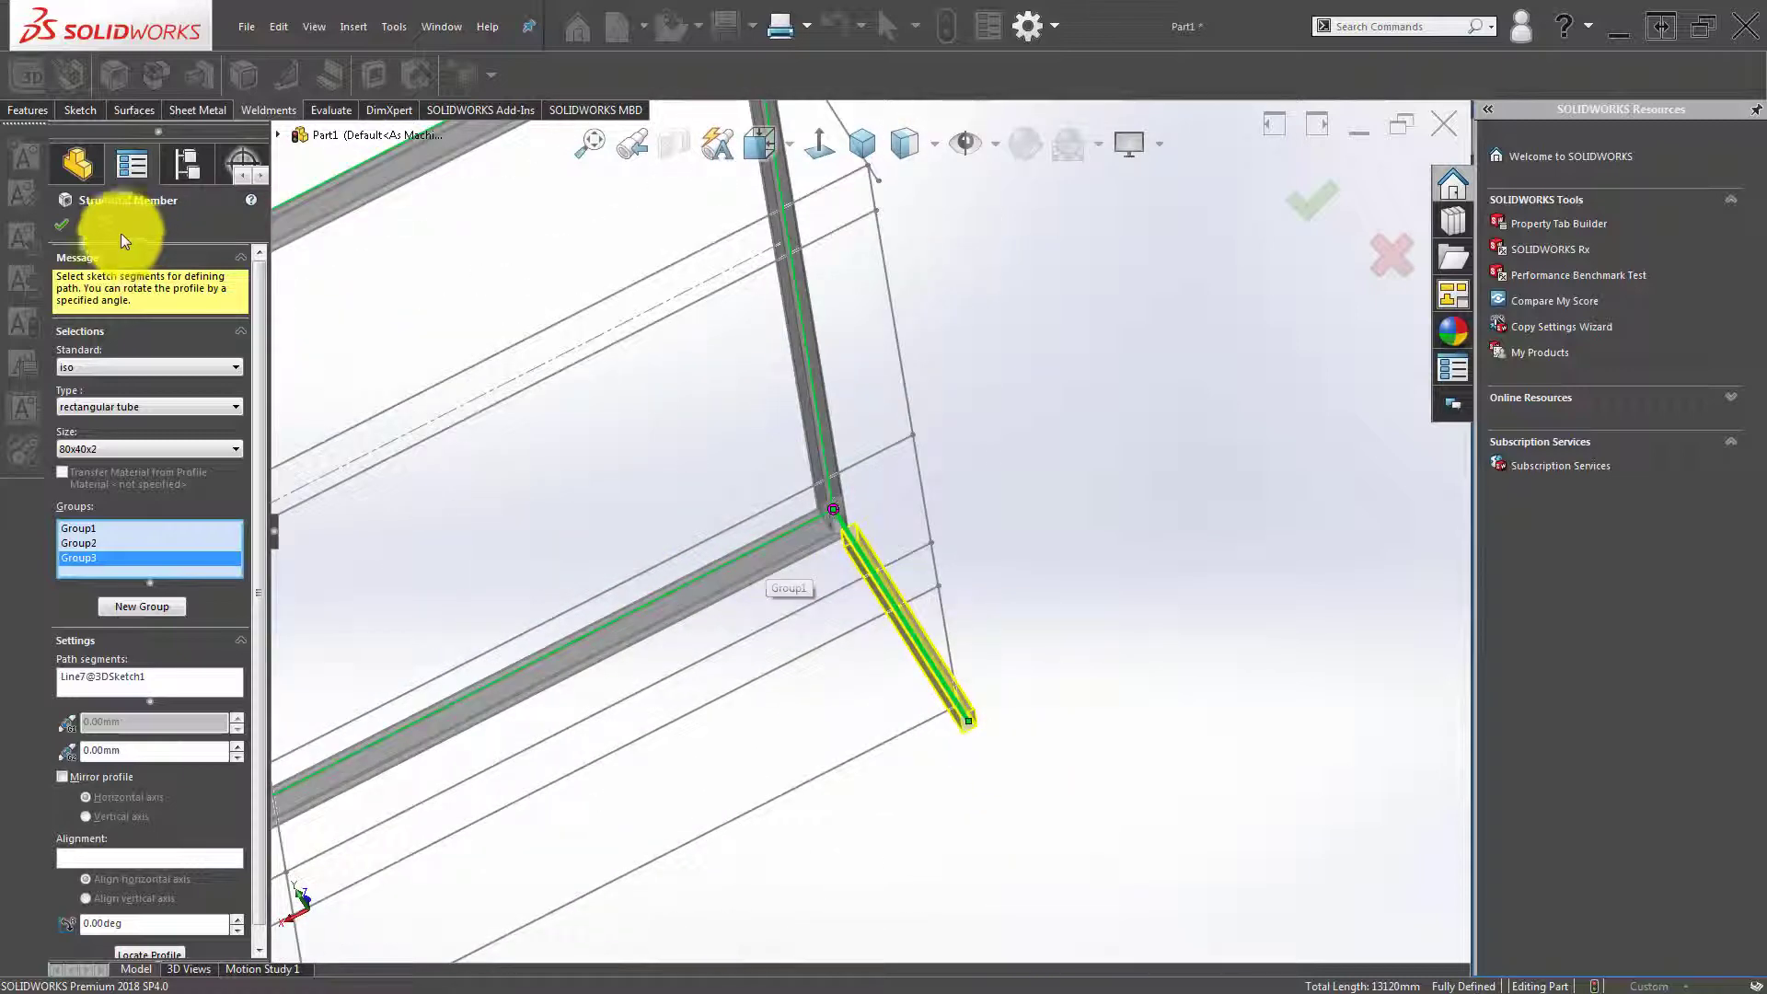
Delete the extra Group3 and create Rectangular tube 80X40X2(1).
{"action": "right_click", "coordinate": [123, 564]}
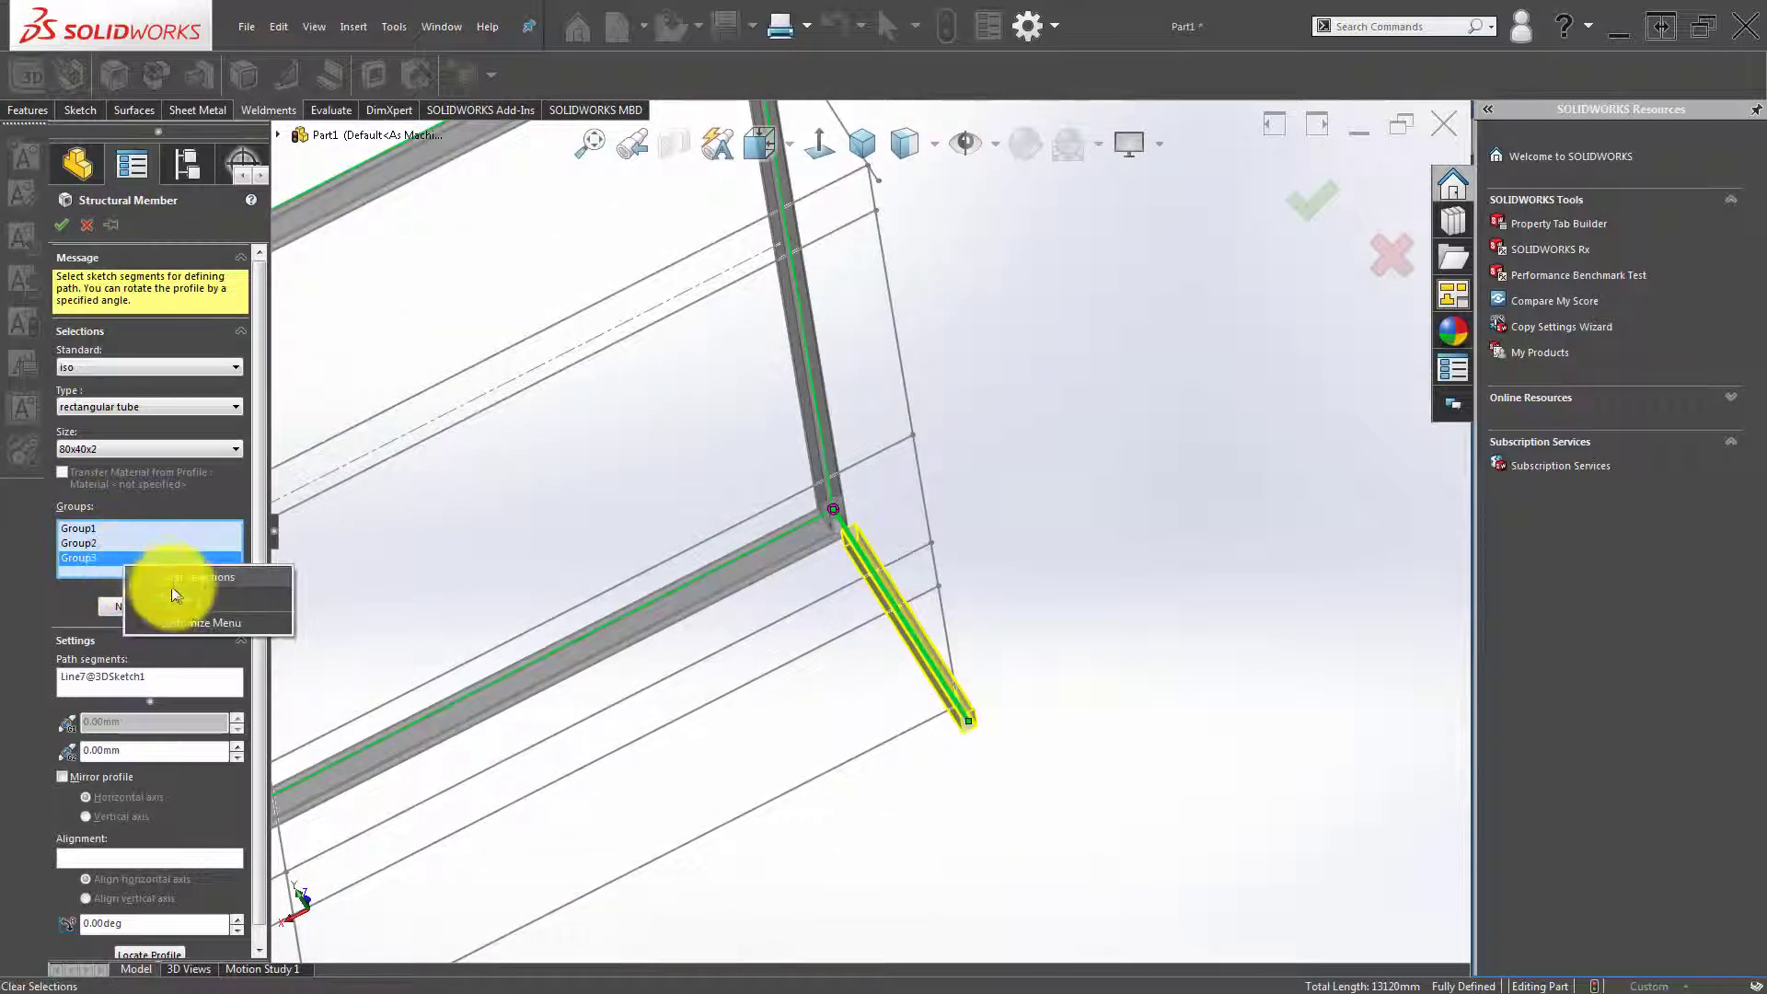
{"action": "left_click", "coordinate": [185, 599]}
{"action": "left_click", "coordinate": [60, 224]}
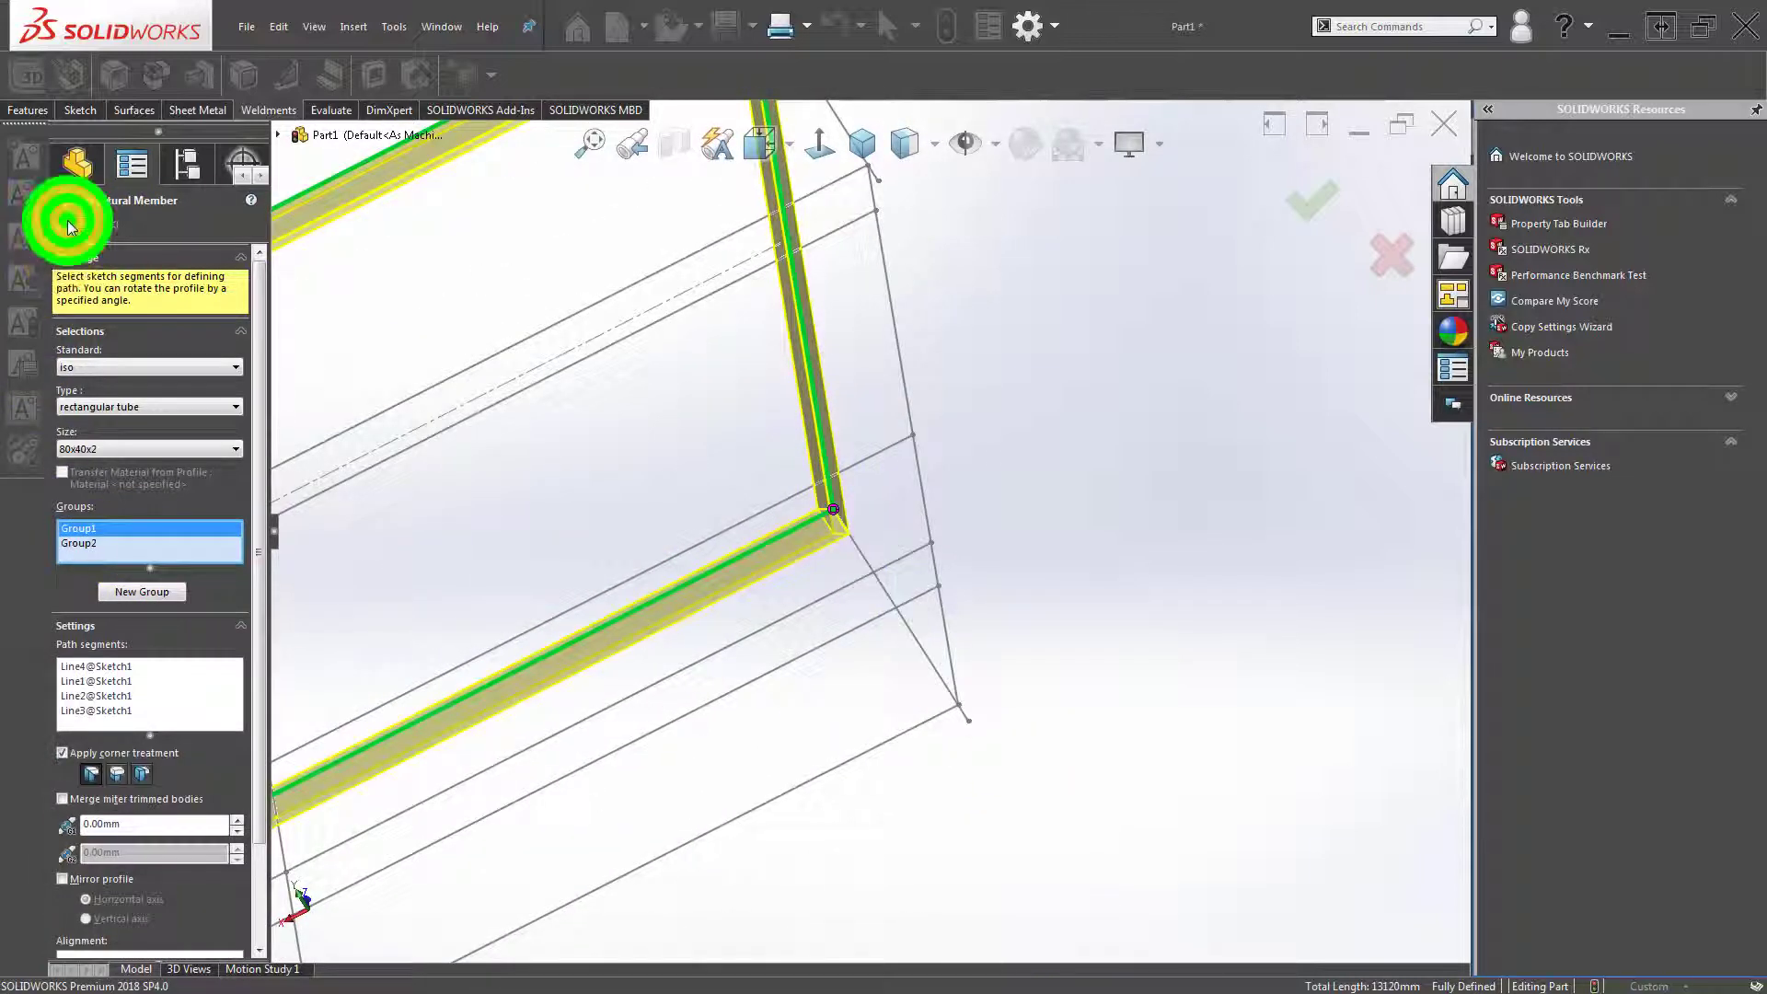
{"action": "scroll", "coordinate": [797, 584], "scroll_direction": "up", "scroll_amount": 3}
{"action": "middle_click_drag", "start_coordinate": [651, 631], "coordinate": [678, 632]}
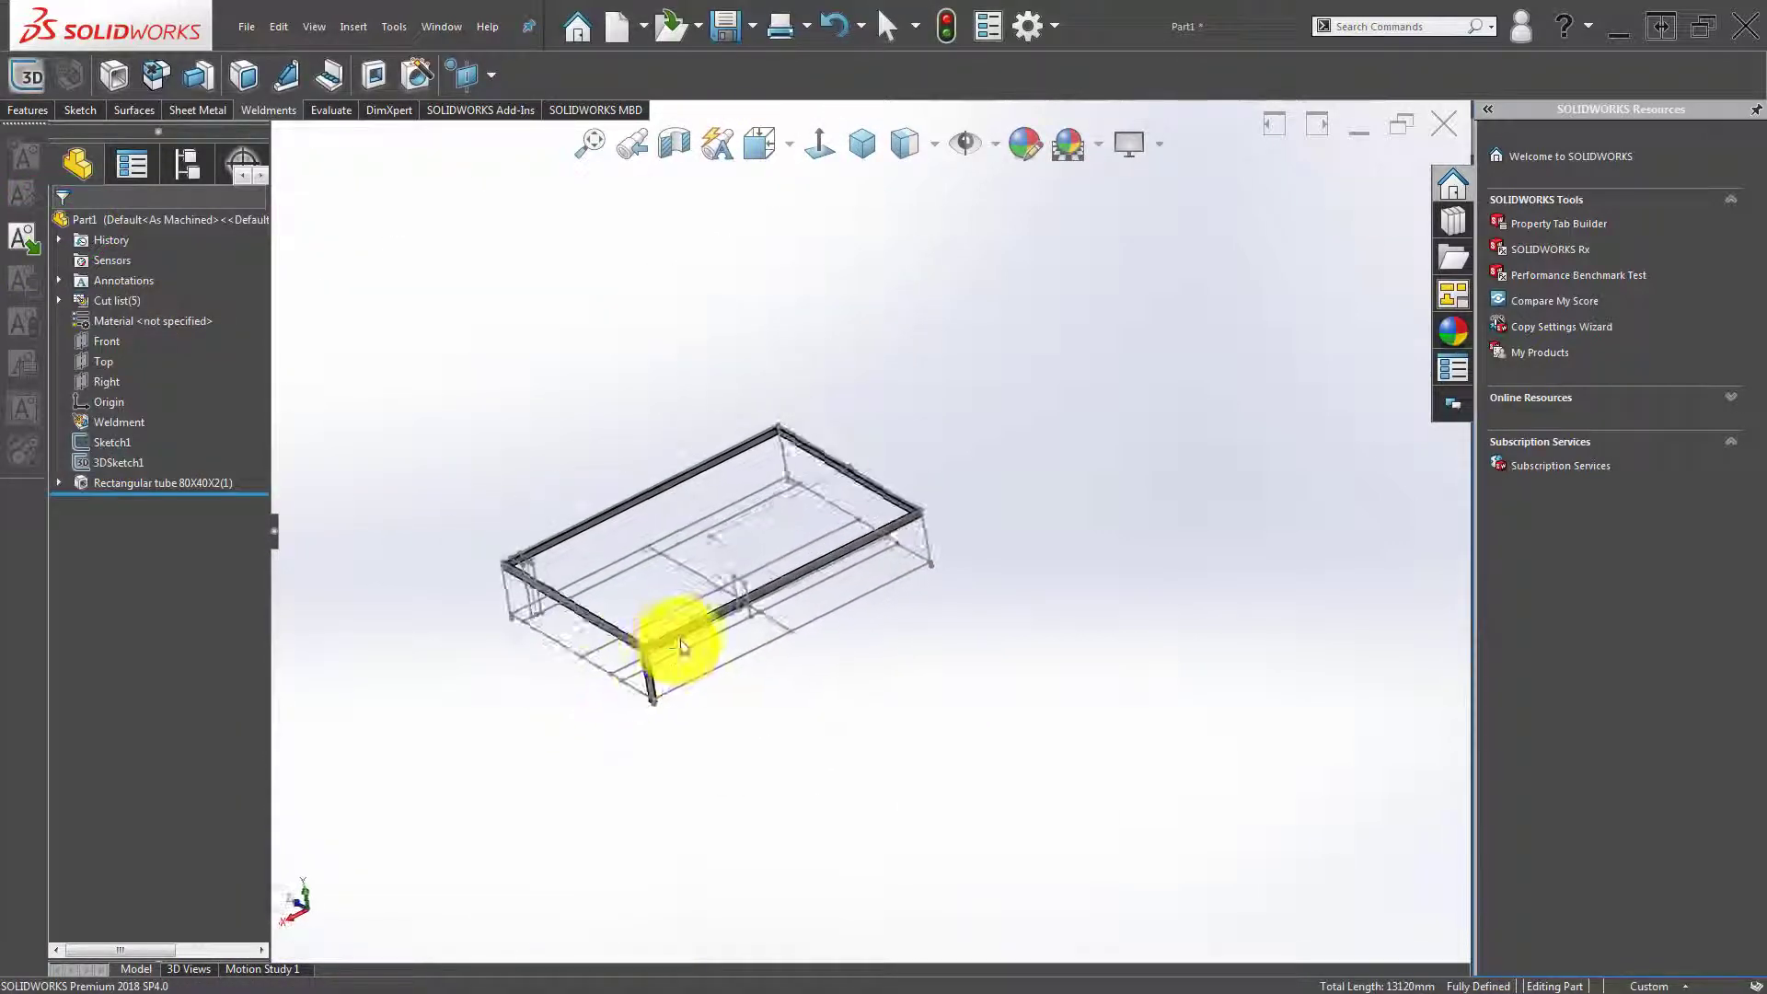
{"action": "scroll", "coordinate": [678, 632], "scroll_direction": "down", "scroll_amount": 5}
{"action": "scroll", "coordinate": [789, 552], "scroll_direction": "up", "scroll_amount": 3}
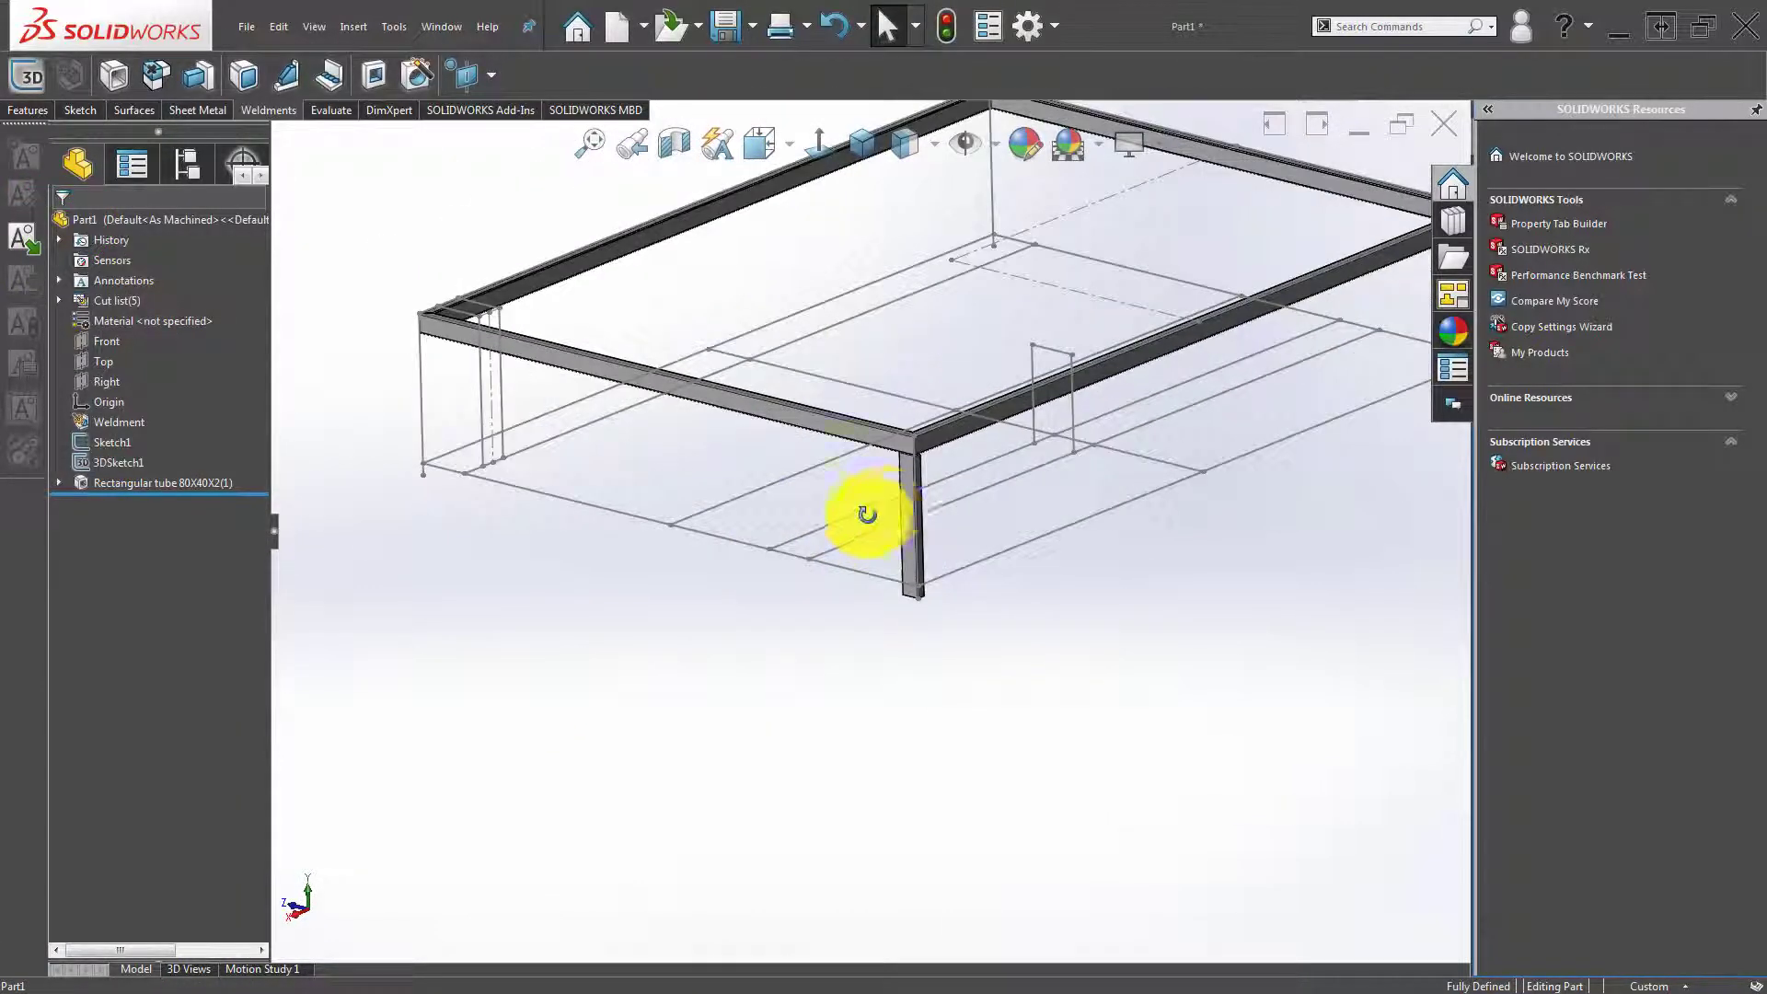
{"action": "scroll", "coordinate": [847, 528], "scroll_direction": "down", "scroll_amount": 3}
{"action": "scroll", "coordinate": [828, 525], "scroll_direction": "down", "scroll_amount": 3}
Select the leg tube and feature, then inspect the leg at the corner.
{"action": "left_click", "coordinate": [801, 502]}
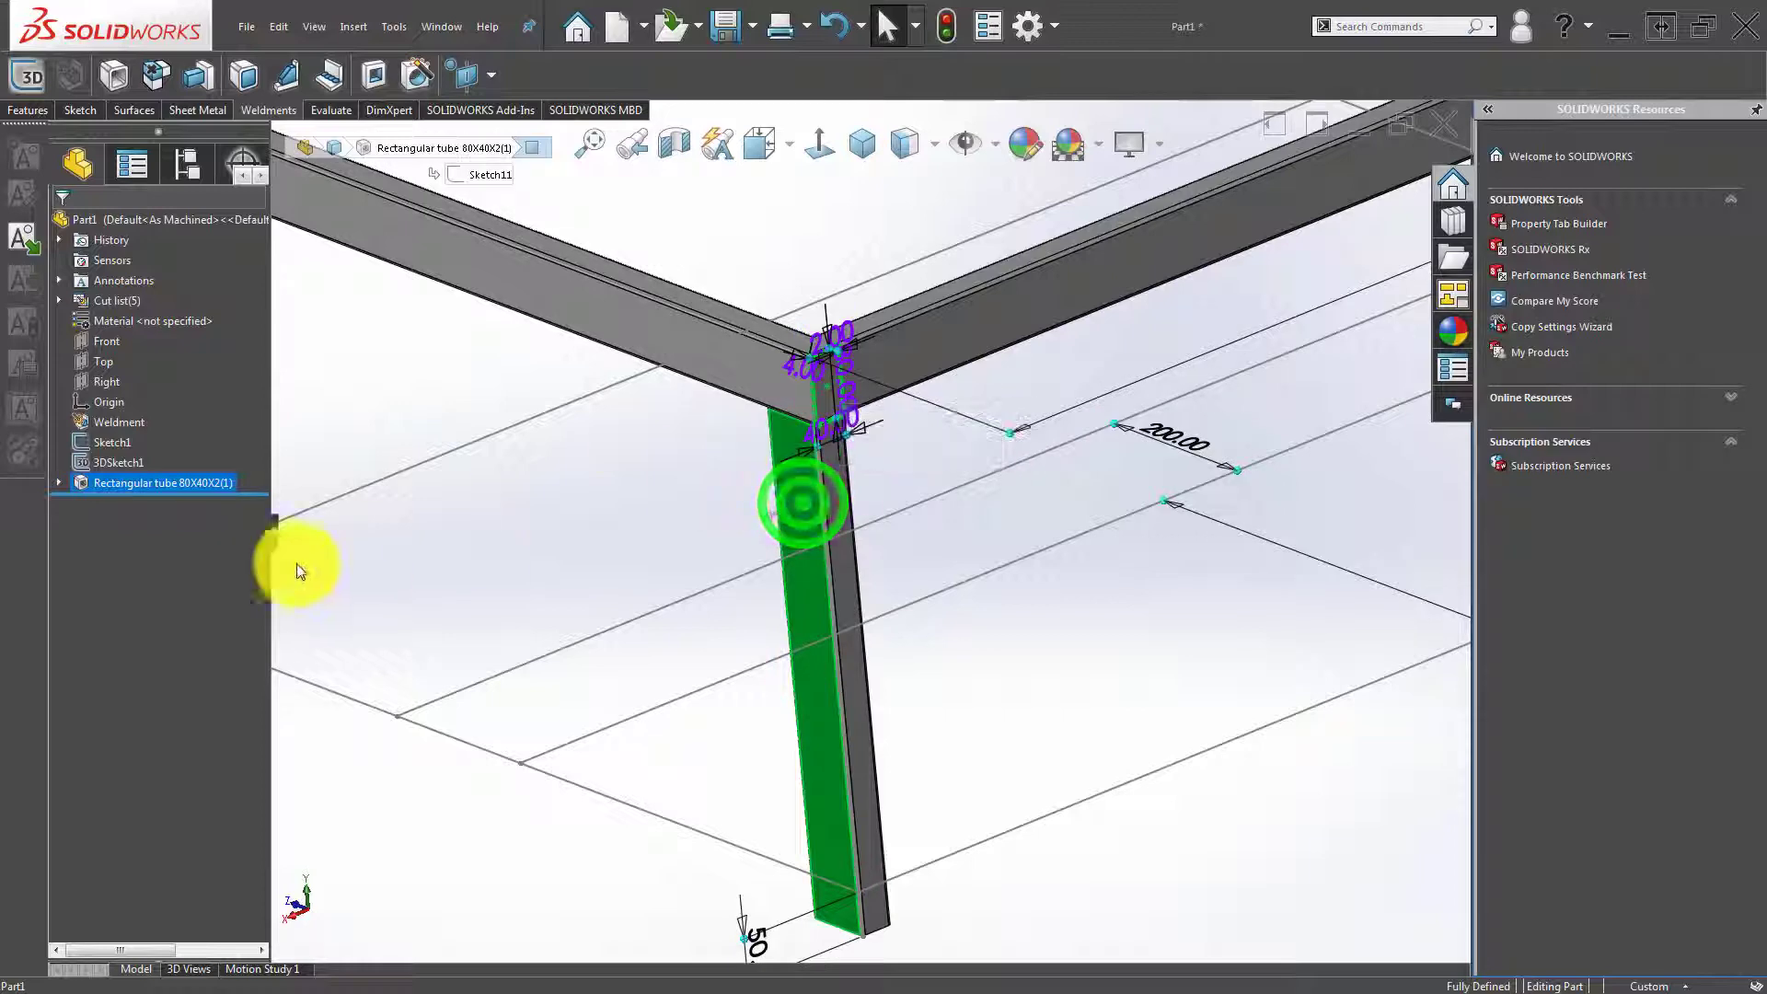
{"action": "left_click", "coordinate": [196, 482]}
{"action": "scroll", "coordinate": [466, 506], "scroll_direction": "up", "scroll_amount": 3}
{"action": "scroll", "coordinate": [484, 534], "scroll_direction": "up", "scroll_amount": 2}
{"action": "left_click", "coordinate": [384, 451]}
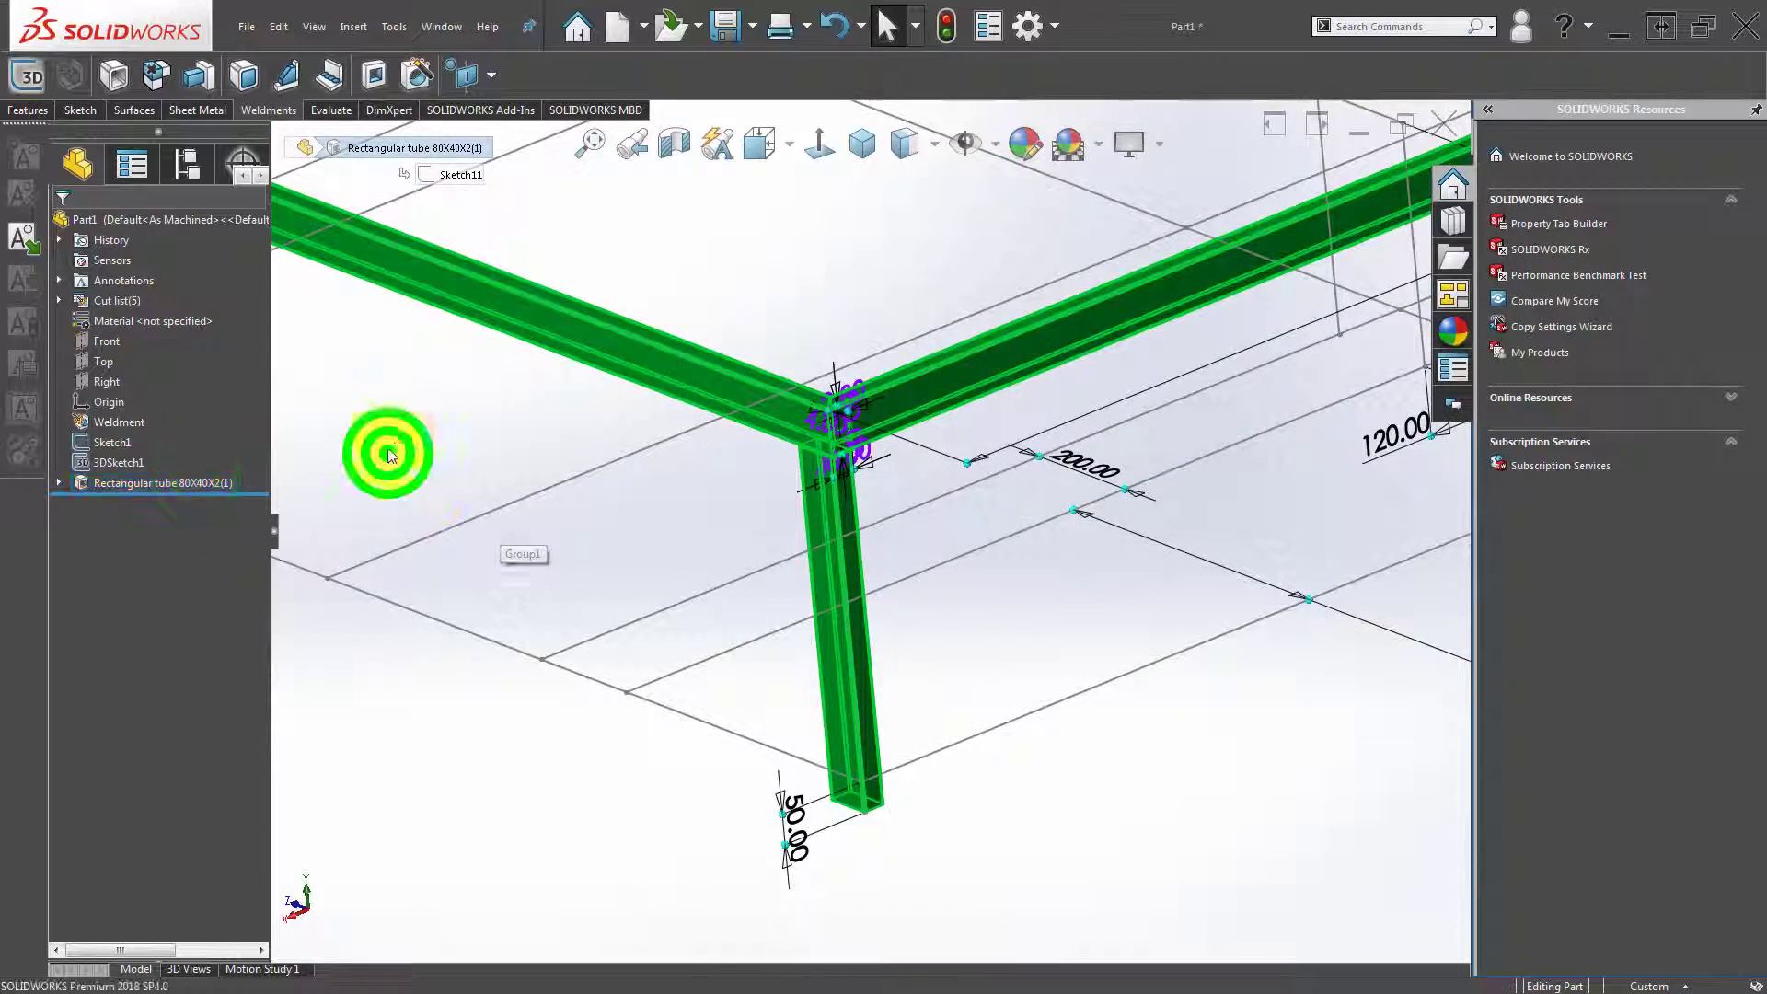
{"action": "middle_click_drag", "start_coordinate": [410, 341], "coordinate": [560, 428]}
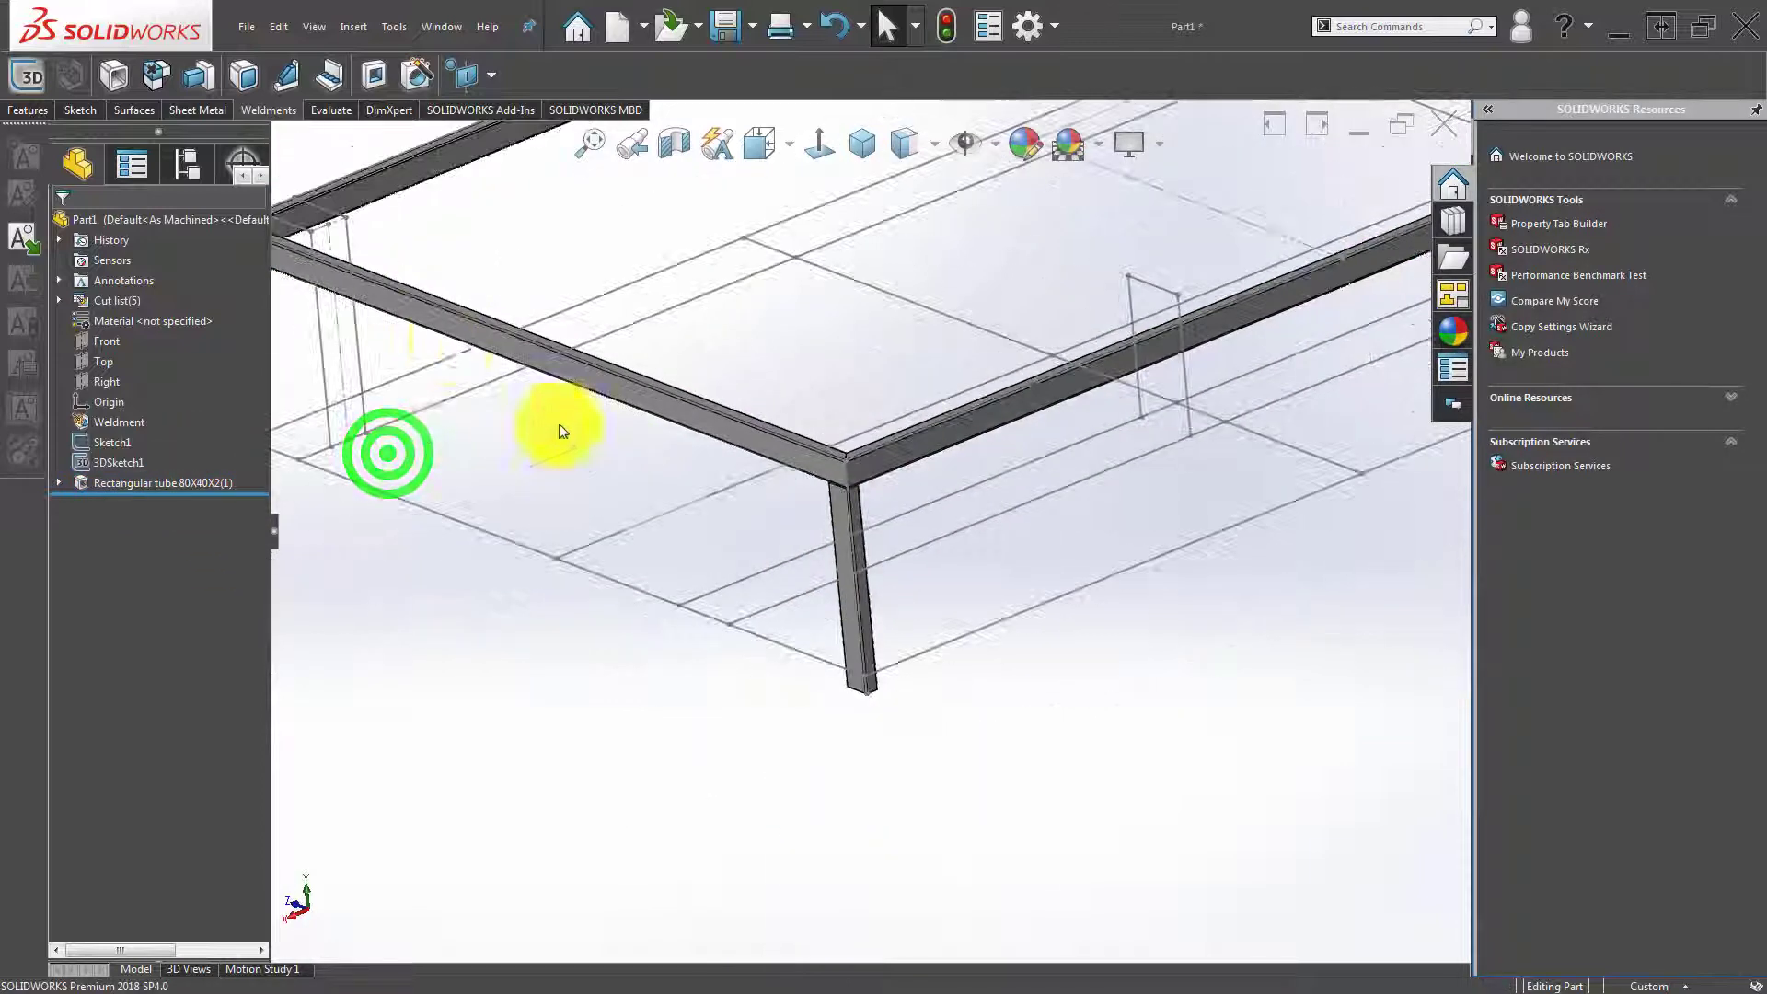
Start a Mirror feature using the Front plane as the mirror plane.
{"action": "left_click", "coordinate": [46, 111]}
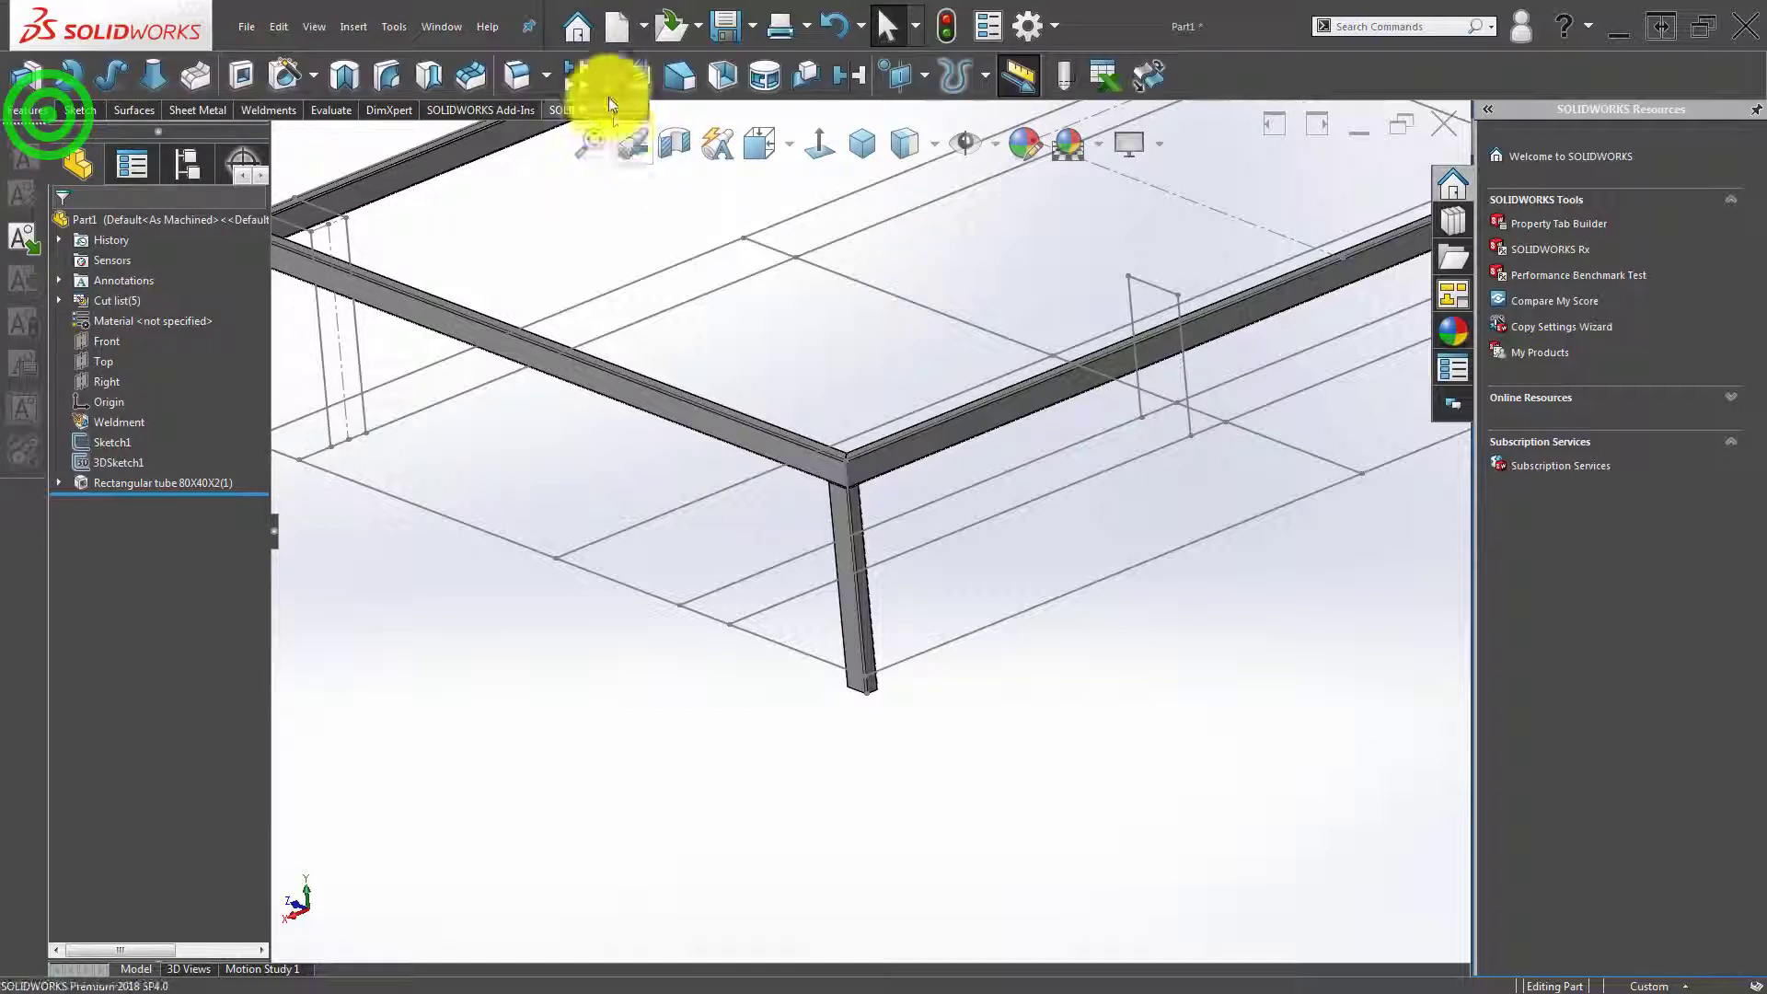
{"action": "left_click", "coordinate": [608, 80]}
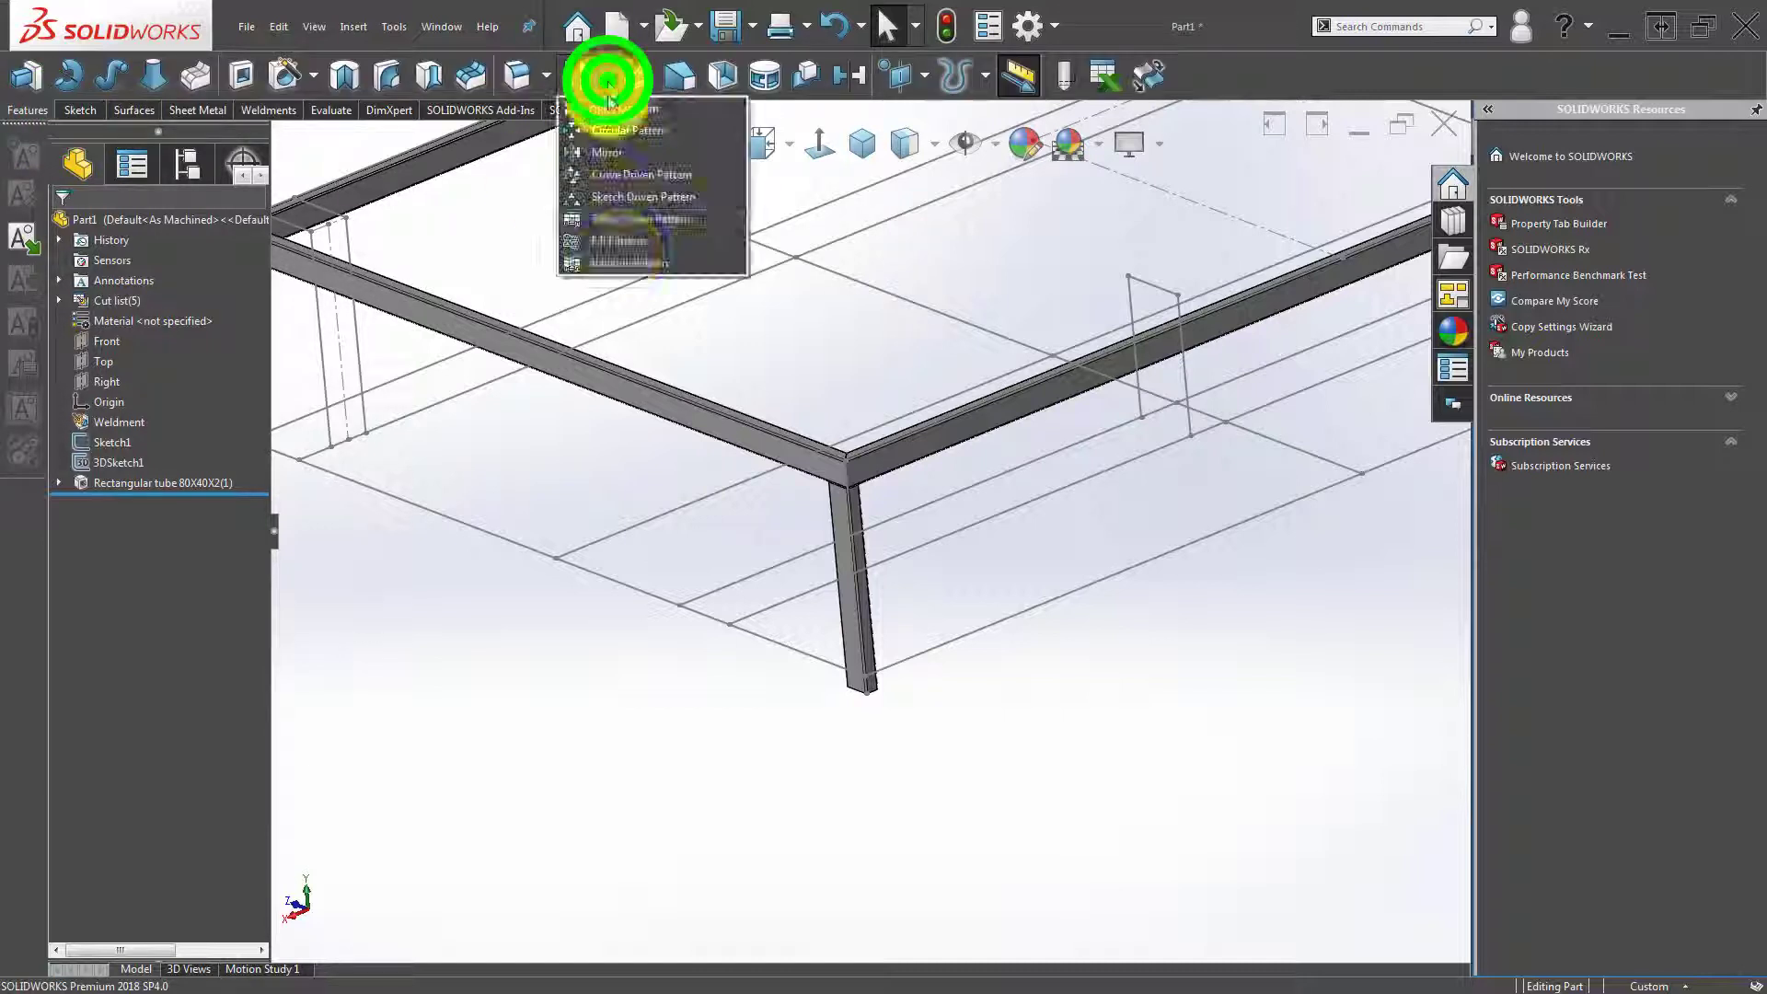
{"action": "left_click", "coordinate": [628, 152]}
{"action": "left_click", "coordinate": [155, 282]}
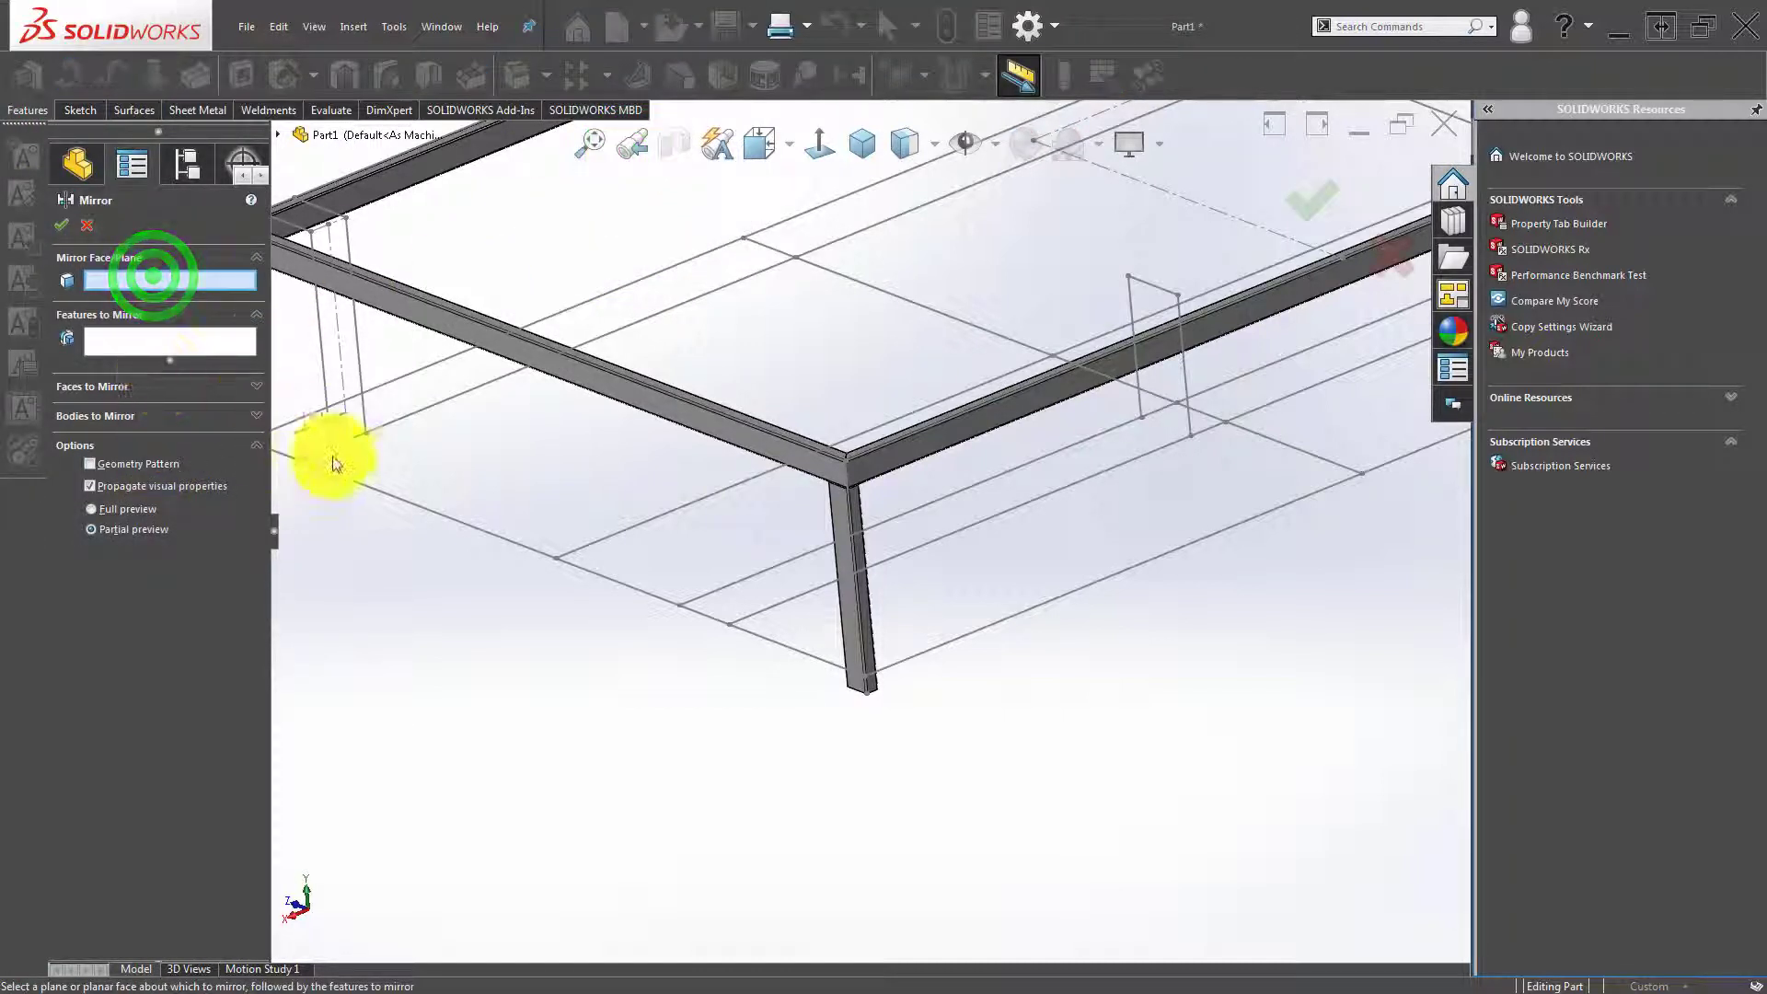
{"action": "key", "text": "z"}
{"action": "key", "text": "z"}
{"action": "key", "text": "z"}
{"action": "key", "text": "z"}
{"action": "left_click", "coordinate": [278, 135]}
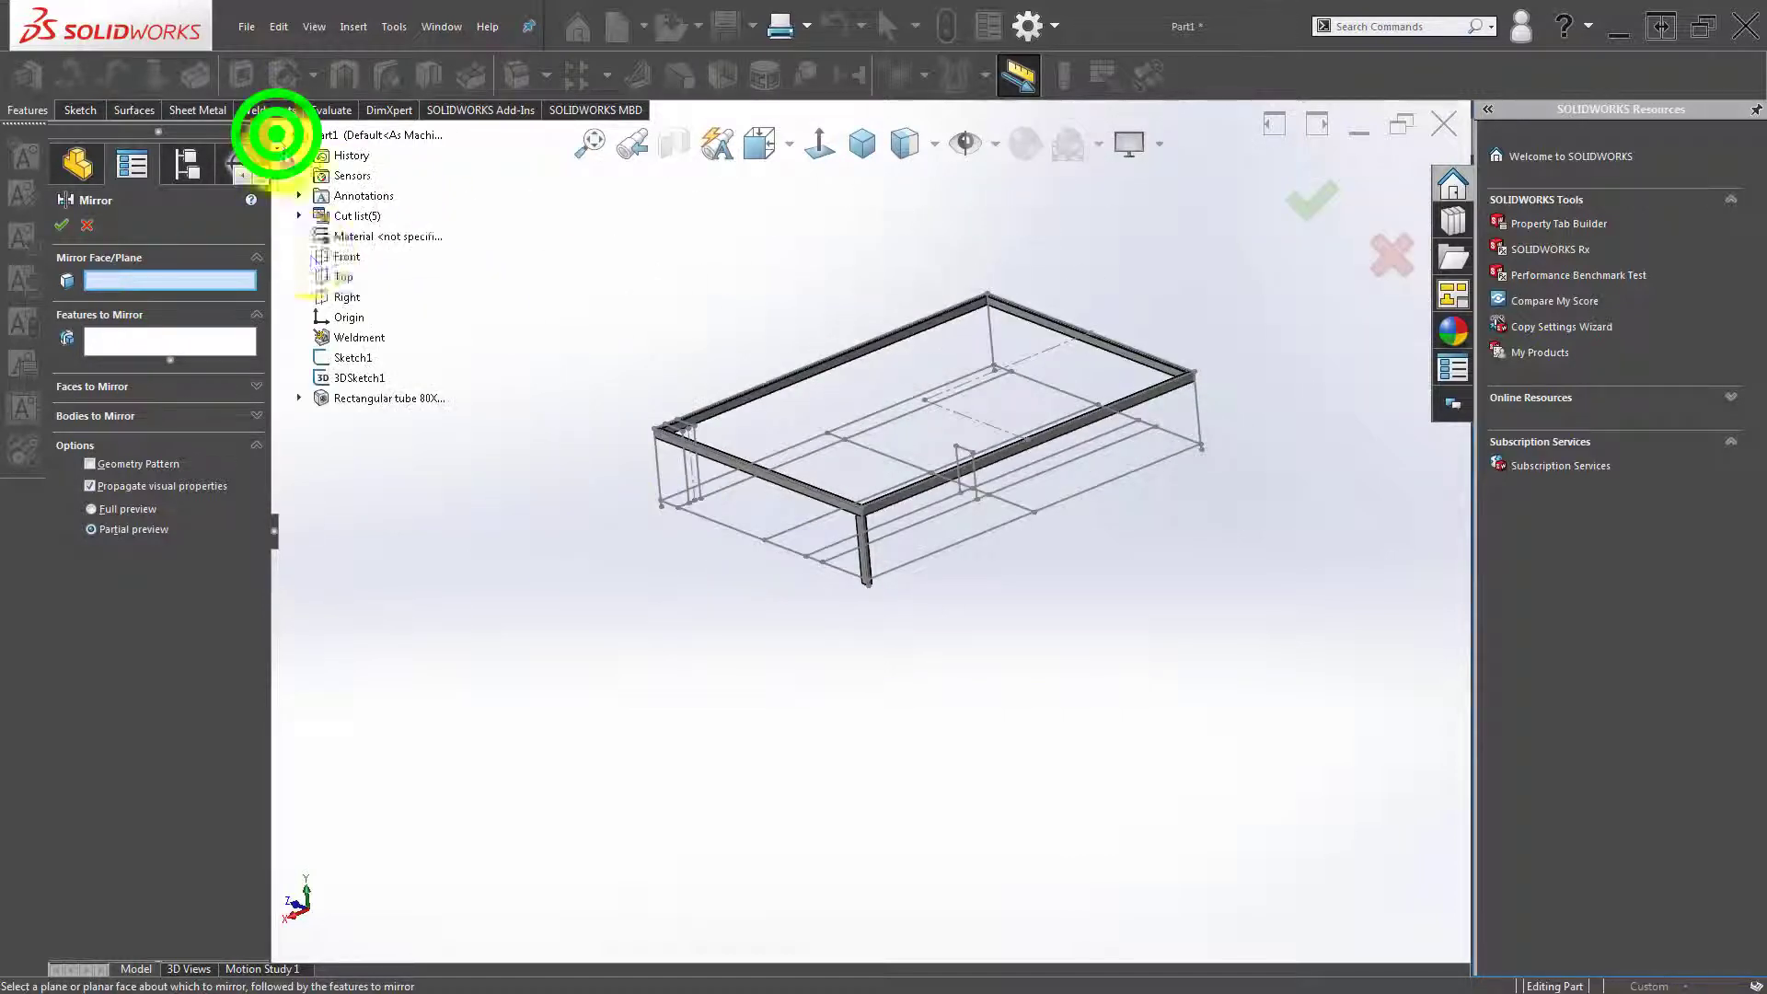
{"action": "left_click", "coordinate": [346, 257]}
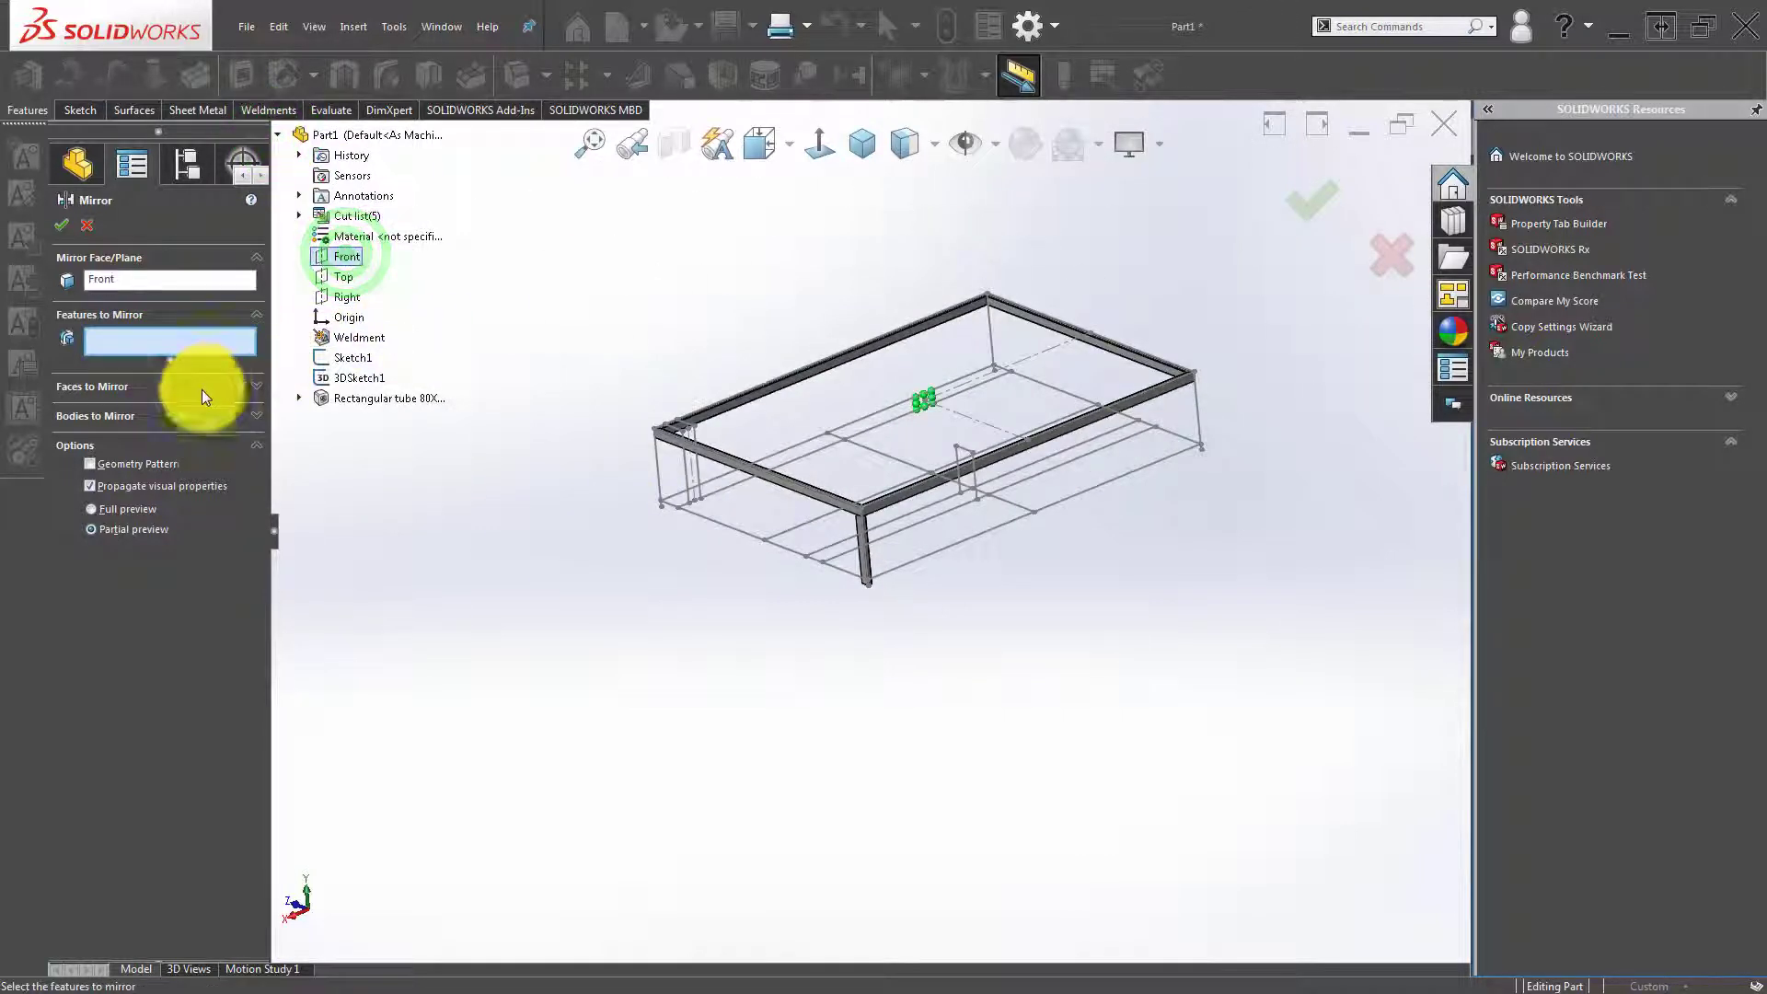
Select the corner leg body to mirror and confirm Mirror1.
{"action": "left_click", "coordinate": [123, 416]}
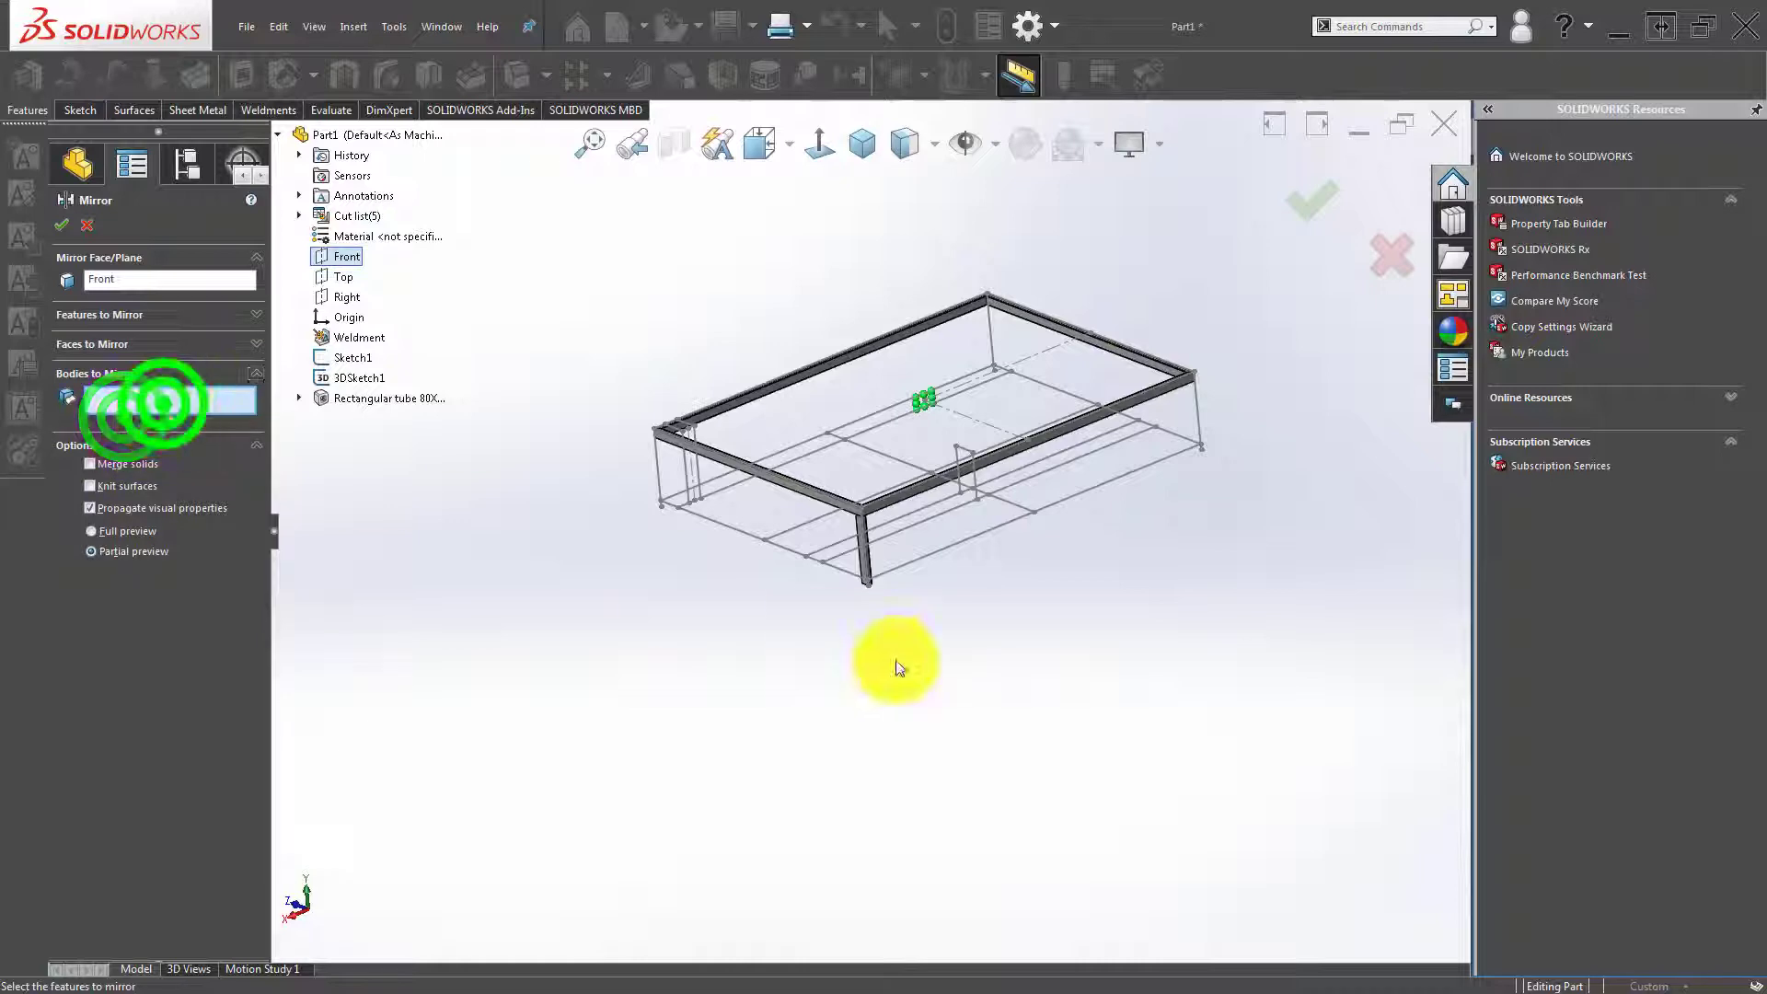
{"action": "scroll", "coordinate": [848, 535], "scroll_direction": "down", "scroll_amount": 2}
{"action": "scroll", "coordinate": [884, 521], "scroll_direction": "down", "scroll_amount": 3}
{"action": "left_click", "coordinate": [885, 520]}
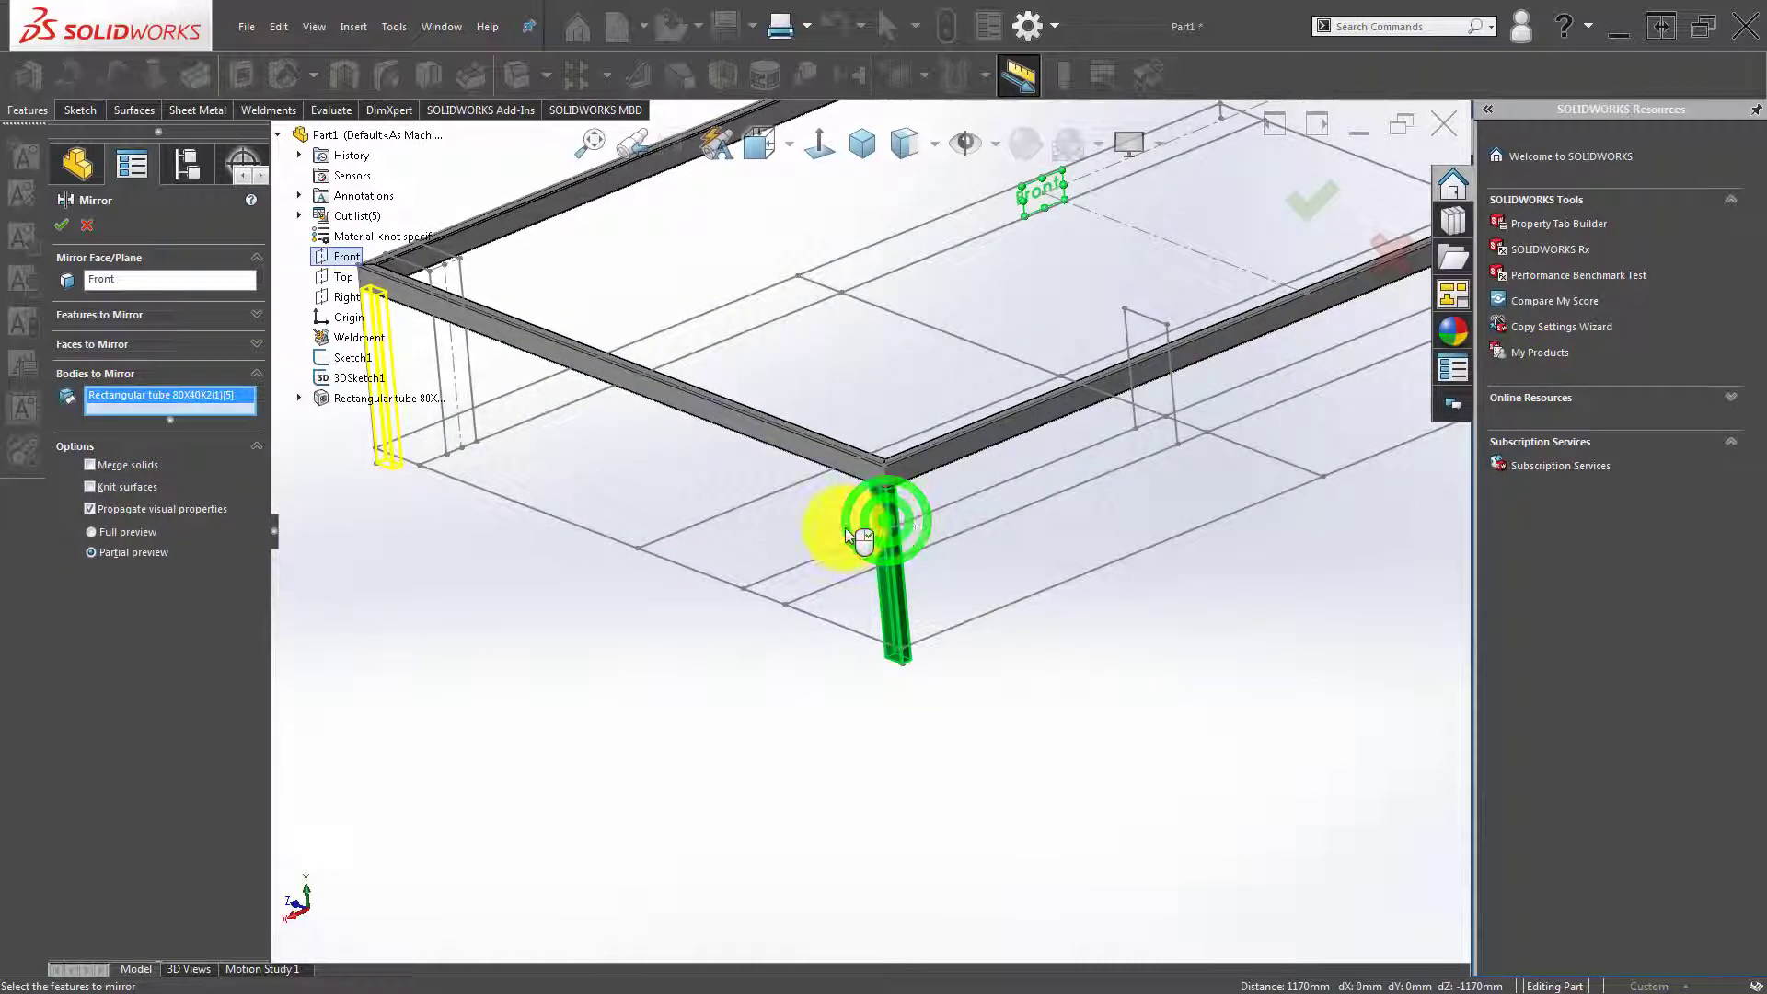
{"action": "scroll", "coordinate": [846, 532], "scroll_direction": "up", "scroll_amount": 3}
{"action": "scroll", "coordinate": [899, 512], "scroll_direction": "down", "scroll_amount": 2}
{"action": "mouse_move", "coordinate": [899, 513]}
{"action": "middle_mouse_down"}
{"action": "mouse_move", "coordinate": [915, 477]}
{"action": "mouse_move", "coordinate": [1018, 457]}
{"action": "mouse_move", "coordinate": [903, 446]}
{"action": "mouse_move", "coordinate": [816, 494]}
{"action": "mouse_move", "coordinate": [737, 466]}
{"action": "middle_mouse_up"}
{"action": "scroll", "coordinate": [583, 442], "scroll_direction": "down", "scroll_amount": 1}
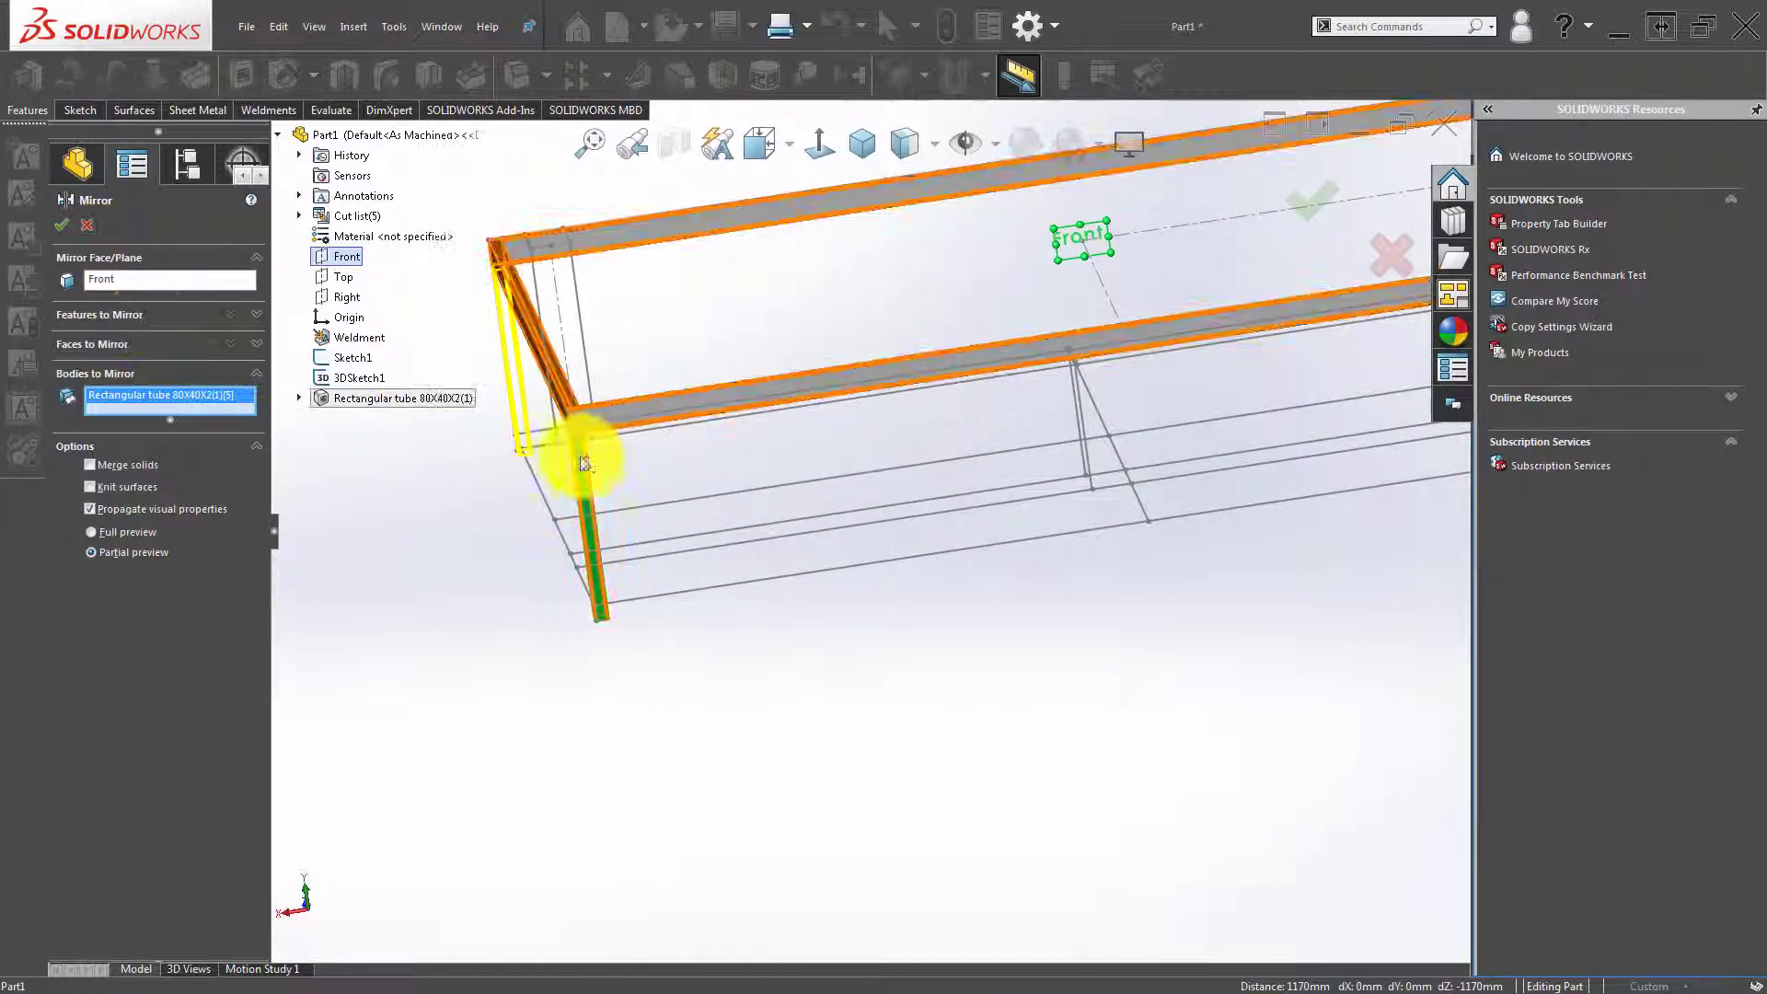
{"action": "scroll", "coordinate": [654, 418], "scroll_direction": "down", "scroll_amount": 2}
{"action": "scroll", "coordinate": [631, 485], "scroll_direction": "down", "scroll_amount": 1}
{"action": "scroll", "coordinate": [635, 526], "scroll_direction": "up", "scroll_amount": 1}
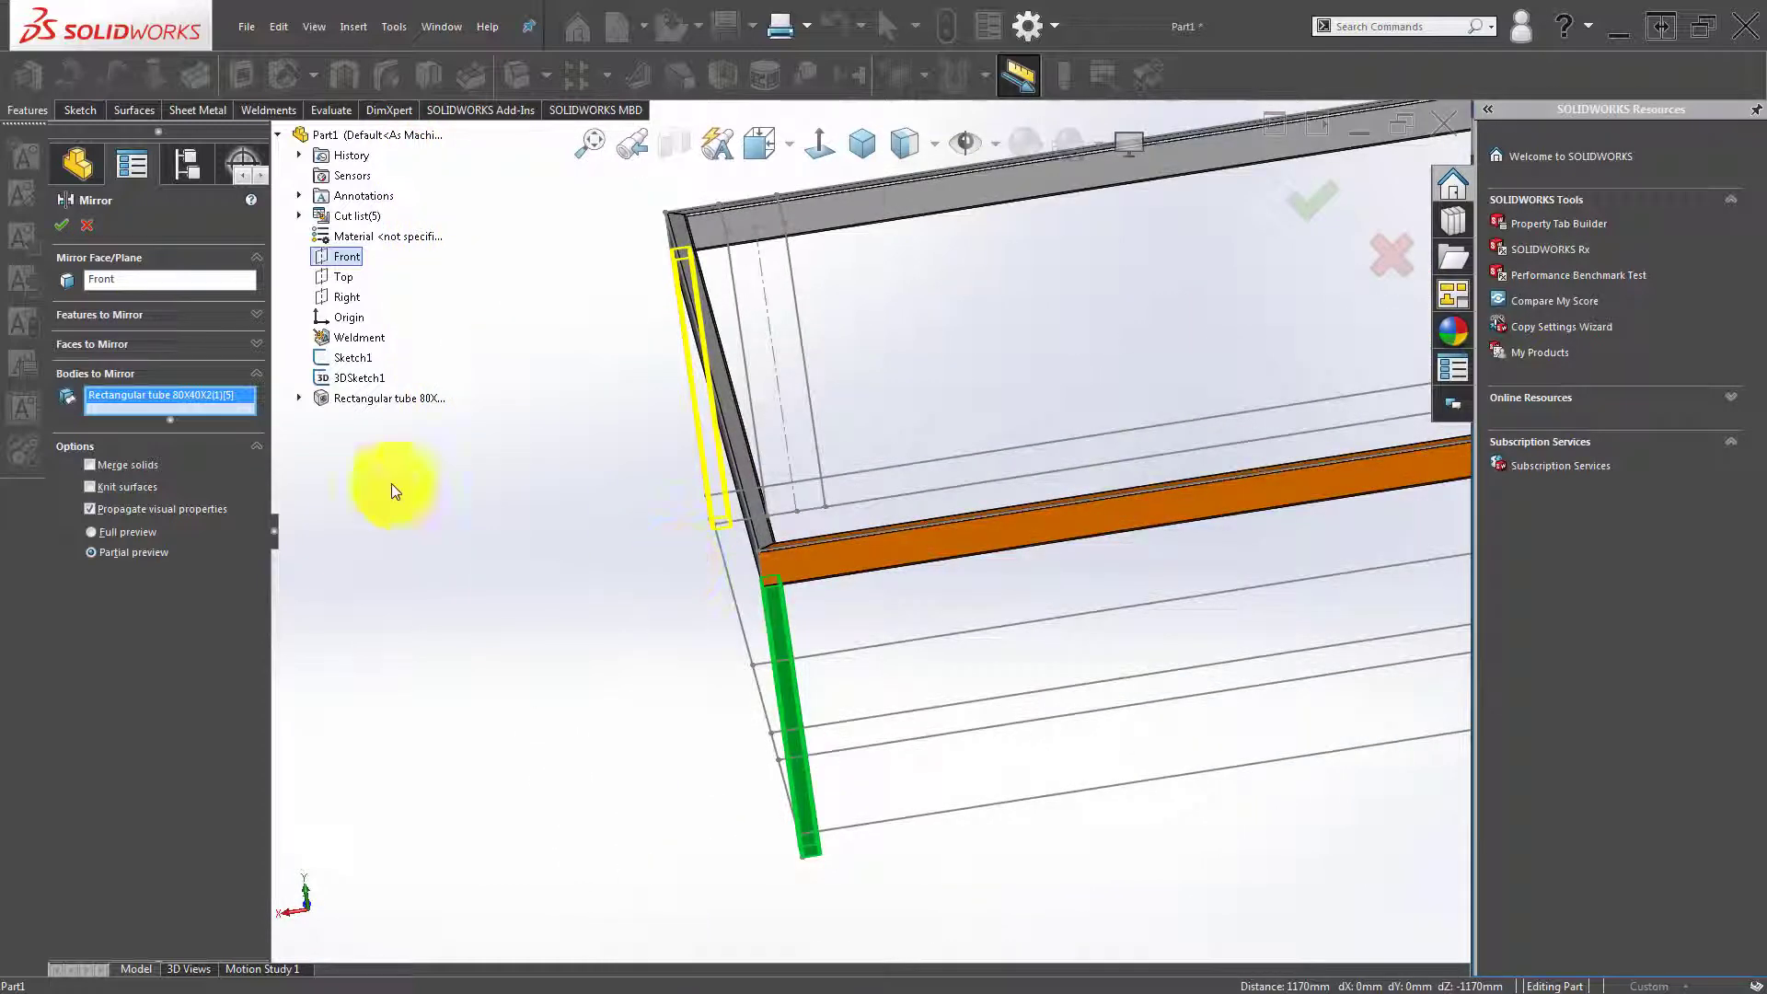
{"action": "left_click", "coordinate": [62, 224]}
{"action": "mouse_move", "coordinate": [518, 666]}
{"action": "middle_mouse_down"}
{"action": "mouse_move", "coordinate": [749, 609]}
{"action": "mouse_move", "coordinate": [861, 560]}
{"action": "middle_mouse_up"}
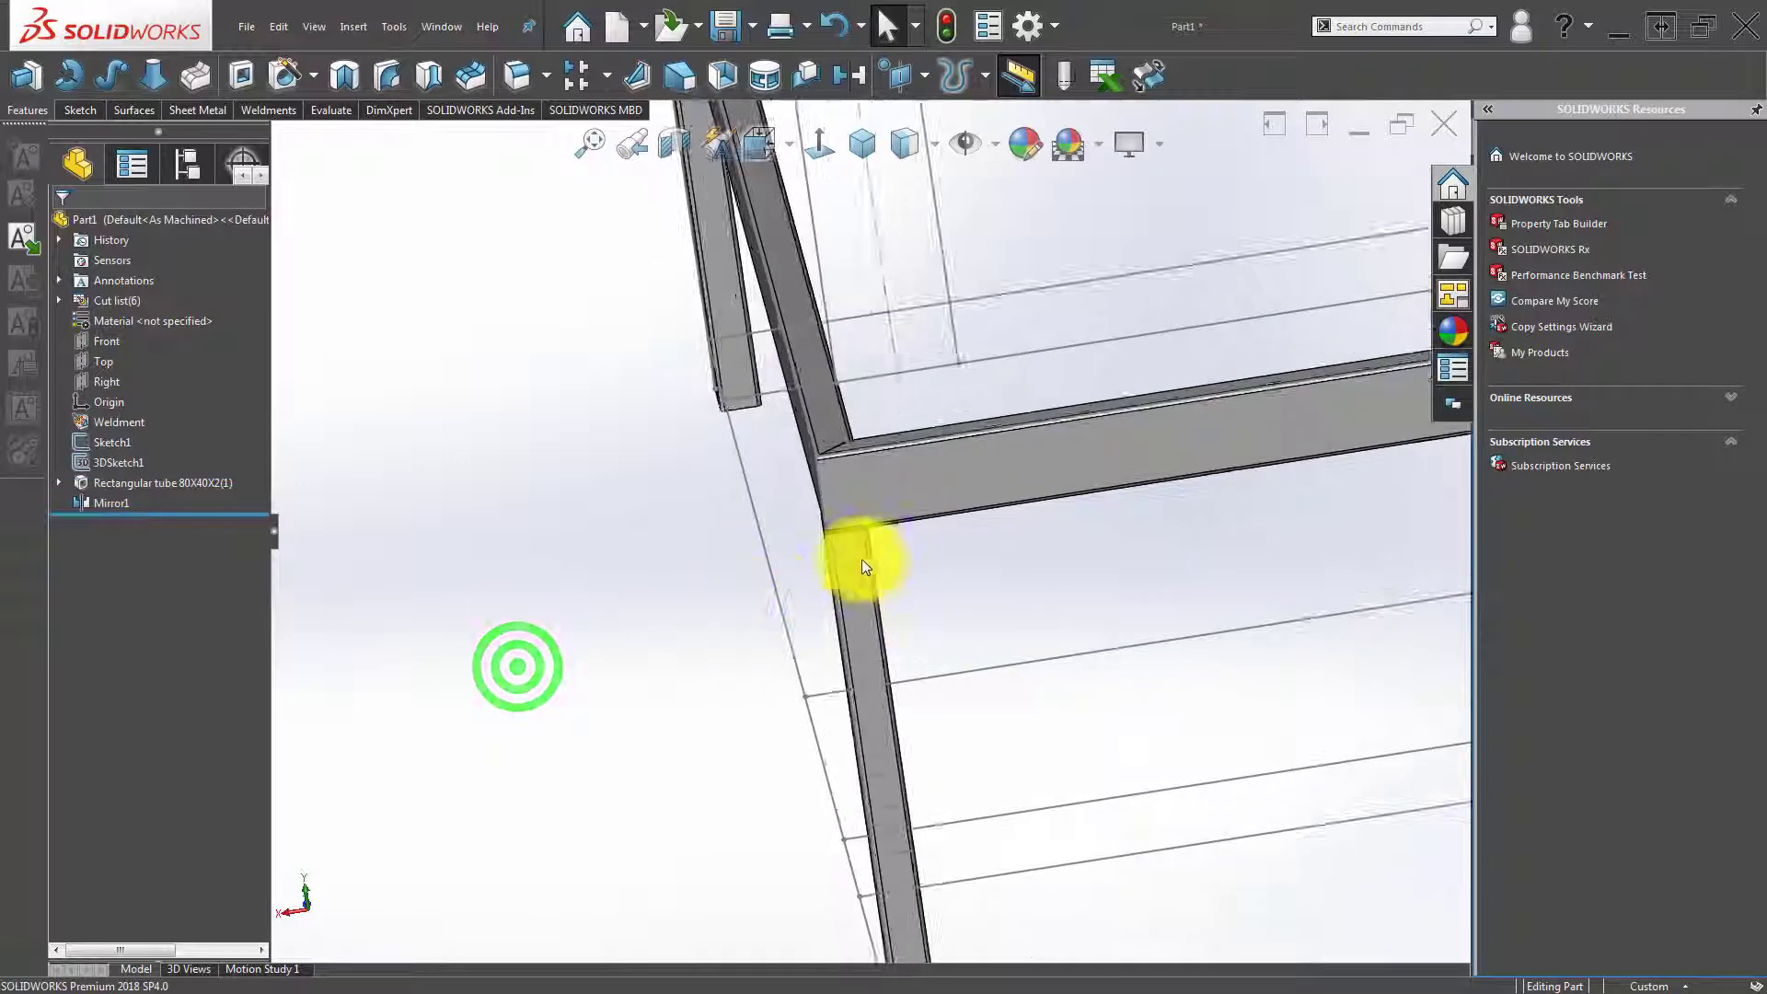
Rotate the leg group's tube profile by 90° and rebuild the tube feature.
{"action": "left_click", "coordinate": [861, 560]}
{"action": "left_click", "coordinate": [119, 481]}
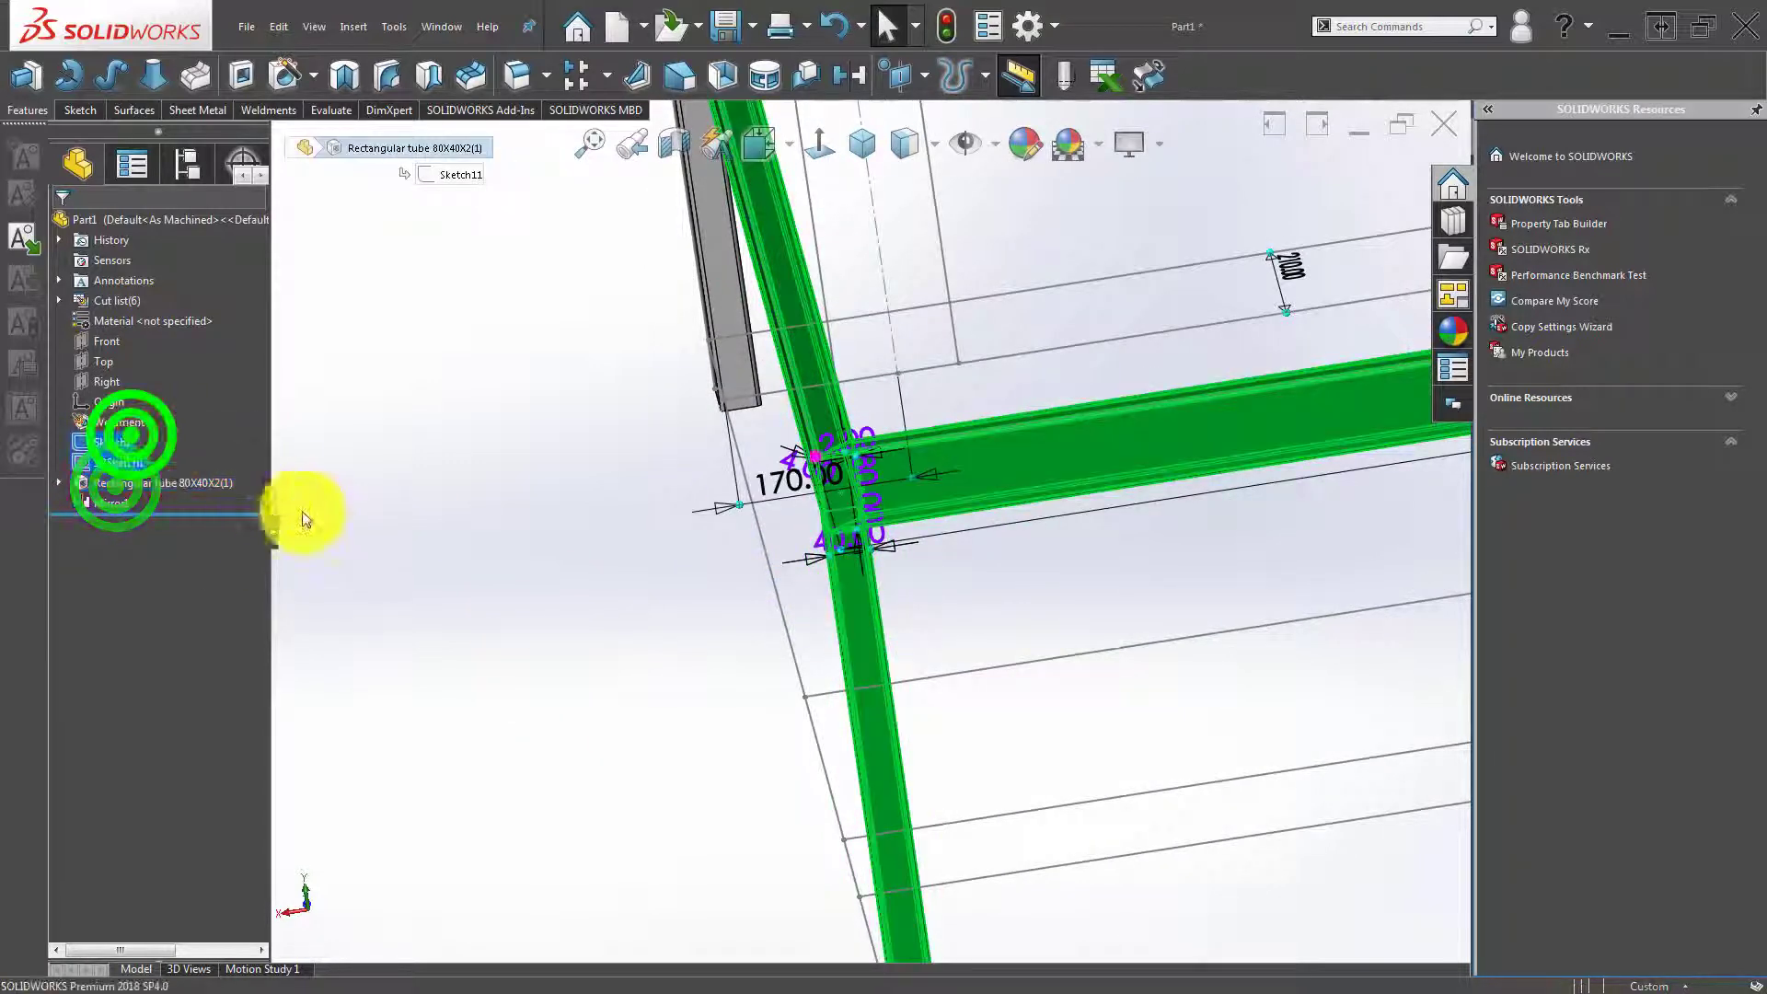
{"action": "mouse_move", "coordinate": [261, 605]}
{"action": "left_mouse_down"}
{"action": "mouse_move", "coordinate": [260, 682]}
{"action": "mouse_move", "coordinate": [202, 786]}
{"action": "left_mouse_up"}
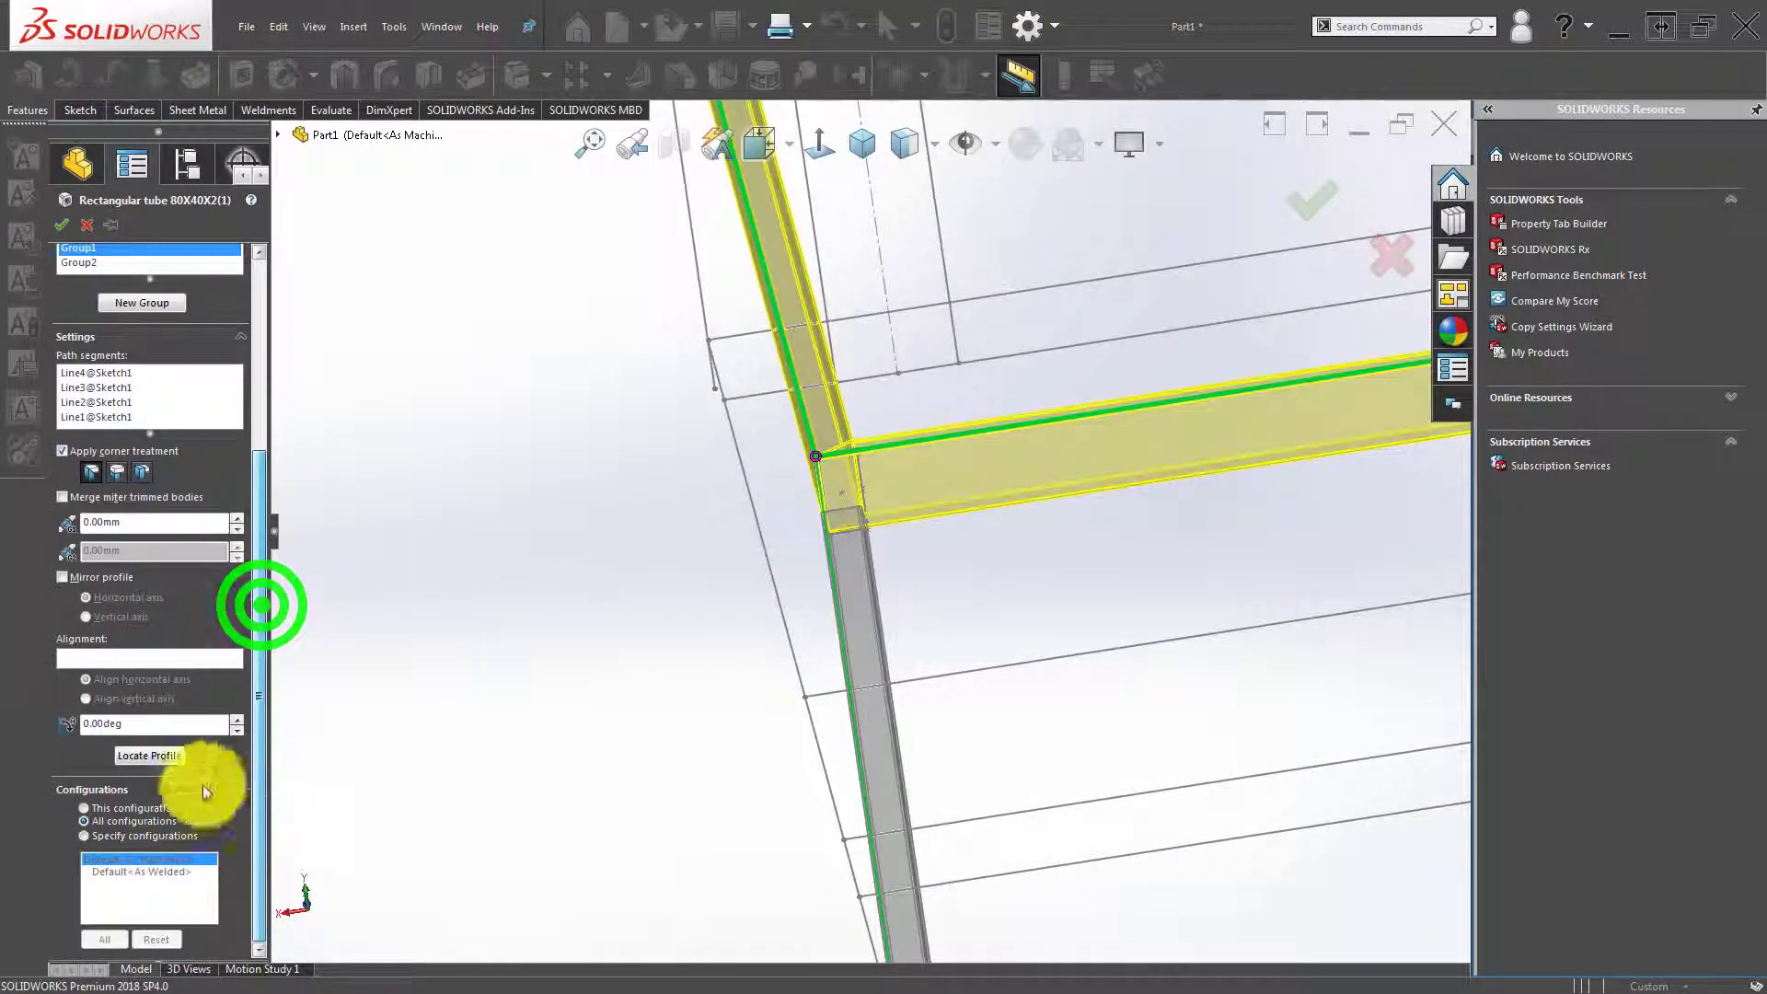
{"action": "left_click", "coordinate": [170, 725]}
{"action": "type", "text": "90"}
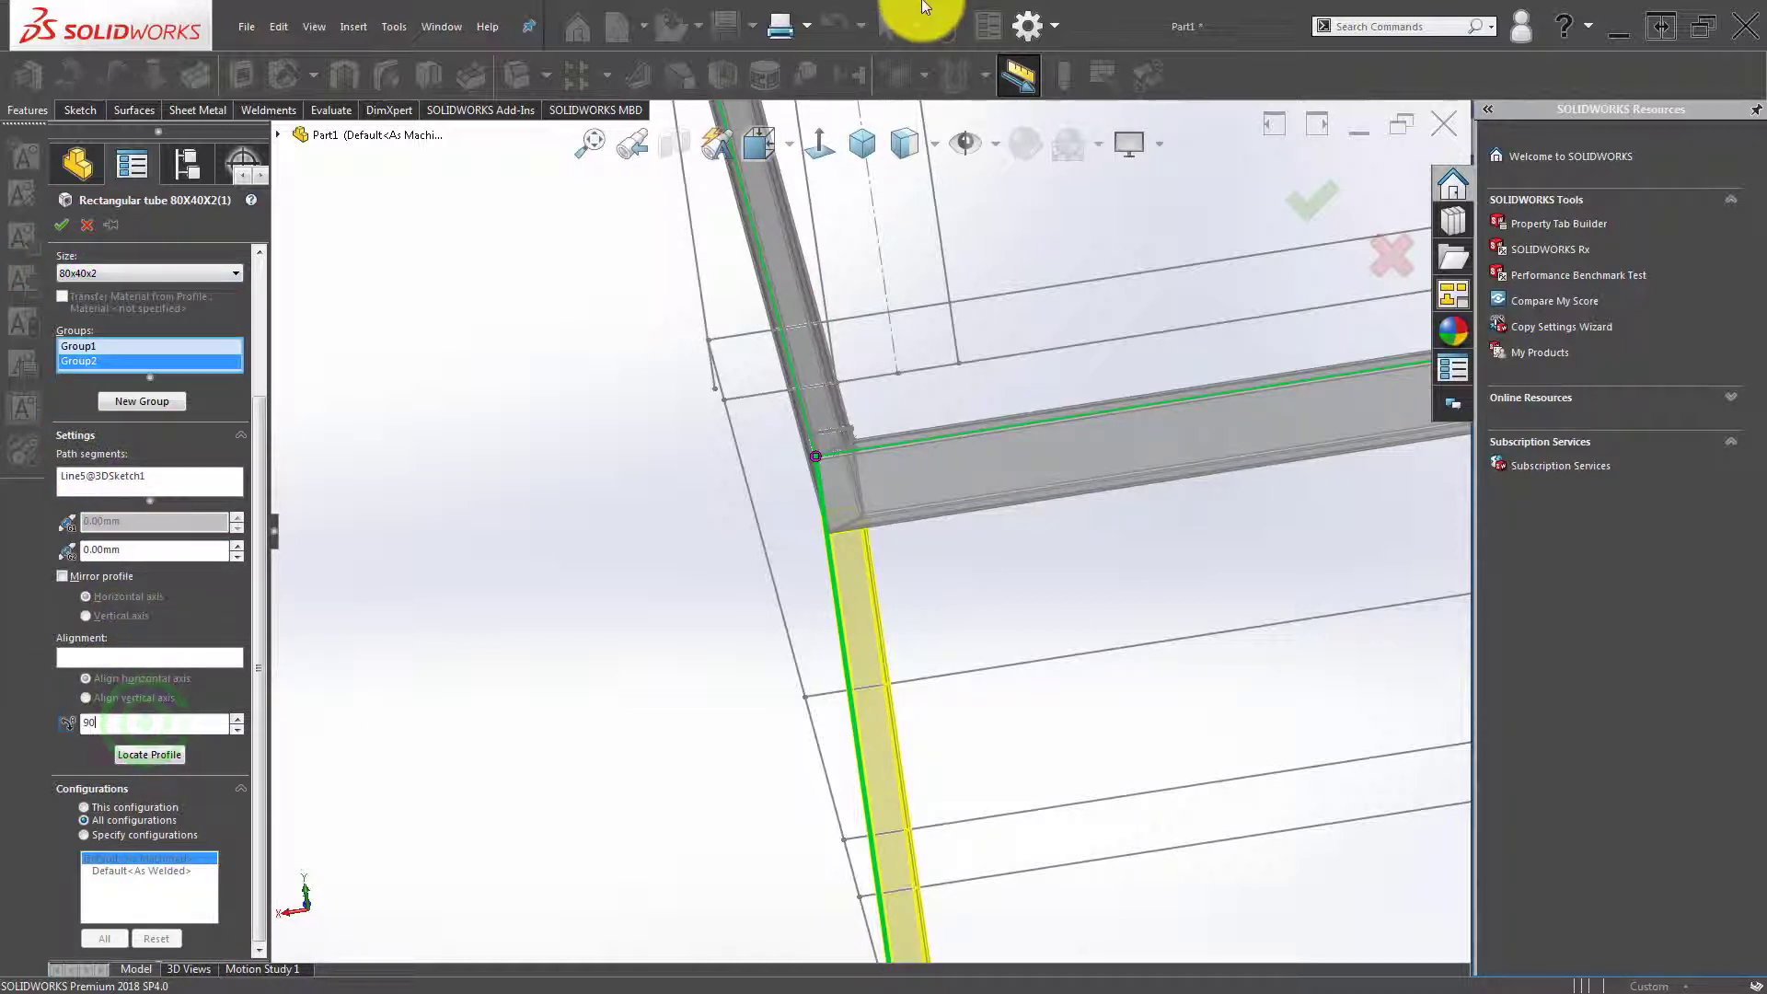
{"action": "key", "text": "Return"}
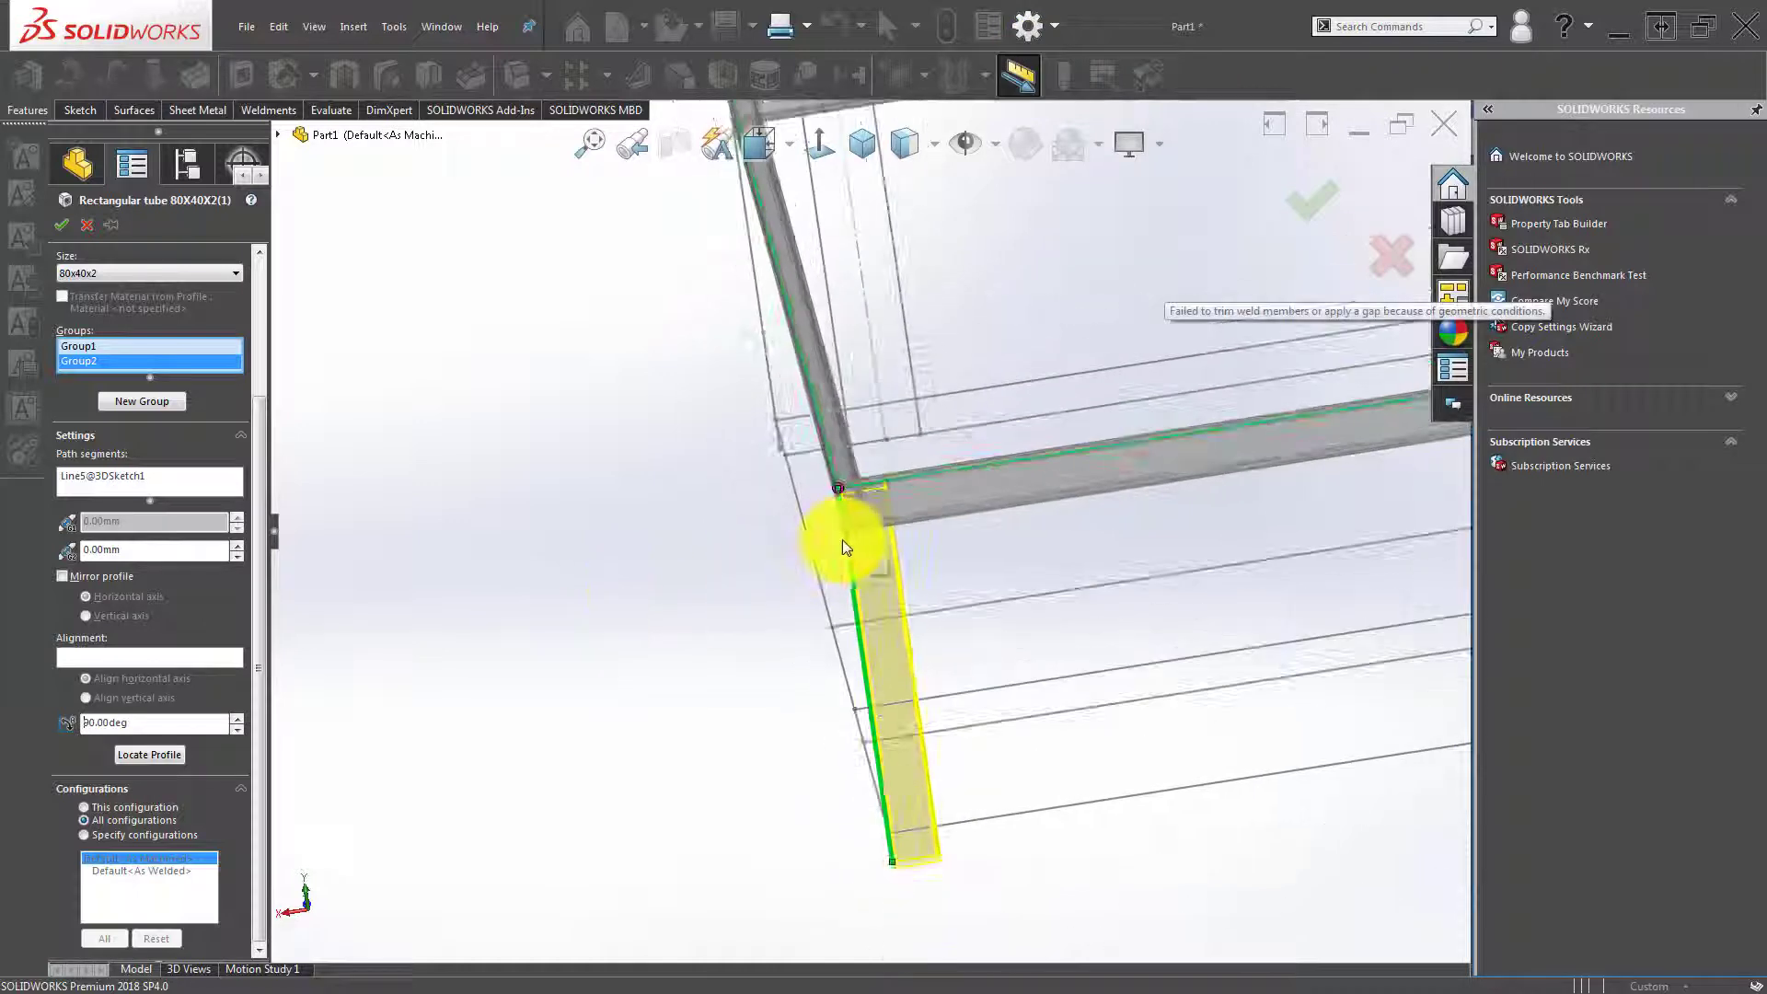
{"action": "mouse_move", "coordinate": [845, 546]}
{"action": "middle_mouse_down"}
{"action": "mouse_move", "coordinate": [1059, 414]}
{"action": "mouse_move", "coordinate": [982, 466]}
{"action": "mouse_move", "coordinate": [966, 532]}
{"action": "mouse_move", "coordinate": [1008, 642]}
{"action": "mouse_move", "coordinate": [1041, 571]}
{"action": "mouse_move", "coordinate": [930, 454]}
{"action": "middle_mouse_up"}
{"action": "left_click", "coordinate": [1318, 212]}
Move the leg group's profile point to a corner of the tube profile.
{"action": "left_click", "coordinate": [951, 442]}
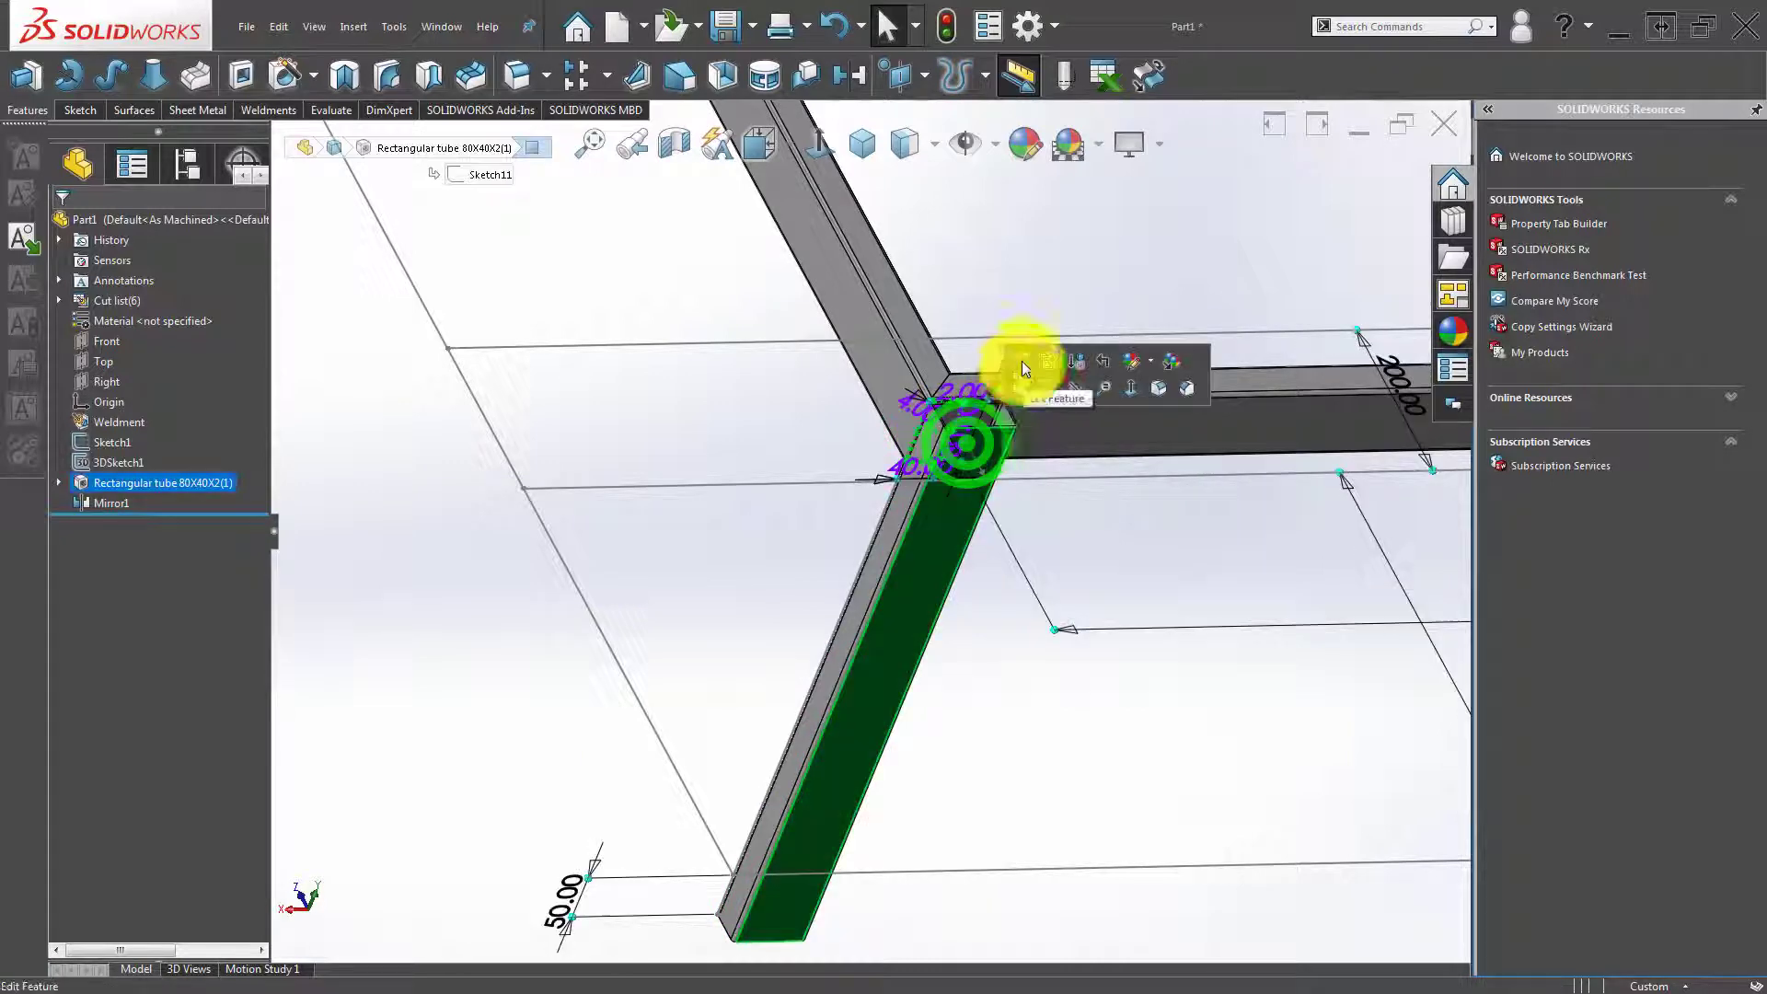
{"action": "left_click", "coordinate": [1017, 362]}
{"action": "left_click", "coordinate": [640, 739]}
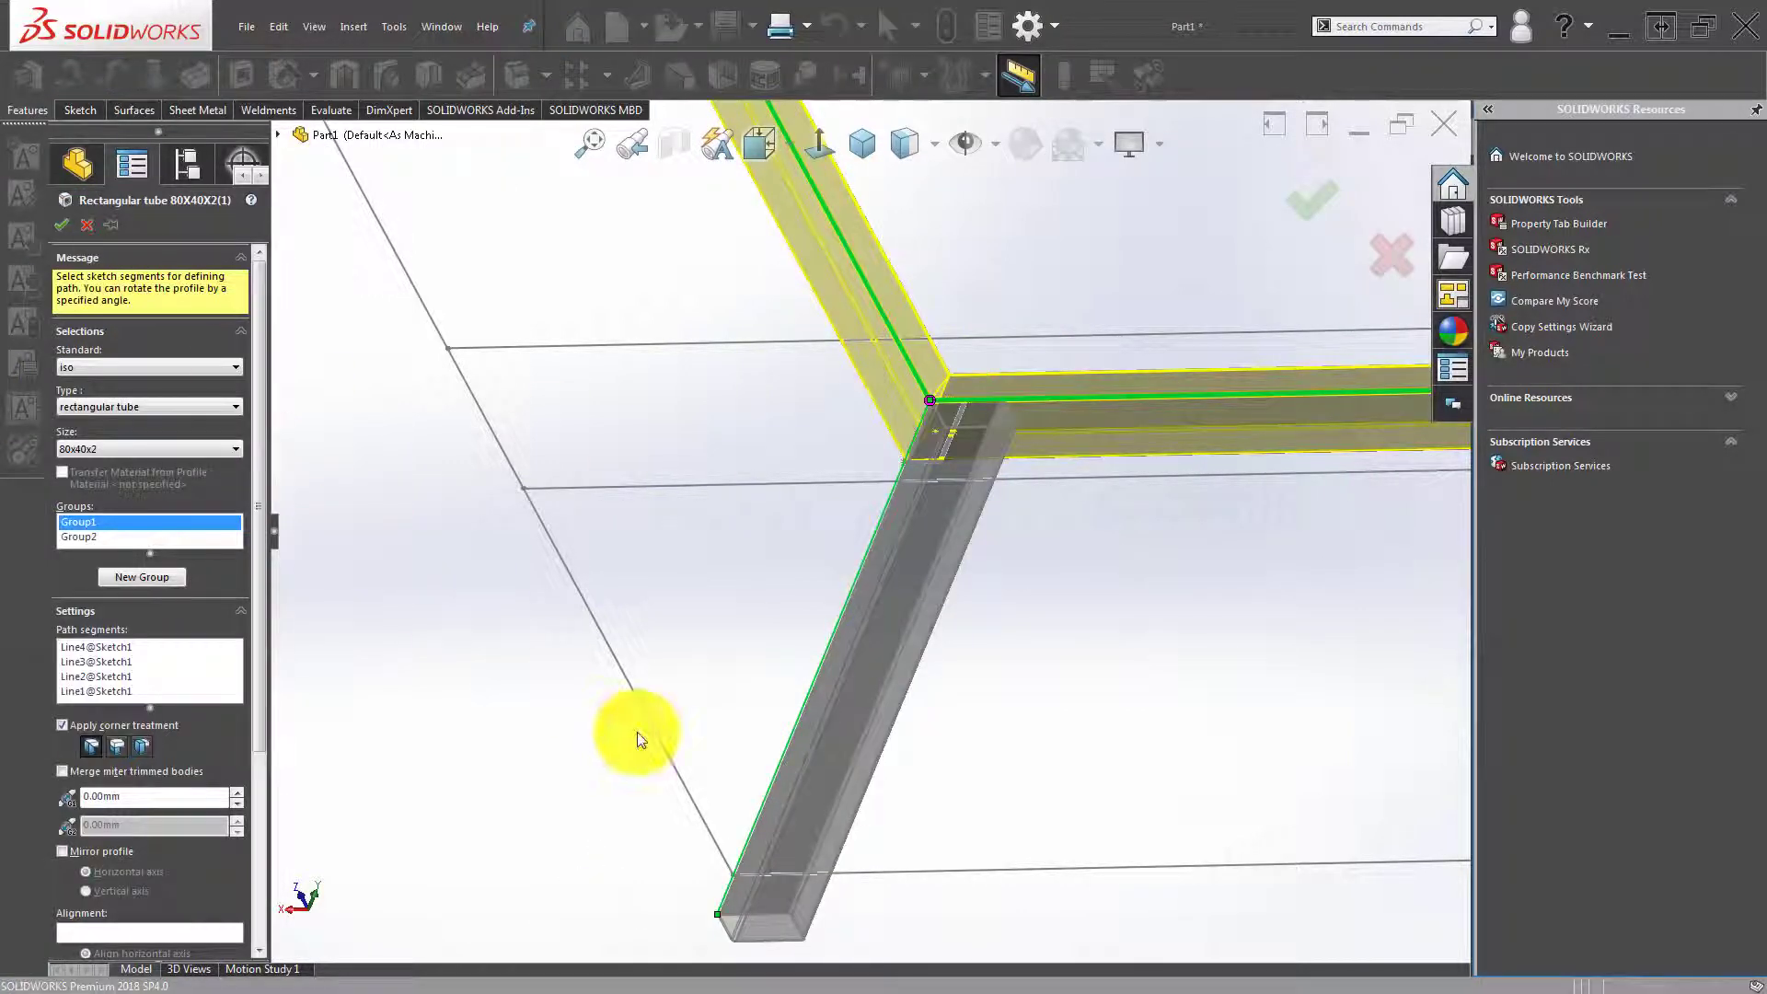
{"action": "left_click", "coordinate": [79, 536]}
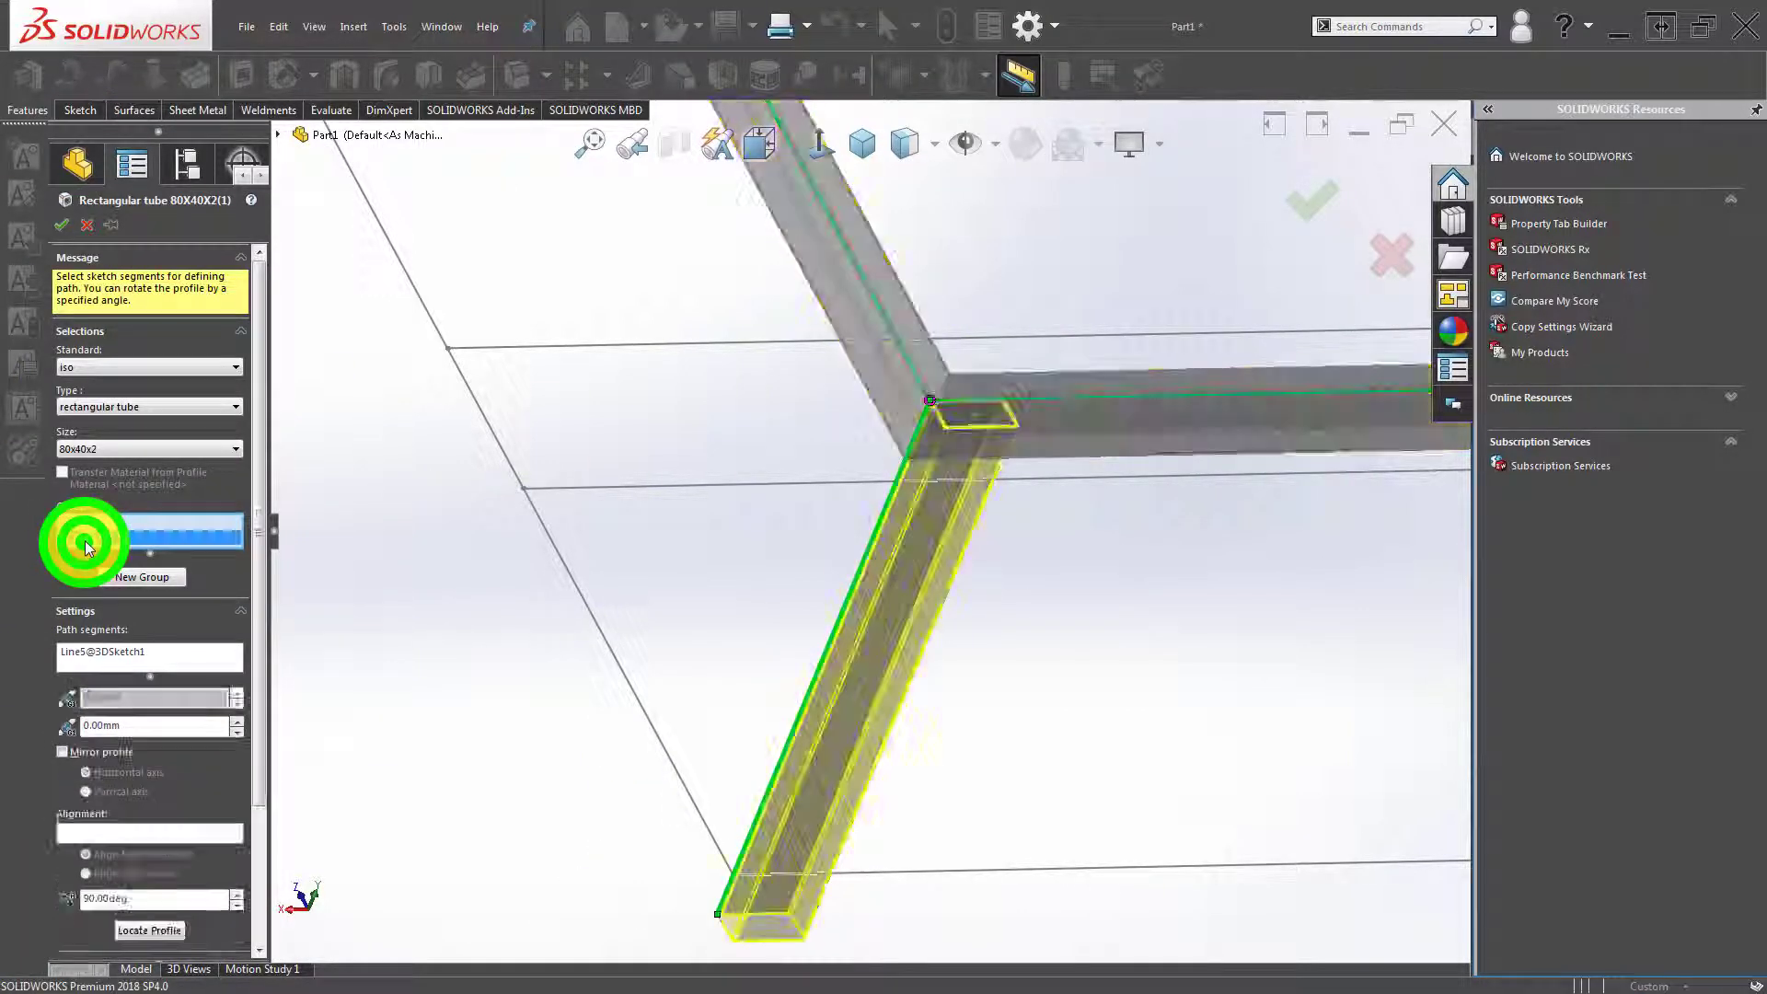
{"action": "left_click", "coordinate": [149, 930]}
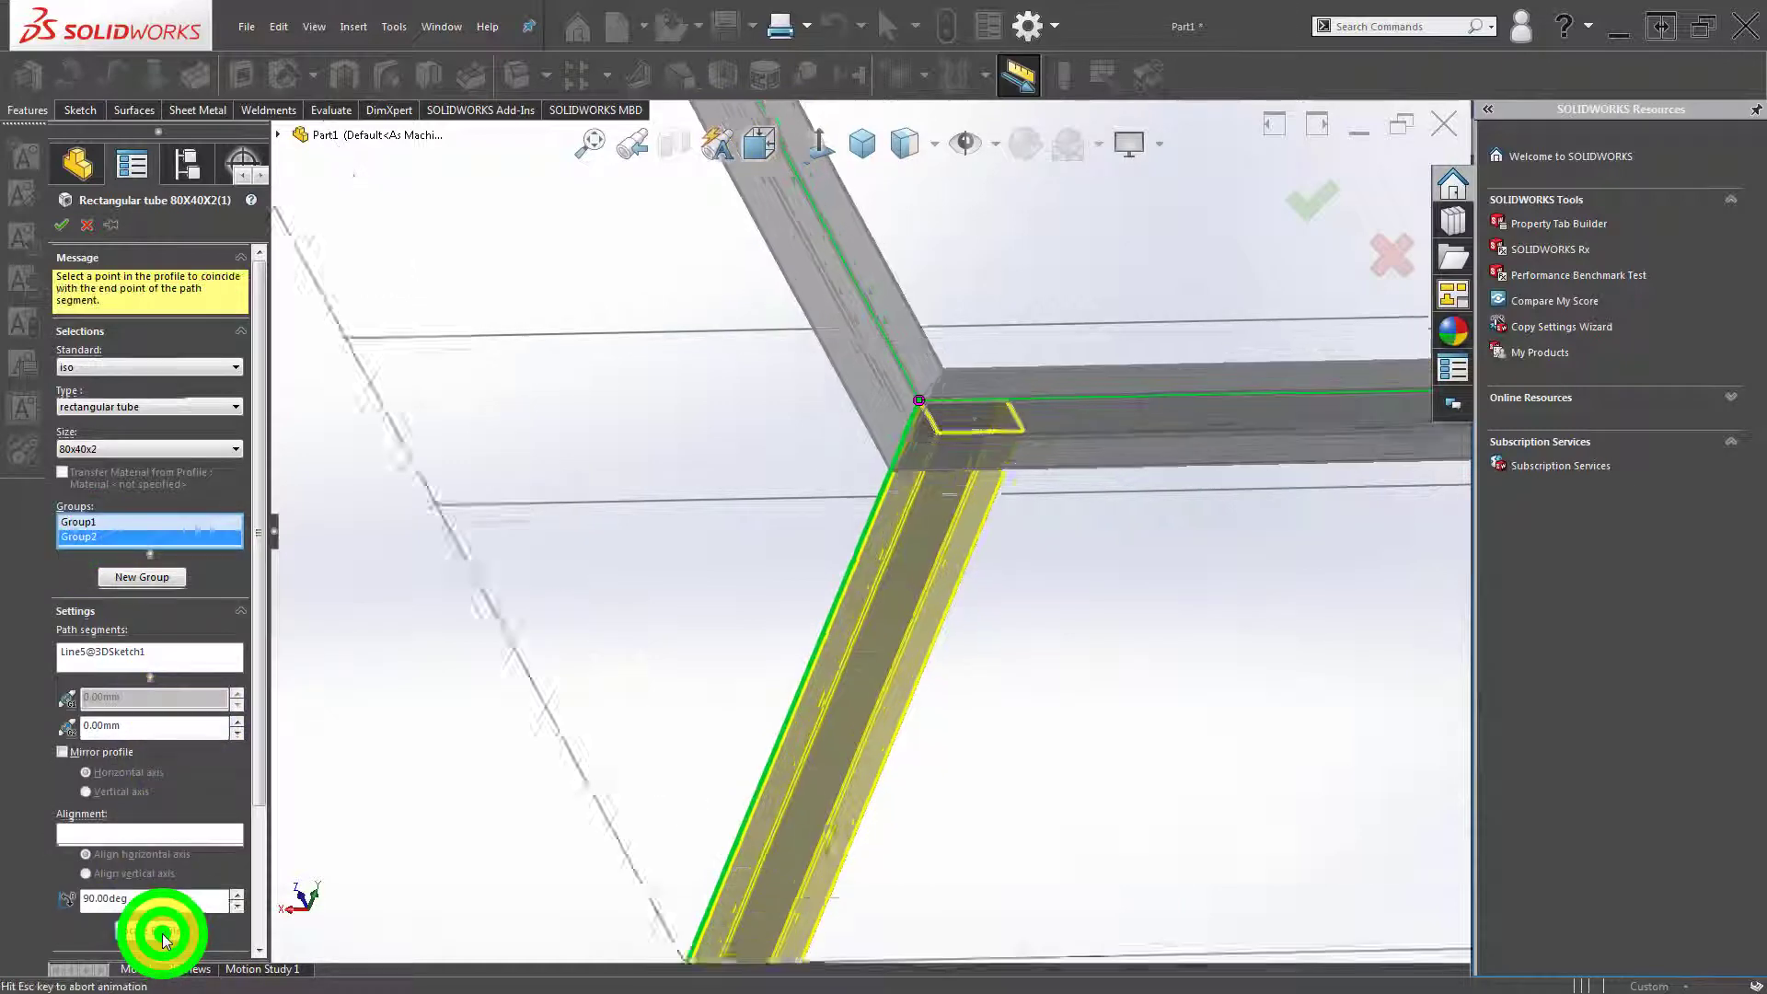
{"action": "left_click", "coordinate": [569, 684]}
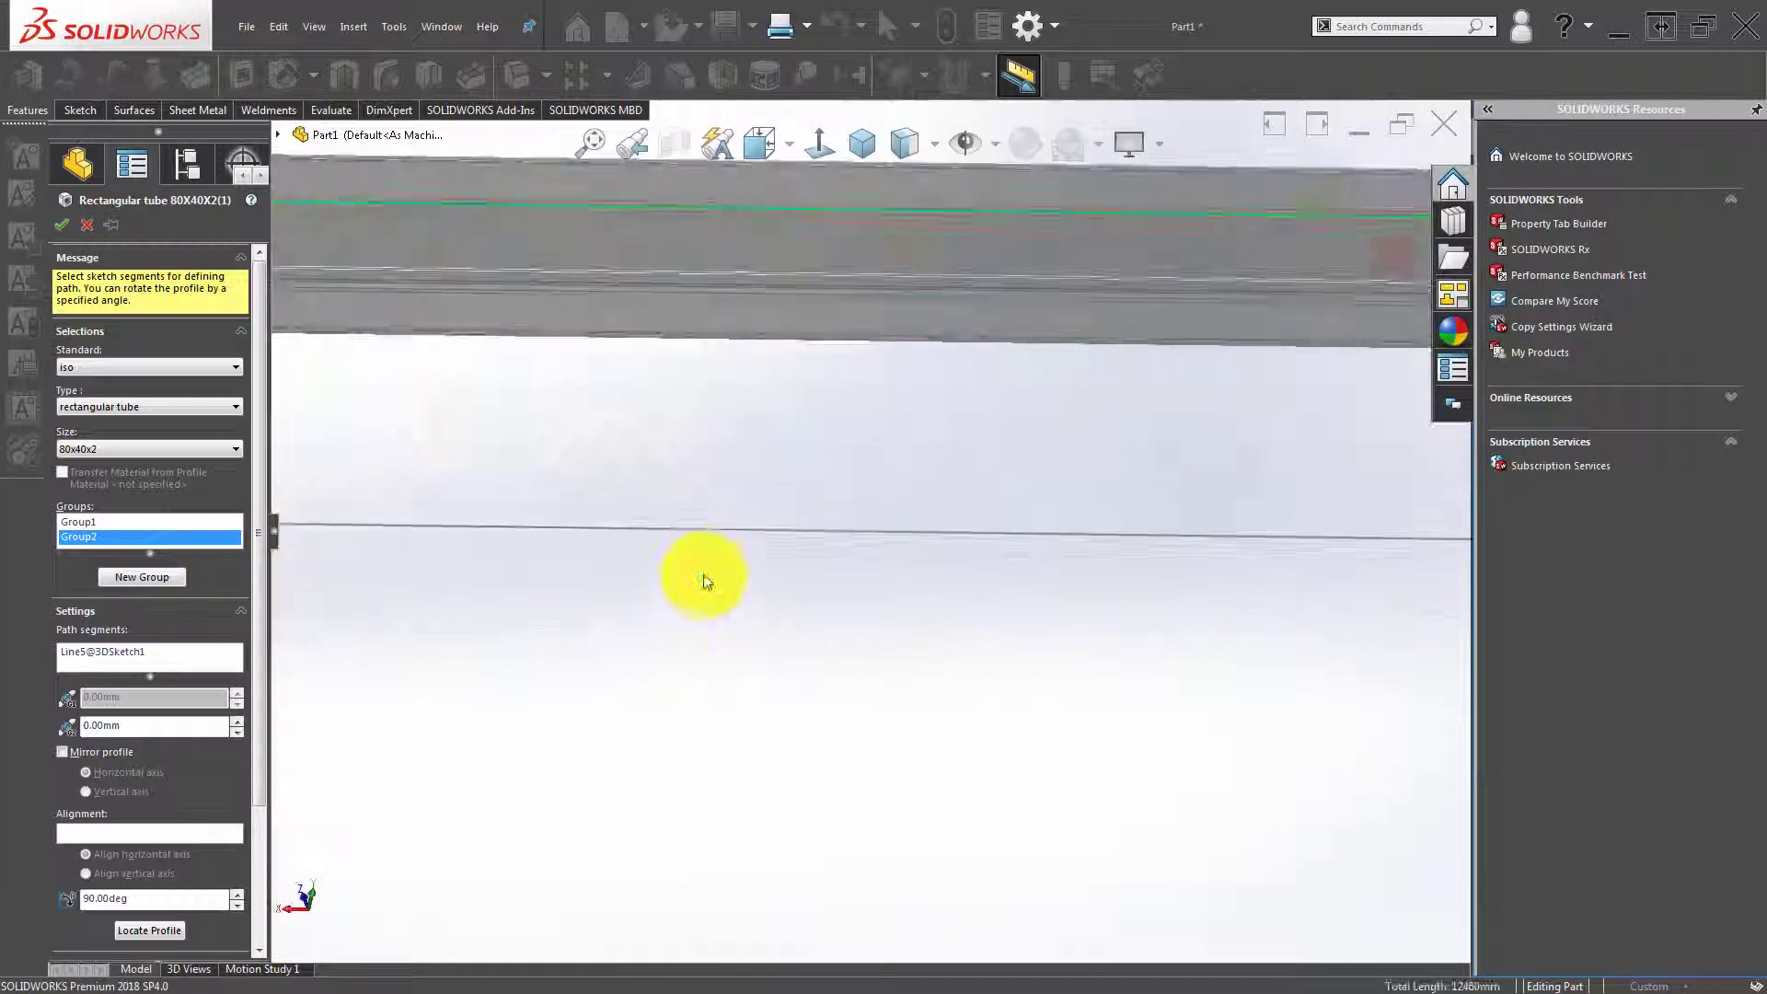
{"action": "left_click", "coordinate": [1315, 198]}
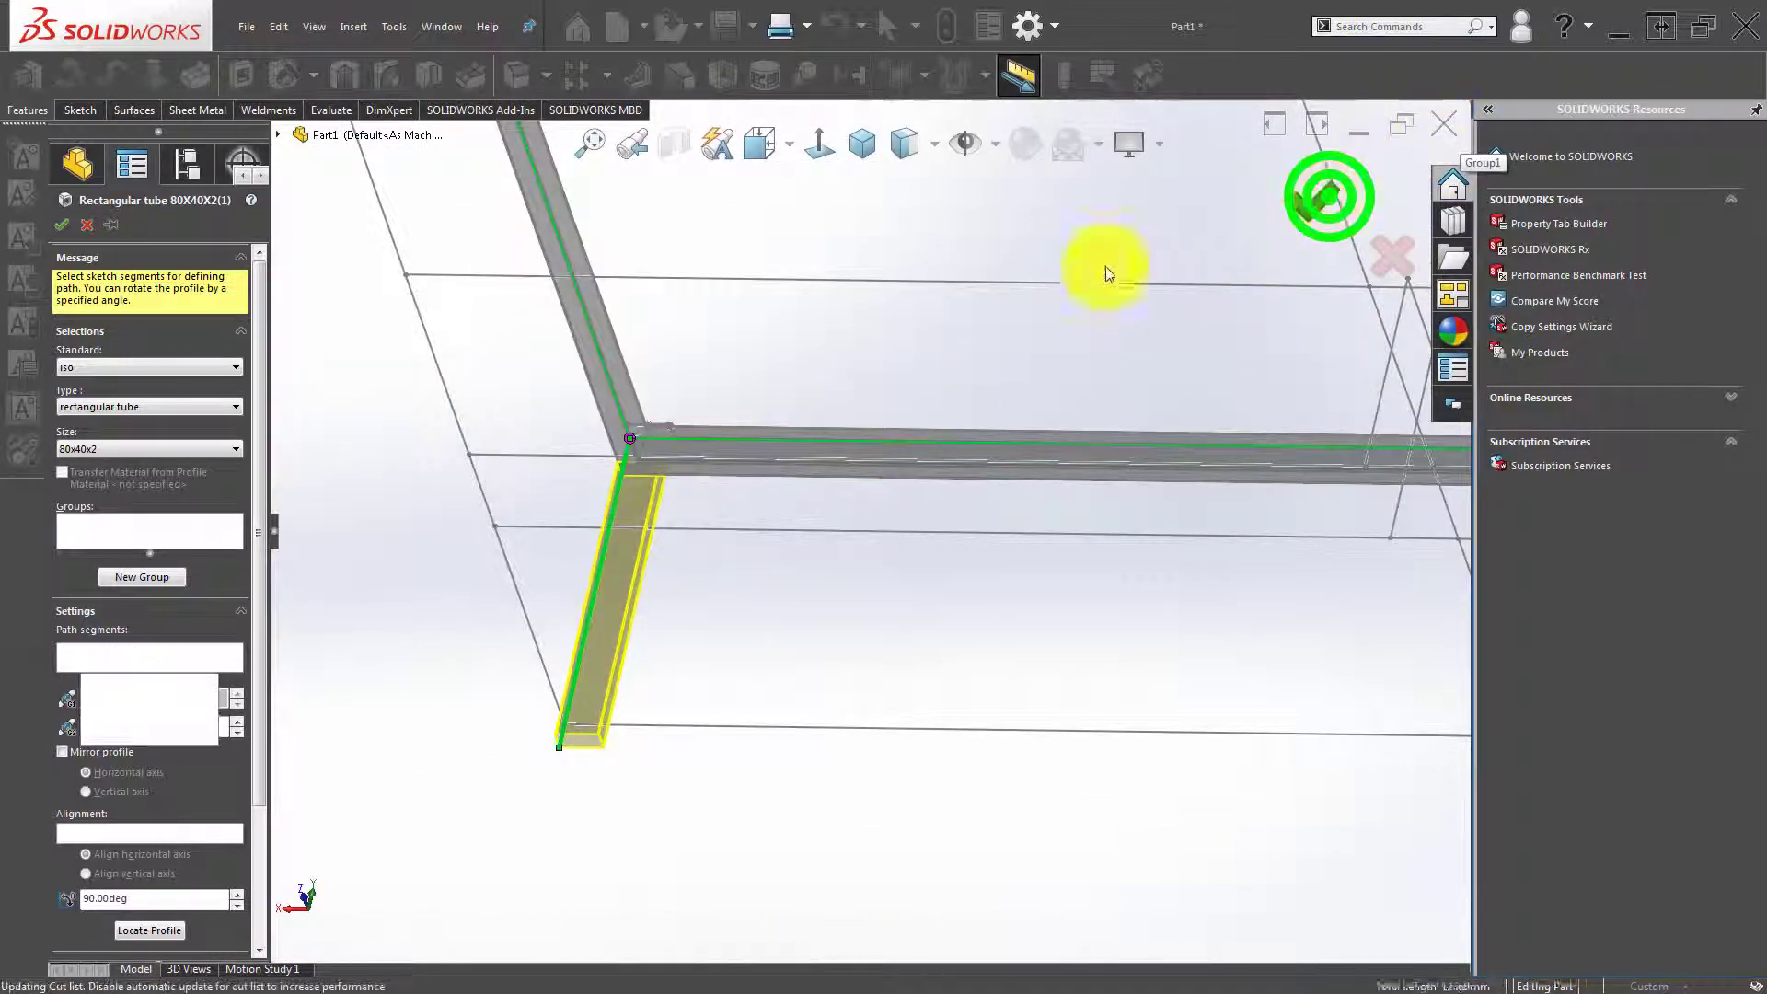
{"action": "scroll", "coordinate": [620, 497], "scroll_direction": "up", "scroll_amount": 3}
{"action": "middle_click_drag", "start_coordinate": [619, 497], "coordinate": [709, 307]}
{"action": "scroll", "coordinate": [653, 366], "scroll_direction": "down", "scroll_amount": 3}
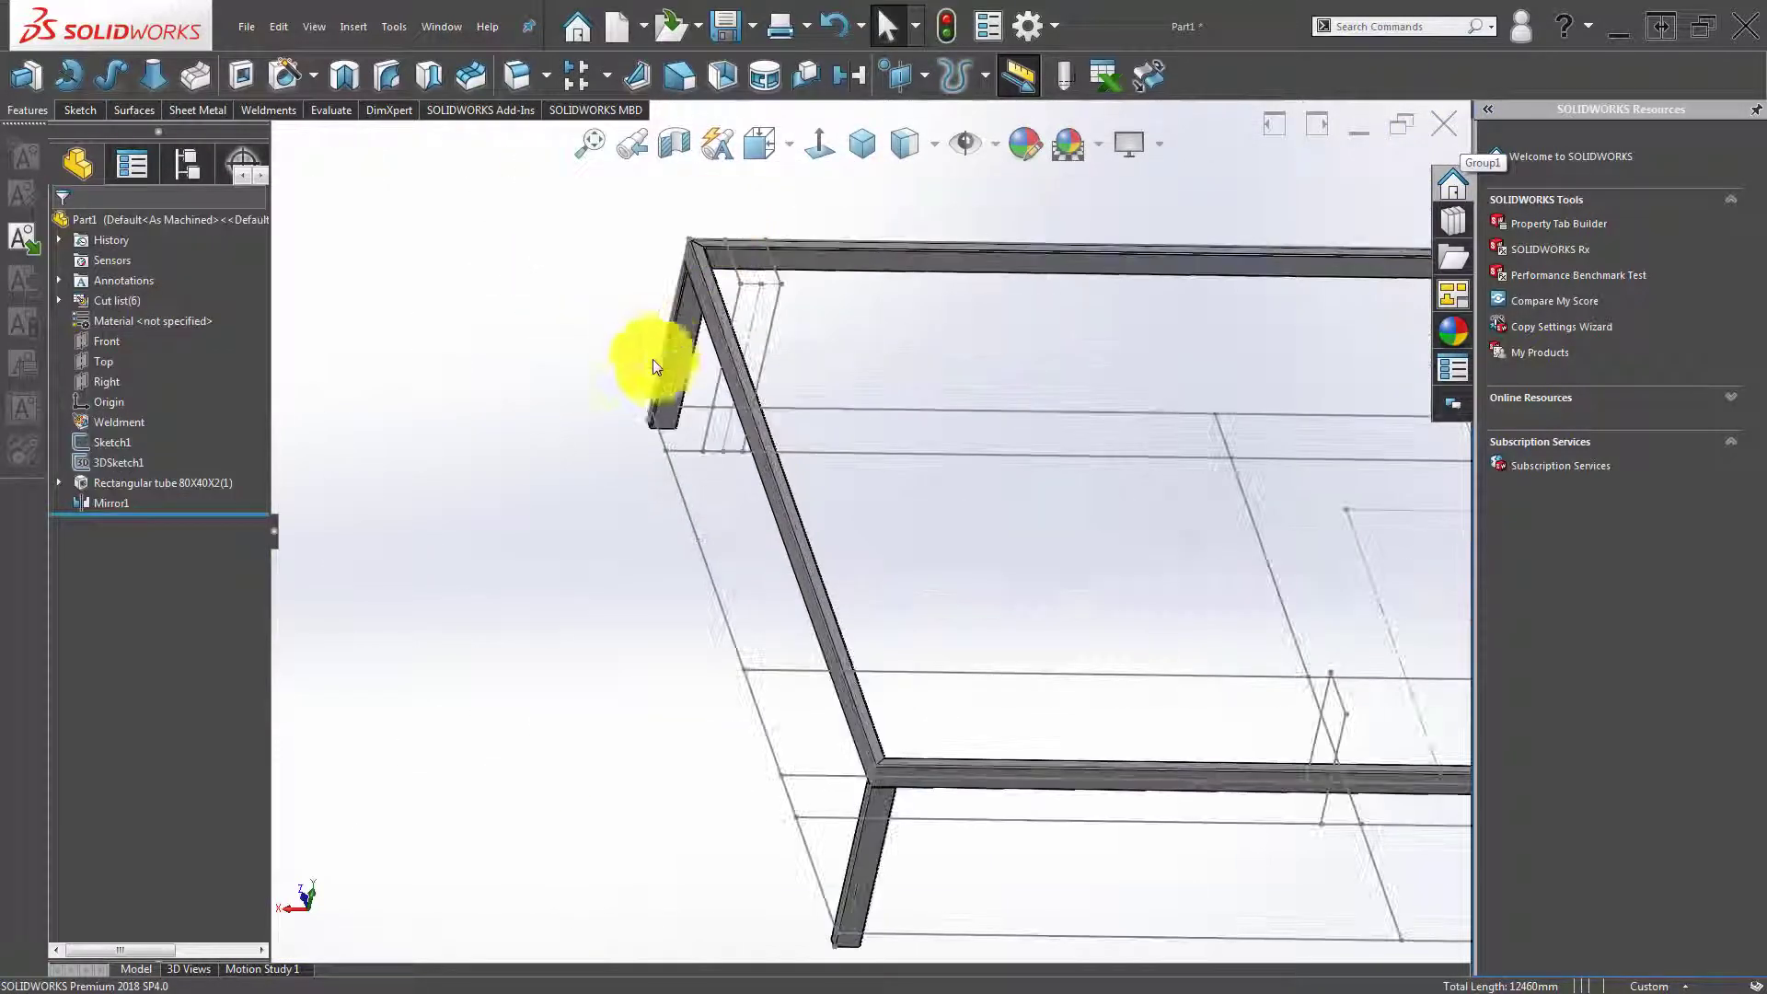
Check the tubes produced by Mirror1 and cancel an unintended feature.
{"action": "left_click", "coordinate": [113, 506]}
{"action": "left_click", "coordinate": [616, 220]}
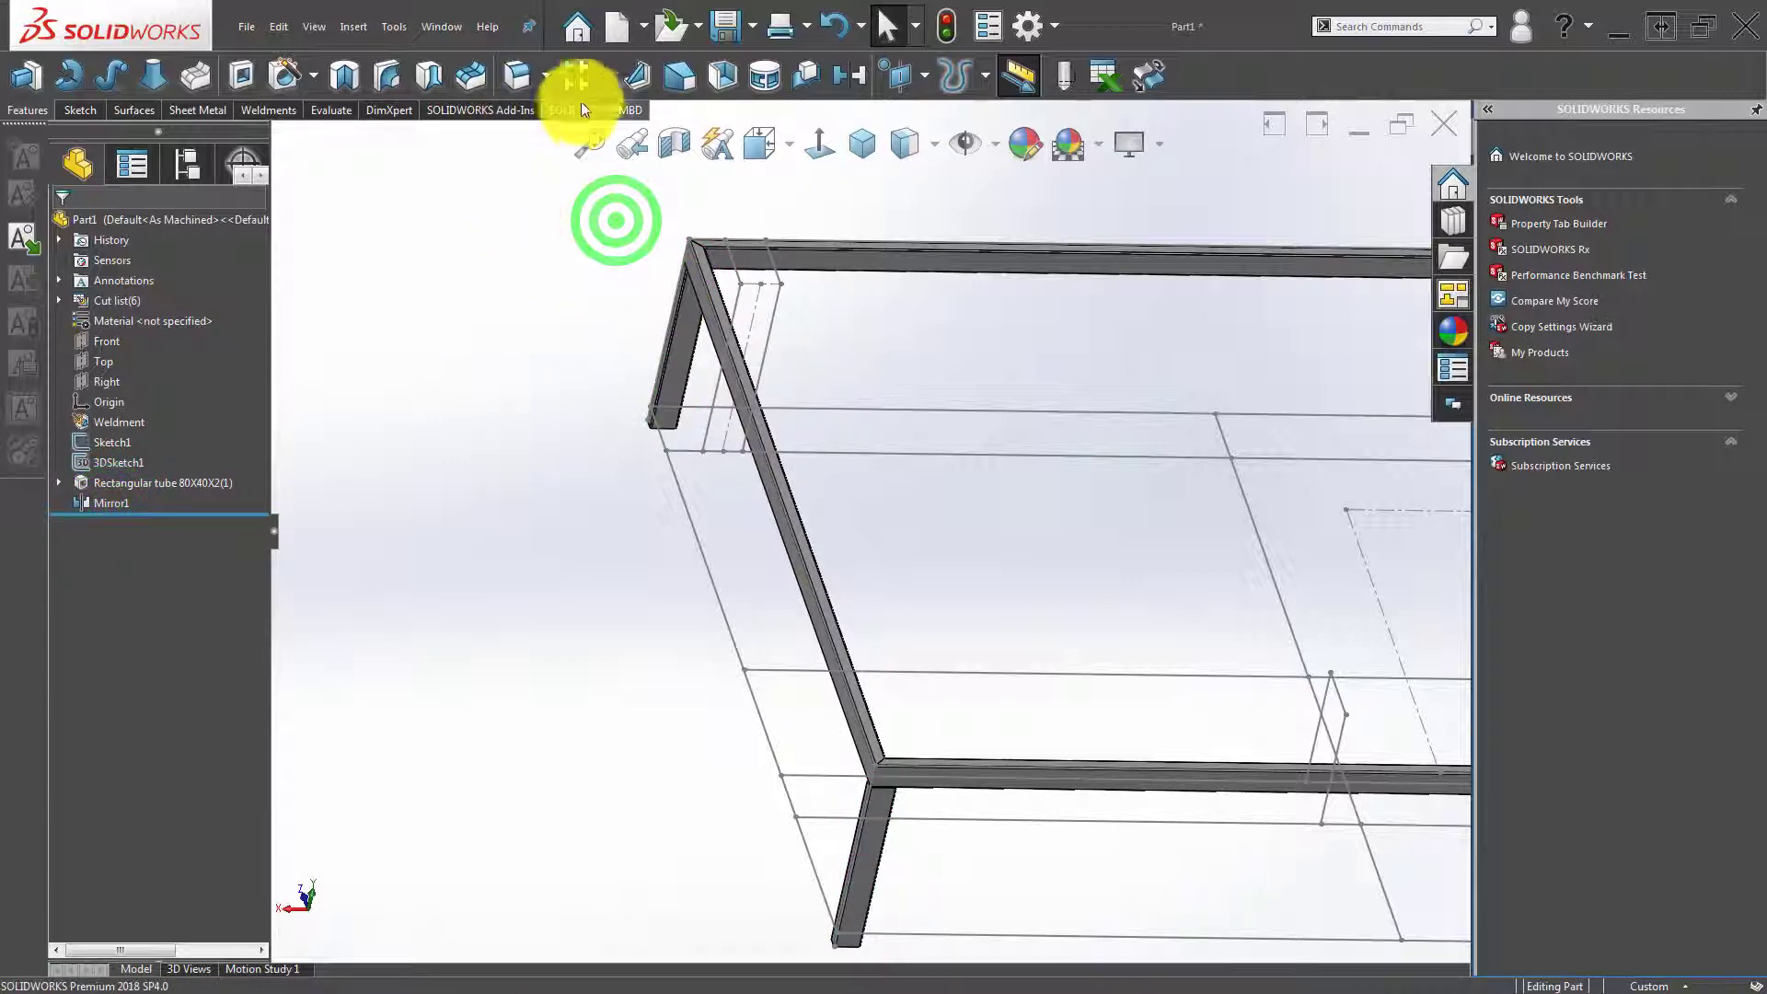
{"action": "left_click", "coordinate": [602, 69]}
{"action": "left_click", "coordinate": [84, 222]}
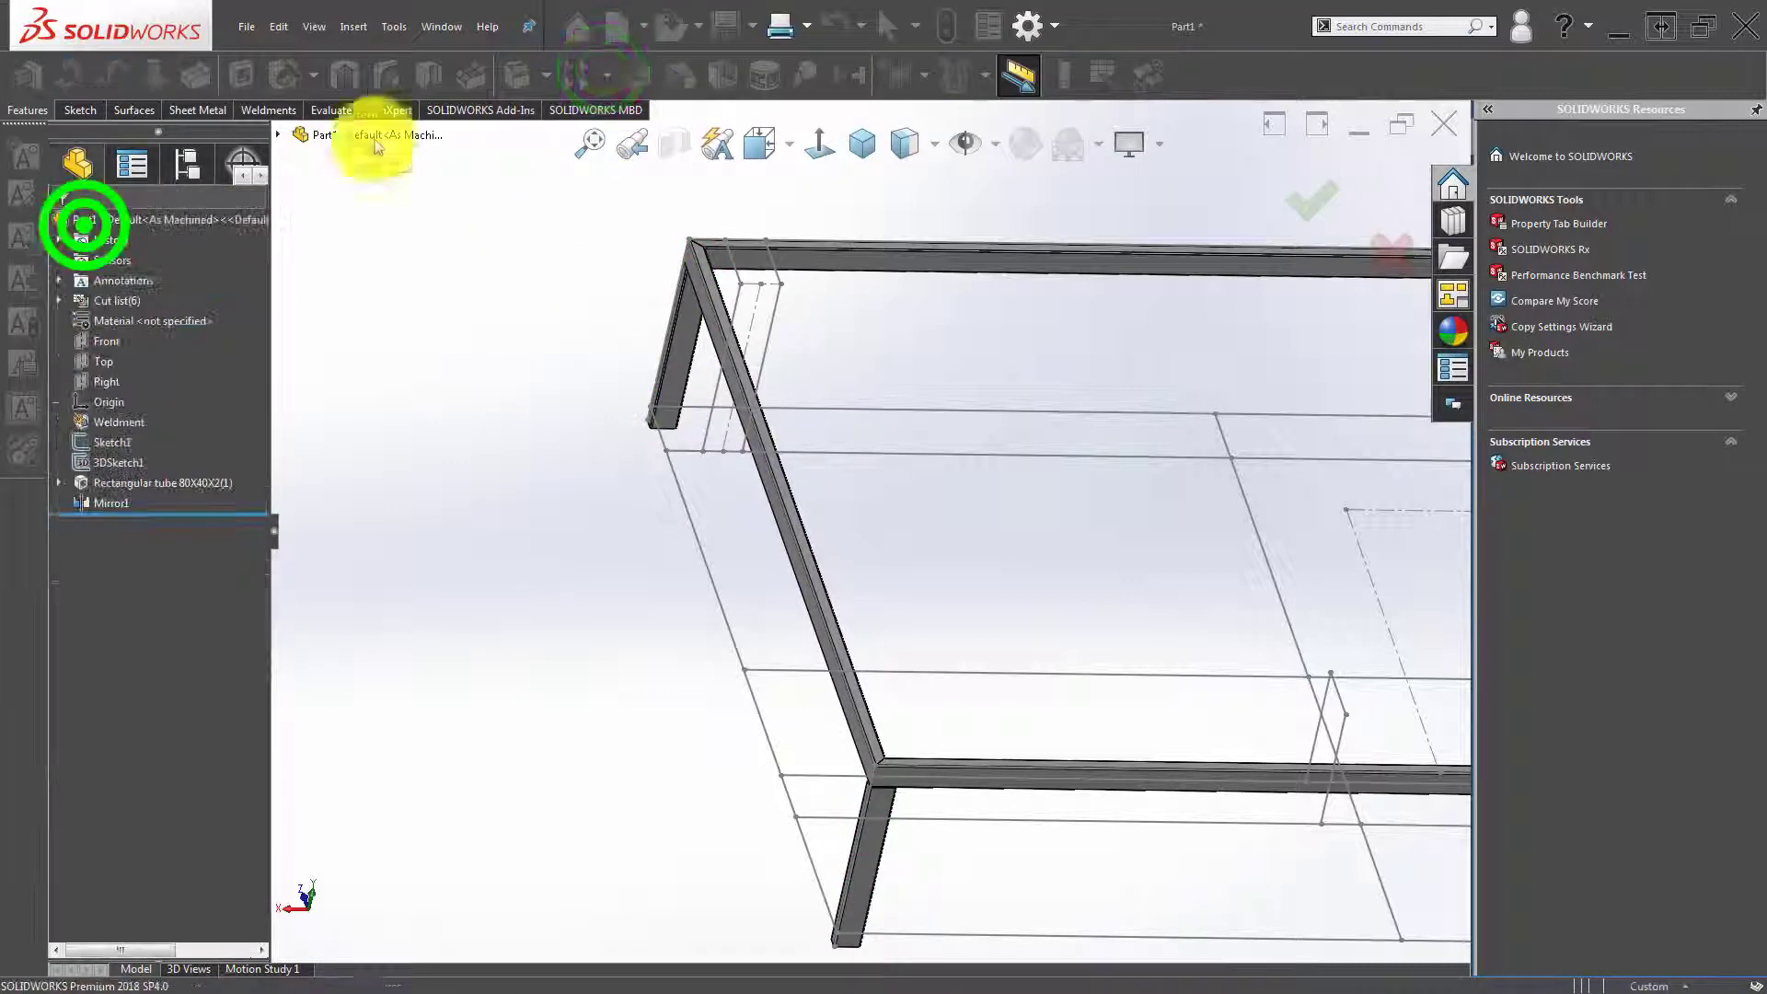
Start a Mirror feature using the Right plane as the mirror plane.
{"action": "left_click", "coordinate": [611, 75]}
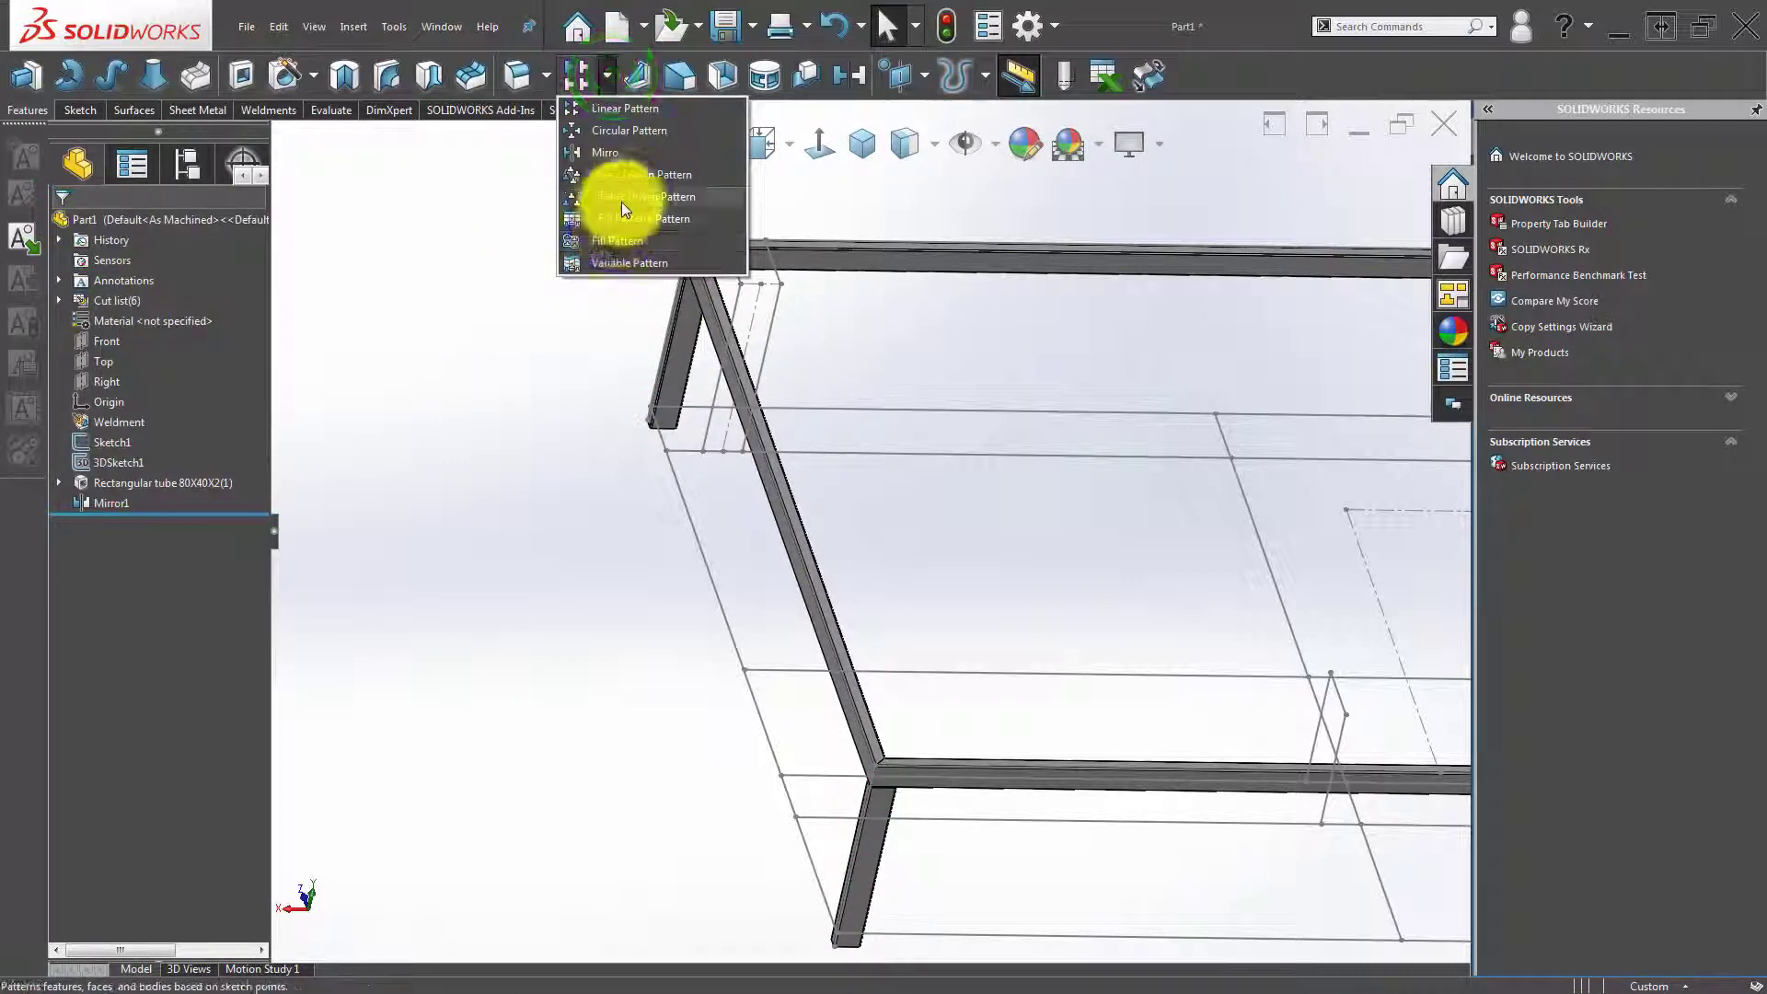
{"action": "left_click", "coordinate": [637, 158]}
{"action": "left_click", "coordinate": [125, 273]}
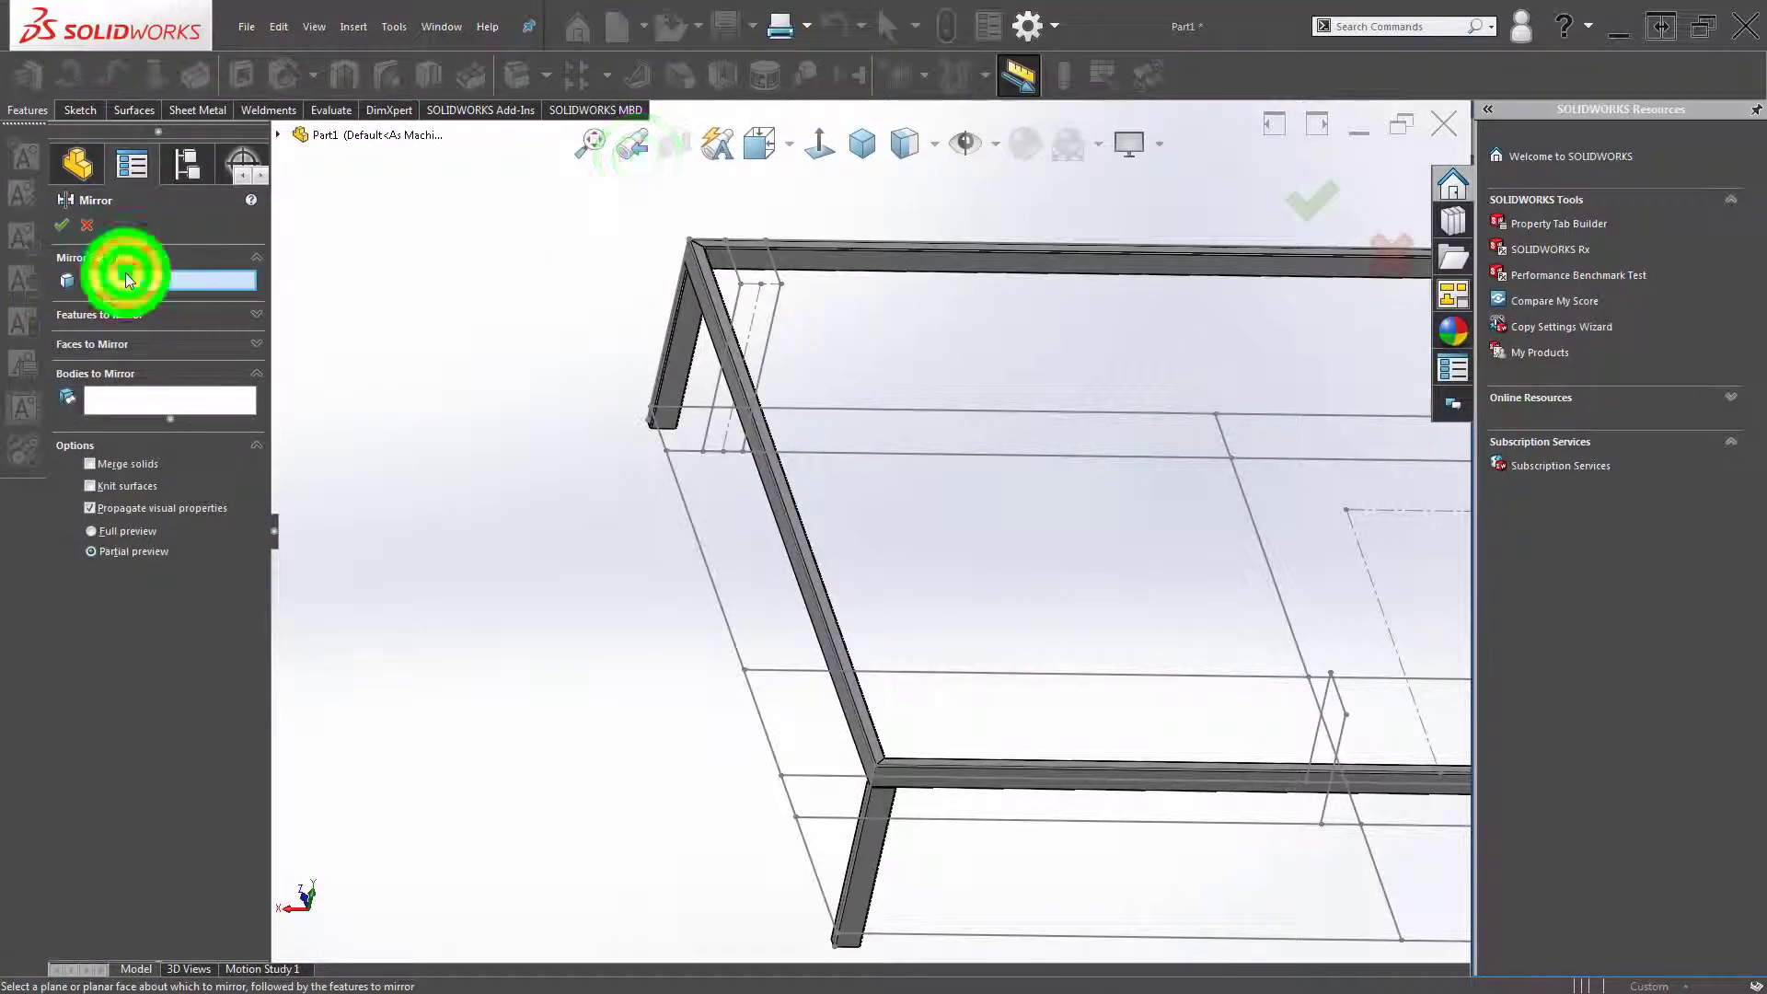
{"action": "scroll", "coordinate": [703, 477], "scroll_direction": "up", "scroll_amount": 3}
{"action": "mouse_move", "coordinate": [703, 486]}
{"action": "middle_mouse_down"}
{"action": "mouse_move", "coordinate": [974, 568]}
{"action": "mouse_move", "coordinate": [947, 568]}
{"action": "mouse_move", "coordinate": [927, 481]}
{"action": "middle_mouse_up"}
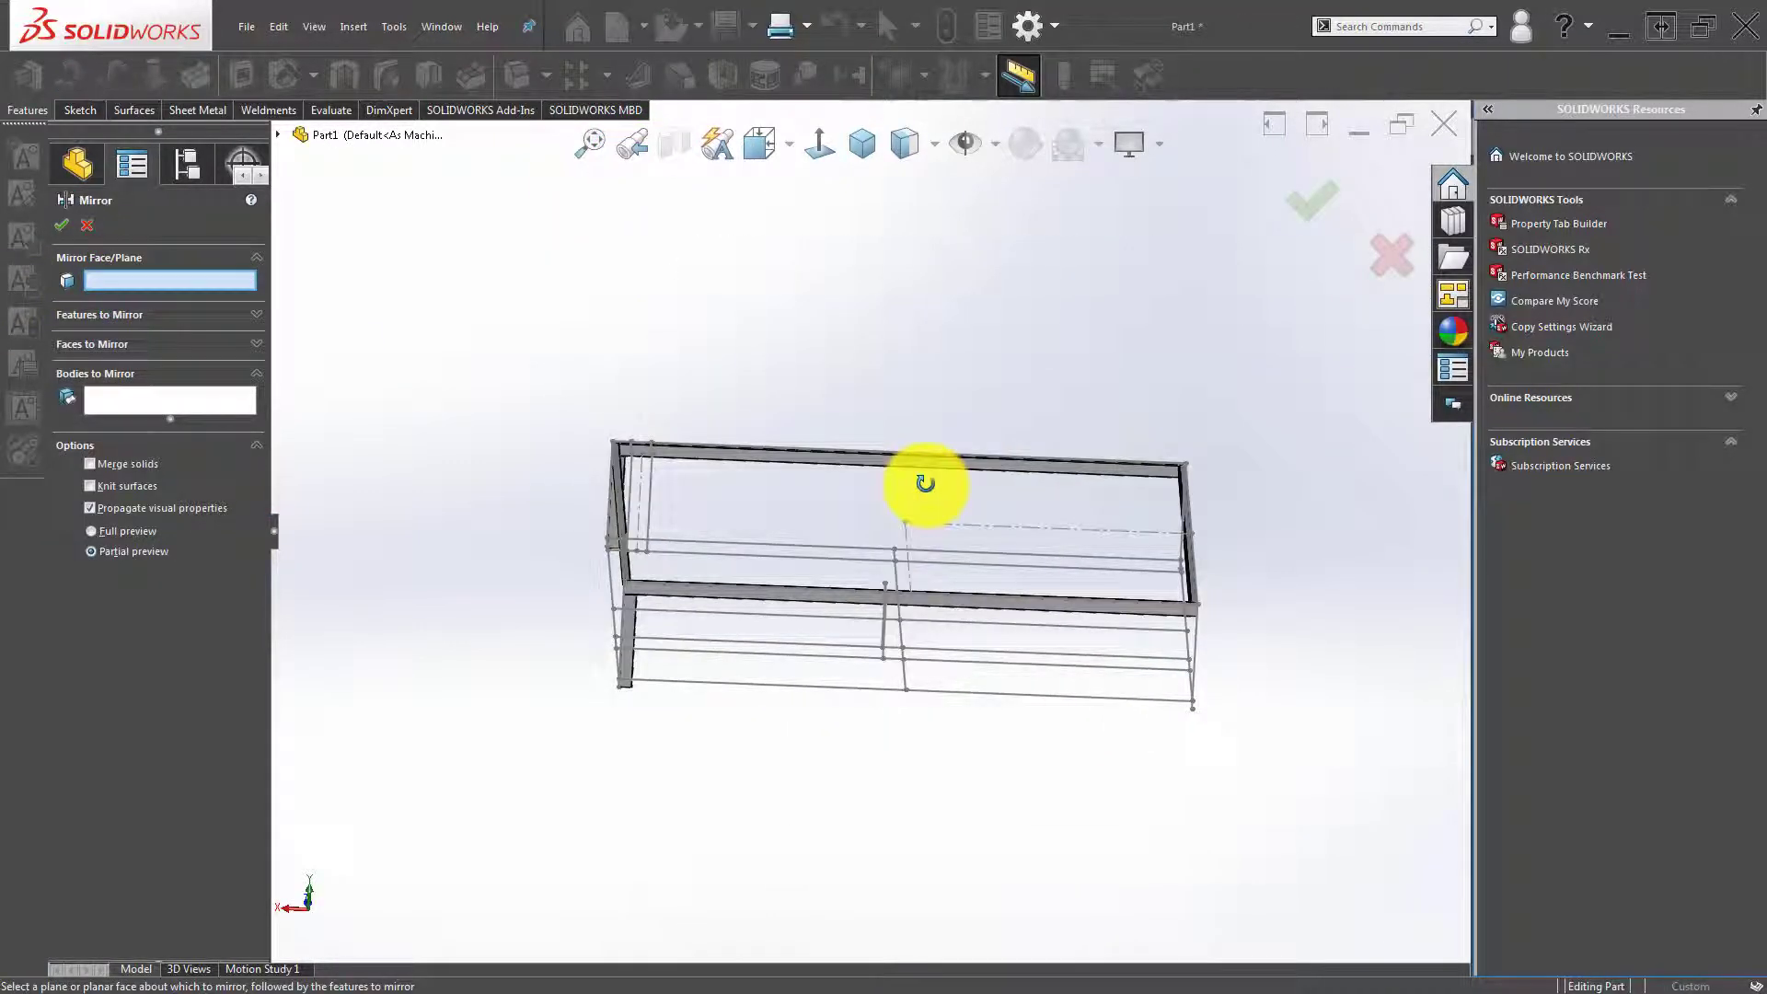
{"action": "left_click", "coordinate": [278, 135]}
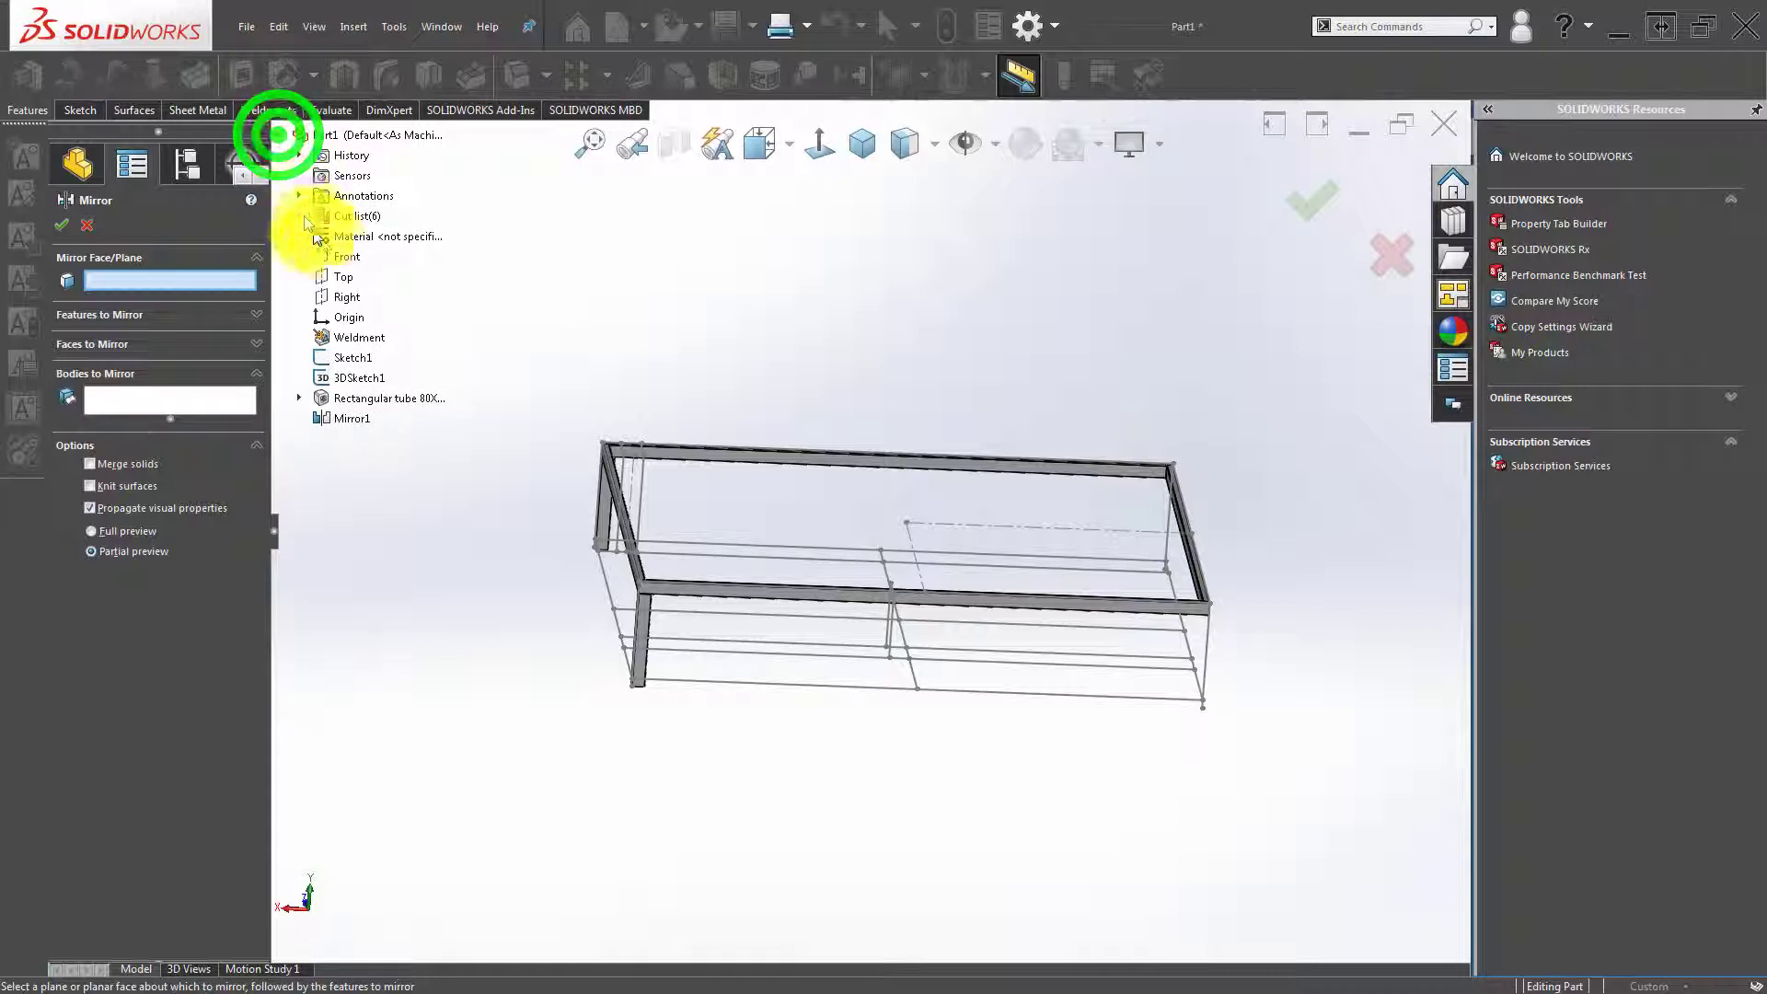
{"action": "left_click", "coordinate": [346, 297]}
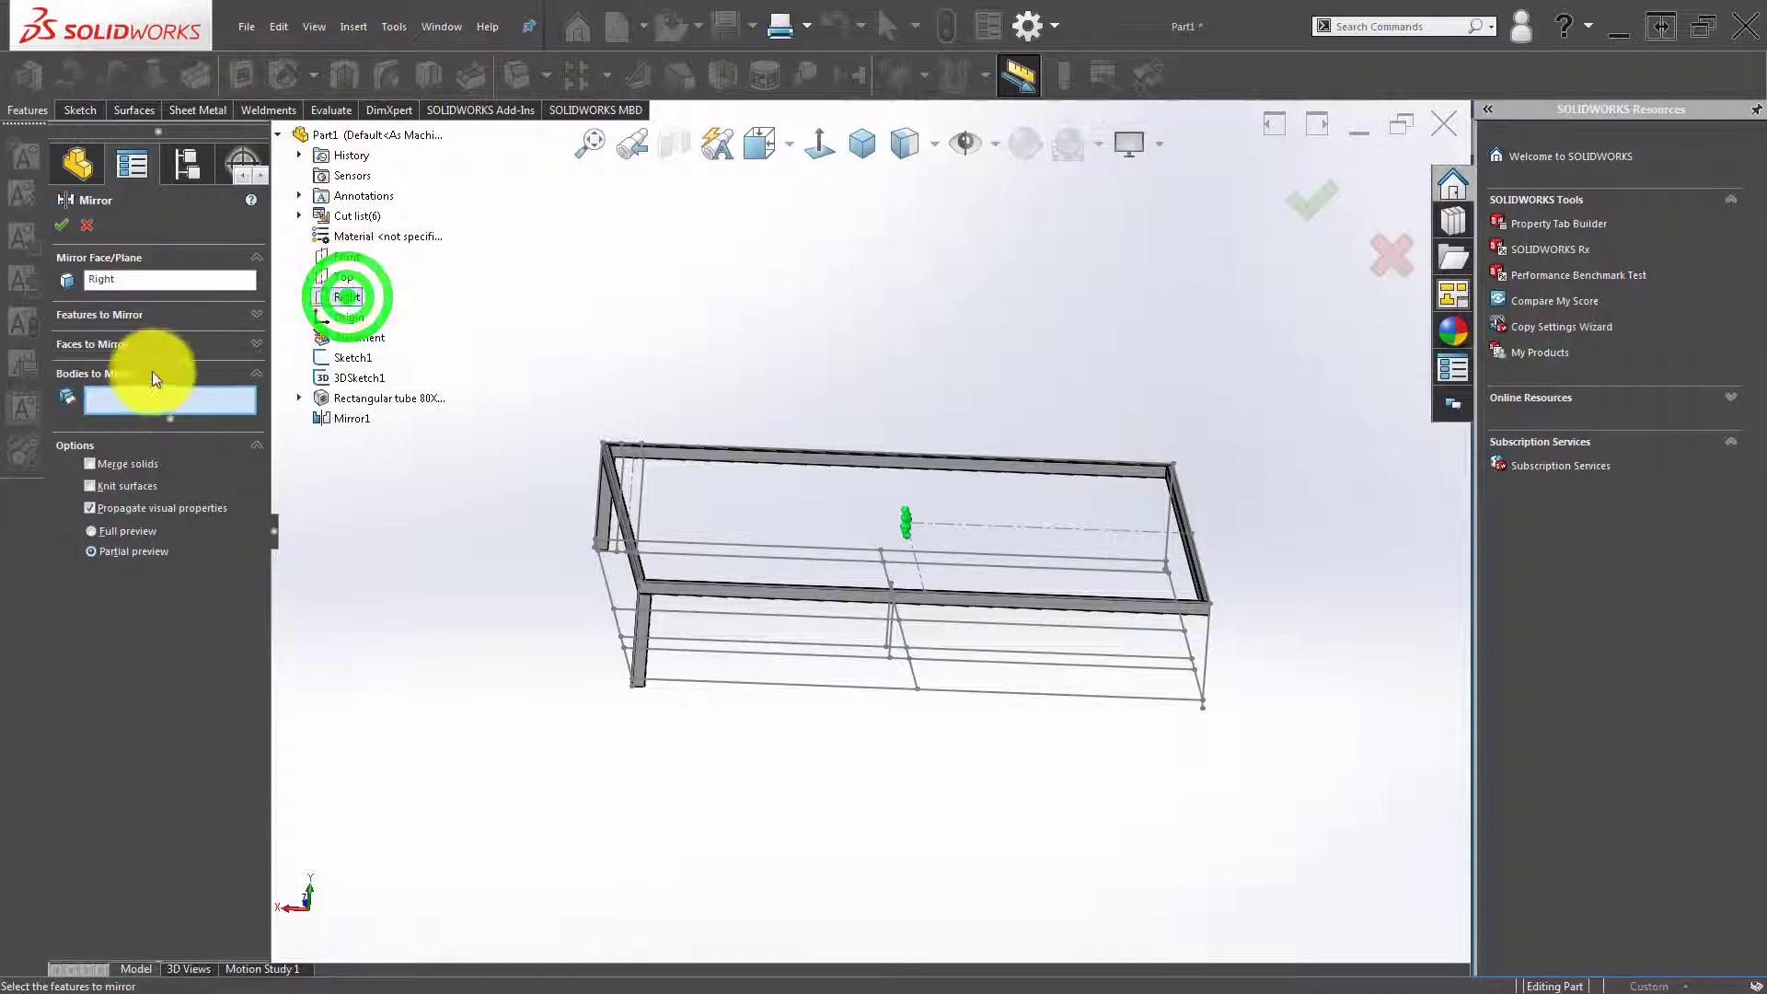
Mirror the front-left leg and the Mirror1 leg body, creating Mirror2.
{"action": "scroll", "coordinate": [644, 626], "scroll_direction": "down", "scroll_amount": 3}
{"action": "left_click", "coordinate": [701, 588]}
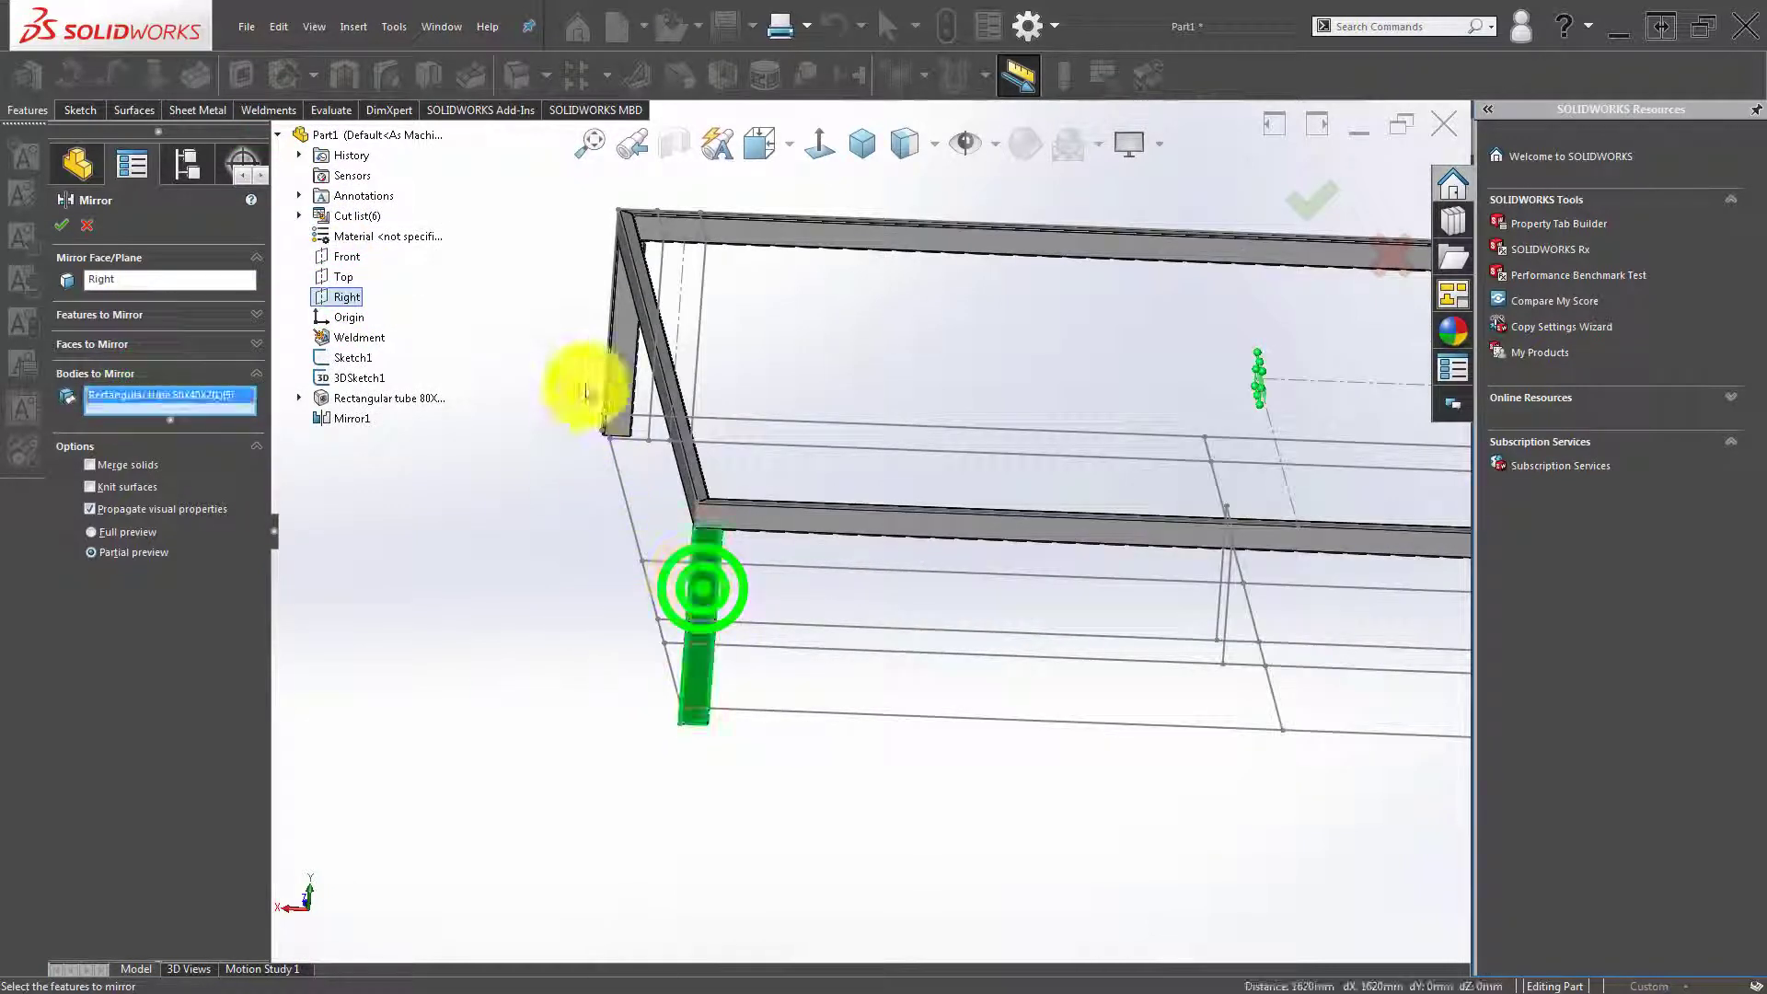
{"action": "left_click", "coordinate": [615, 363]}
{"action": "scroll", "coordinate": [730, 414], "scroll_direction": "up", "scroll_amount": 3}
{"action": "scroll", "coordinate": [1202, 258], "scroll_direction": "up", "scroll_amount": 2}
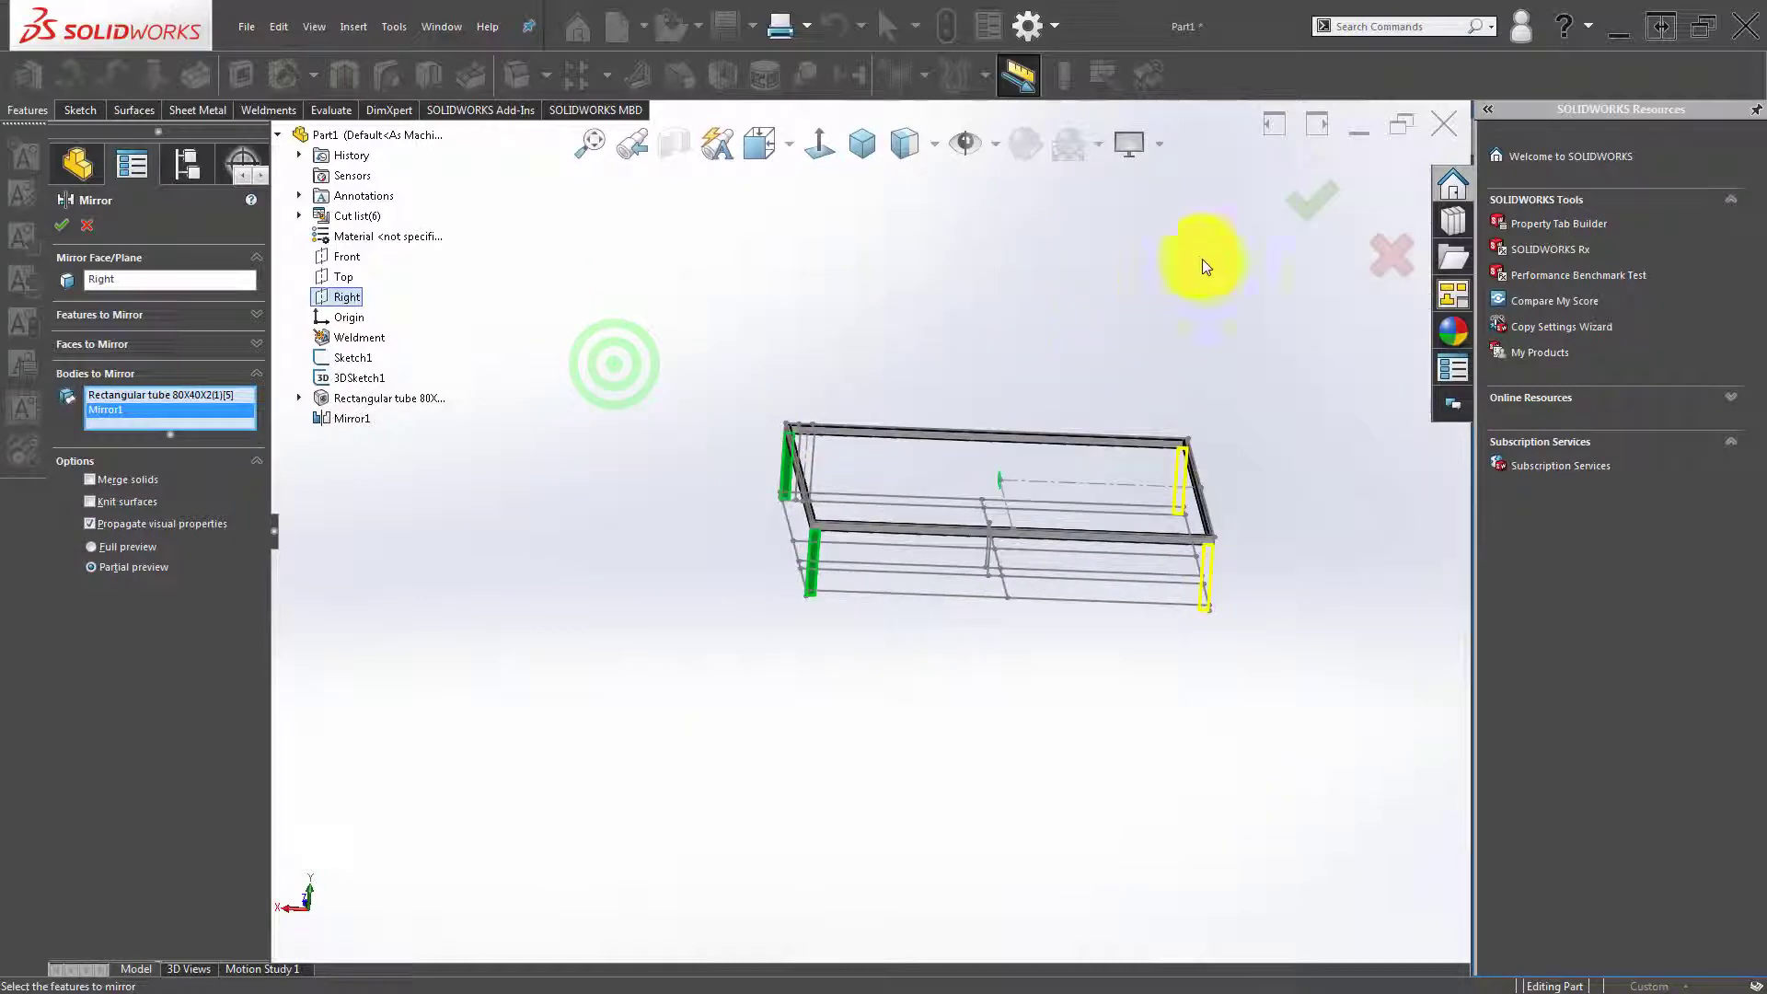
{"action": "left_click", "coordinate": [1315, 190]}
{"action": "left_click", "coordinate": [891, 329]}
Orbit and zoom around the frame to inspect the four corner legs.
{"action": "mouse_move", "coordinate": [1023, 550]}
{"action": "middle_mouse_down"}
{"action": "mouse_move", "coordinate": [998, 461]}
{"action": "mouse_move", "coordinate": [947, 528]}
{"action": "middle_mouse_up"}
{"action": "scroll", "coordinate": [534, 445], "scroll_direction": "down", "scroll_amount": 3}
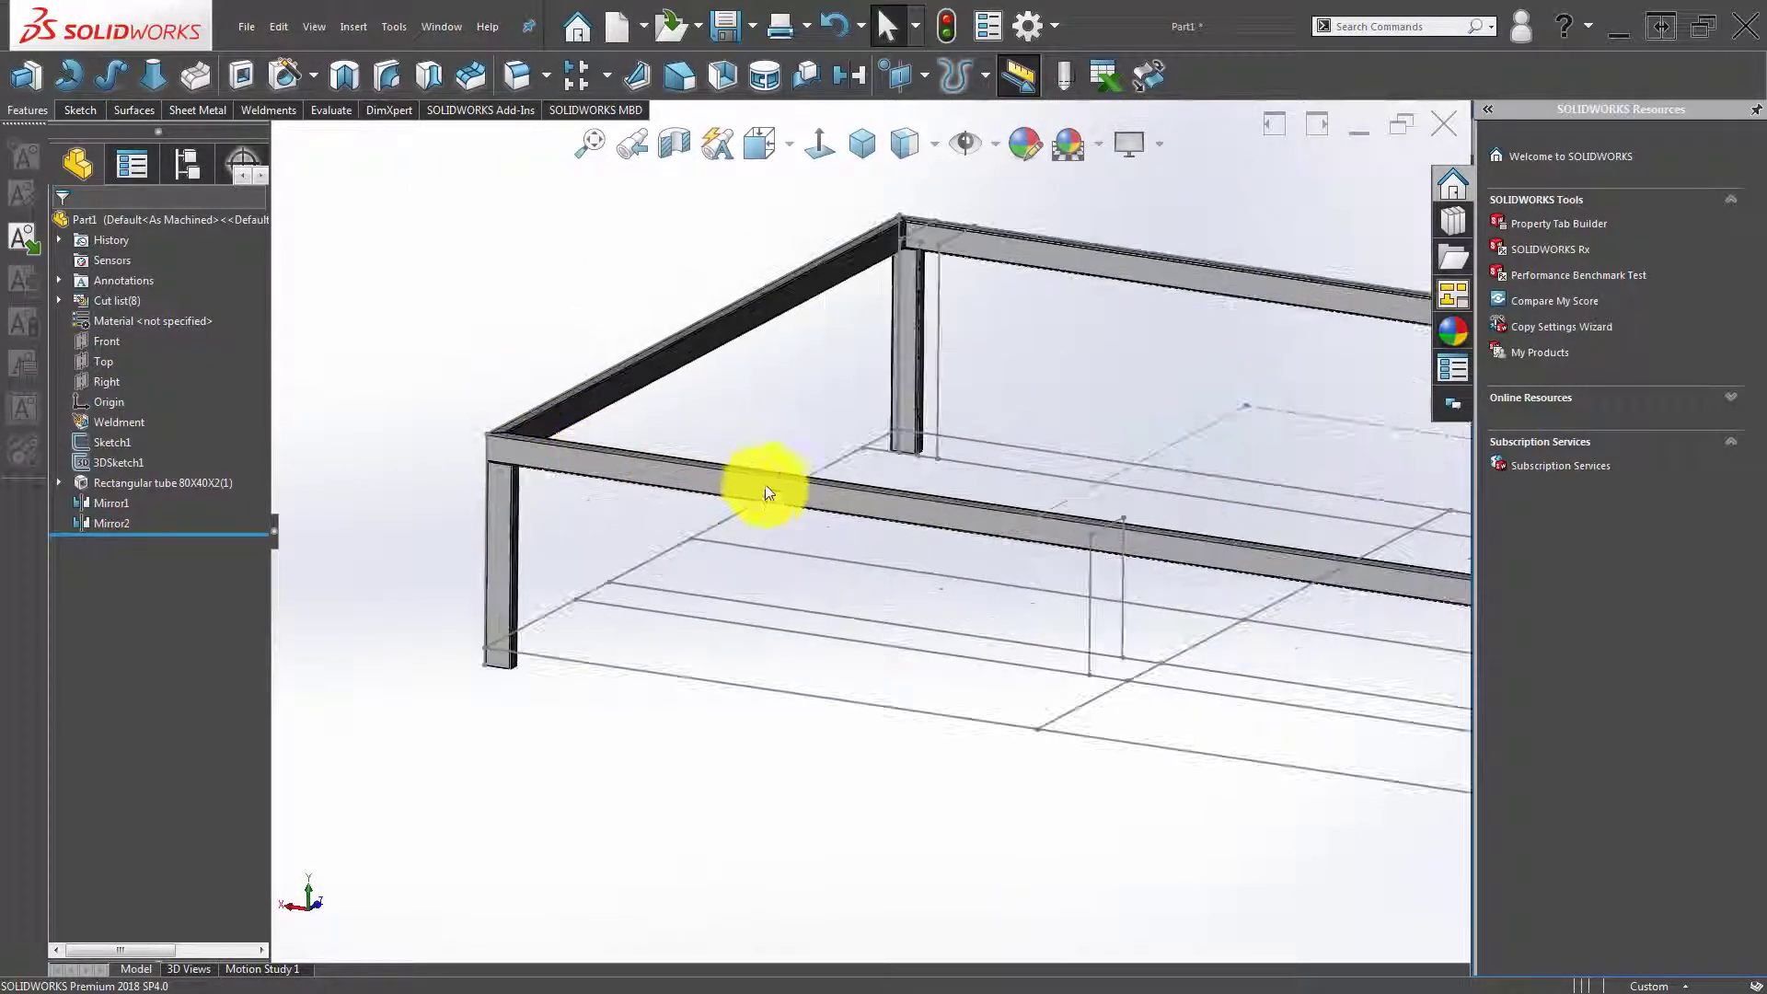
{"action": "scroll", "coordinate": [730, 505], "scroll_direction": "up", "scroll_amount": 2}
{"action": "scroll", "coordinate": [920, 484], "scroll_direction": "up", "scroll_amount": 2}
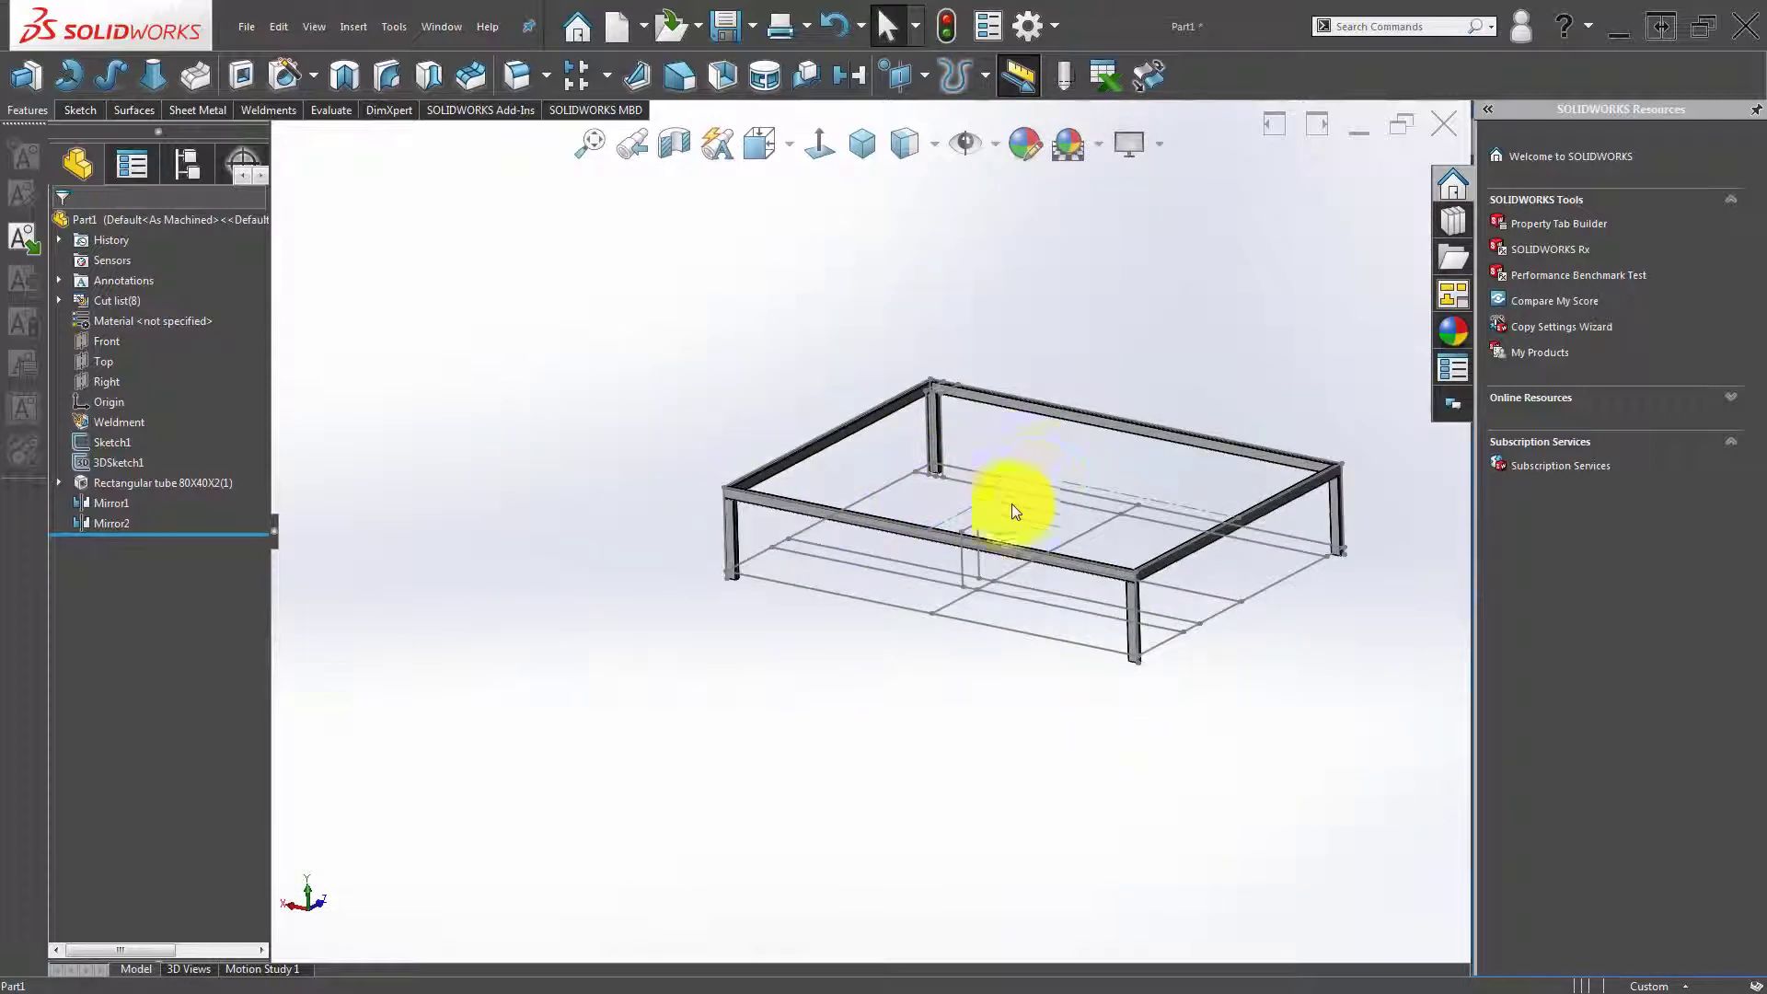
{"action": "scroll", "coordinate": [808, 570], "scroll_direction": "down", "scroll_amount": 3}
{"action": "scroll", "coordinate": [747, 575], "scroll_direction": "down", "scroll_amount": 2}
{"action": "scroll", "coordinate": [655, 554], "scroll_direction": "down", "scroll_amount": 3}
{"action": "scroll", "coordinate": [589, 532], "scroll_direction": "down", "scroll_amount": 2}
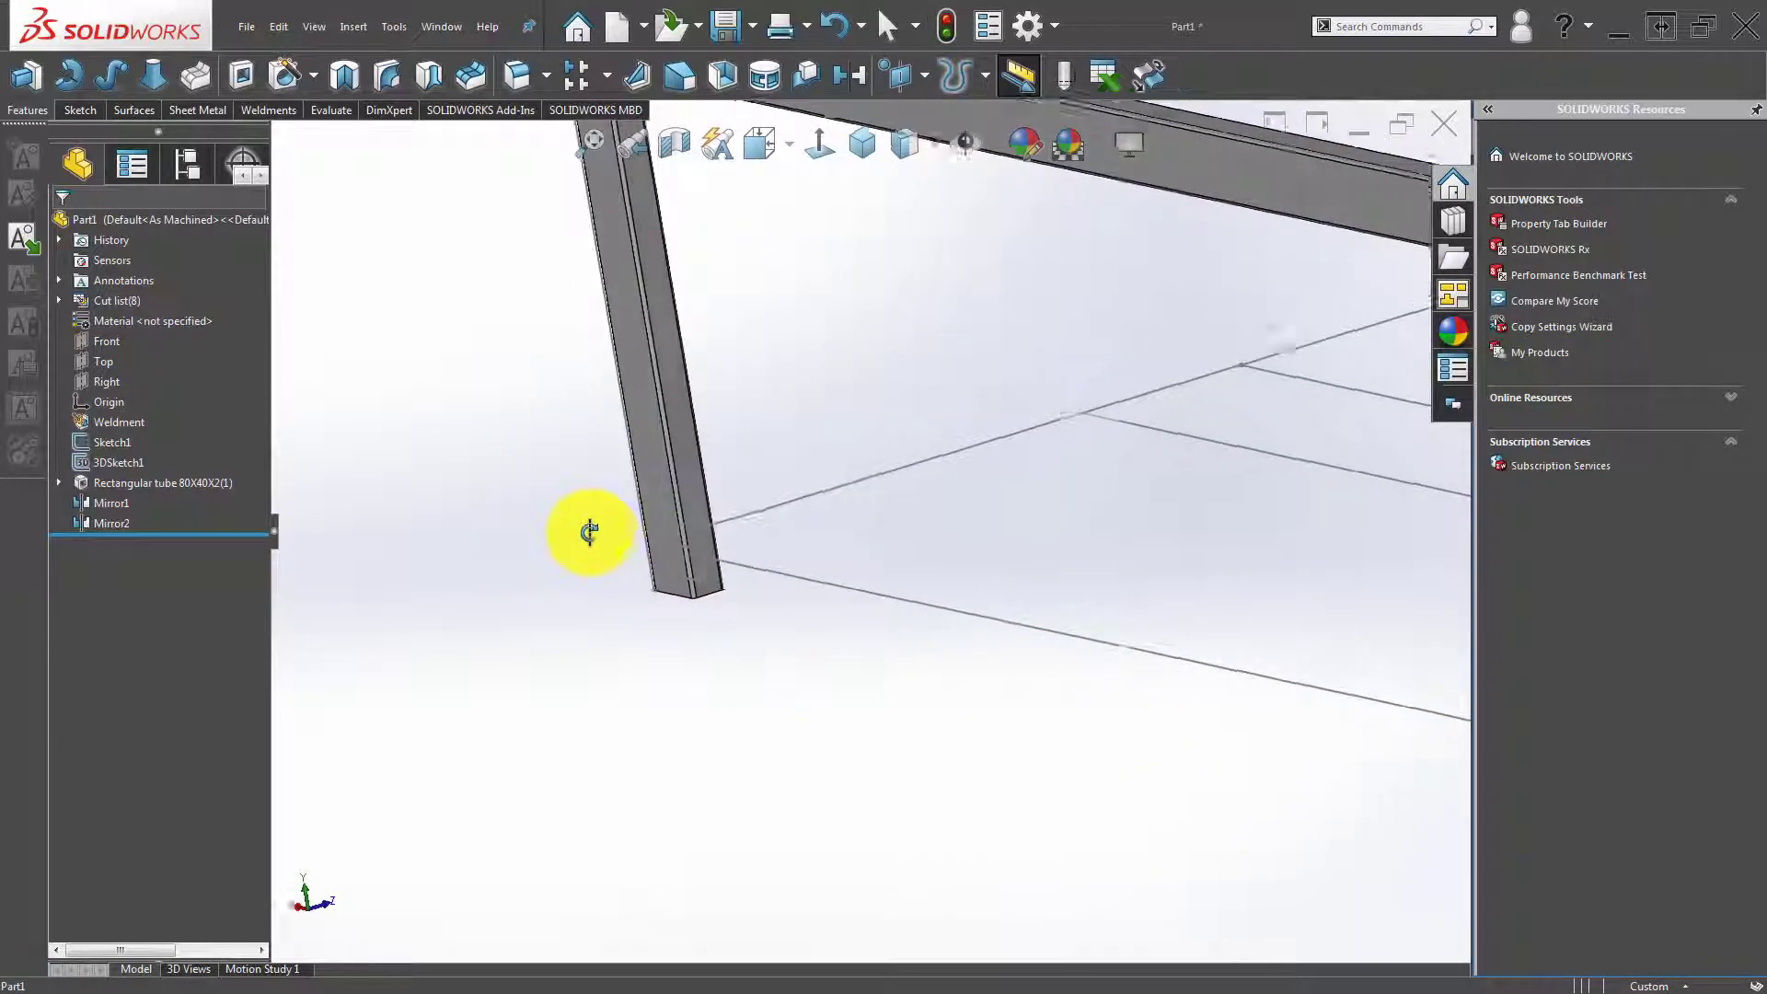
{"action": "scroll", "coordinate": [588, 531], "scroll_direction": "up", "scroll_amount": 2}
{"action": "scroll", "coordinate": [640, 517], "scroll_direction": "up", "scroll_amount": 3}
{"action": "scroll", "coordinate": [643, 517], "scroll_direction": "up", "scroll_amount": 2}
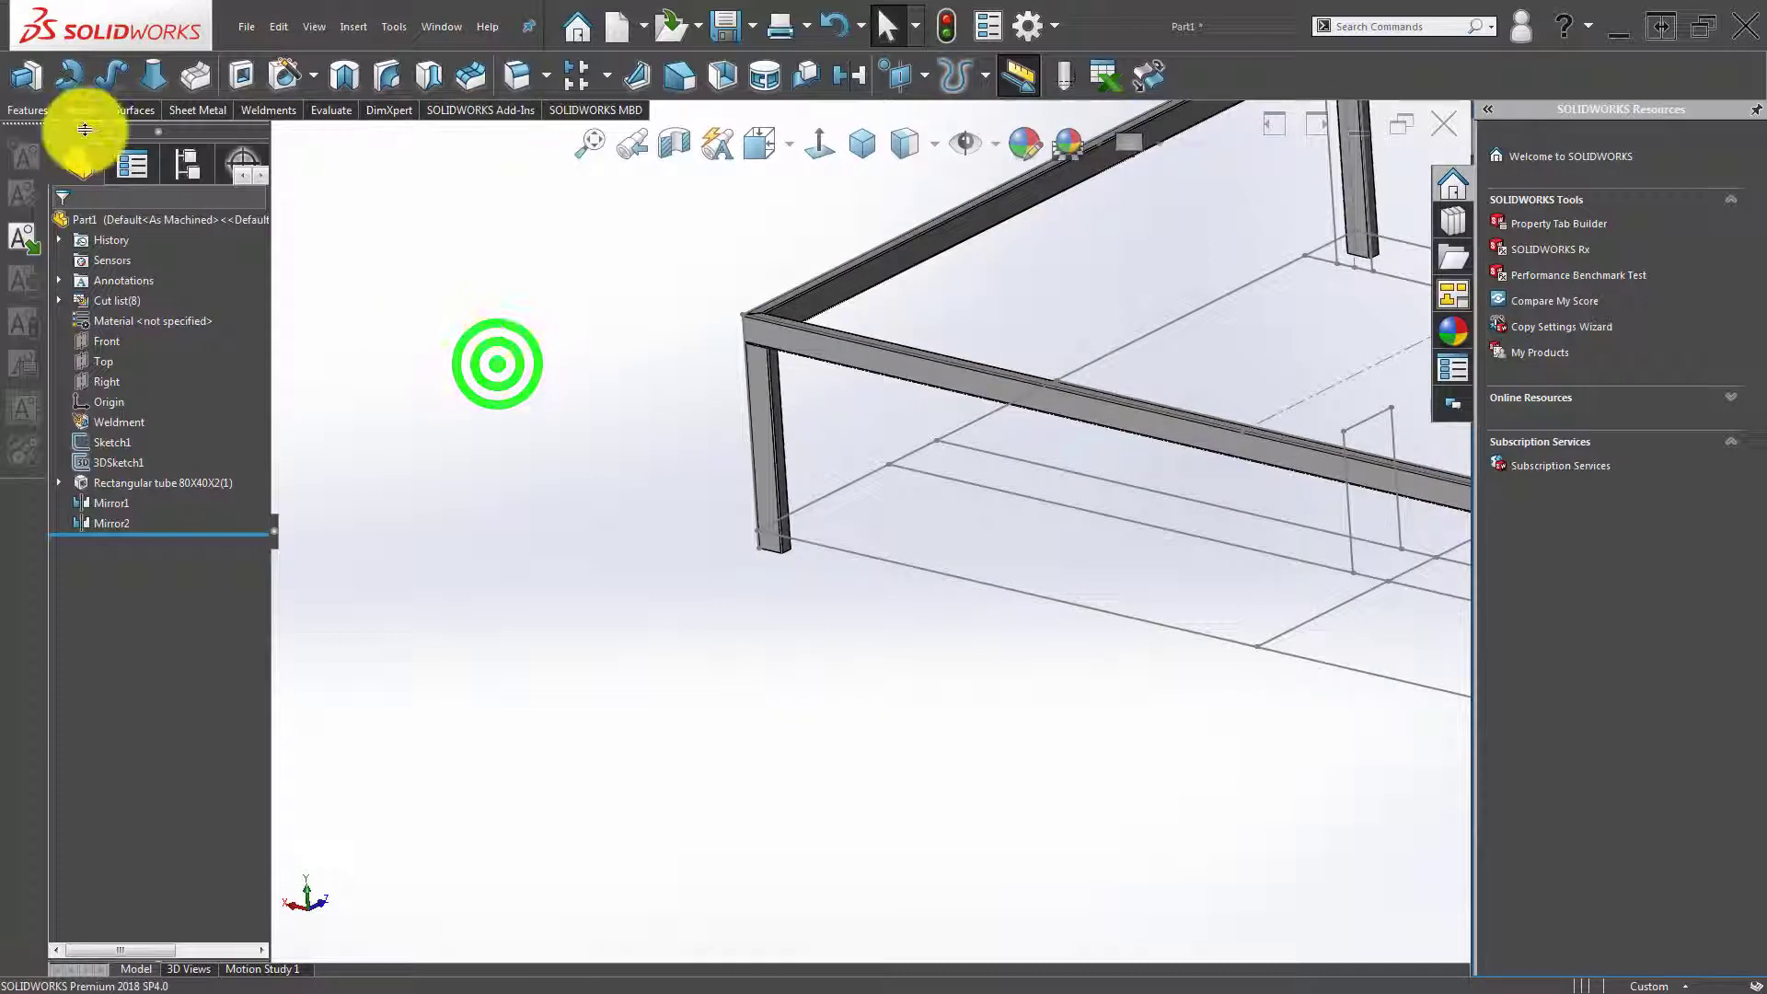
Create a square-tube Structural Member with size 40×2.
{"action": "left_click", "coordinate": [264, 110]}
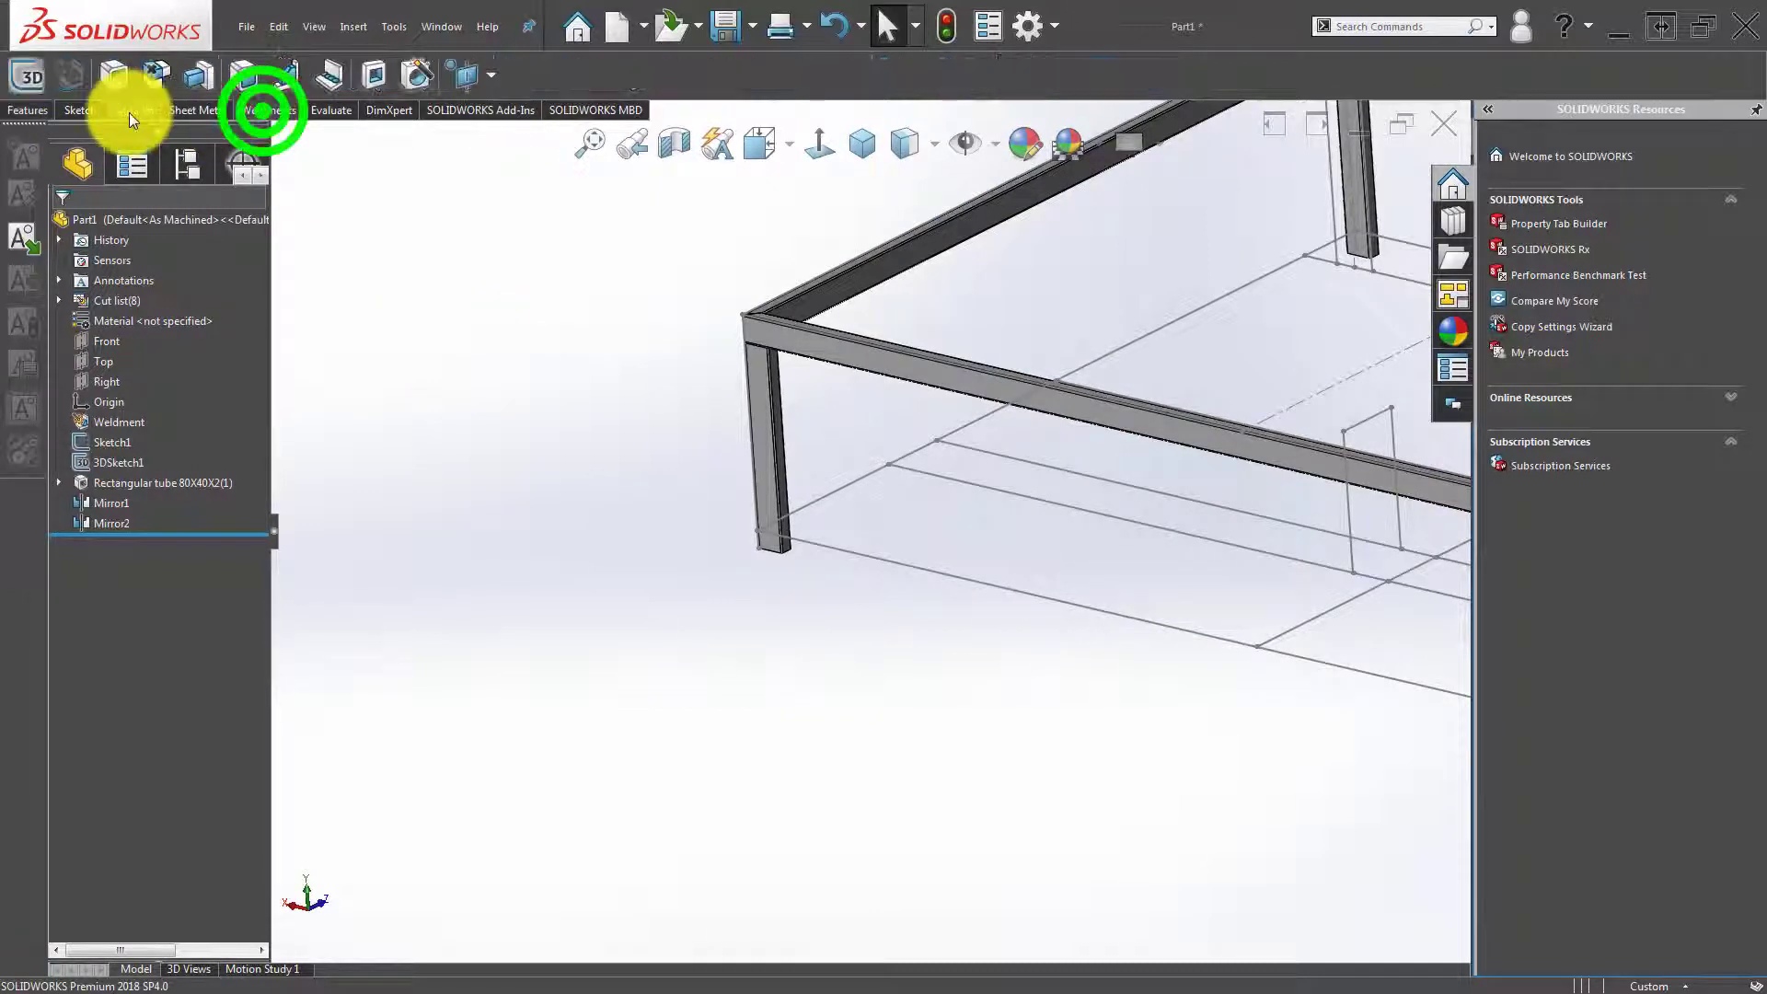
{"action": "left_click", "coordinate": [126, 75]}
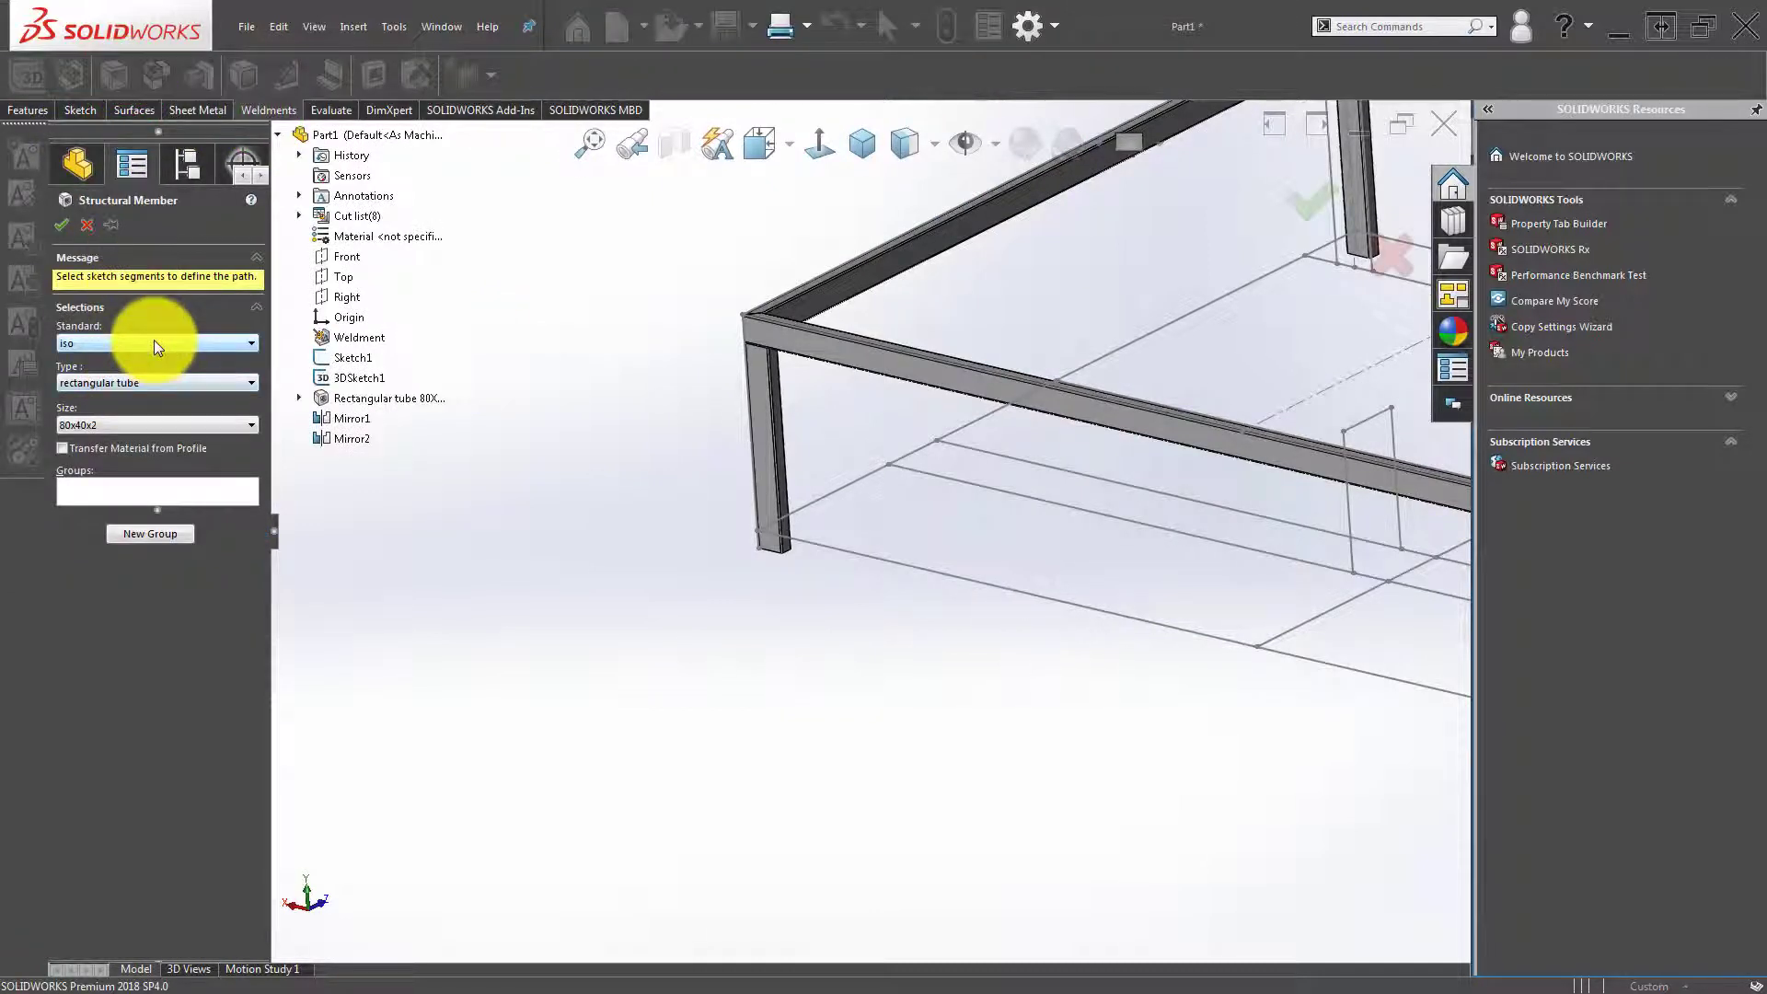
{"action": "scroll", "coordinate": [165, 381], "scroll_direction": "down", "scroll_amount": 1}
{"action": "left_click", "coordinate": [196, 436]}
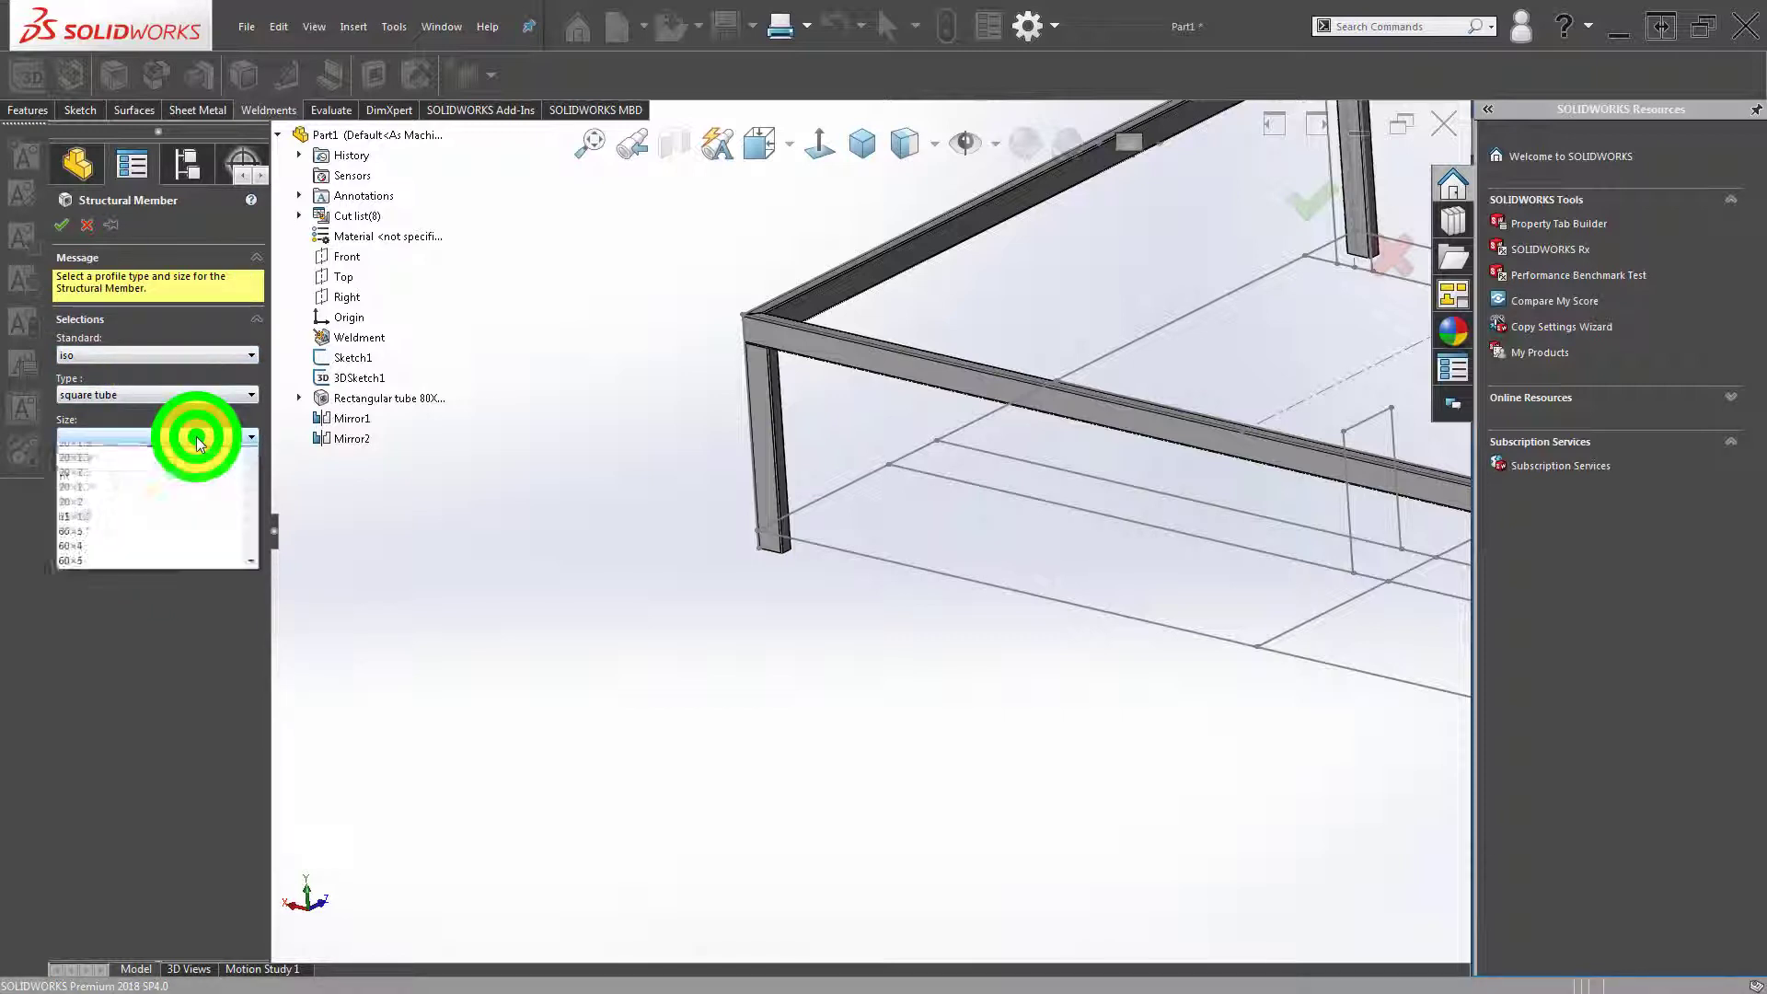
{"action": "left_click", "coordinate": [157, 677]}
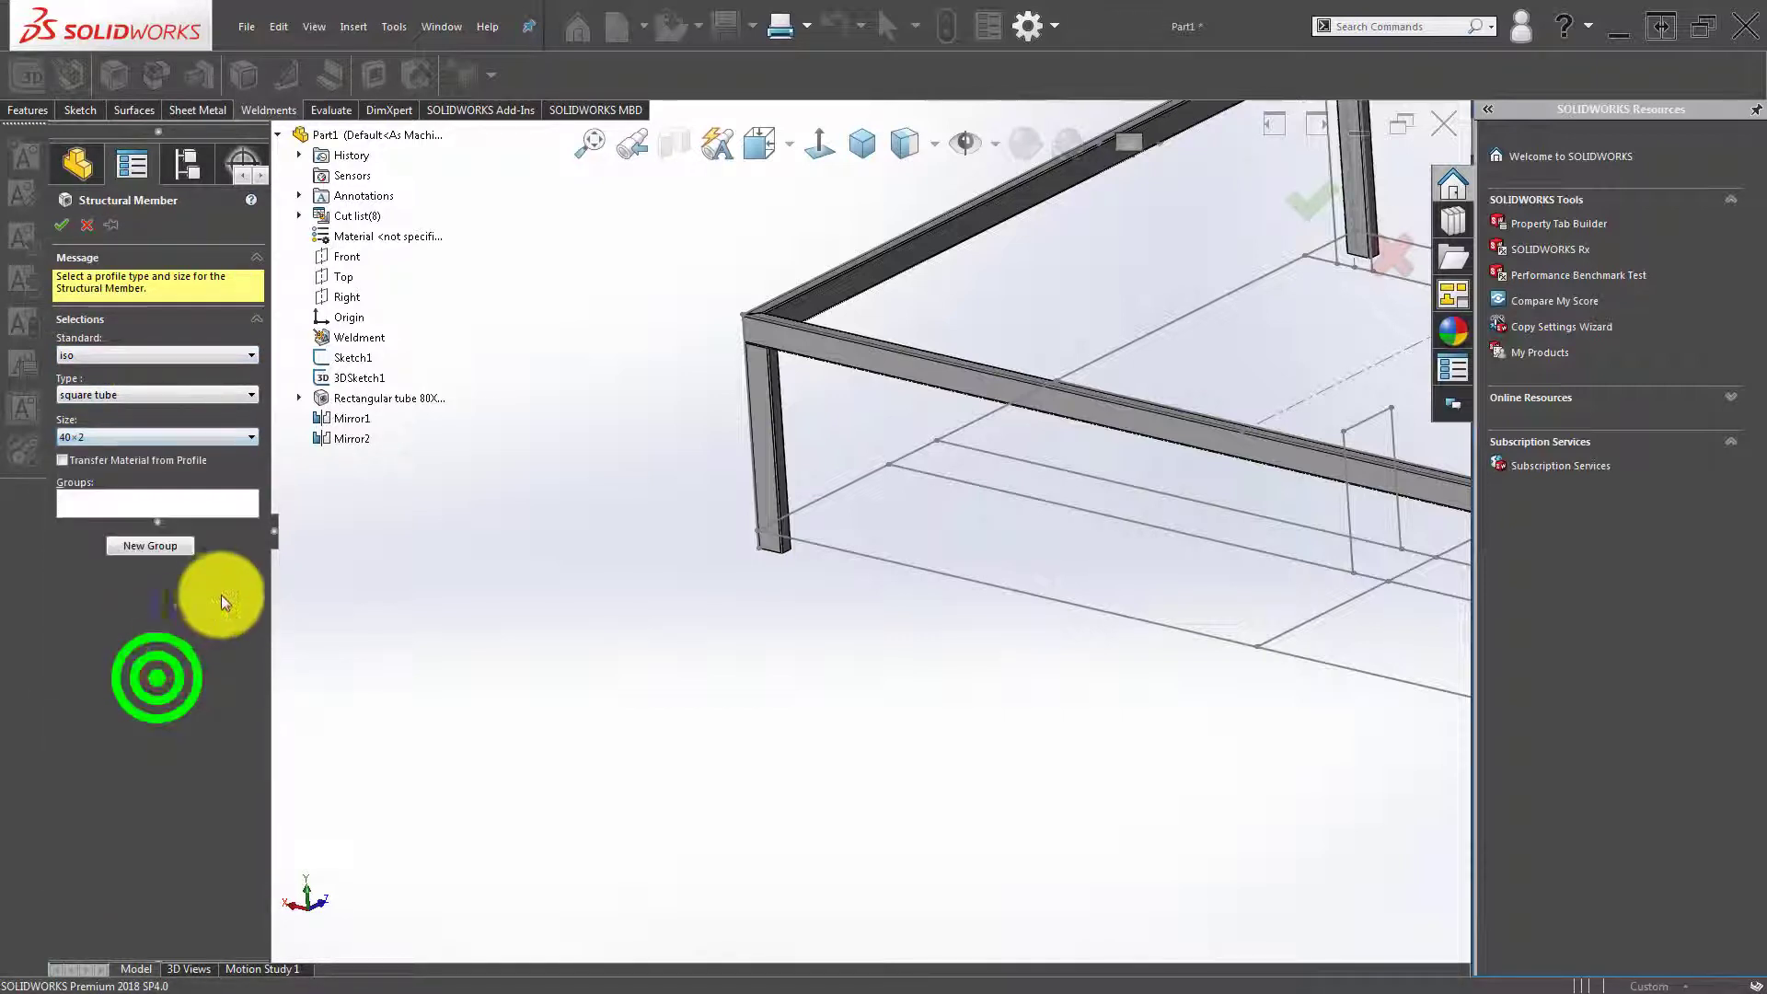
{"action": "left_click", "coordinate": [184, 506]}
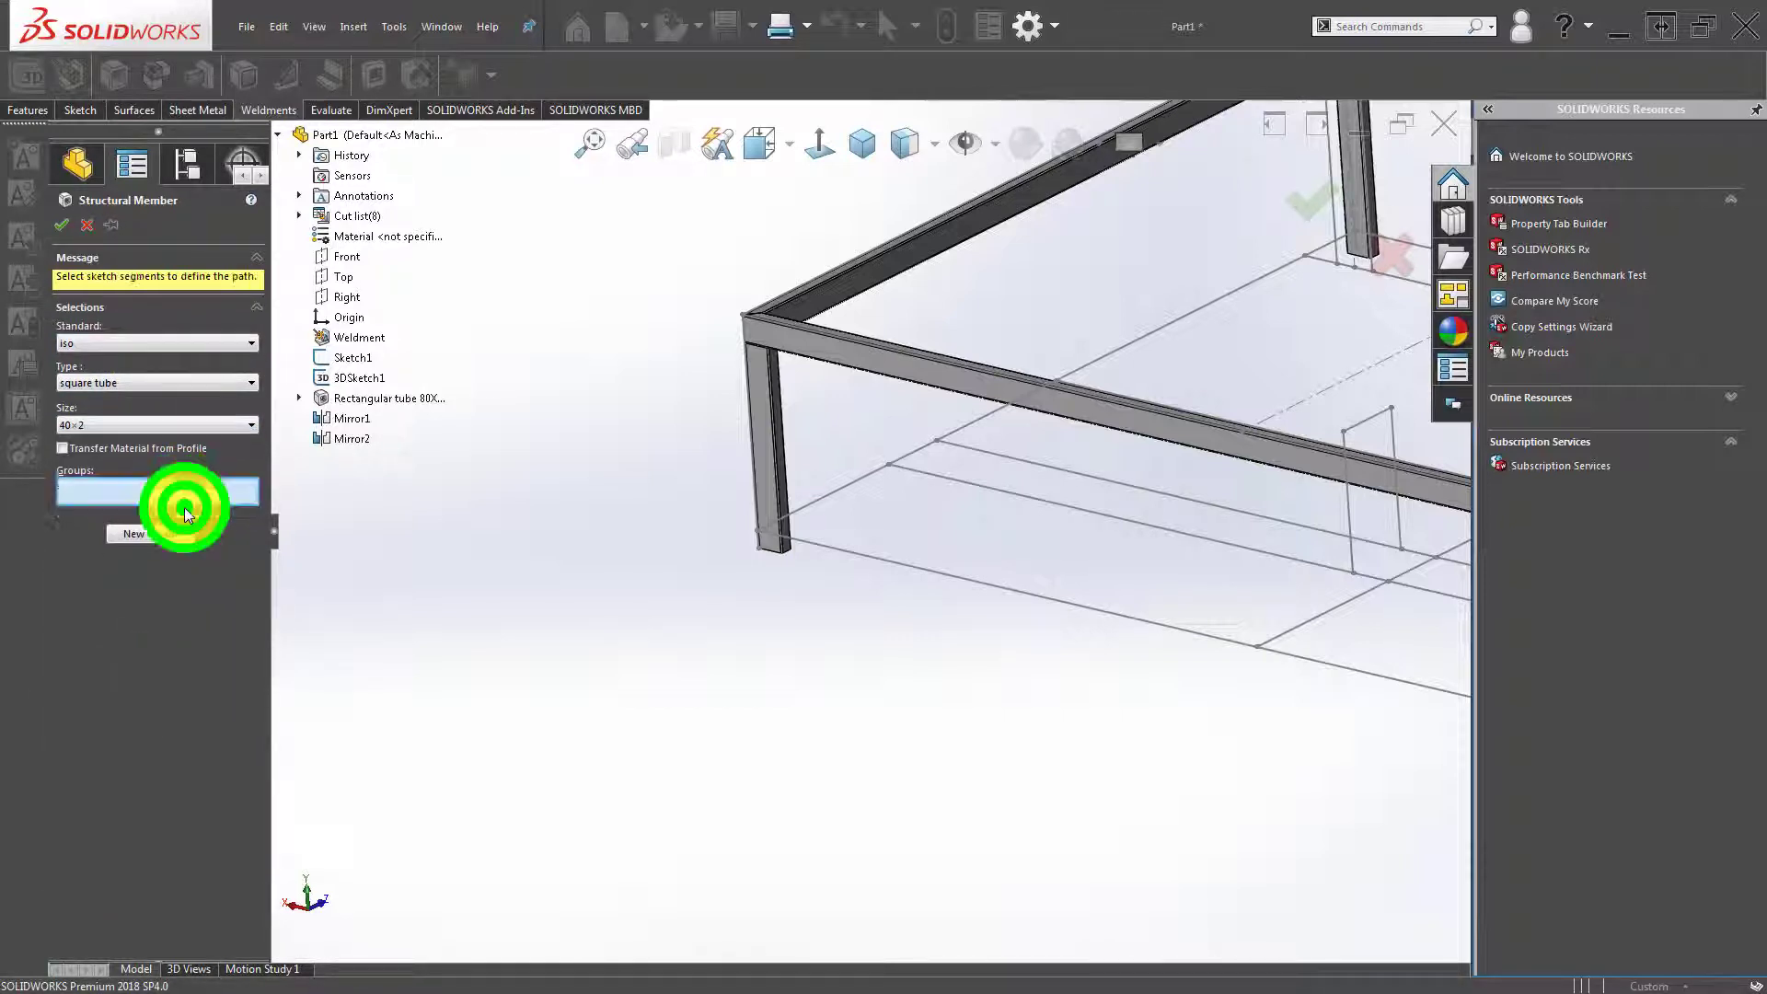
Select Line11, Line12, Line9 and Line10 of the bottom perimeter as path segments.
{"action": "left_click", "coordinate": [832, 546]}
{"action": "scroll", "coordinate": [1135, 552], "scroll_direction": "up", "scroll_amount": 3}
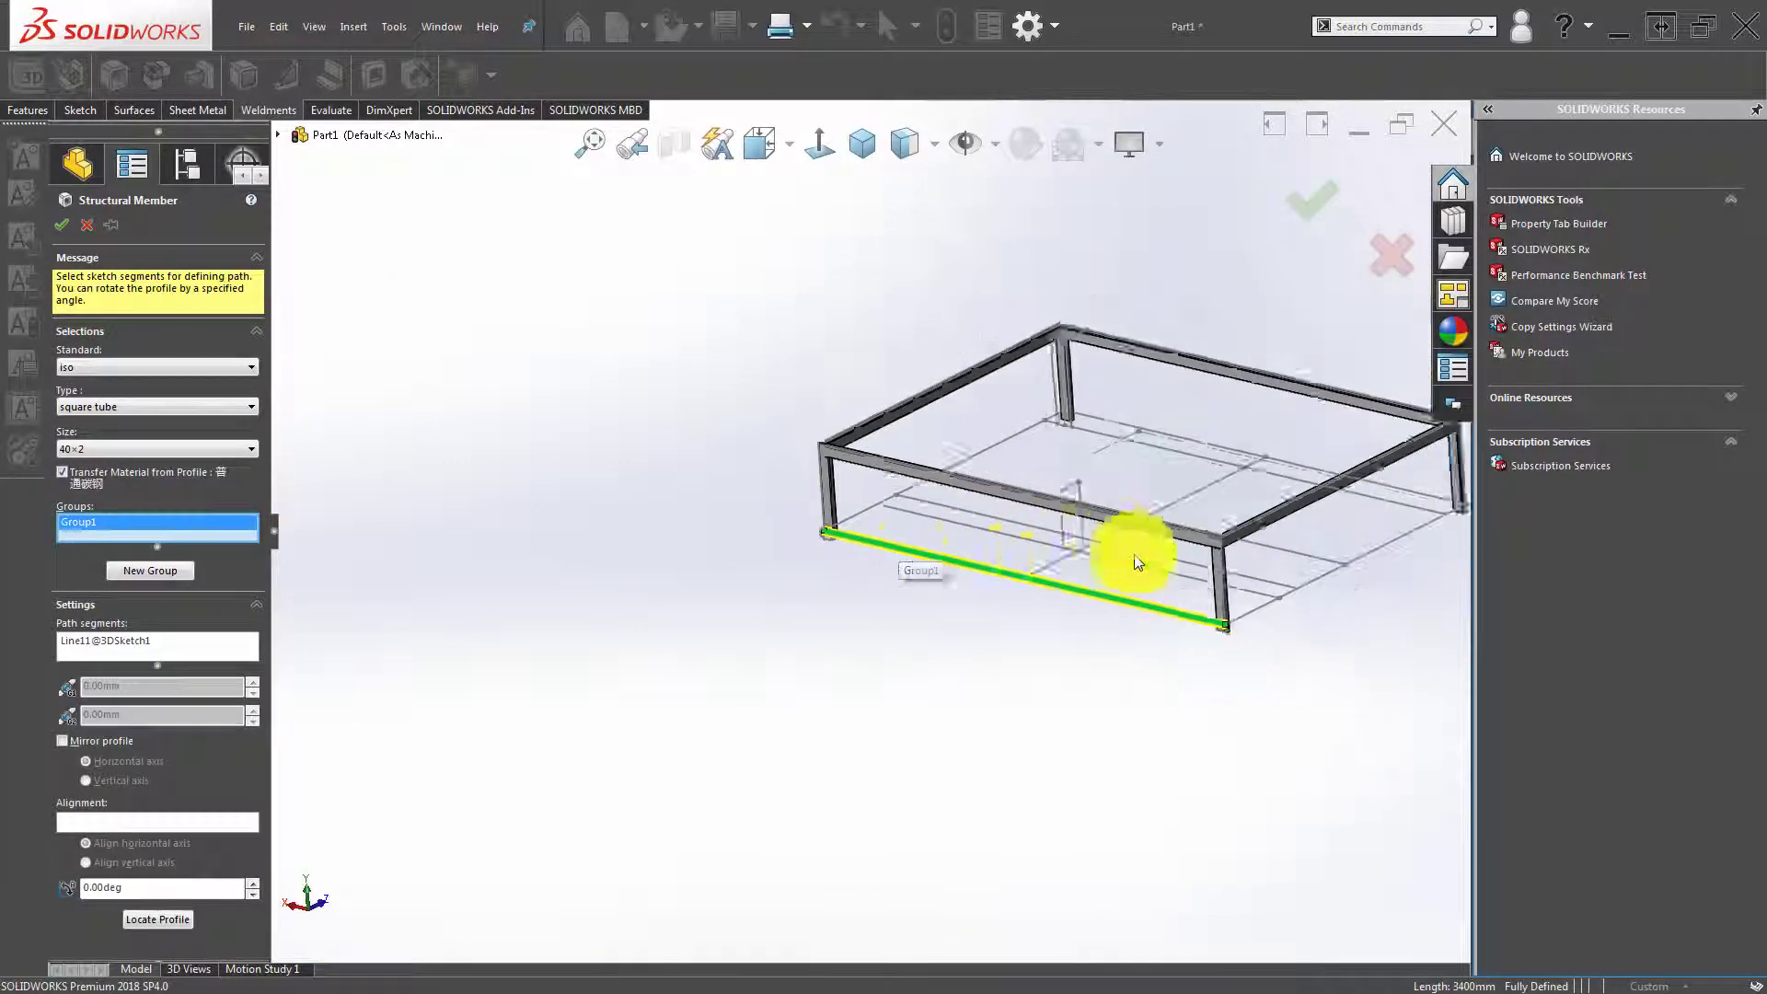
{"action": "middle_click_drag", "start_coordinate": [1136, 552], "coordinate": [1028, 565]}
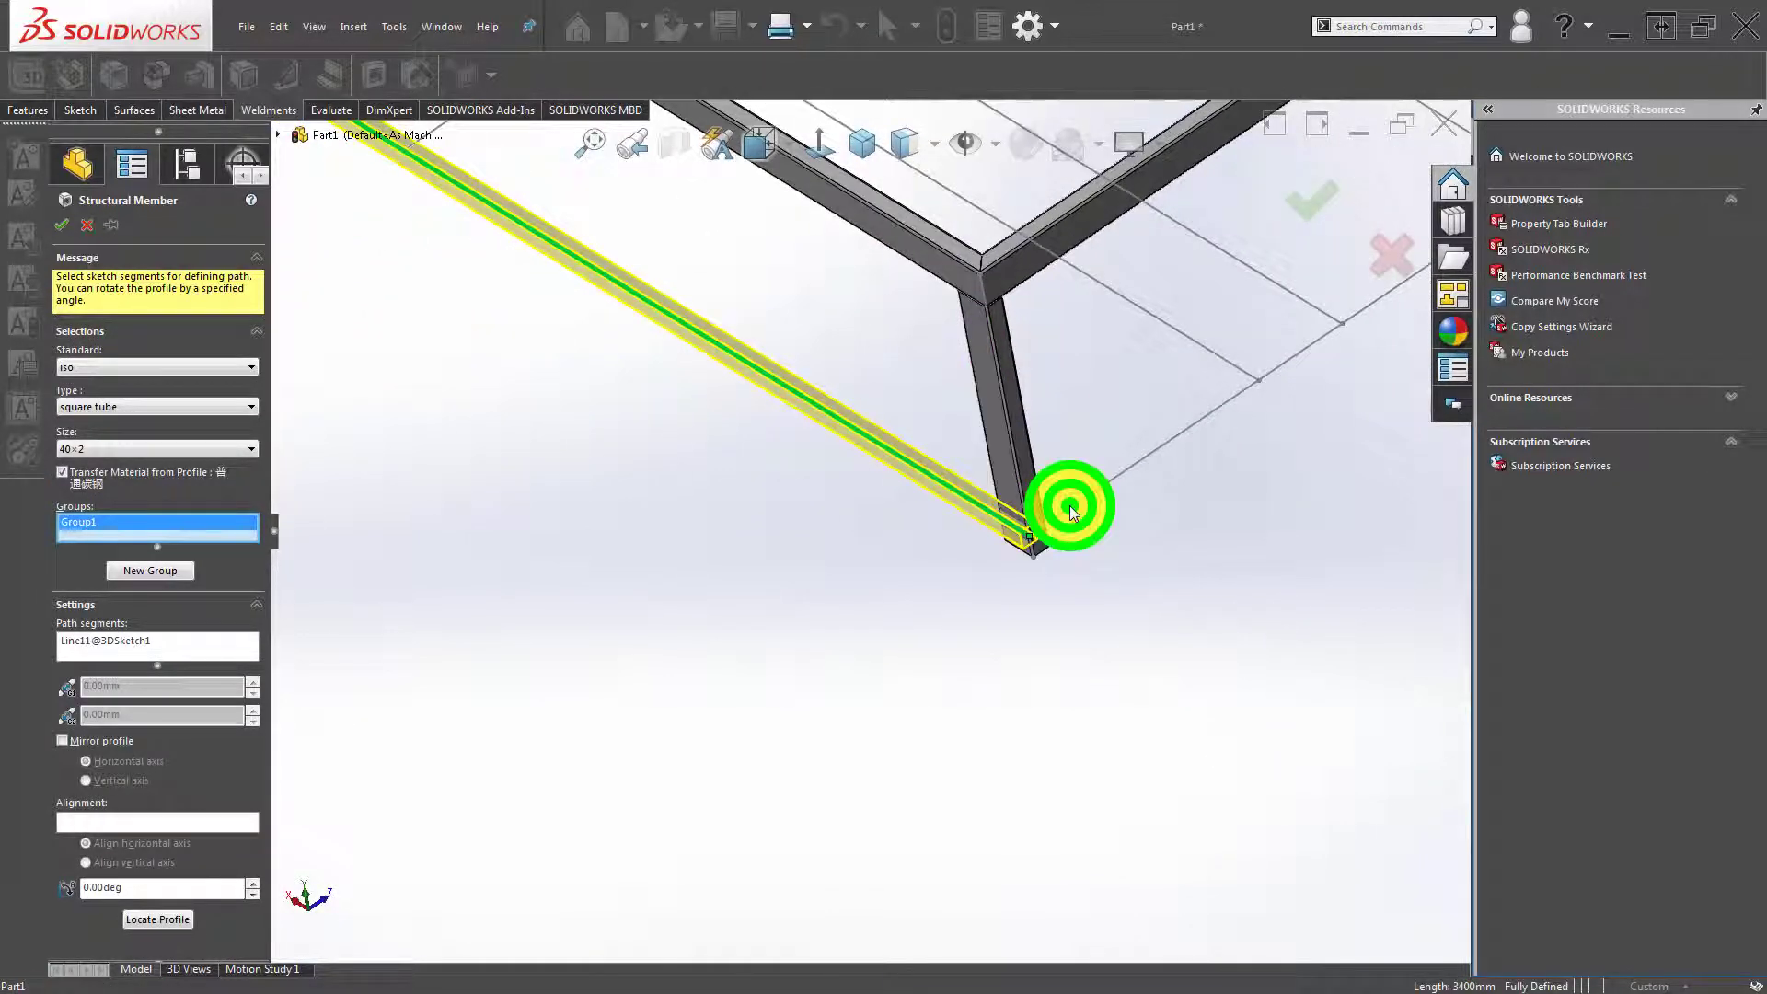
{"action": "left_click", "coordinate": [1070, 505]}
{"action": "scroll", "coordinate": [1172, 336], "scroll_direction": "up", "scroll_amount": 3}
{"action": "left_click", "coordinate": [1246, 271]}
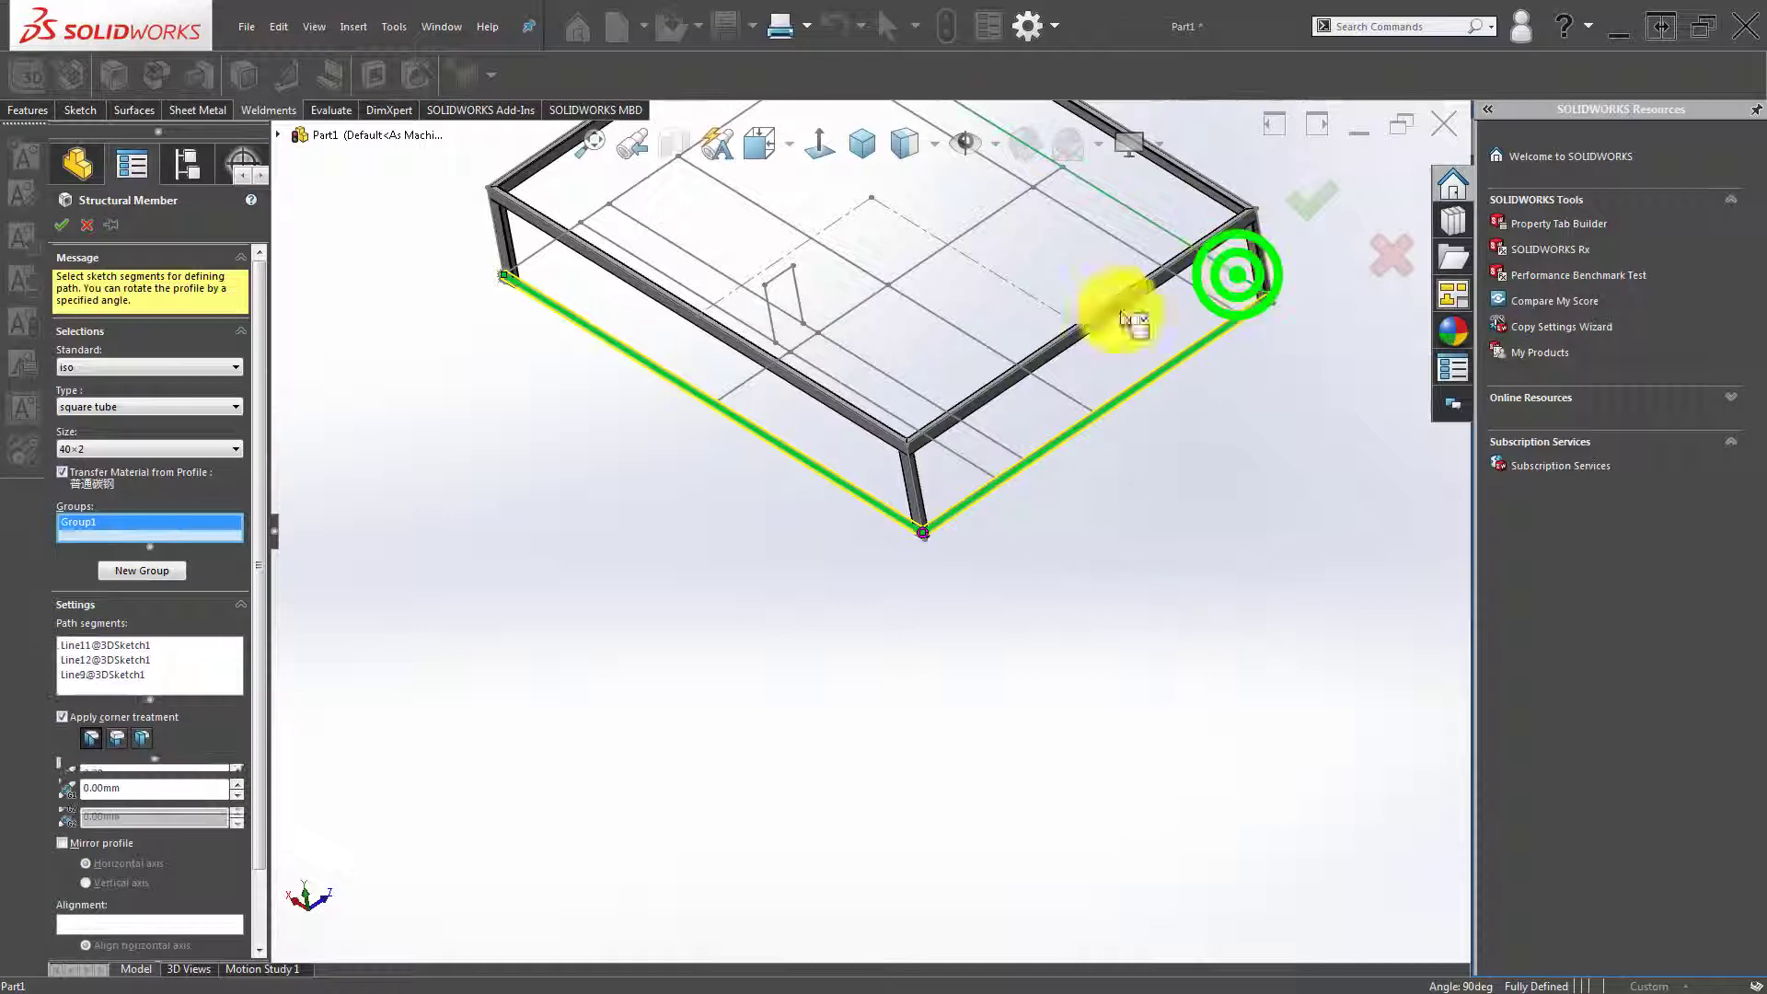
{"action": "scroll", "coordinate": [774, 352], "scroll_direction": "up", "scroll_amount": 3}
{"action": "scroll", "coordinate": [821, 340], "scroll_direction": "down", "scroll_amount": 2}
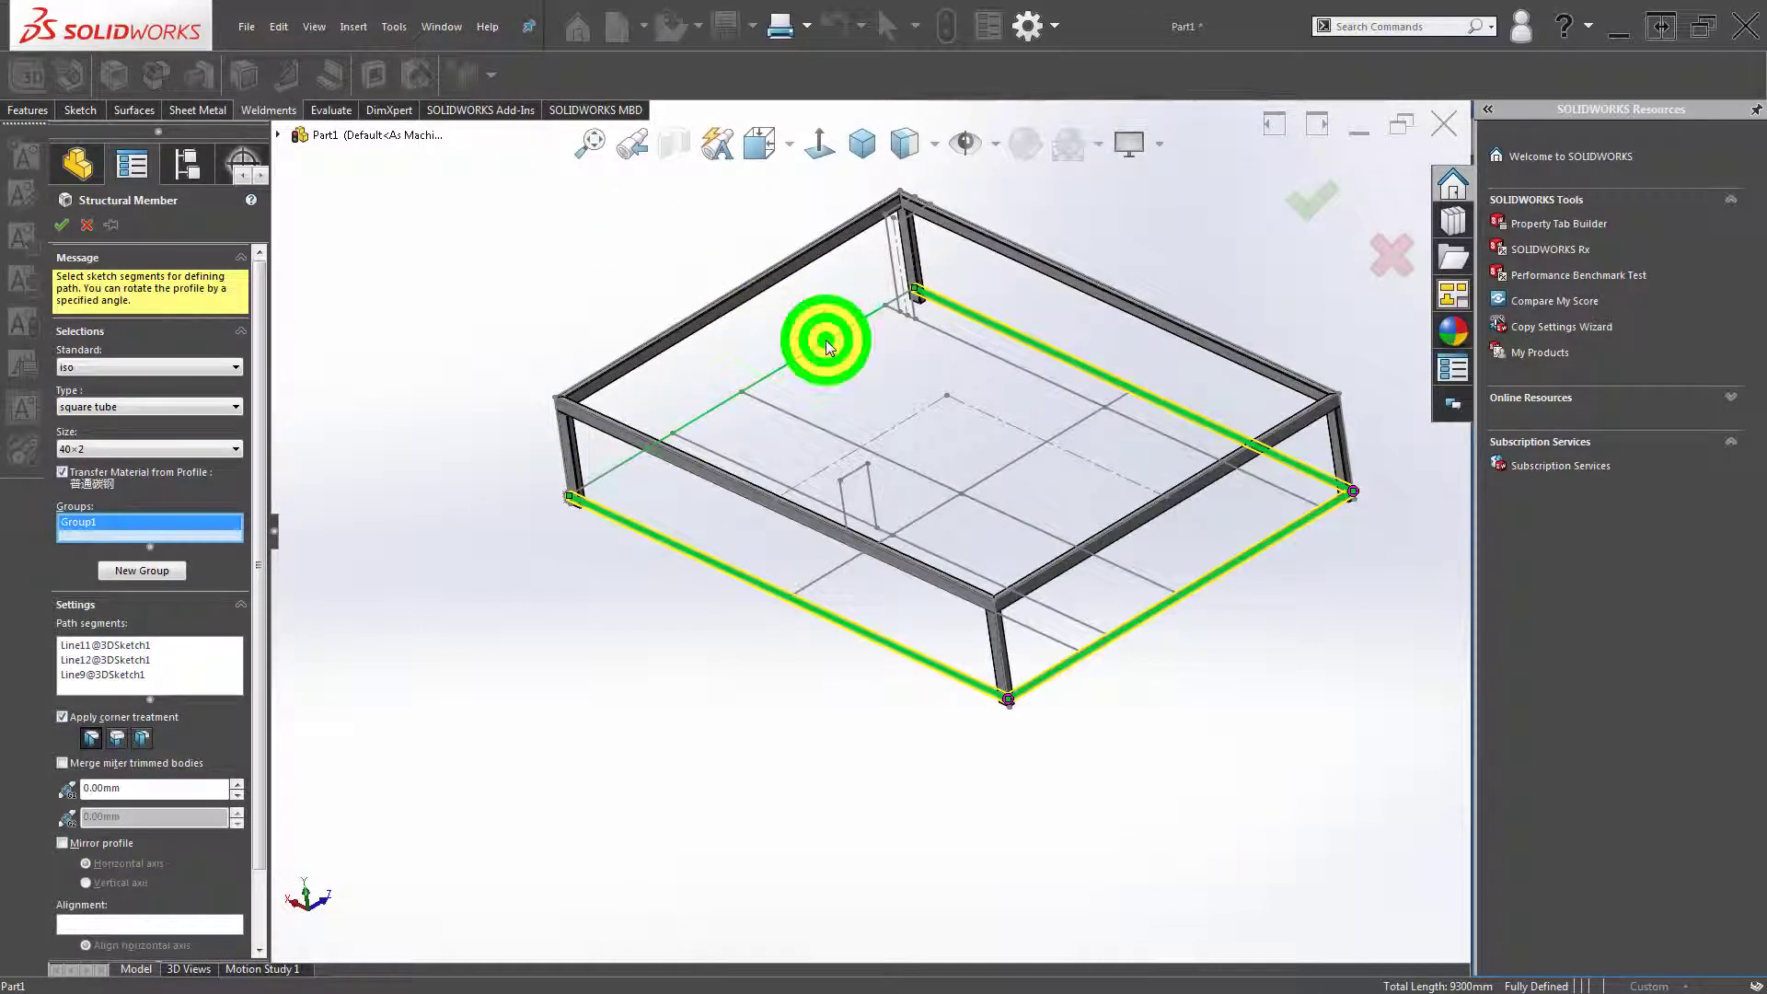
{"action": "left_click", "coordinate": [615, 478]}
Activate Locate Profile to adjust where the 40×2 tube profile sits on the path.
{"action": "scroll", "coordinate": [597, 537], "scroll_direction": "down", "scroll_amount": 3}
{"action": "scroll", "coordinate": [649, 511], "scroll_direction": "down", "scroll_amount": 2}
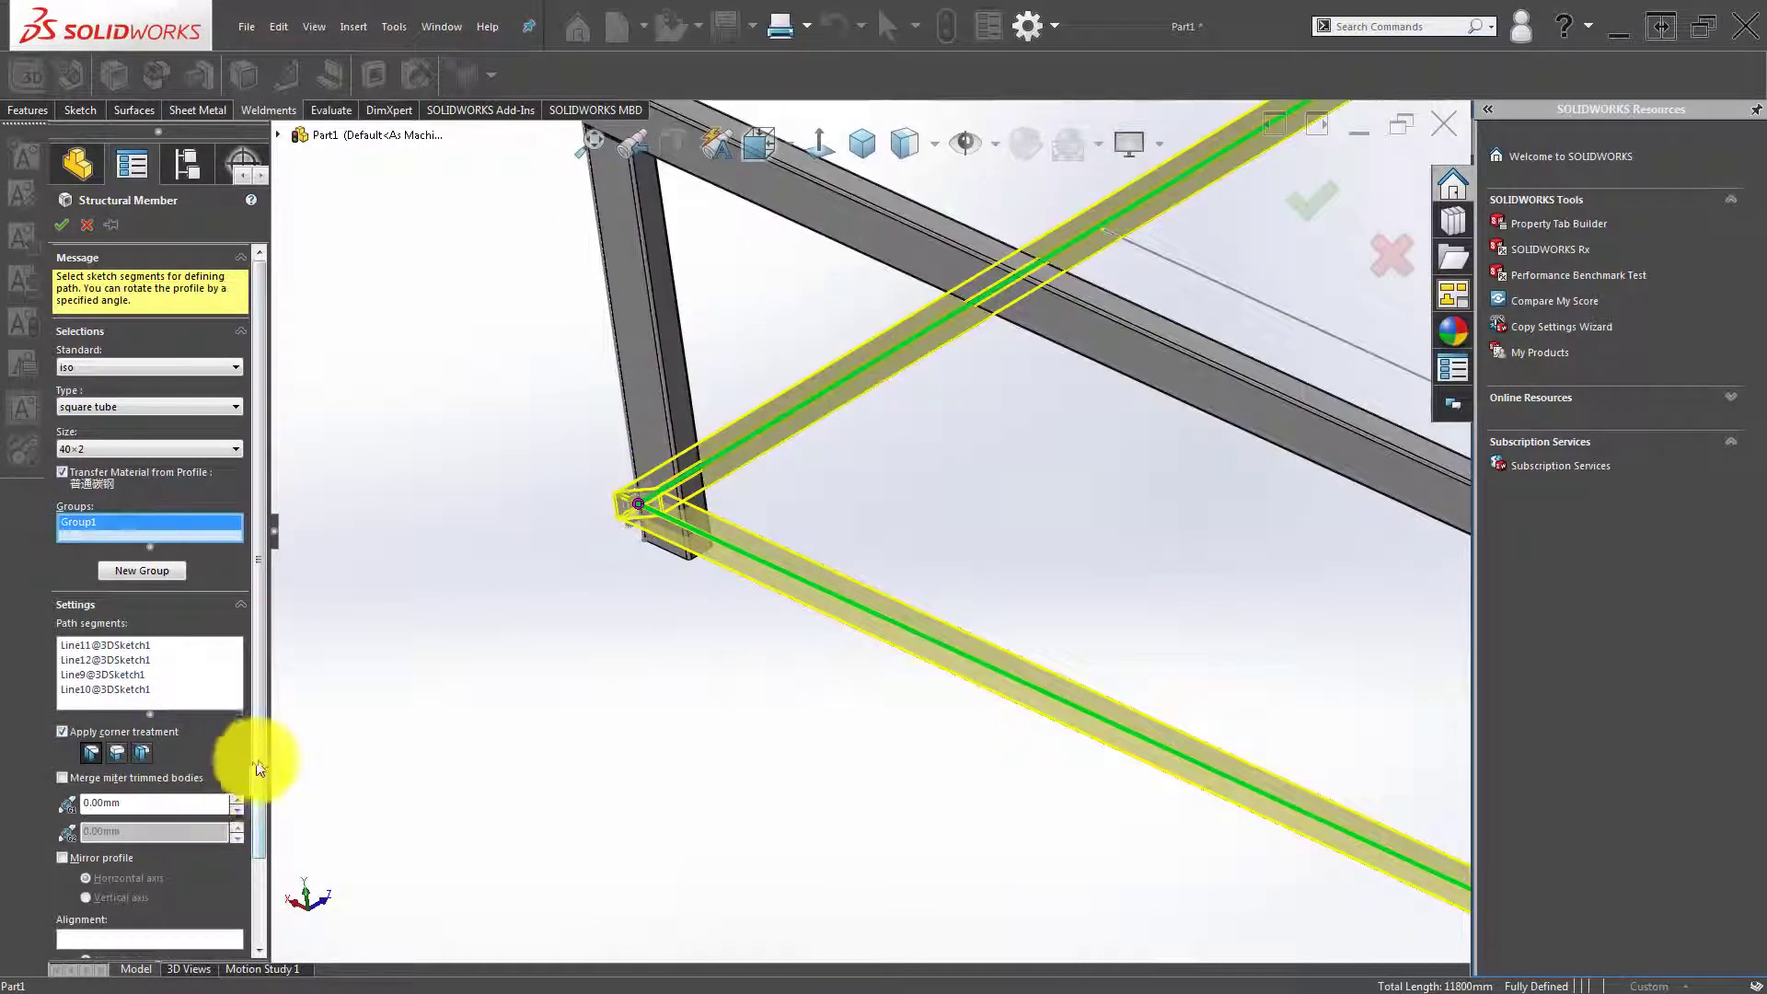
{"action": "left_click_drag", "start_coordinate": [258, 769], "coordinate": [256, 837]}
{"action": "left_click", "coordinate": [170, 936]}
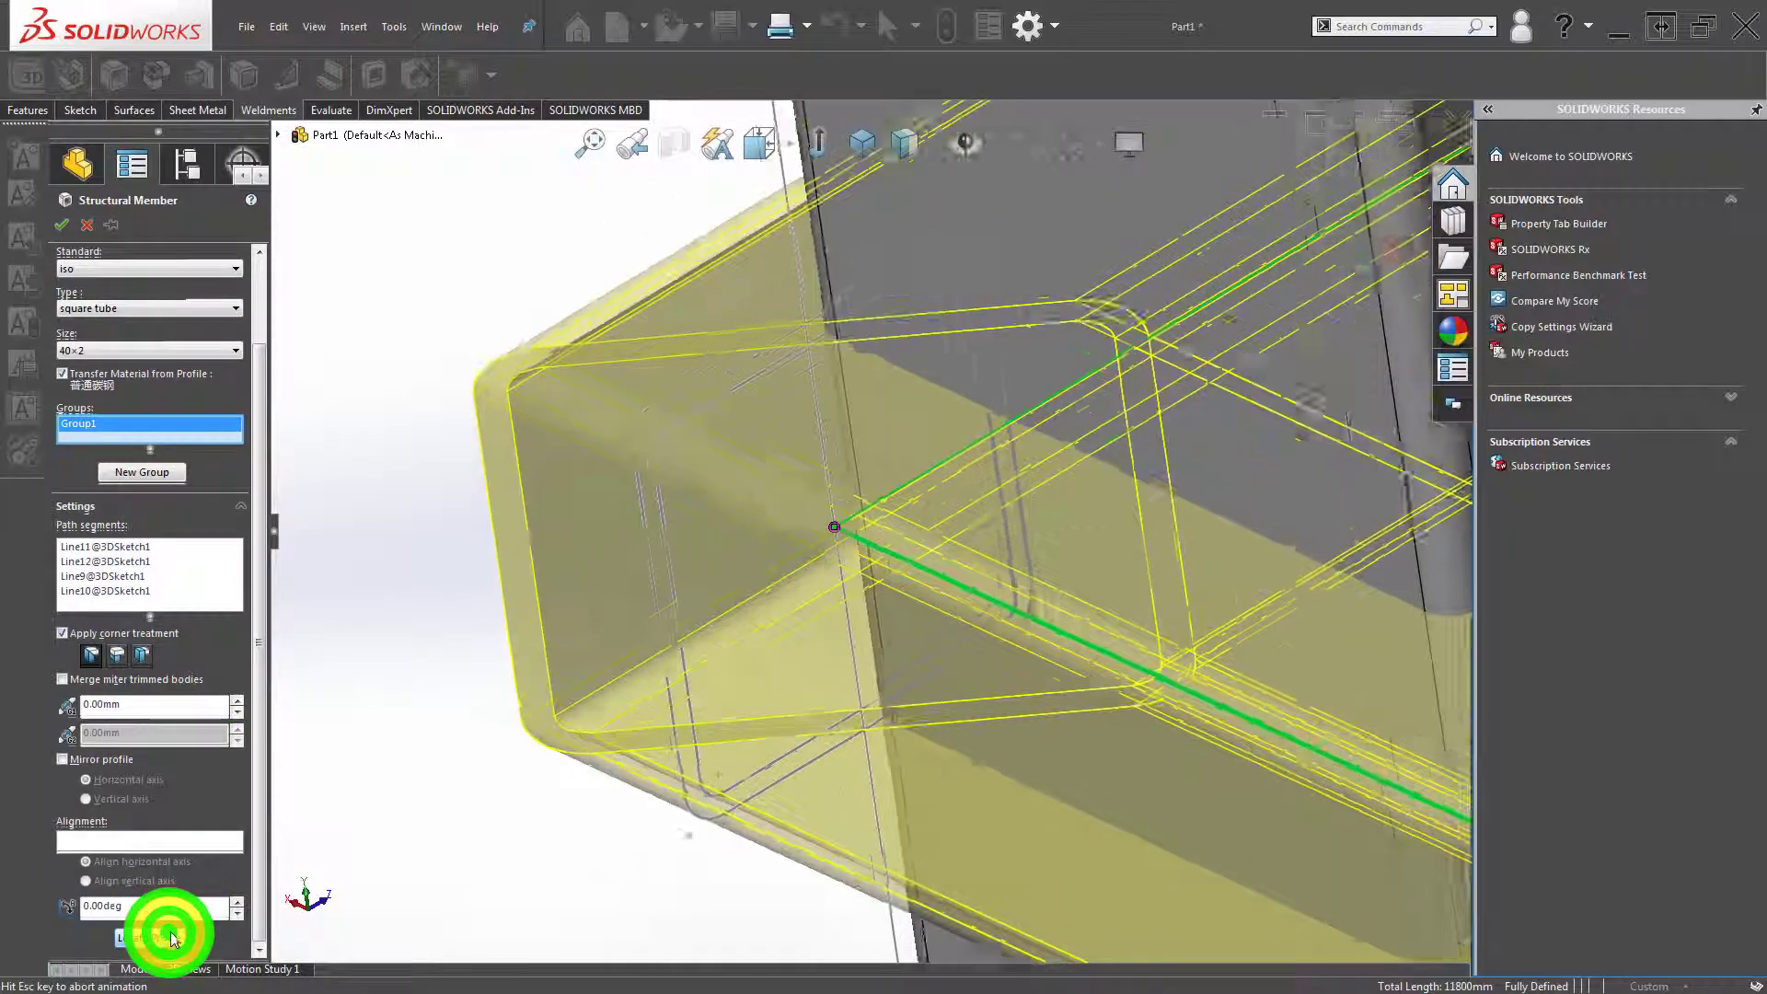
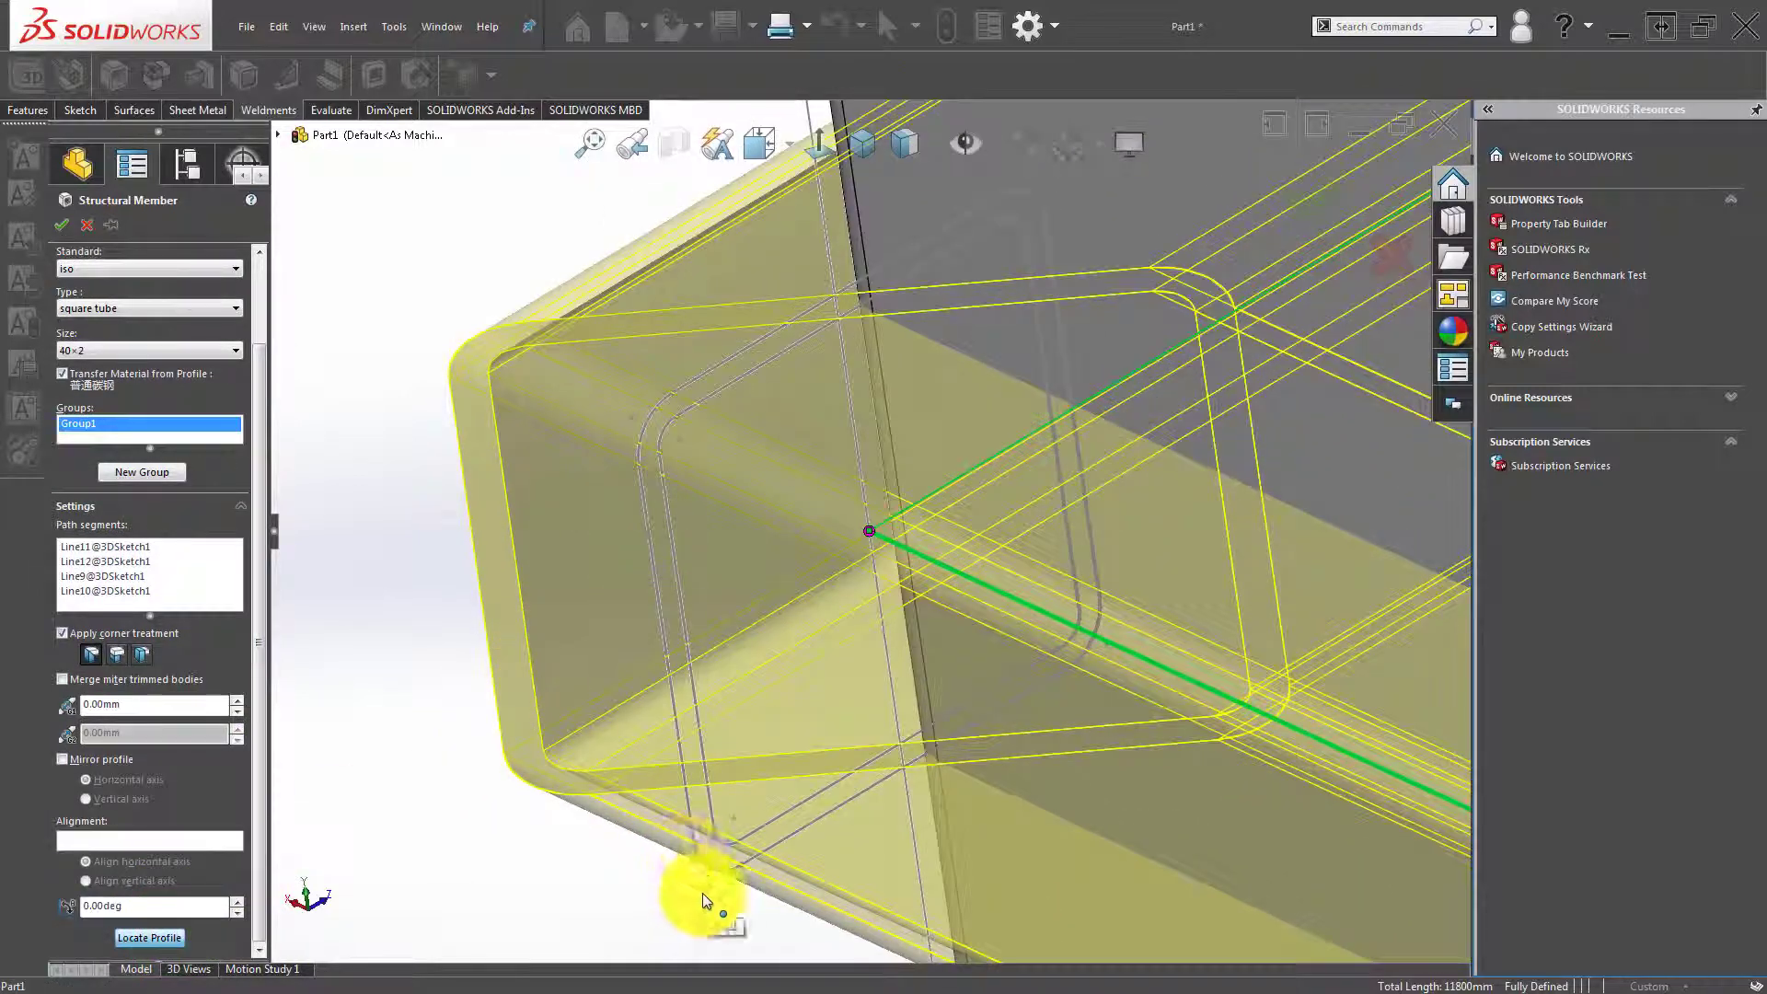
Pin the 40×2 square-tube profile at the path's corner point and accept the member.
{"action": "left_click", "coordinate": [703, 890]}
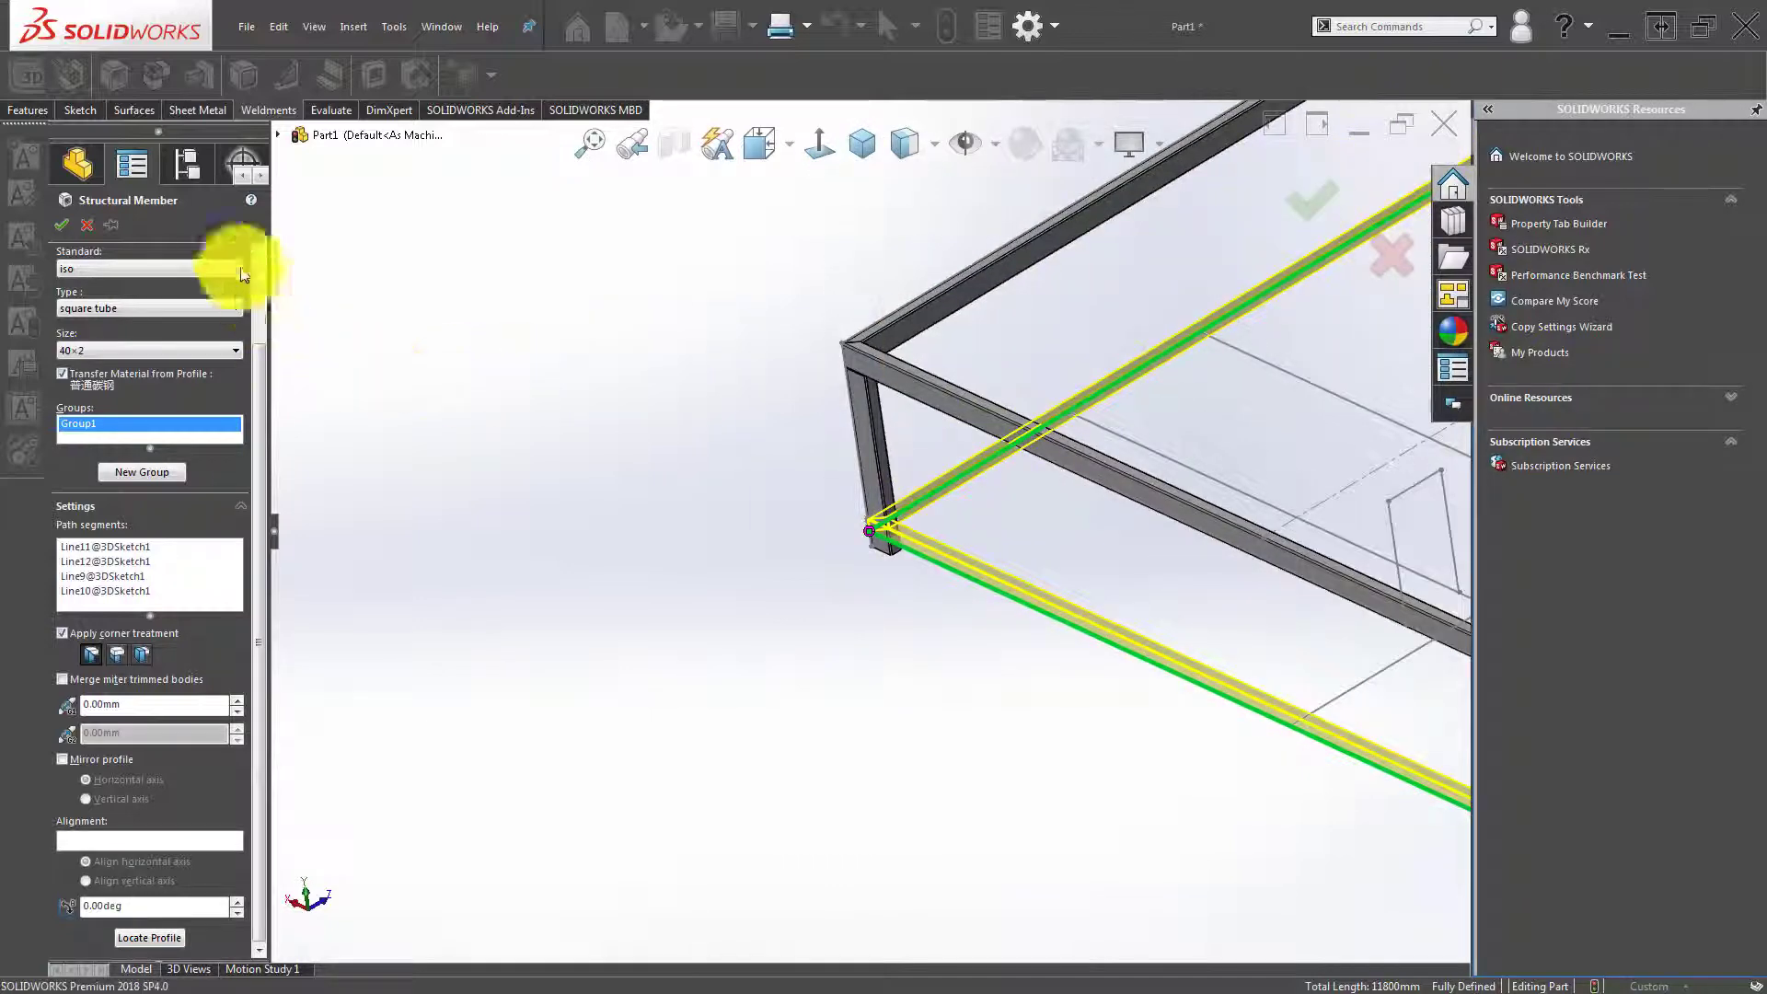
{"action": "left_click", "coordinate": [66, 222]}
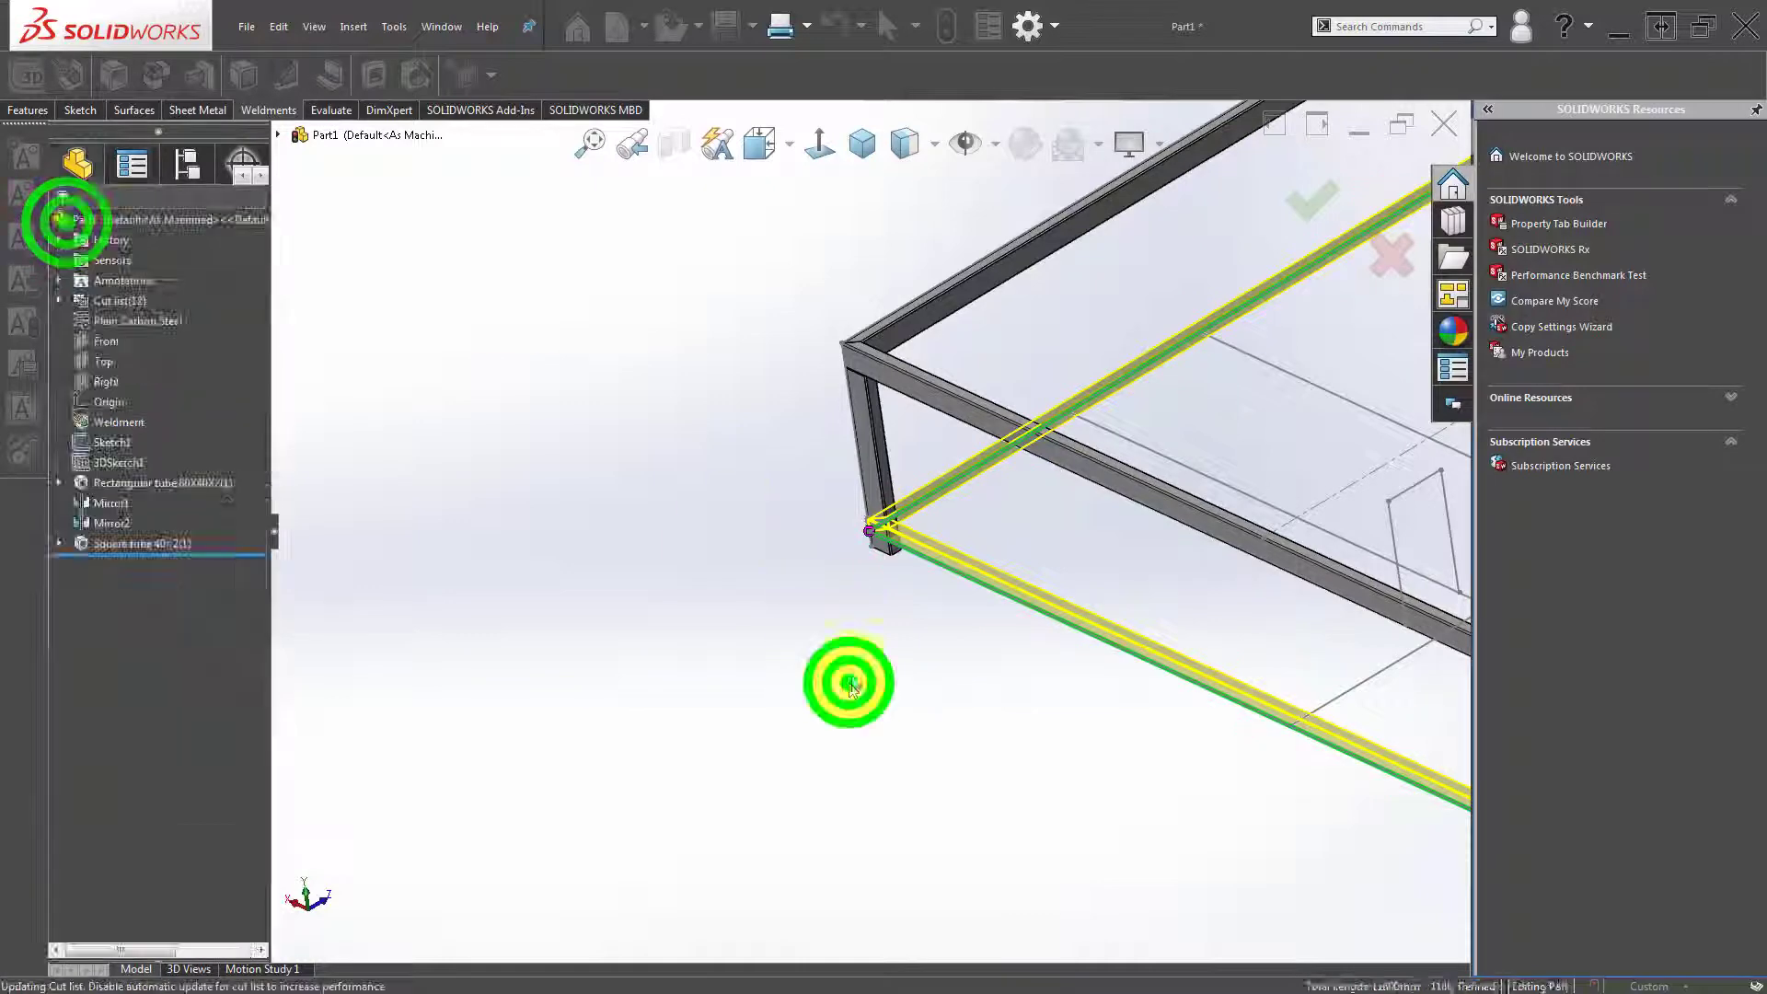
{"action": "middle_click_drag", "start_coordinate": [840, 684], "coordinate": [903, 554]}
{"action": "scroll", "coordinate": [903, 554], "scroll_direction": "up", "scroll_amount": 3}
{"action": "scroll", "coordinate": [951, 534], "scroll_direction": "up", "scroll_amount": 3}
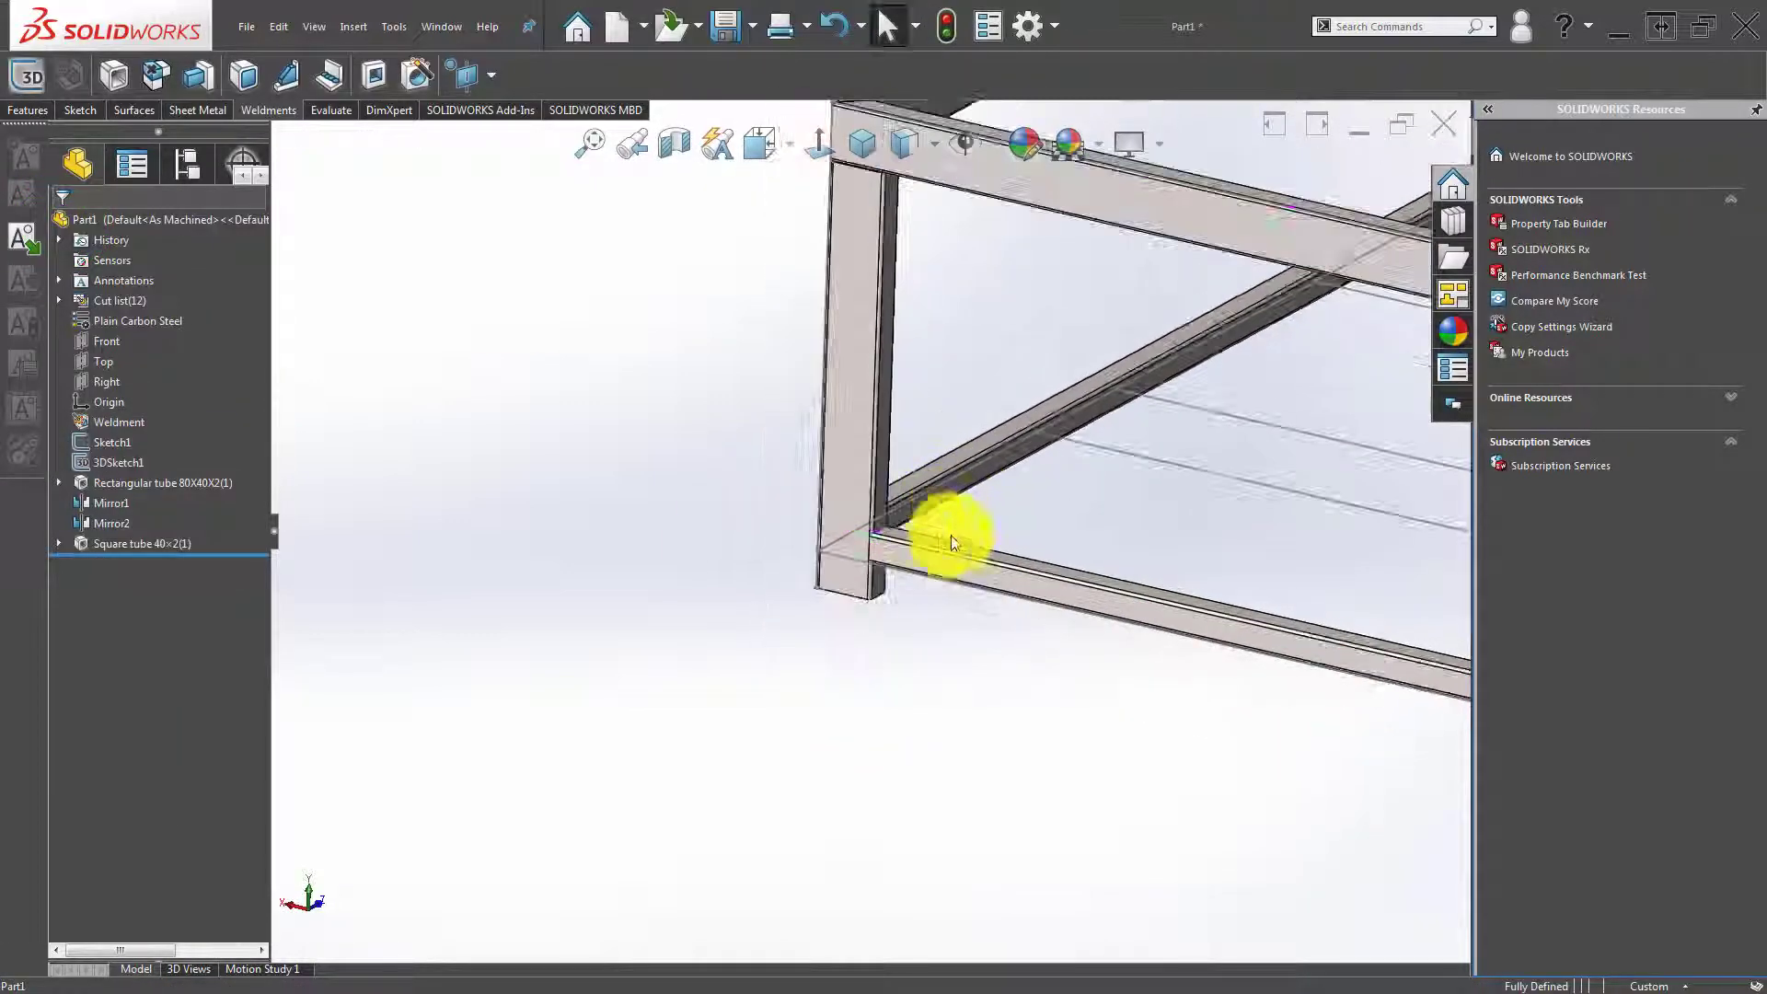
{"action": "scroll", "coordinate": [951, 533], "scroll_direction": "up", "scroll_amount": 2}
Start Trim/Extend with the four lower square-tube rails as bodies to trim.
{"action": "left_click", "coordinate": [171, 68]}
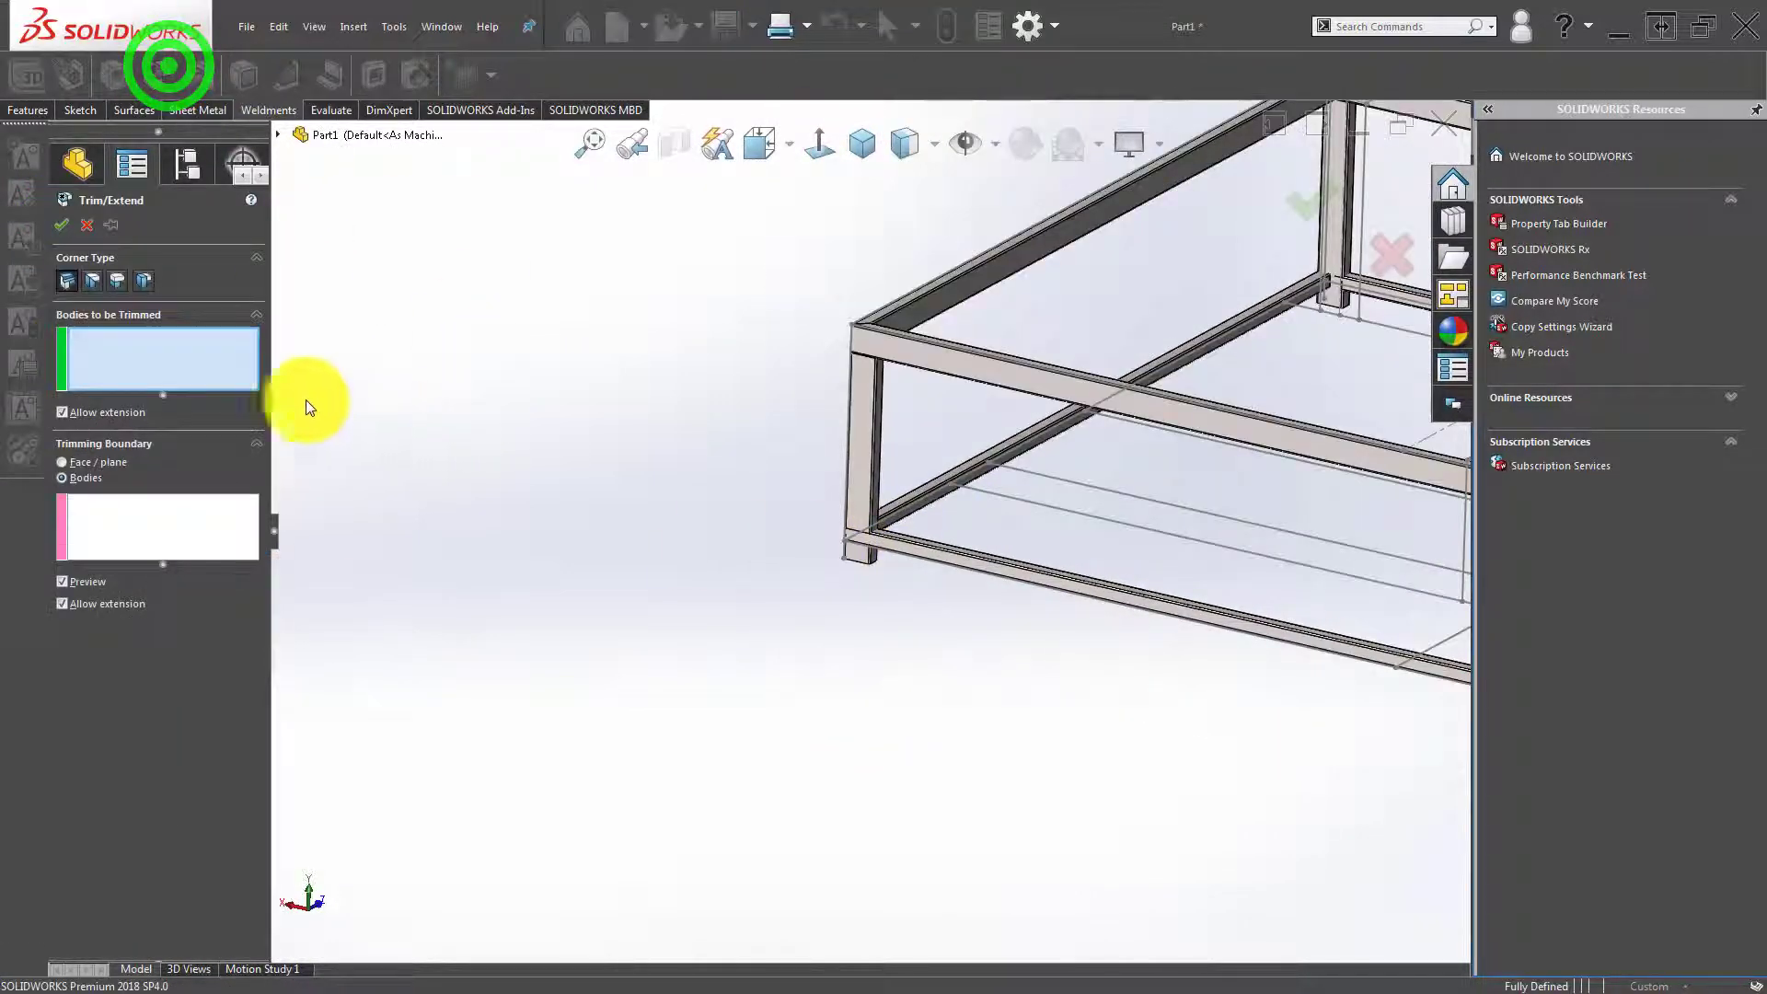
{"action": "scroll", "coordinate": [980, 542], "scroll_direction": "up", "scroll_amount": 3}
{"action": "scroll", "coordinate": [978, 540], "scroll_direction": "down", "scroll_amount": 4}
{"action": "left_click", "coordinate": [785, 576]}
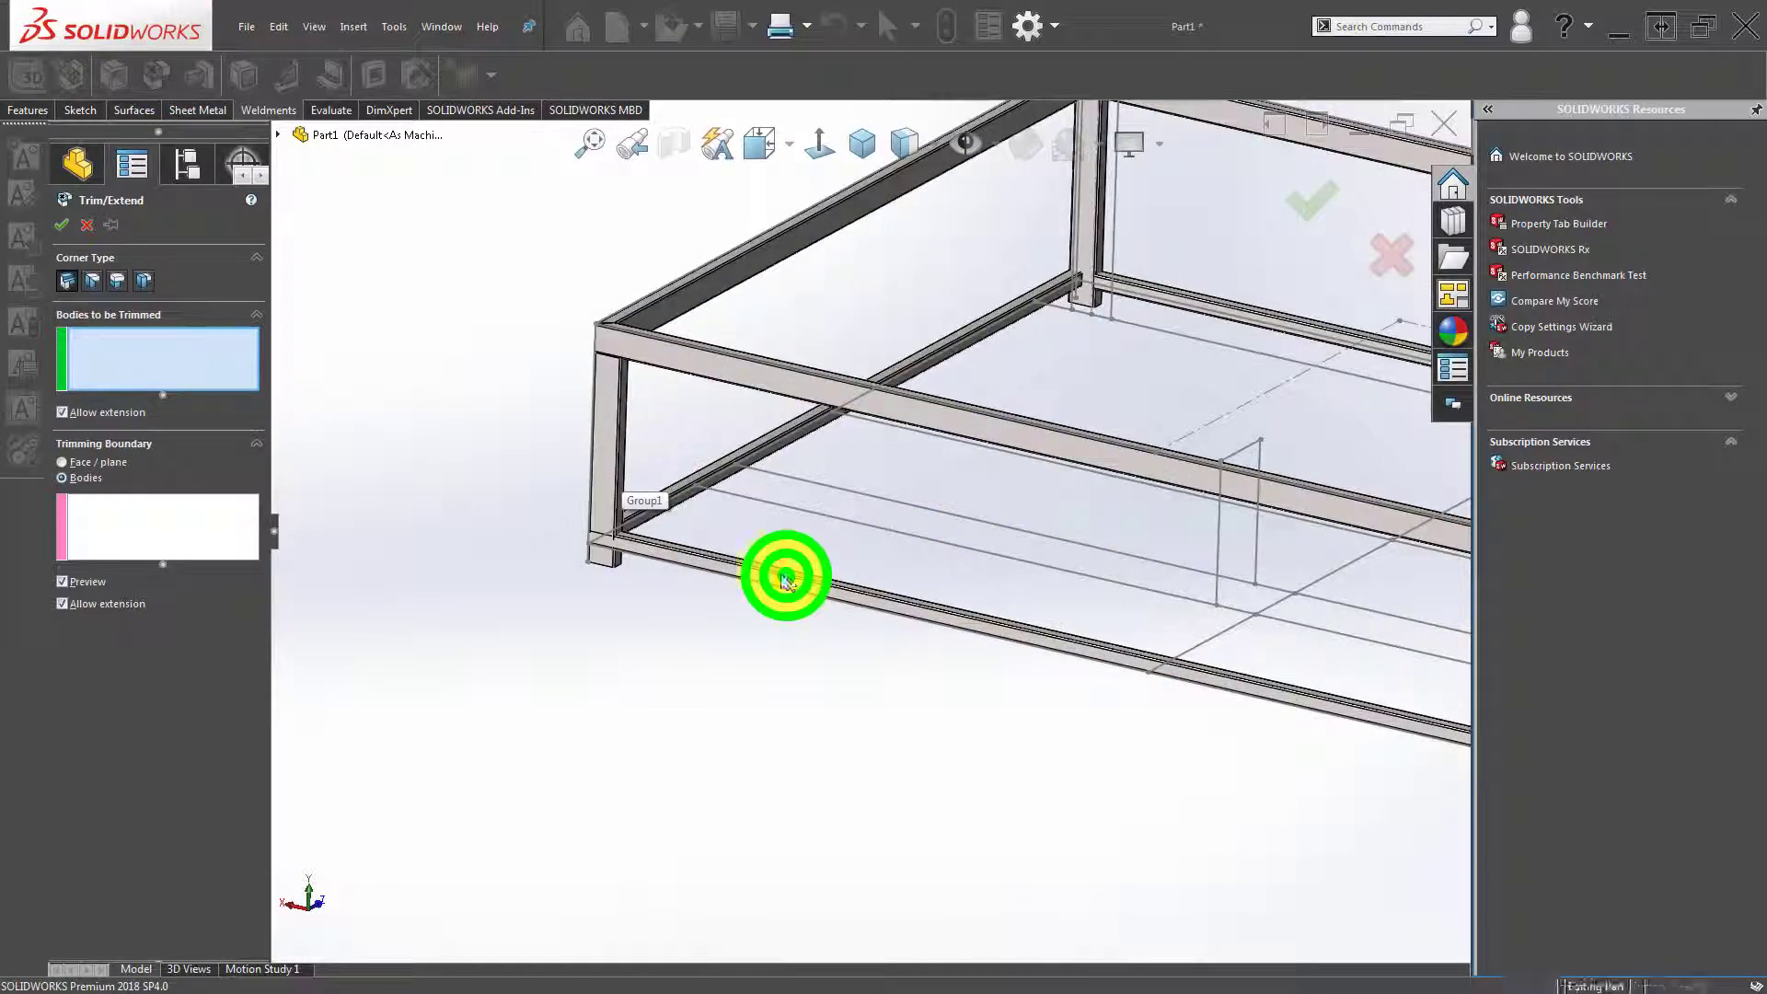
{"action": "left_click", "coordinate": [675, 507]}
{"action": "left_click", "coordinate": [1191, 309]}
{"action": "scroll", "coordinate": [1194, 349], "scroll_direction": "up", "scroll_amount": 3}
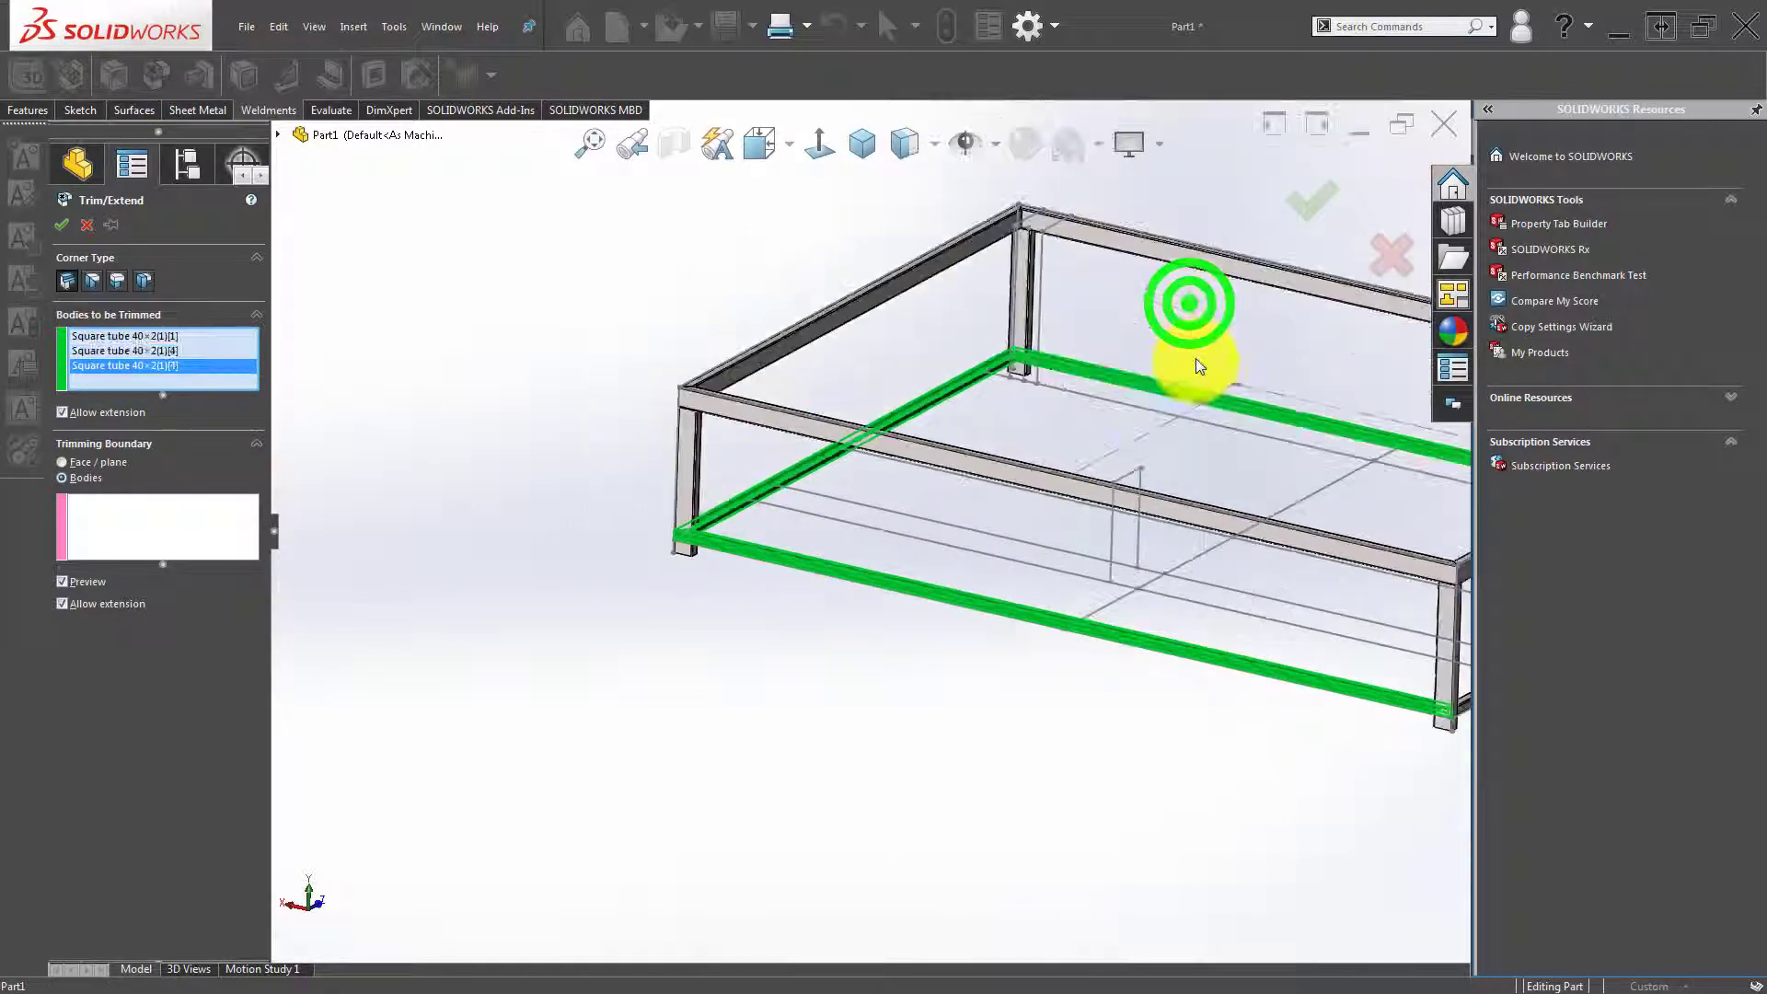
{"action": "scroll", "coordinate": [1214, 414], "scroll_direction": "up", "scroll_amount": 1}
{"action": "left_click", "coordinate": [1296, 644]}
{"action": "scroll", "coordinate": [644, 552], "scroll_direction": "down", "scroll_amount": 2}
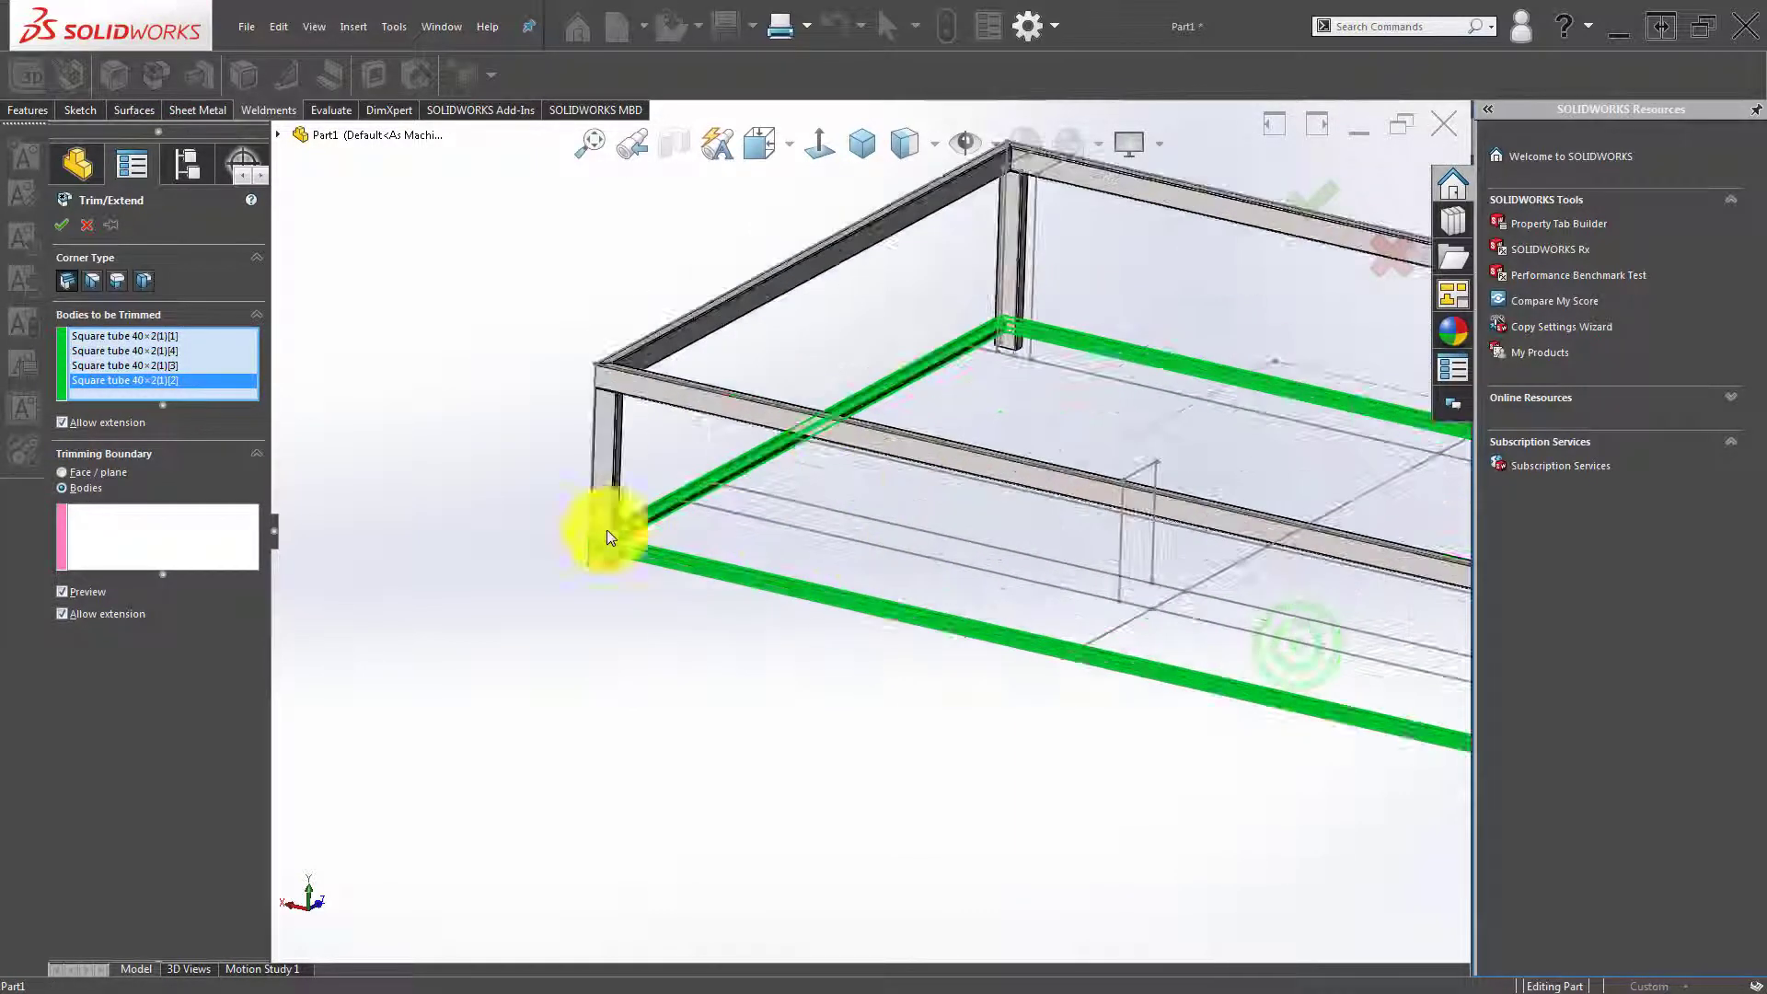
Use the four corner legs as trimming boundaries and accept the trim.
{"action": "left_click", "coordinate": [116, 550]}
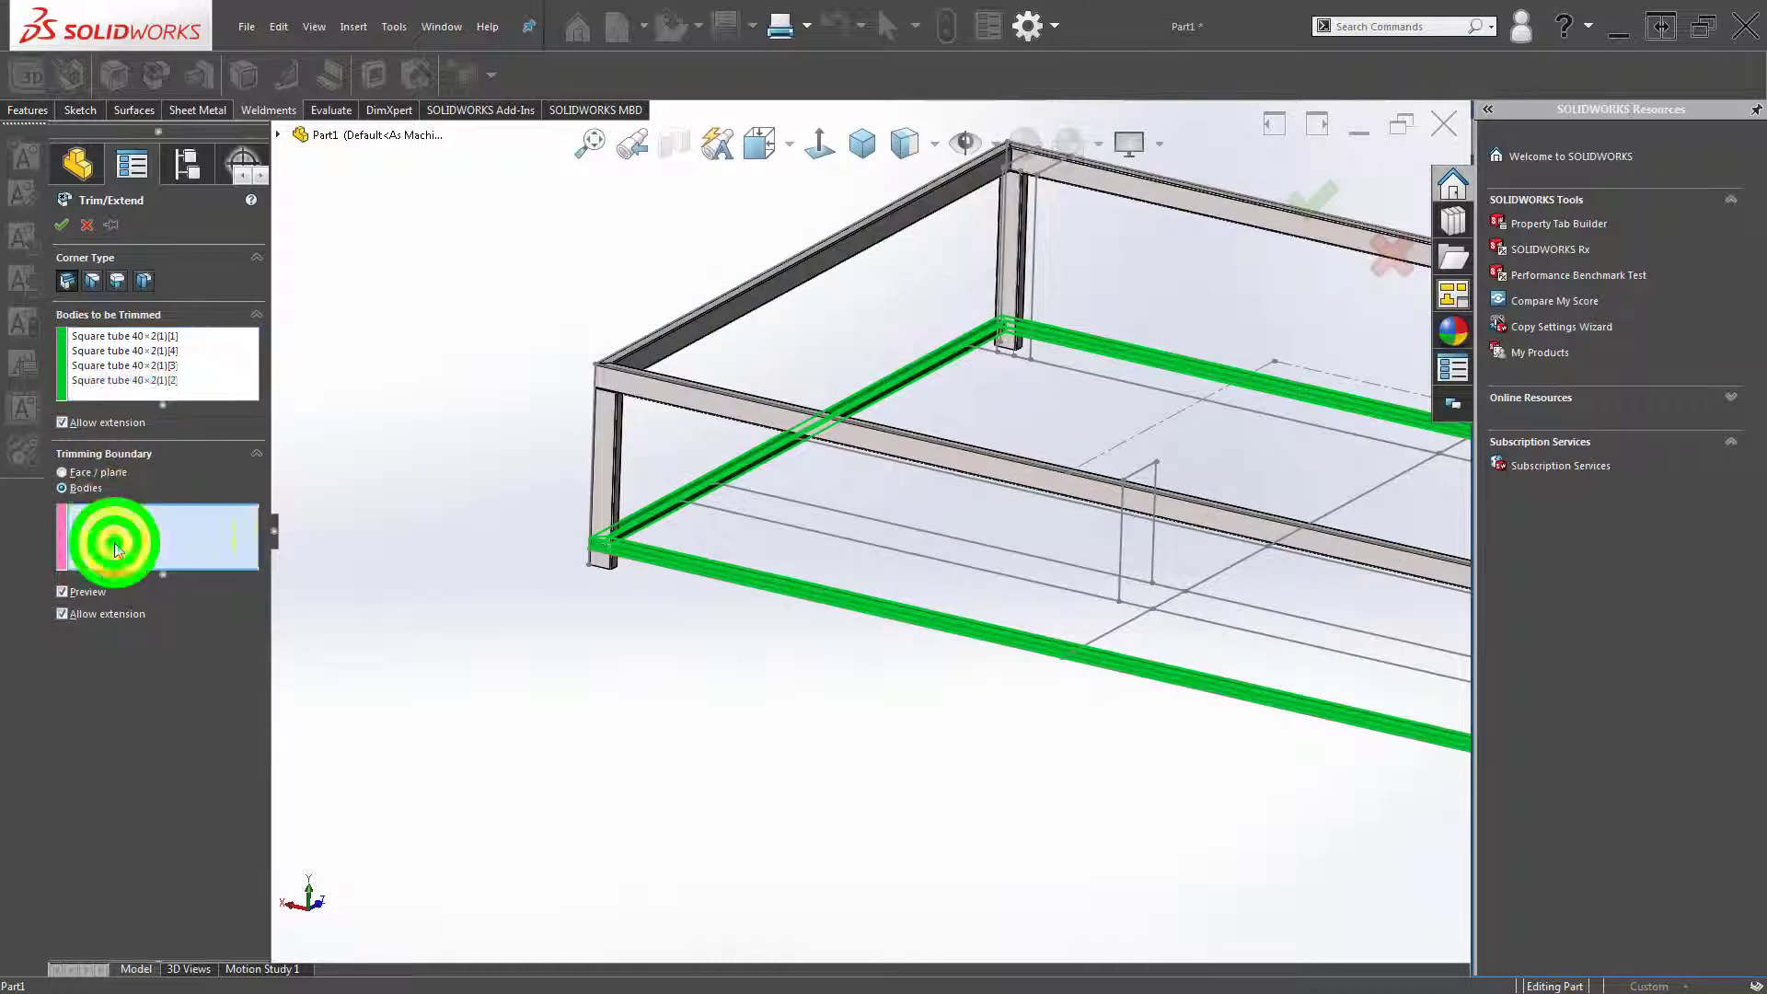
{"action": "left_click", "coordinate": [607, 460]}
{"action": "left_click", "coordinate": [1012, 247]}
{"action": "scroll", "coordinate": [1018, 442], "scroll_direction": "up", "scroll_amount": 2}
{"action": "scroll", "coordinate": [1181, 597], "scroll_direction": "up", "scroll_amount": 1}
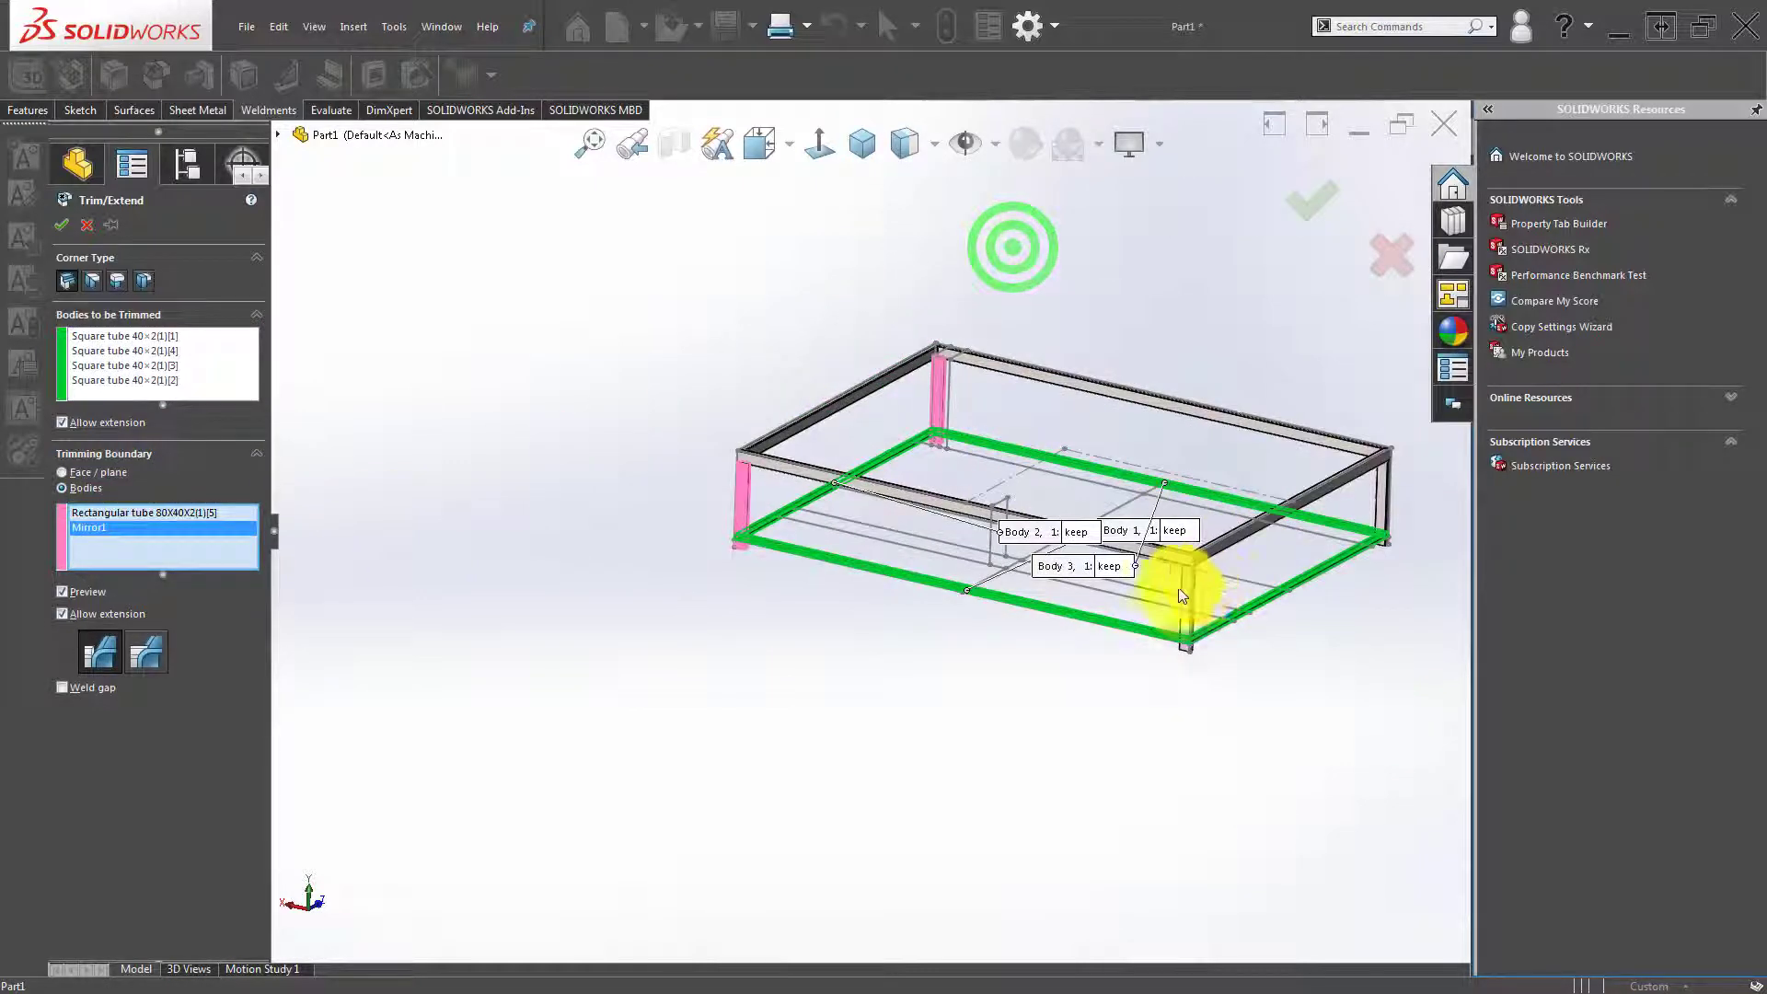
{"action": "left_click", "coordinate": [1188, 587]}
{"action": "left_click", "coordinate": [1380, 487]}
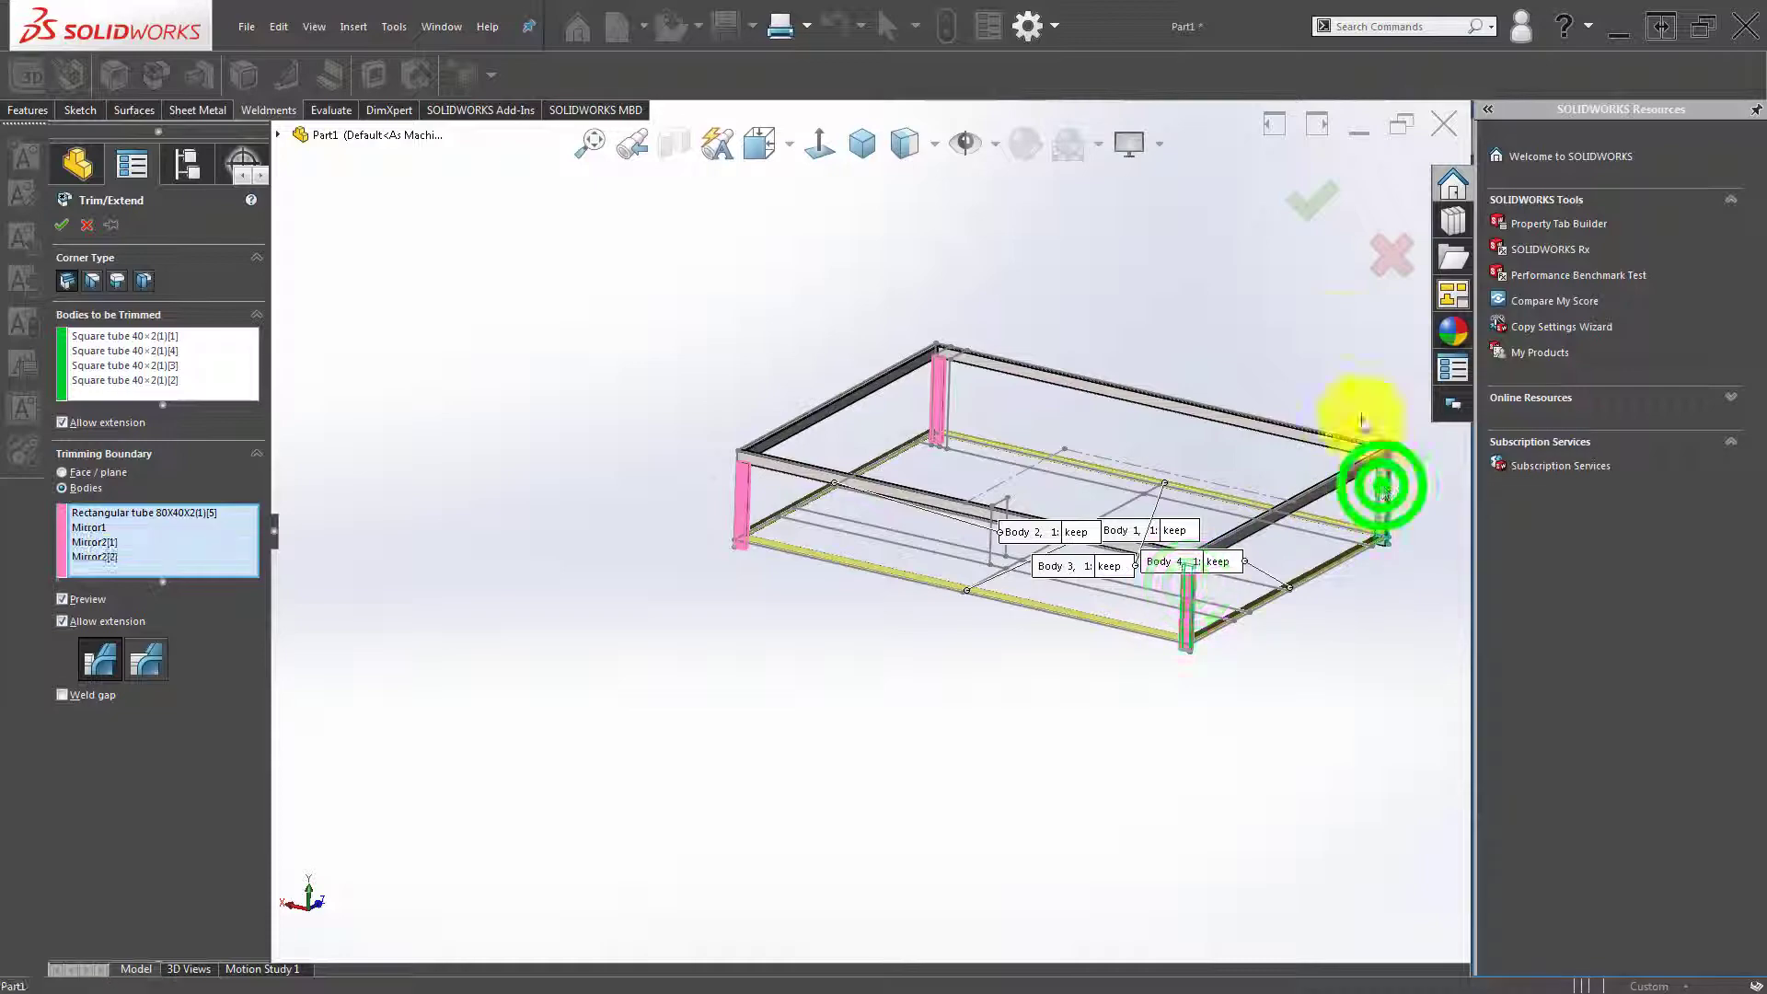
{"action": "left_click", "coordinate": [1303, 220]}
{"action": "left_click", "coordinate": [1140, 268]}
{"action": "scroll", "coordinate": [782, 525], "scroll_direction": "down", "scroll_amount": 3}
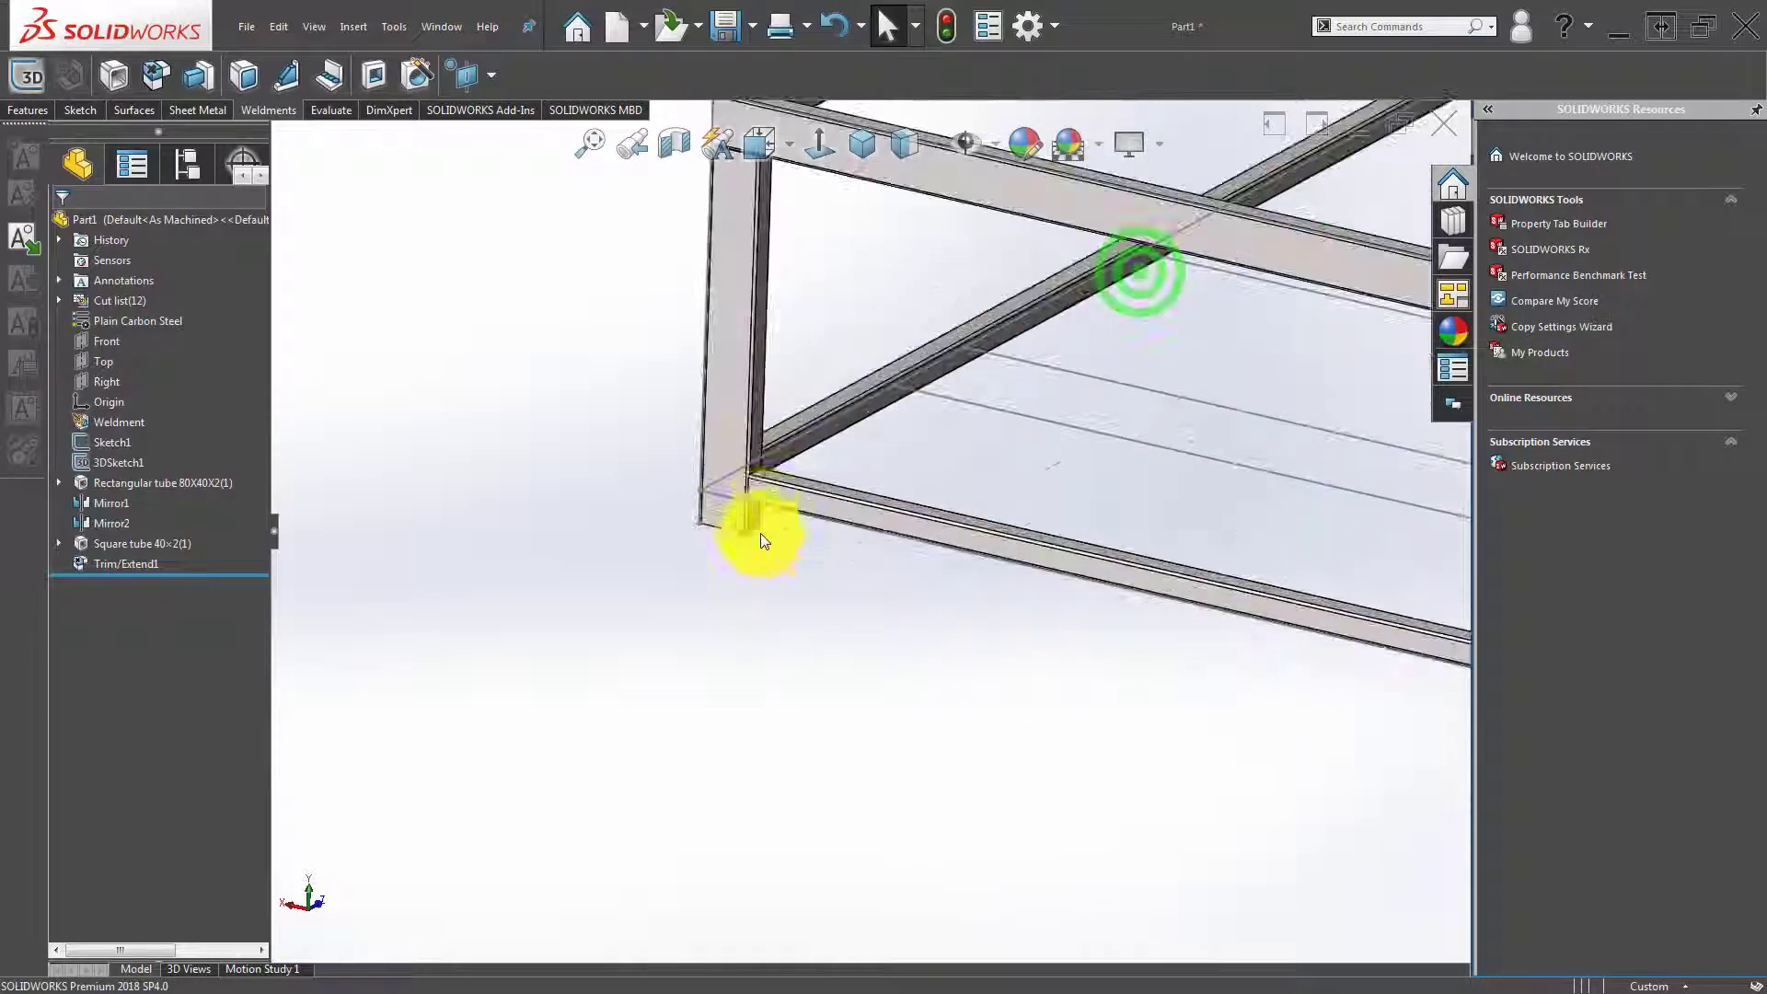
{"action": "scroll", "coordinate": [746, 528], "scroll_direction": "down", "scroll_amount": 2}
{"action": "mouse_move", "coordinate": [743, 526]}
{"action": "middle_mouse_down"}
{"action": "mouse_move", "coordinate": [611, 501]}
{"action": "mouse_move", "coordinate": [764, 525]}
{"action": "middle_mouse_up"}
{"action": "left_click", "coordinate": [776, 511]}
{"action": "left_click", "coordinate": [671, 709]}
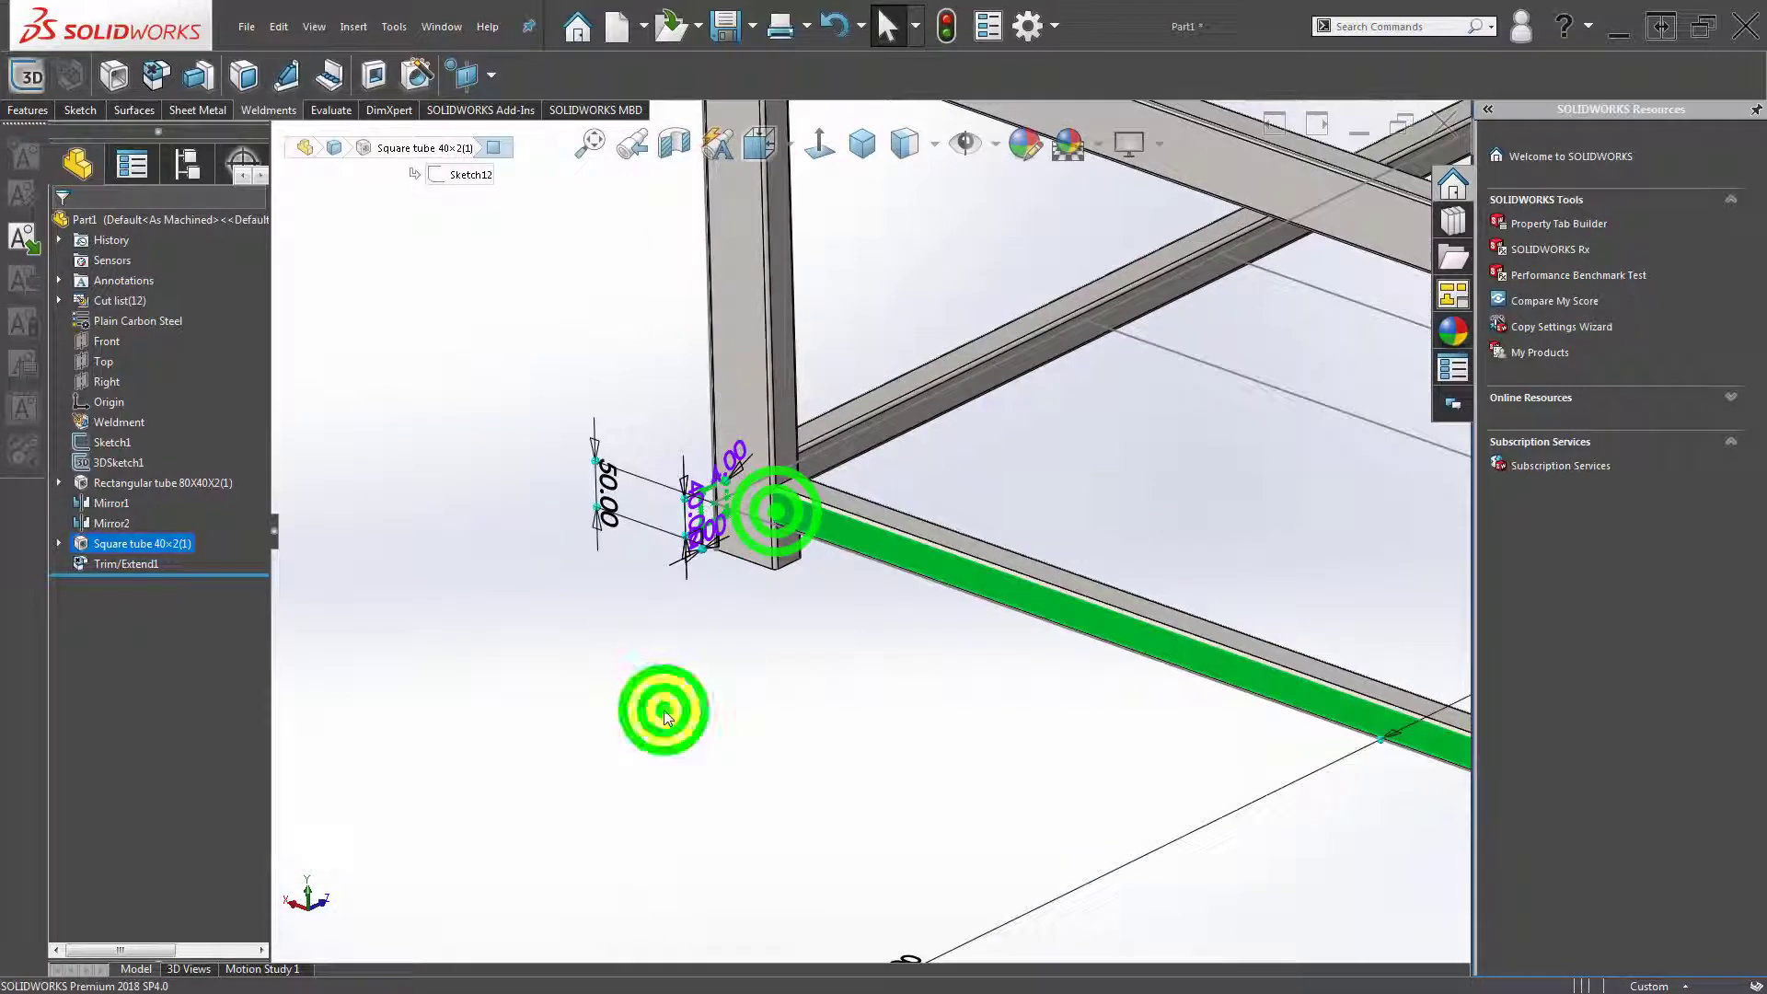
{"action": "scroll", "coordinate": [1085, 552], "scroll_direction": "up", "scroll_amount": 3}
{"action": "scroll", "coordinate": [1124, 525], "scroll_direction": "up", "scroll_amount": 3}
{"action": "middle_click_drag", "start_coordinate": [1124, 525], "coordinate": [1154, 609]}
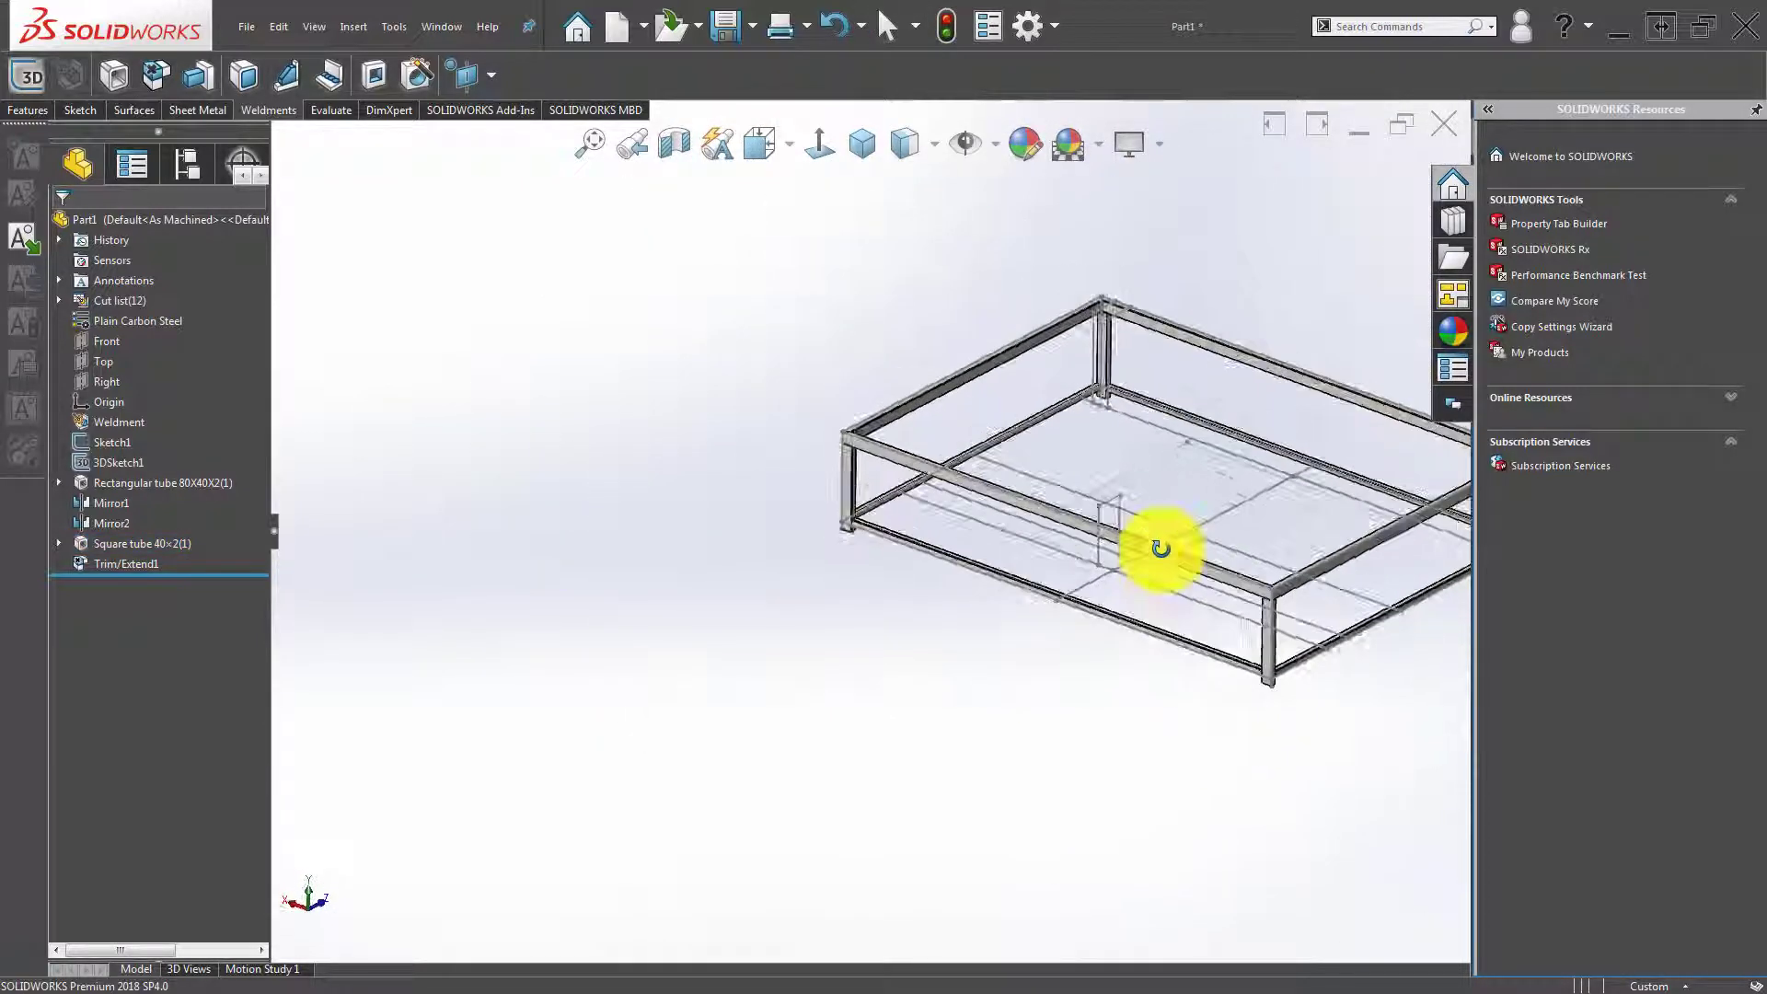
{"action": "scroll", "coordinate": [1117, 619], "scroll_direction": "down", "scroll_amount": 3}
{"action": "scroll", "coordinate": [1079, 705], "scroll_direction": "down", "scroll_amount": 2}
{"action": "scroll", "coordinate": [1079, 705], "scroll_direction": "up", "scroll_amount": 3}
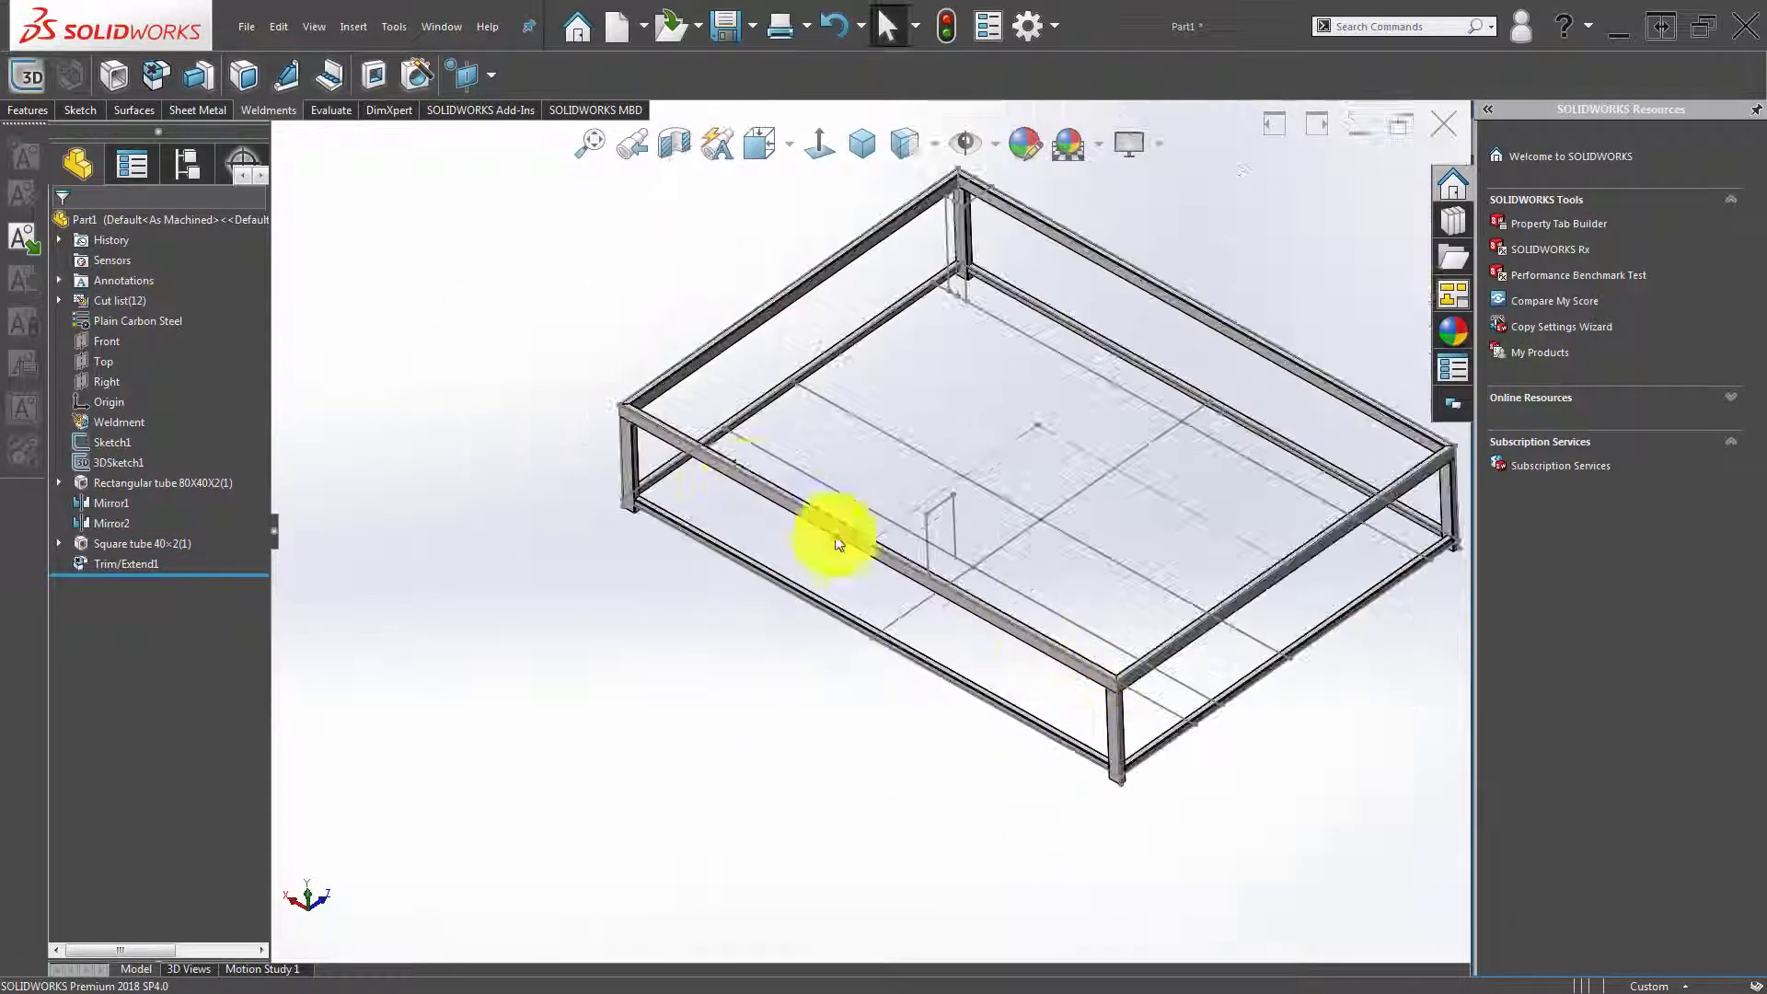
{"action": "left_click", "coordinate": [160, 543]}
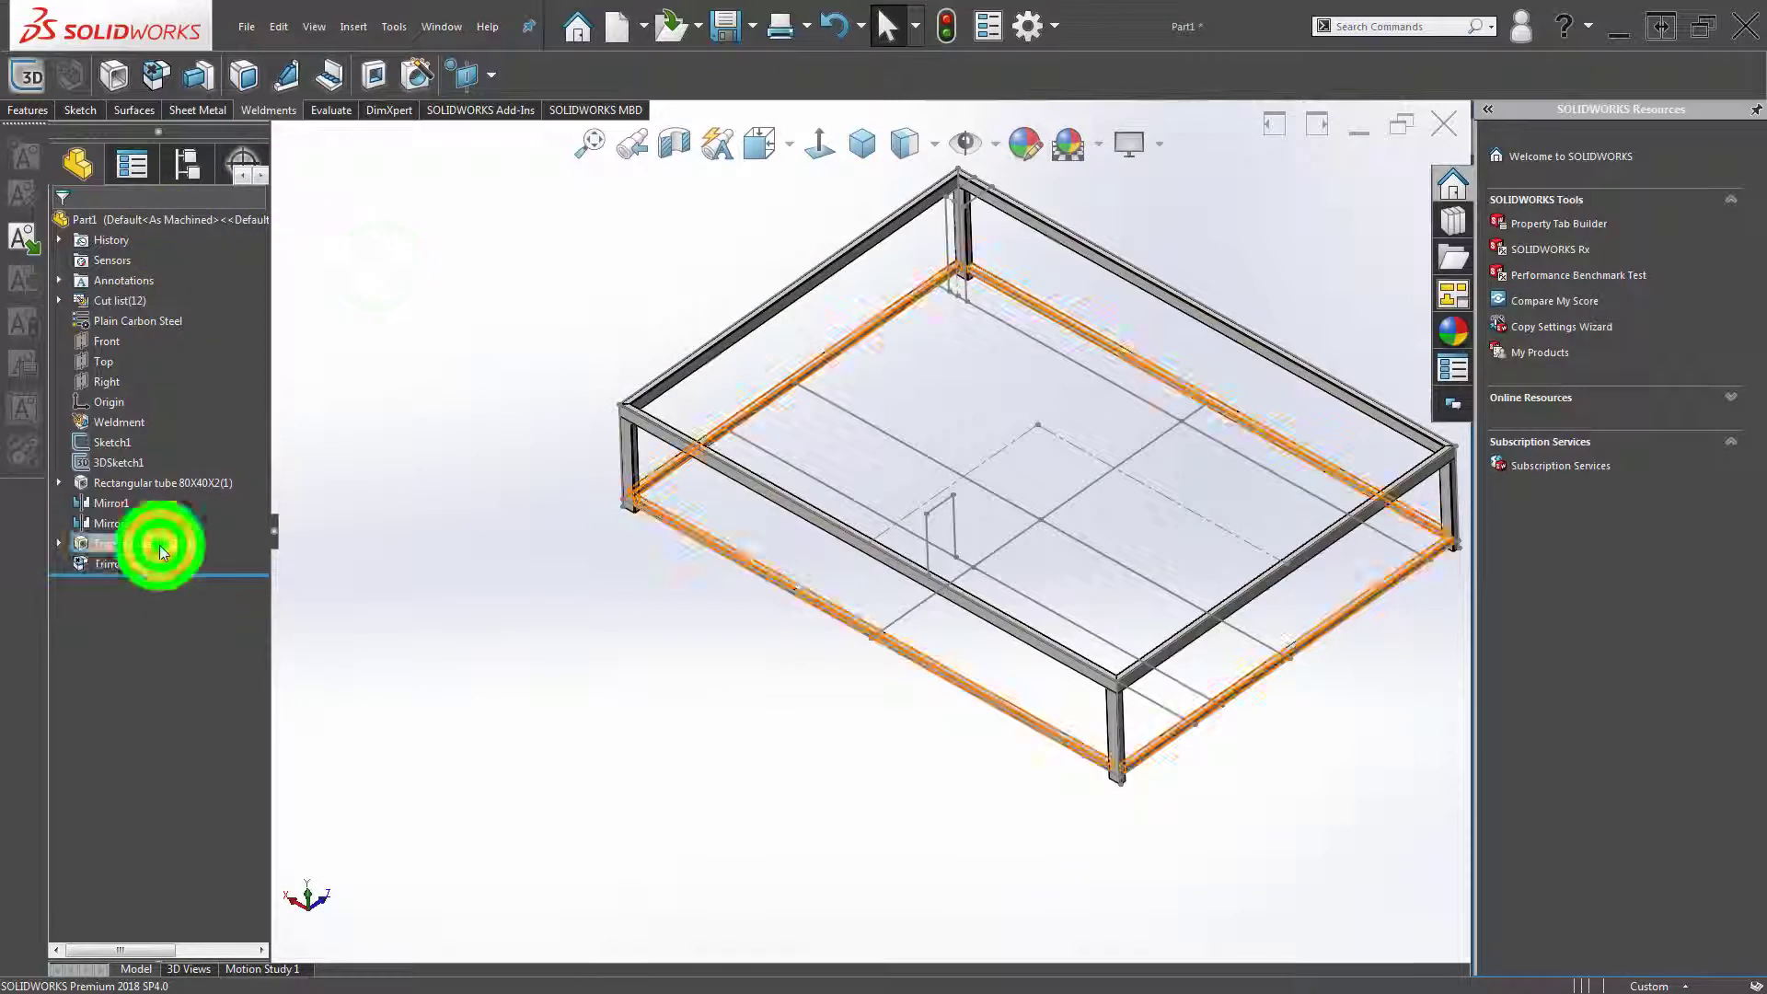
Reopen Square tube 40×2(1) for editing and create a second member group.
{"action": "left_click", "coordinate": [176, 488]}
{"action": "left_click", "coordinate": [501, 527]}
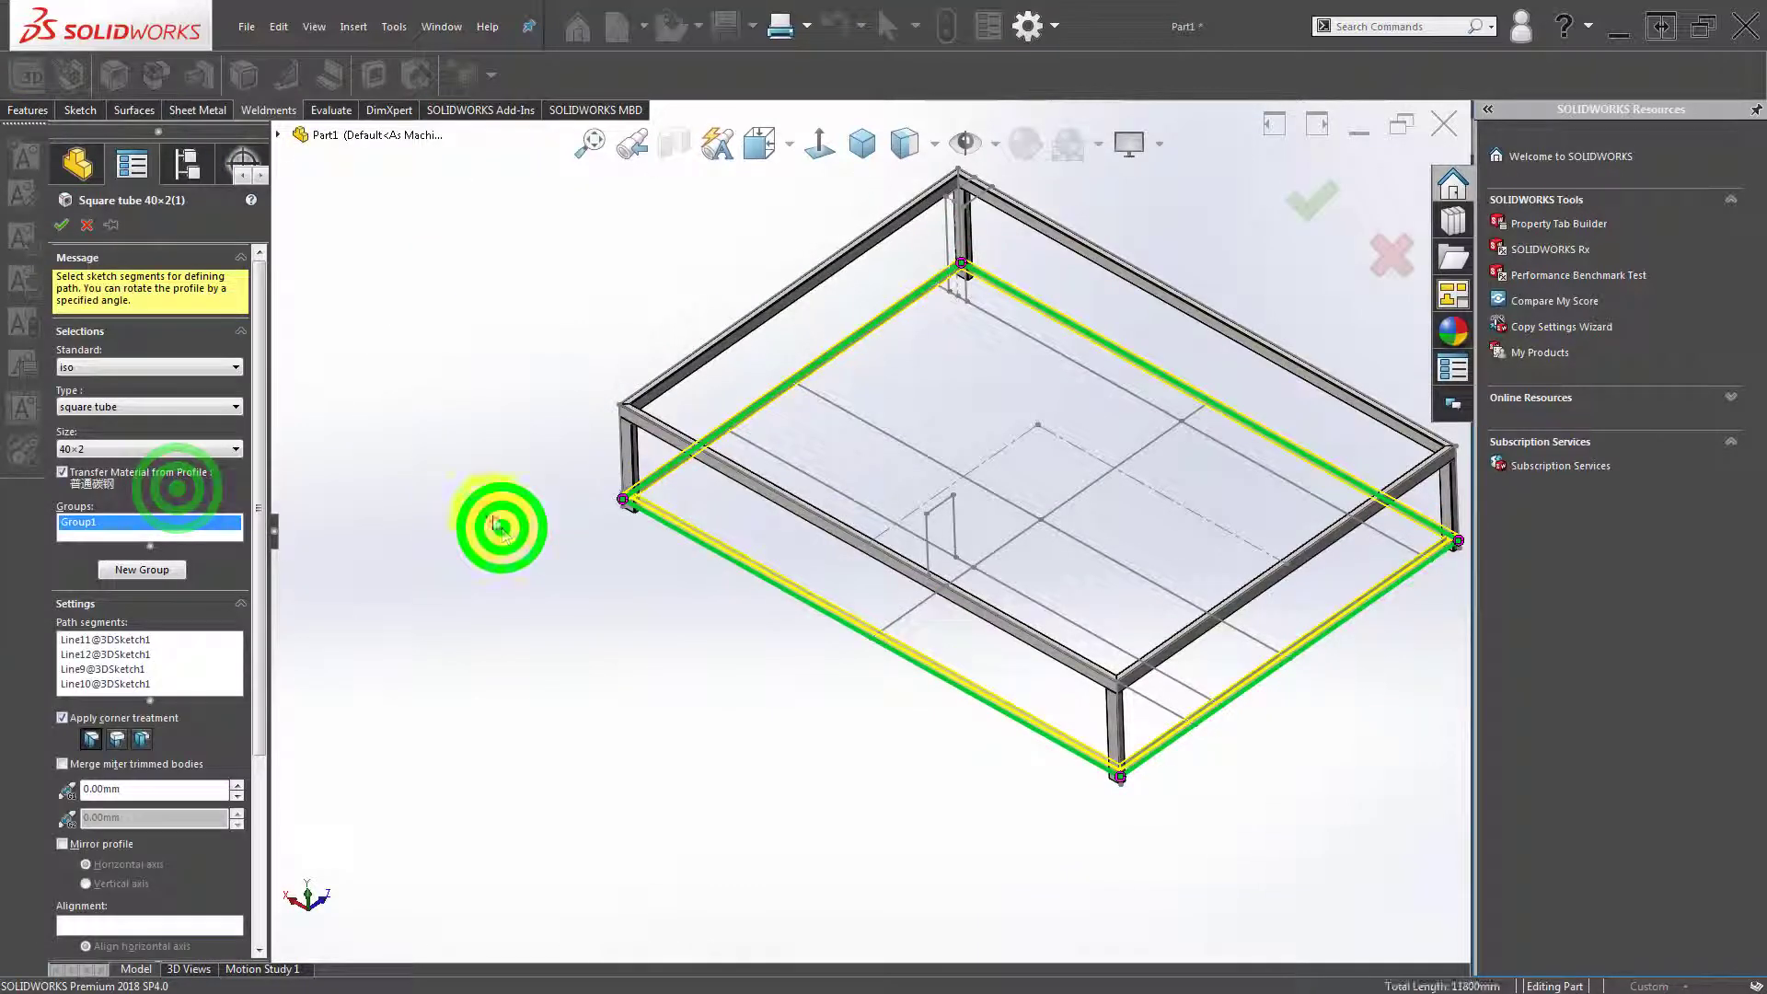
{"action": "left_click", "coordinate": [161, 577]}
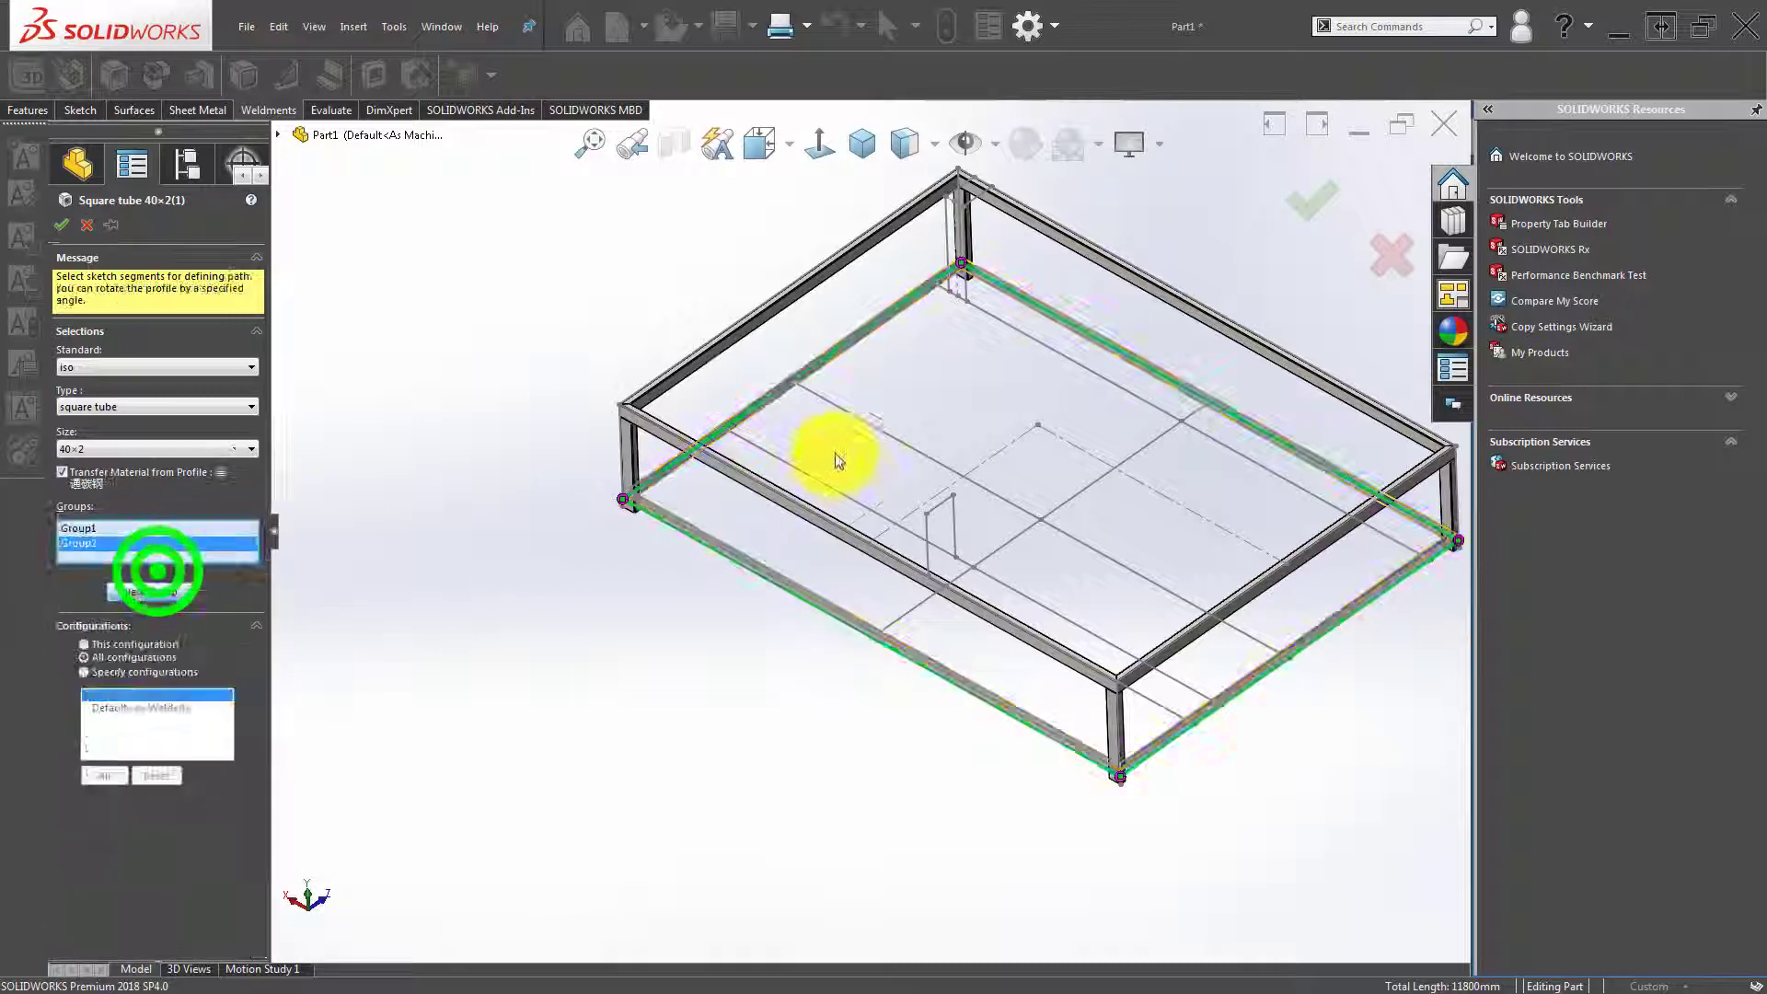
{"action": "scroll", "coordinate": [836, 452], "scroll_direction": "down", "scroll_amount": 2}
{"action": "scroll", "coordinate": [748, 458], "scroll_direction": "down", "scroll_amount": 2}
{"action": "middle_click_drag", "start_coordinate": [761, 454], "coordinate": [767, 439]}
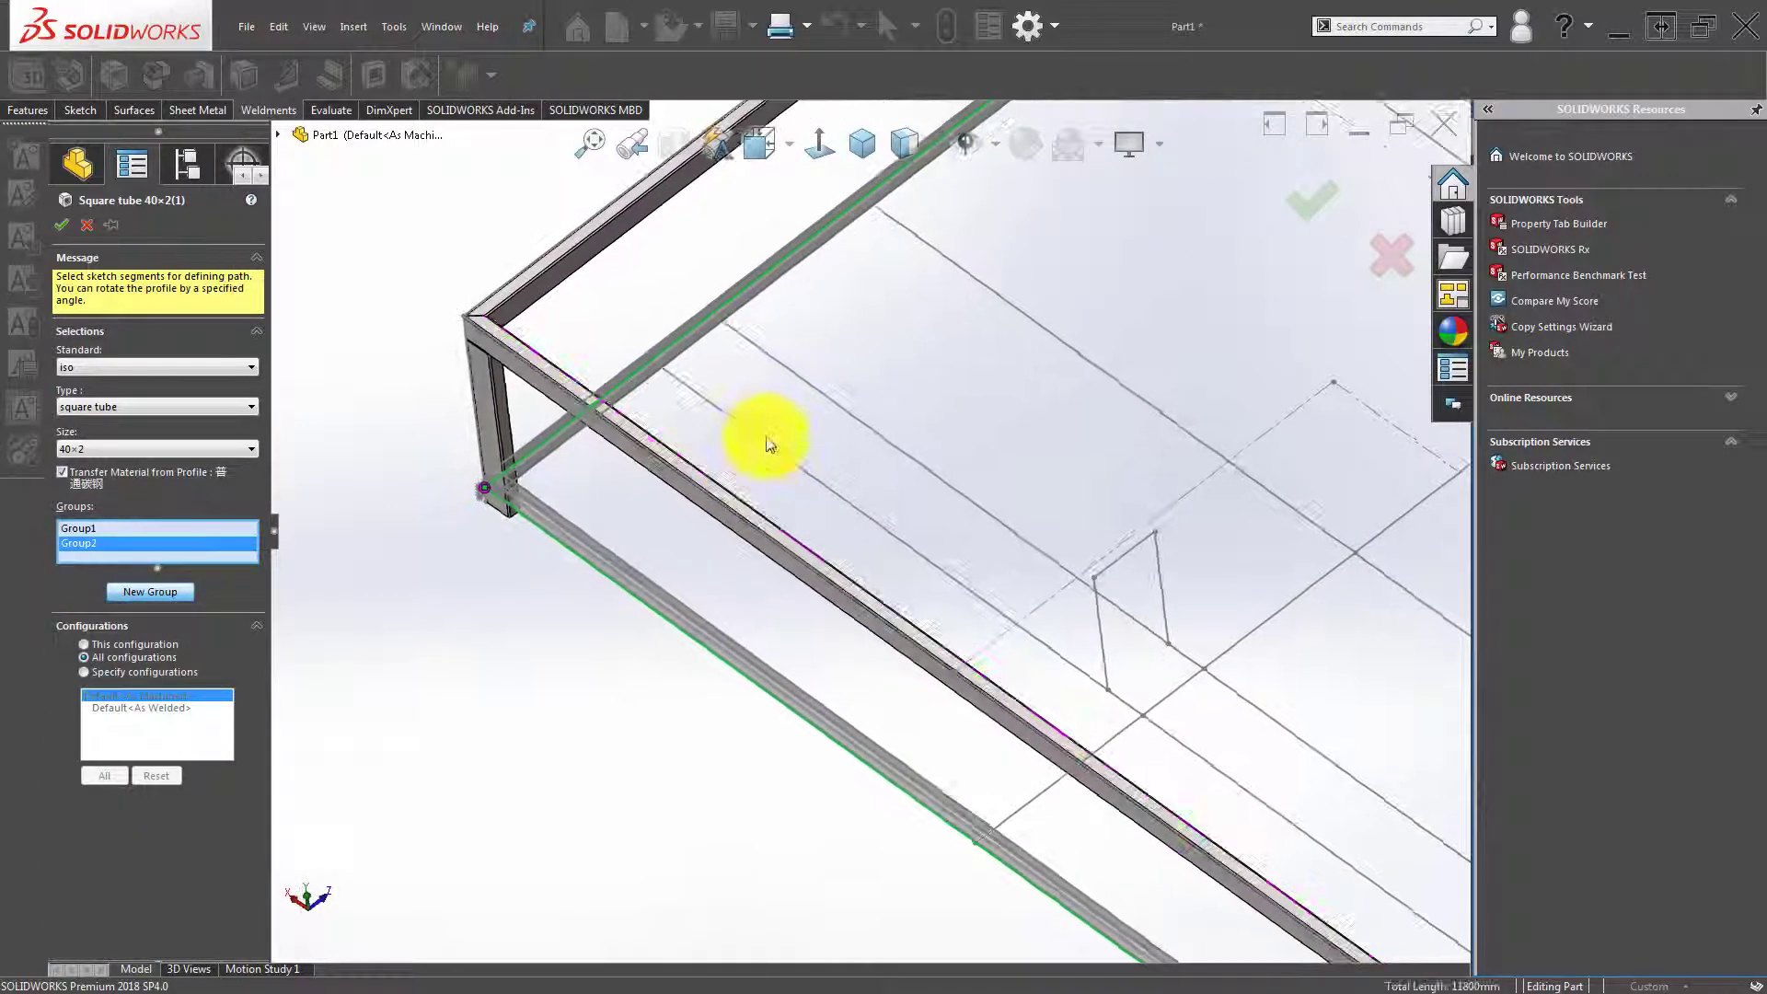
Select the parallel cross lines as Group2 tube paths, then add a third group.
{"action": "left_click", "coordinate": [765, 446]}
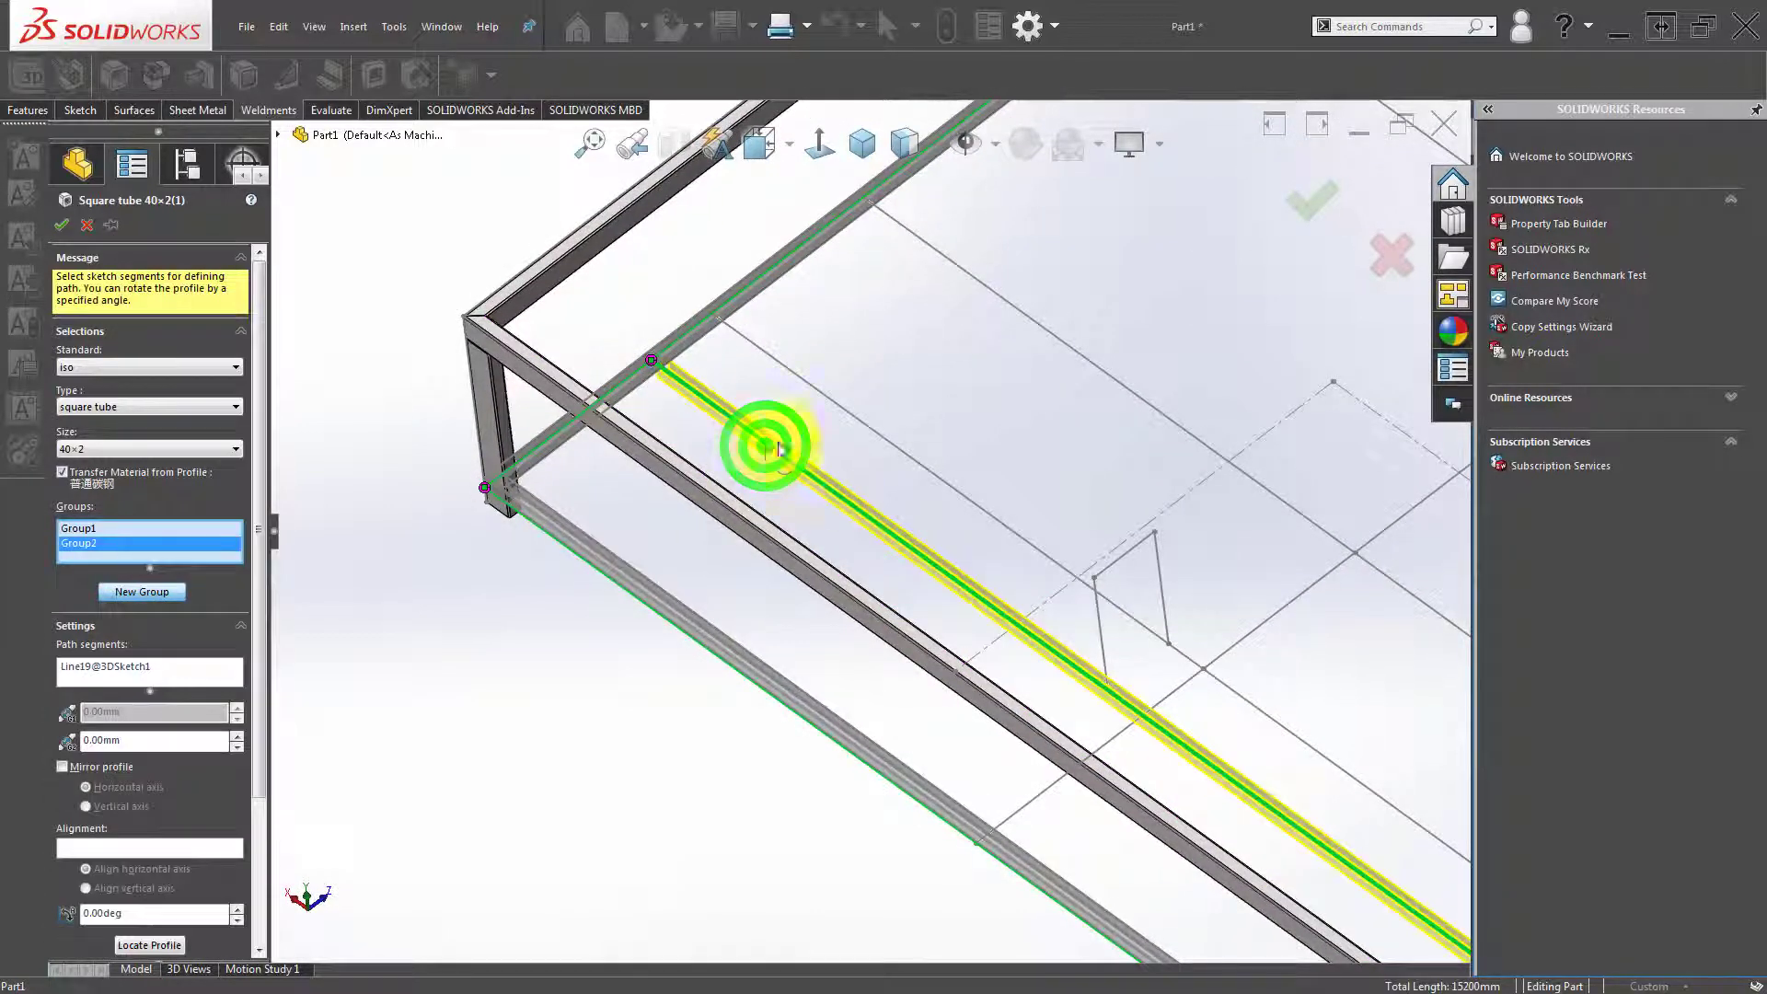
{"action": "left_click", "coordinate": [845, 409]}
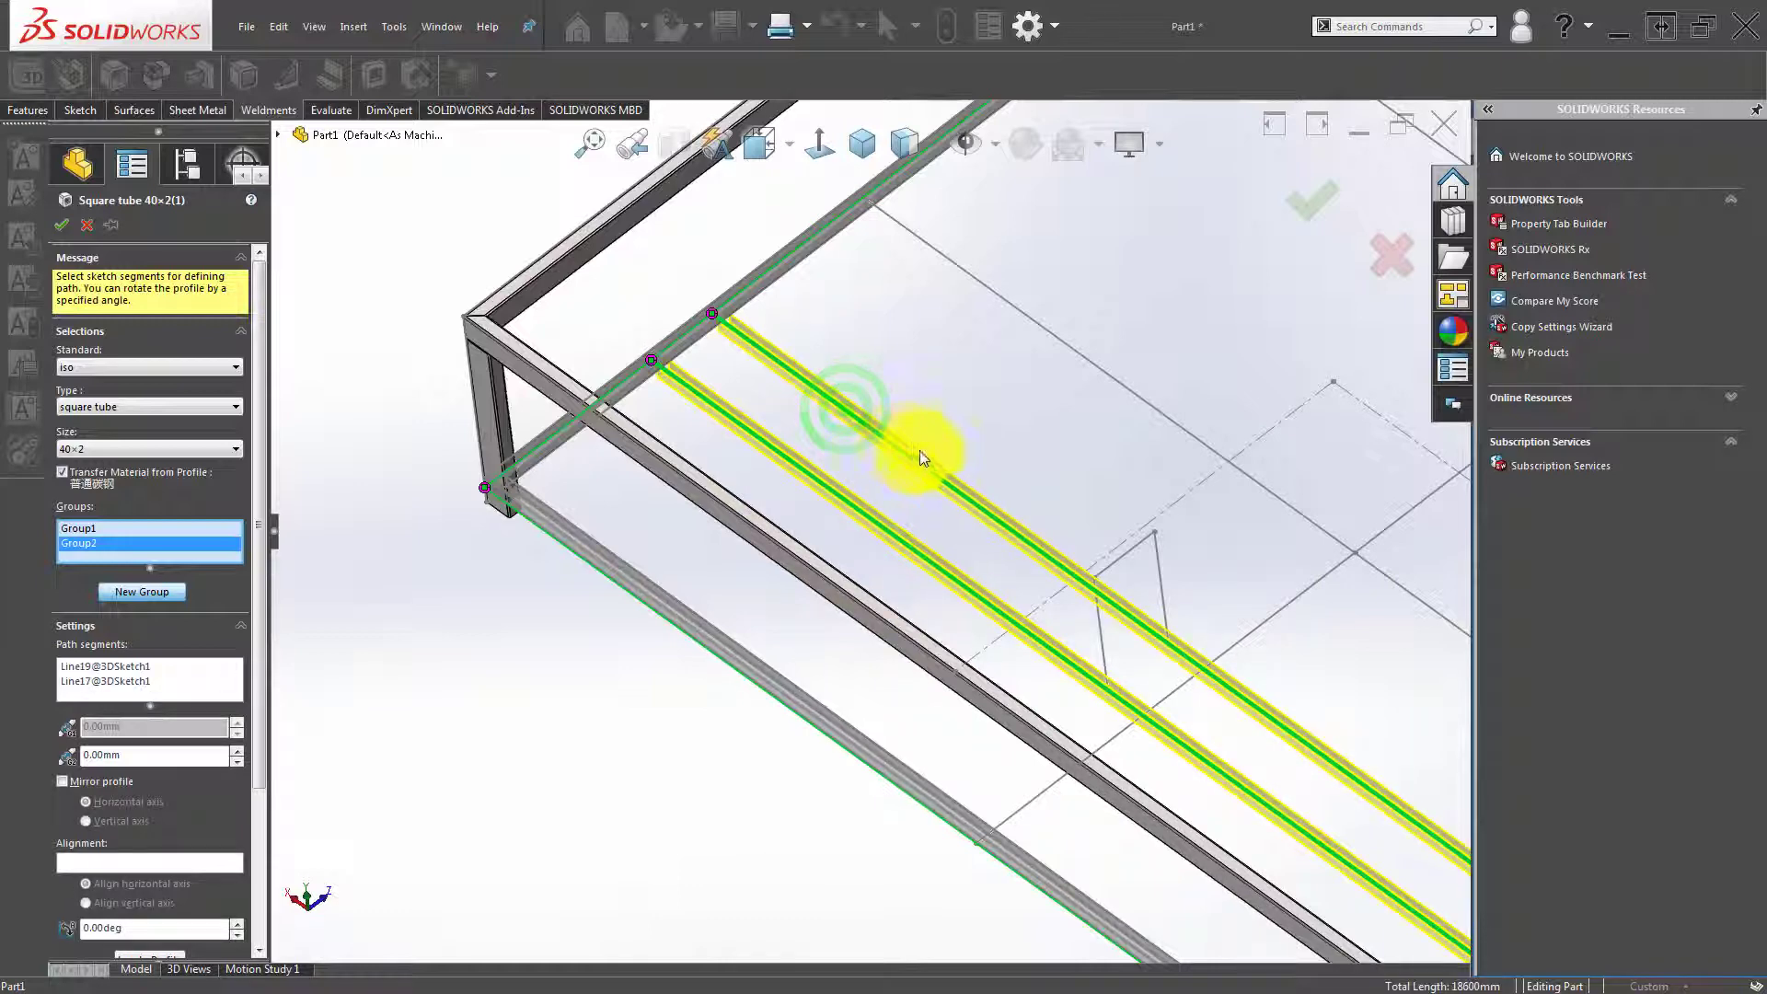
{"action": "scroll", "coordinate": [1059, 580], "scroll_direction": "down", "scroll_amount": 2}
{"action": "scroll", "coordinate": [1008, 539], "scroll_direction": "up", "scroll_amount": 1}
{"action": "scroll", "coordinate": [975, 476], "scroll_direction": "up", "scroll_amount": 3}
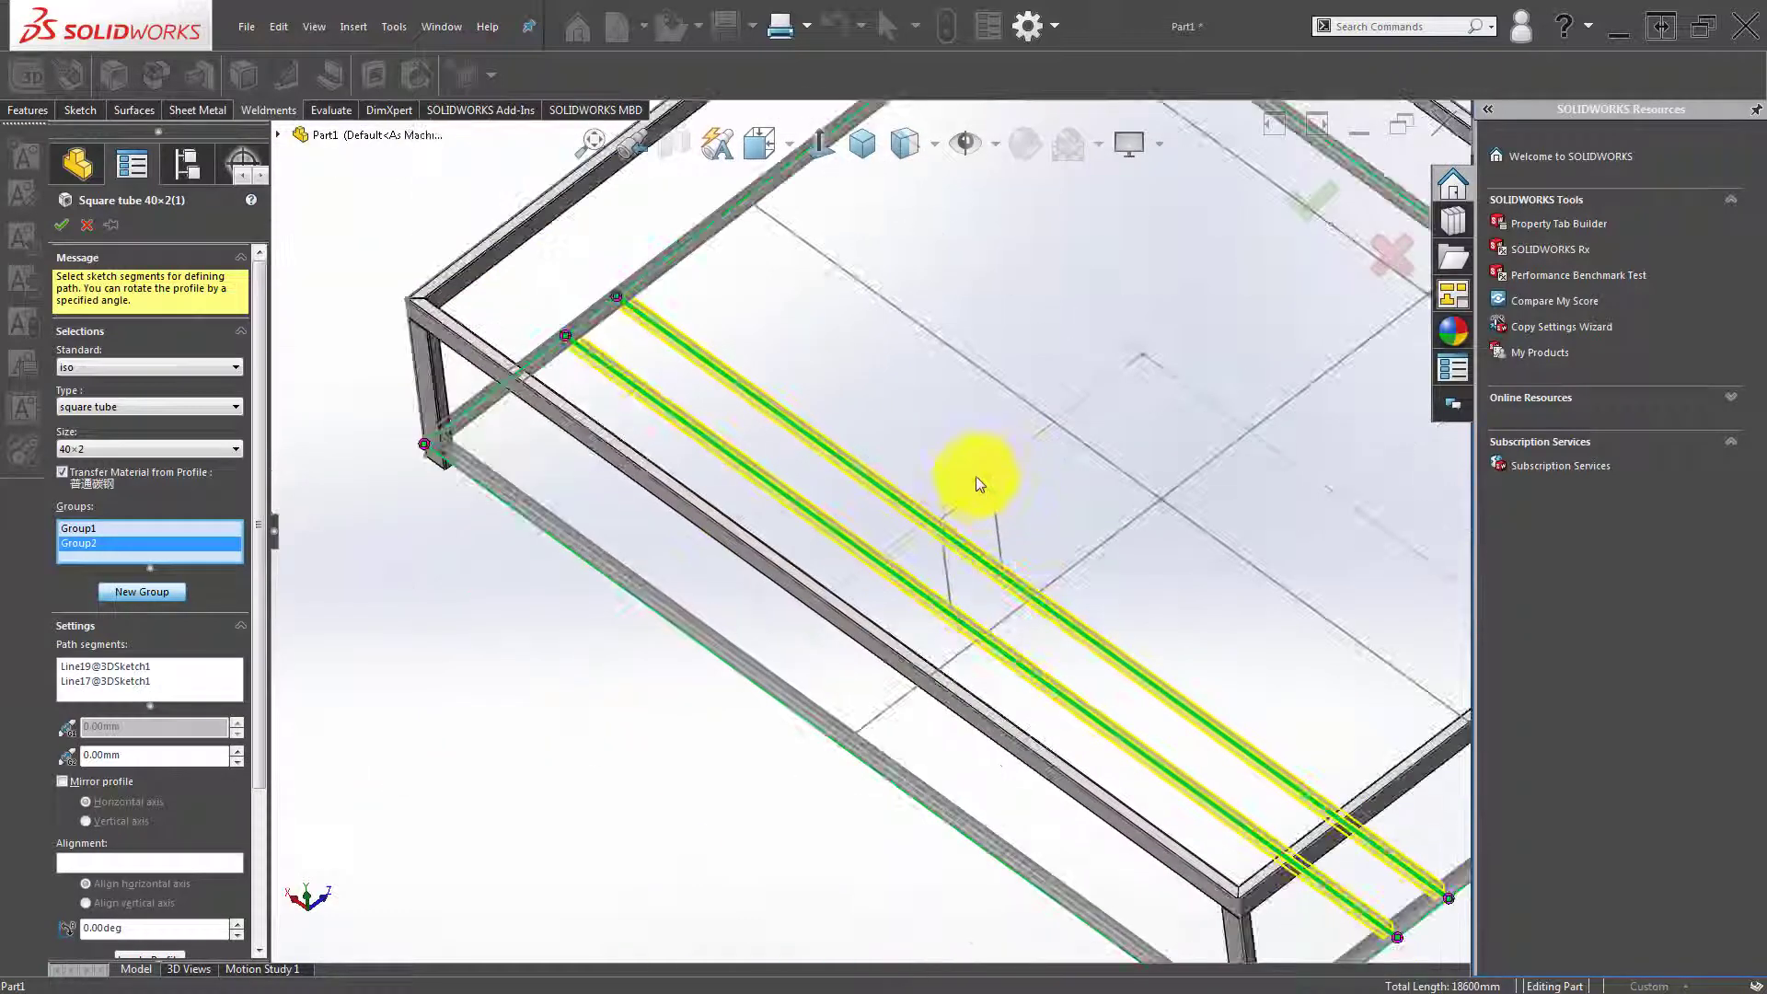
{"action": "scroll", "coordinate": [920, 386], "scroll_direction": "up", "scroll_amount": 2}
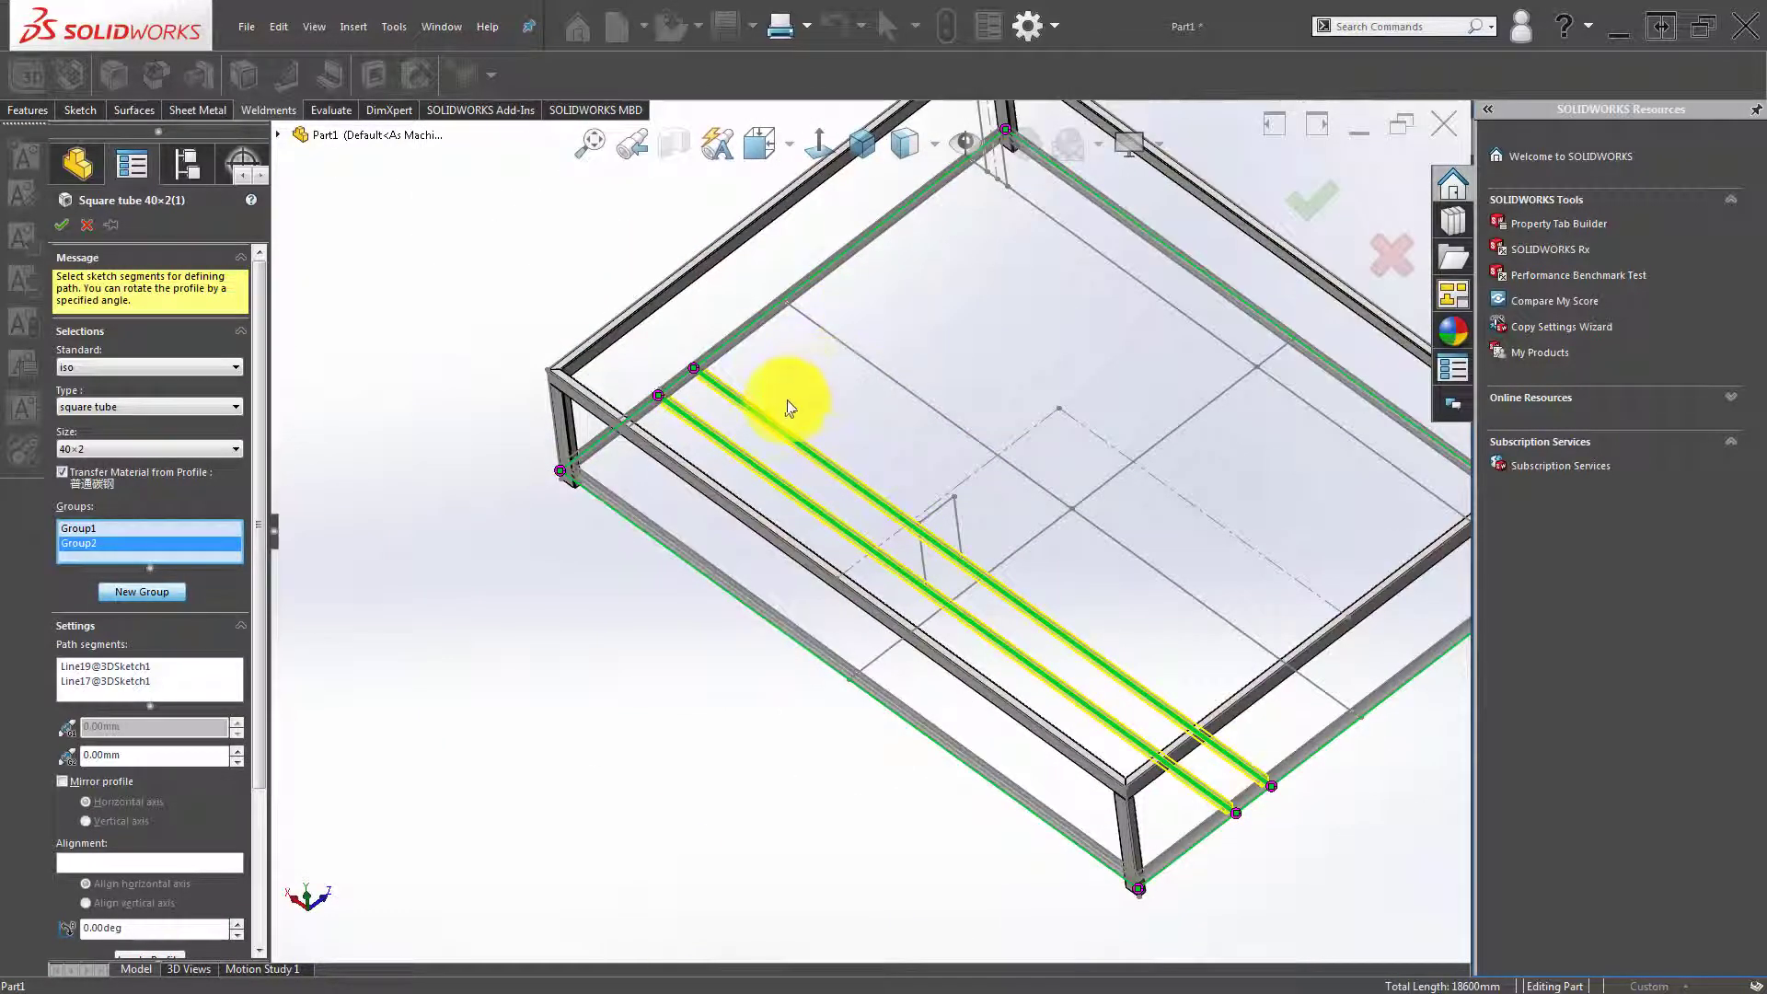
{"action": "left_click", "coordinate": [857, 352]}
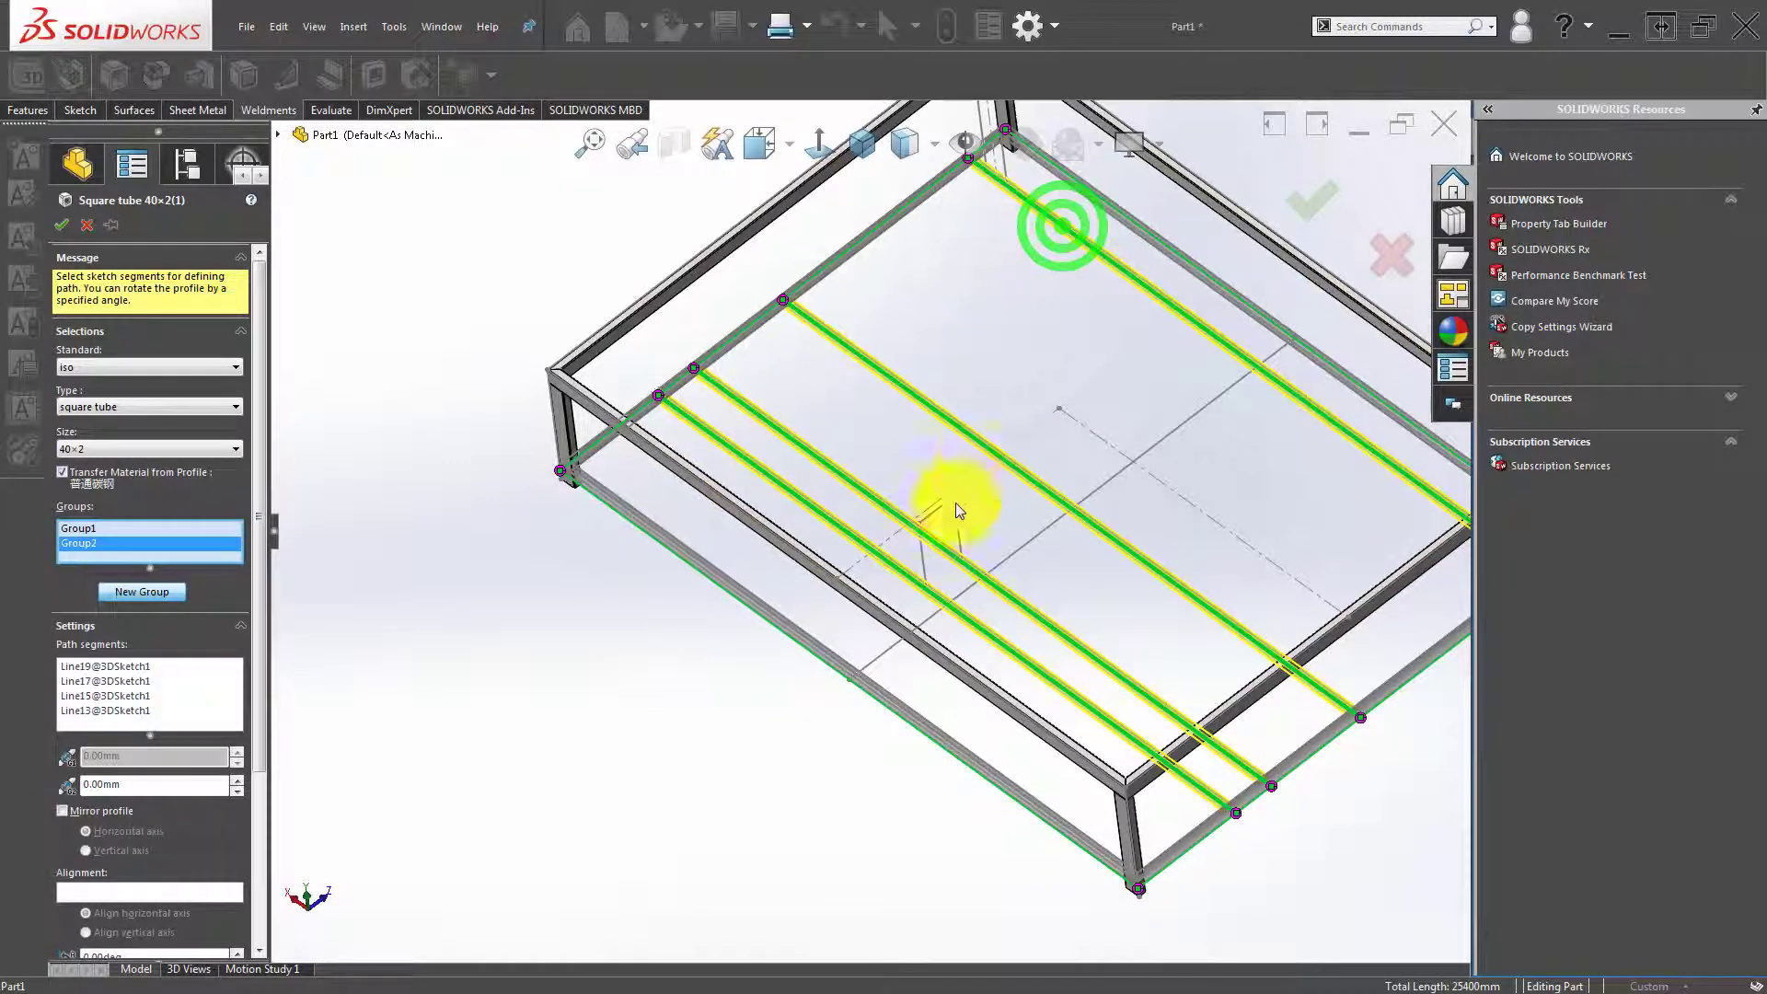
{"action": "scroll", "coordinate": [947, 505], "scroll_direction": "down", "scroll_amount": 3}
{"action": "scroll", "coordinate": [914, 577], "scroll_direction": "down", "scroll_amount": 2}
{"action": "mouse_move", "coordinate": [914, 585]}
{"action": "middle_mouse_down"}
{"action": "mouse_move", "coordinate": [924, 497]}
{"action": "mouse_move", "coordinate": [1040, 527]}
{"action": "middle_mouse_up"}
{"action": "scroll", "coordinate": [925, 497], "scroll_direction": "up", "scroll_amount": 4}
{"action": "scroll", "coordinate": [970, 421], "scroll_direction": "up", "scroll_amount": 1}
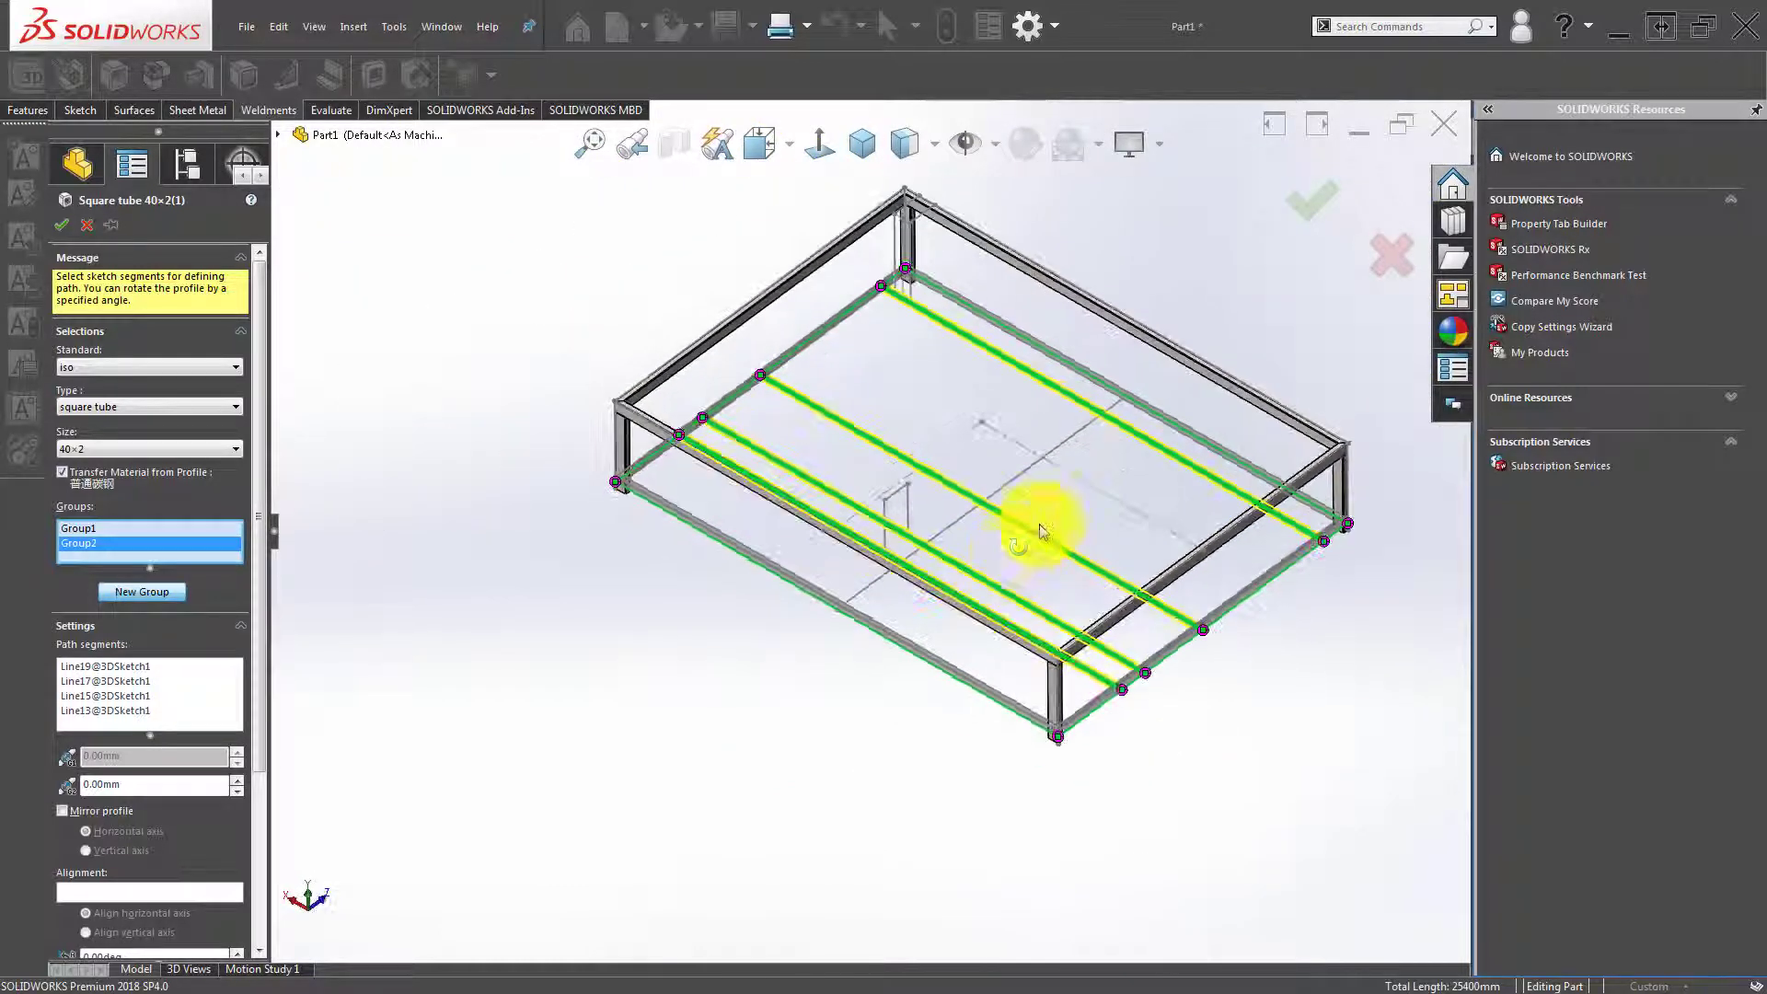
{"action": "left_click", "coordinate": [165, 600]}
Add the five centre-rail segments, Line21–Line25, to Group3 as tube paths.
{"action": "scroll", "coordinate": [1105, 428], "scroll_direction": "down", "scroll_amount": 3}
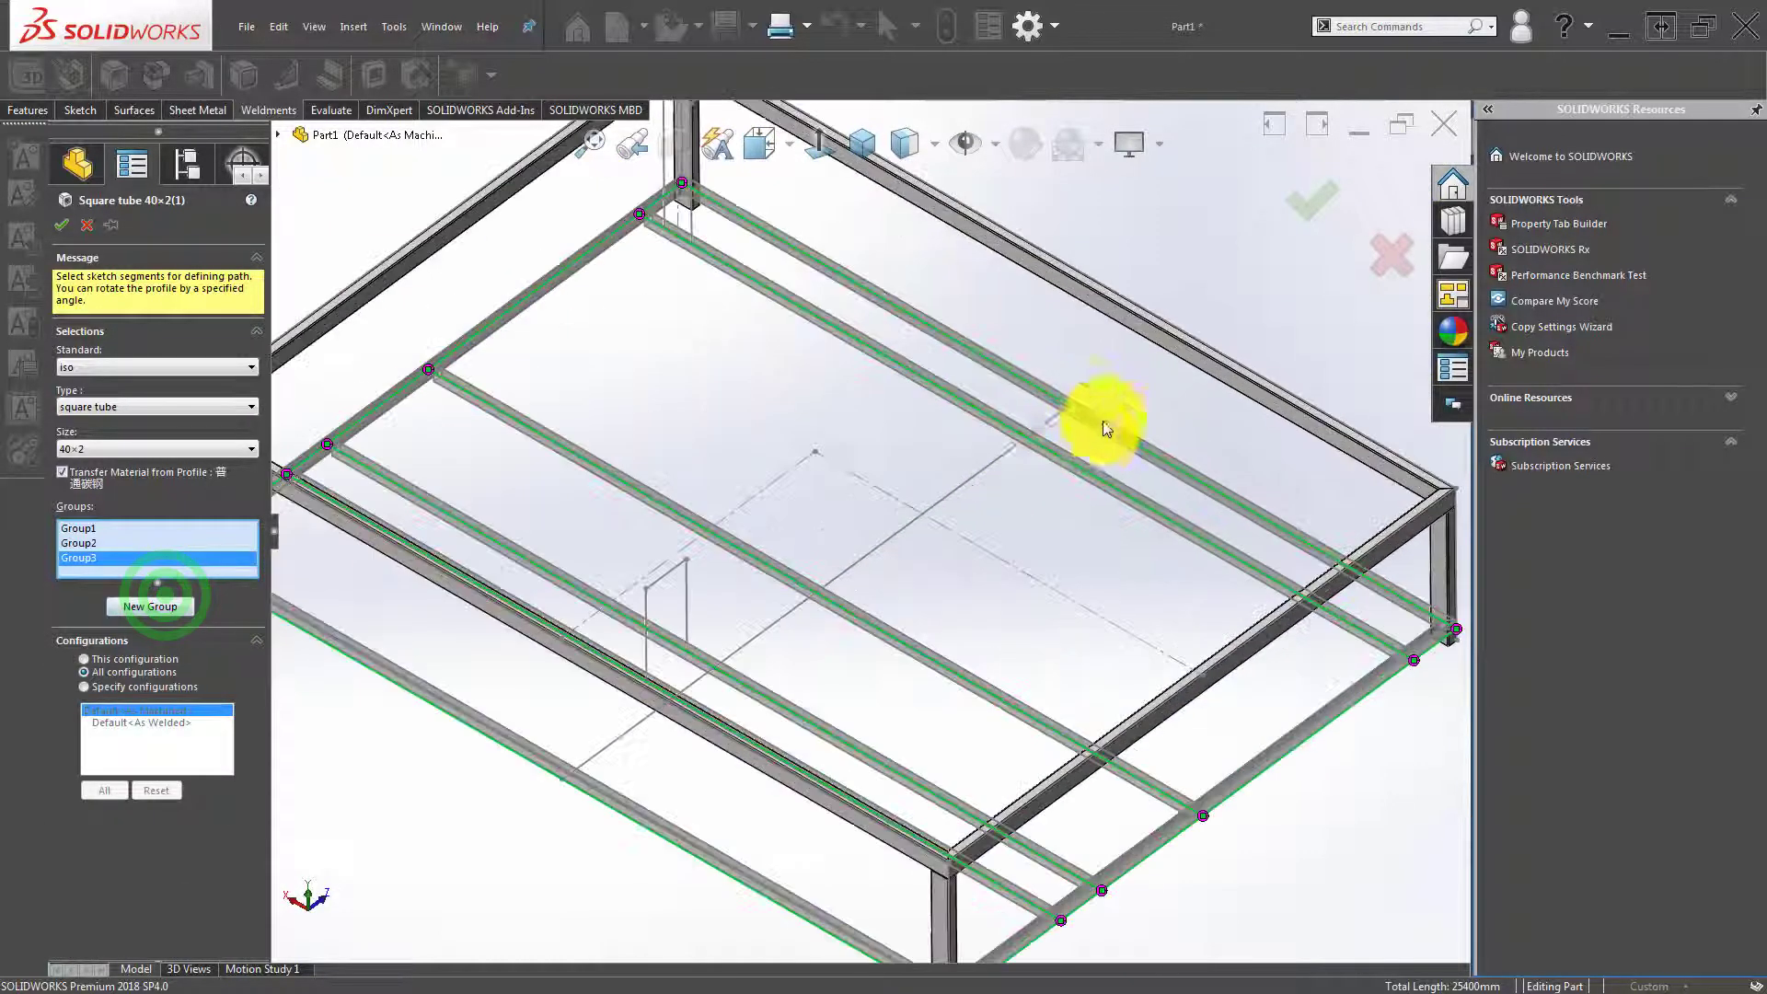
{"action": "left_click", "coordinate": [1053, 423]}
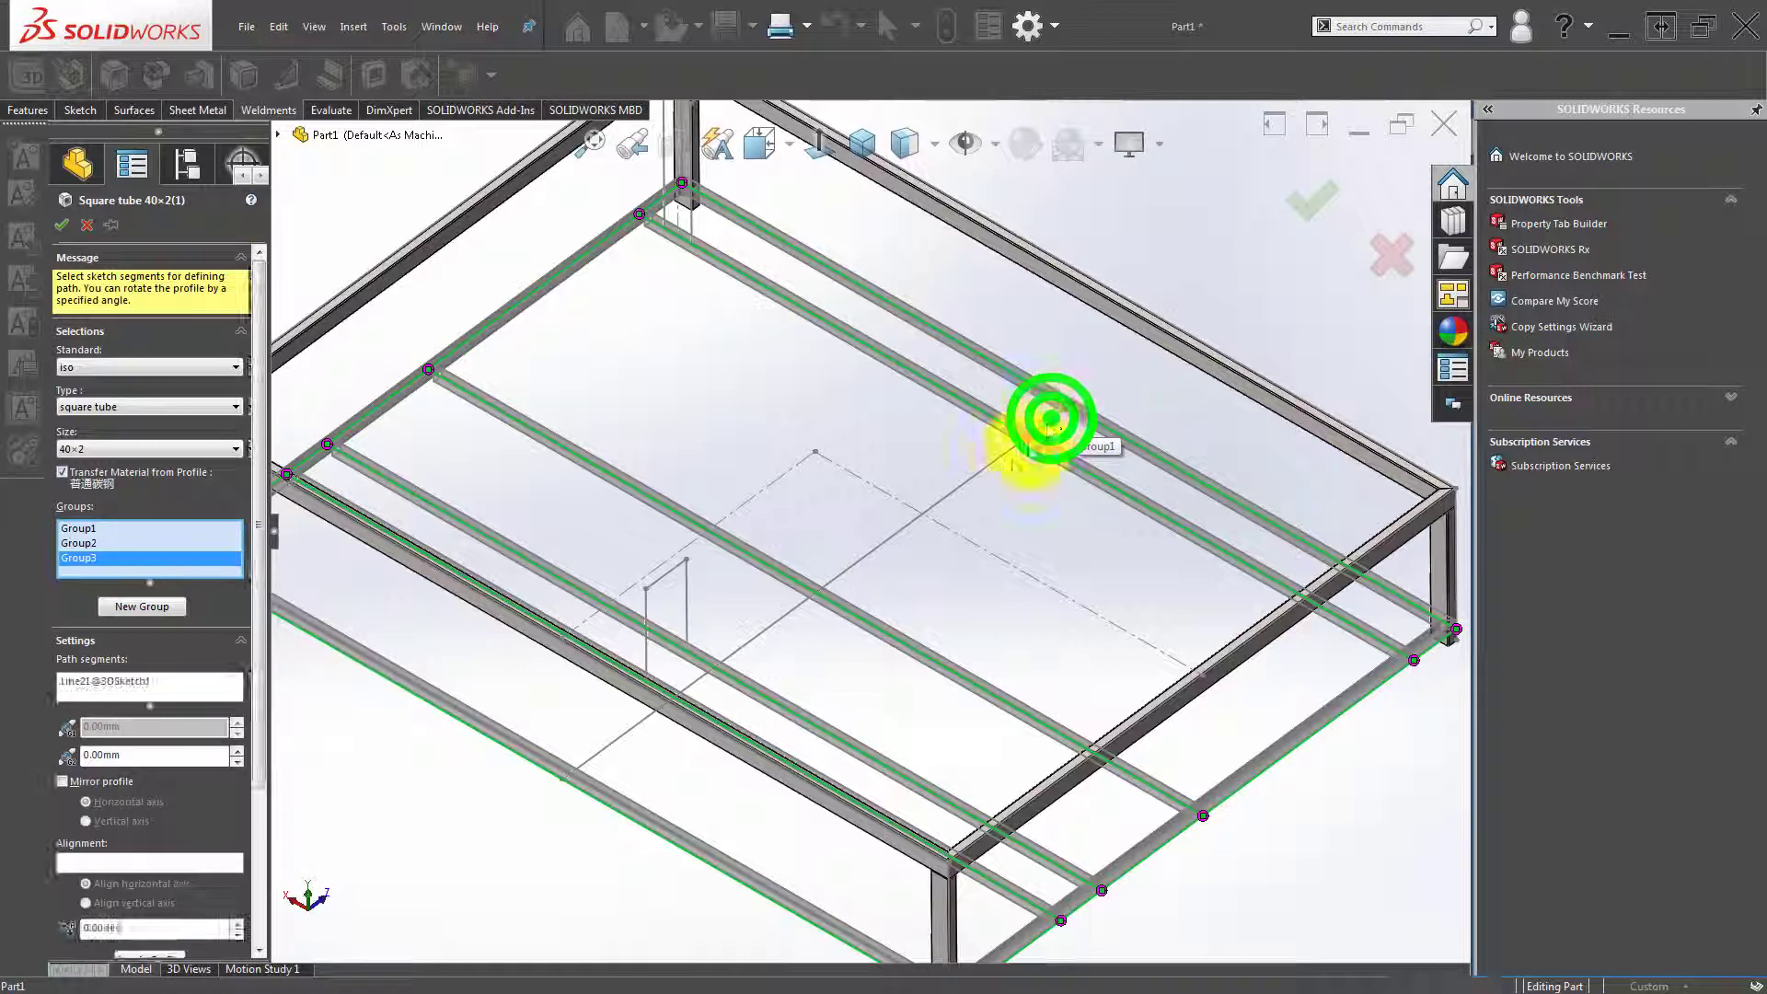
{"action": "left_click", "coordinate": [993, 472]}
{"action": "left_click", "coordinate": [704, 692]}
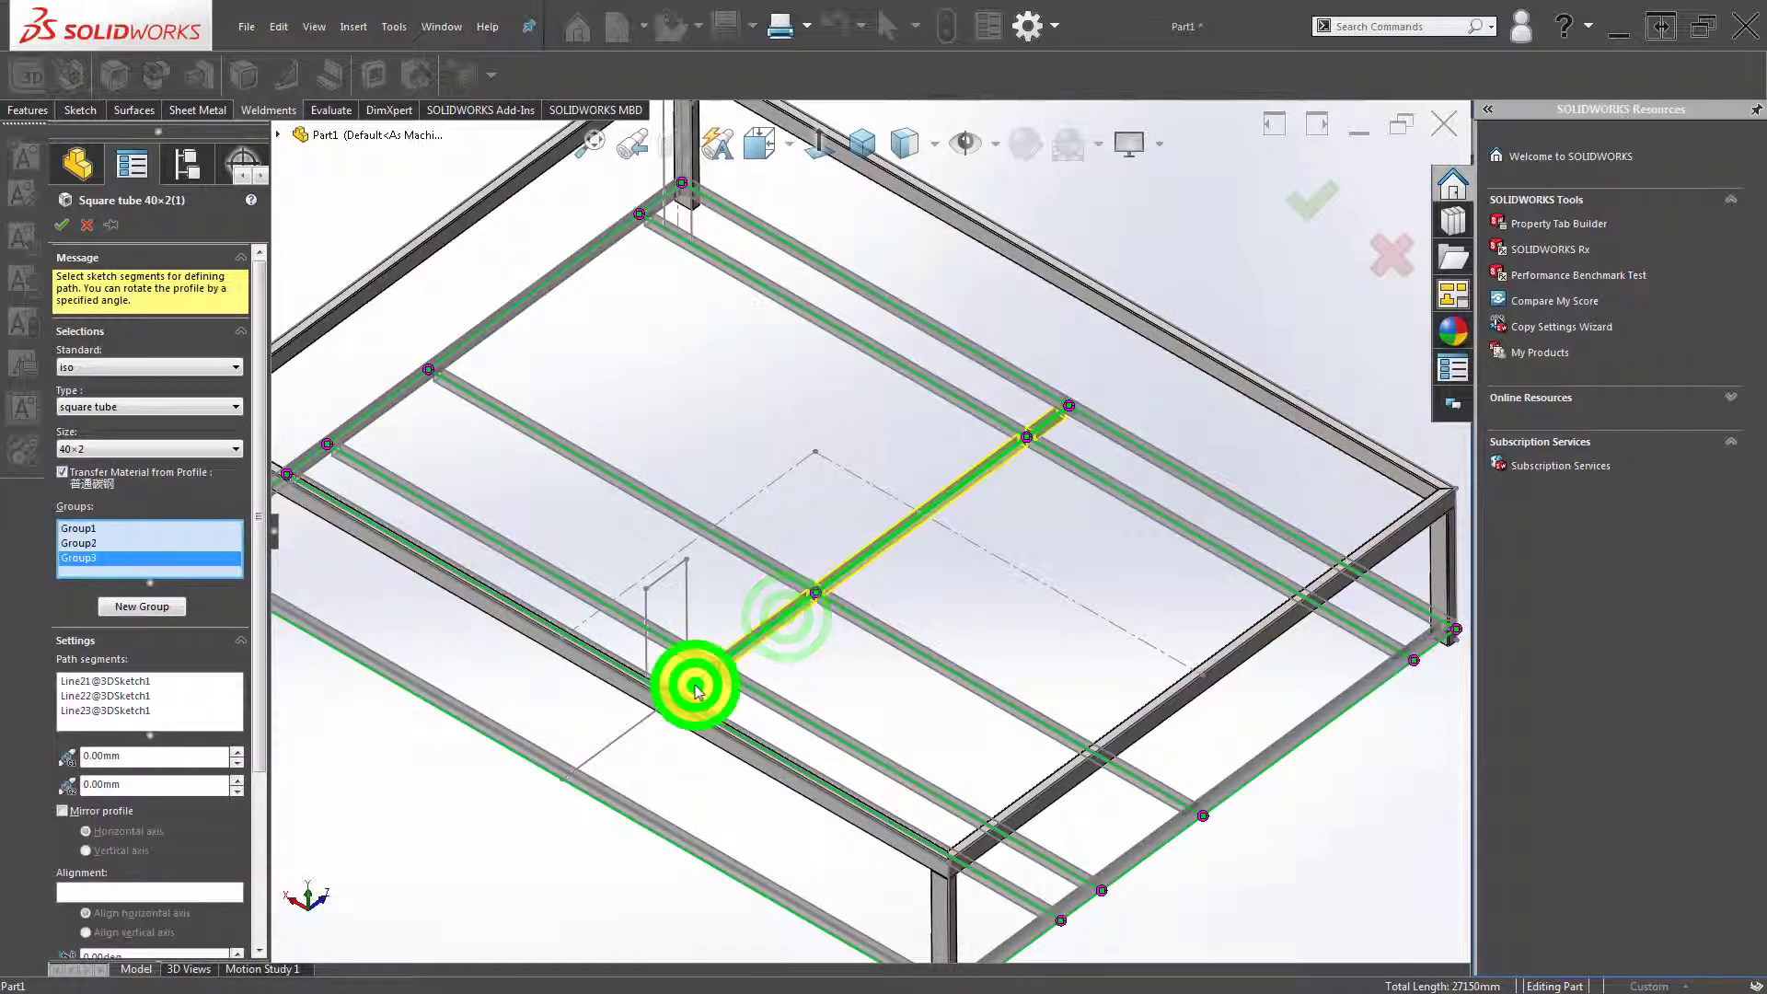
{"action": "left_click", "coordinate": [632, 736]}
{"action": "left_click", "coordinate": [623, 742]}
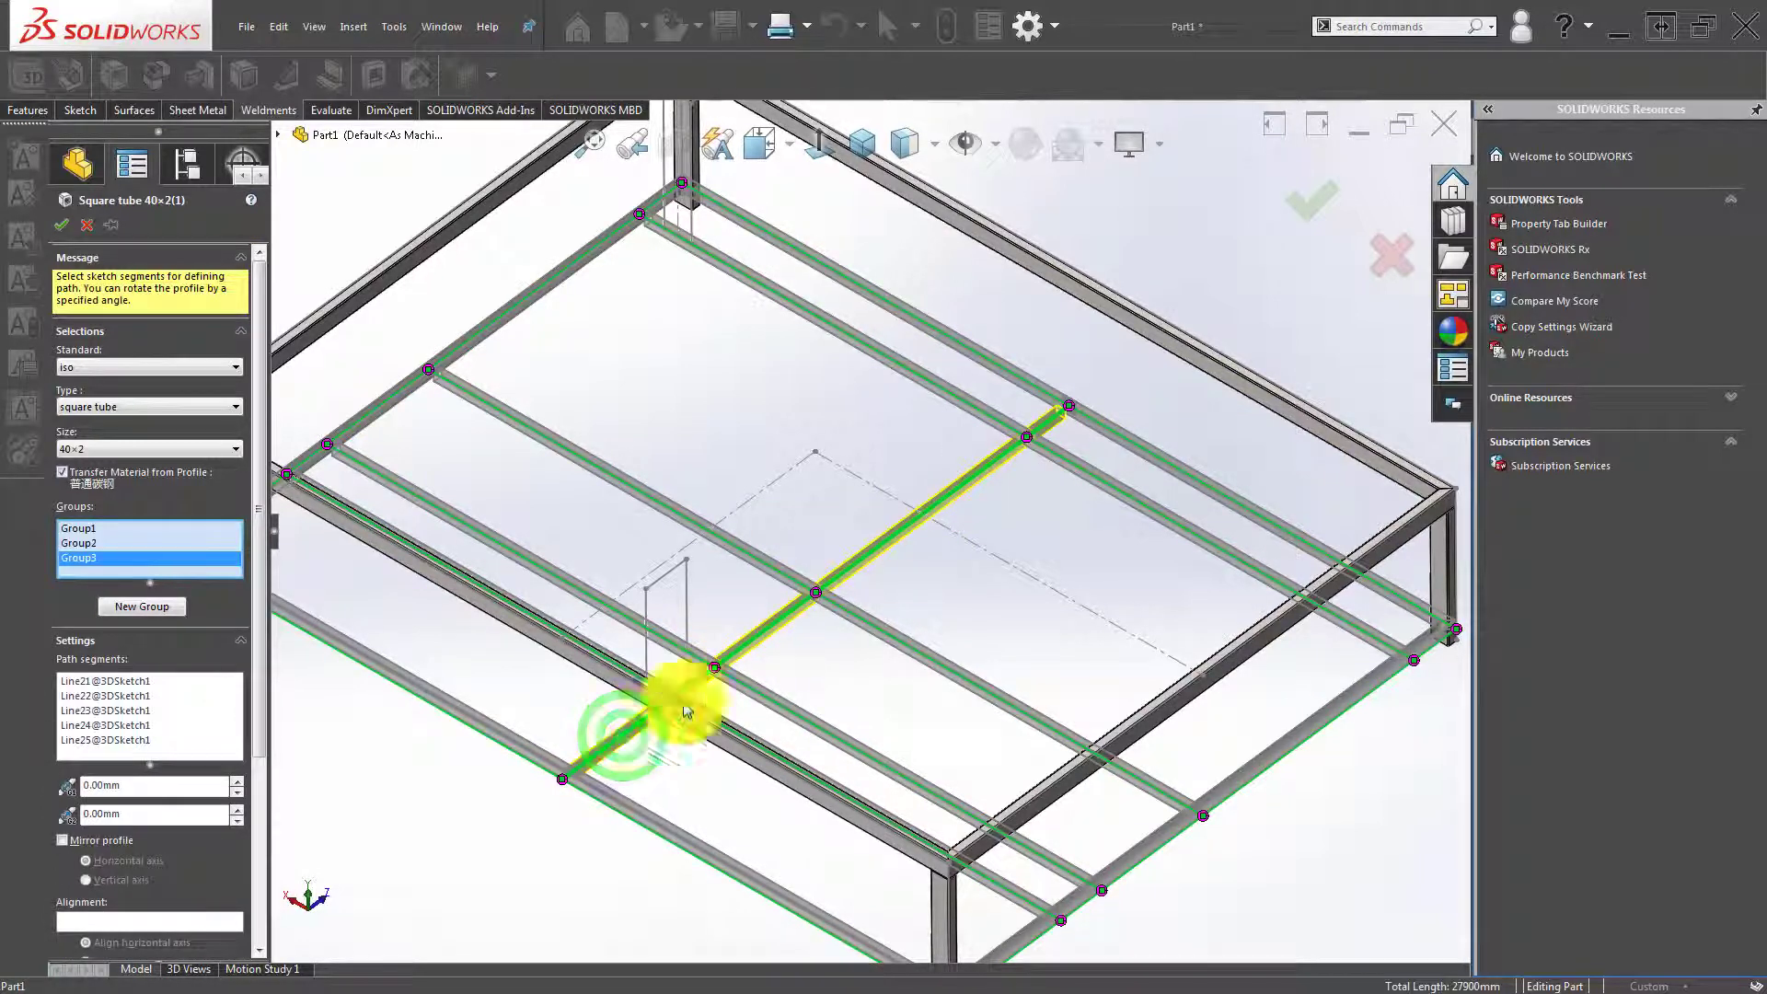
{"action": "key", "text": "f"}
Inspect the frame from low angles and finish the square-tube feature.
{"action": "scroll", "coordinate": [975, 483], "scroll_direction": "down", "scroll_amount": 3}
{"action": "mouse_move", "coordinate": [887, 442]}
{"action": "middle_mouse_down"}
{"action": "mouse_move", "coordinate": [916, 313]}
{"action": "mouse_move", "coordinate": [623, 702]}
{"action": "mouse_move", "coordinate": [682, 678]}
{"action": "middle_mouse_up"}
{"action": "scroll", "coordinate": [623, 703], "scroll_direction": "down", "scroll_amount": 3}
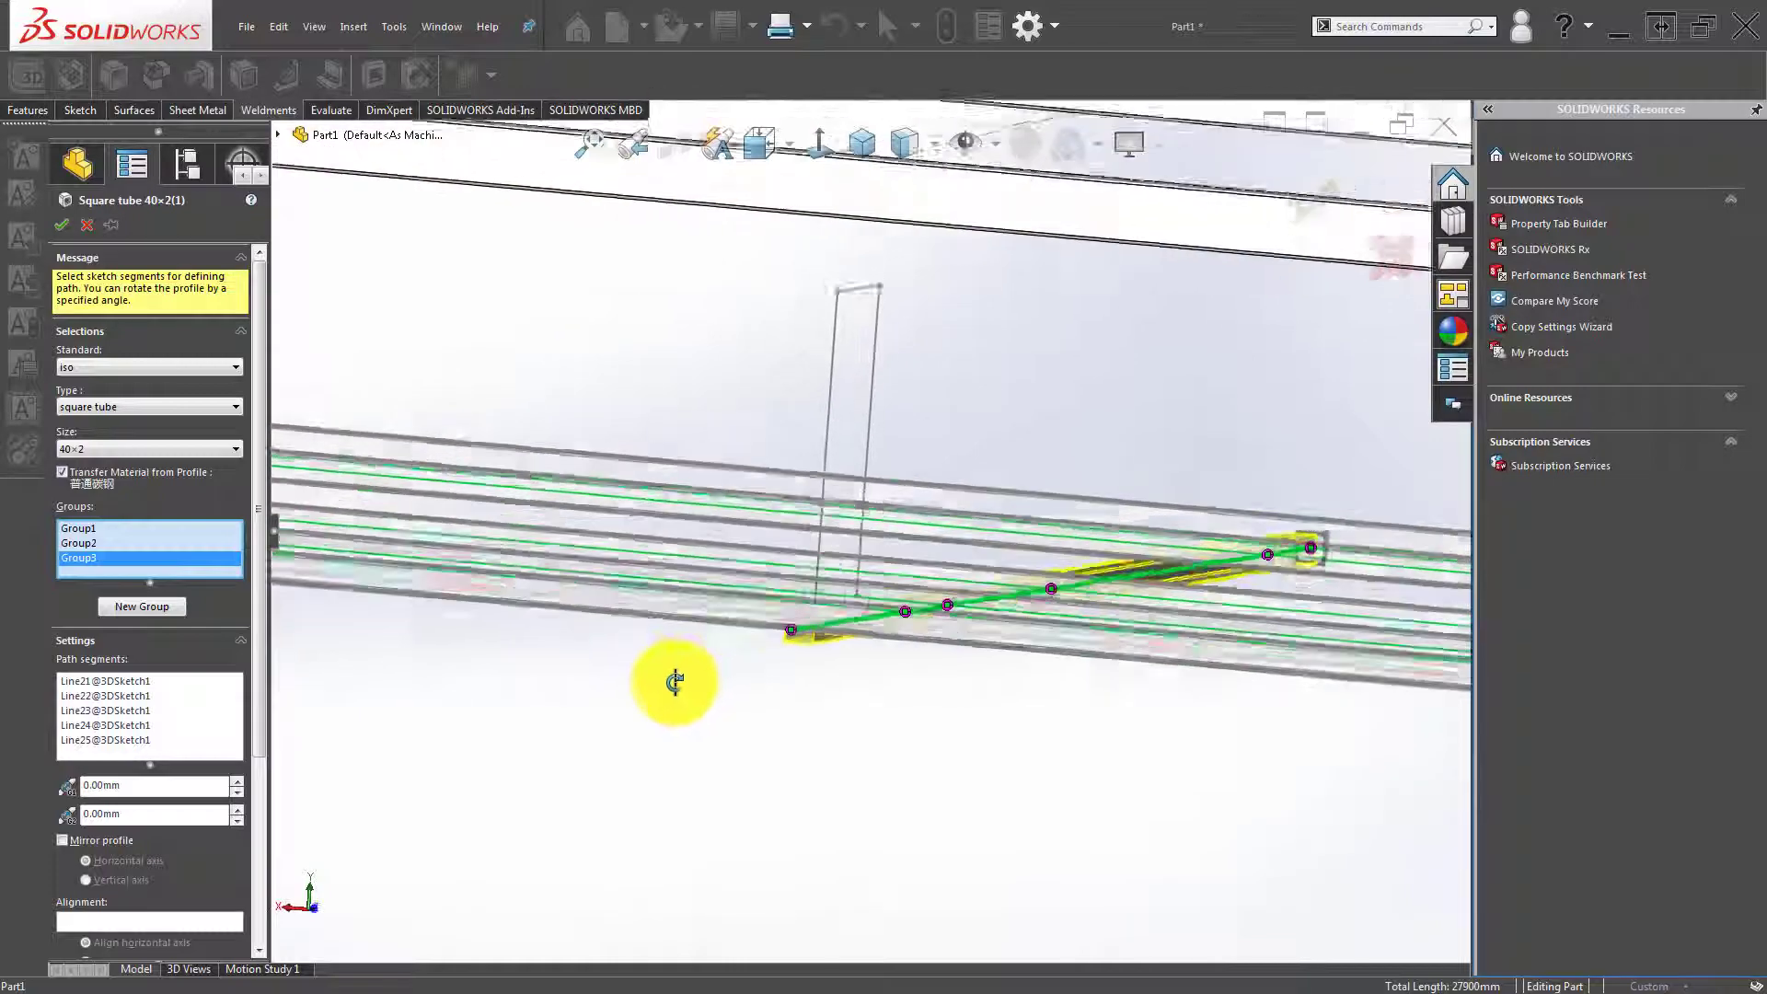
{"action": "scroll", "coordinate": [575, 635], "scroll_direction": "up", "scroll_amount": 2}
{"action": "scroll", "coordinate": [505, 531], "scroll_direction": "up", "scroll_amount": 5}
{"action": "scroll", "coordinate": [505, 534], "scroll_direction": "down", "scroll_amount": 3}
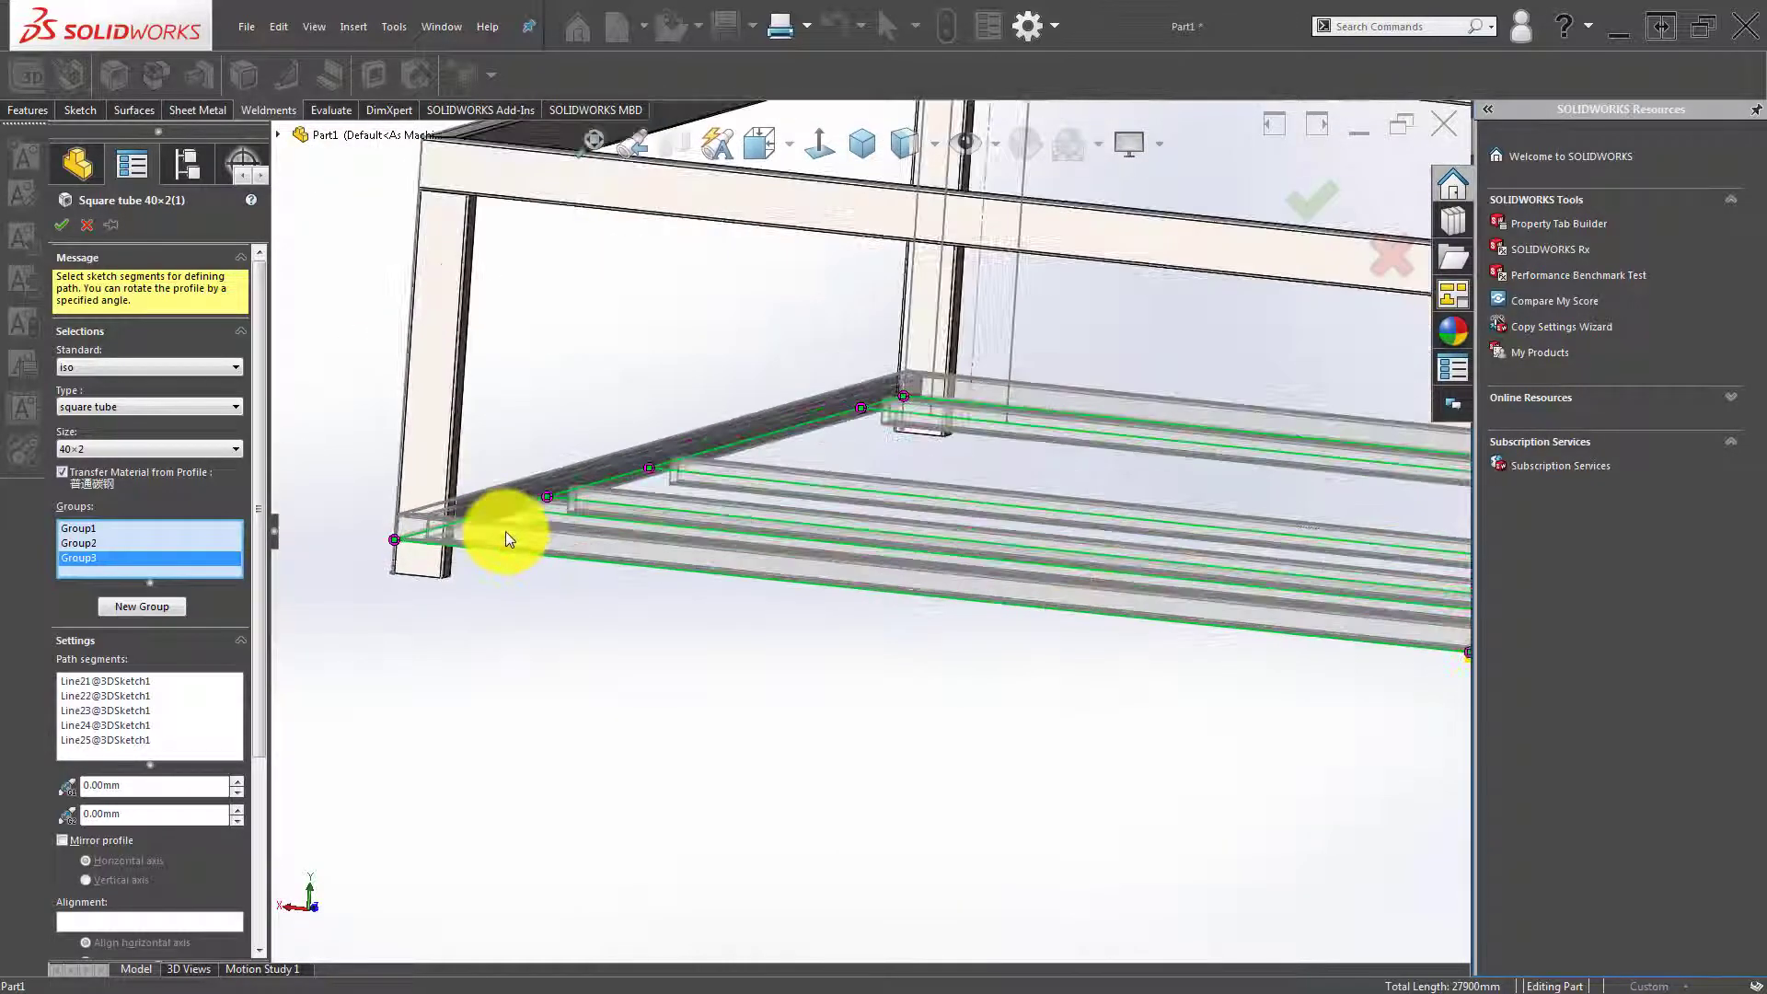
{"action": "scroll", "coordinate": [505, 547], "scroll_direction": "down", "scroll_amount": 2}
{"action": "mouse_move", "coordinate": [505, 553]}
{"action": "middle_mouse_down"}
{"action": "mouse_move", "coordinate": [469, 556]}
{"action": "mouse_move", "coordinate": [532, 505]}
{"action": "mouse_move", "coordinate": [481, 548]}
{"action": "mouse_move", "coordinate": [801, 473]}
{"action": "middle_mouse_up"}
{"action": "scroll", "coordinate": [800, 473], "scroll_direction": "up", "scroll_amount": 3}
{"action": "right_click", "coordinate": [804, 693]}
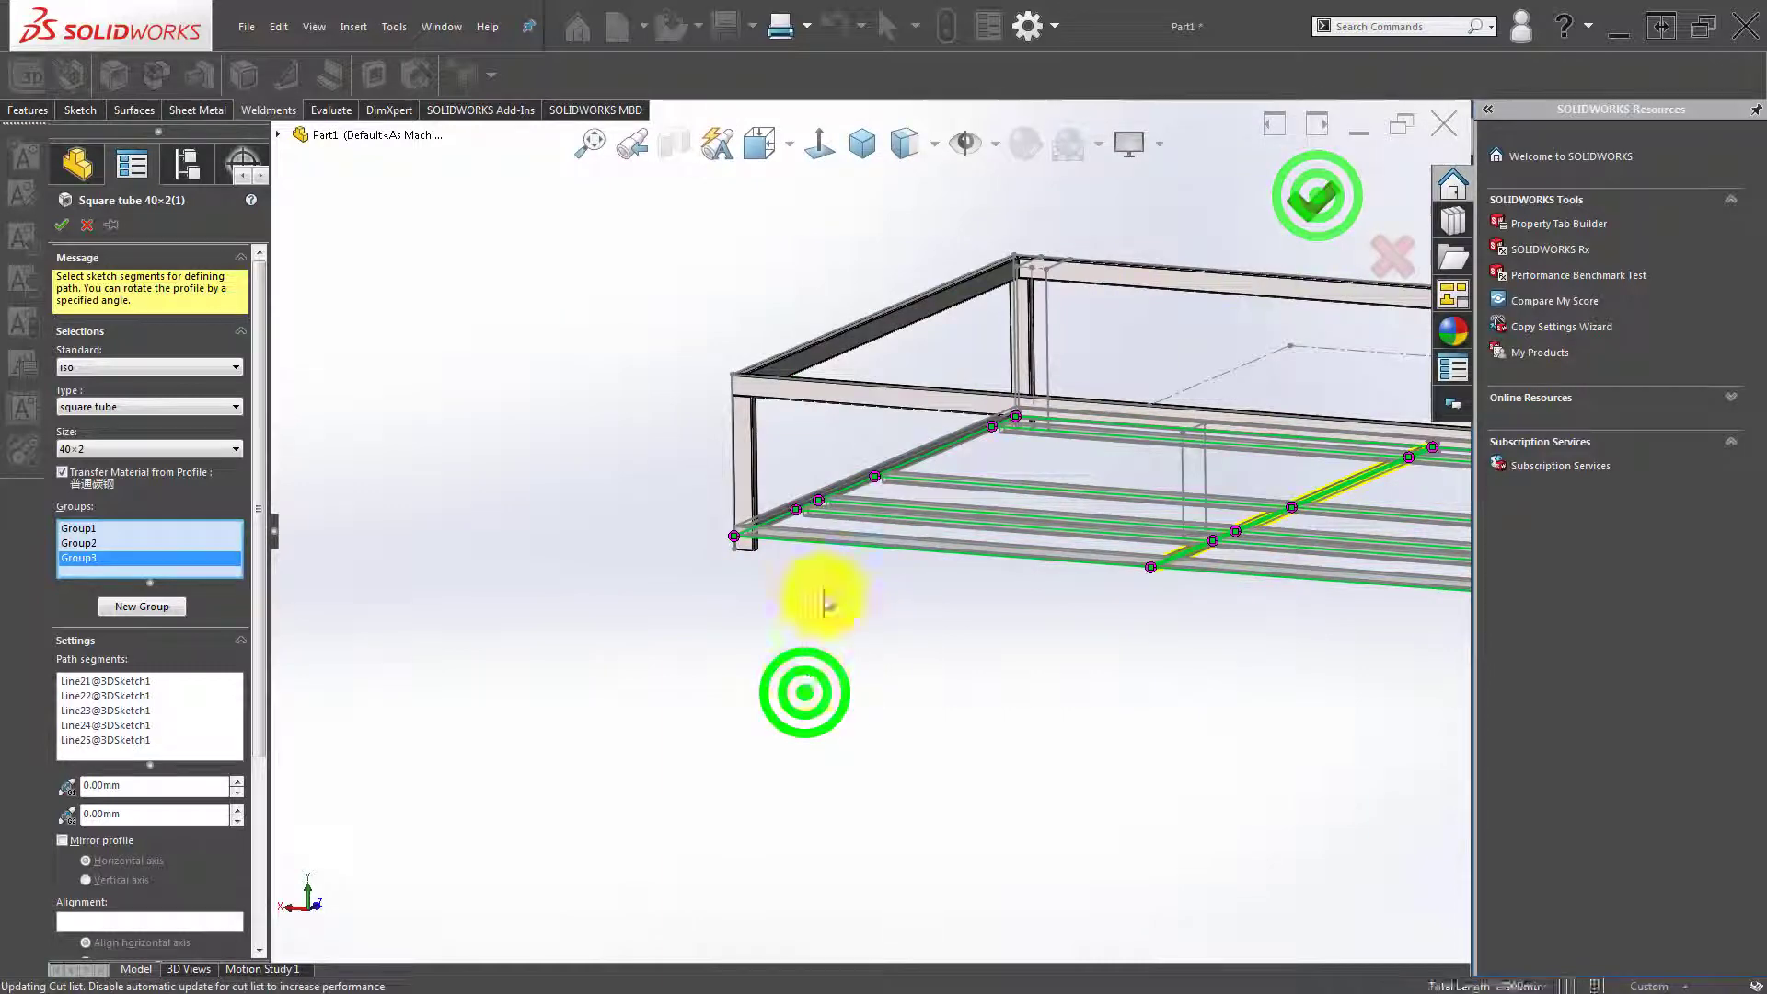
Relocate Group1's square-tube profile to its corner point and accept the edited feature.
{"action": "scroll", "coordinate": [702, 532], "scroll_direction": "down", "scroll_amount": 3}
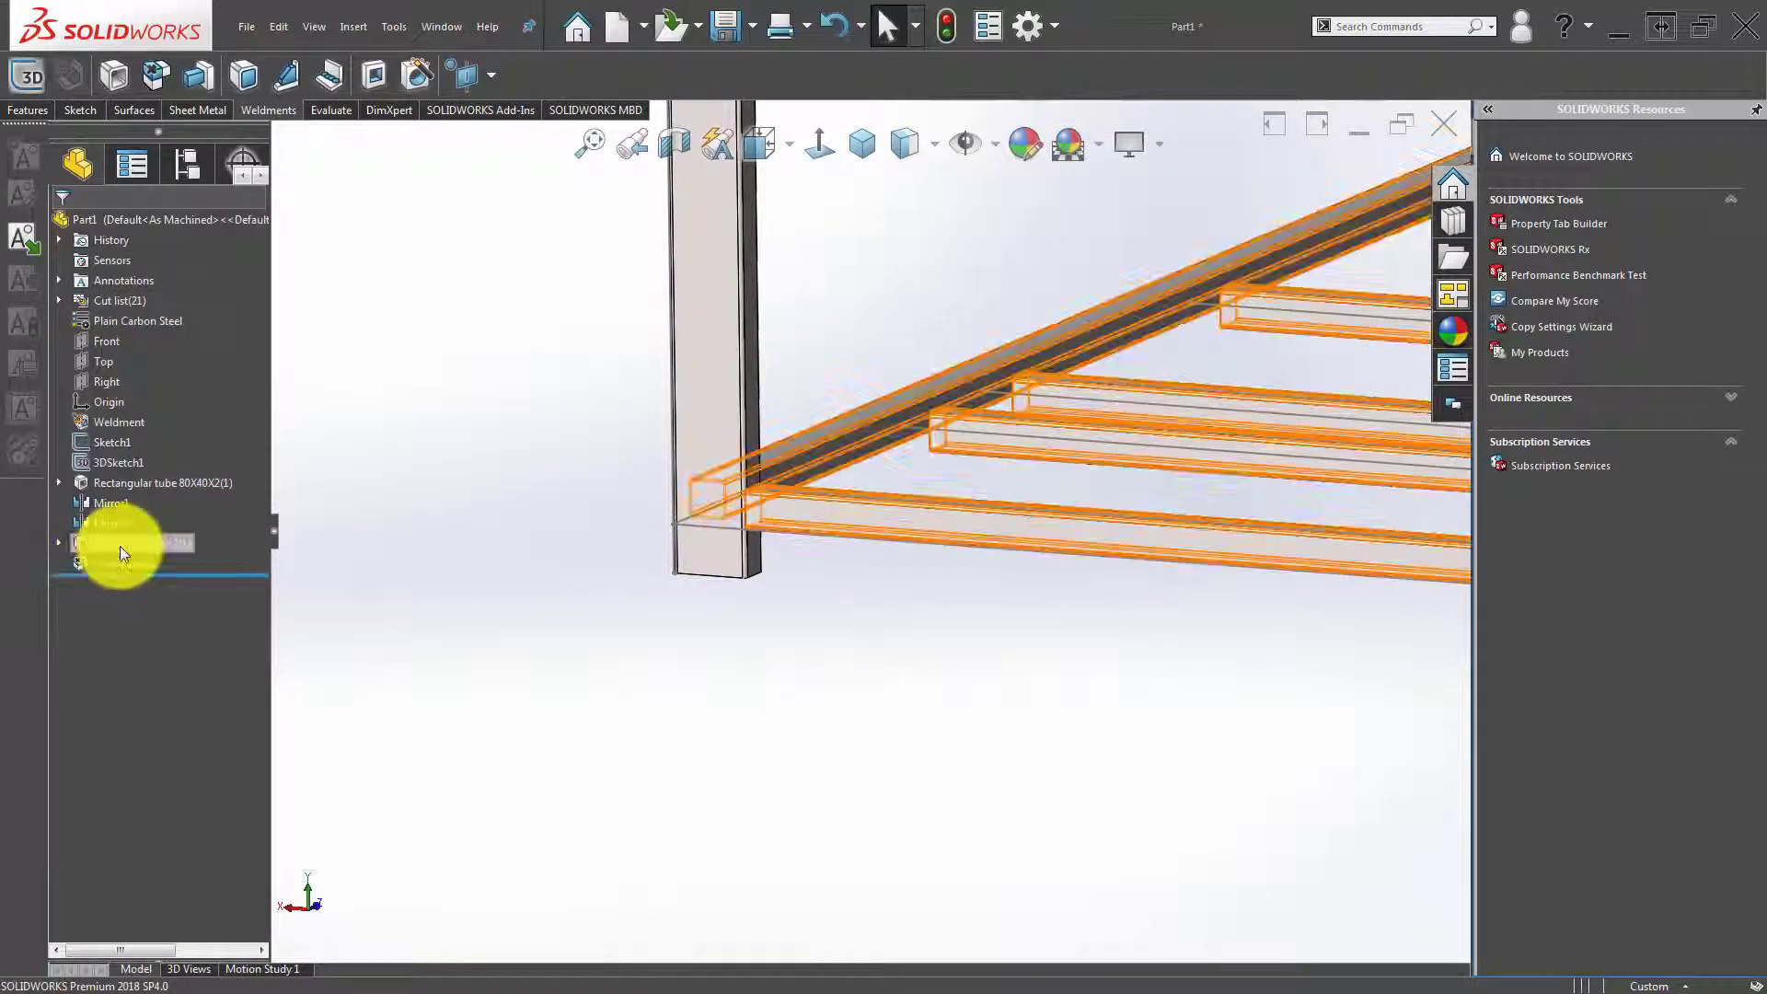
{"action": "left_click", "coordinate": [119, 544]}
{"action": "left_click", "coordinate": [680, 505]}
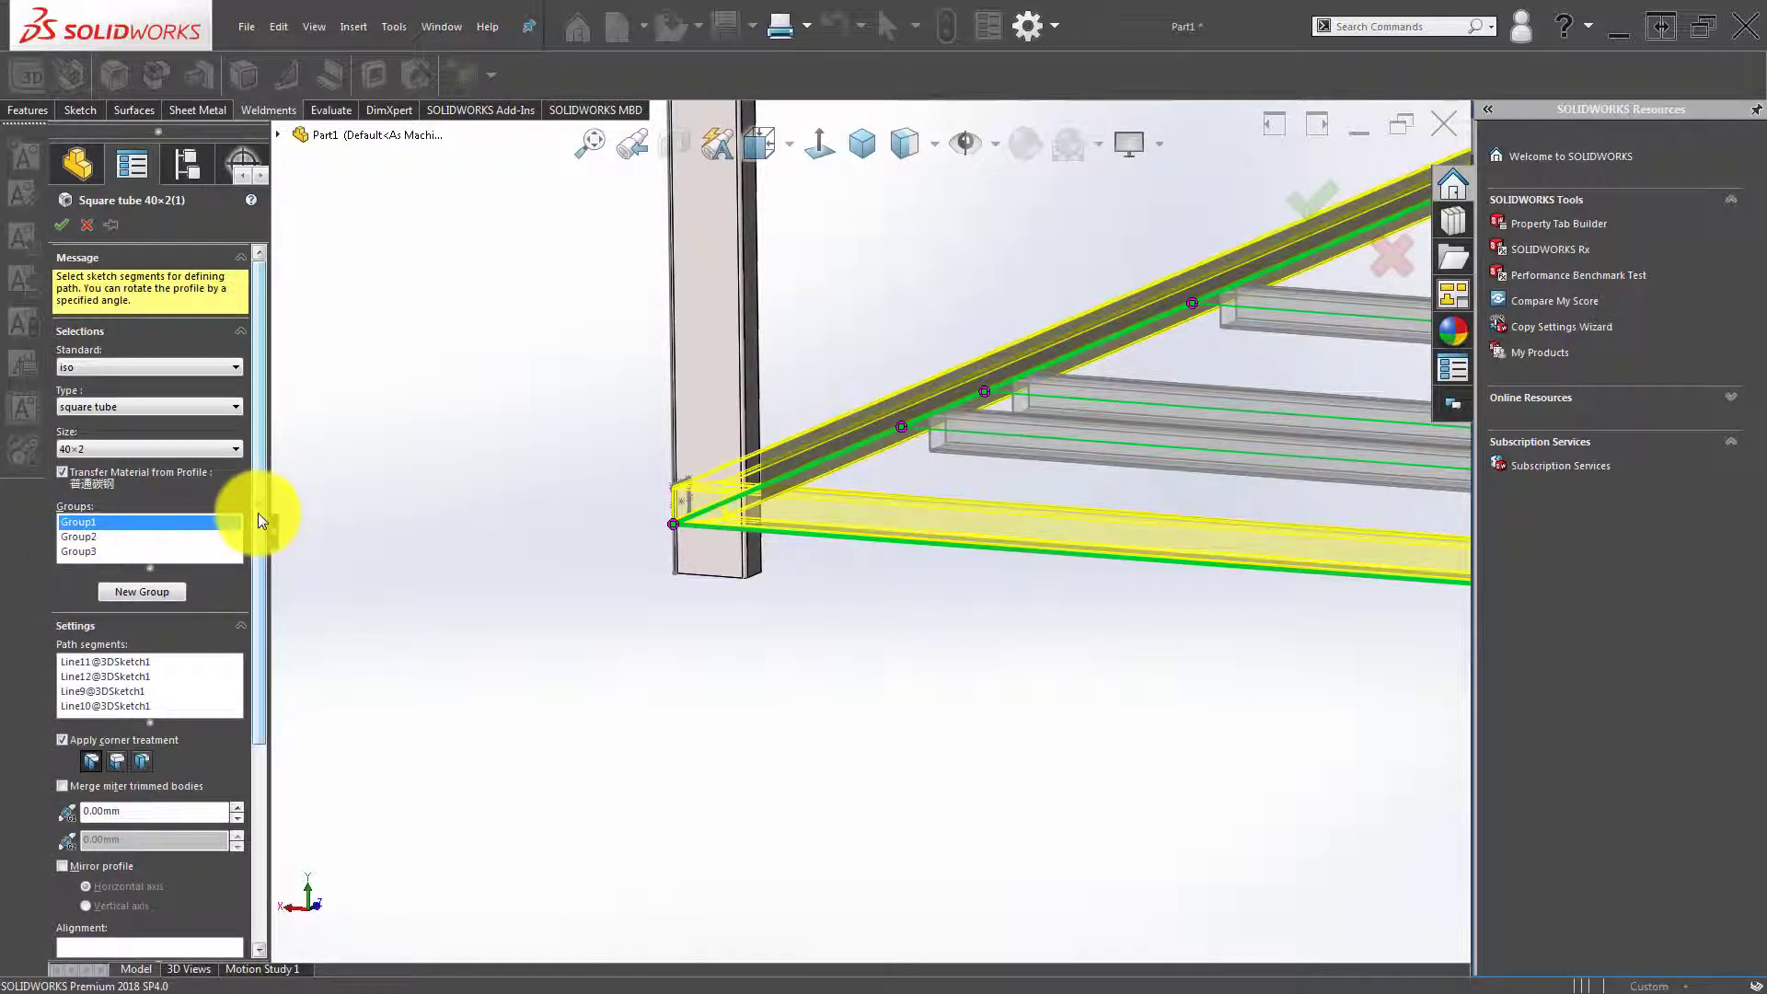
{"action": "scroll", "coordinate": [260, 521], "scroll_direction": "down", "scroll_amount": 1}
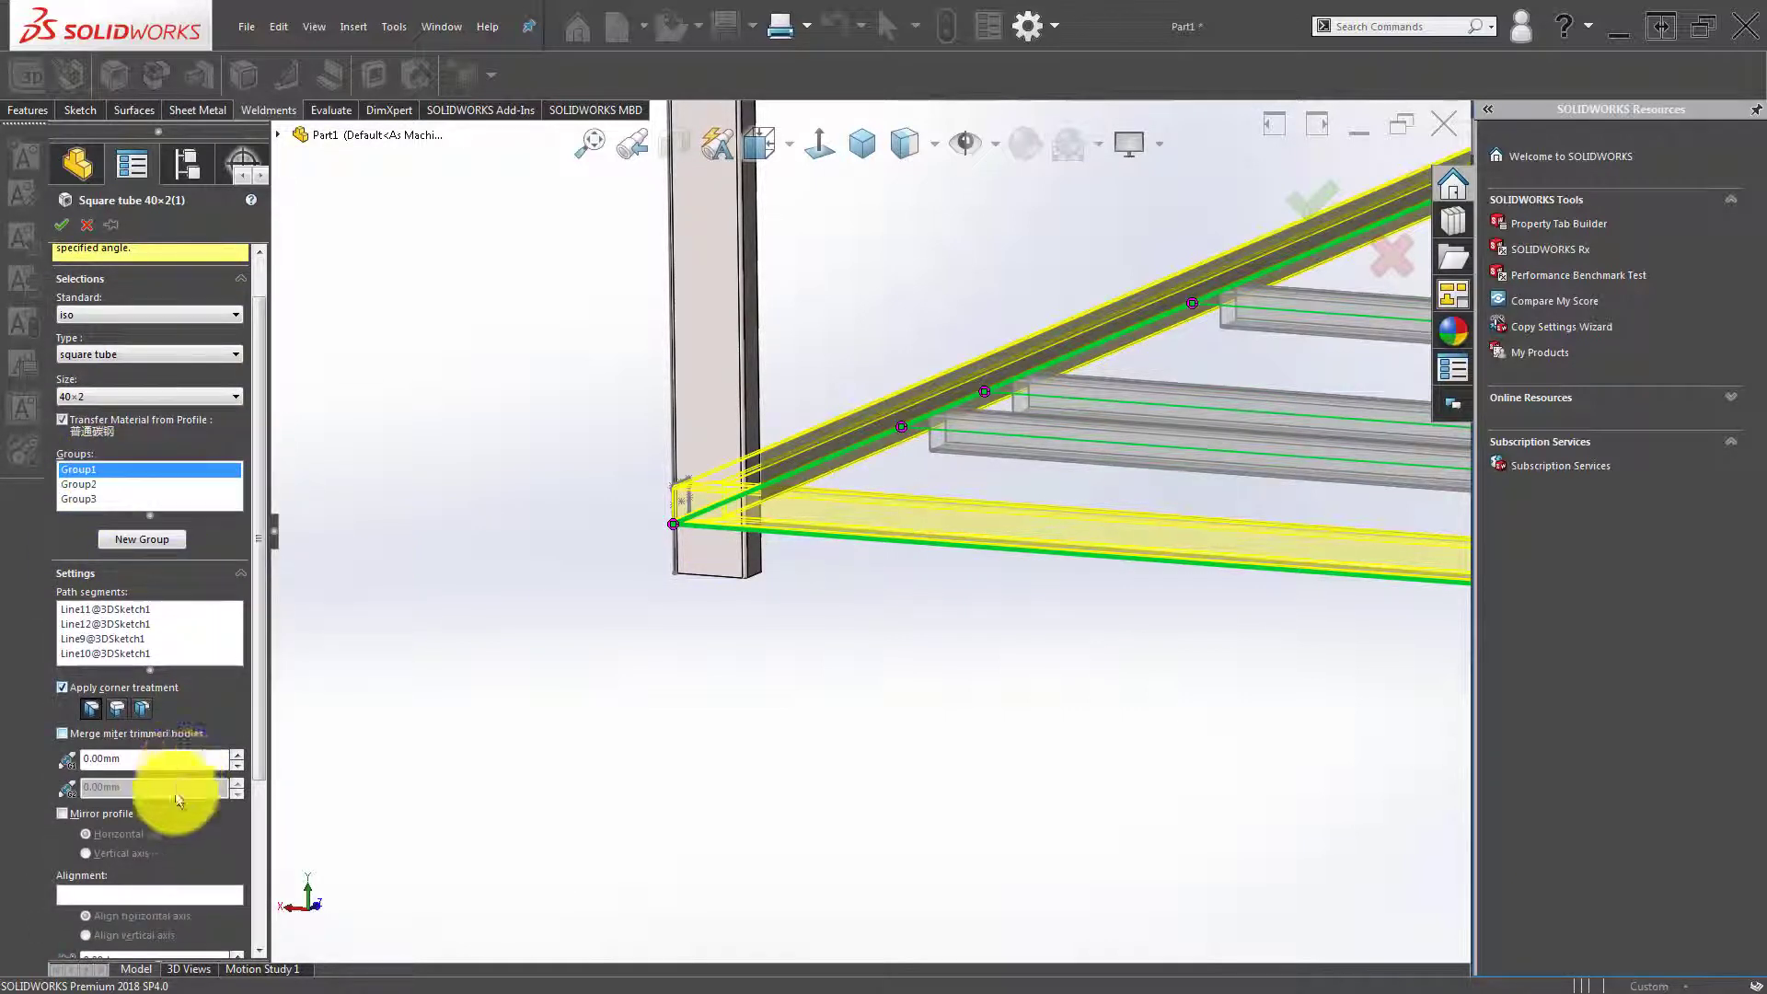
{"action": "left_click", "coordinate": [265, 747]}
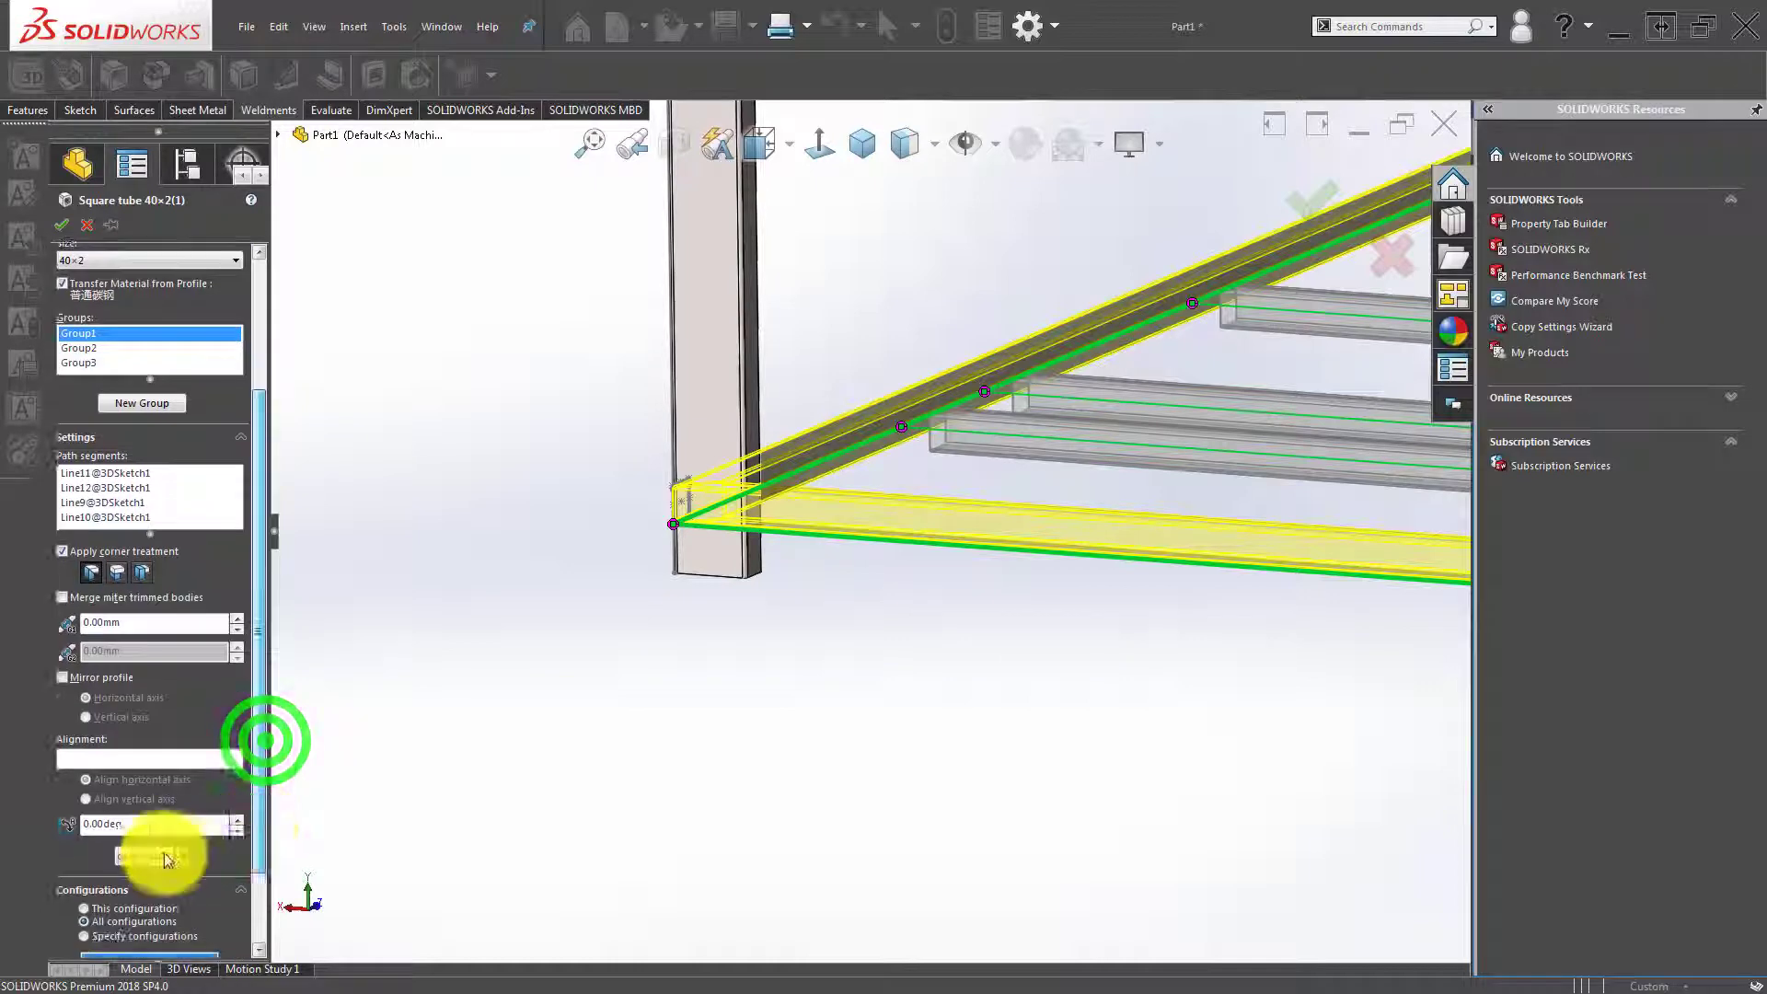
{"action": "left_click", "coordinate": [148, 856]}
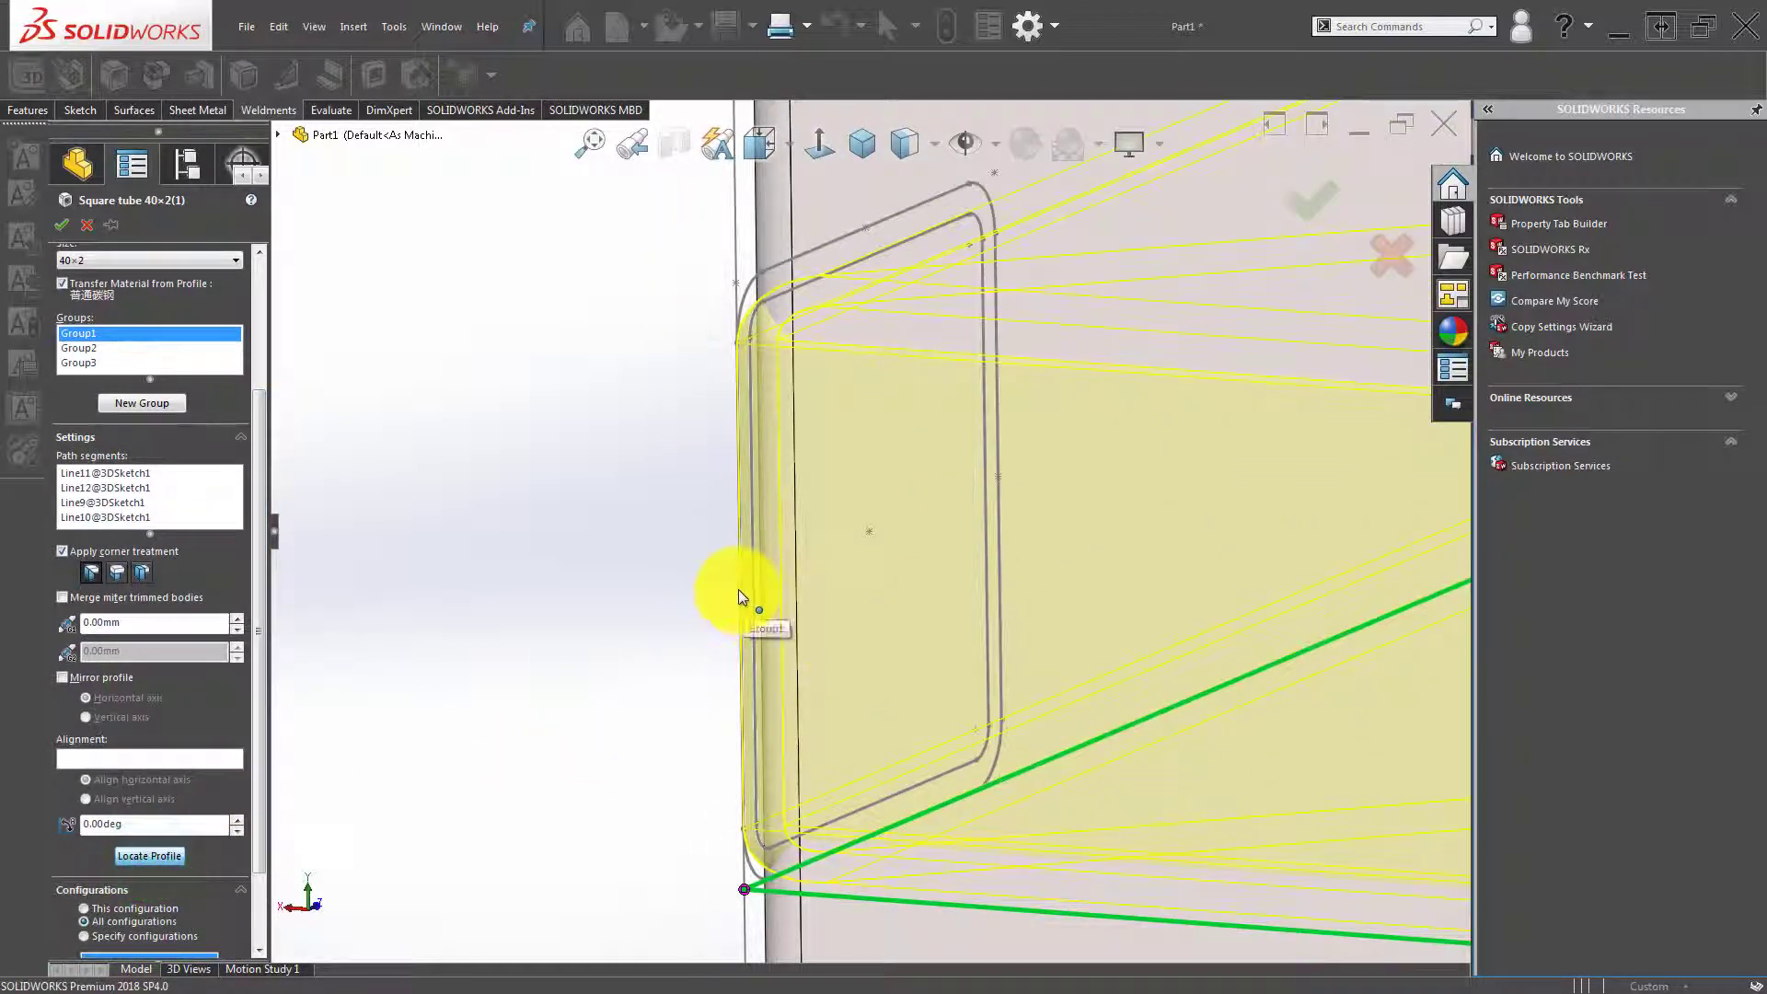
{"action": "left_click", "coordinate": [738, 591]}
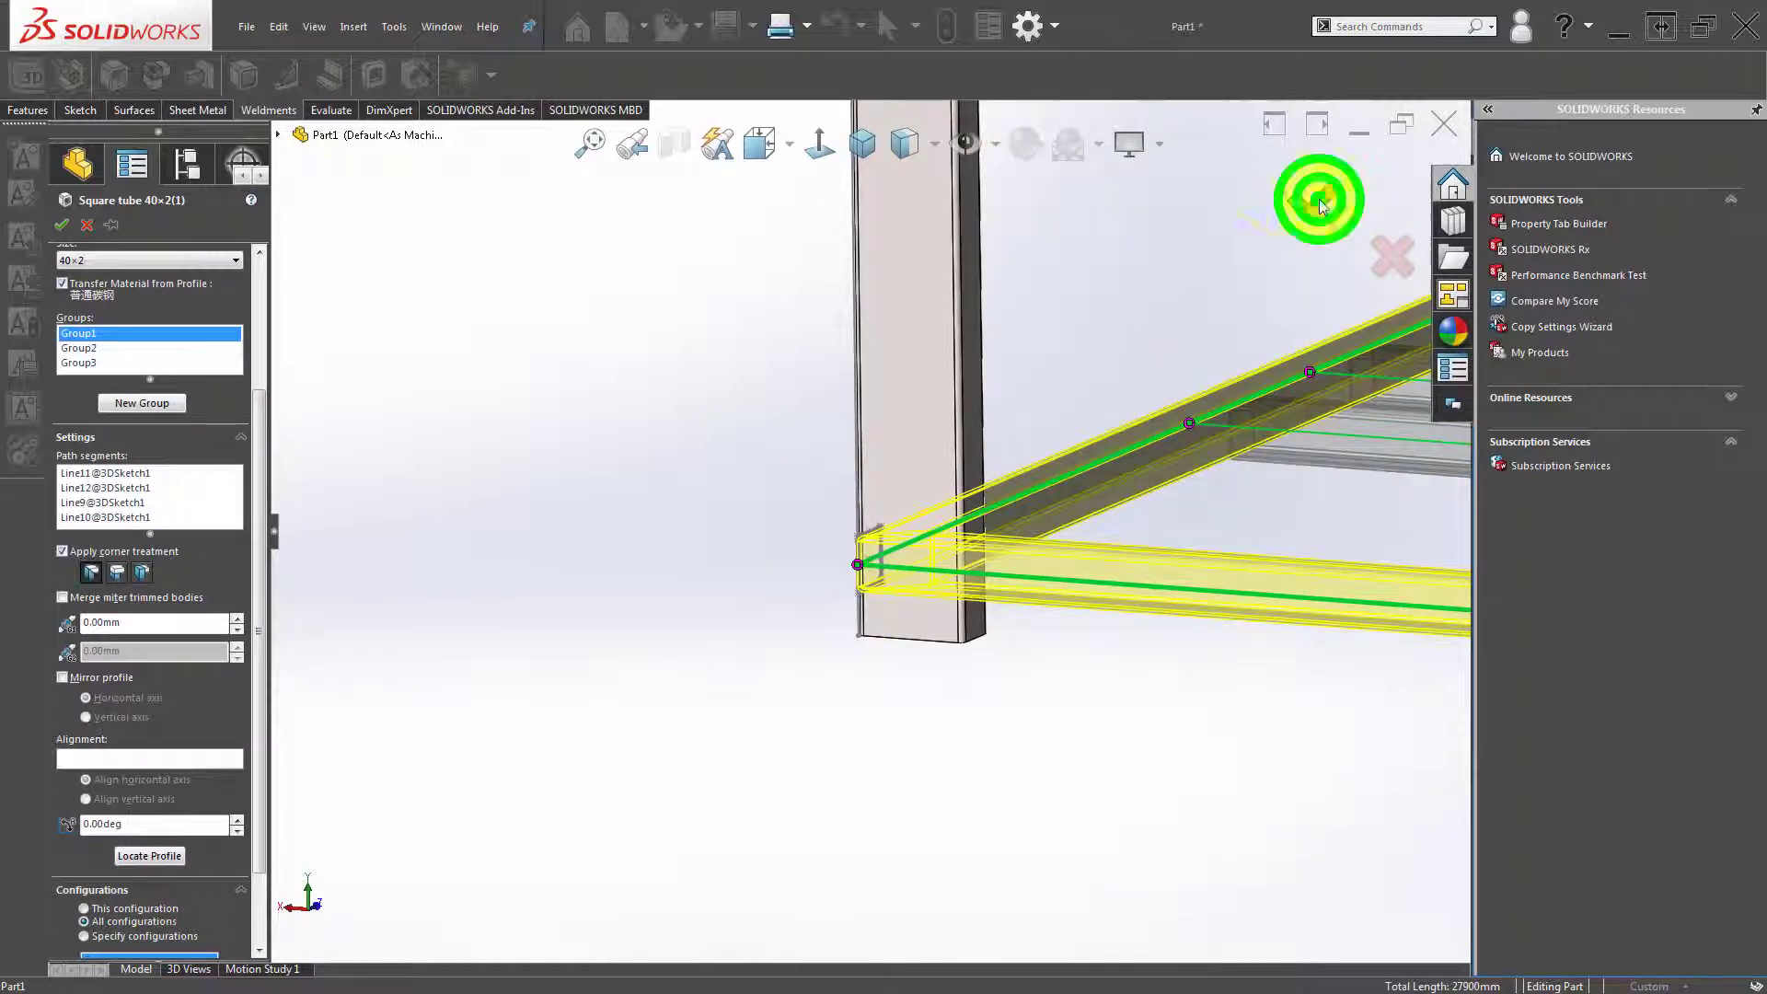
{"action": "left_click", "coordinate": [591, 512]}
{"action": "mouse_move", "coordinate": [1186, 396]}
{"action": "middle_mouse_down"}
{"action": "mouse_move", "coordinate": [855, 564]}
{"action": "mouse_move", "coordinate": [1118, 538]}
{"action": "mouse_move", "coordinate": [1112, 466]}
{"action": "mouse_move", "coordinate": [1057, 521]}
{"action": "mouse_move", "coordinate": [975, 534]}
{"action": "middle_mouse_up"}
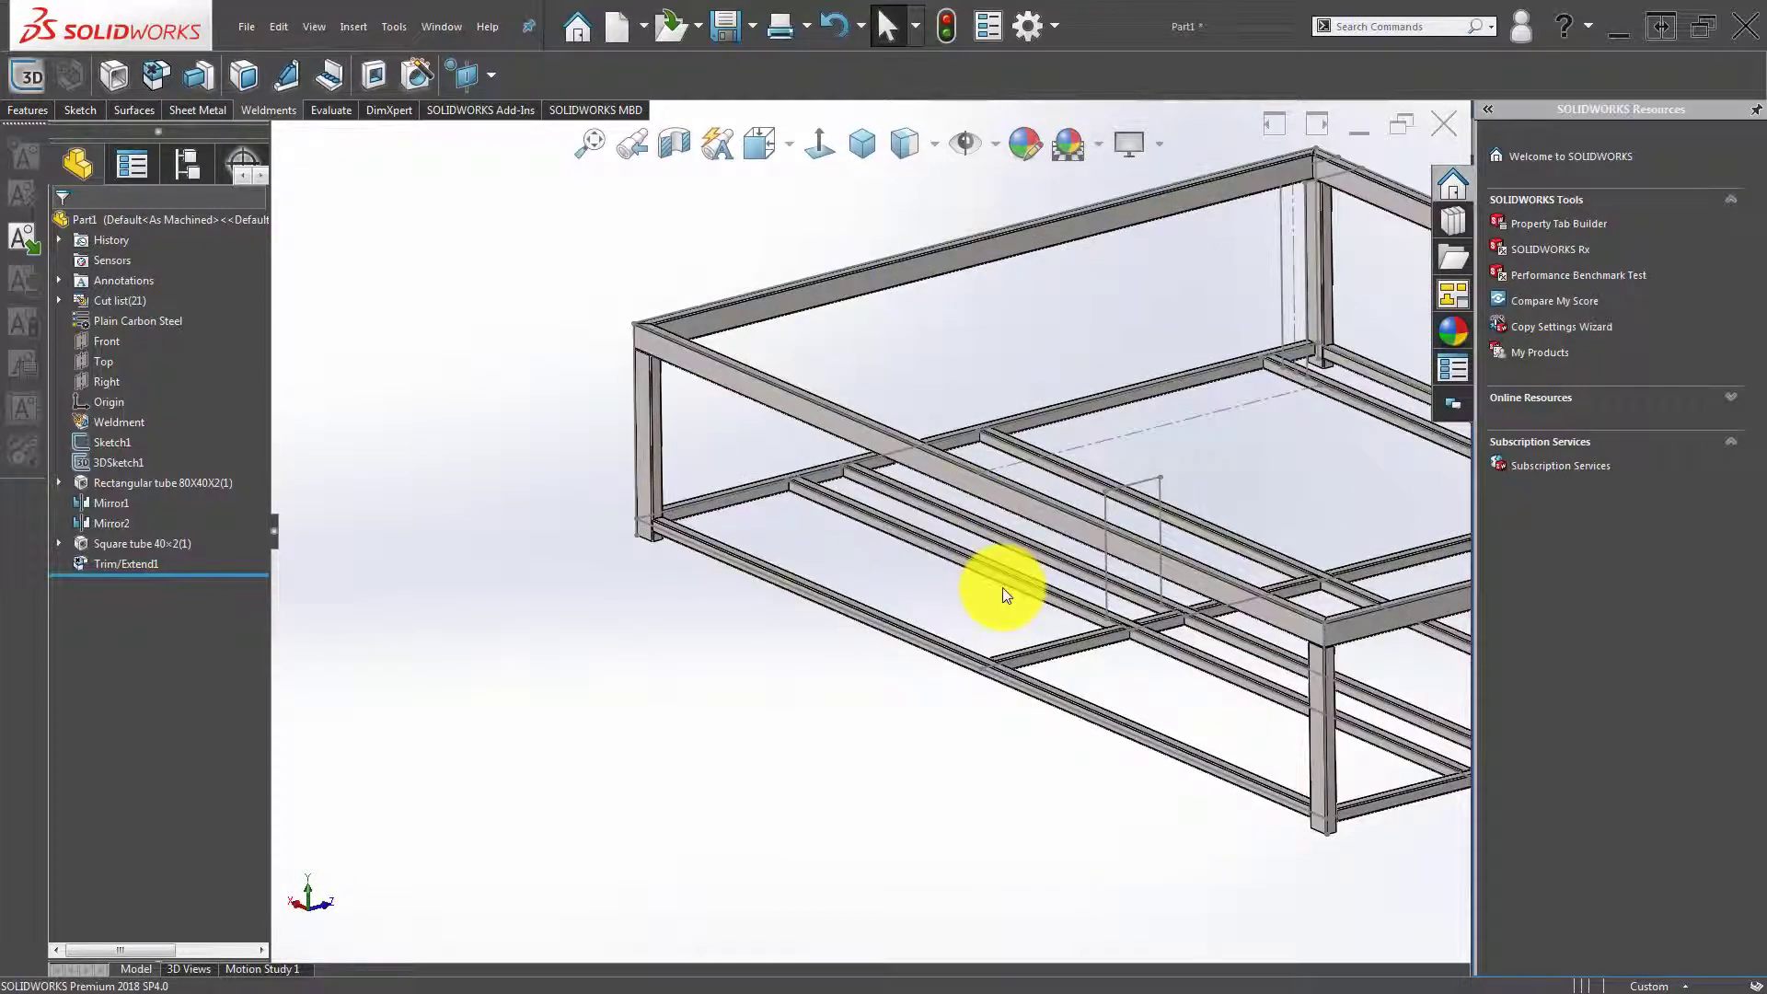
Orbit in close to a corner post and open 3DSketch1 for editing.
{"action": "mouse_move", "coordinate": [1002, 594]}
{"action": "middle_mouse_down"}
{"action": "mouse_move", "coordinate": [1041, 591]}
{"action": "mouse_move", "coordinate": [1073, 620]}
{"action": "mouse_move", "coordinate": [1203, 516]}
{"action": "mouse_move", "coordinate": [1186, 577]}
{"action": "mouse_move", "coordinate": [1215, 485]}
{"action": "mouse_move", "coordinate": [985, 378]}
{"action": "mouse_move", "coordinate": [994, 292]}
{"action": "mouse_move", "coordinate": [1026, 382]}
{"action": "mouse_move", "coordinate": [1013, 394]}
{"action": "mouse_move", "coordinate": [966, 343]}
{"action": "mouse_move", "coordinate": [898, 410]}
{"action": "mouse_move", "coordinate": [896, 465]}
{"action": "middle_mouse_up"}
{"action": "scroll", "coordinate": [968, 576], "scroll_direction": "down", "scroll_amount": 5}
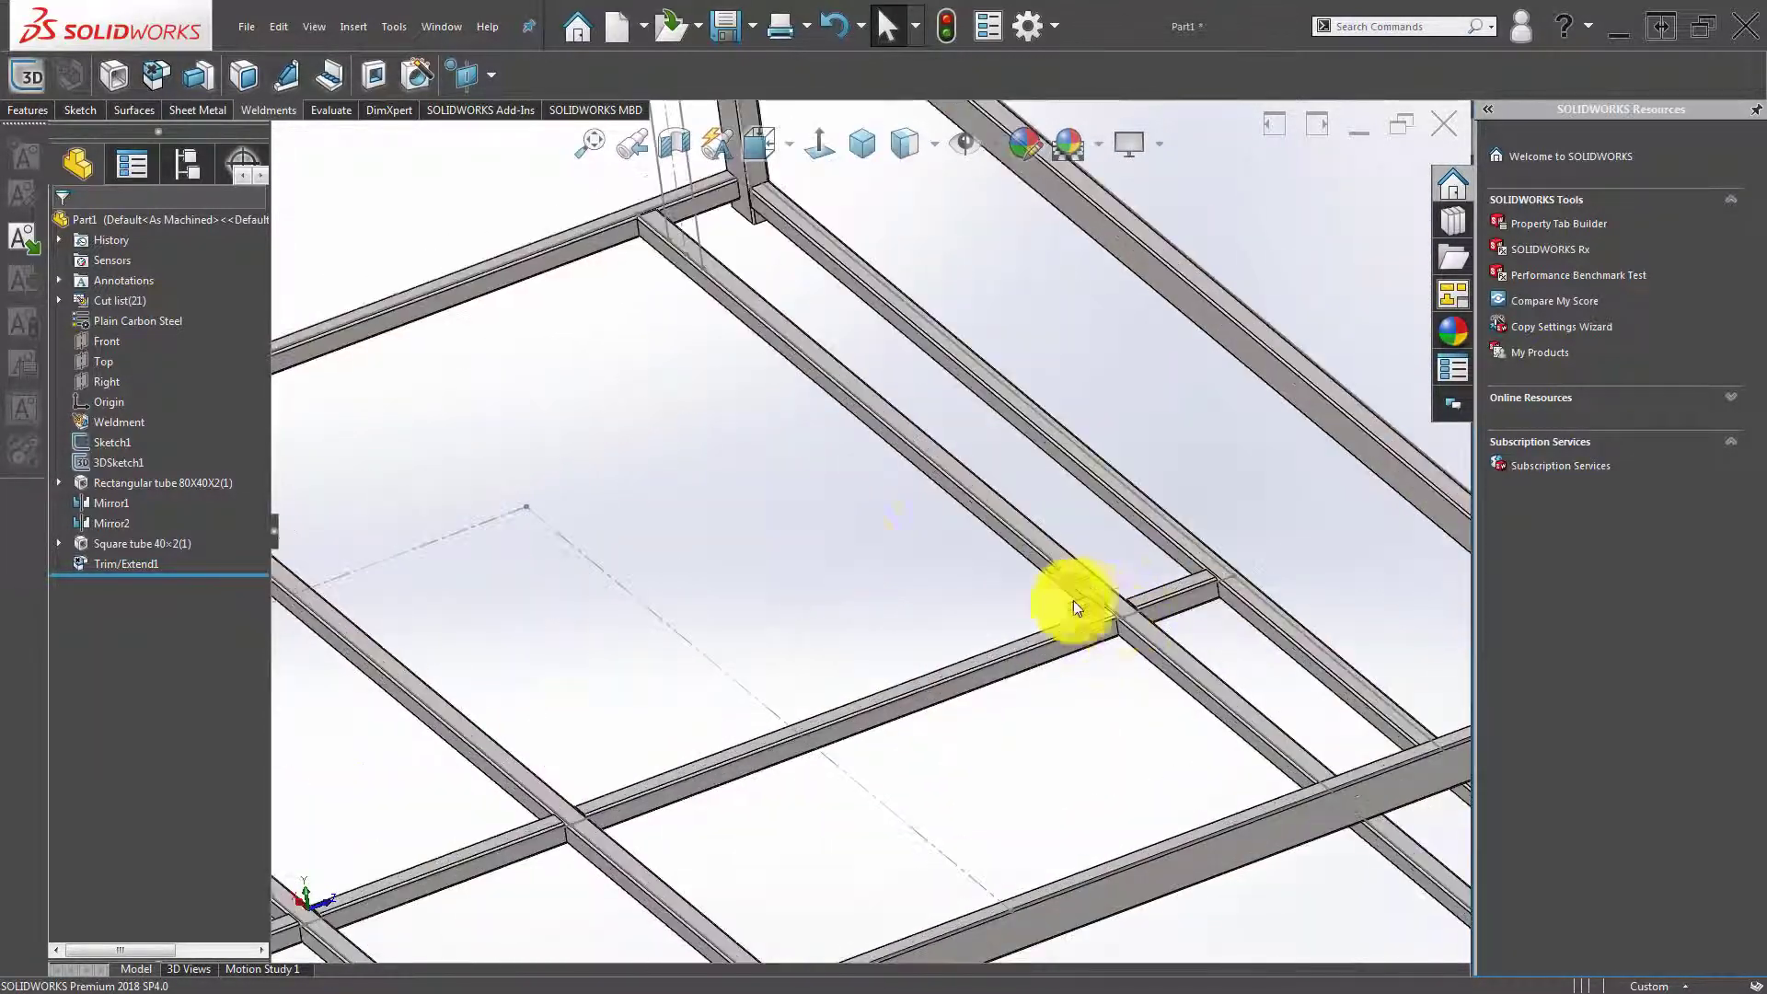
{"action": "mouse_move", "coordinate": [1073, 600]}
{"action": "middle_mouse_down"}
{"action": "mouse_move", "coordinate": [773, 335]}
{"action": "mouse_move", "coordinate": [686, 523]}
{"action": "mouse_move", "coordinate": [746, 528]}
{"action": "mouse_move", "coordinate": [686, 438]}
{"action": "mouse_move", "coordinate": [635, 477]}
{"action": "mouse_move", "coordinate": [663, 489]}
{"action": "mouse_move", "coordinate": [640, 562]}
{"action": "mouse_move", "coordinate": [635, 517]}
{"action": "mouse_move", "coordinate": [650, 564]}
{"action": "mouse_move", "coordinate": [662, 547]}
{"action": "middle_mouse_up"}
{"action": "double_click", "coordinate": [824, 350]}
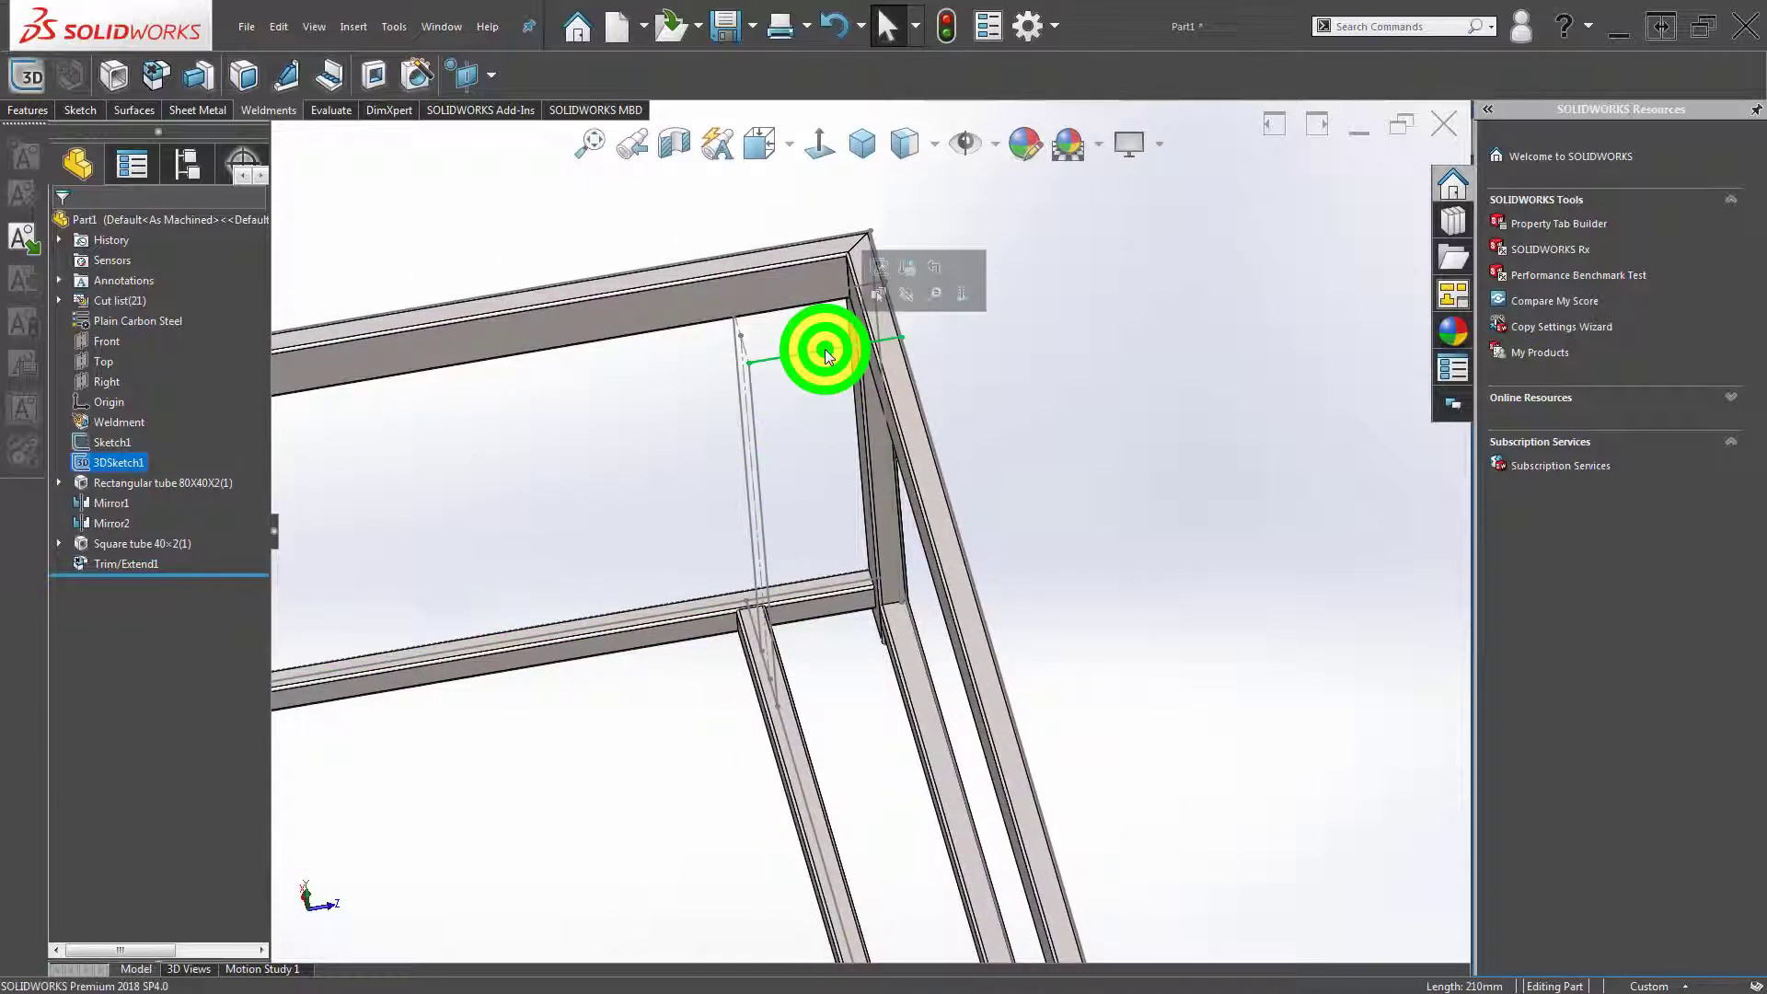
Exit the 3D sketch and inspect Group2's tube profile location in the square-tube feature.
{"action": "left_click", "coordinate": [1196, 372]}
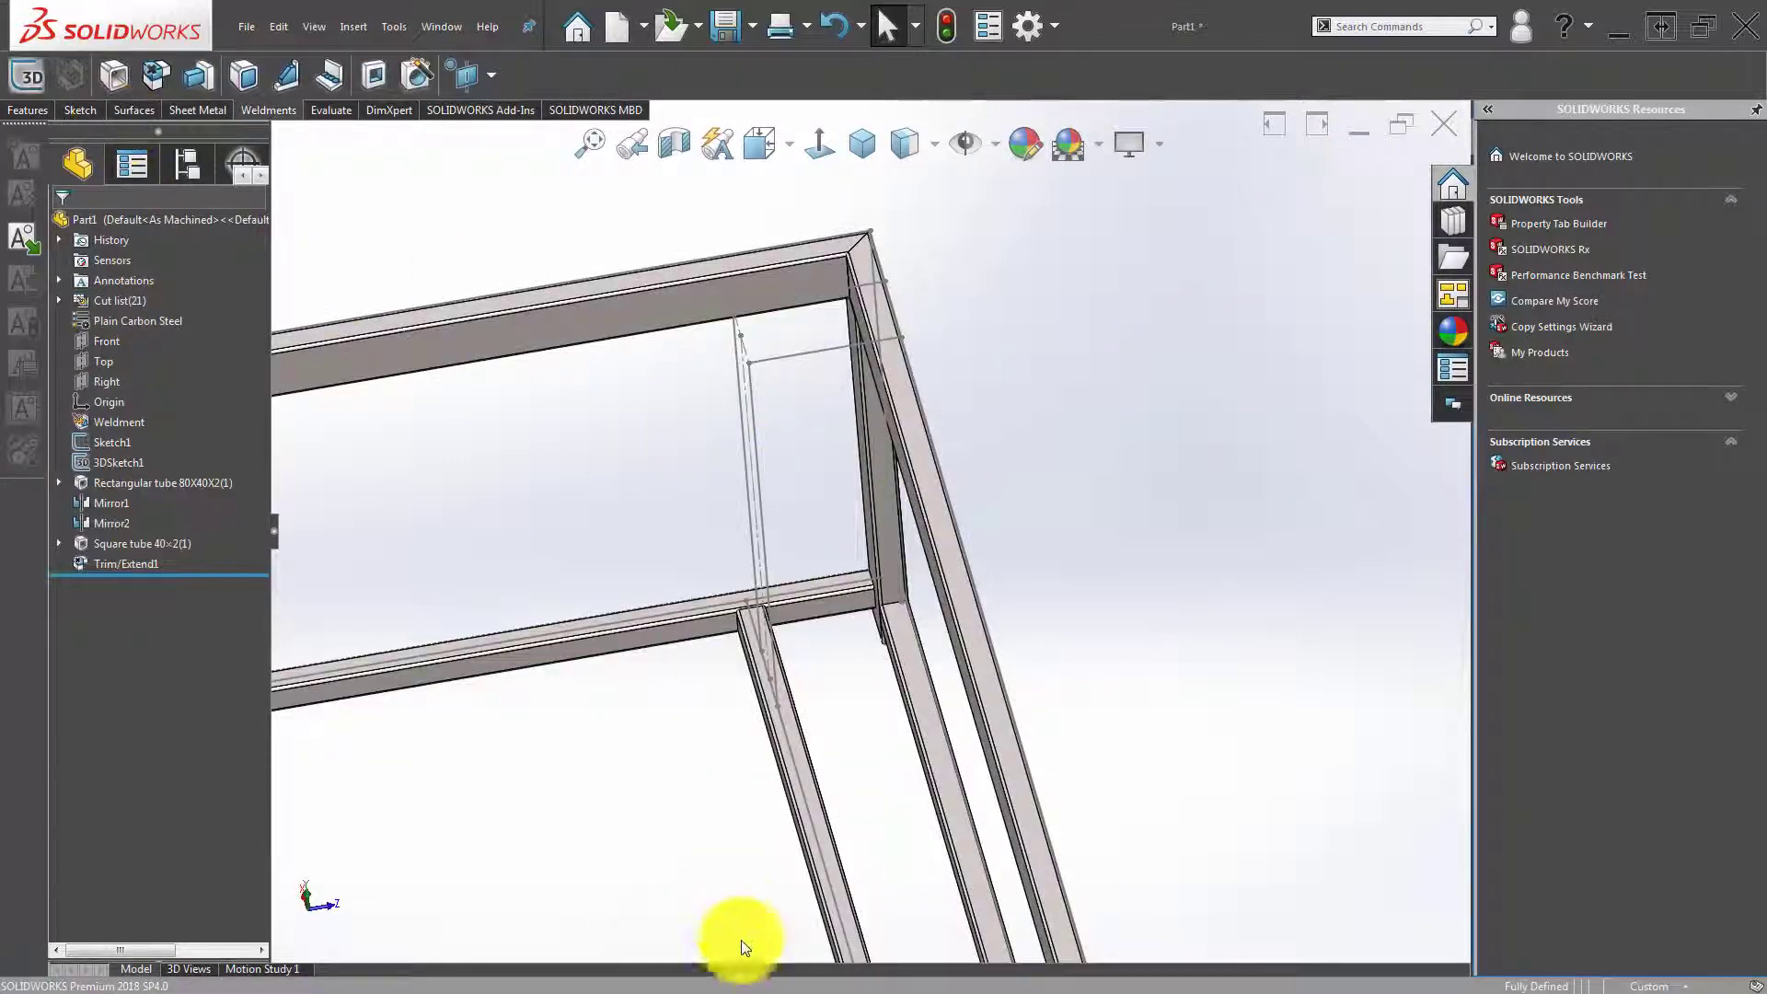
{"action": "scroll", "coordinate": [764, 749], "scroll_direction": "down", "scroll_amount": 3}
{"action": "left_click", "coordinate": [855, 648]}
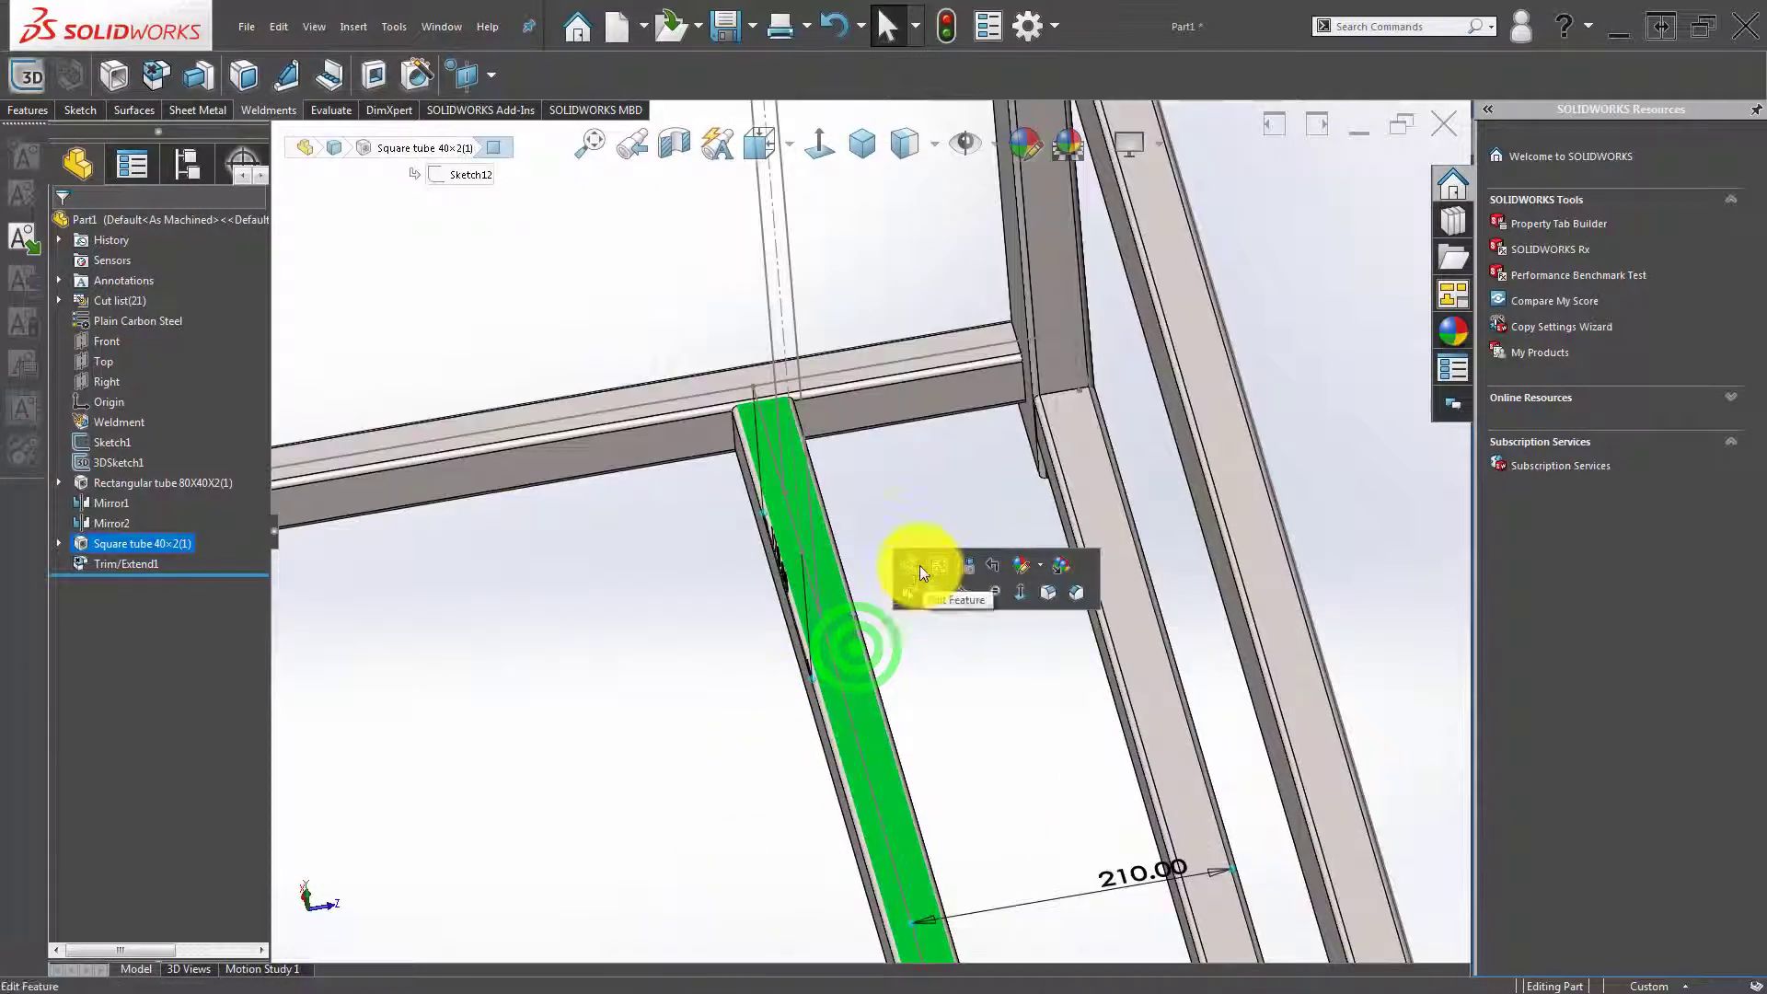
{"action": "left_click", "coordinate": [920, 565]}
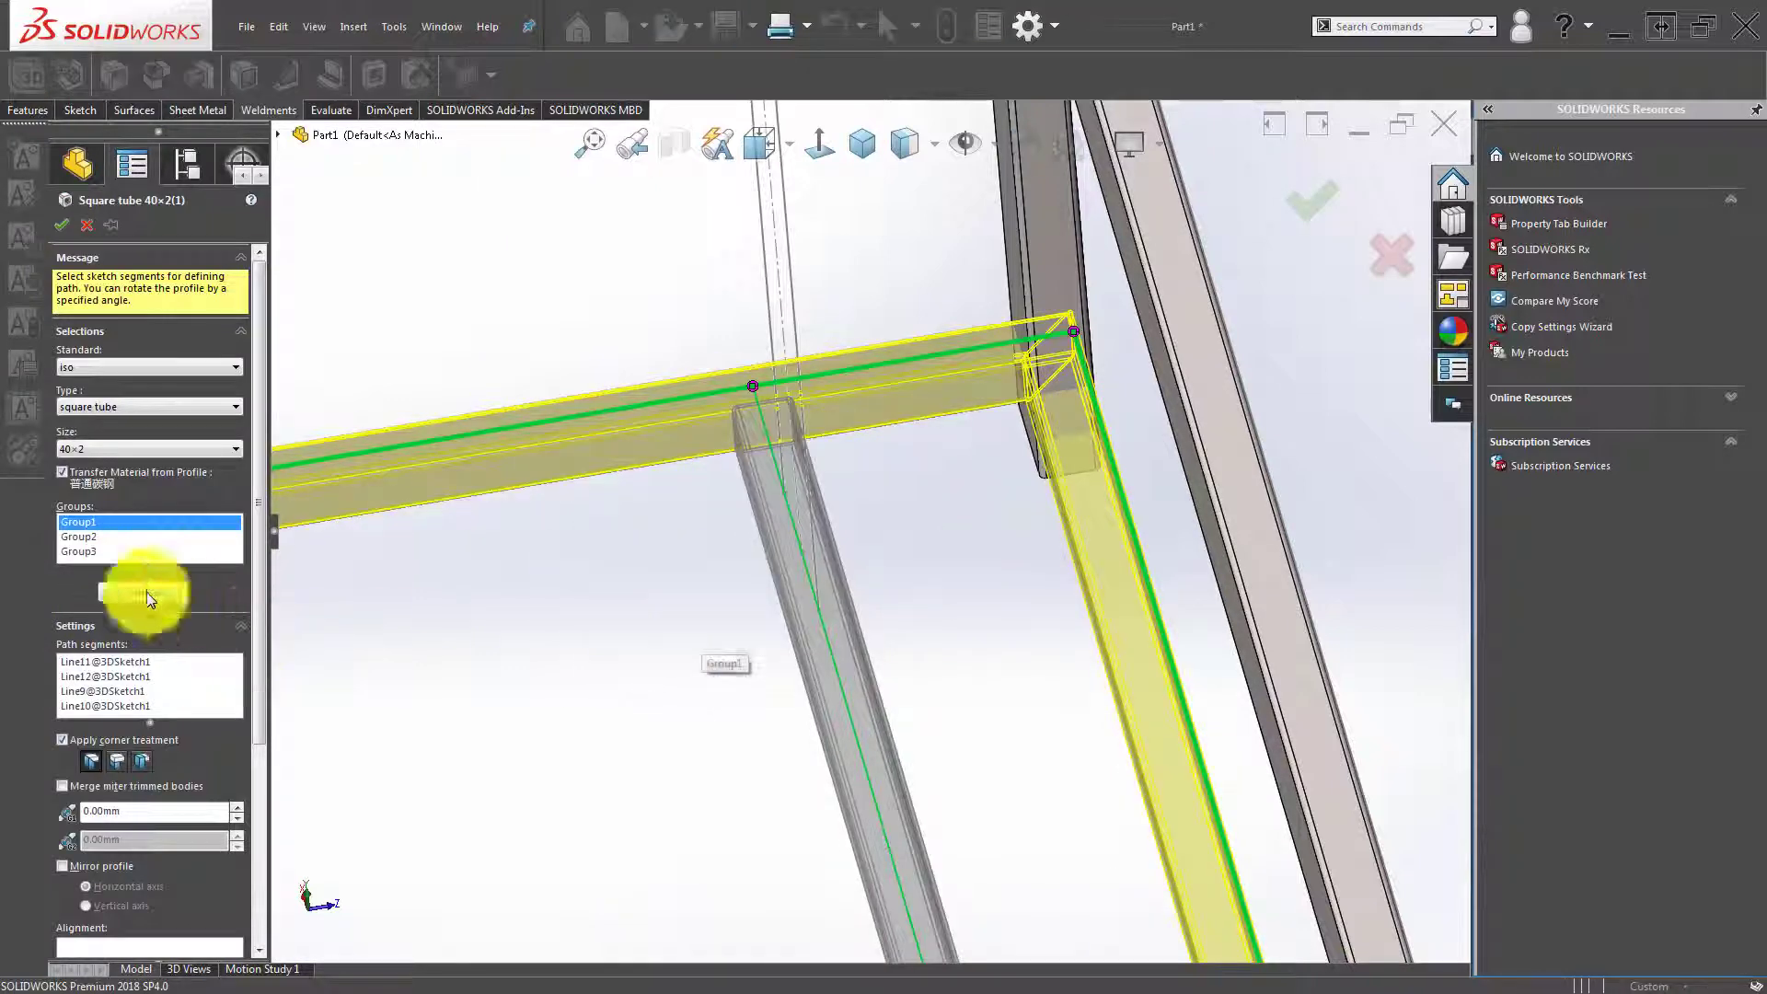
{"action": "left_click", "coordinate": [88, 541]}
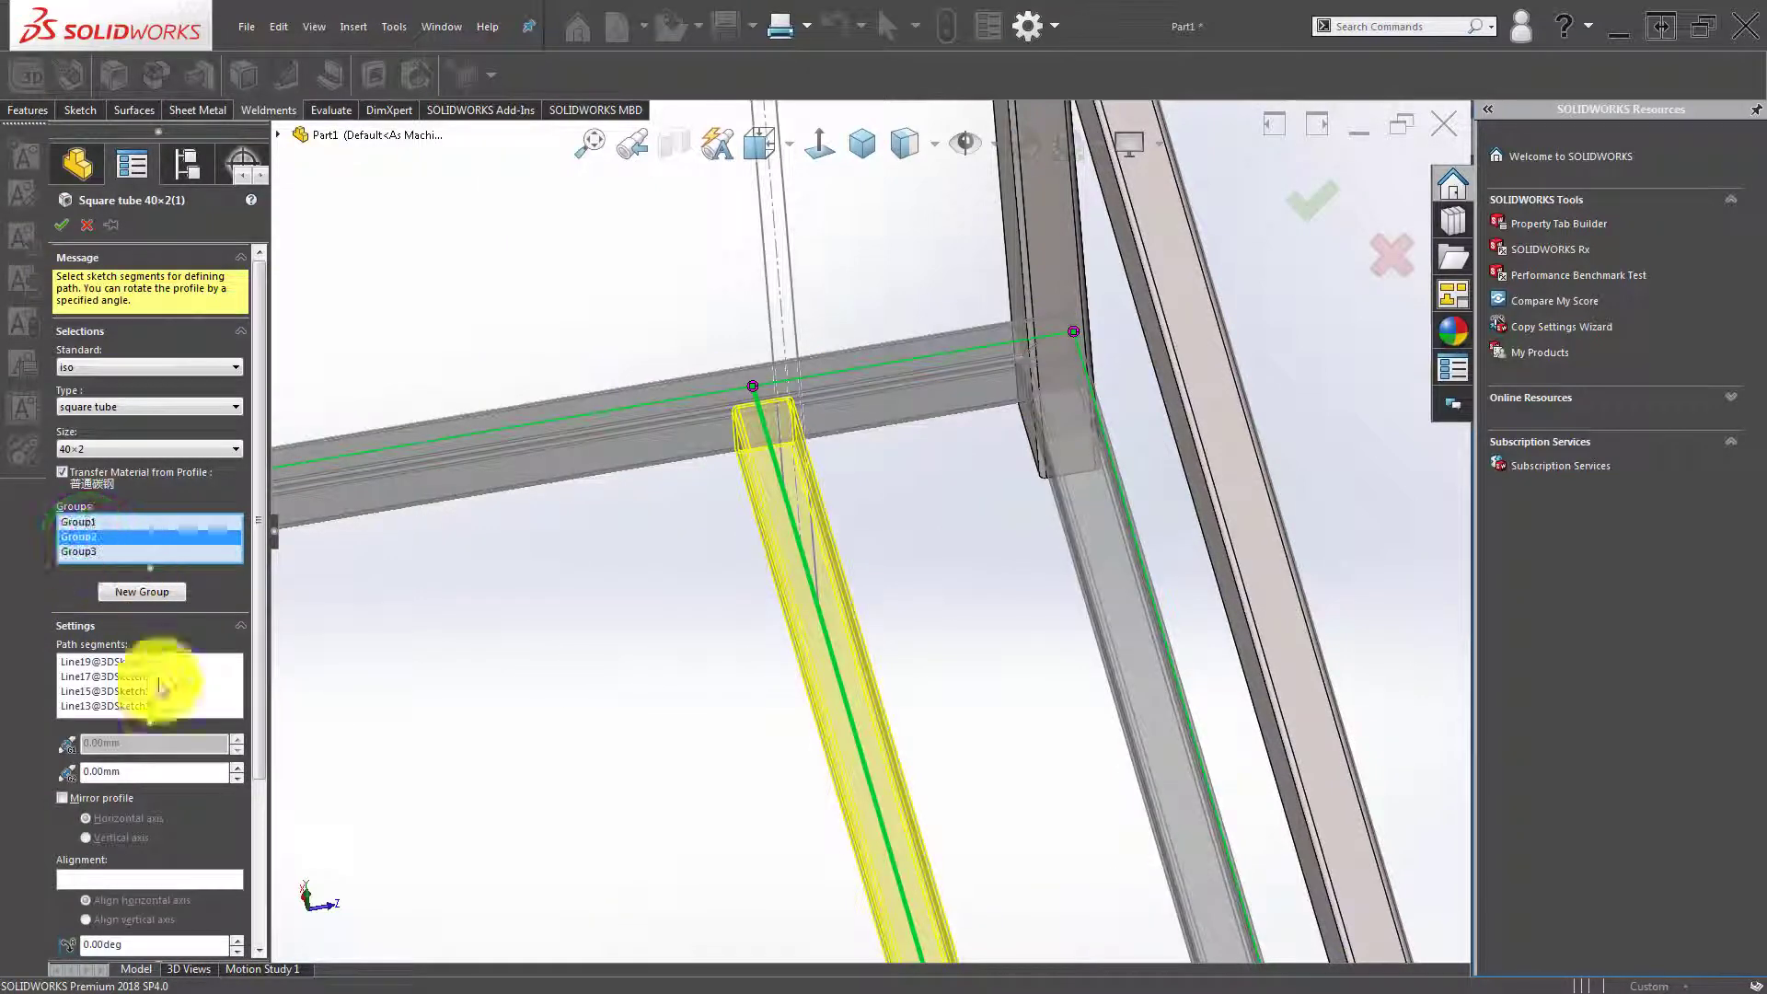
{"action": "left_click_drag", "start_coordinate": [264, 671], "coordinate": [245, 821]}
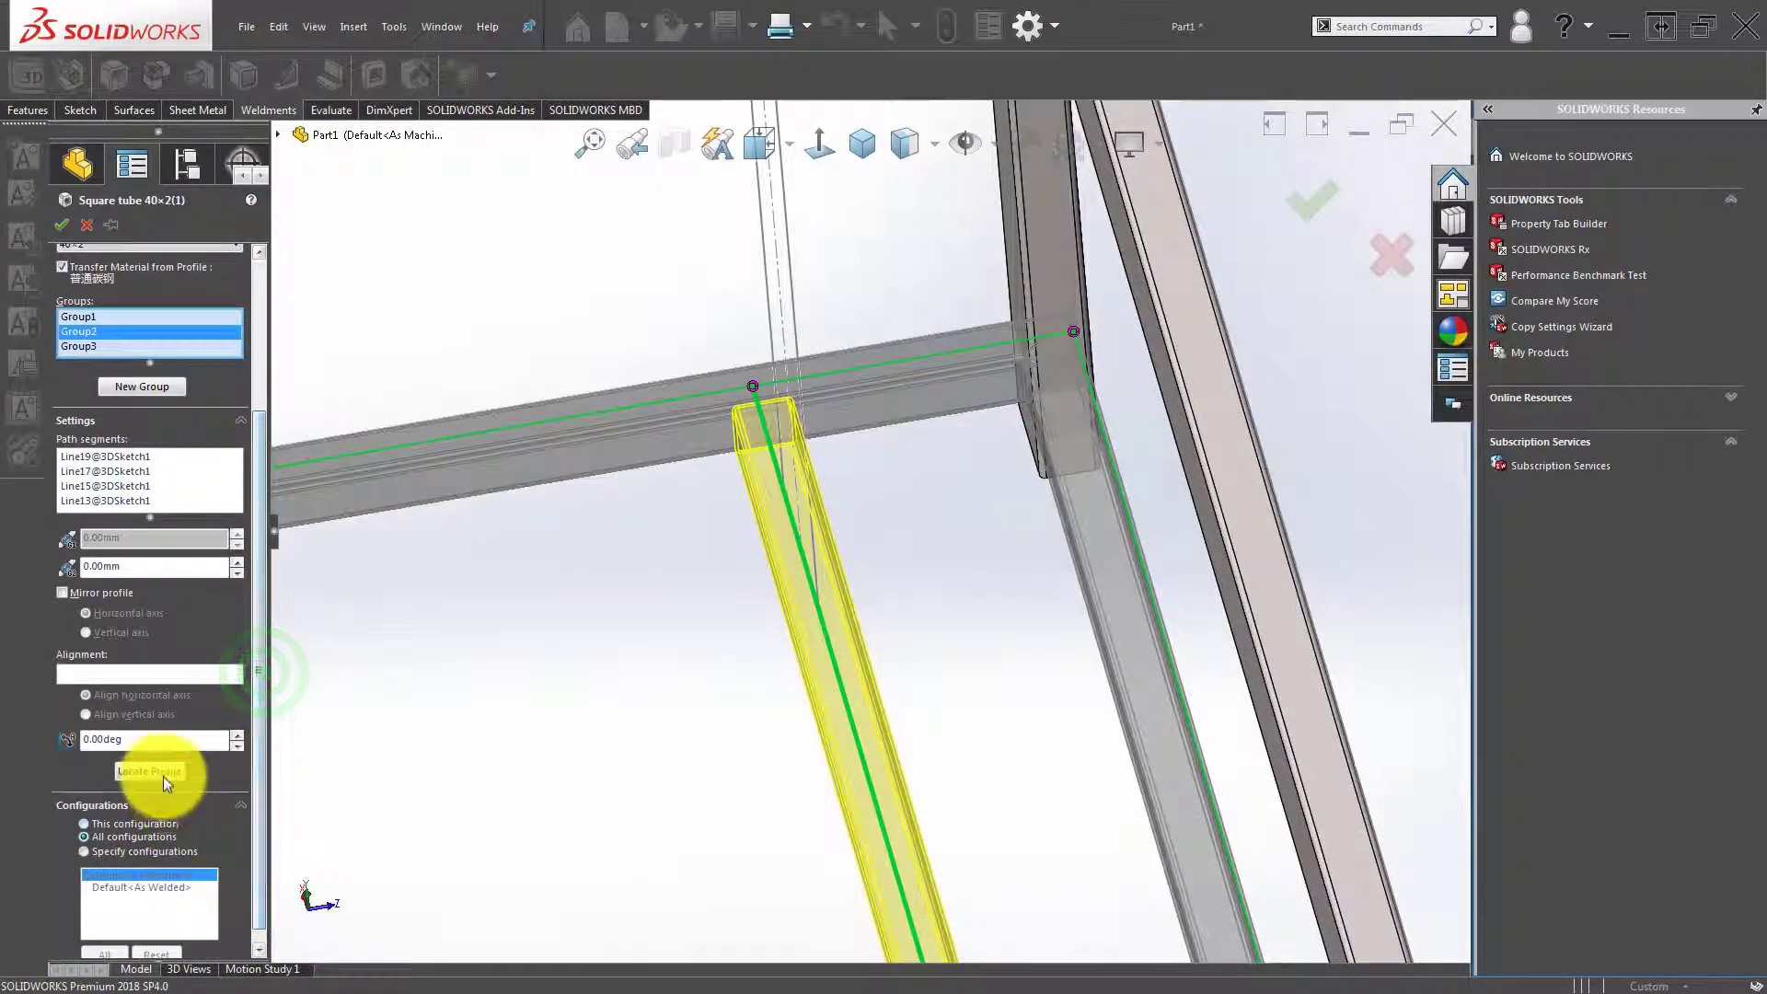
{"action": "left_click", "coordinate": [163, 776]}
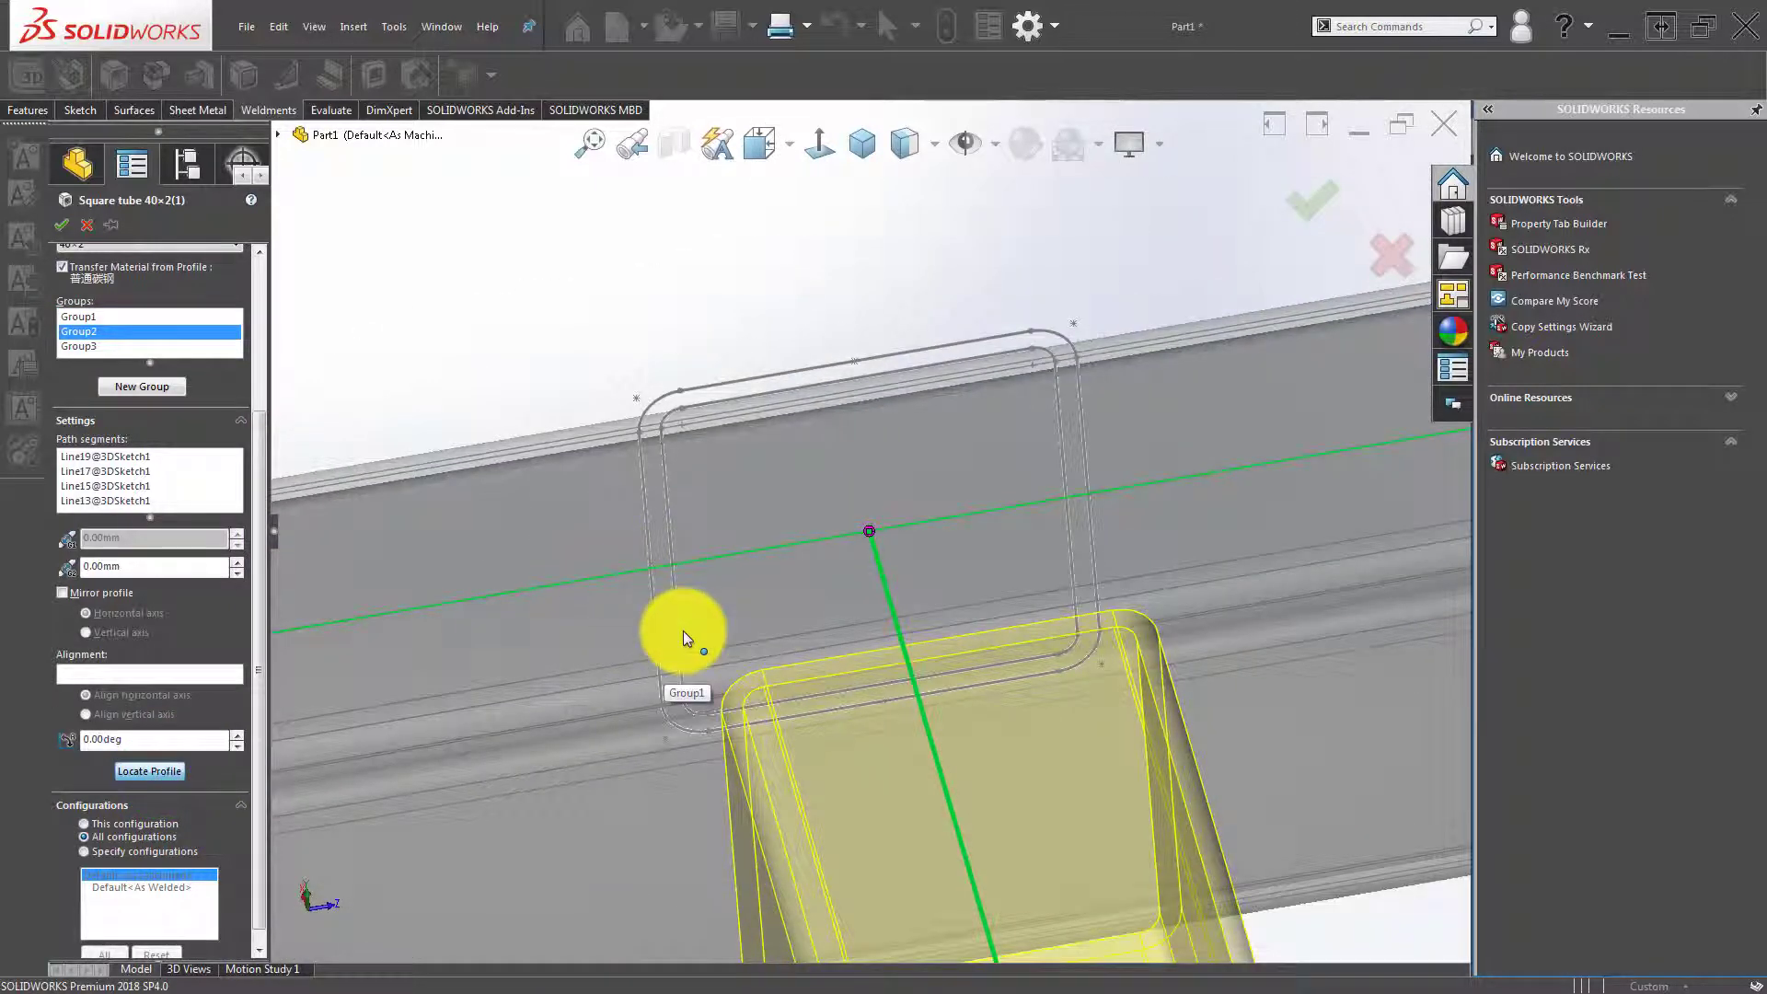
{"action": "mouse_move", "coordinate": [682, 631]}
{"action": "middle_mouse_down"}
{"action": "mouse_move", "coordinate": [837, 604]}
{"action": "mouse_move", "coordinate": [742, 571]}
{"action": "middle_mouse_up"}
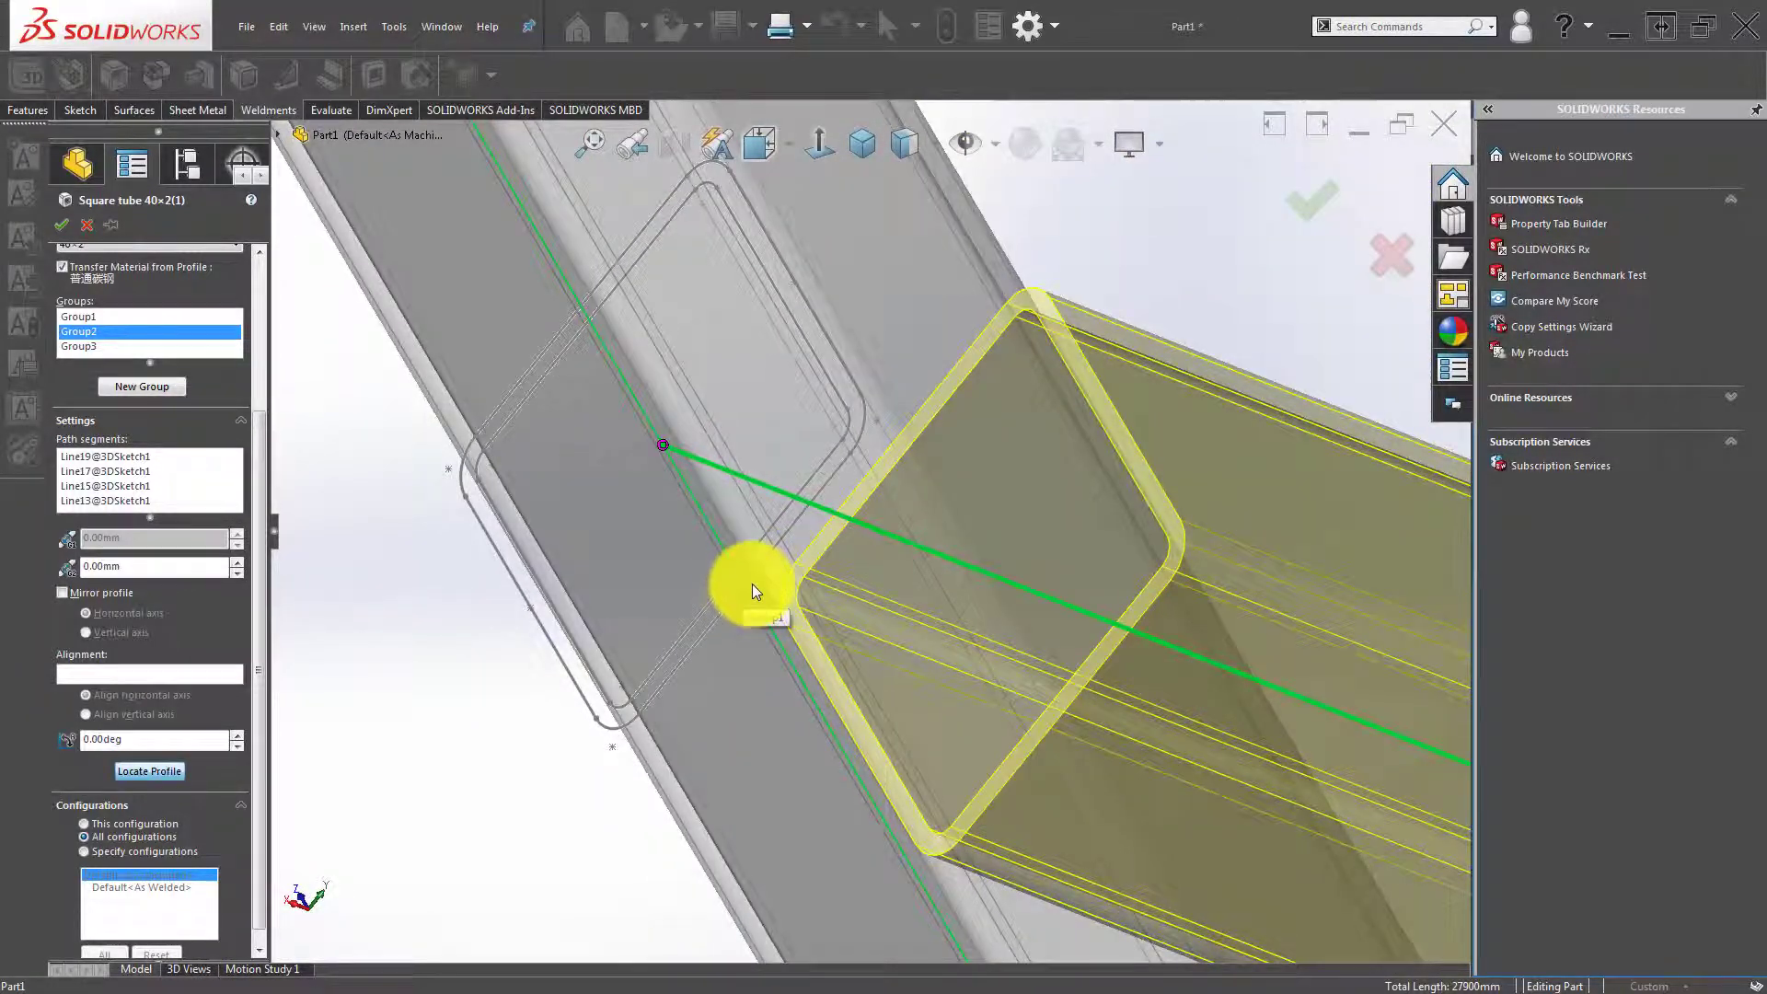
{"action": "mouse_move", "coordinate": [742, 584]}
{"action": "middle_mouse_down"}
{"action": "mouse_move", "coordinate": [722, 584]}
{"action": "mouse_move", "coordinate": [840, 576]}
{"action": "mouse_move", "coordinate": [805, 547]}
{"action": "mouse_move", "coordinate": [698, 524]}
{"action": "mouse_move", "coordinate": [902, 438]}
{"action": "mouse_move", "coordinate": [864, 458]}
{"action": "mouse_move", "coordinate": [815, 410]}
{"action": "mouse_move", "coordinate": [930, 382]}
{"action": "mouse_move", "coordinate": [1085, 383]}
{"action": "mouse_move", "coordinate": [978, 434]}
{"action": "mouse_move", "coordinate": [887, 432]}
{"action": "mouse_move", "coordinate": [840, 461]}
{"action": "mouse_move", "coordinate": [967, 423]}
{"action": "middle_mouse_up"}
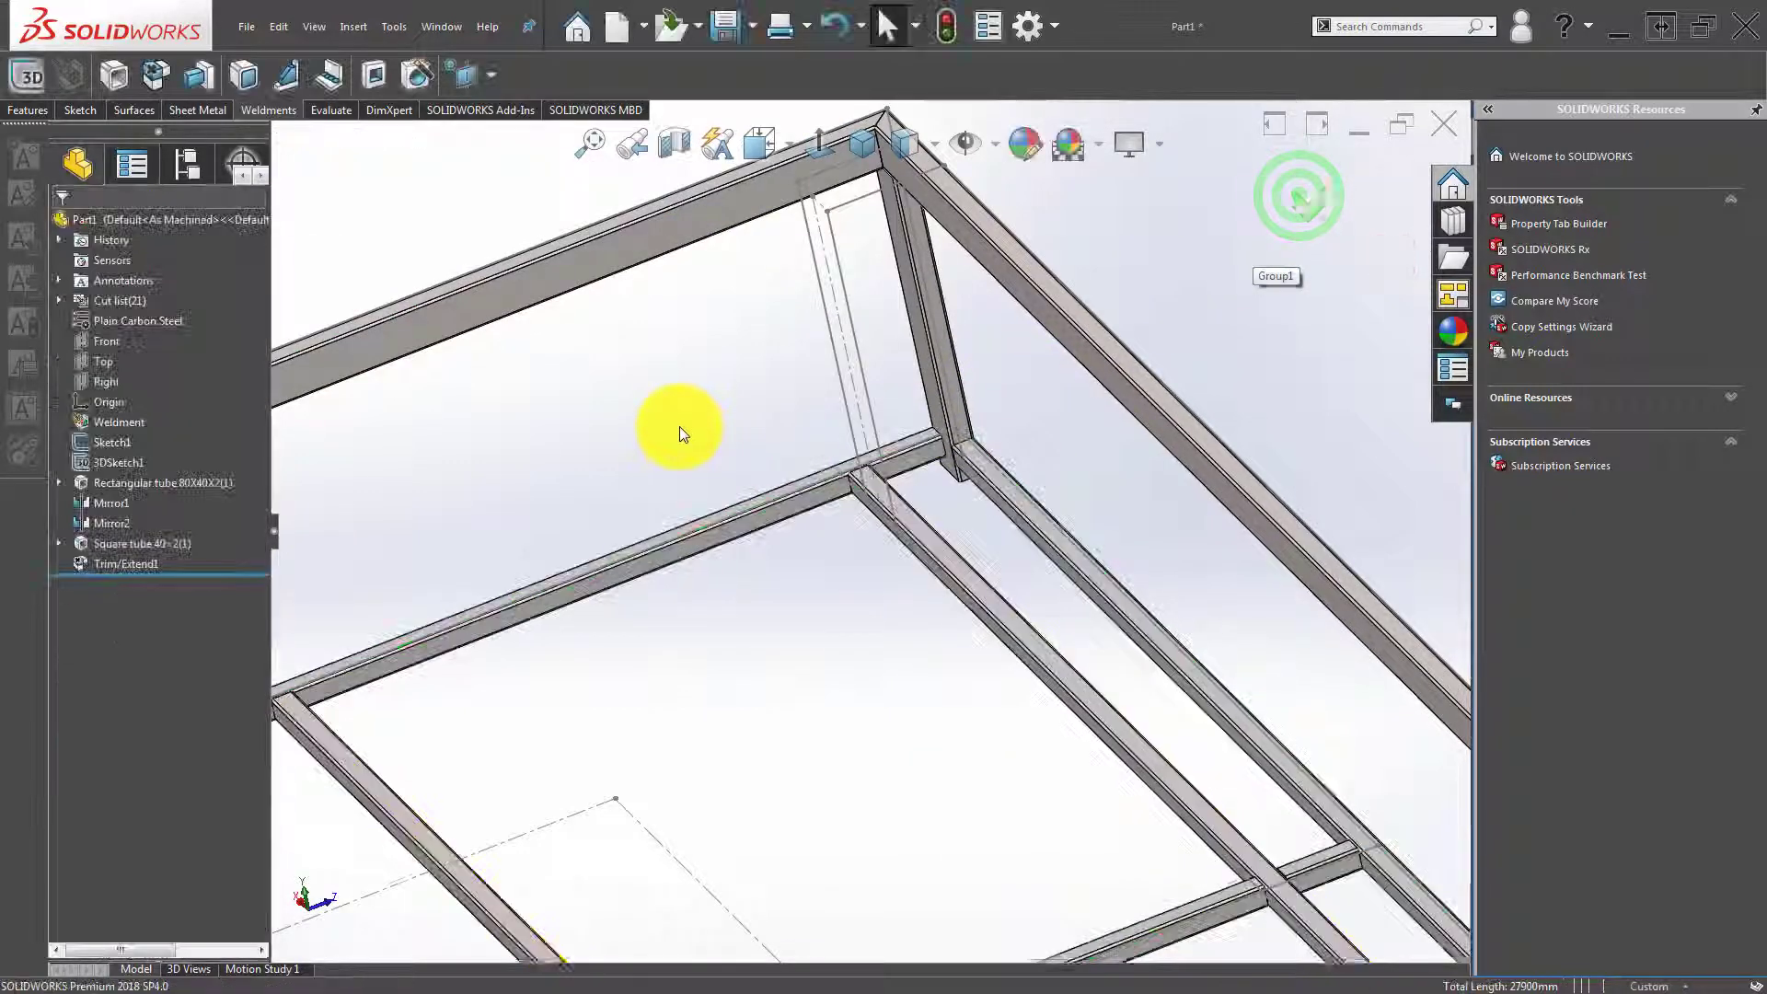
Create Group4 in Square tube 40×2(1) with the two vertical lines beside the corner post.
{"action": "left_click", "coordinate": [689, 423]}
{"action": "left_click", "coordinate": [150, 543]}
{"action": "left_click", "coordinate": [167, 490]}
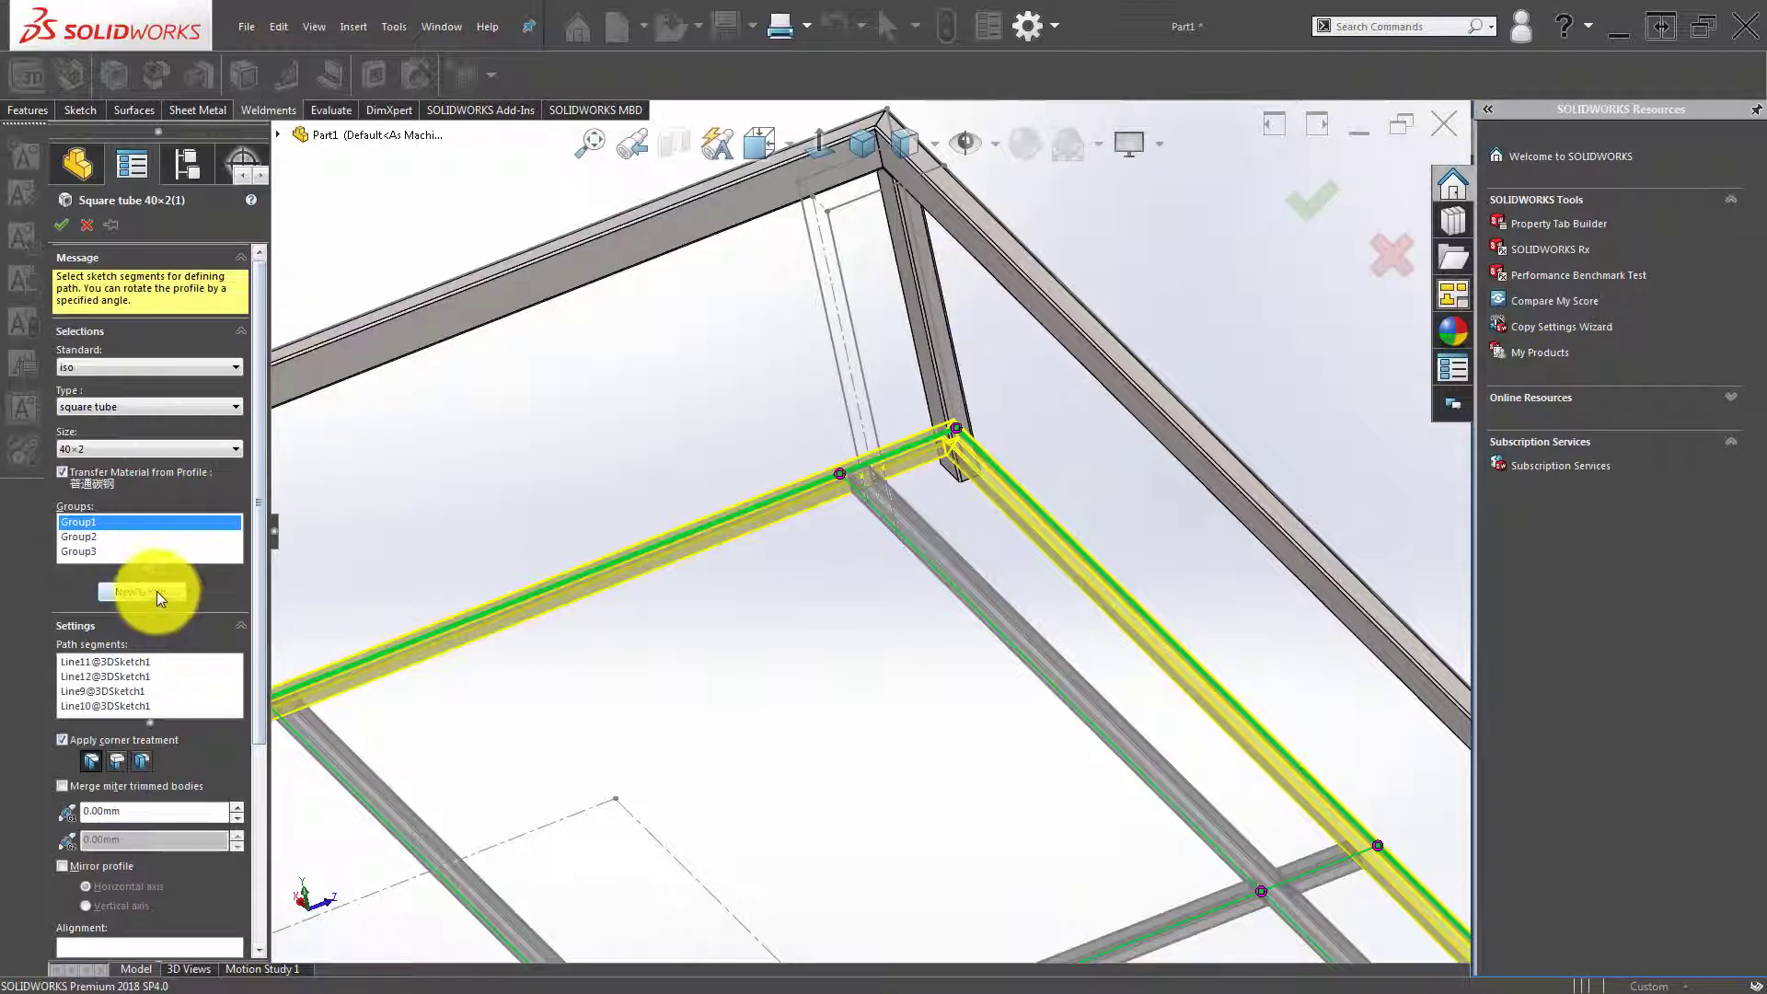
{"action": "left_click", "coordinate": [157, 589]}
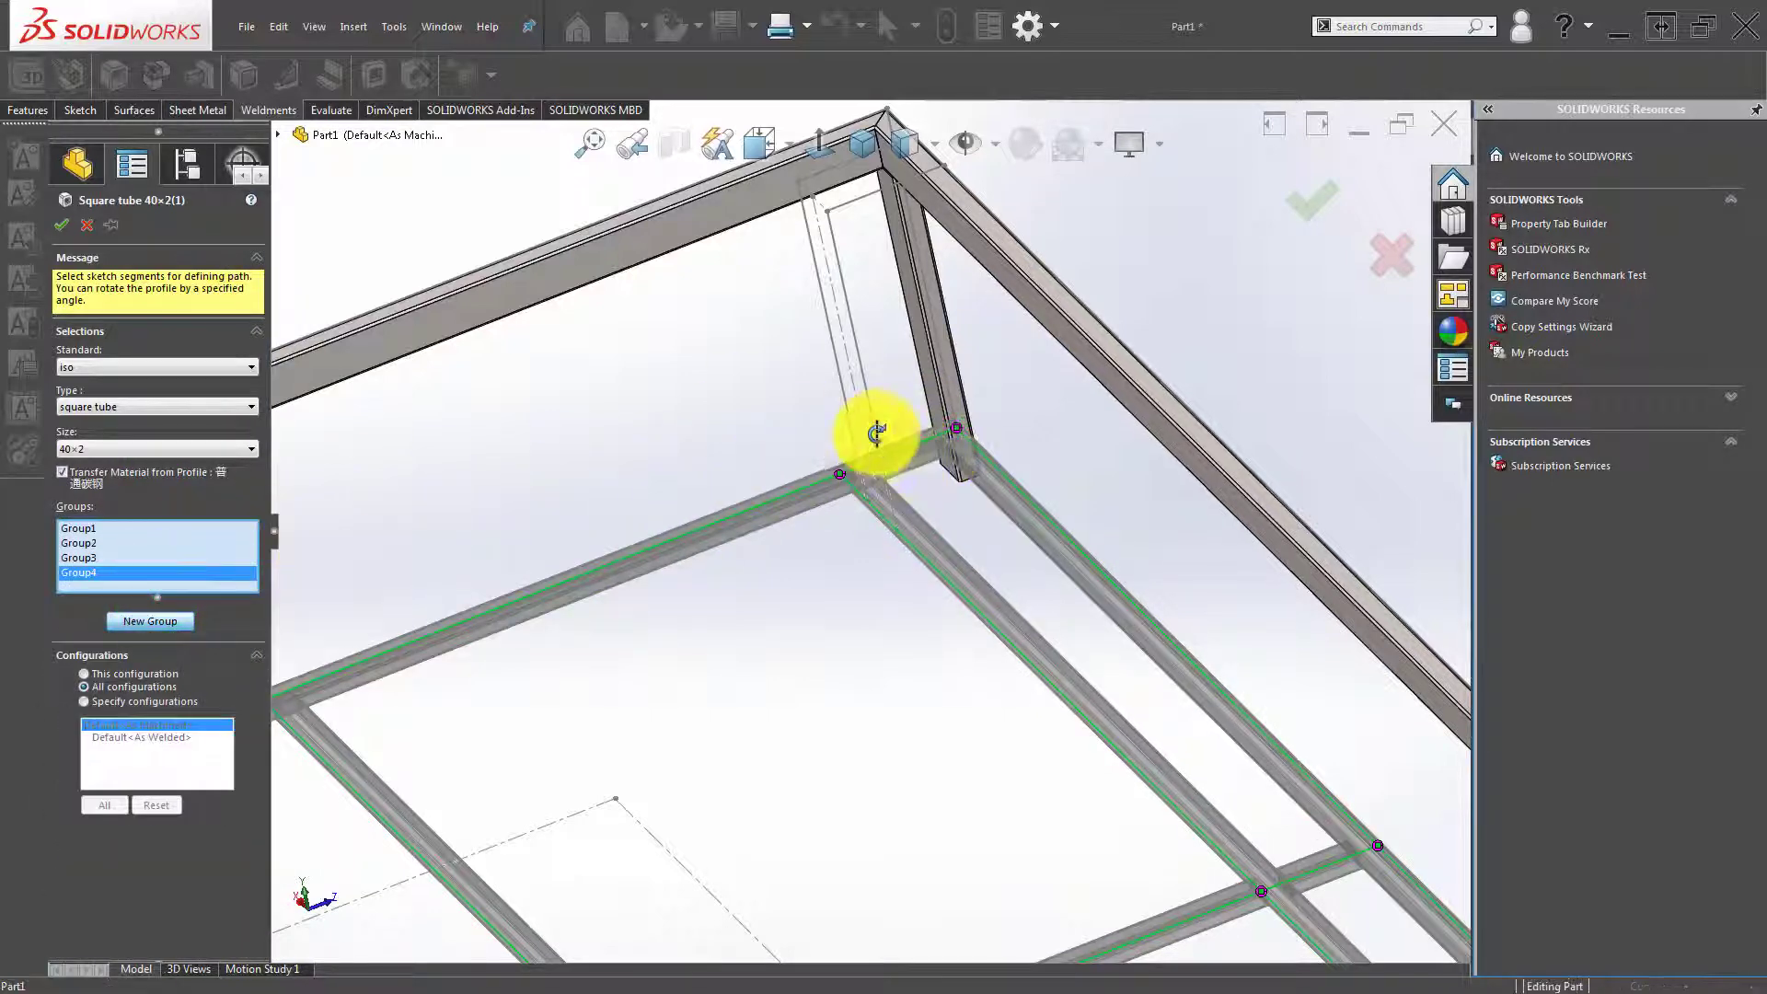
{"action": "middle_click_drag", "start_coordinate": [876, 432], "coordinate": [809, 461]}
{"action": "left_click", "coordinate": [781, 460]}
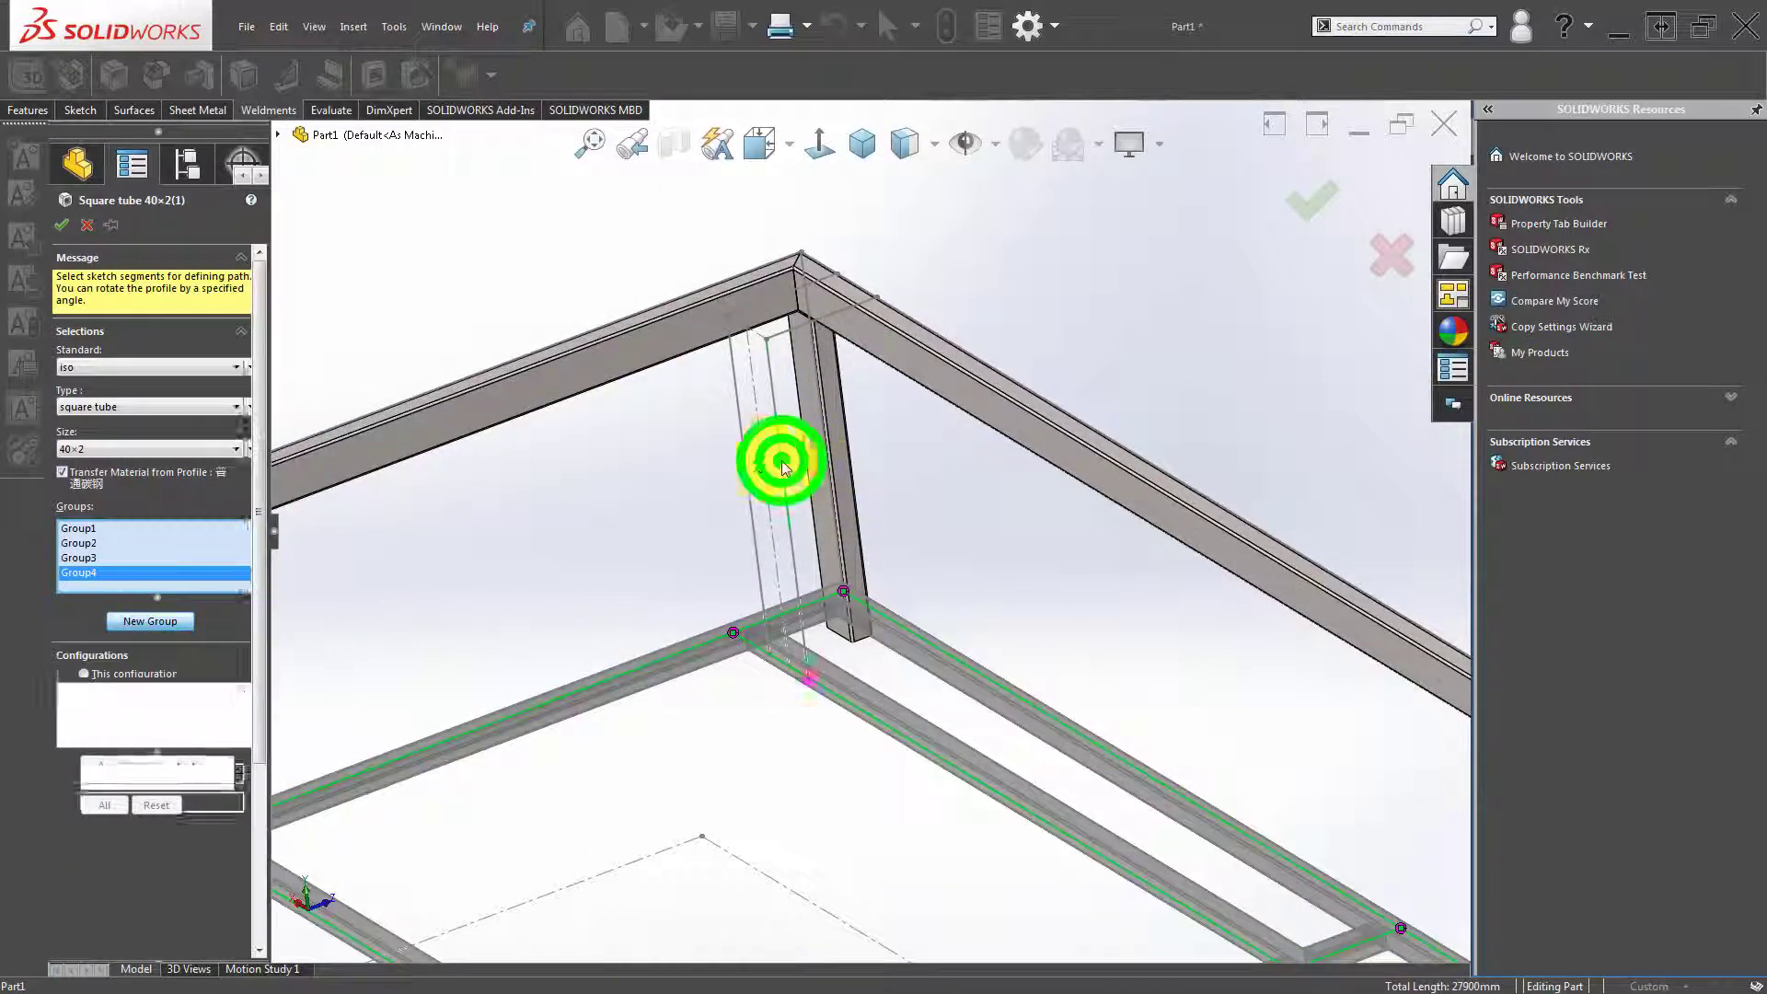
{"action": "left_click", "coordinate": [742, 440]}
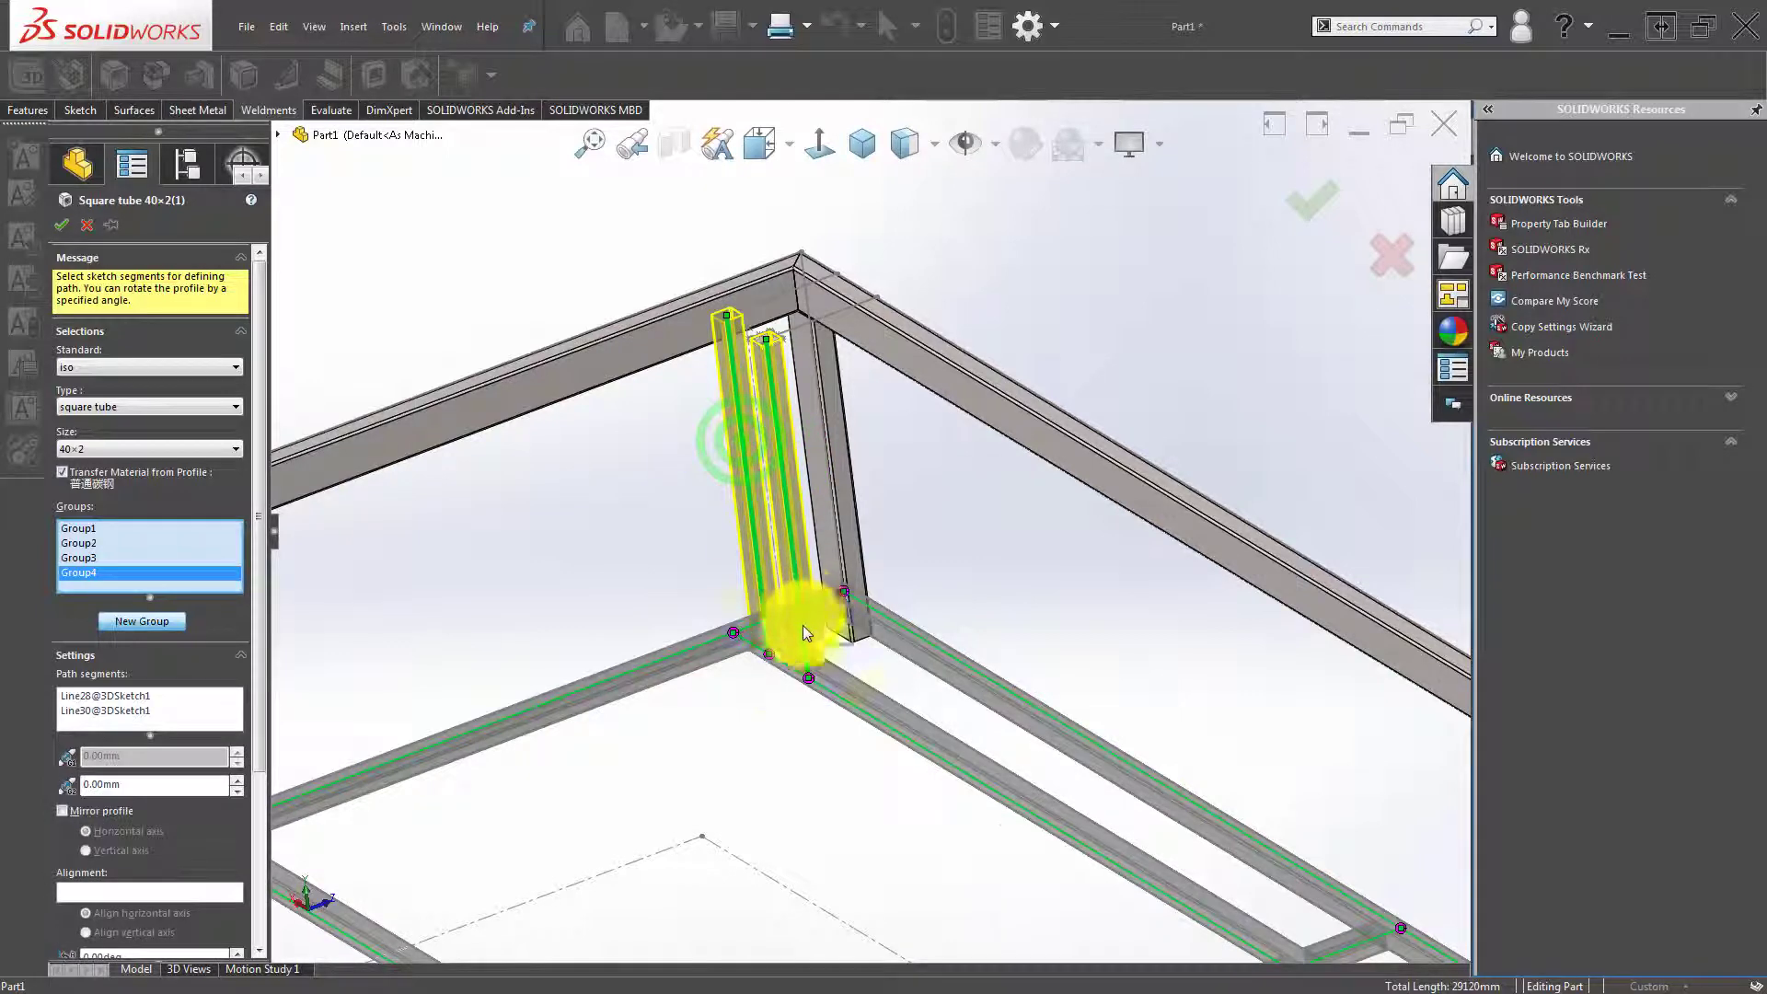
Set Group4's profile at the pierce point and accept the tube feature.
{"action": "mouse_move", "coordinate": [805, 633]}
{"action": "middle_mouse_down"}
{"action": "mouse_move", "coordinate": [773, 699]}
{"action": "mouse_move", "coordinate": [801, 611]}
{"action": "mouse_move", "coordinate": [922, 605]}
{"action": "mouse_move", "coordinate": [977, 473]}
{"action": "mouse_move", "coordinate": [931, 473]}
{"action": "mouse_move", "coordinate": [966, 395]}
{"action": "mouse_move", "coordinate": [950, 431]}
{"action": "mouse_move", "coordinate": [914, 445]}
{"action": "mouse_move", "coordinate": [915, 461]}
{"action": "mouse_move", "coordinate": [966, 395]}
{"action": "mouse_move", "coordinate": [968, 427]}
{"action": "mouse_move", "coordinate": [994, 382]}
{"action": "middle_mouse_up"}
{"action": "scroll", "coordinate": [840, 461], "scroll_direction": "down", "scroll_amount": 2}
{"action": "scroll", "coordinate": [868, 481], "scroll_direction": "down", "scroll_amount": 2}
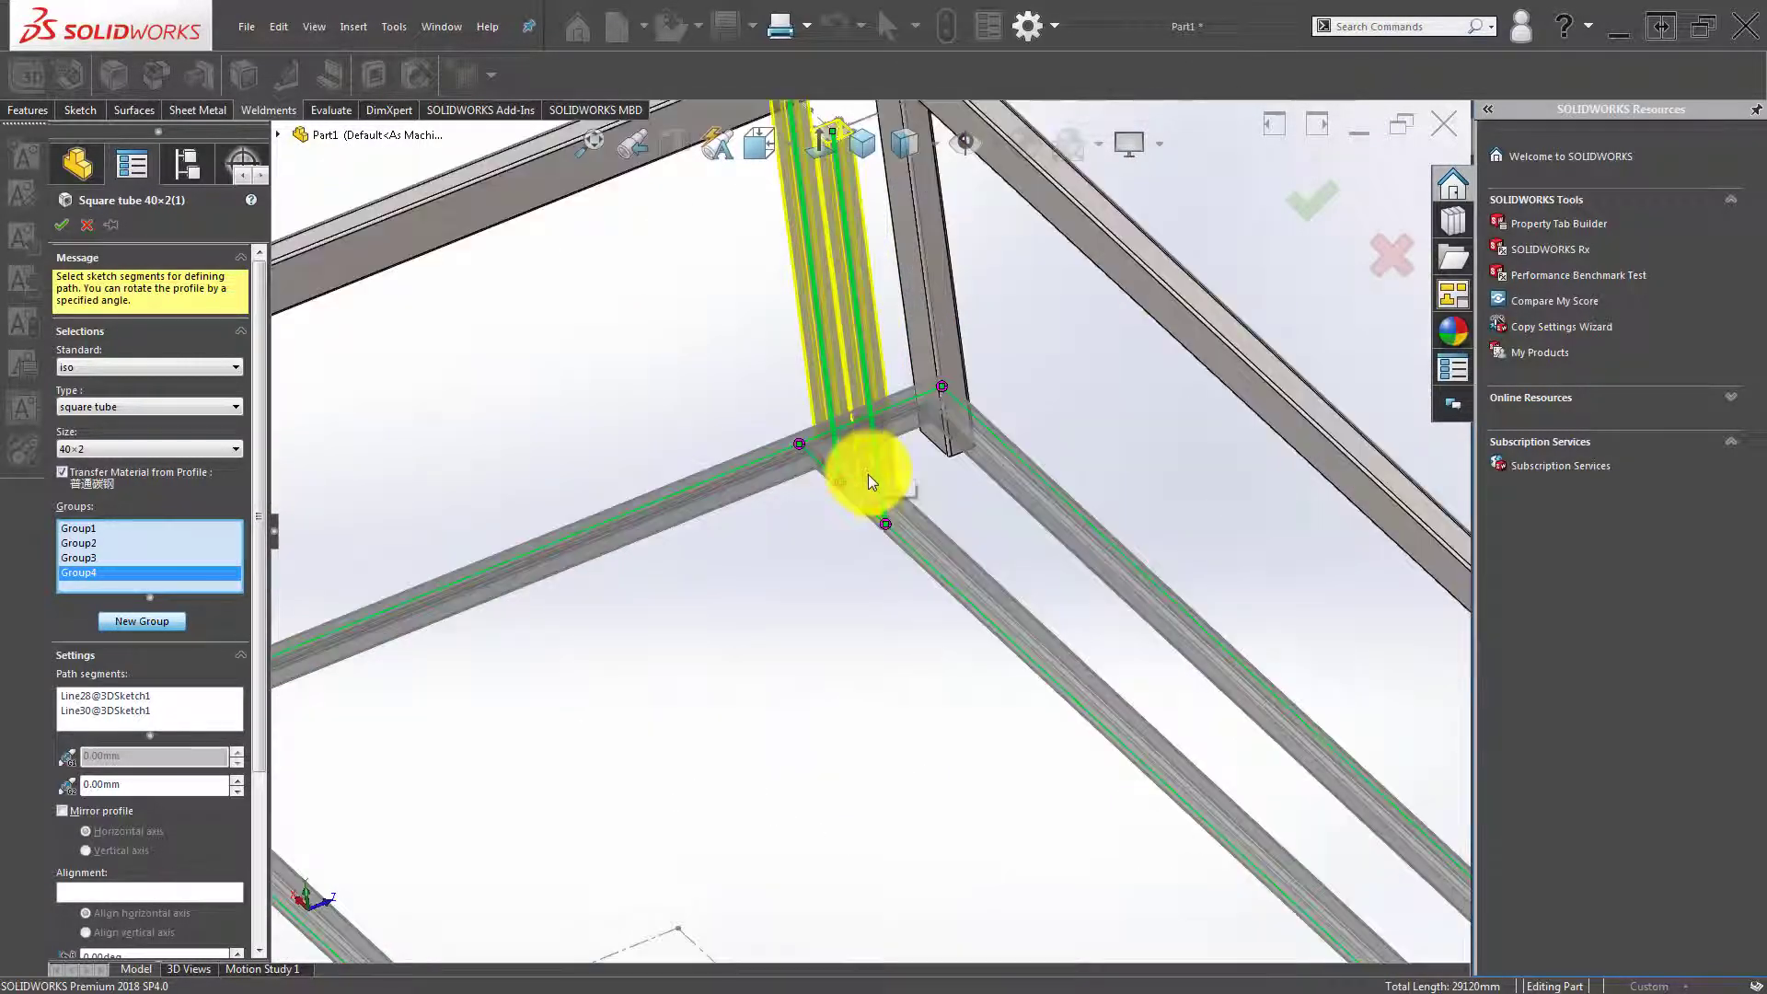
{"action": "scroll", "coordinate": [871, 506], "scroll_direction": "down", "scroll_amount": 2}
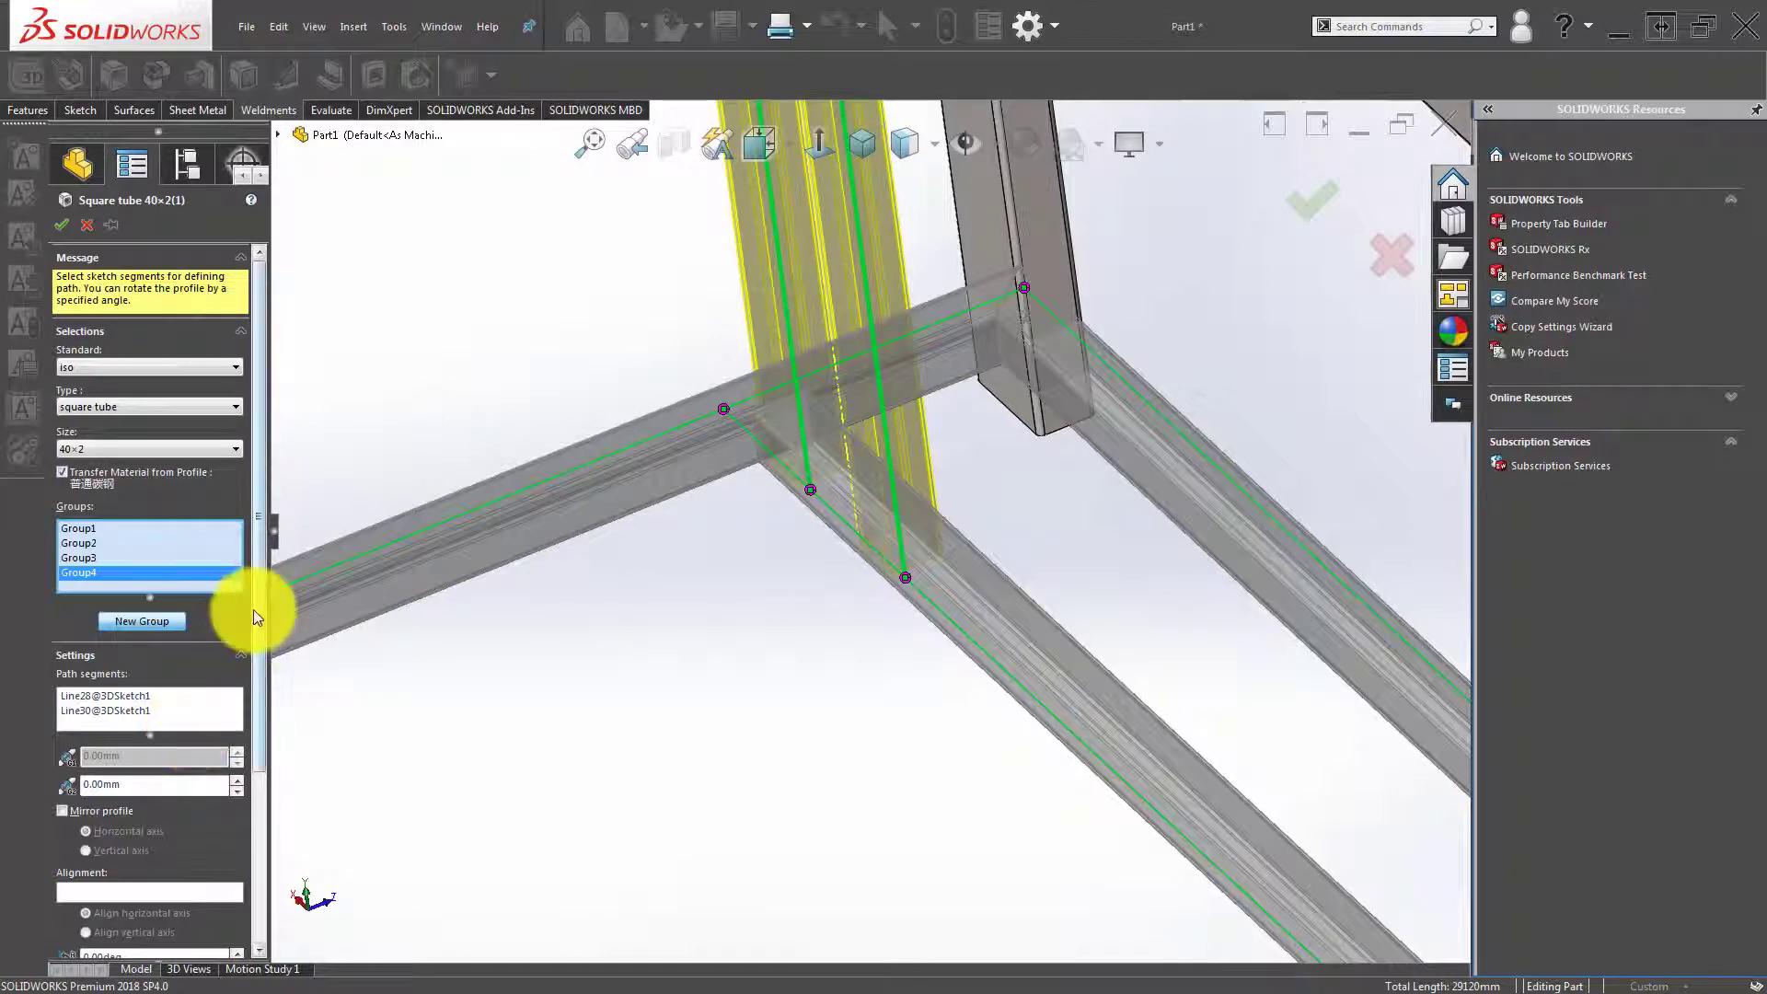
{"action": "left_click", "coordinate": [257, 615]}
{"action": "left_click", "coordinate": [147, 754]}
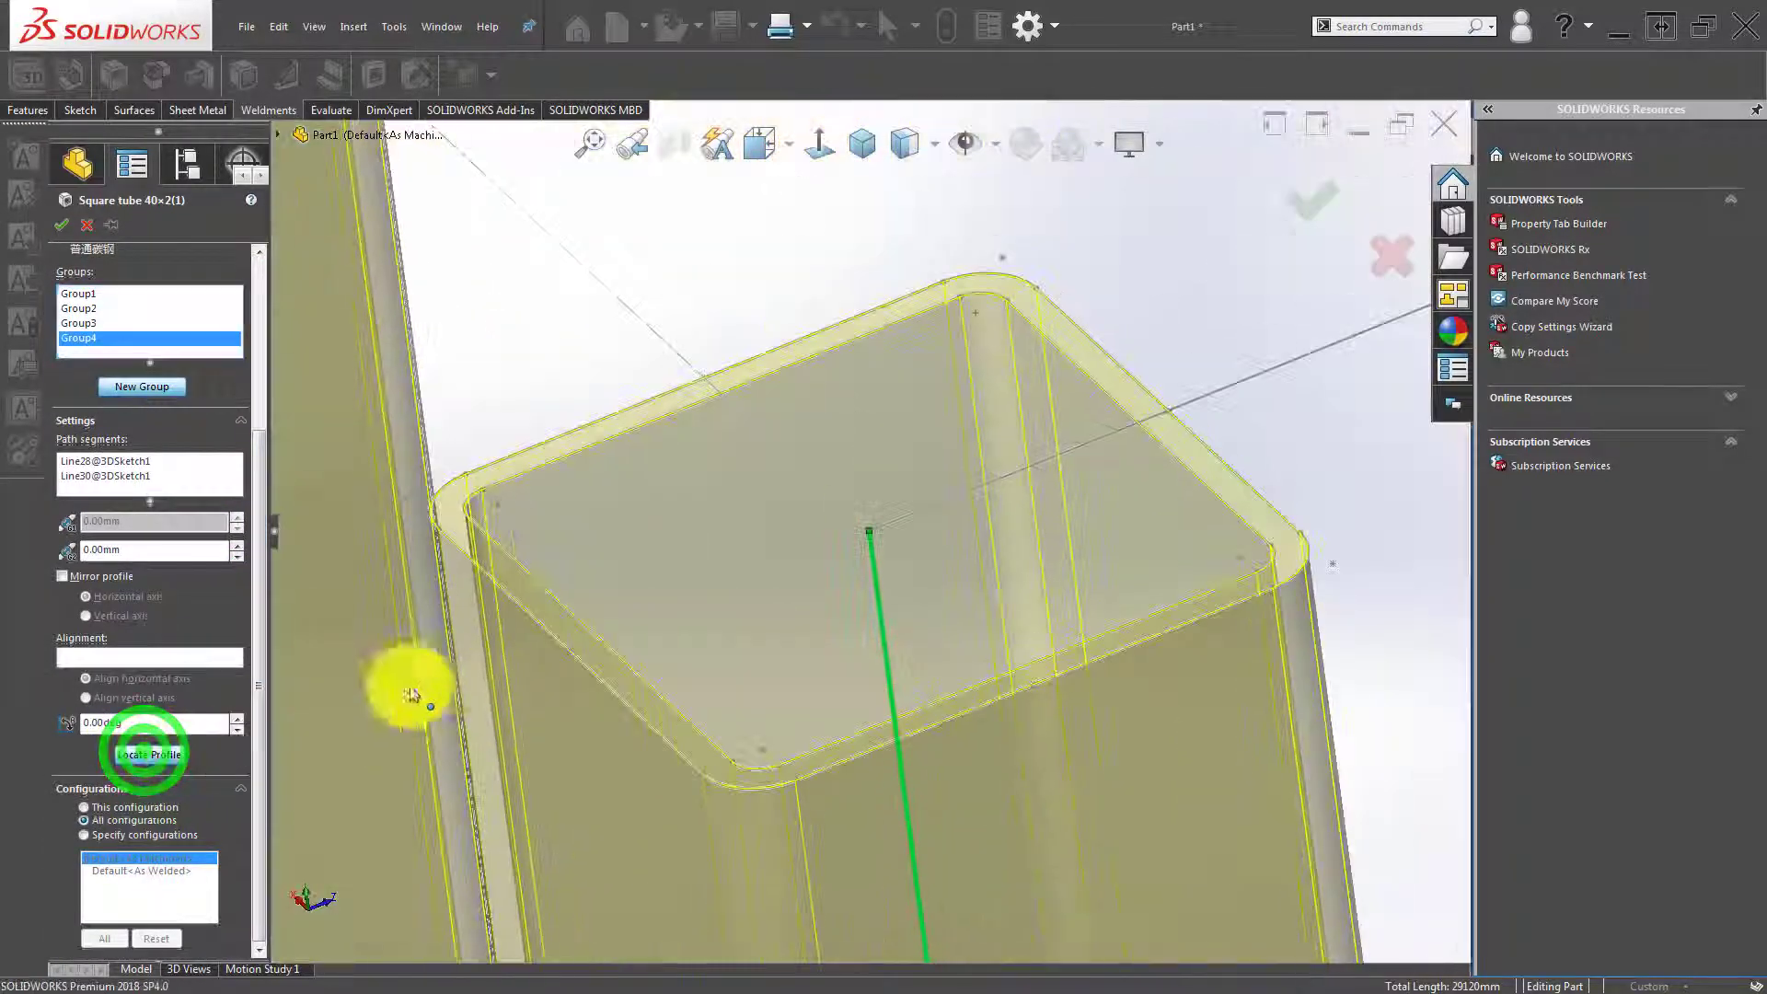
{"action": "left_click", "coordinate": [571, 649]}
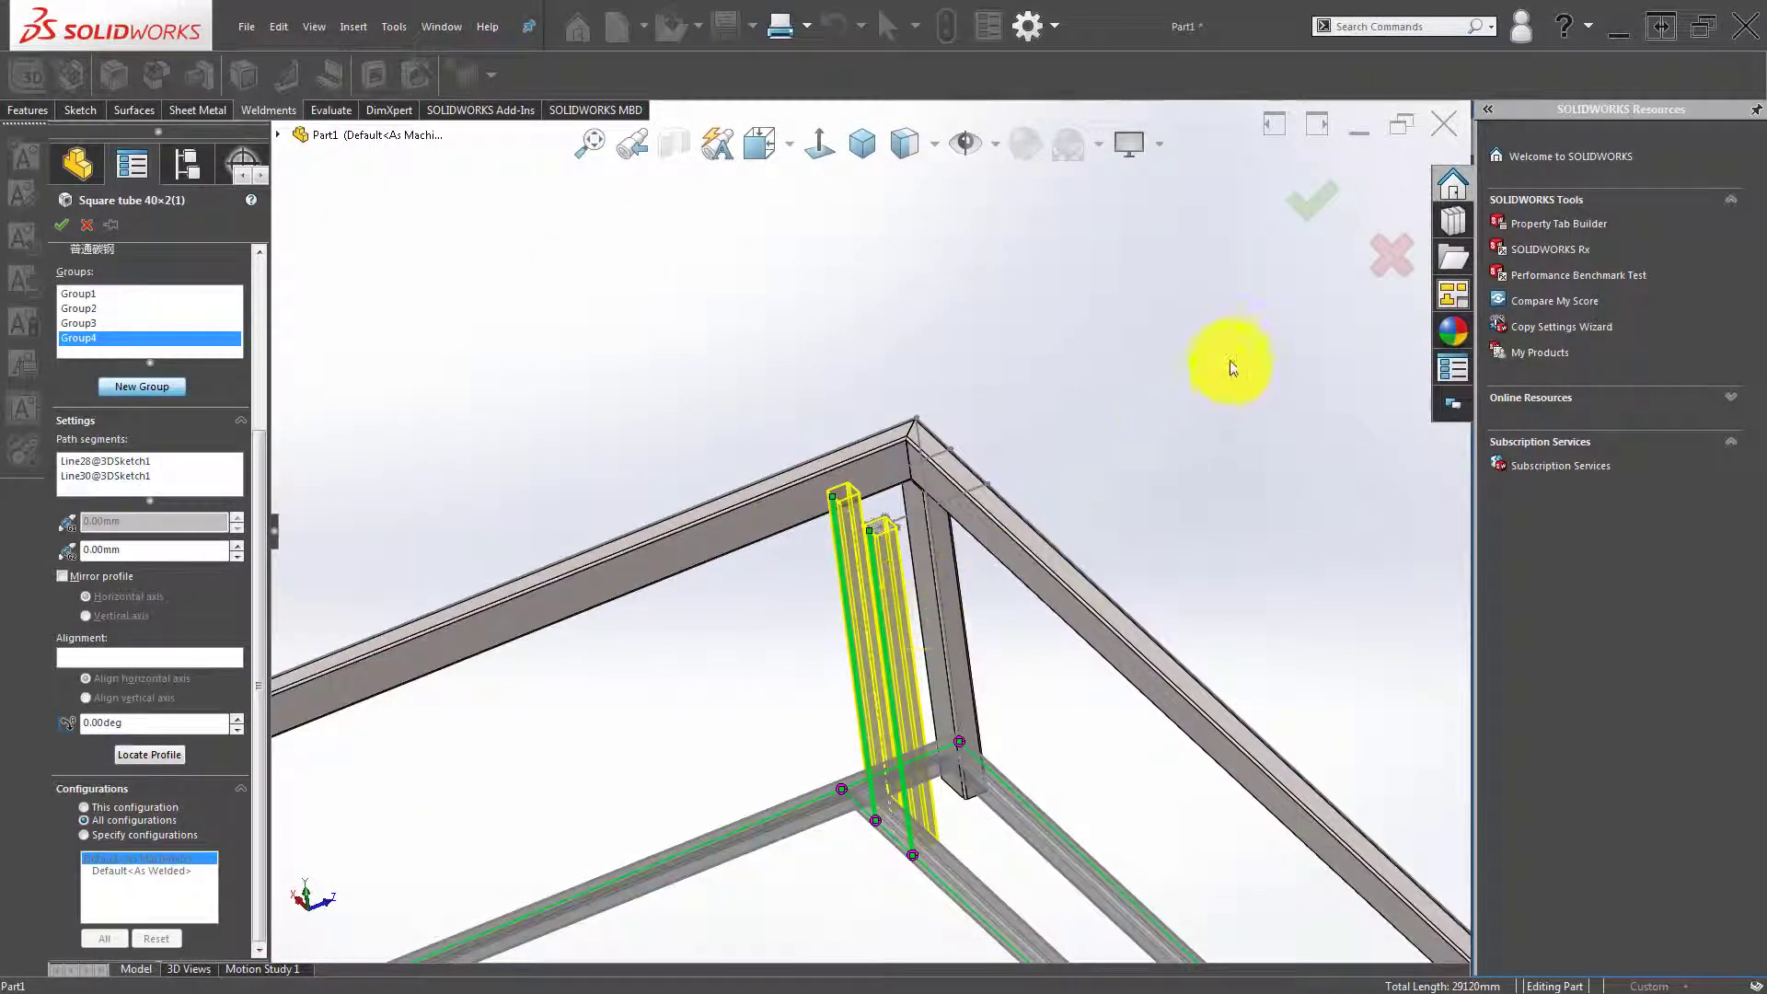
{"action": "scroll", "coordinate": [1066, 461], "scroll_direction": "up", "scroll_amount": 2}
{"action": "scroll", "coordinate": [976, 525], "scroll_direction": "up", "scroll_amount": 3}
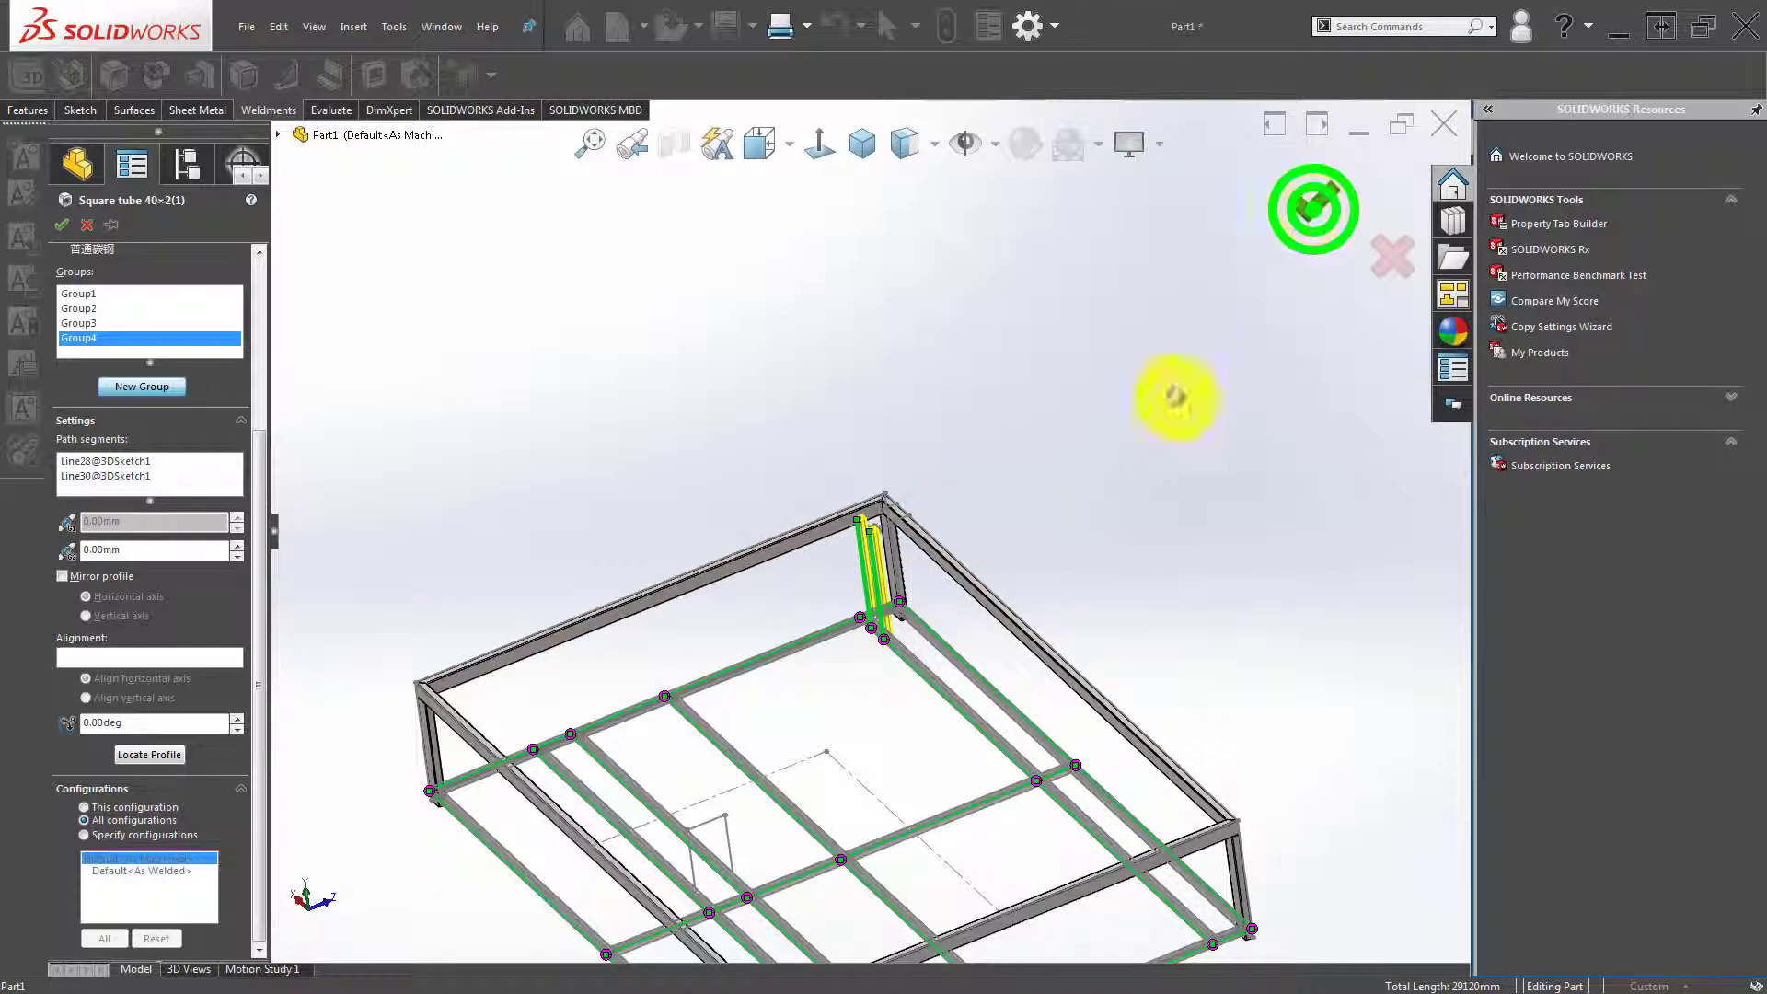
{"action": "left_click", "coordinate": [1176, 396]}
{"action": "scroll", "coordinate": [860, 582], "scroll_direction": "down", "scroll_amount": 3}
{"action": "scroll", "coordinate": [860, 582], "scroll_direction": "down", "scroll_amount": 2}
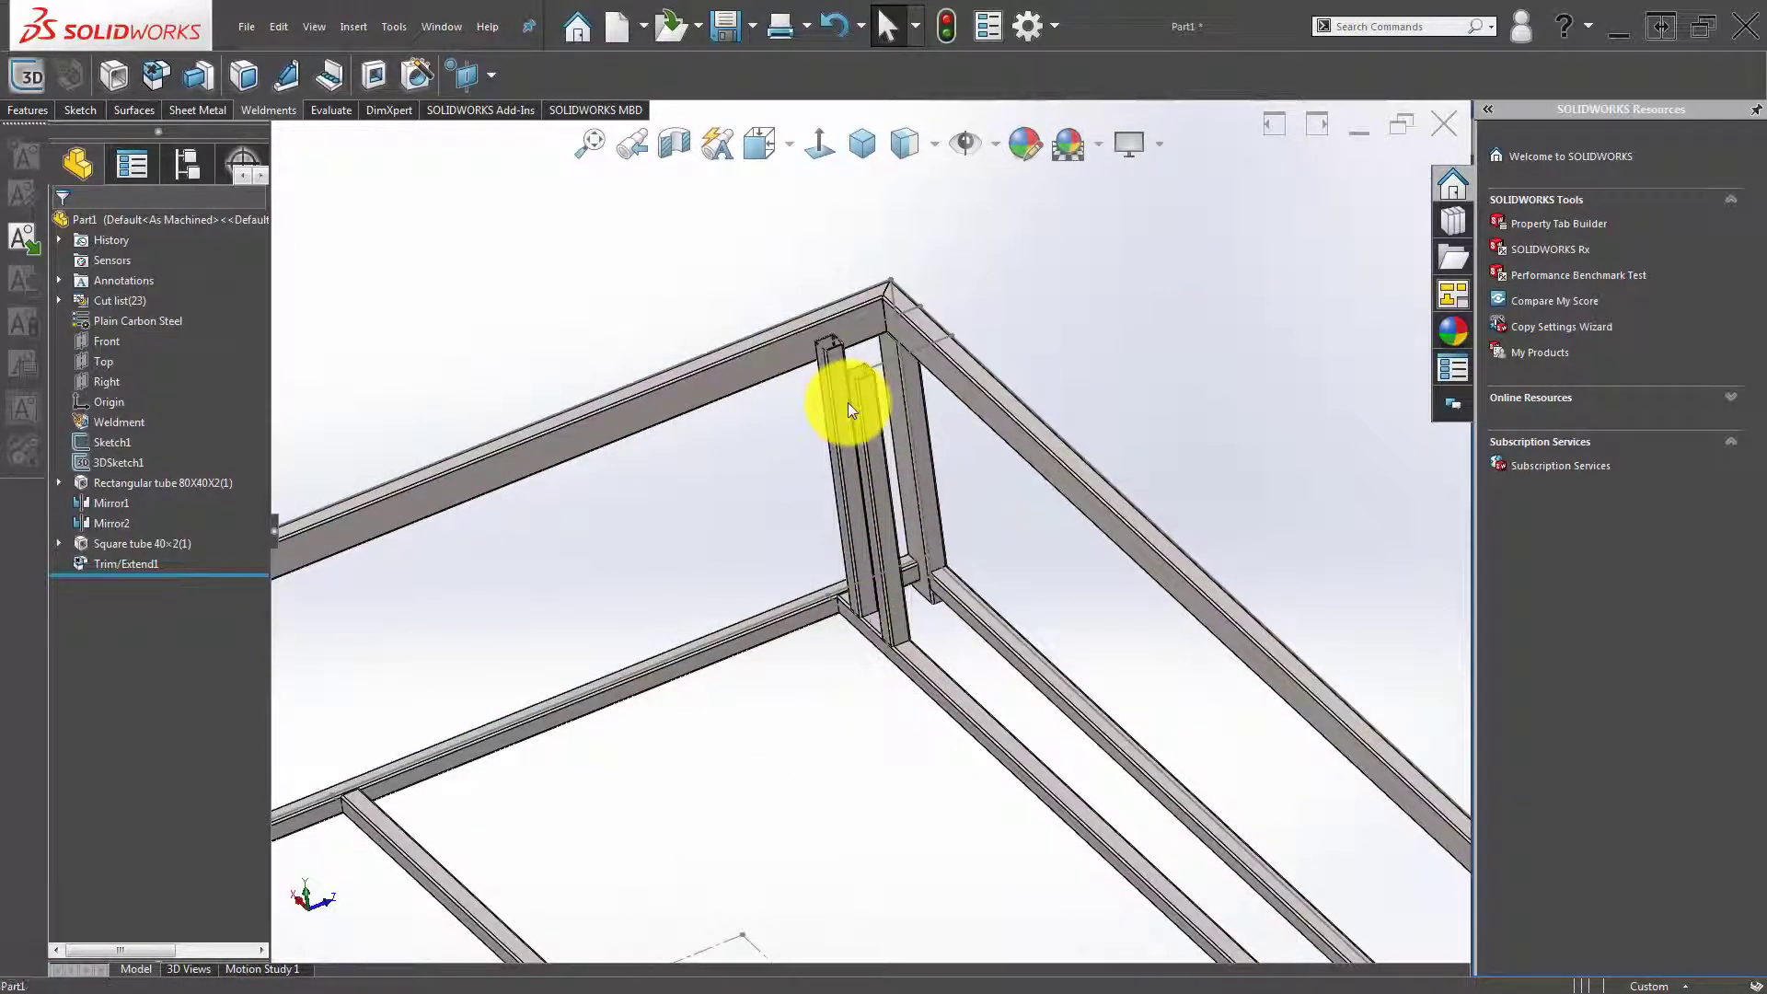
Reopen the square-tube feature and add a new group on a vertical sketch line.
{"action": "mouse_move", "coordinate": [875, 406]}
{"action": "middle_mouse_down"}
{"action": "mouse_move", "coordinate": [886, 313]}
{"action": "mouse_move", "coordinate": [897, 473]}
{"action": "middle_mouse_up"}
{"action": "scroll", "coordinate": [887, 630], "scroll_direction": "down", "scroll_amount": 3}
{"action": "left_click", "coordinate": [887, 615]}
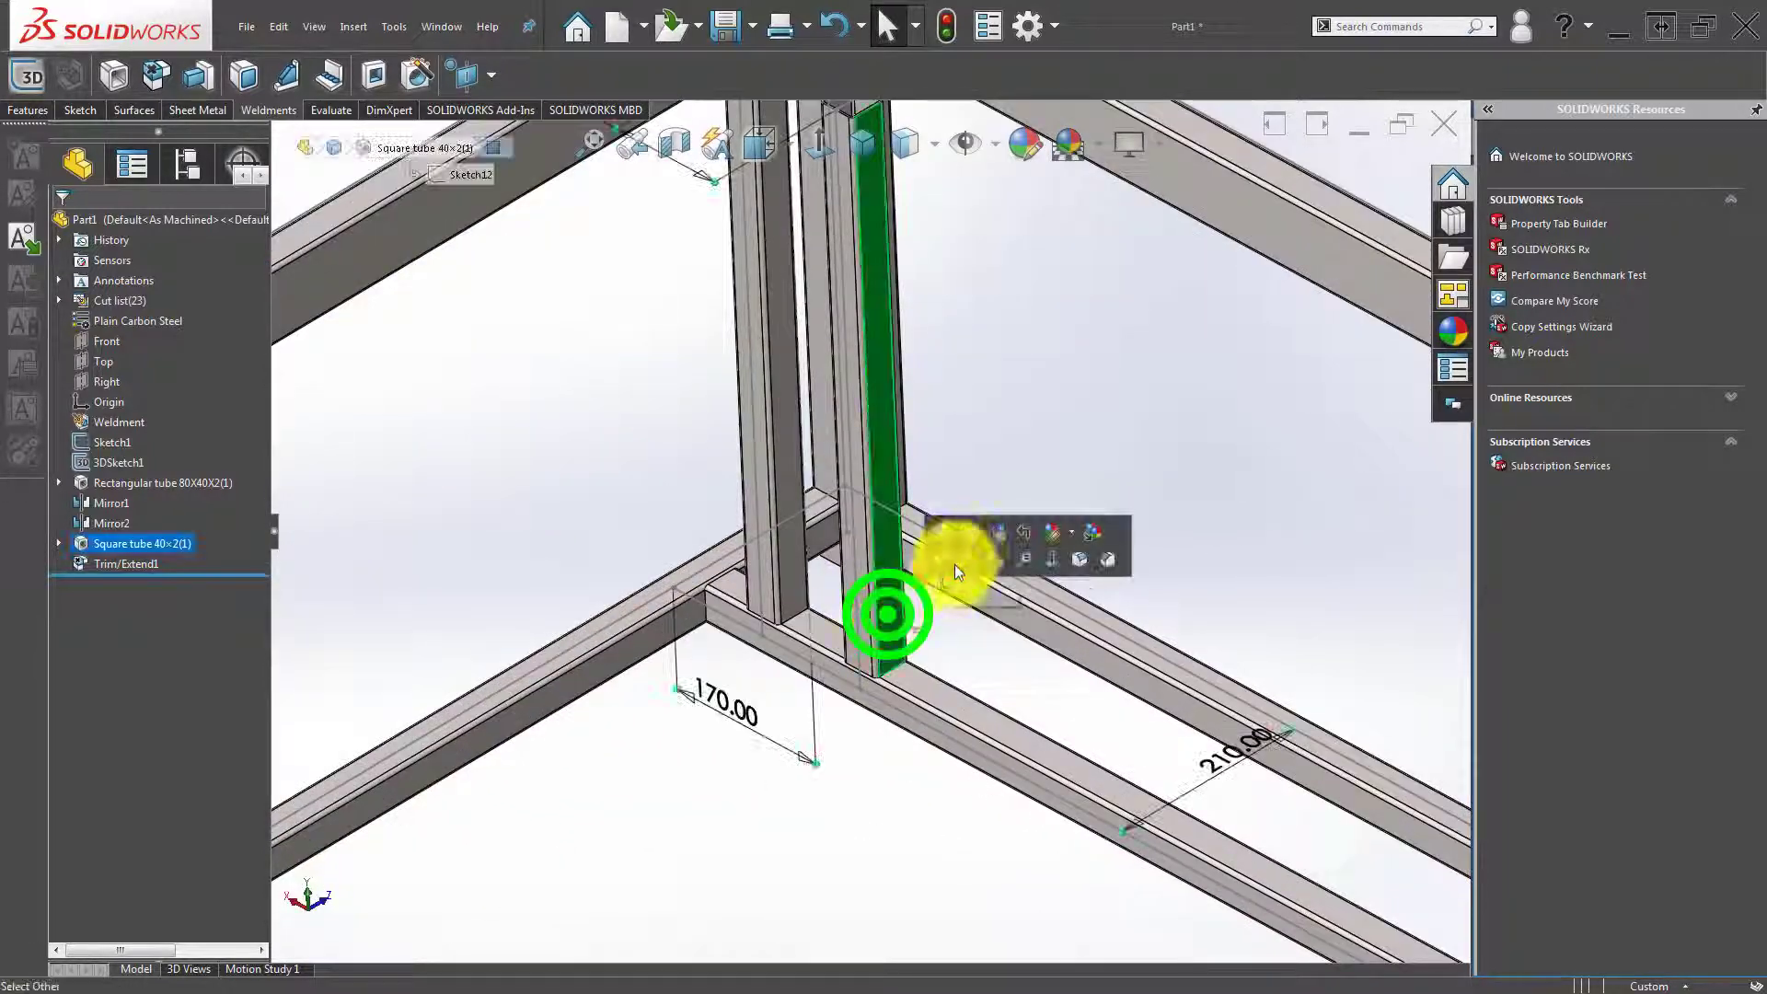
{"action": "left_click", "coordinate": [944, 533]}
{"action": "scroll", "coordinate": [817, 671], "scroll_direction": "up", "scroll_amount": 2}
{"action": "scroll", "coordinate": [803, 668], "scroll_direction": "up", "scroll_amount": 2}
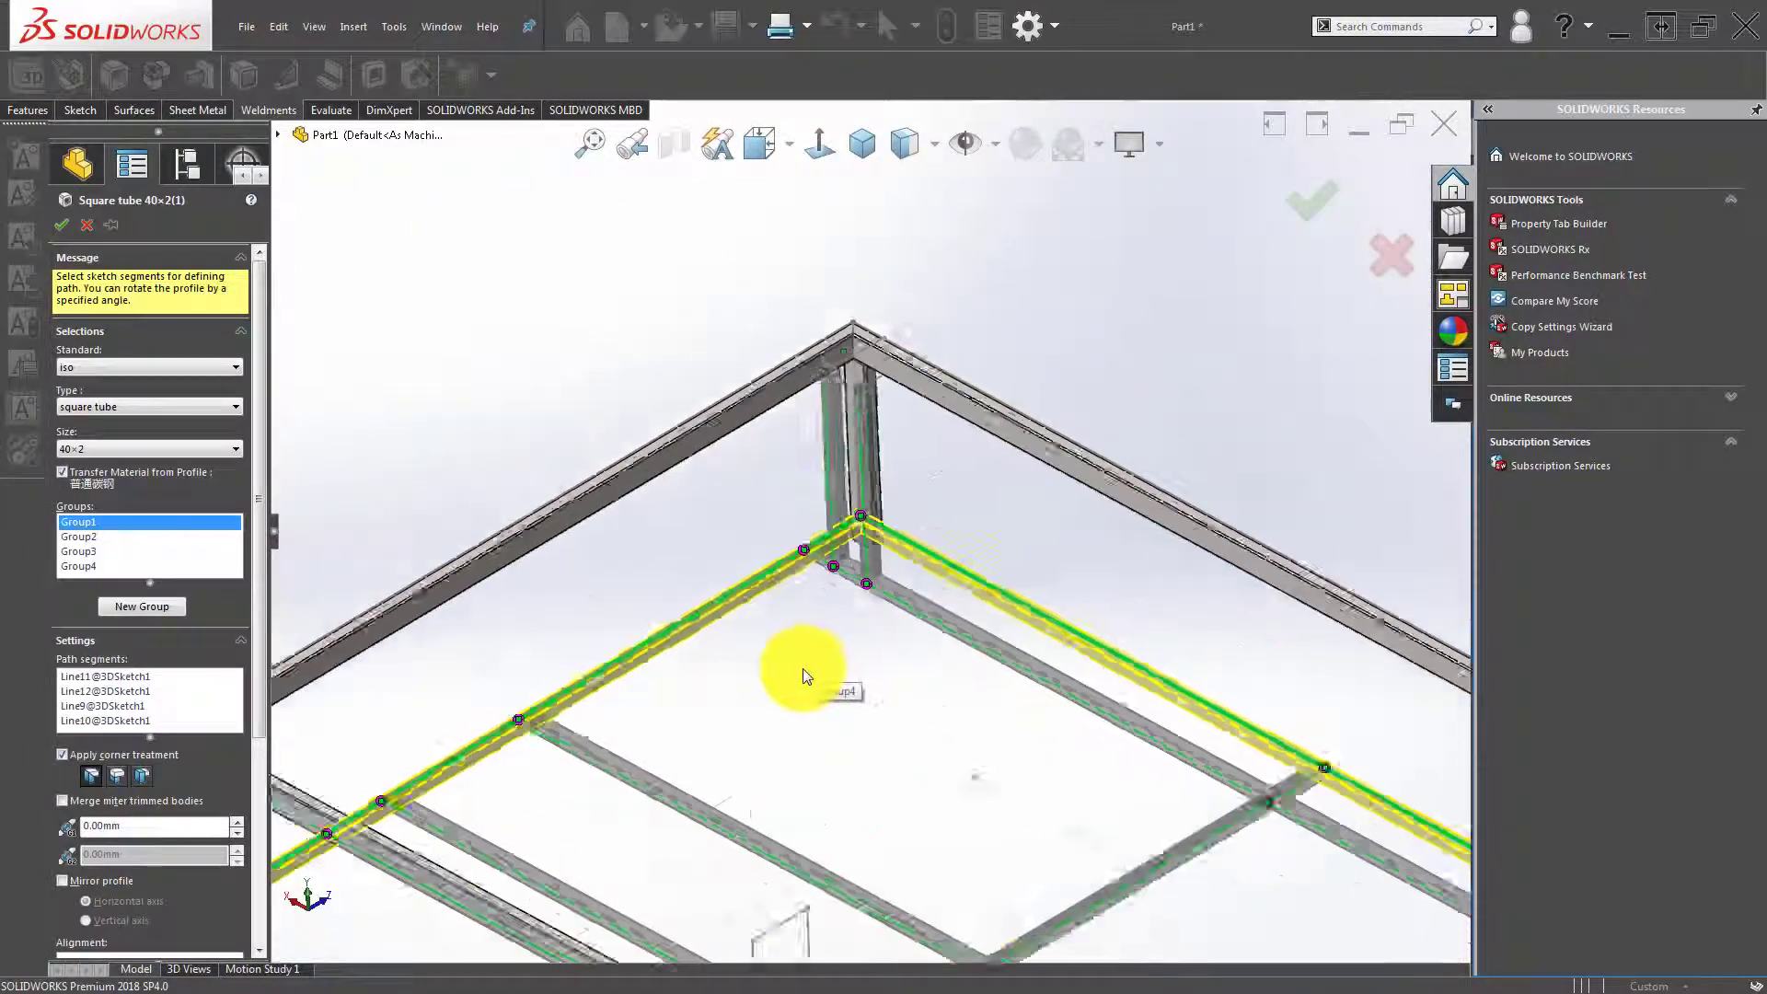
{"action": "scroll", "coordinate": [799, 668], "scroll_direction": "up", "scroll_amount": 2}
{"action": "scroll", "coordinate": [799, 769], "scroll_direction": "down", "scroll_amount": 5}
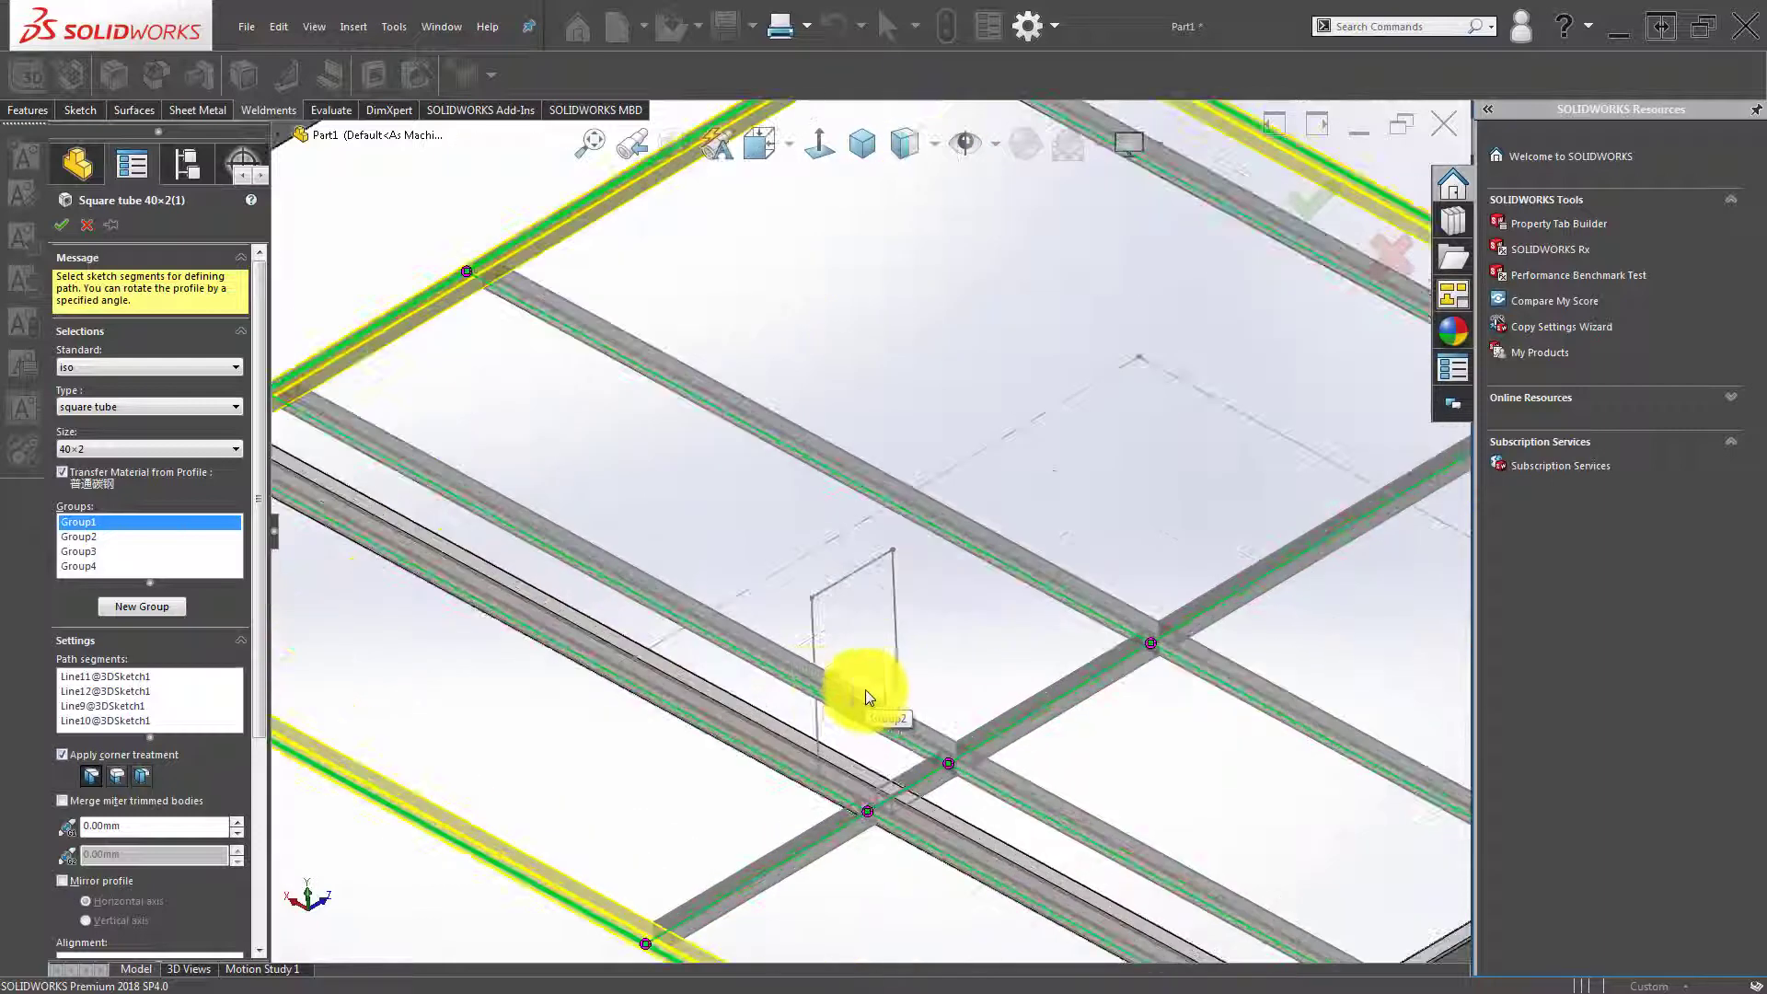
{"action": "left_click", "coordinate": [158, 607]}
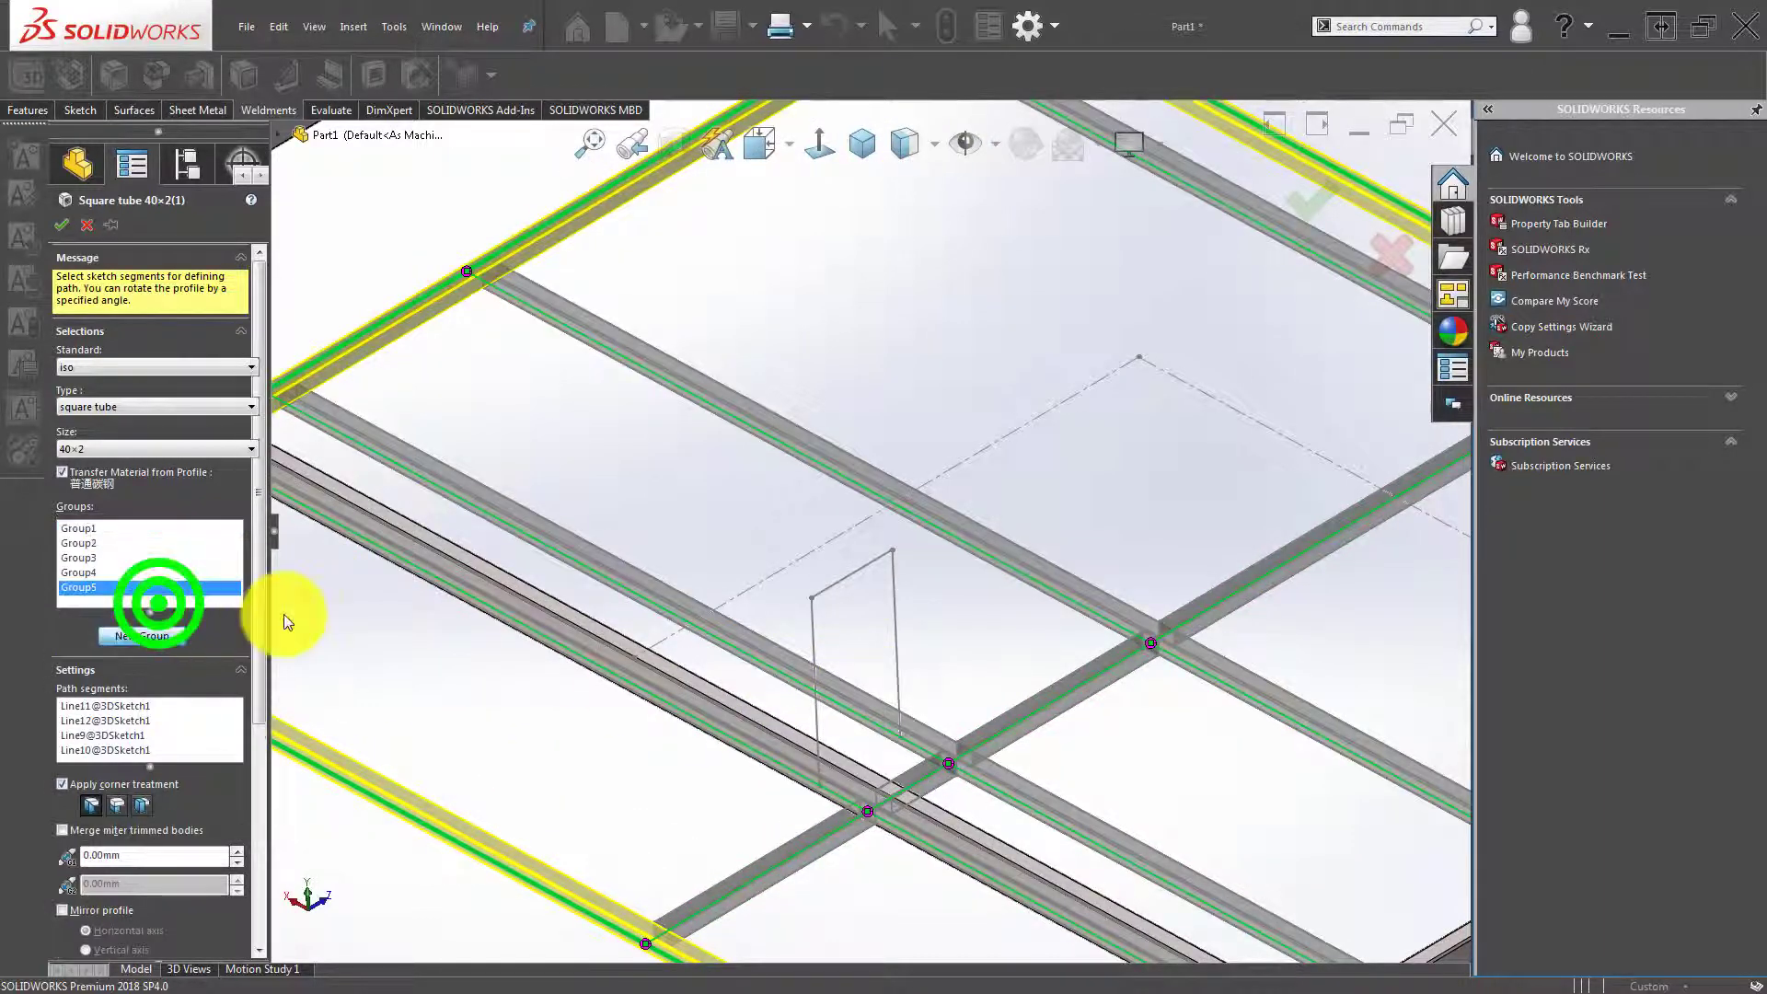
{"action": "left_click", "coordinate": [810, 639]}
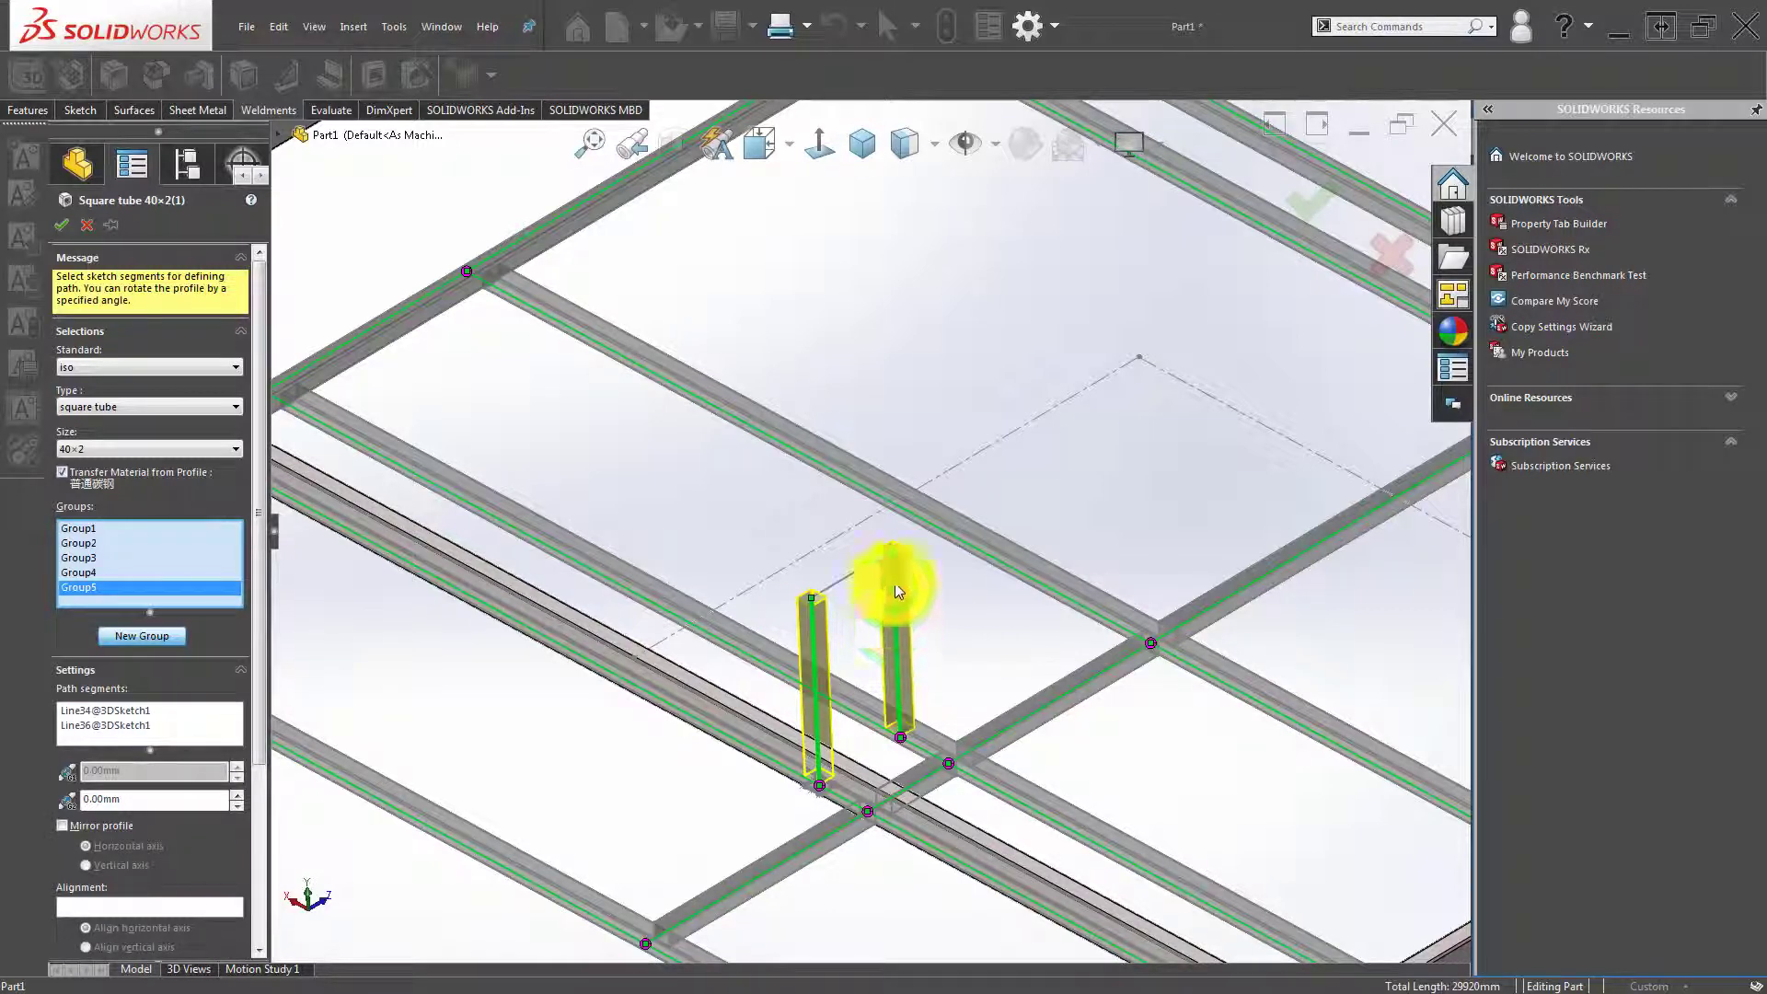
Show the group's tube profile and remove the second post's line from the group.
{"action": "scroll", "coordinate": [895, 582], "scroll_direction": "up", "scroll_amount": 3}
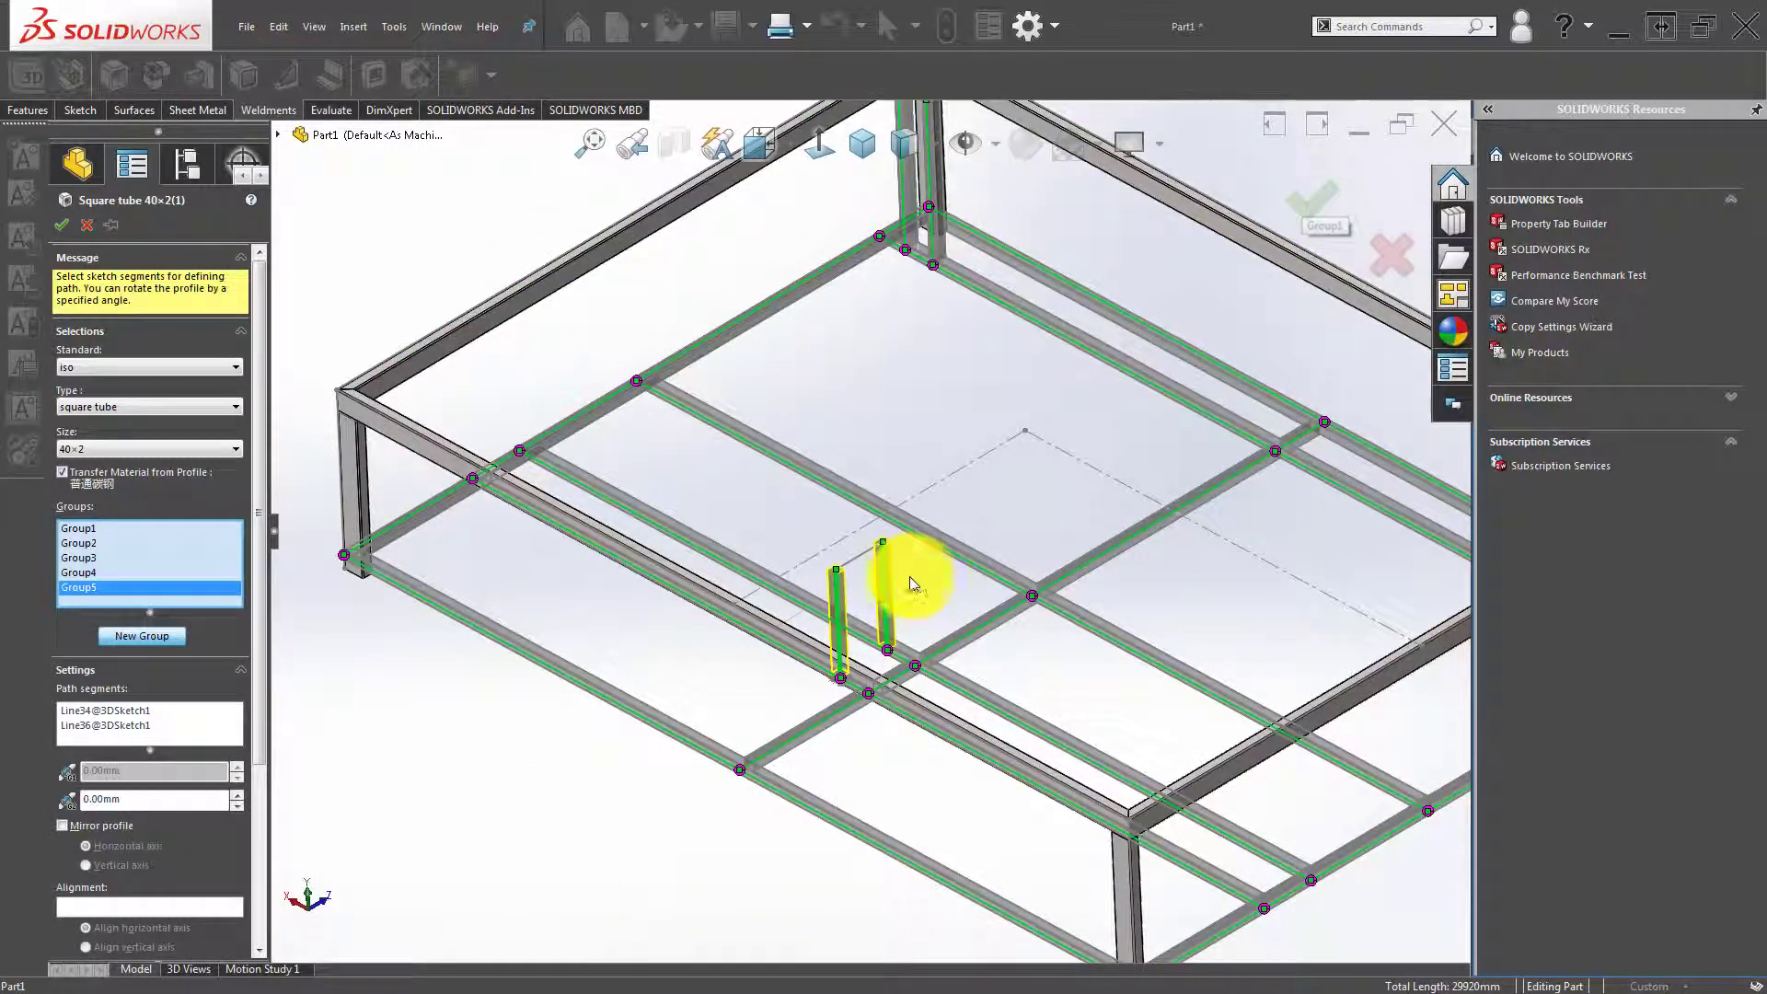
{"action": "mouse_move", "coordinate": [911, 580]}
{"action": "middle_mouse_down"}
{"action": "mouse_move", "coordinate": [840, 571]}
{"action": "mouse_move", "coordinate": [792, 623]}
{"action": "mouse_move", "coordinate": [805, 669]}
{"action": "mouse_move", "coordinate": [812, 611]}
{"action": "mouse_move", "coordinate": [782, 588]}
{"action": "mouse_move", "coordinate": [809, 590]}
{"action": "mouse_move", "coordinate": [801, 631]}
{"action": "mouse_move", "coordinate": [836, 583]}
{"action": "mouse_move", "coordinate": [820, 611]}
{"action": "mouse_move", "coordinate": [830, 694]}
{"action": "mouse_move", "coordinate": [828, 611]}
{"action": "mouse_move", "coordinate": [462, 602]}
{"action": "middle_mouse_up"}
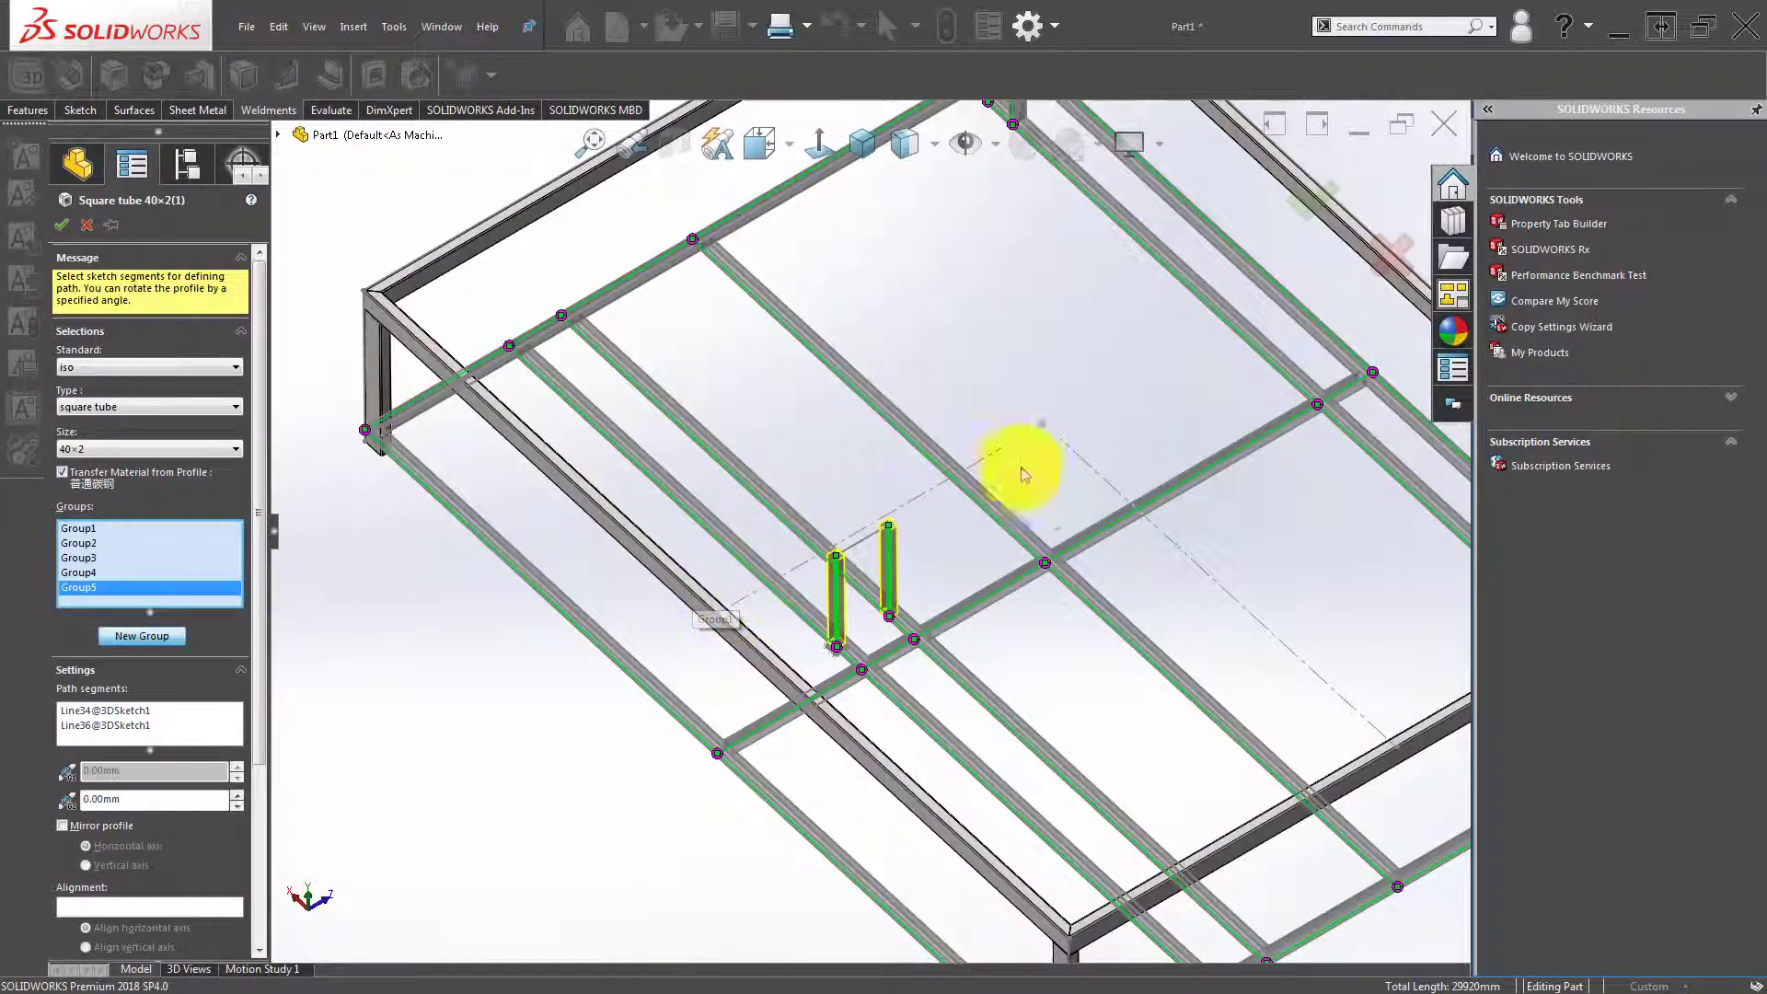
{"action": "scroll", "coordinate": [841, 624], "scroll_direction": "down", "scroll_amount": 2}
{"action": "scroll", "coordinate": [817, 639], "scroll_direction": "down", "scroll_amount": 2}
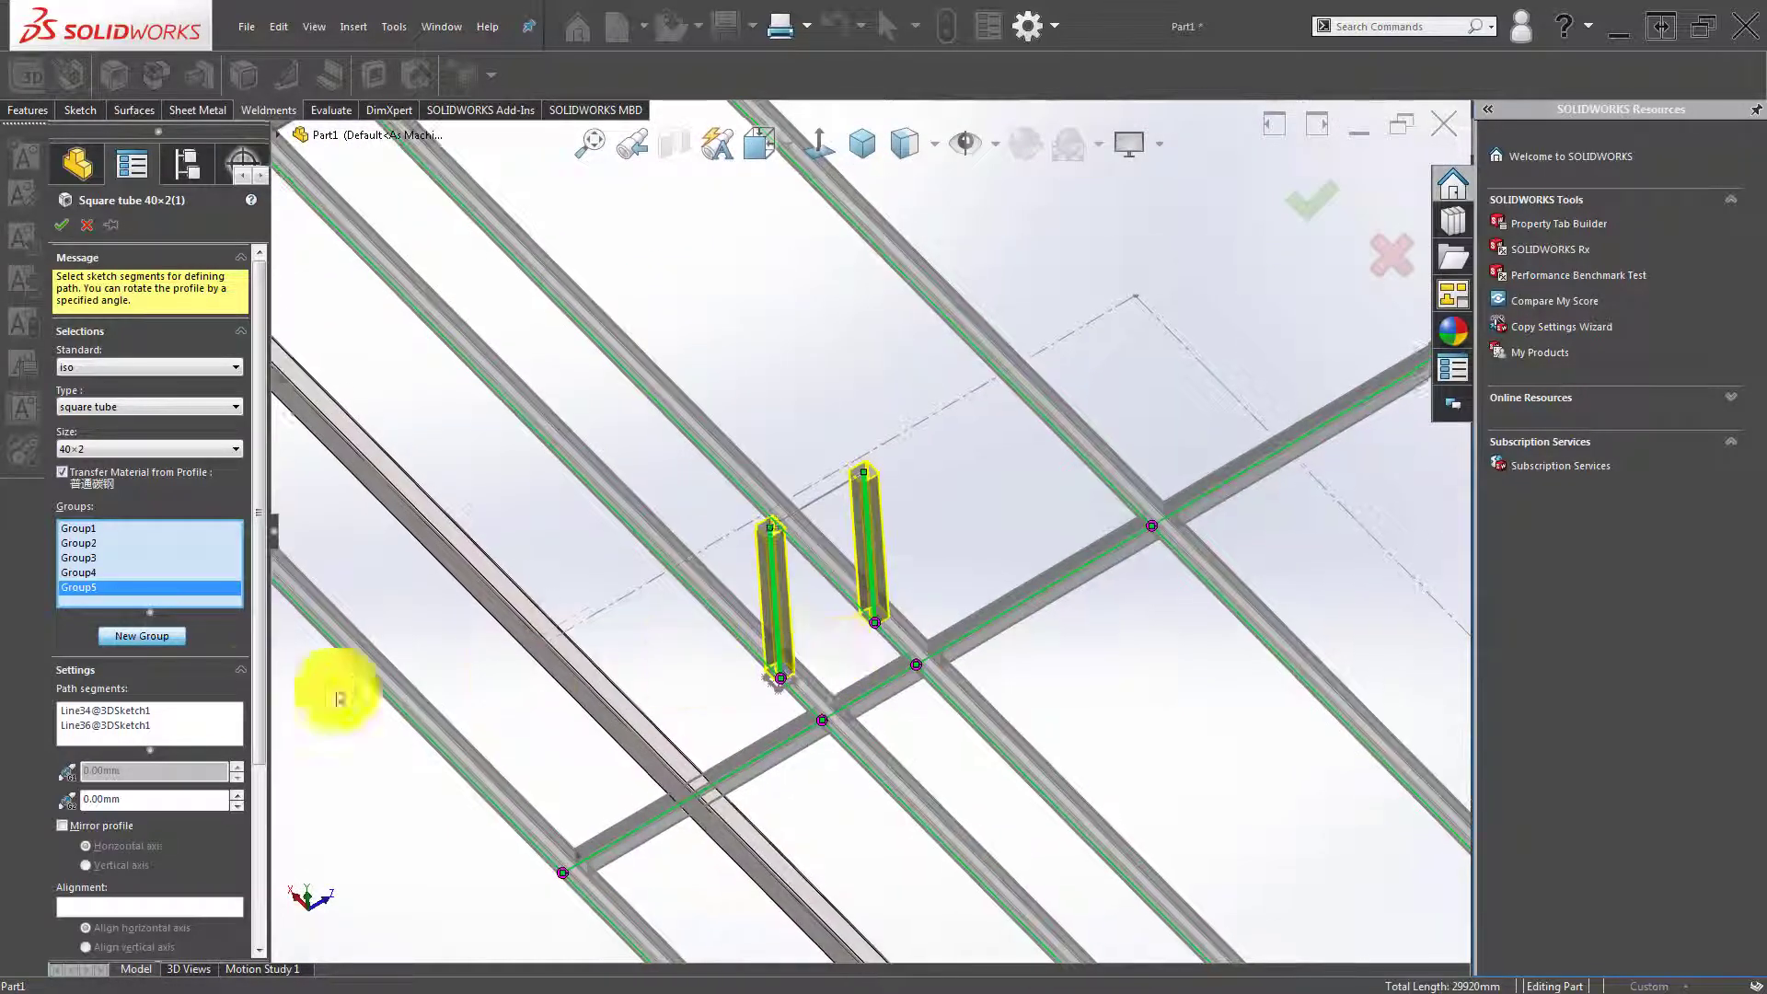
{"action": "left_click_drag", "start_coordinate": [258, 598], "coordinate": [161, 801]}
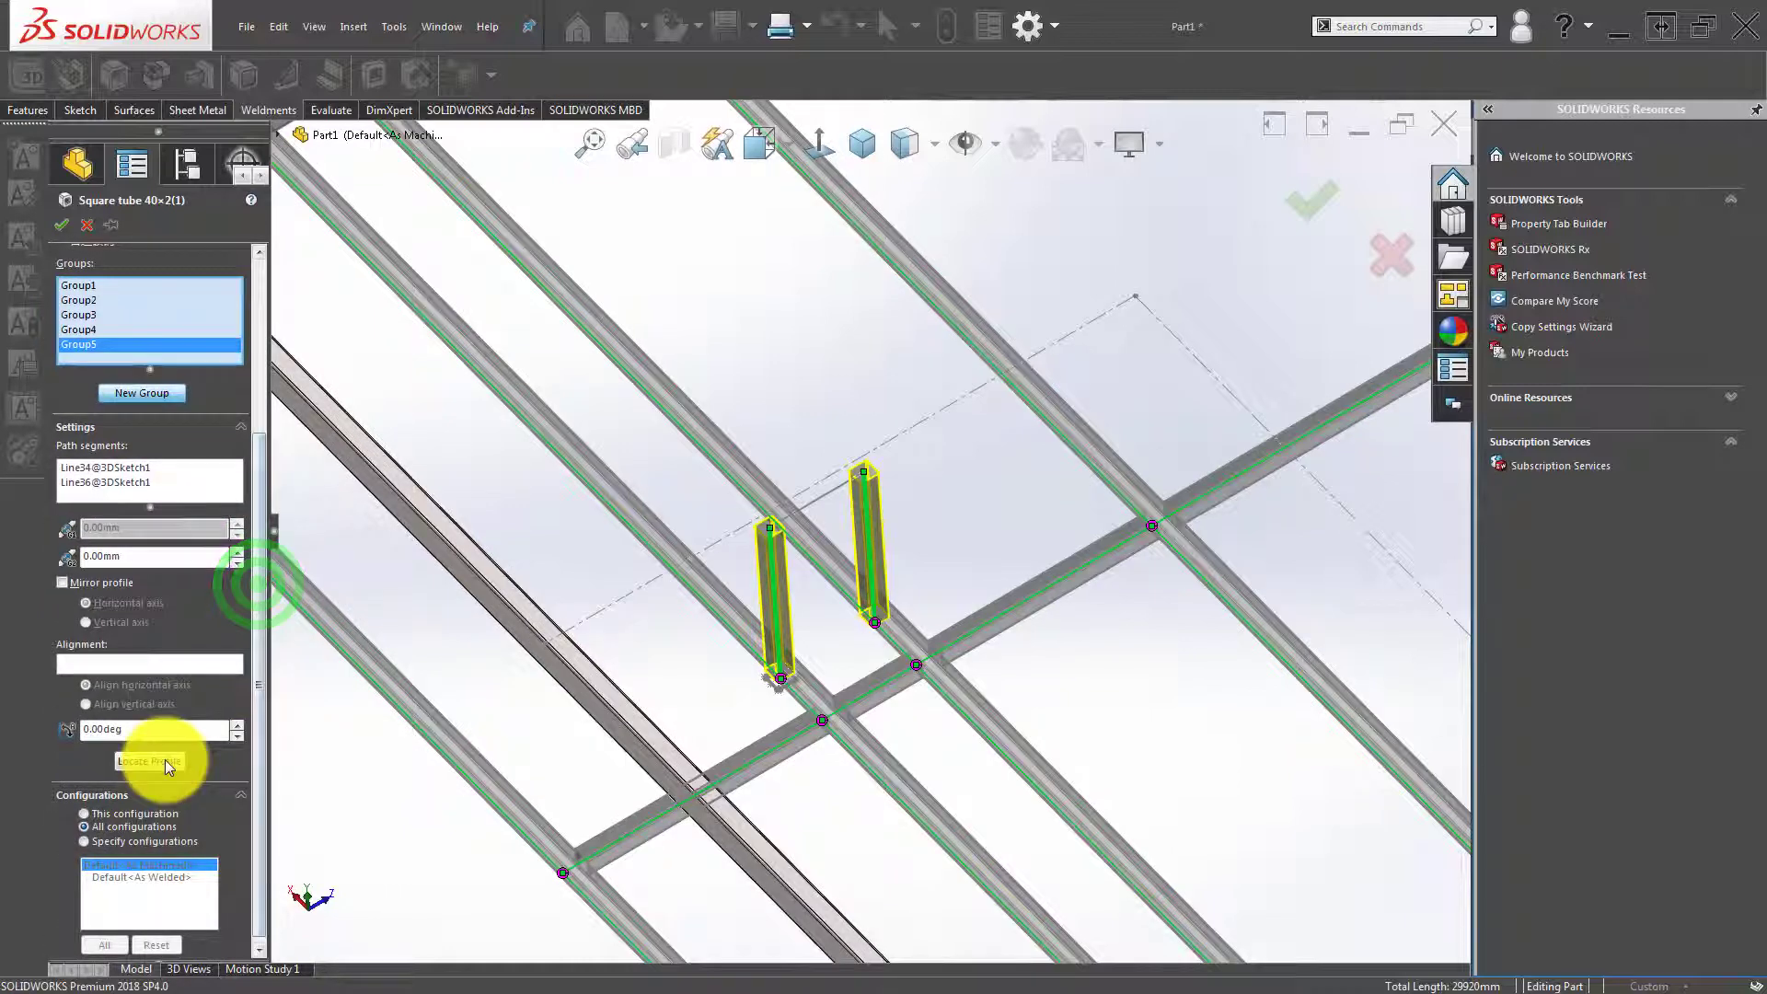
{"action": "left_click", "coordinate": [149, 761]}
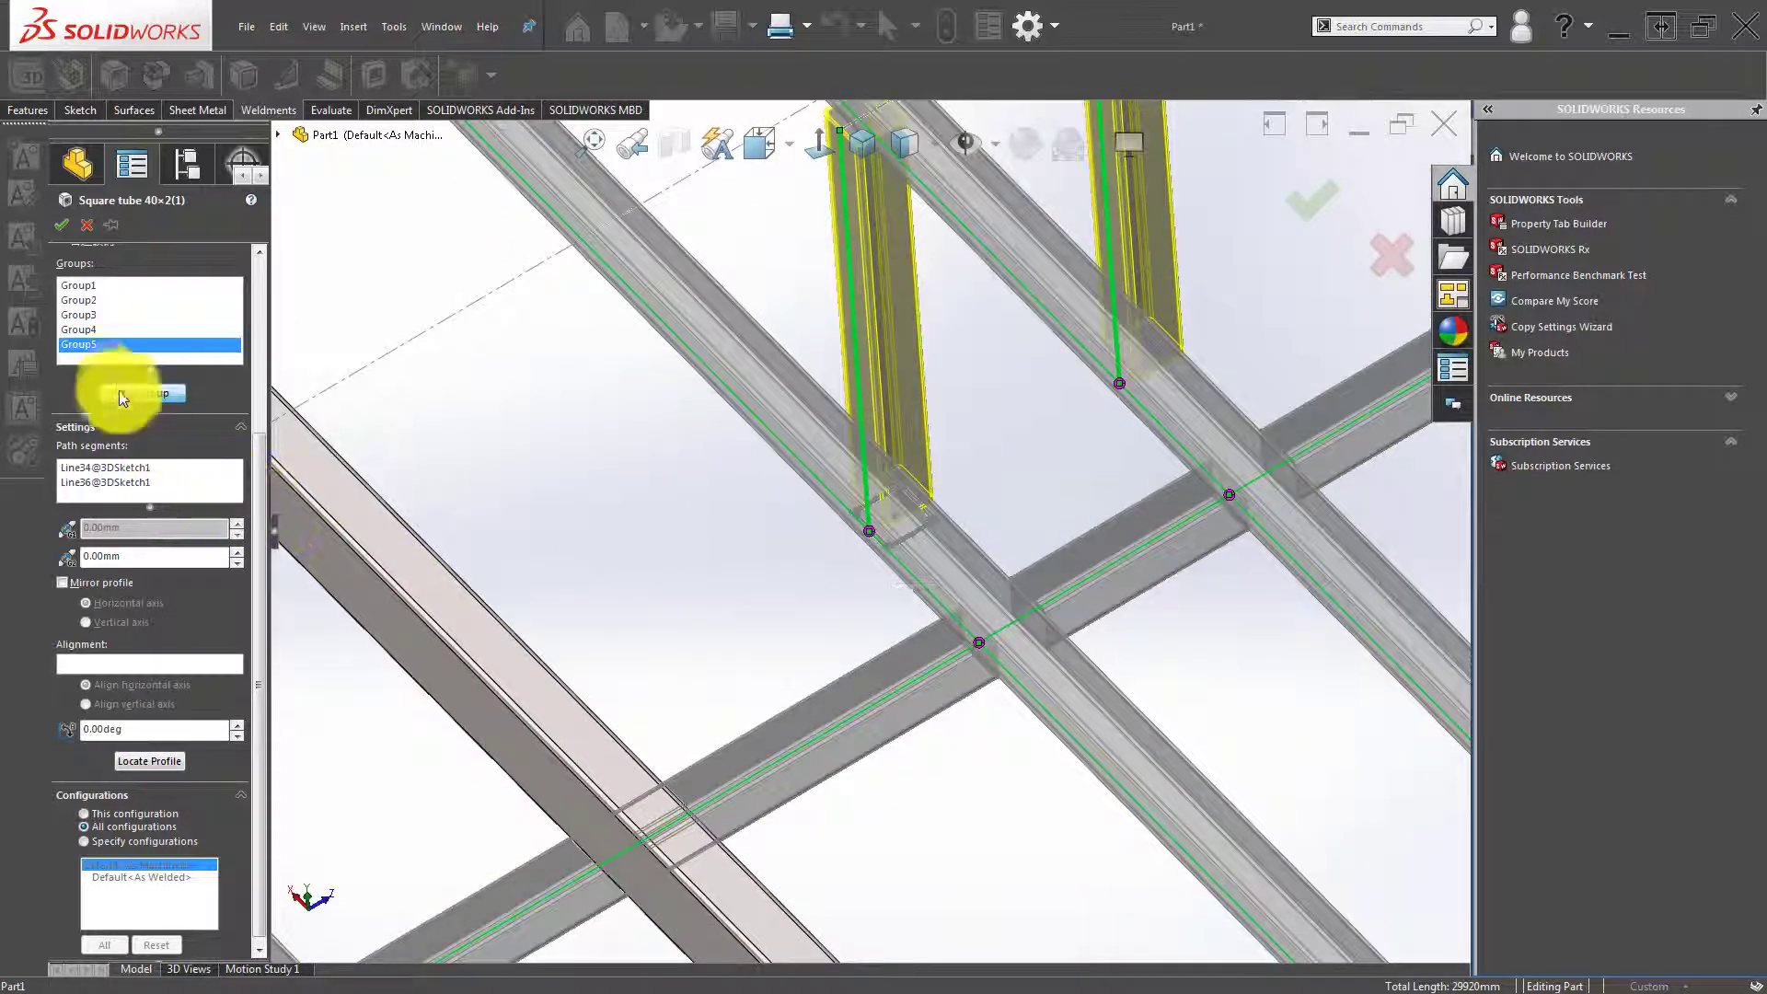
{"action": "right_click", "coordinate": [124, 491]}
{"action": "left_click", "coordinate": [170, 525]}
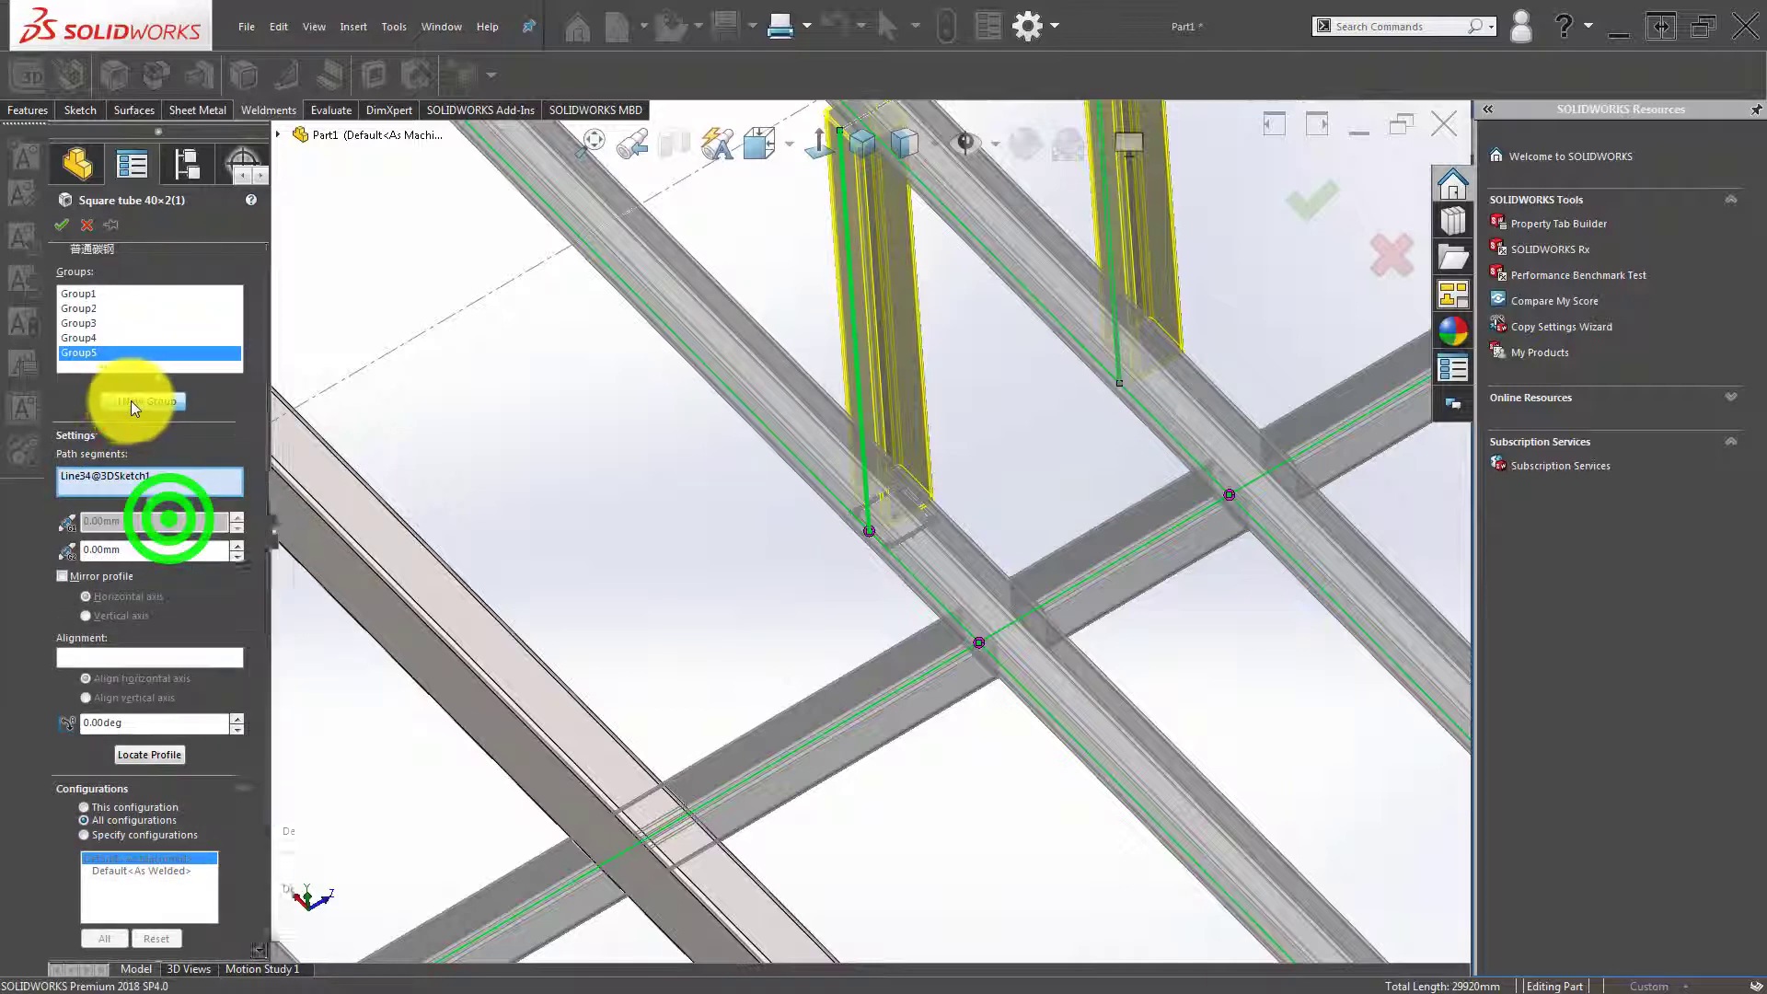
Give the second vertical line its own group, anchor its profile at a corner, and accept.
{"action": "left_click", "coordinate": [131, 394]}
{"action": "left_click", "coordinate": [1106, 248]}
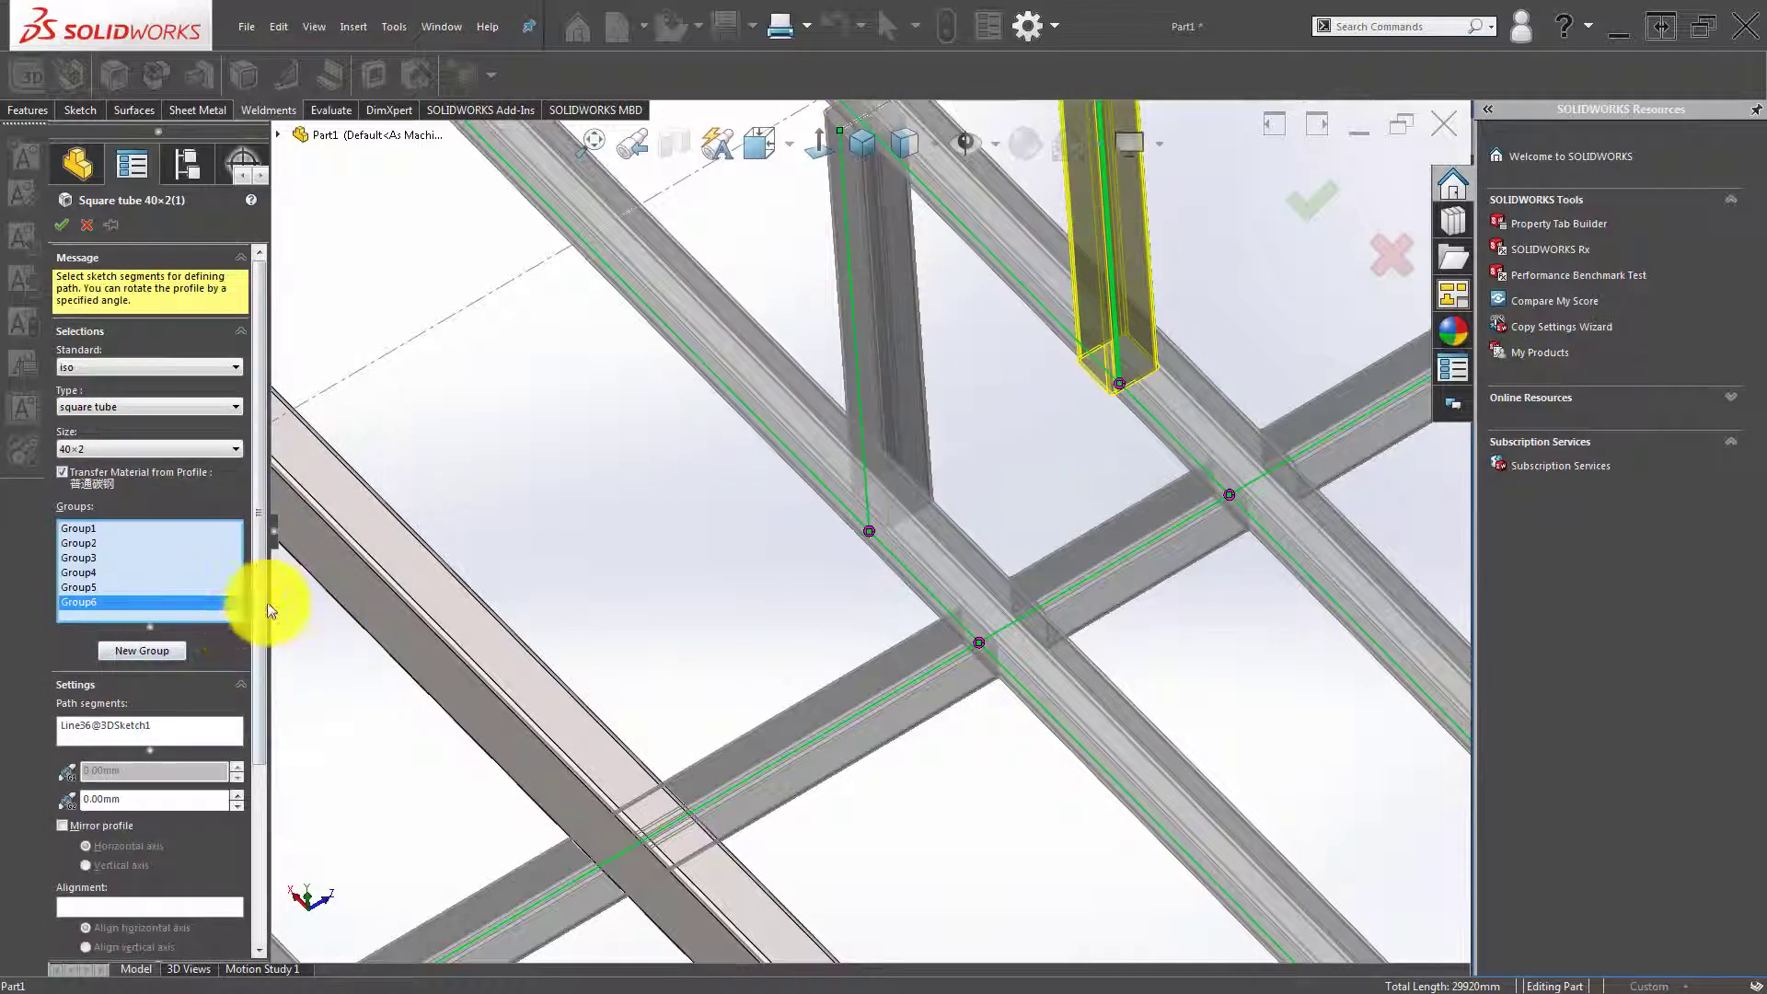
{"action": "left_click_drag", "start_coordinate": [267, 599], "coordinate": [245, 780]}
{"action": "left_click", "coordinate": [171, 755]}
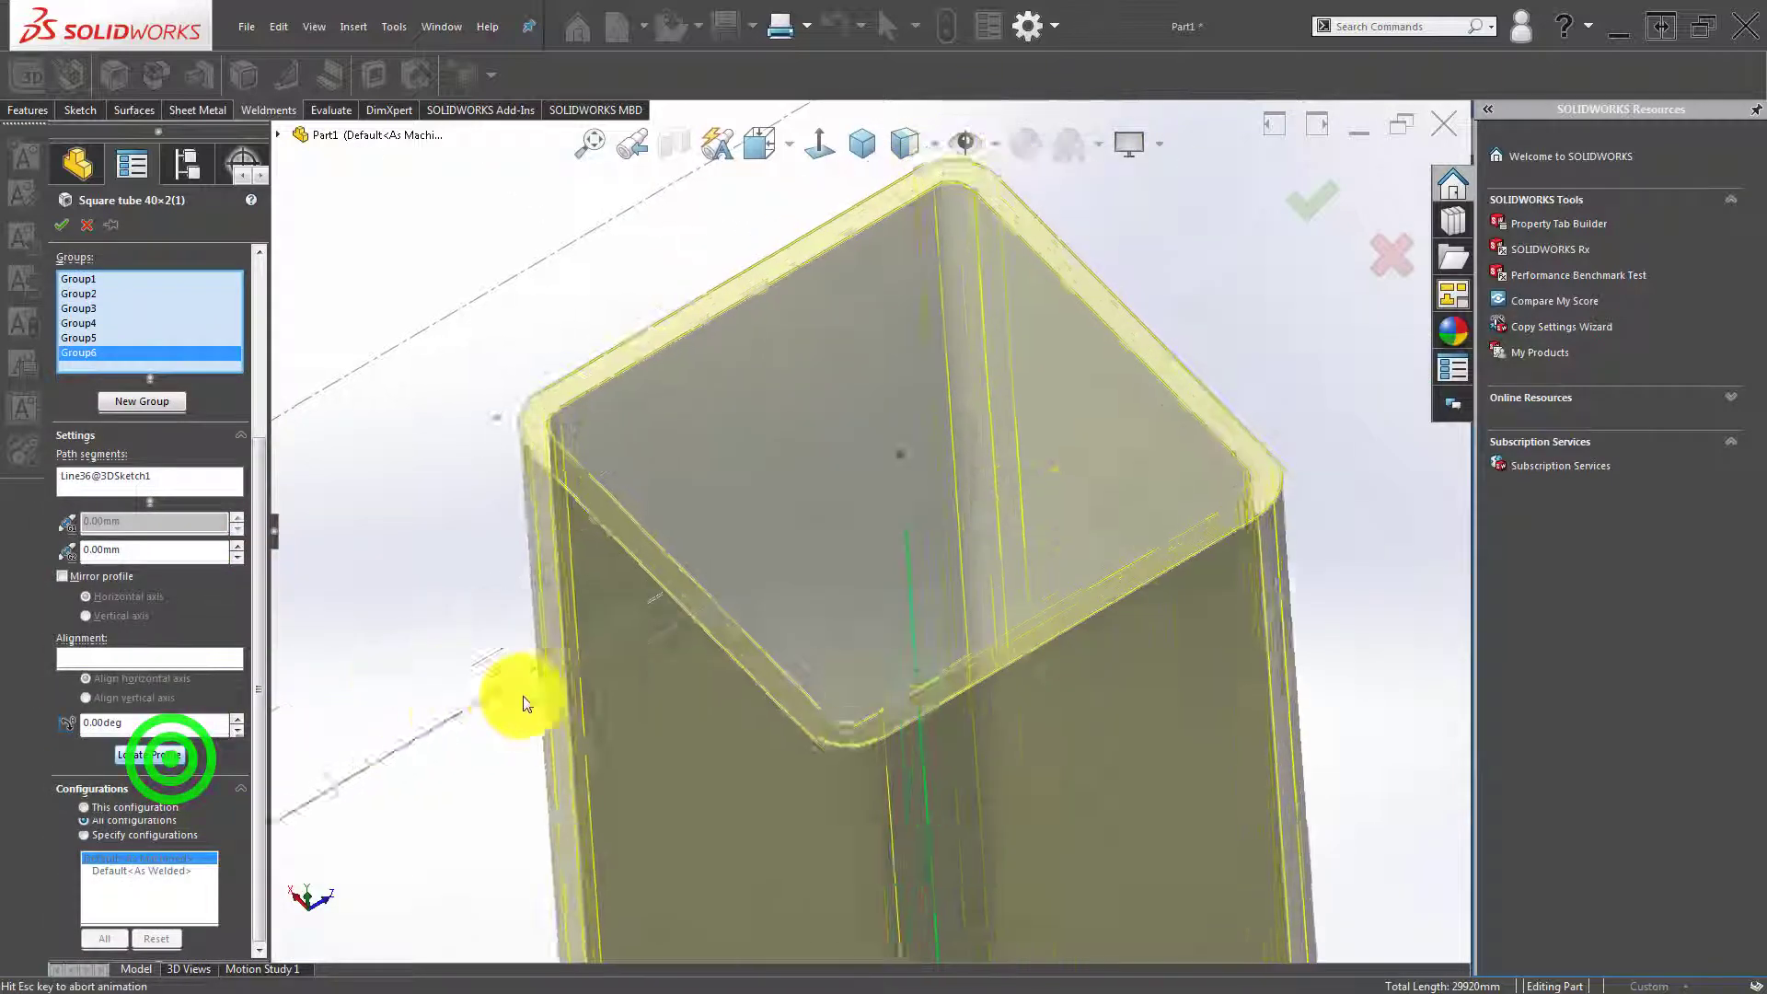
{"action": "left_click", "coordinate": [1137, 376]}
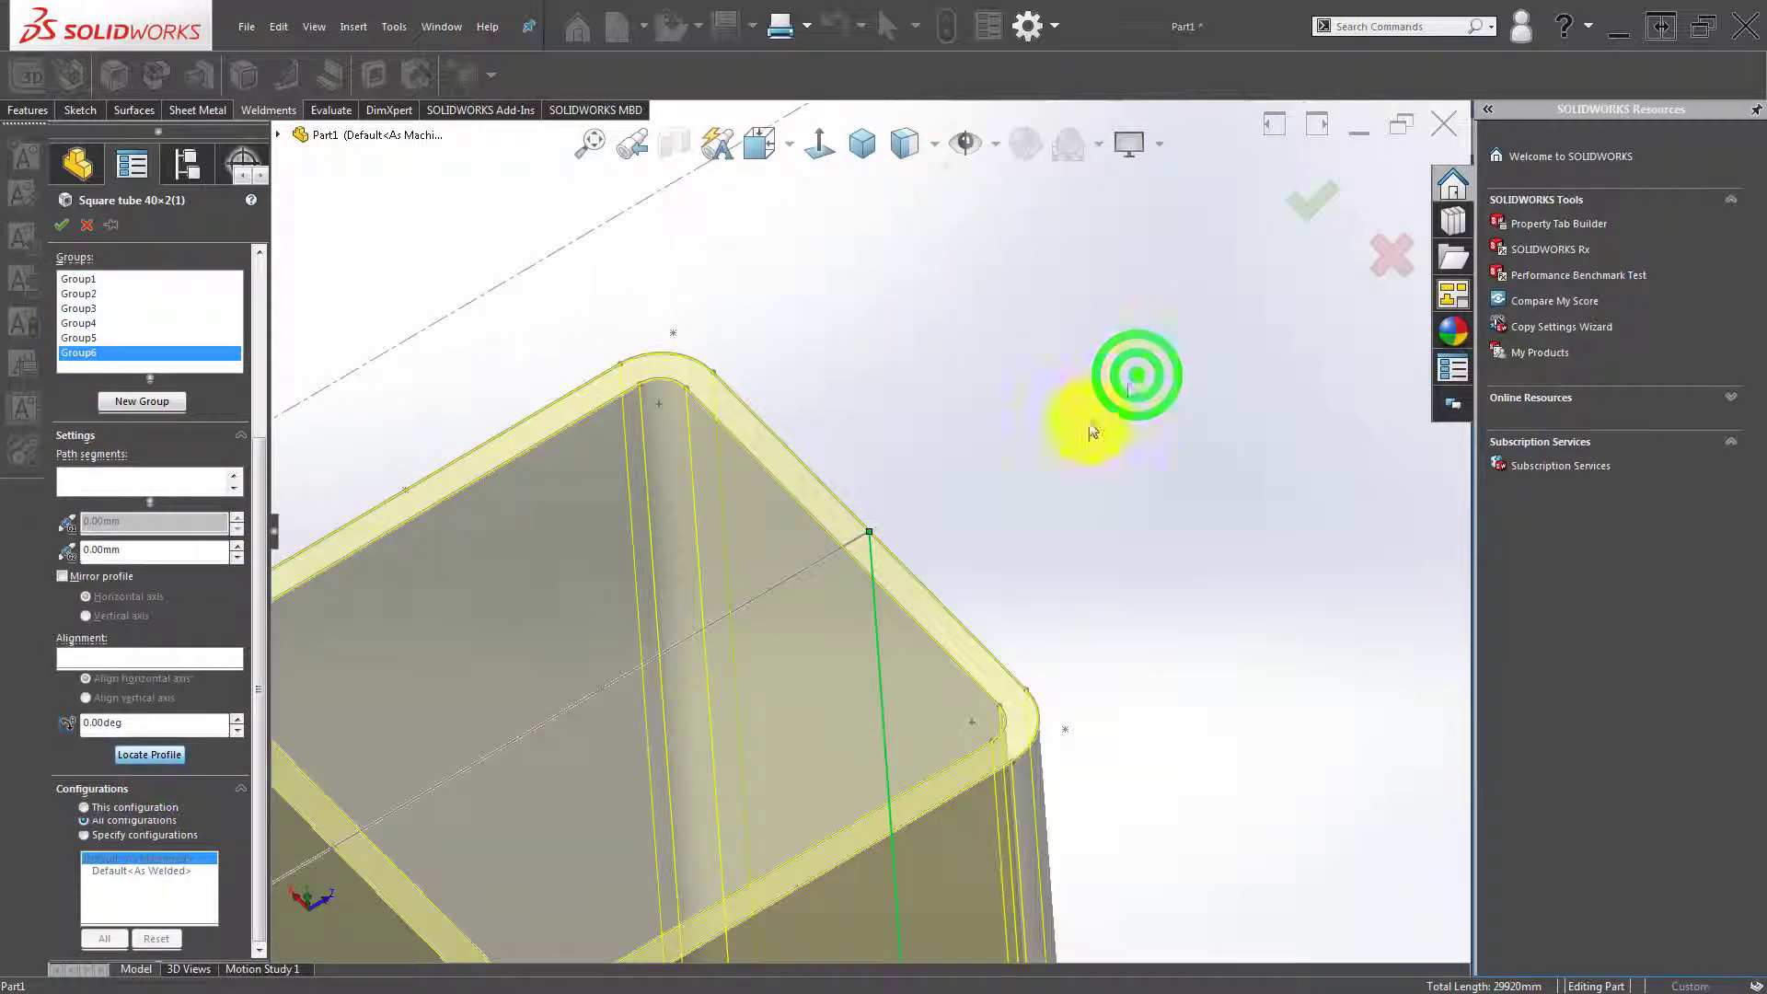
{"action": "scroll", "coordinate": [896, 600], "scroll_direction": "up", "scroll_amount": 3}
{"action": "scroll", "coordinate": [891, 600], "scroll_direction": "up", "scroll_amount": 2}
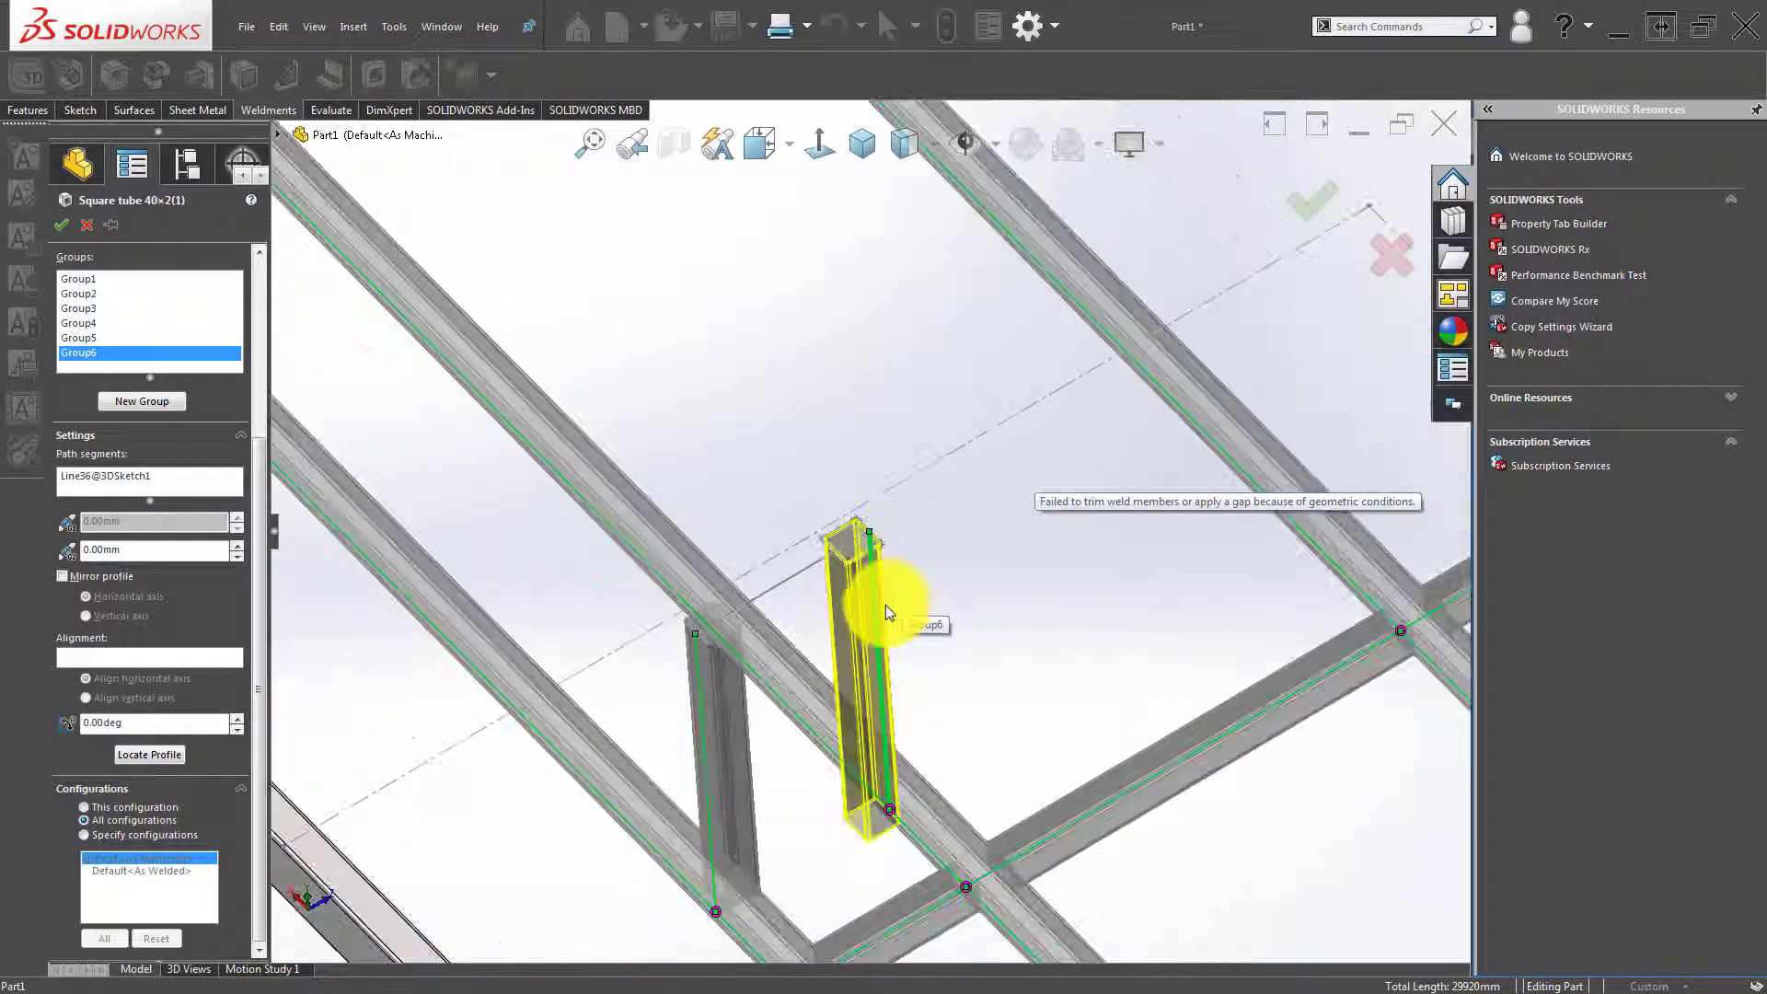
{"action": "scroll", "coordinate": [885, 605], "scroll_direction": "up", "scroll_amount": 2}
{"action": "left_click", "coordinate": [1314, 195]}
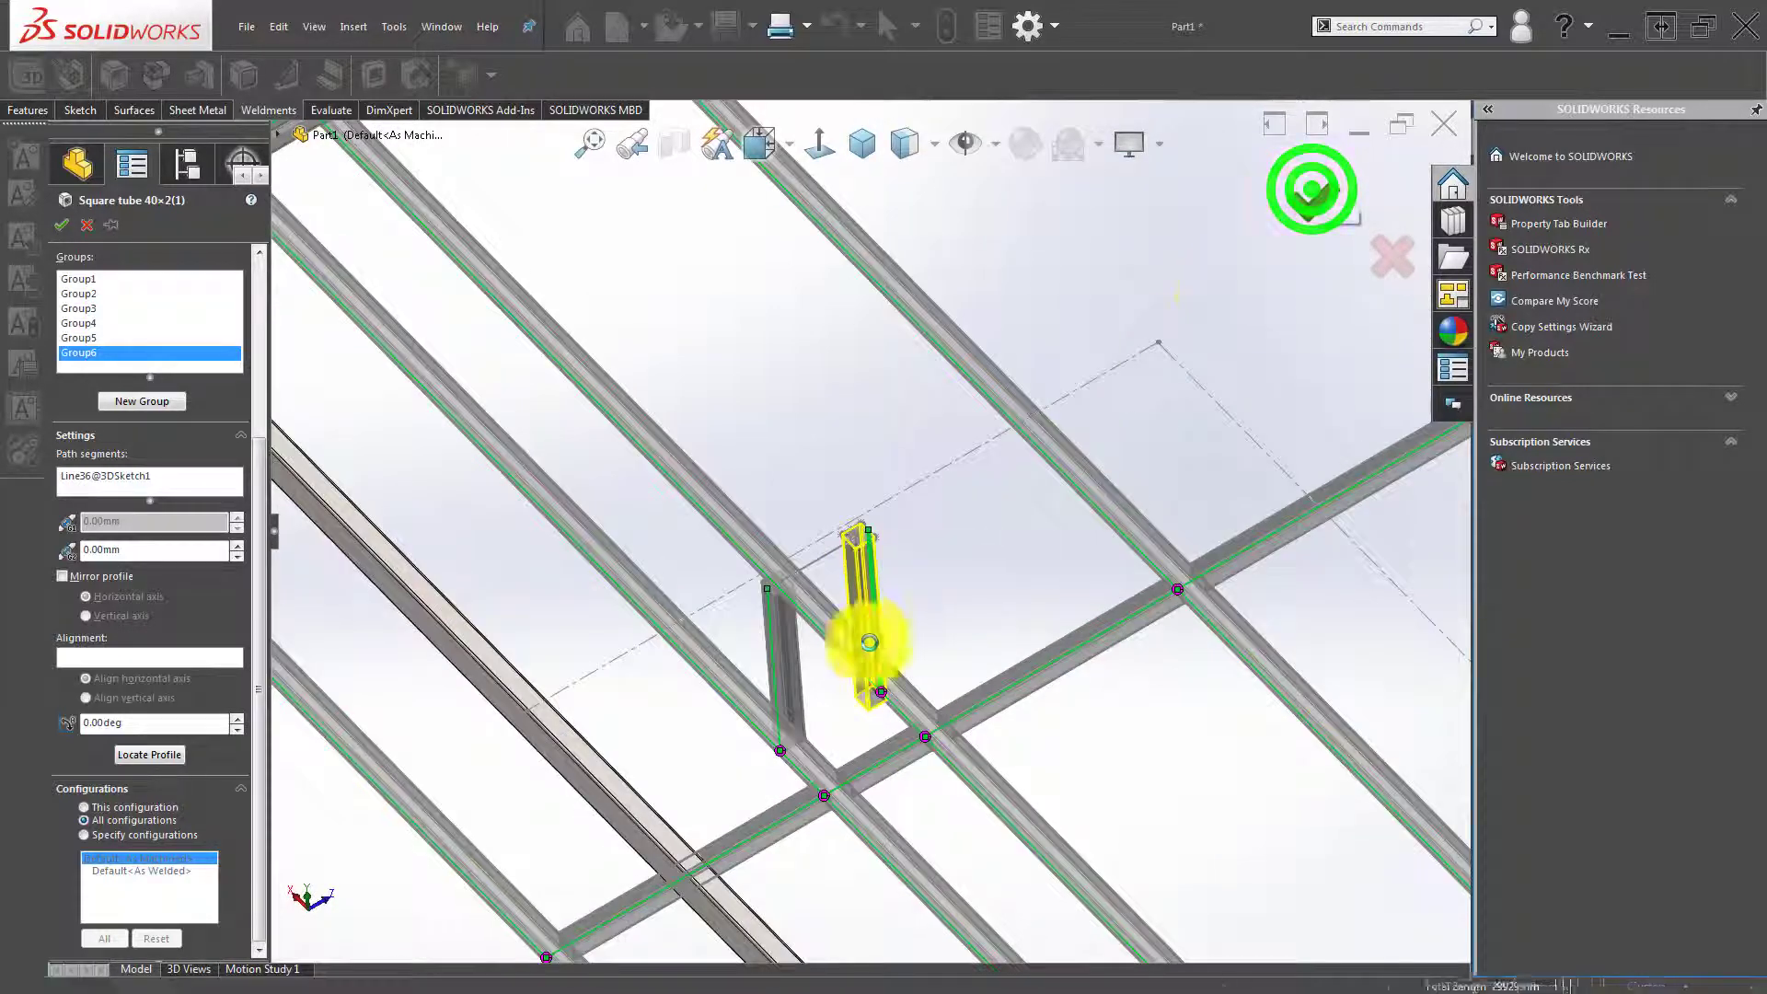
Reopen the Square tube 40×2(1) member for editing and review the members in Group2.
{"action": "left_click", "coordinate": [140, 544]}
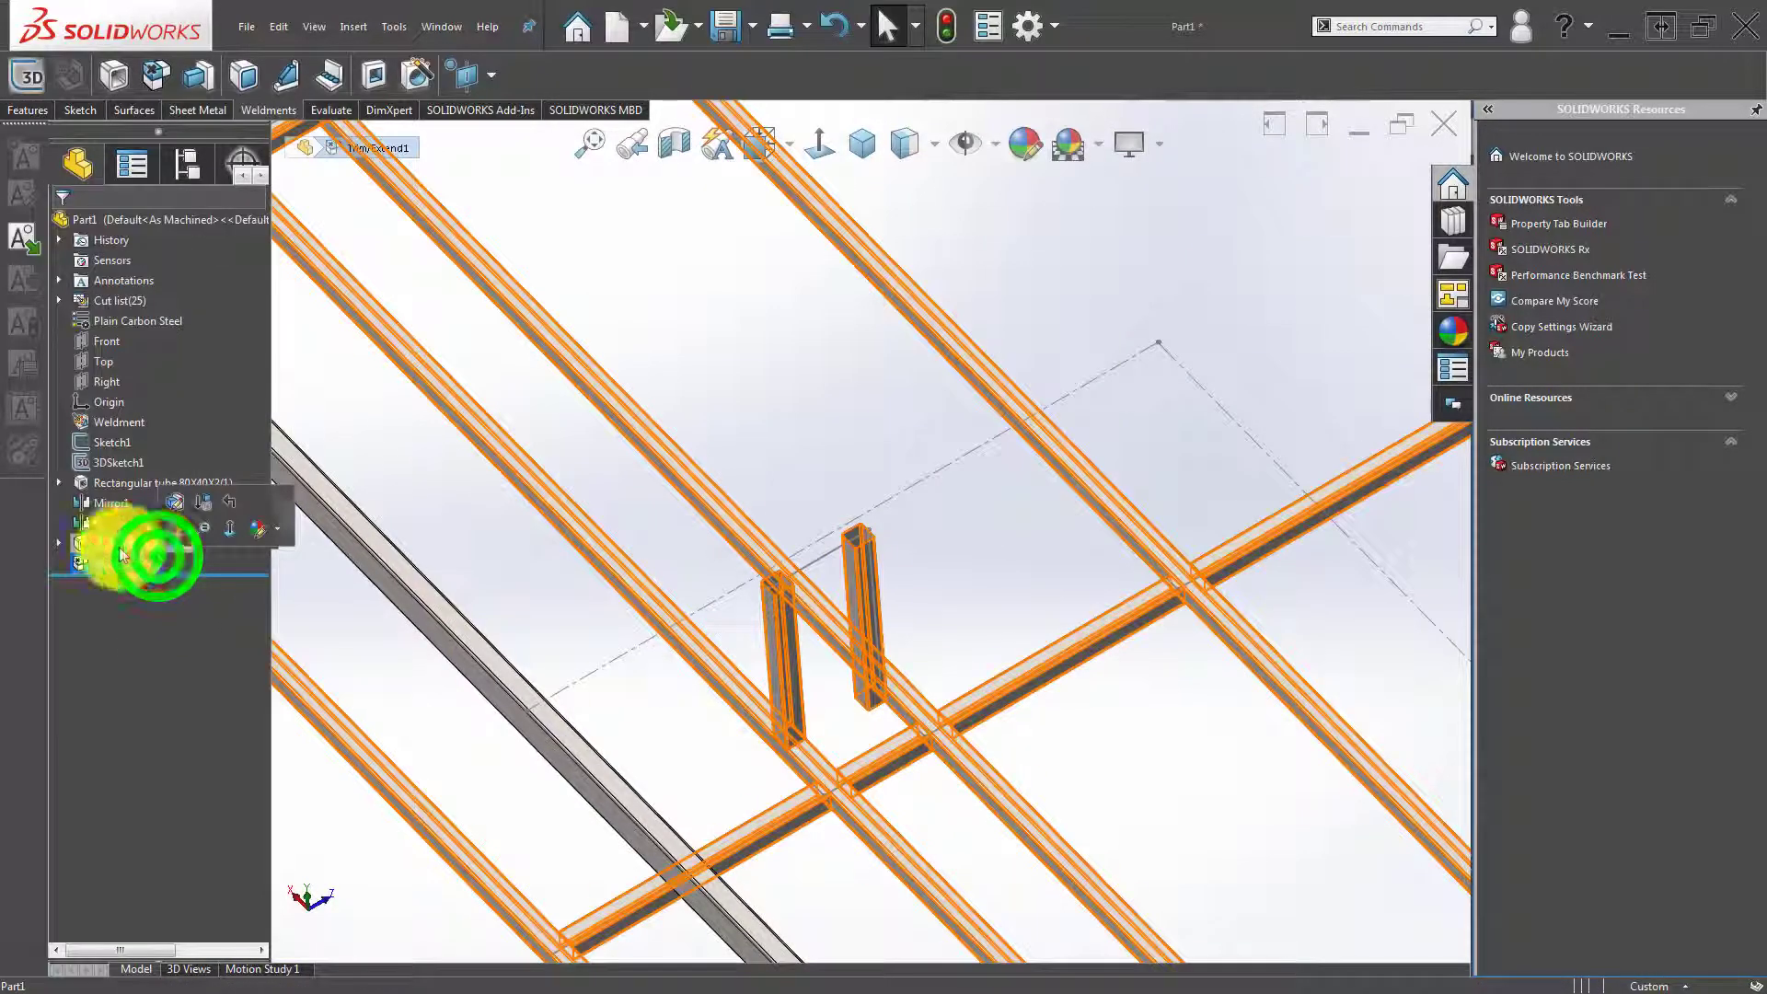
{"action": "mouse_move", "coordinate": [748, 769]}
{"action": "middle_mouse_down"}
{"action": "mouse_move", "coordinate": [846, 670]}
{"action": "mouse_move", "coordinate": [812, 692]}
{"action": "mouse_move", "coordinate": [828, 671]}
{"action": "middle_mouse_up"}
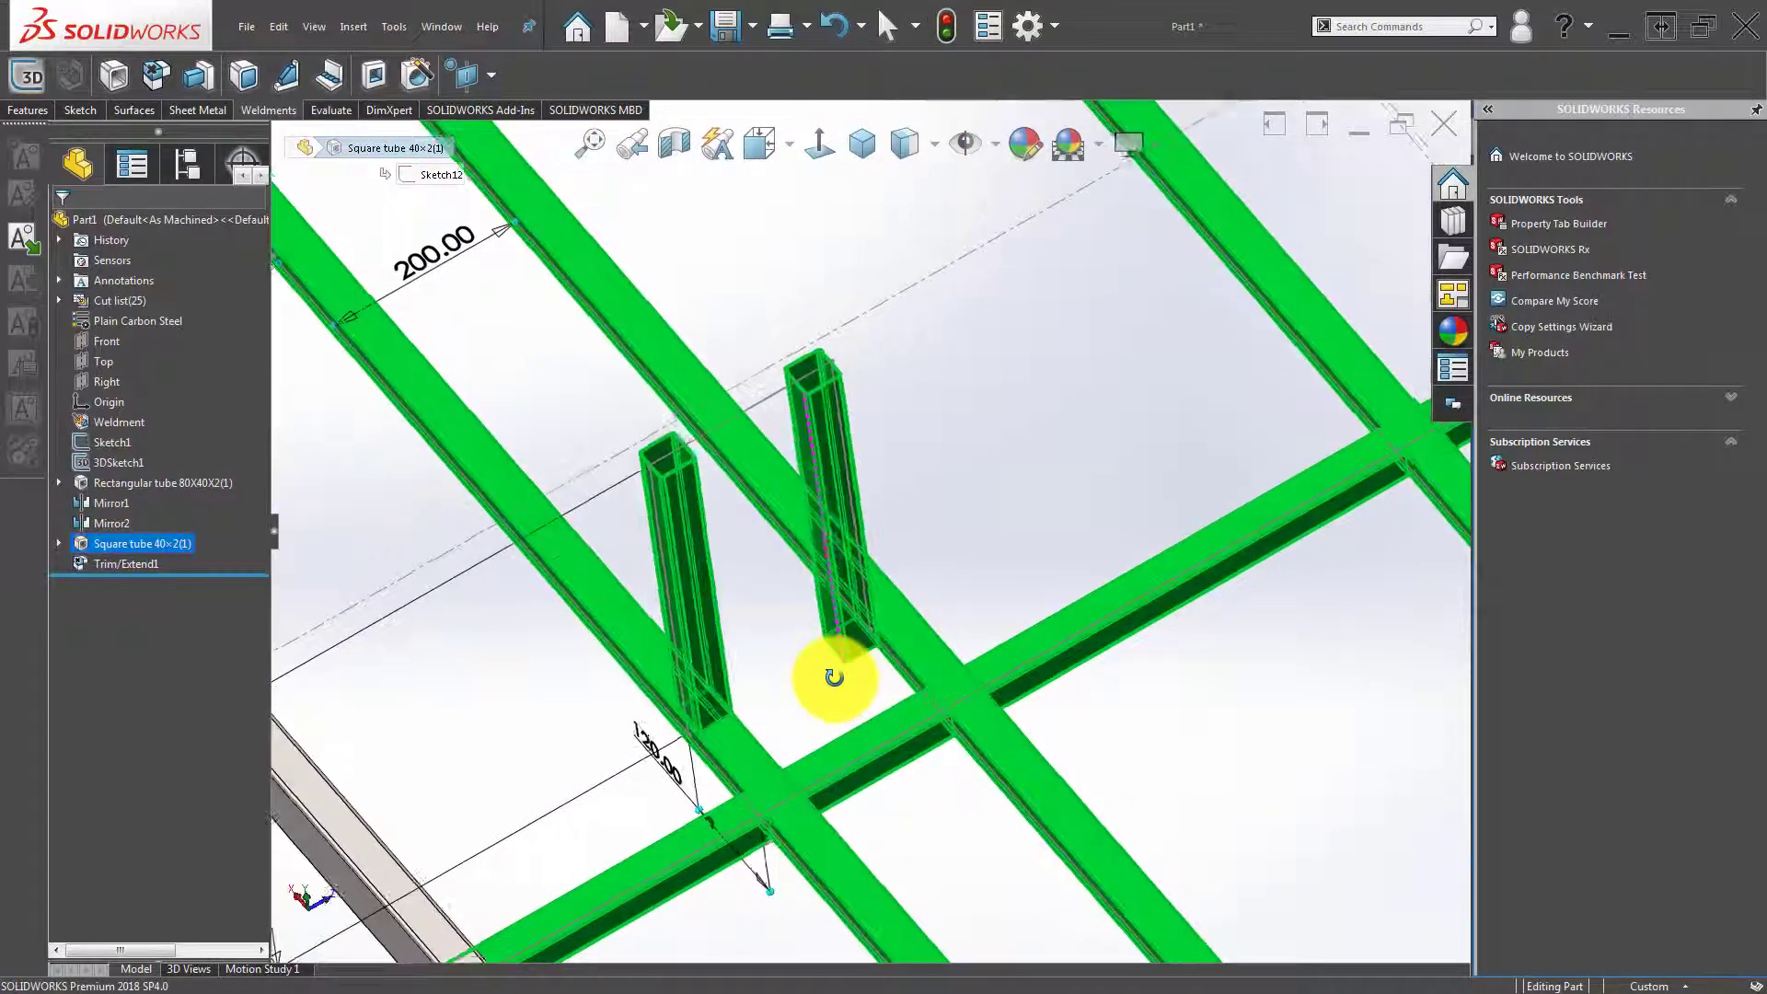
{"action": "left_click", "coordinate": [432, 748]}
{"action": "left_click", "coordinate": [179, 543]}
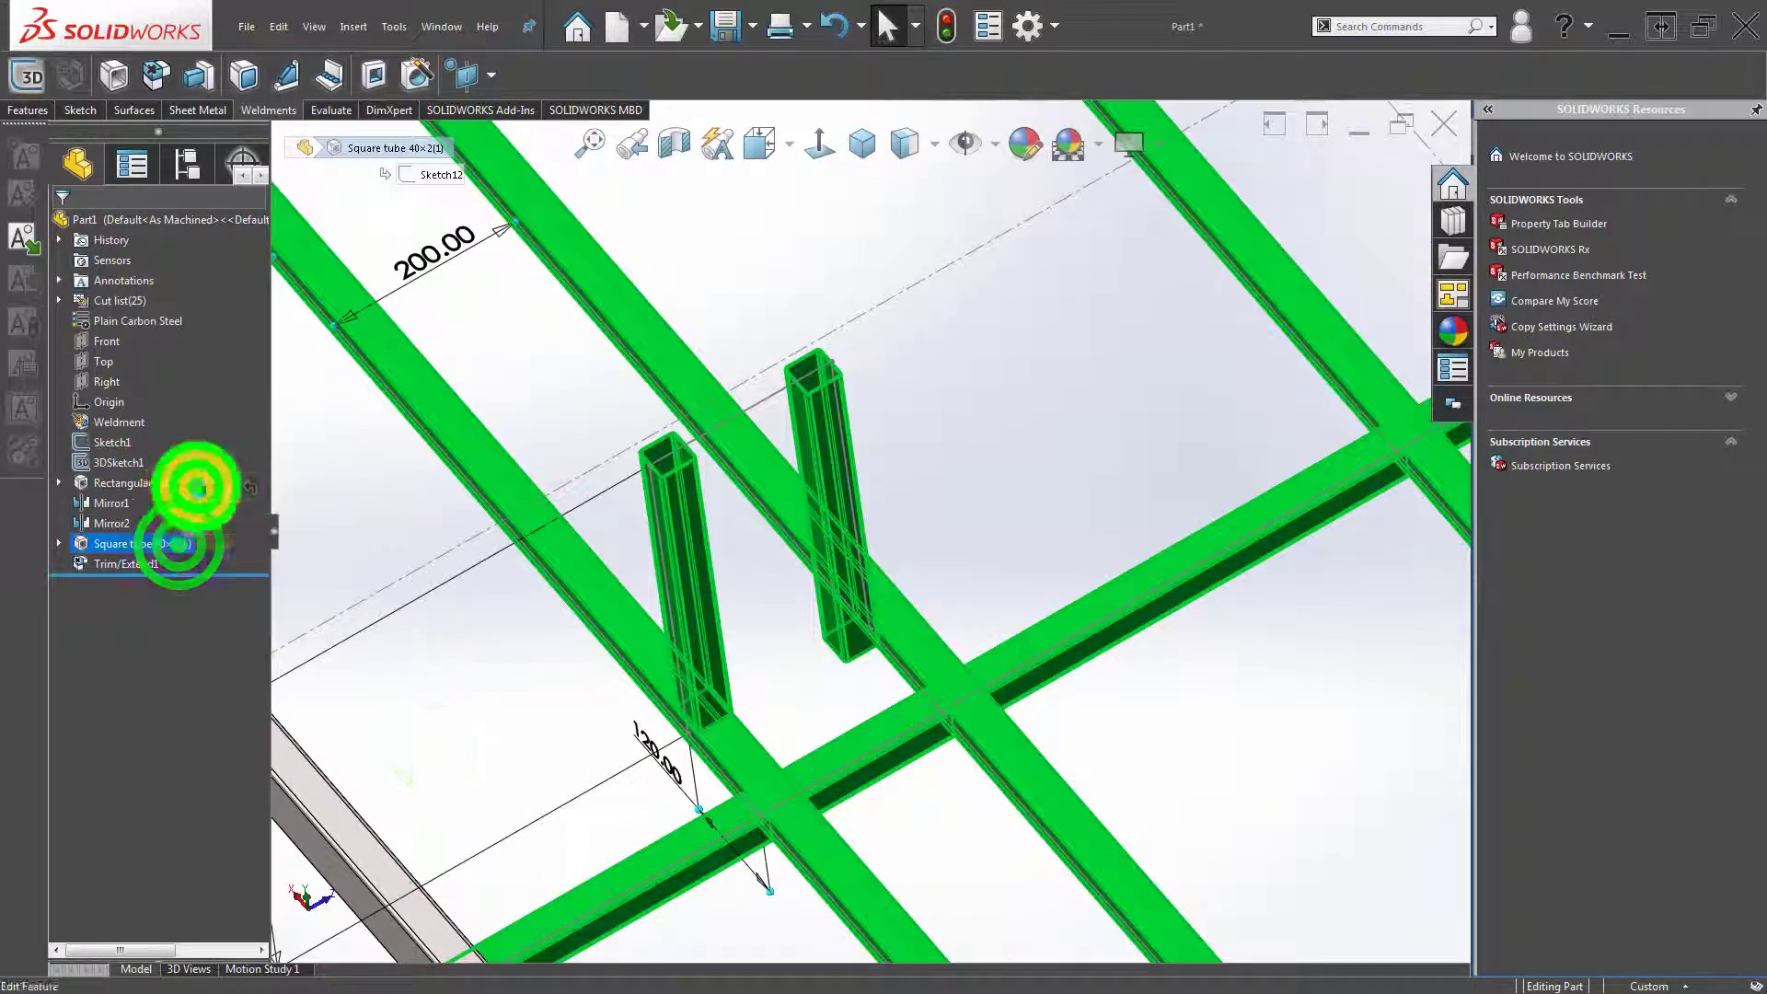
{"action": "left_click", "coordinate": [227, 491]}
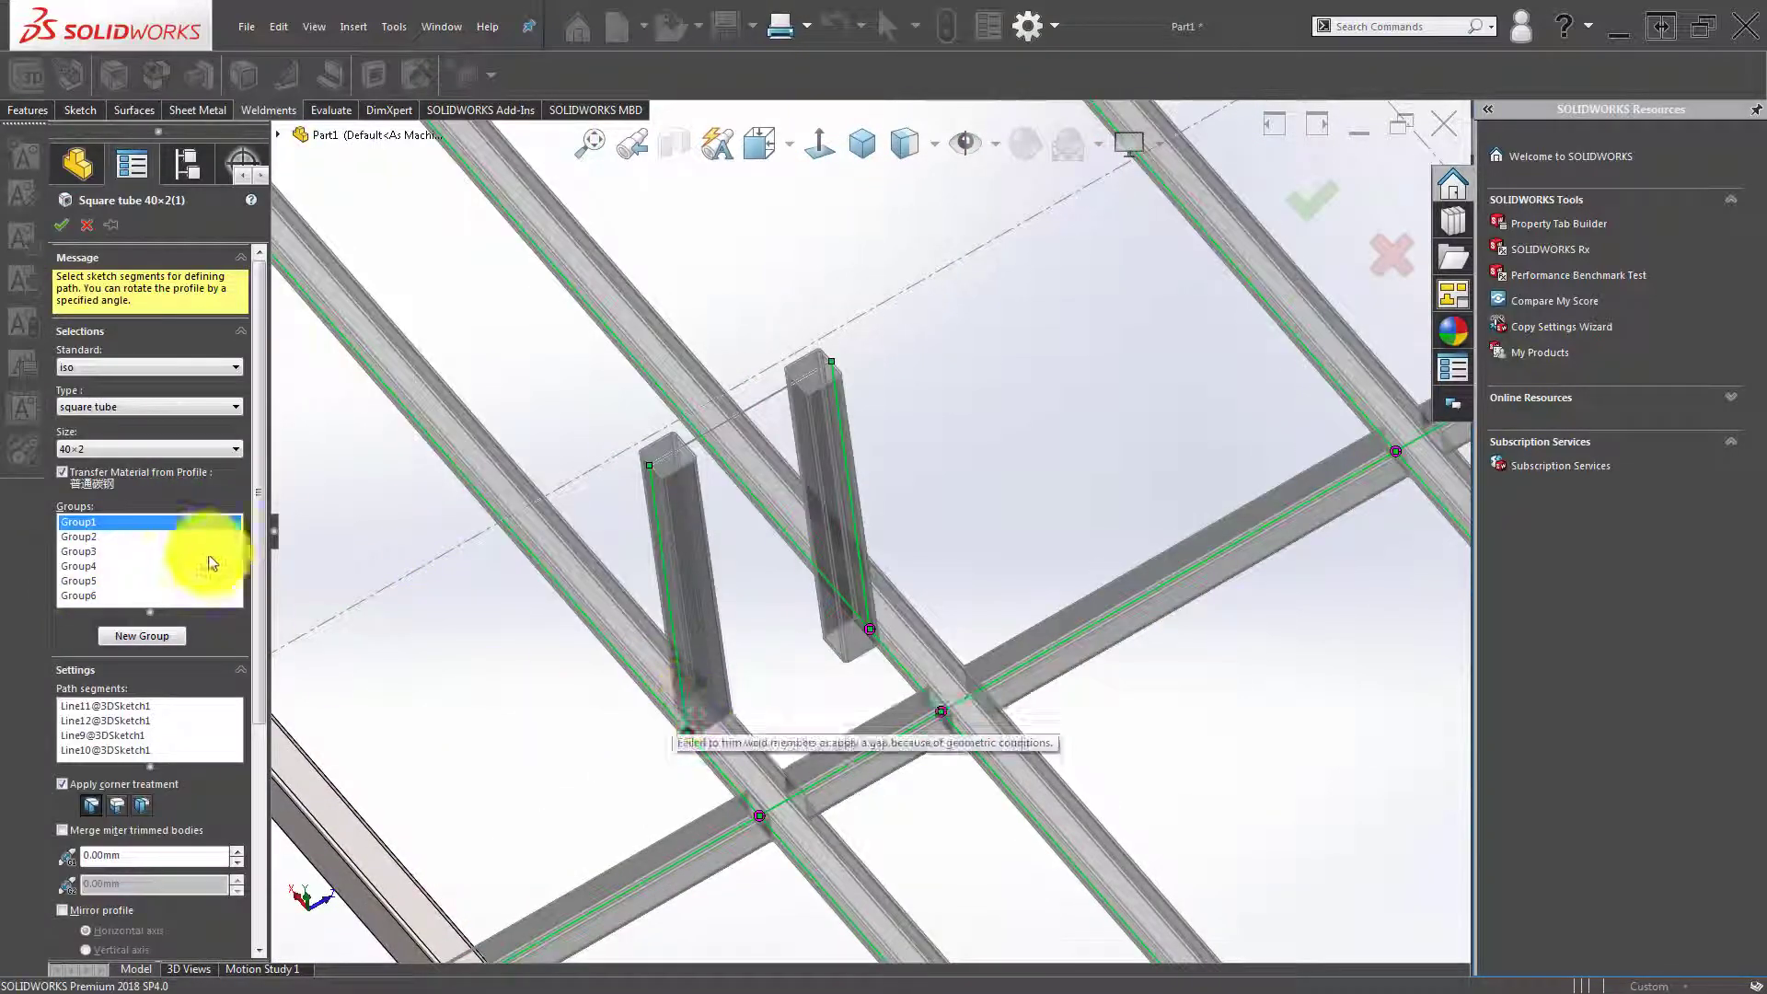
{"action": "left_click", "coordinate": [88, 535]}
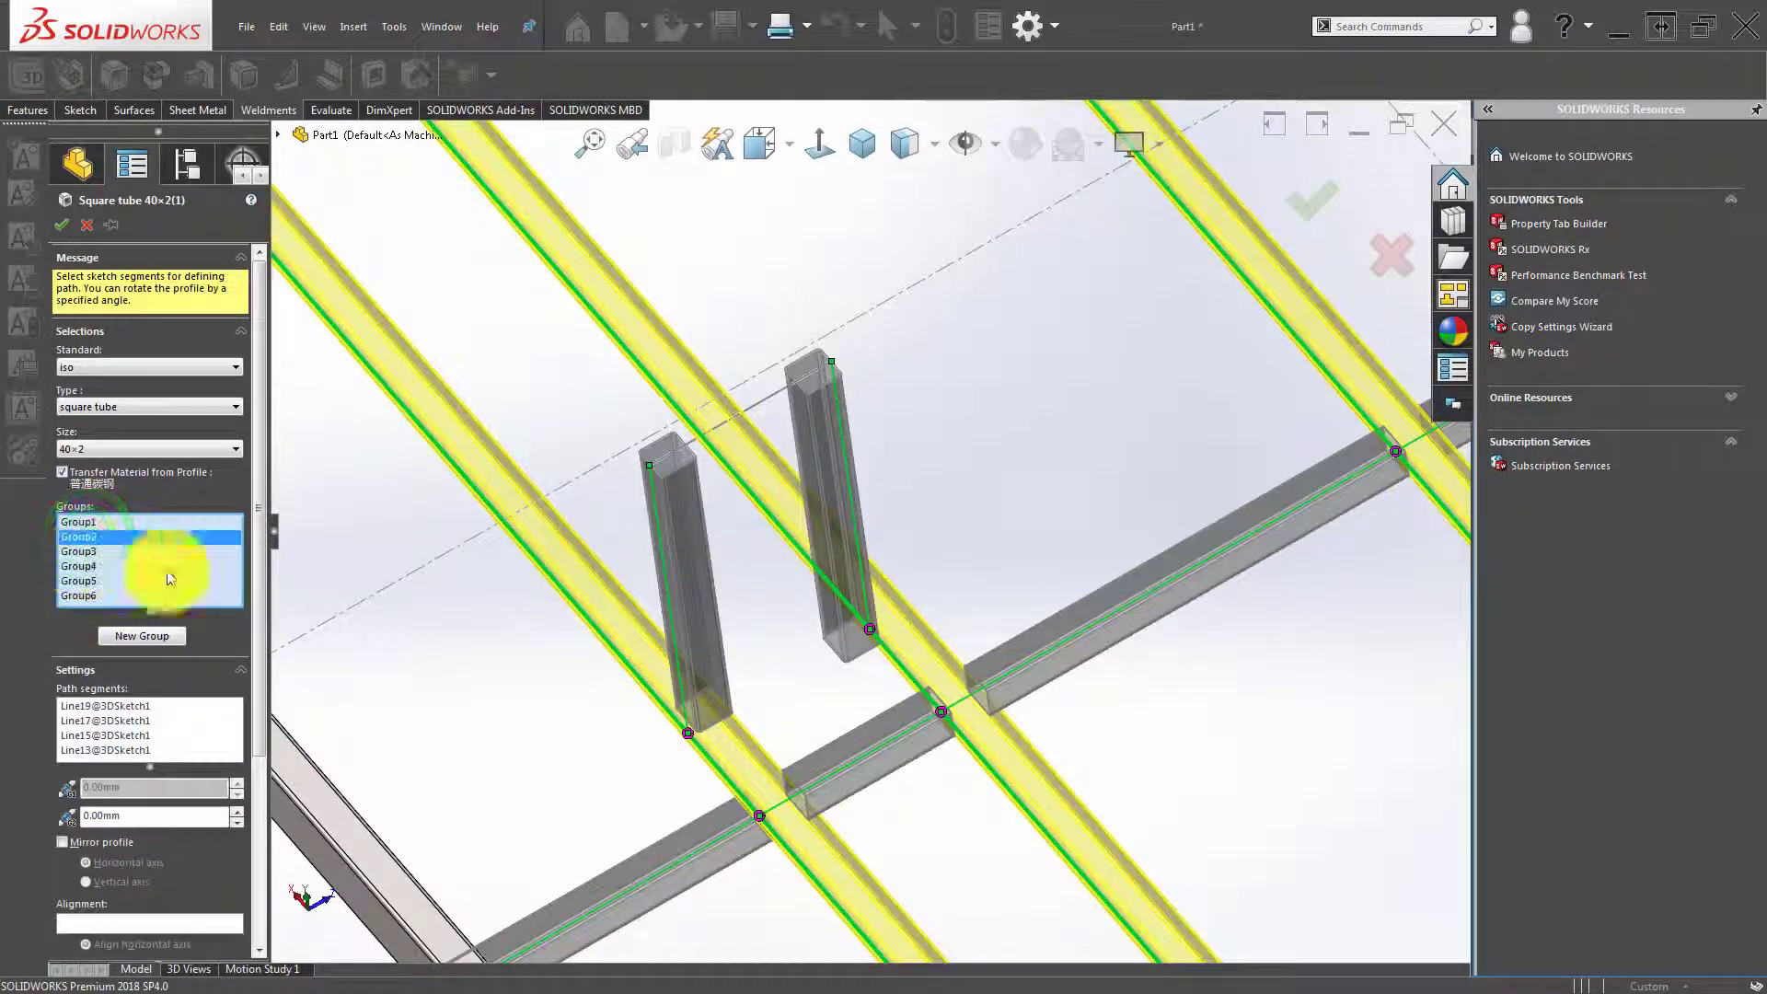
{"action": "scroll", "coordinate": [650, 710], "scroll_direction": "down", "scroll_amount": 3}
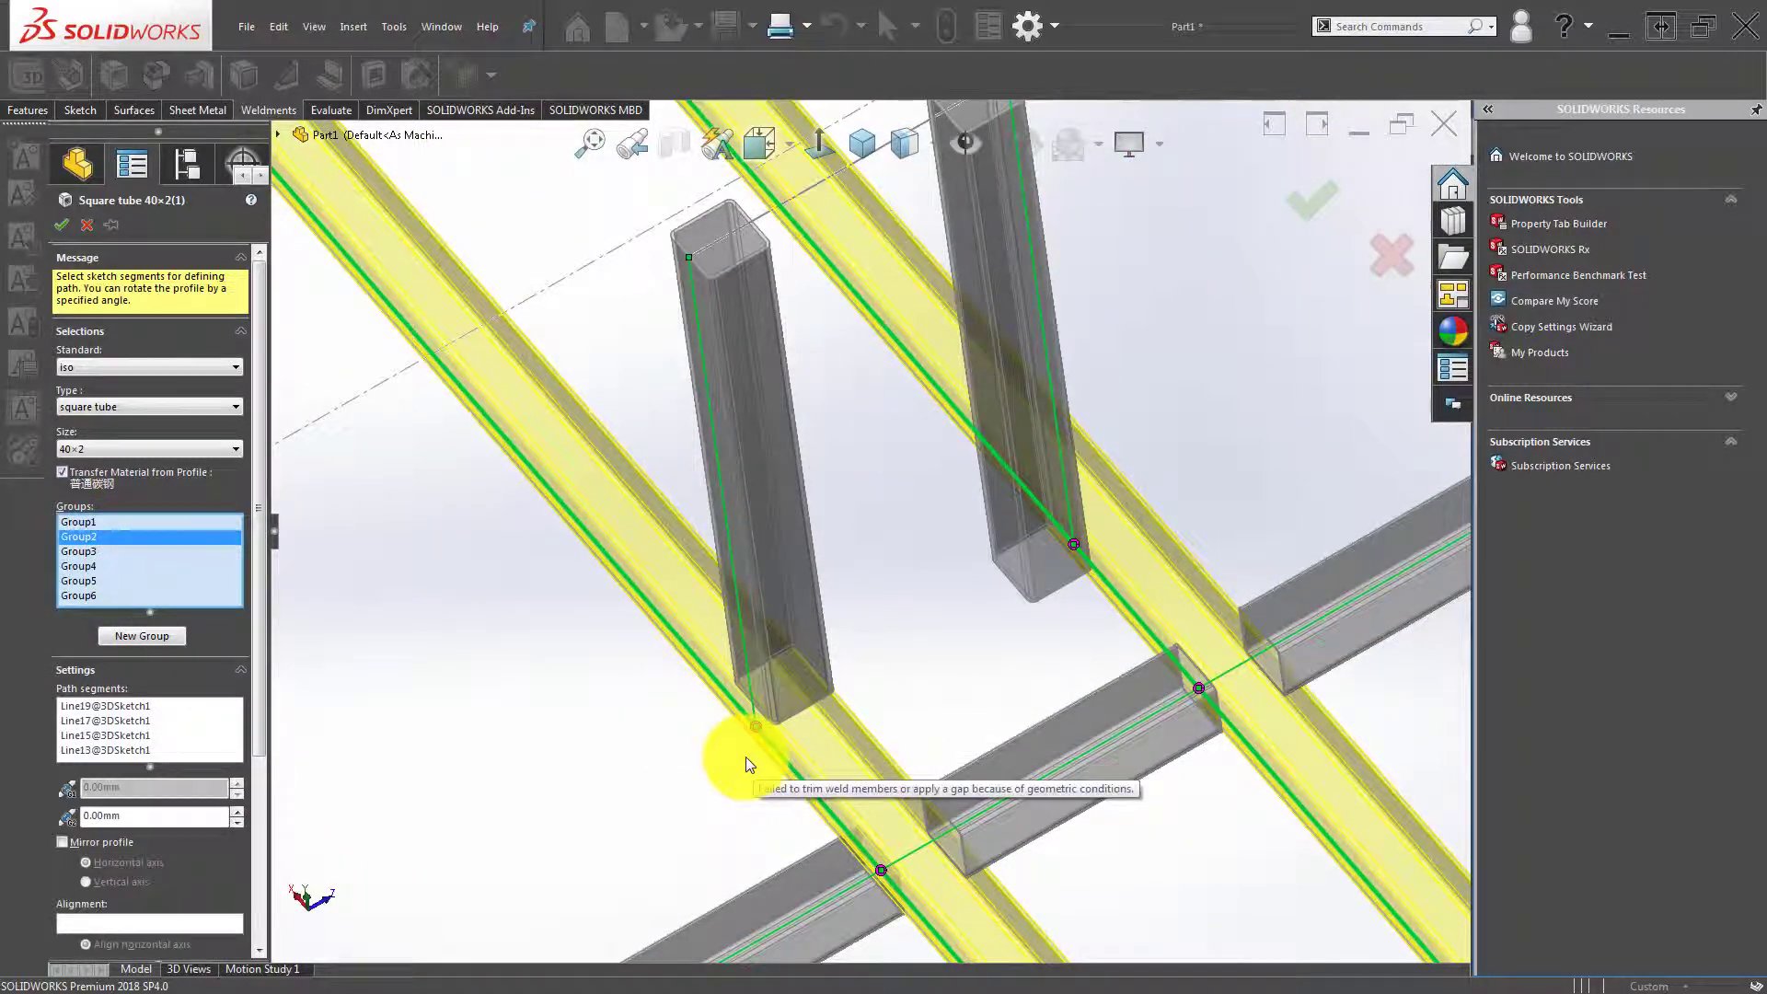
{"action": "scroll", "coordinate": [741, 747], "scroll_direction": "up", "scroll_amount": 2}
{"action": "scroll", "coordinate": [750, 685], "scroll_direction": "up", "scroll_amount": 2}
{"action": "scroll", "coordinate": [728, 589], "scroll_direction": "up", "scroll_amount": 2}
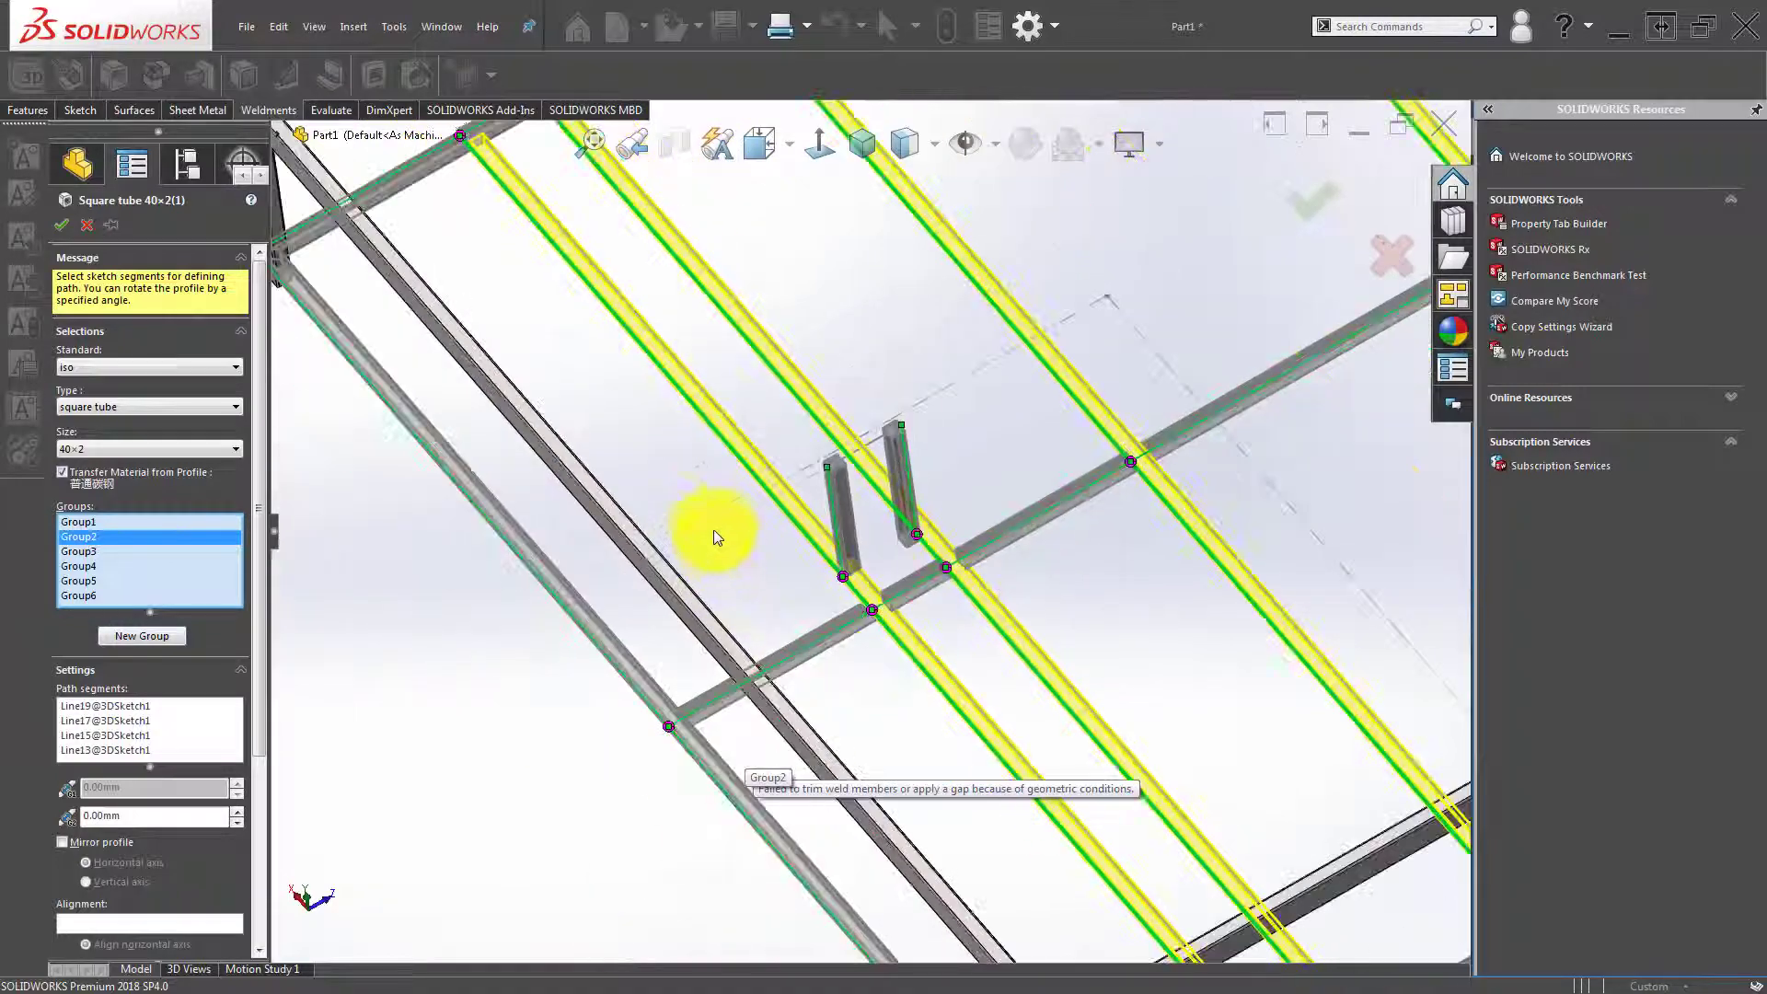
{"action": "scroll", "coordinate": [714, 528], "scroll_direction": "up", "scroll_amount": 2}
{"action": "scroll", "coordinate": [619, 327], "scroll_direction": "down", "scroll_amount": 2}
{"action": "scroll", "coordinate": [650, 347], "scroll_direction": "down", "scroll_amount": 2}
{"action": "scroll", "coordinate": [646, 322], "scroll_direction": "down", "scroll_amount": 2}
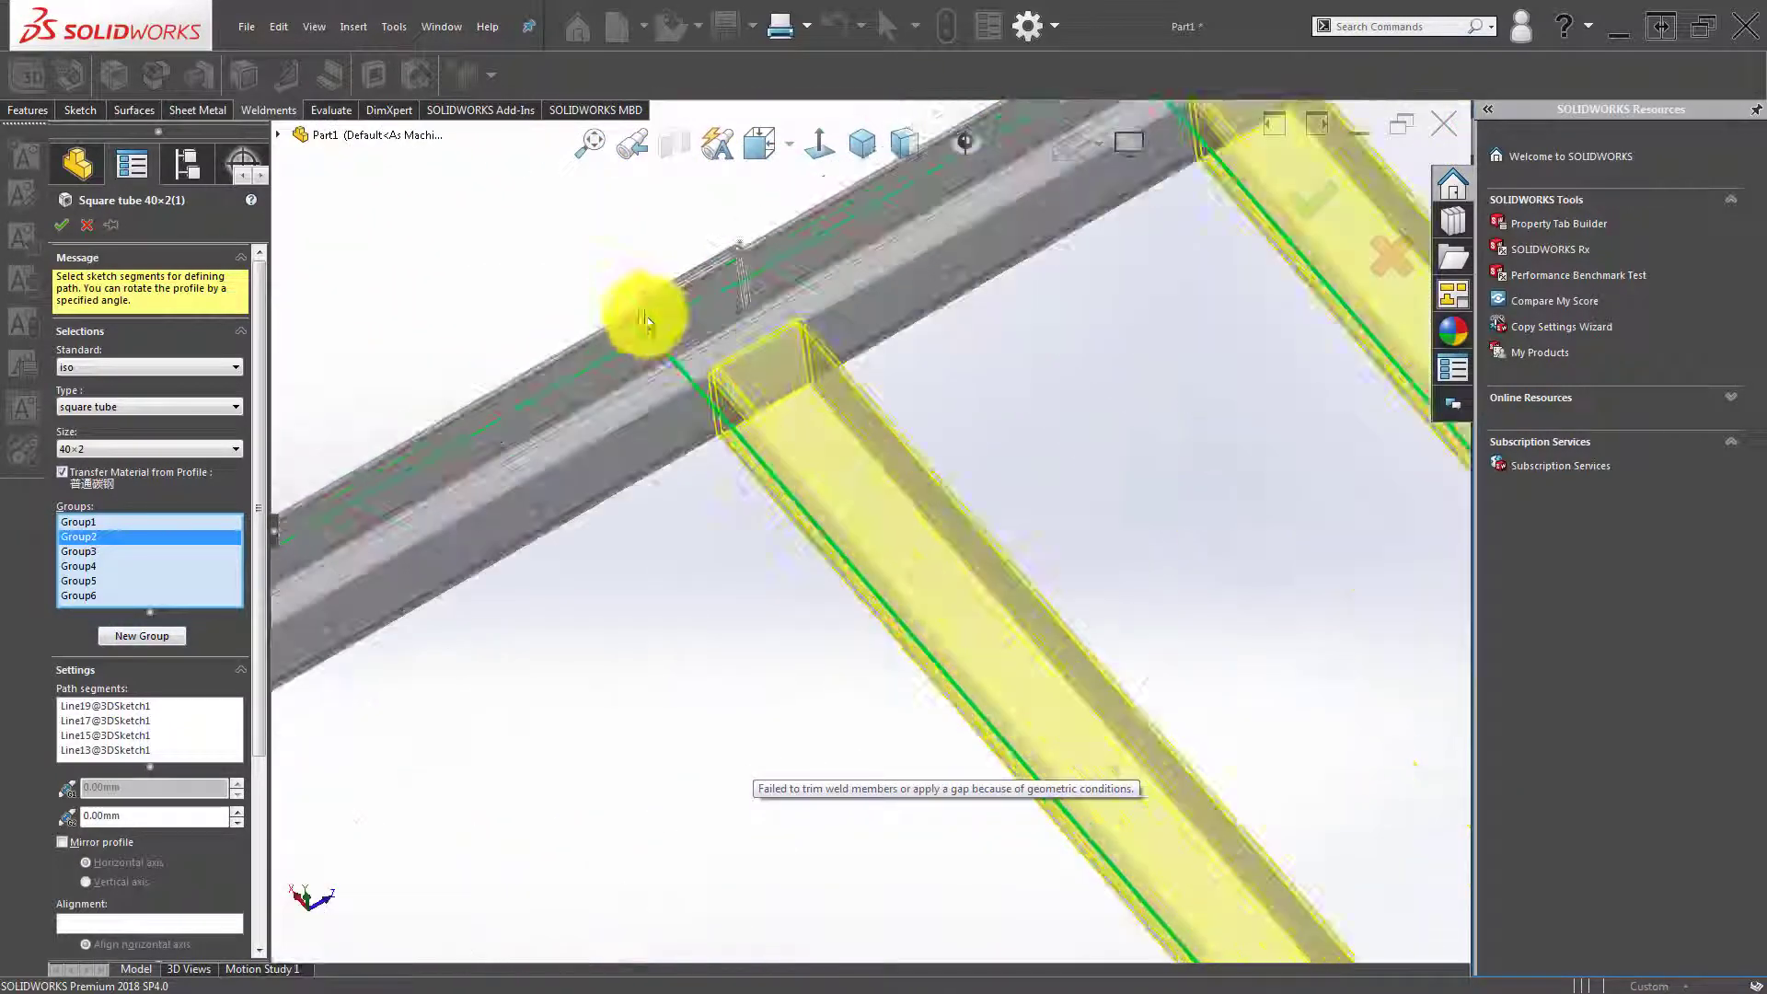
{"action": "scroll", "coordinate": [898, 364], "scroll_direction": "up", "scroll_amount": 2}
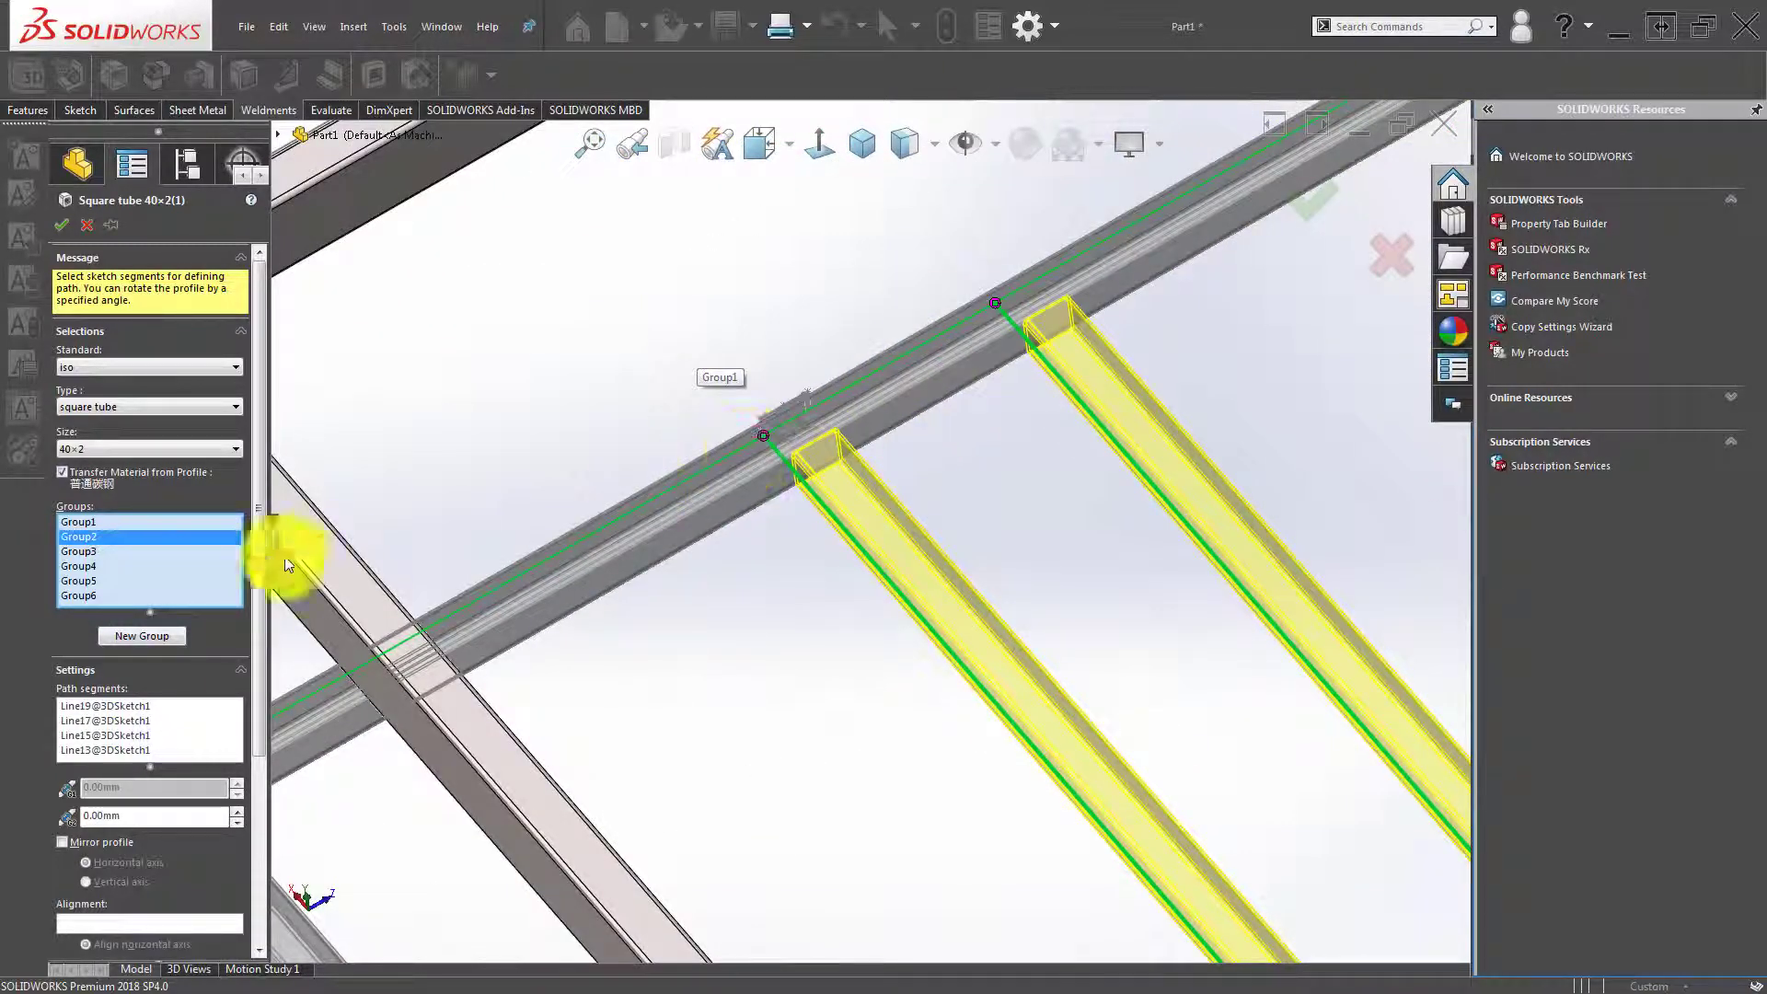
Remove Line17 from Group2 and assign it to a new group.
{"action": "left_click", "coordinate": [1057, 374]}
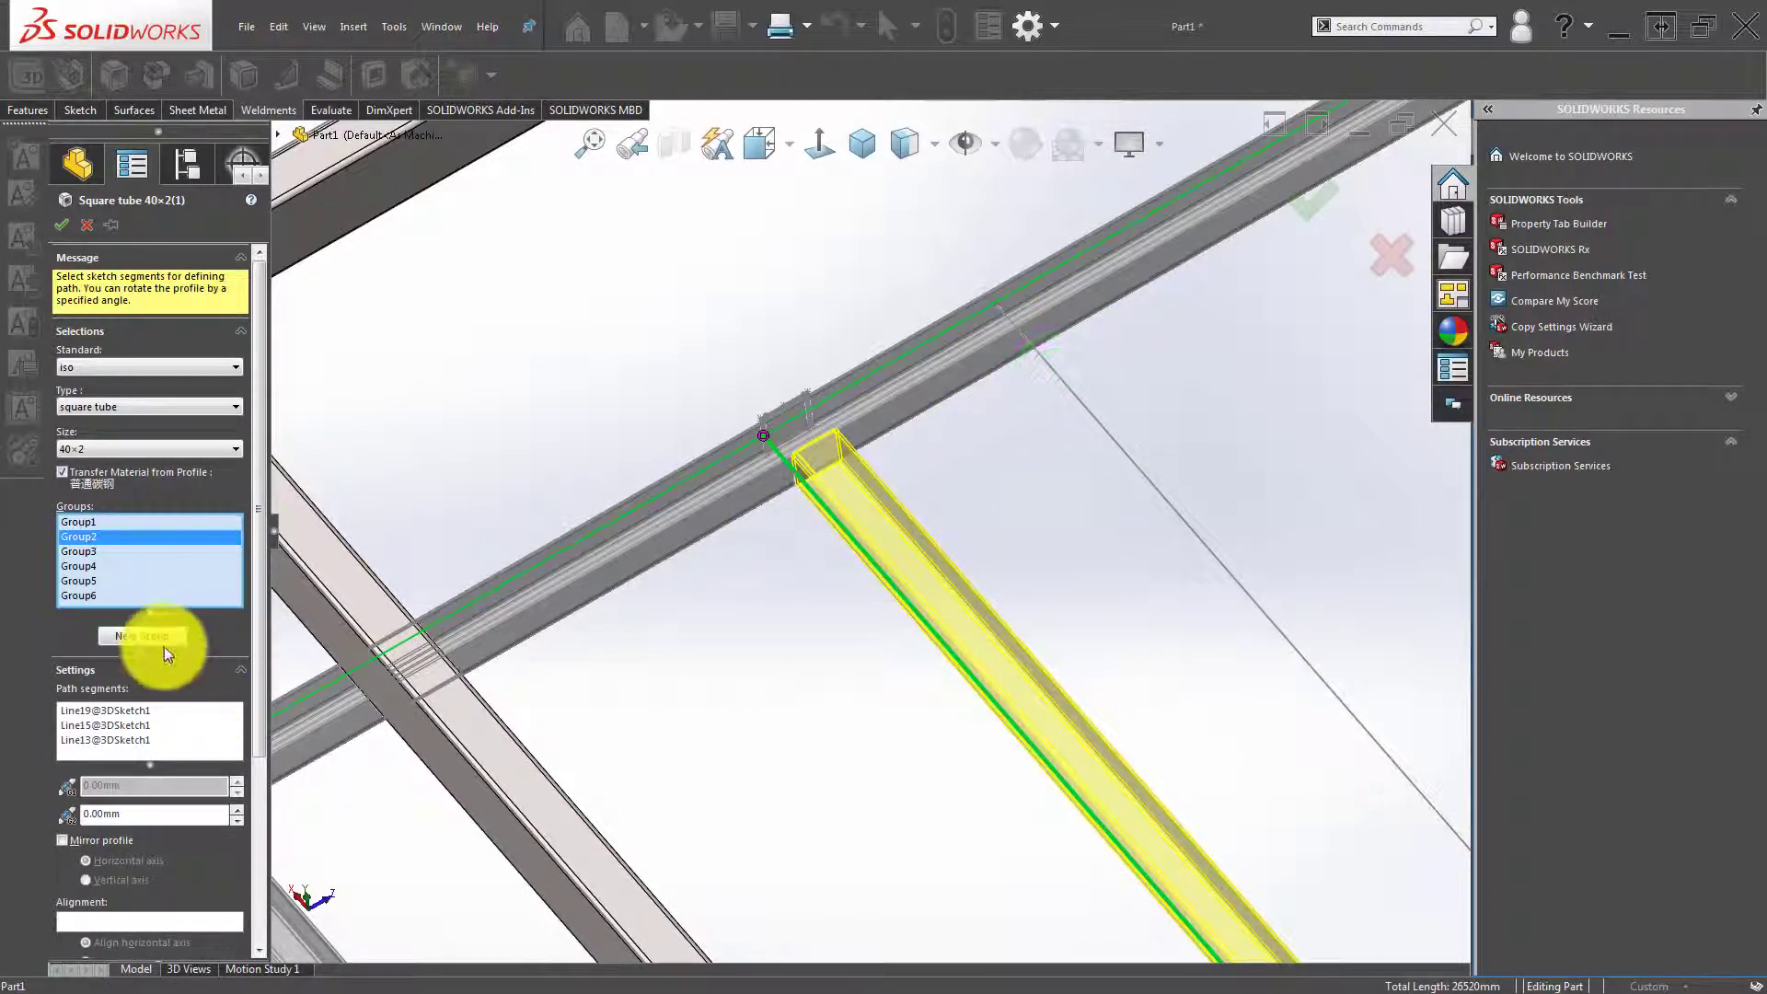
{"action": "left_click", "coordinate": [164, 644]}
{"action": "left_click", "coordinate": [1084, 407]}
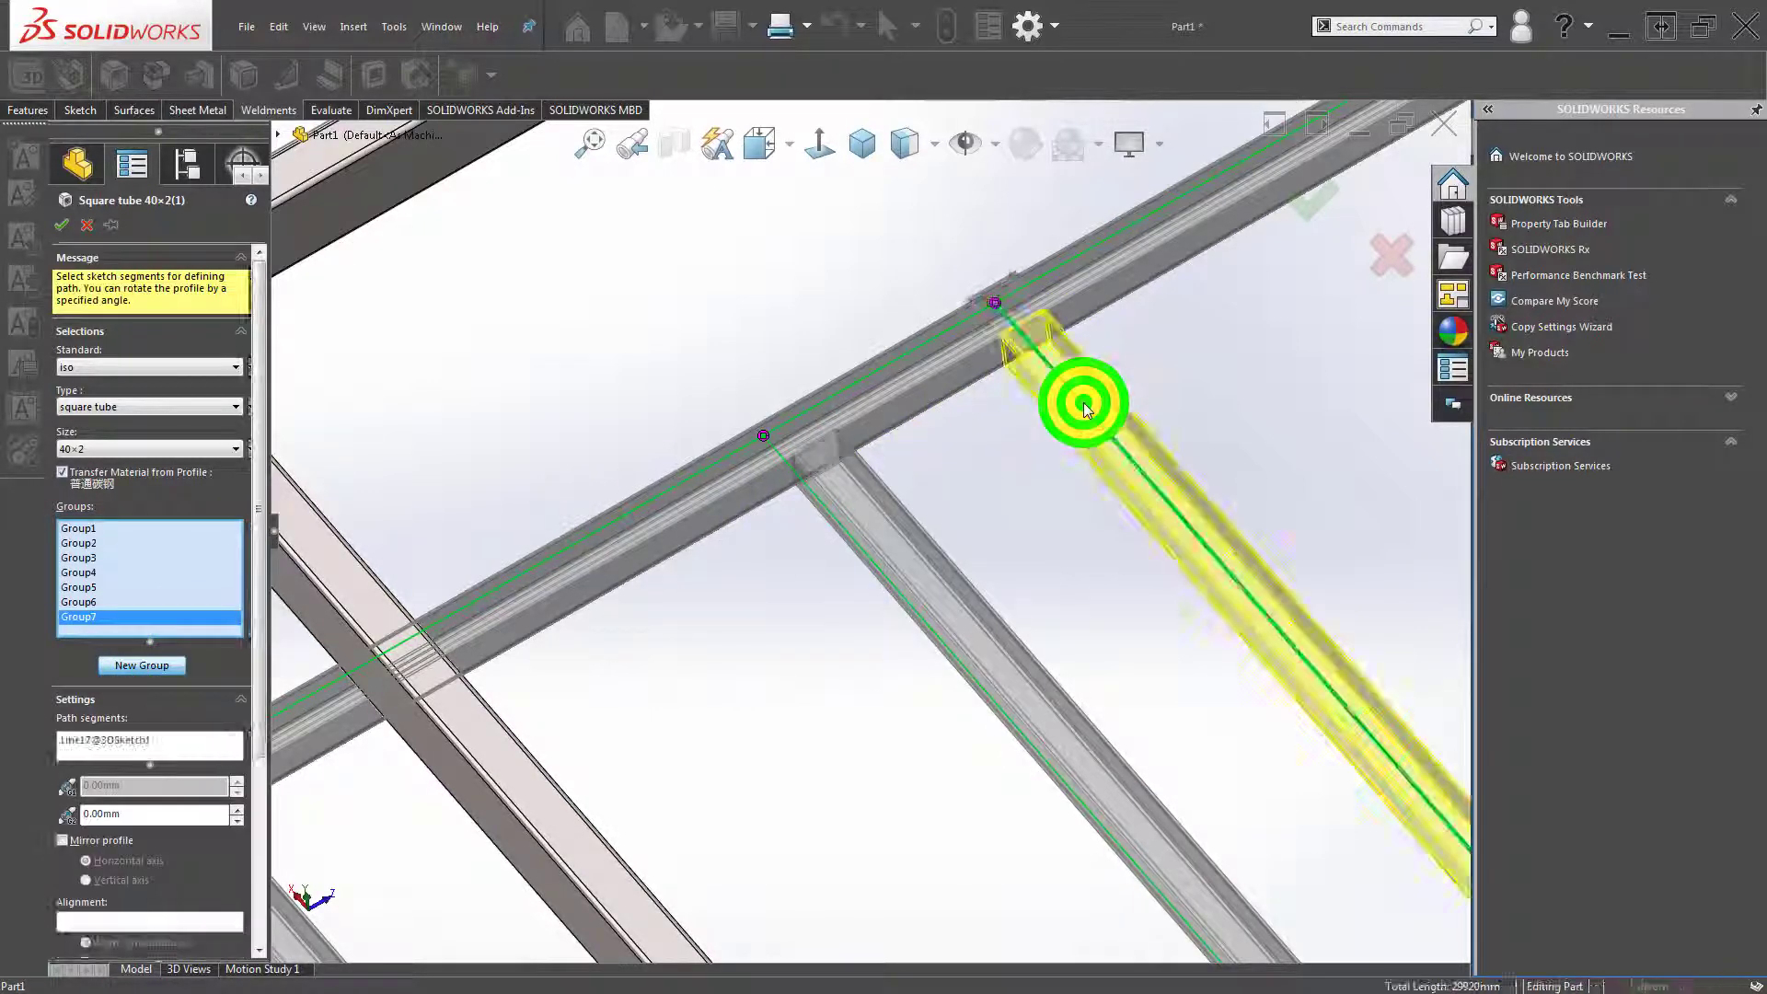
{"action": "left_click", "coordinate": [263, 729]}
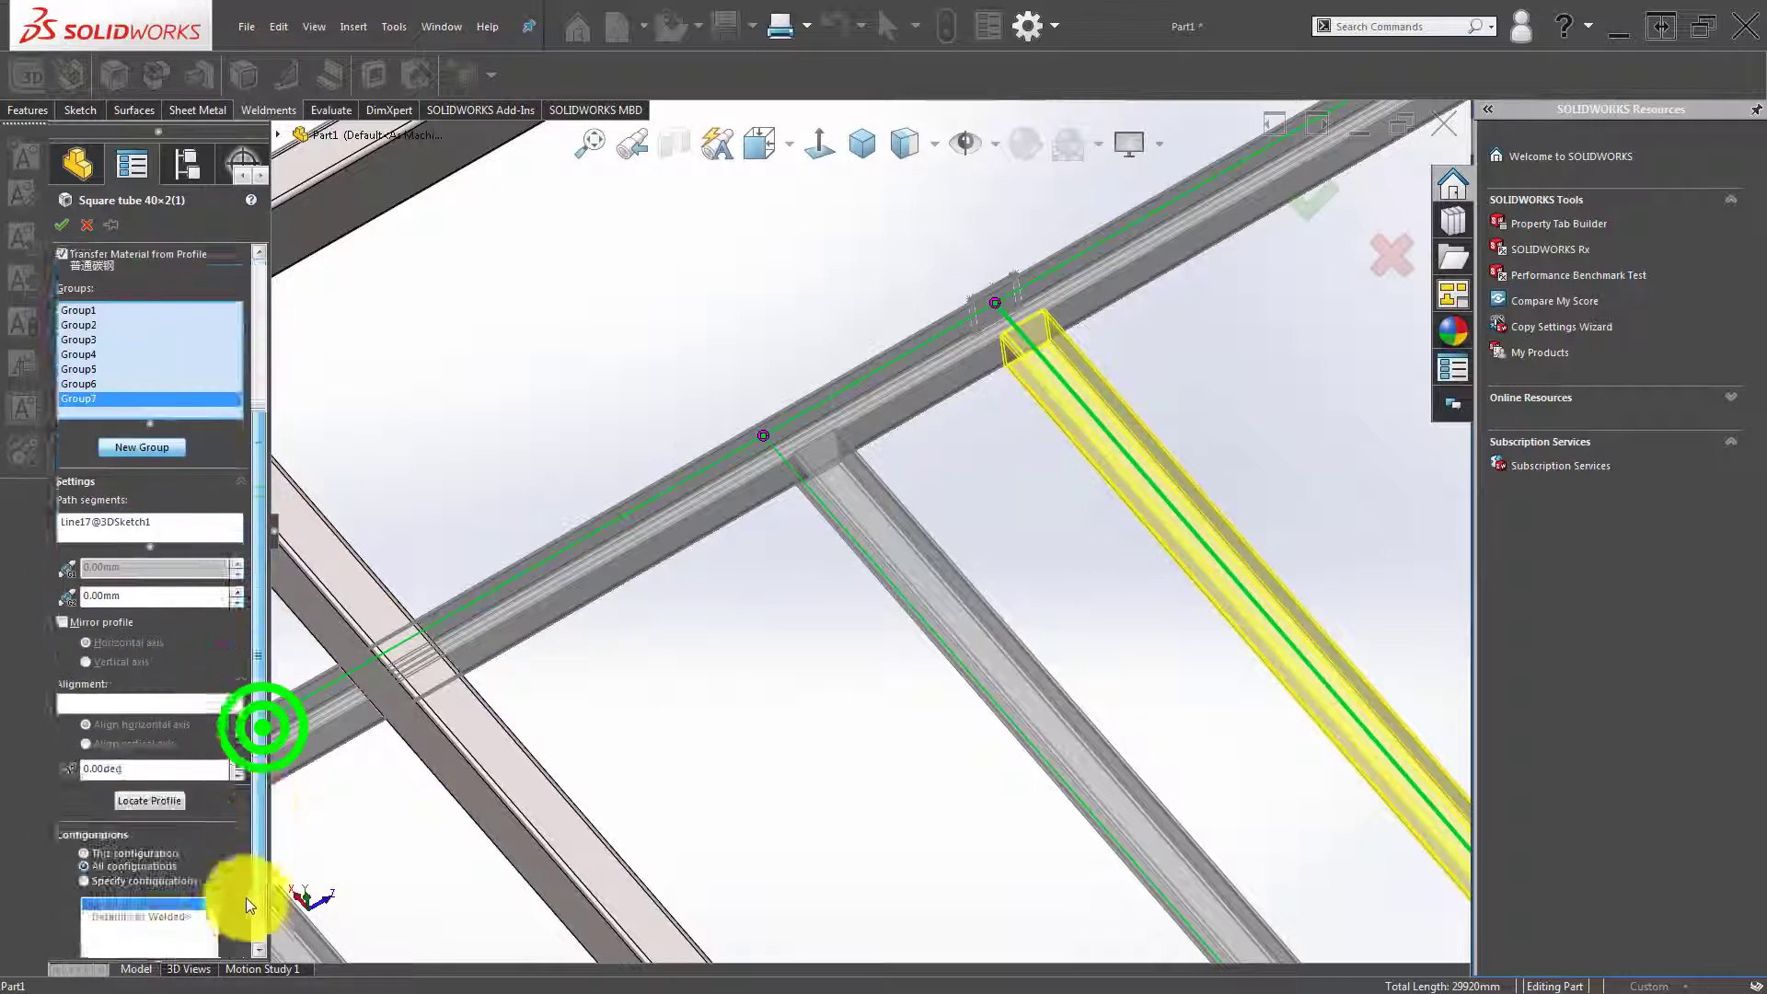
Relocate Line17's profile to a new anchor point and check it in a perspective view.
{"action": "left_click", "coordinate": [147, 777]}
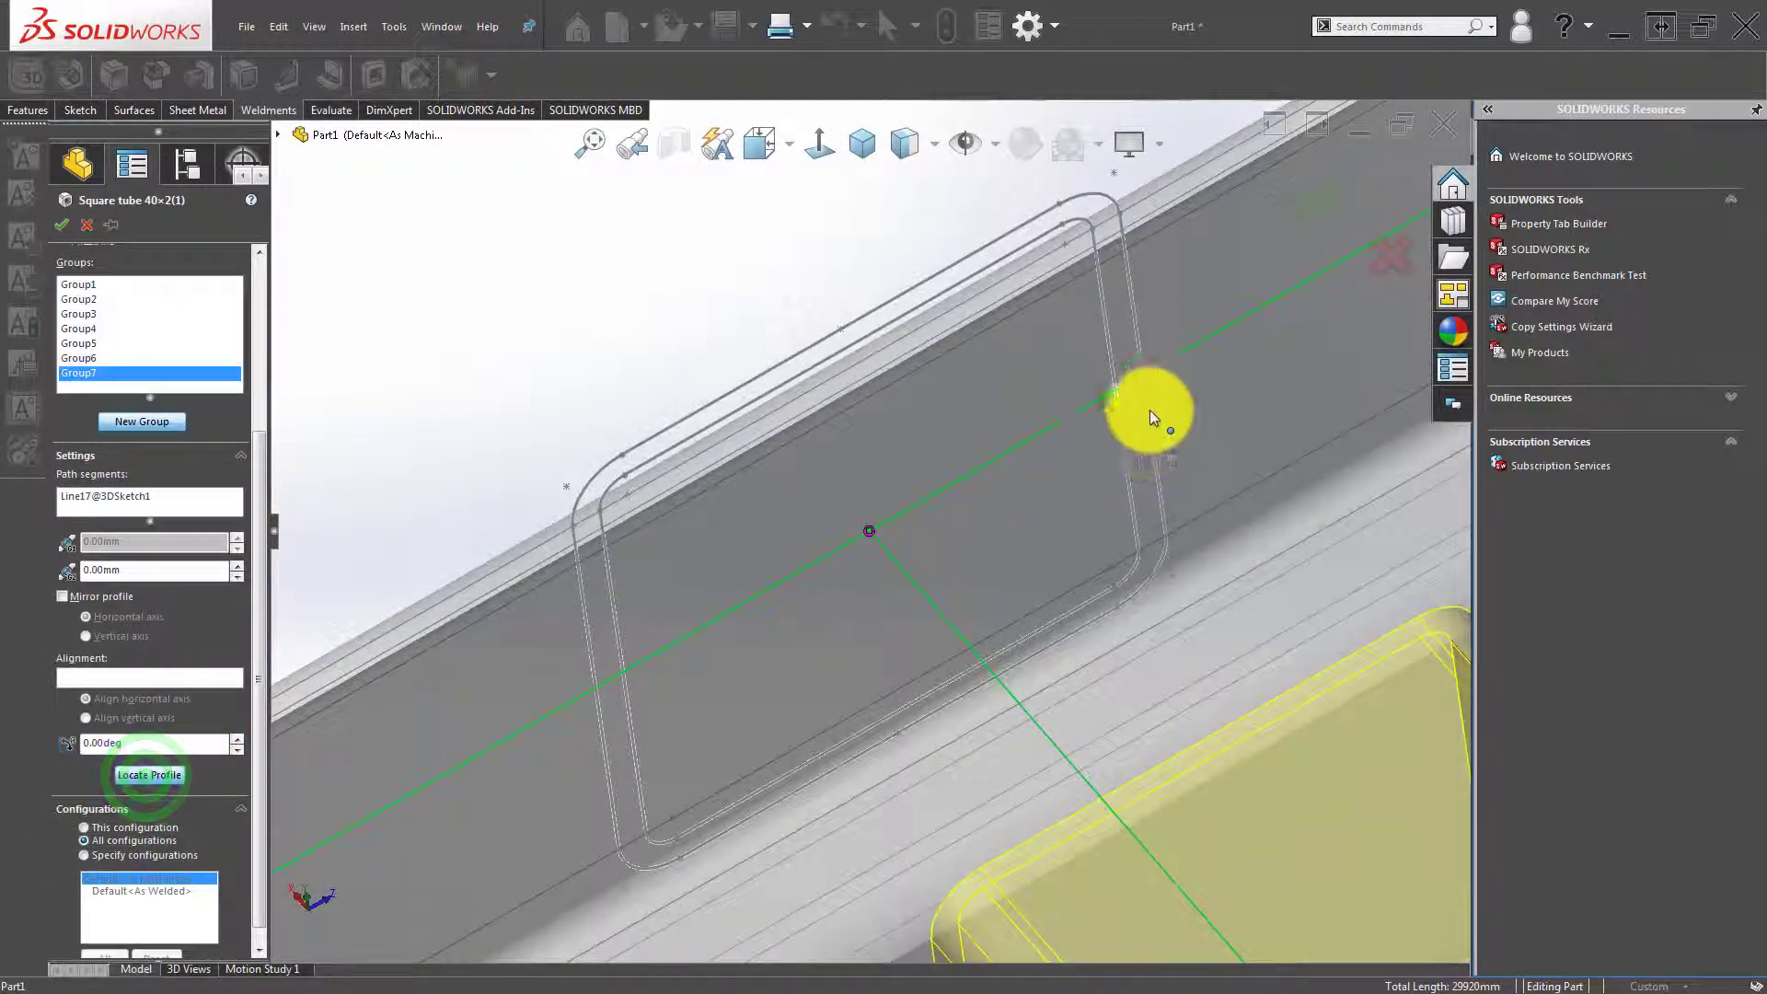
{"action": "left_click", "coordinate": [1145, 377]}
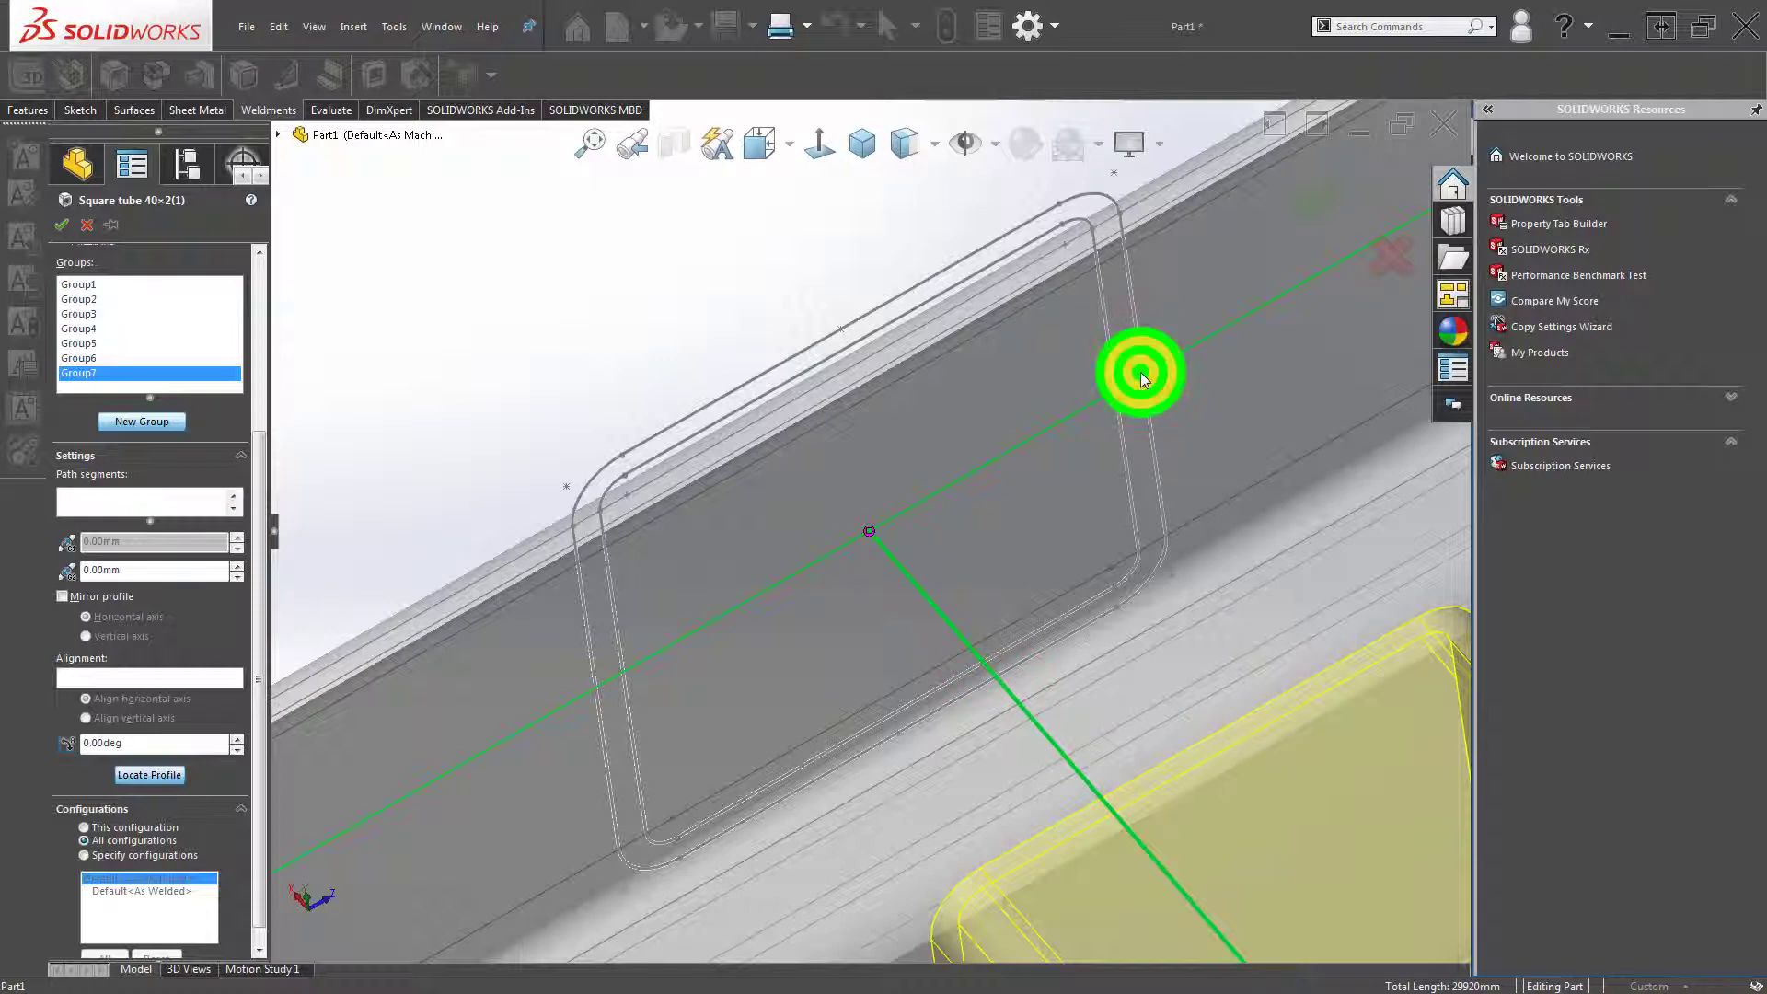
{"action": "mouse_move", "coordinate": [1123, 414]}
{"action": "middle_mouse_down"}
{"action": "mouse_move", "coordinate": [1073, 454]}
{"action": "mouse_move", "coordinate": [1032, 440]}
{"action": "middle_mouse_up"}
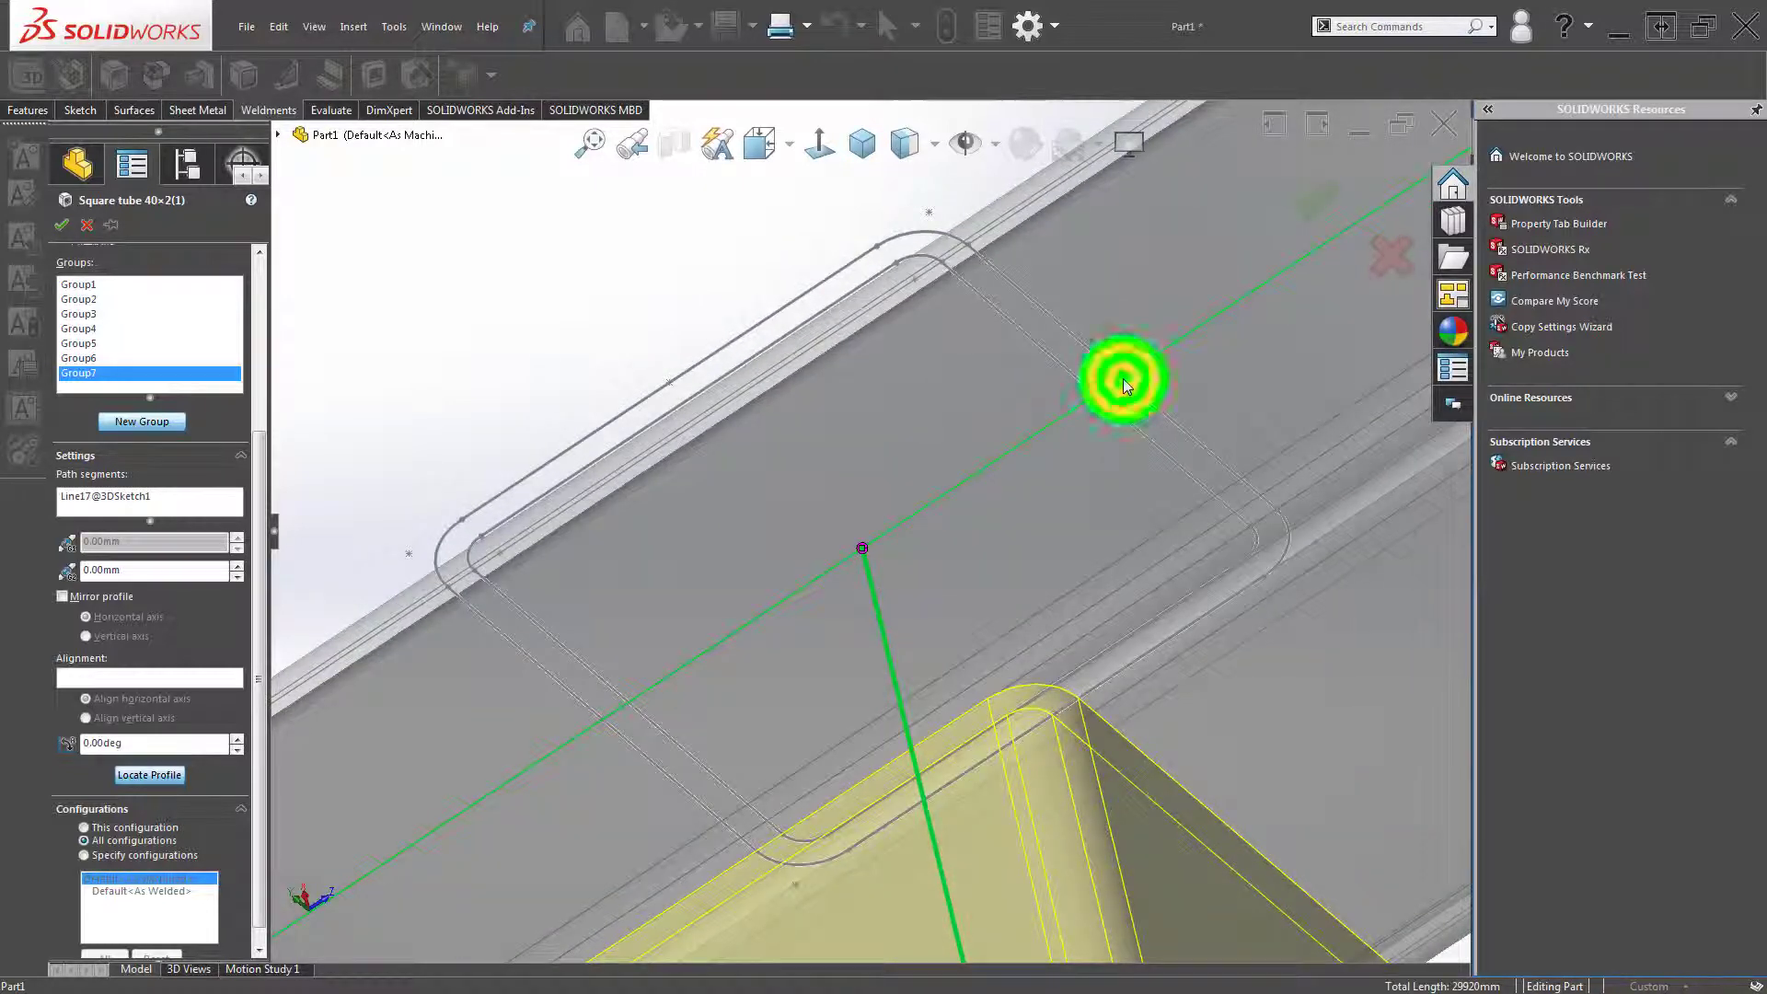
{"action": "scroll", "coordinate": [1123, 378], "scroll_direction": "up", "scroll_amount": 2}
{"action": "scroll", "coordinate": [918, 587], "scroll_direction": "up", "scroll_amount": 3}
{"action": "scroll", "coordinate": [841, 680], "scroll_direction": "up", "scroll_amount": 3}
{"action": "scroll", "coordinate": [800, 725], "scroll_direction": "up", "scroll_amount": 2}
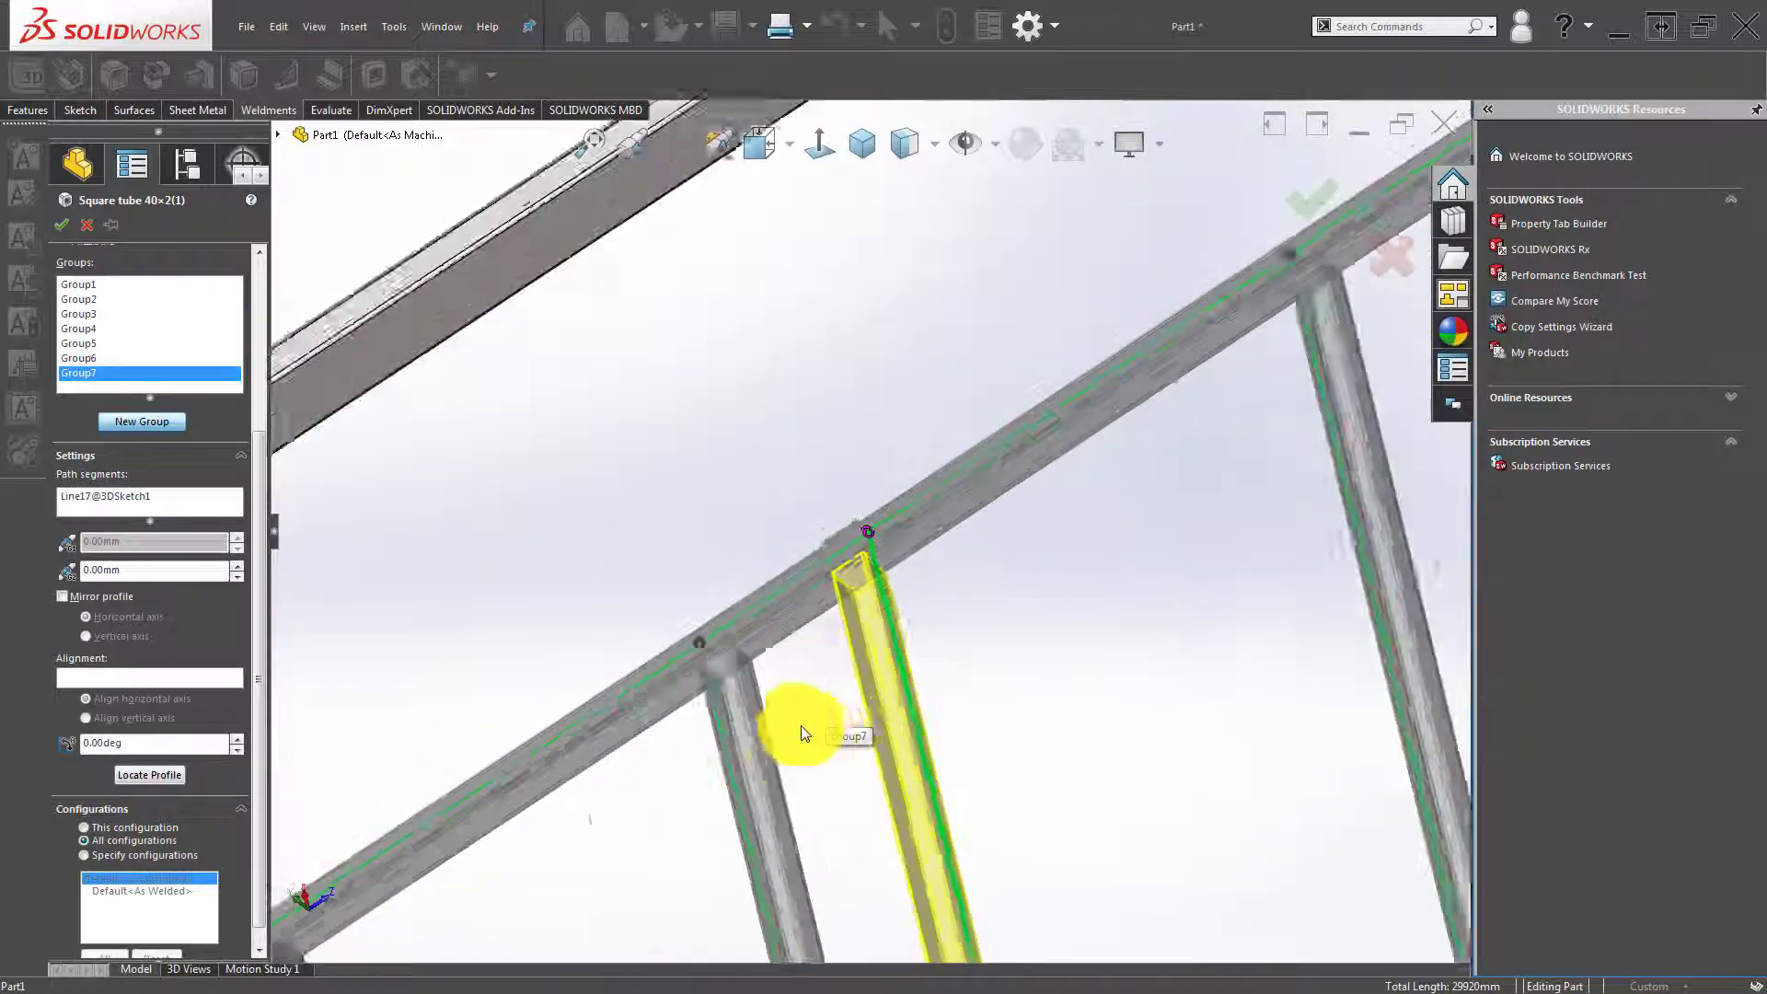
{"action": "scroll", "coordinate": [800, 725], "scroll_direction": "up", "scroll_amount": 2}
{"action": "scroll", "coordinate": [829, 721], "scroll_direction": "up", "scroll_amount": 2}
{"action": "scroll", "coordinate": [847, 722], "scroll_direction": "up", "scroll_amount": 2}
{"action": "scroll", "coordinate": [860, 709], "scroll_direction": "up", "scroll_amount": 2}
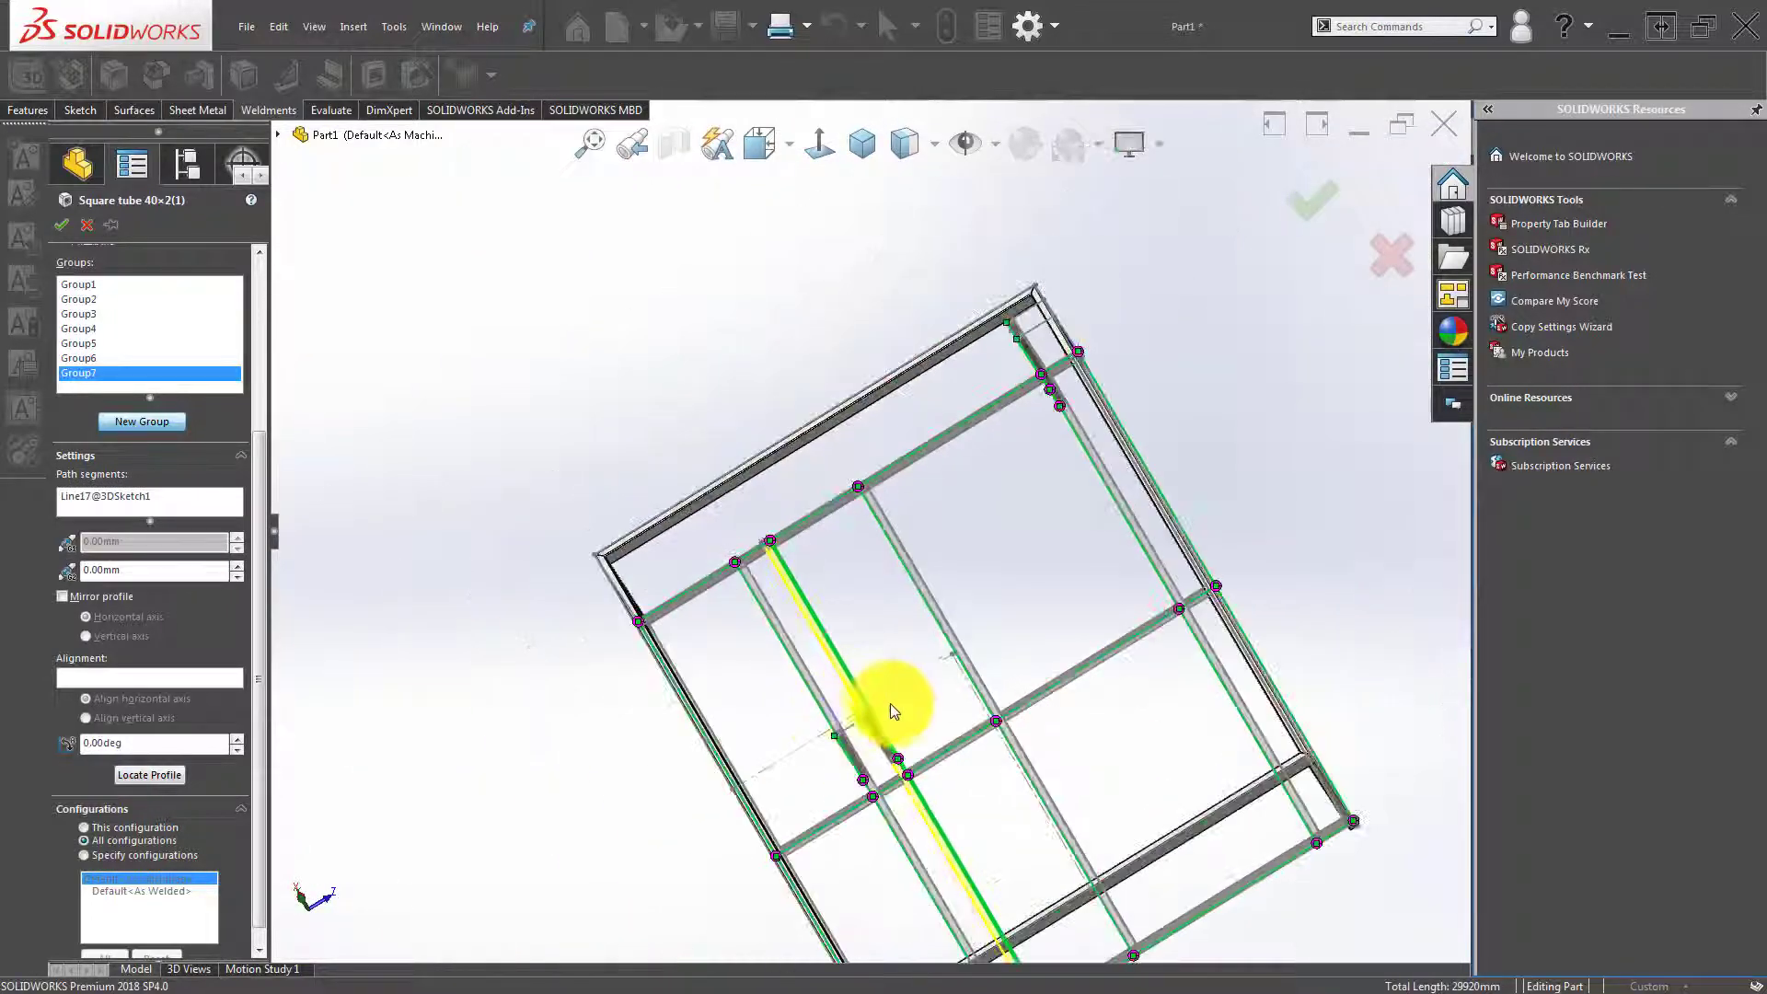
{"action": "mouse_move", "coordinate": [840, 777]}
{"action": "middle_mouse_down"}
{"action": "mouse_move", "coordinate": [875, 749]}
{"action": "mouse_move", "coordinate": [883, 710]}
{"action": "mouse_move", "coordinate": [1360, 326]}
{"action": "middle_mouse_up"}
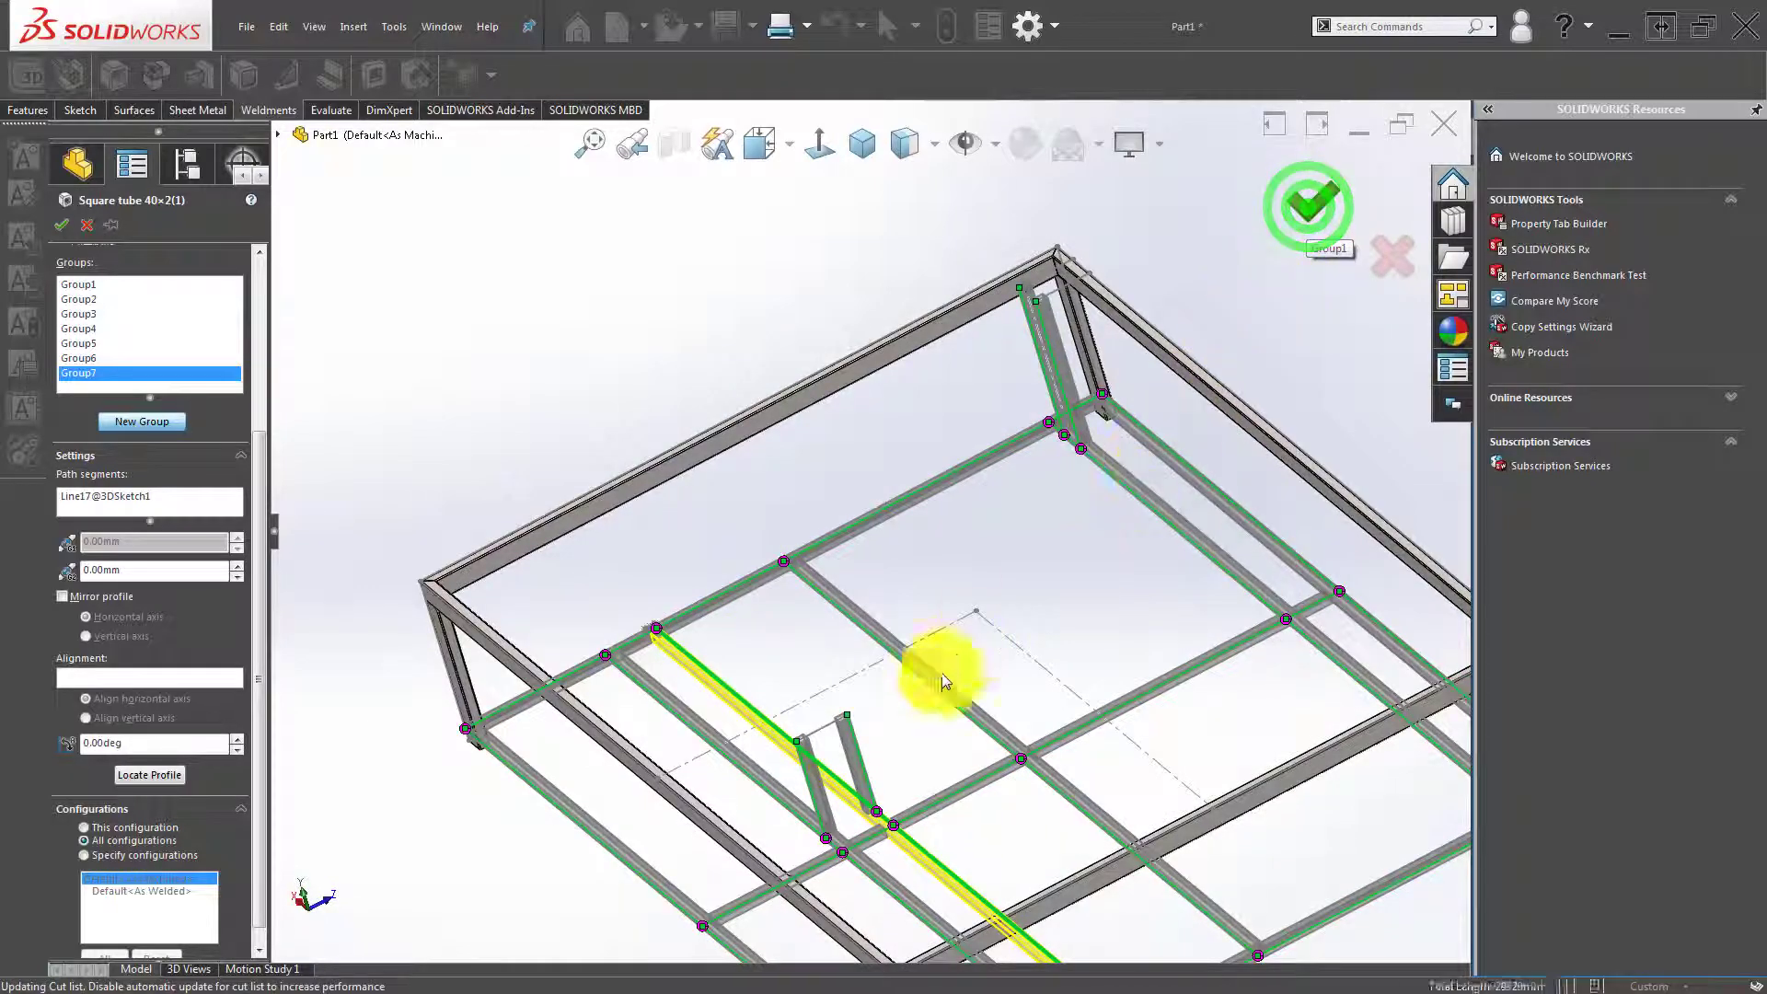
{"action": "scroll", "coordinate": [848, 841], "scroll_direction": "down", "scroll_amount": 2}
{"action": "scroll", "coordinate": [857, 780], "scroll_direction": "down", "scroll_amount": 3}
{"action": "scroll", "coordinate": [792, 711], "scroll_direction": "down", "scroll_amount": 3}
Start a structural member using a rectangular tube profile, size 80x40x2.
{"action": "key", "text": "f"}
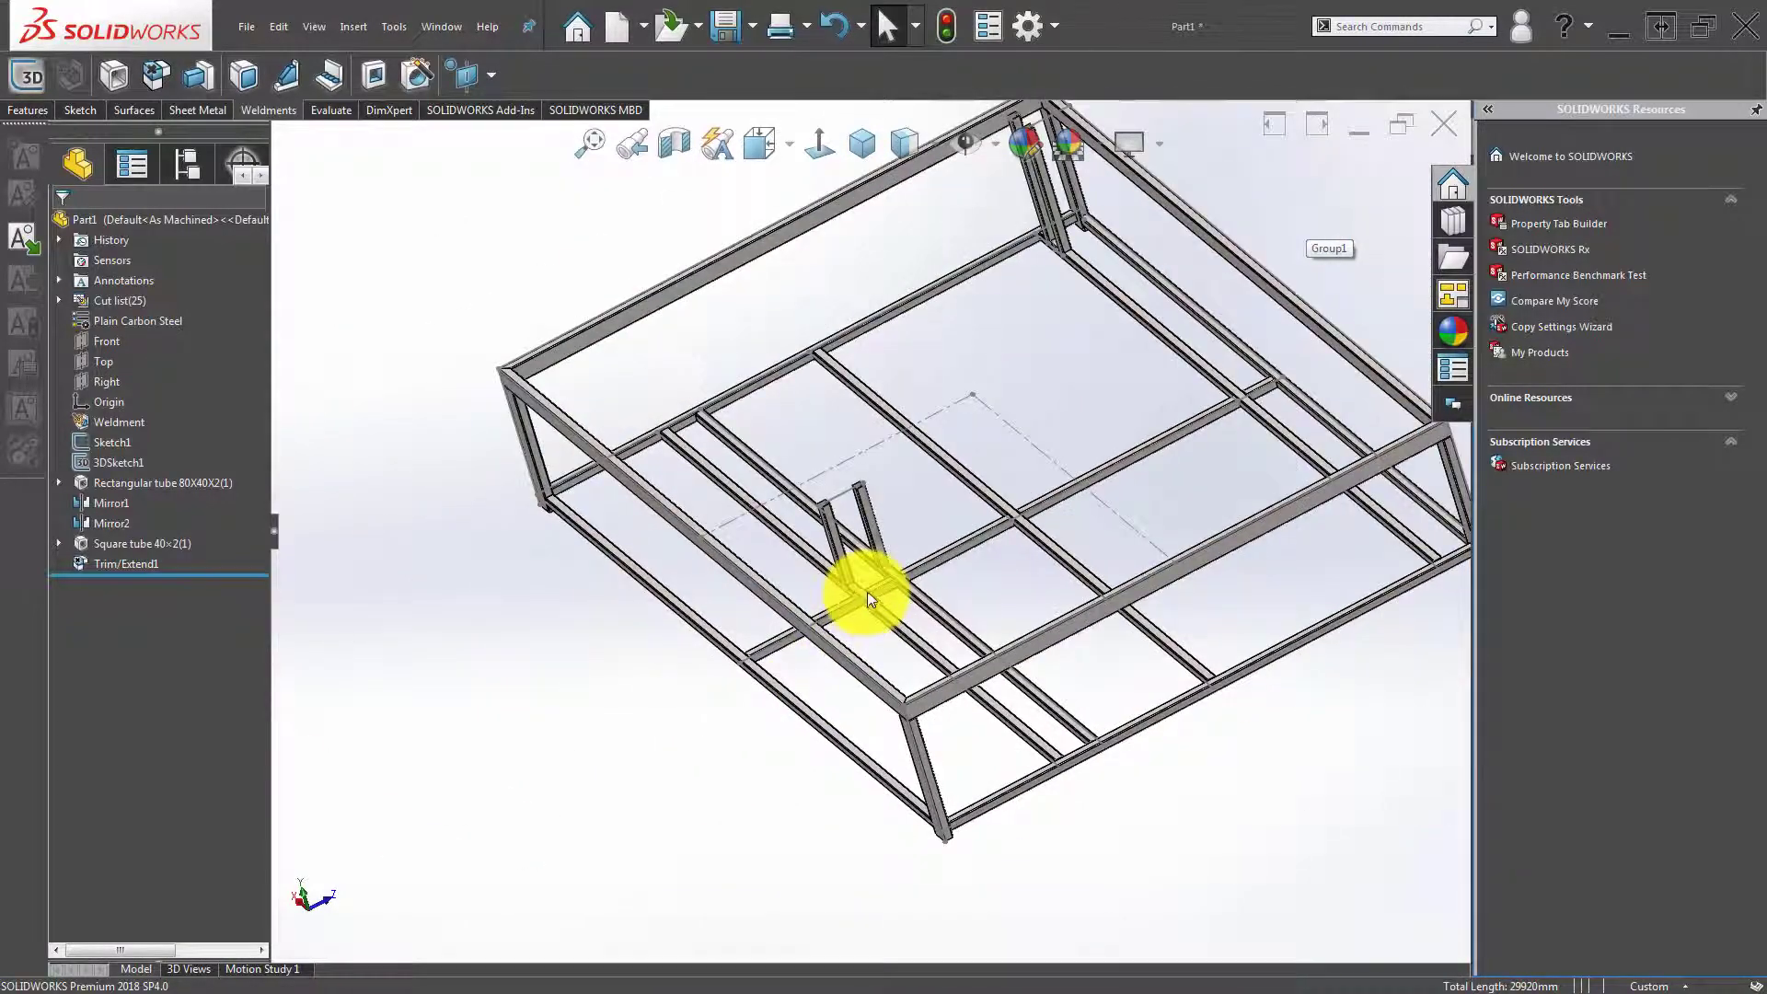
{"action": "middle_click_drag", "start_coordinate": [867, 591], "coordinate": [914, 540]}
{"action": "scroll", "coordinate": [884, 517], "scroll_direction": "down", "scroll_amount": 3}
{"action": "scroll", "coordinate": [846, 457], "scroll_direction": "down", "scroll_amount": 3}
{"action": "scroll", "coordinate": [847, 456], "scroll_direction": "down", "scroll_amount": 2}
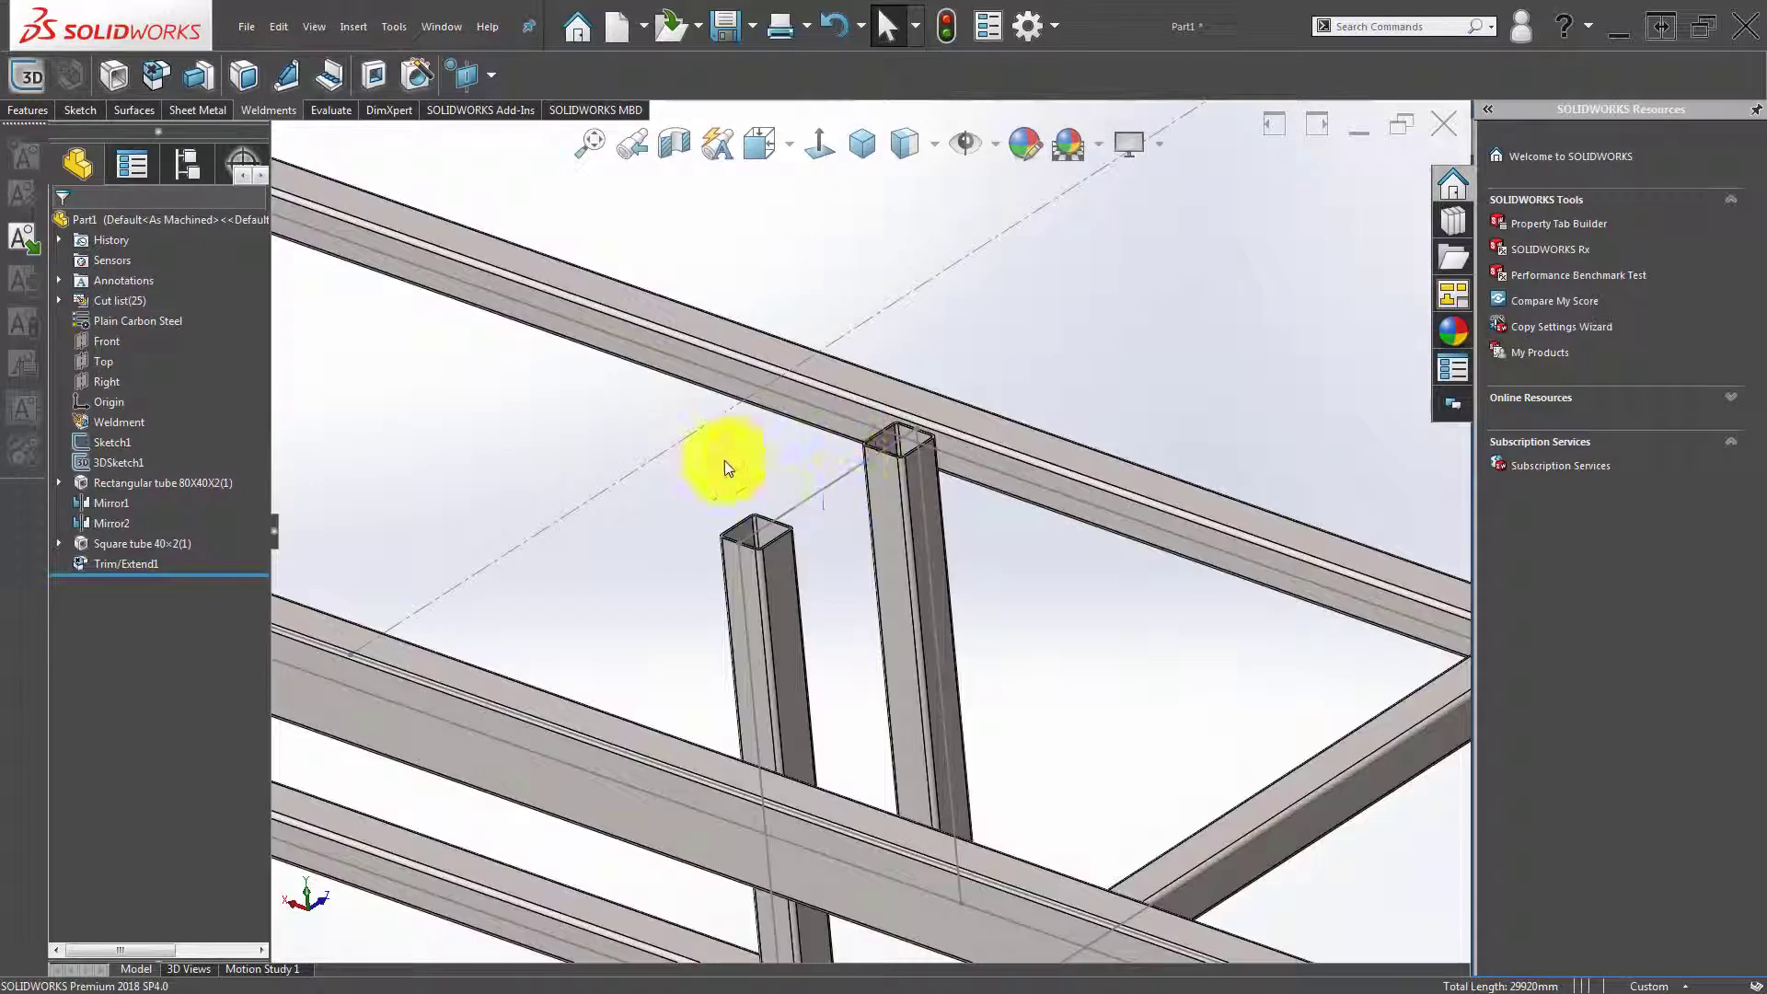
{"action": "left_click", "coordinate": [124, 76]}
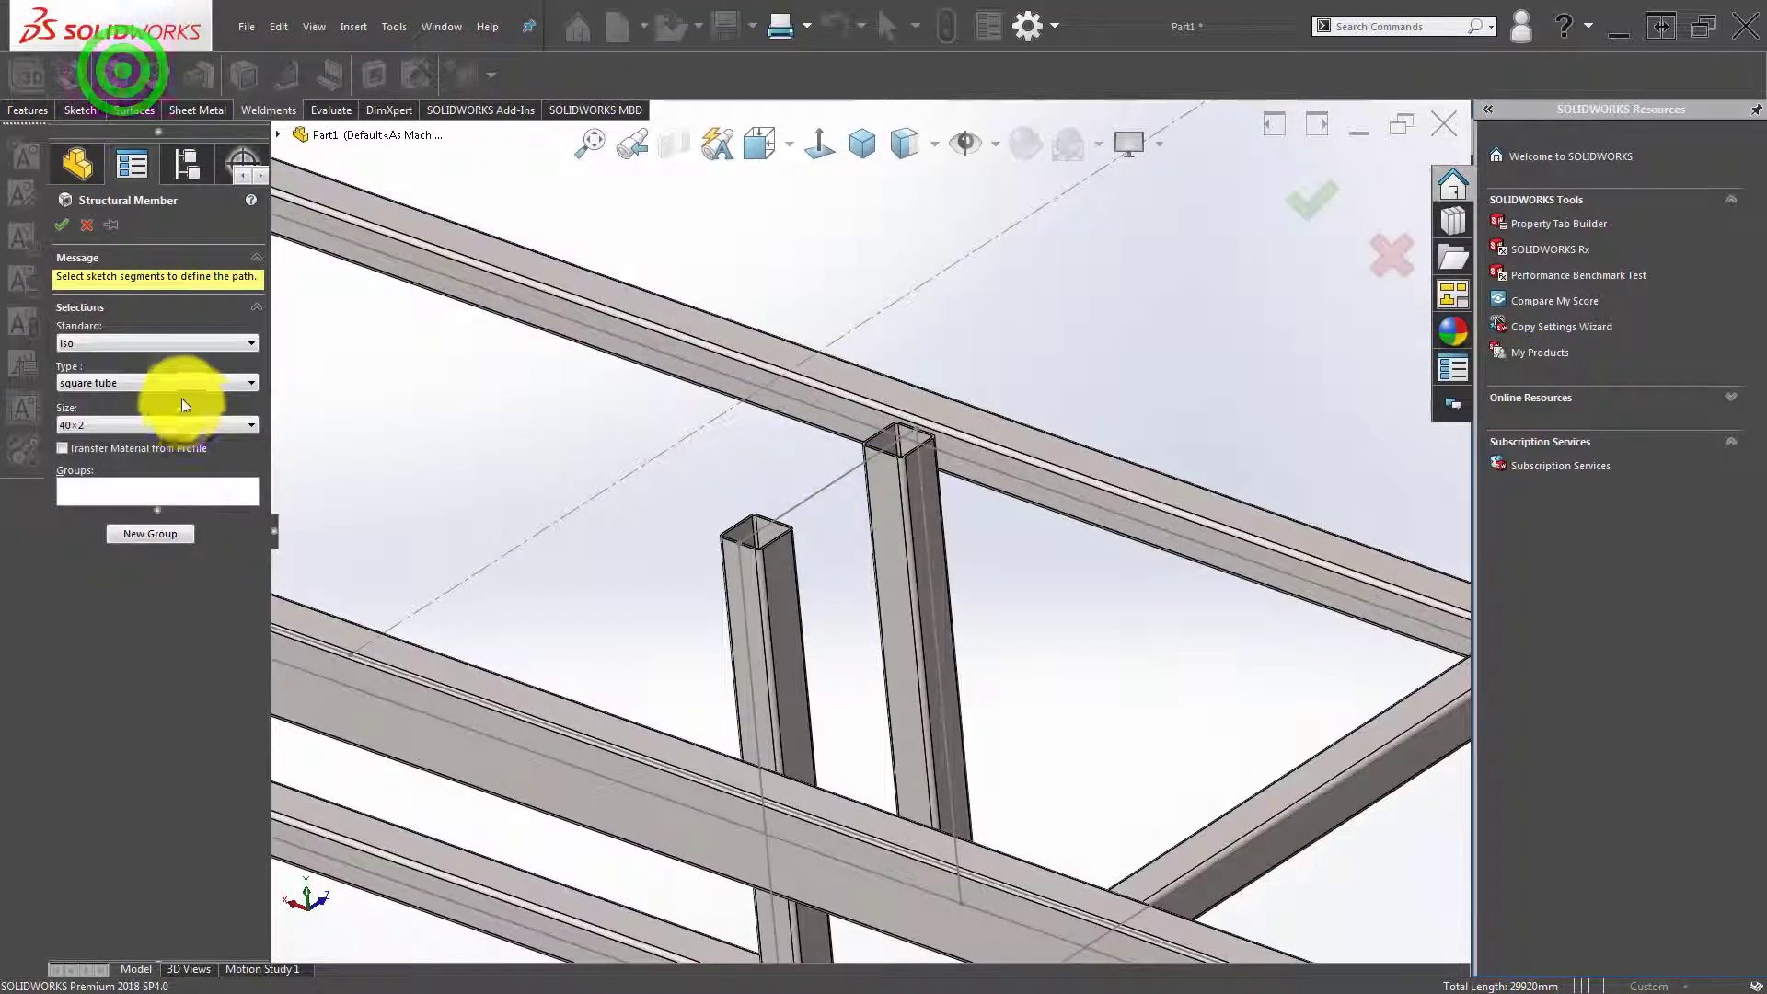
{"action": "left_click", "coordinate": [181, 440]}
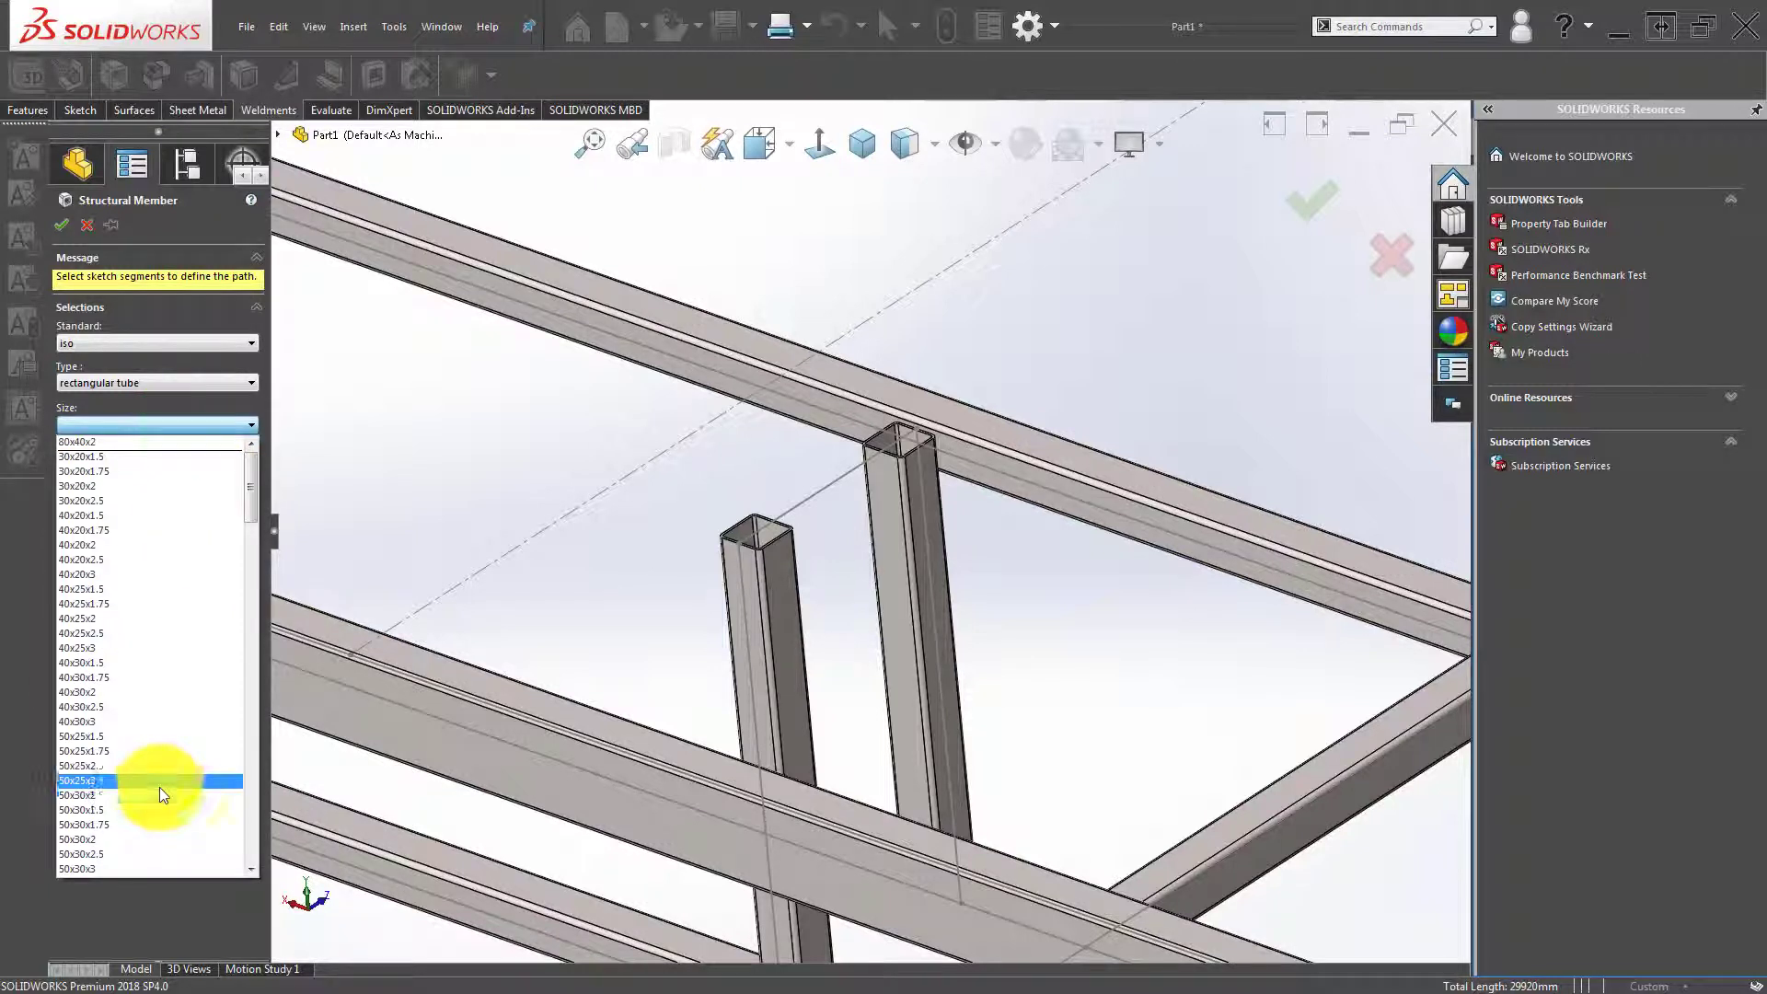
{"action": "scroll", "coordinate": [159, 787], "scroll_direction": "down", "scroll_amount": 2}
{"action": "scroll", "coordinate": [160, 787], "scroll_direction": "down", "scroll_amount": 2}
{"action": "scroll", "coordinate": [160, 786], "scroll_direction": "down", "scroll_amount": 3}
{"action": "scroll", "coordinate": [164, 783], "scroll_direction": "down", "scroll_amount": 2}
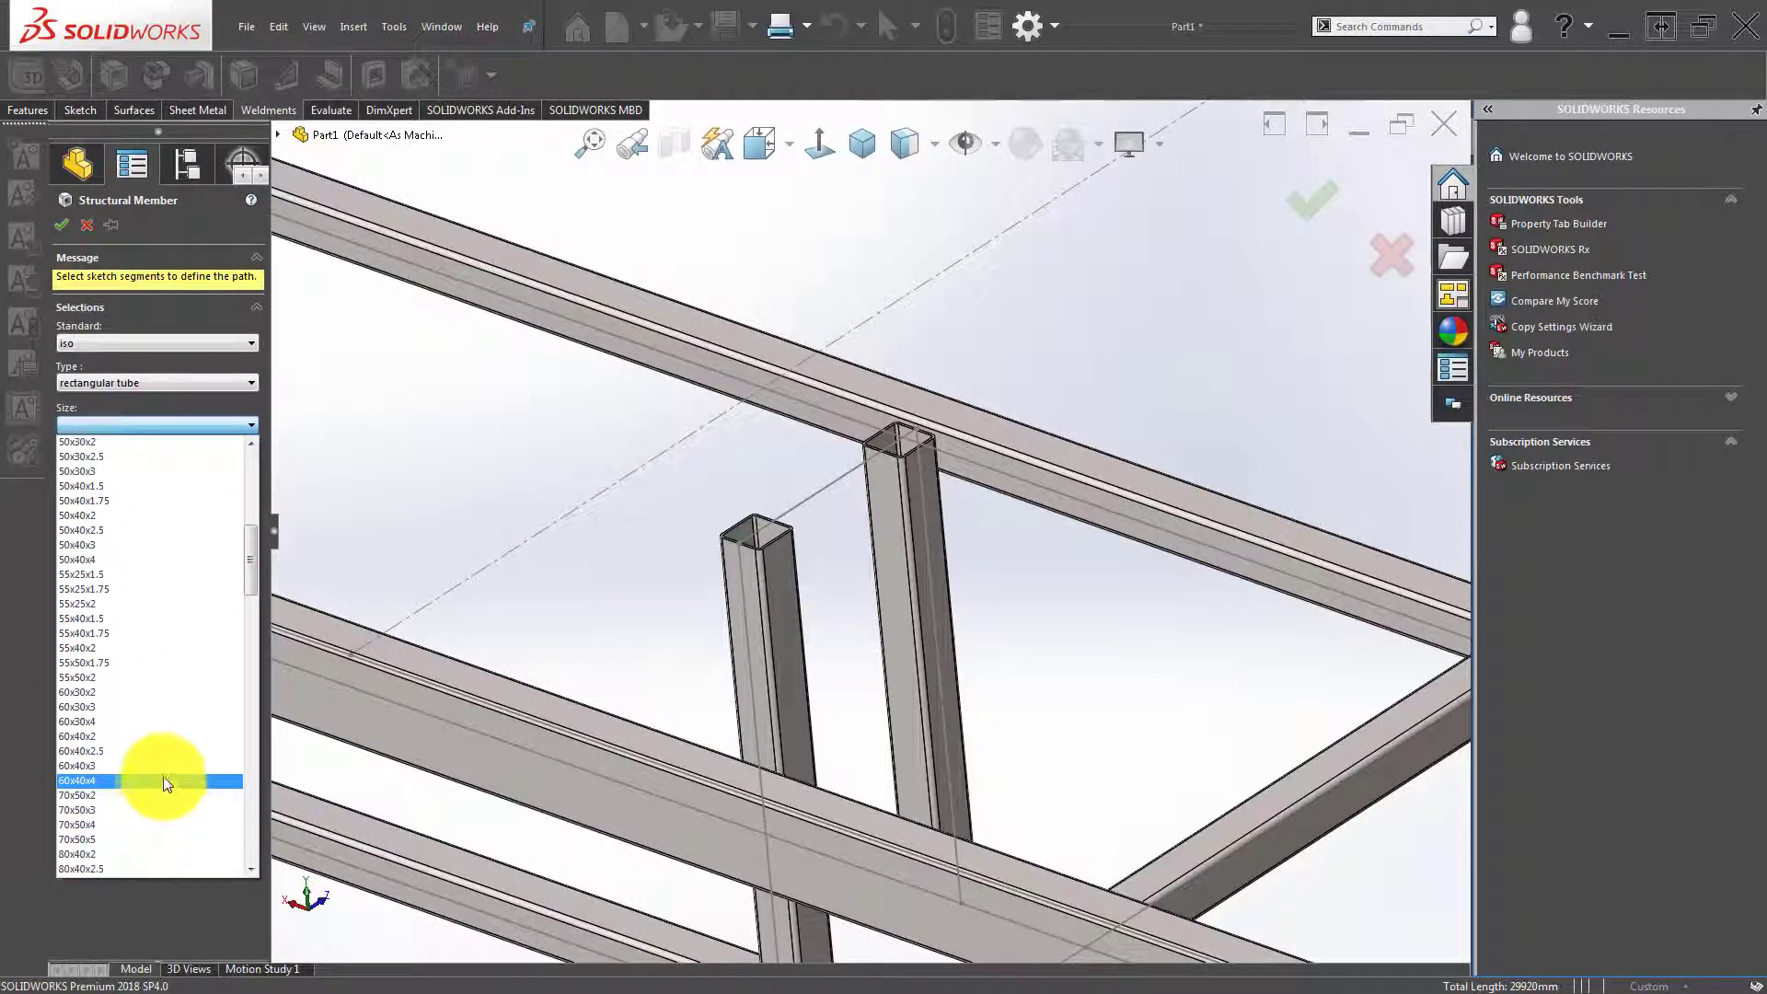
{"action": "scroll", "coordinate": [163, 780], "scroll_direction": "down", "scroll_amount": 5}
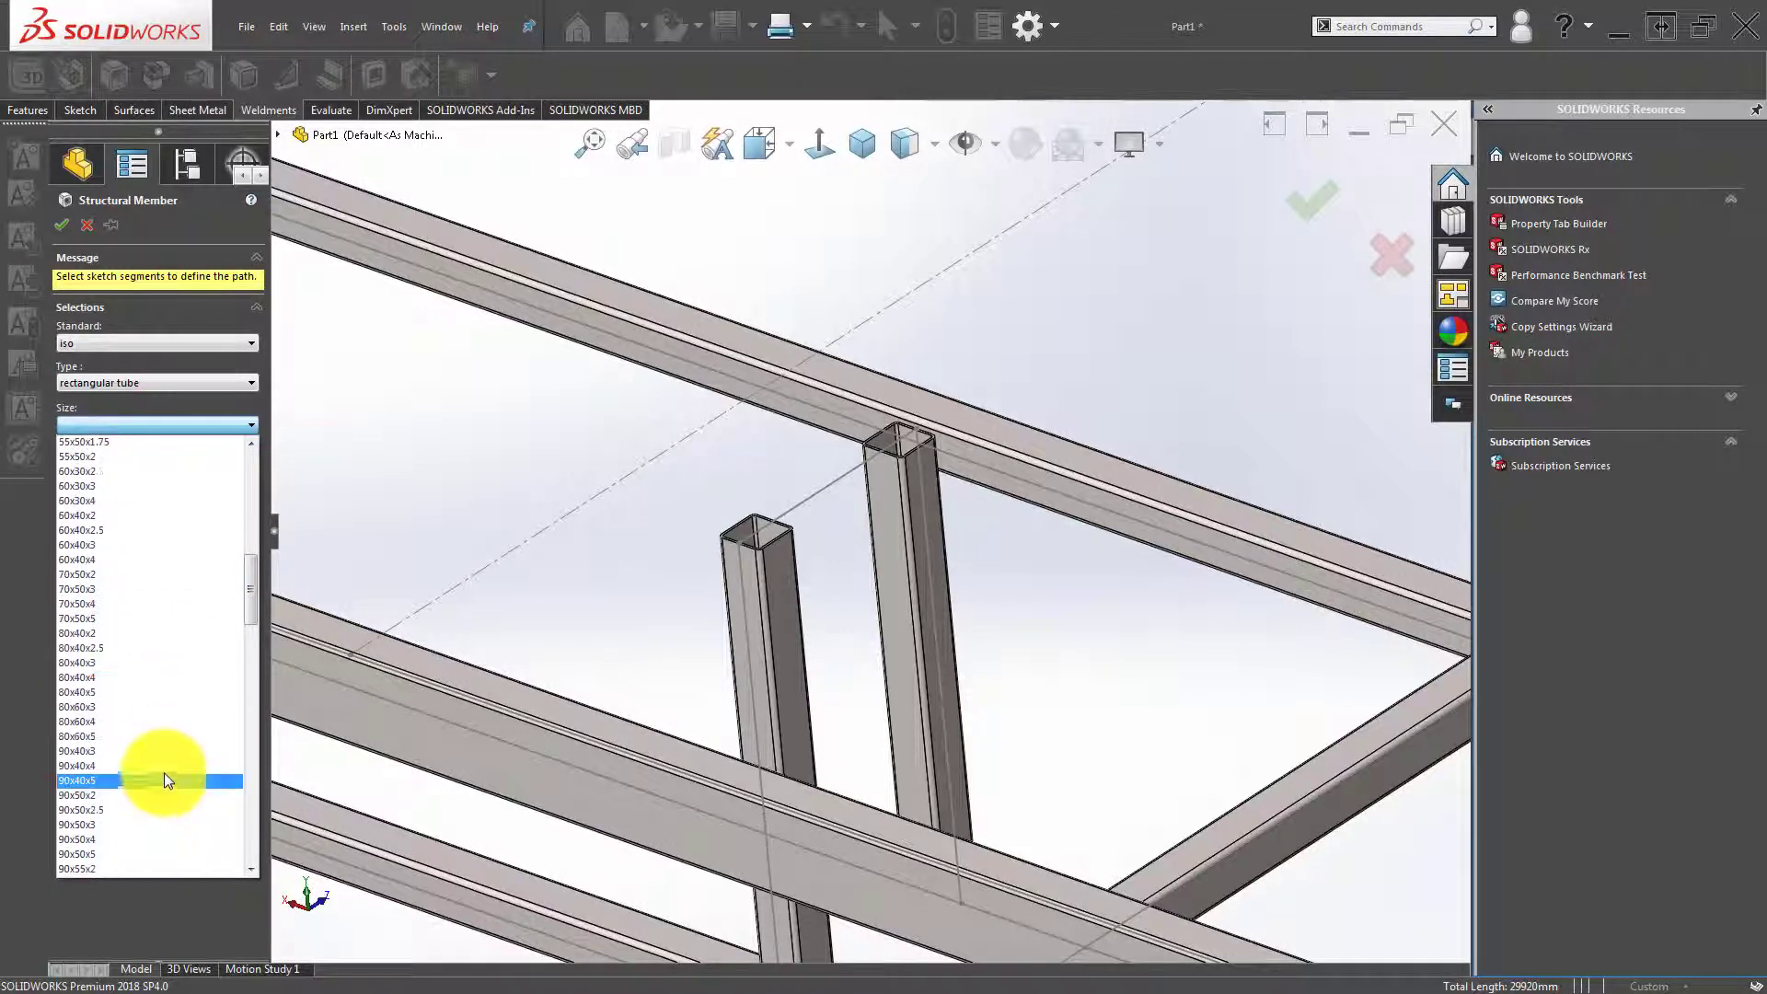
{"action": "left_click", "coordinate": [151, 634]}
Place it on the post-top line at 90° rotation, with its lower corner on the path.
{"action": "left_click", "coordinate": [823, 485]}
{"action": "type", "text": "90"}
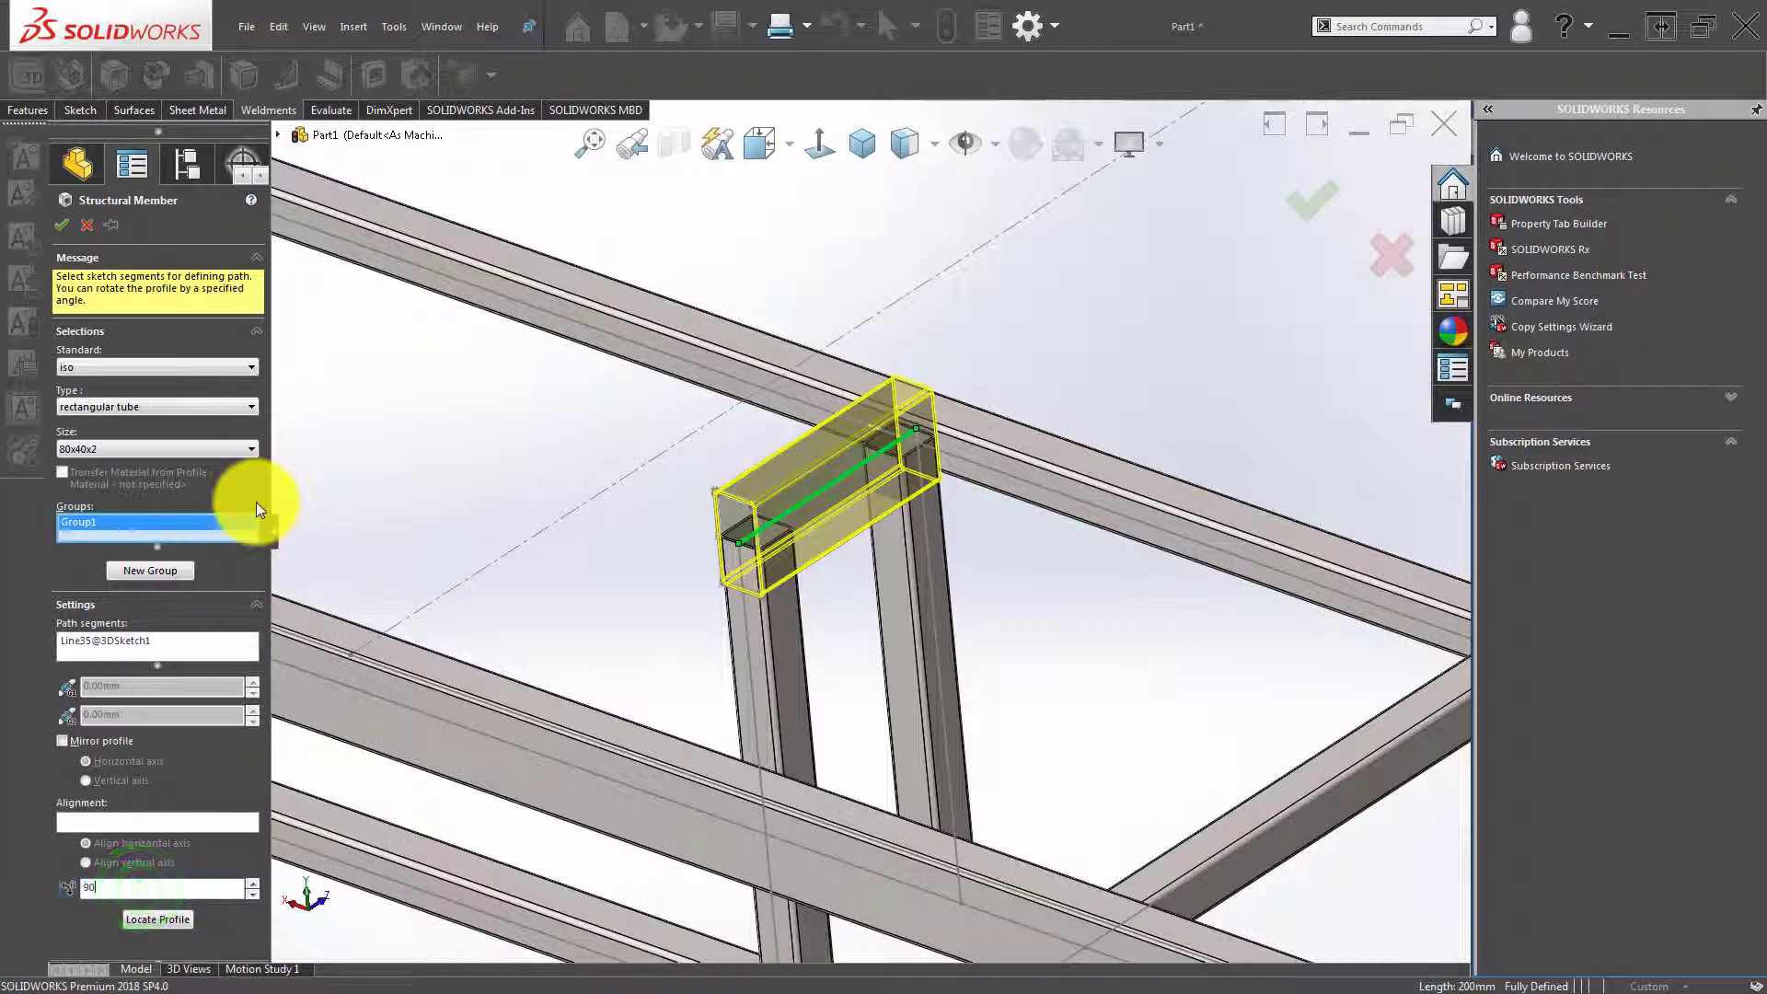
{"action": "key", "text": "Return"}
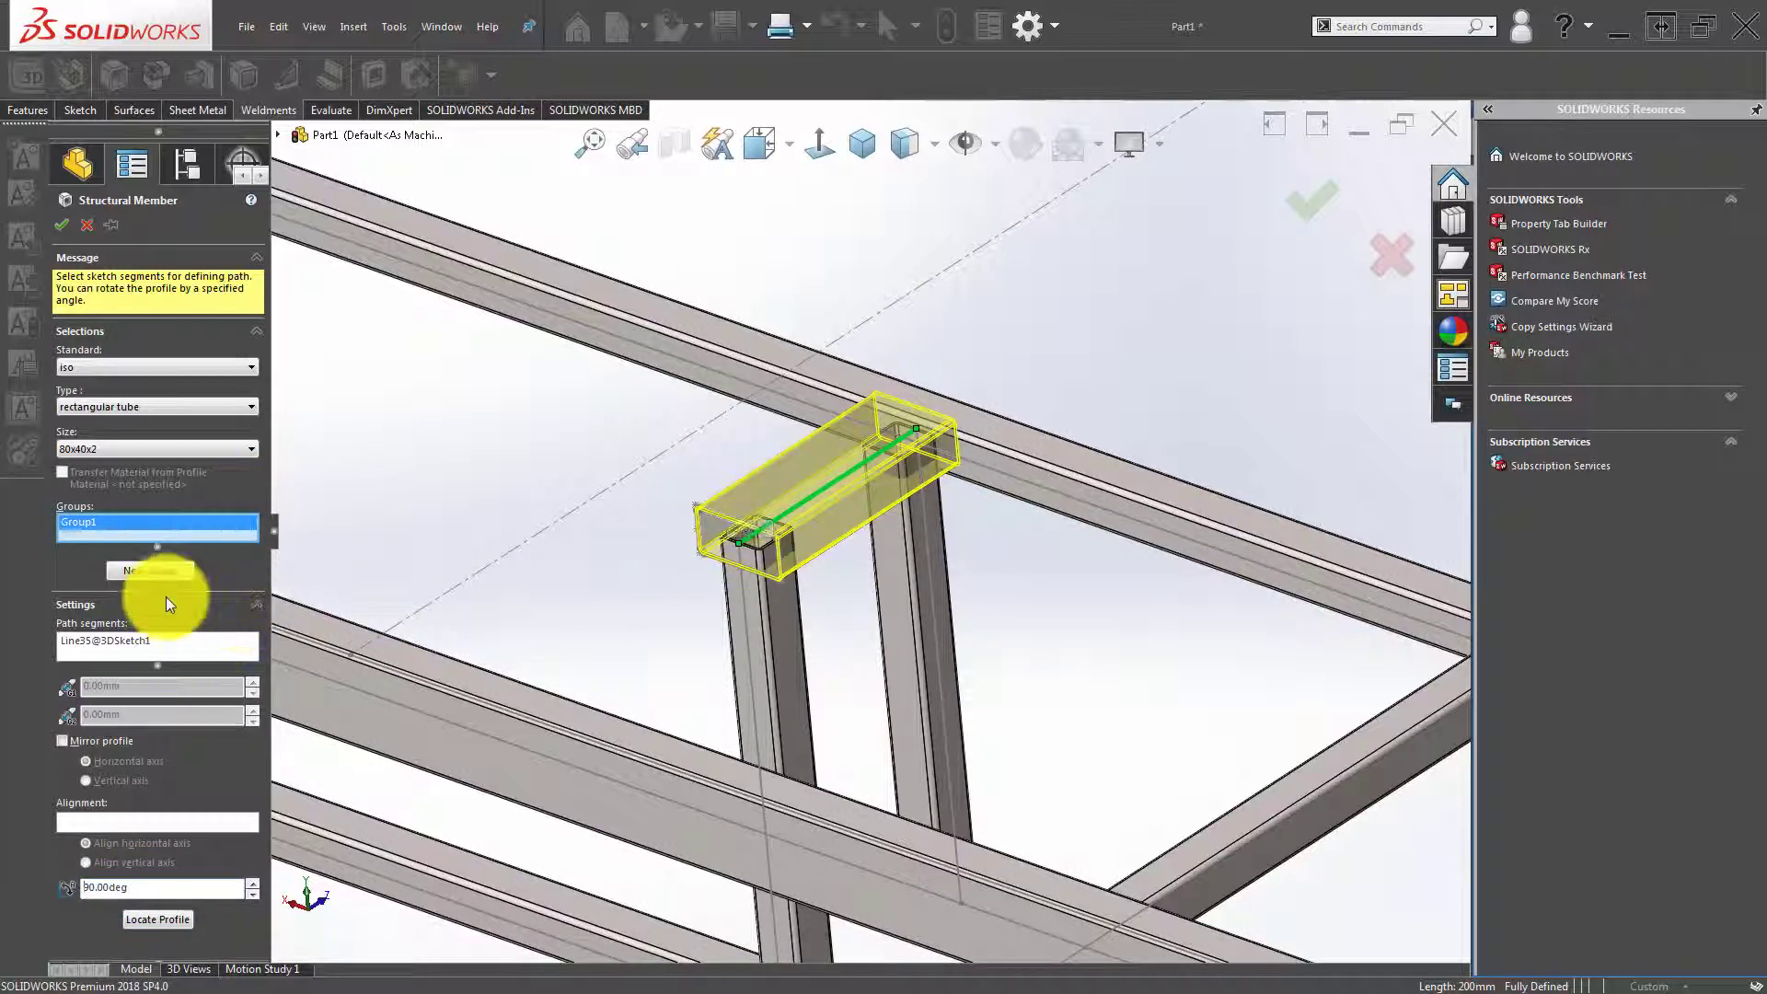
{"action": "left_click", "coordinate": [171, 912]}
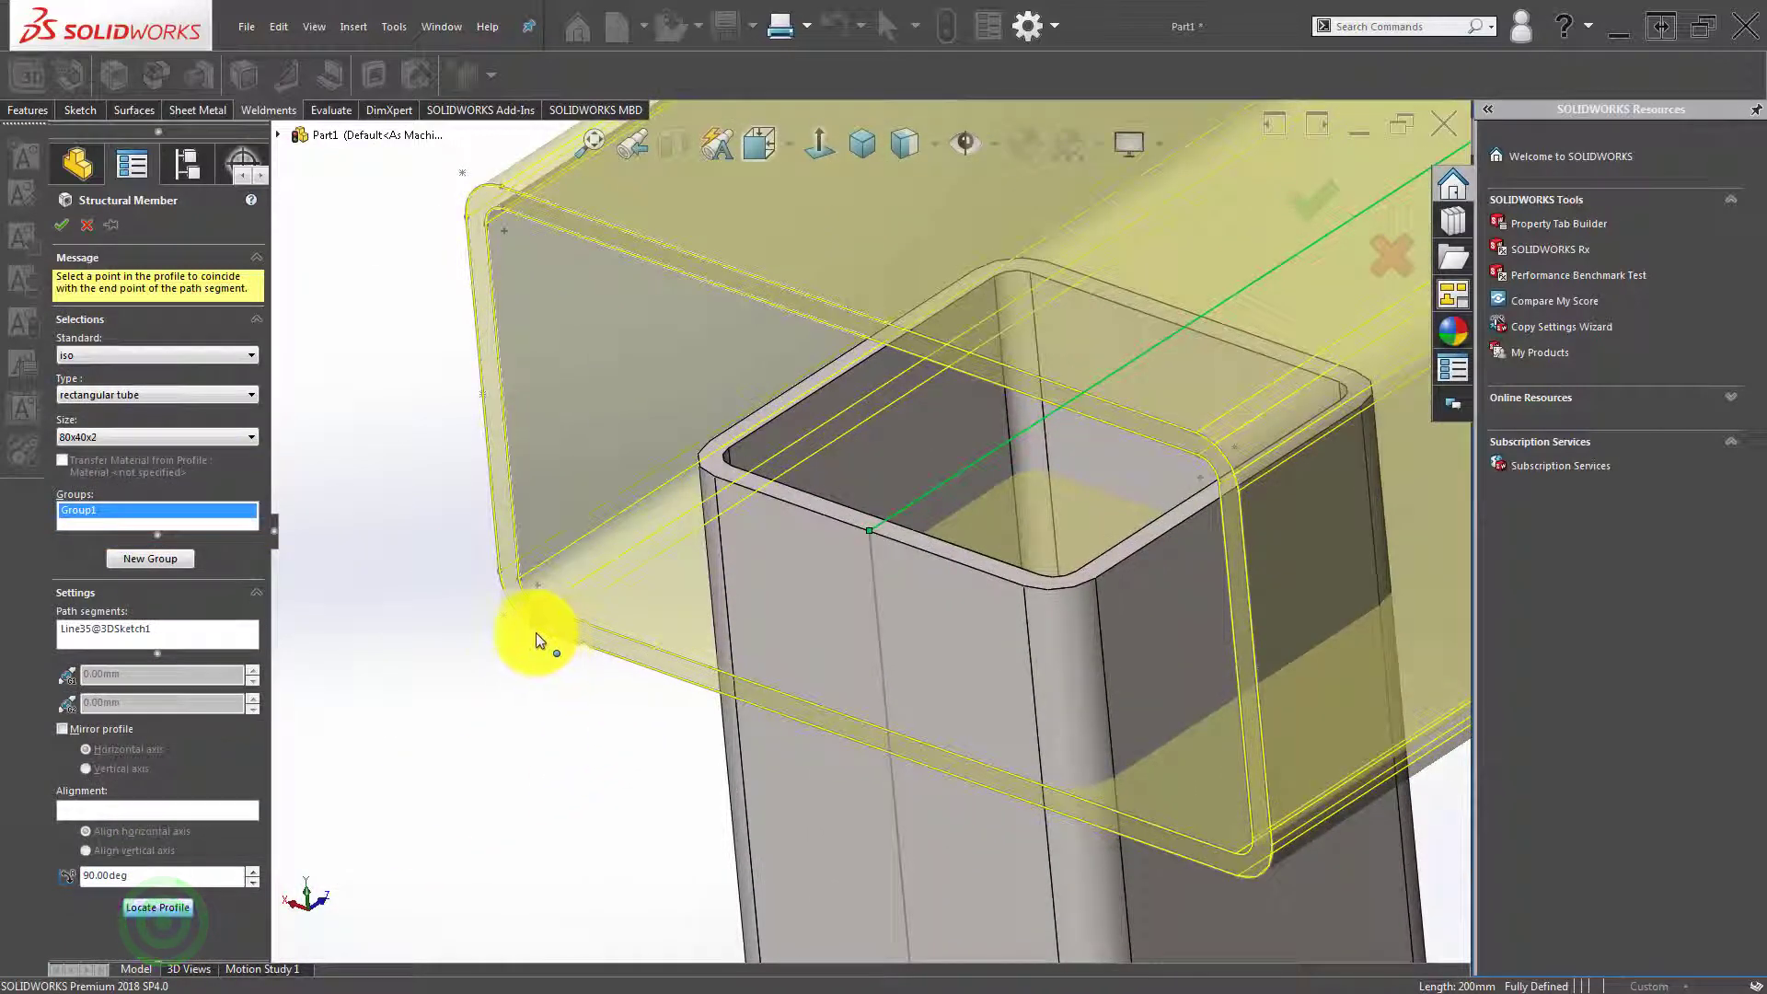
{"action": "left_click", "coordinate": [892, 753]}
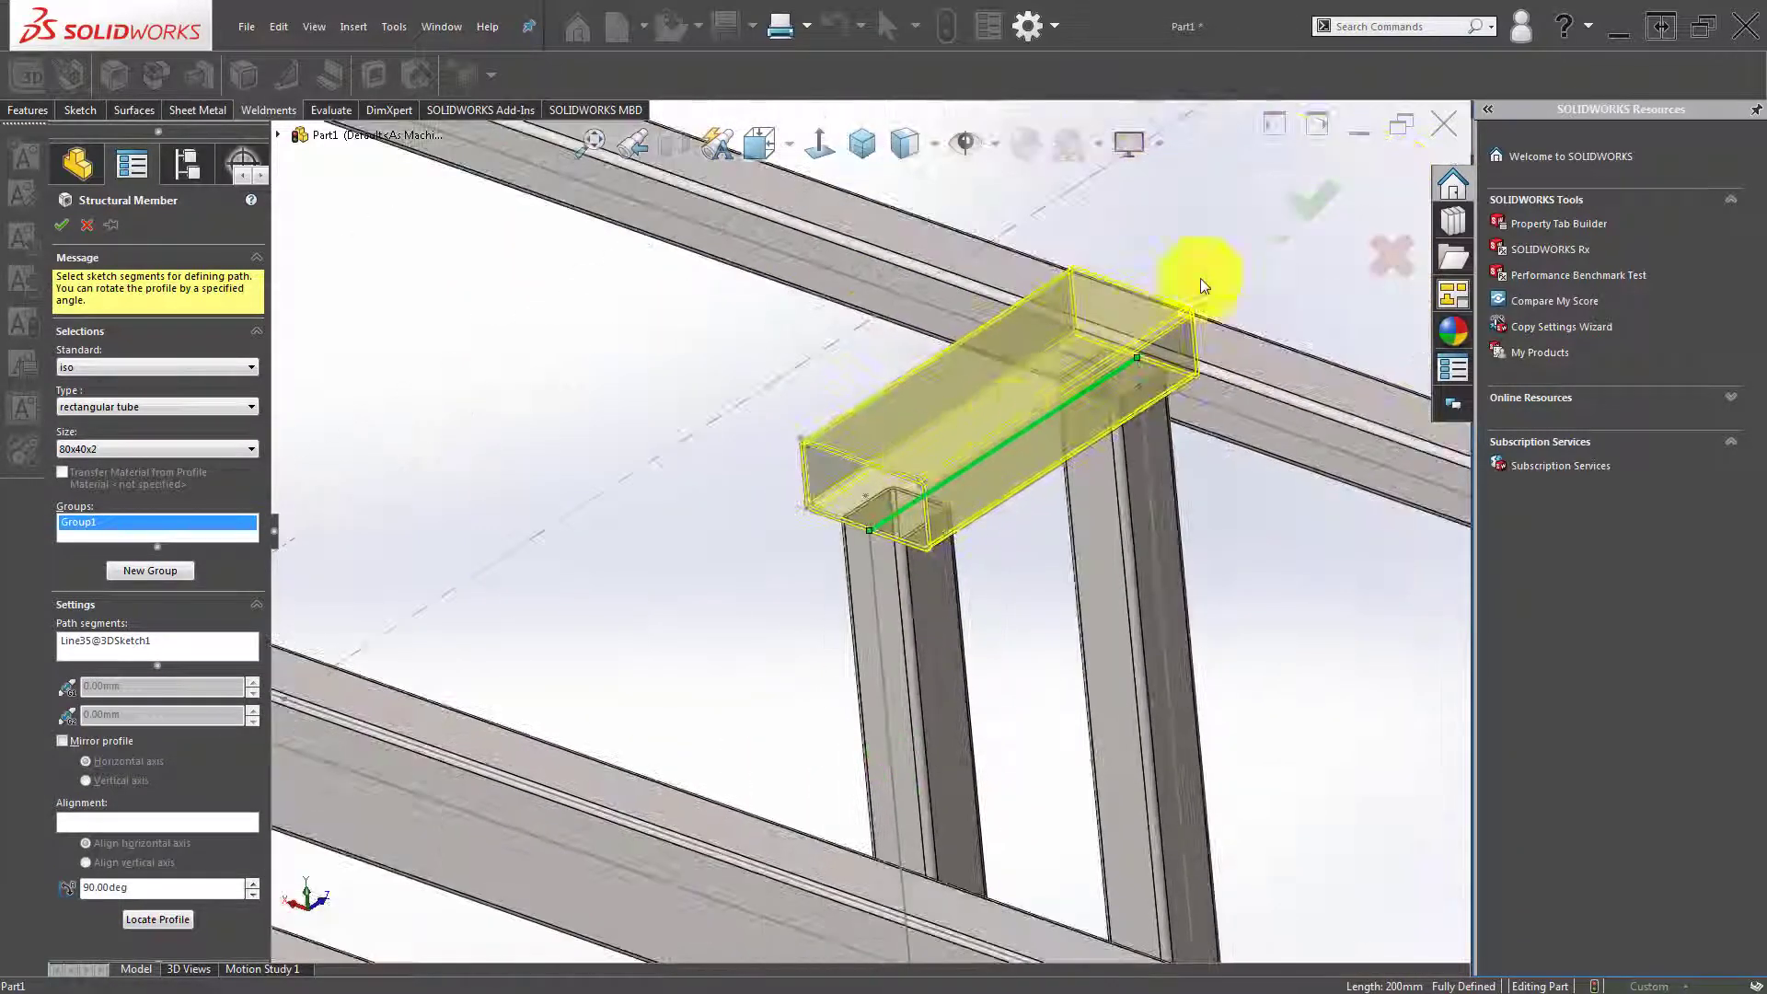
{"action": "left_click", "coordinate": [1331, 192]}
Orbit around the frame to inspect the new Rectangular tube 80X40X2(4) member.
{"action": "middle_click_drag", "start_coordinate": [1073, 347], "coordinate": [936, 414]}
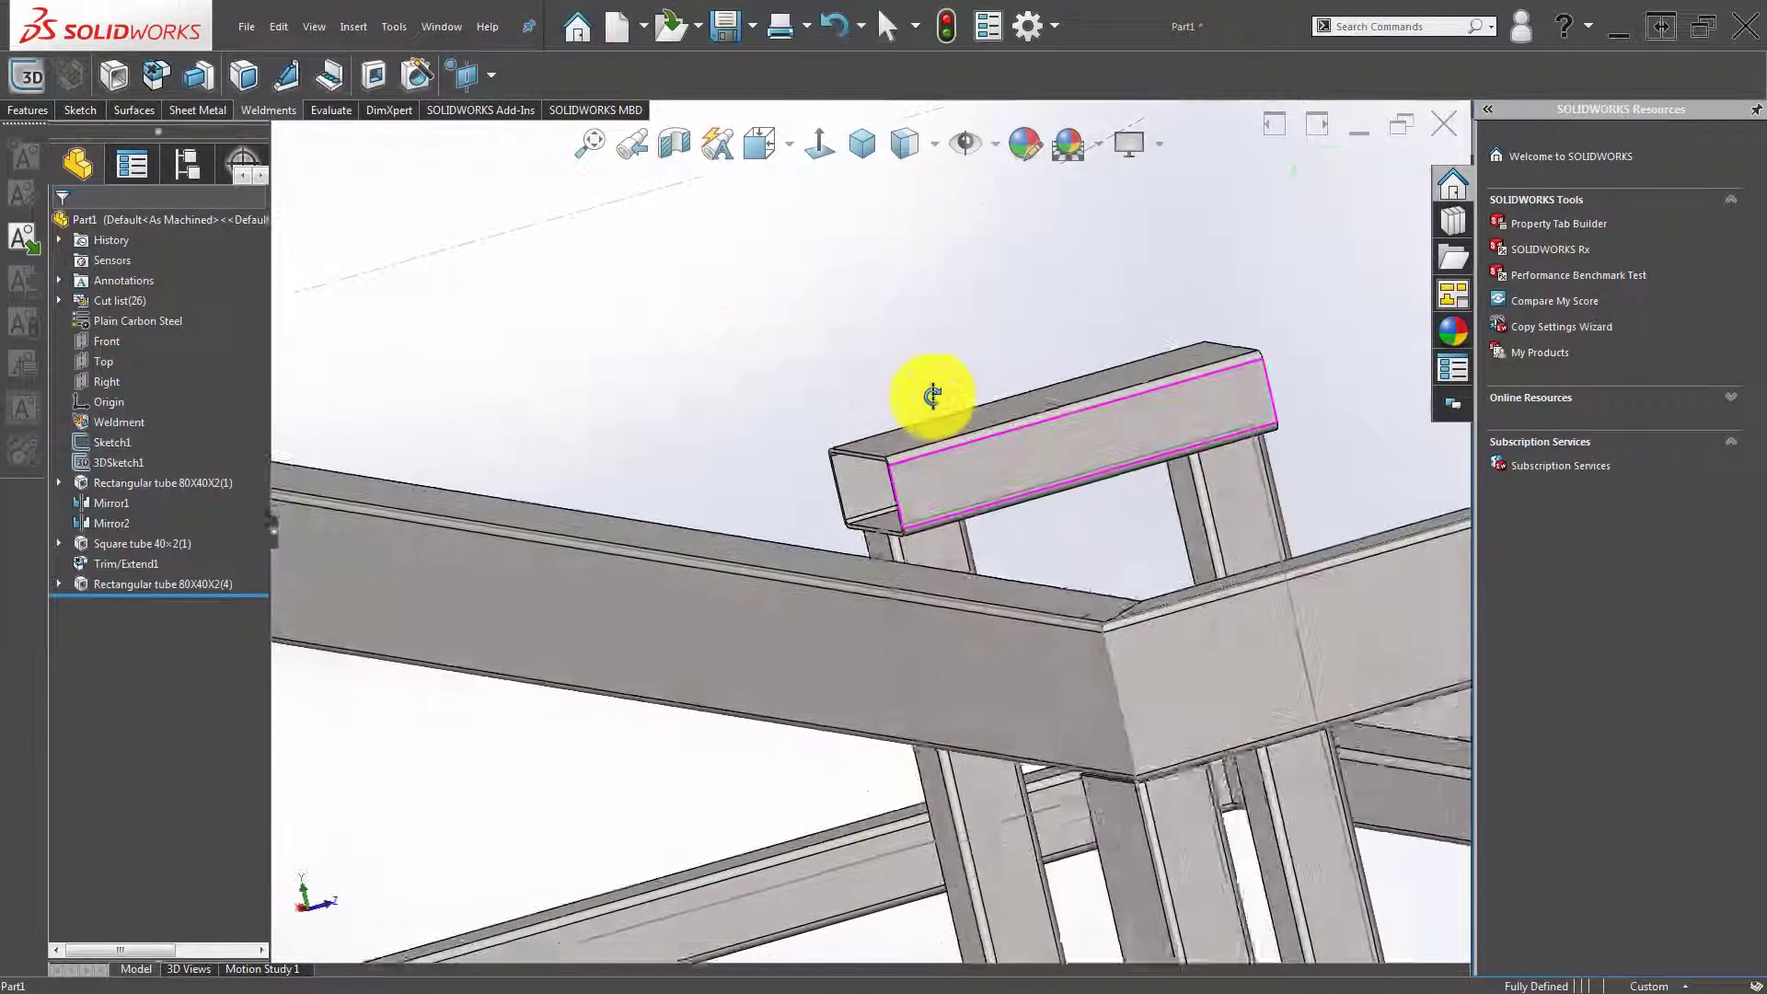
{"action": "scroll", "coordinate": [946, 426], "scroll_direction": "up", "scroll_amount": 3}
{"action": "scroll", "coordinate": [961, 426], "scroll_direction": "up", "scroll_amount": 3}
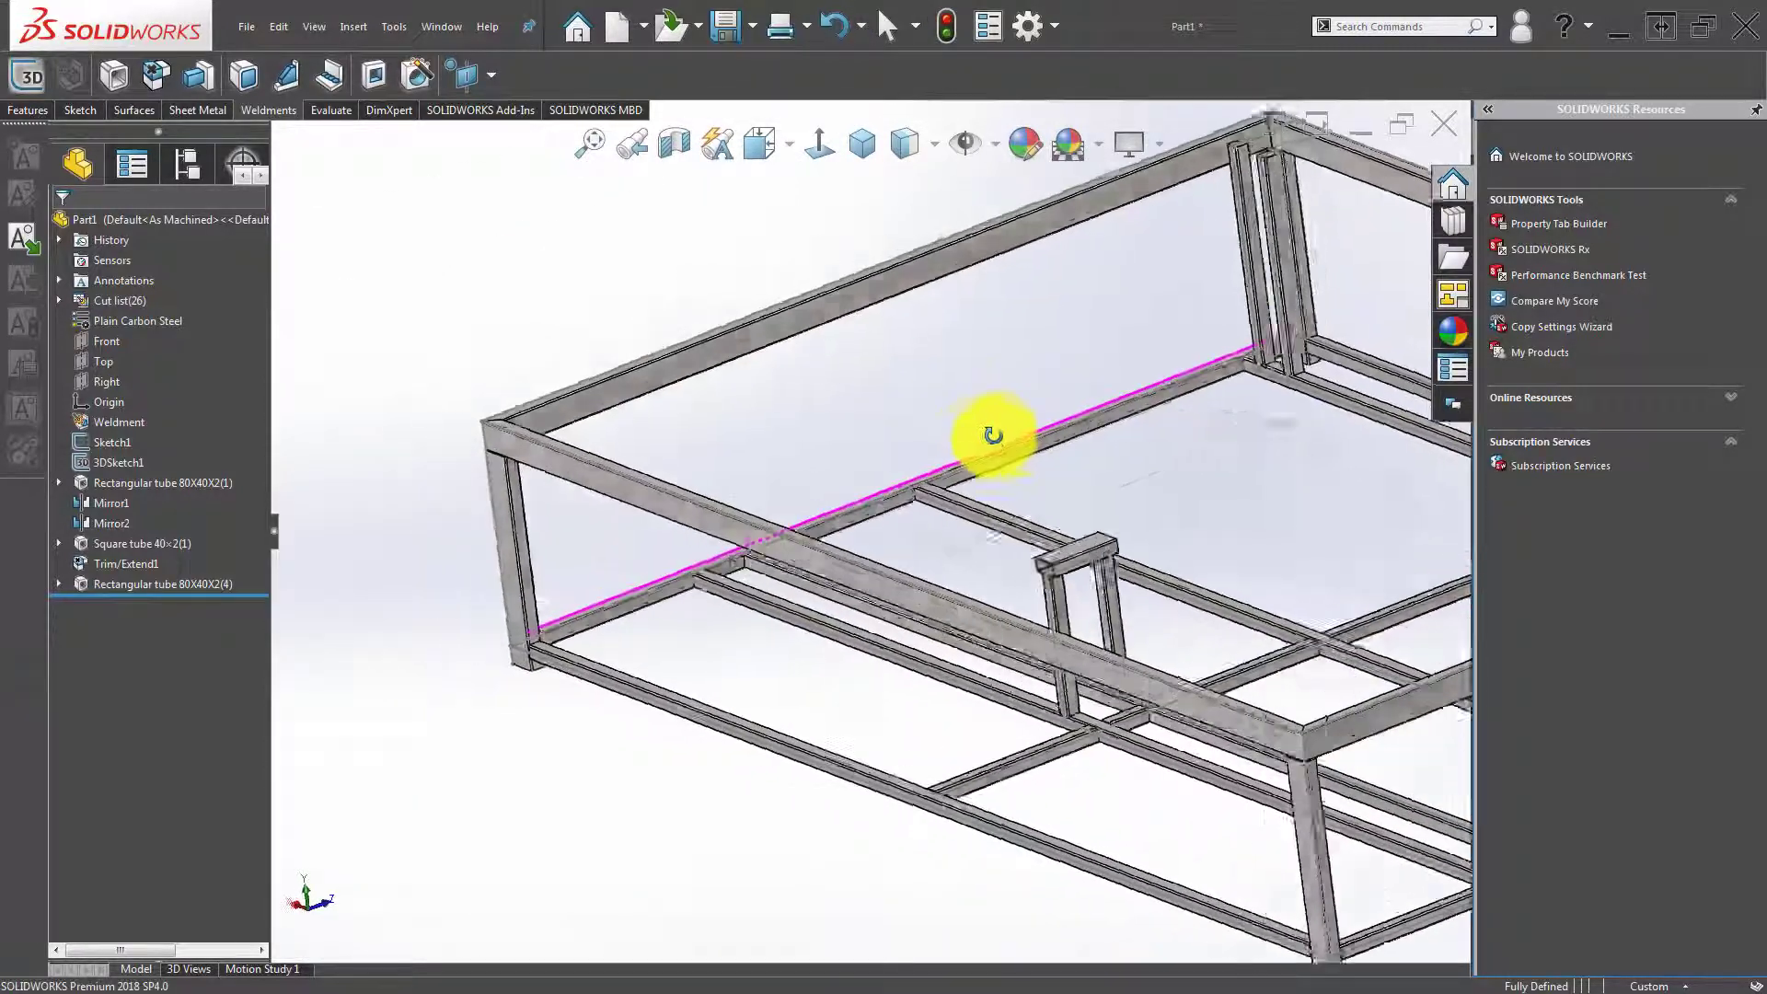
{"action": "middle_click_drag", "start_coordinate": [962, 426], "coordinate": [1134, 411]}
{"action": "scroll", "coordinate": [1174, 267], "scroll_direction": "down", "scroll_amount": 2}
{"action": "scroll", "coordinate": [1173, 268], "scroll_direction": "down", "scroll_amount": 3}
{"action": "mouse_move", "coordinate": [1147, 294]}
{"action": "middle_mouse_down"}
{"action": "mouse_move", "coordinate": [941, 527]}
{"action": "mouse_move", "coordinate": [955, 481]}
{"action": "middle_mouse_up"}
{"action": "scroll", "coordinate": [955, 480], "scroll_direction": "up", "scroll_amount": 3}
{"action": "middle_click_drag", "start_coordinate": [320, 576], "coordinate": [678, 554]}
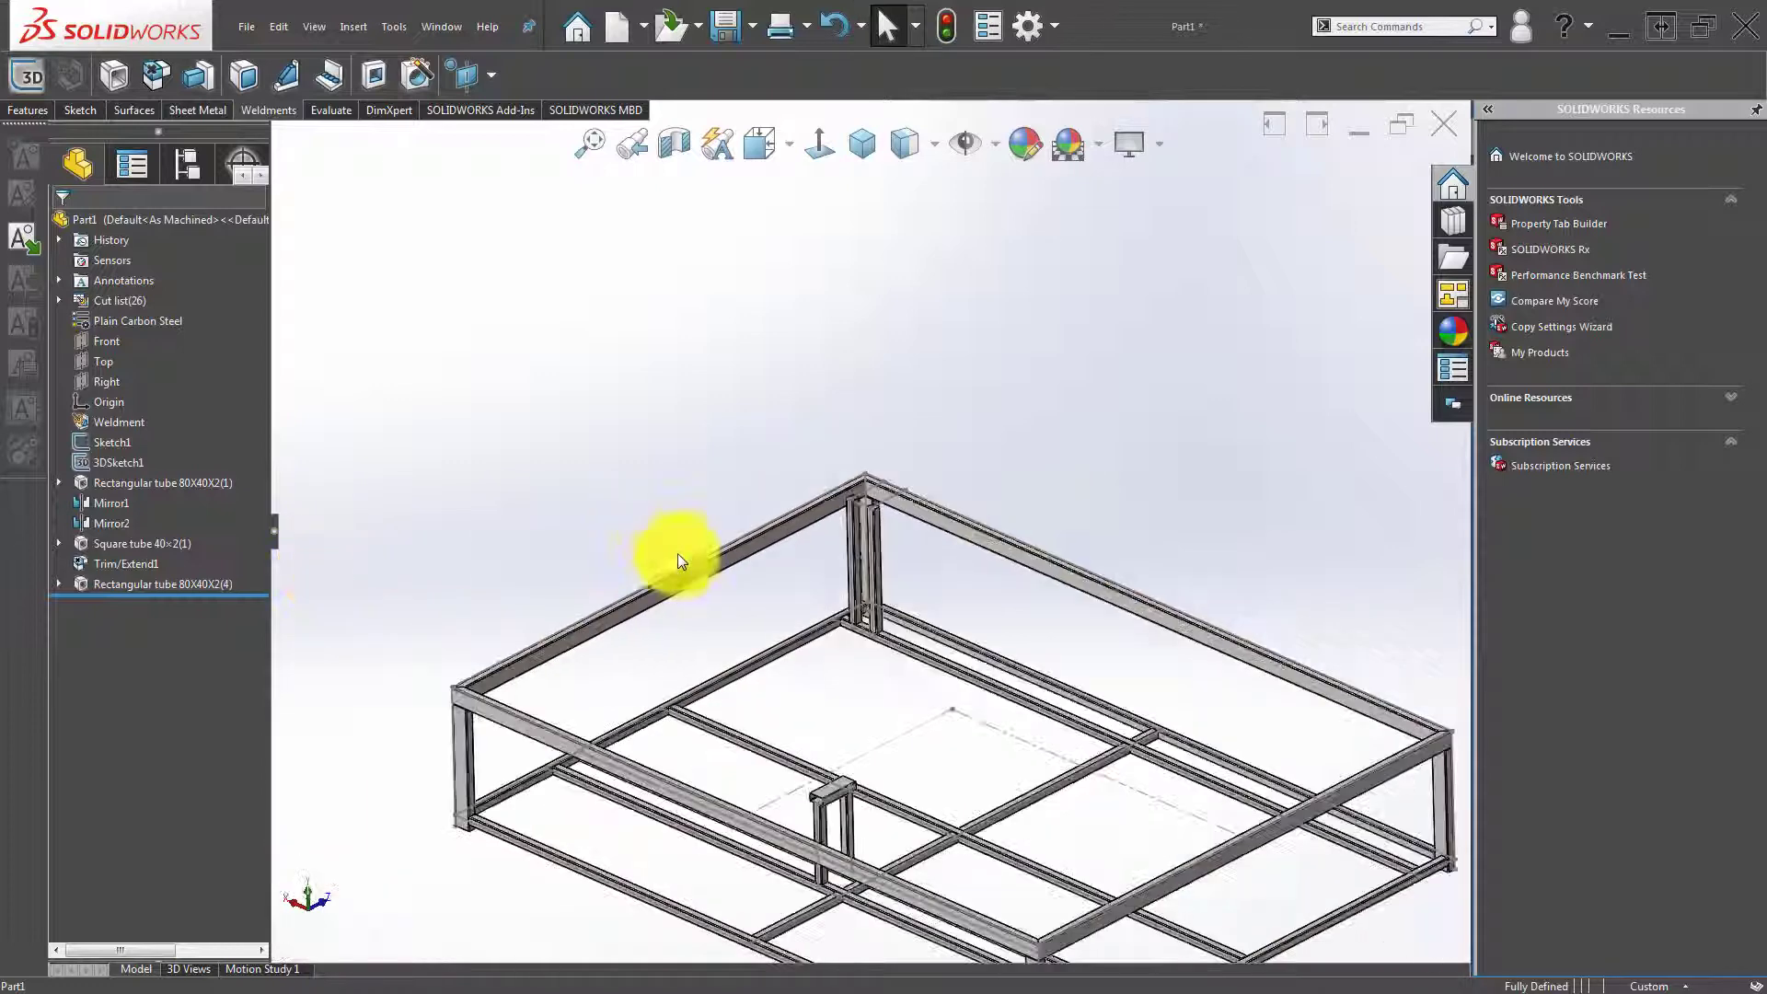
{"action": "left_click", "coordinate": [184, 585]}
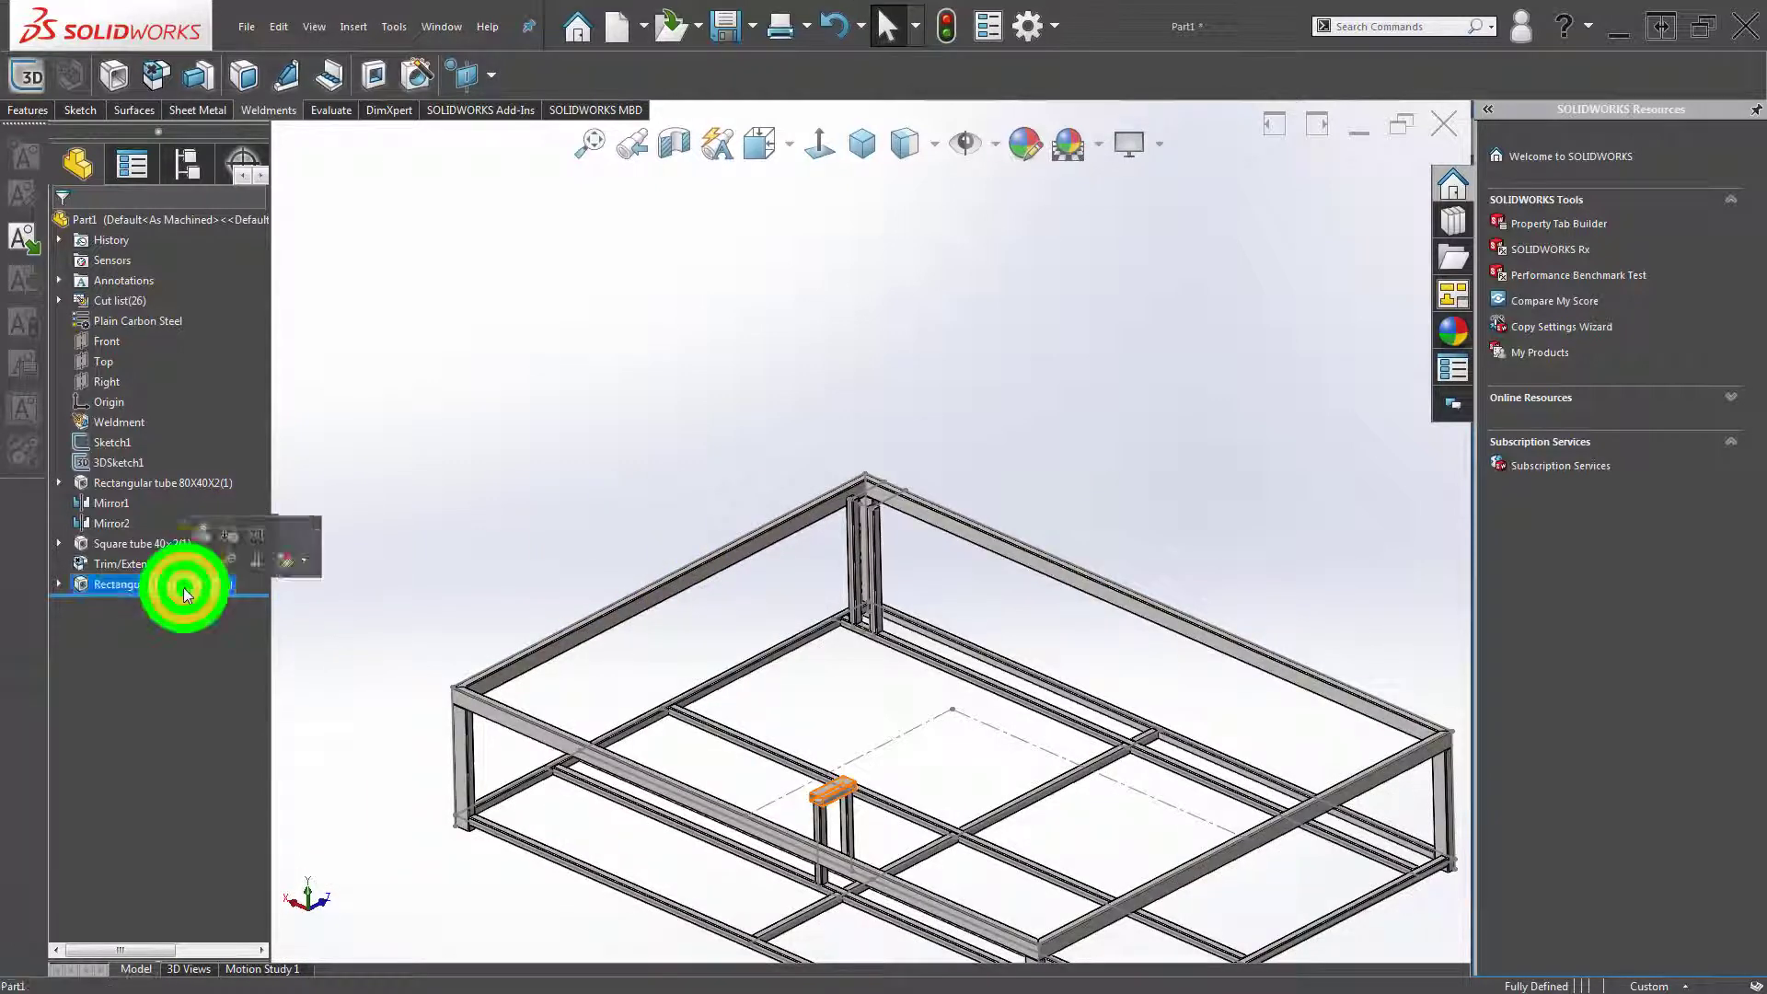
Add Group2 on Line26 to Rectangular tube 80X40X2(4), rotated 90° with its profile relocated.
{"action": "left_click", "coordinate": [199, 534]}
{"action": "scroll", "coordinate": [929, 495], "scroll_direction": "down", "scroll_amount": 5}
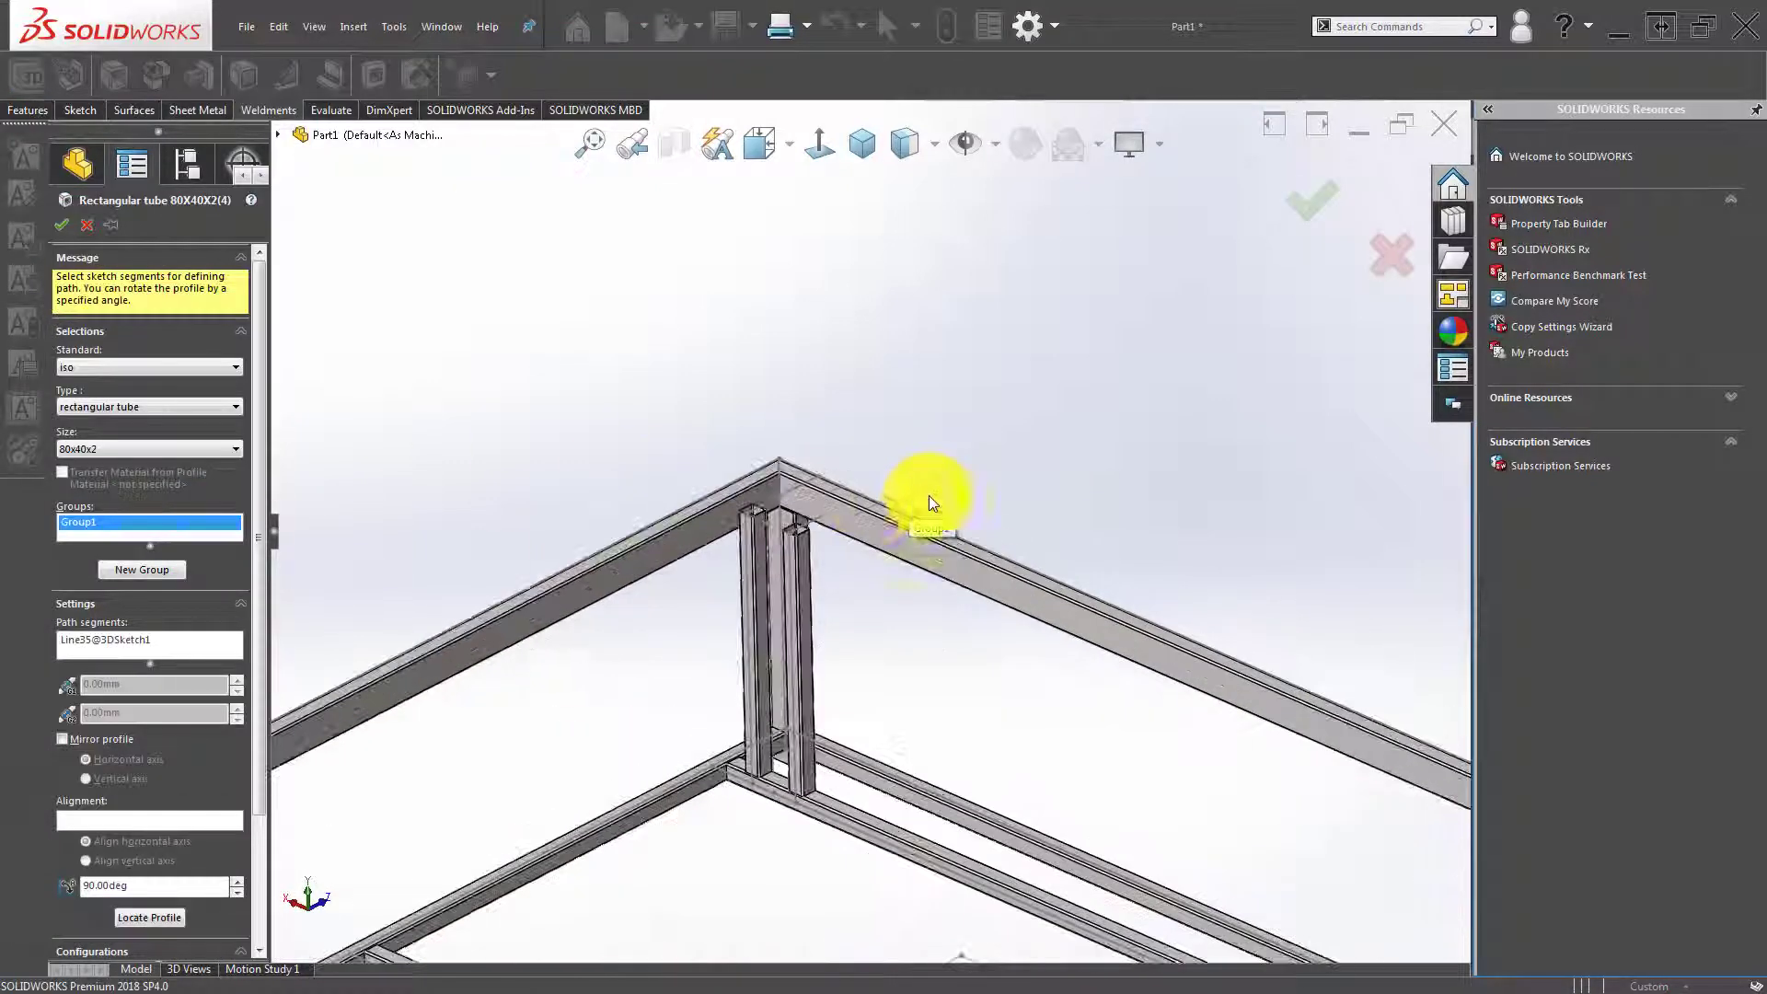
{"action": "left_click", "coordinate": [165, 568]}
{"action": "scroll", "coordinate": [801, 555], "scroll_direction": "down", "scroll_amount": 3}
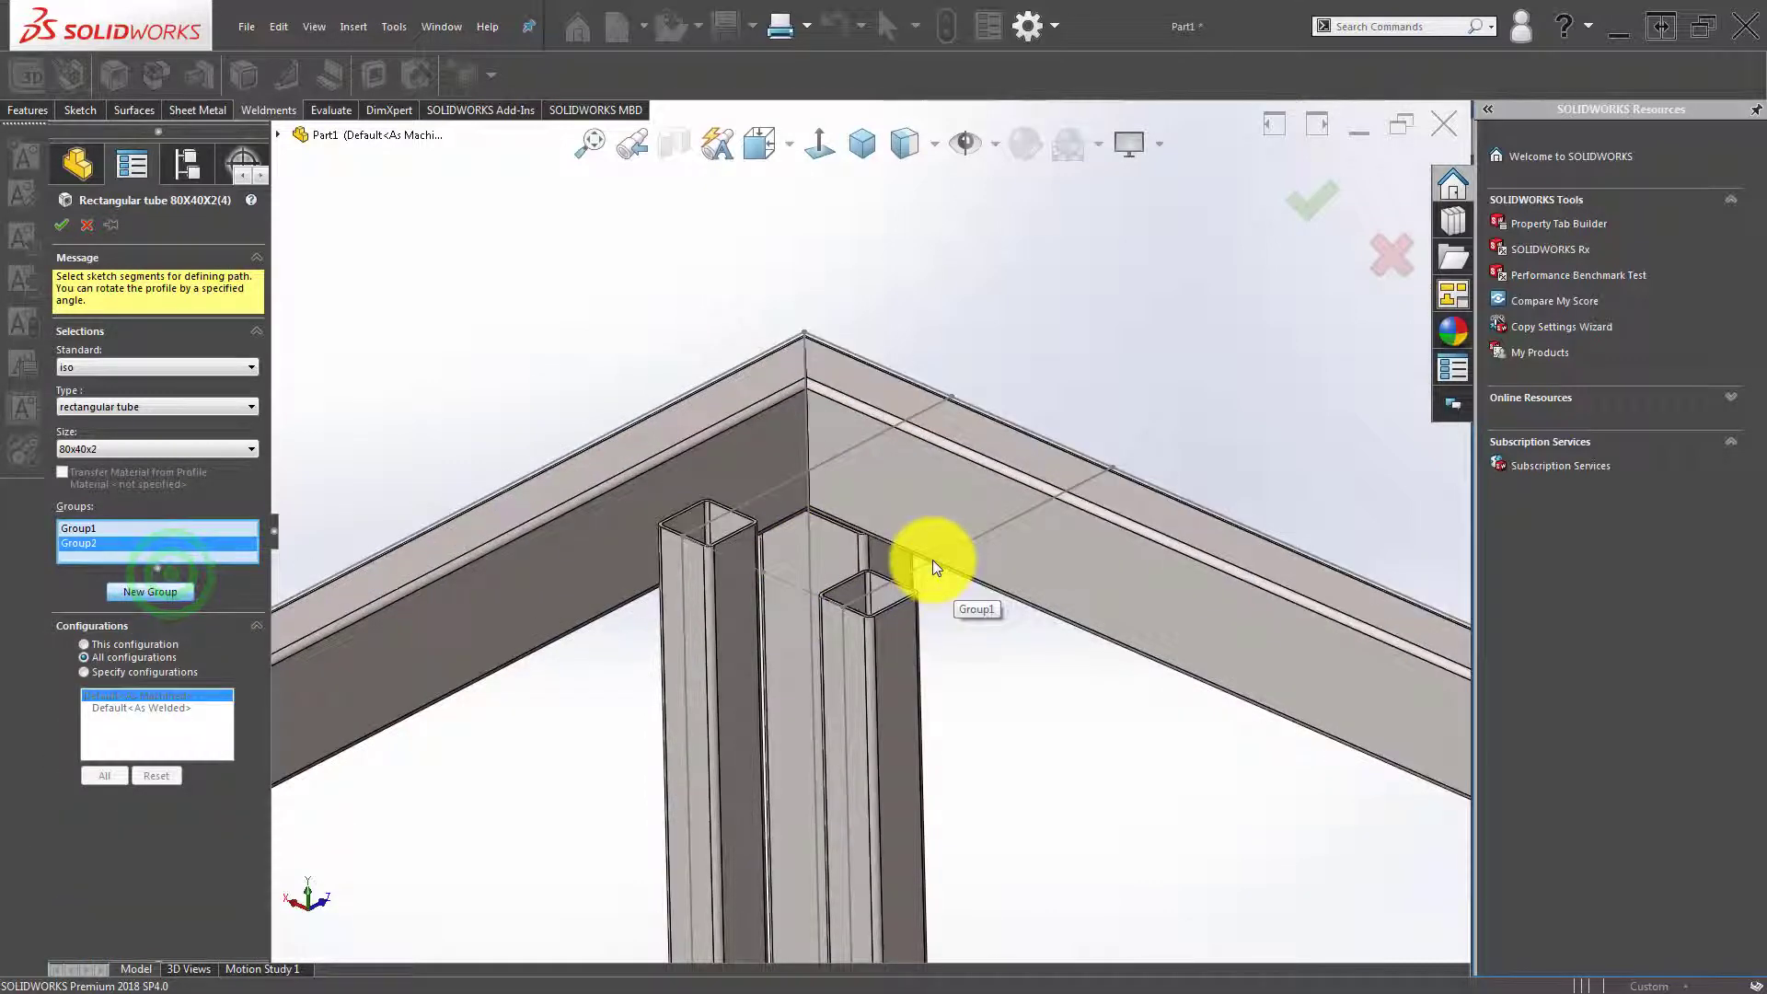
{"action": "left_click", "coordinate": [963, 544]}
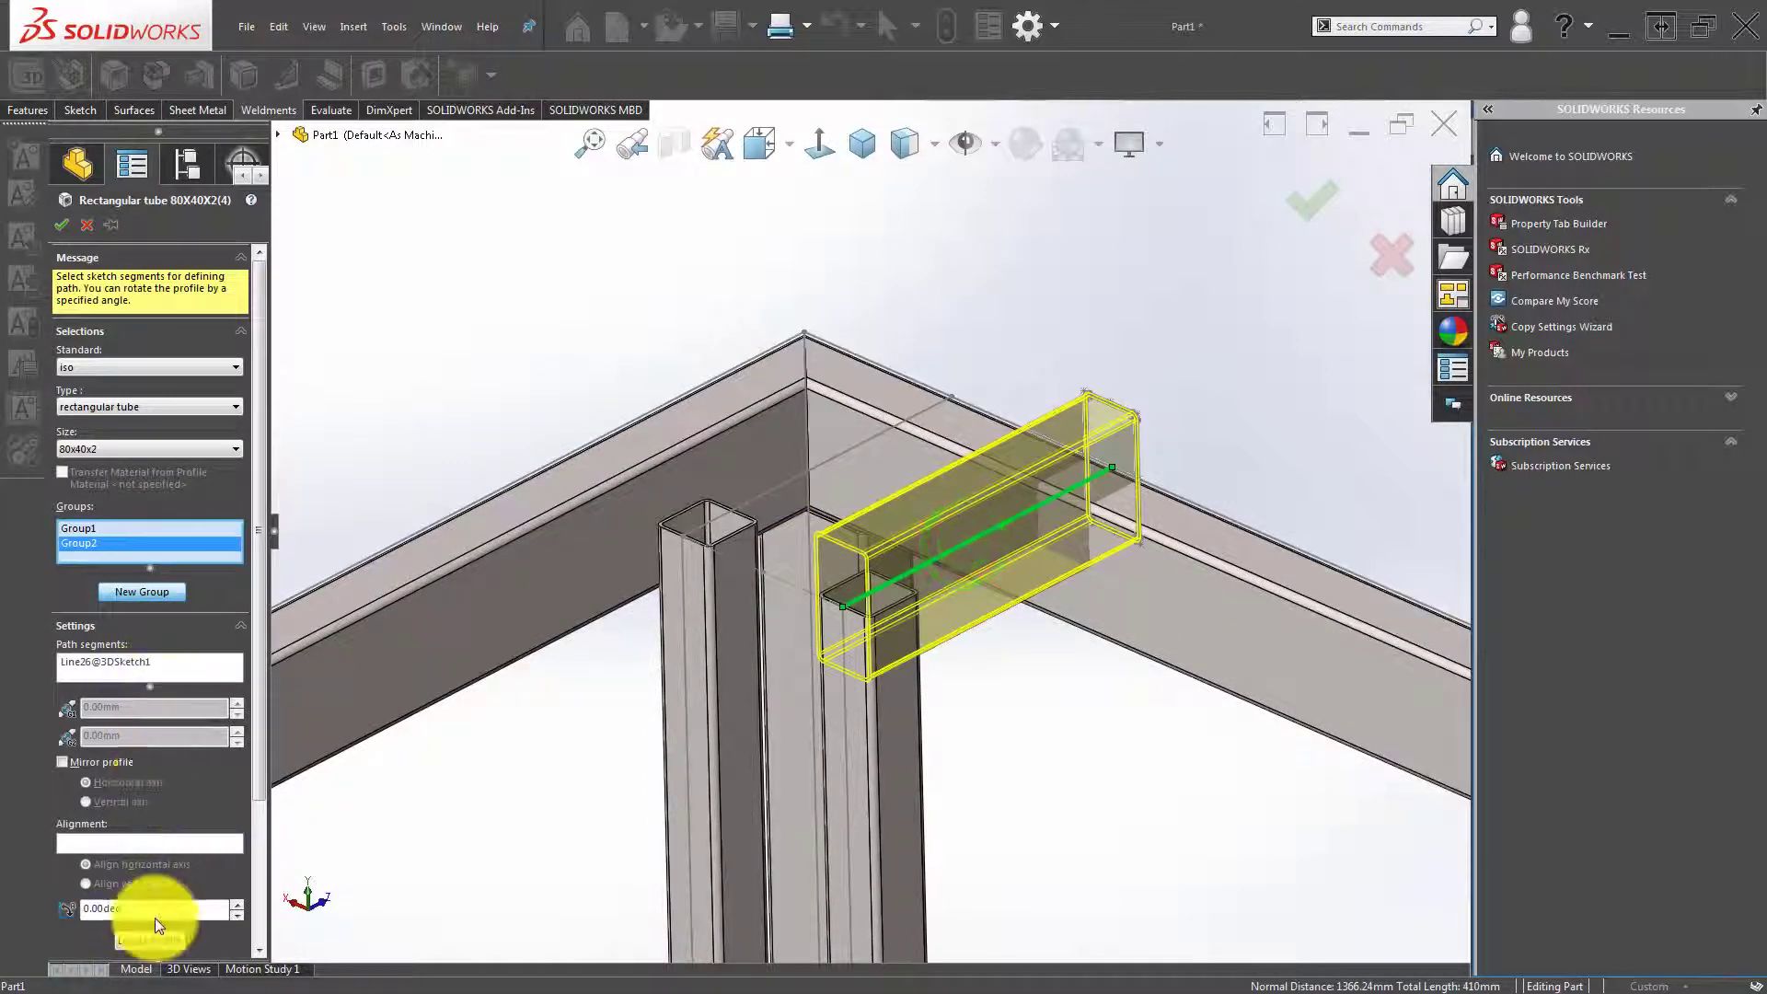
{"action": "type", "text": "90"}
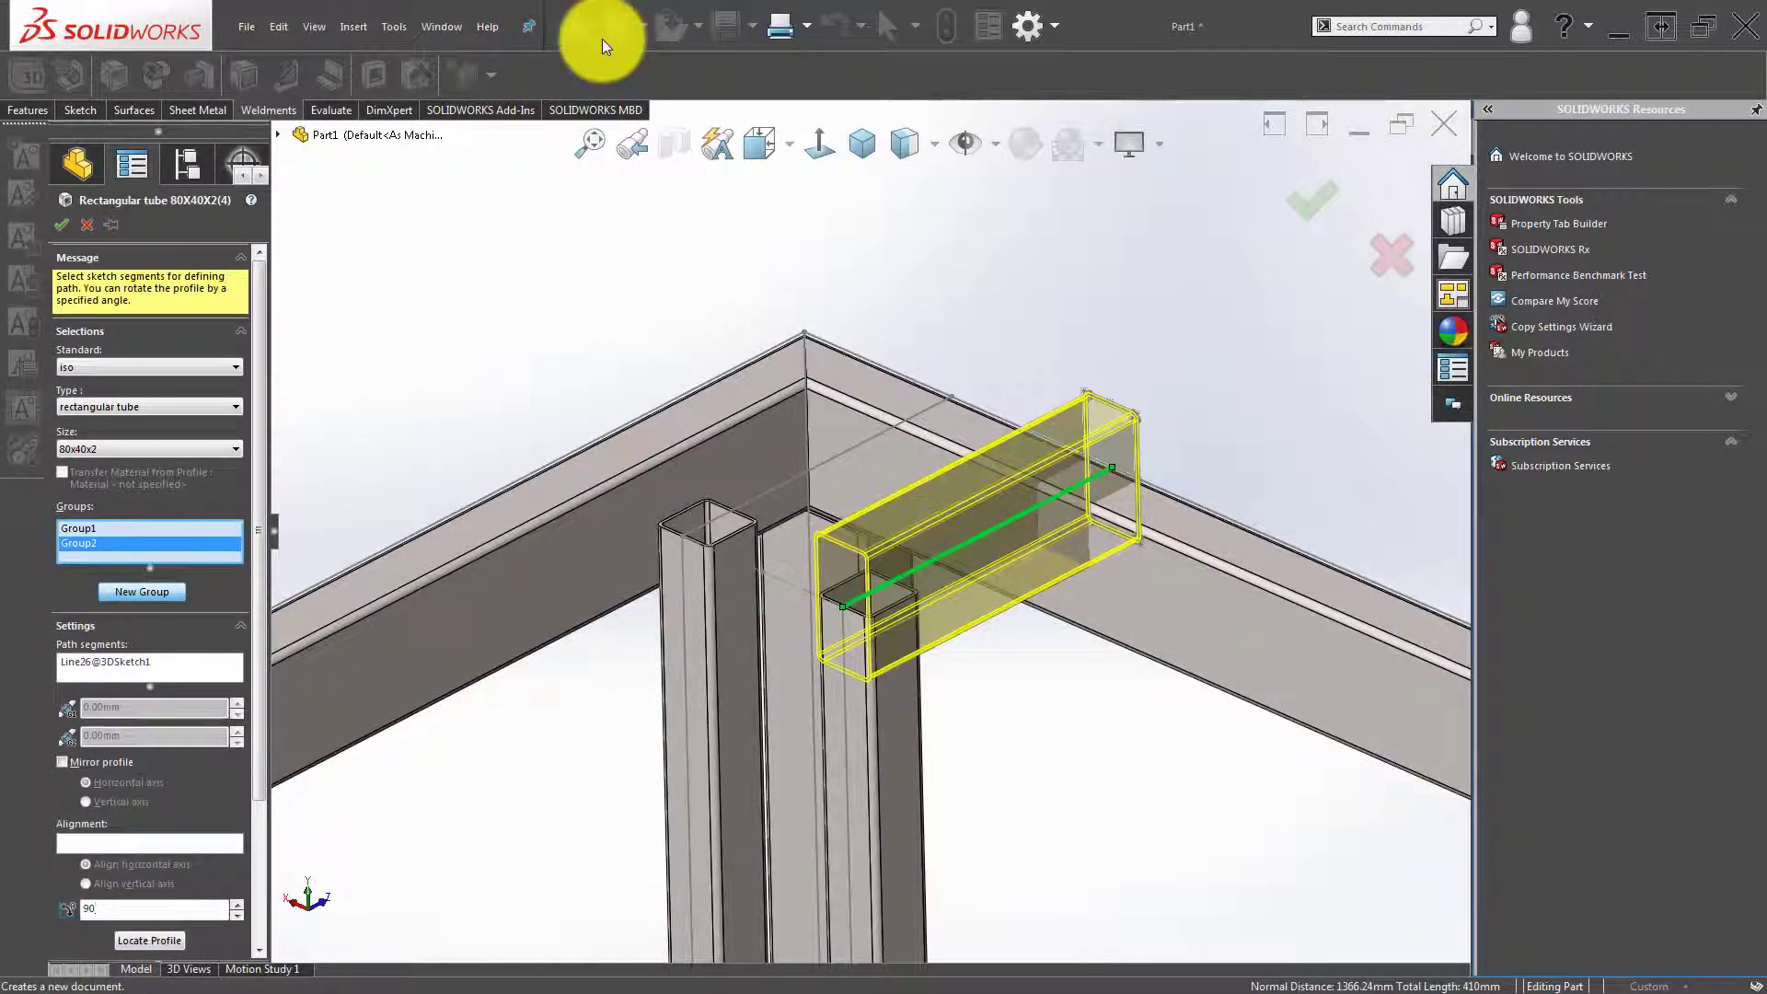
{"action": "key", "text": "Return"}
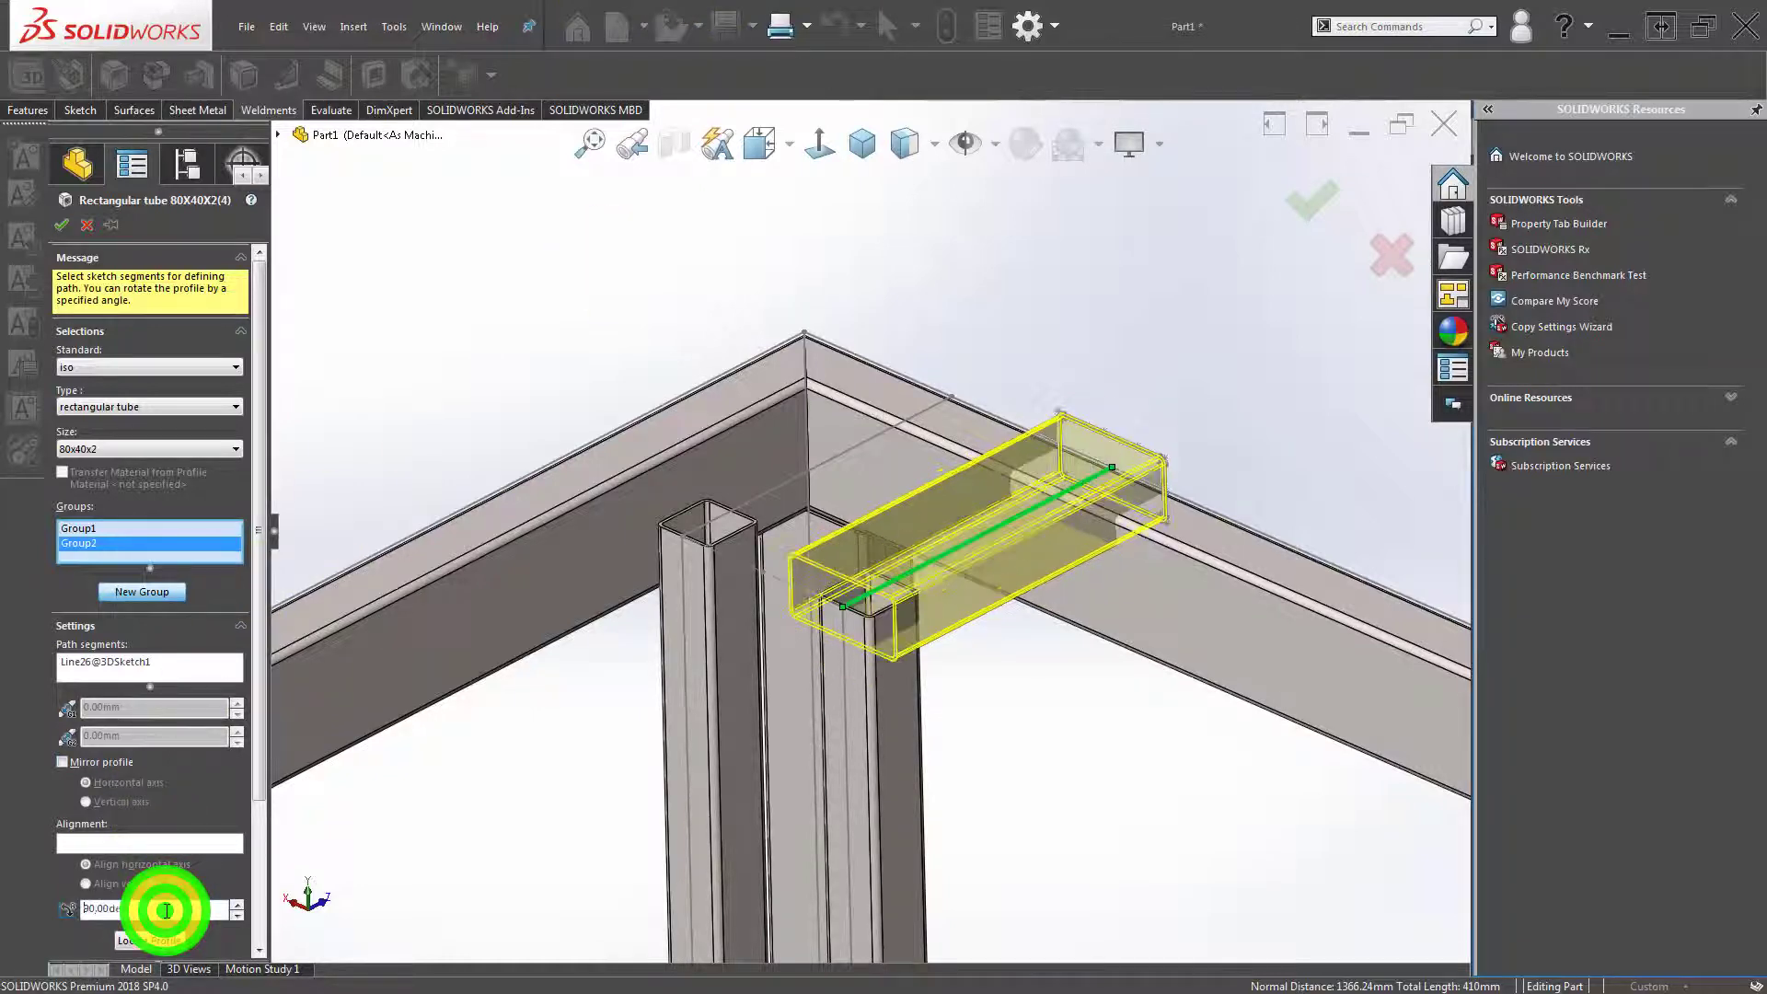
{"action": "left_click", "coordinate": [167, 947]}
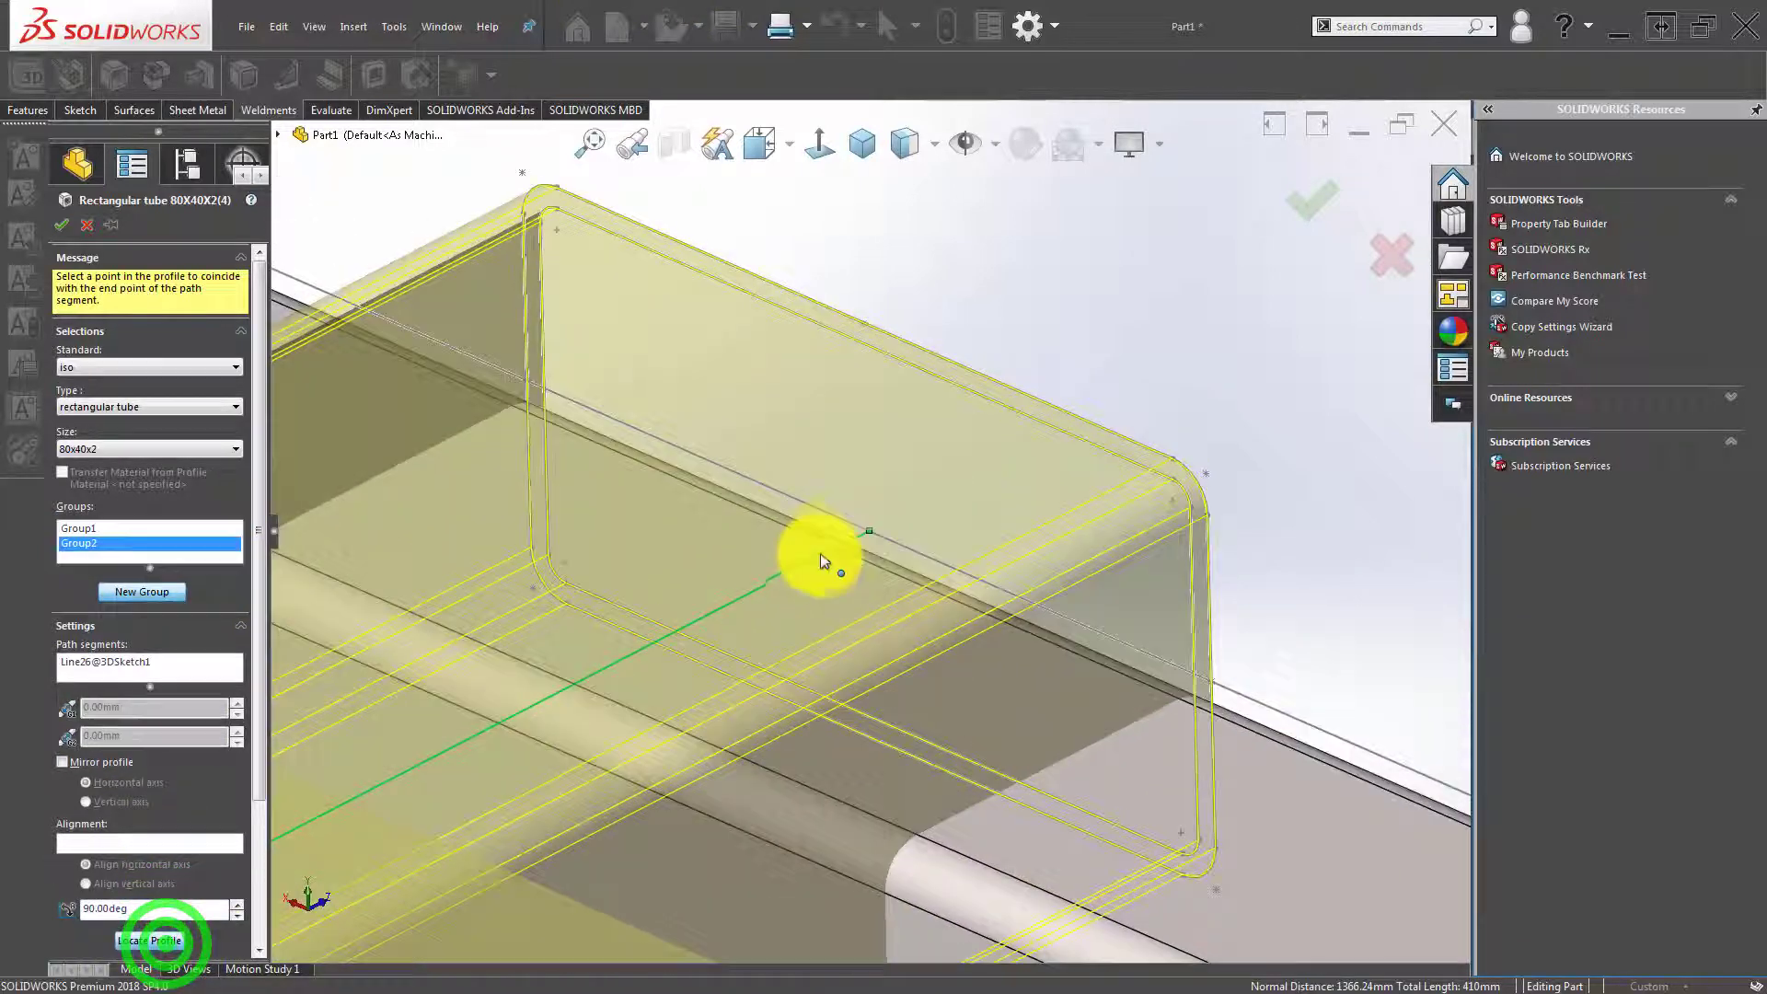
{"action": "mouse_move", "coordinate": [852, 689]}
{"action": "middle_mouse_down"}
{"action": "mouse_move", "coordinate": [753, 678]}
{"action": "mouse_move", "coordinate": [638, 741]}
{"action": "mouse_move", "coordinate": [543, 859]}
{"action": "mouse_move", "coordinate": [620, 856]}
{"action": "mouse_move", "coordinate": [592, 749]}
{"action": "middle_mouse_up"}
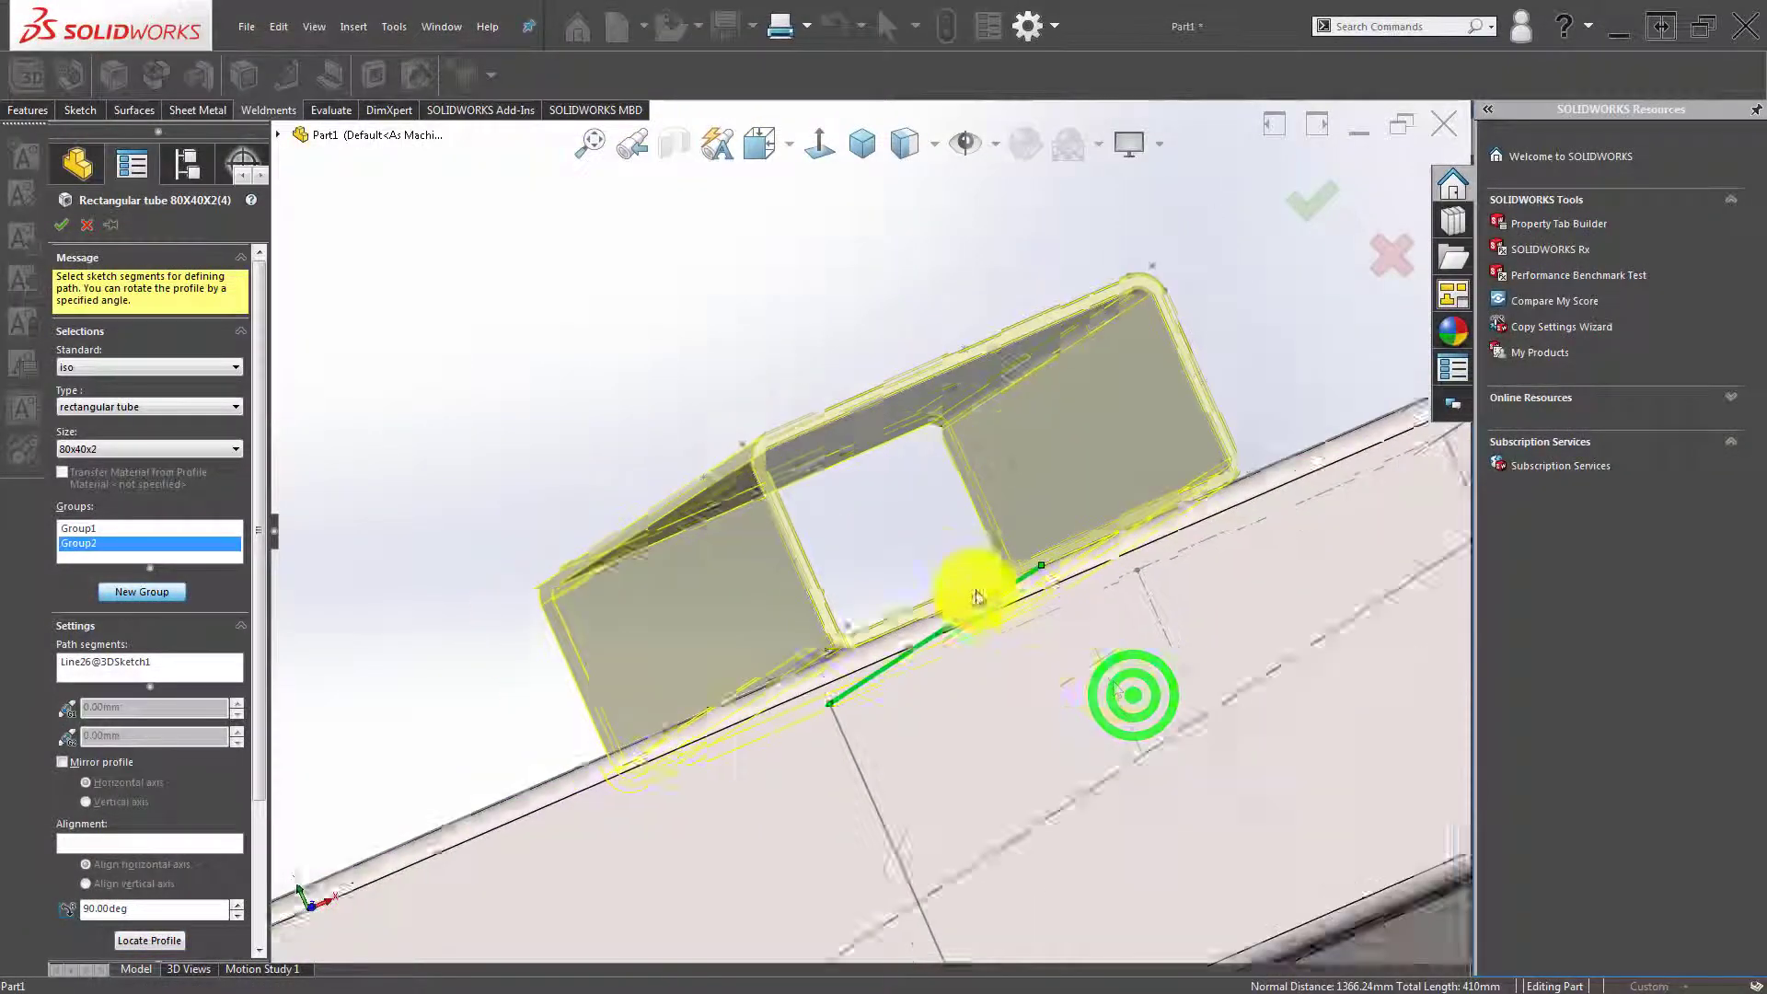
{"action": "left_click", "coordinate": [152, 590]}
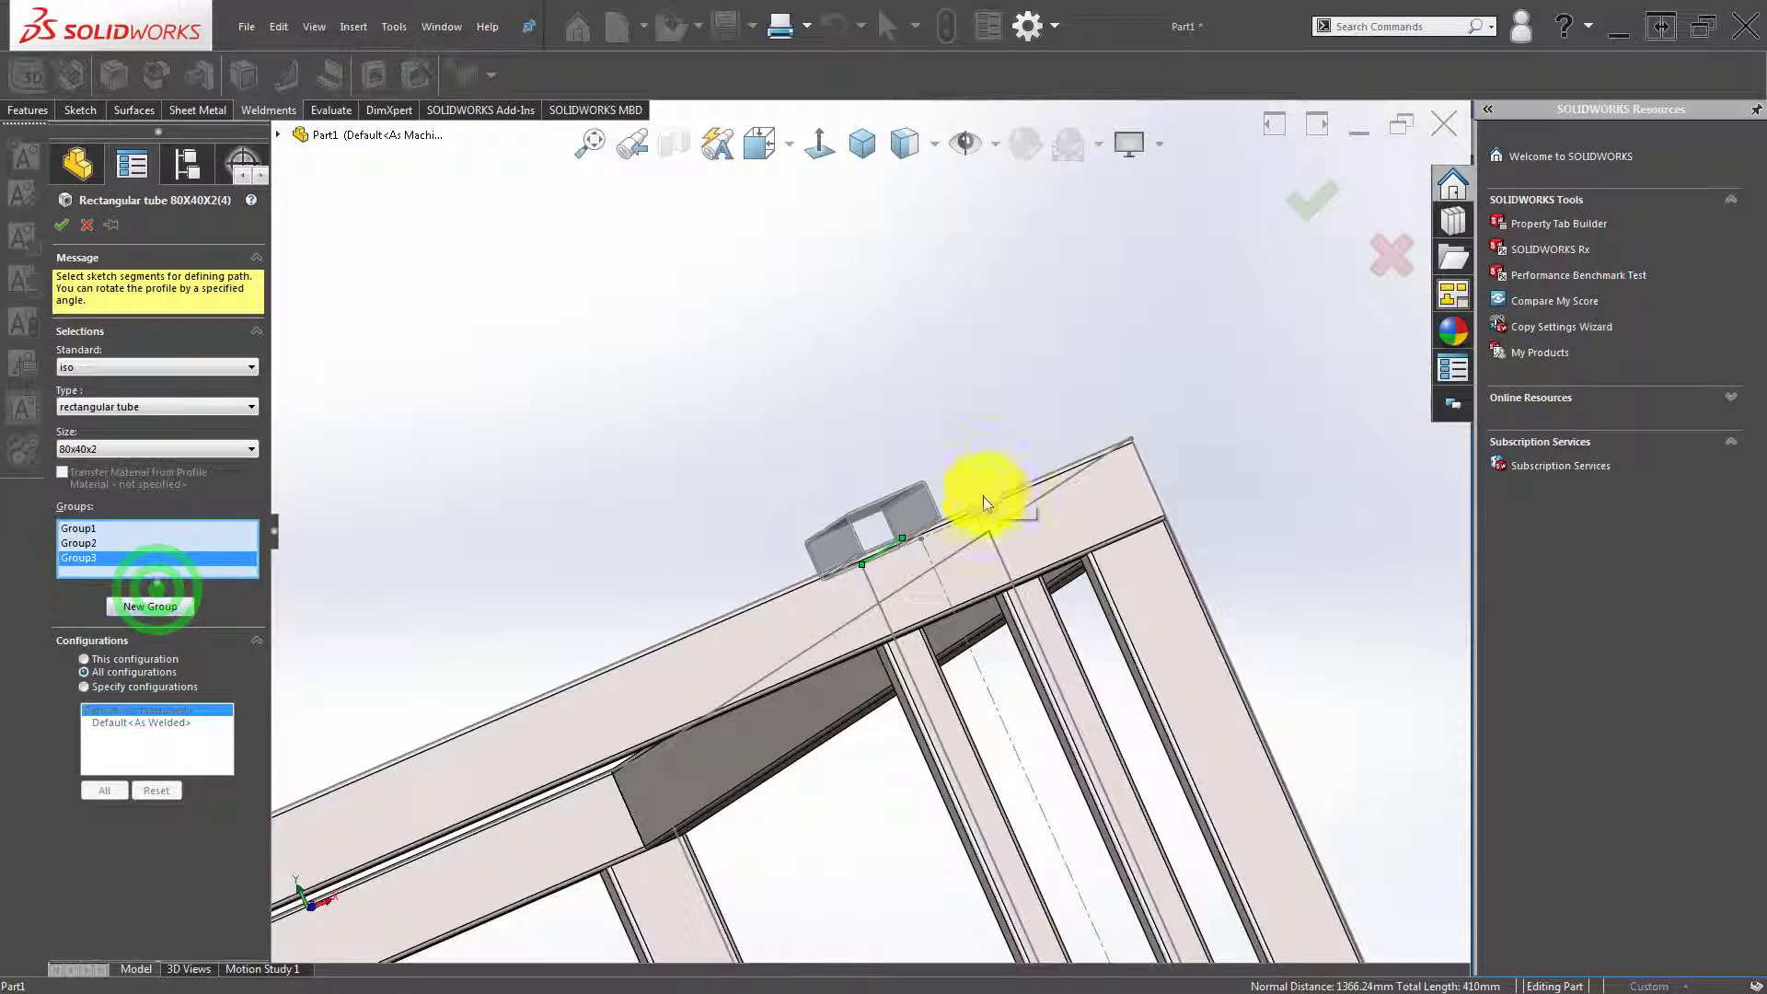
Add Group3 on Line29, rotated 90° with its profile relocated, and accept the member.
{"action": "middle_click_drag", "start_coordinate": [983, 496], "coordinate": [978, 566]}
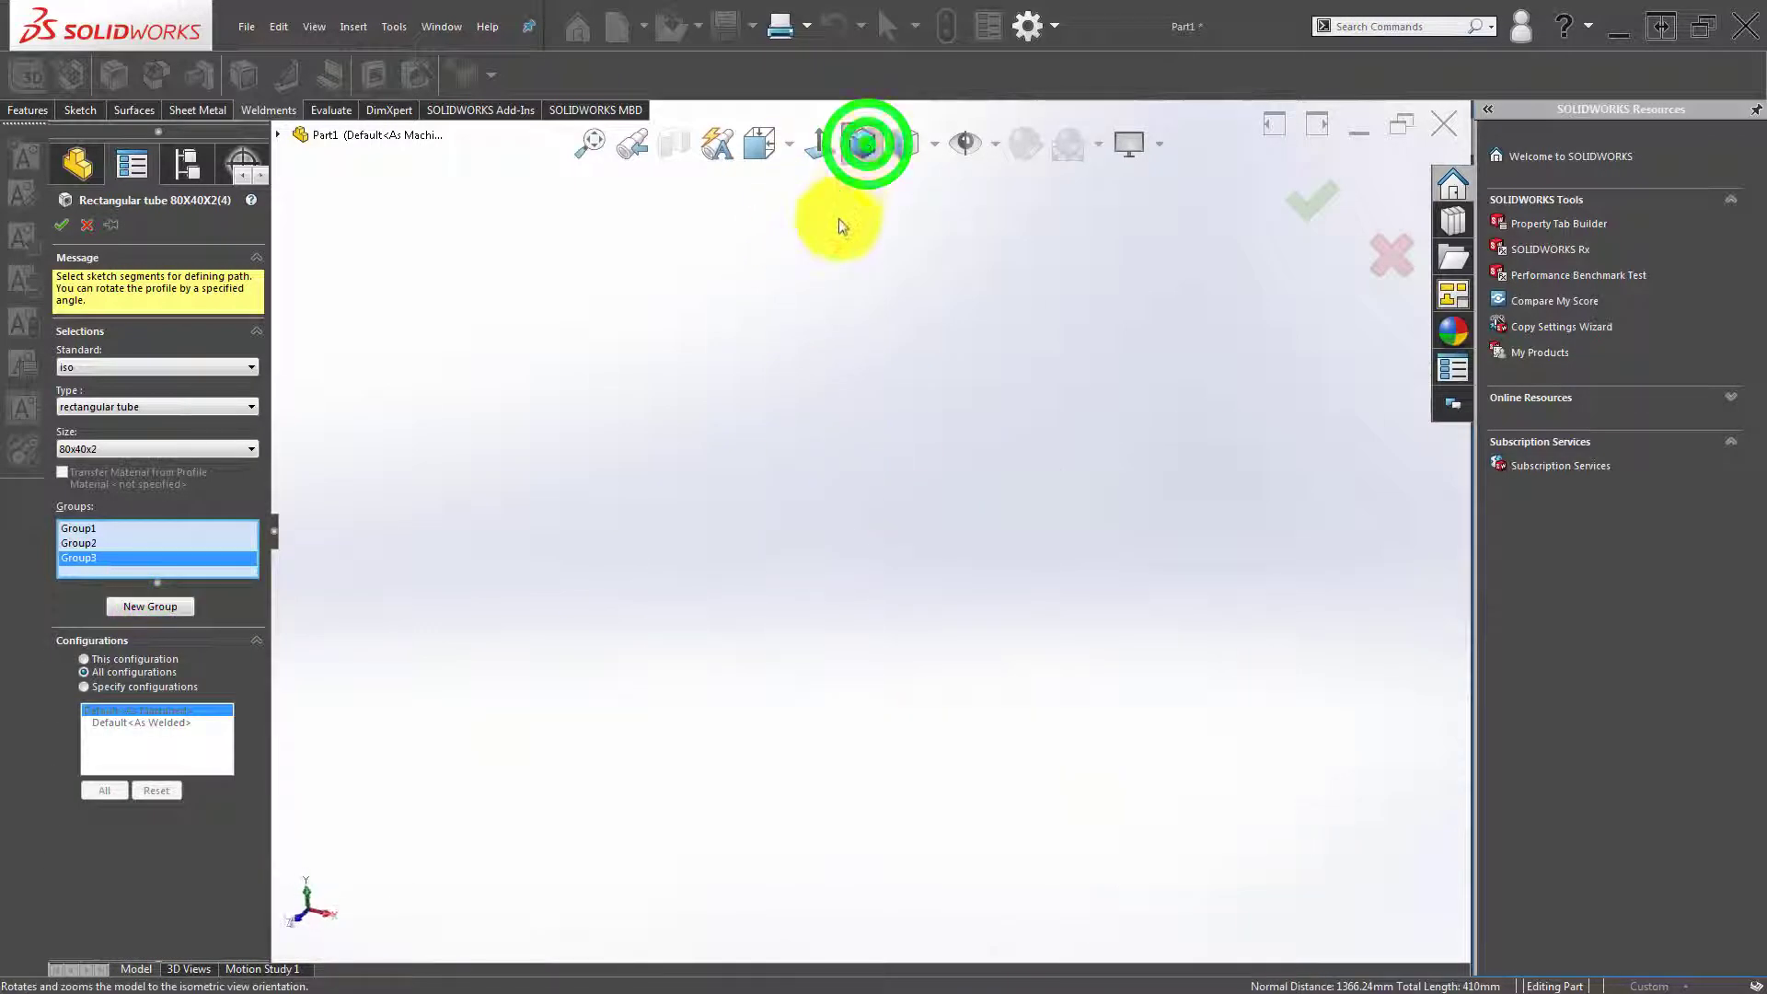
{"action": "scroll", "coordinate": [937, 719], "scroll_direction": "down", "scroll_amount": 5}
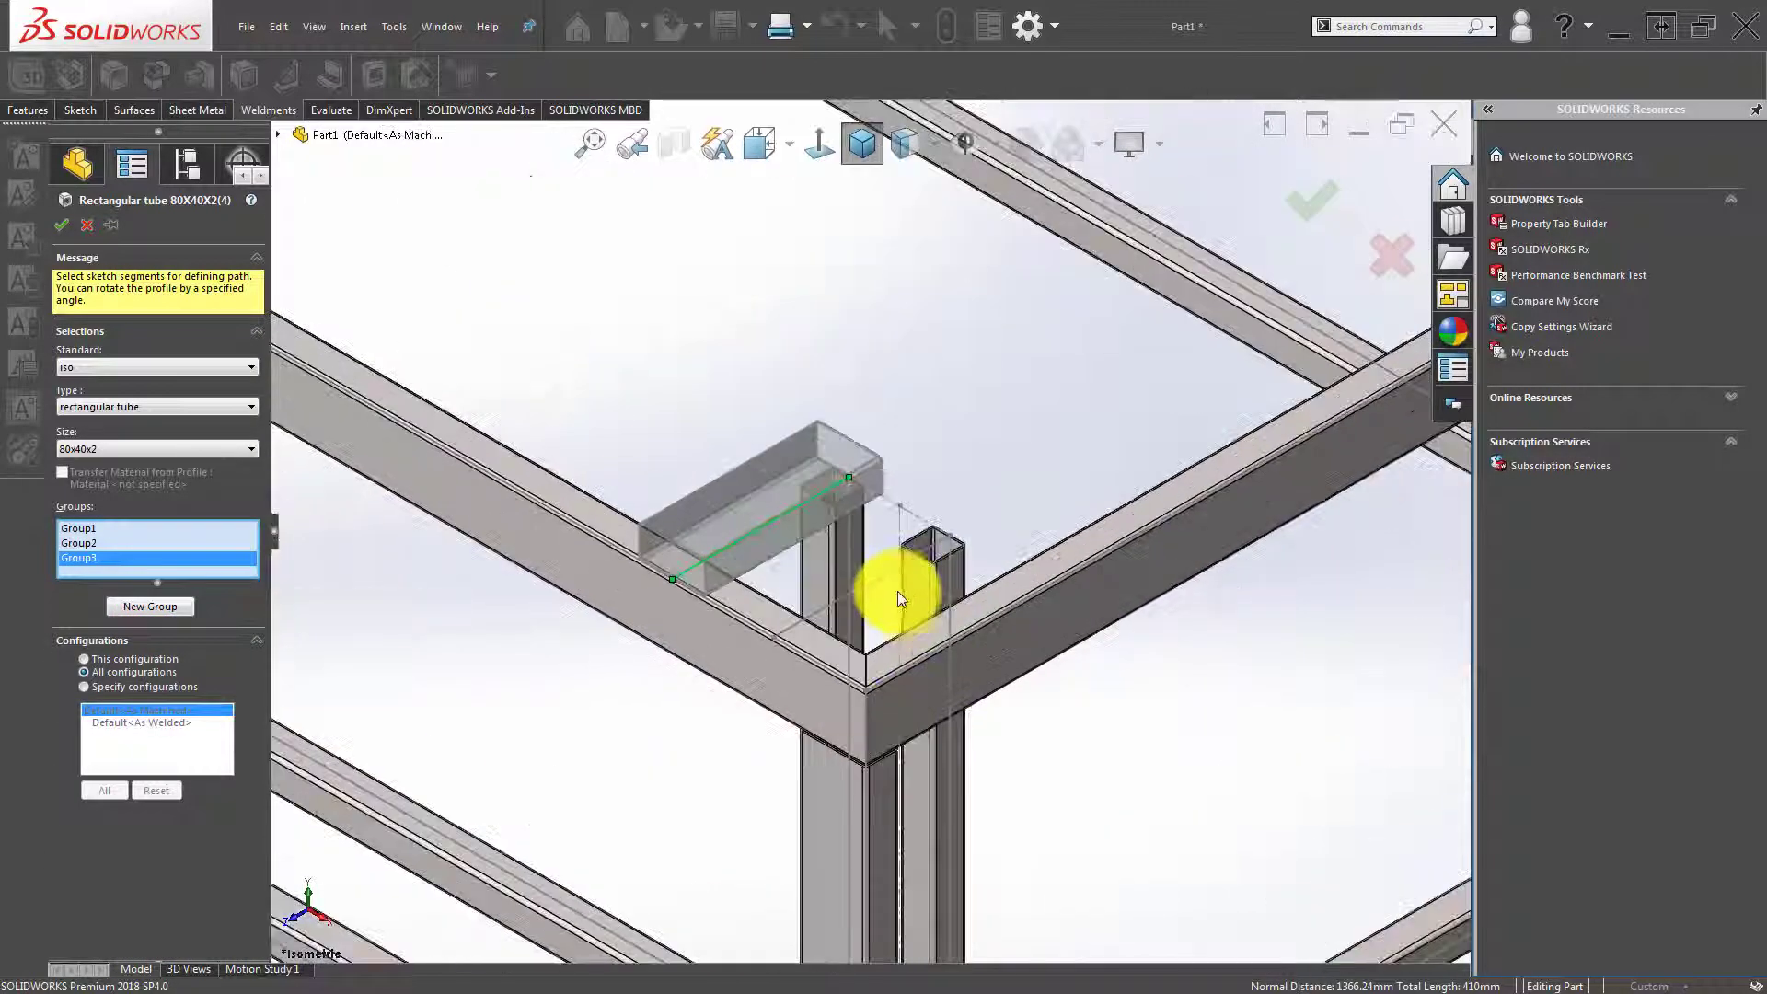
{"action": "left_click", "coordinate": [871, 561]}
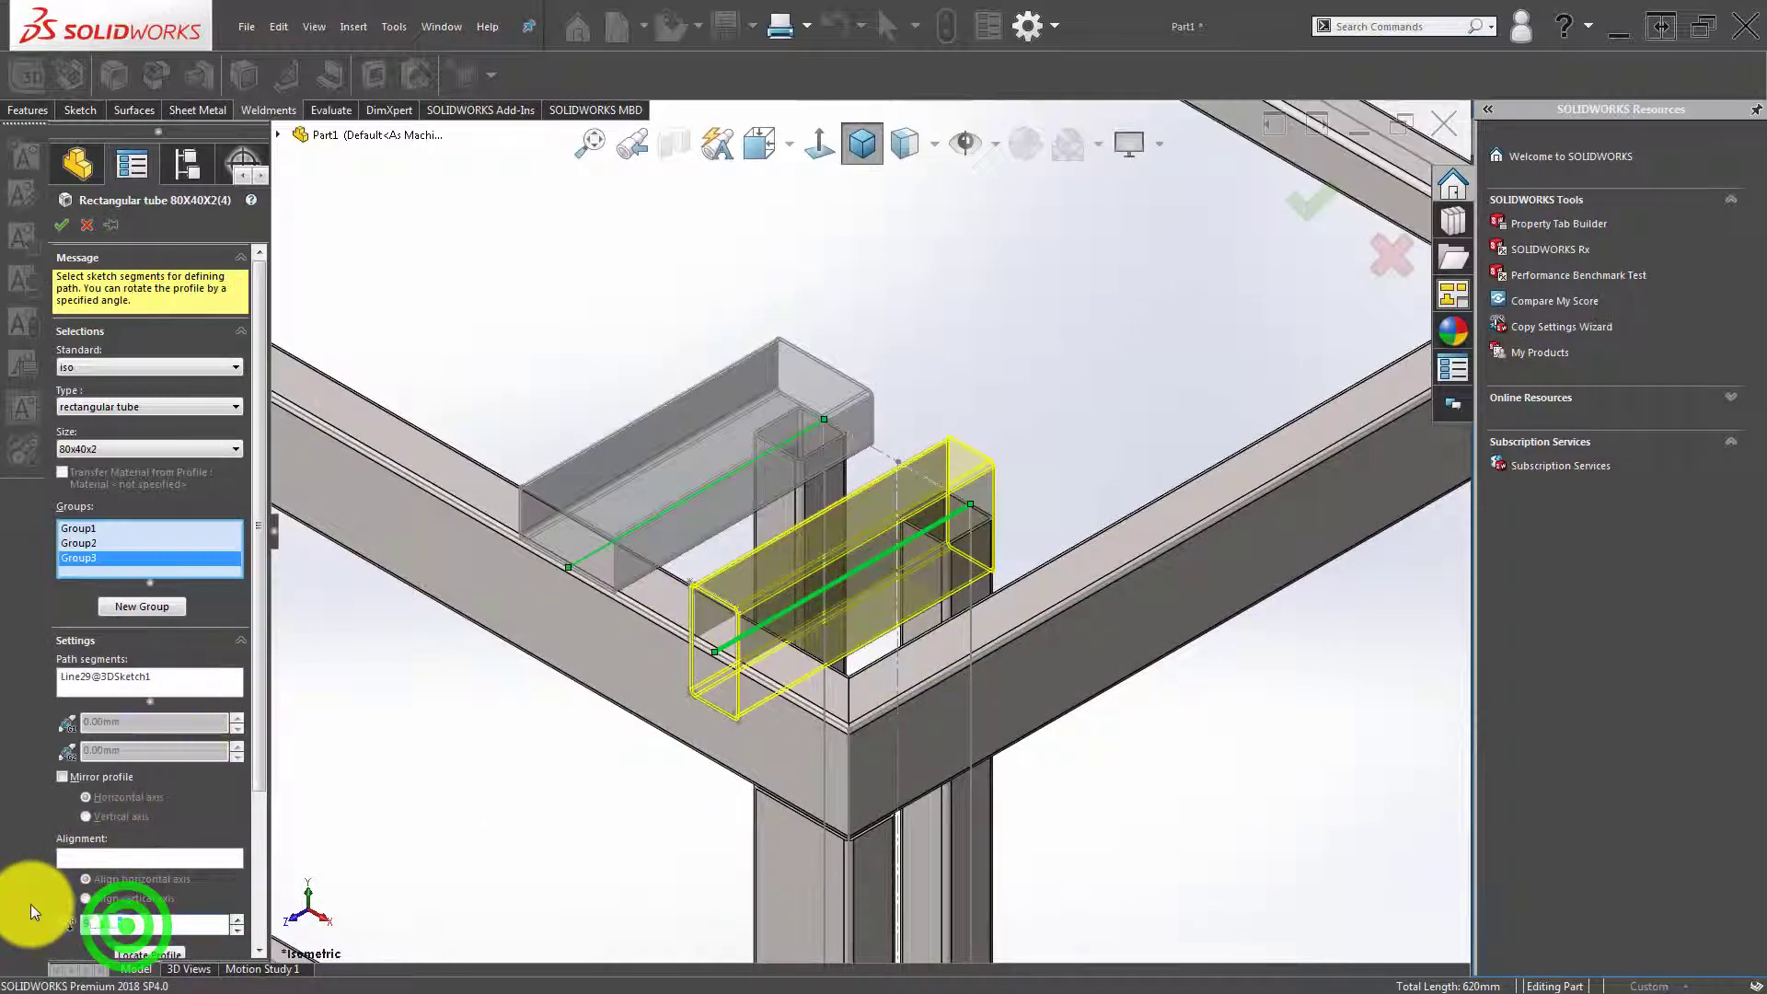
{"action": "type", "text": "90"}
{"action": "key", "text": "Return"}
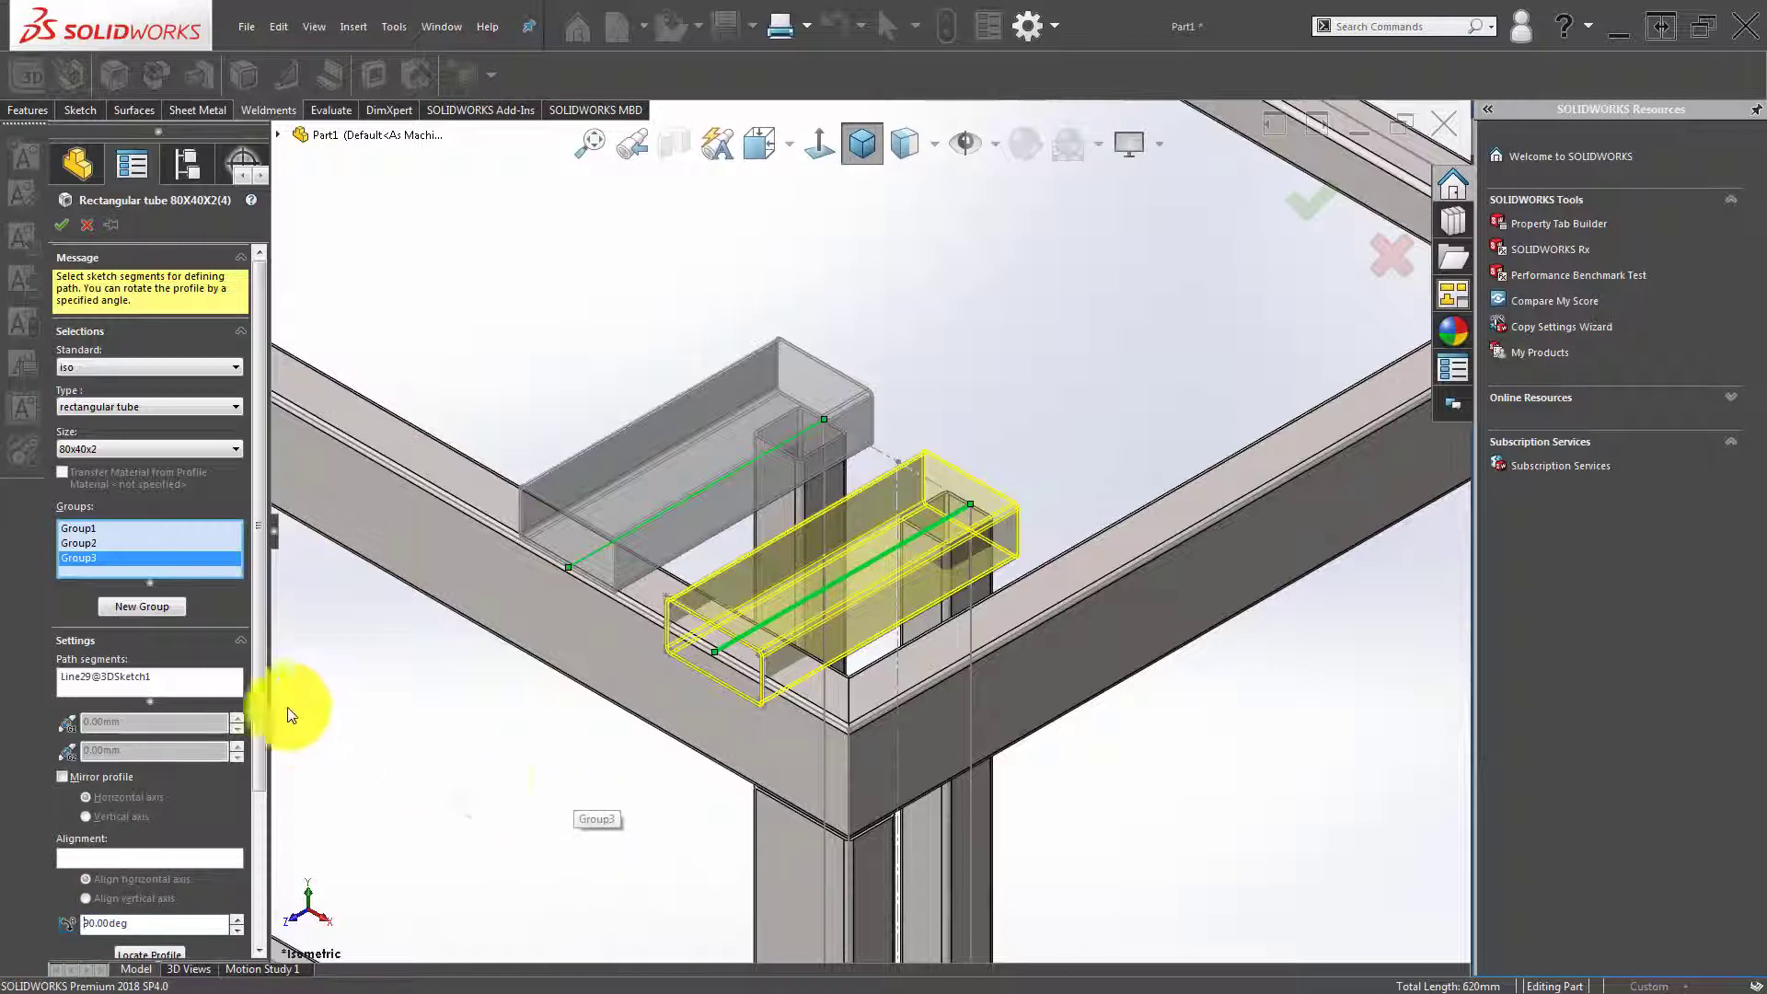
{"action": "left_click", "coordinate": [162, 951]}
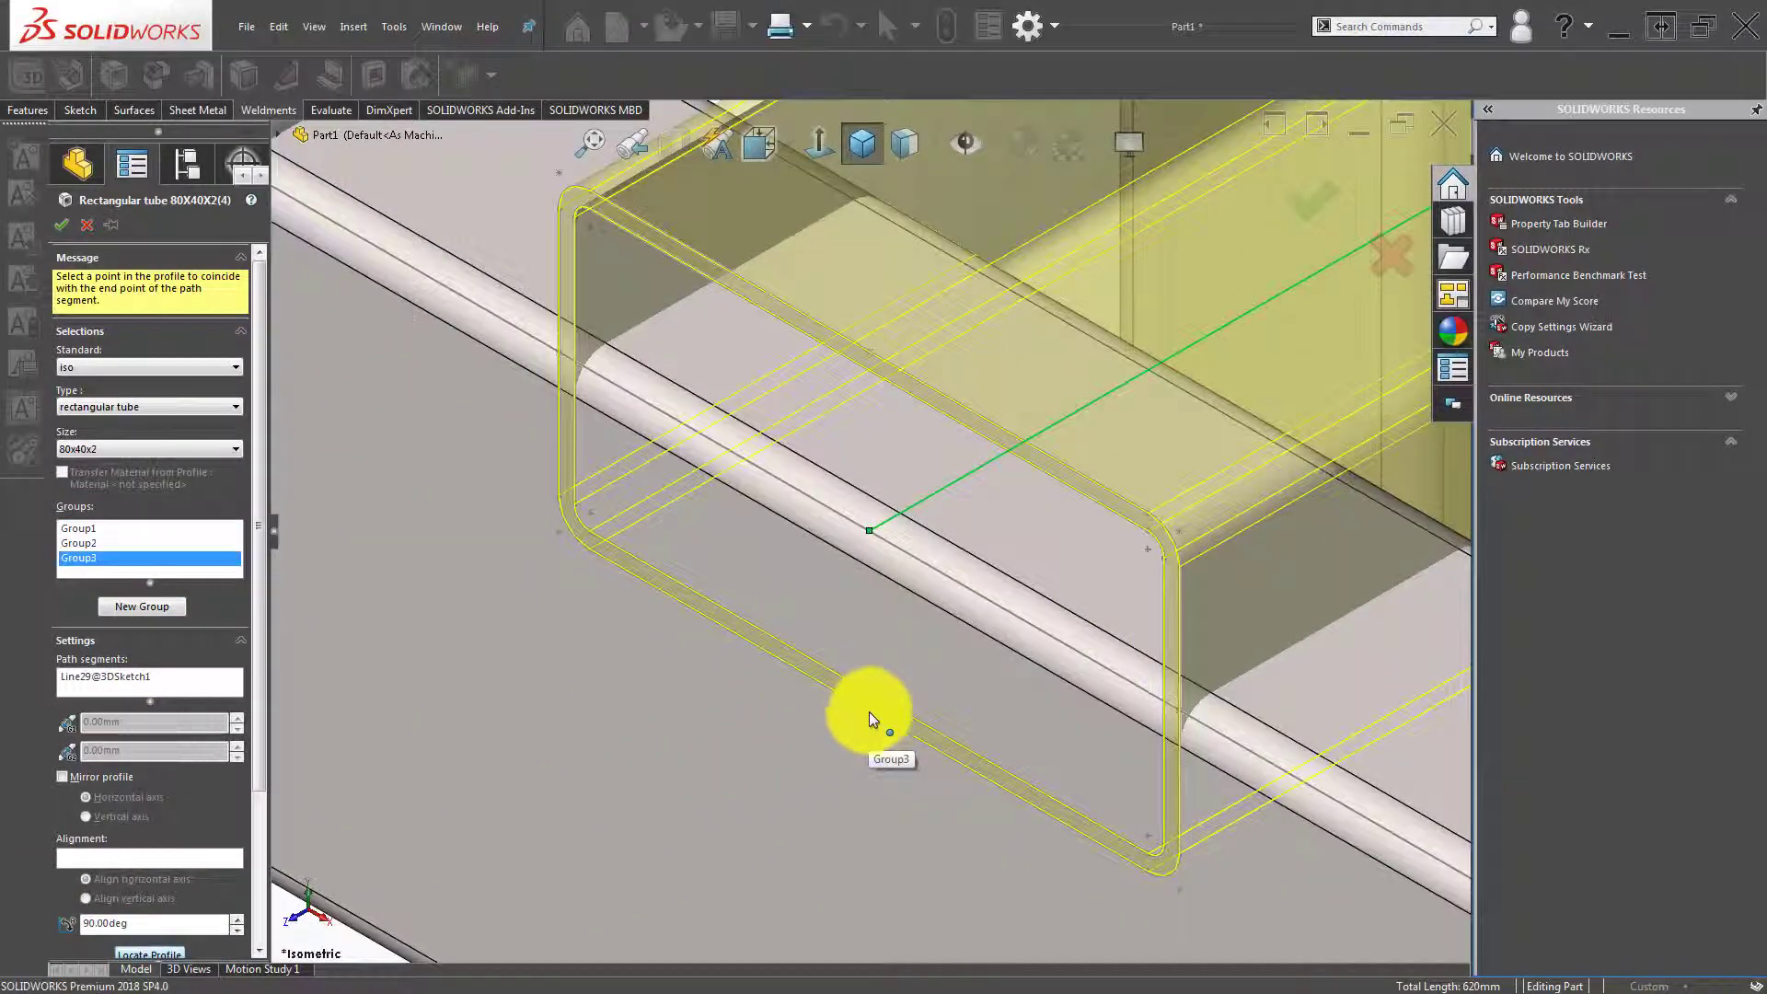
{"action": "left_click", "coordinate": [868, 713]}
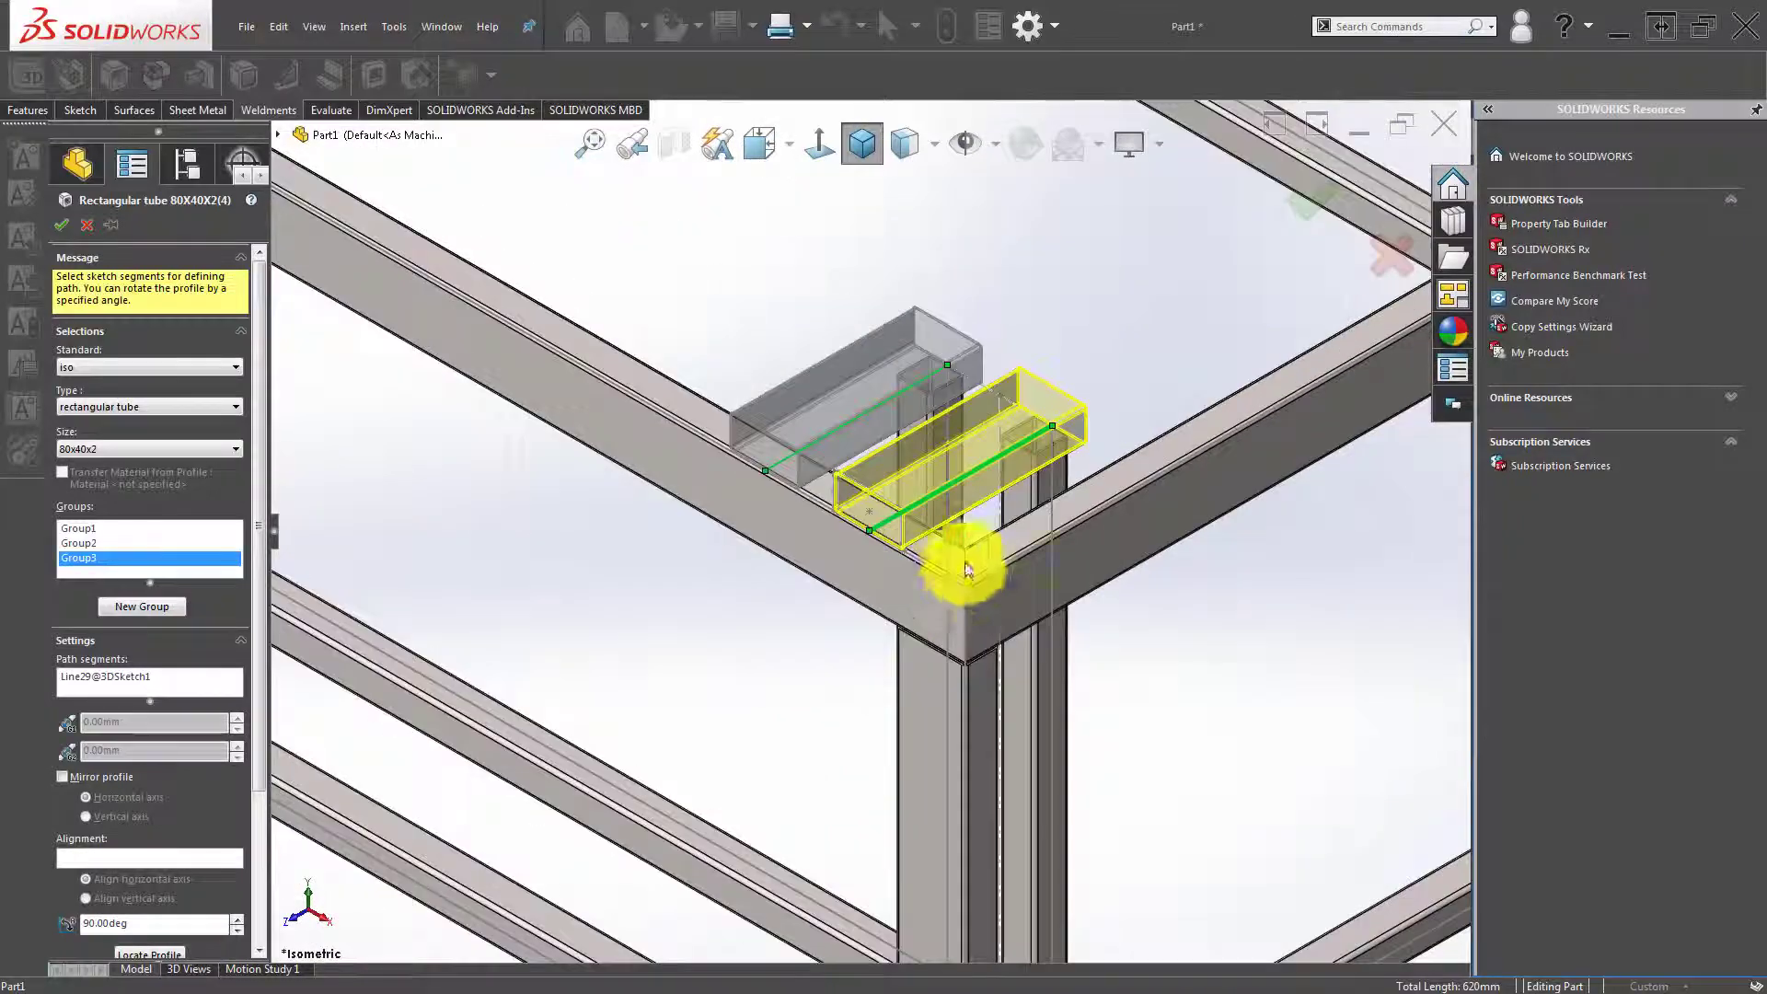
{"action": "mouse_move", "coordinate": [966, 569]}
{"action": "middle_mouse_down"}
{"action": "mouse_move", "coordinate": [955, 473]}
{"action": "mouse_move", "coordinate": [1009, 466]}
{"action": "mouse_move", "coordinate": [817, 481]}
{"action": "mouse_move", "coordinate": [789, 534]}
{"action": "mouse_move", "coordinate": [836, 501]}
{"action": "mouse_move", "coordinate": [840, 517]}
{"action": "mouse_move", "coordinate": [891, 497]}
{"action": "mouse_move", "coordinate": [799, 471]}
{"action": "mouse_move", "coordinate": [663, 509]}
{"action": "mouse_move", "coordinate": [654, 525]}
{"action": "mouse_move", "coordinate": [819, 522]}
{"action": "mouse_move", "coordinate": [1026, 604]}
{"action": "mouse_move", "coordinate": [915, 528]}
{"action": "mouse_move", "coordinate": [794, 594]}
{"action": "mouse_move", "coordinate": [788, 654]}
{"action": "mouse_move", "coordinate": [809, 619]}
{"action": "mouse_move", "coordinate": [785, 566]}
{"action": "mouse_move", "coordinate": [851, 690]}
{"action": "mouse_move", "coordinate": [847, 671]}
{"action": "mouse_move", "coordinate": [847, 733]}
{"action": "mouse_move", "coordinate": [852, 631]}
{"action": "mouse_move", "coordinate": [938, 615]}
{"action": "mouse_move", "coordinate": [903, 682]}
{"action": "mouse_move", "coordinate": [860, 544]}
{"action": "mouse_move", "coordinate": [816, 603]}
{"action": "middle_mouse_up"}
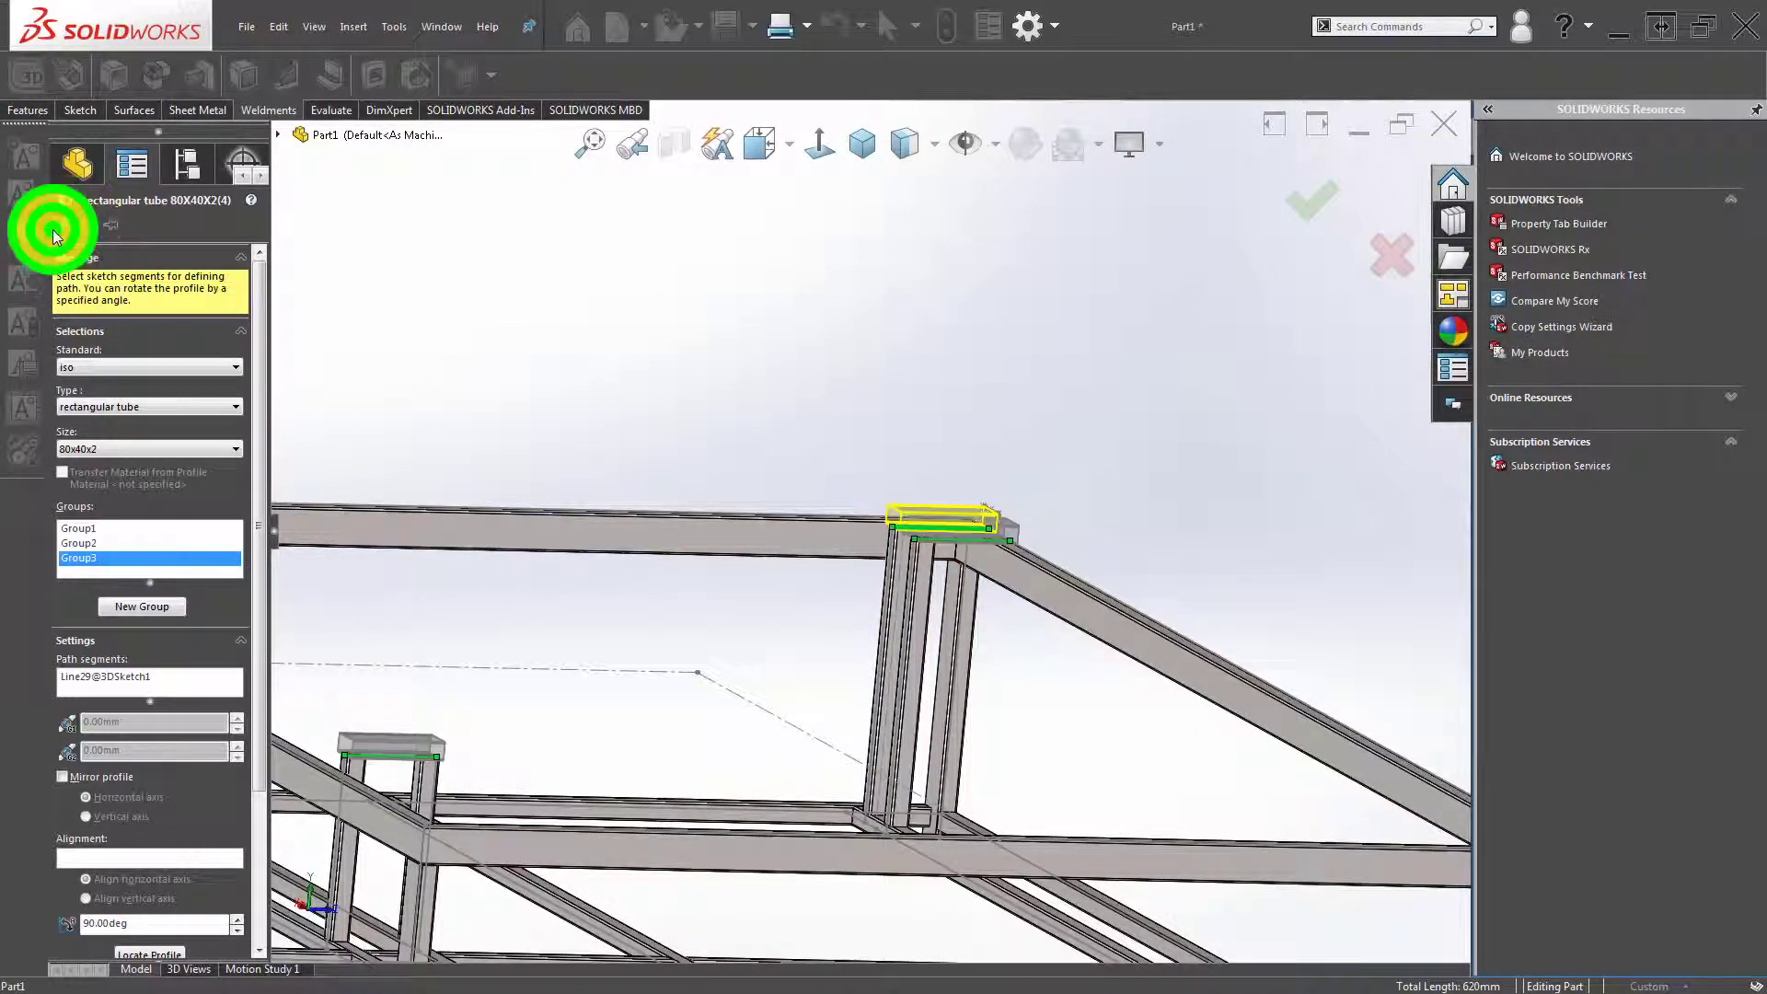
{"action": "left_click", "coordinate": [52, 230]}
{"action": "left_click", "coordinate": [730, 304]}
Move Rectangular tube 80X40X2(4) below Mirror2 in the FeatureManager tree.
{"action": "scroll", "coordinate": [979, 585], "scroll_direction": "down", "scroll_amount": 5}
{"action": "mouse_move", "coordinate": [979, 584]}
{"action": "middle_mouse_down"}
{"action": "mouse_move", "coordinate": [945, 656]}
{"action": "mouse_move", "coordinate": [926, 623]}
{"action": "middle_mouse_up"}
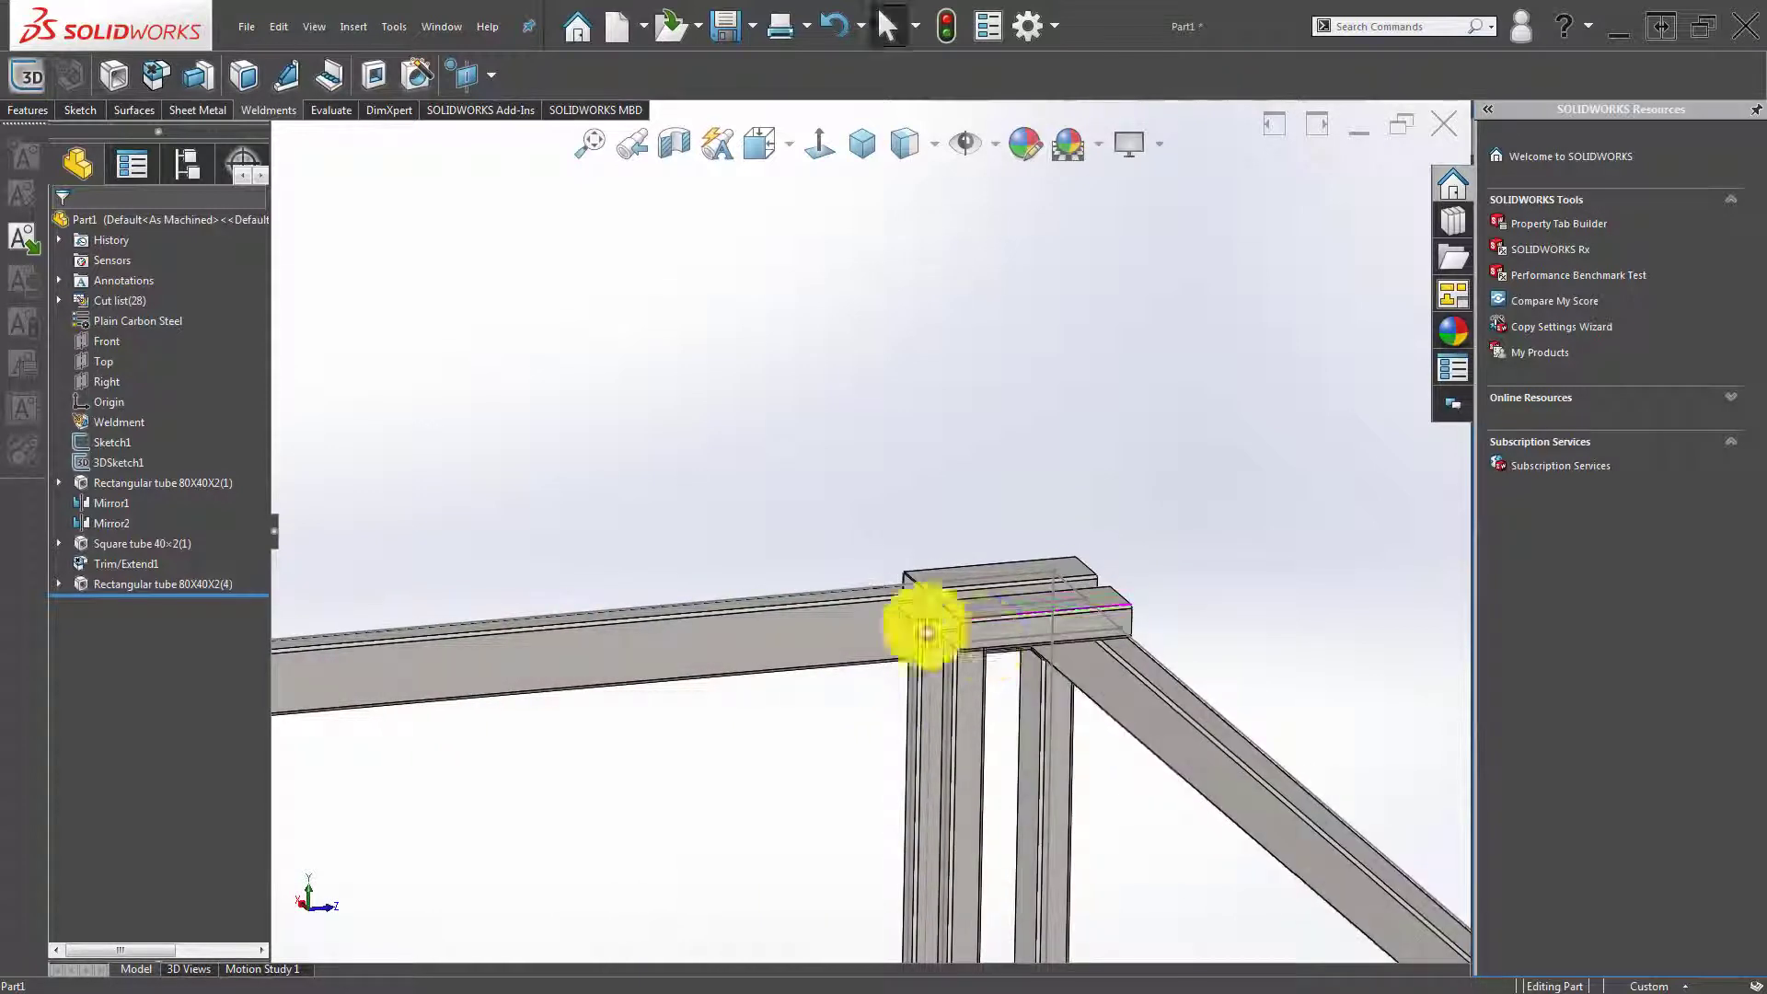
{"action": "left_click", "coordinate": [202, 586]}
{"action": "mouse_move", "coordinate": [161, 583]}
{"action": "left_mouse_down"}
{"action": "mouse_move", "coordinate": [200, 518]}
{"action": "mouse_move", "coordinate": [166, 552]}
{"action": "left_mouse_up"}
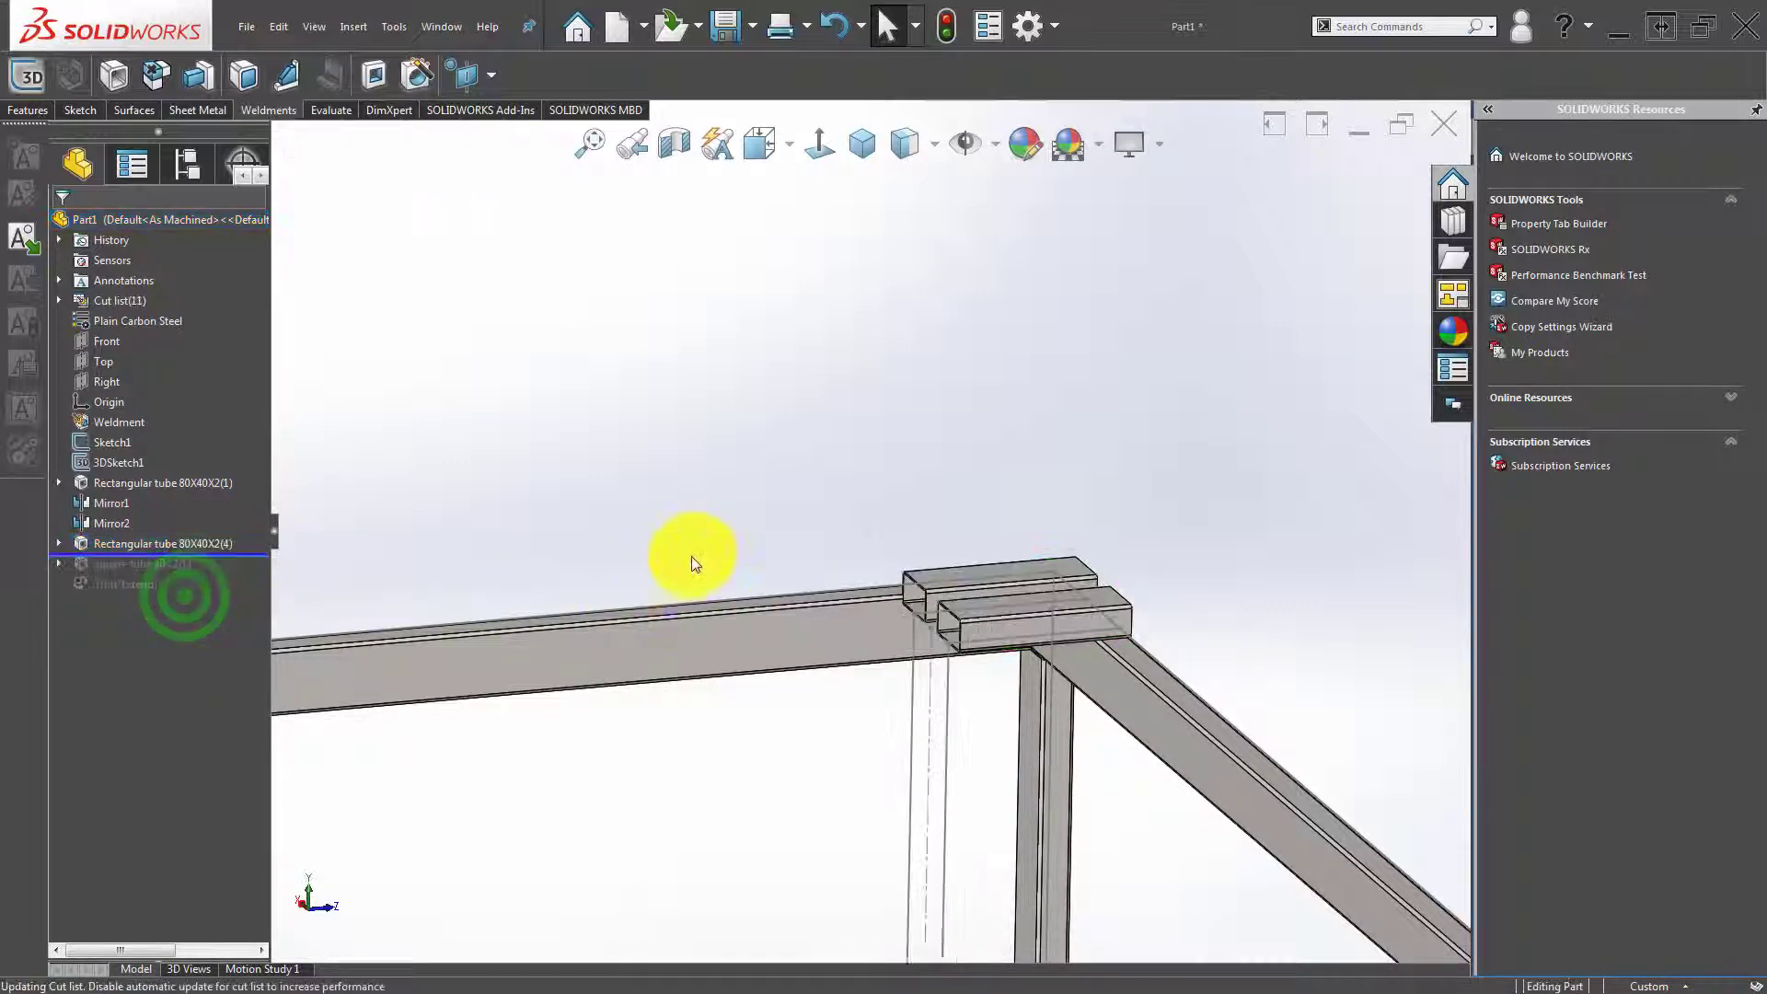
Reopen Rectangular tube 80X40X2(4) and relocate Group1's profile onto a corner point.
{"action": "left_click", "coordinate": [157, 538]}
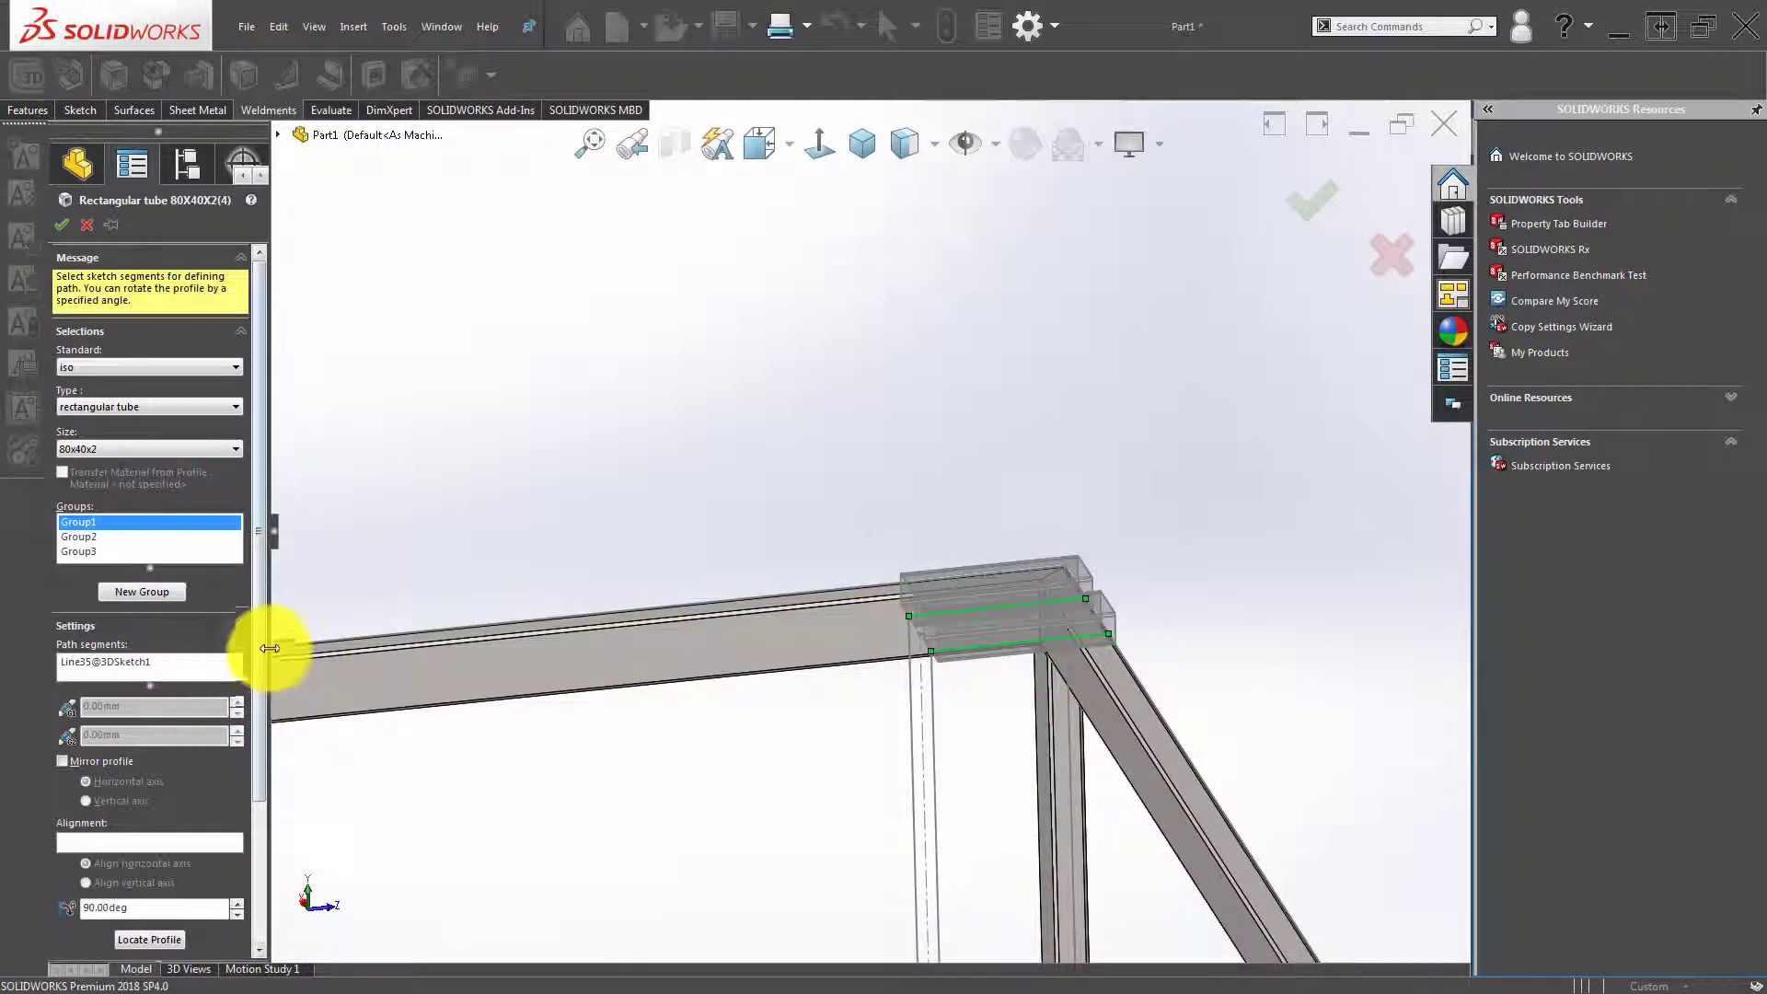
{"action": "left_click_drag", "start_coordinate": [260, 649], "coordinate": [272, 716]}
{"action": "scroll", "coordinate": [165, 593], "scroll_direction": "down", "scroll_amount": 1}
{"action": "scroll", "coordinate": [709, 731], "scroll_direction": "up", "scroll_amount": 5}
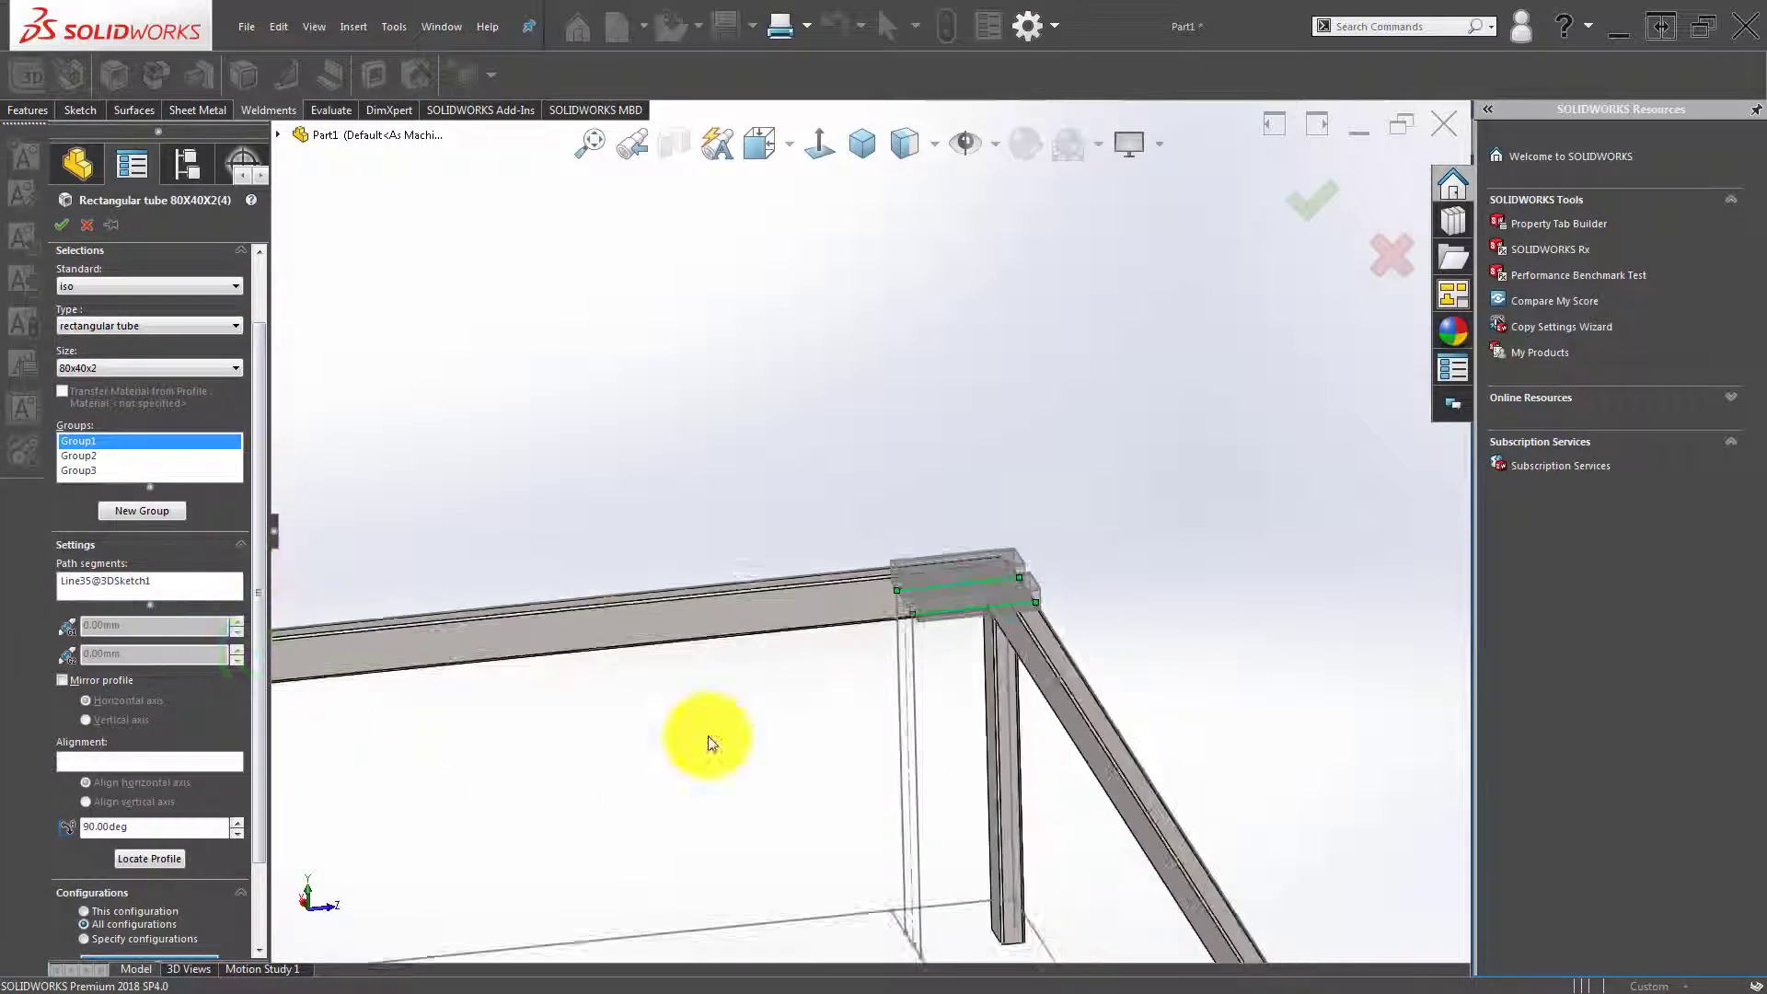
{"action": "scroll", "coordinate": [709, 724], "scroll_direction": "down", "scroll_amount": 1}
{"action": "scroll", "coordinate": [632, 702], "scroll_direction": "down", "scroll_amount": 3}
{"action": "scroll", "coordinate": [671, 671], "scroll_direction": "down", "scroll_amount": 2}
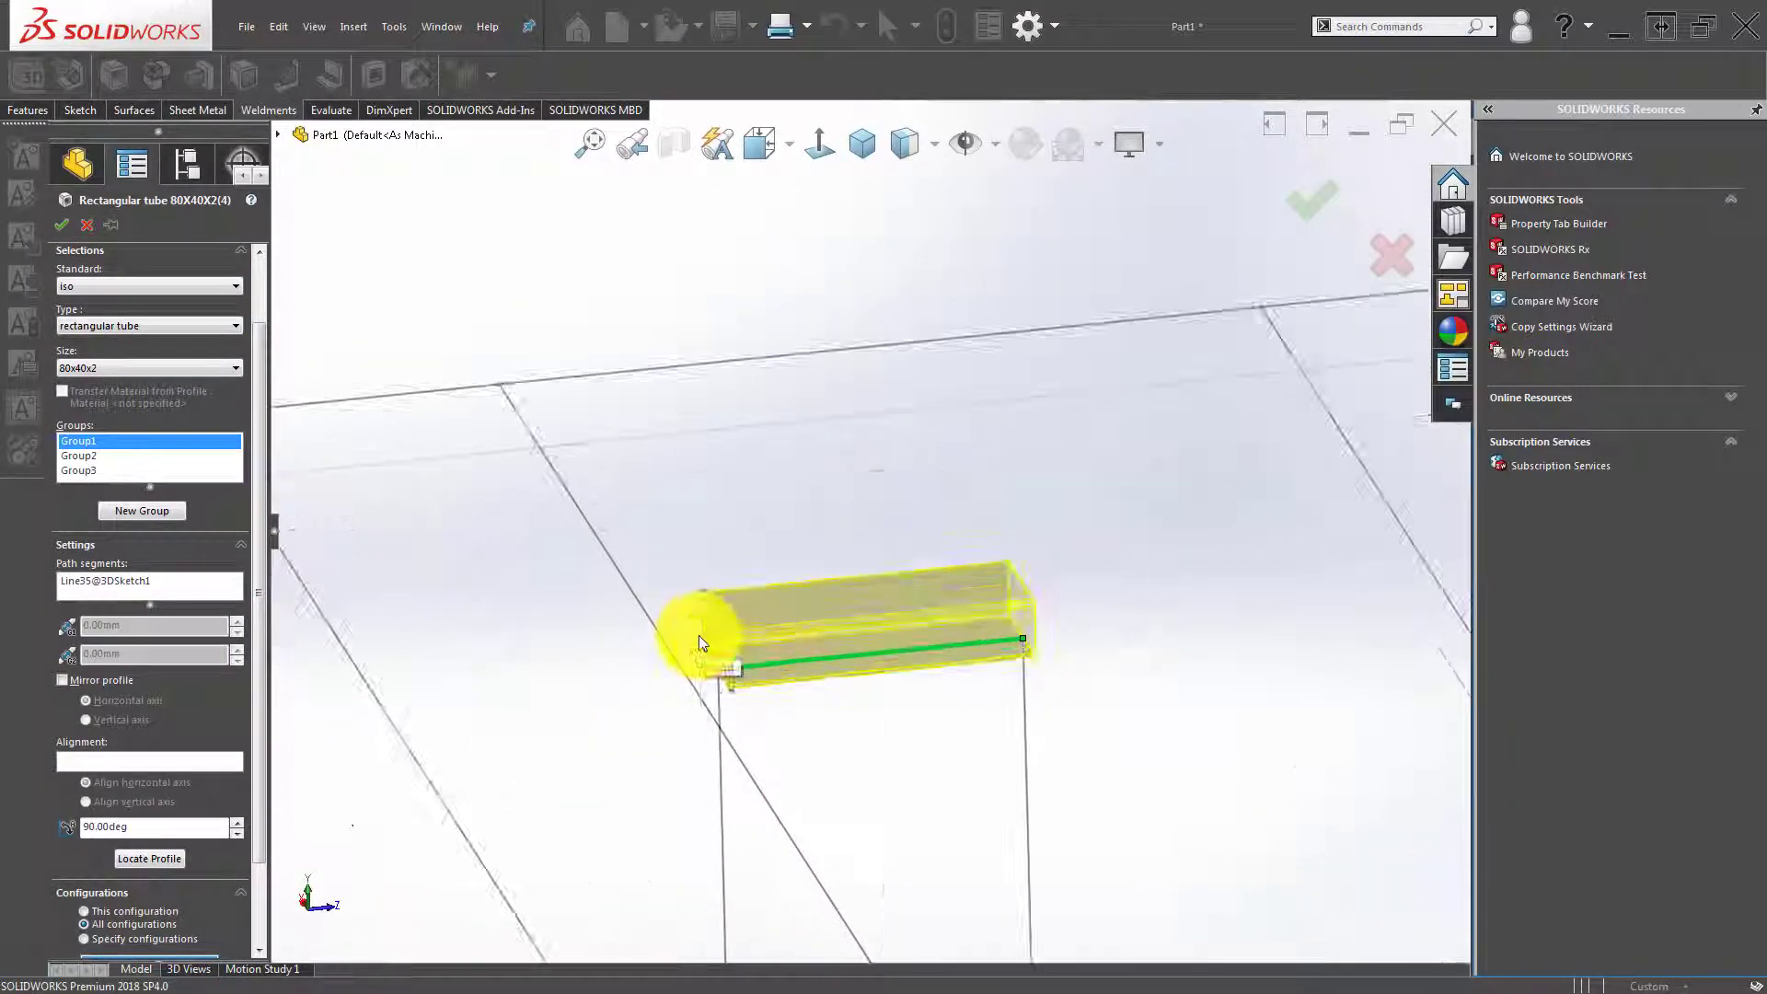
{"action": "left_click", "coordinate": [164, 858]}
{"action": "left_click", "coordinate": [864, 327]}
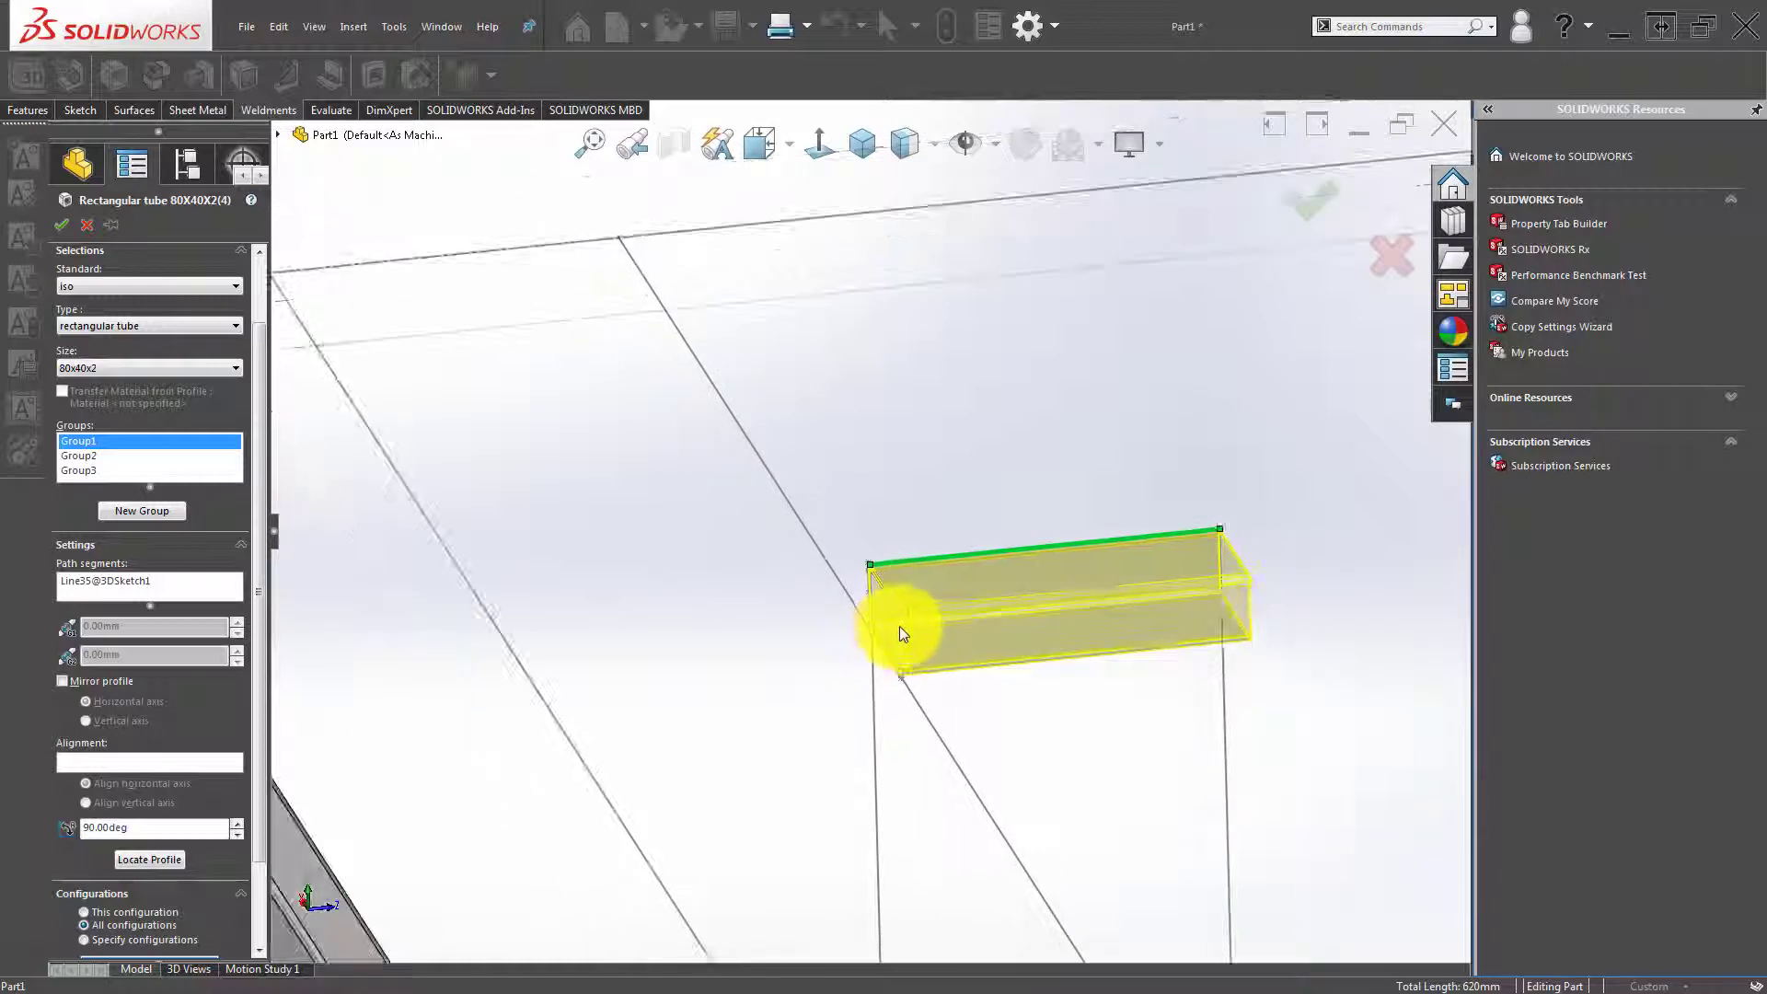
{"action": "left_click", "coordinate": [152, 858]}
{"action": "left_click", "coordinate": [876, 313]}
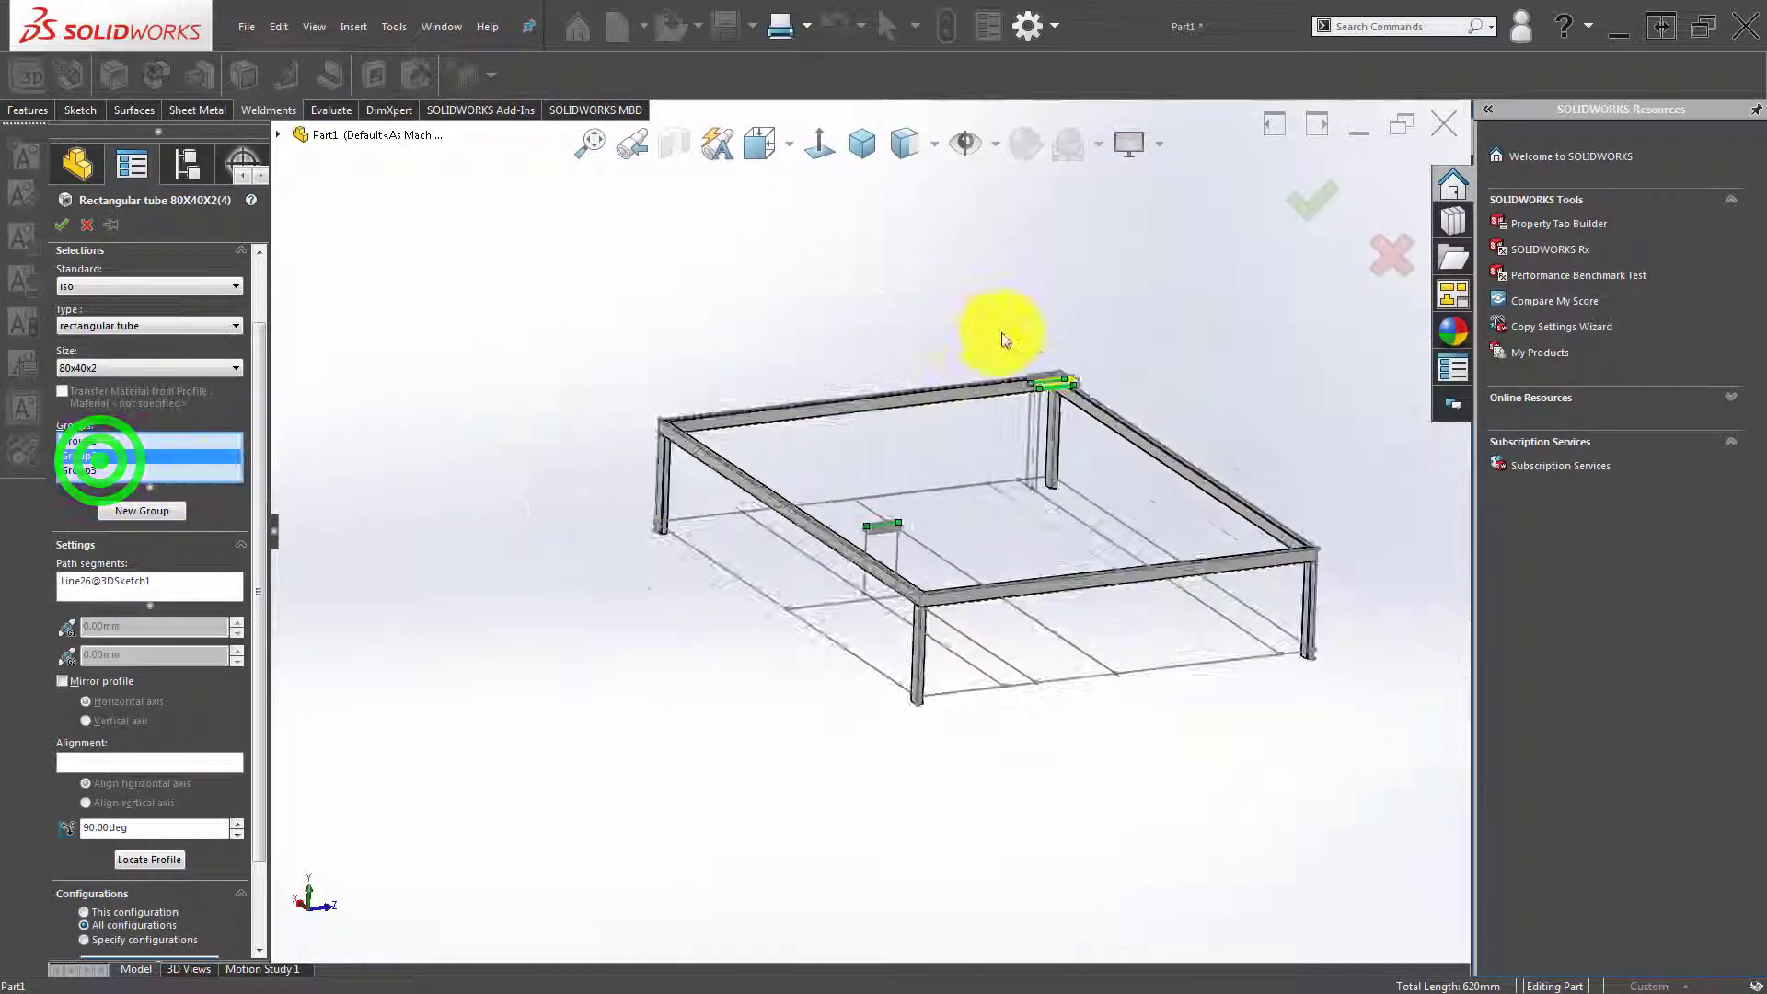
Relocate the Group2 and Group3 profiles onto corner points and accept the member.
{"action": "scroll", "coordinate": [1033, 406], "scroll_direction": "down", "scroll_amount": 3}
{"action": "scroll", "coordinate": [986, 481], "scroll_direction": "down", "scroll_amount": 2}
{"action": "scroll", "coordinate": [734, 578], "scroll_direction": "down", "scroll_amount": 3}
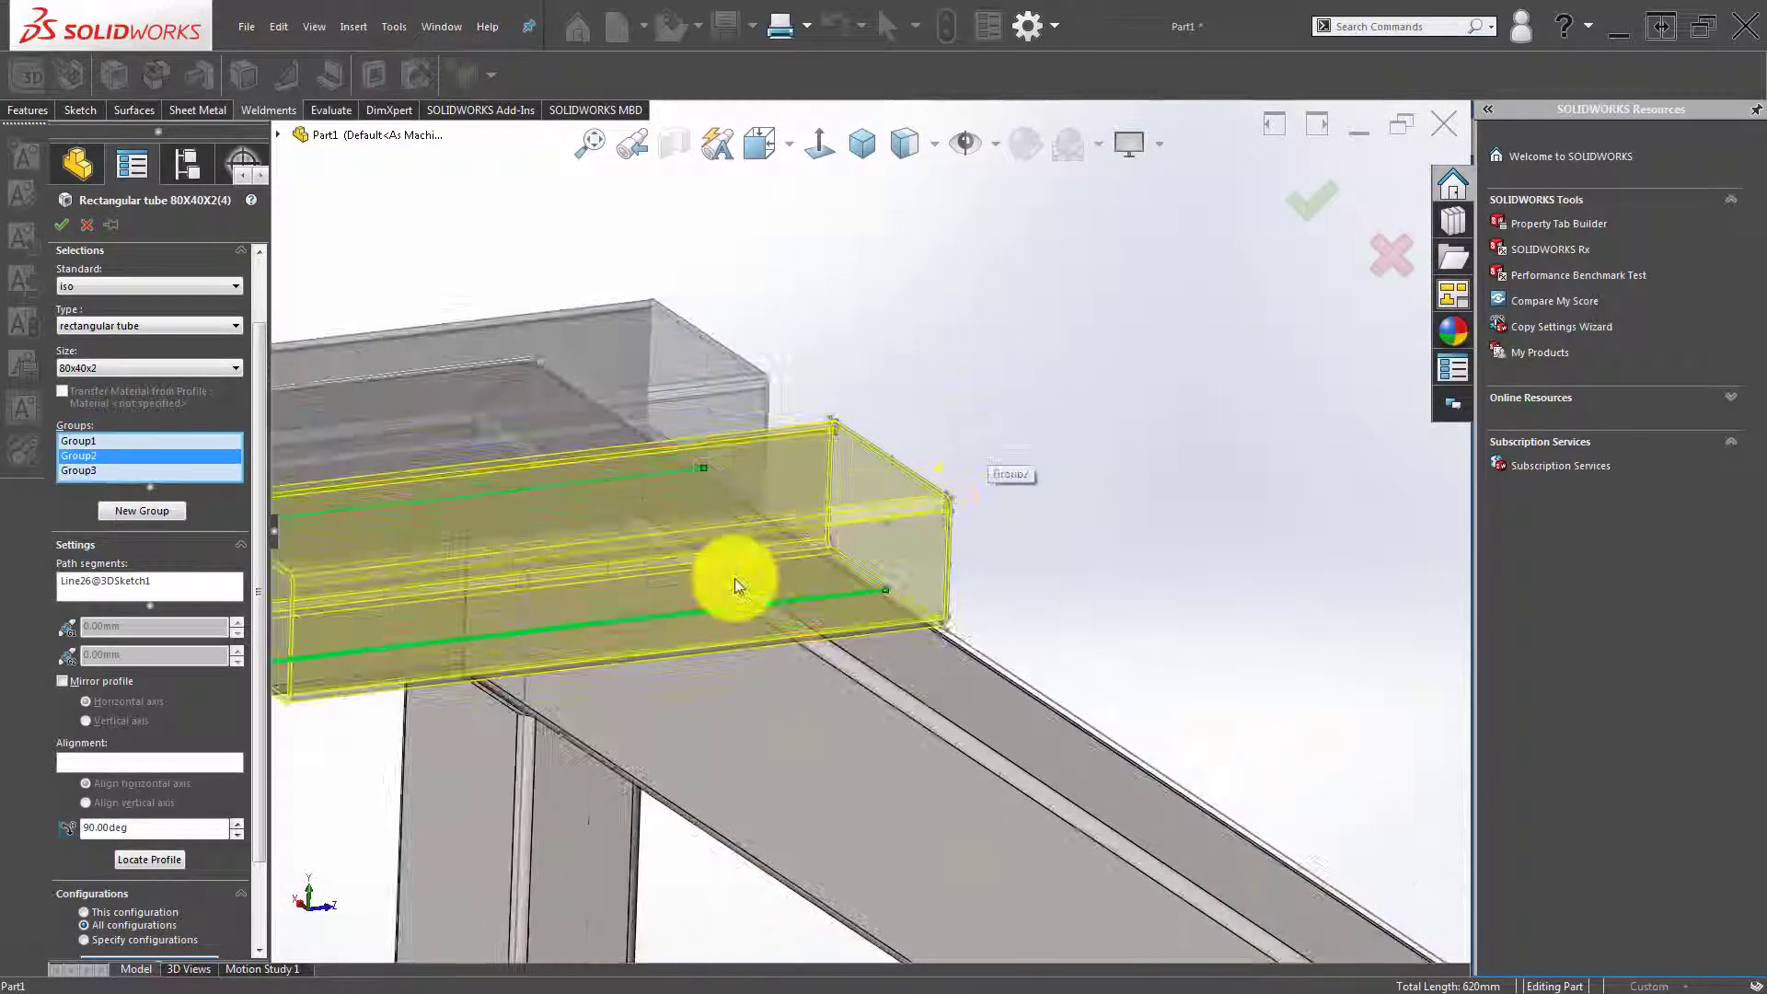
{"action": "left_click", "coordinate": [169, 857]}
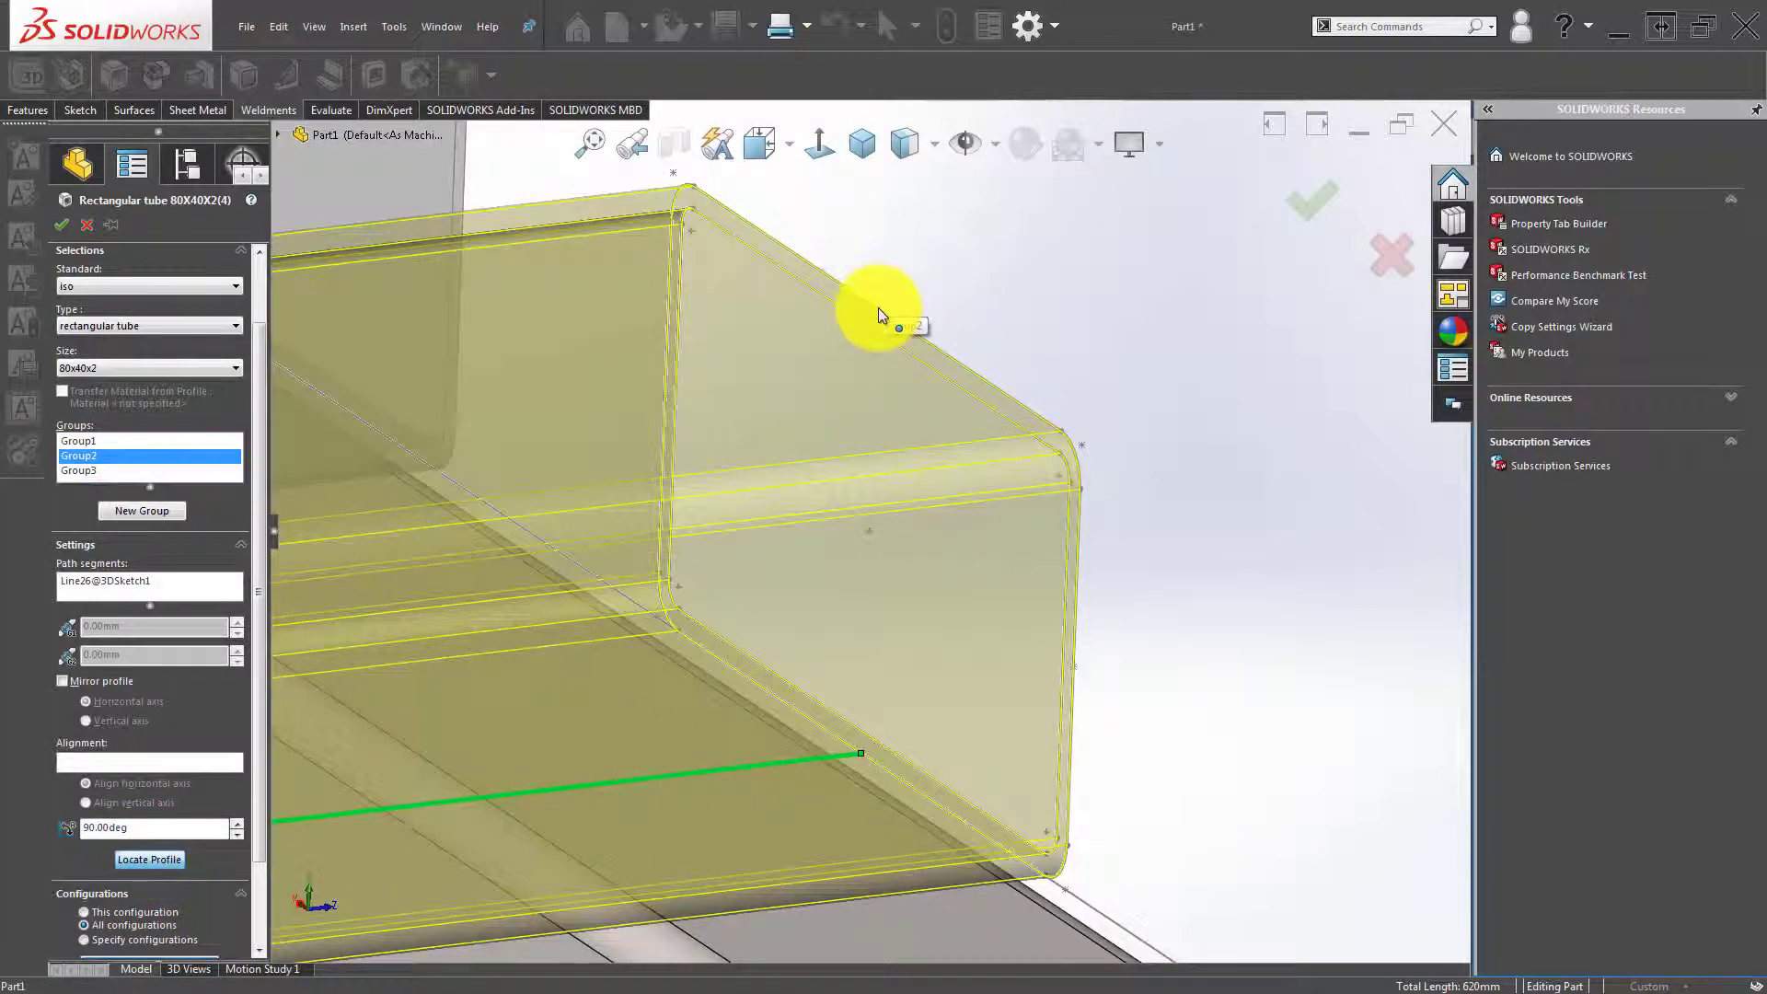
{"action": "left_click", "coordinate": [878, 307]}
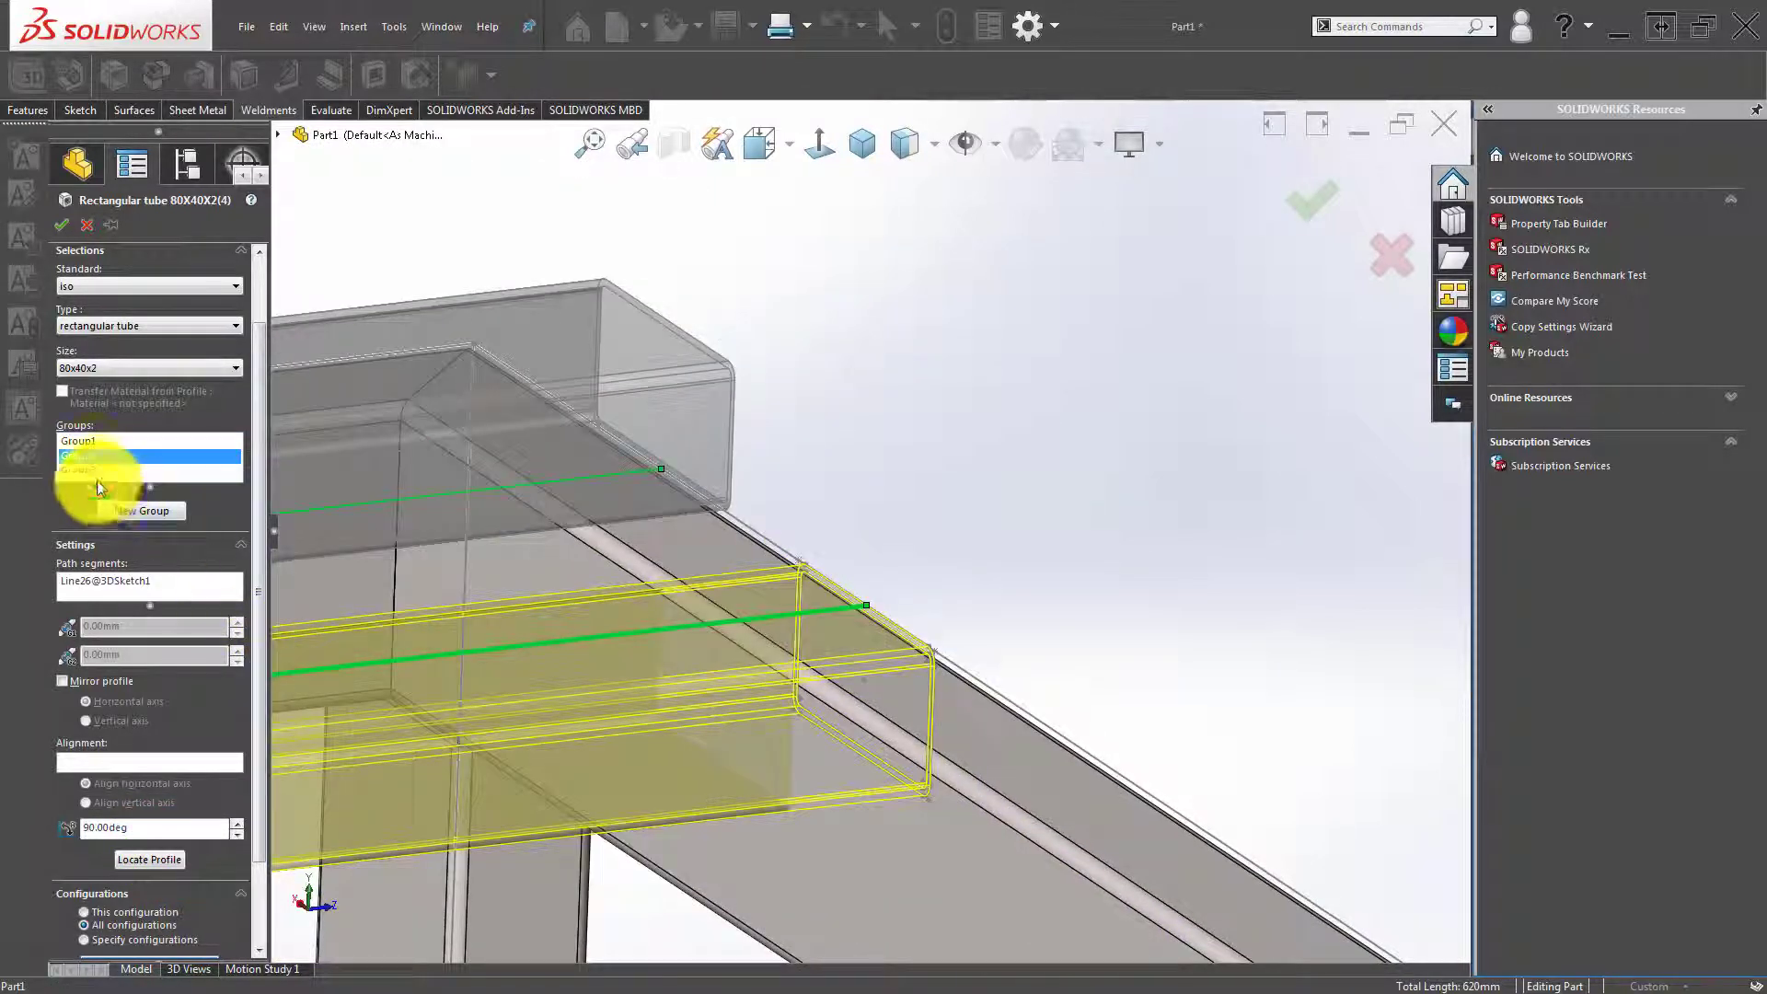
{"action": "left_click", "coordinate": [95, 471]}
{"action": "left_click", "coordinate": [146, 859]}
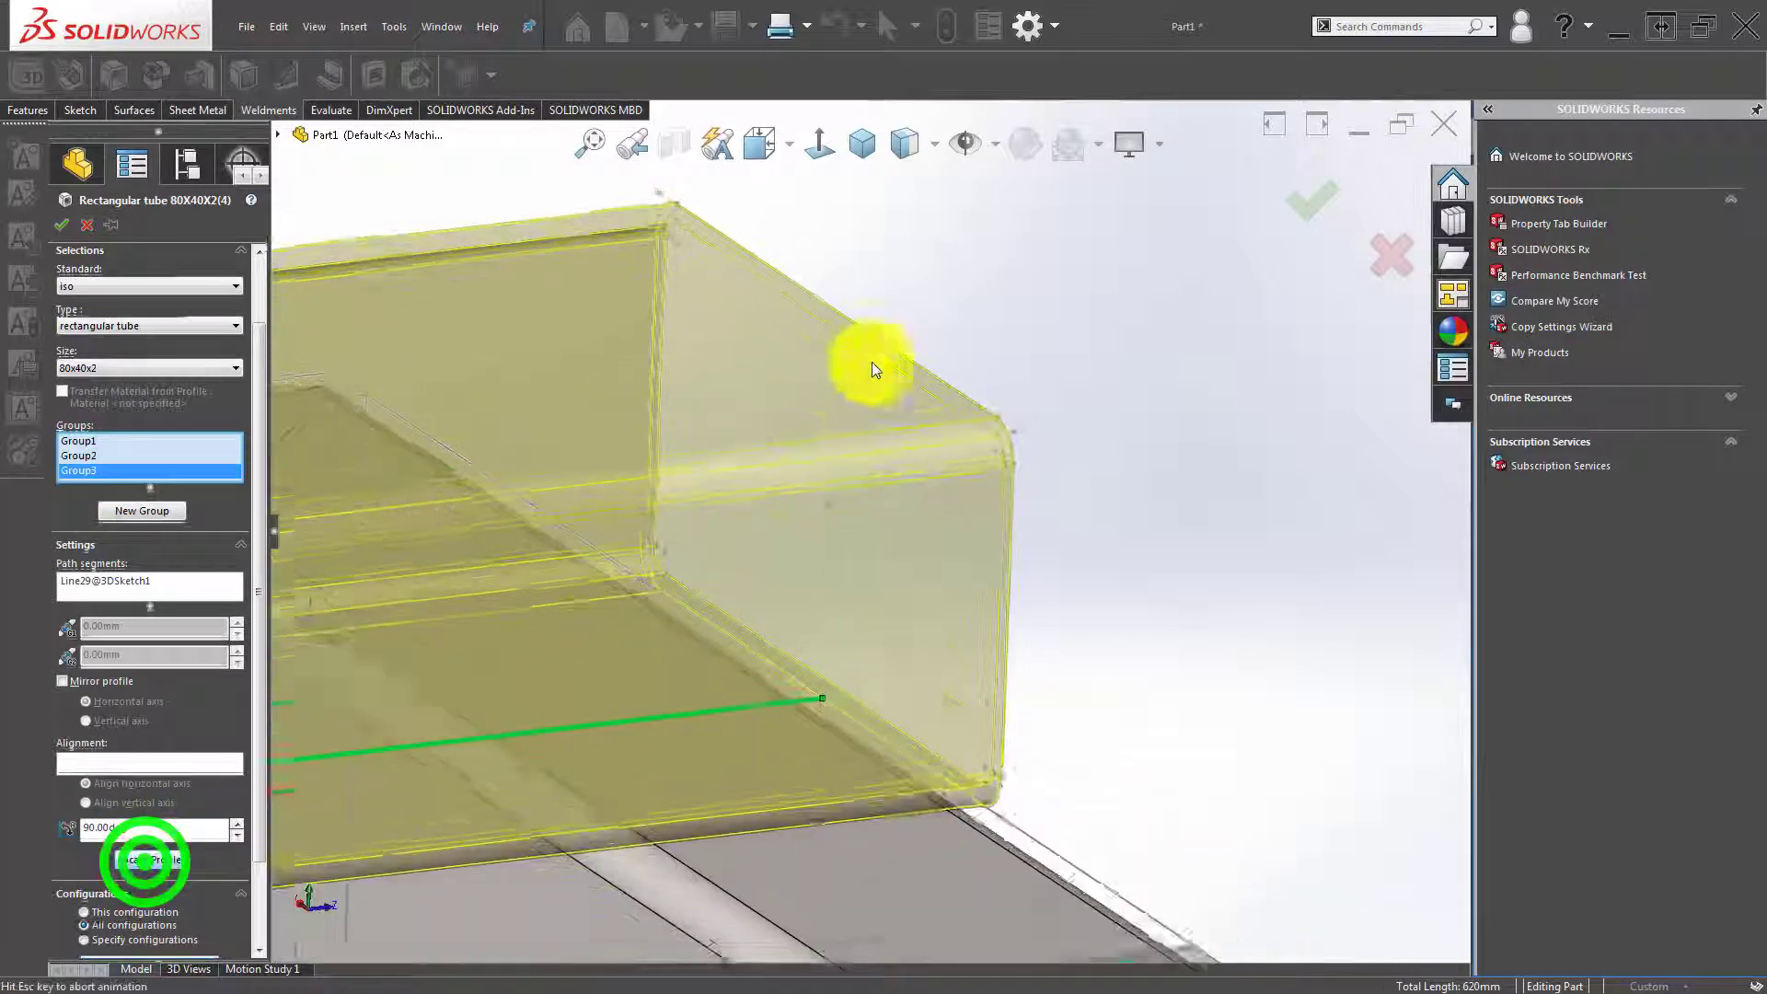
{"action": "left_click", "coordinate": [878, 308]}
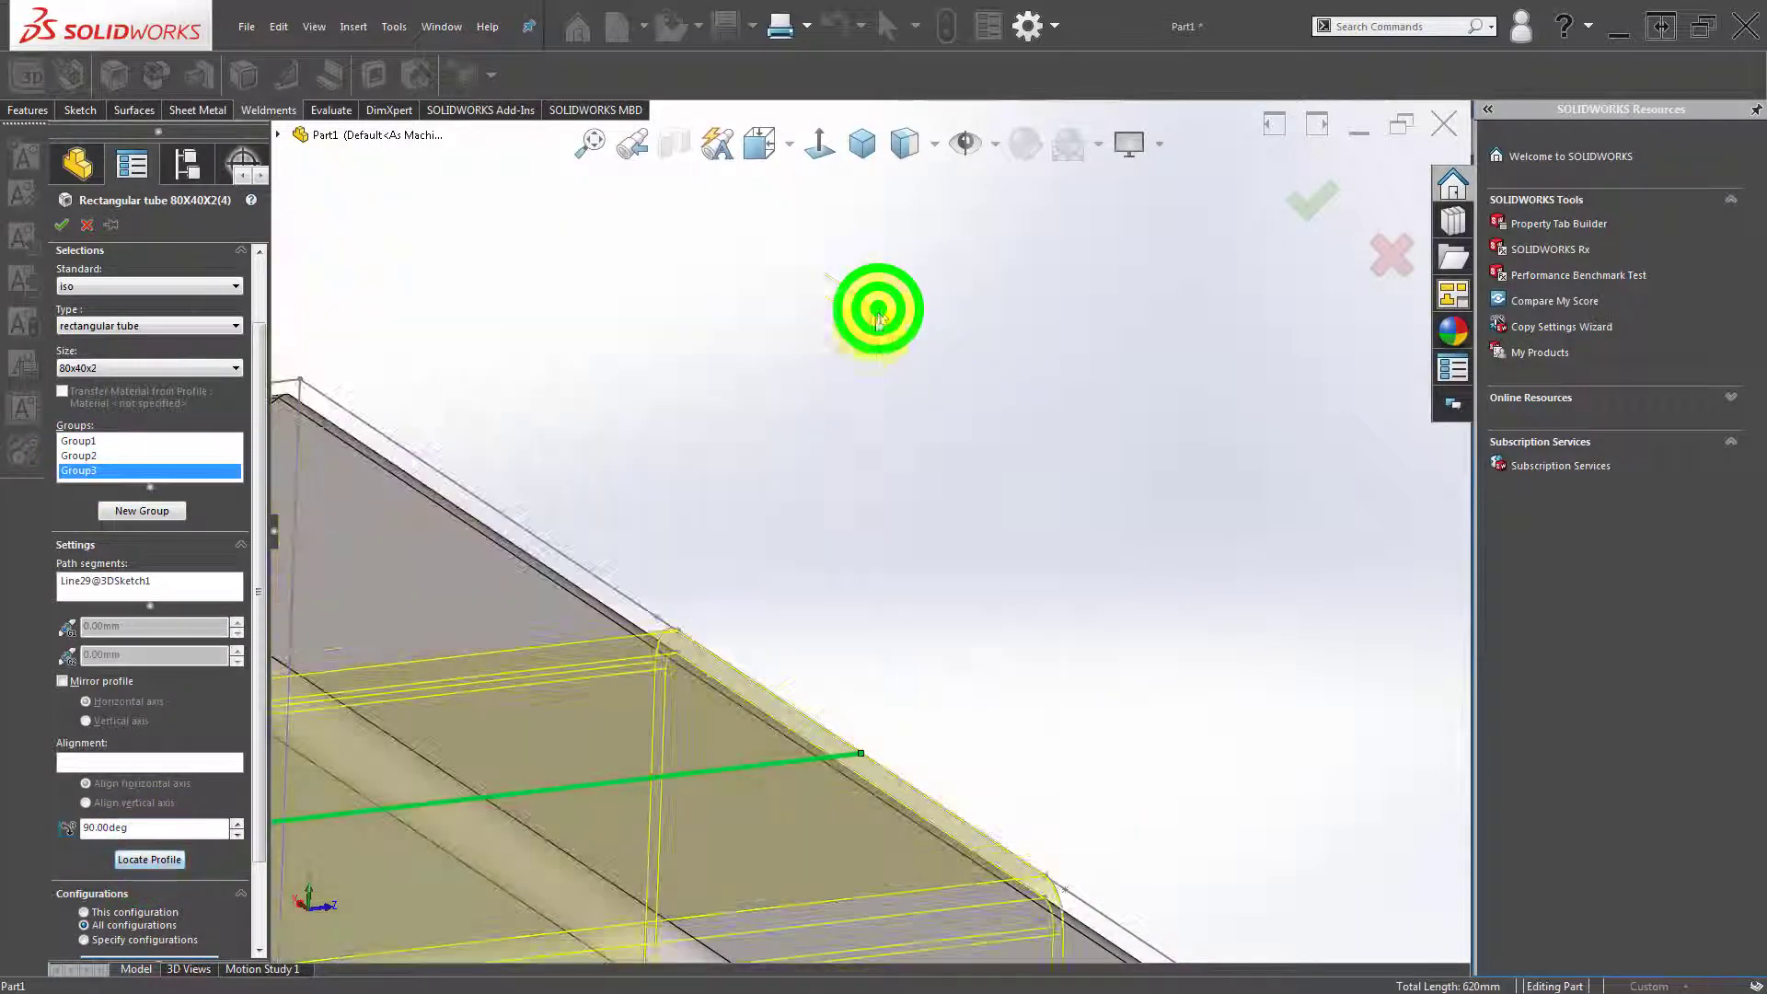
{"action": "mouse_move", "coordinate": [769, 563]}
{"action": "middle_mouse_down"}
{"action": "mouse_move", "coordinate": [741, 623]}
{"action": "mouse_move", "coordinate": [771, 554]}
{"action": "middle_mouse_up"}
{"action": "left_click", "coordinate": [1312, 195]}
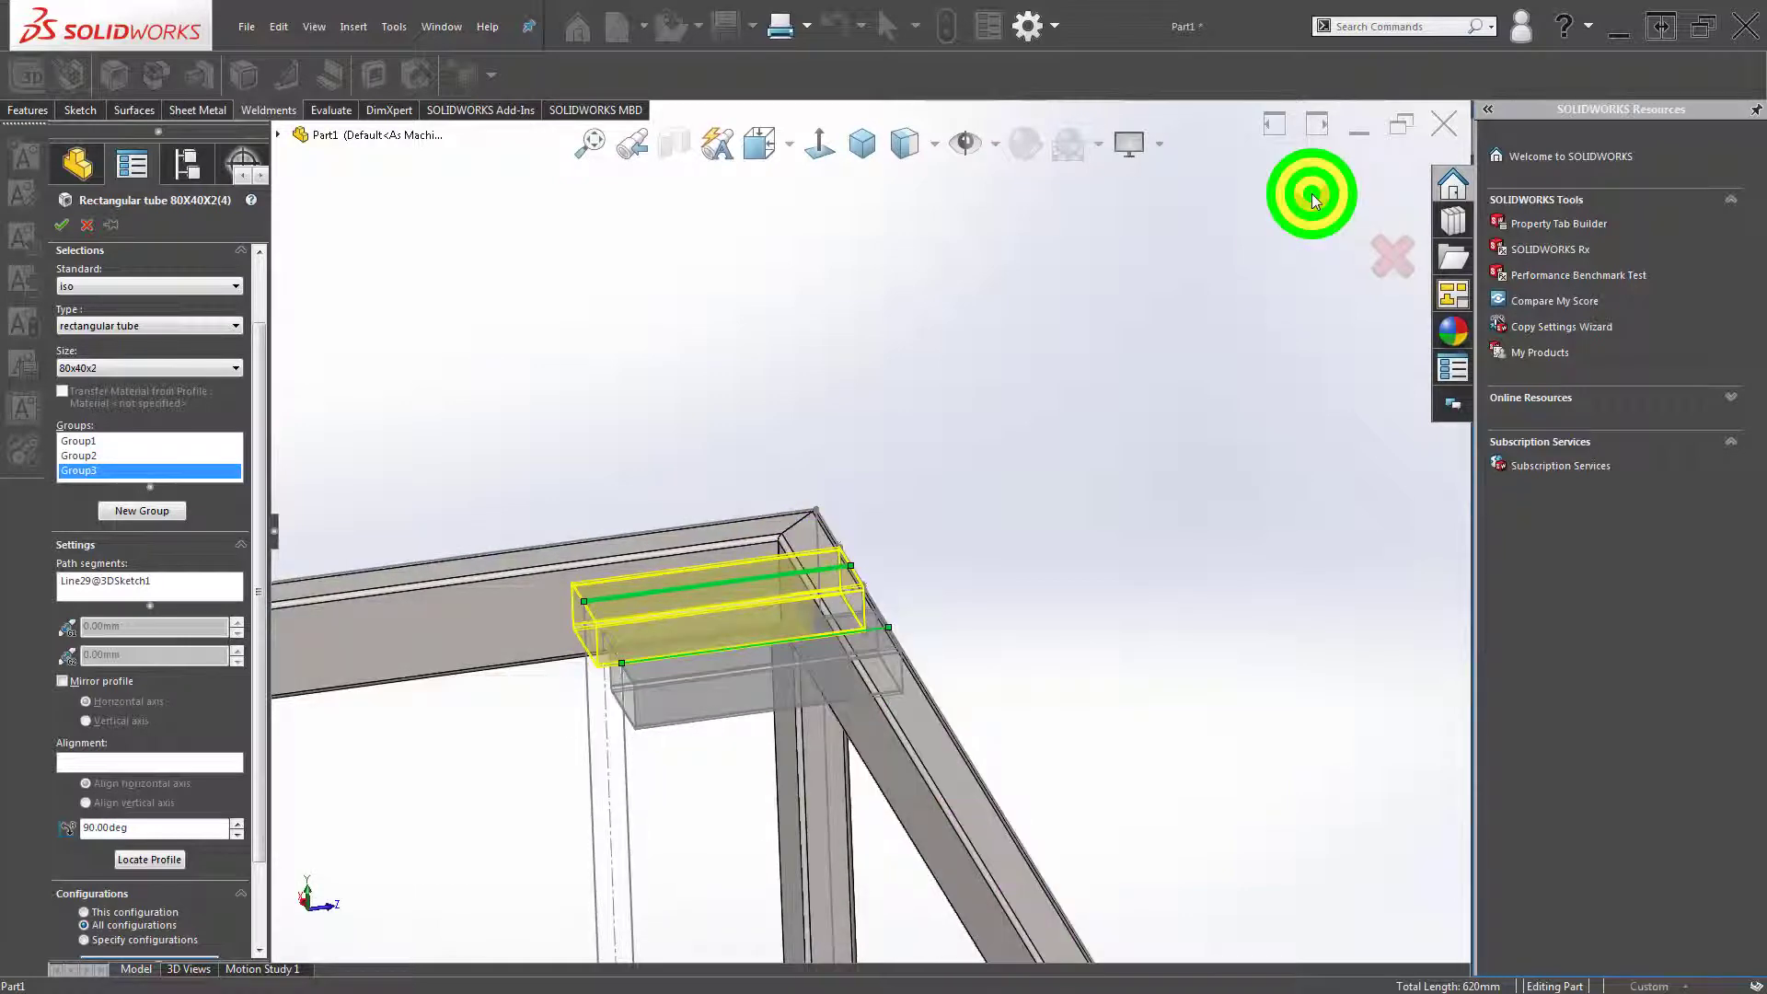
{"action": "left_click", "coordinate": [1128, 422]}
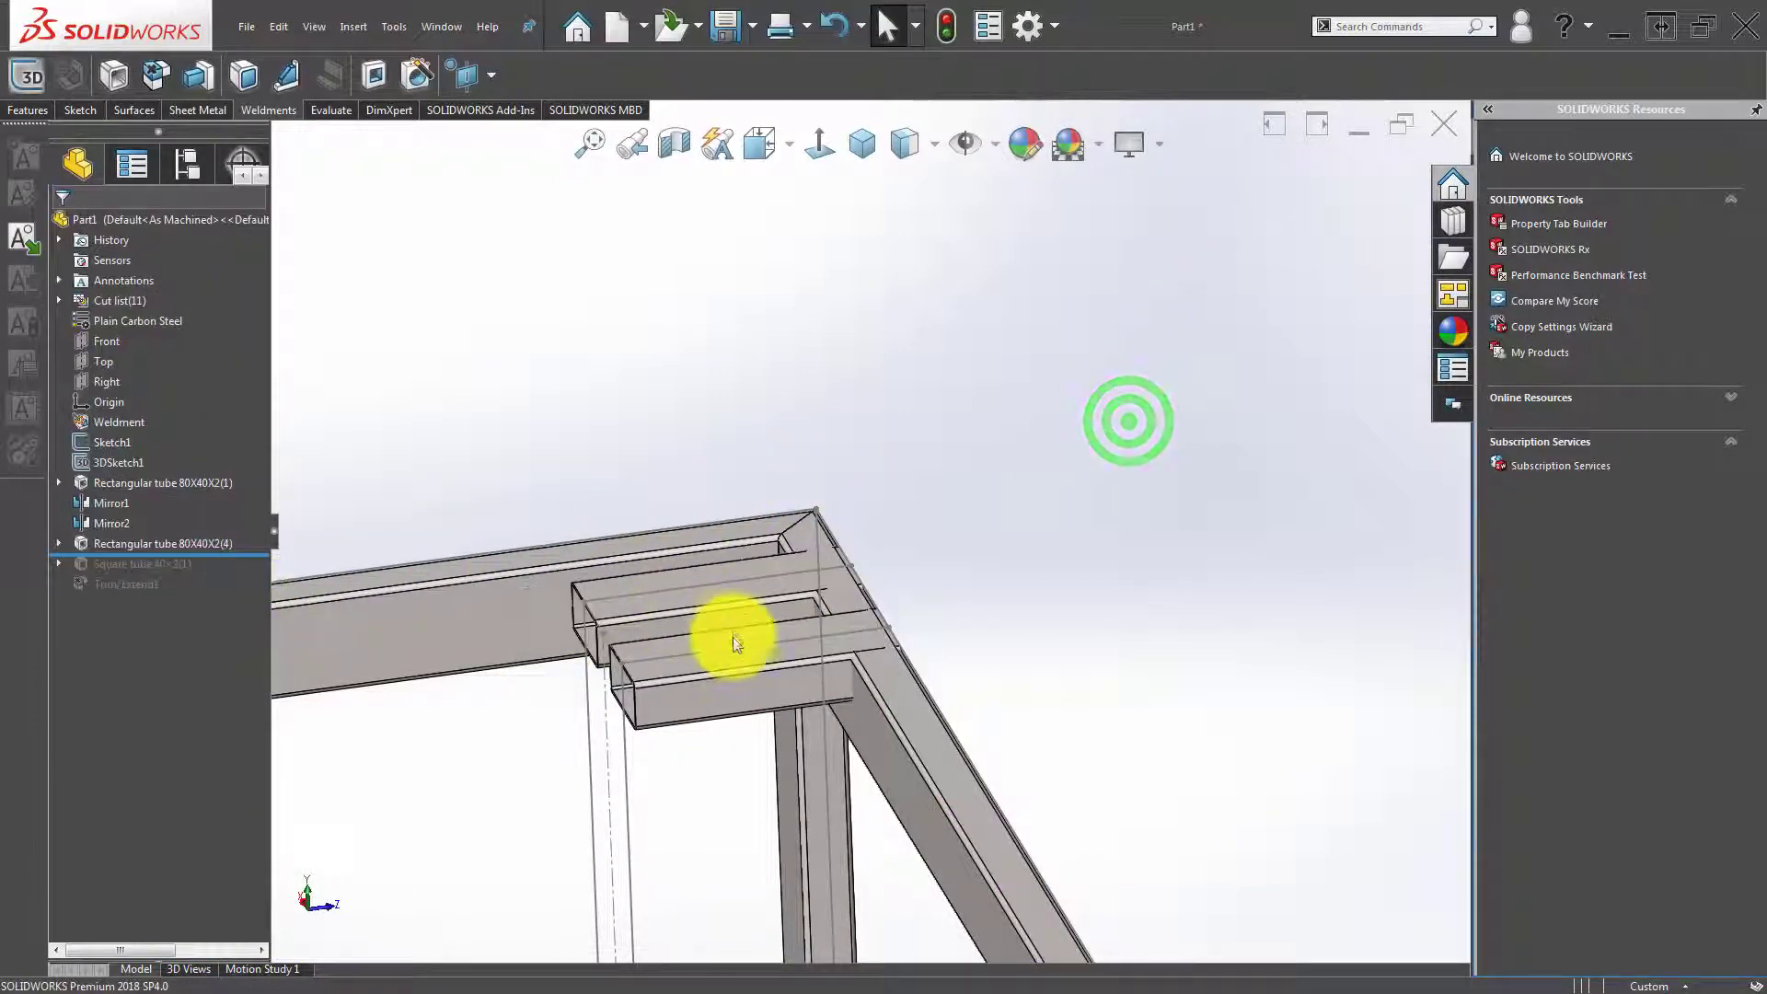
Roll the tree forward past Square tube 40×2(1) and Trim/Extend1, then inspect the capped posts.
{"action": "left_click_drag", "start_coordinate": [244, 553], "coordinate": [240, 574]}
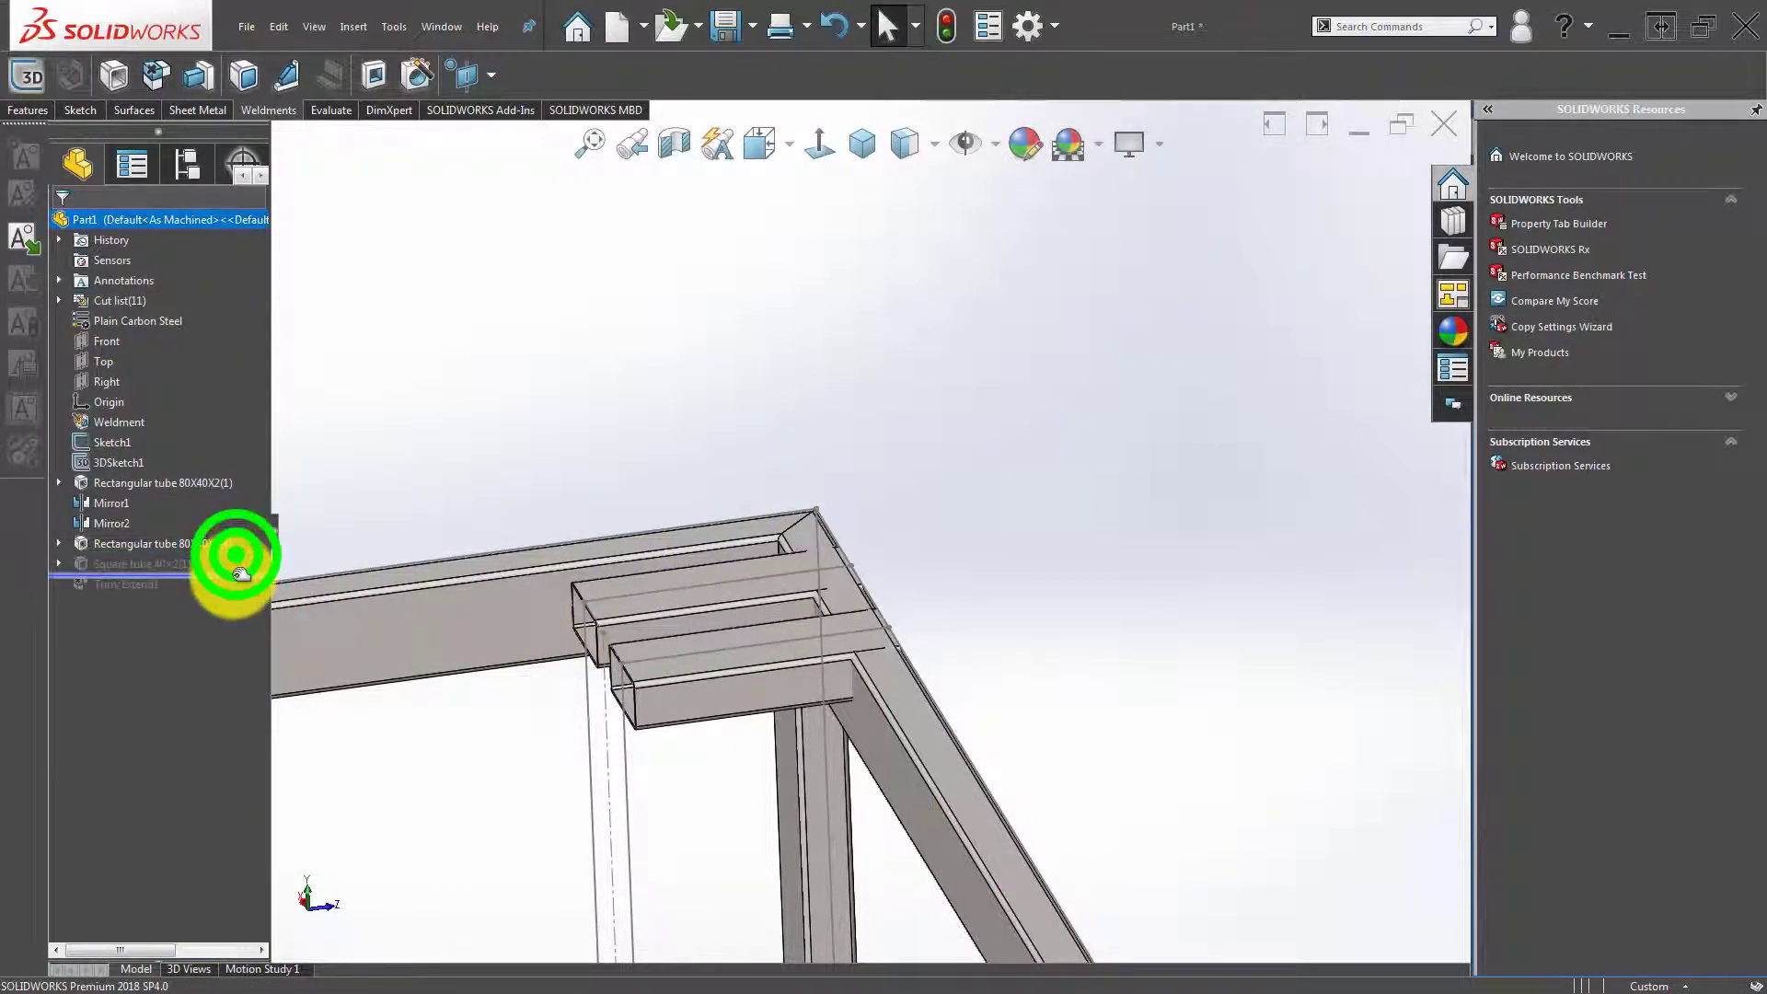
{"action": "mouse_move", "coordinate": [633, 711]}
{"action": "middle_mouse_down"}
{"action": "mouse_move", "coordinate": [738, 631]}
{"action": "mouse_move", "coordinate": [737, 663]}
{"action": "mouse_move", "coordinate": [773, 670]}
{"action": "mouse_move", "coordinate": [772, 635]}
{"action": "mouse_move", "coordinate": [809, 600]}
{"action": "mouse_move", "coordinate": [791, 635]}
{"action": "middle_mouse_up"}
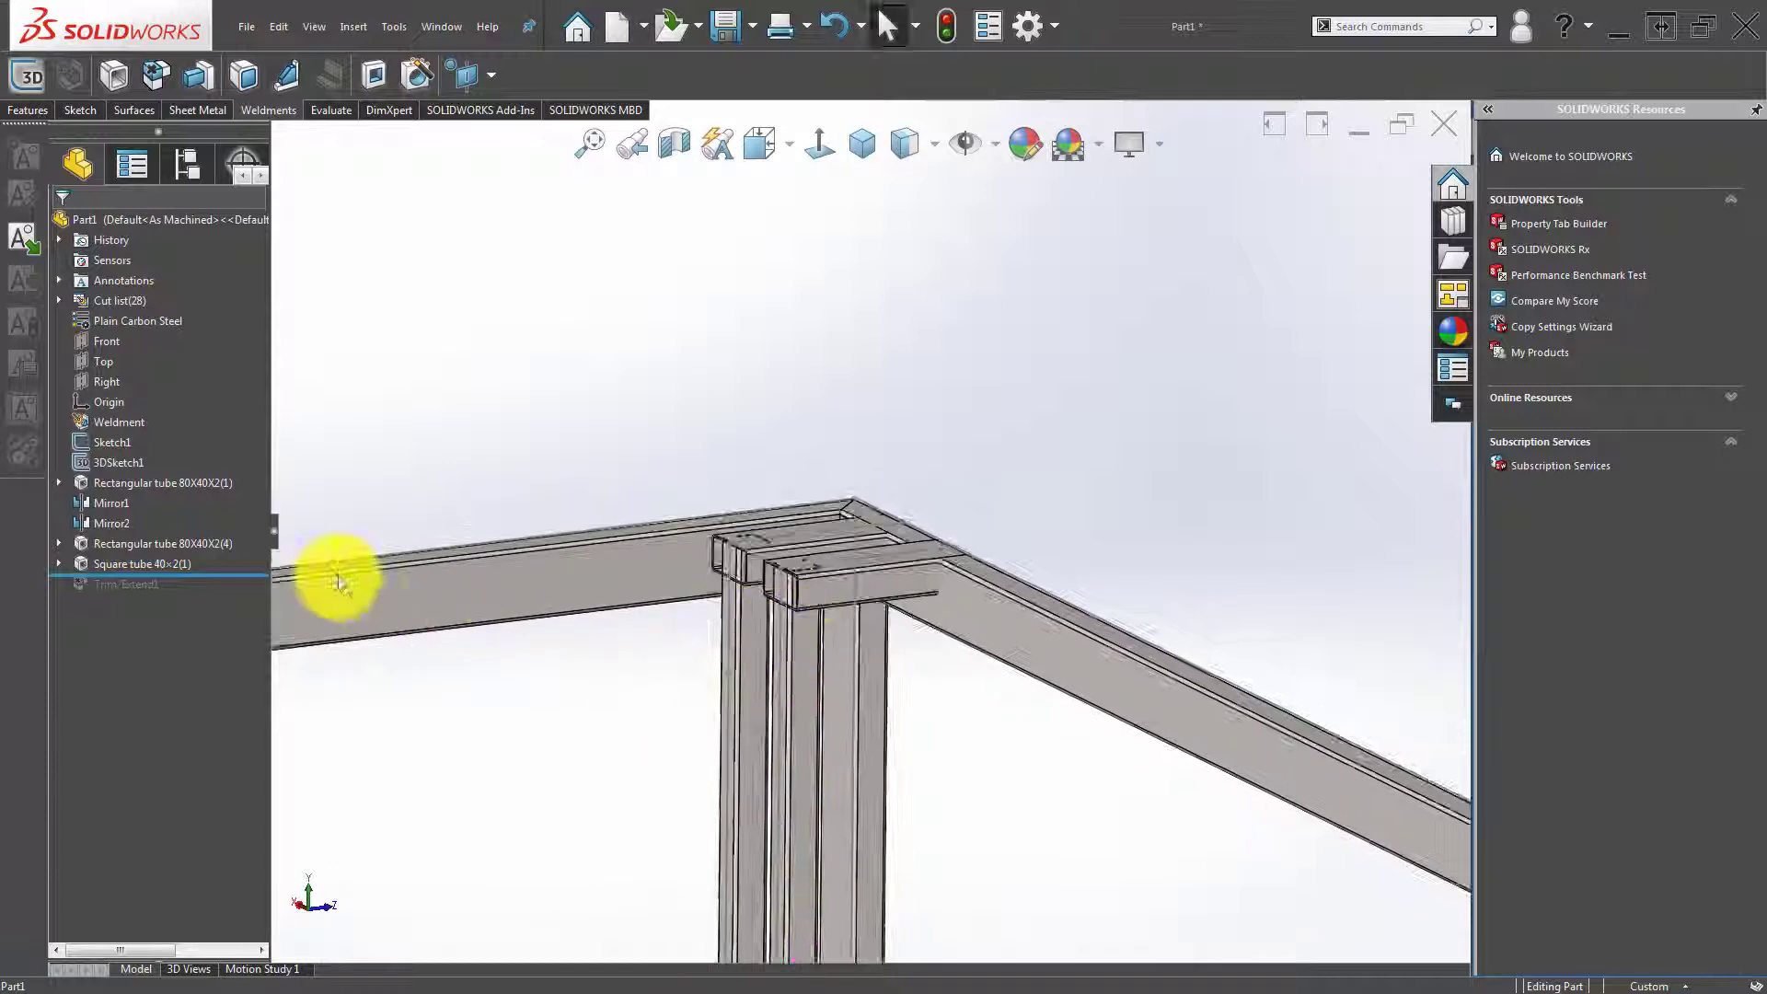
{"action": "left_click_drag", "start_coordinate": [203, 577], "coordinate": [193, 595]}
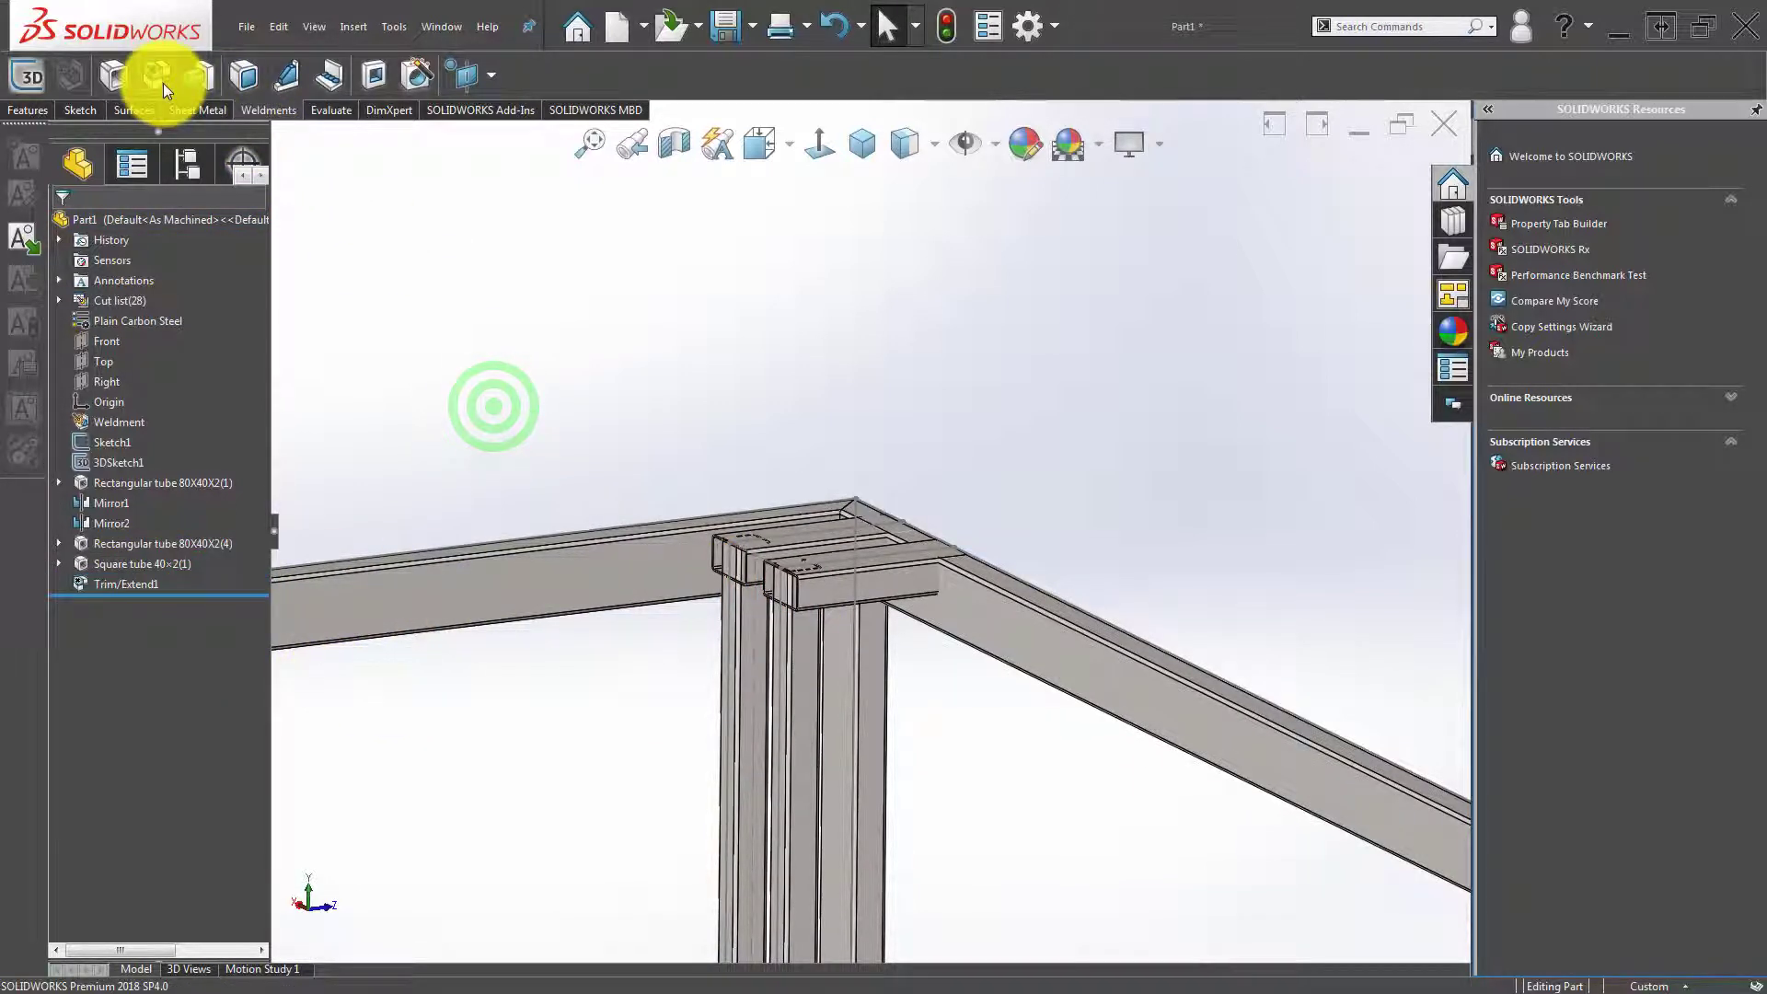
{"action": "mouse_move", "coordinate": [460, 423]}
{"action": "middle_mouse_down"}
{"action": "mouse_move", "coordinate": [506, 488]}
{"action": "mouse_move", "coordinate": [567, 739]}
{"action": "middle_mouse_up"}
{"action": "scroll", "coordinate": [568, 739], "scroll_direction": "up", "scroll_amount": 4}
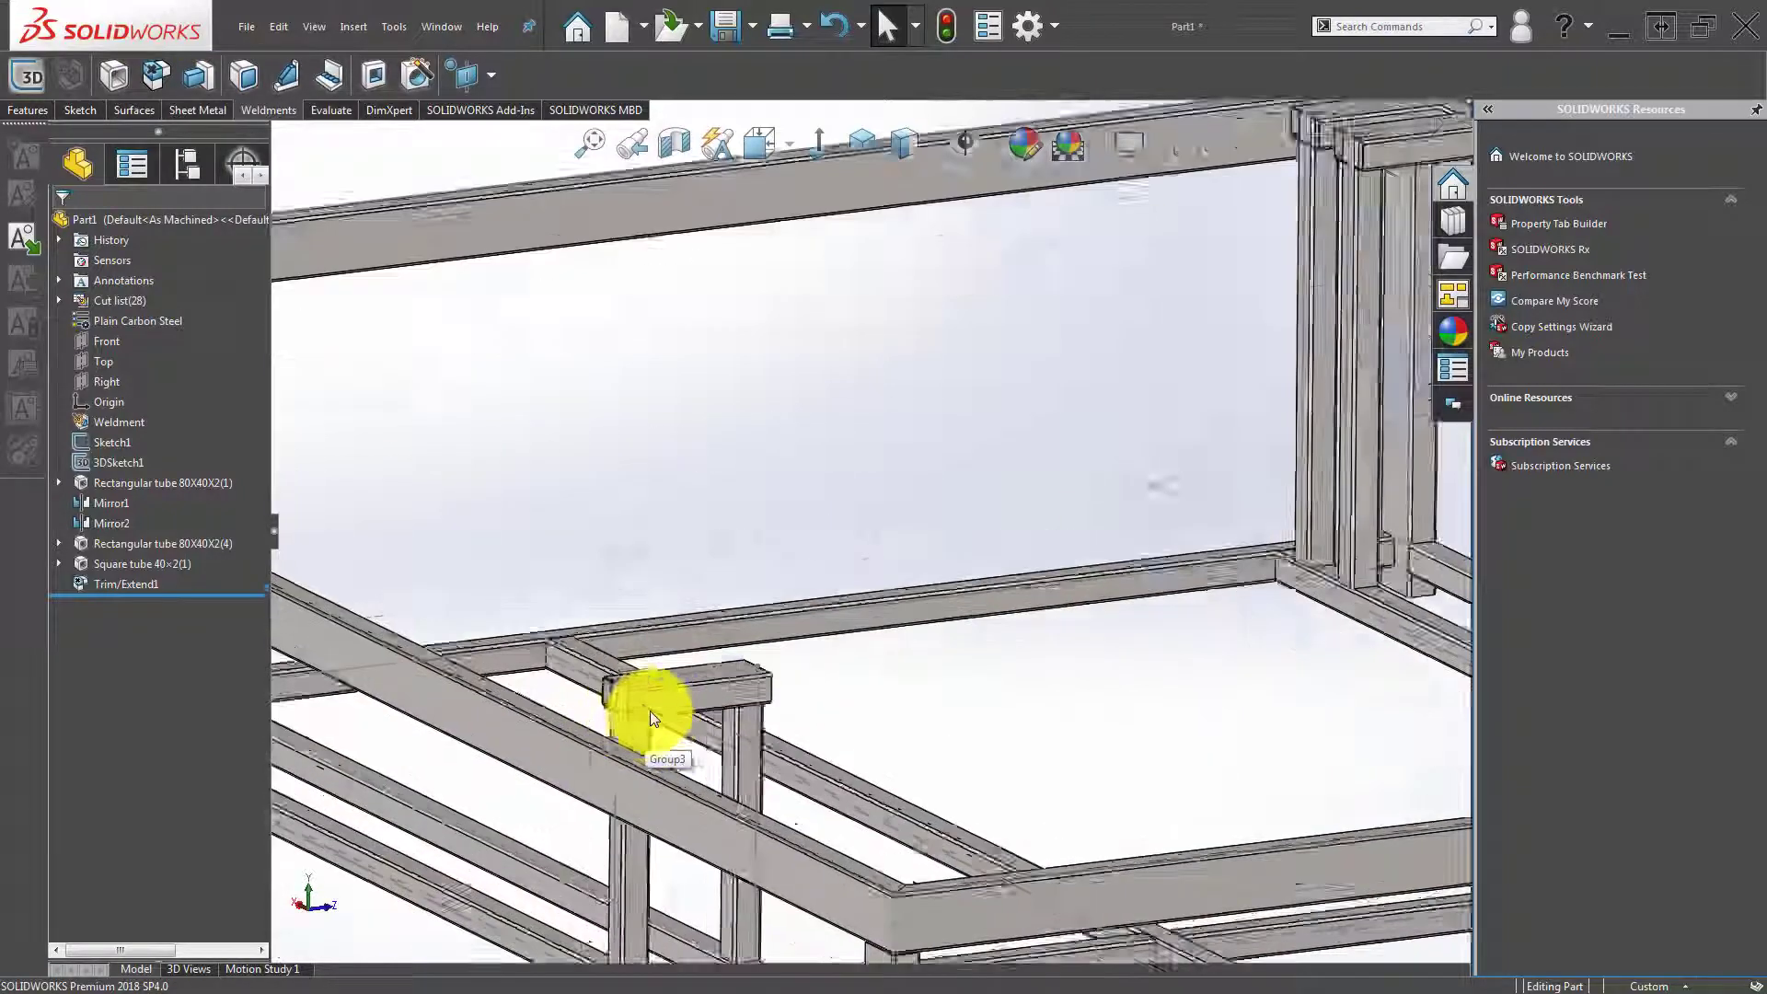
{"action": "scroll", "coordinate": [650, 711], "scroll_direction": "up", "scroll_amount": 4}
{"action": "scroll", "coordinate": [631, 702], "scroll_direction": "up", "scroll_amount": 3}
{"action": "scroll", "coordinate": [631, 723], "scroll_direction": "up", "scroll_amount": 1}
{"action": "scroll", "coordinate": [635, 706], "scroll_direction": "down", "scroll_amount": 3}
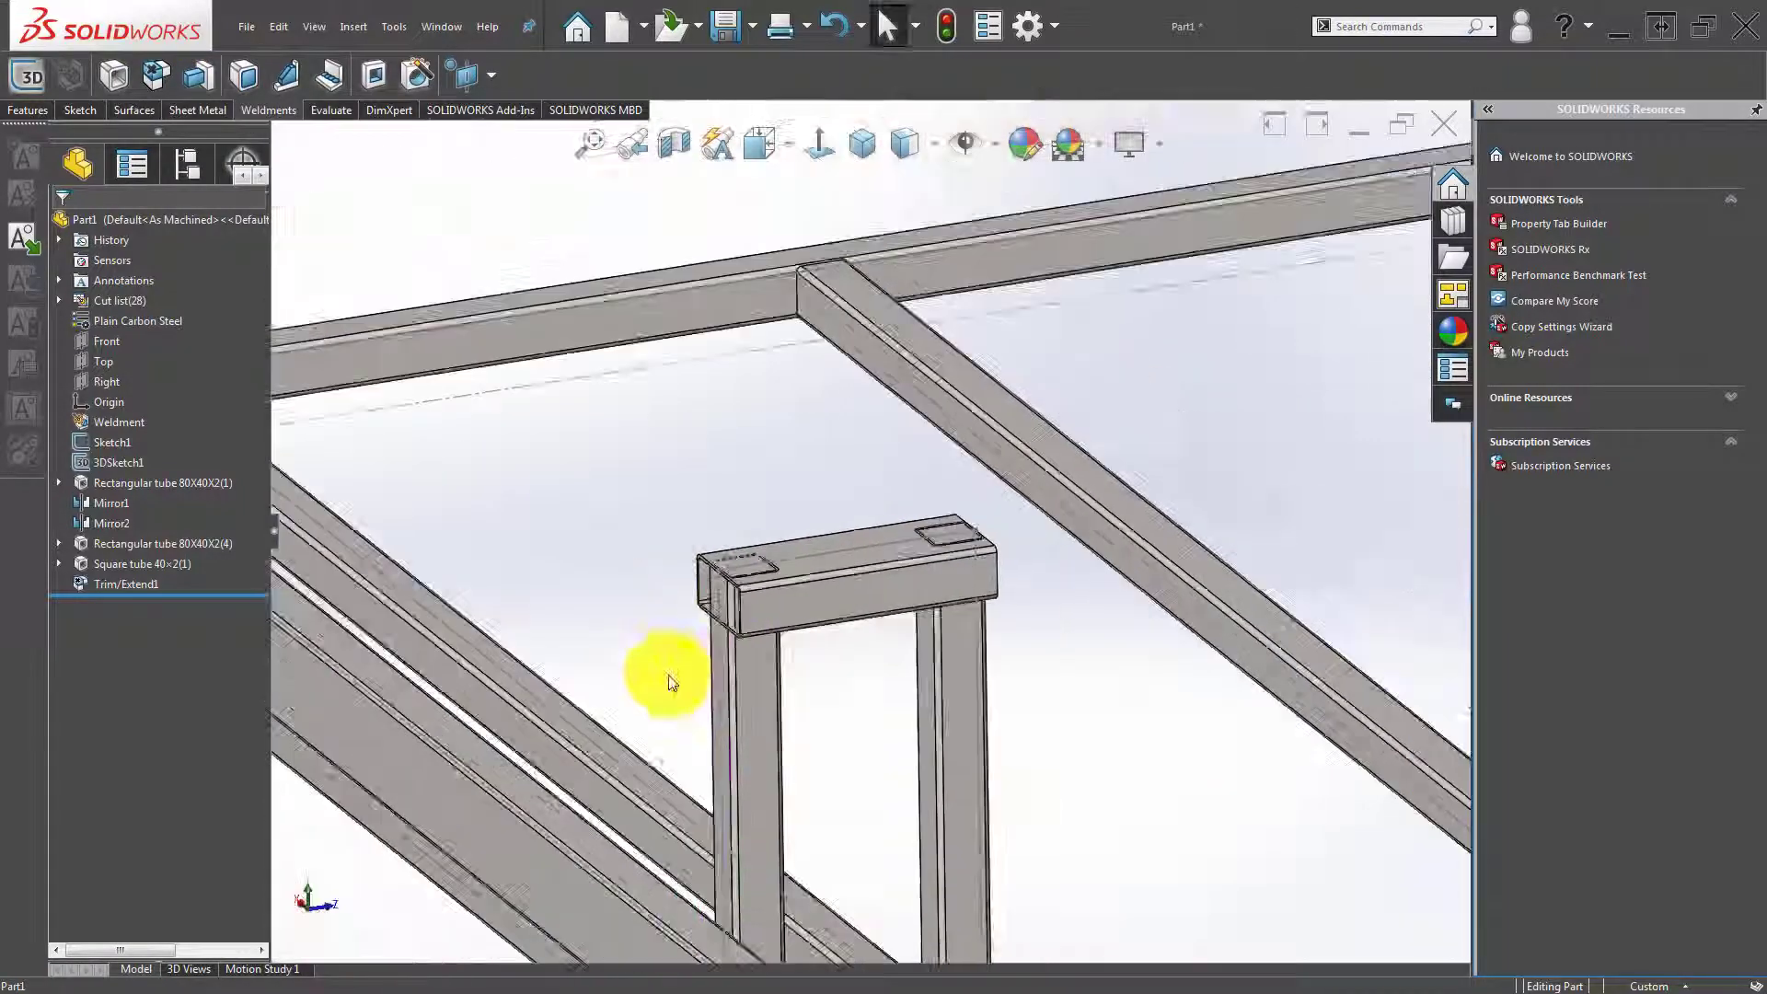
{"action": "left_click", "coordinate": [103, 583]}
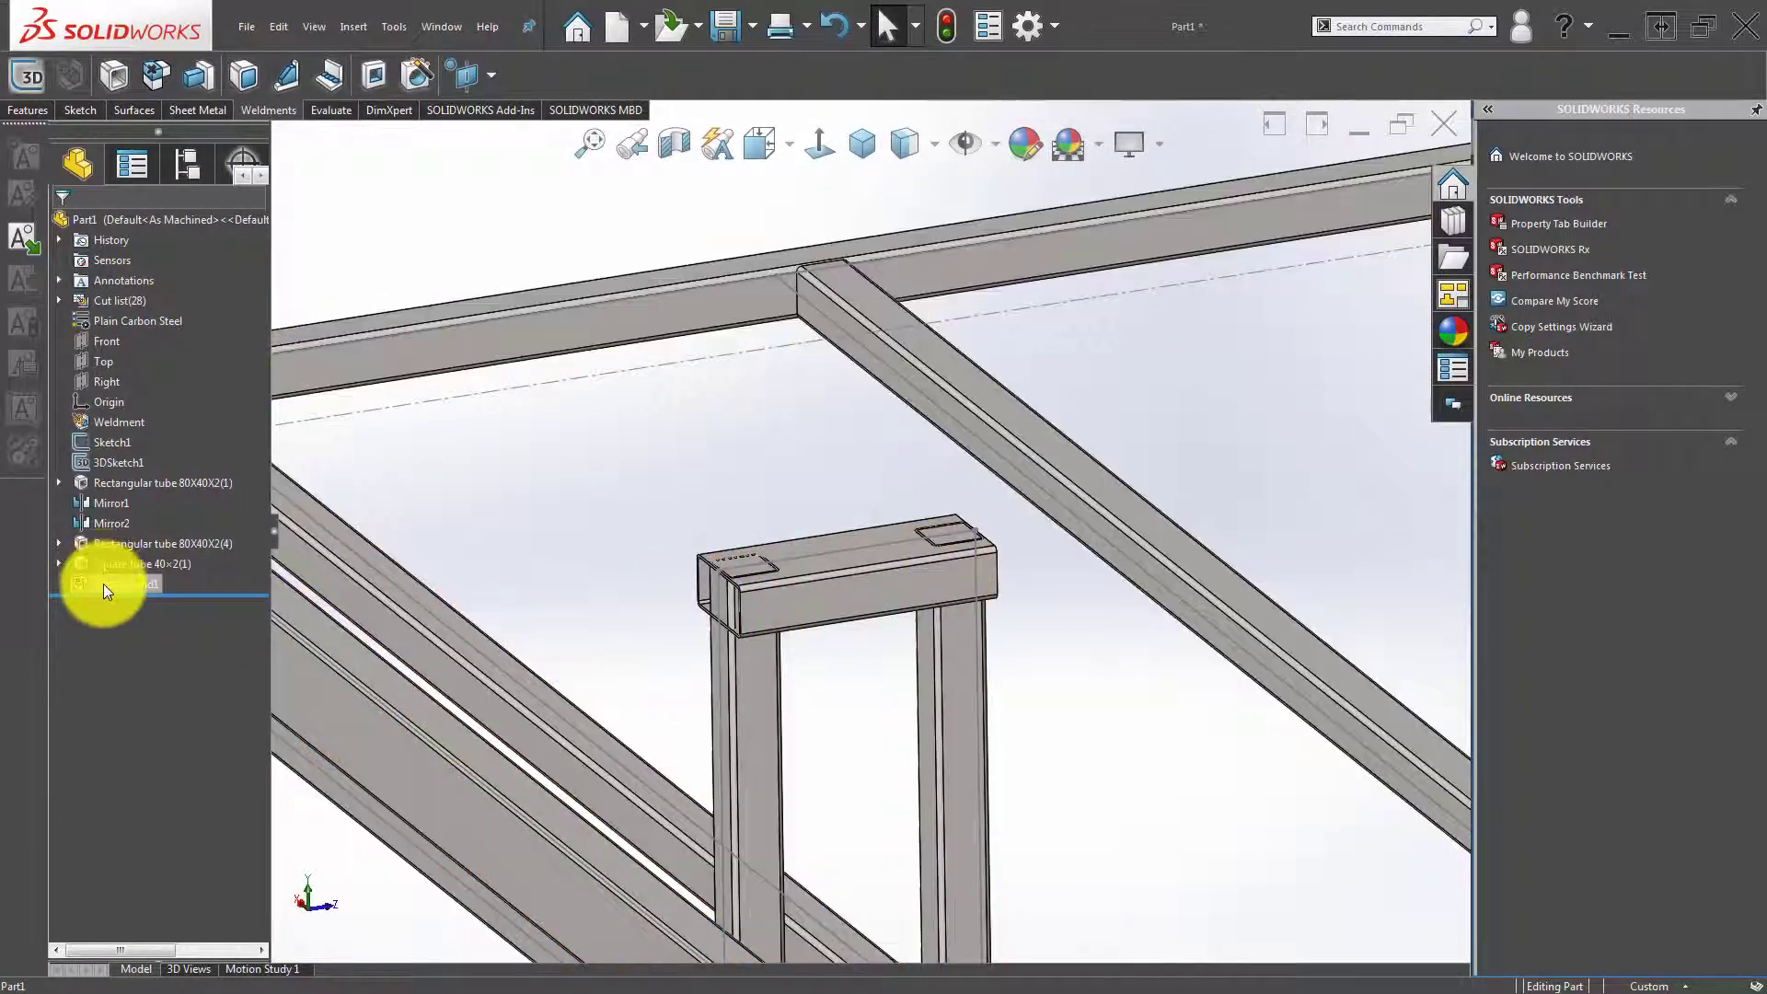
Trim the two small posts to the top beam with a Trim/Extend feature.
{"action": "left_click", "coordinate": [158, 74]}
{"action": "left_click", "coordinate": [155, 356]}
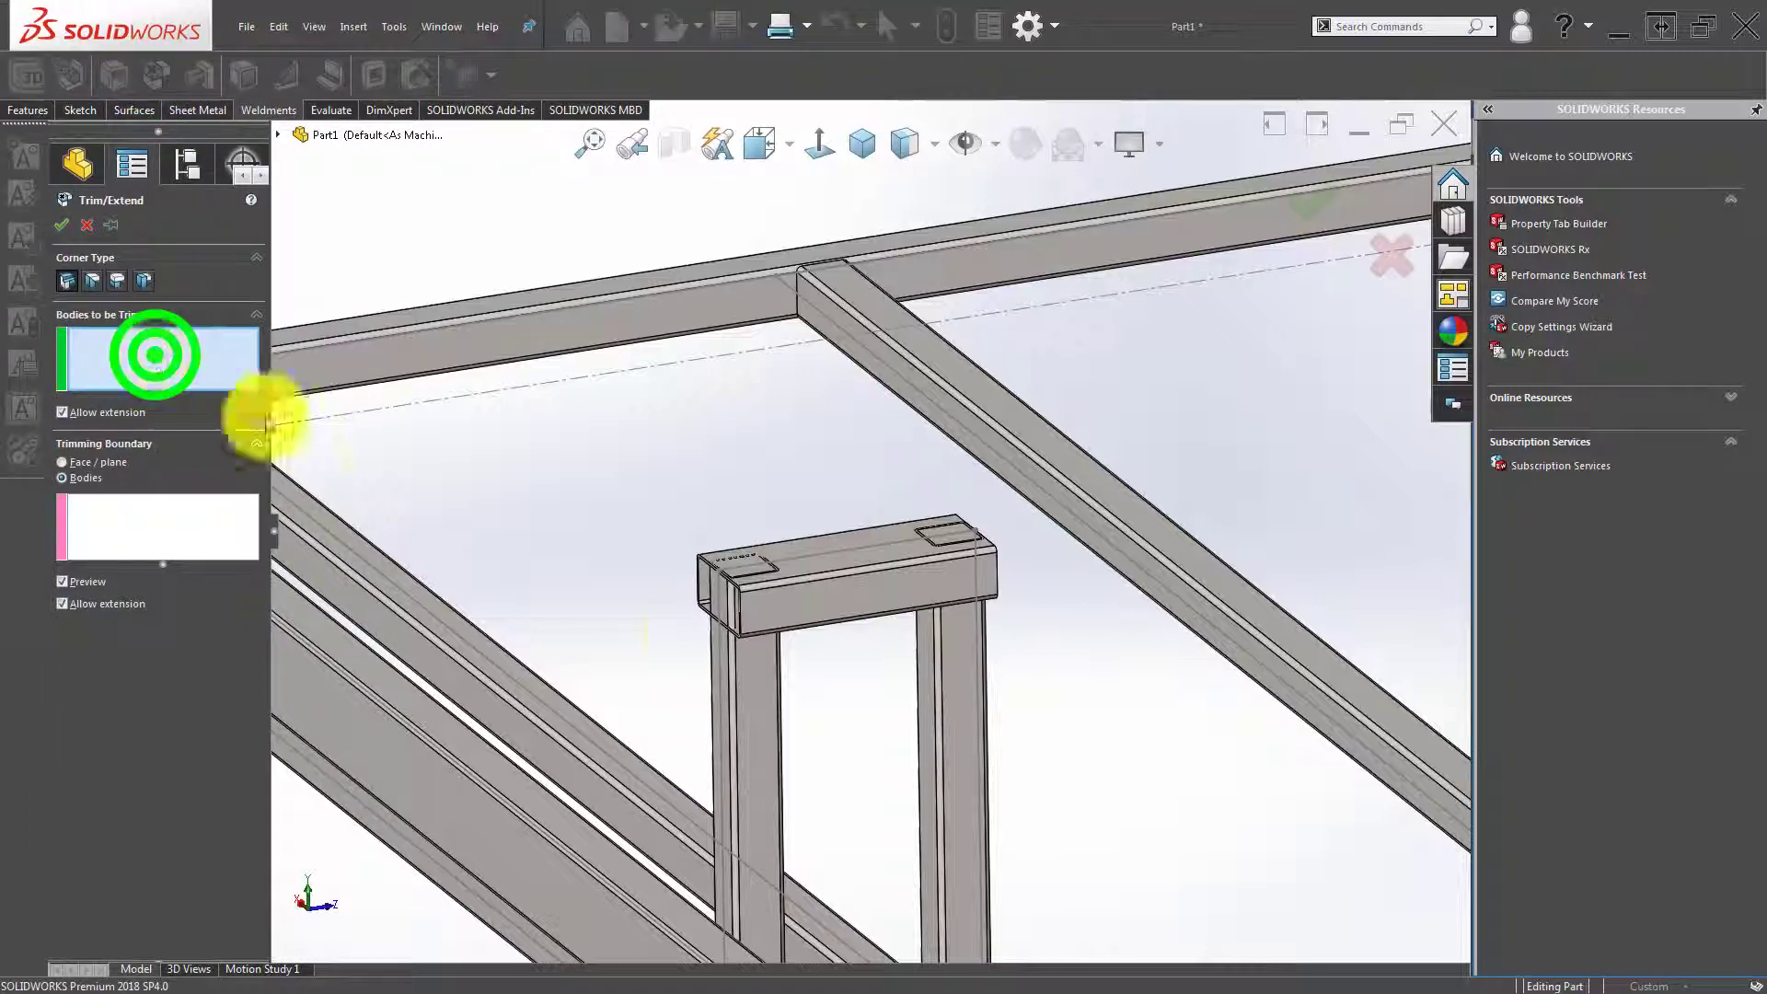
{"action": "left_click", "coordinate": [744, 687]}
{"action": "left_click", "coordinate": [961, 670]}
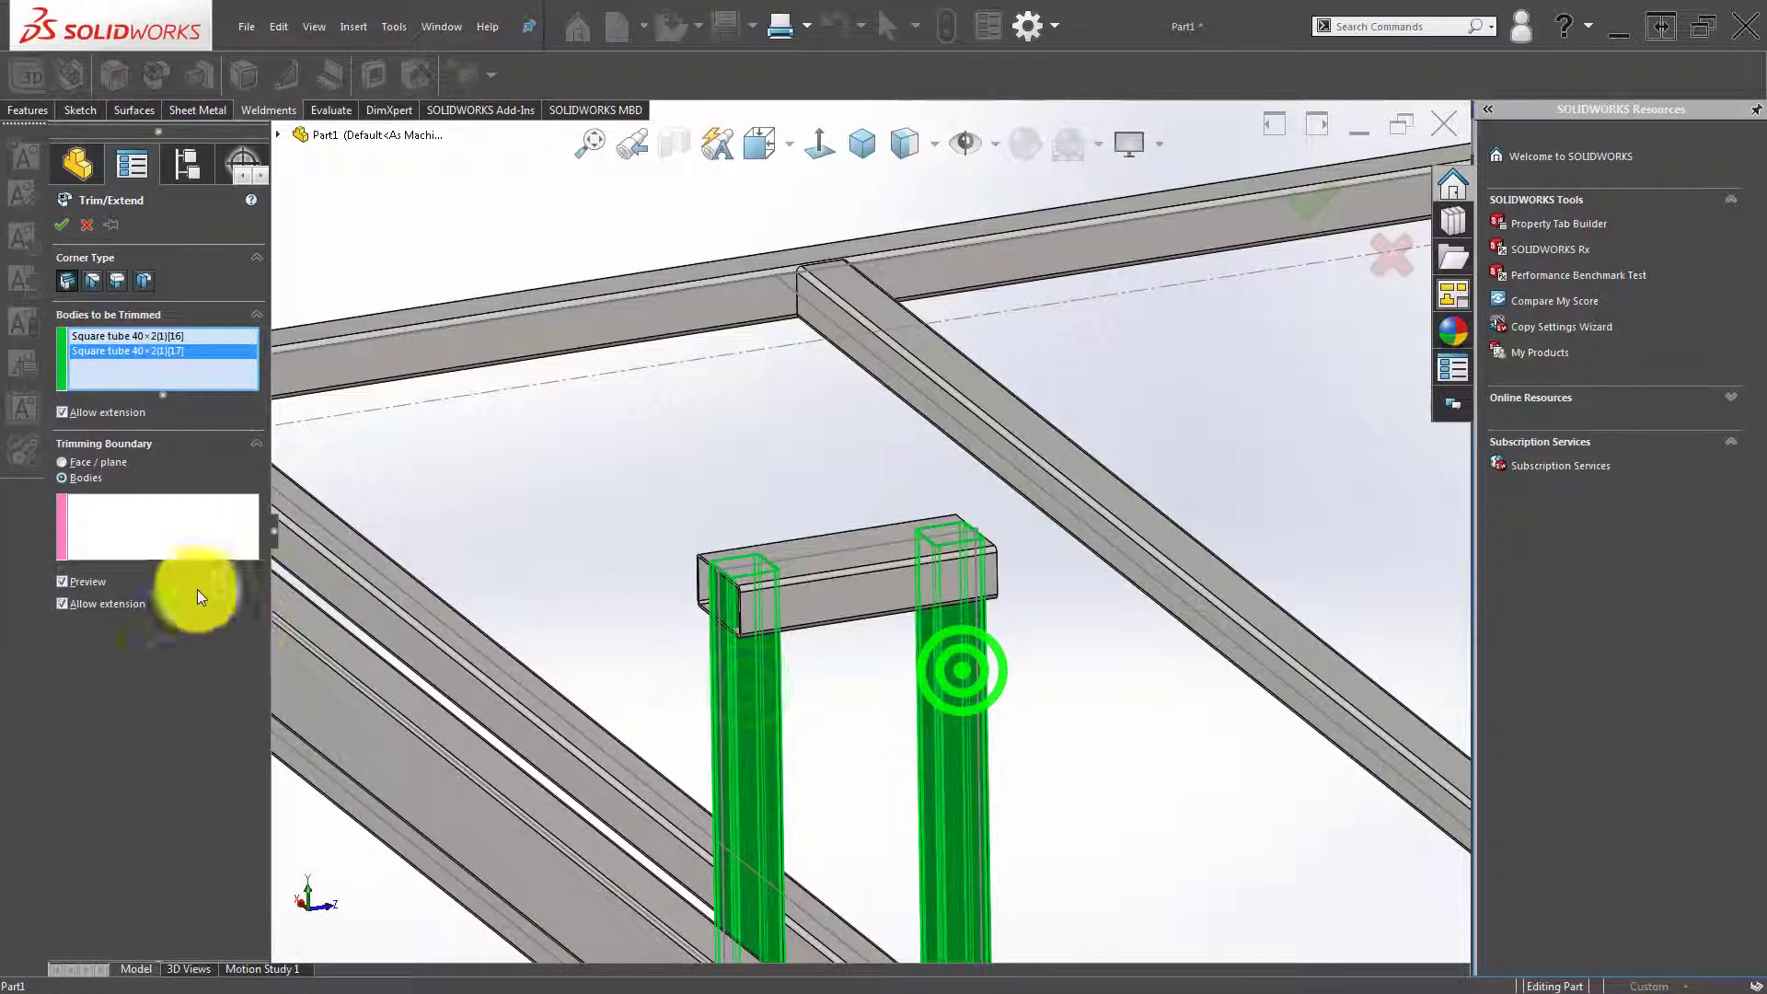
{"action": "left_click", "coordinate": [148, 520]}
{"action": "left_click", "coordinate": [843, 592]}
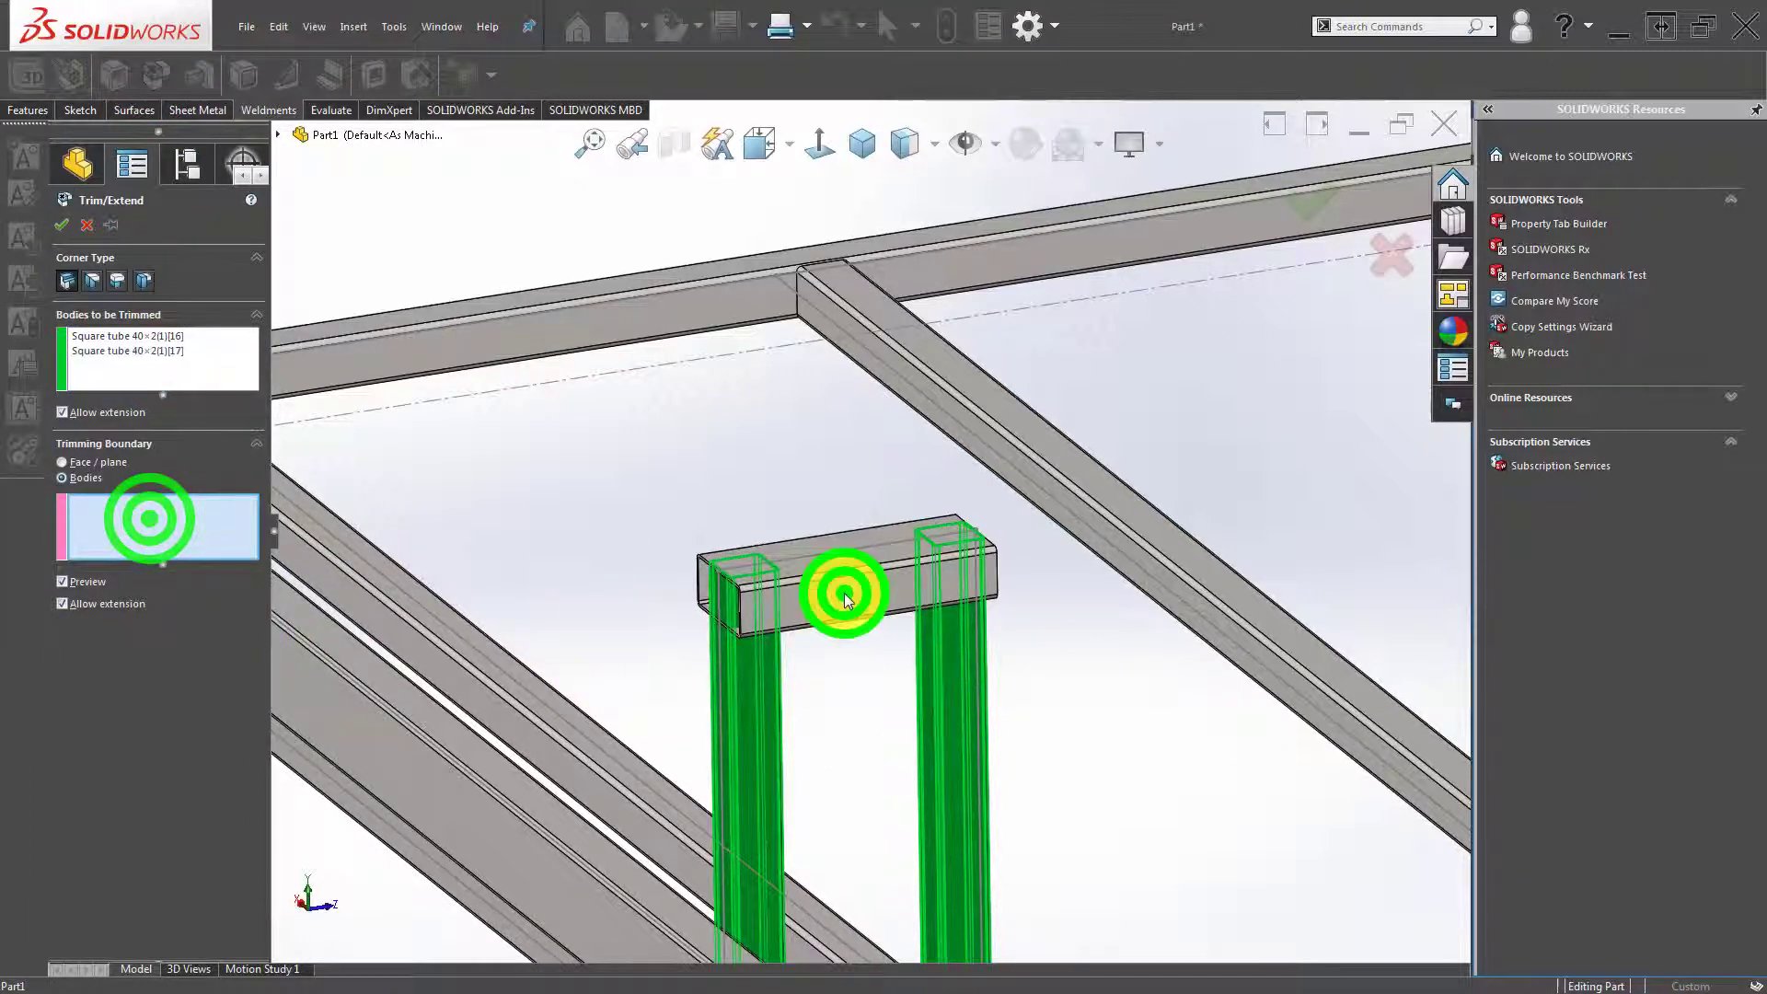
{"action": "left_click", "coordinate": [1304, 210]}
{"action": "scroll", "coordinate": [845, 505], "scroll_direction": "up", "scroll_amount": 3}
{"action": "scroll", "coordinate": [966, 570], "scroll_direction": "up", "scroll_amount": 2}
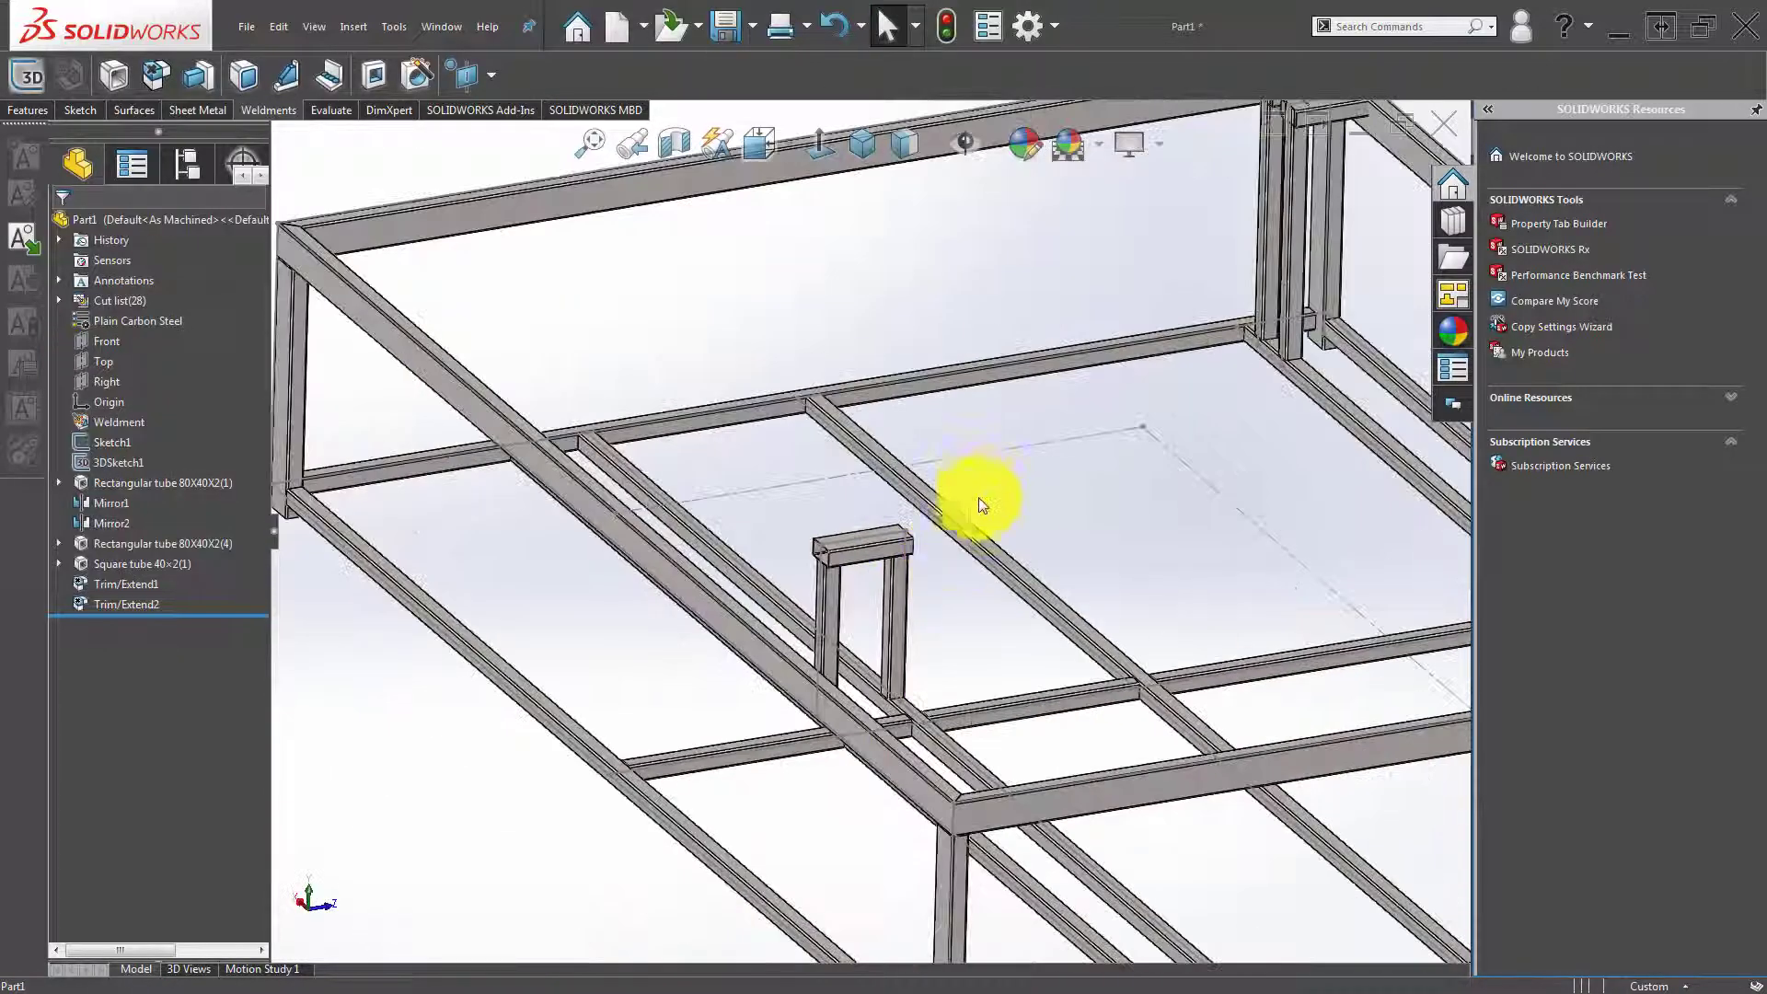
{"action": "scroll", "coordinate": [1119, 273], "scroll_direction": "up", "scroll_amount": 2}
{"action": "scroll", "coordinate": [1108, 362], "scroll_direction": "down", "scroll_amount": 4}
{"action": "scroll", "coordinate": [985, 473], "scroll_direction": "down", "scroll_amount": 2}
{"action": "scroll", "coordinate": [994, 477], "scroll_direction": "up", "scroll_amount": 1}
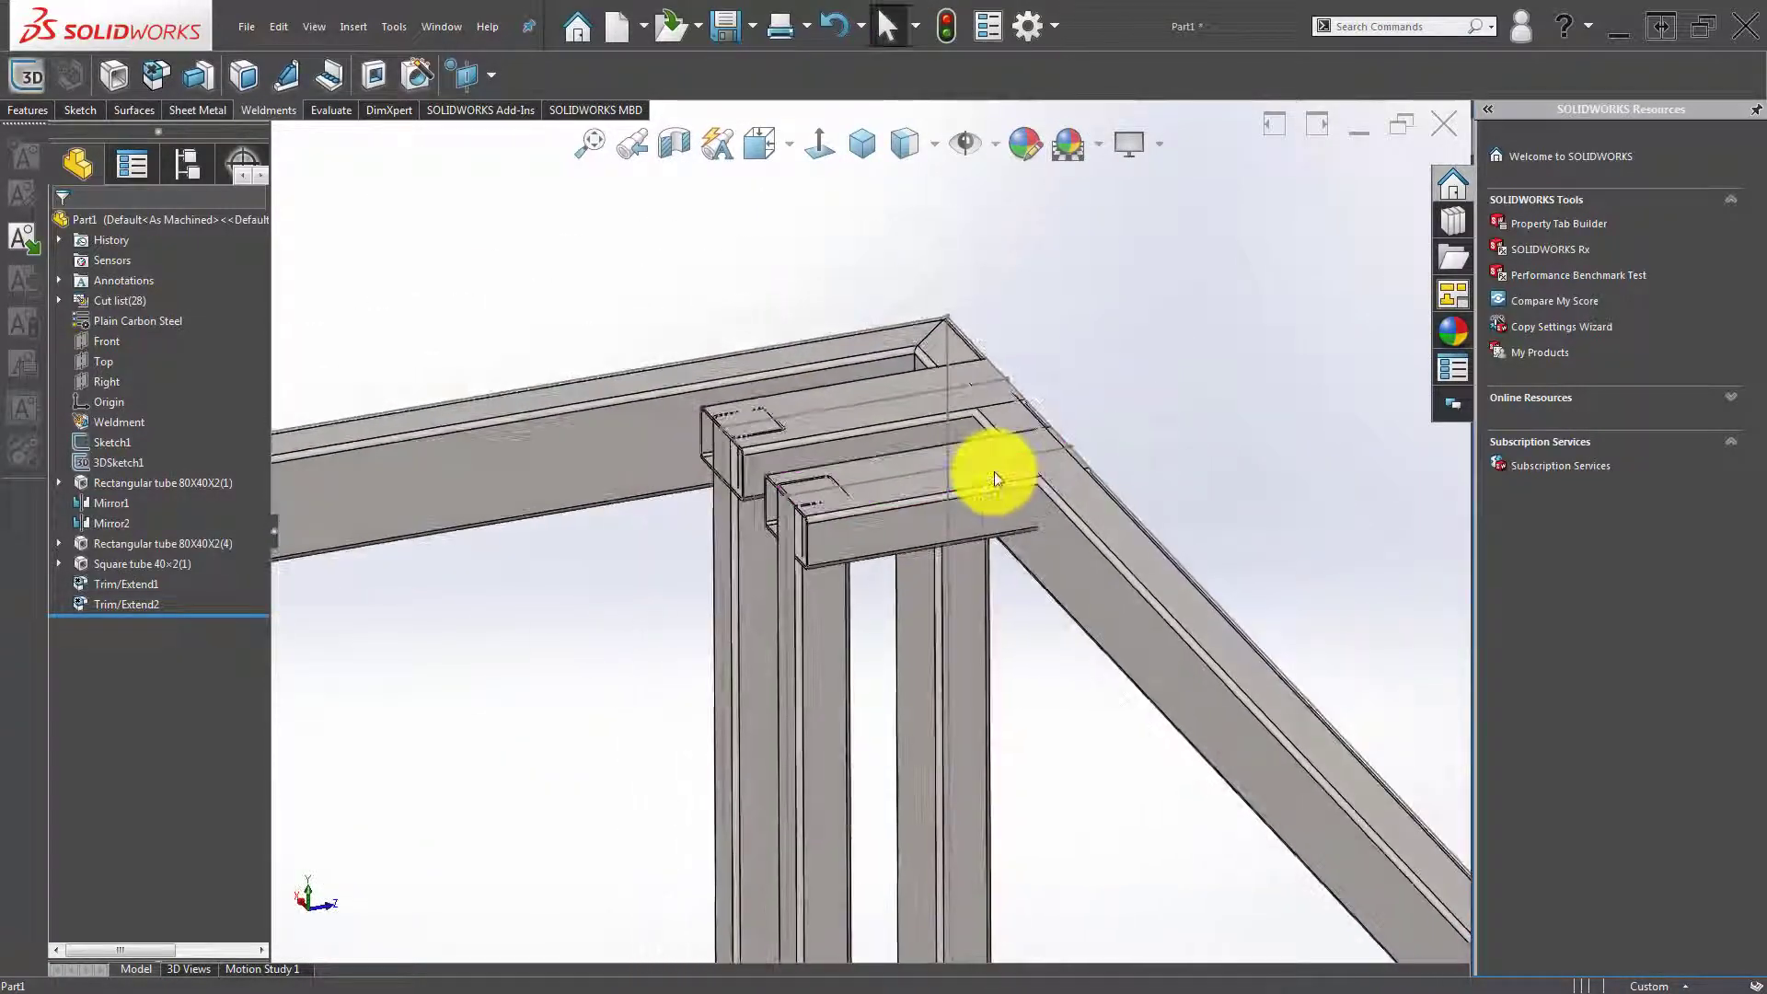
{"action": "scroll", "coordinate": [898, 532], "scroll_direction": "down", "scroll_amount": 1}
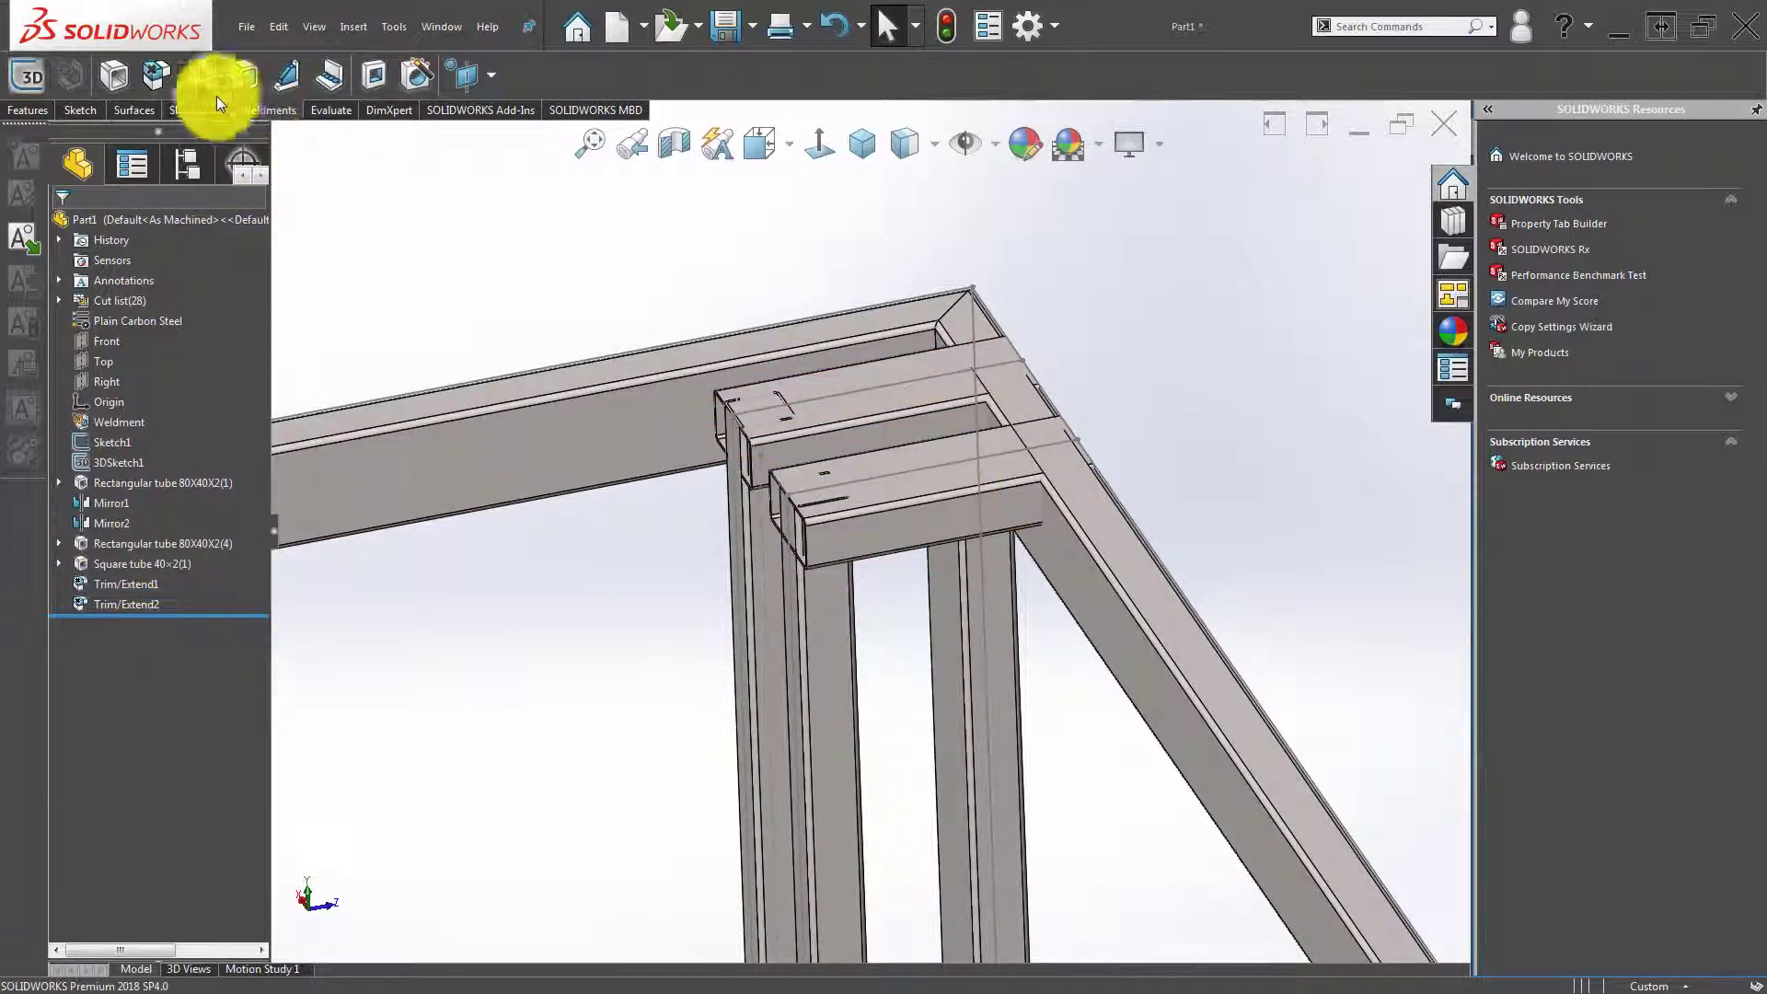
Trim the two corner posts against the two rectangular tubes.
{"action": "left_click", "coordinate": [156, 79]}
{"action": "left_click", "coordinate": [120, 358]}
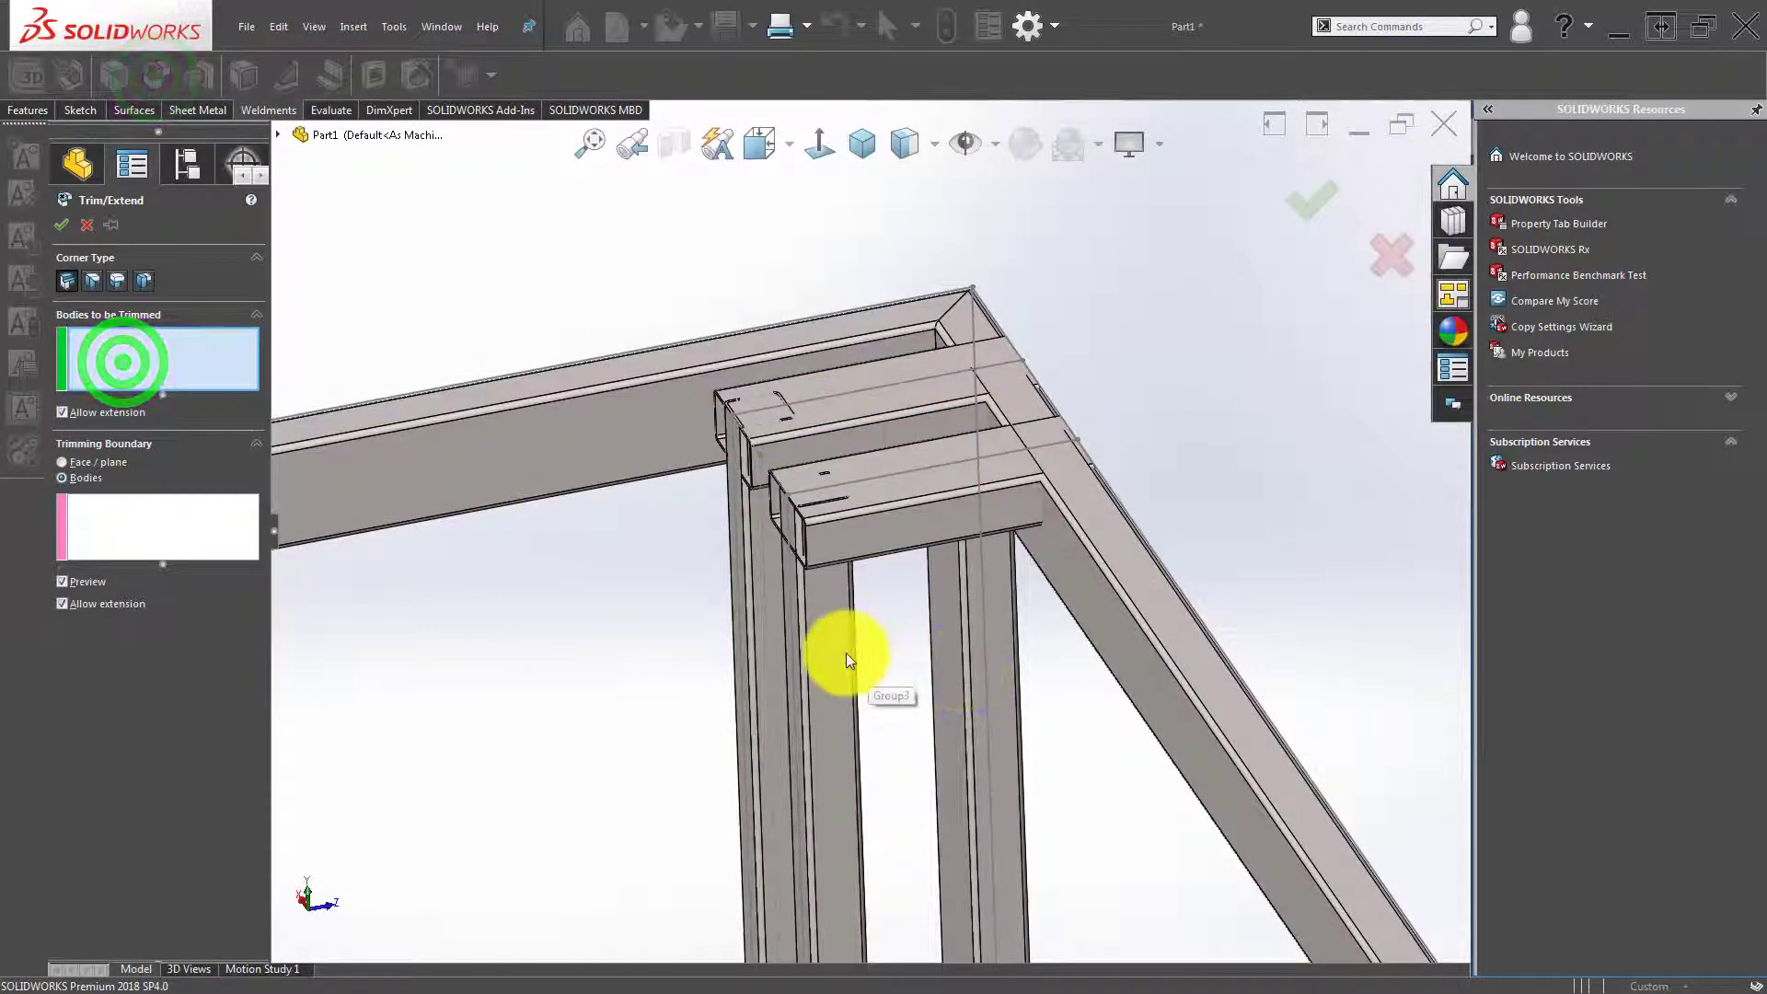
{"action": "left_click", "coordinate": [842, 652]}
{"action": "left_click", "coordinate": [780, 629]}
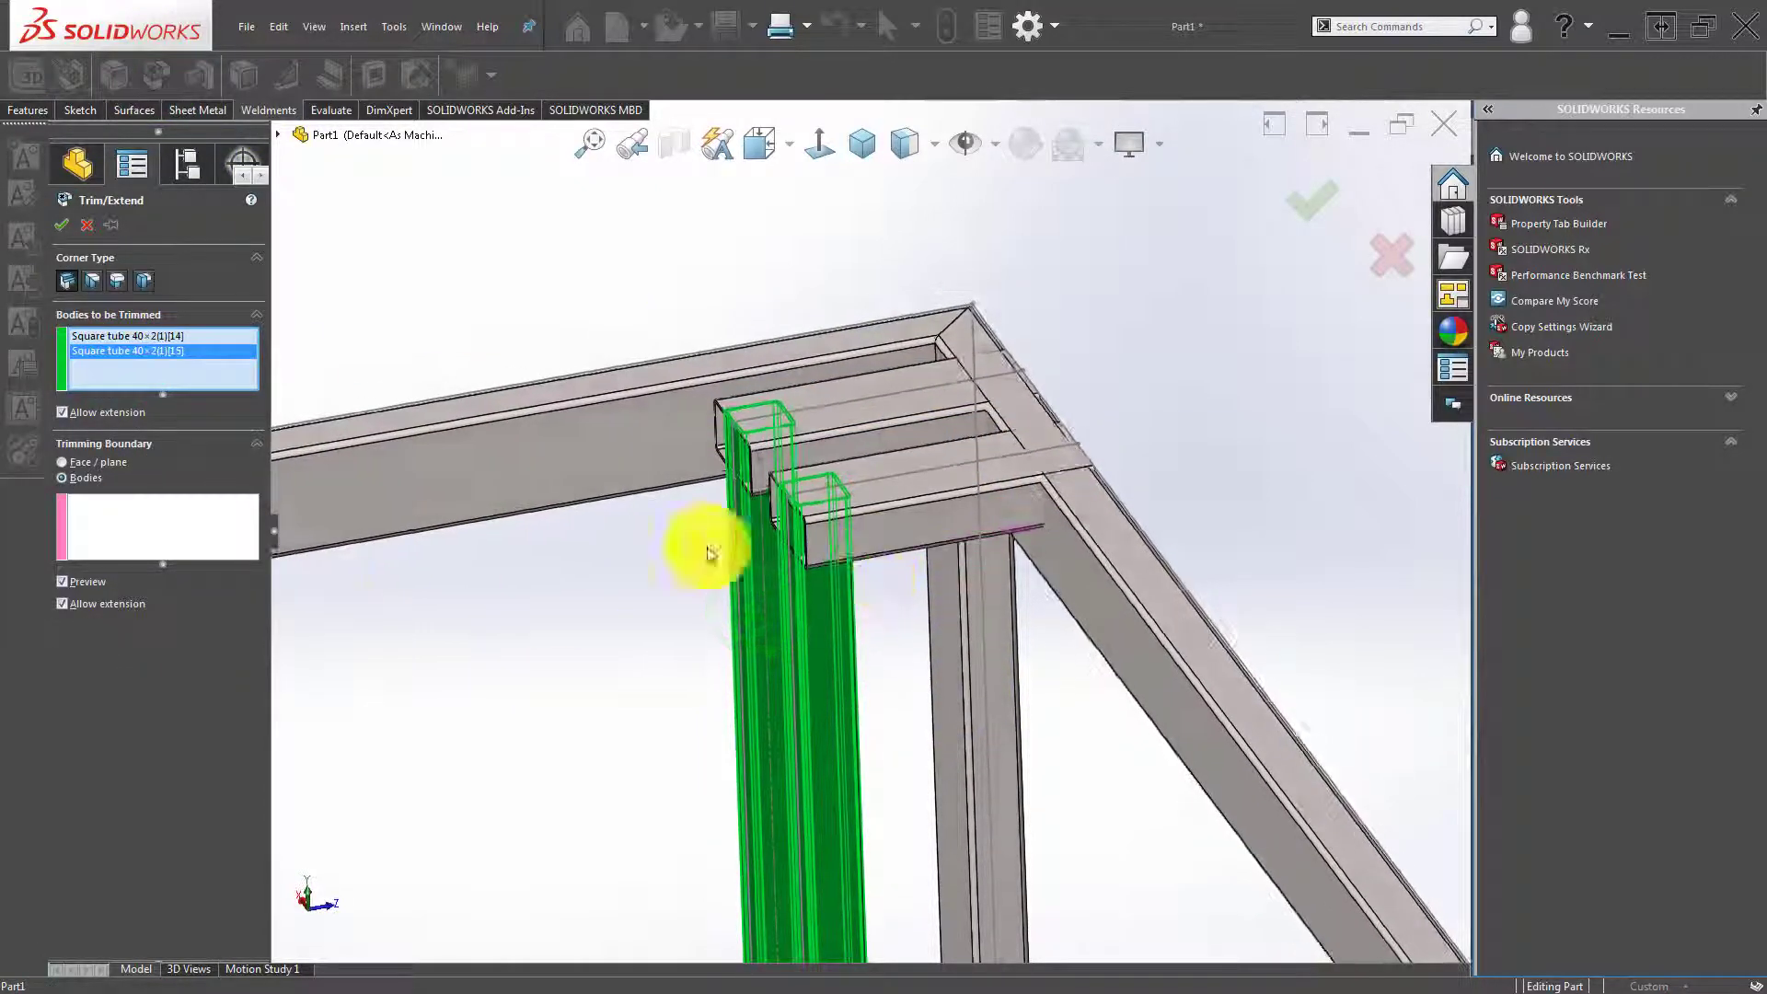
{"action": "left_click", "coordinate": [155, 529]}
{"action": "left_click", "coordinate": [963, 501]}
{"action": "left_click", "coordinate": [860, 406]}
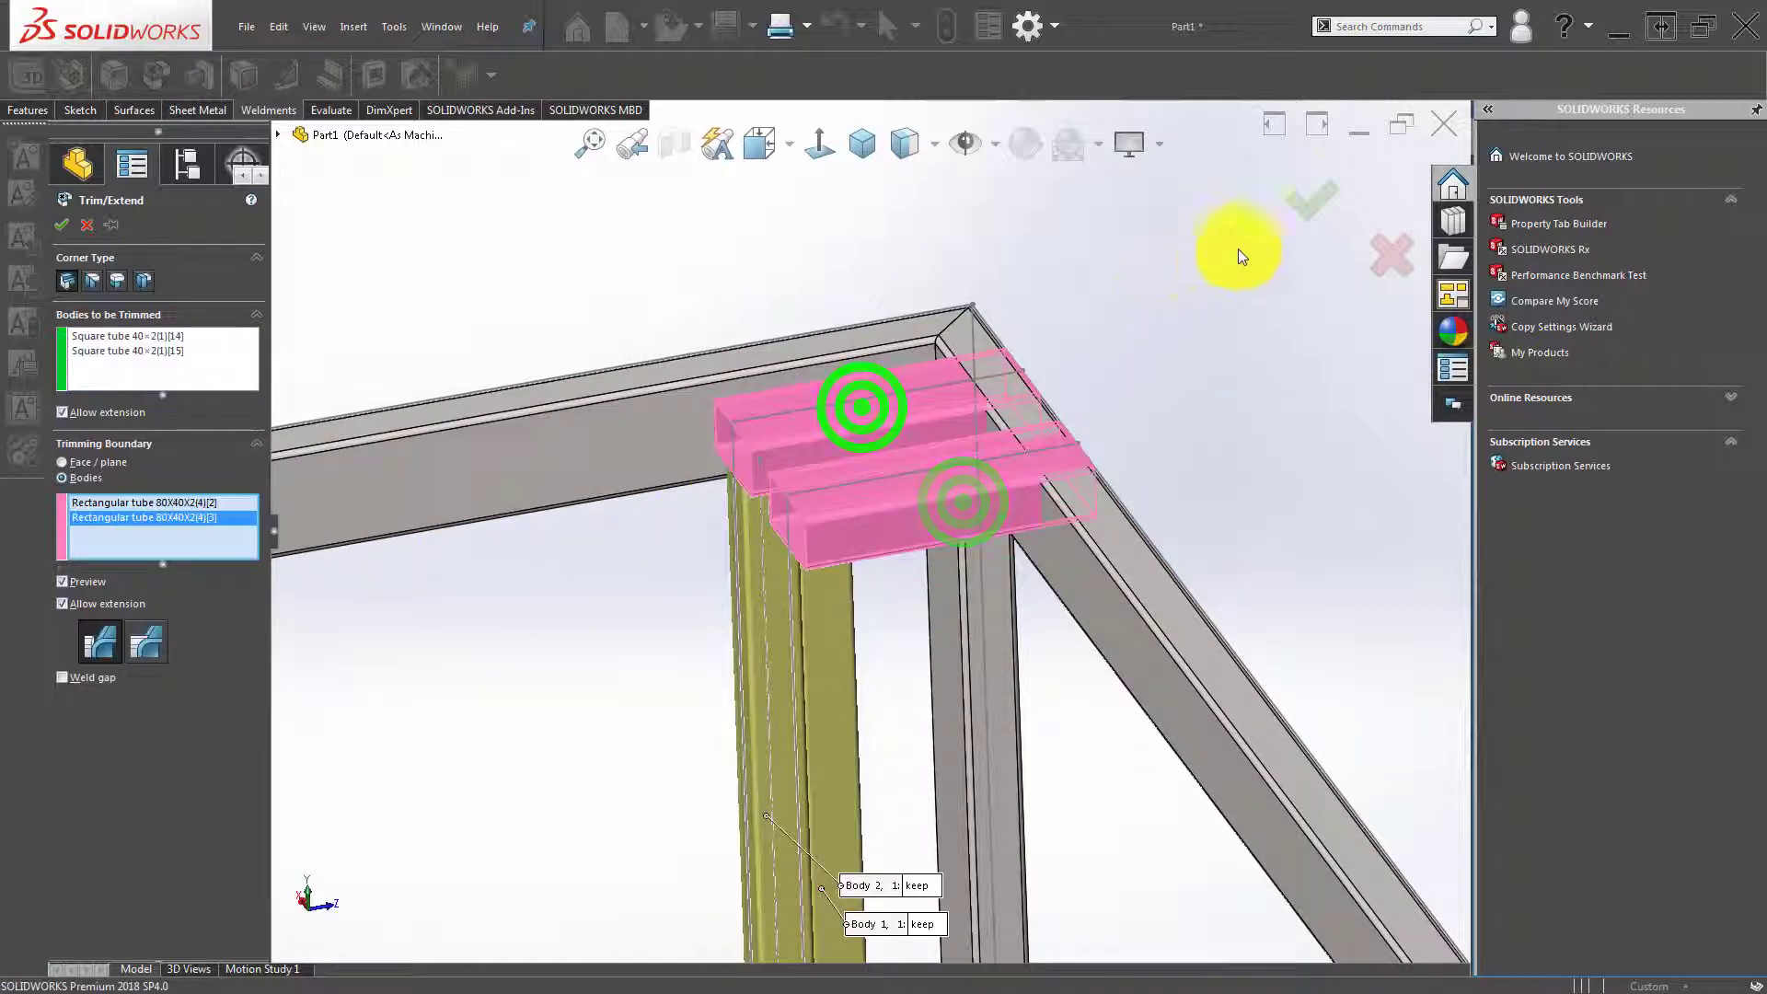
{"action": "left_click", "coordinate": [1312, 201]}
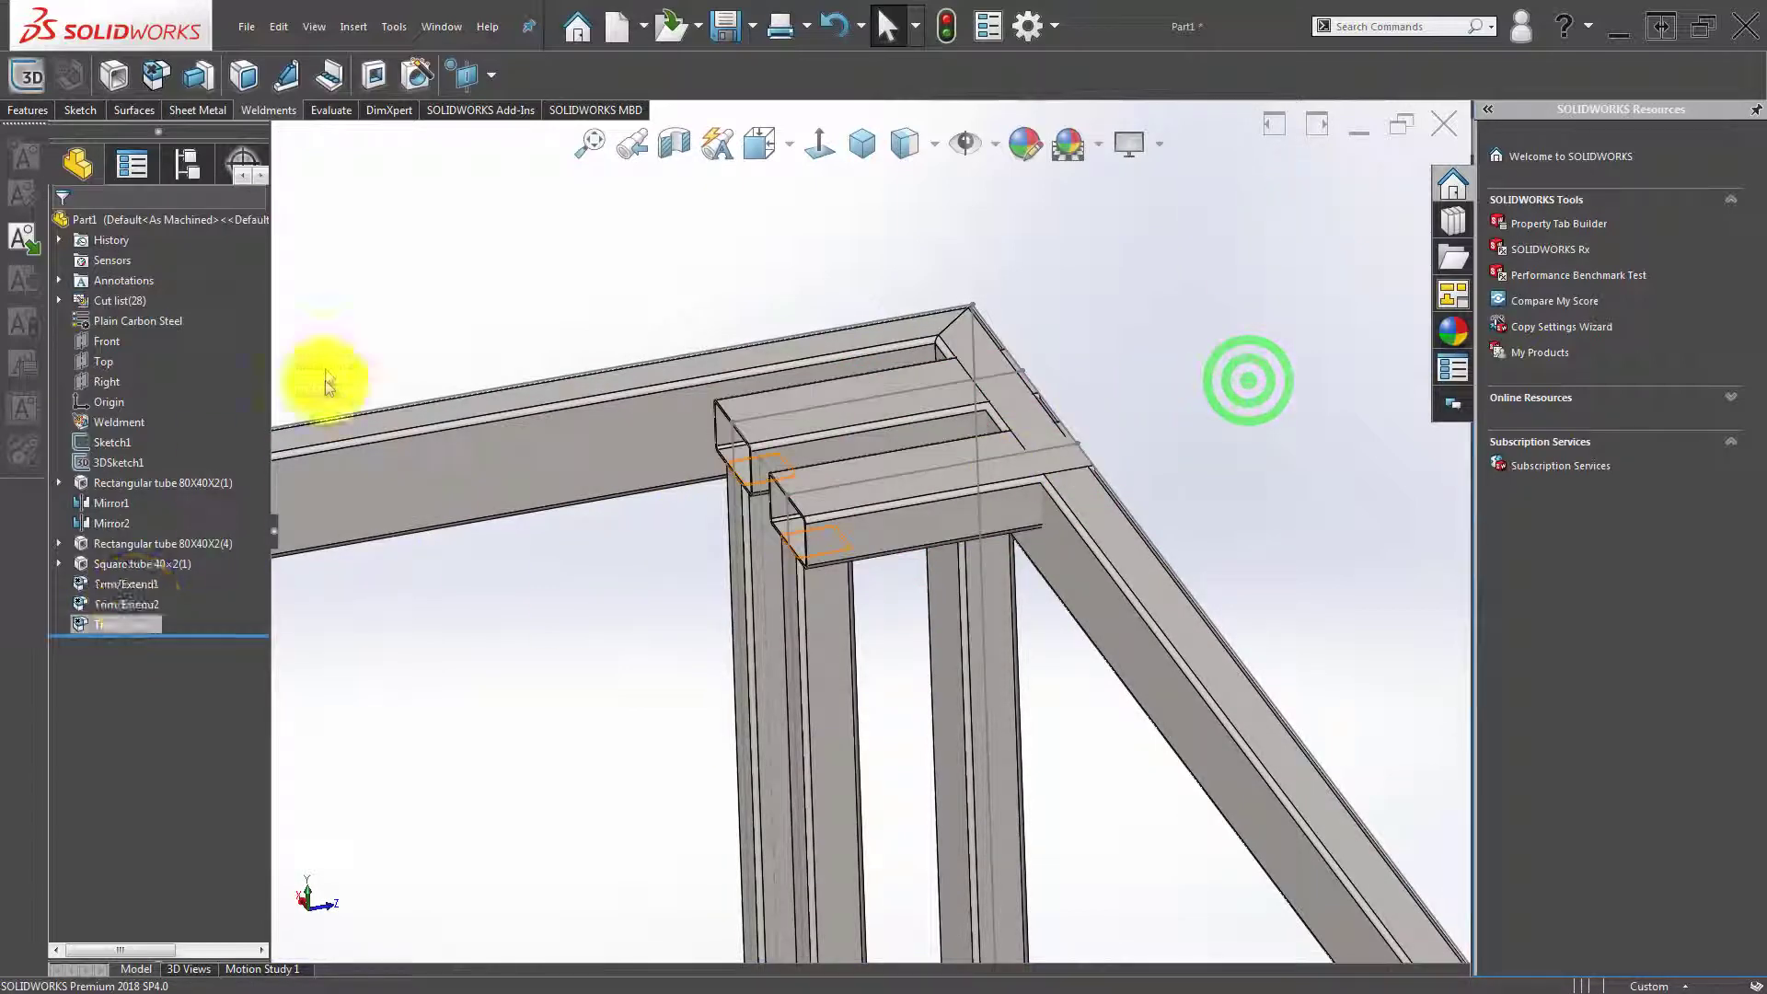
Trim the two rectangular tubes to the corner frame tube, then orbit onto the small post.
{"action": "left_click", "coordinate": [157, 74]}
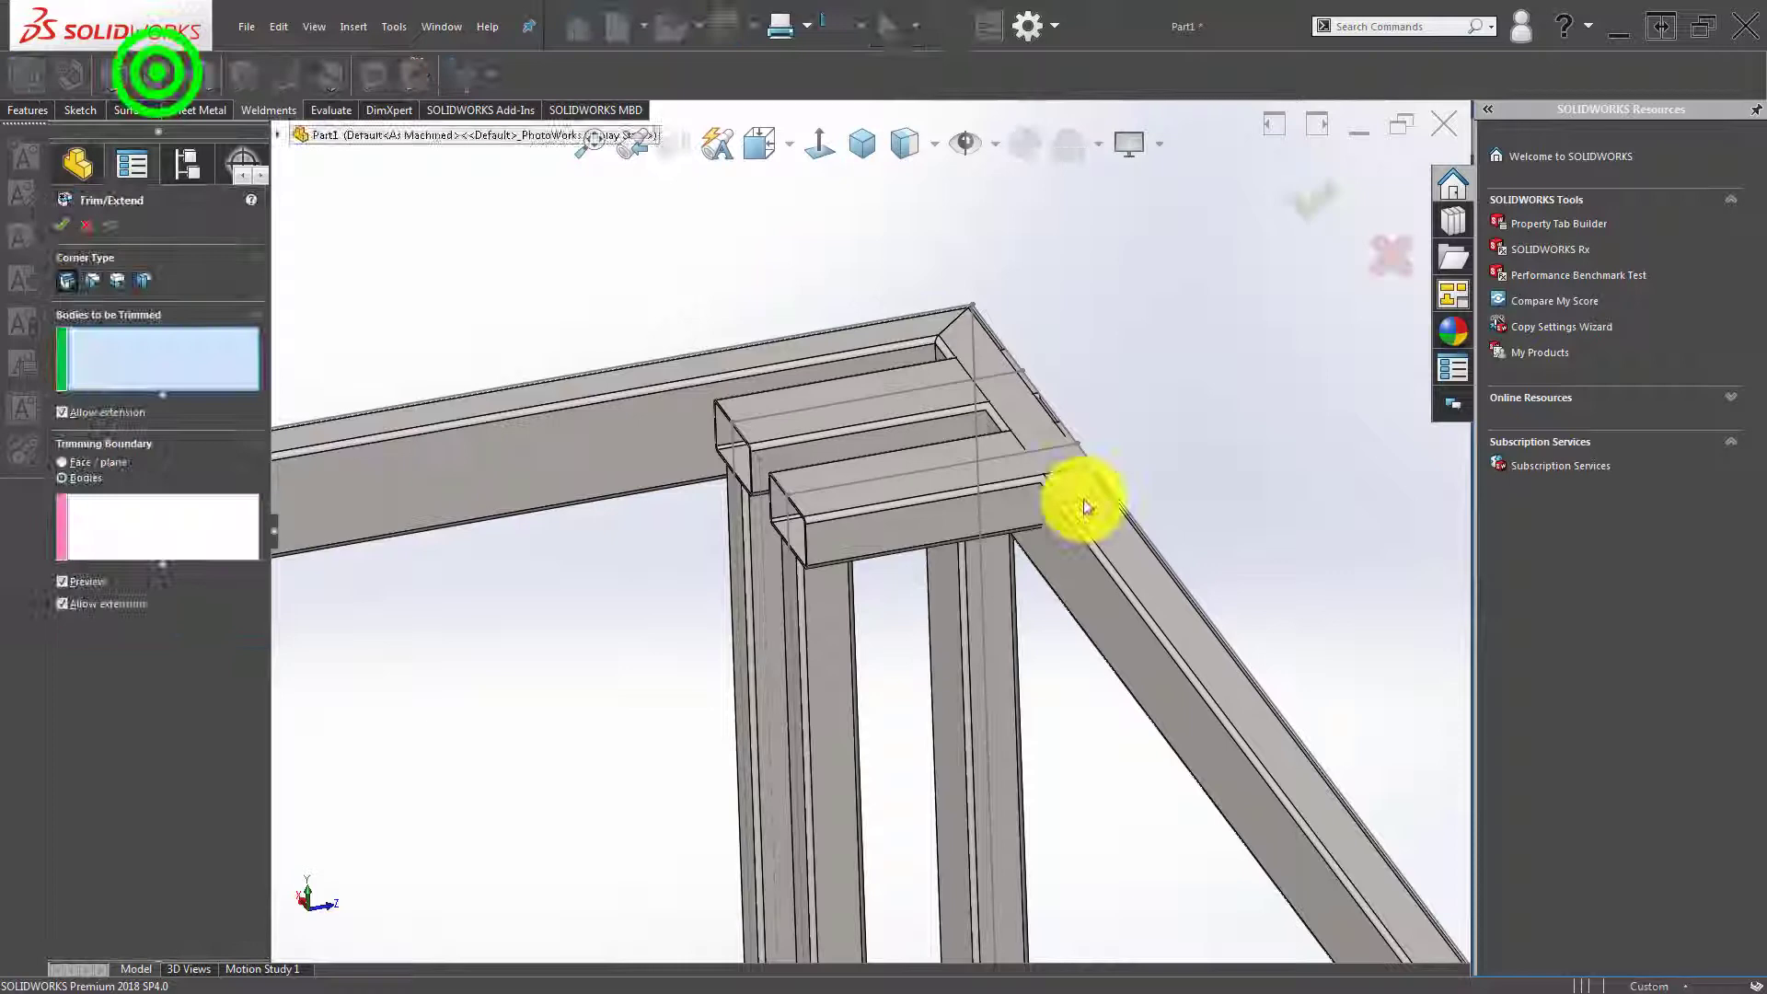
{"action": "left_click", "coordinate": [1000, 510]}
{"action": "left_click", "coordinate": [886, 468]}
{"action": "left_click", "coordinate": [162, 526]}
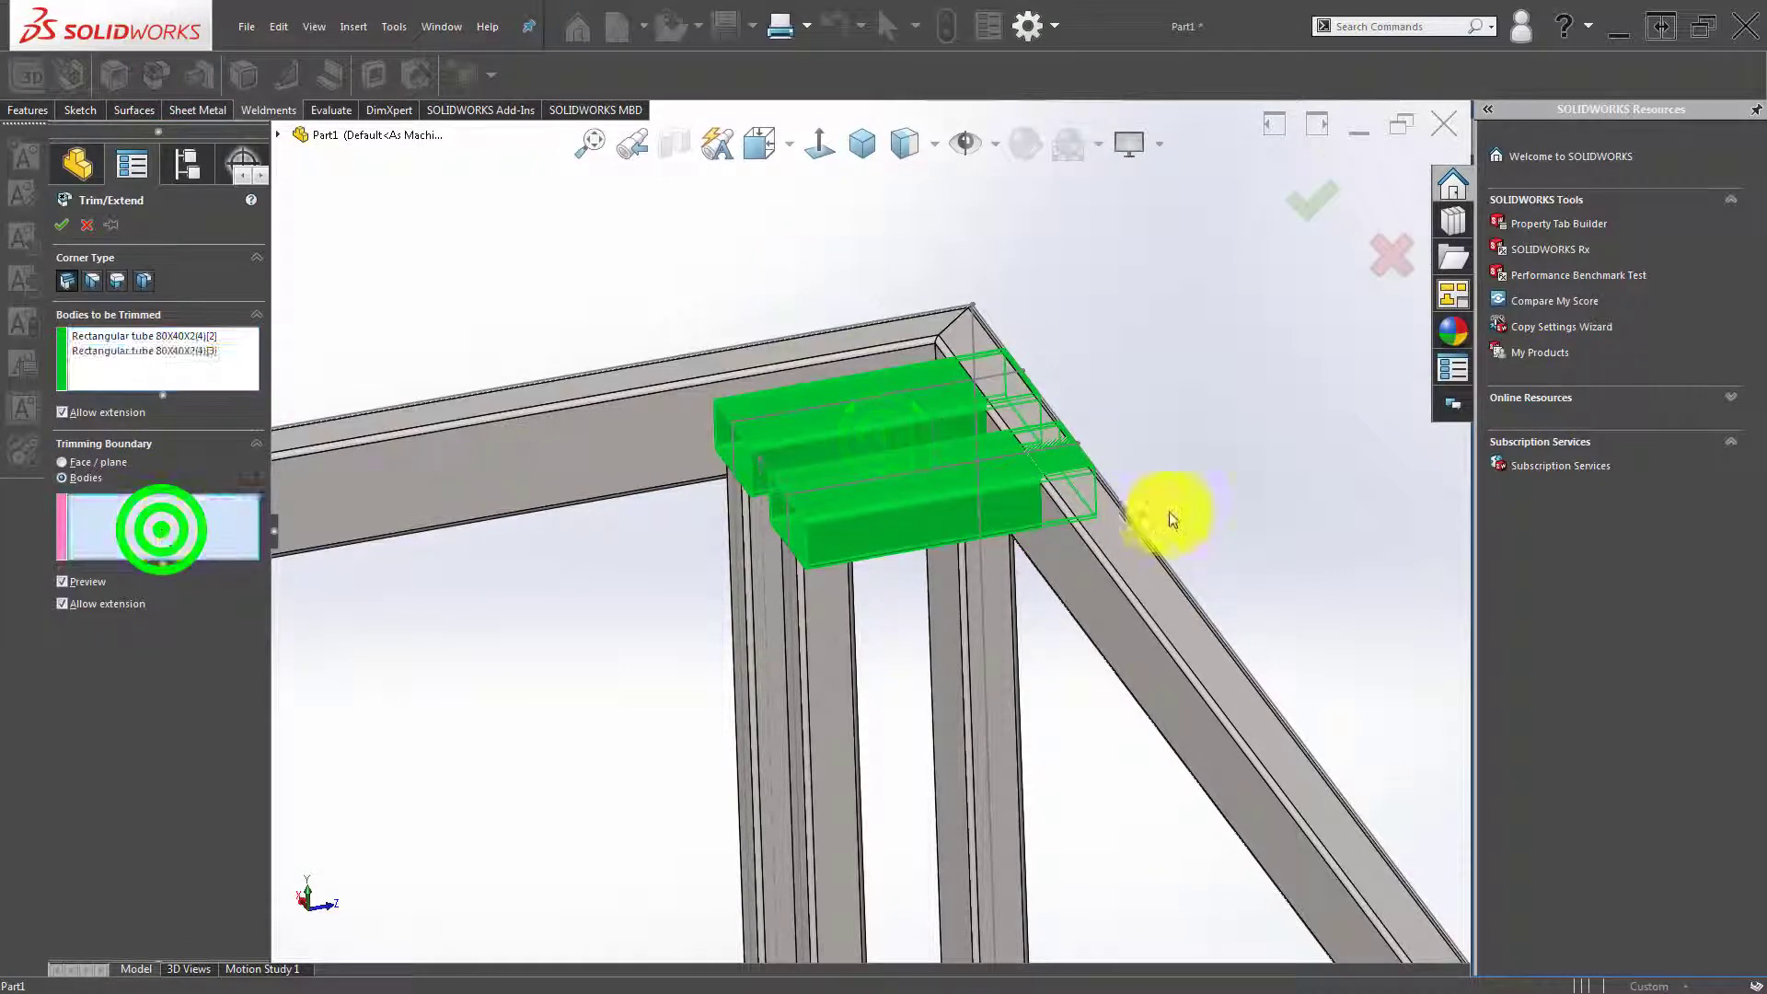
{"action": "left_click", "coordinate": [1103, 587]}
{"action": "left_click", "coordinate": [1314, 203]}
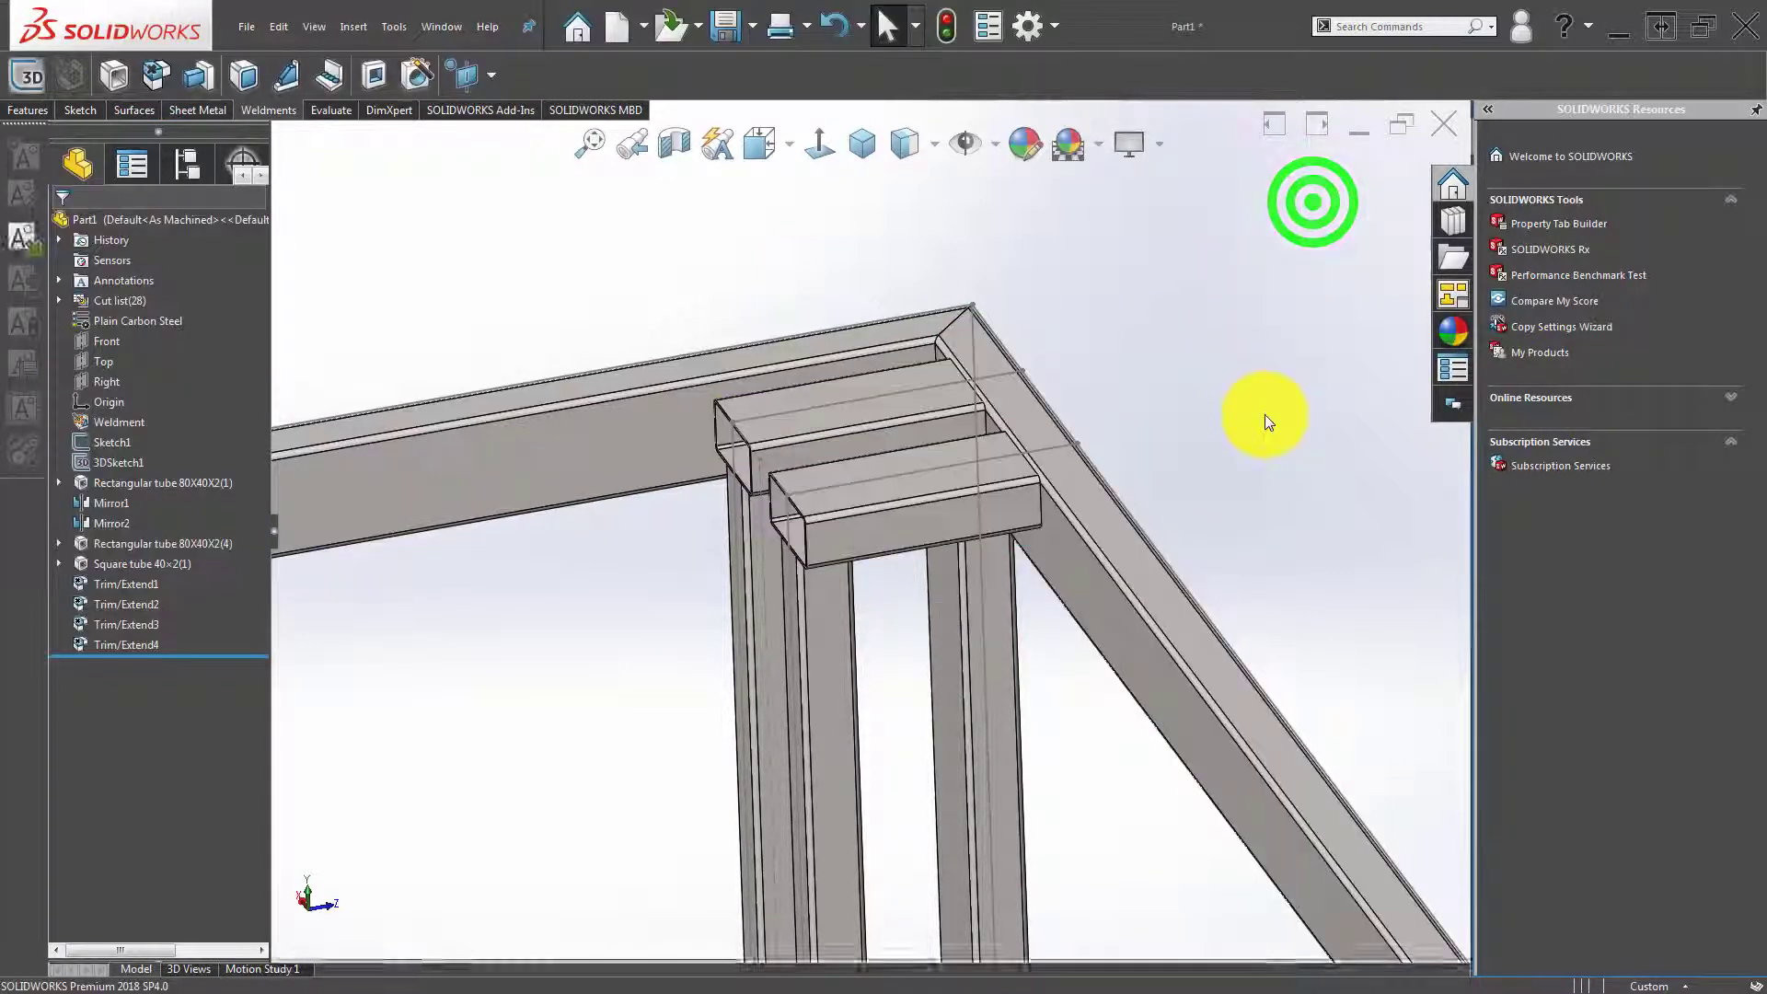
{"action": "left_click", "coordinate": [1255, 411]}
{"action": "mouse_move", "coordinate": [1085, 466]}
{"action": "middle_mouse_down"}
{"action": "mouse_move", "coordinate": [967, 481]}
{"action": "mouse_move", "coordinate": [948, 429]}
{"action": "mouse_move", "coordinate": [1013, 410]}
{"action": "mouse_move", "coordinate": [975, 418]}
{"action": "mouse_move", "coordinate": [886, 543]}
{"action": "mouse_move", "coordinate": [1006, 532]}
{"action": "mouse_move", "coordinate": [958, 659]}
{"action": "mouse_move", "coordinate": [962, 642]}
{"action": "mouse_move", "coordinate": [856, 576]}
{"action": "mouse_move", "coordinate": [733, 561]}
{"action": "mouse_move", "coordinate": [829, 589]}
{"action": "middle_mouse_up"}
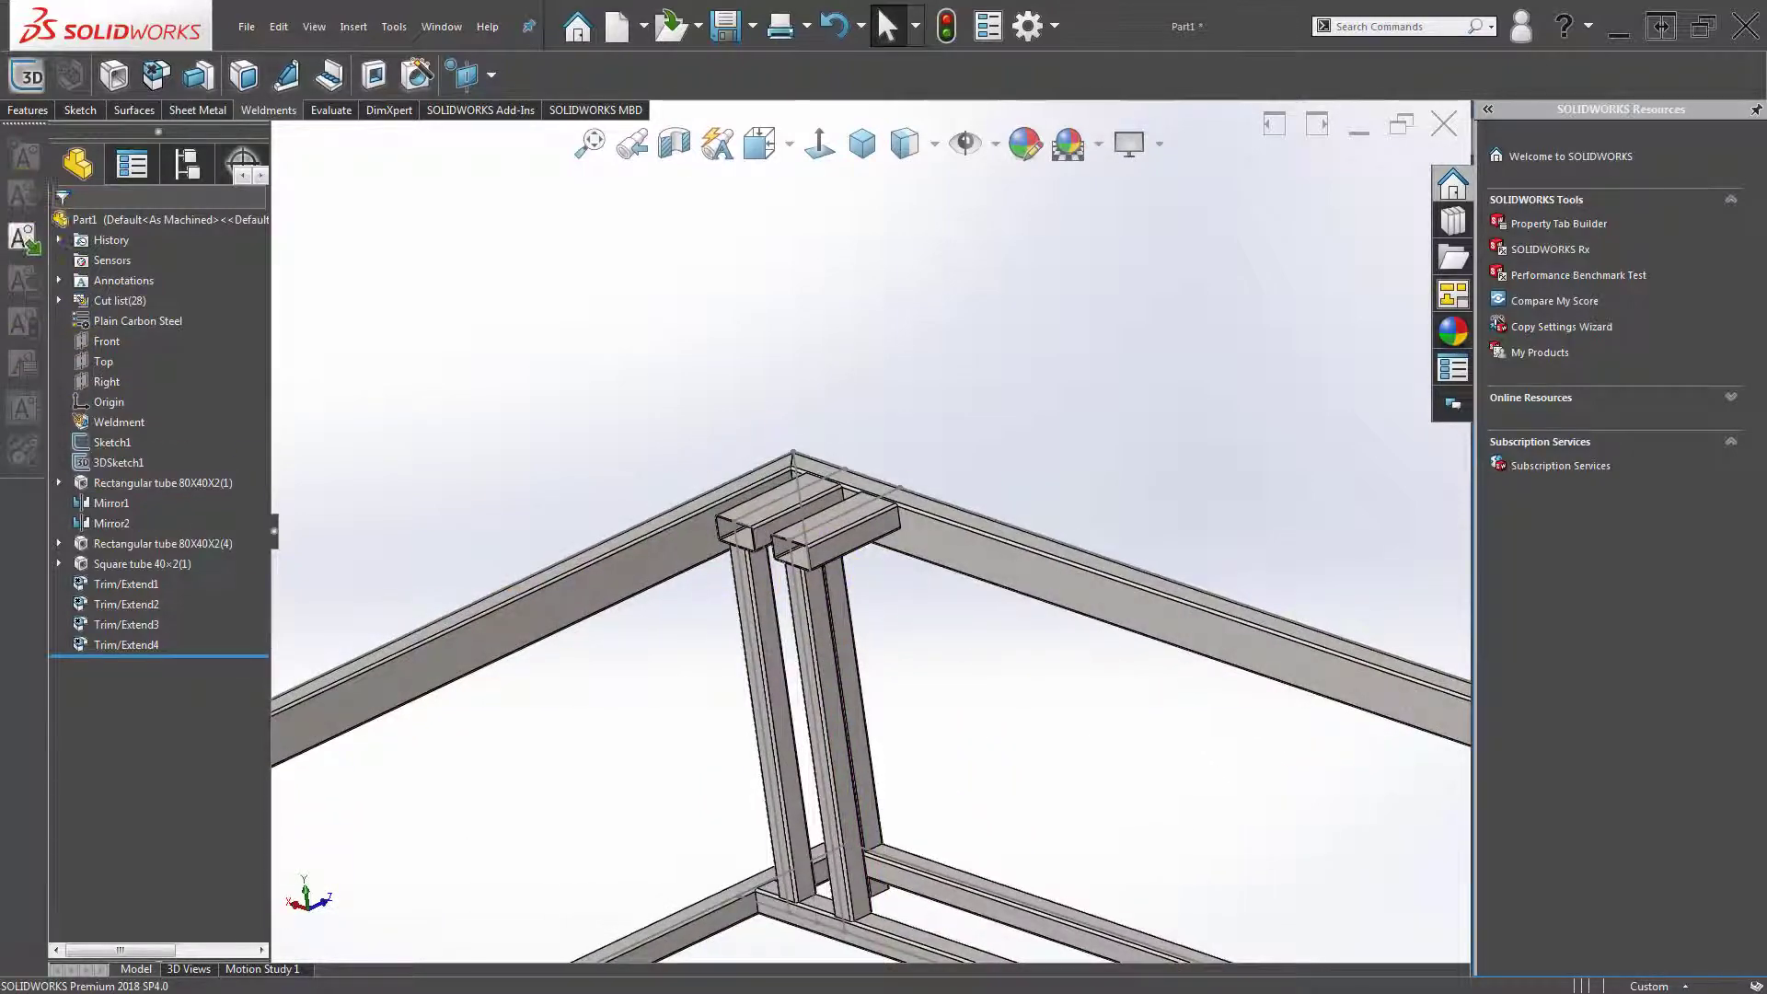
{"action": "mouse_move", "coordinate": [592, 390]}
{"action": "middle_mouse_down"}
{"action": "mouse_move", "coordinate": [678, 512]}
{"action": "mouse_move", "coordinate": [797, 628]}
{"action": "middle_mouse_up"}
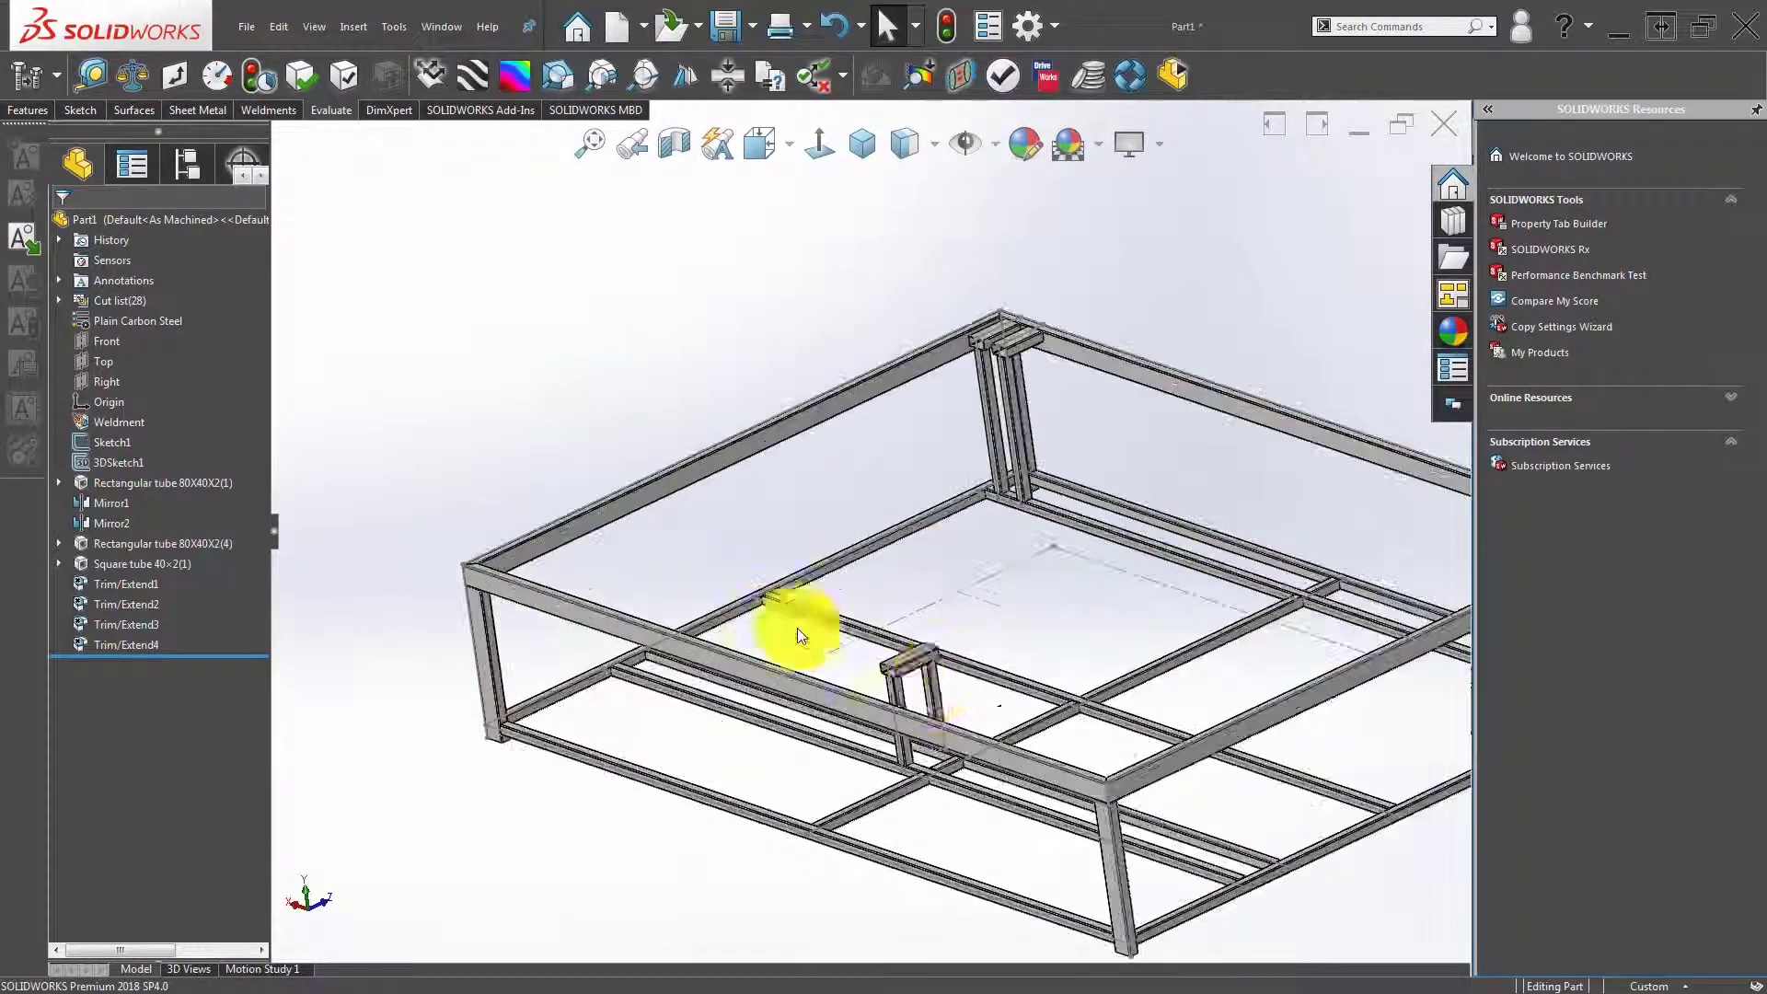
{"action": "mouse_move", "coordinate": [899, 744]}
{"action": "middle_mouse_down"}
{"action": "mouse_move", "coordinate": [930, 761]}
{"action": "mouse_move", "coordinate": [923, 703]}
{"action": "mouse_move", "coordinate": [875, 619]}
{"action": "mouse_move", "coordinate": [833, 618]}
{"action": "mouse_move", "coordinate": [899, 611]}
{"action": "mouse_move", "coordinate": [699, 557]}
{"action": "middle_mouse_up"}
Start a linear pattern along the long side rail, direction reversed, with 2 instances.
{"action": "left_click", "coordinate": [28, 110]}
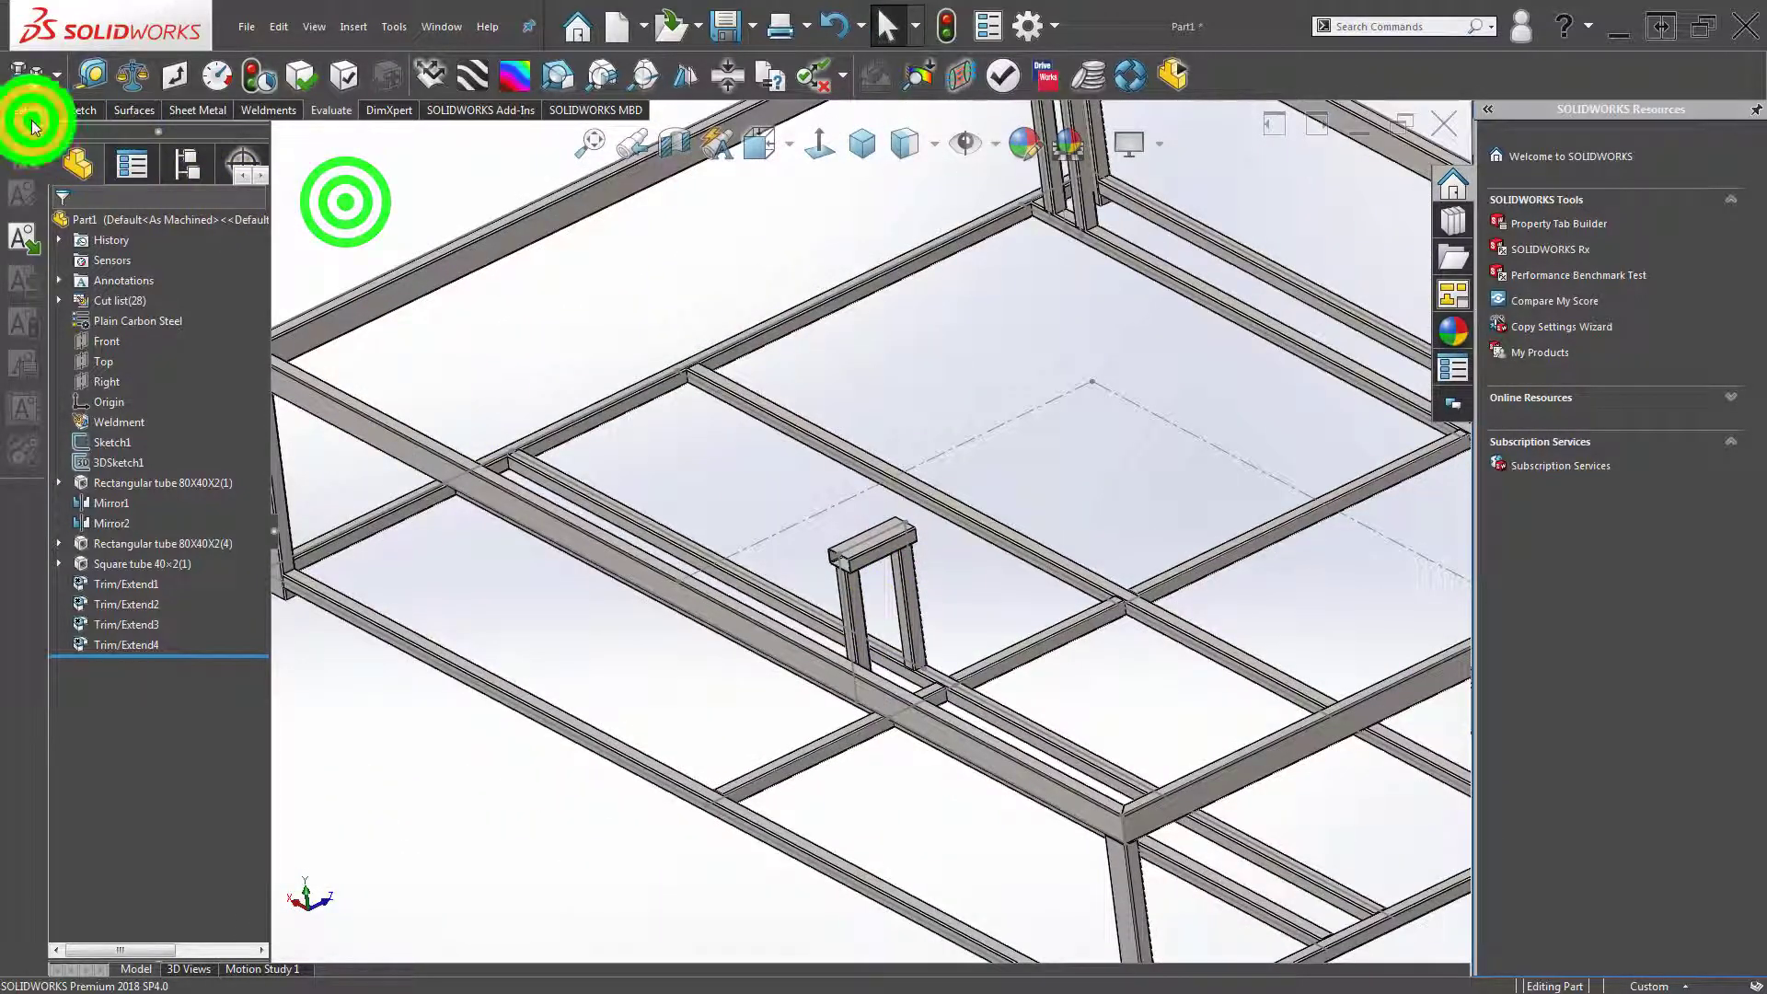
{"action": "left_click", "coordinate": [577, 68]}
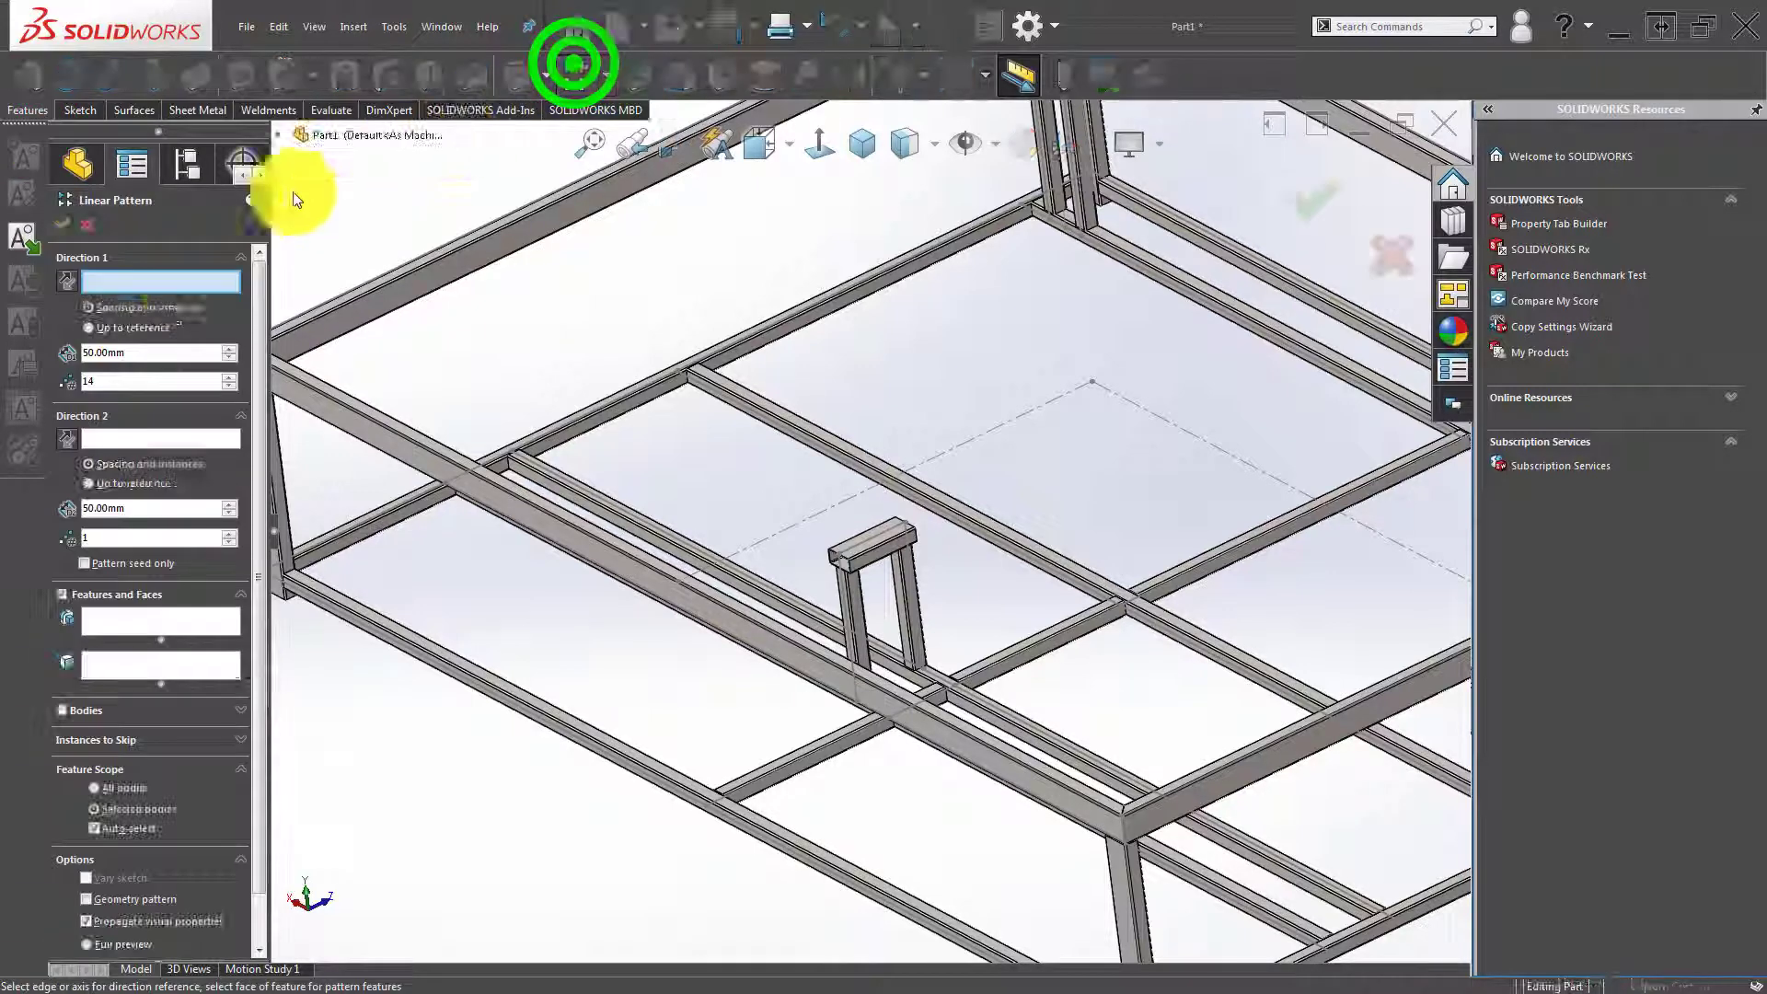
{"action": "left_click", "coordinate": [173, 278]}
{"action": "scroll", "coordinate": [859, 653], "scroll_direction": "down", "scroll_amount": 2}
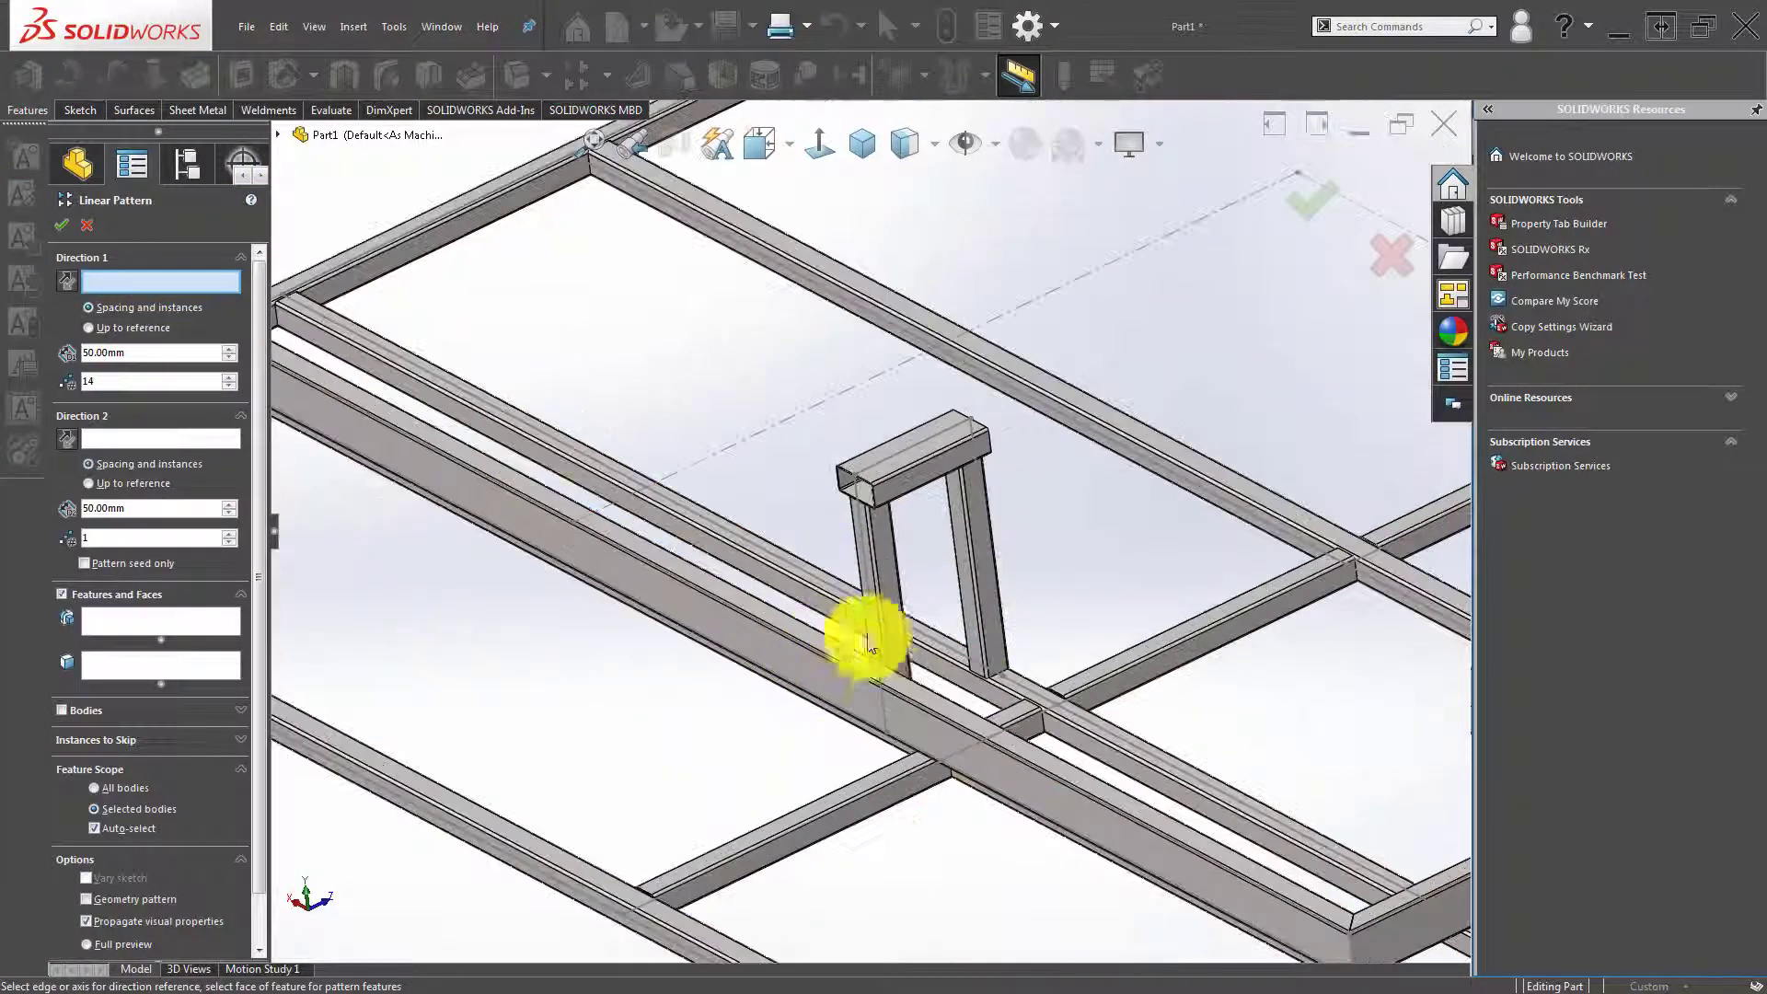
{"action": "left_click", "coordinate": [926, 637]}
{"action": "scroll", "coordinate": [881, 644], "scroll_direction": "up", "scroll_amount": 1}
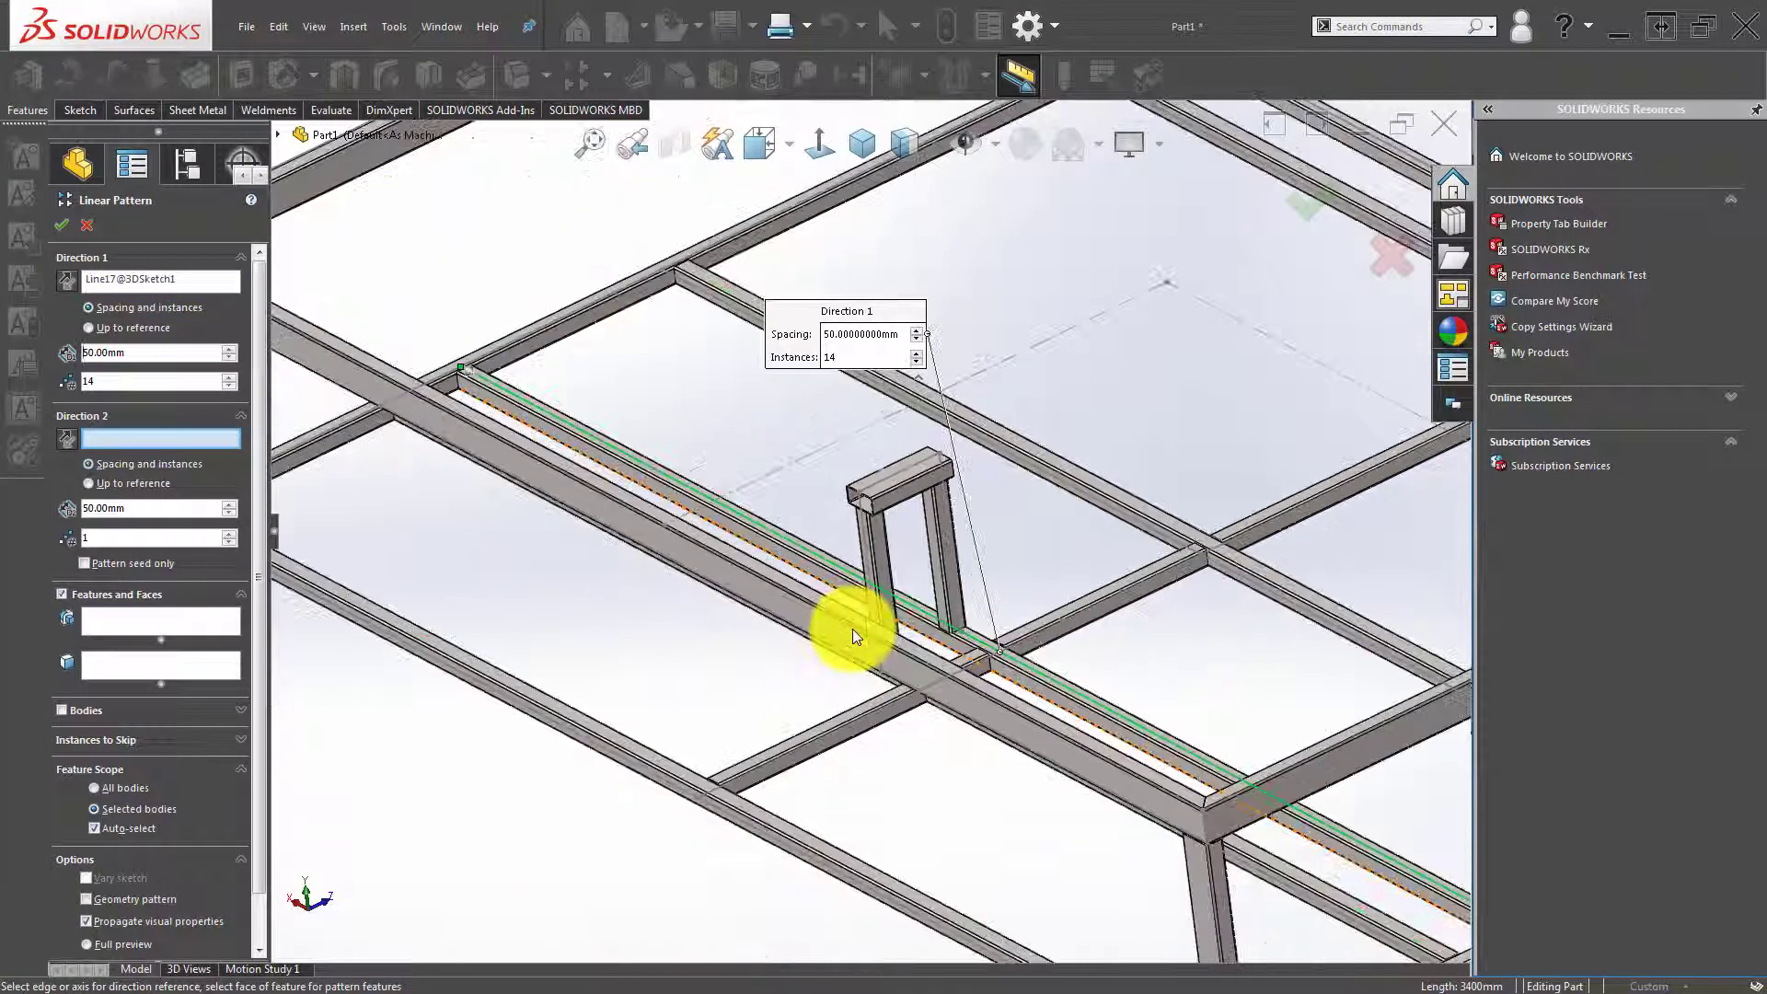
{"action": "scroll", "coordinate": [860, 622], "scroll_direction": "up", "scroll_amount": 2}
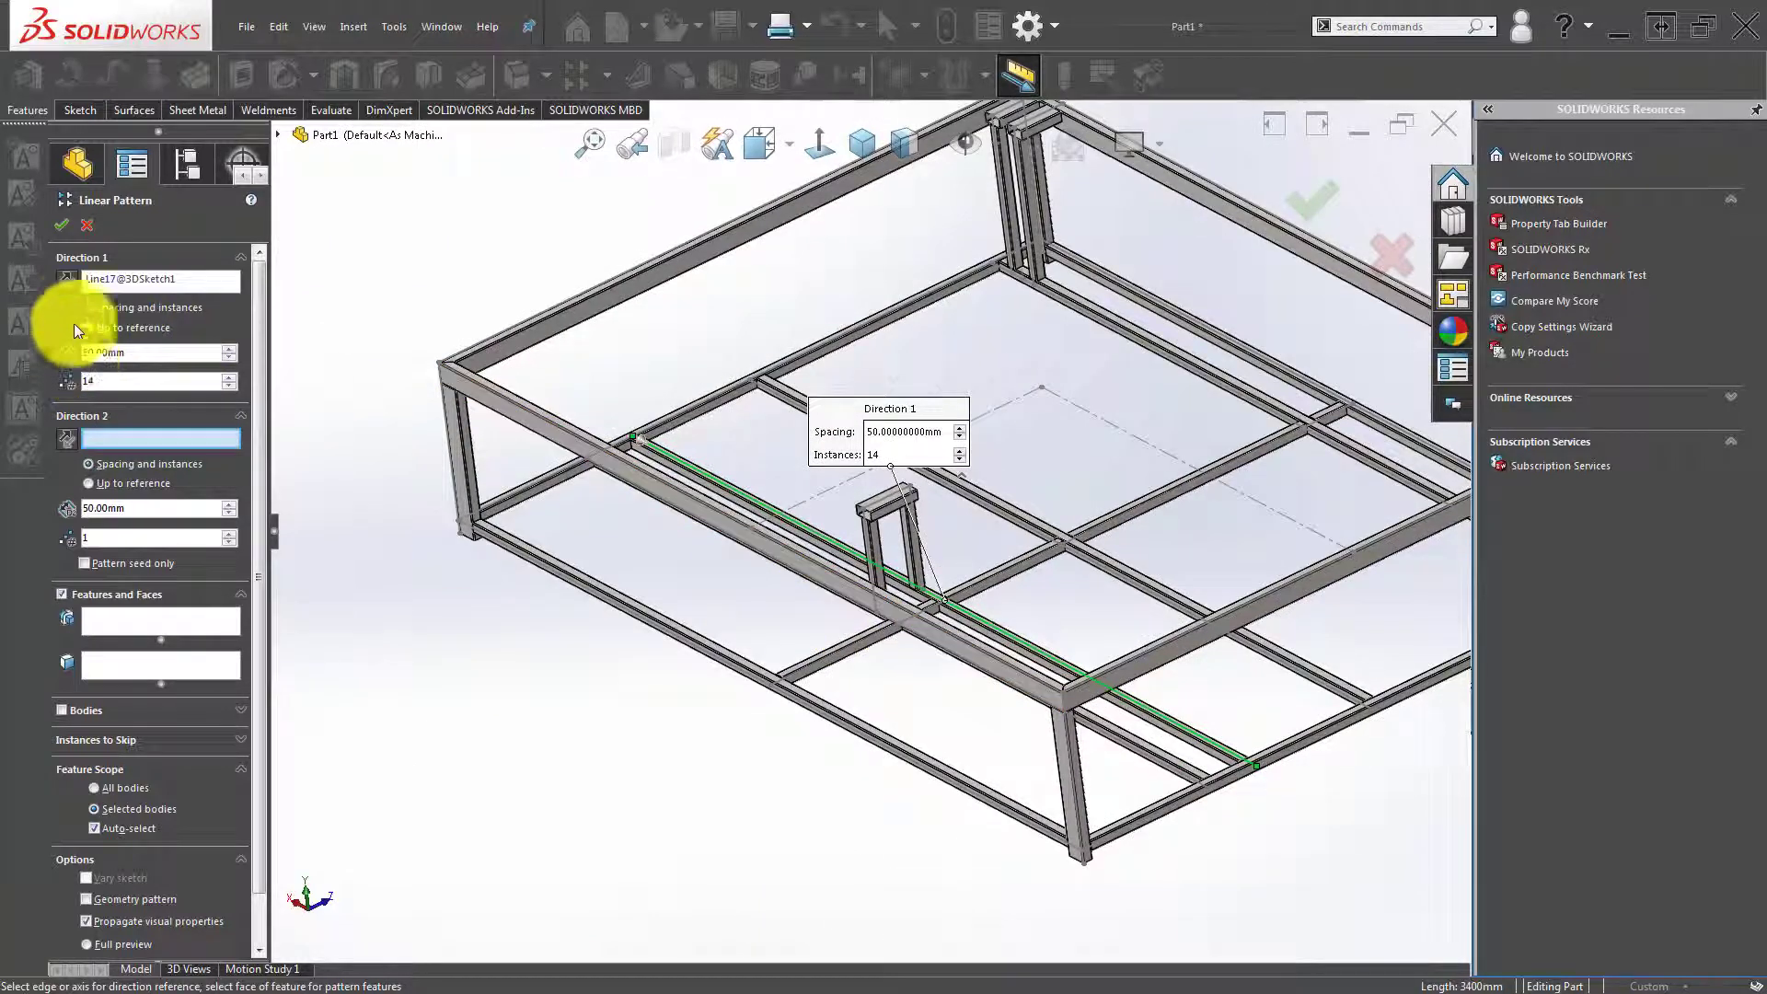
{"action": "left_click", "coordinate": [71, 280]}
{"action": "scroll", "coordinate": [786, 567], "scroll_direction": "down", "scroll_amount": 2}
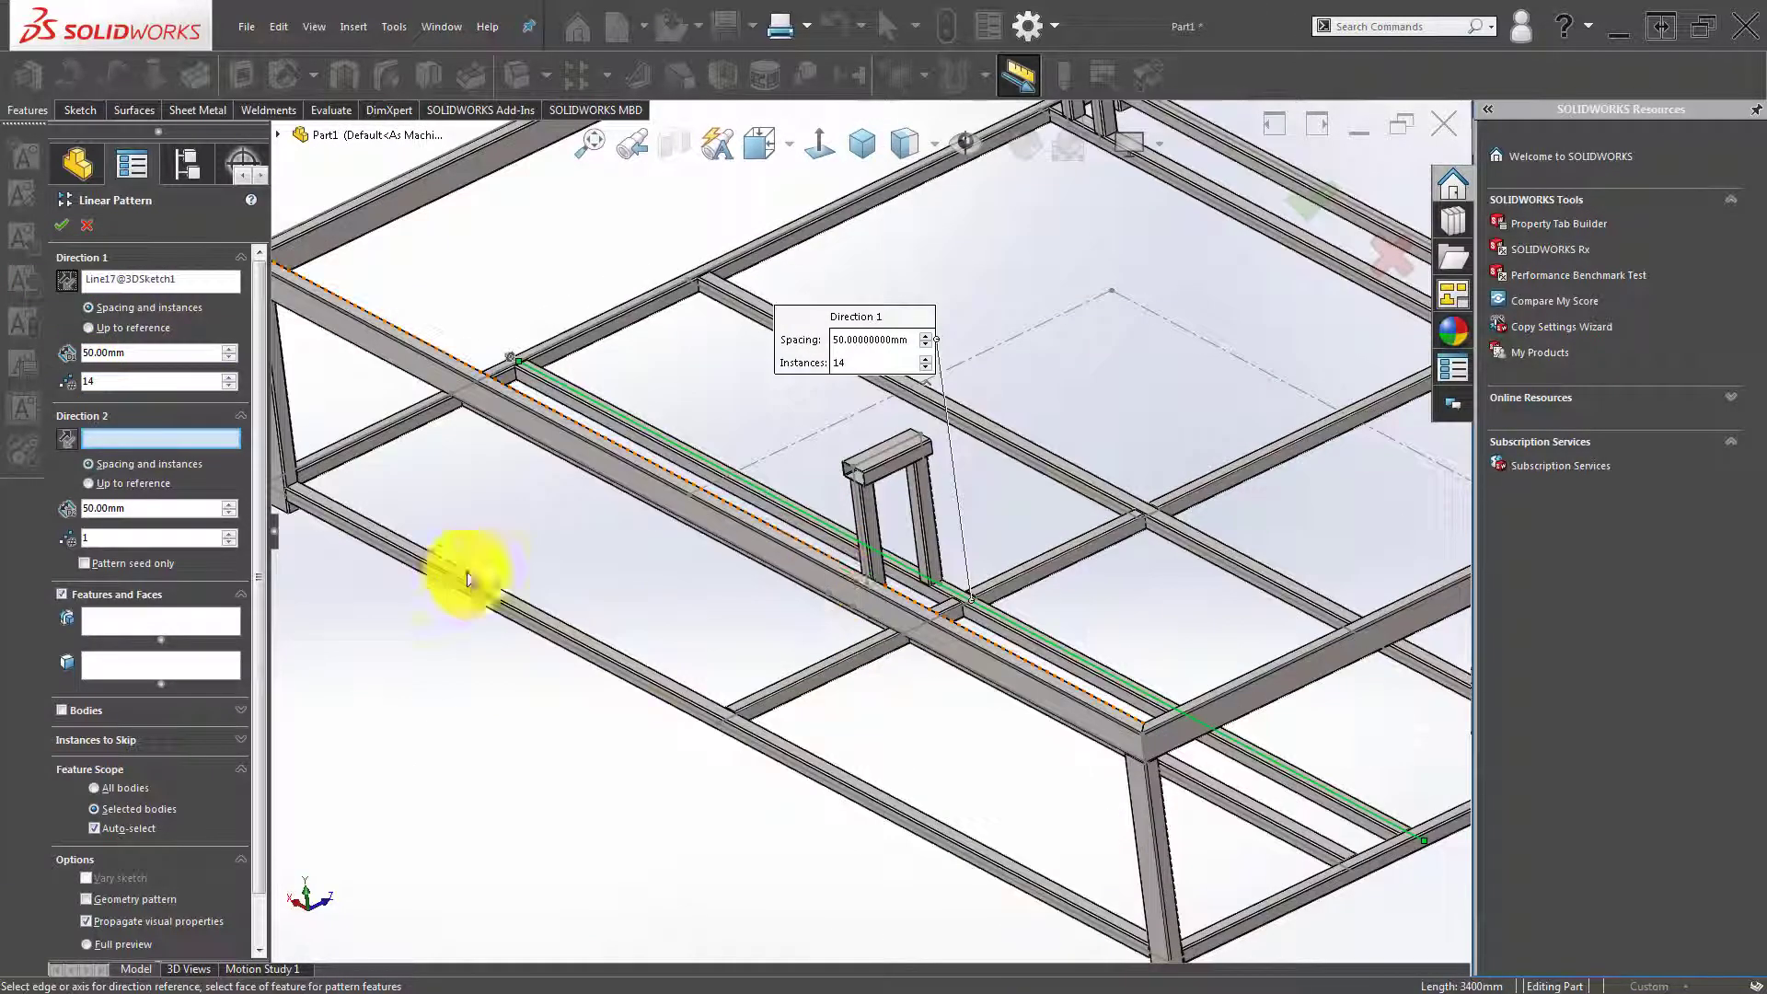
{"action": "double_click", "coordinate": [103, 378]}
{"action": "type", "text": "2"}
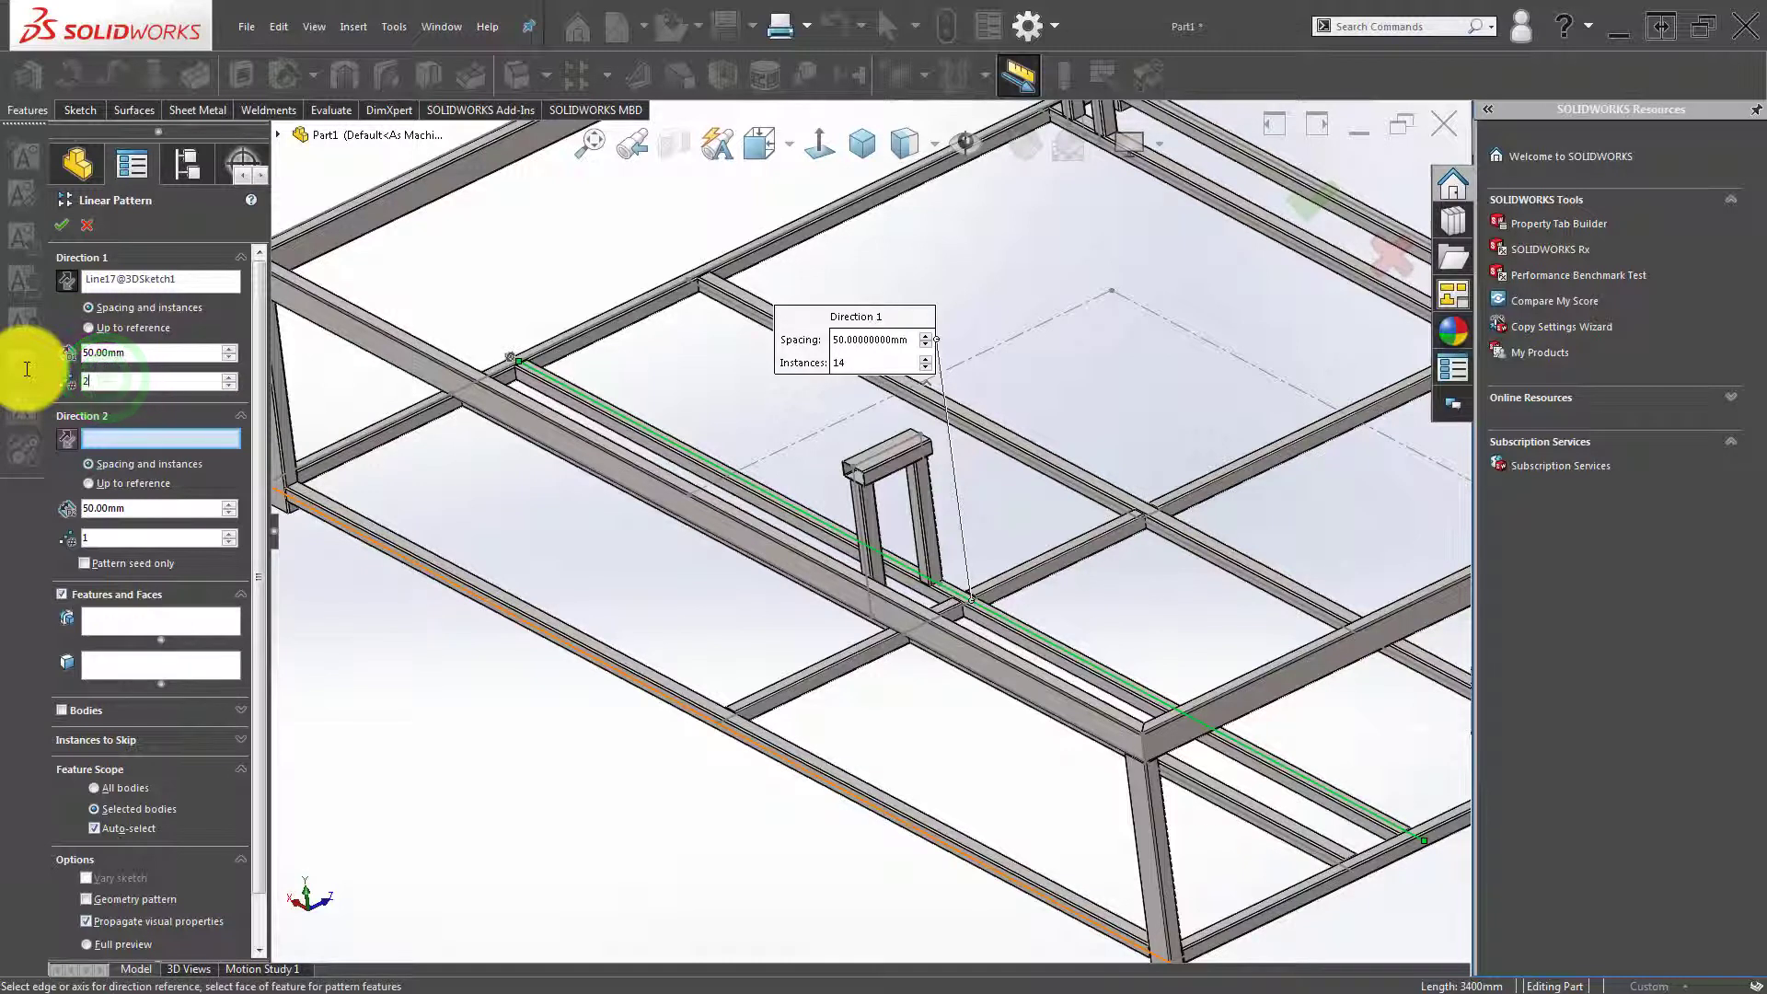
{"action": "key", "text": "Return"}
Pattern the post's two legs and cap as bodies with 1400 mm spacing.
{"action": "double_click", "coordinate": [154, 360]}
{"action": "type", "text": "1505"}
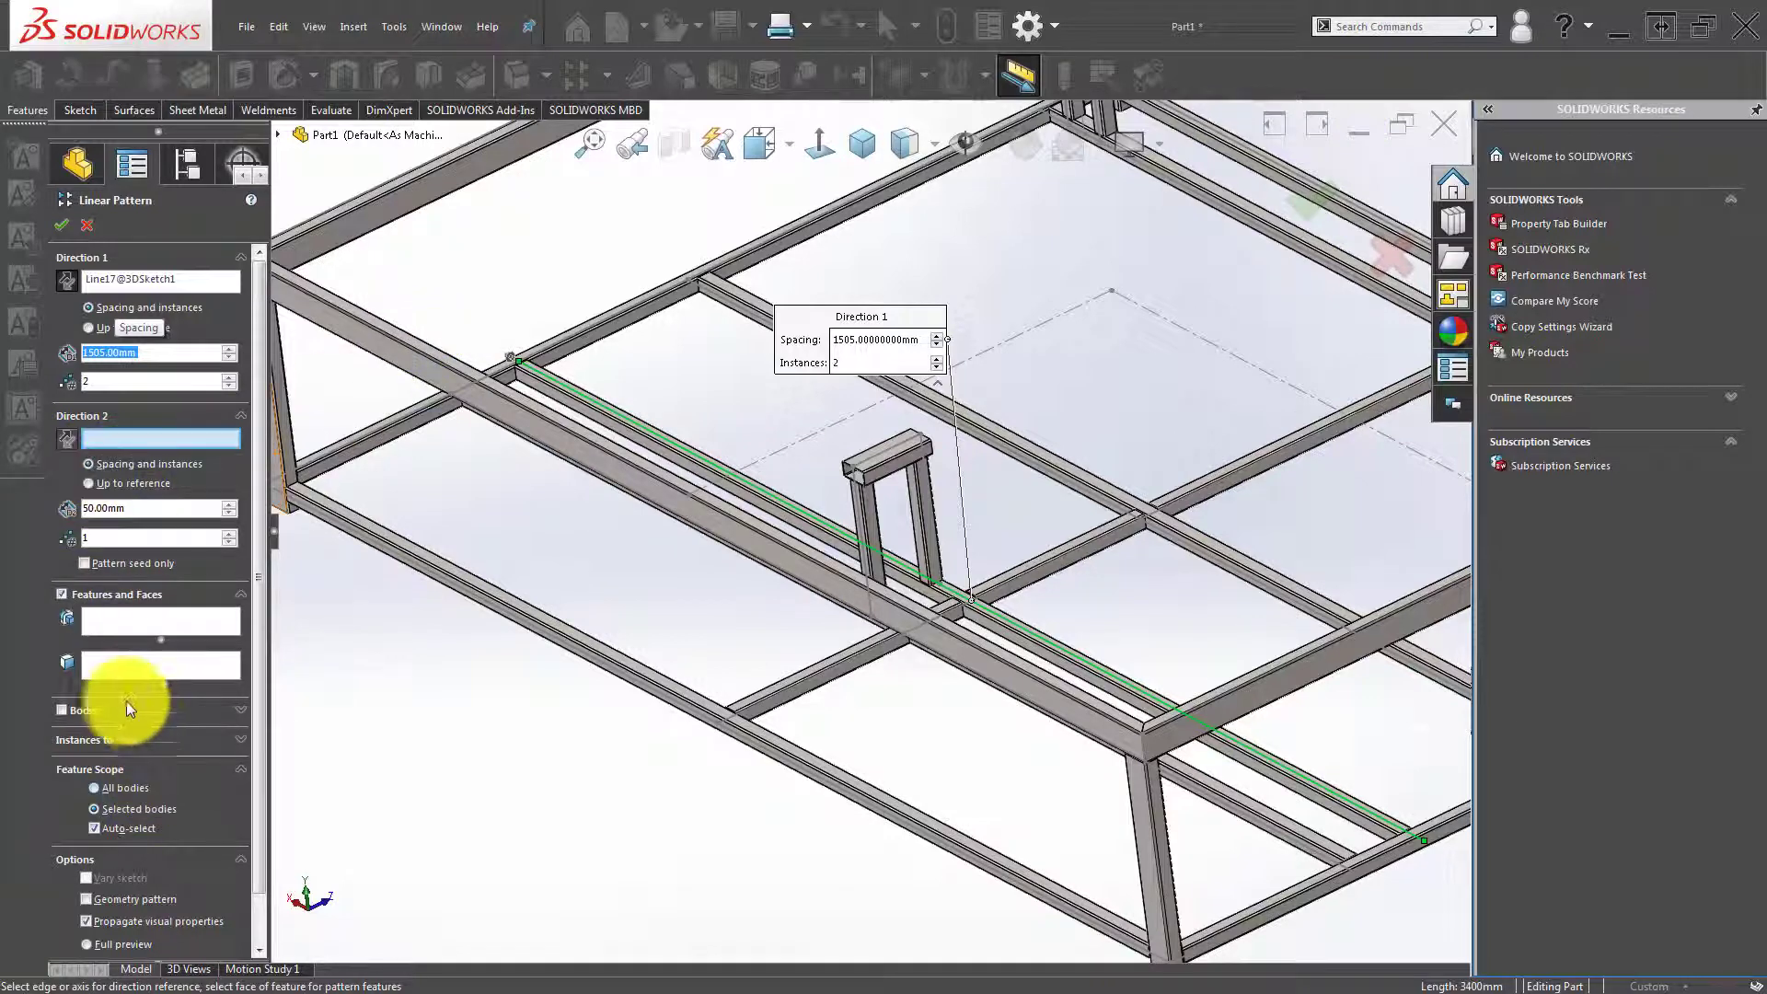
{"action": "left_click", "coordinate": [86, 710]}
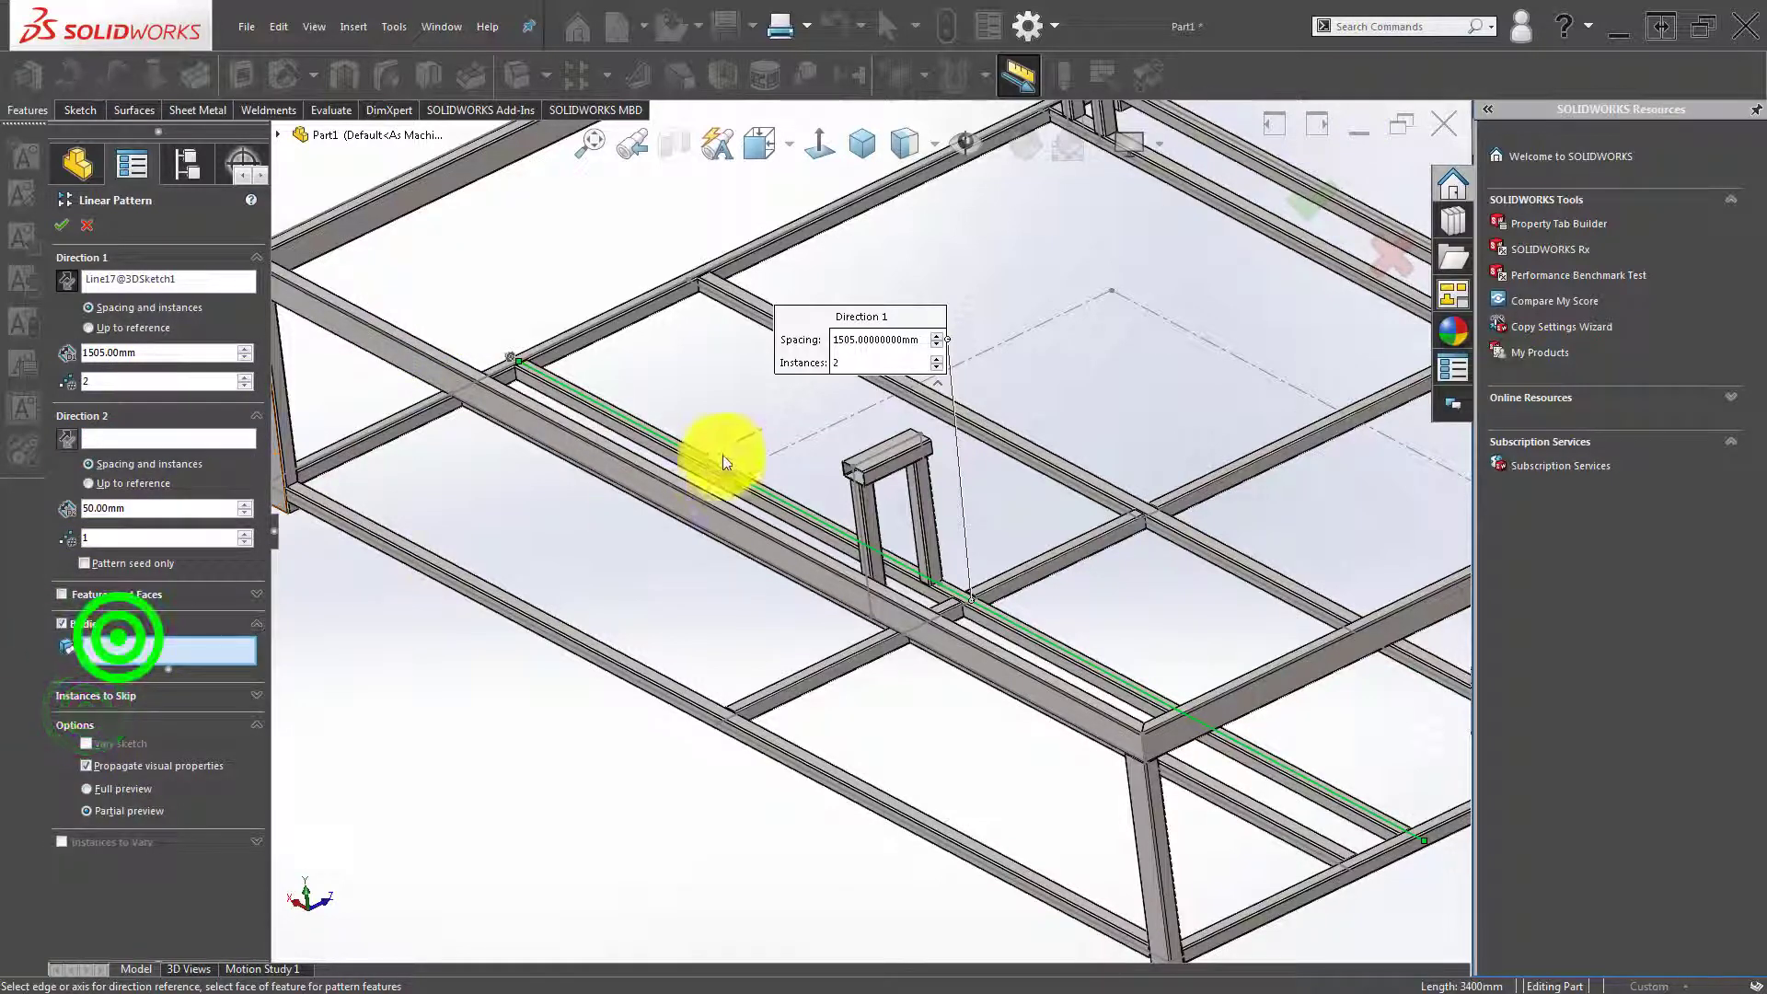
{"action": "scroll", "coordinate": [856, 488], "scroll_direction": "down", "scroll_amount": 3}
{"action": "left_click", "coordinate": [882, 519]}
{"action": "left_click", "coordinate": [900, 458]}
{"action": "left_click", "coordinate": [957, 500]}
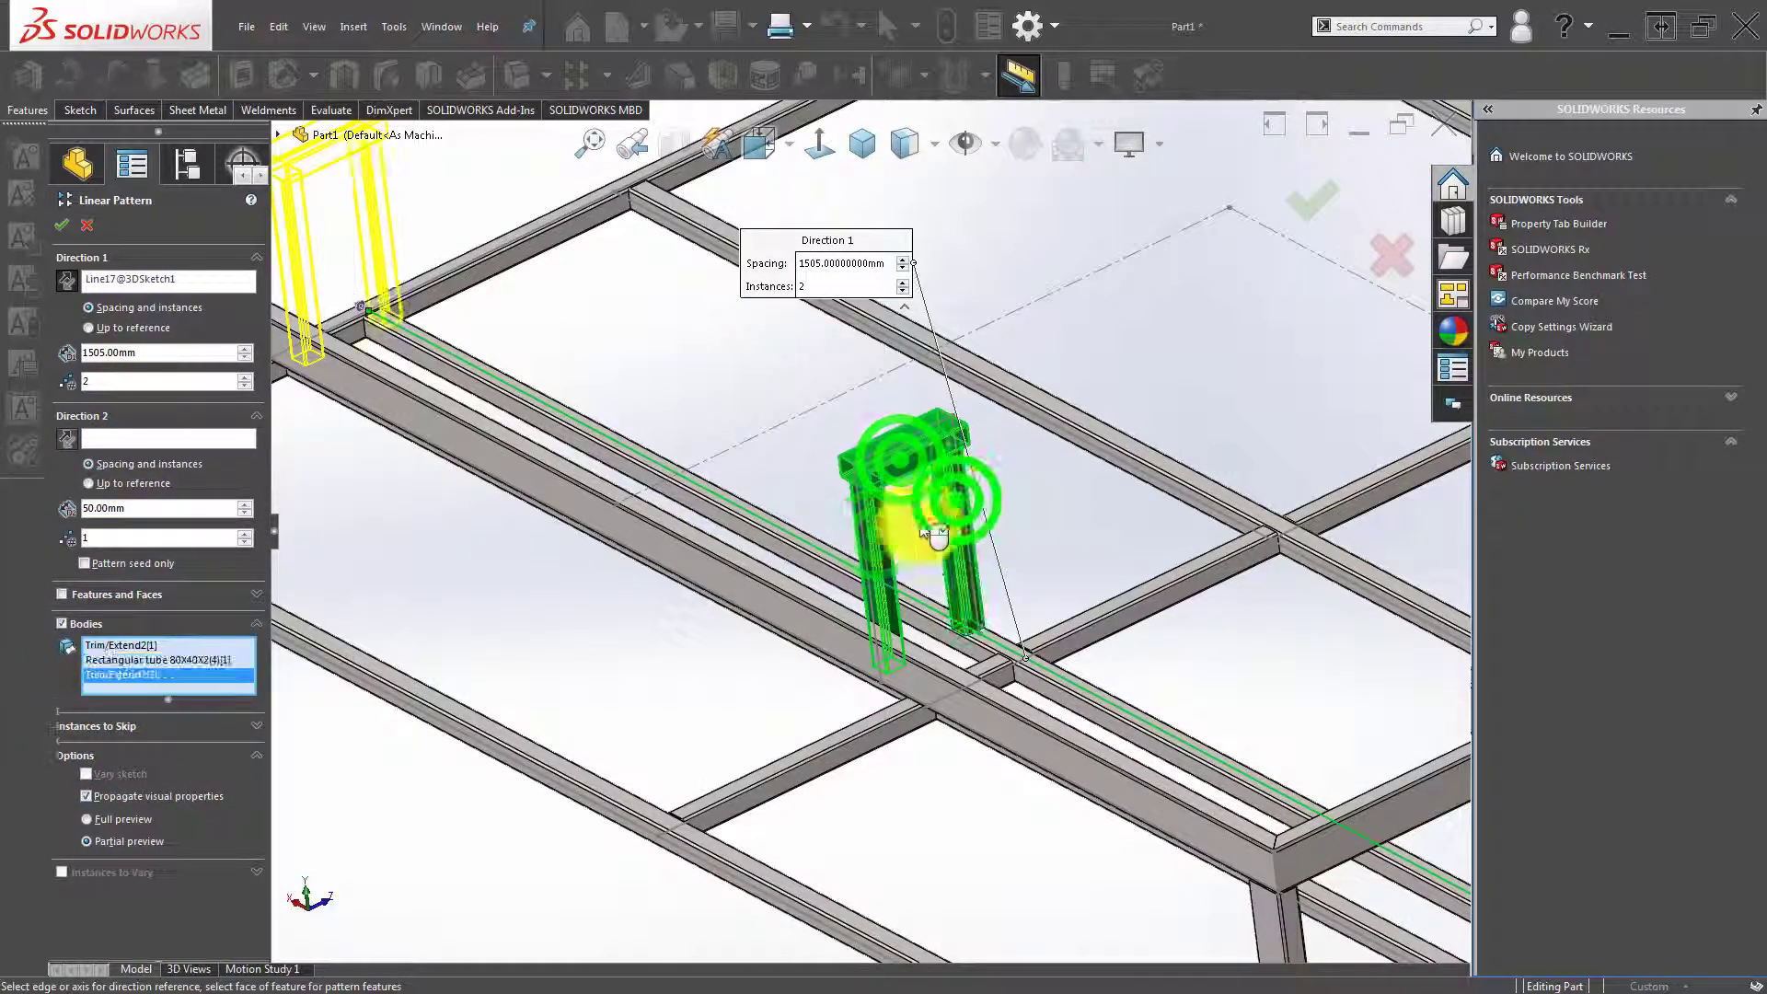
{"action": "scroll", "coordinate": [930, 533], "scroll_direction": "up", "scroll_amount": 3}
{"action": "scroll", "coordinate": [643, 466], "scroll_direction": "up", "scroll_amount": 2}
{"action": "scroll", "coordinate": [626, 387], "scroll_direction": "up", "scroll_amount": 2}
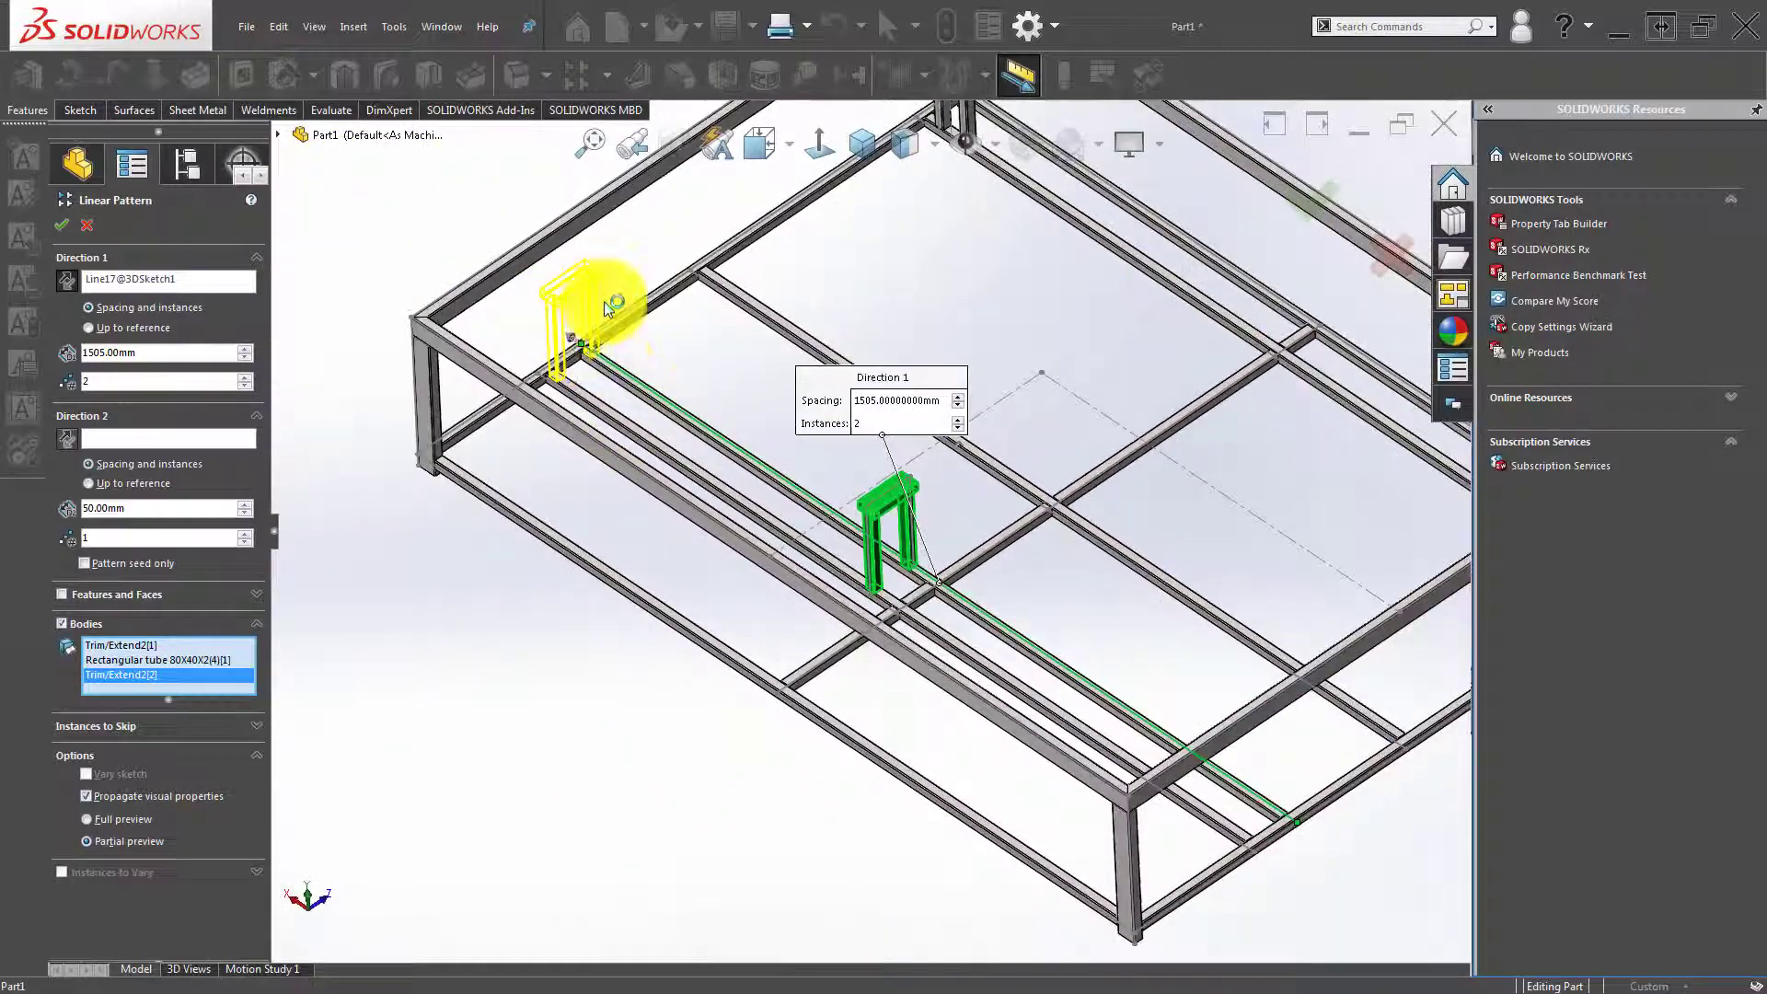
{"action": "scroll", "coordinate": [598, 368], "scroll_direction": "down", "scroll_amount": 1}
{"action": "scroll", "coordinate": [612, 433], "scroll_direction": "down", "scroll_amount": 2}
{"action": "scroll", "coordinate": [619, 455], "scroll_direction": "down", "scroll_amount": 1}
{"action": "scroll", "coordinate": [621, 419], "scroll_direction": "down", "scroll_amount": 1}
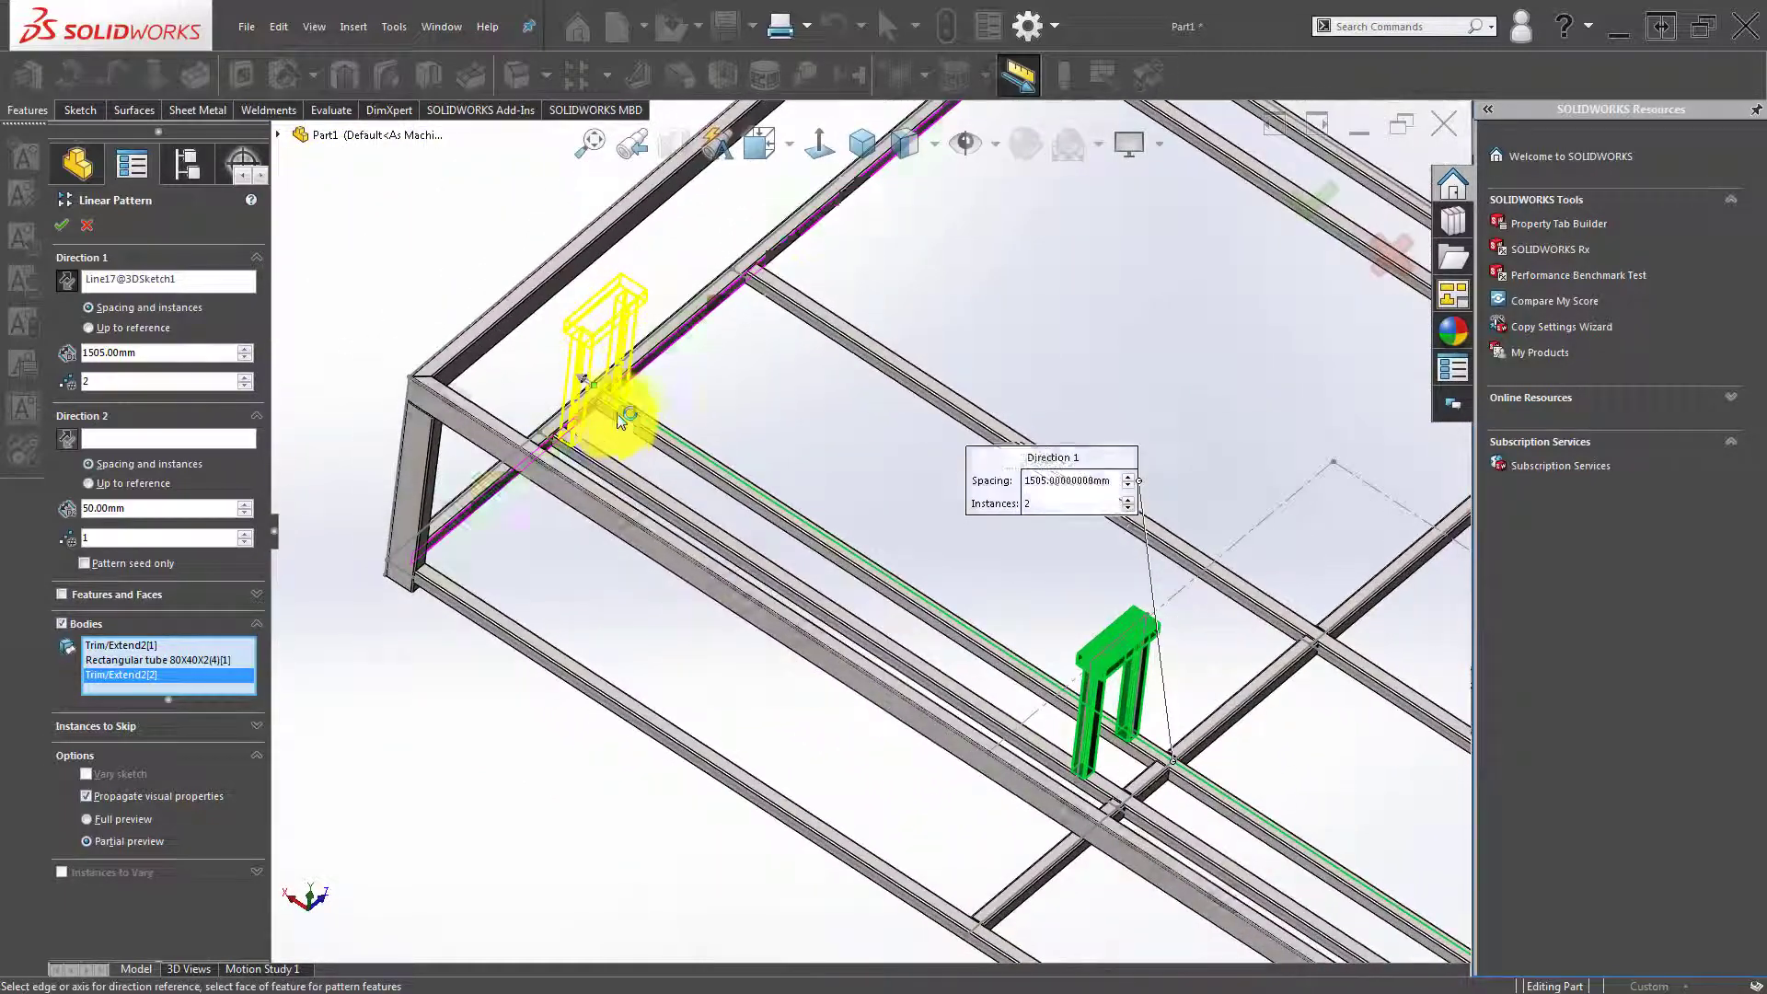
{"action": "scroll", "coordinate": [607, 412], "scroll_direction": "down", "scroll_amount": 2}
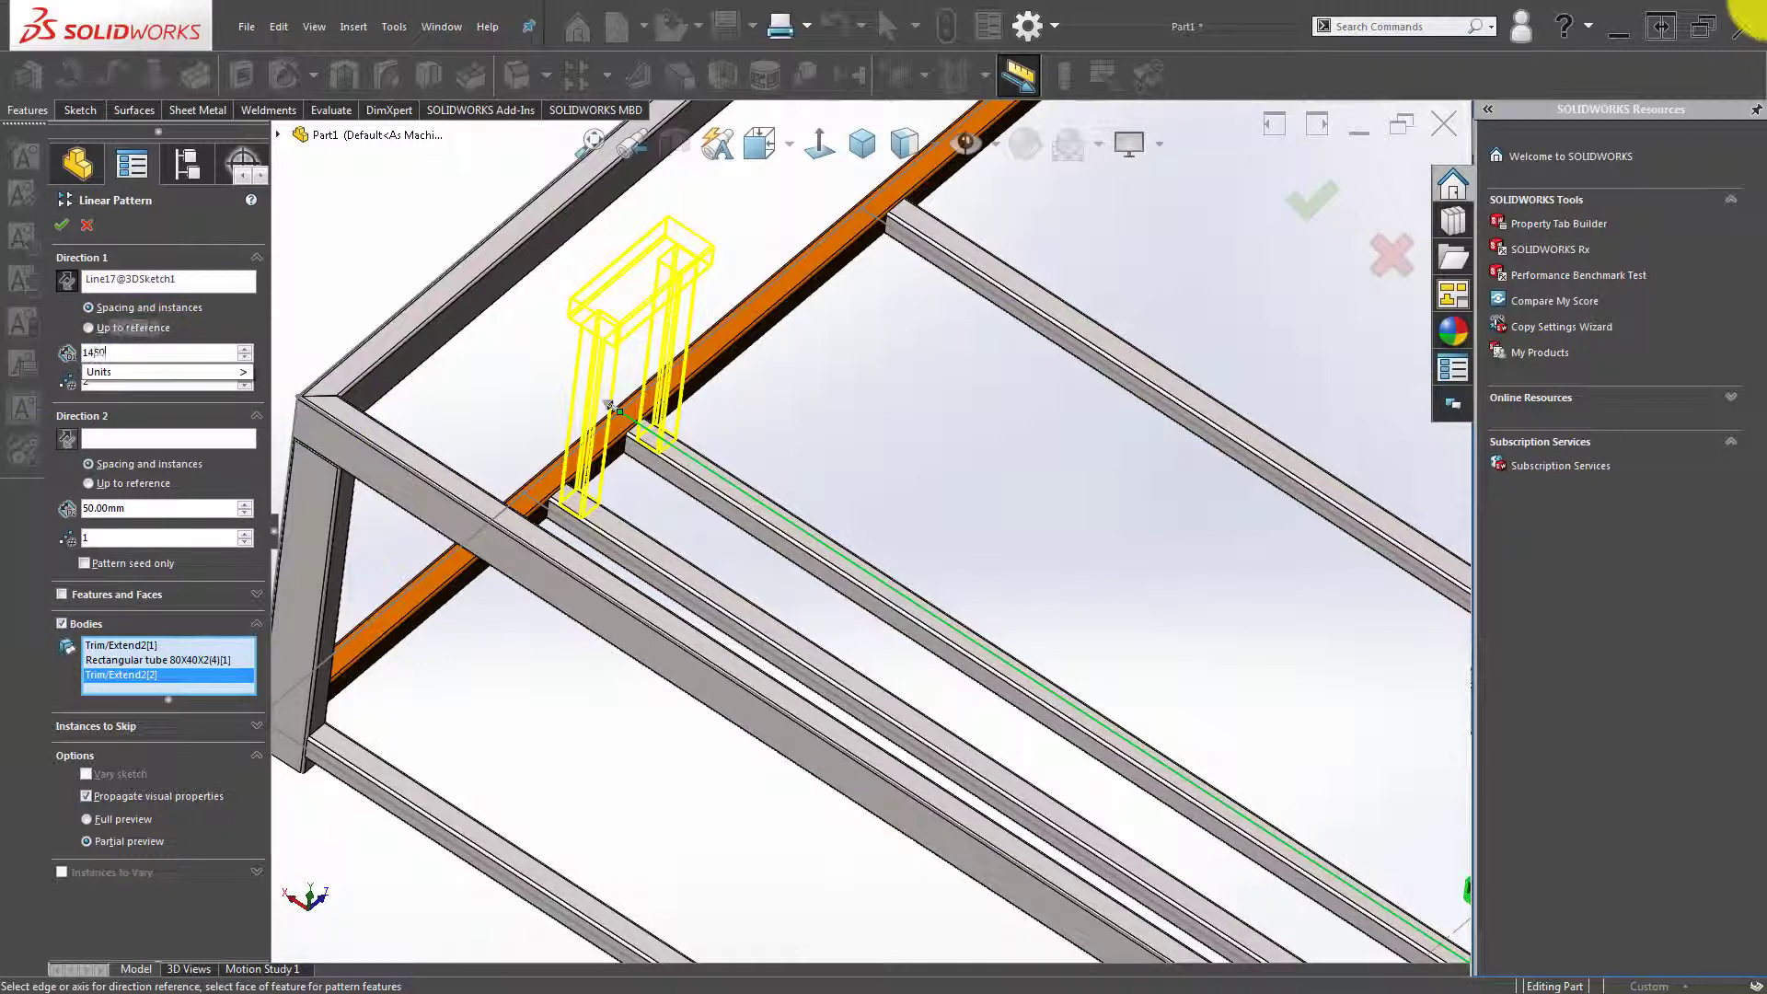
{"action": "key", "text": "Return"}
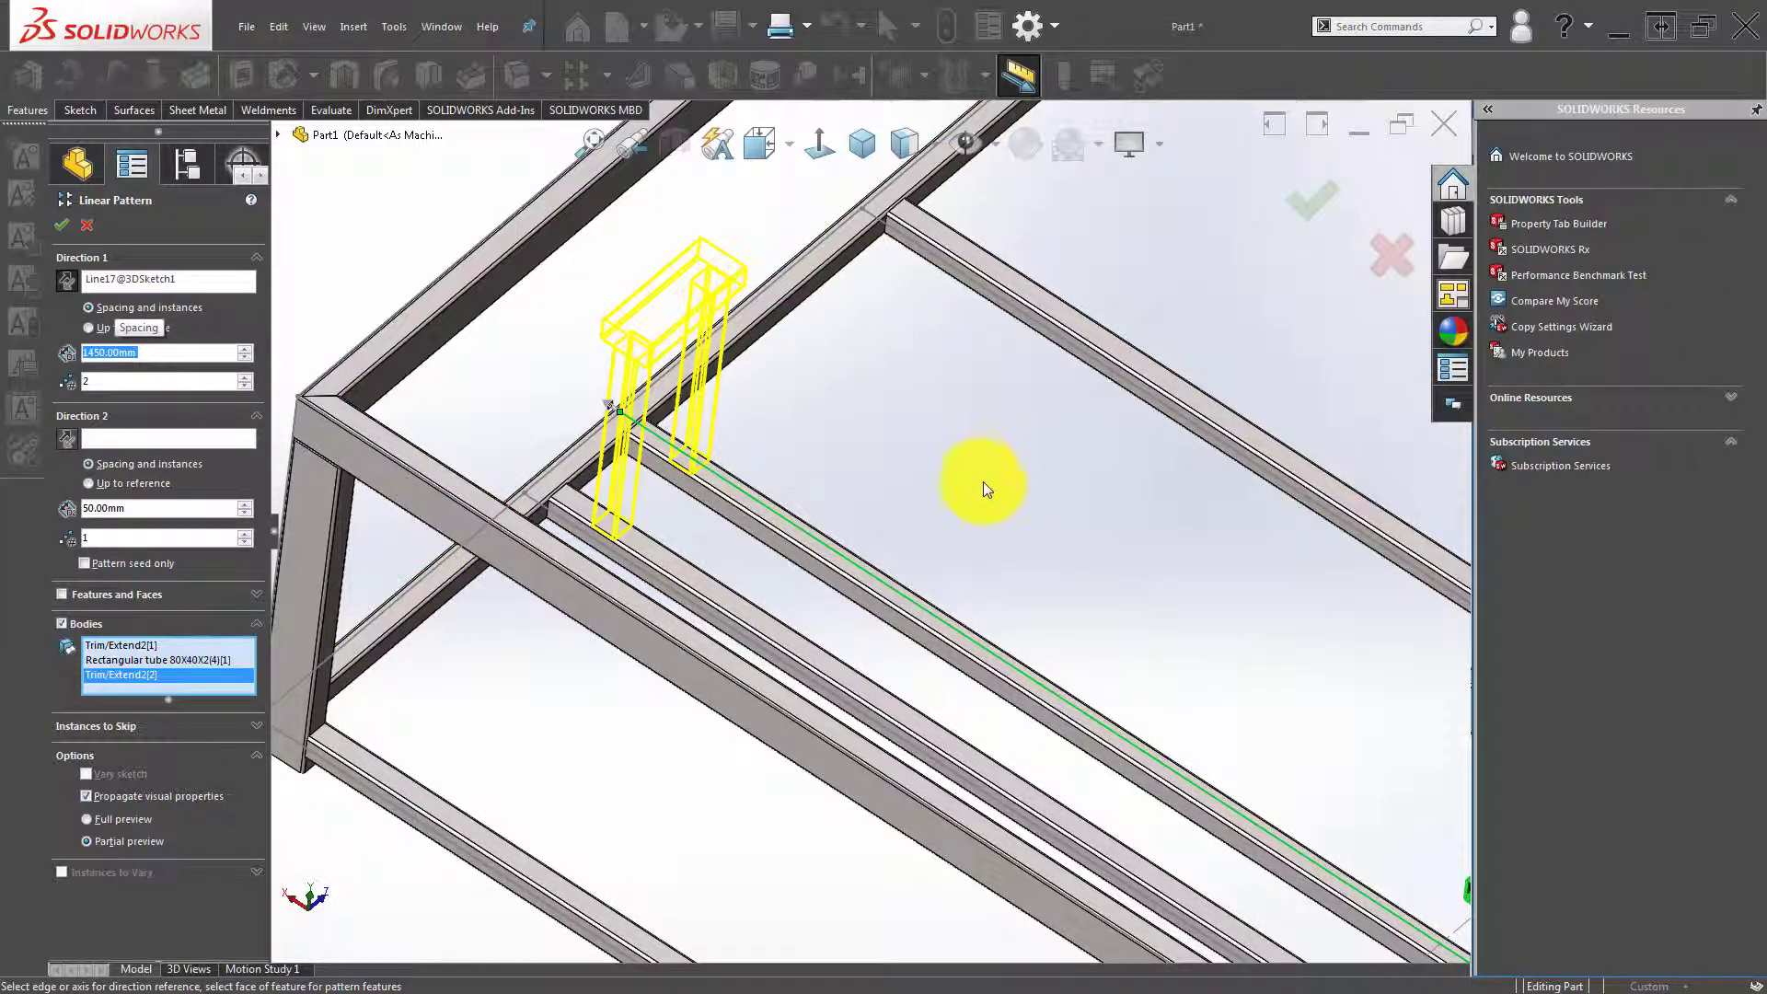
{"action": "scroll", "coordinate": [983, 483], "scroll_direction": "up", "scroll_amount": 3}
{"action": "mouse_move", "coordinate": [959, 519]}
{"action": "middle_mouse_down"}
{"action": "mouse_move", "coordinate": [947, 465]}
{"action": "mouse_move", "coordinate": [991, 508]}
{"action": "mouse_move", "coordinate": [970, 484]}
{"action": "middle_mouse_up"}
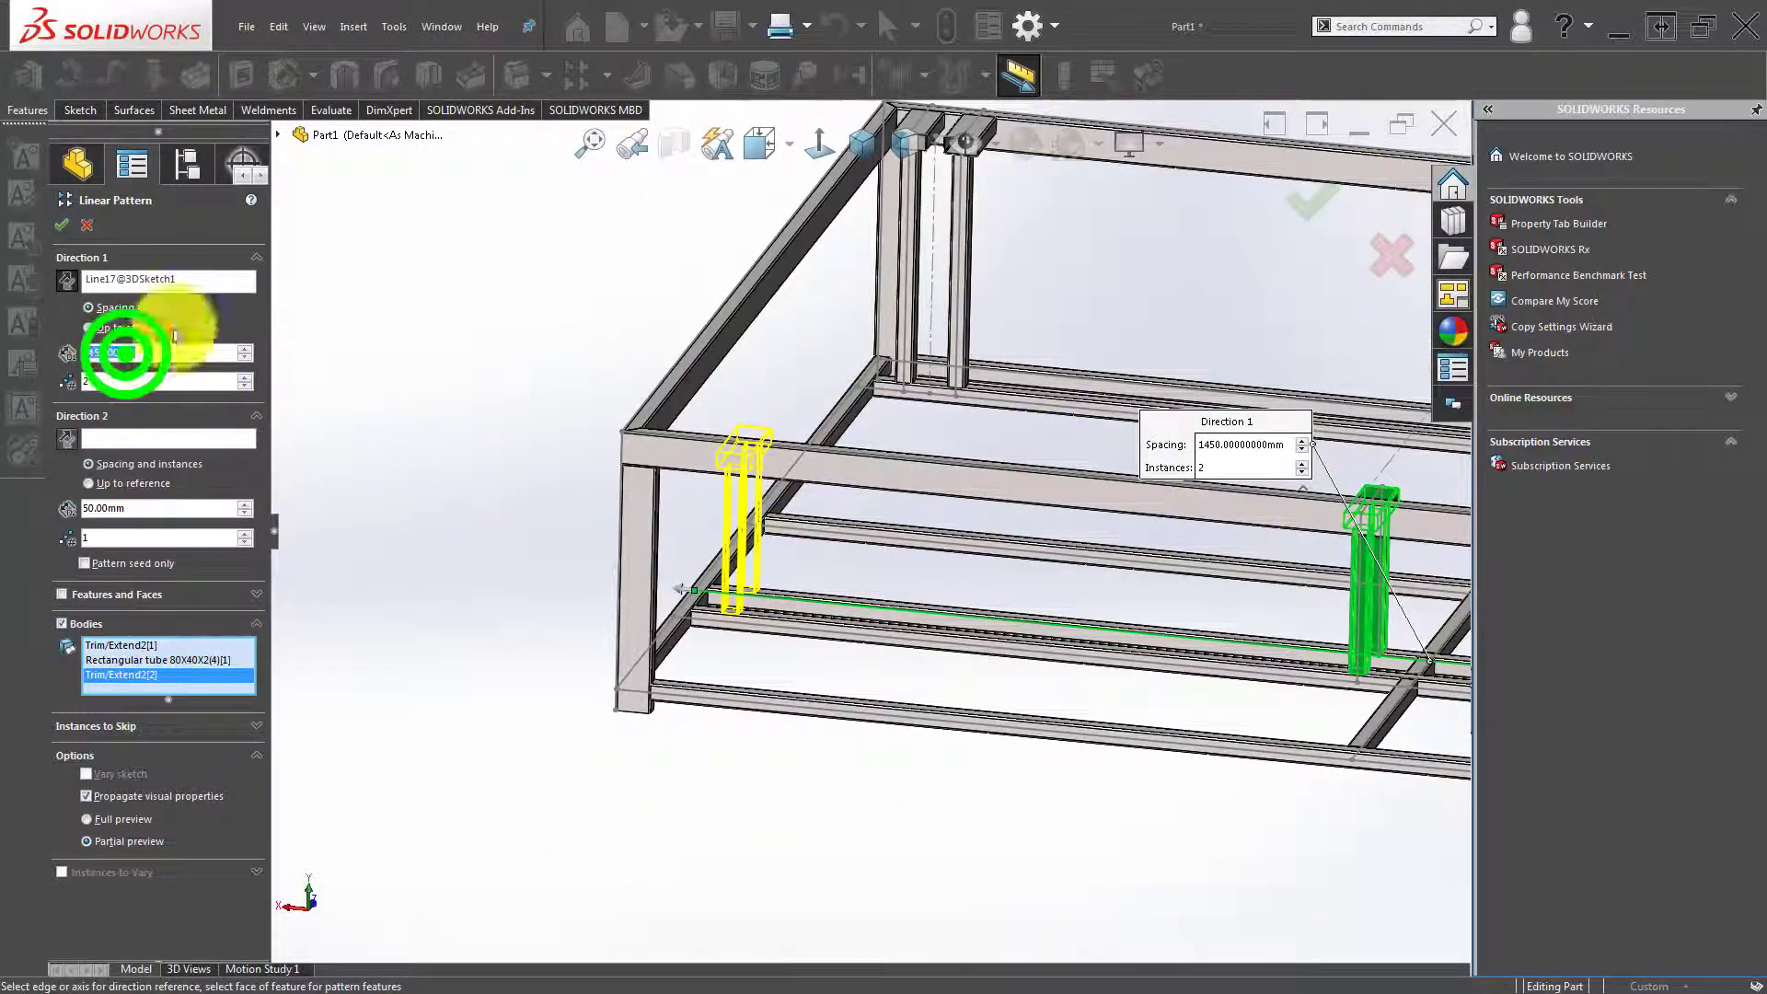
{"action": "type", "text": "00"}
{"action": "key", "text": "Return"}
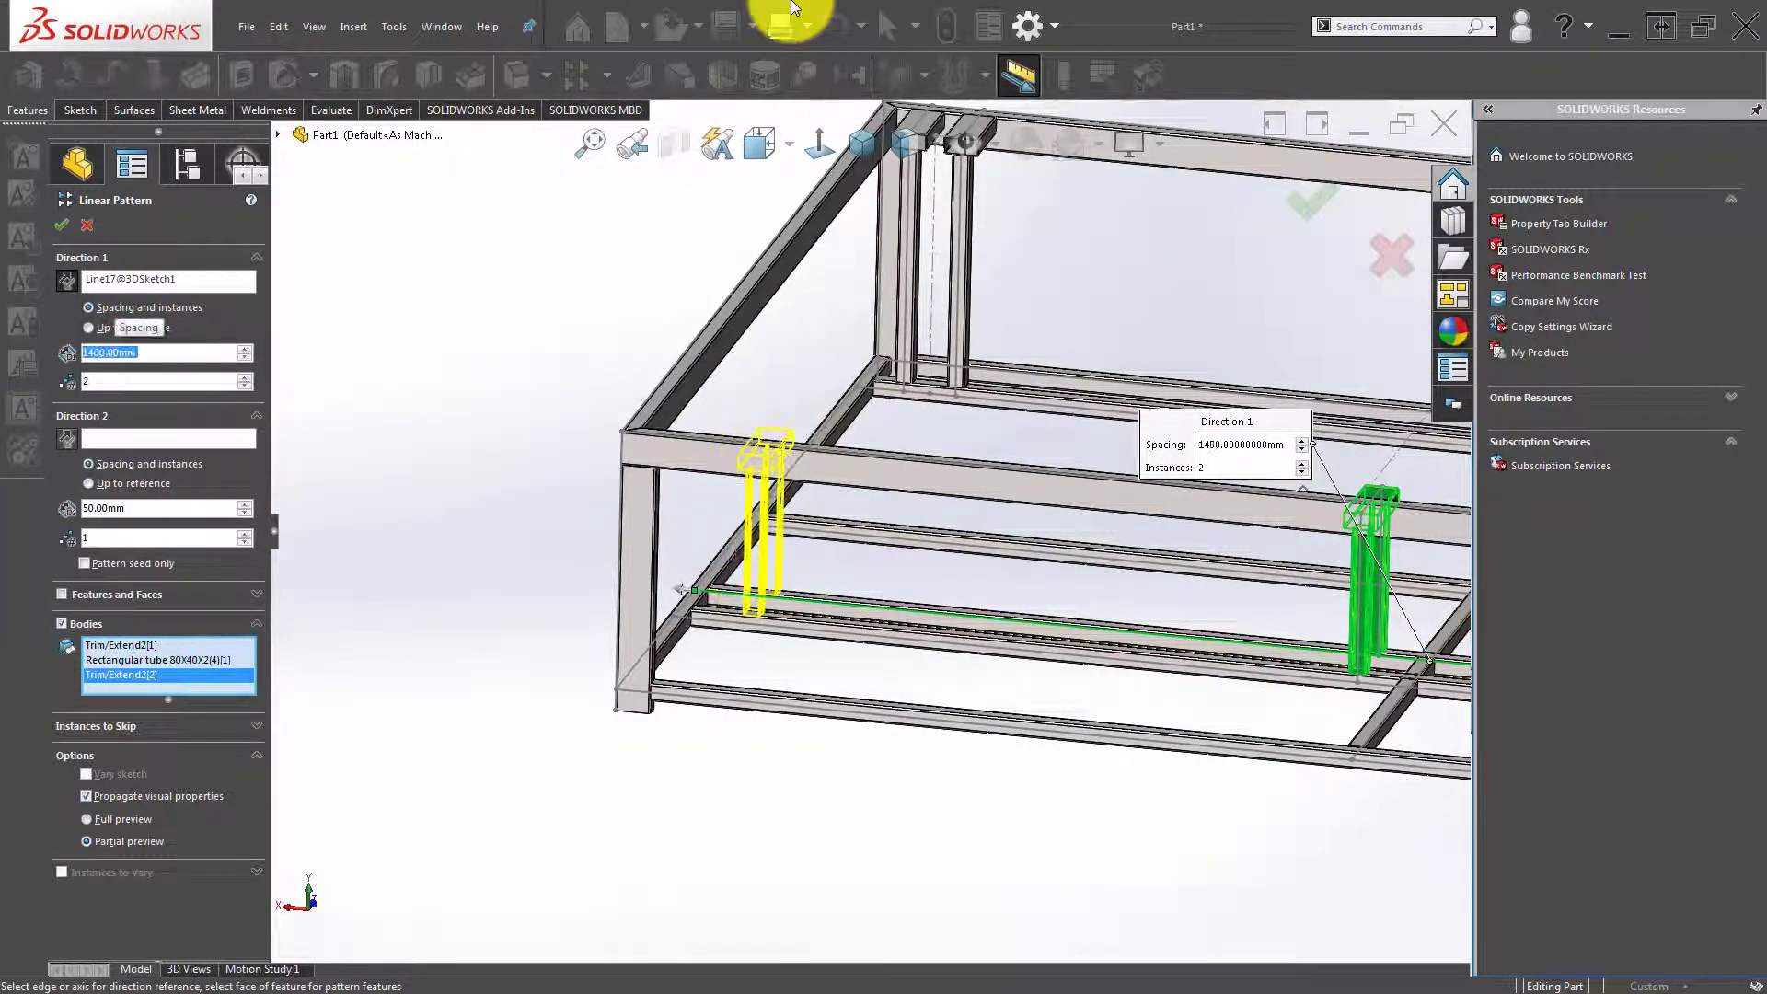
{"action": "mouse_move", "coordinate": [1056, 654]}
{"action": "middle_mouse_down"}
{"action": "mouse_move", "coordinate": [1037, 671]}
{"action": "mouse_move", "coordinate": [1073, 699]}
{"action": "middle_mouse_up"}
{"action": "scroll", "coordinate": [1073, 698], "scroll_direction": "up", "scroll_amount": 2}
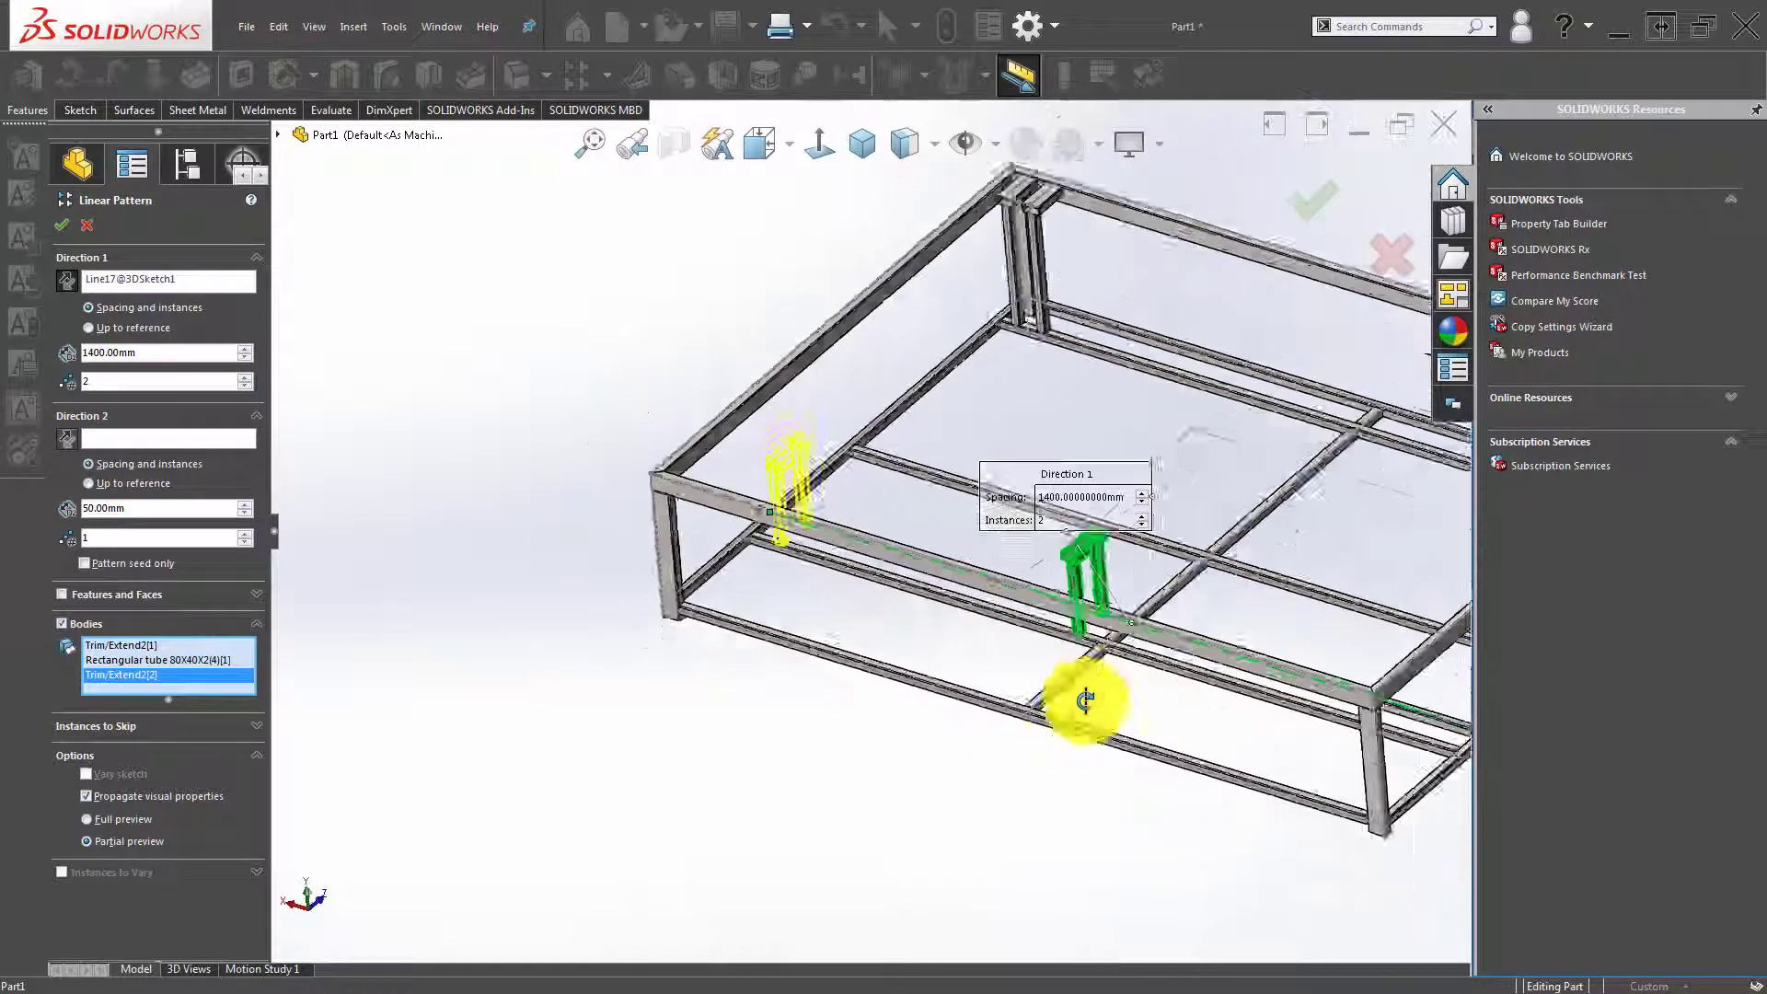
Accept the linear pattern and orbit the frame to inspect the new post.
{"action": "key", "text": "Return"}
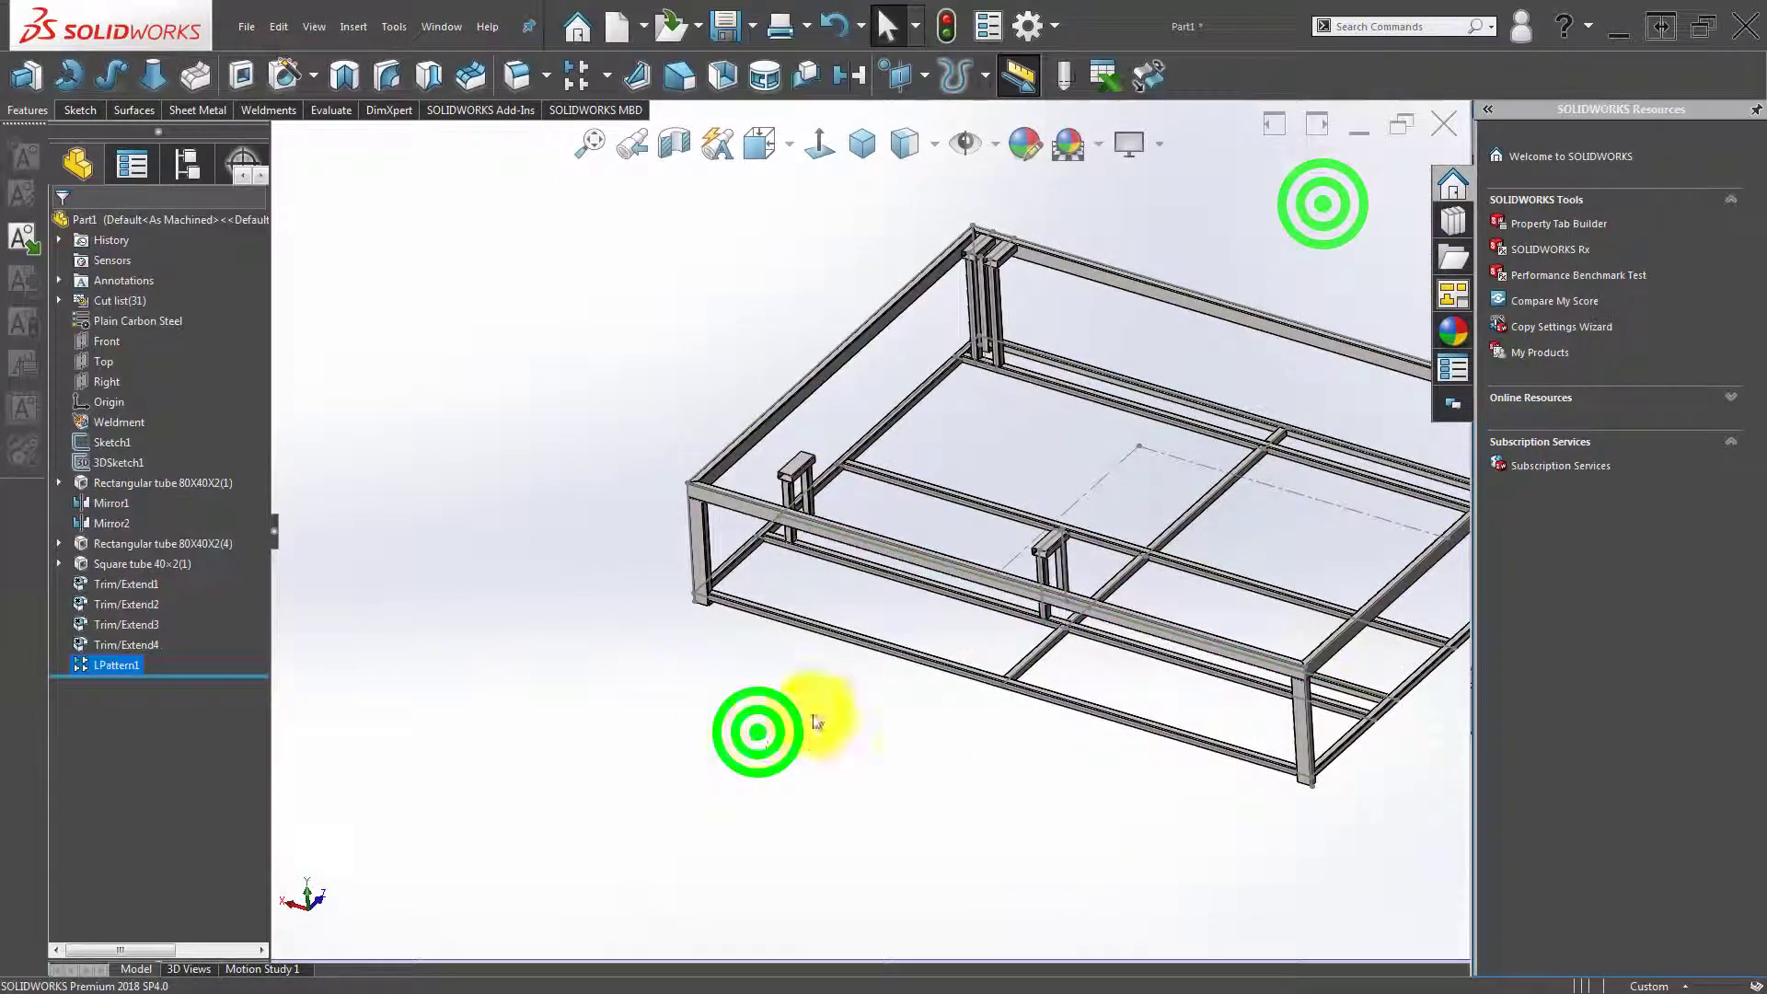
{"action": "scroll", "coordinate": [1056, 565], "scroll_direction": "up", "scroll_amount": 2}
{"action": "middle_click_drag", "start_coordinate": [994, 552], "coordinate": [995, 581]}
{"action": "scroll", "coordinate": [941, 547], "scroll_direction": "down", "scroll_amount": 2}
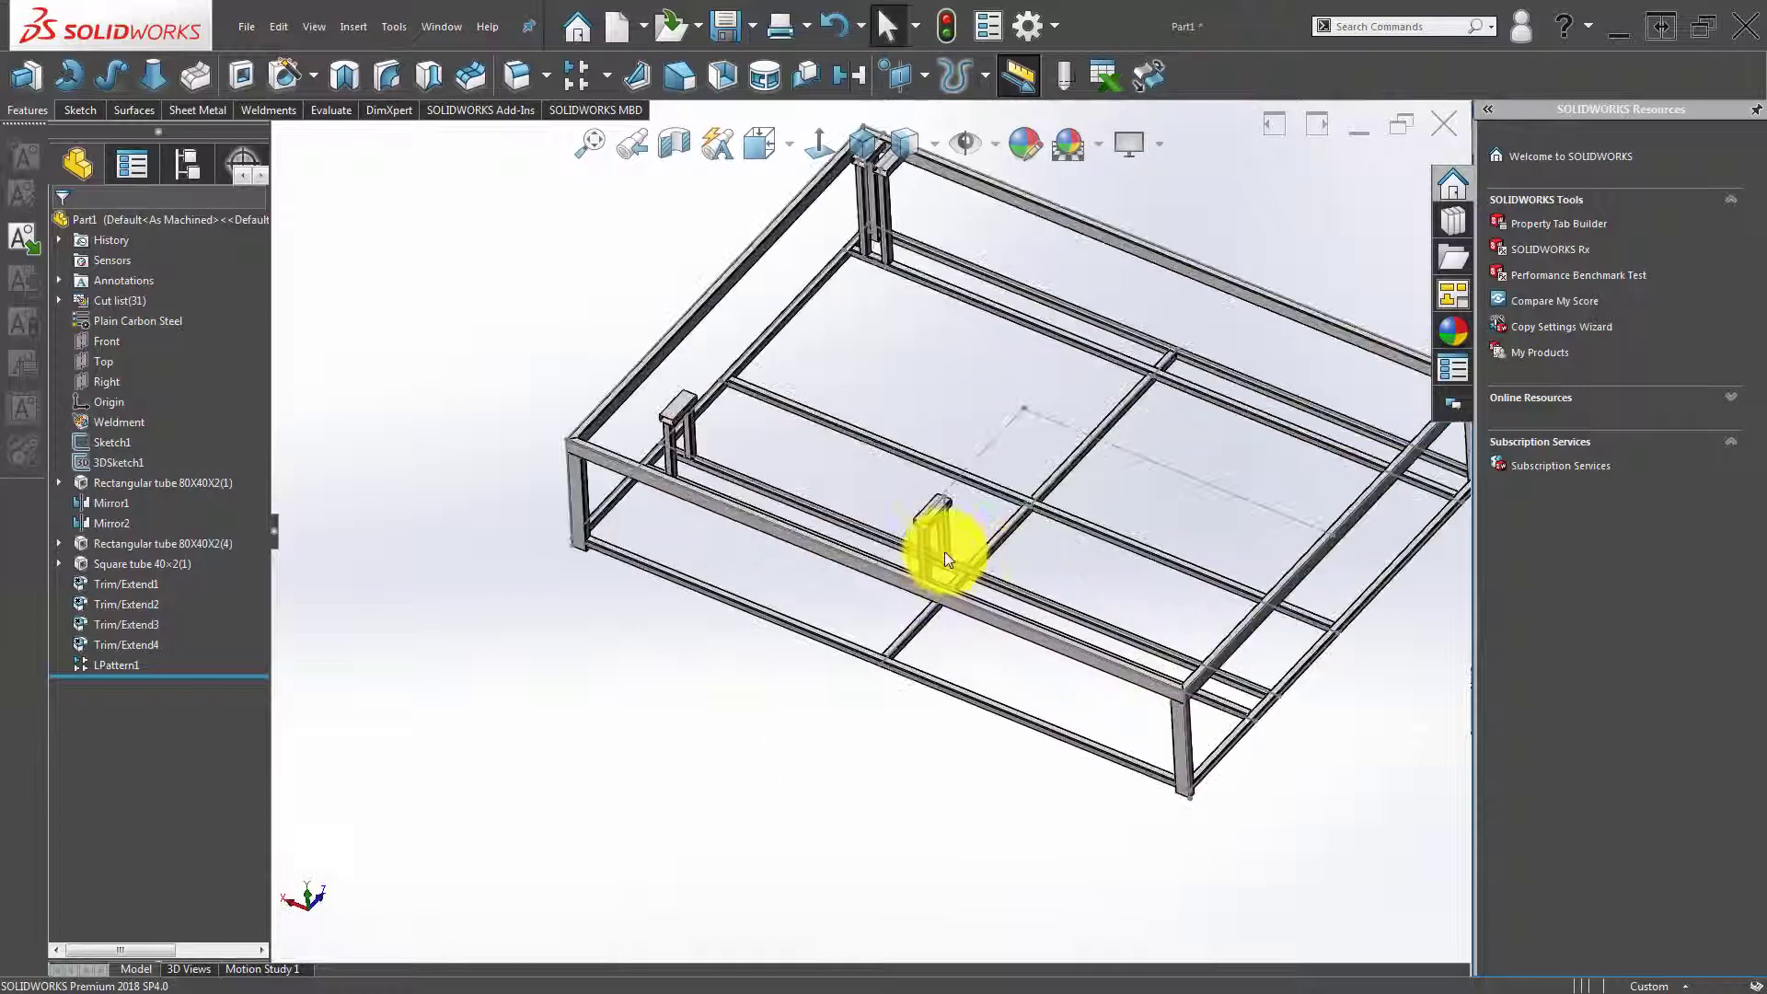
{"action": "scroll", "coordinate": [941, 543], "scroll_direction": "down", "scroll_amount": 2}
{"action": "scroll", "coordinate": [940, 529], "scroll_direction": "down", "scroll_amount": 2}
{"action": "scroll", "coordinate": [936, 533], "scroll_direction": "down", "scroll_amount": 2}
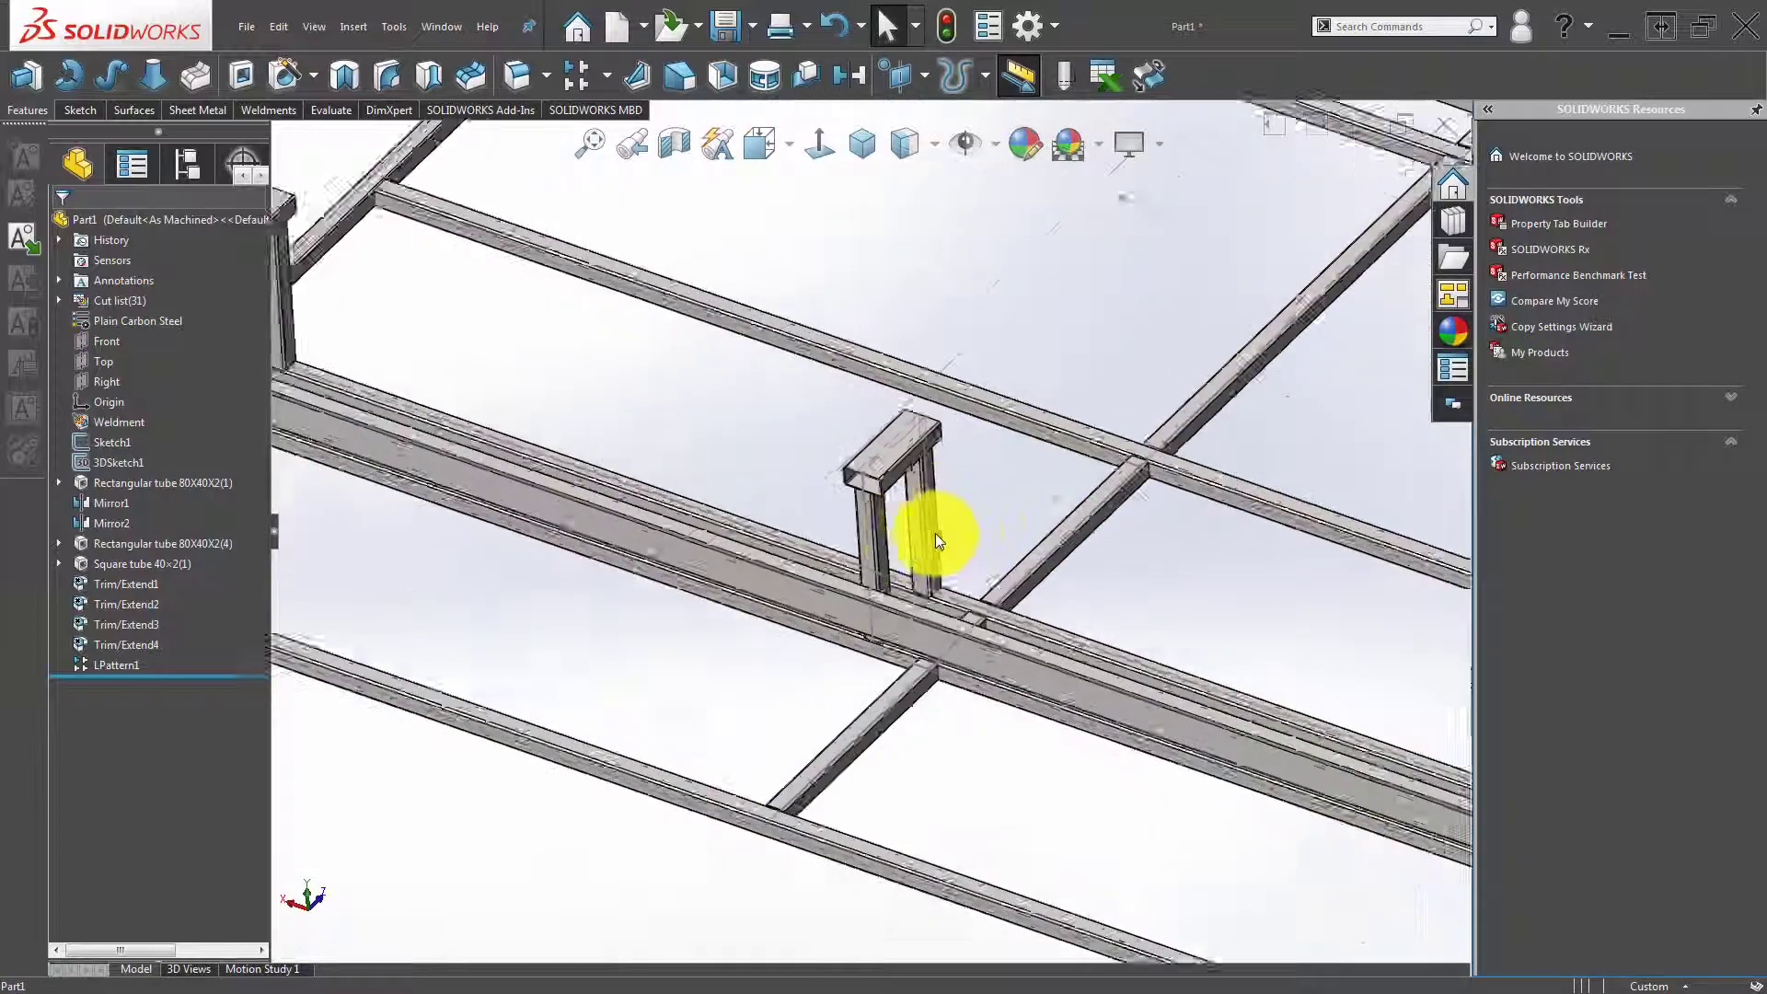
{"action": "scroll", "coordinate": [935, 533], "scroll_direction": "up", "scroll_amount": 2}
Mirror the middle post's two legs and cap about the Right plane.
{"action": "left_click", "coordinate": [607, 61]}
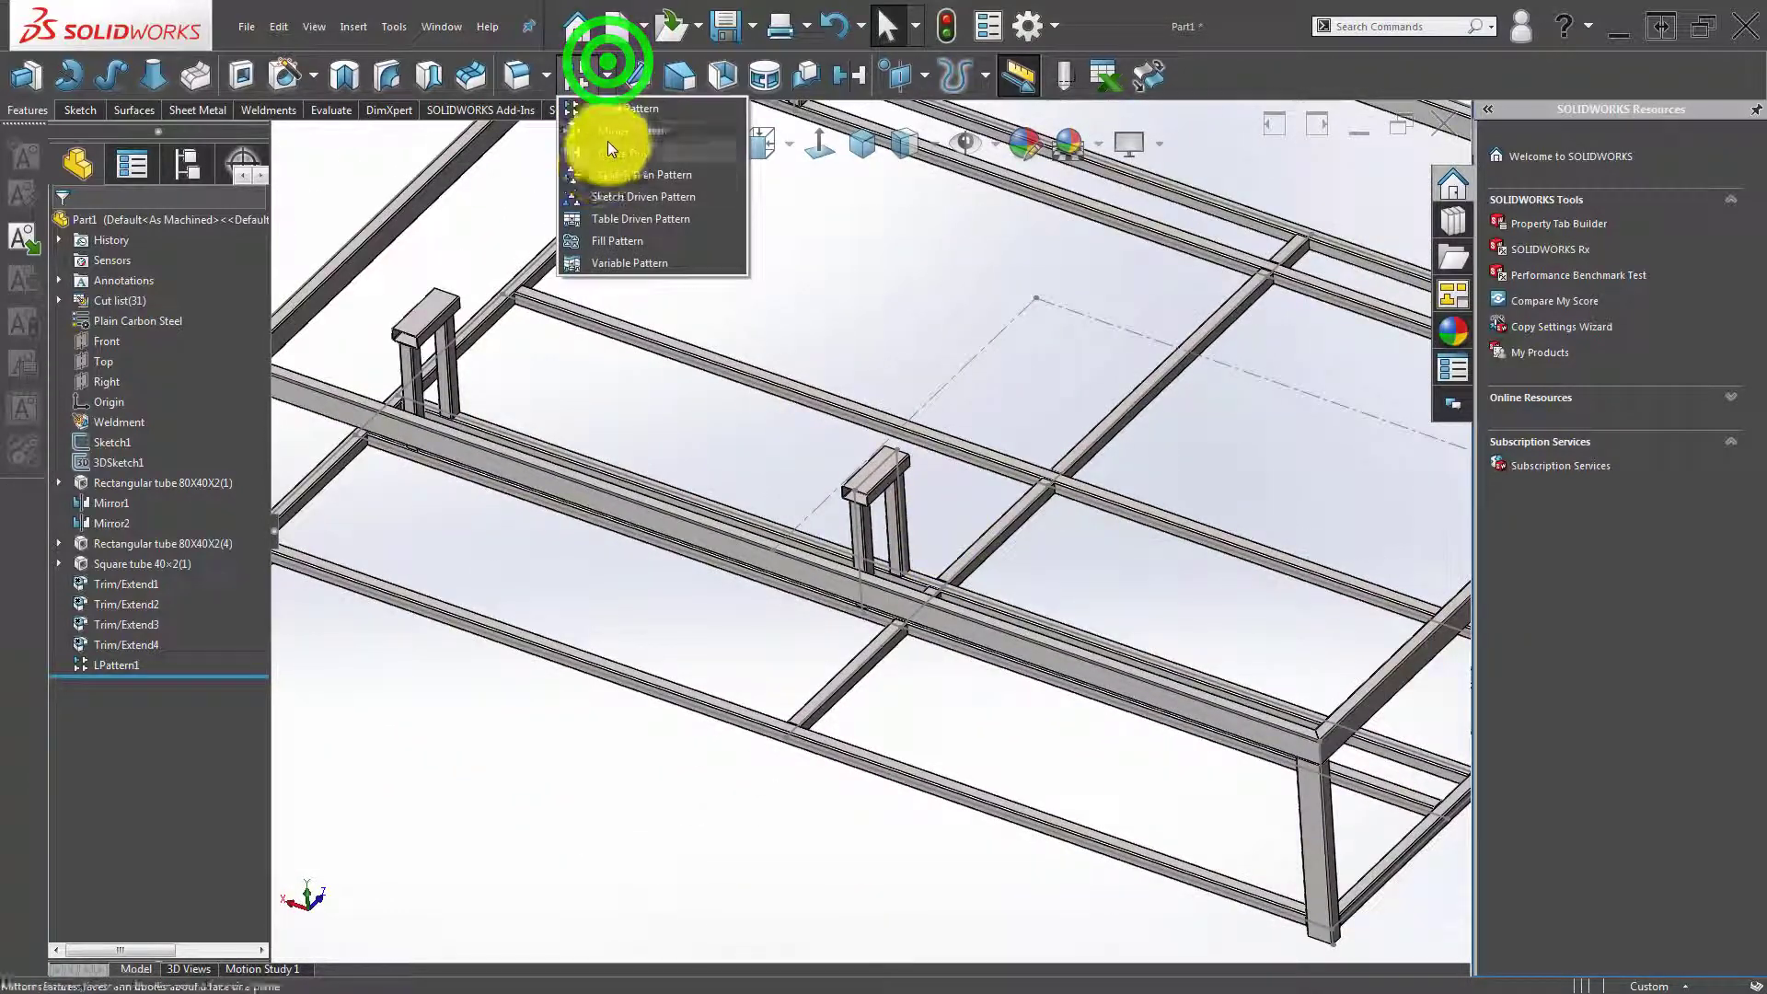
{"action": "left_click", "coordinate": [609, 151]}
{"action": "left_click", "coordinate": [136, 278]}
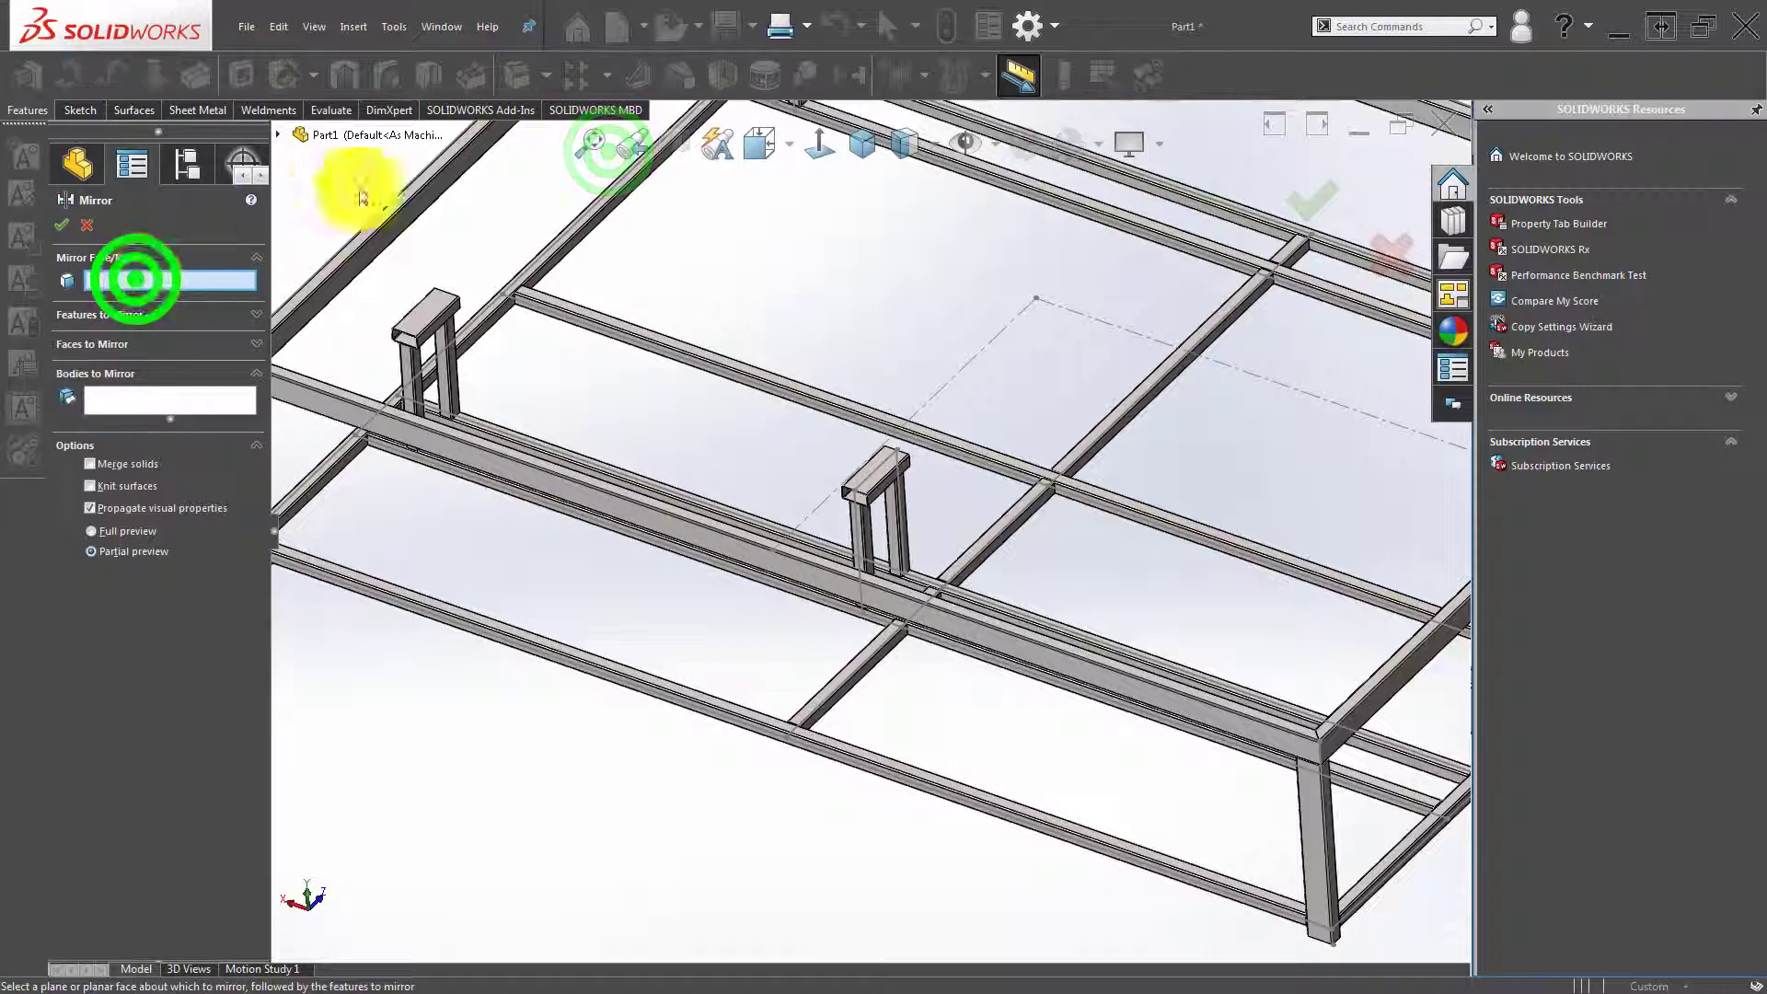
{"action": "left_click", "coordinate": [277, 135]}
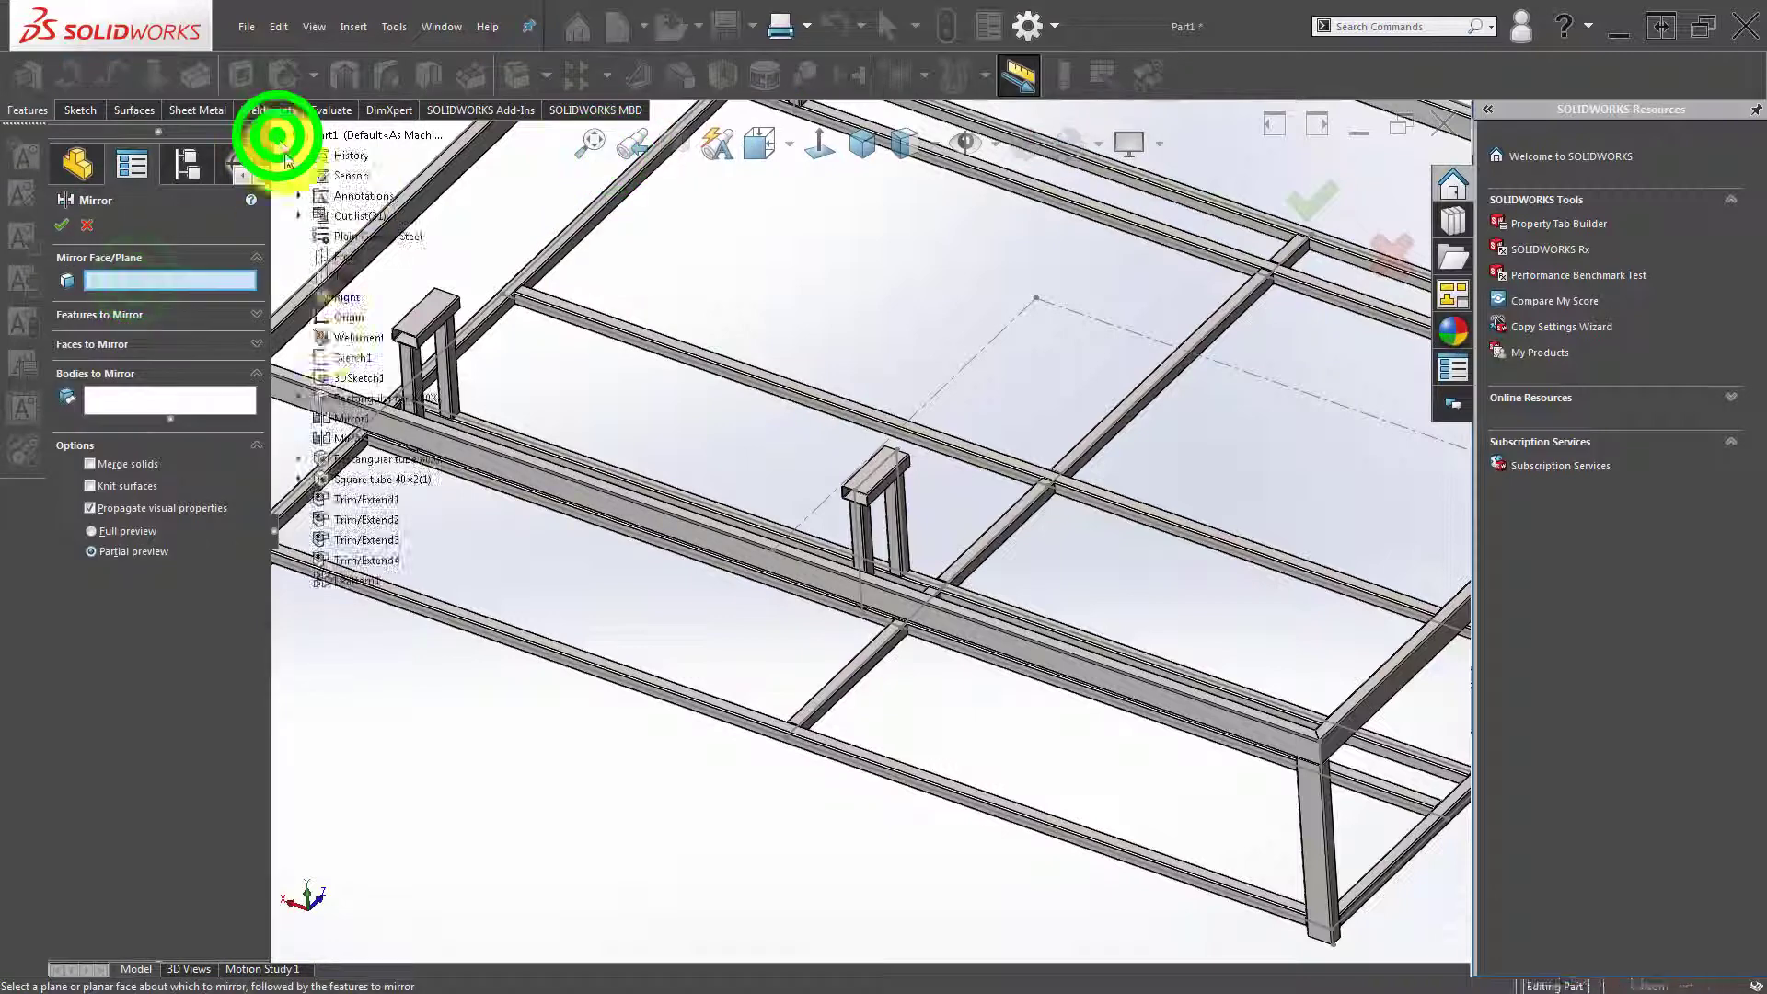
{"action": "left_click", "coordinate": [346, 291]}
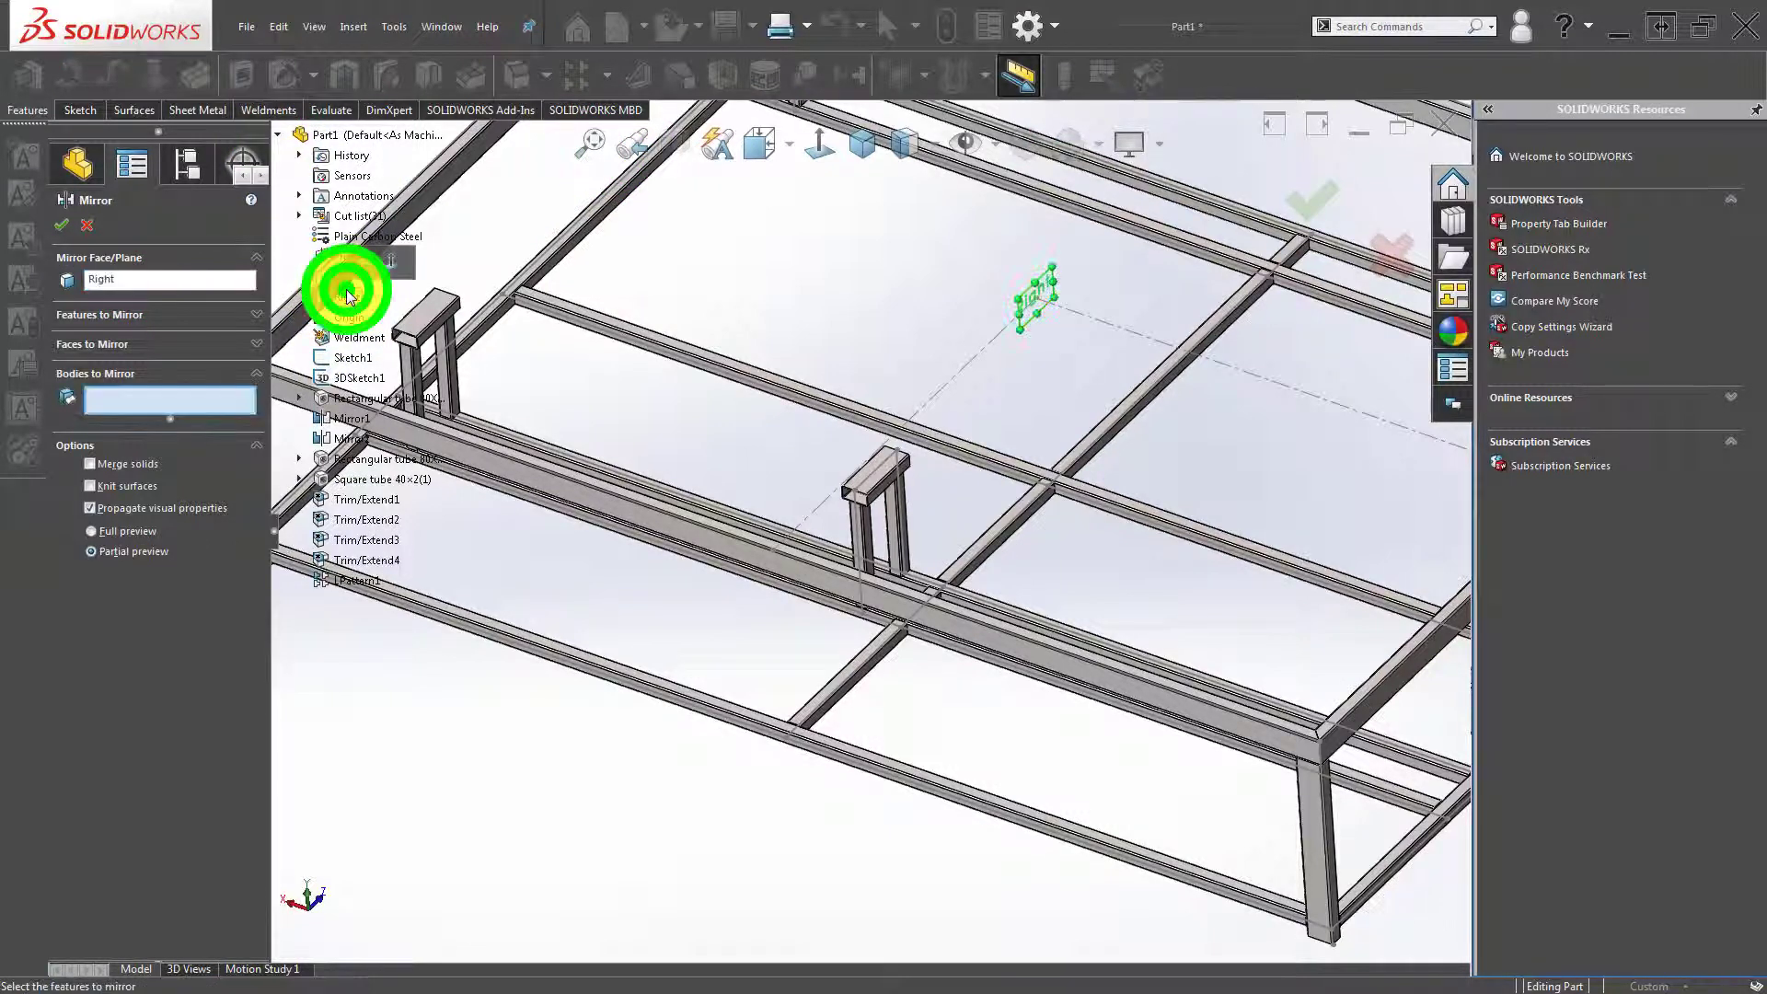
{"action": "left_click", "coordinate": [142, 400]}
{"action": "left_click", "coordinate": [861, 515]}
{"action": "left_click", "coordinate": [869, 483]}
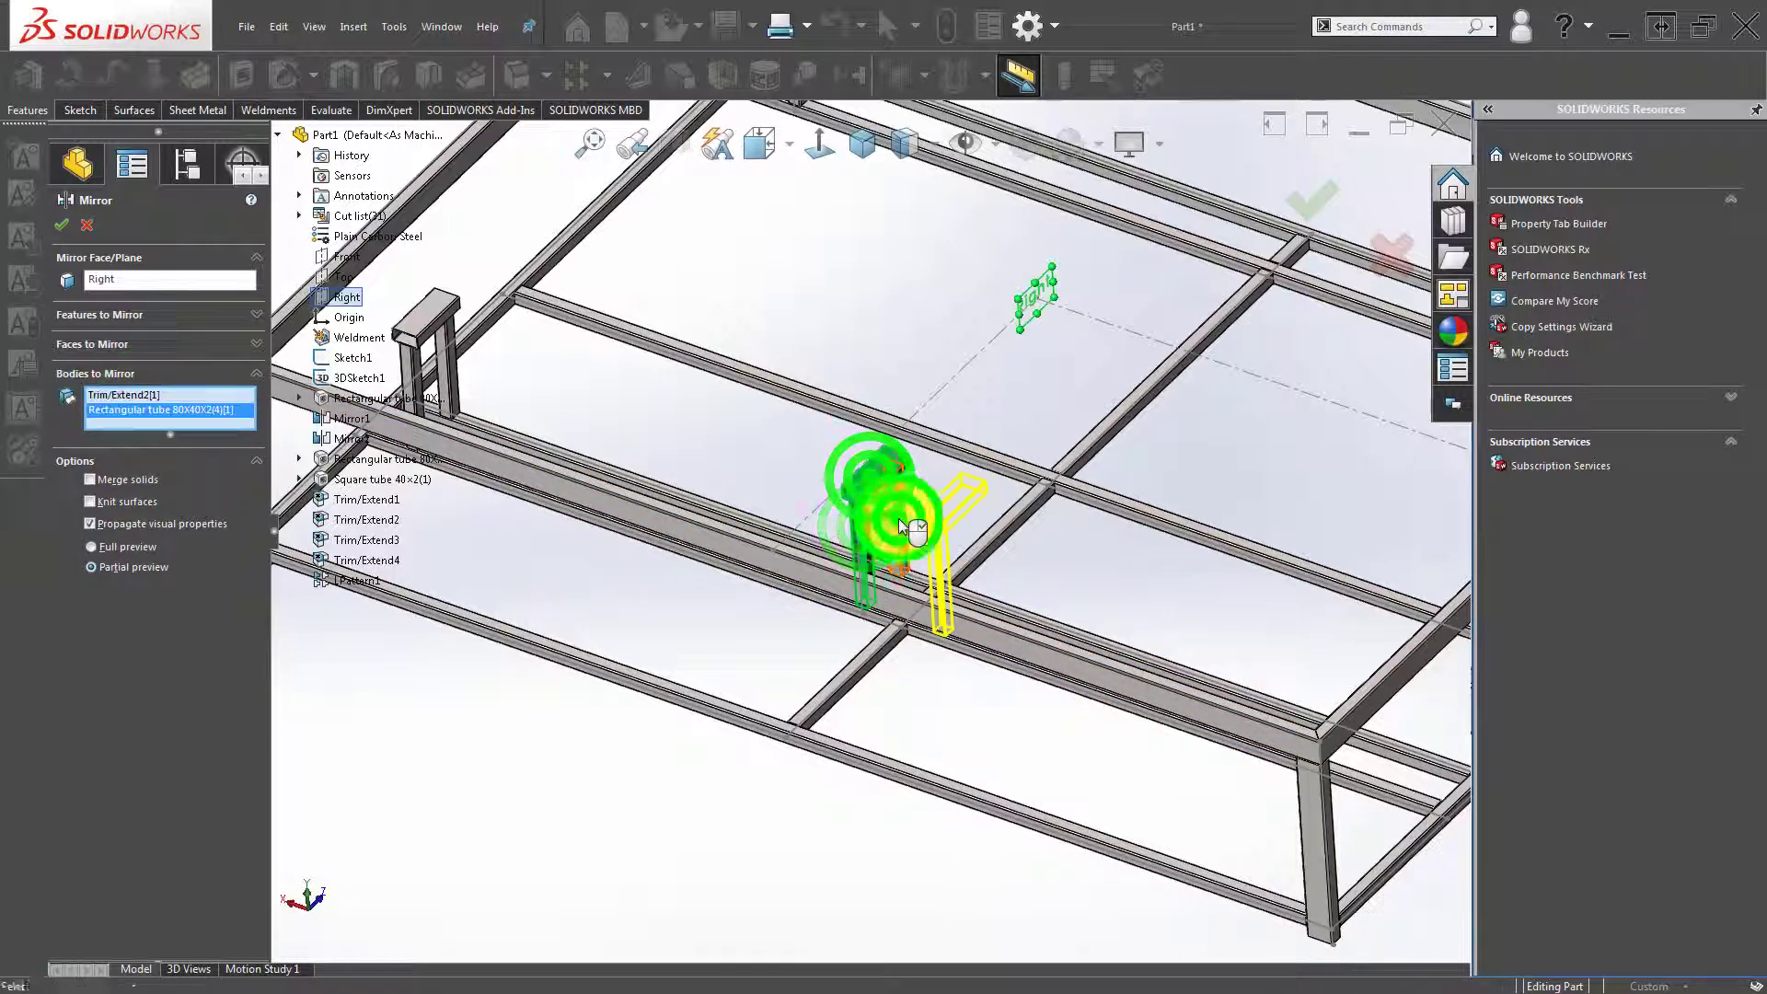
{"action": "left_click", "coordinate": [898, 518]}
{"action": "left_click", "coordinate": [872, 294]}
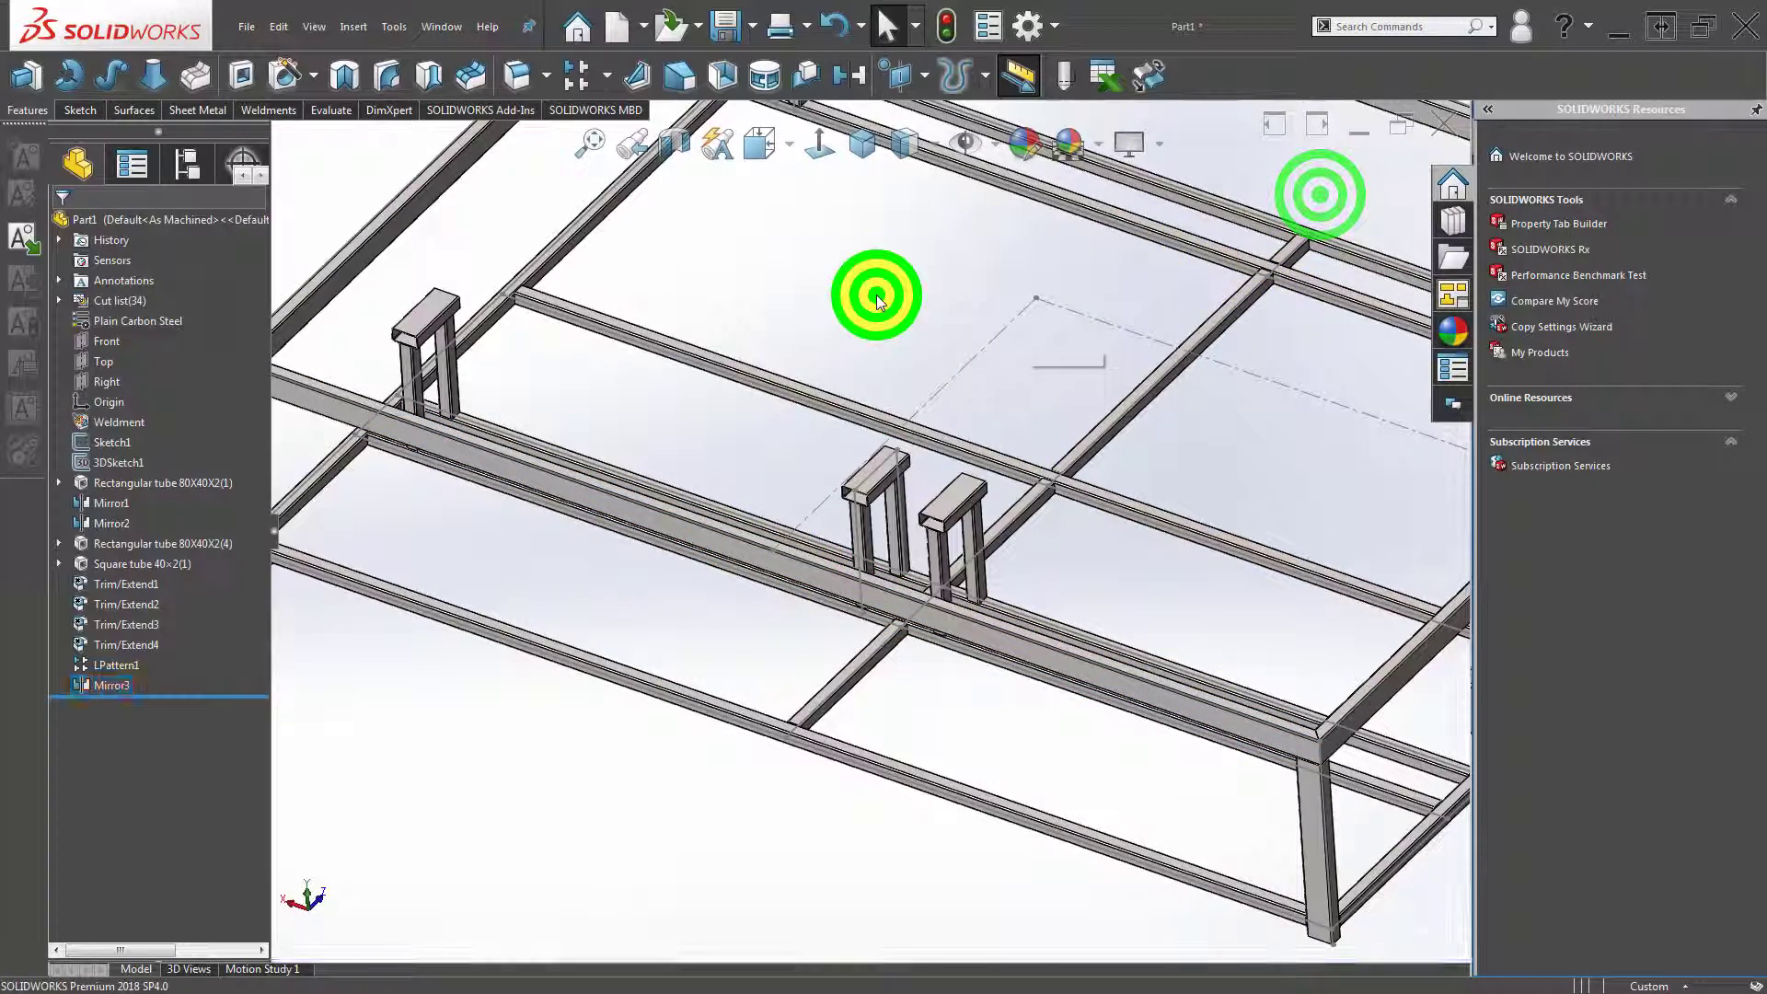
{"action": "left_click", "coordinate": [466, 709]}
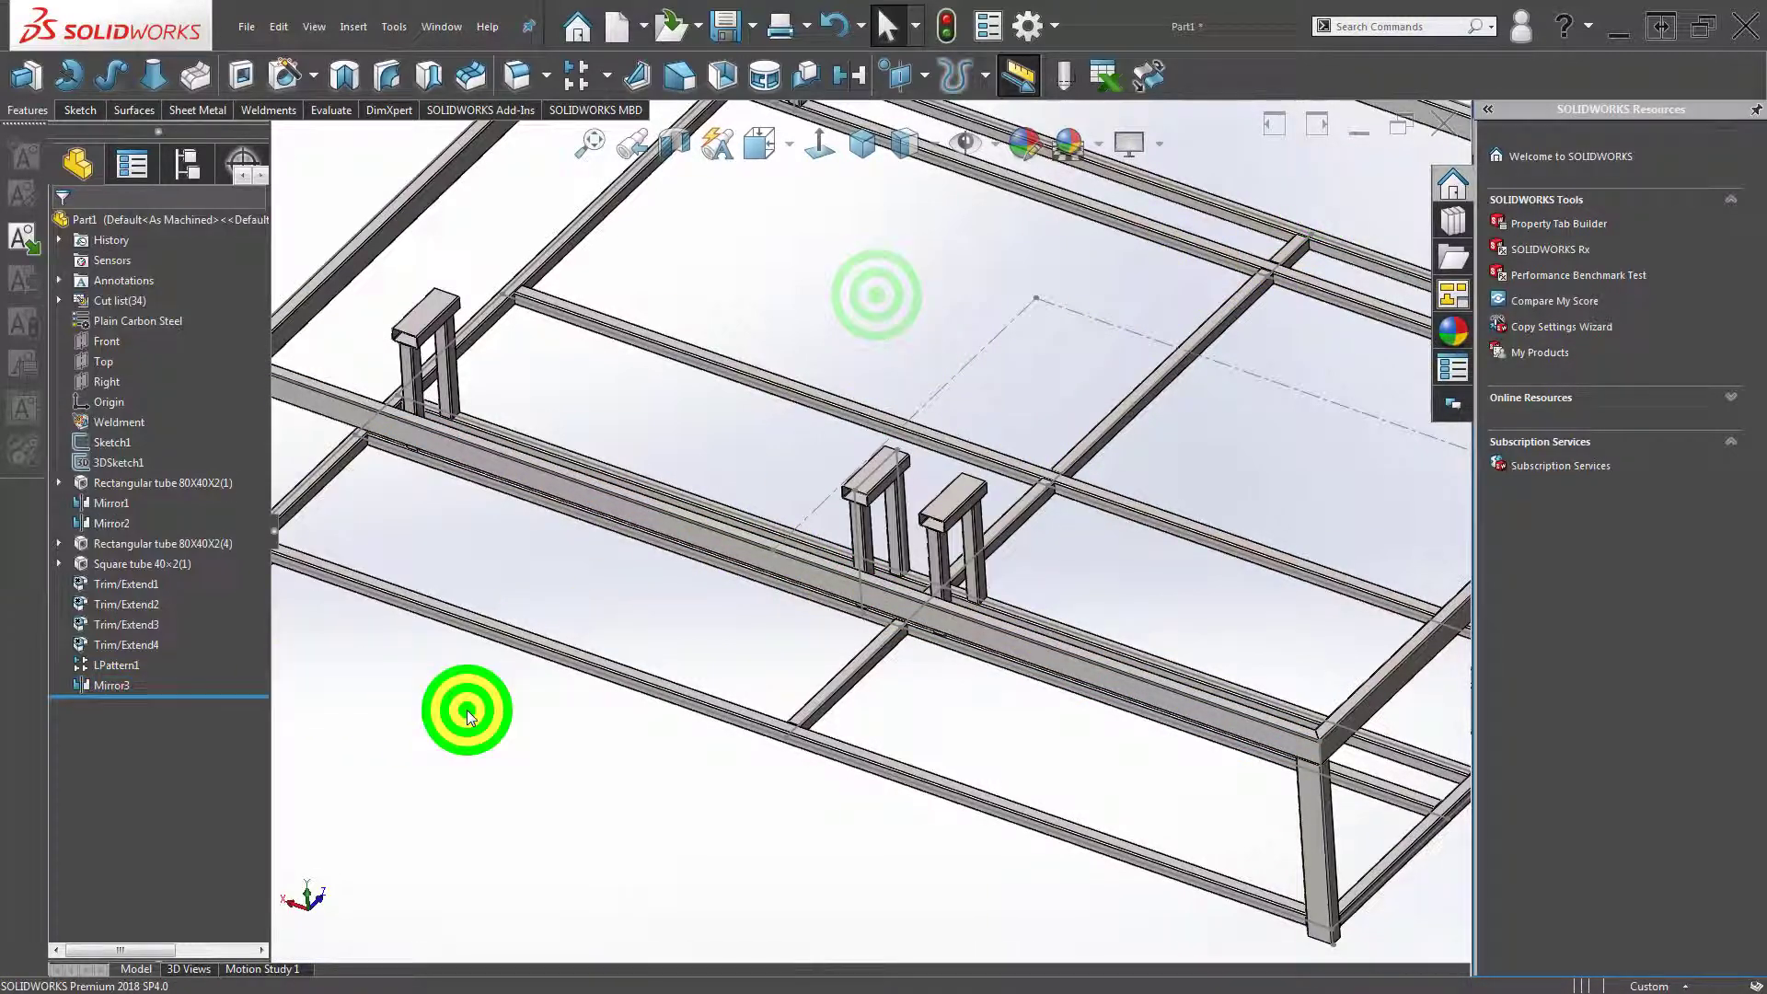
Start a second linear pattern along the long side rail with its direction reversed.
{"action": "left_click", "coordinate": [571, 83]}
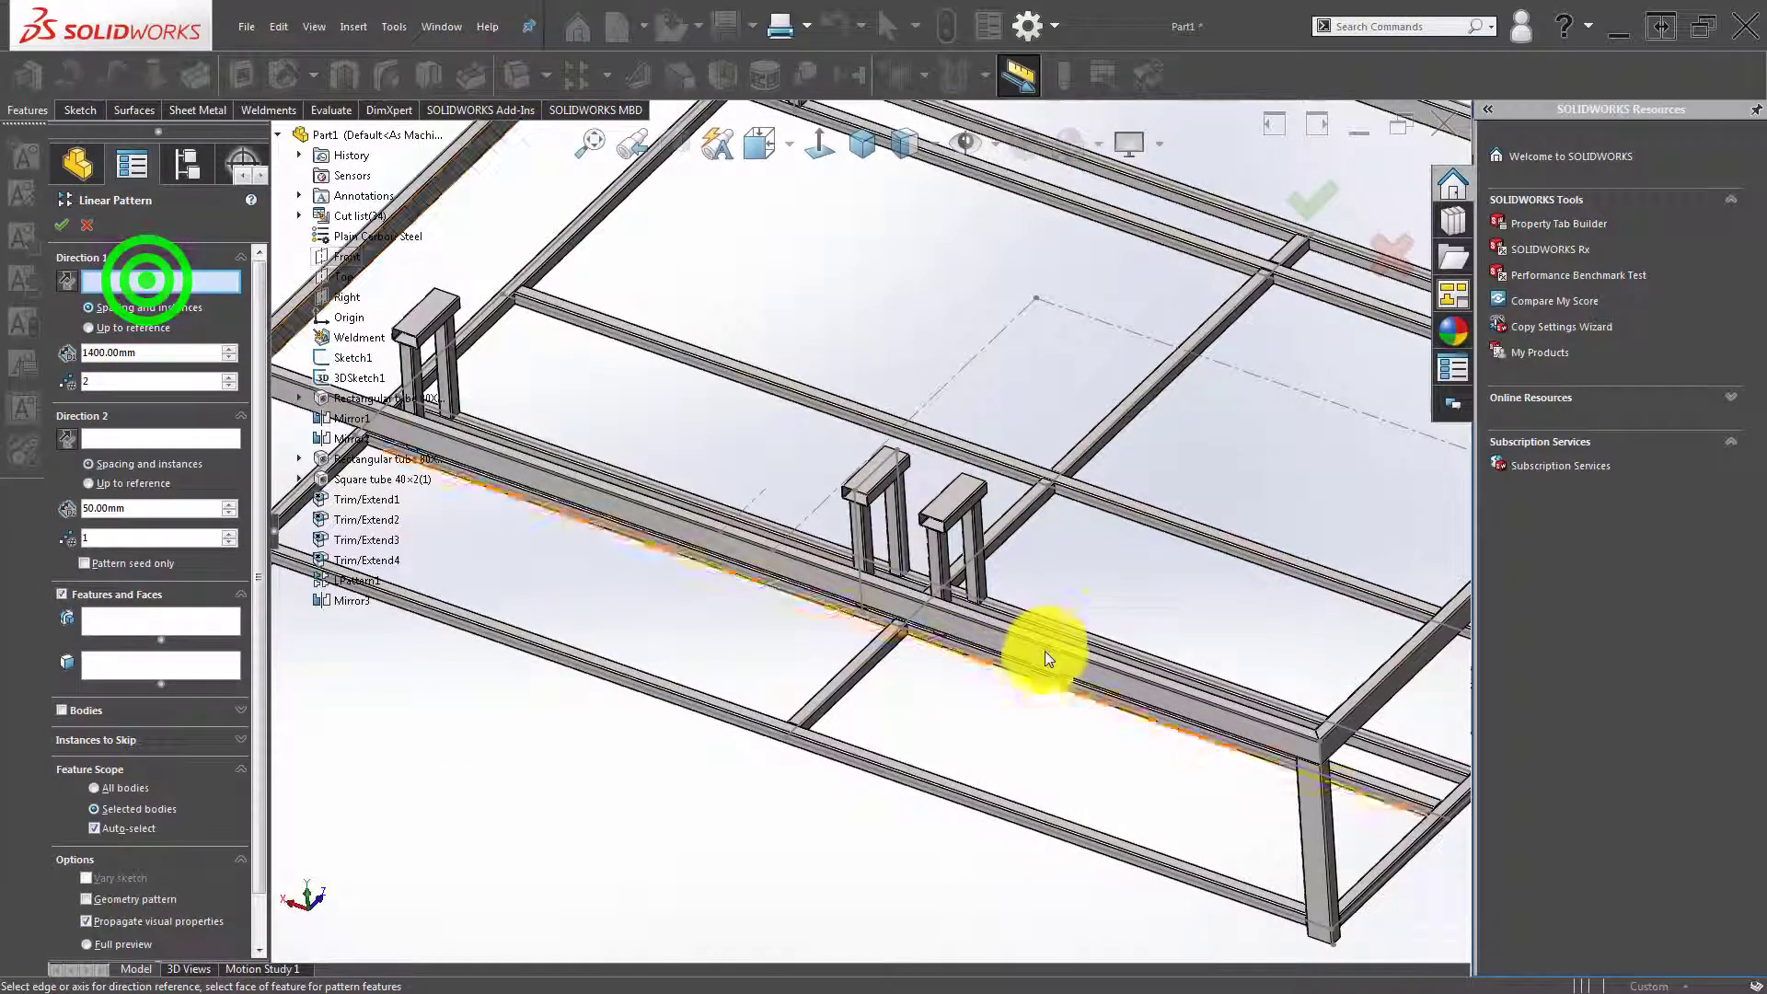
{"action": "left_click", "coordinate": [1003, 607]}
{"action": "mouse_move", "coordinate": [1003, 606]}
{"action": "middle_mouse_down"}
{"action": "mouse_move", "coordinate": [967, 632]}
{"action": "mouse_move", "coordinate": [1014, 671]}
{"action": "mouse_move", "coordinate": [1034, 631]}
{"action": "mouse_move", "coordinate": [906, 624]}
{"action": "middle_mouse_up"}
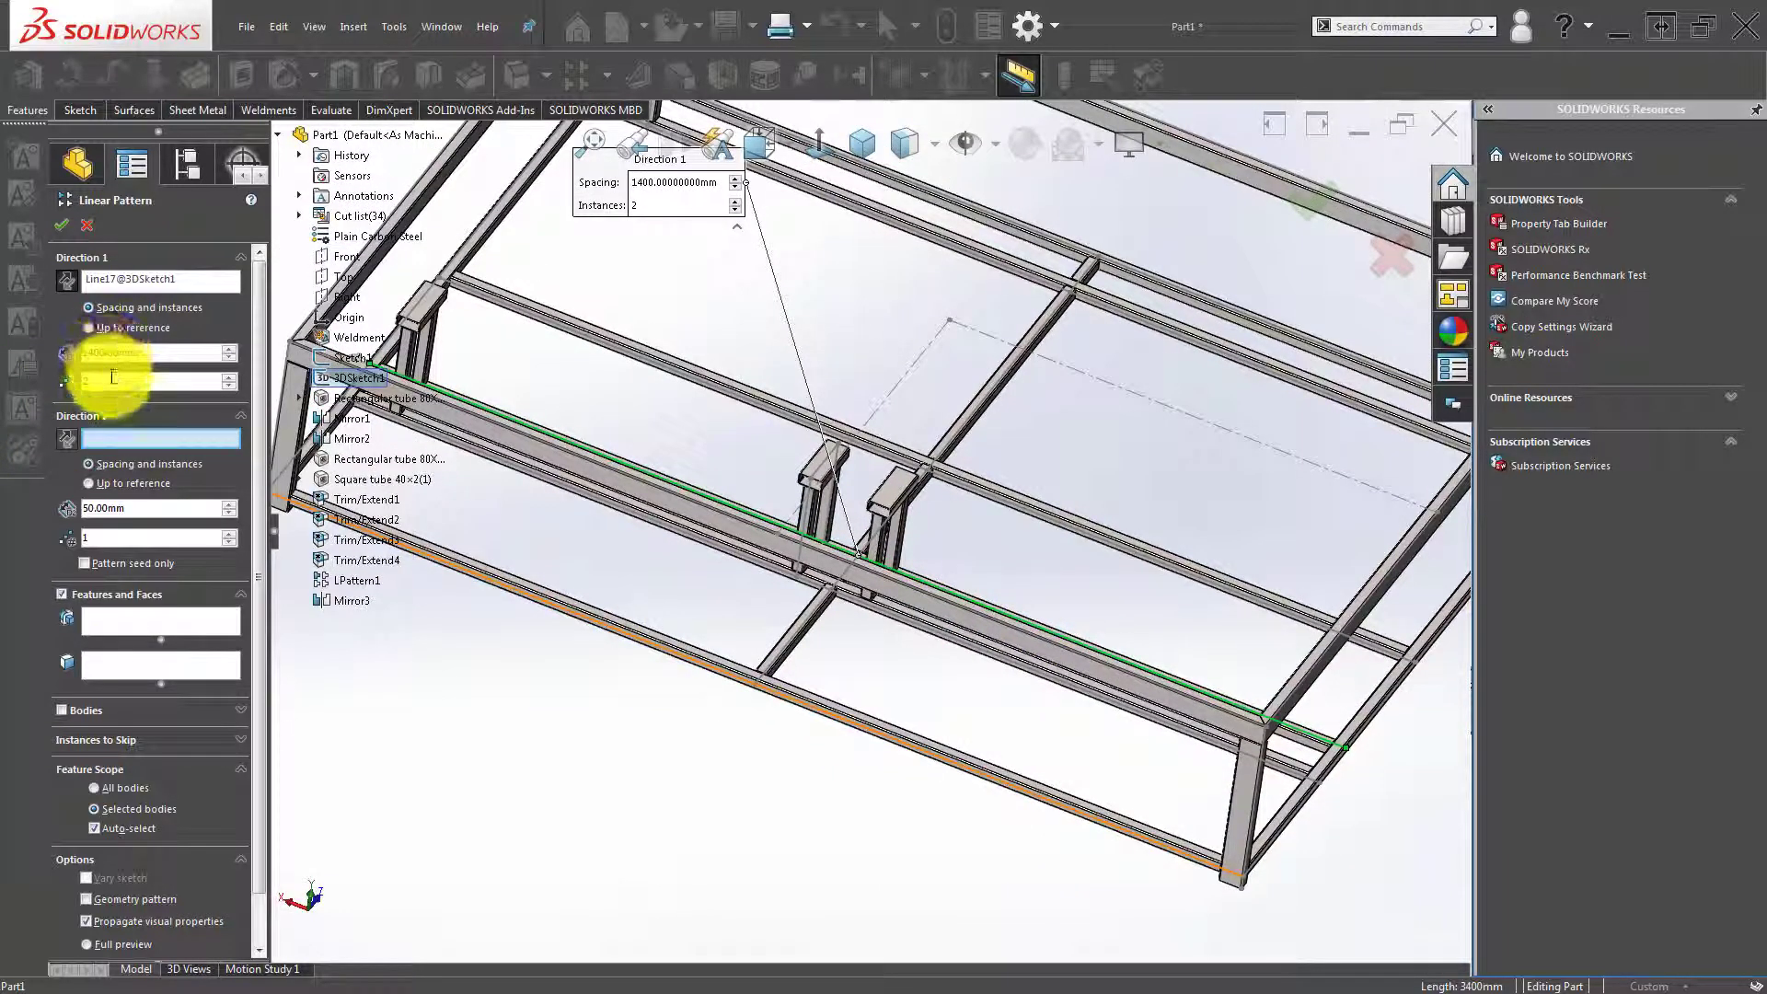
{"action": "middle_click_drag", "start_coordinate": [671, 552], "coordinate": [525, 513]}
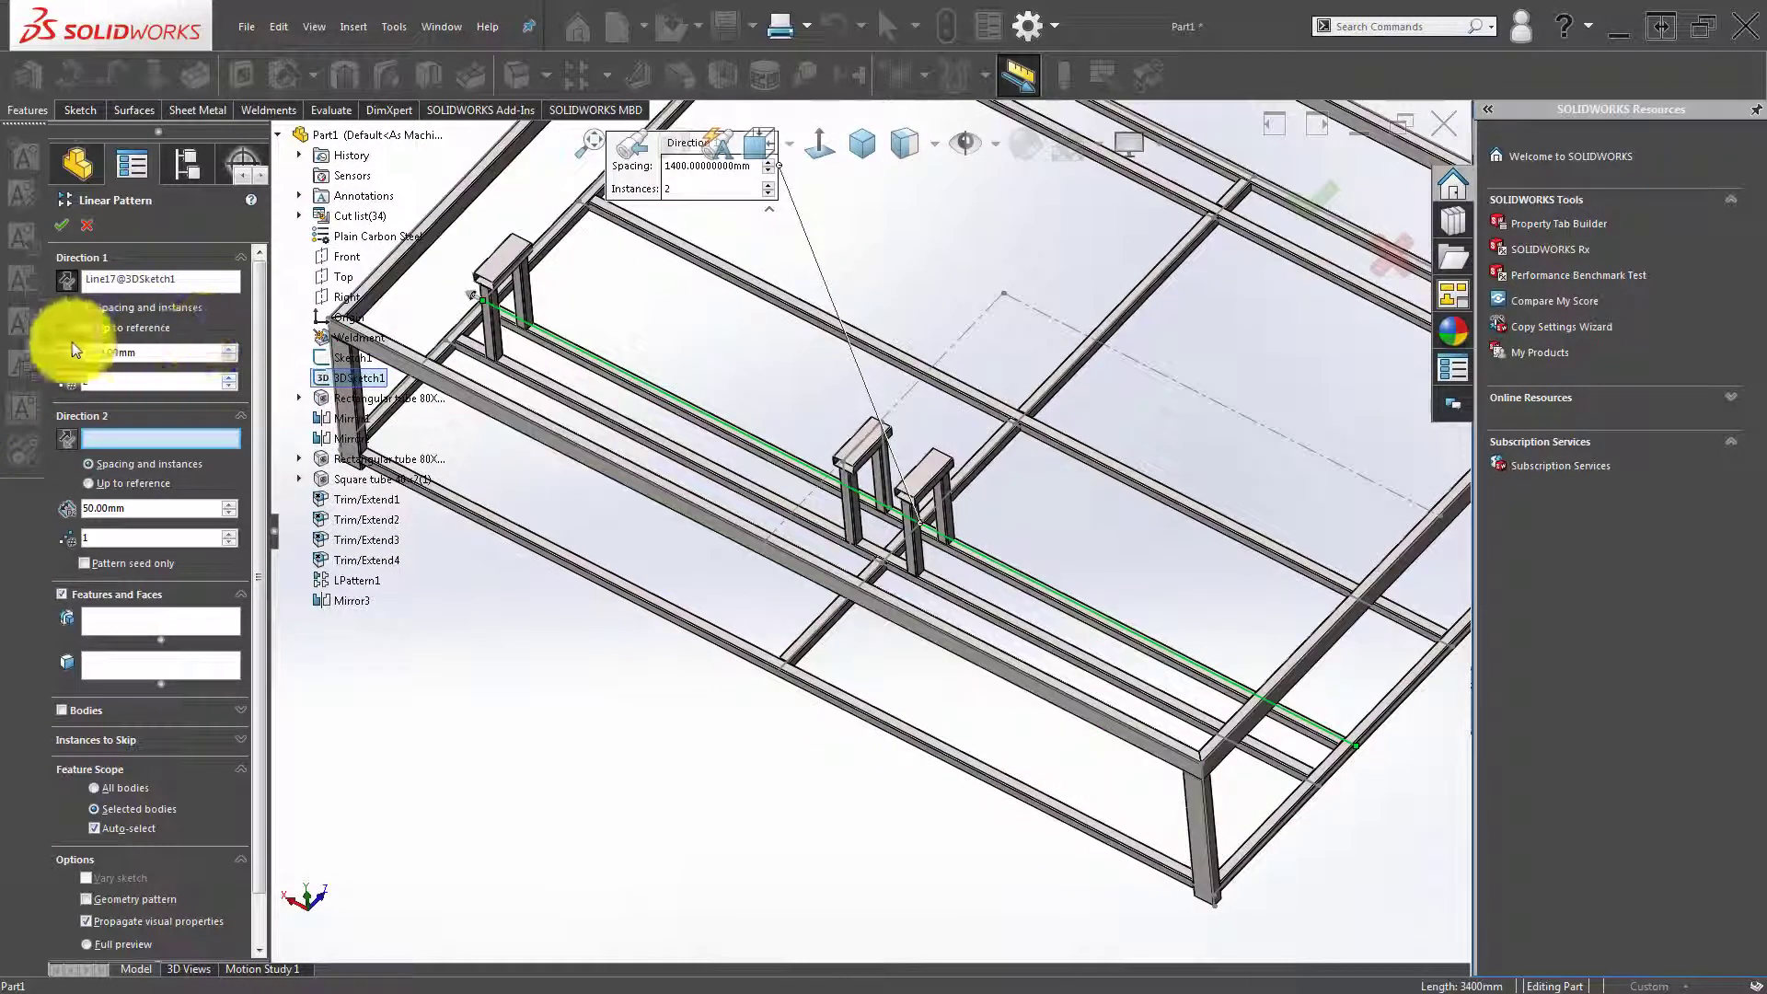
{"action": "left_click", "coordinate": [70, 280]}
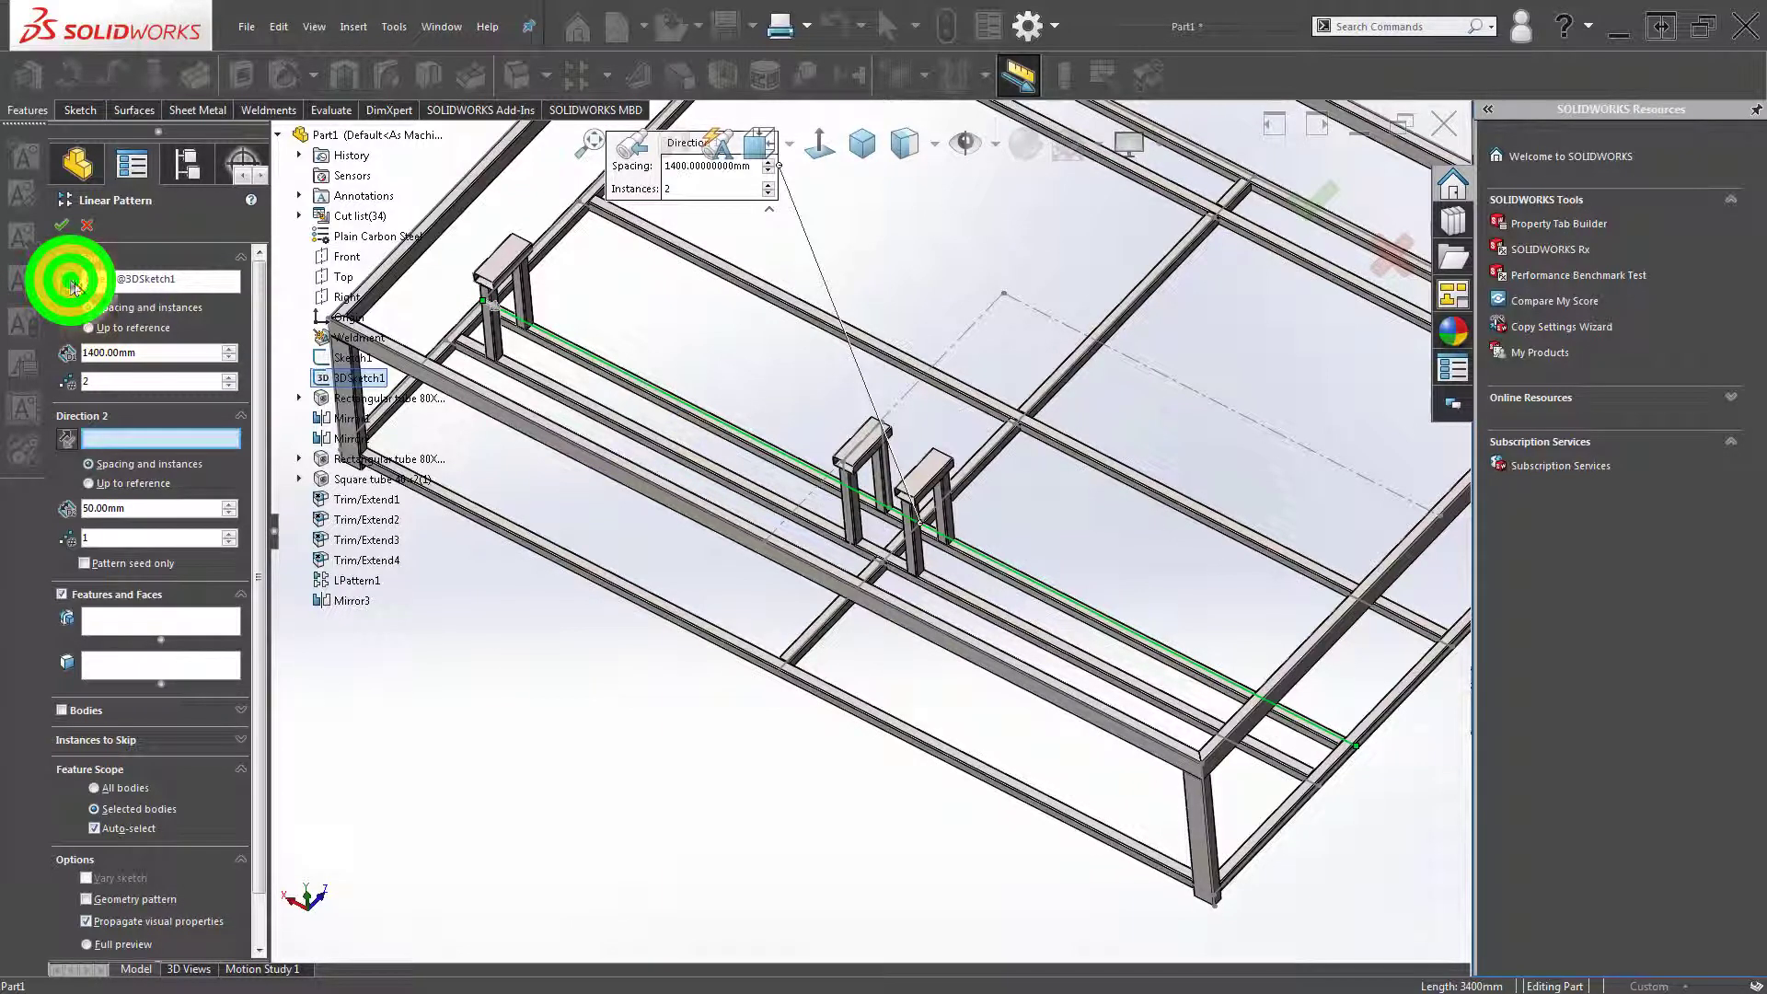
{"action": "left_click", "coordinate": [74, 595]}
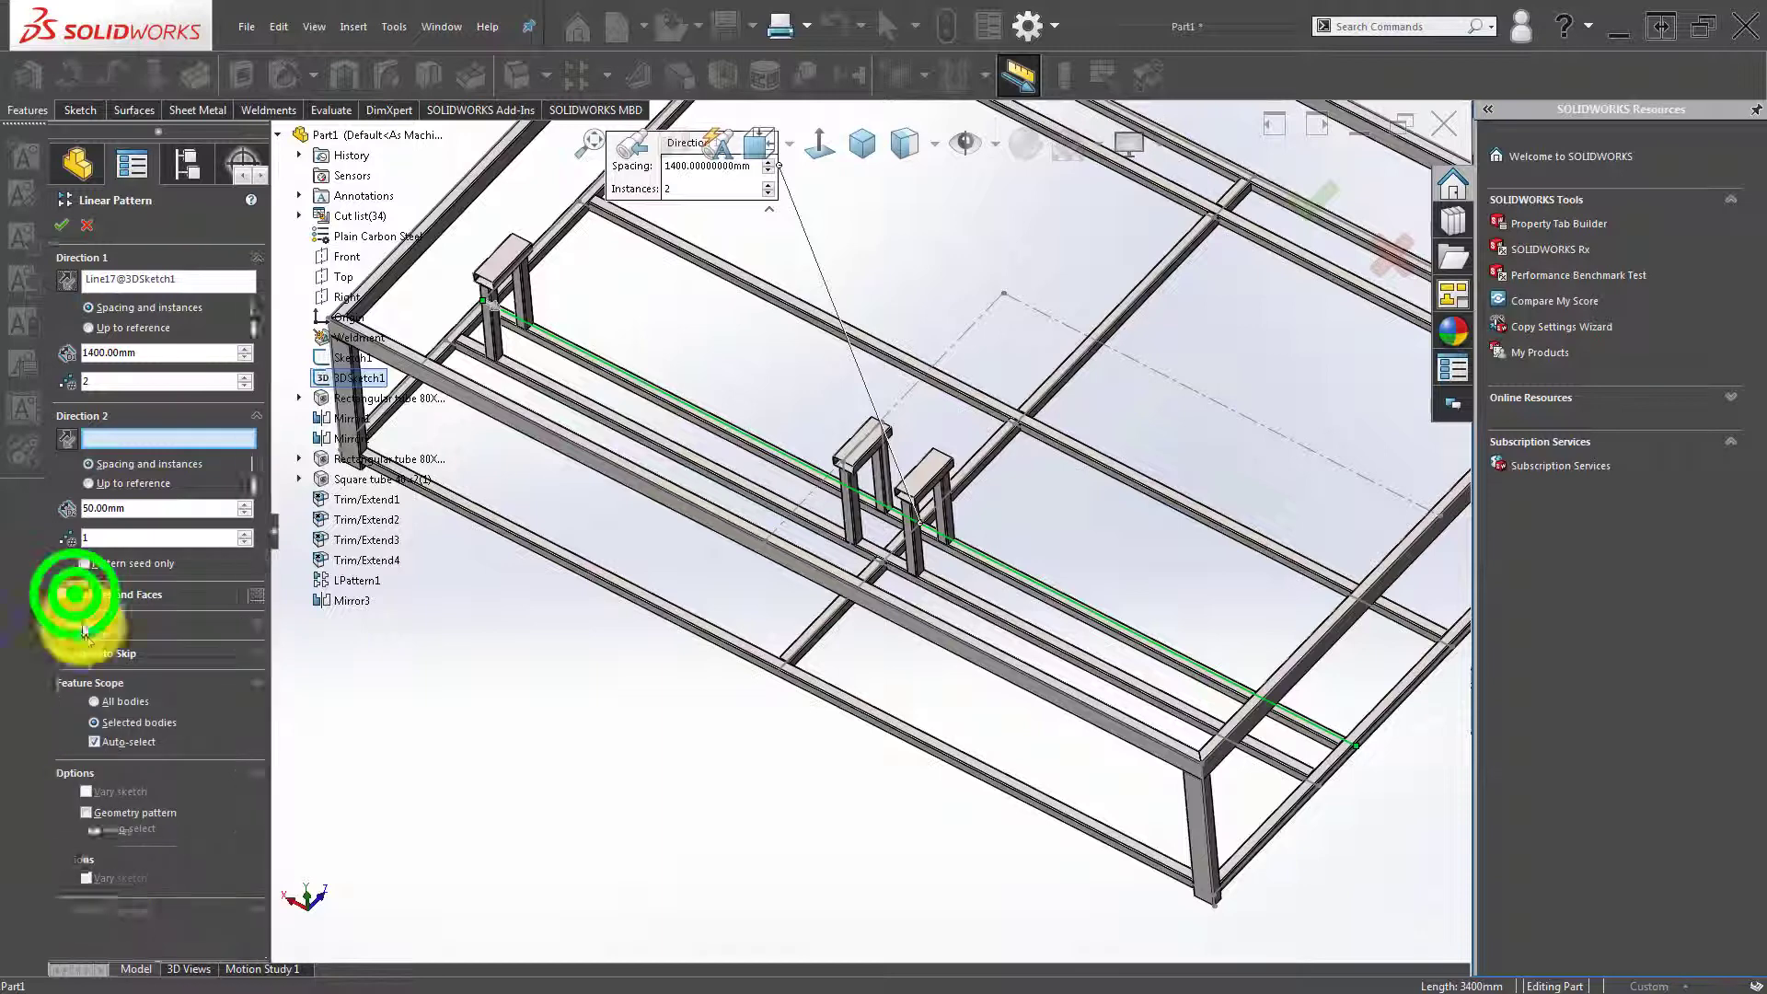
Add the three mirrored post bodies Mirror3[1]-[3] and accept the 1400 mm, 2-instance pattern.
{"action": "left_click", "coordinate": [107, 624]}
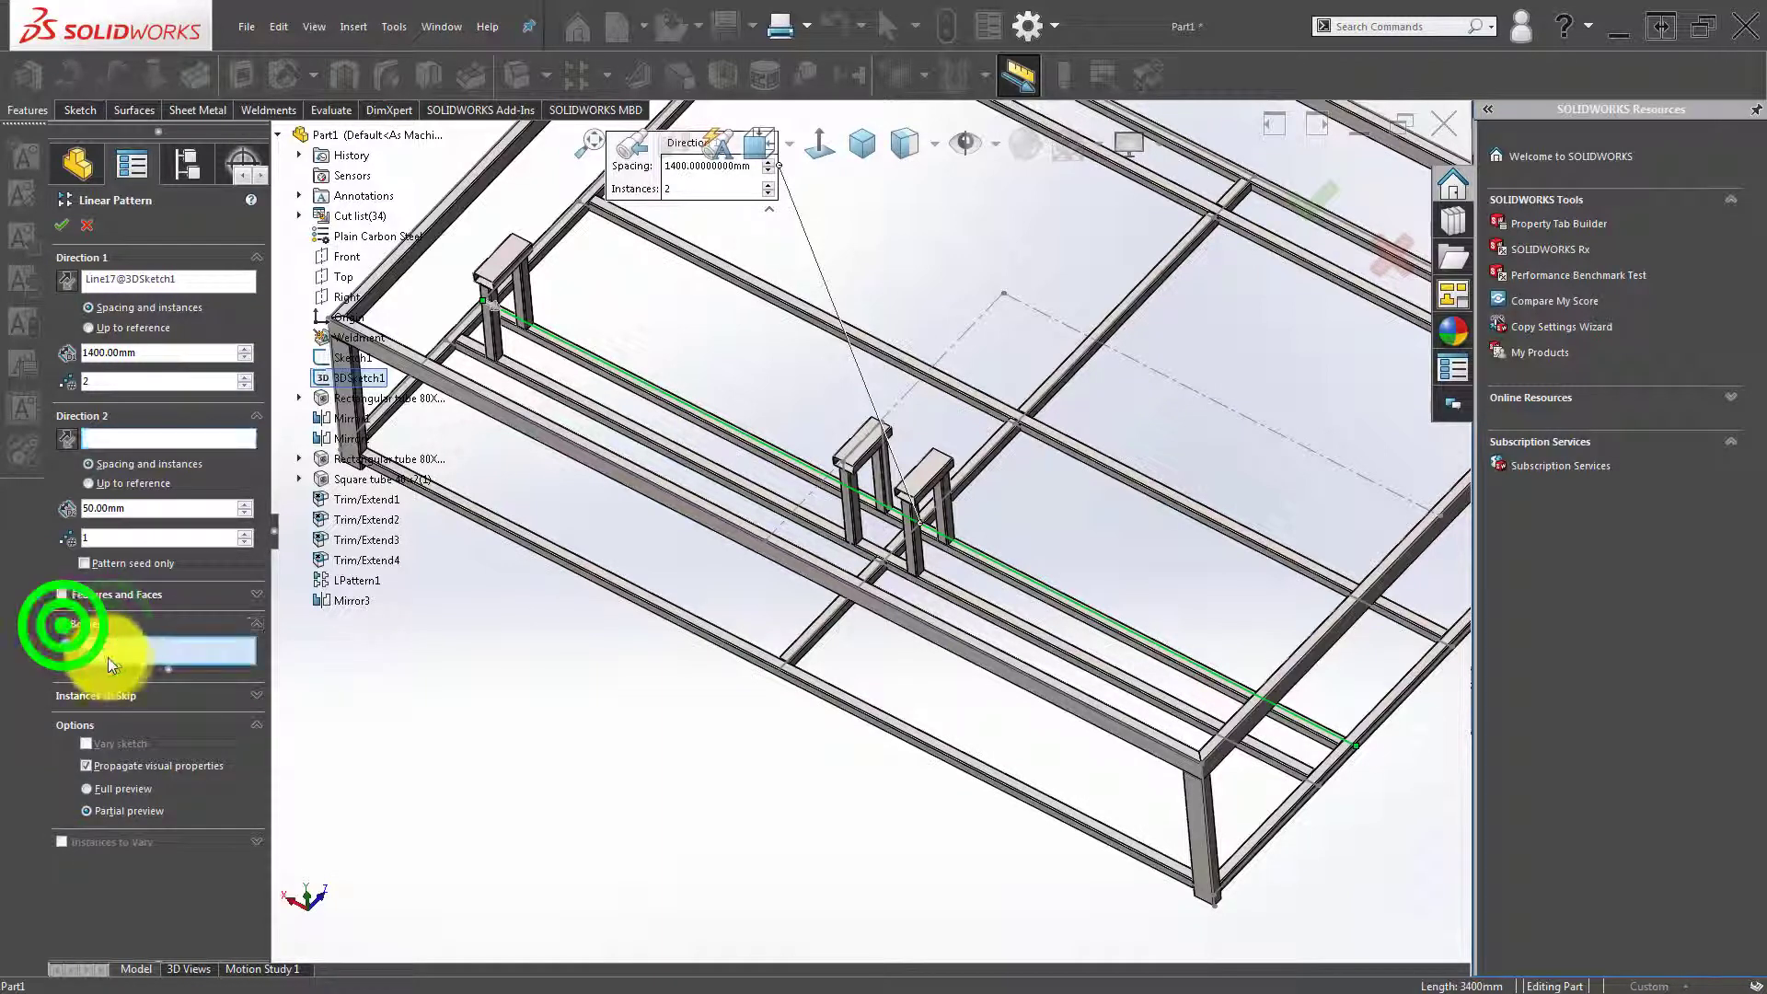
{"action": "scroll", "coordinate": [888, 505], "scroll_direction": "up", "scroll_amount": 3}
{"action": "scroll", "coordinate": [865, 543], "scroll_direction": "up", "scroll_amount": 2}
{"action": "left_click", "coordinate": [849, 582]}
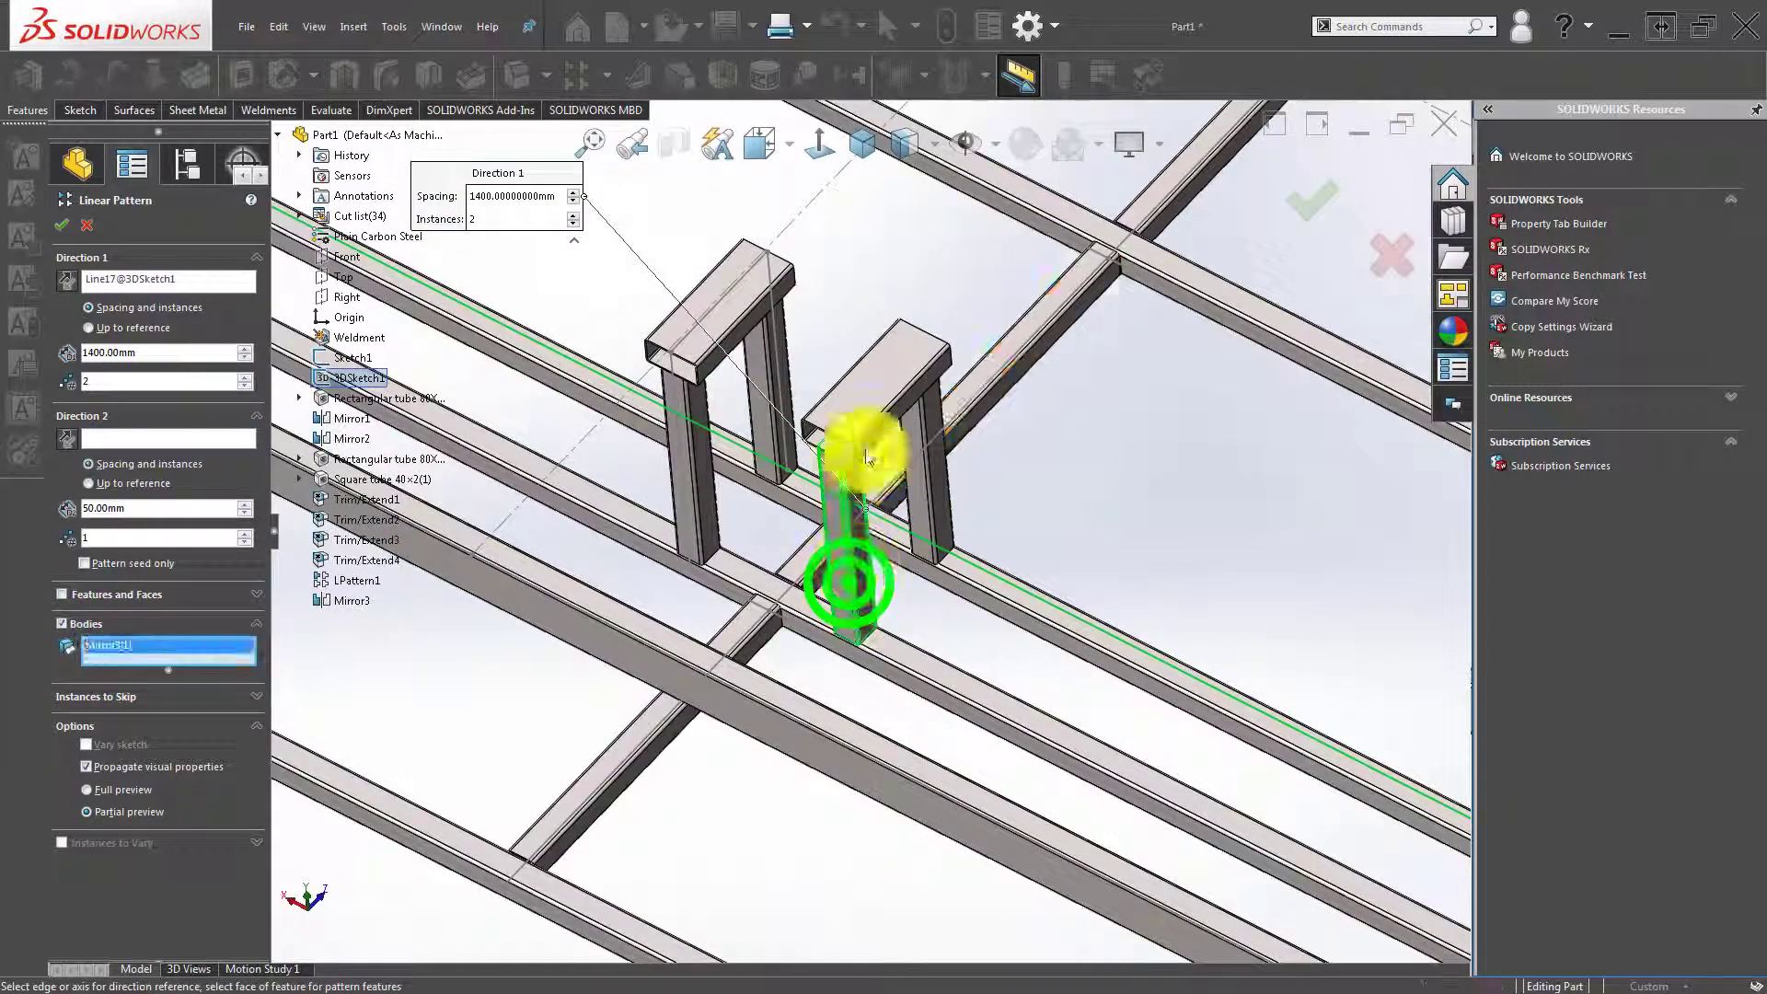
{"action": "left_click", "coordinate": [934, 445]}
{"action": "left_click", "coordinate": [915, 406]}
{"action": "scroll", "coordinate": [952, 565], "scroll_direction": "down", "scroll_amount": 2}
{"action": "scroll", "coordinate": [962, 575], "scroll_direction": "down", "scroll_amount": 2}
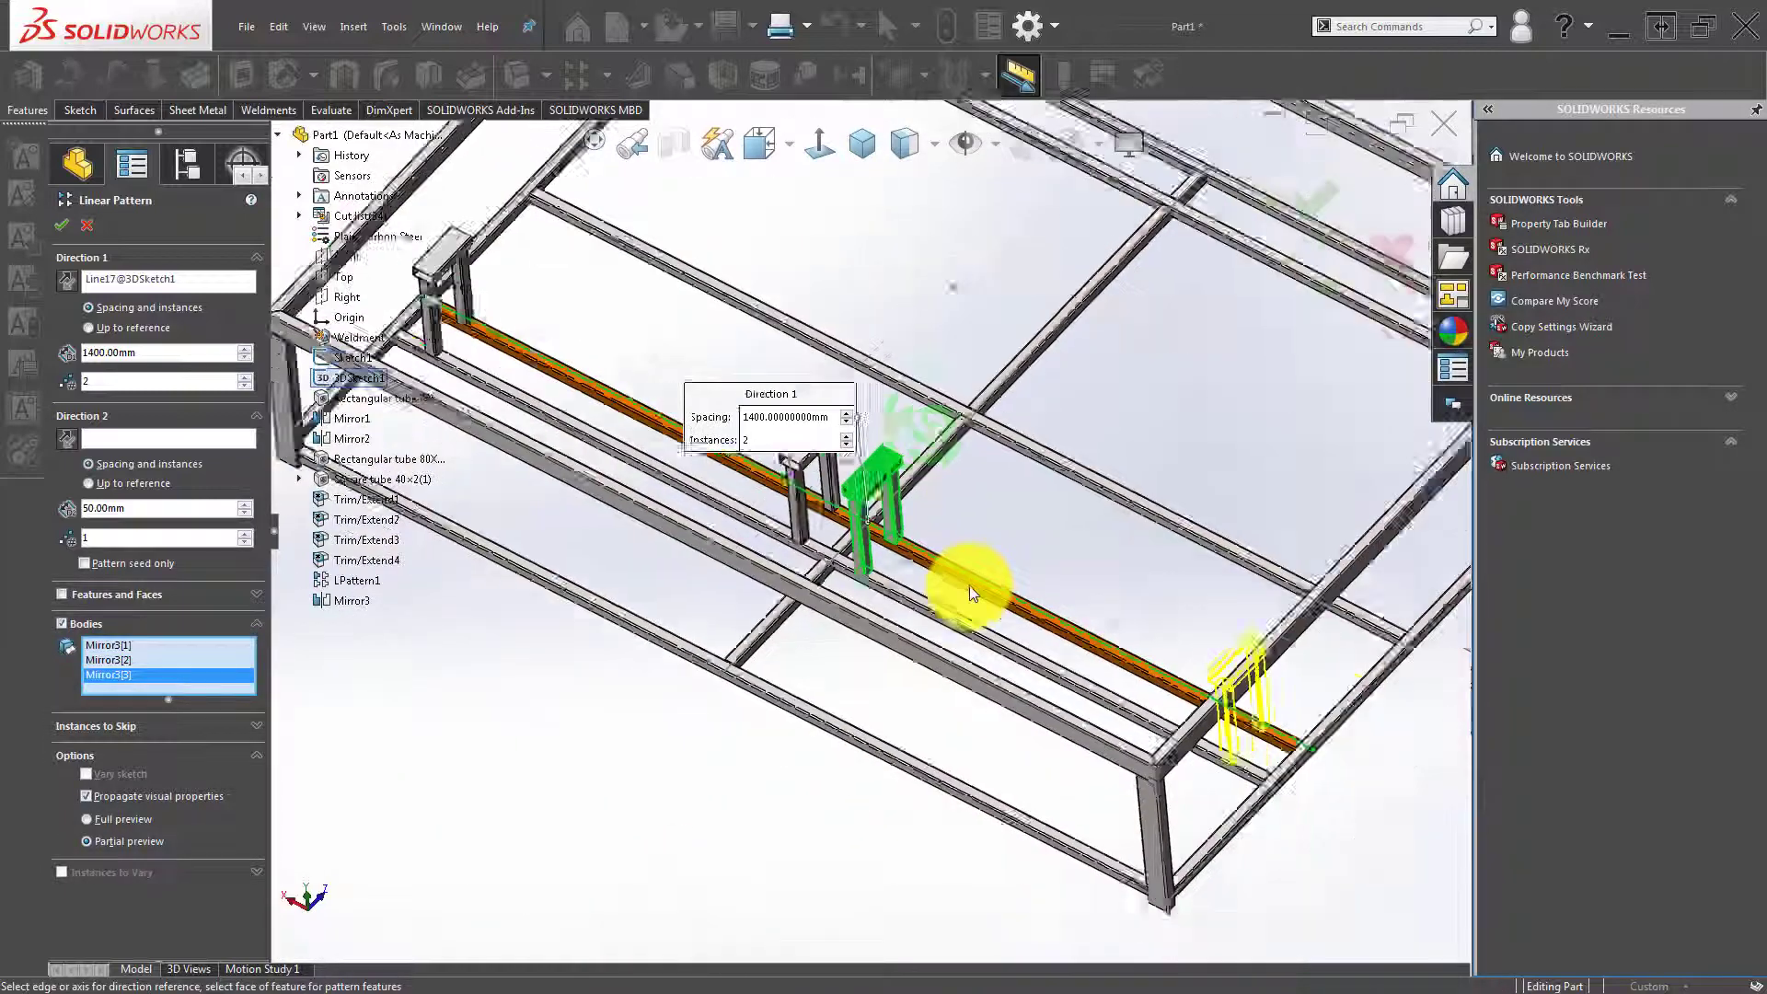
{"action": "scroll", "coordinate": [967, 566], "scroll_direction": "down", "scroll_amount": 3}
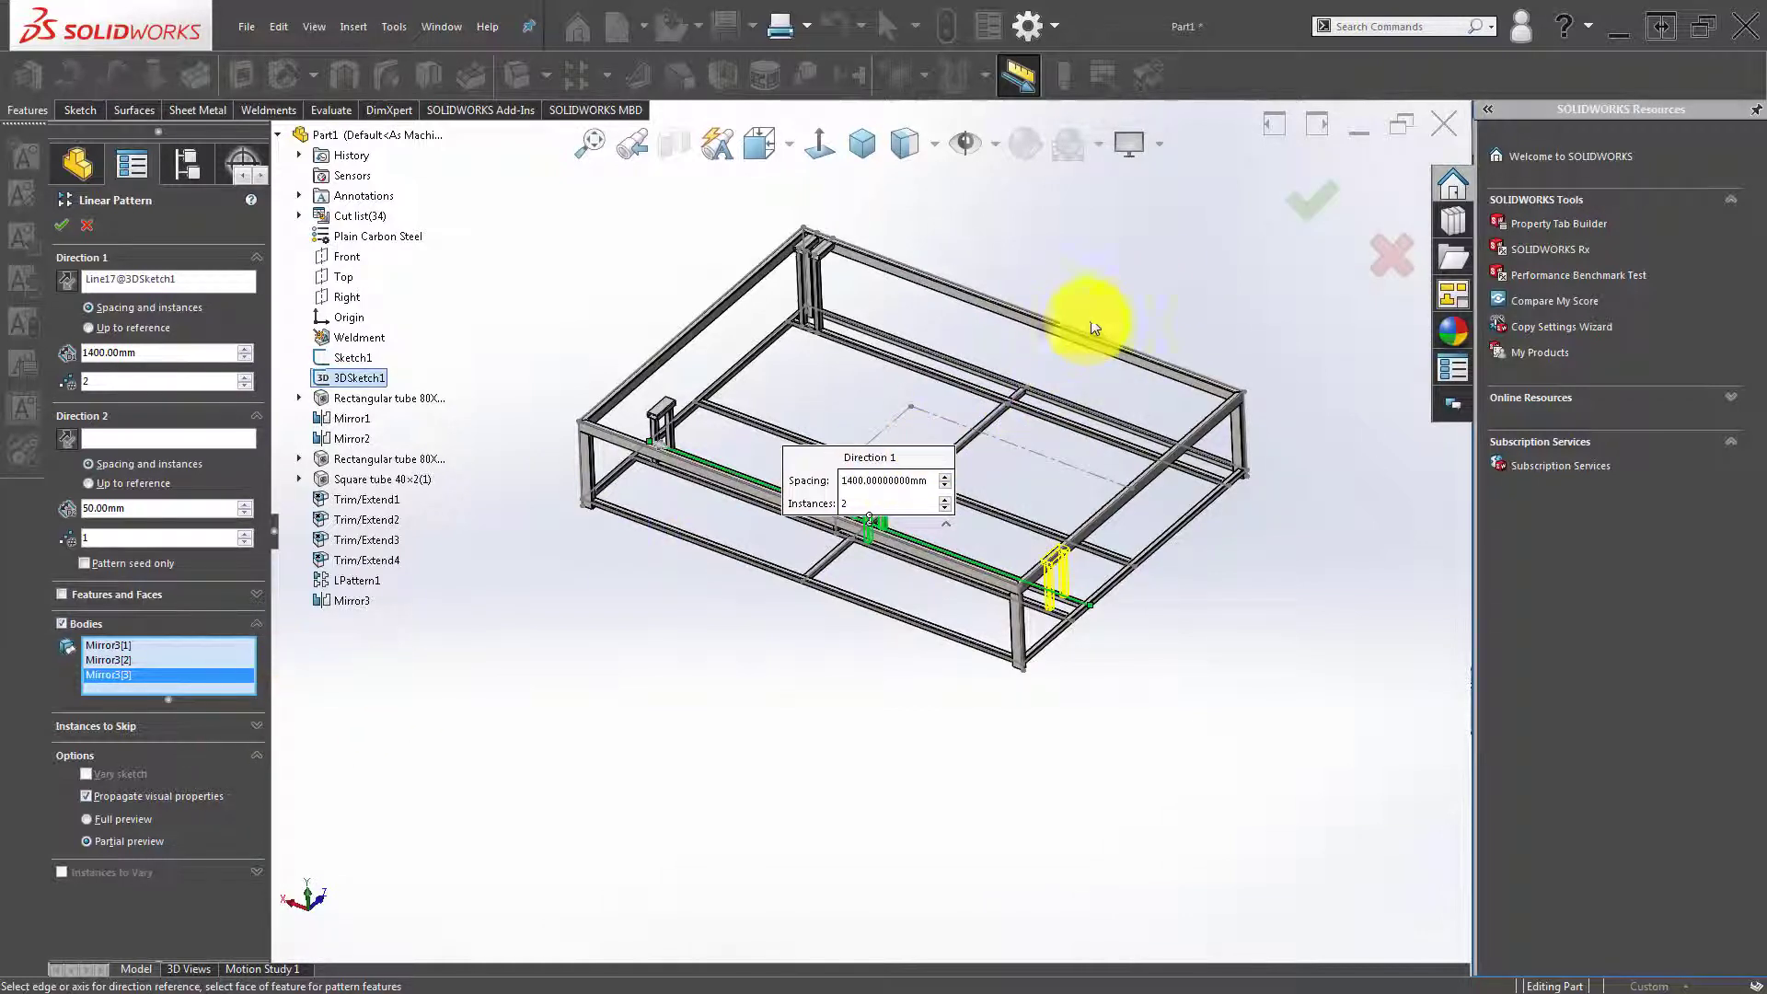
{"action": "left_click", "coordinate": [1311, 210]}
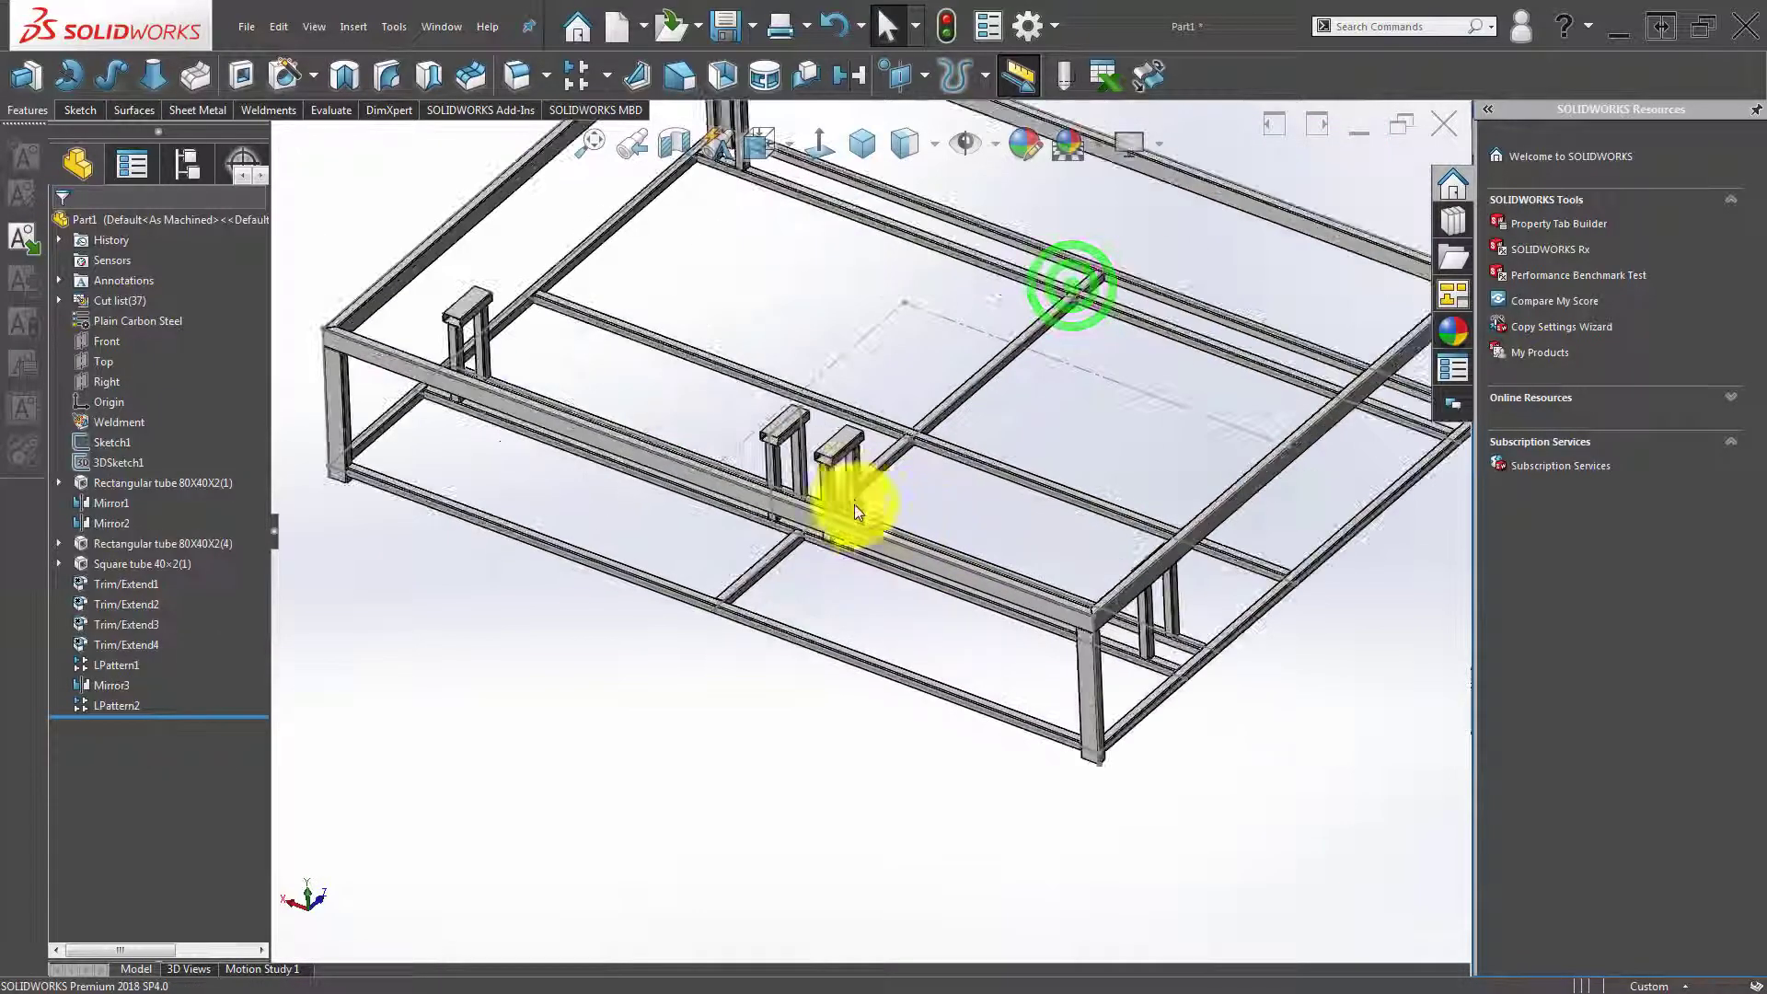
Orbit and zoom to the corner post and select the top face of its 80x40x2 cap.
{"action": "mouse_move", "coordinate": [1071, 385]}
{"action": "middle_mouse_down"}
{"action": "mouse_move", "coordinate": [908, 491]}
{"action": "mouse_move", "coordinate": [848, 394]}
{"action": "mouse_move", "coordinate": [876, 481]}
{"action": "mouse_move", "coordinate": [992, 414]}
{"action": "mouse_move", "coordinate": [950, 484]}
{"action": "middle_mouse_up"}
{"action": "scroll", "coordinate": [856, 387], "scroll_direction": "down", "scroll_amount": 5}
{"action": "scroll", "coordinate": [803, 442], "scroll_direction": "up", "scroll_amount": 3}
{"action": "scroll", "coordinate": [860, 474], "scroll_direction": "up", "scroll_amount": 2}
{"action": "scroll", "coordinate": [992, 414], "scroll_direction": "down", "scroll_amount": 4}
{"action": "scroll", "coordinate": [992, 414], "scroll_direction": "up", "scroll_amount": 3}
{"action": "mouse_move", "coordinate": [903, 592]}
{"action": "middle_mouse_down"}
{"action": "mouse_move", "coordinate": [889, 619]}
{"action": "mouse_move", "coordinate": [947, 682]}
{"action": "mouse_move", "coordinate": [1034, 694]}
{"action": "mouse_move", "coordinate": [978, 619]}
{"action": "mouse_move", "coordinate": [1005, 749]}
{"action": "mouse_move", "coordinate": [1025, 709]}
{"action": "middle_mouse_up"}
{"action": "scroll", "coordinate": [889, 618], "scroll_direction": "up", "scroll_amount": 2}
{"action": "scroll", "coordinate": [887, 599], "scroll_direction": "up", "scroll_amount": 3}
{"action": "scroll", "coordinate": [1025, 710], "scroll_direction": "down", "scroll_amount": 3}
{"action": "scroll", "coordinate": [876, 266], "scroll_direction": "down", "scroll_amount": 3}
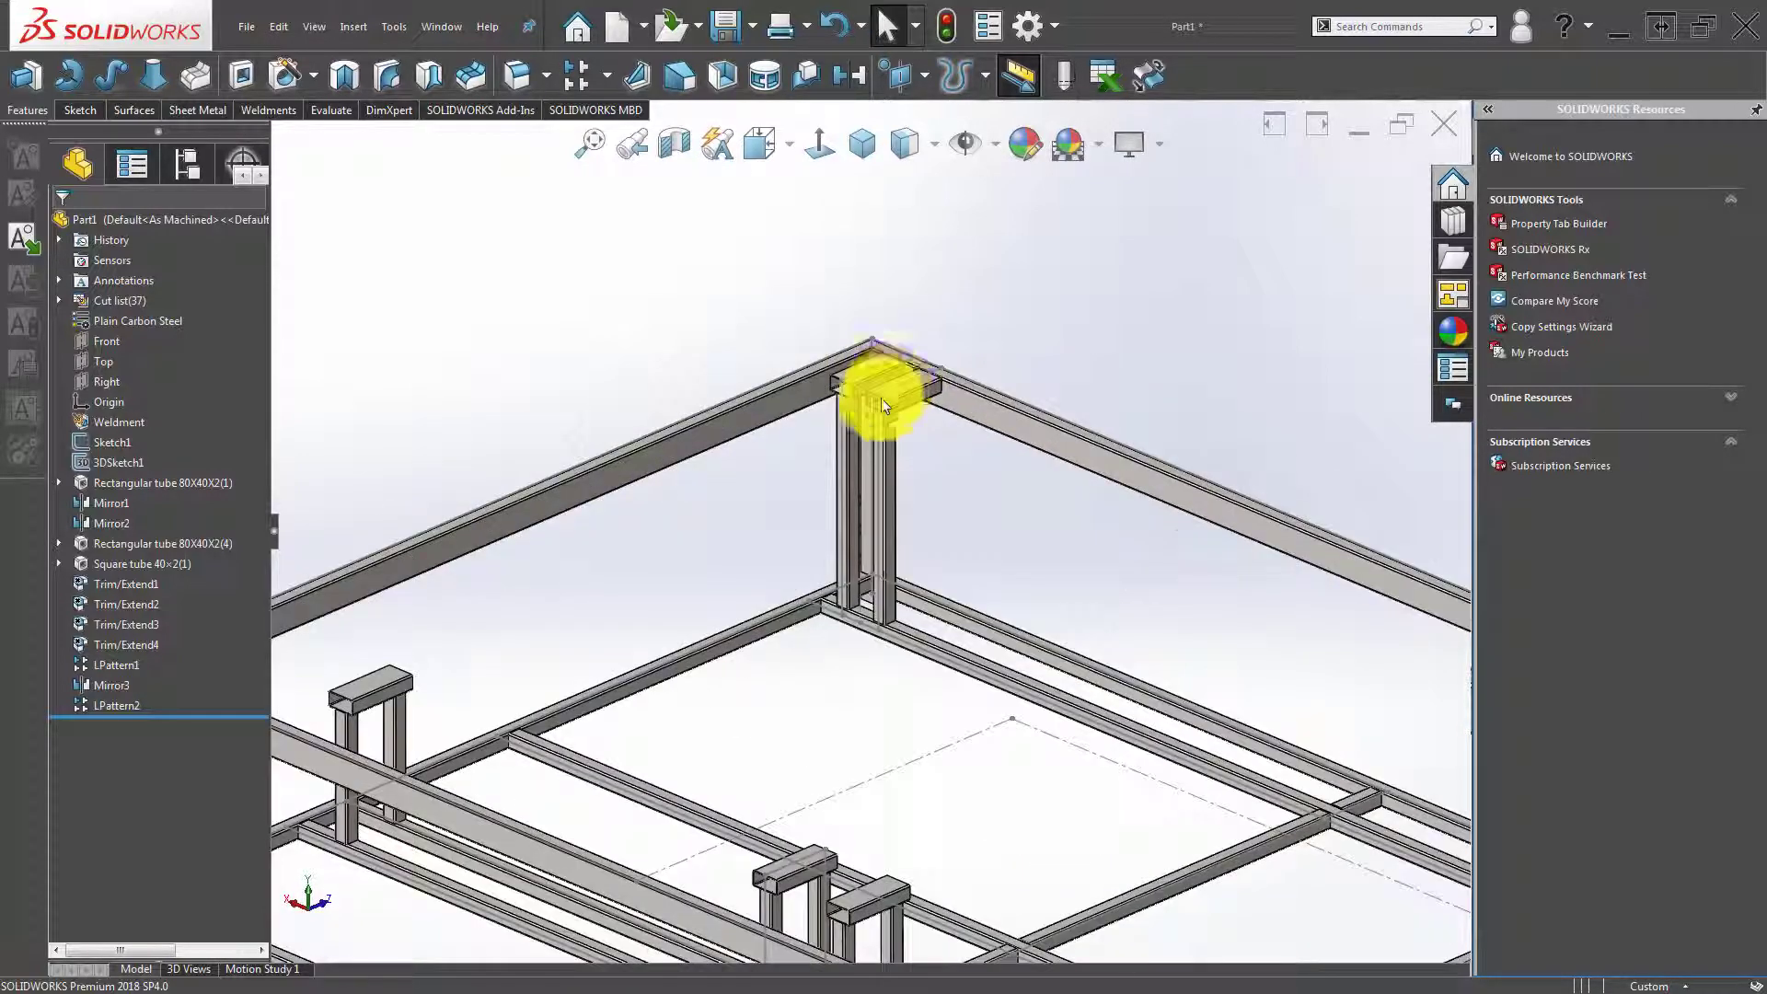
{"action": "scroll", "coordinate": [854, 388], "scroll_direction": "down", "scroll_amount": 2}
{"action": "mouse_move", "coordinate": [854, 389]}
{"action": "middle_mouse_down"}
{"action": "mouse_move", "coordinate": [843, 355]}
{"action": "mouse_move", "coordinate": [908, 273]}
{"action": "middle_mouse_up"}
{"action": "scroll", "coordinate": [907, 272], "scroll_direction": "up", "scroll_amount": 3}
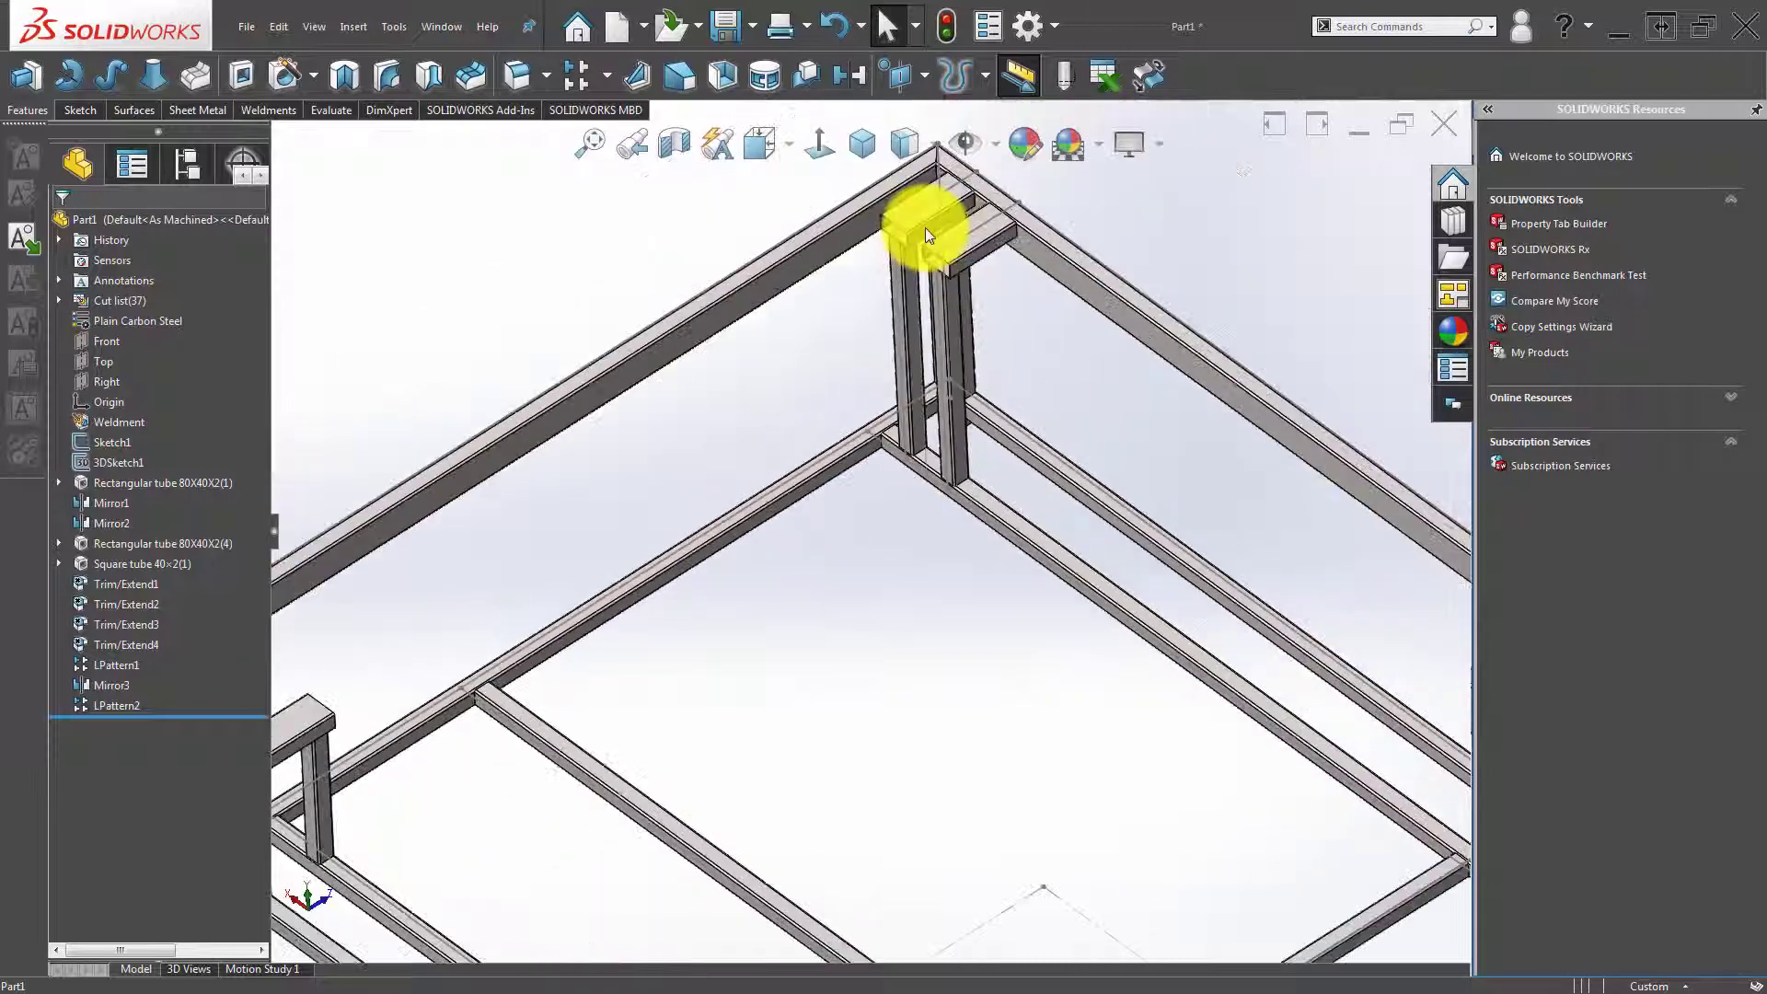
{"action": "scroll", "coordinate": [925, 228], "scroll_direction": "down", "scroll_amount": 3}
{"action": "left_click", "coordinate": [875, 279]}
Open Sketch14 on the cap face, view it Normal To, and adjust displayed items.
{"action": "left_click", "coordinate": [931, 226]}
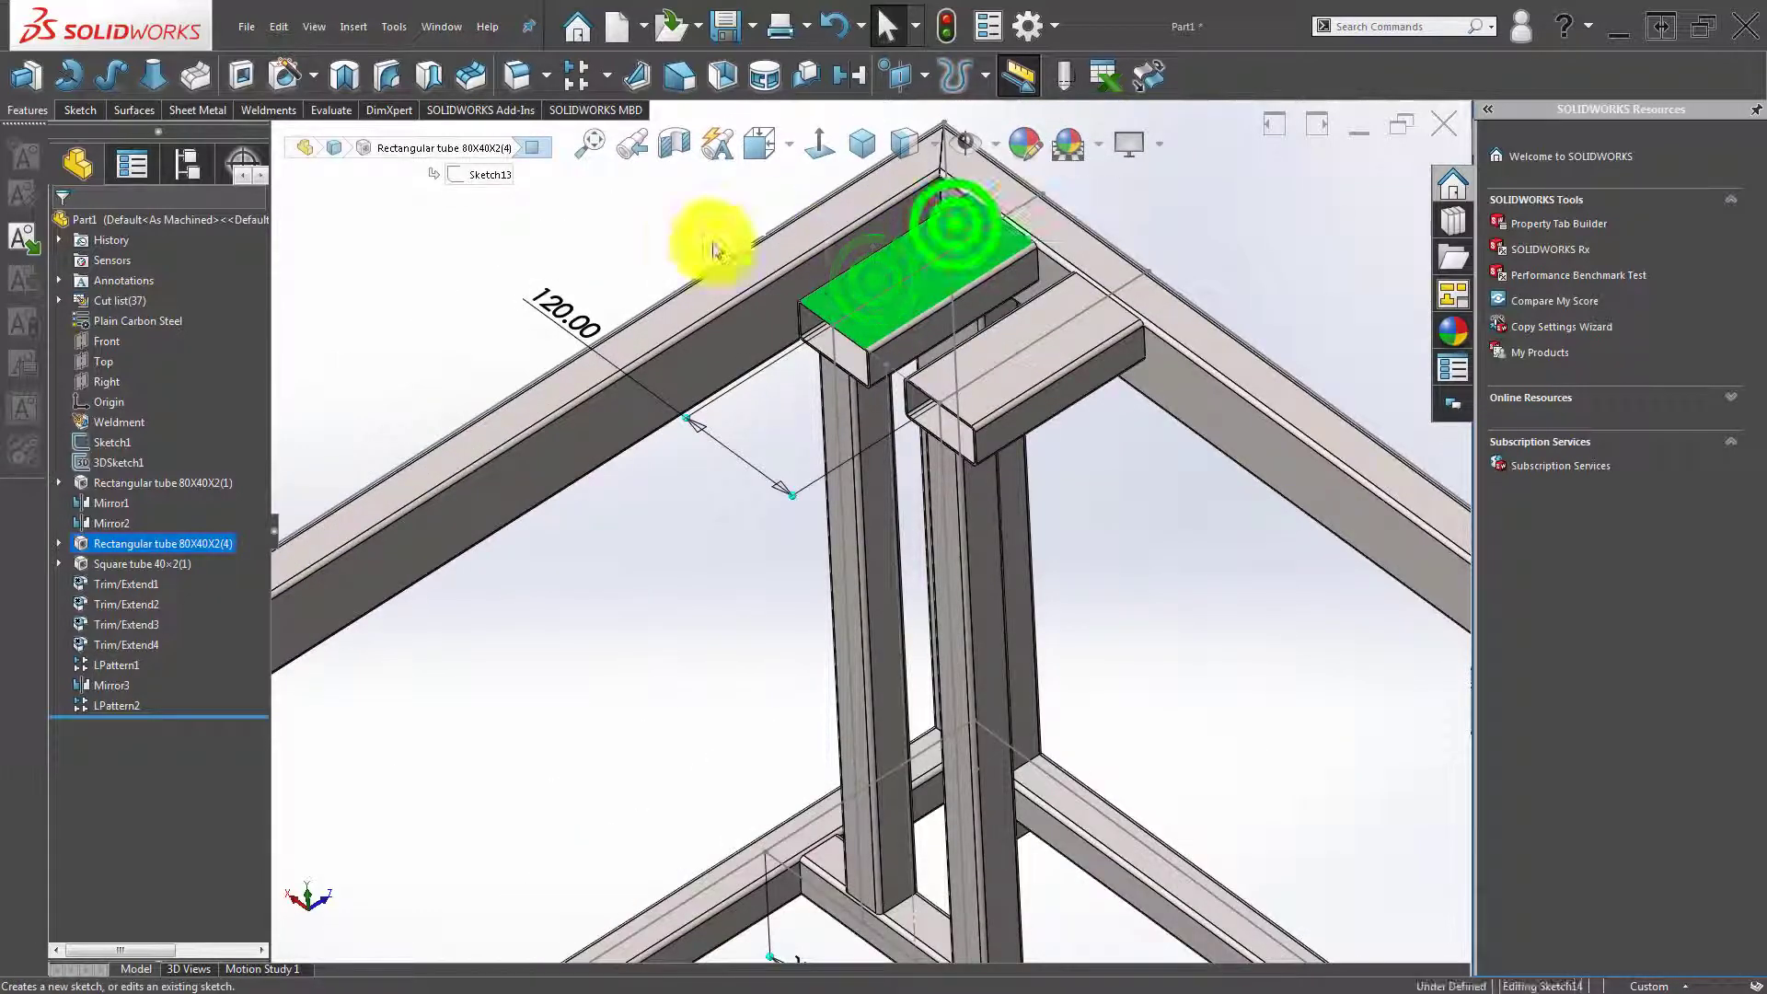
{"action": "left_click", "coordinate": [678, 237]}
{"action": "left_click", "coordinate": [815, 140]}
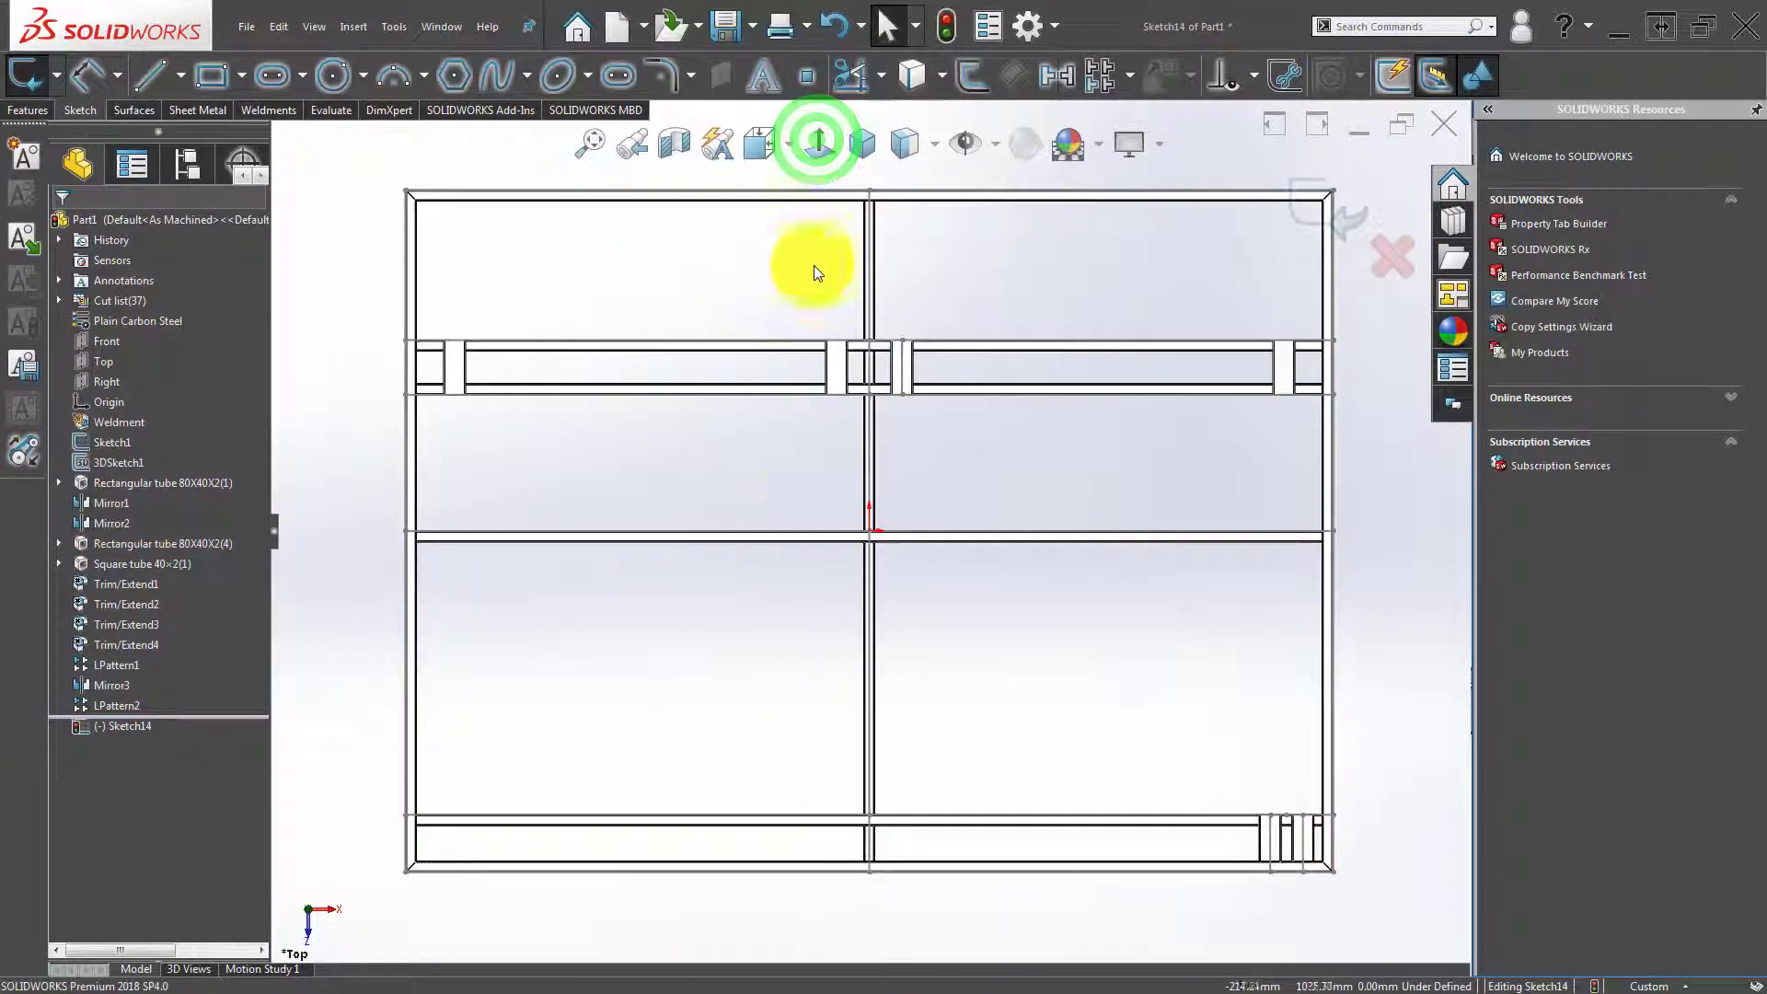
{"action": "scroll", "coordinate": [1083, 711], "scroll_direction": "down", "scroll_amount": 3}
{"action": "scroll", "coordinate": [1019, 848], "scroll_direction": "down", "scroll_amount": 2}
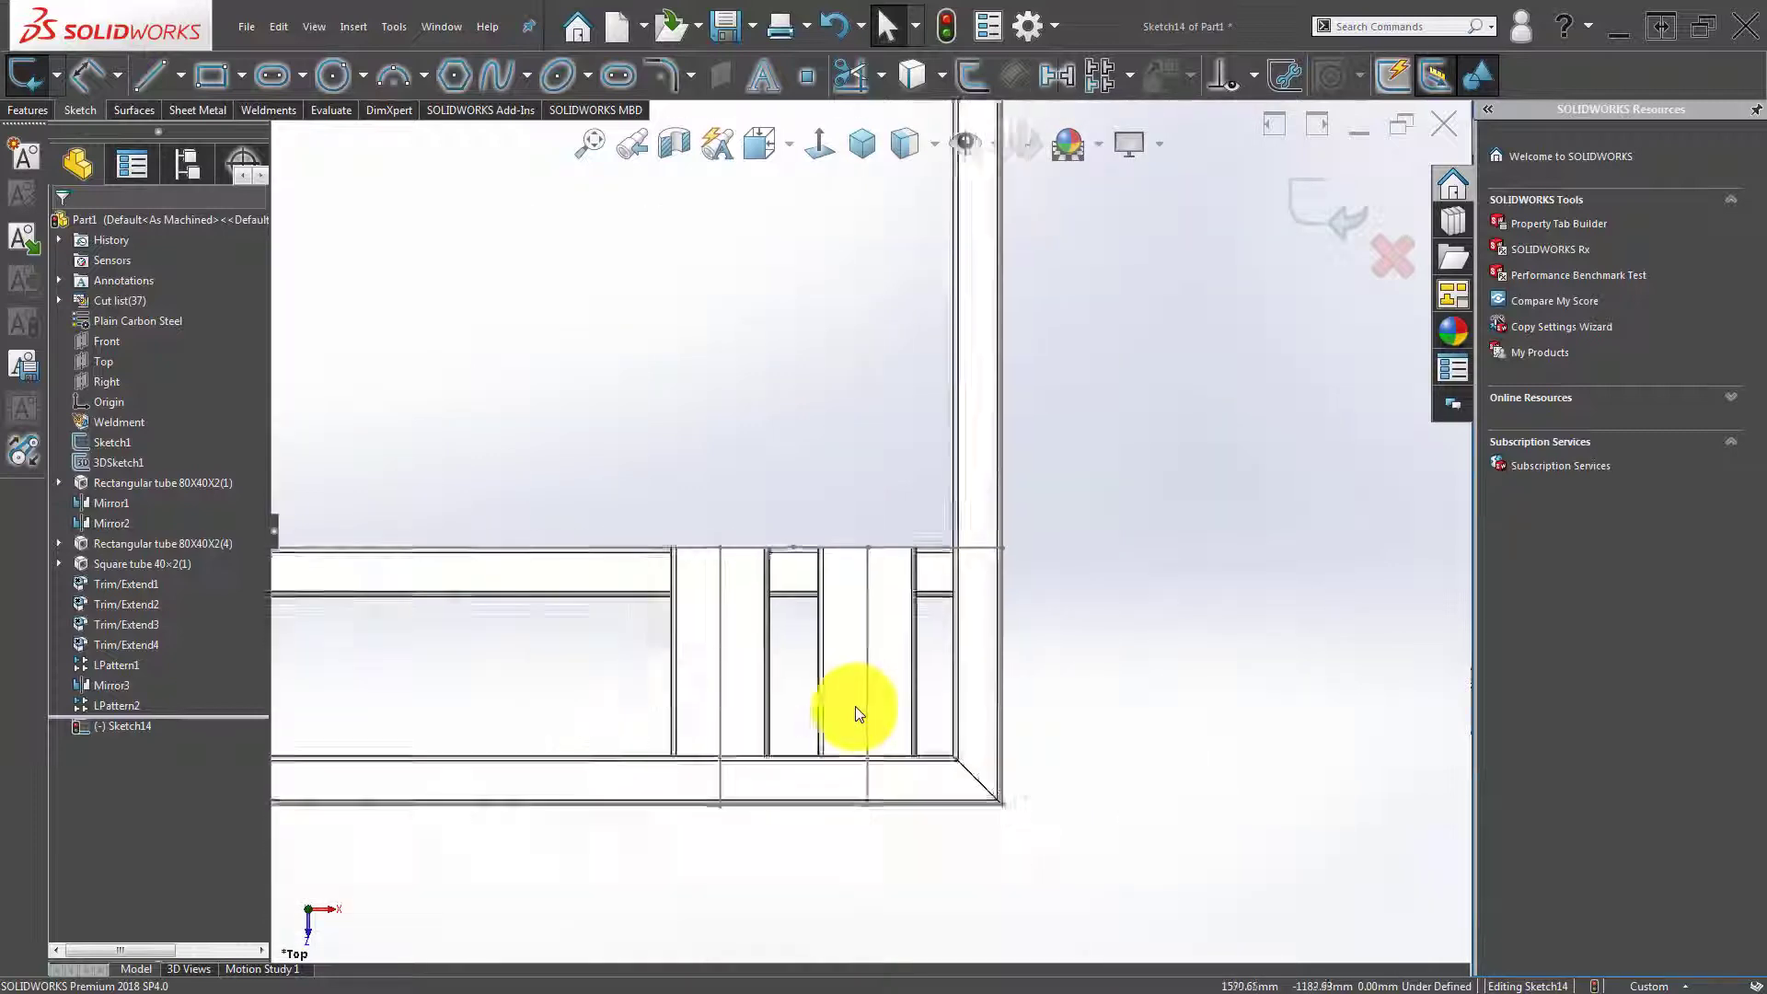
{"action": "scroll", "coordinate": [854, 705], "scroll_direction": "down", "scroll_amount": 2}
{"action": "left_click", "coordinate": [966, 143]}
{"action": "left_click", "coordinate": [670, 309]}
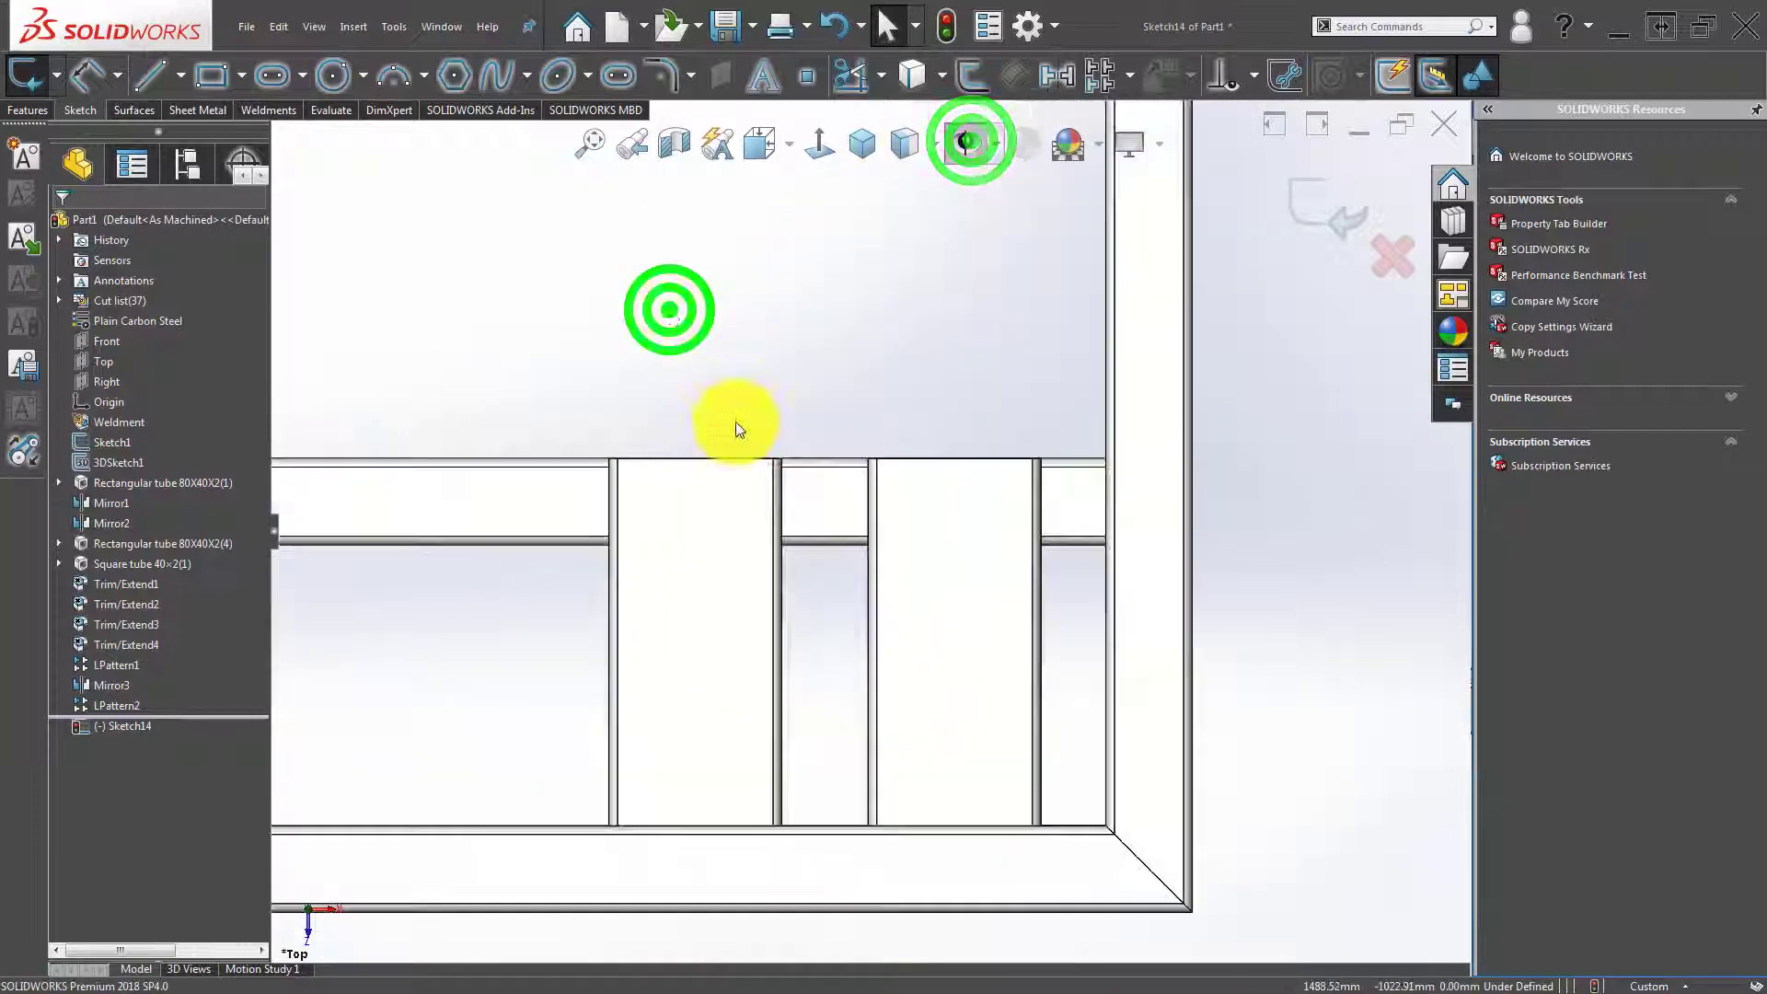
Draw a horizontal line across both corner post caps and exit the sketch.
{"action": "left_click", "coordinate": [147, 73]}
{"action": "scroll", "coordinate": [589, 442], "scroll_direction": "down", "scroll_amount": 1}
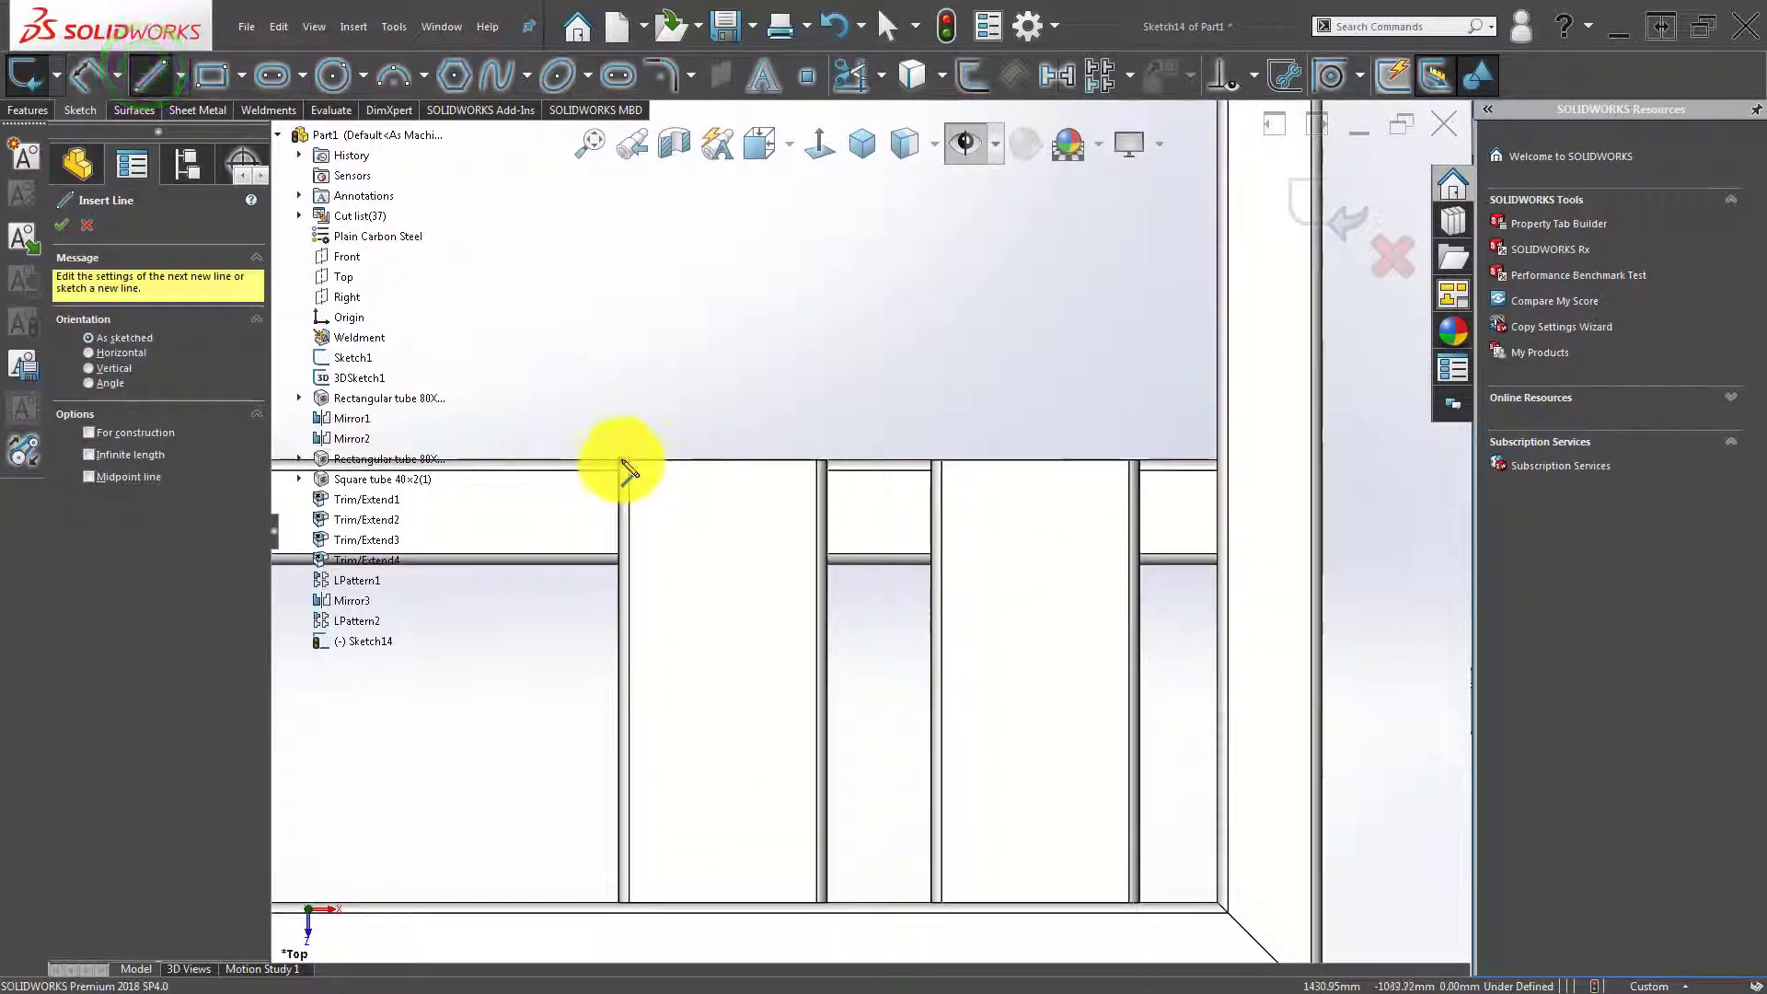
{"action": "left_click", "coordinate": [619, 460]}
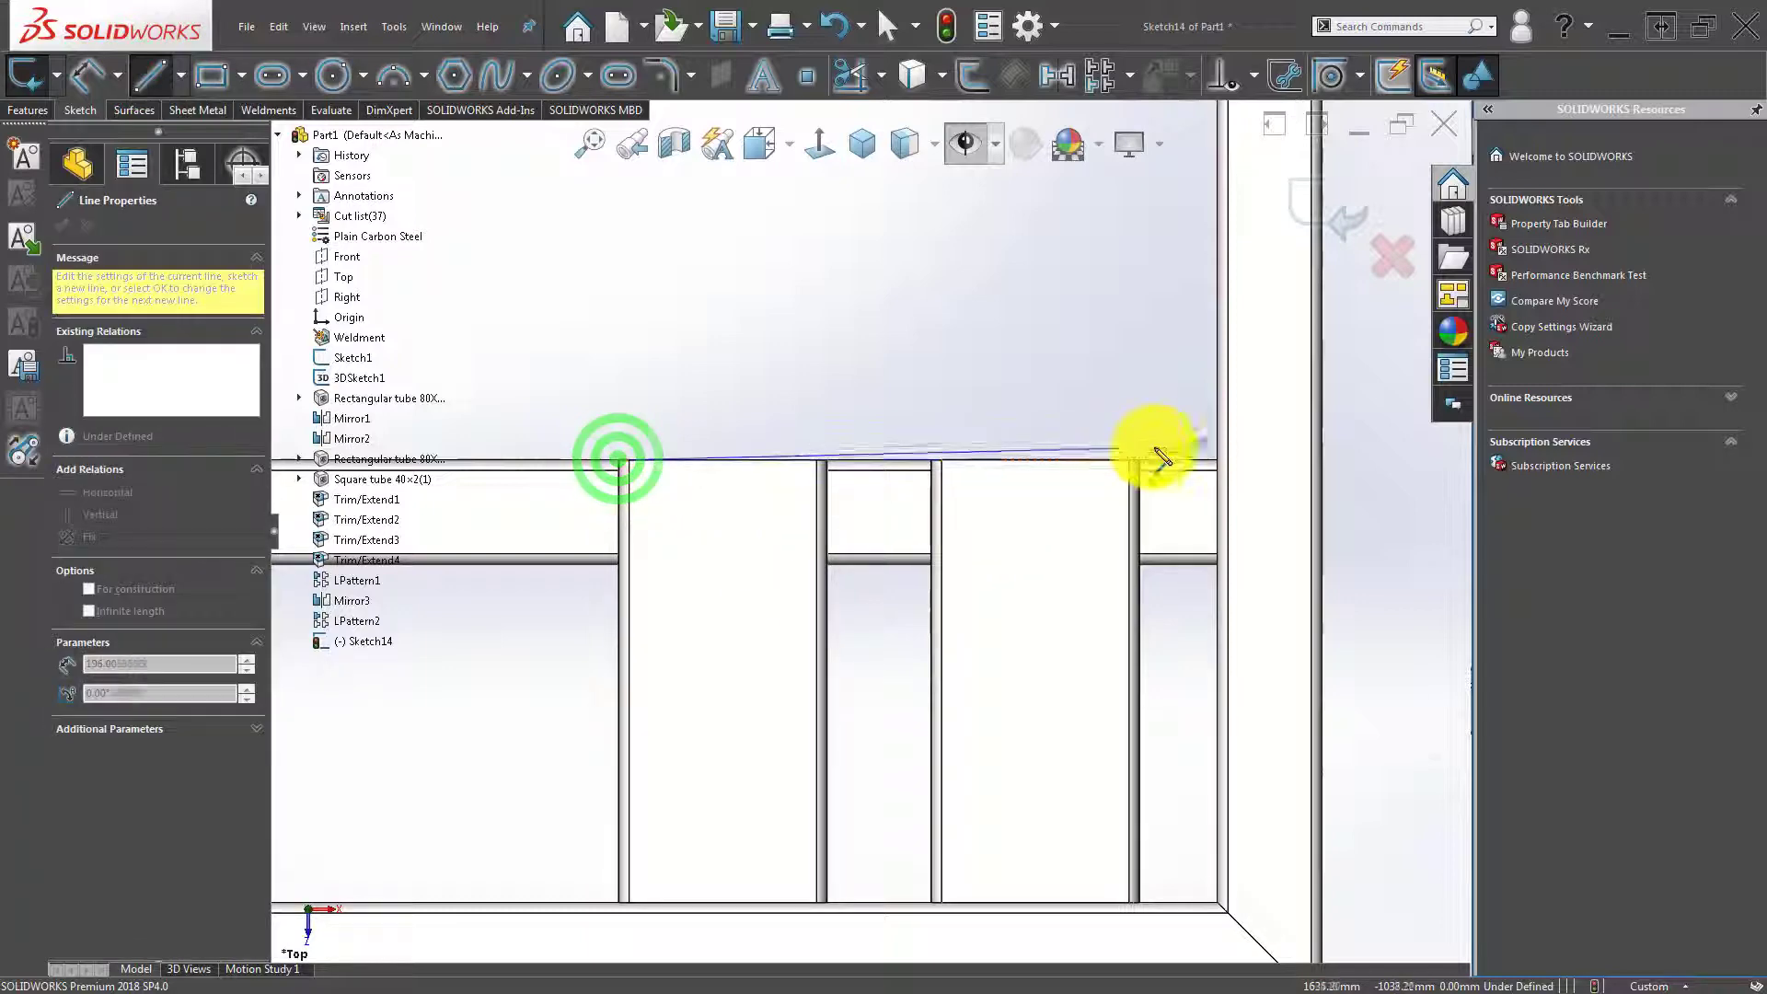
{"action": "left_click", "coordinate": [1141, 461]}
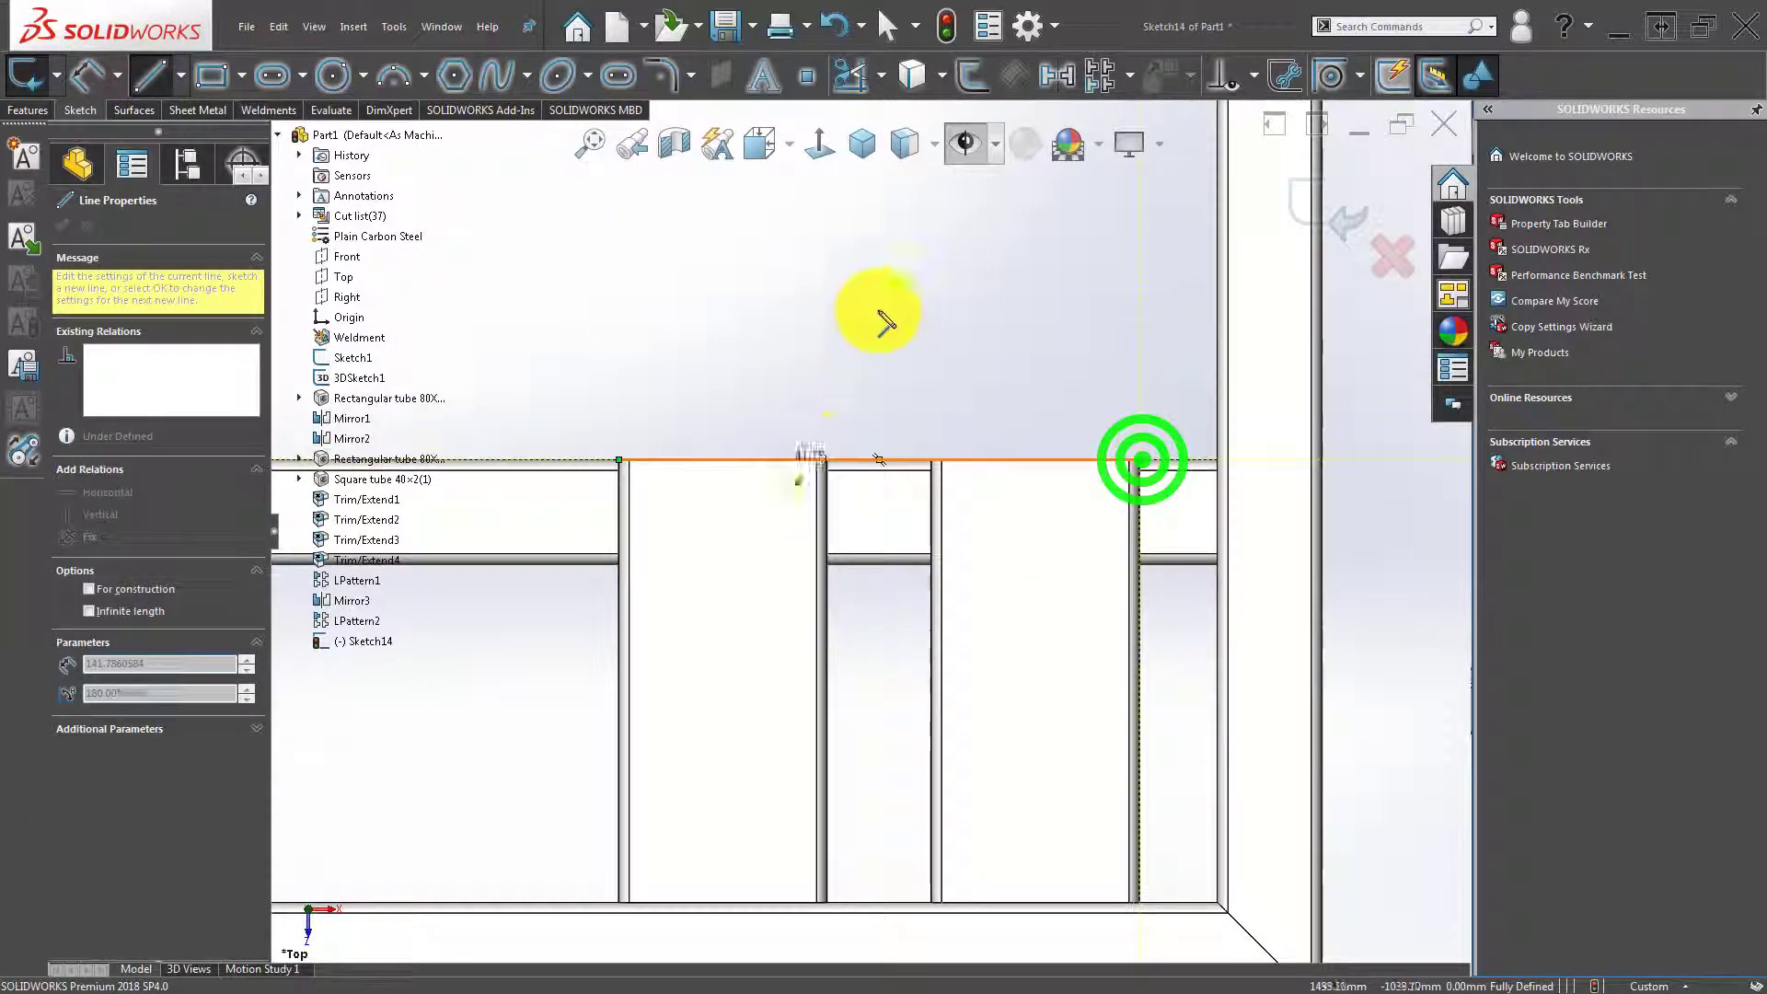
{"action": "key", "text": "Escape"}
{"action": "mouse_move", "coordinate": [899, 539]}
{"action": "middle_mouse_down"}
{"action": "mouse_move", "coordinate": [902, 473]}
{"action": "mouse_move", "coordinate": [872, 477]}
{"action": "mouse_move", "coordinate": [871, 360]}
{"action": "mouse_move", "coordinate": [1037, 272]}
{"action": "mouse_move", "coordinate": [1191, 465]}
{"action": "mouse_move", "coordinate": [1113, 525]}
{"action": "mouse_move", "coordinate": [1100, 491]}
{"action": "mouse_move", "coordinate": [828, 454]}
{"action": "middle_mouse_up"}
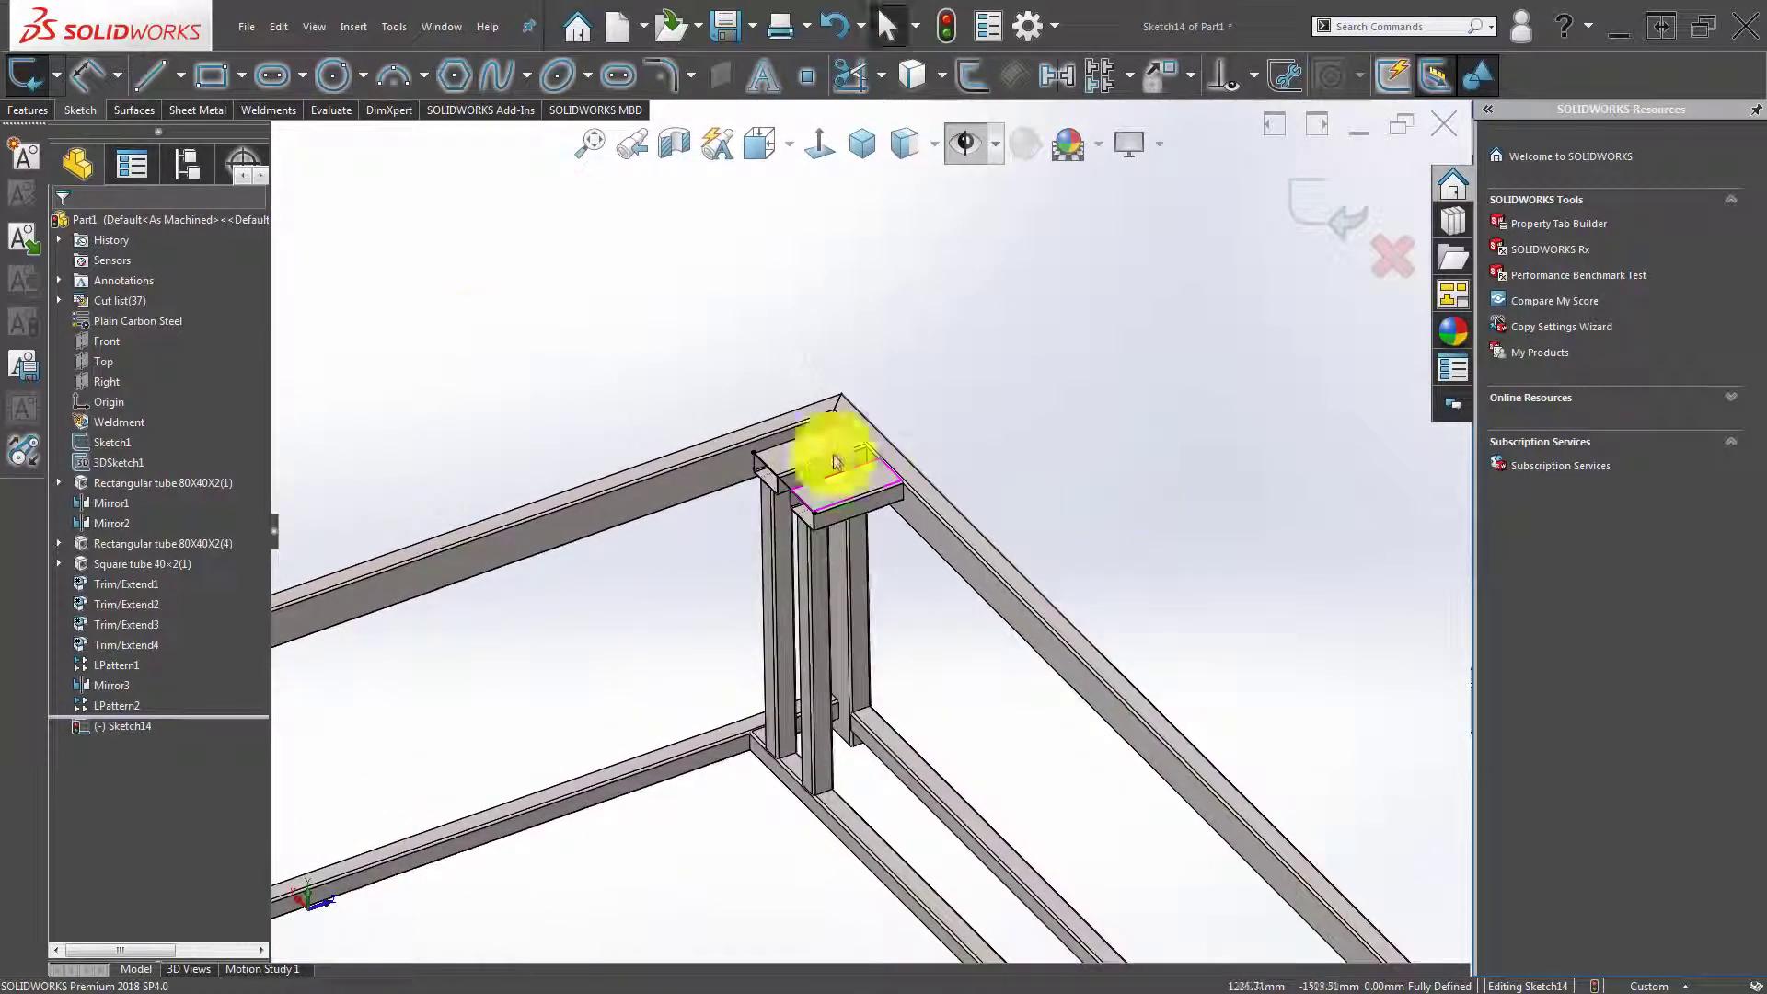
{"action": "left_click", "coordinate": [28, 108]}
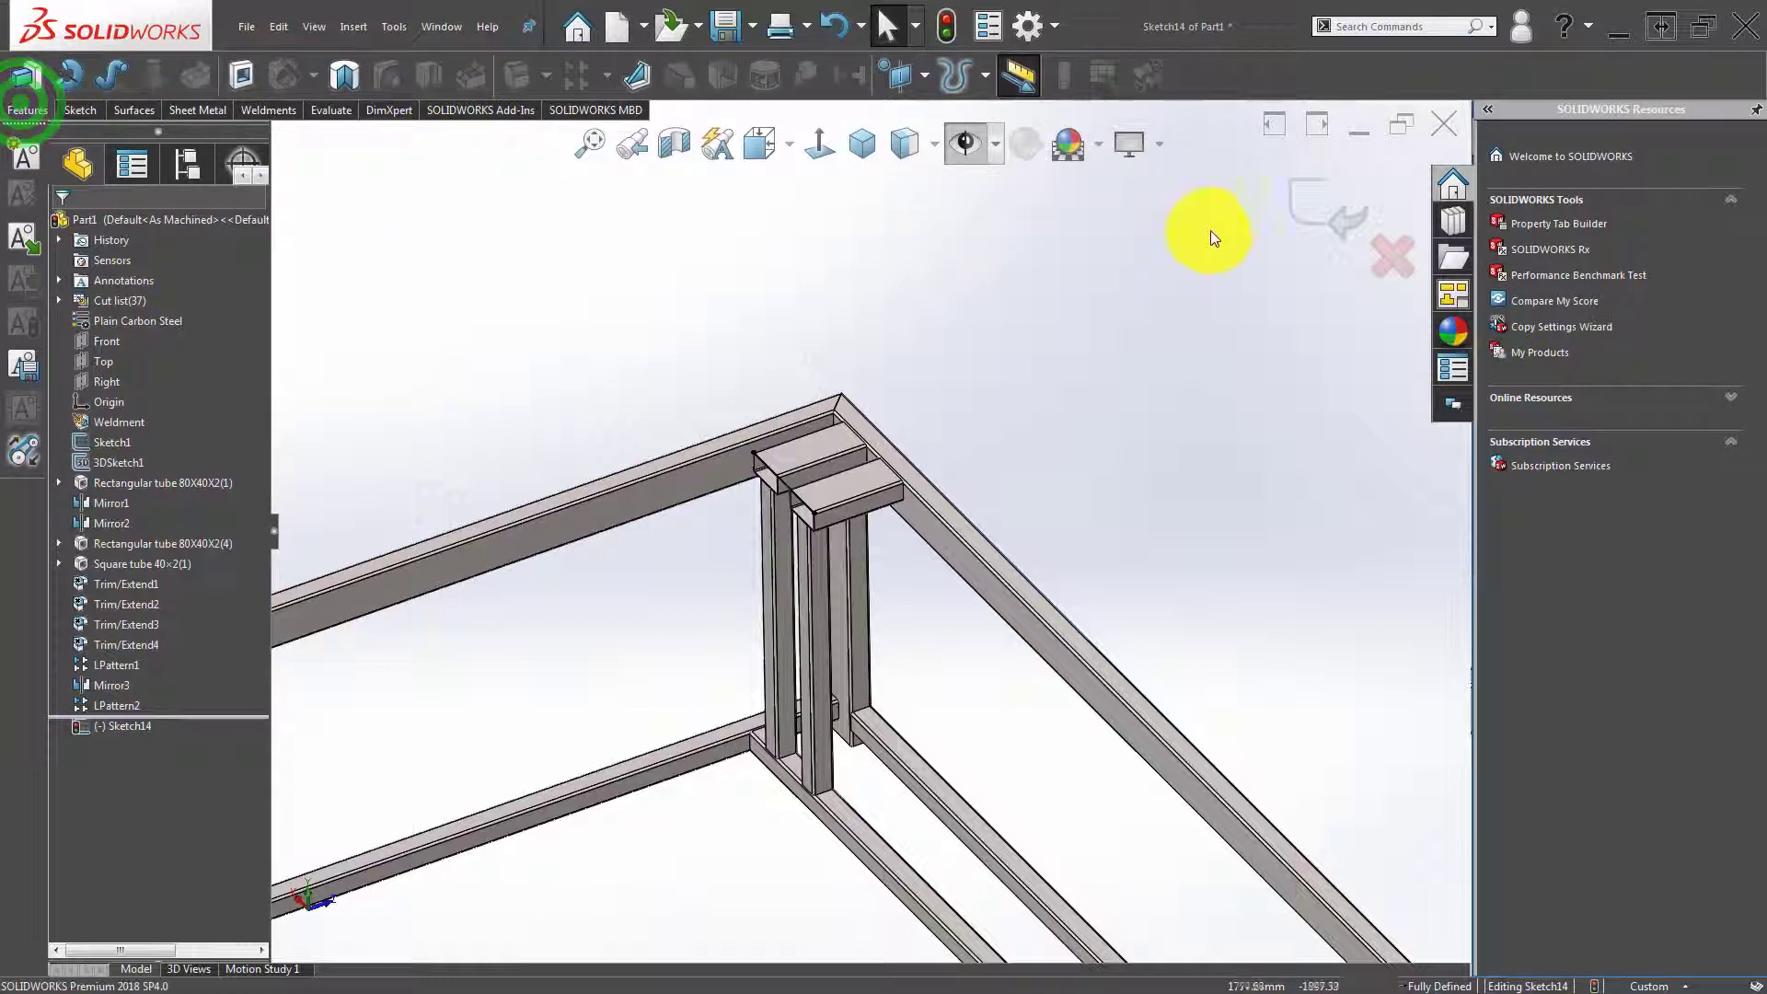
{"action": "left_click", "coordinate": [1287, 214]}
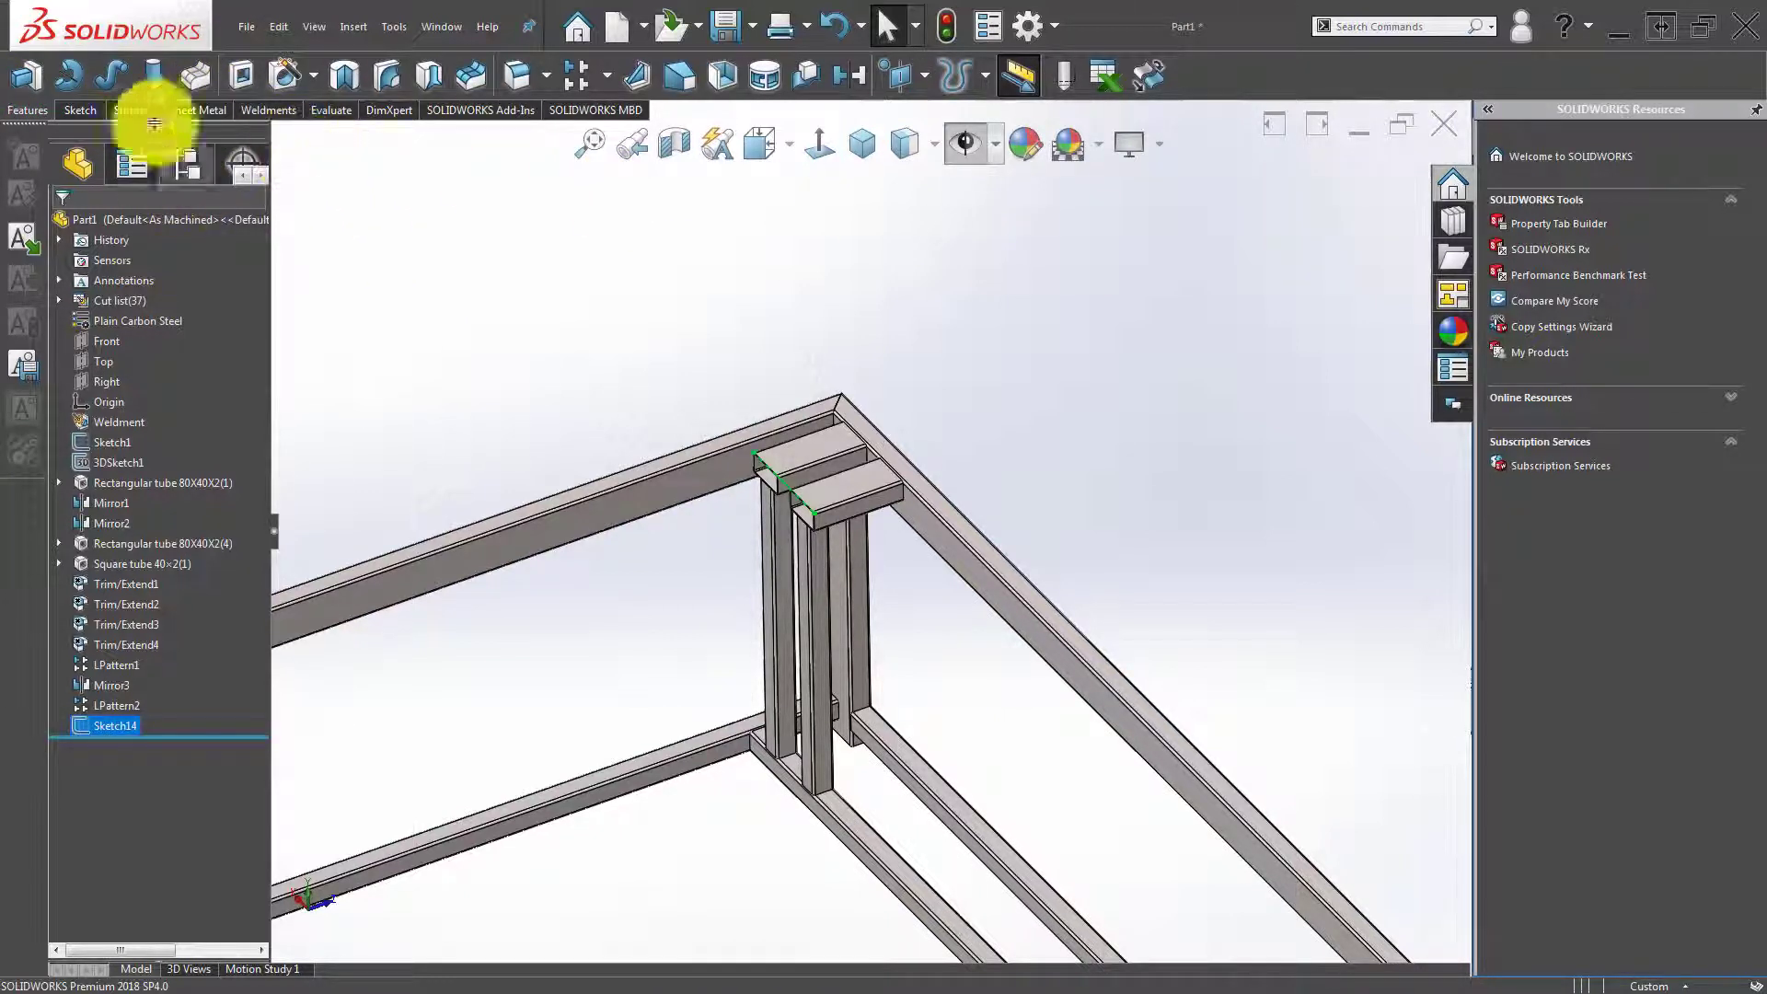
{"action": "left_click", "coordinate": [267, 110]}
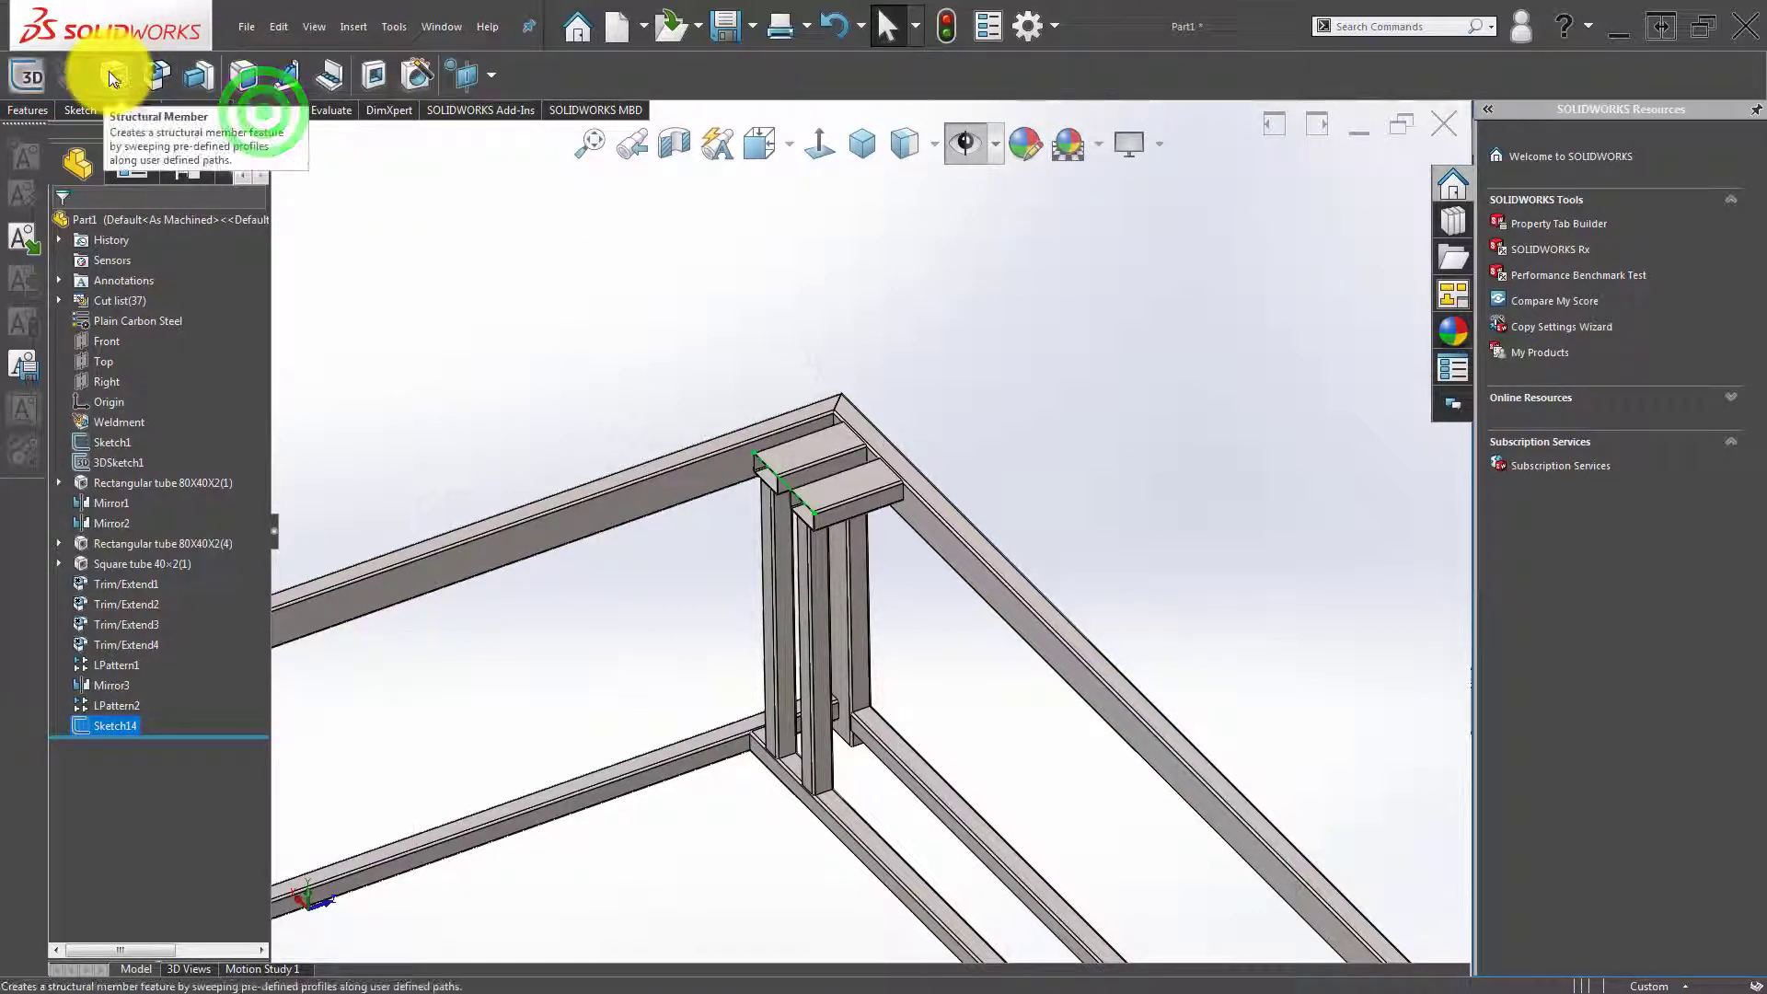
{"action": "left_click", "coordinate": [112, 73]}
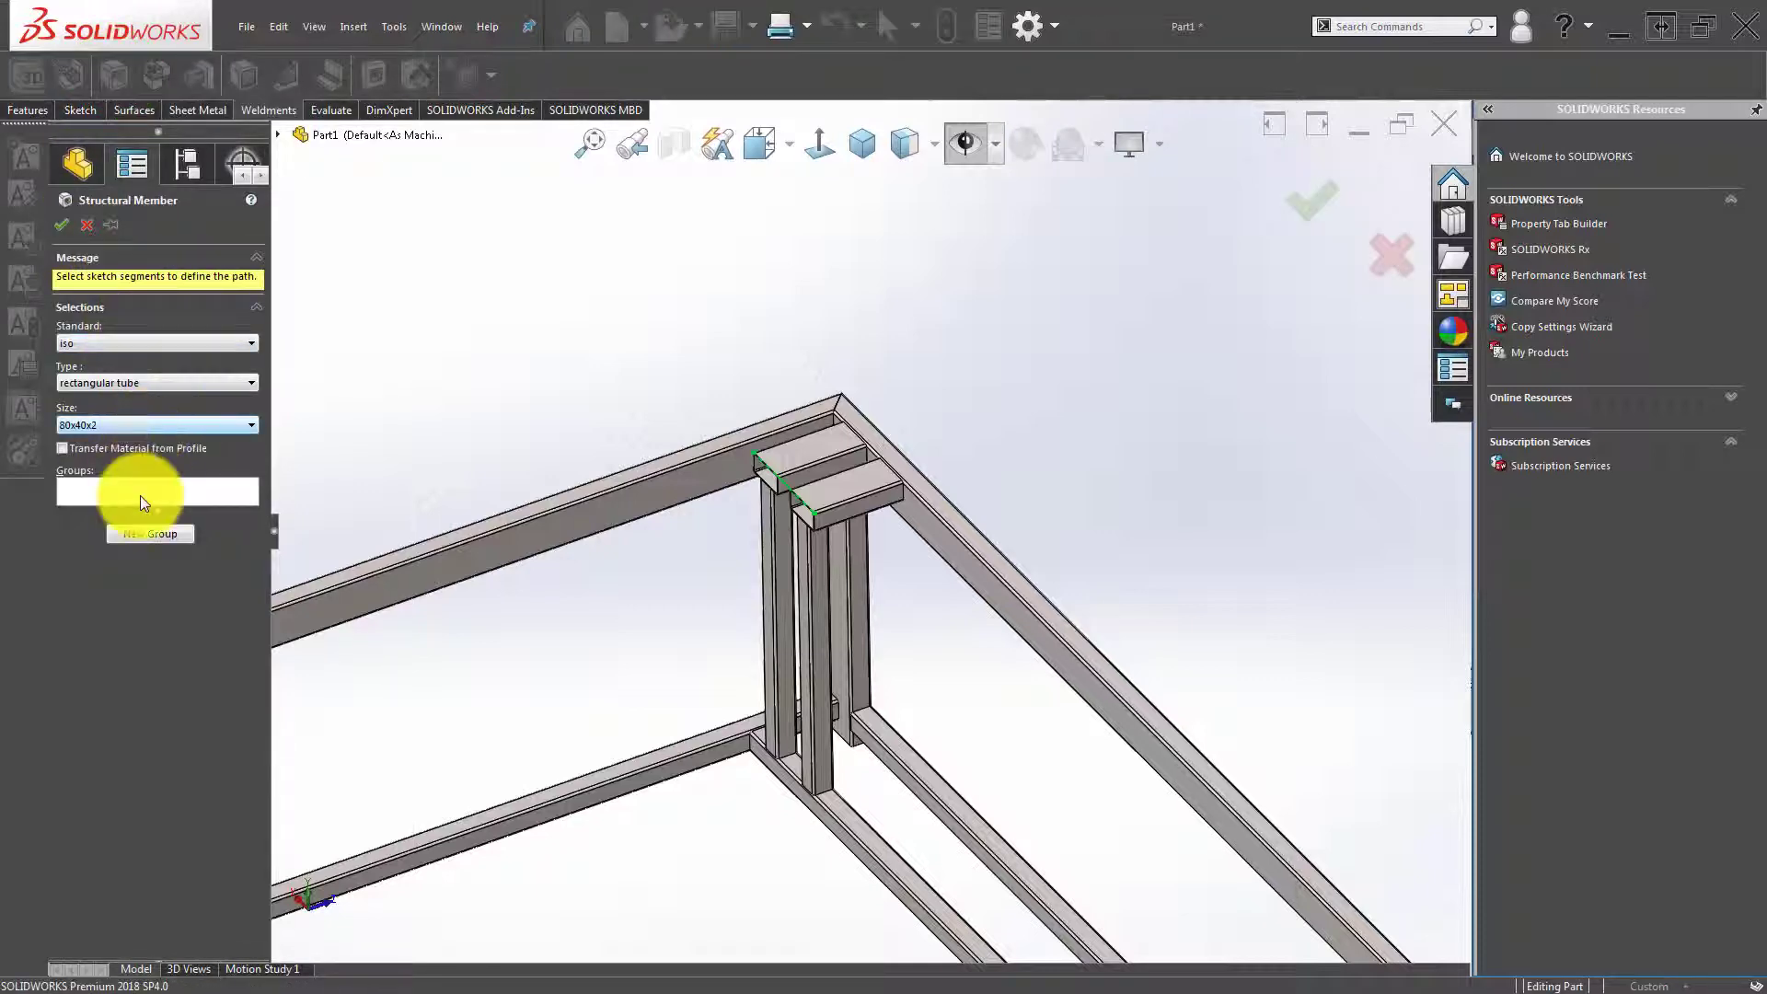
{"action": "left_click", "coordinate": [139, 495]}
{"action": "scroll", "coordinate": [799, 490], "scroll_direction": "down", "scroll_amount": 3}
{"action": "scroll", "coordinate": [787, 498], "scroll_direction": "down", "scroll_amount": 3}
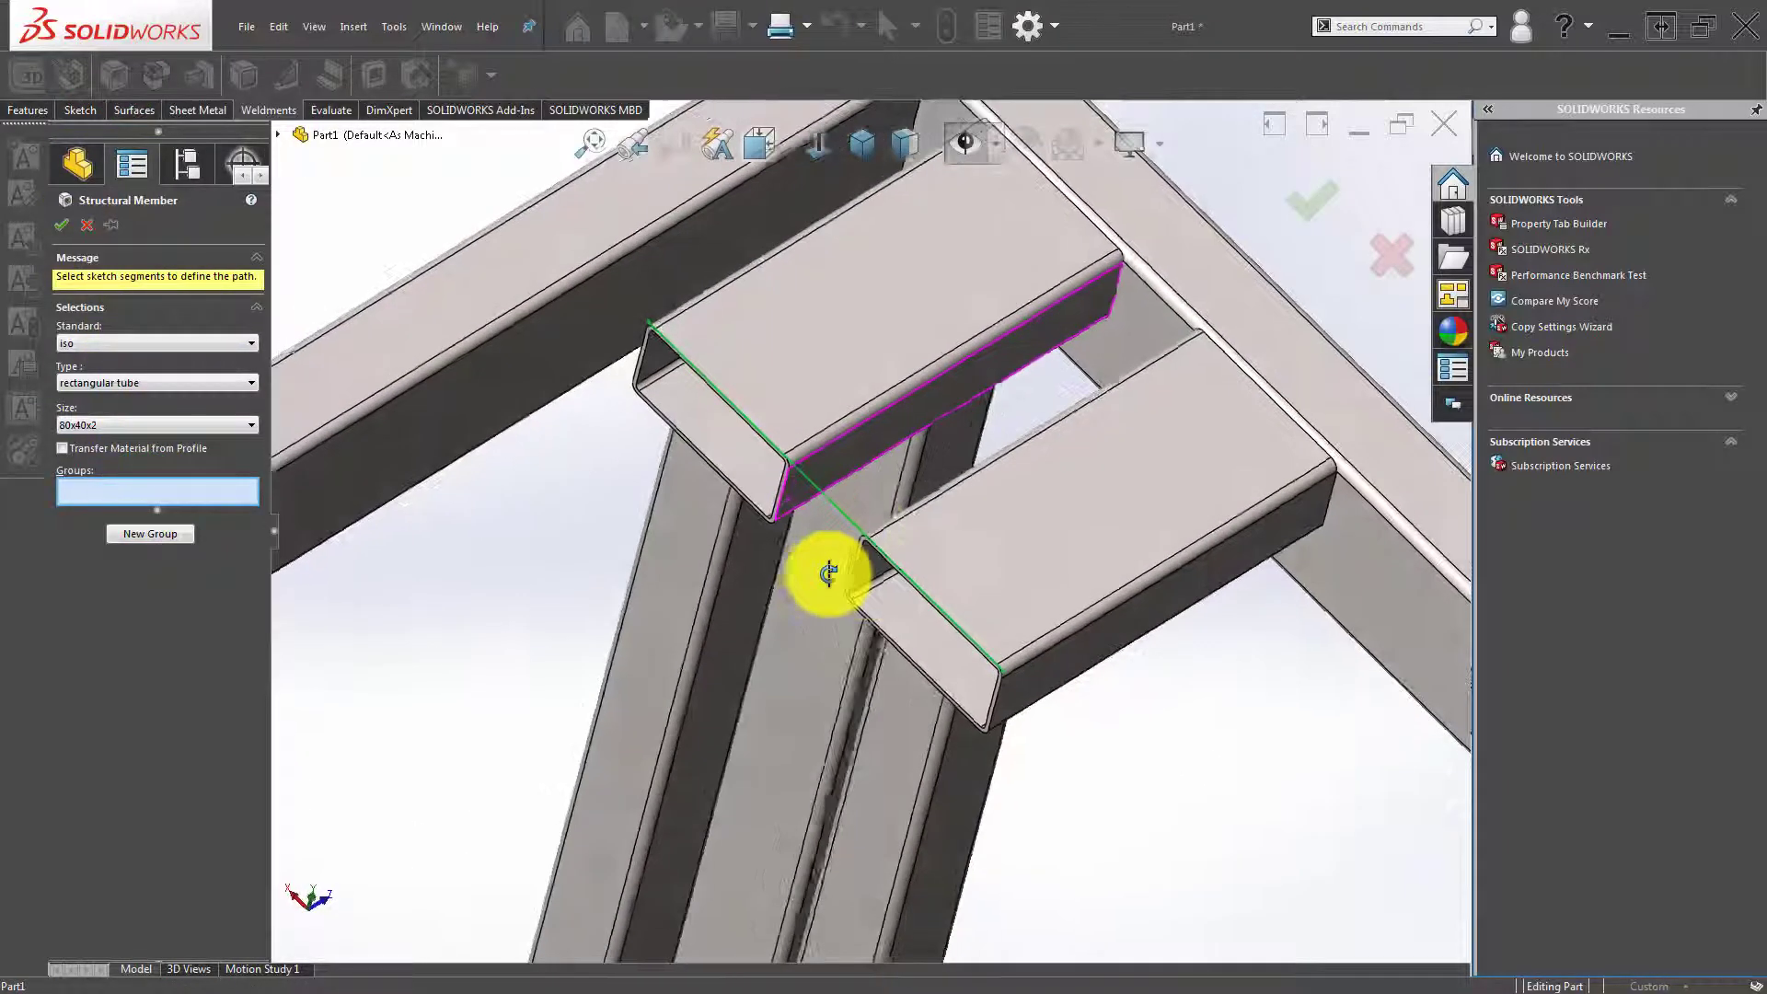
{"action": "middle_click_drag", "start_coordinate": [828, 572], "coordinate": [865, 515]}
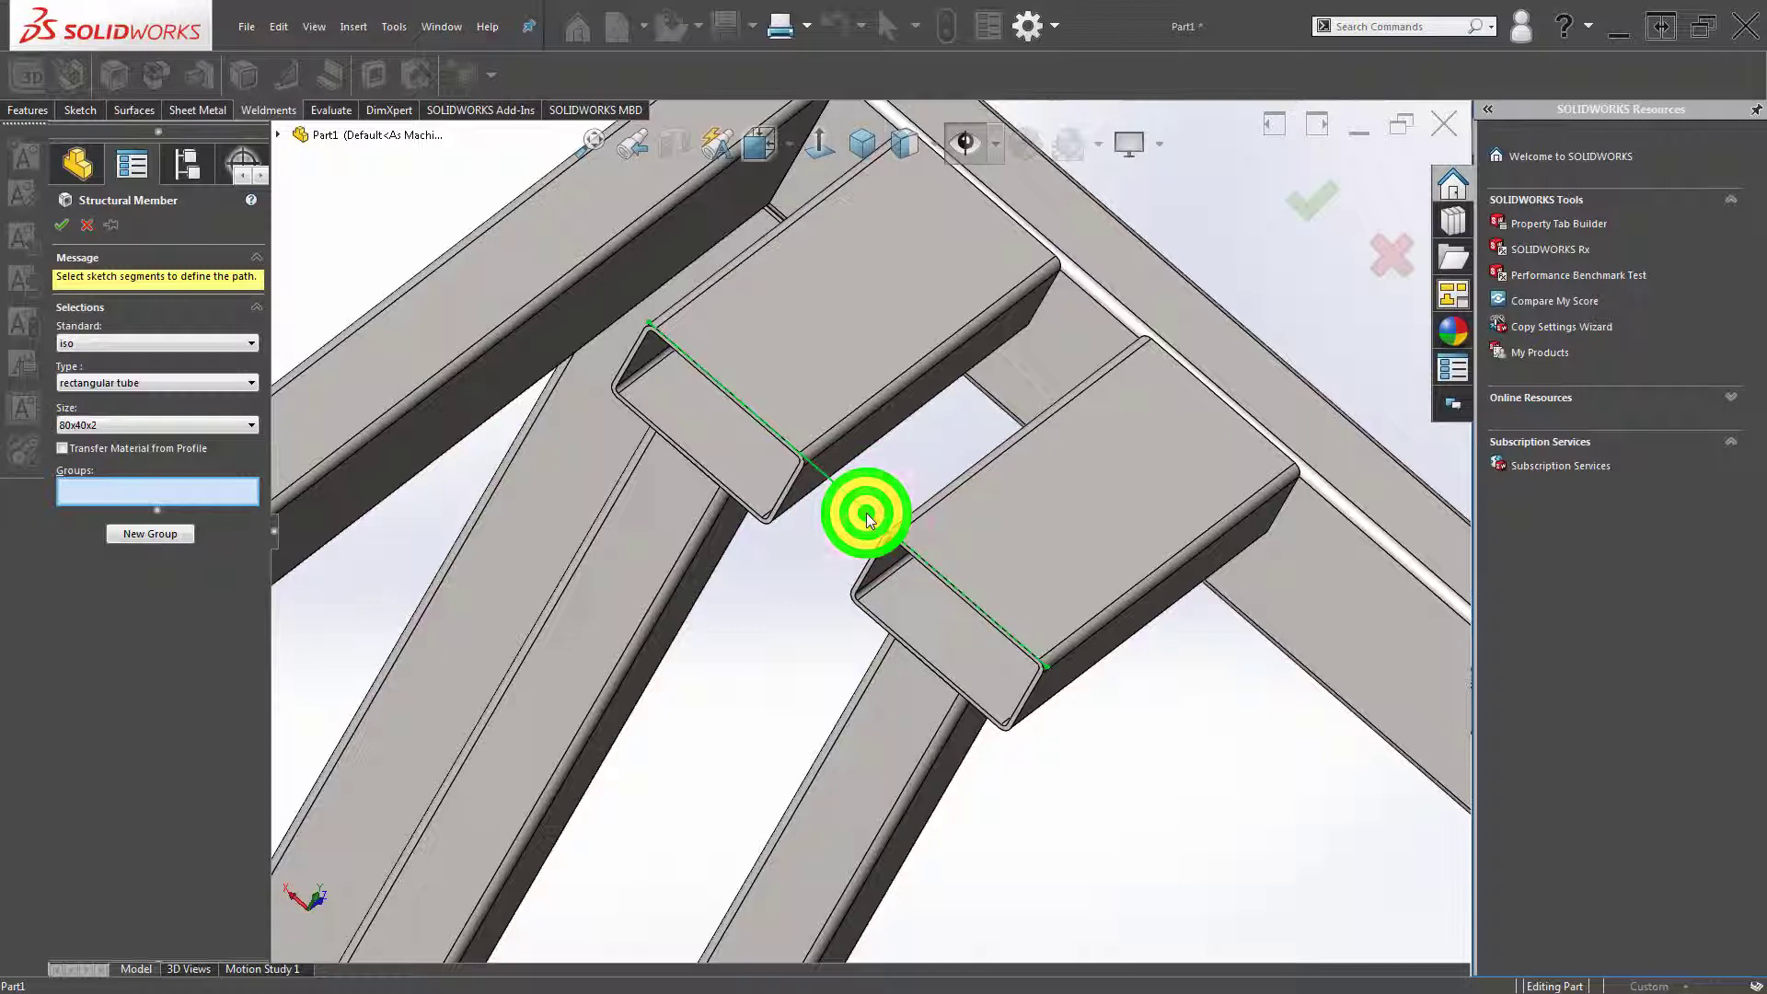
{"action": "left_click", "coordinate": [175, 495]}
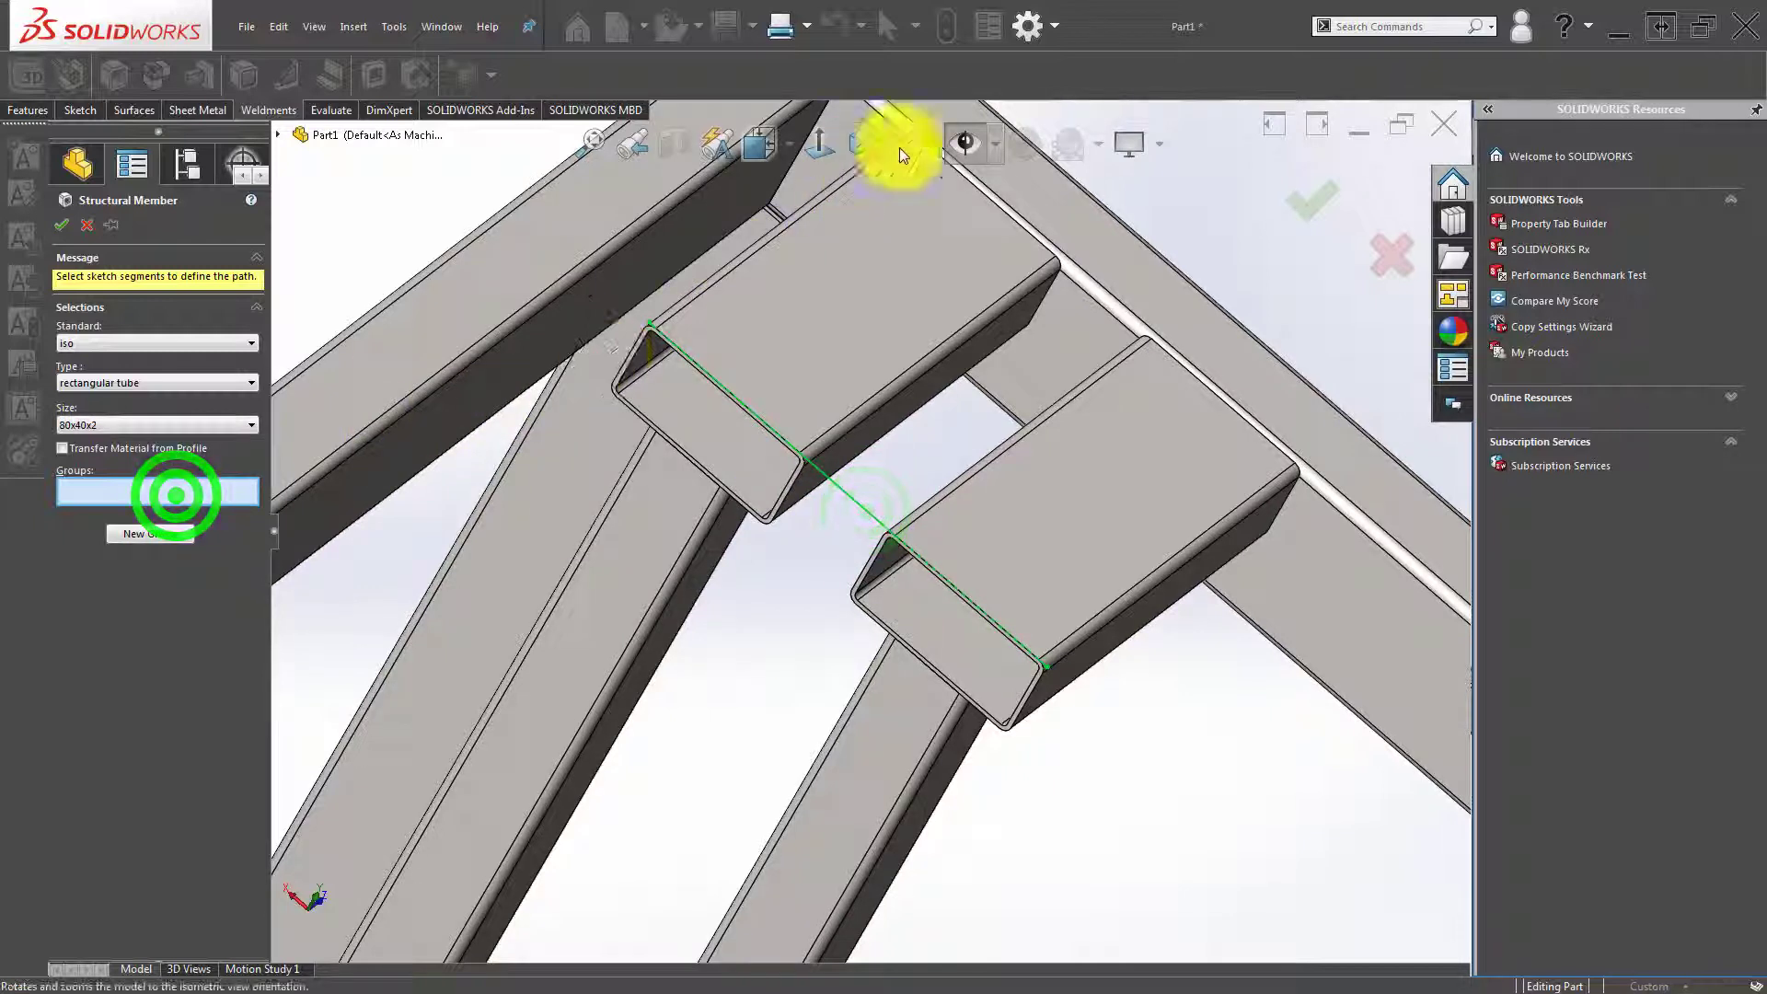
{"action": "left_click", "coordinate": [965, 140]}
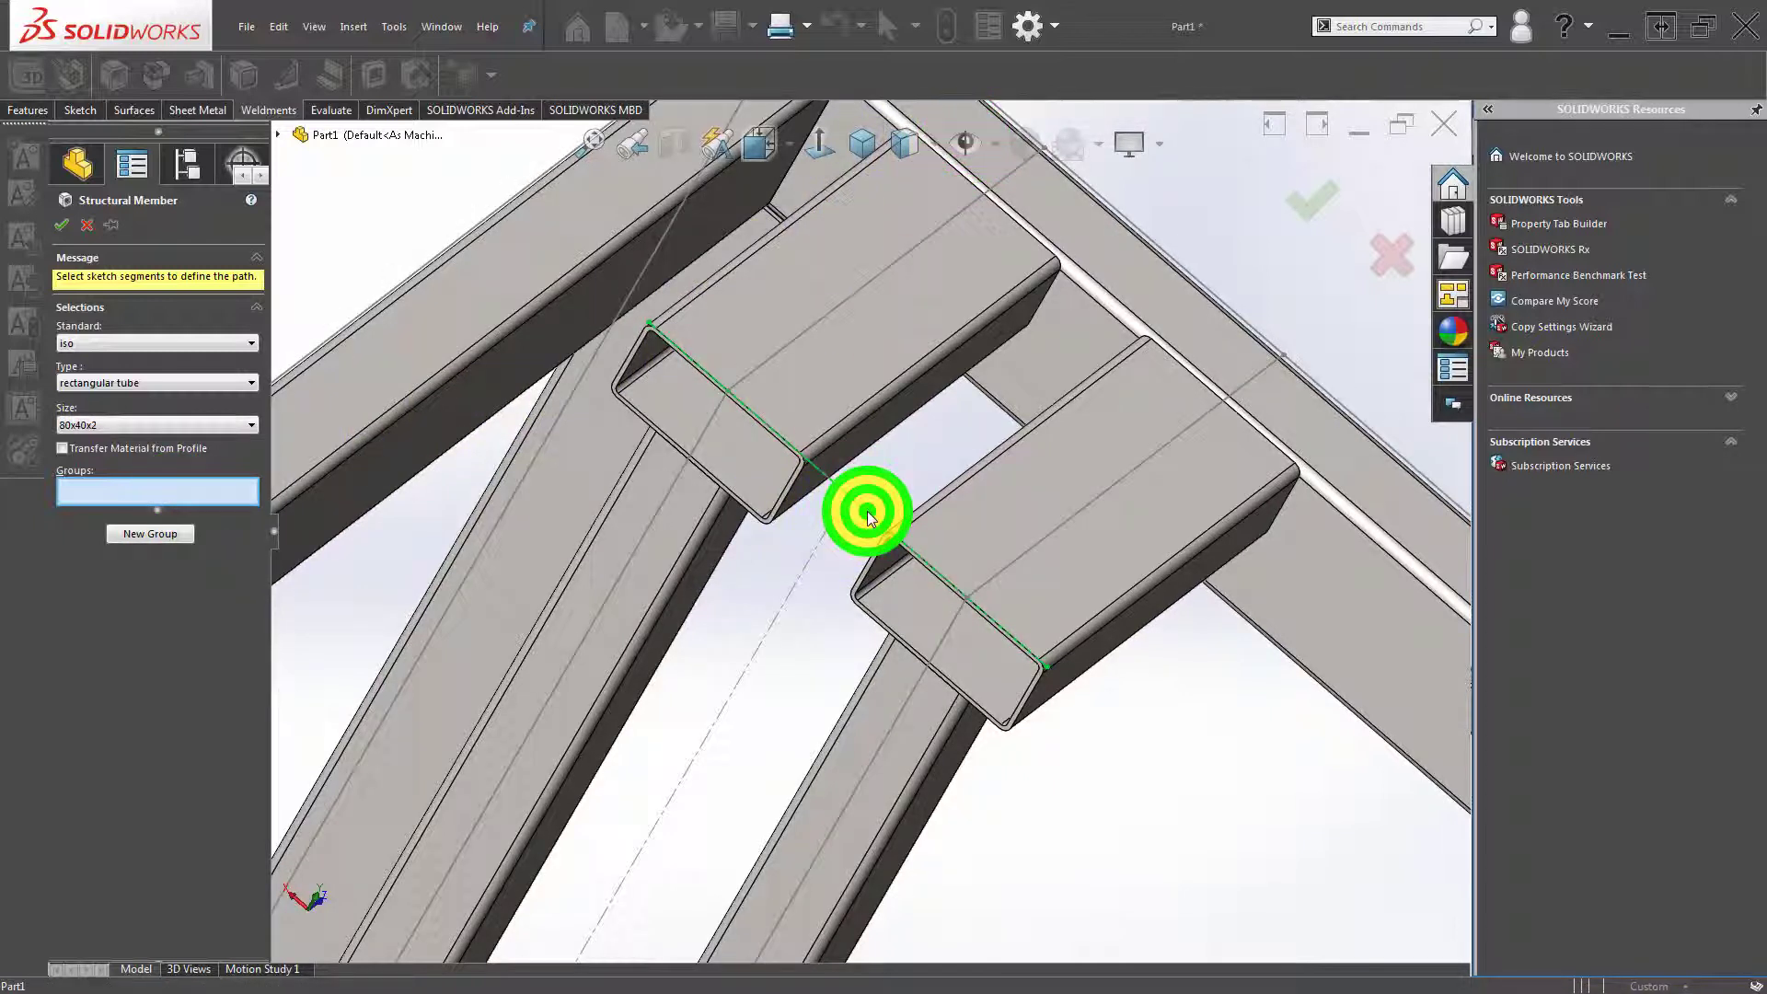
{"action": "scroll", "coordinate": [815, 554], "scroll_direction": "up", "scroll_amount": 3}
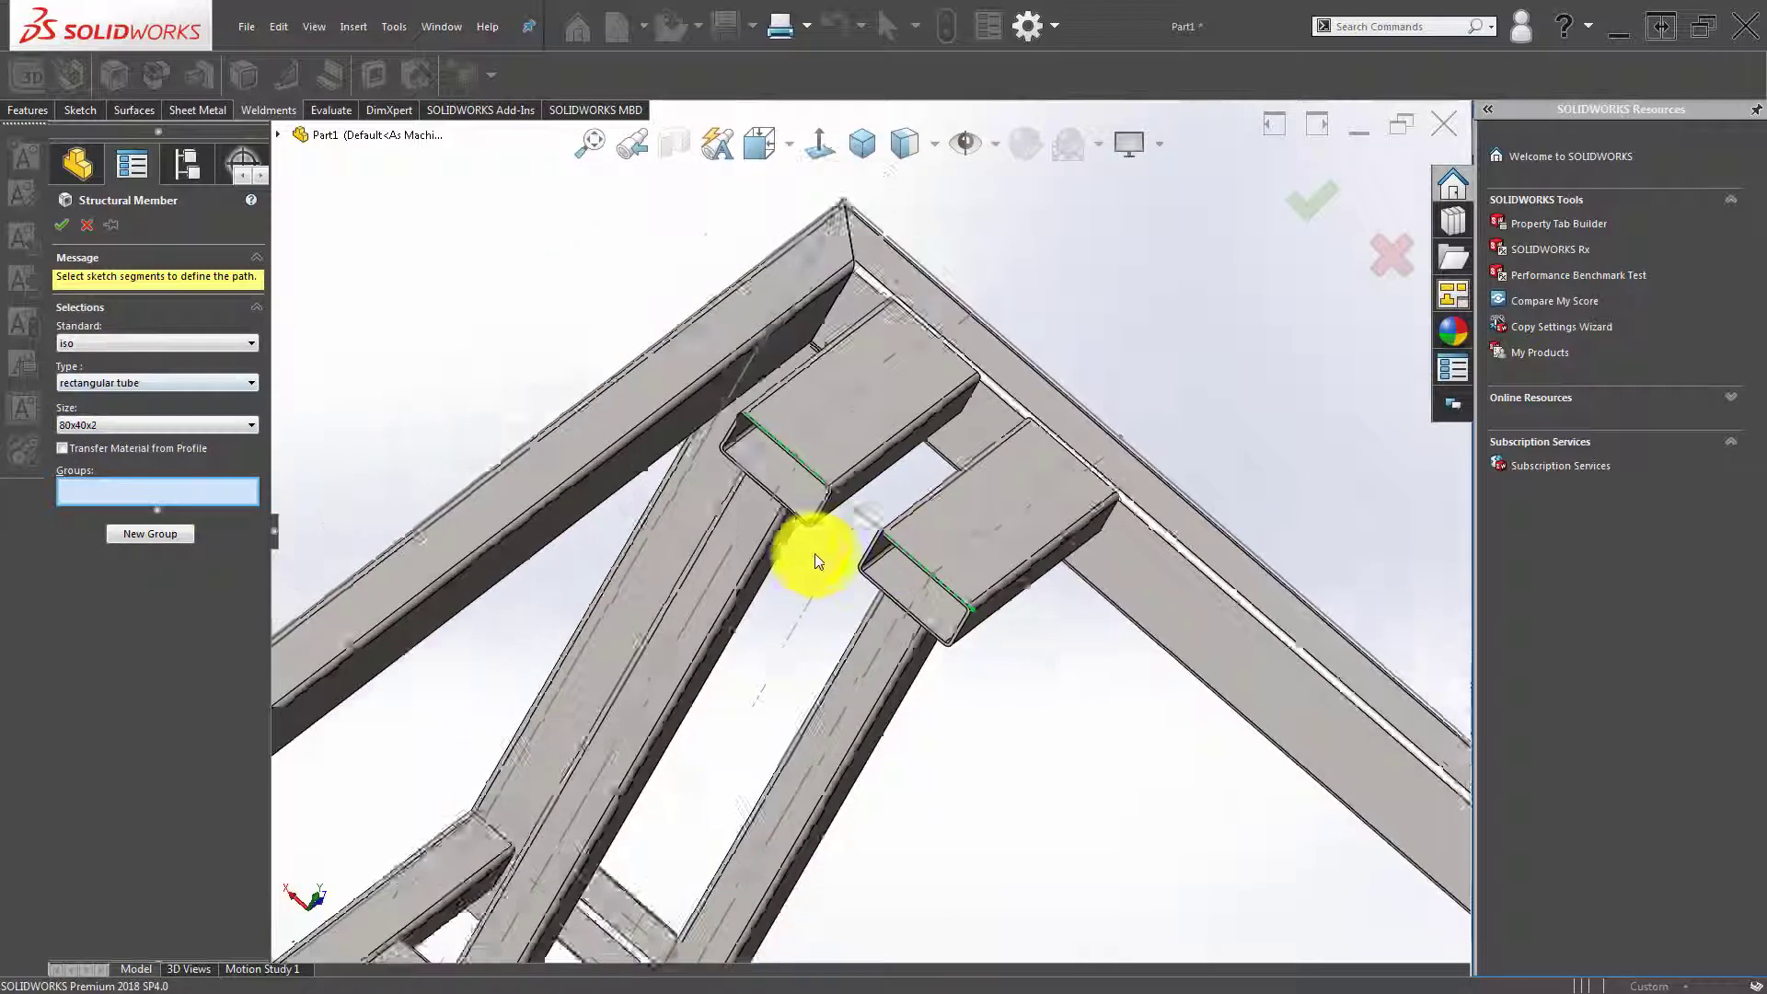
{"action": "scroll", "coordinate": [852, 513], "scroll_direction": "up", "scroll_amount": 5}
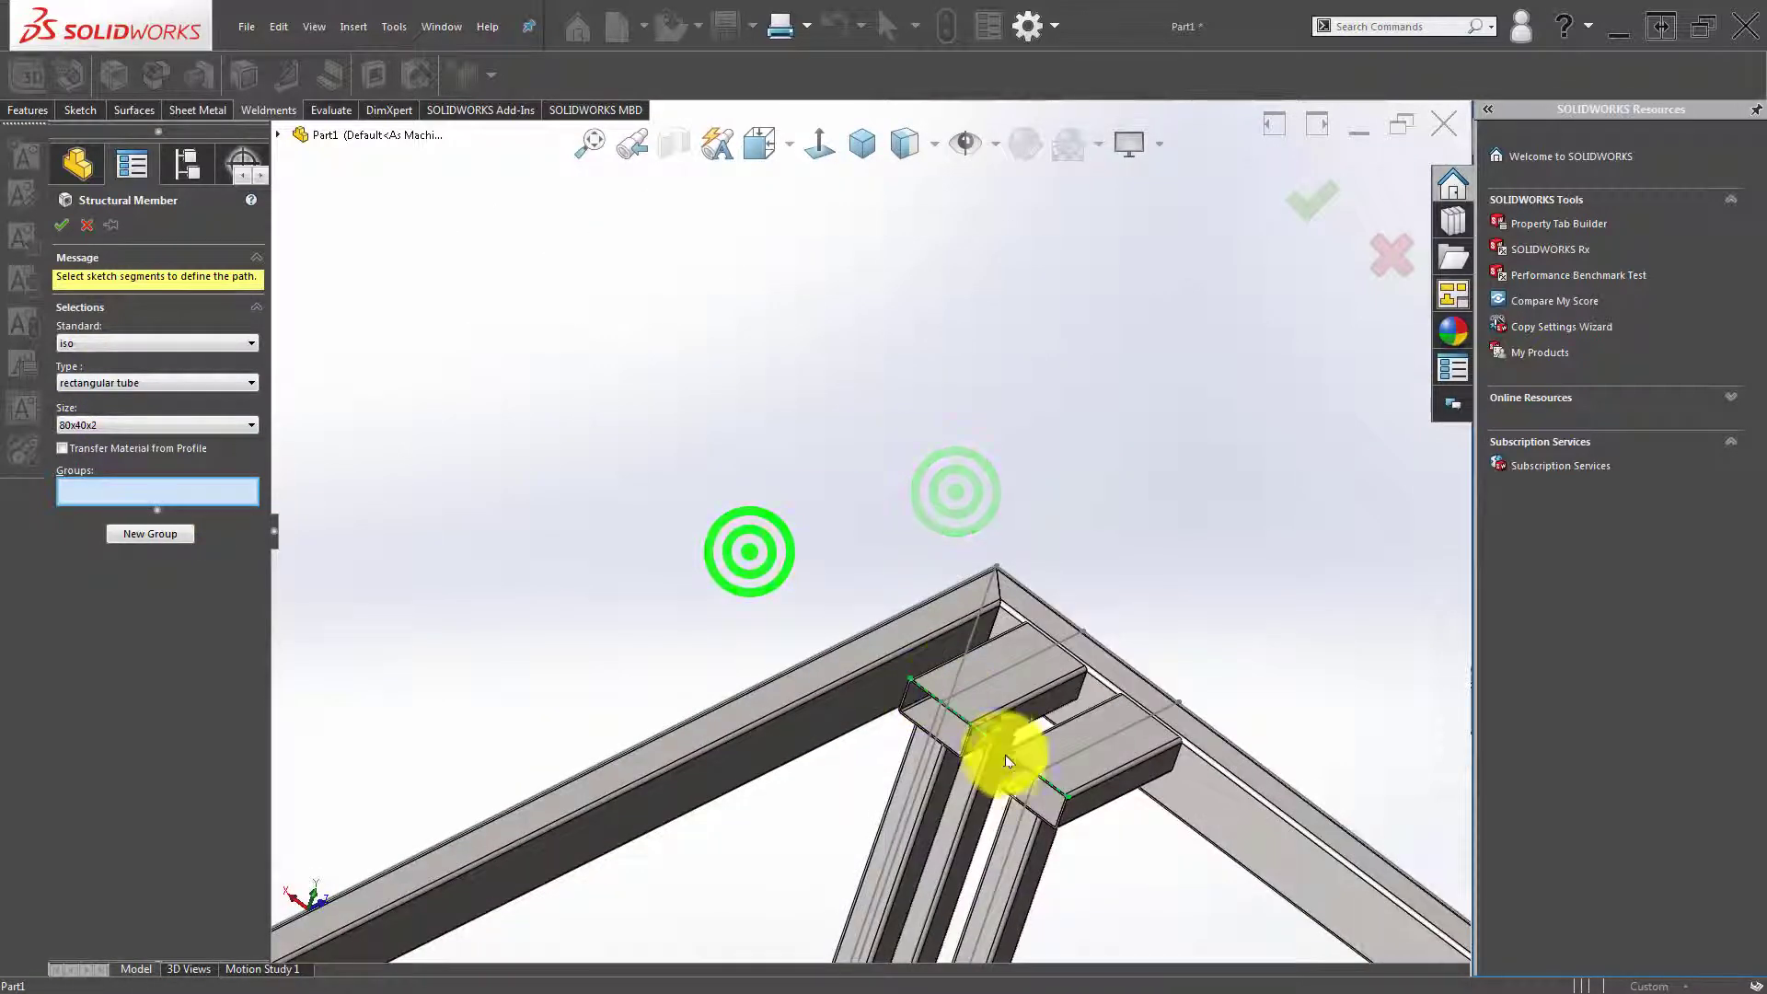
{"action": "key", "text": "Escape"}
{"action": "mouse_move", "coordinate": [1001, 736]}
{"action": "middle_mouse_down"}
{"action": "mouse_move", "coordinate": [913, 699]}
{"action": "mouse_move", "coordinate": [914, 278]}
{"action": "middle_mouse_up"}
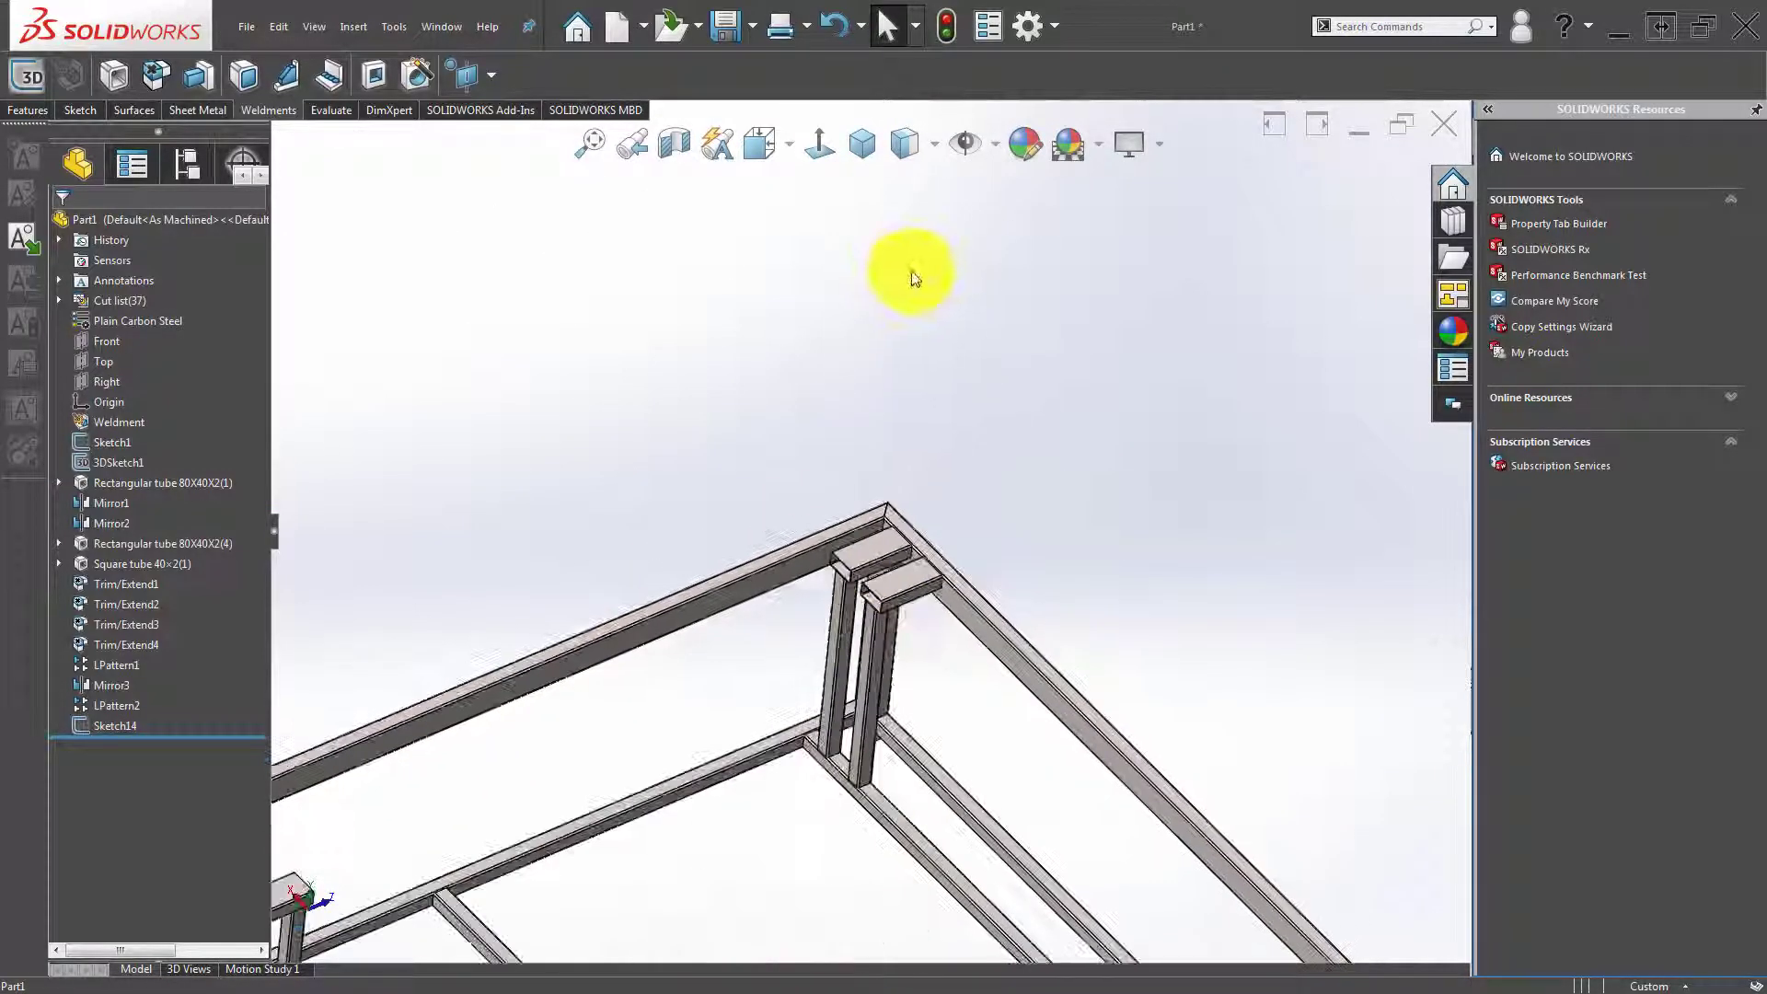
Toggle the View Sketches visibility setting and zoom in toward the post caps.
{"action": "scroll", "coordinate": [848, 591], "scroll_direction": "down", "scroll_amount": 2}
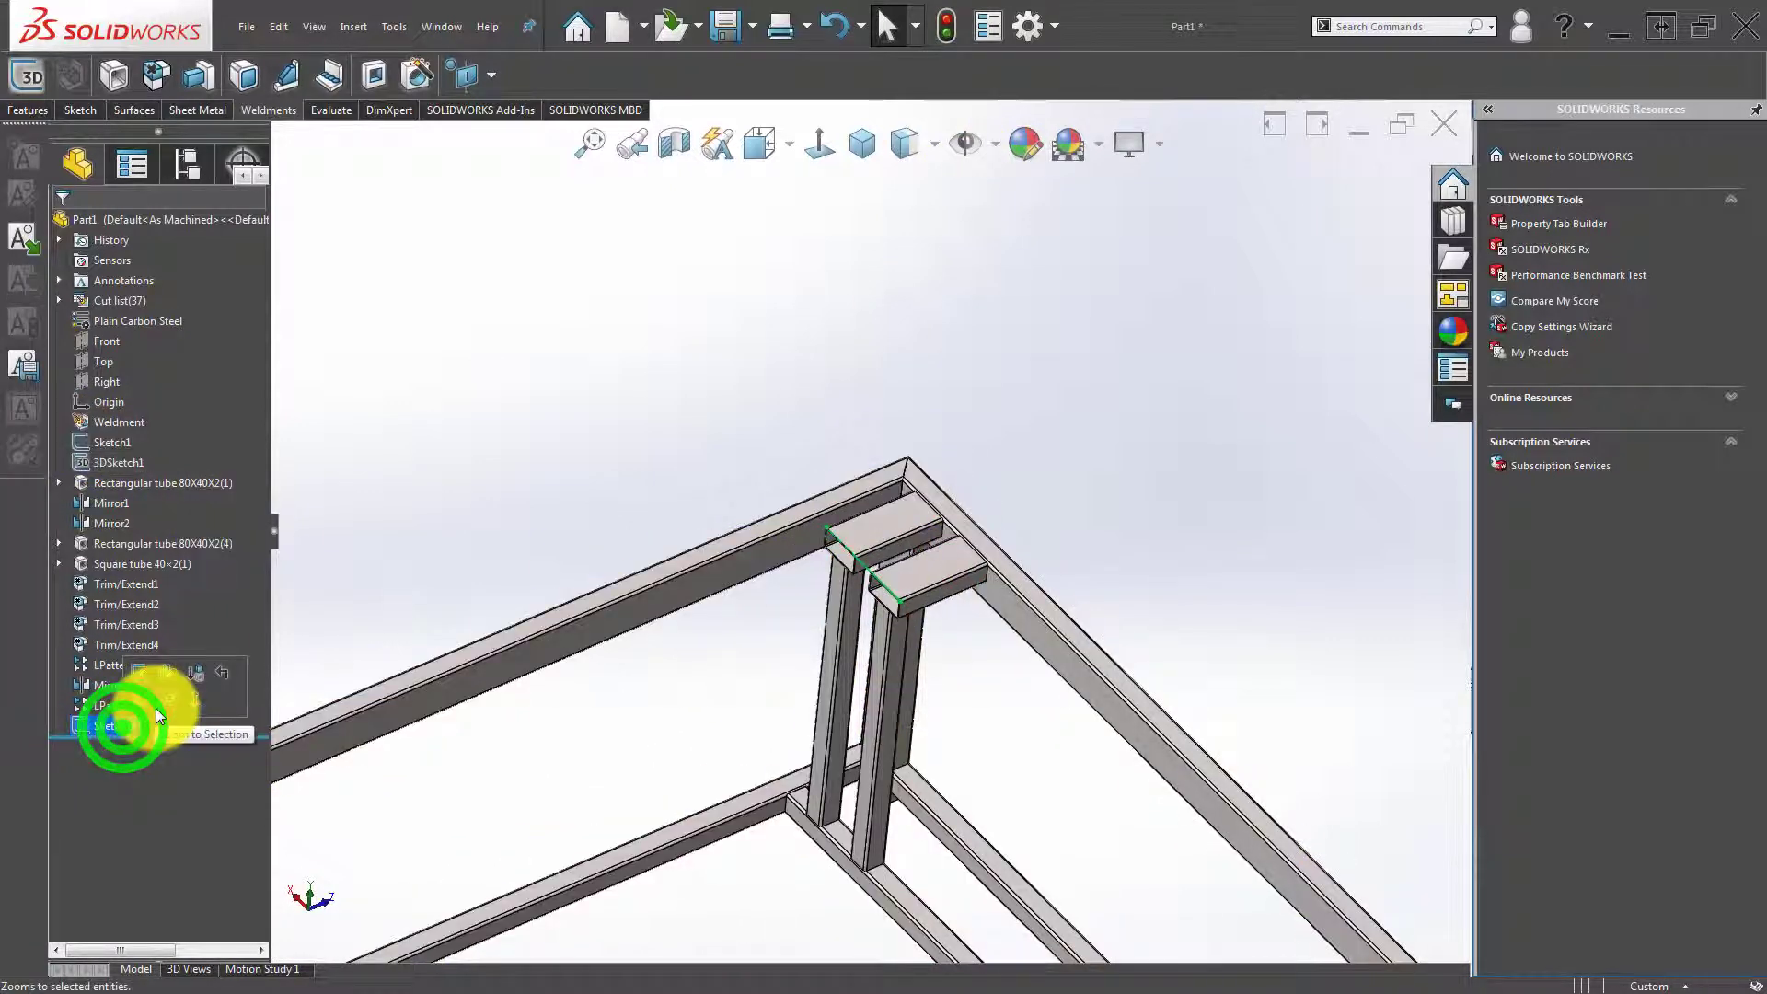
{"action": "left_click", "coordinate": [988, 149]}
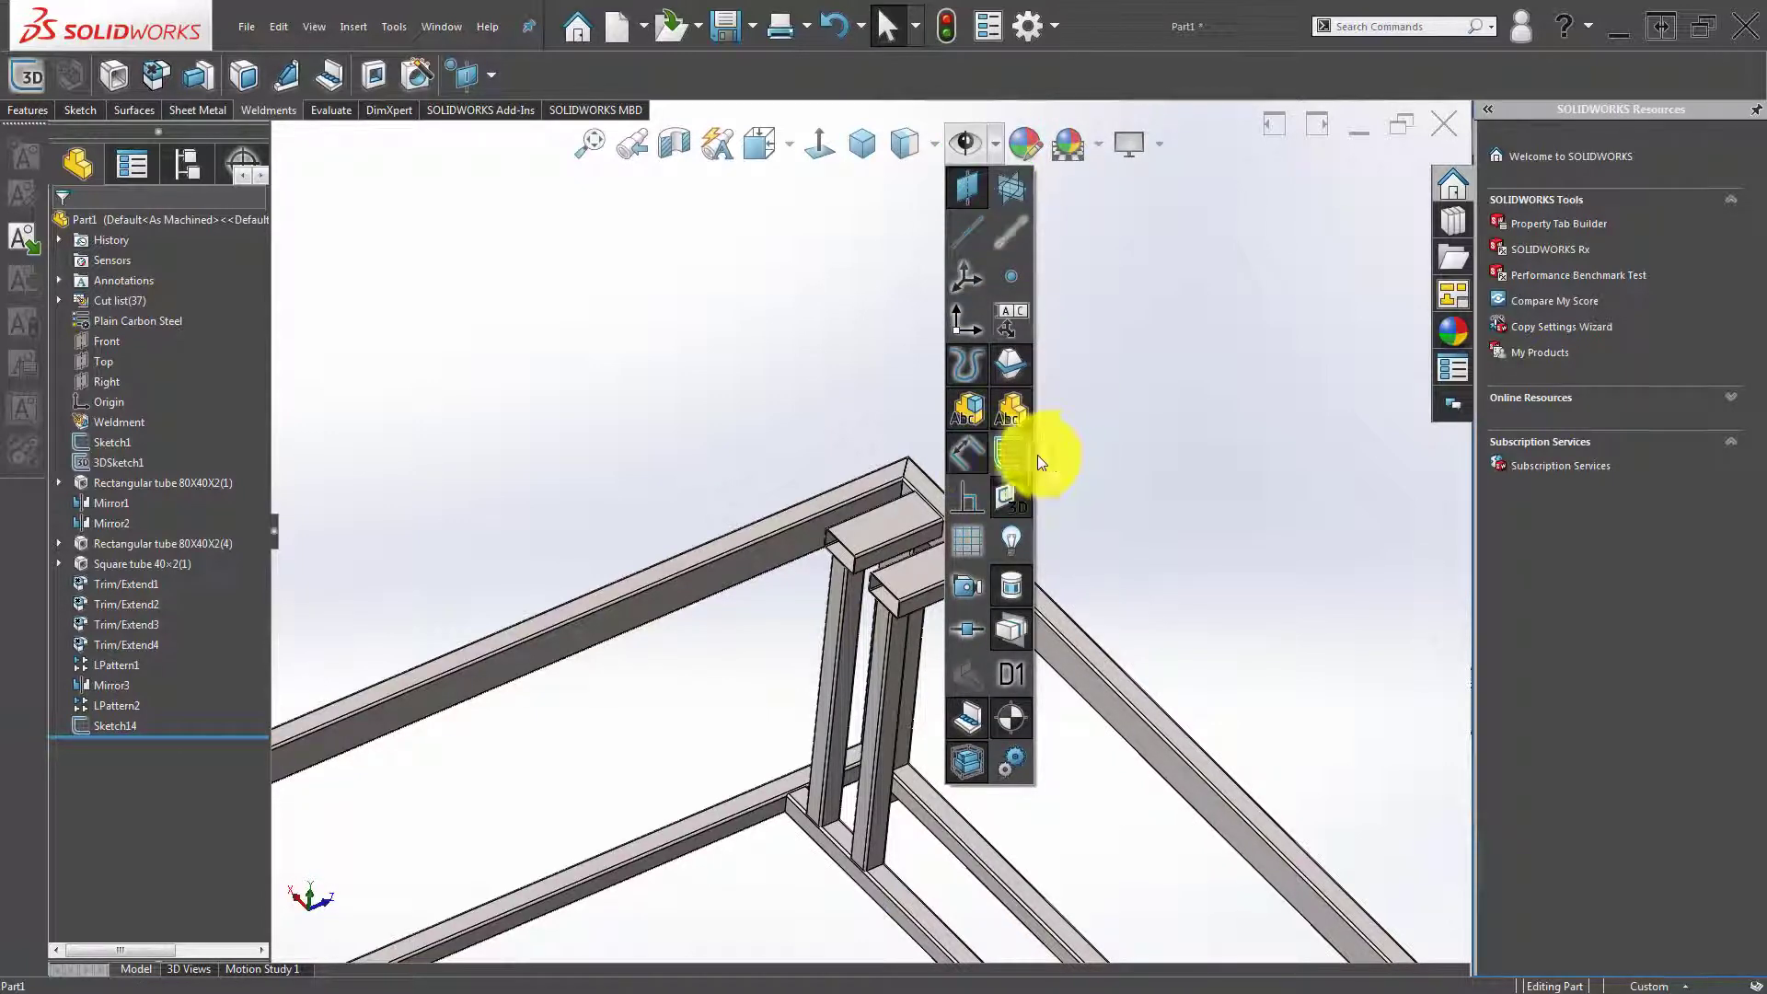
{"action": "left_click", "coordinate": [1085, 454]}
{"action": "scroll", "coordinate": [884, 561], "scroll_direction": "down", "scroll_amount": 2}
{"action": "scroll", "coordinate": [920, 276], "scroll_direction": "up", "scroll_amount": 3}
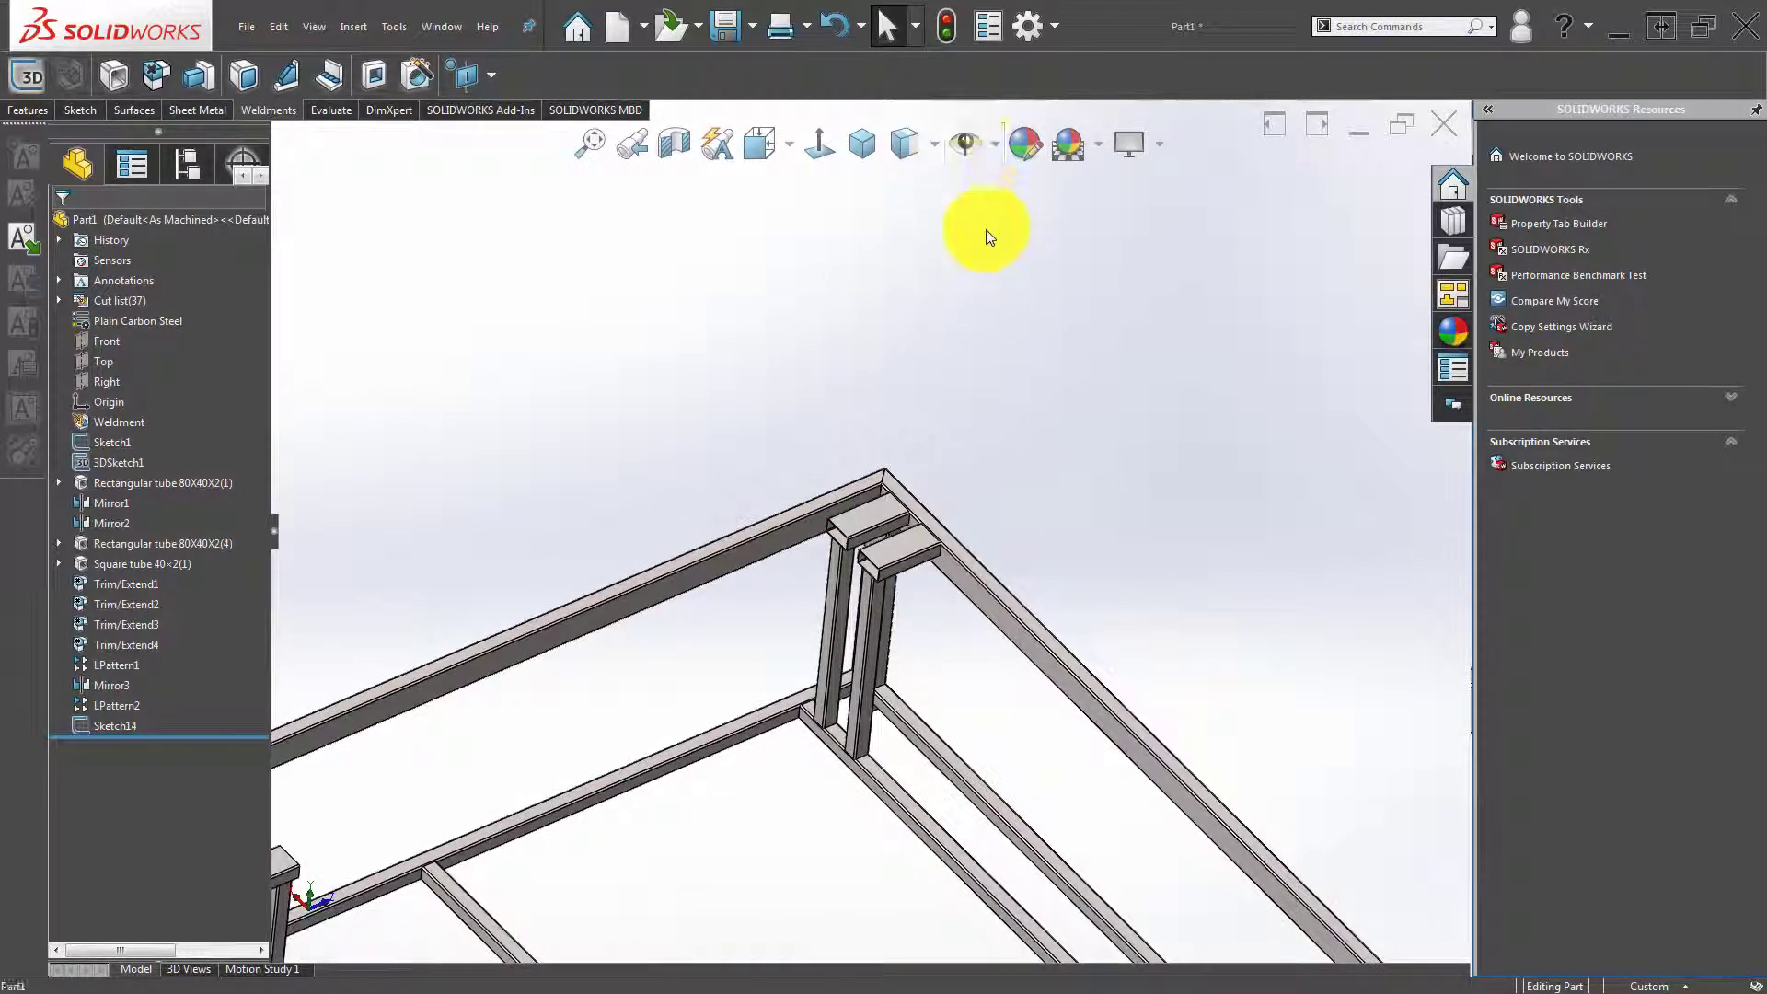
{"action": "scroll", "coordinate": [982, 228], "scroll_direction": "up", "scroll_amount": 3}
{"action": "left_click", "coordinate": [946, 25]}
{"action": "scroll", "coordinate": [877, 564], "scroll_direction": "down", "scroll_amount": 2}
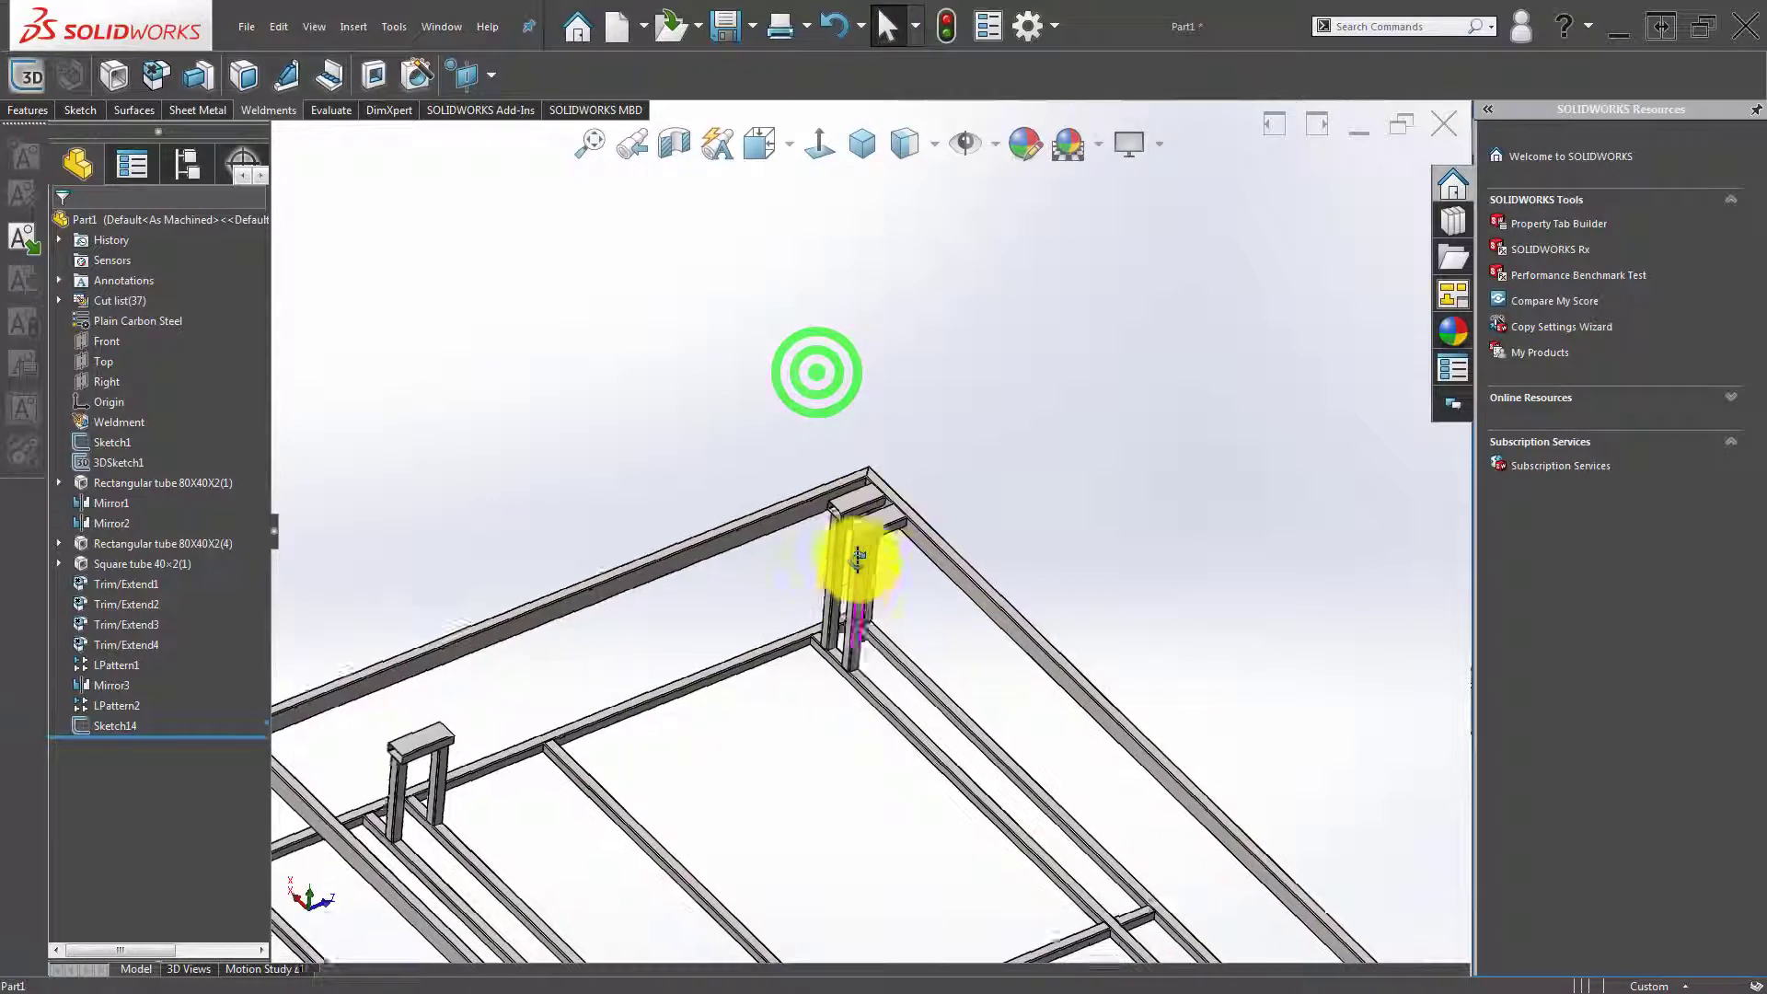
{"action": "scroll", "coordinate": [855, 550], "scroll_direction": "down", "scroll_amount": 2}
{"action": "scroll", "coordinate": [879, 442], "scroll_direction": "down", "scroll_amount": 3}
{"action": "scroll", "coordinate": [911, 460], "scroll_direction": "down", "scroll_amount": 2}
{"action": "scroll", "coordinate": [916, 463], "scroll_direction": "up", "scroll_amount": 1}
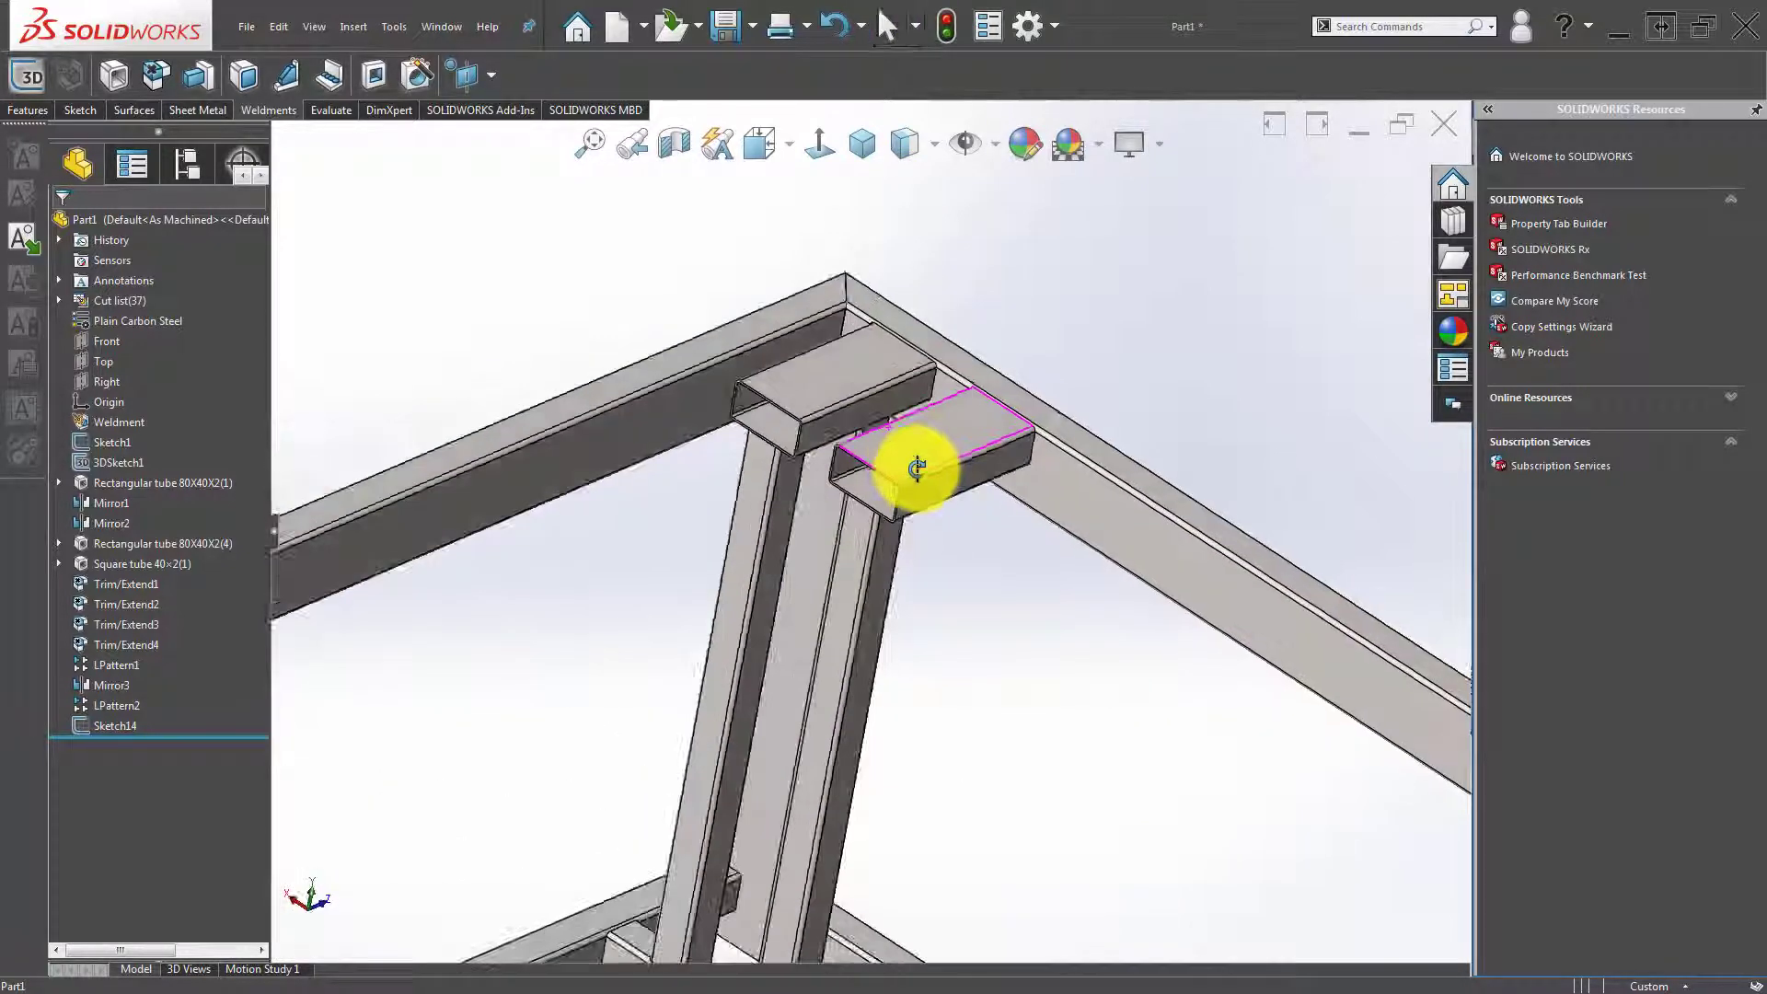
Locate Sketch14 in the tree, hide it, and toggle one item type's visibility.
{"action": "left_click", "coordinate": [127, 721]}
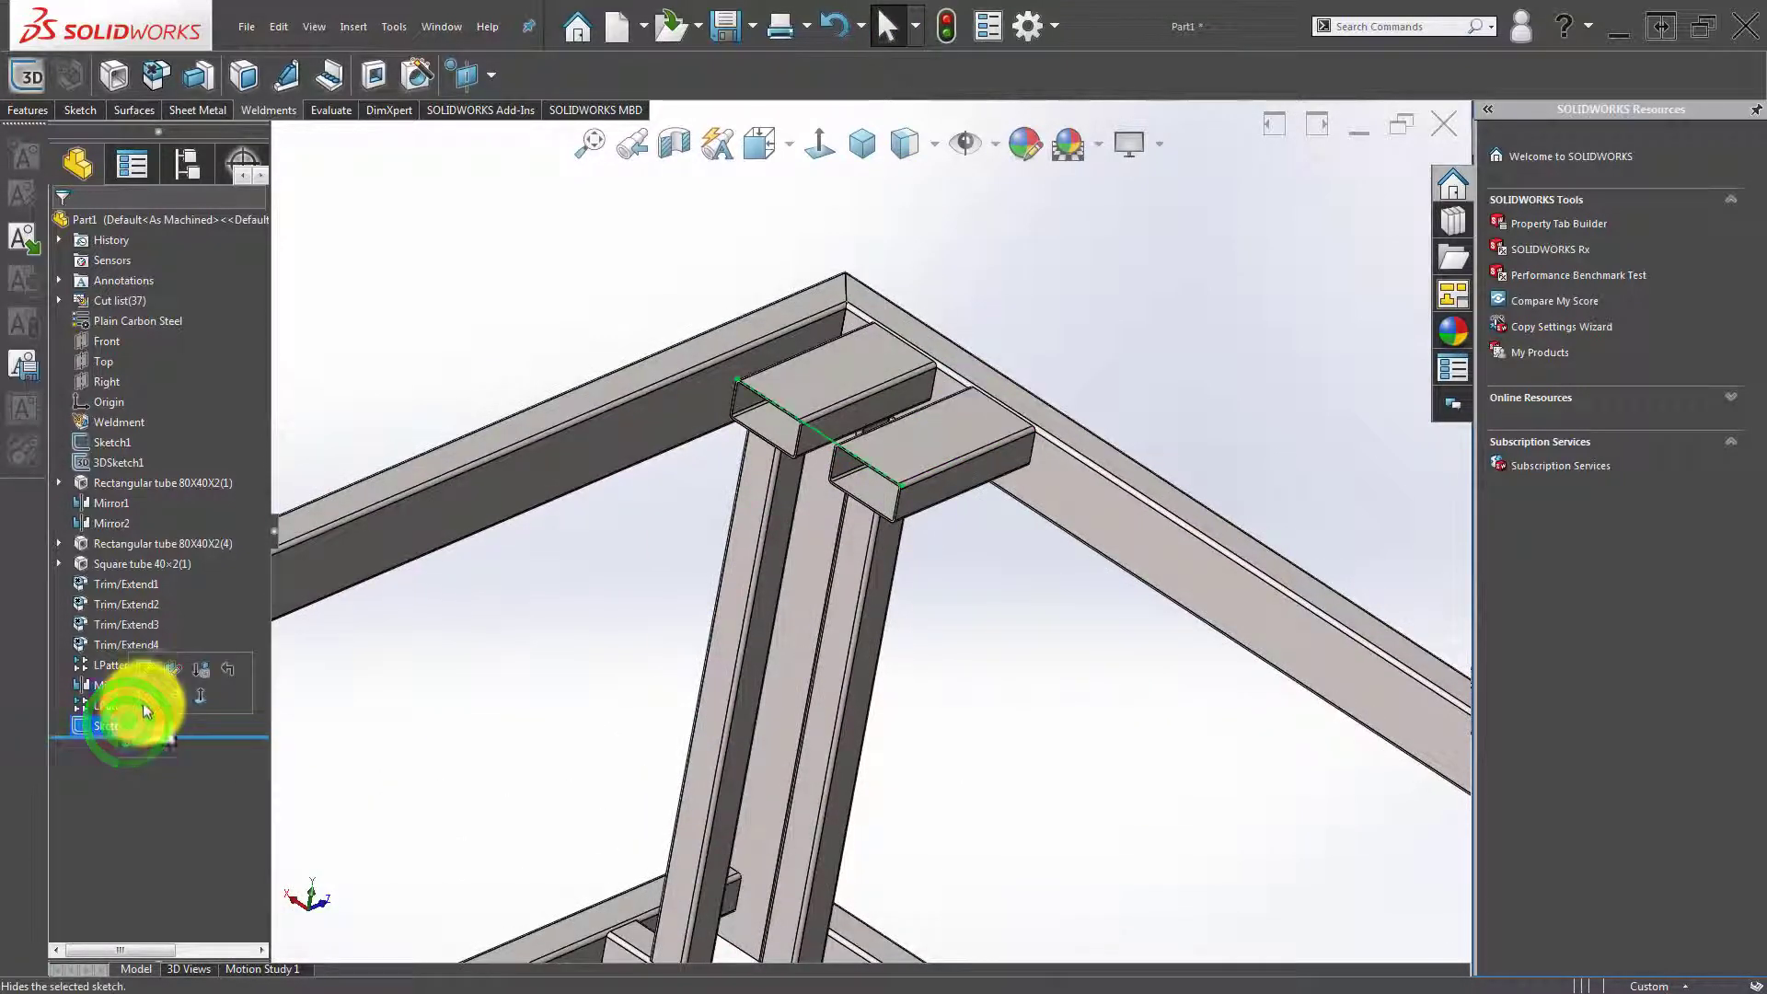
{"action": "left_click", "coordinate": [957, 213]}
{"action": "left_click", "coordinate": [997, 140]}
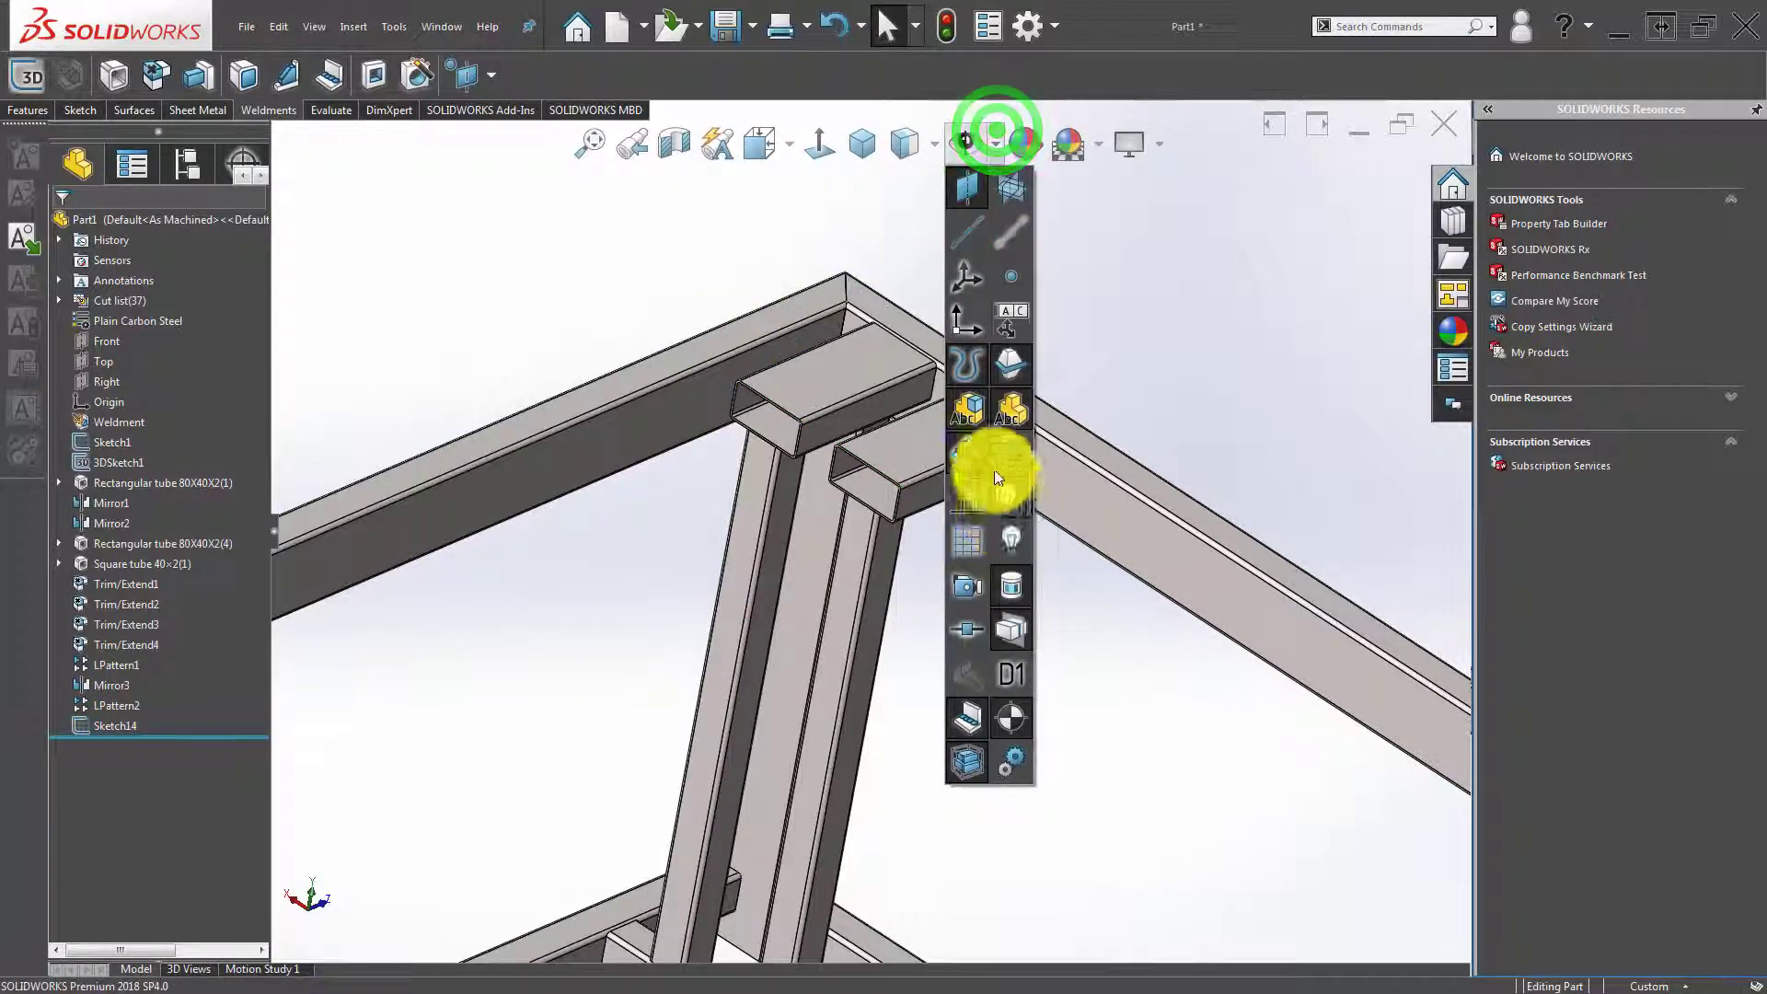
{"action": "left_click", "coordinate": [974, 448]}
{"action": "left_click", "coordinate": [1159, 339]}
{"action": "scroll", "coordinate": [820, 541], "scroll_direction": "up", "scroll_amount": 1}
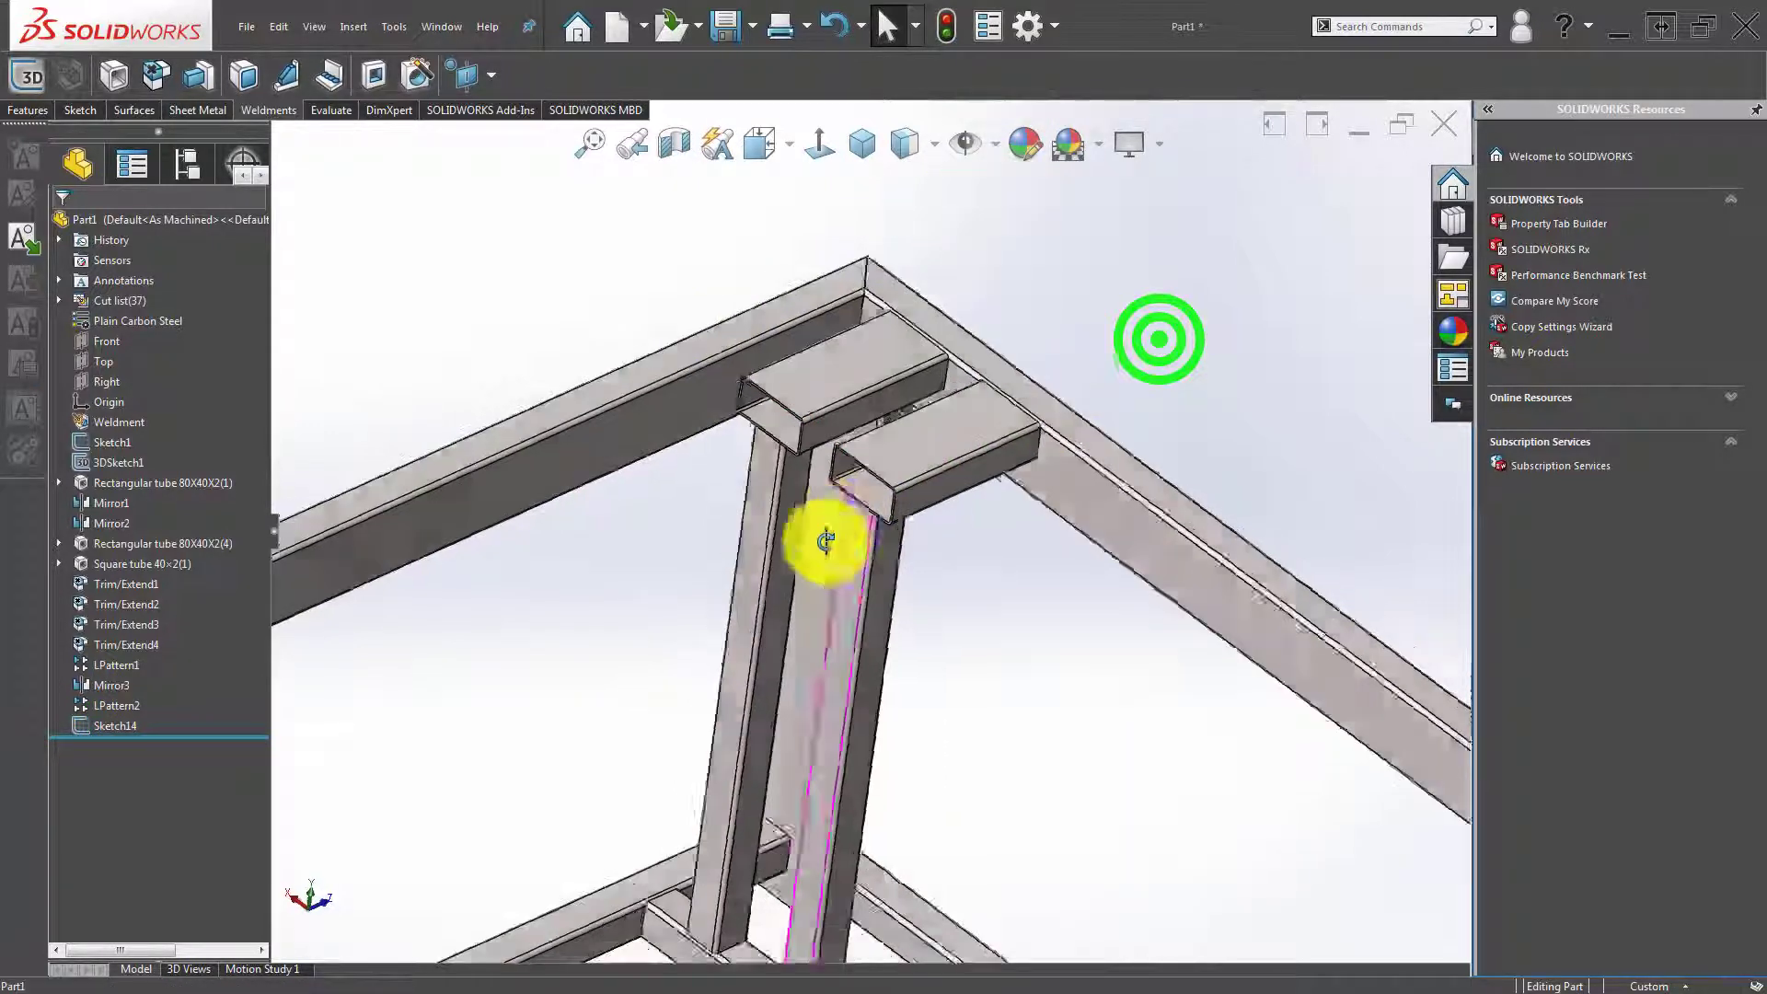
{"action": "scroll", "coordinate": [828, 441], "scroll_direction": "up", "scroll_amount": 2}
{"action": "left_click", "coordinate": [698, 263]}
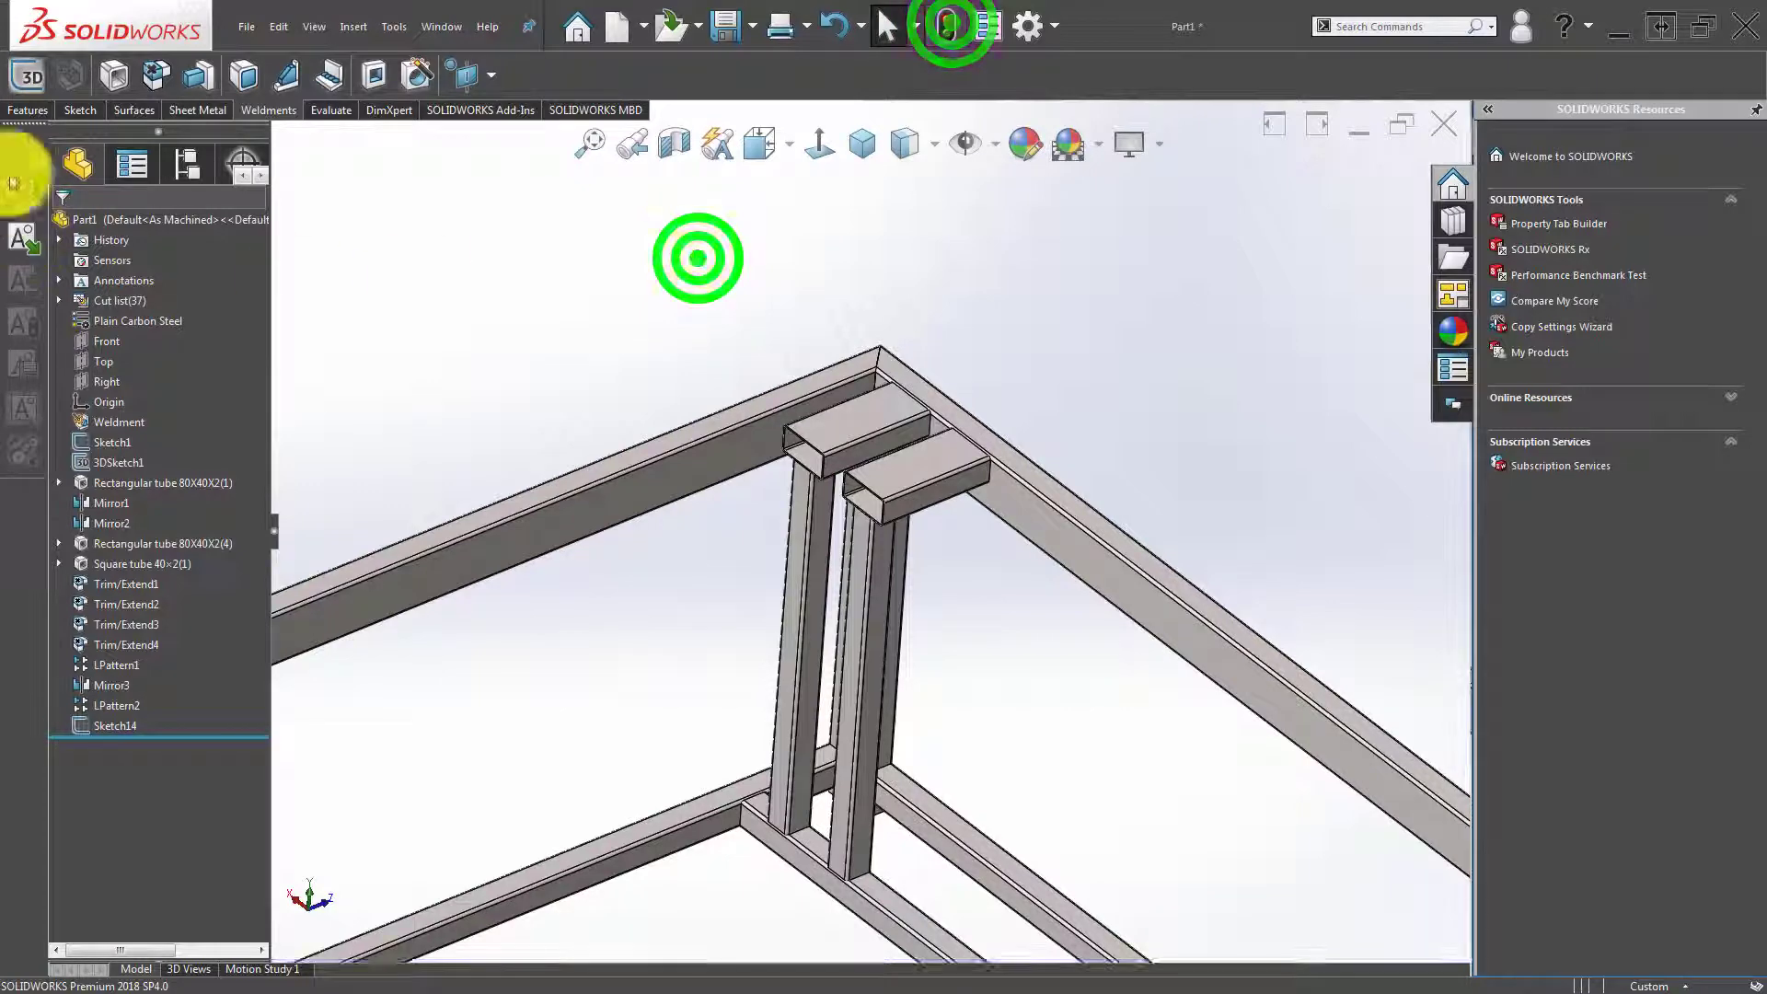
Turn sketch display back on and select the Sketch14 line spanning both post caps.
{"action": "left_click", "coordinate": [997, 145]}
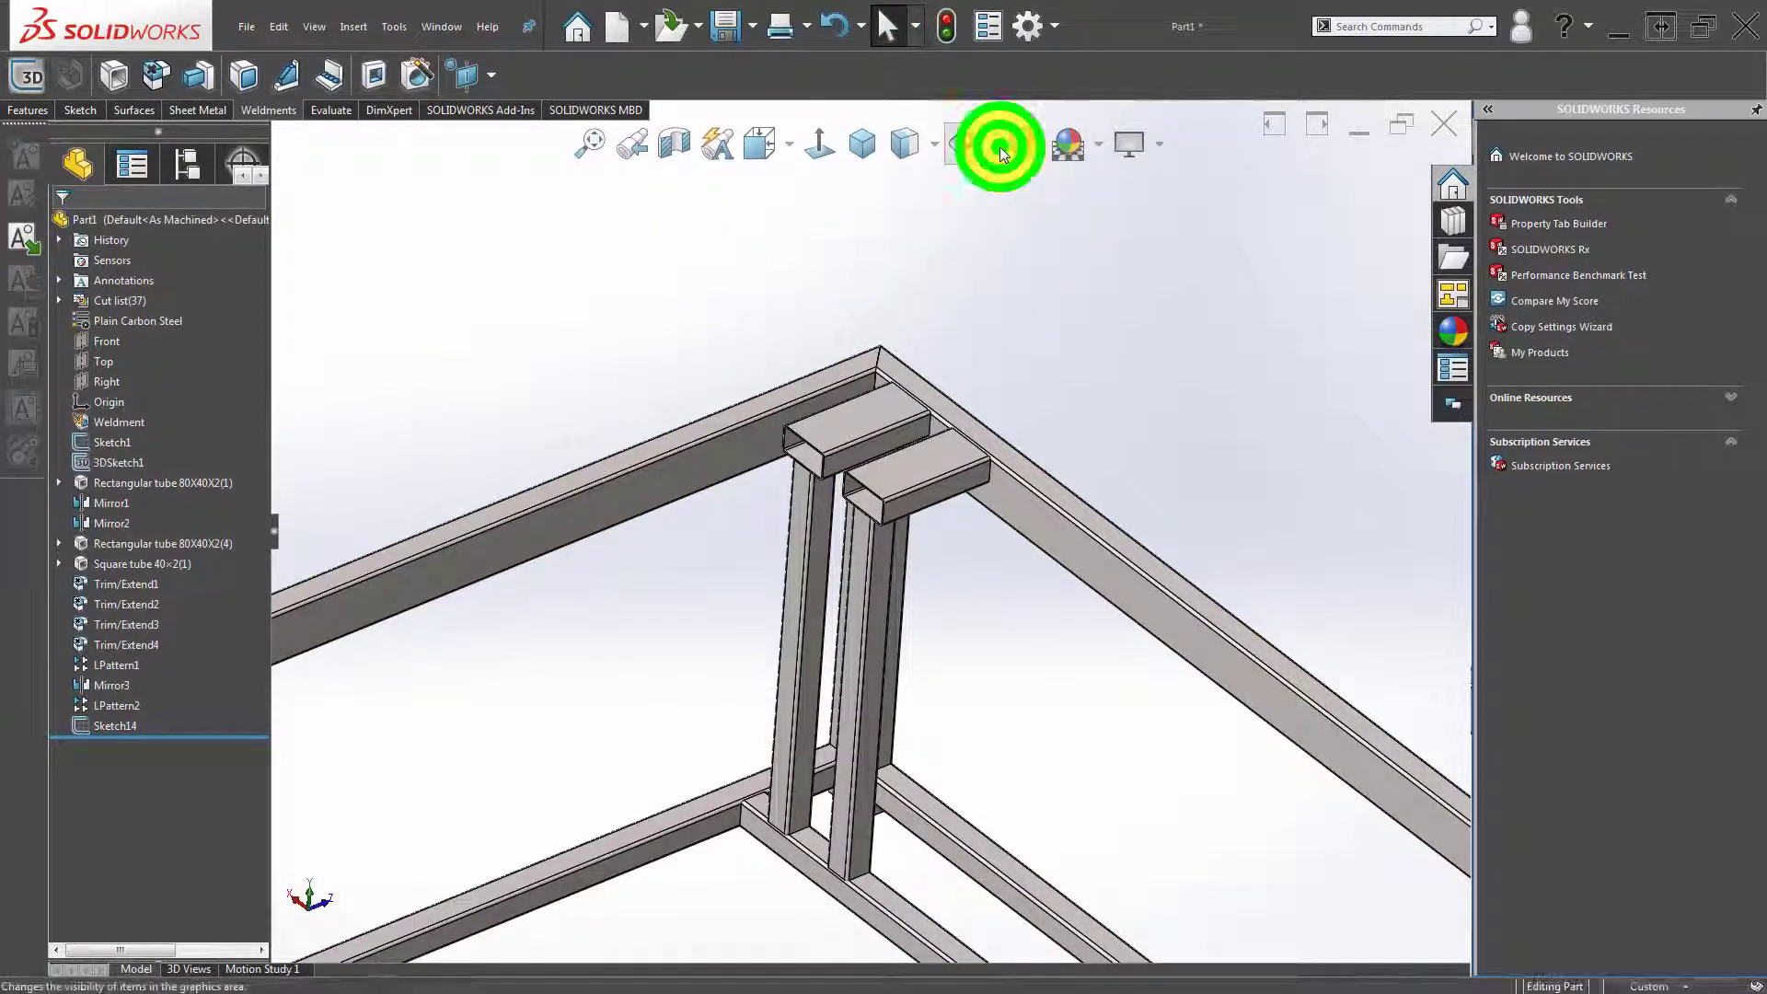
{"action": "left_click", "coordinate": [1018, 444]}
{"action": "scroll", "coordinate": [840, 462], "scroll_direction": "down", "scroll_amount": 2}
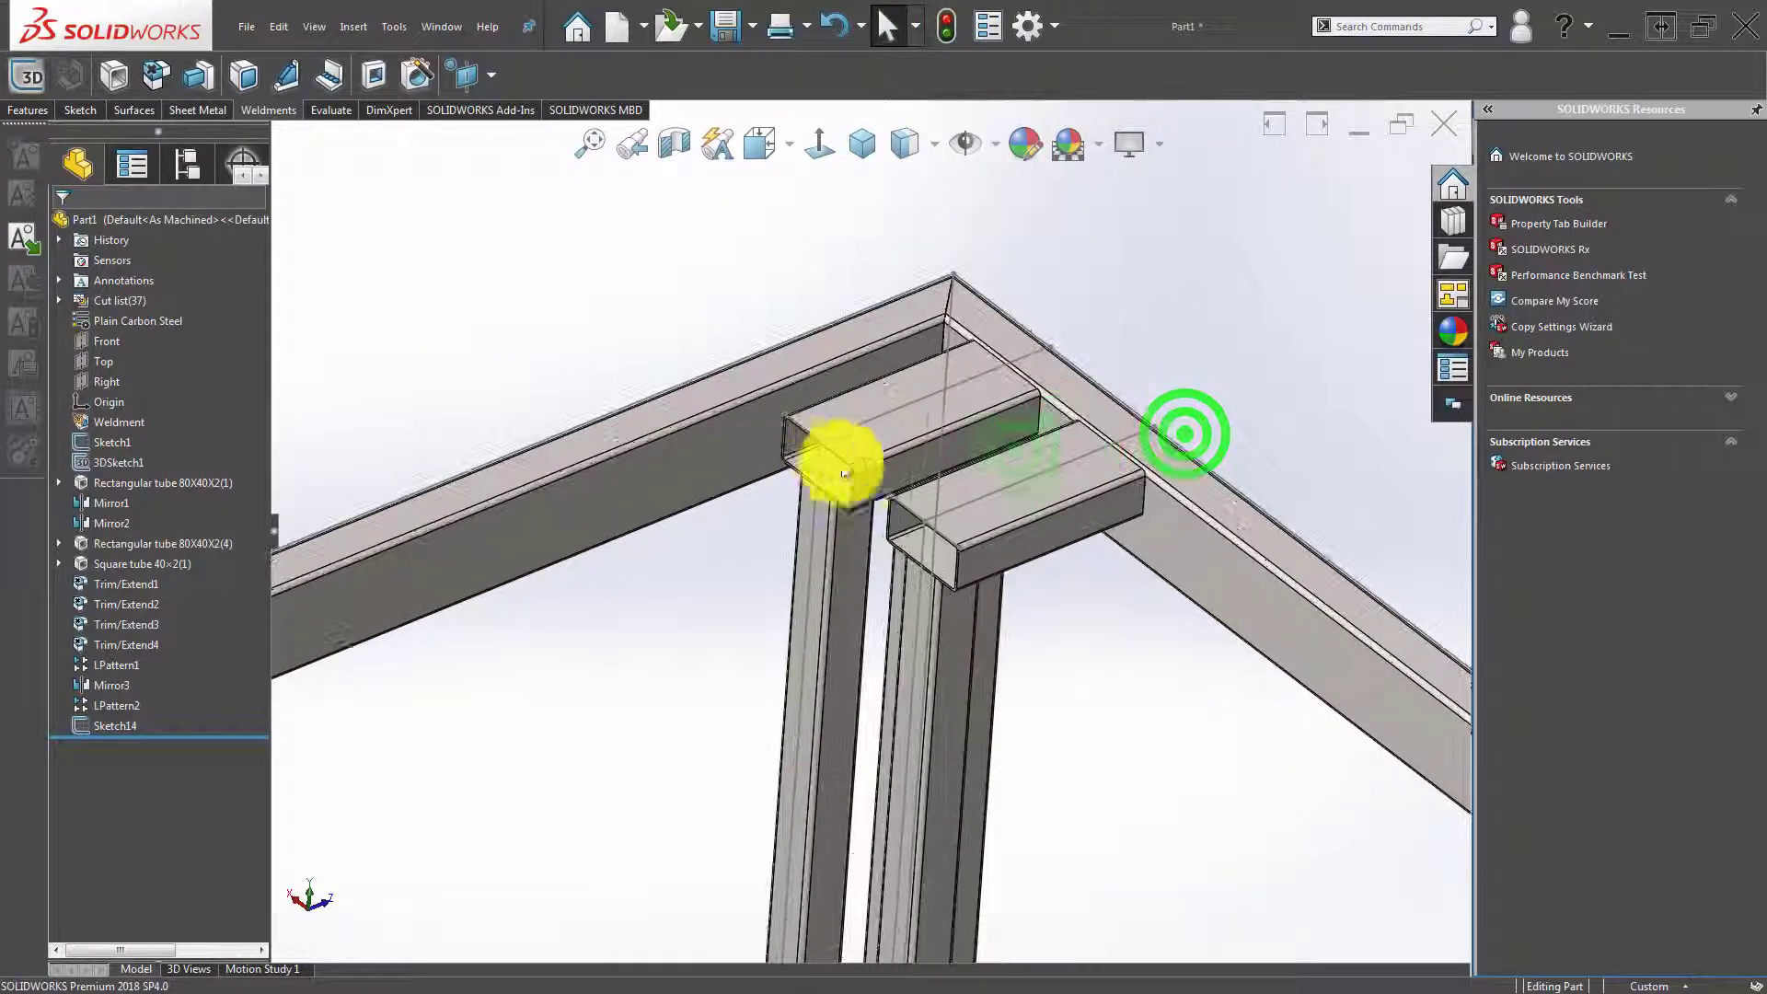
{"action": "scroll", "coordinate": [900, 457], "scroll_direction": "down", "scroll_amount": 2}
{"action": "scroll", "coordinate": [876, 450], "scroll_direction": "down", "scroll_amount": 1}
{"action": "scroll", "coordinate": [856, 464], "scroll_direction": "down", "scroll_amount": 1}
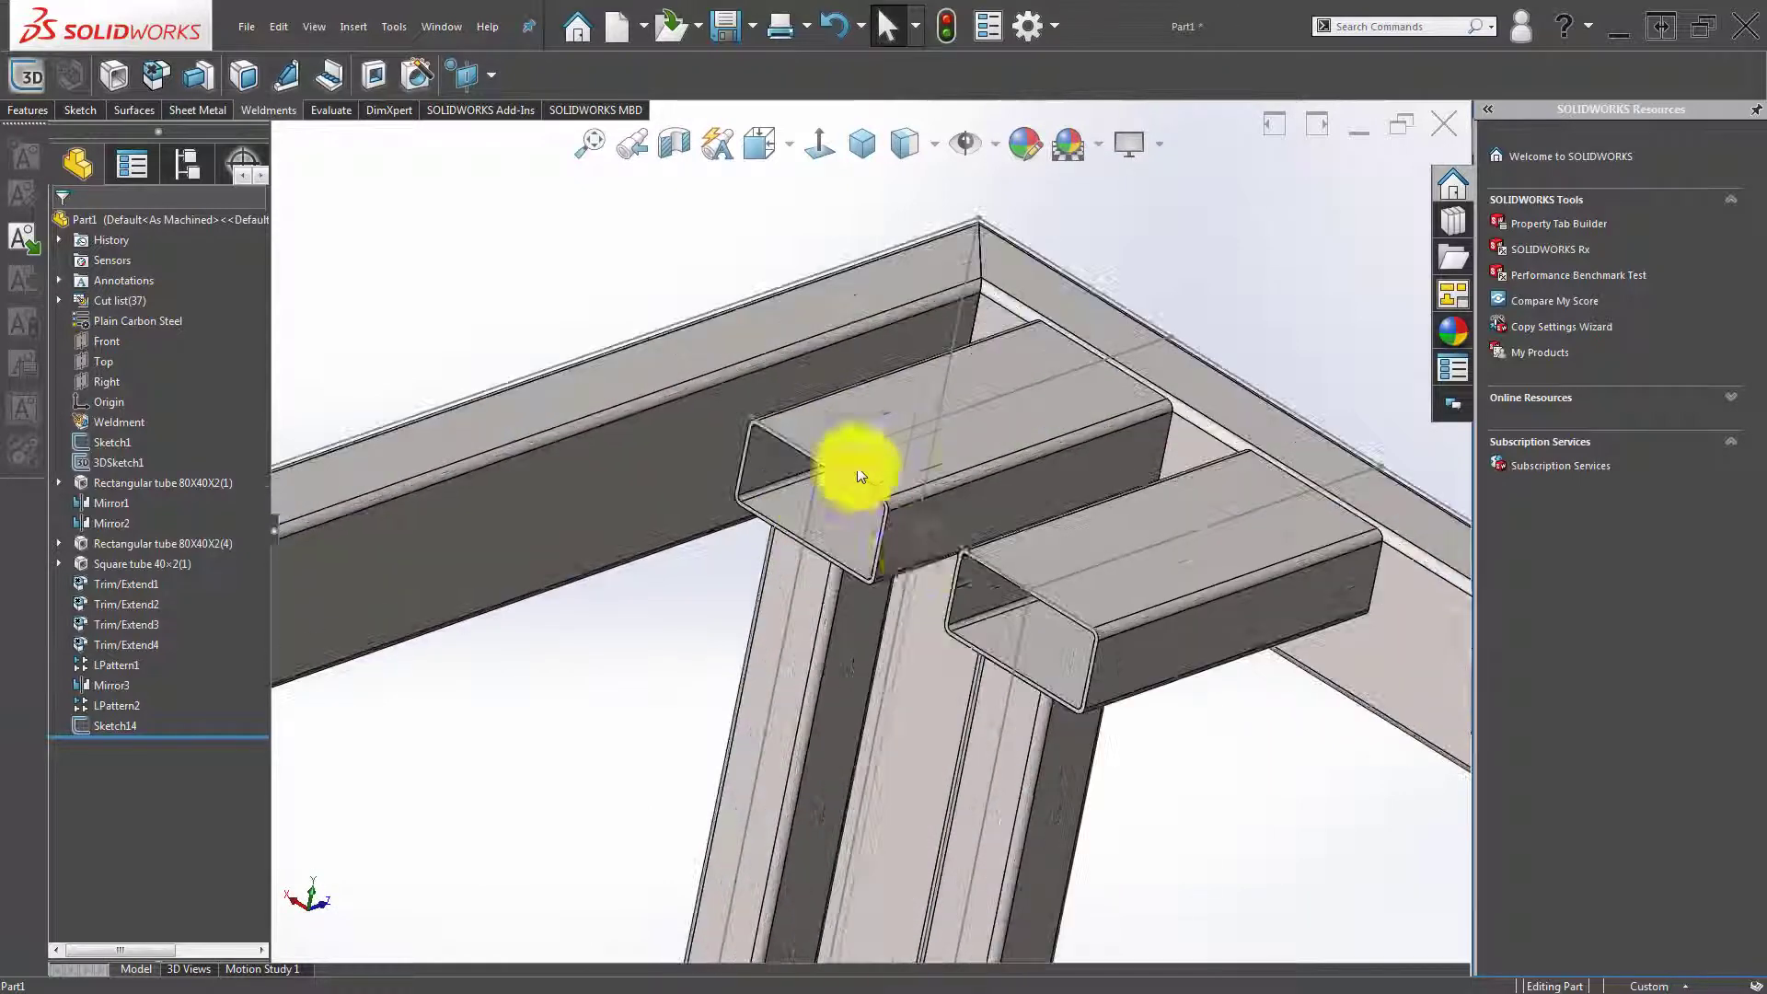
{"action": "scroll", "coordinate": [930, 562], "scroll_direction": "down", "scroll_amount": 1}
{"action": "left_click", "coordinate": [946, 537]}
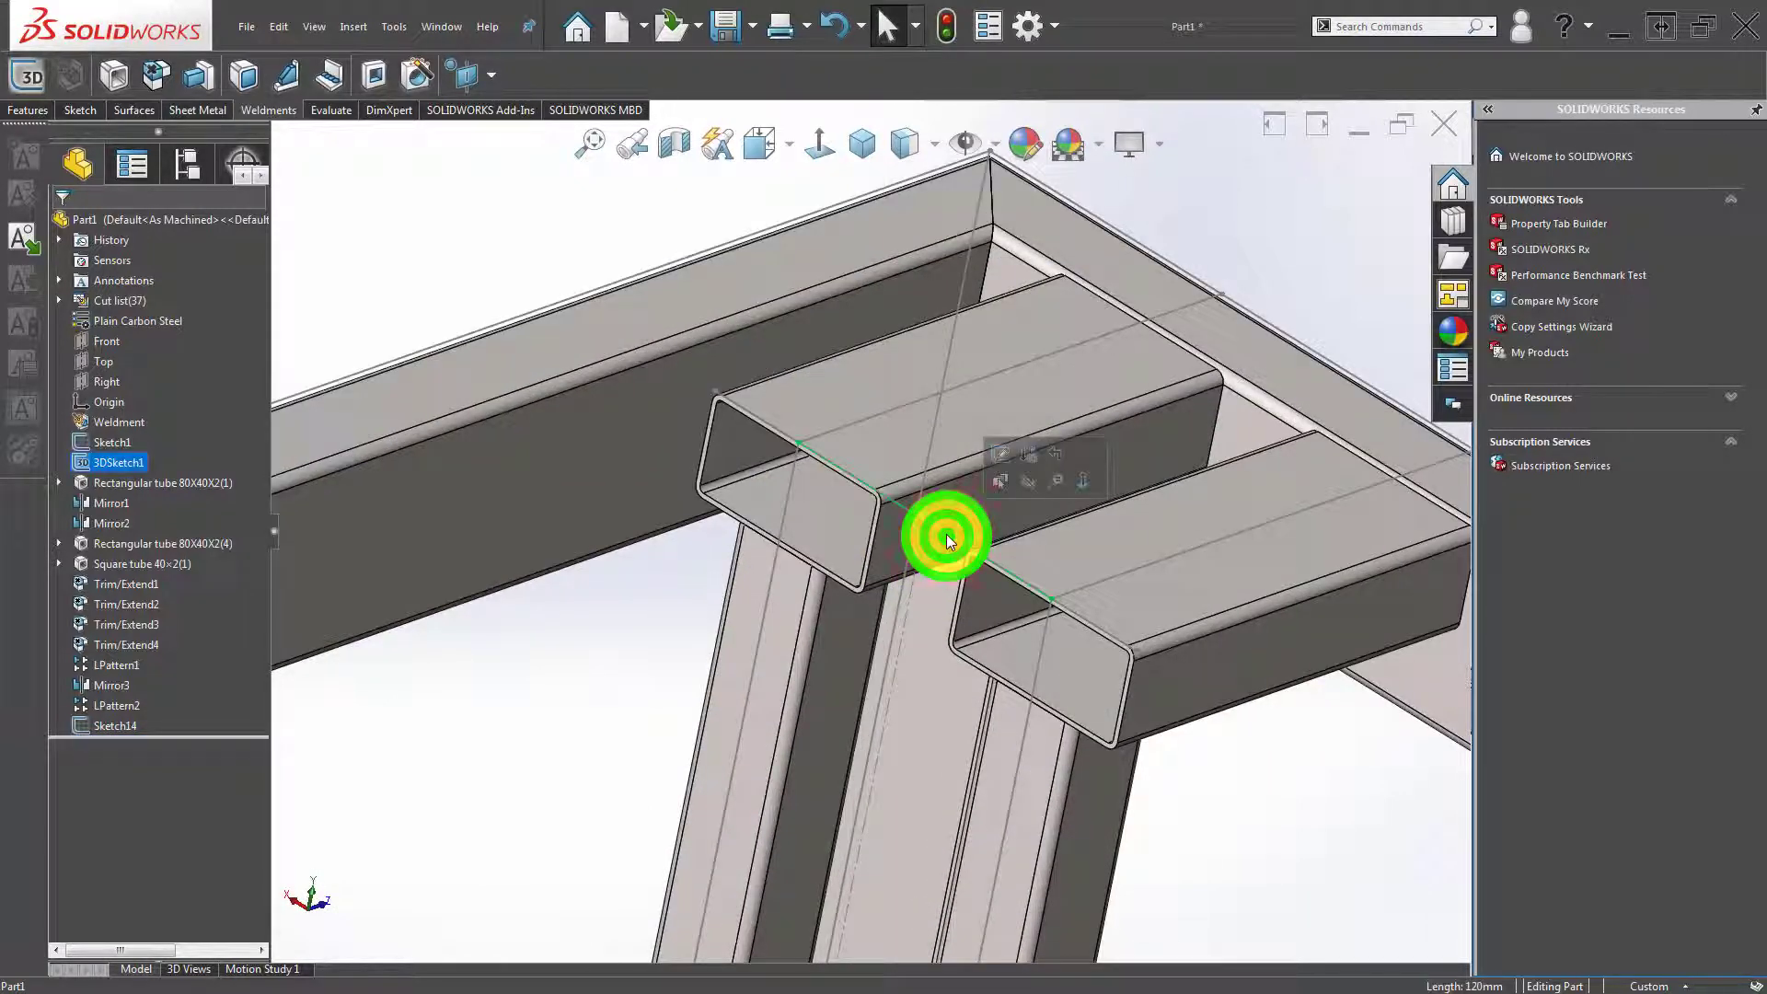
{"action": "left_click", "coordinate": [749, 414]}
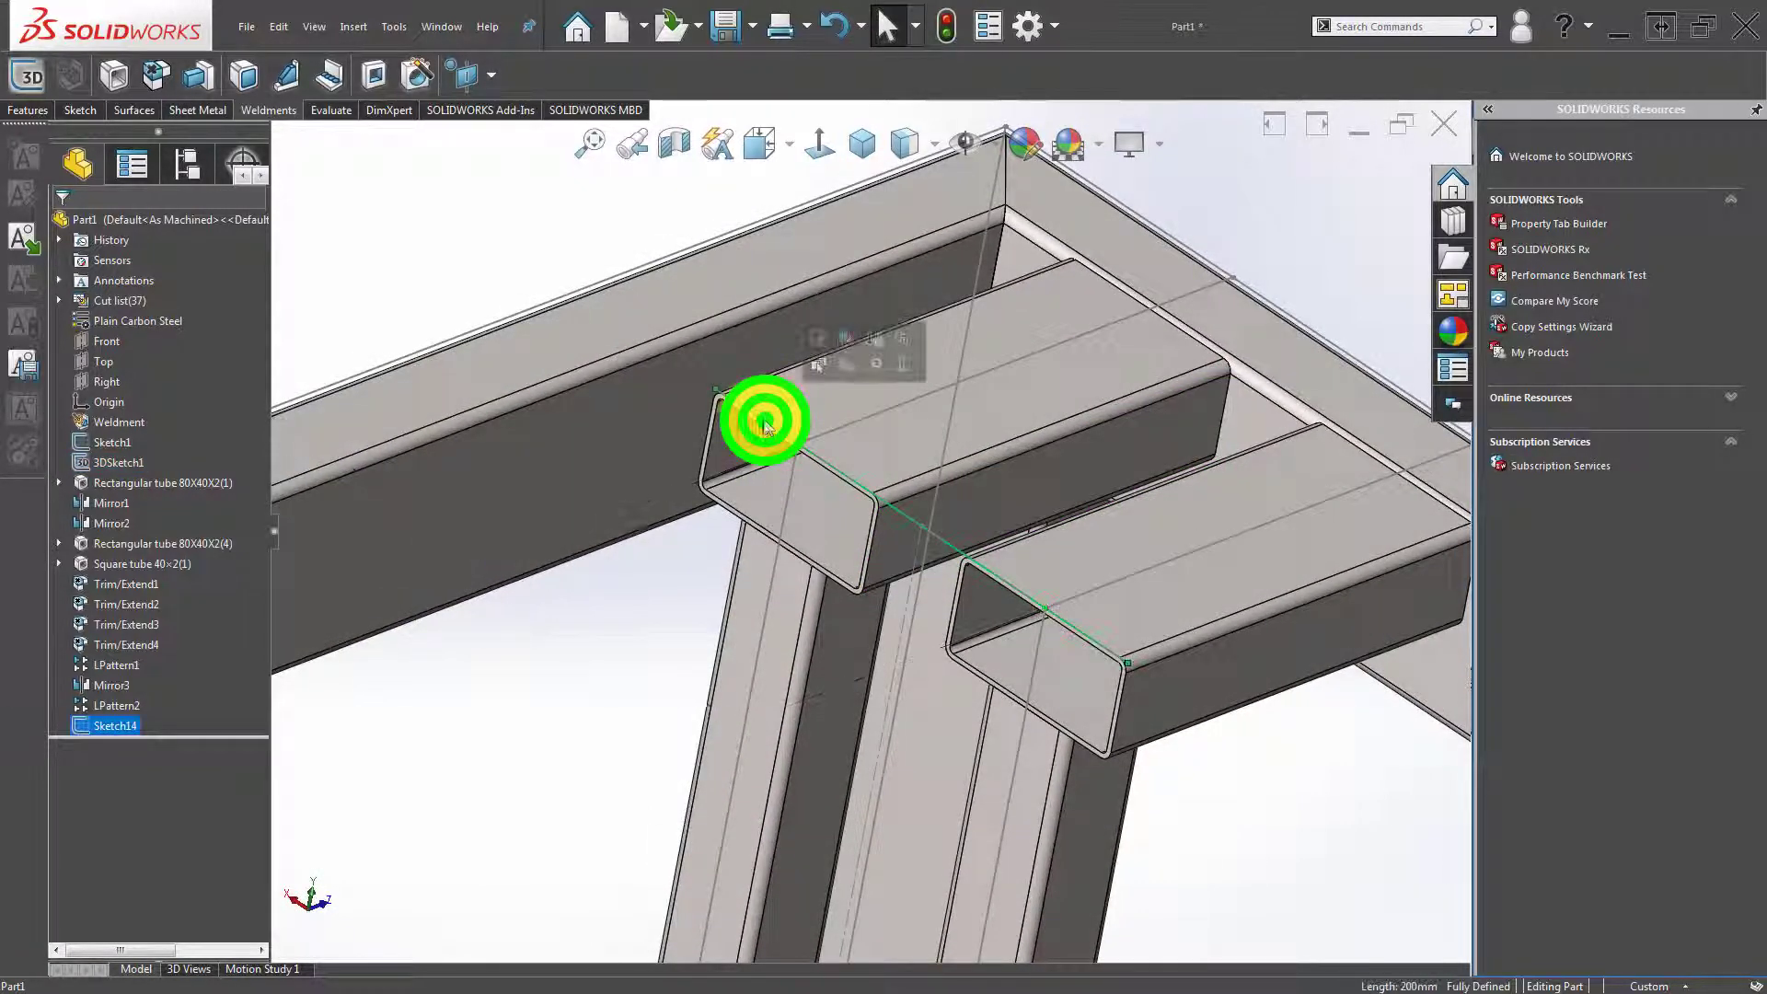
{"action": "scroll", "coordinate": [723, 453], "scroll_direction": "up", "scroll_amount": 2}
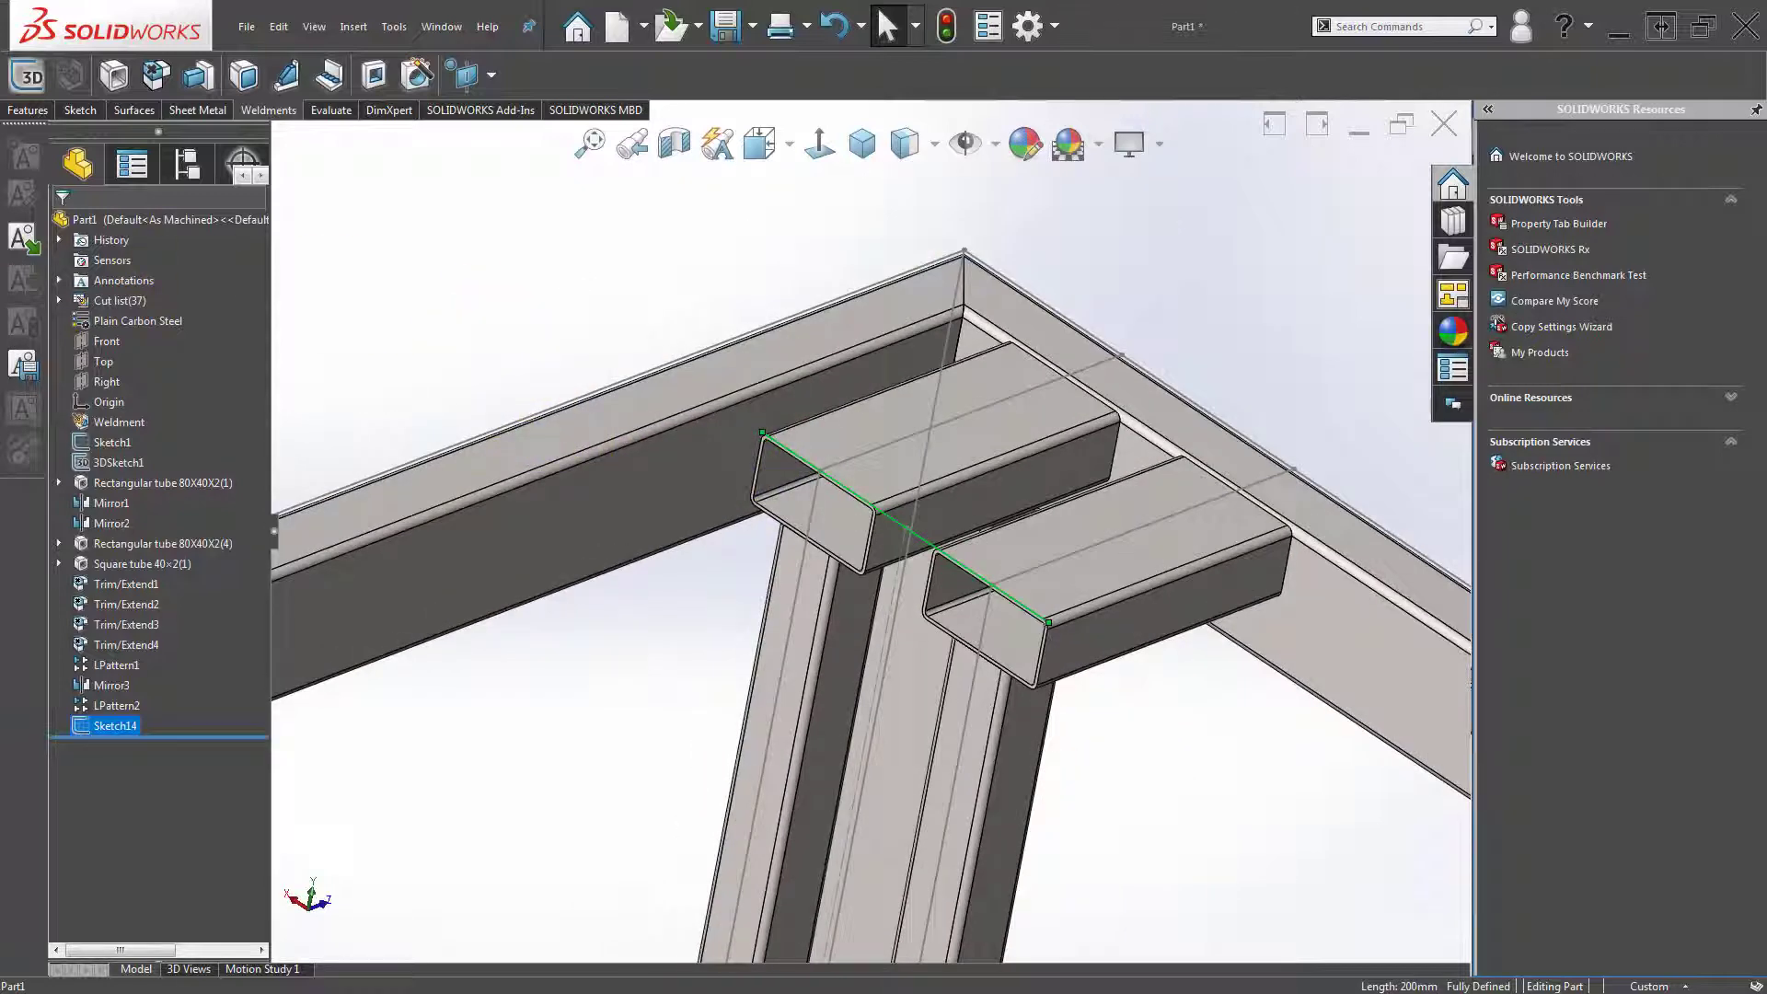
Add an ISO 80x40x2 rectangular tube on Line1@Sketch14, rotated 90°, profile located at a corner.
{"action": "left_click", "coordinate": [113, 74]}
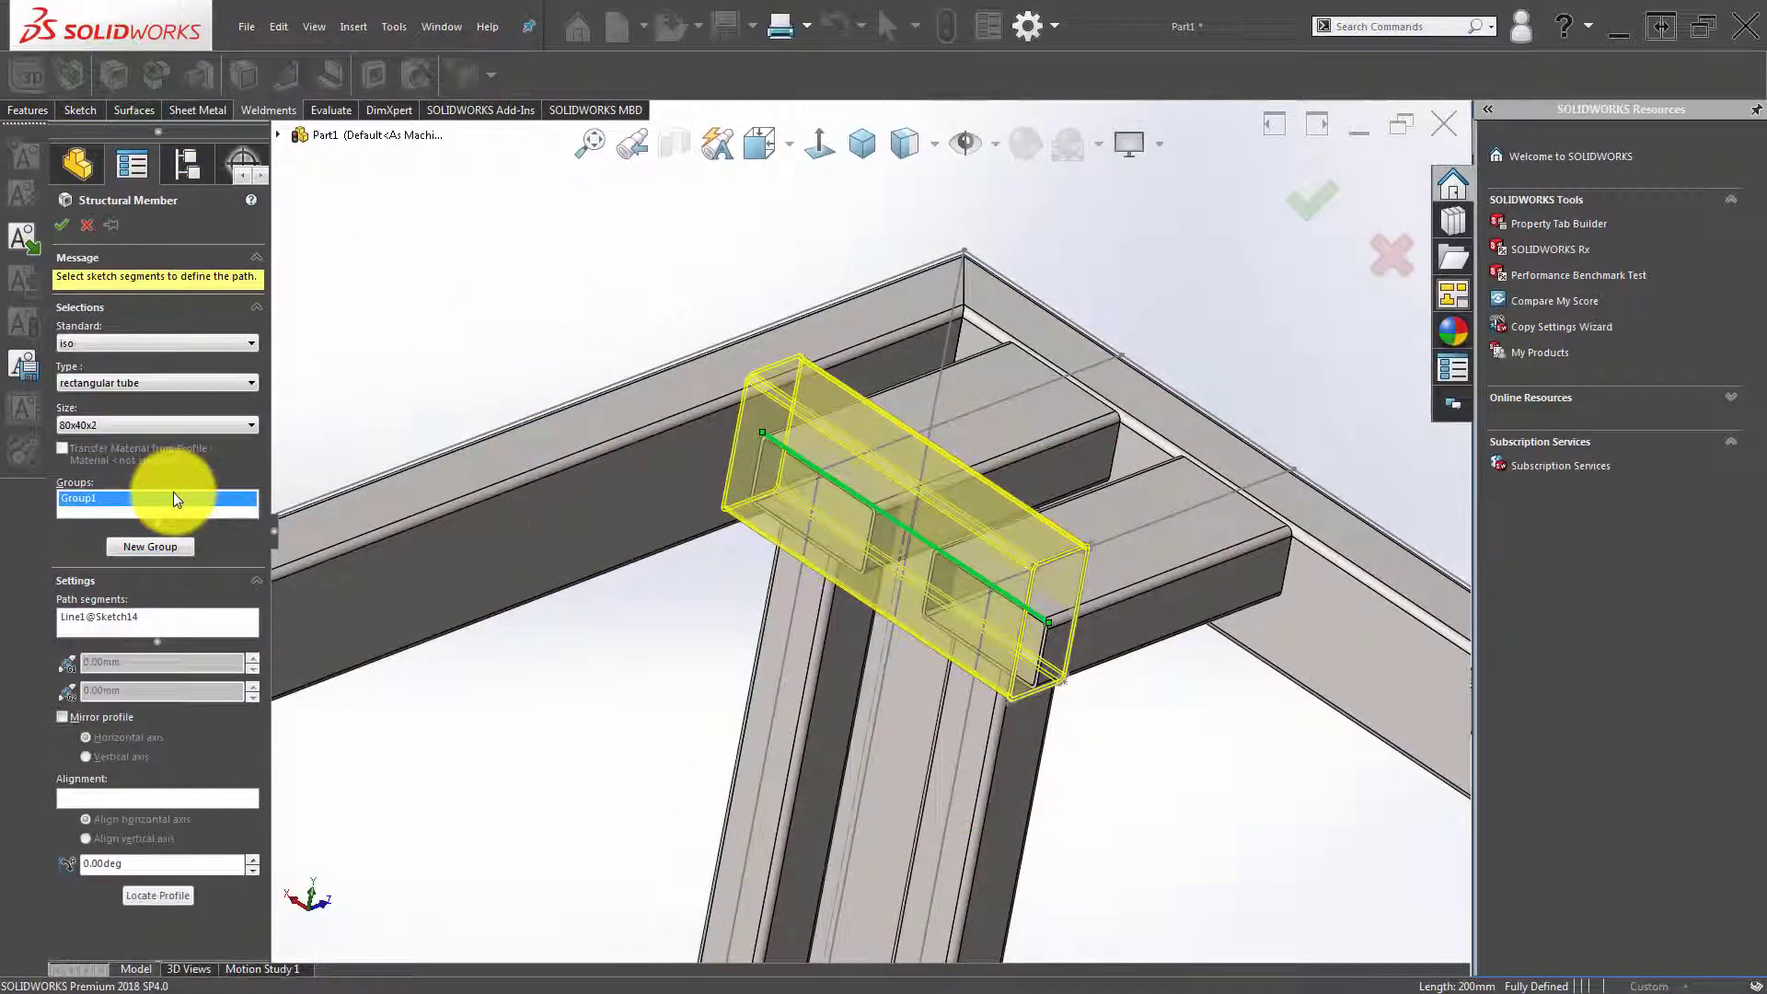
{"action": "left_click", "coordinate": [168, 898]}
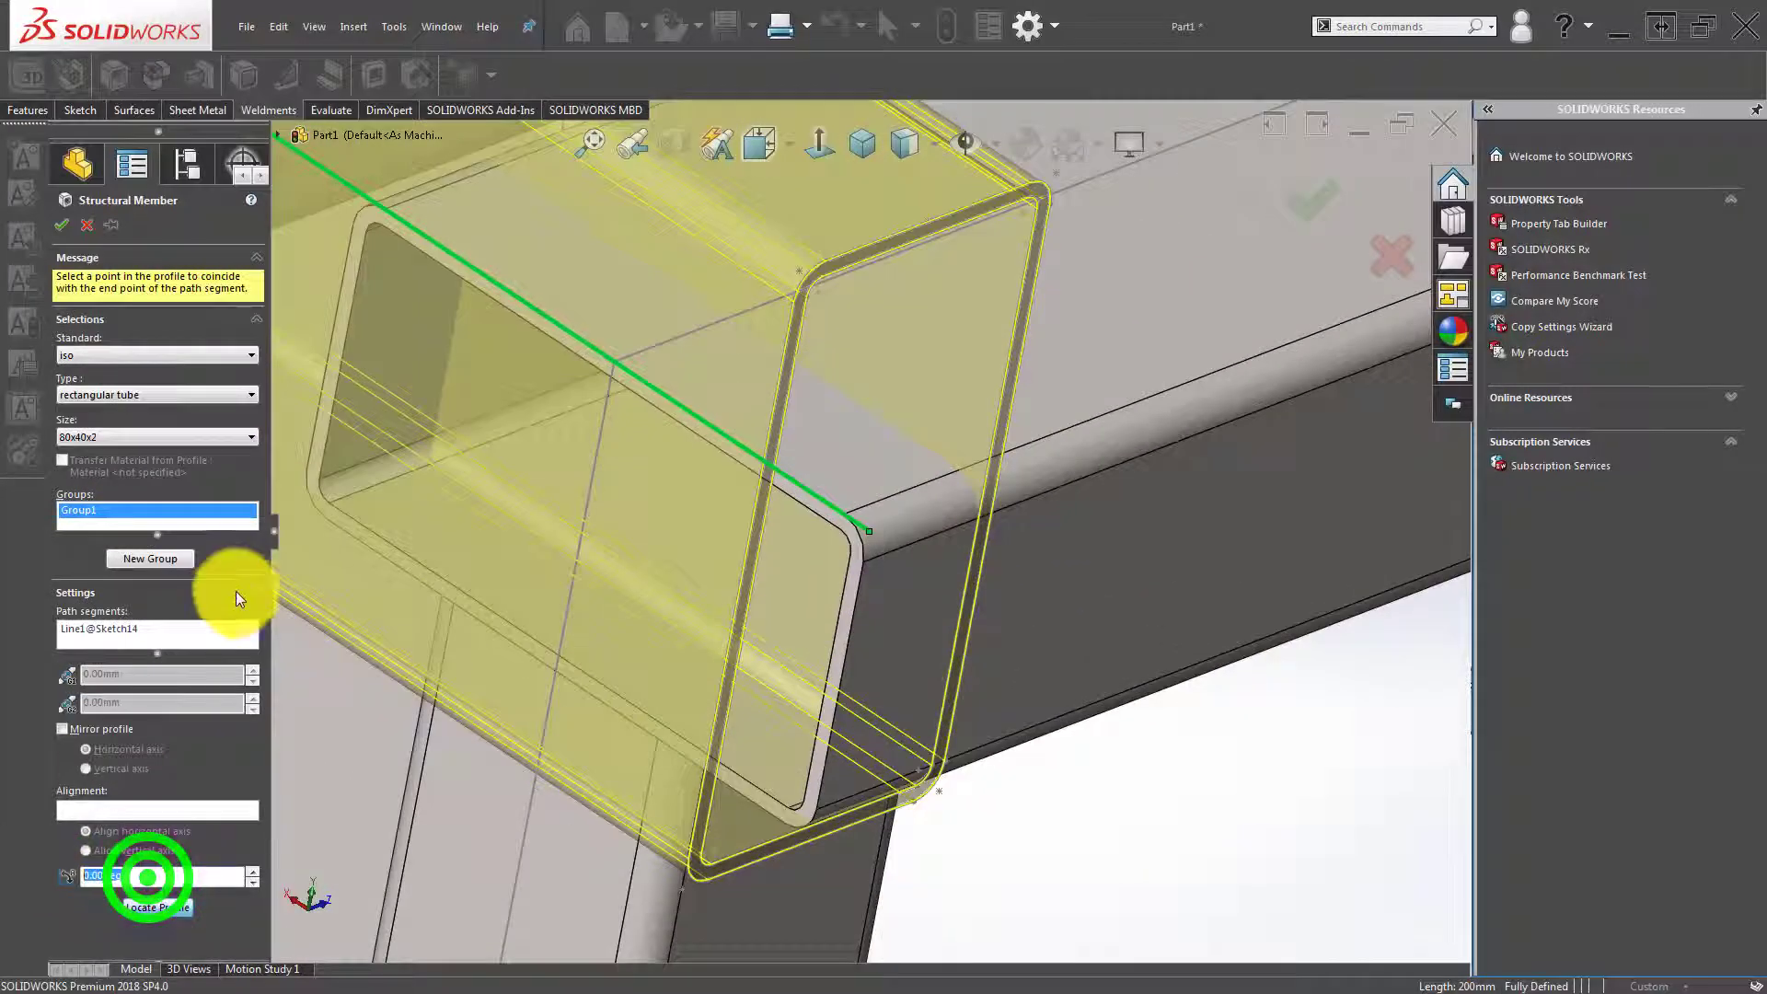
{"action": "type", "text": "90"}
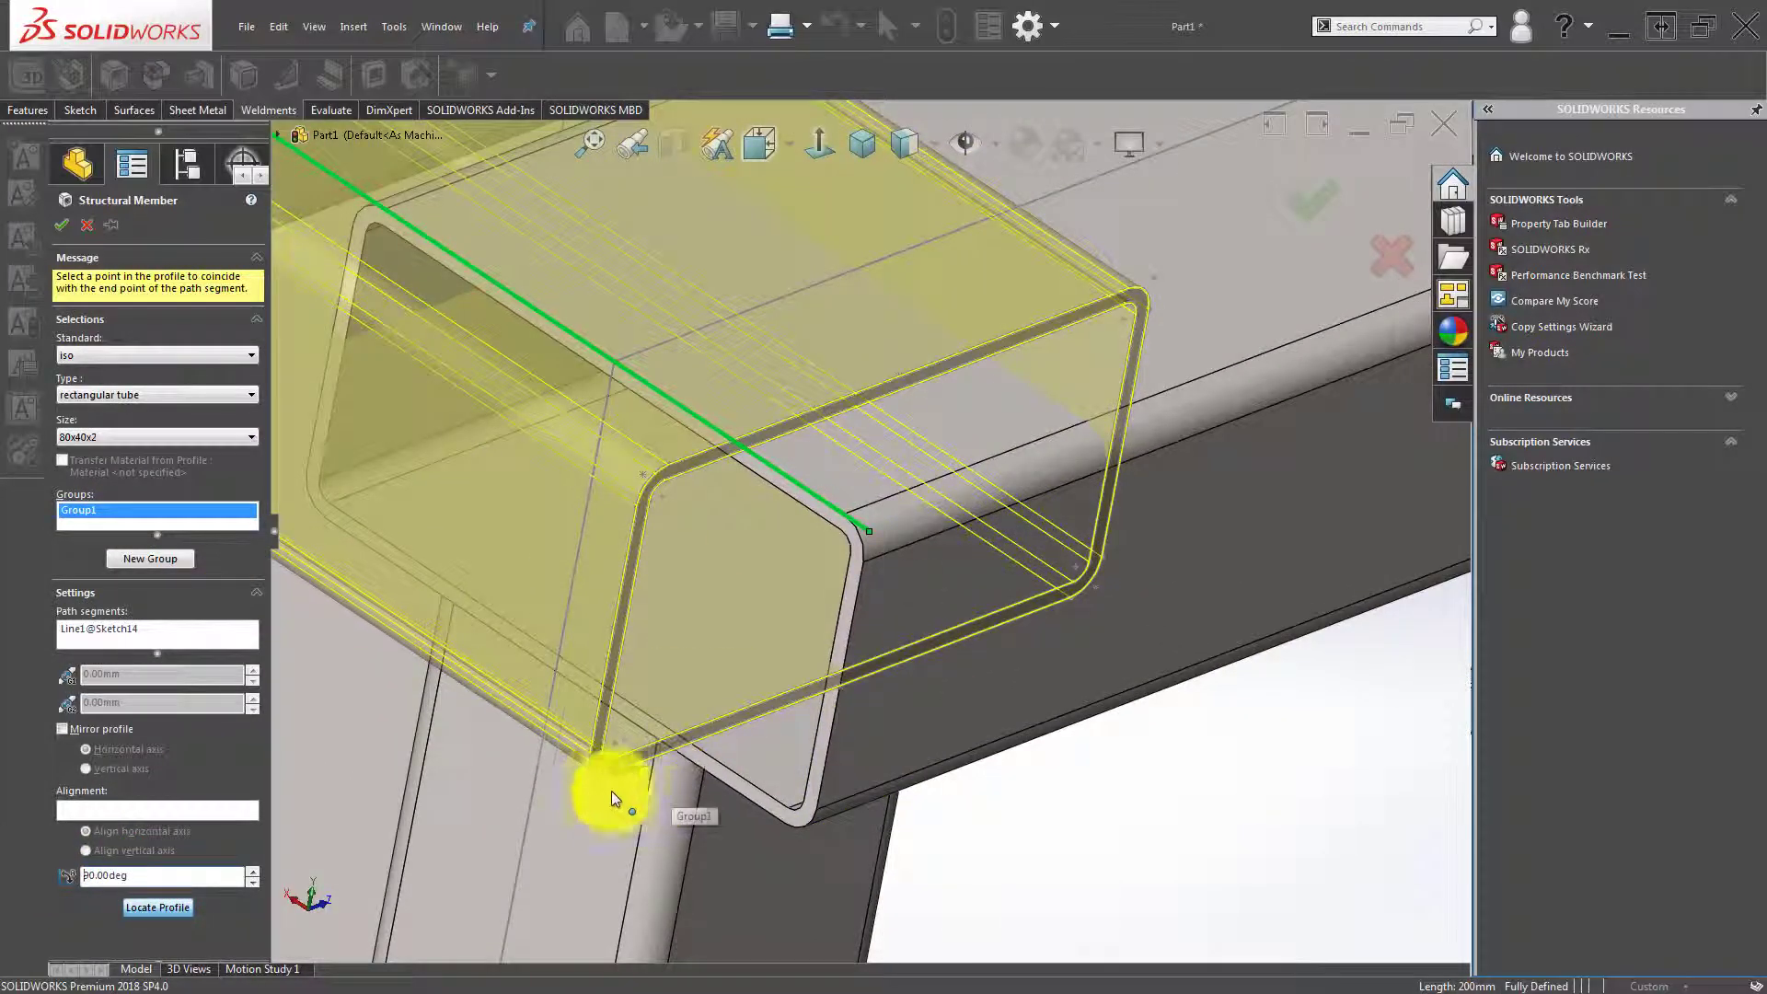
{"action": "left_click", "coordinate": [583, 787]}
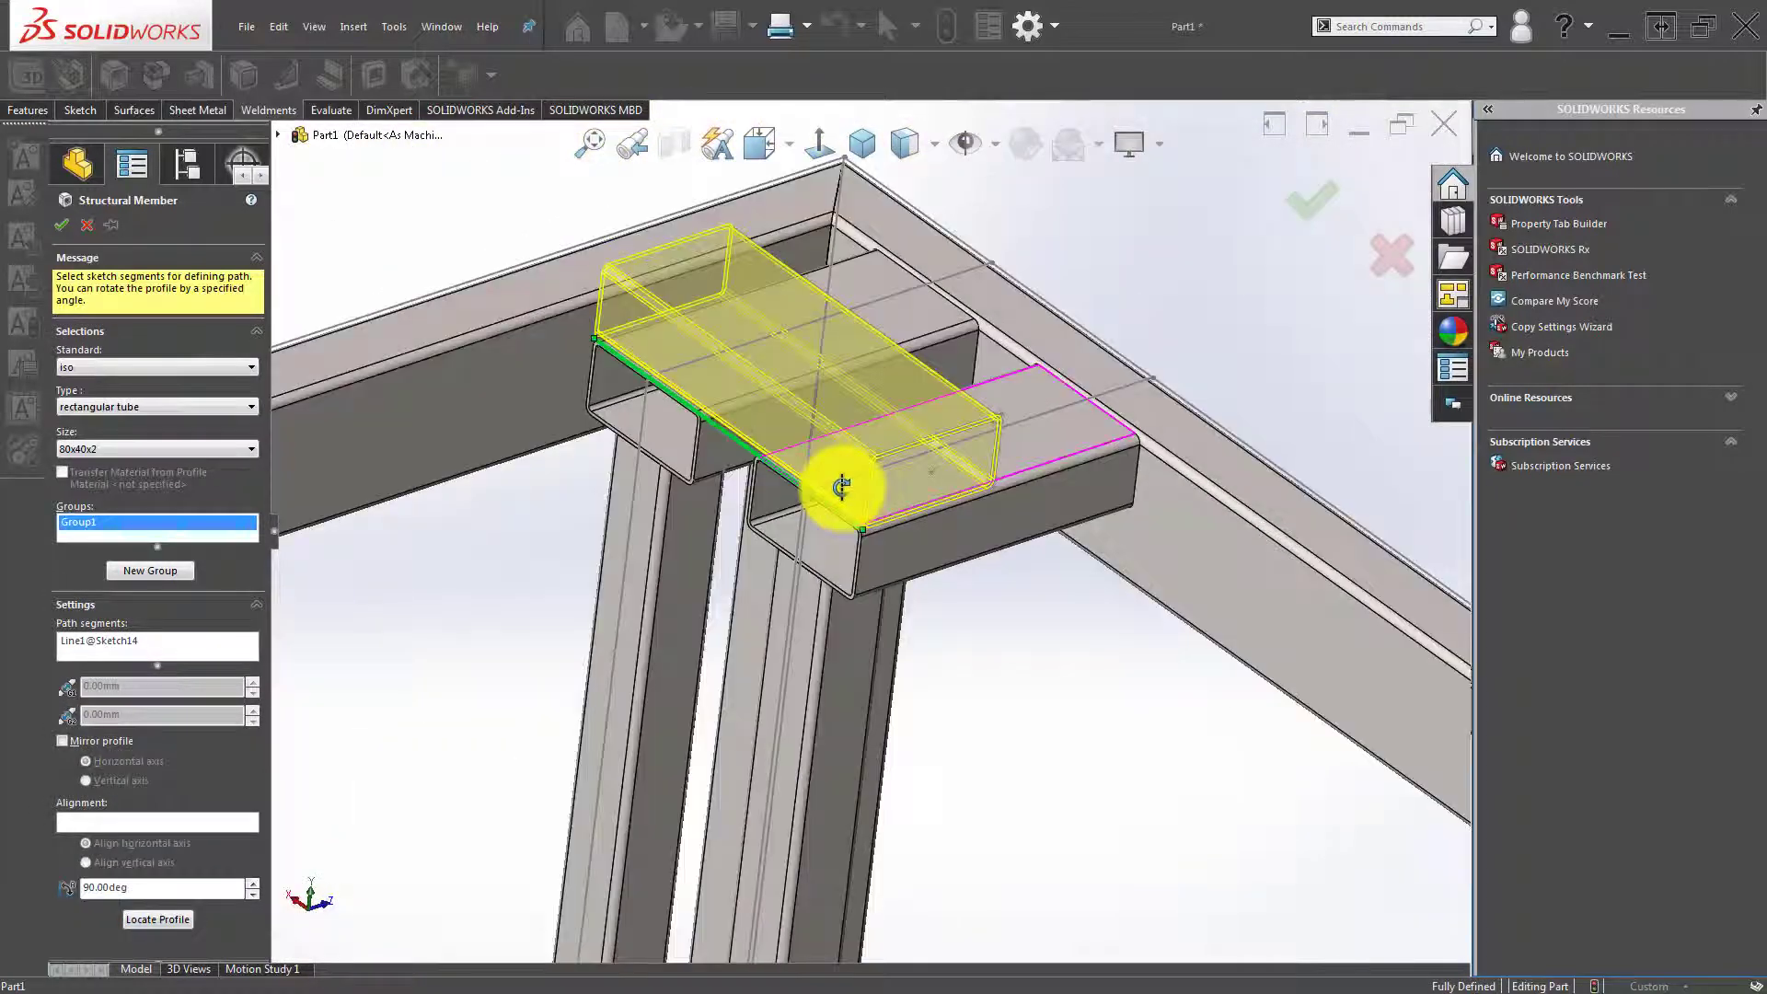
{"action": "middle_click_drag", "start_coordinate": [841, 488], "coordinate": [820, 445]}
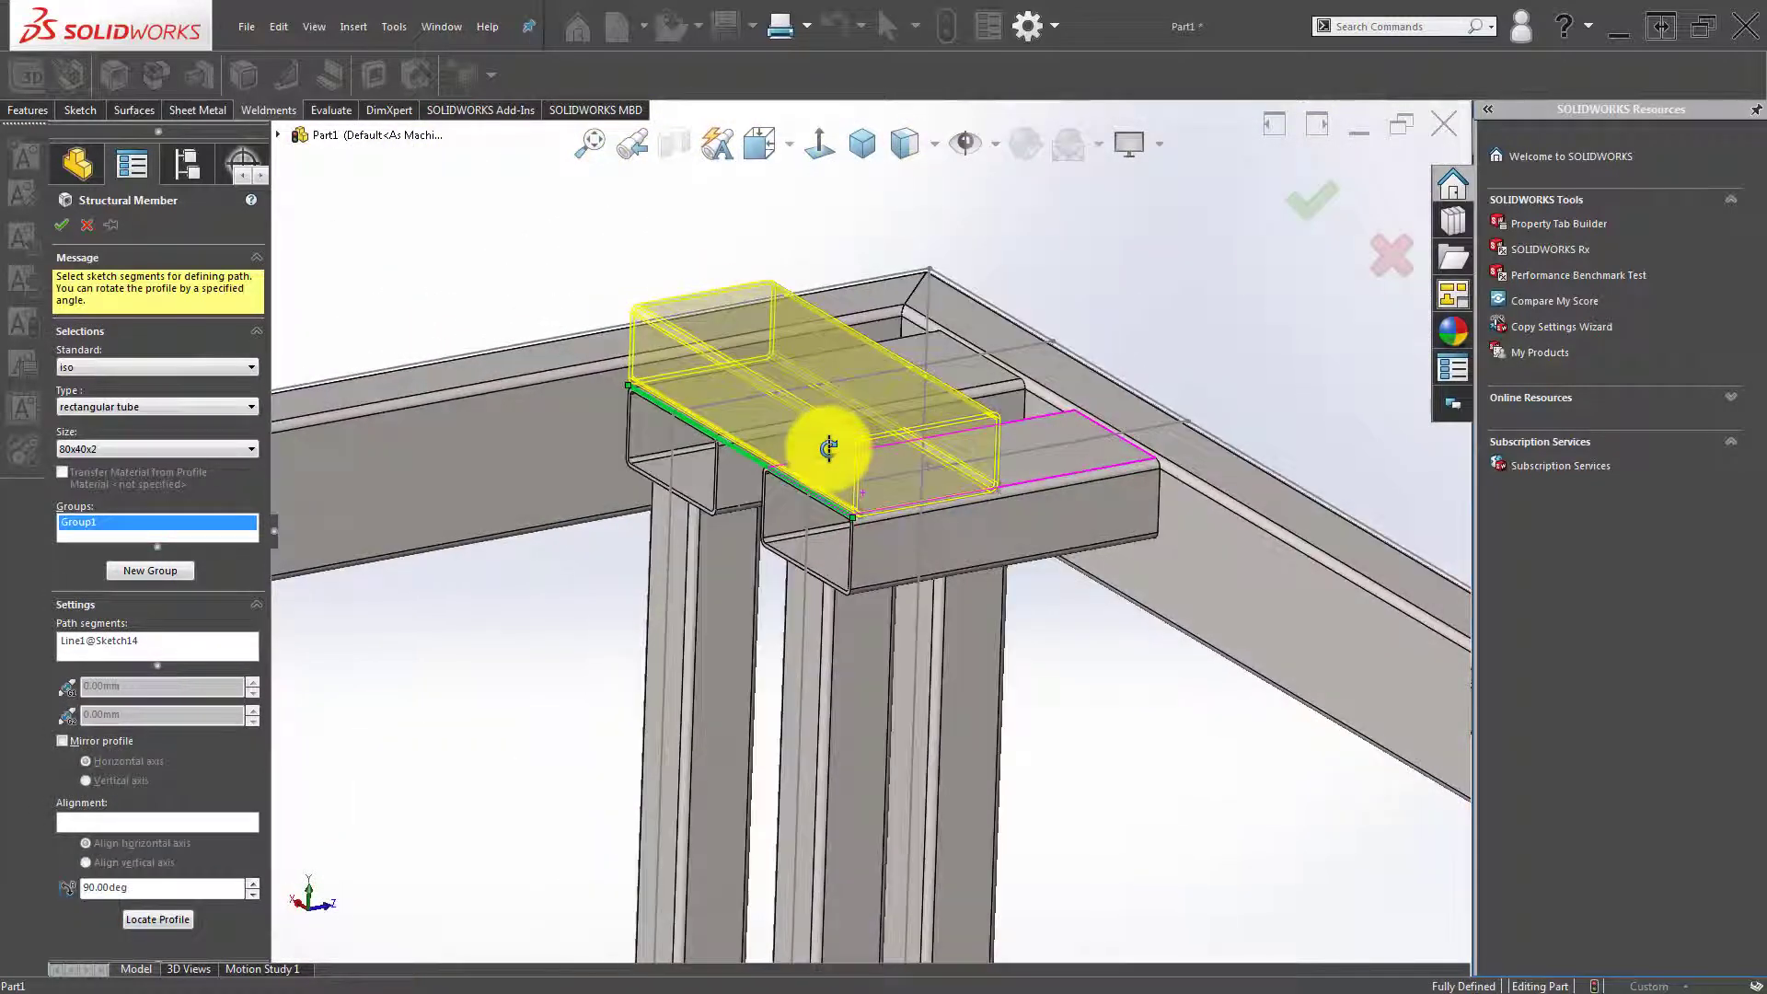
{"action": "left_click", "coordinate": [1298, 204]}
{"action": "scroll", "coordinate": [939, 485], "scroll_direction": "up", "scroll_amount": 3}
Roll back above the 80X40X2 tube and edit Sketch14 in a Normal To view.
{"action": "scroll", "coordinate": [769, 543], "scroll_direction": "up", "scroll_amount": 3}
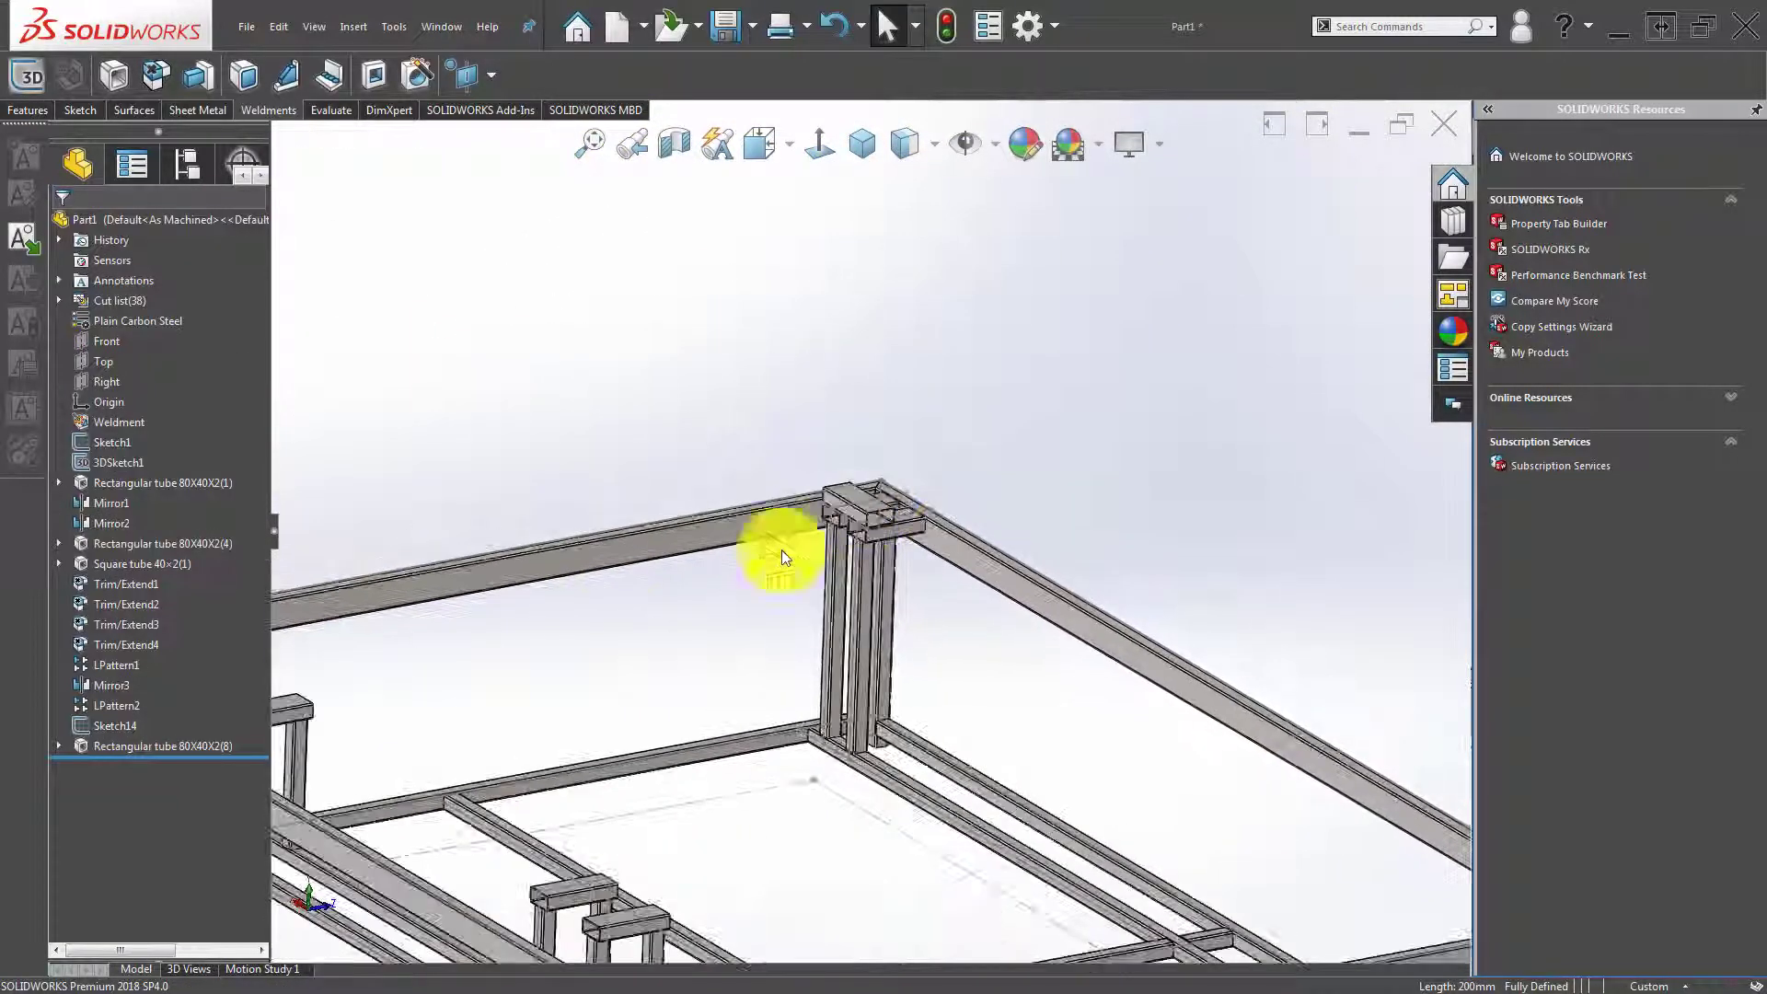
{"action": "scroll", "coordinate": [626, 578], "scroll_direction": "up", "scroll_amount": 3}
{"action": "scroll", "coordinate": [750, 513], "scroll_direction": "down", "scroll_amount": 4}
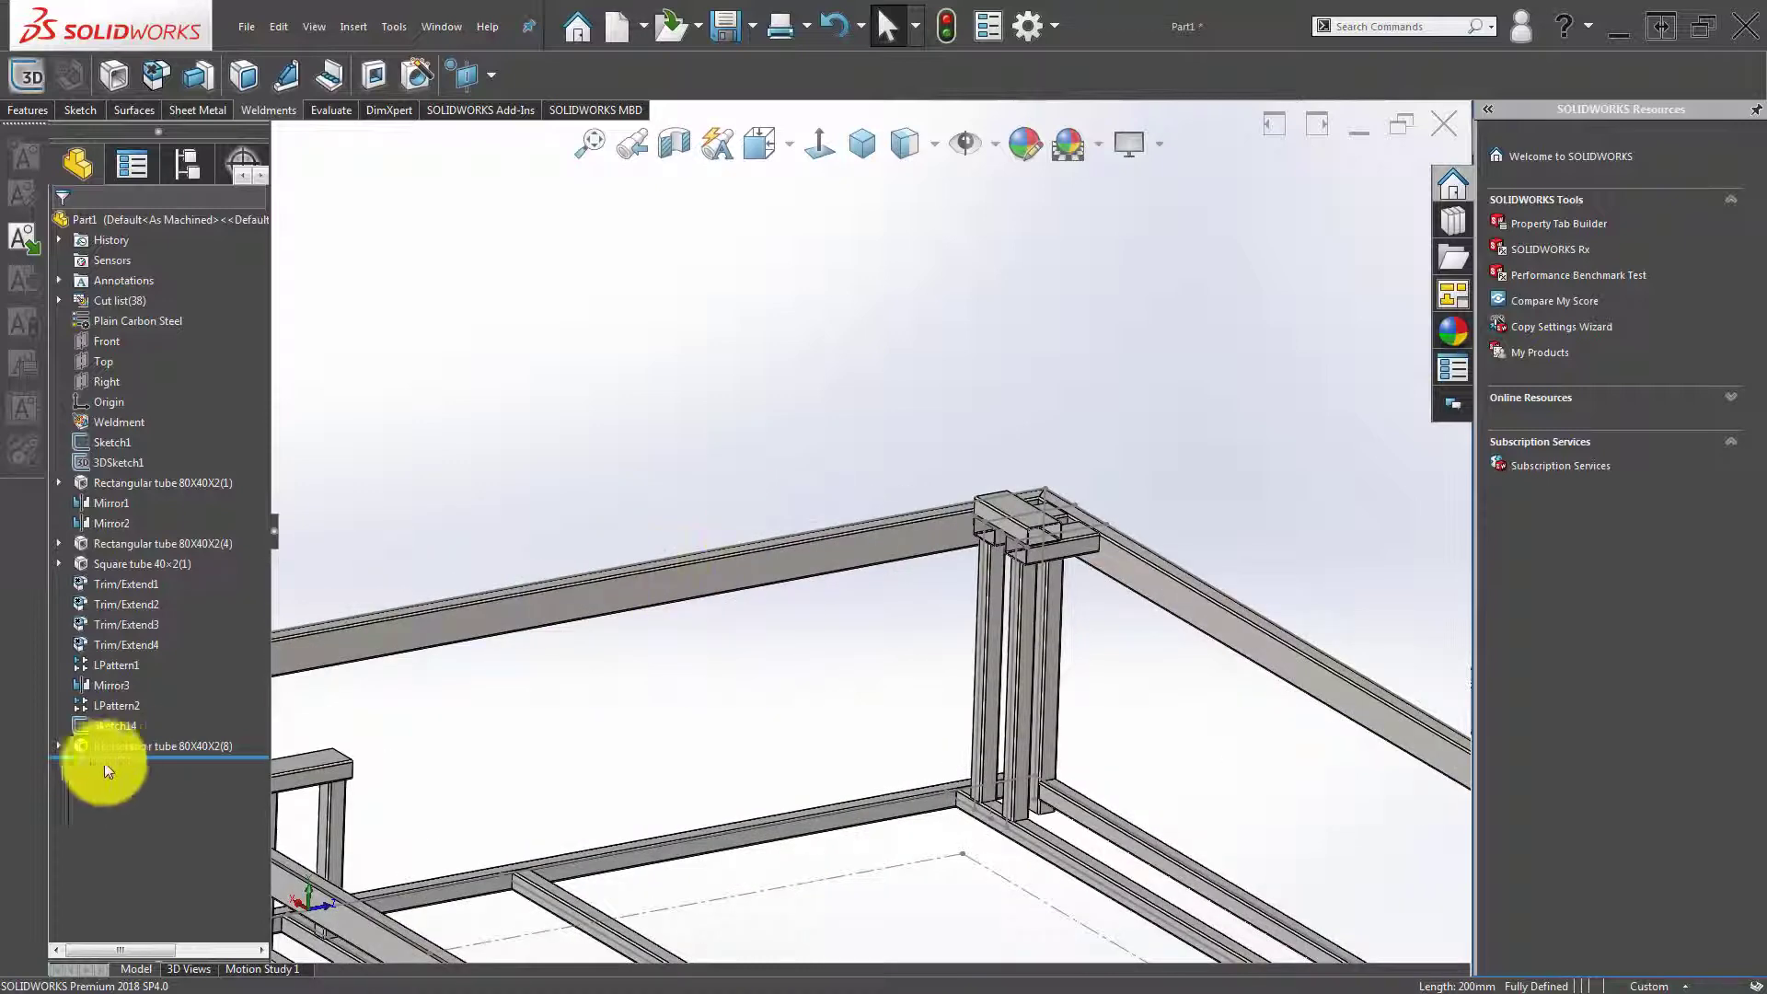
{"action": "left_click_drag", "start_coordinate": [168, 754], "coordinate": [118, 736]}
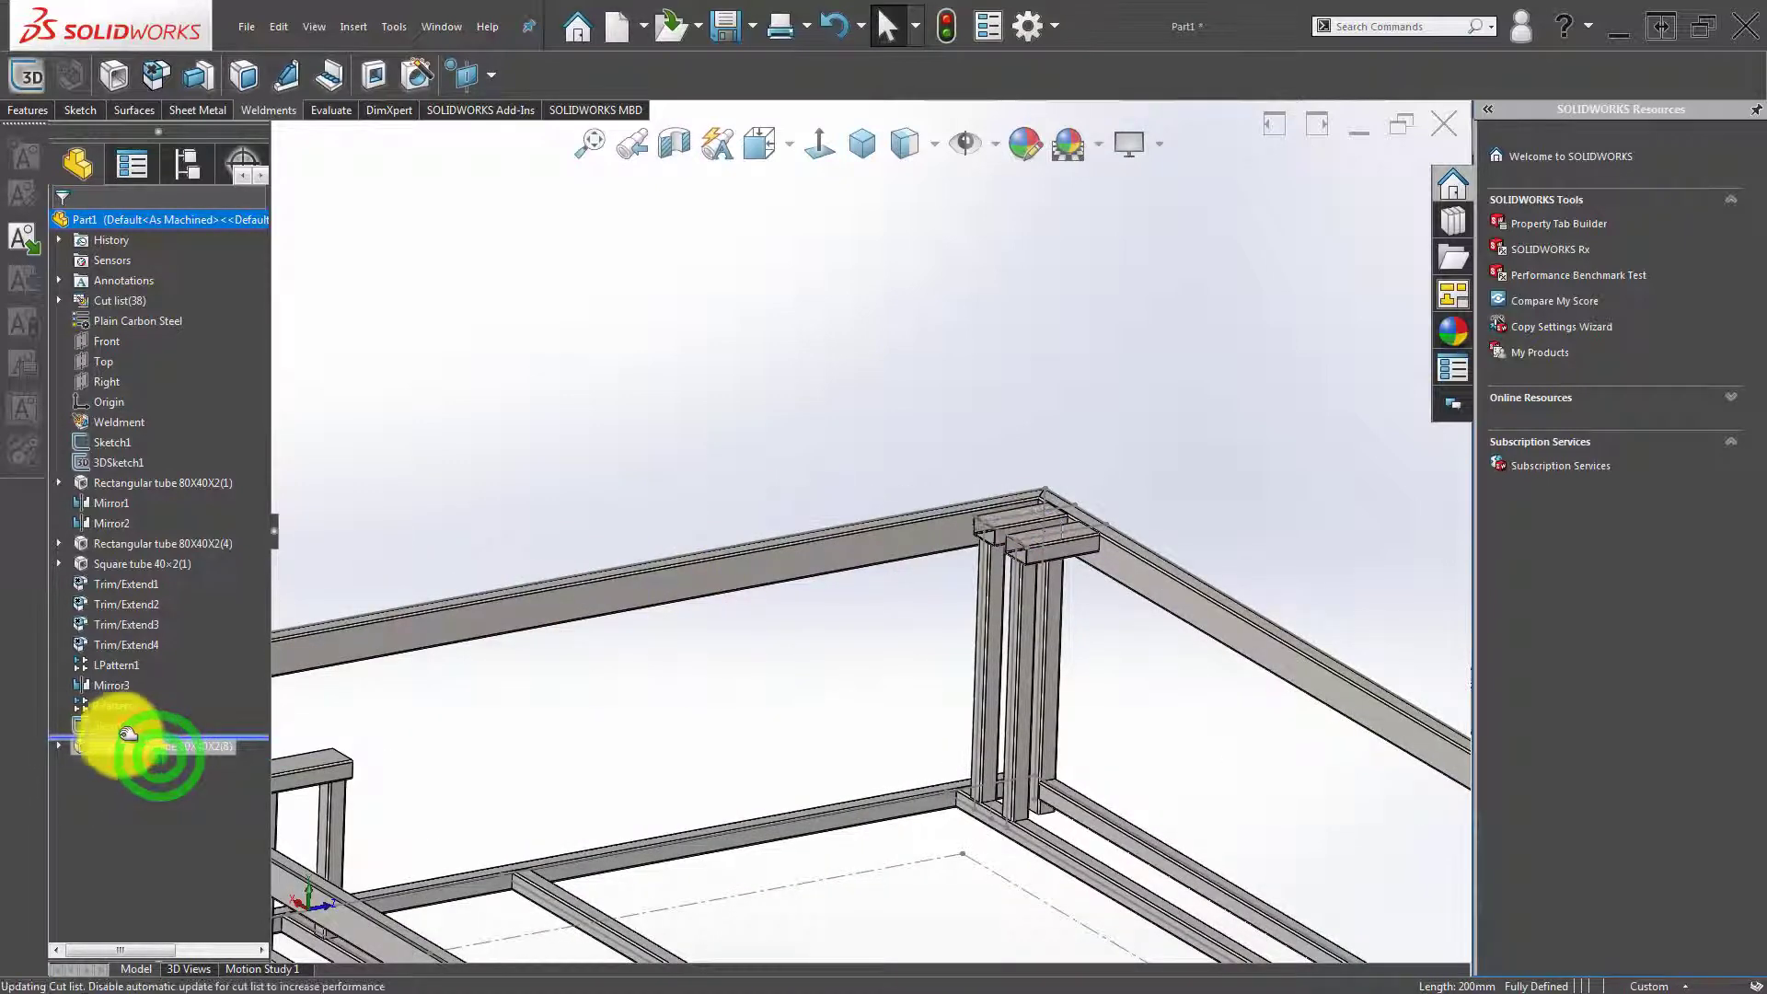
{"action": "left_click", "coordinate": [112, 727]}
{"action": "left_click", "coordinate": [134, 679]}
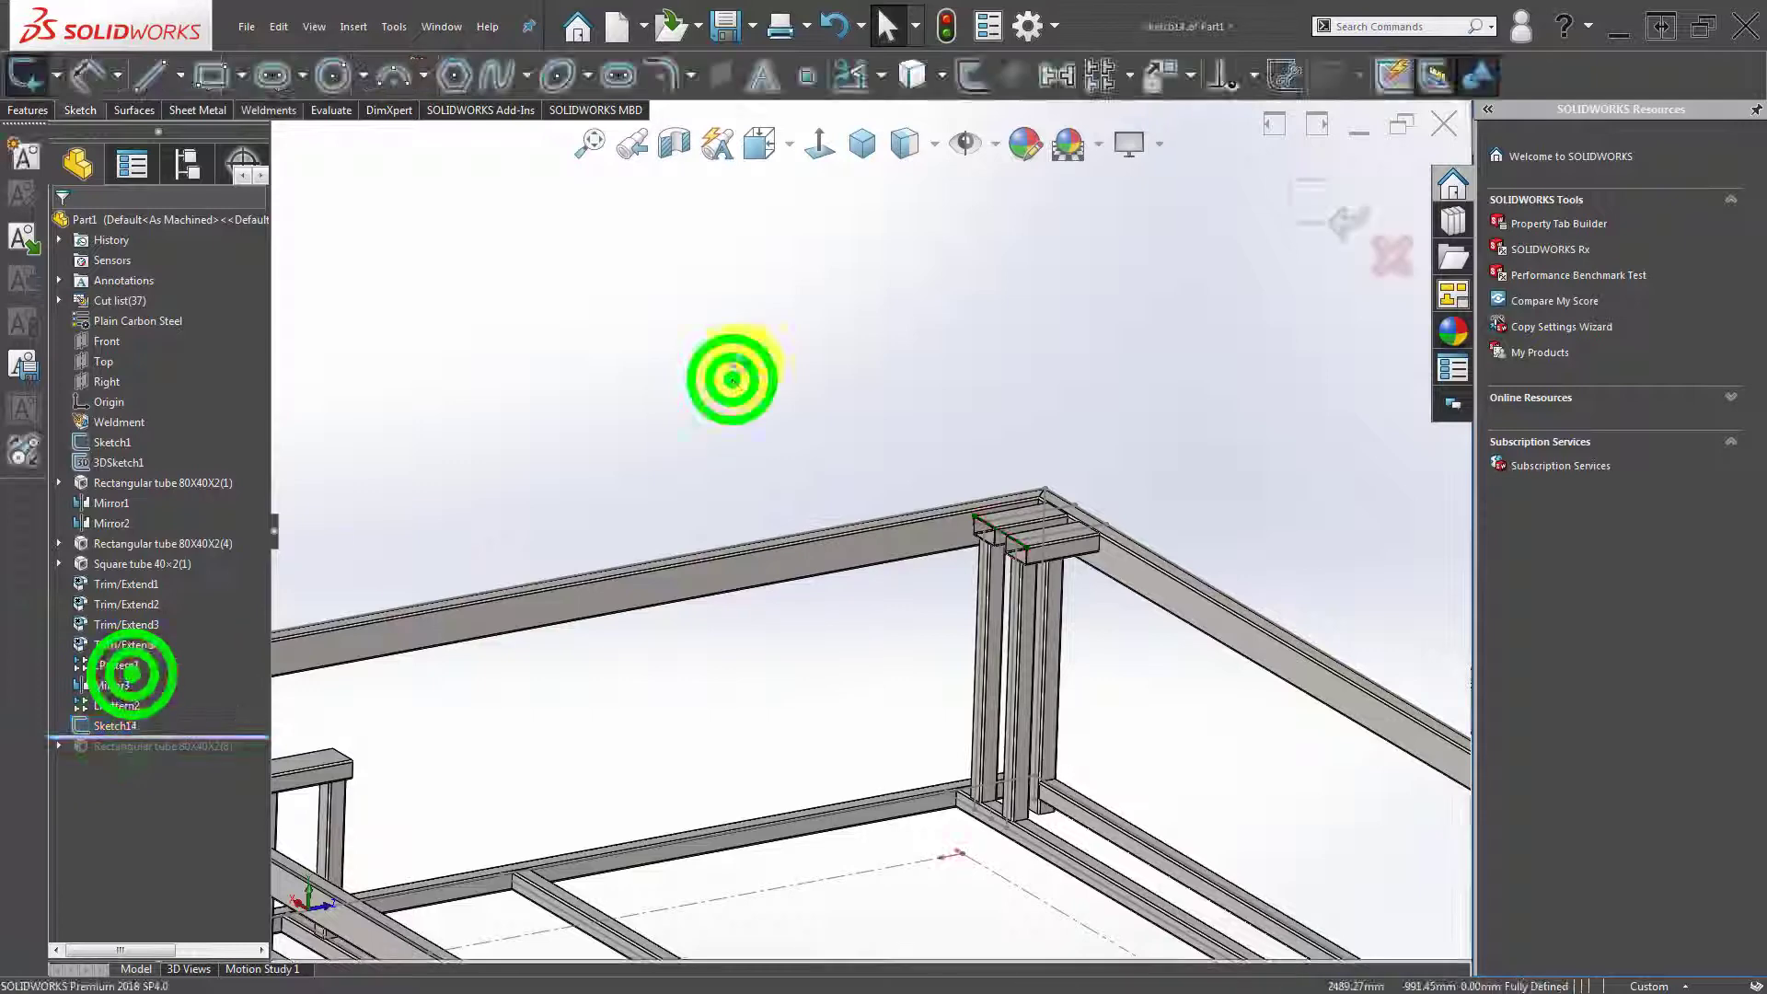
{"action": "left_click", "coordinate": [818, 144]}
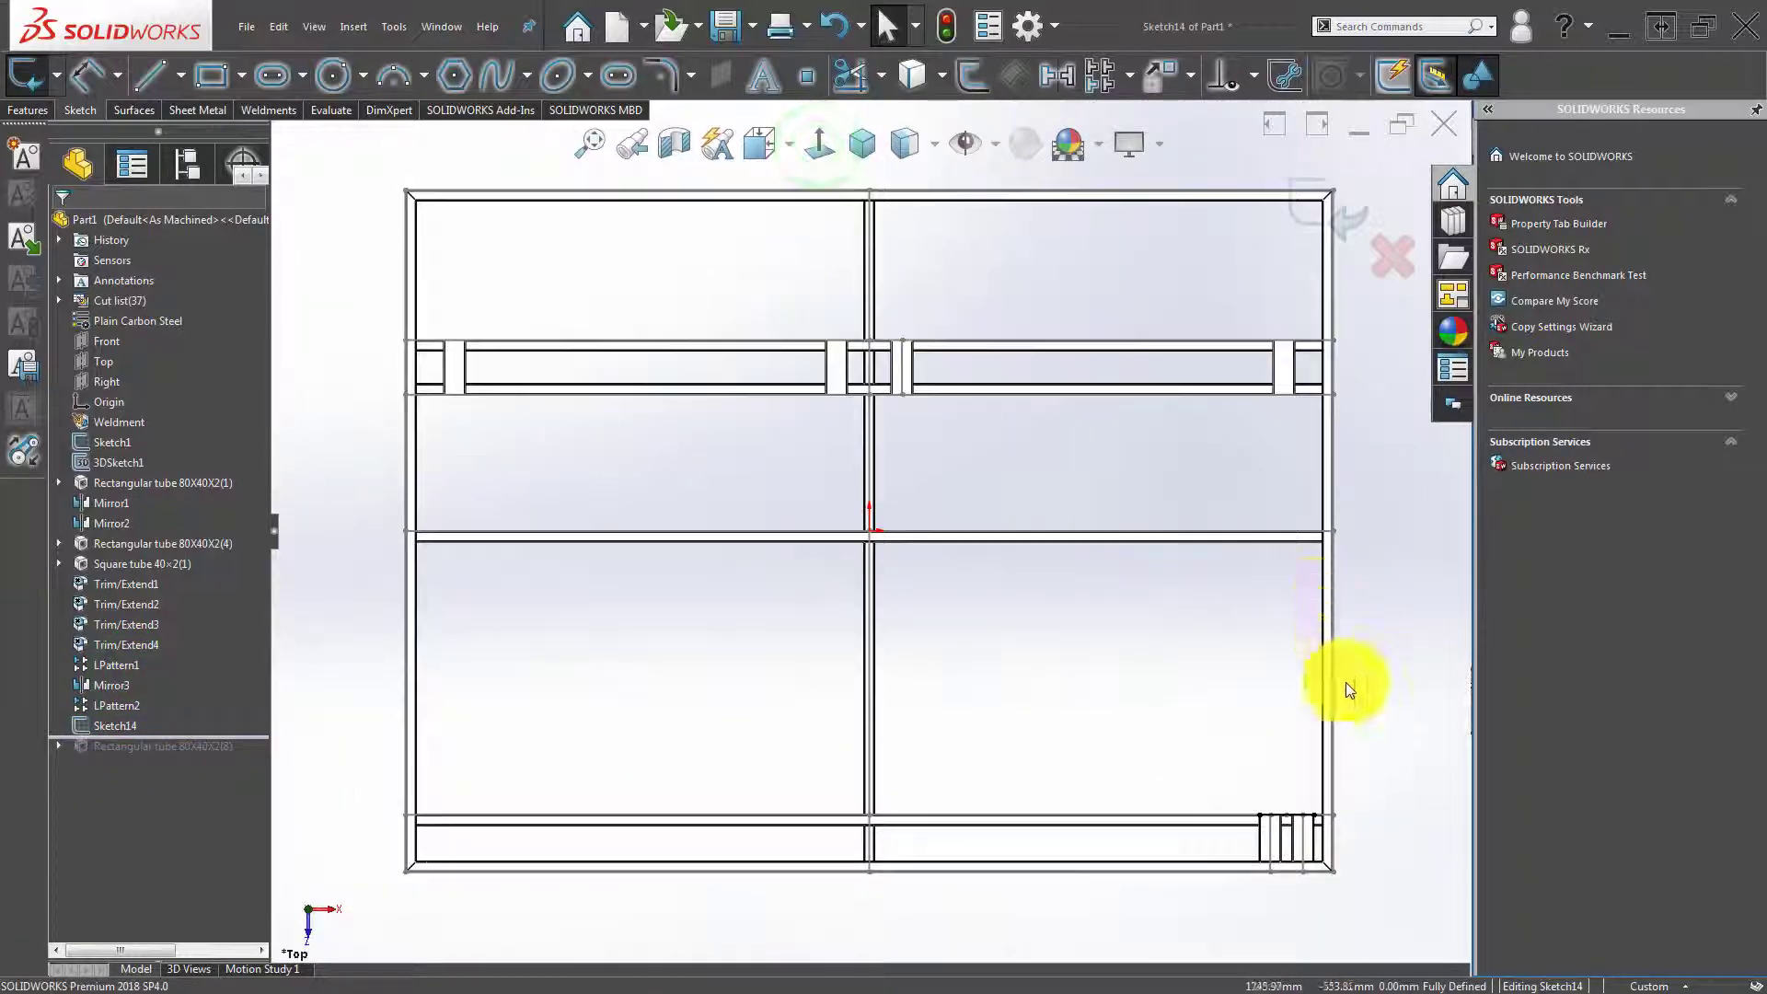
Start a construction centerline from the frame's top edge.
{"action": "scroll", "coordinate": [1346, 682], "scroll_direction": "down", "scroll_amount": 3}
{"action": "scroll", "coordinate": [626, 622], "scroll_direction": "down", "scroll_amount": 2}
{"action": "scroll", "coordinate": [626, 622], "scroll_direction": "down", "scroll_amount": 3}
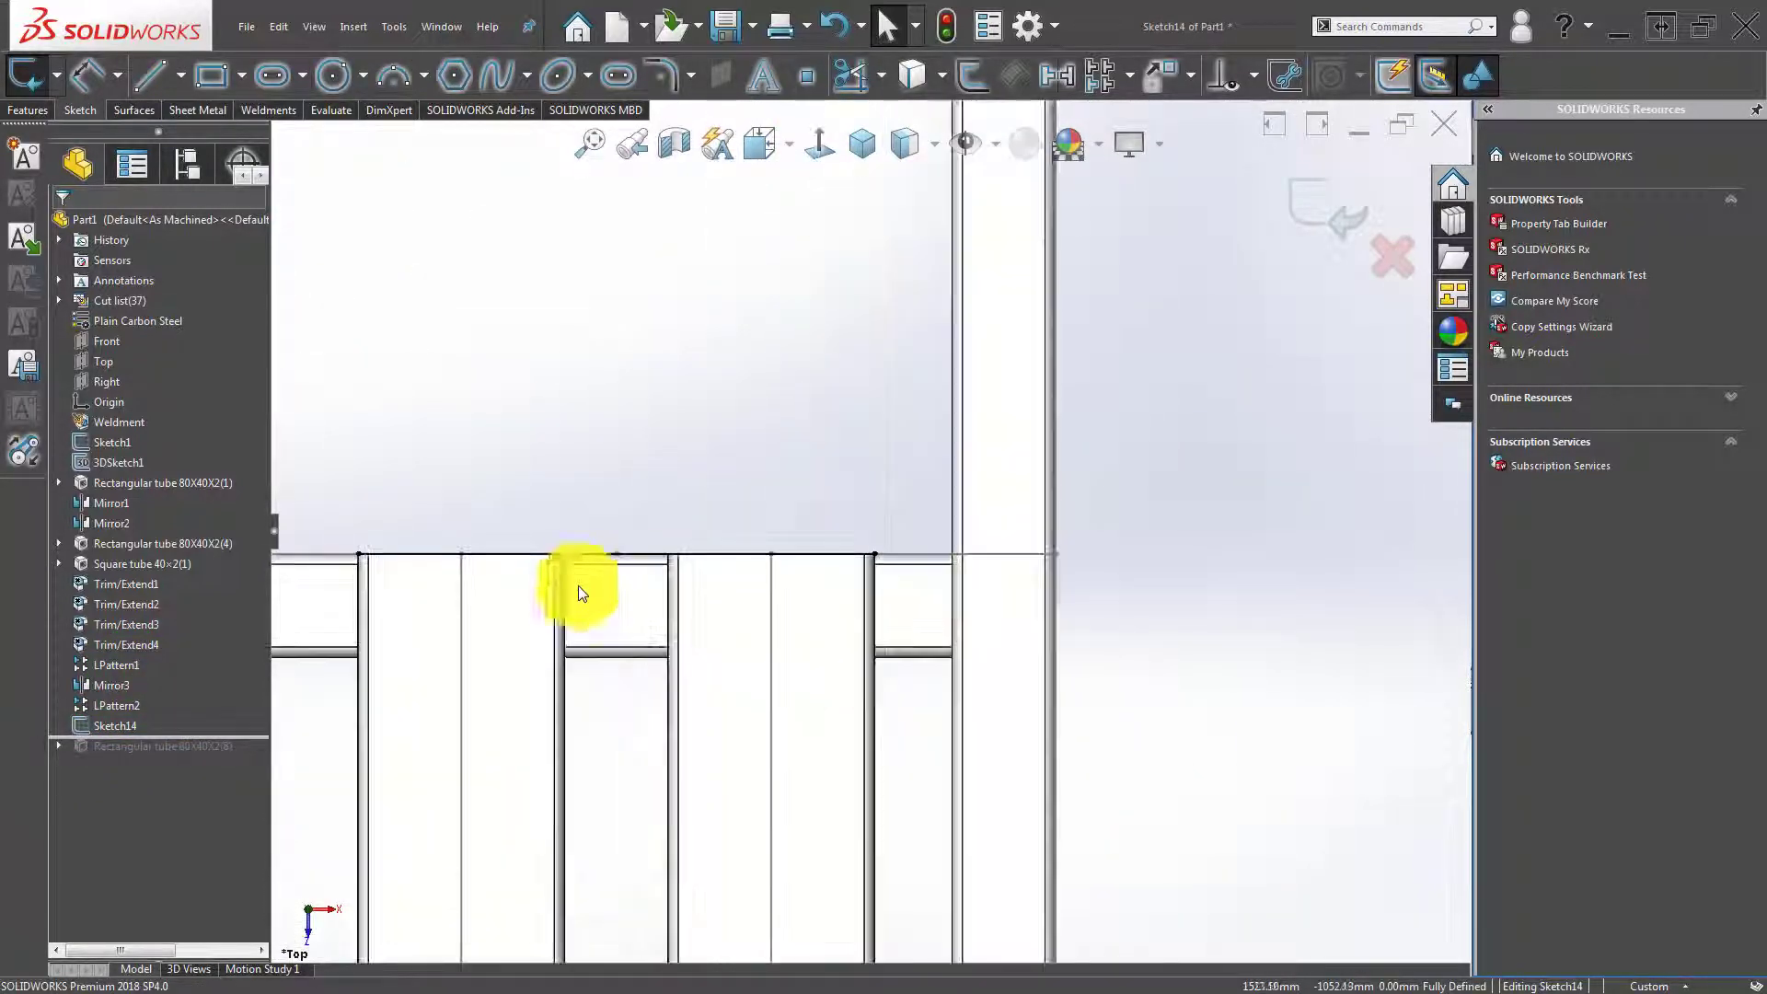
{"action": "left_click", "coordinate": [182, 76]}
{"action": "left_click", "coordinate": [184, 136]}
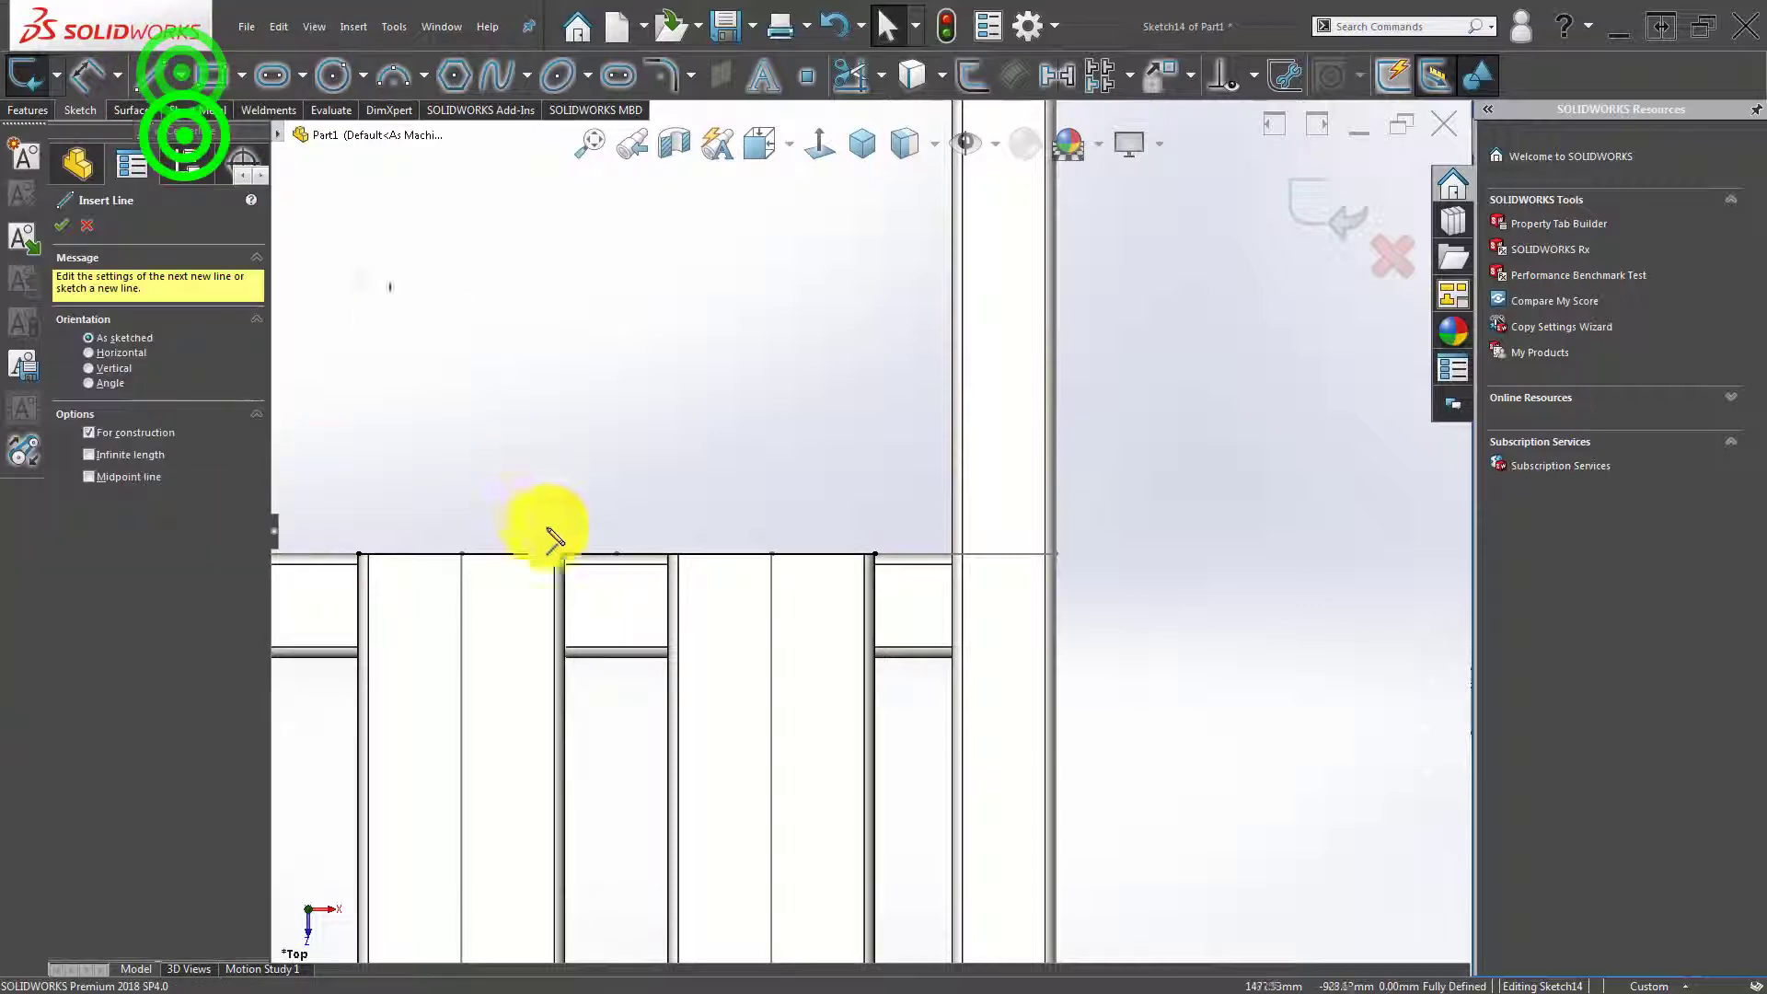
{"action": "left_click", "coordinate": [616, 555]}
{"action": "scroll", "coordinate": [589, 515], "scroll_direction": "up", "scroll_amount": 3}
{"action": "scroll", "coordinate": [626, 465], "scroll_direction": "up", "scroll_amount": 2}
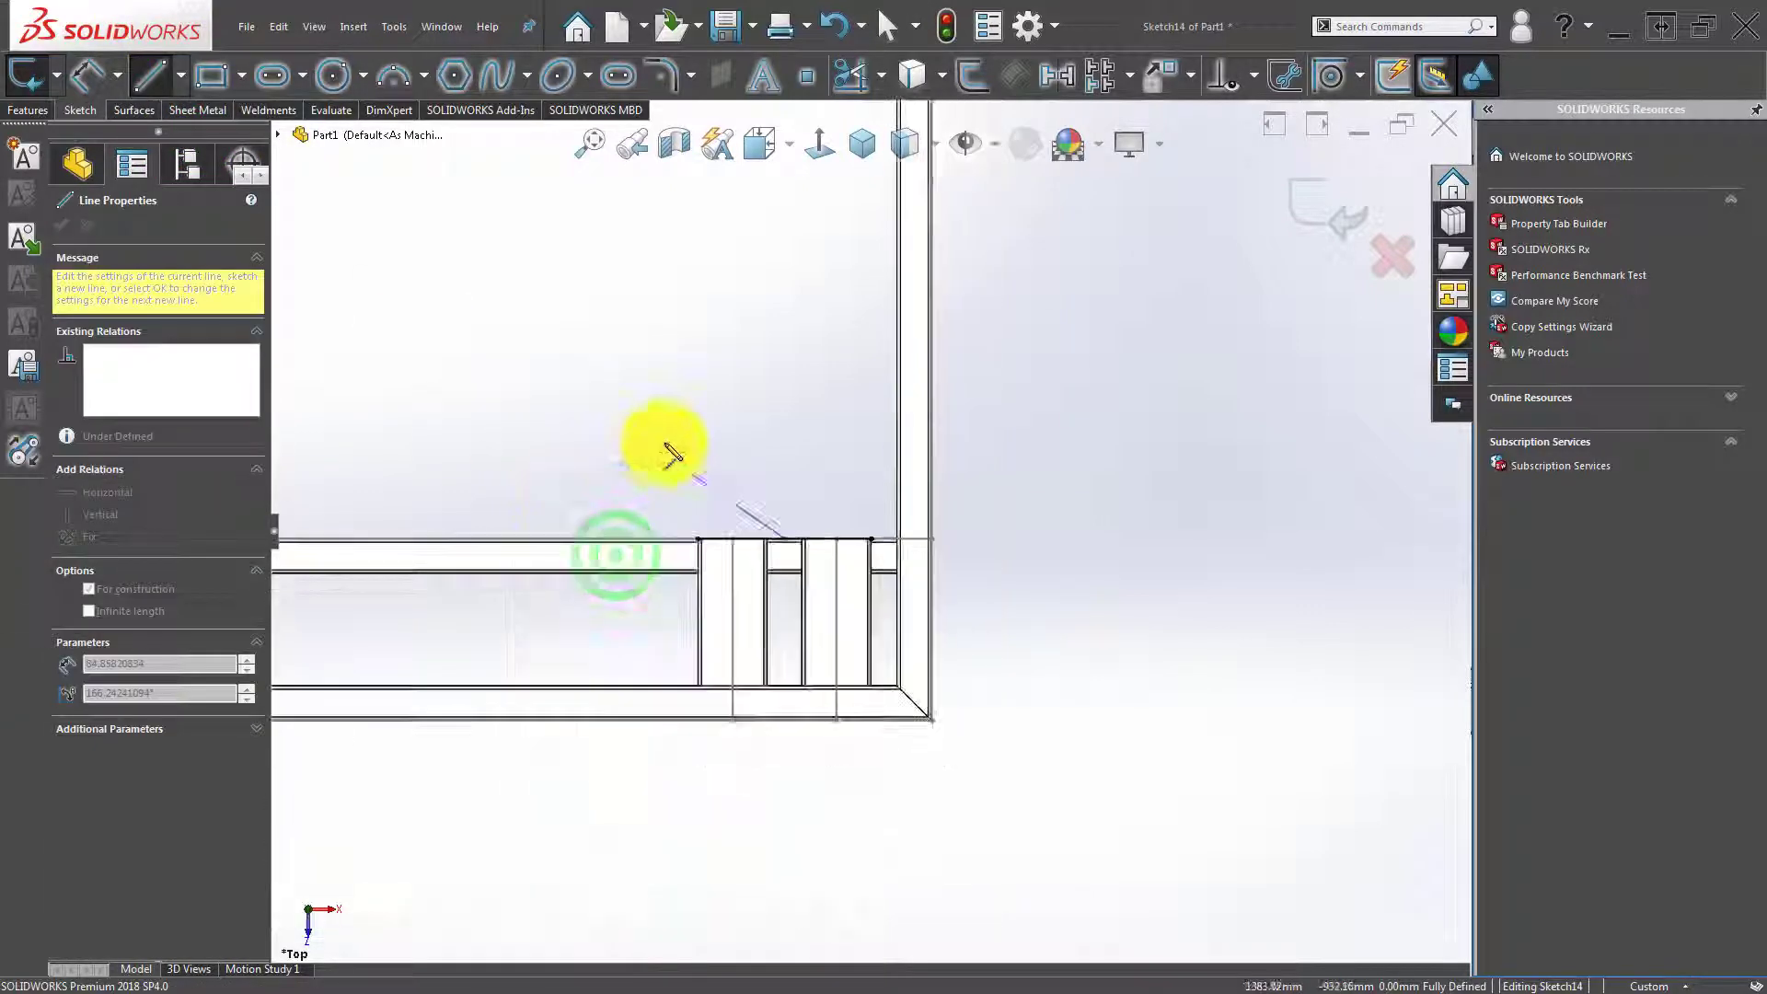
{"action": "scroll", "coordinate": [709, 424], "scroll_direction": "up", "scroll_amount": 2}
{"action": "scroll", "coordinate": [832, 350], "scroll_direction": "up", "scroll_amount": 2}
{"action": "scroll", "coordinate": [847, 267], "scroll_direction": "down", "scroll_amount": 2}
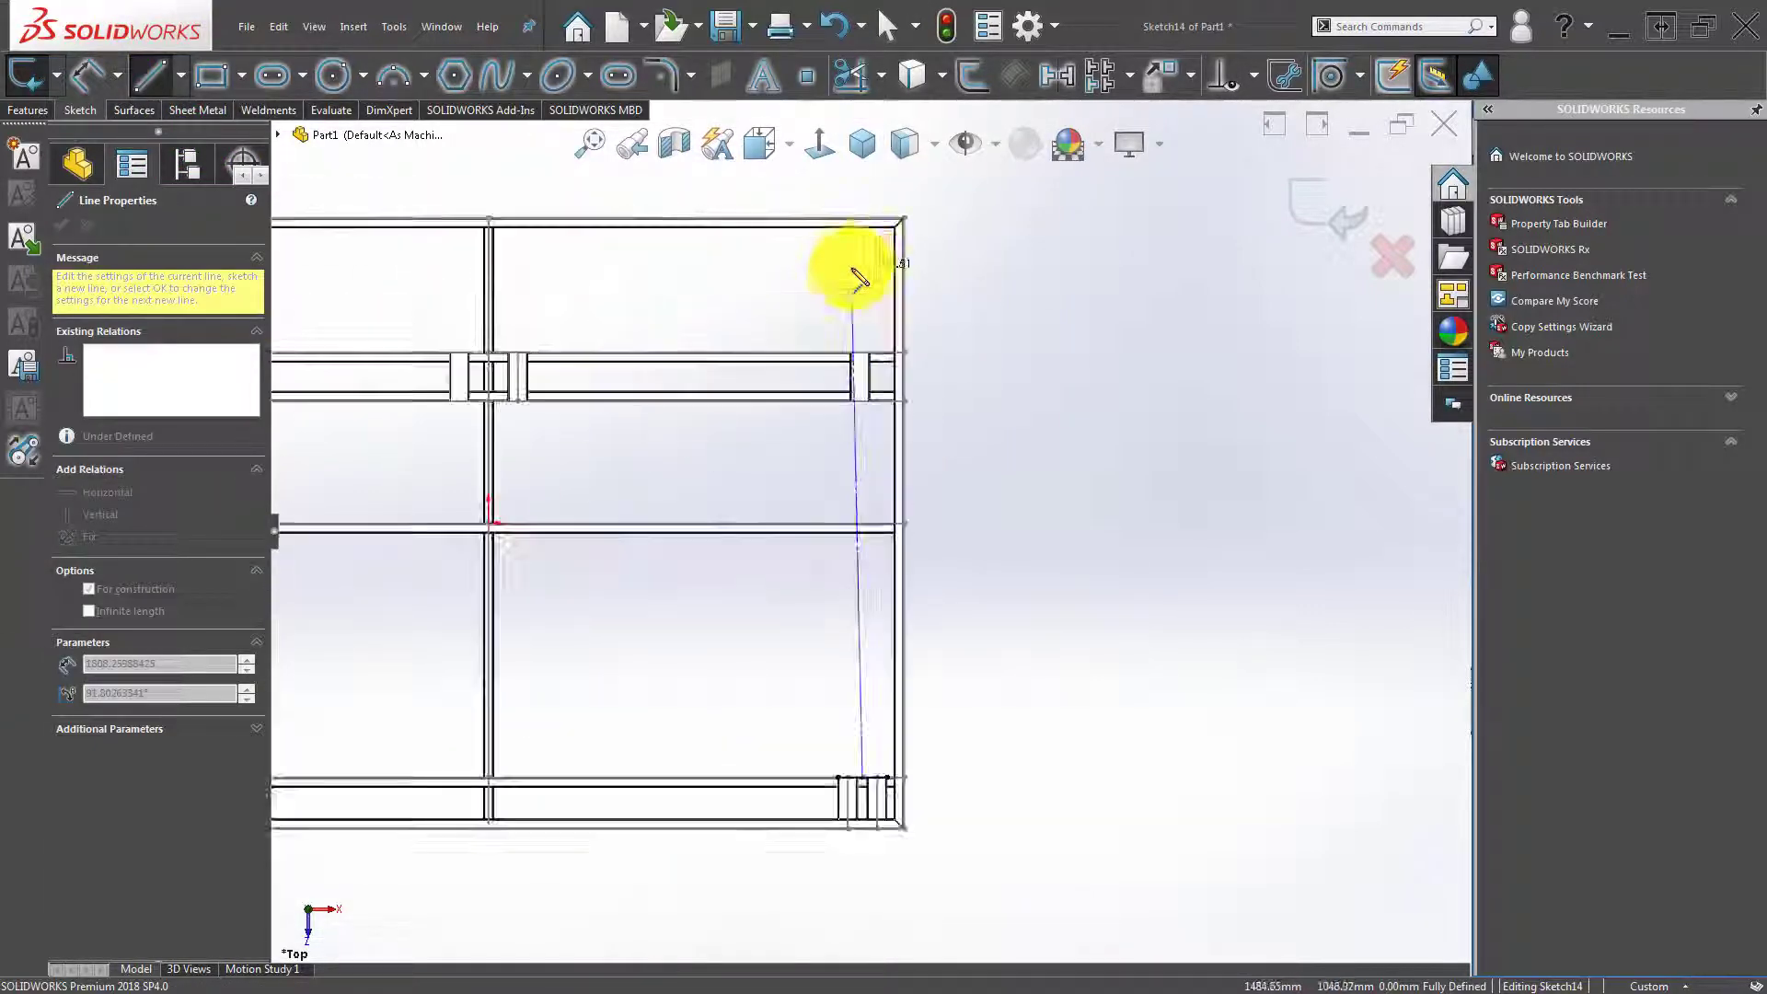
{"action": "scroll", "coordinate": [859, 264], "scroll_direction": "down", "scroll_amount": 2}
{"action": "scroll", "coordinate": [870, 381], "scroll_direction": "down", "scroll_amount": 2}
{"action": "scroll", "coordinate": [872, 382], "scroll_direction": "down", "scroll_amount": 2}
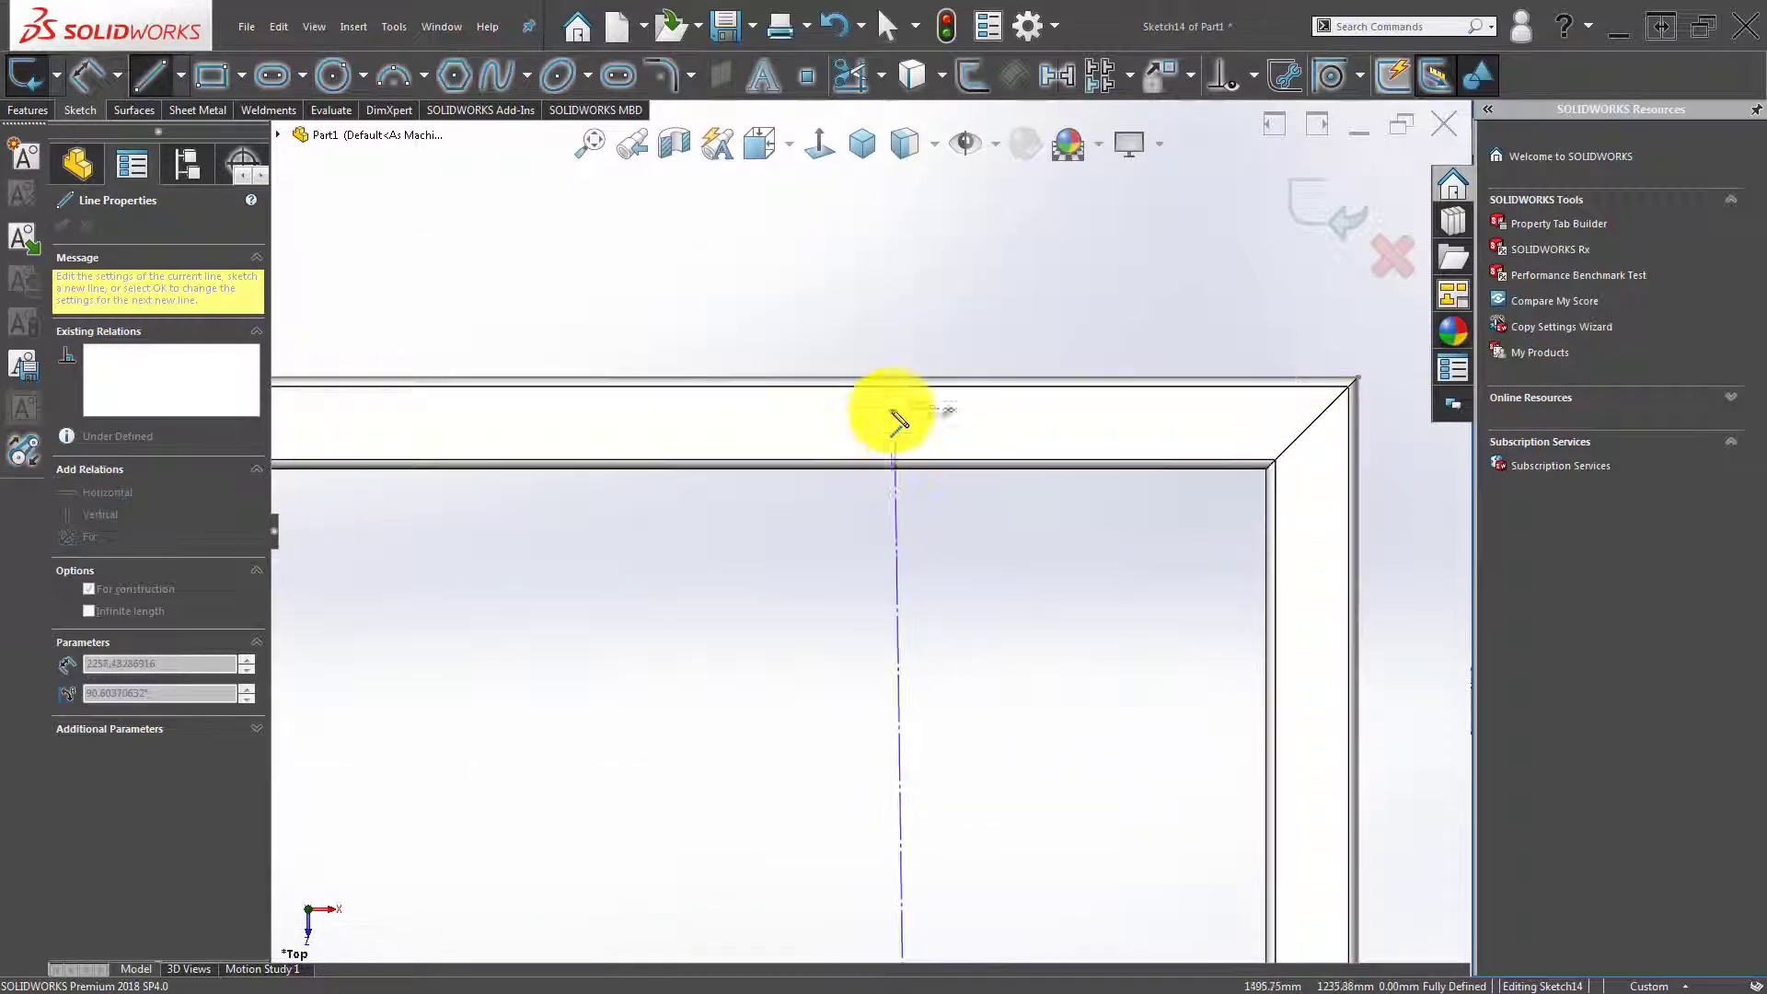
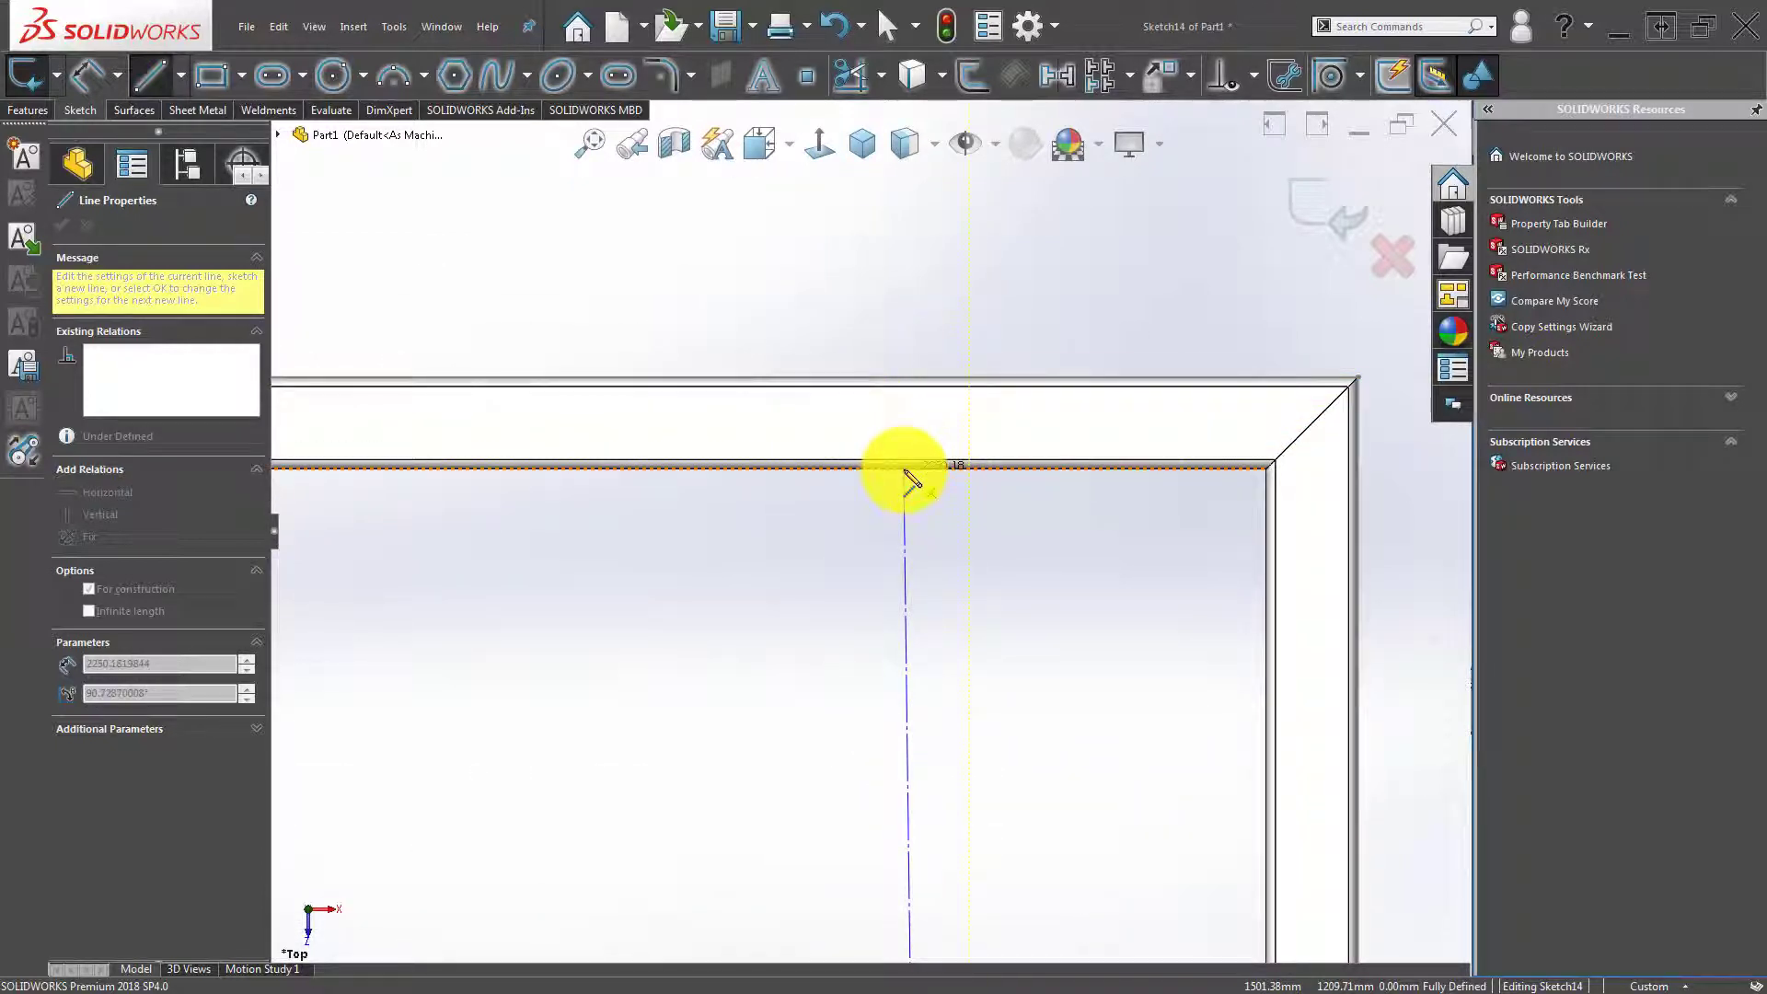
Finish the centerline, then draw a midpoint line along the frame's top edge.
{"action": "double_click", "coordinate": [808, 505]}
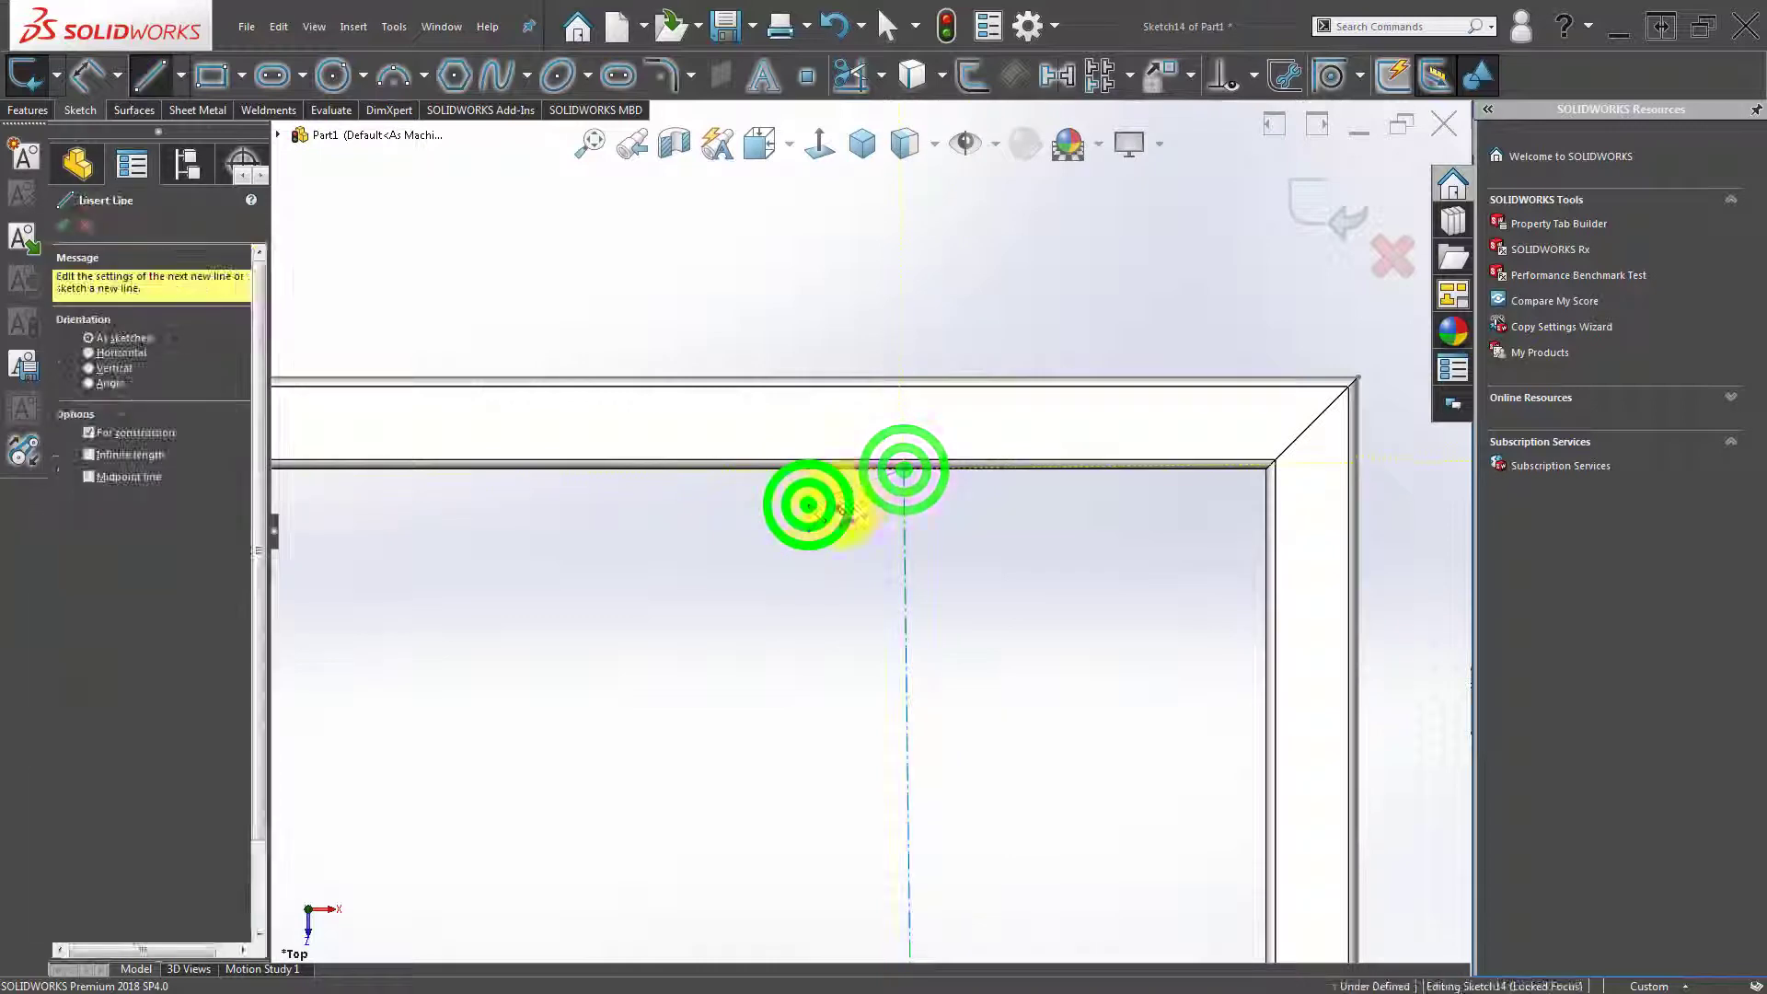
{"action": "scroll", "coordinate": [910, 473], "scroll_direction": "down", "scroll_amount": 2}
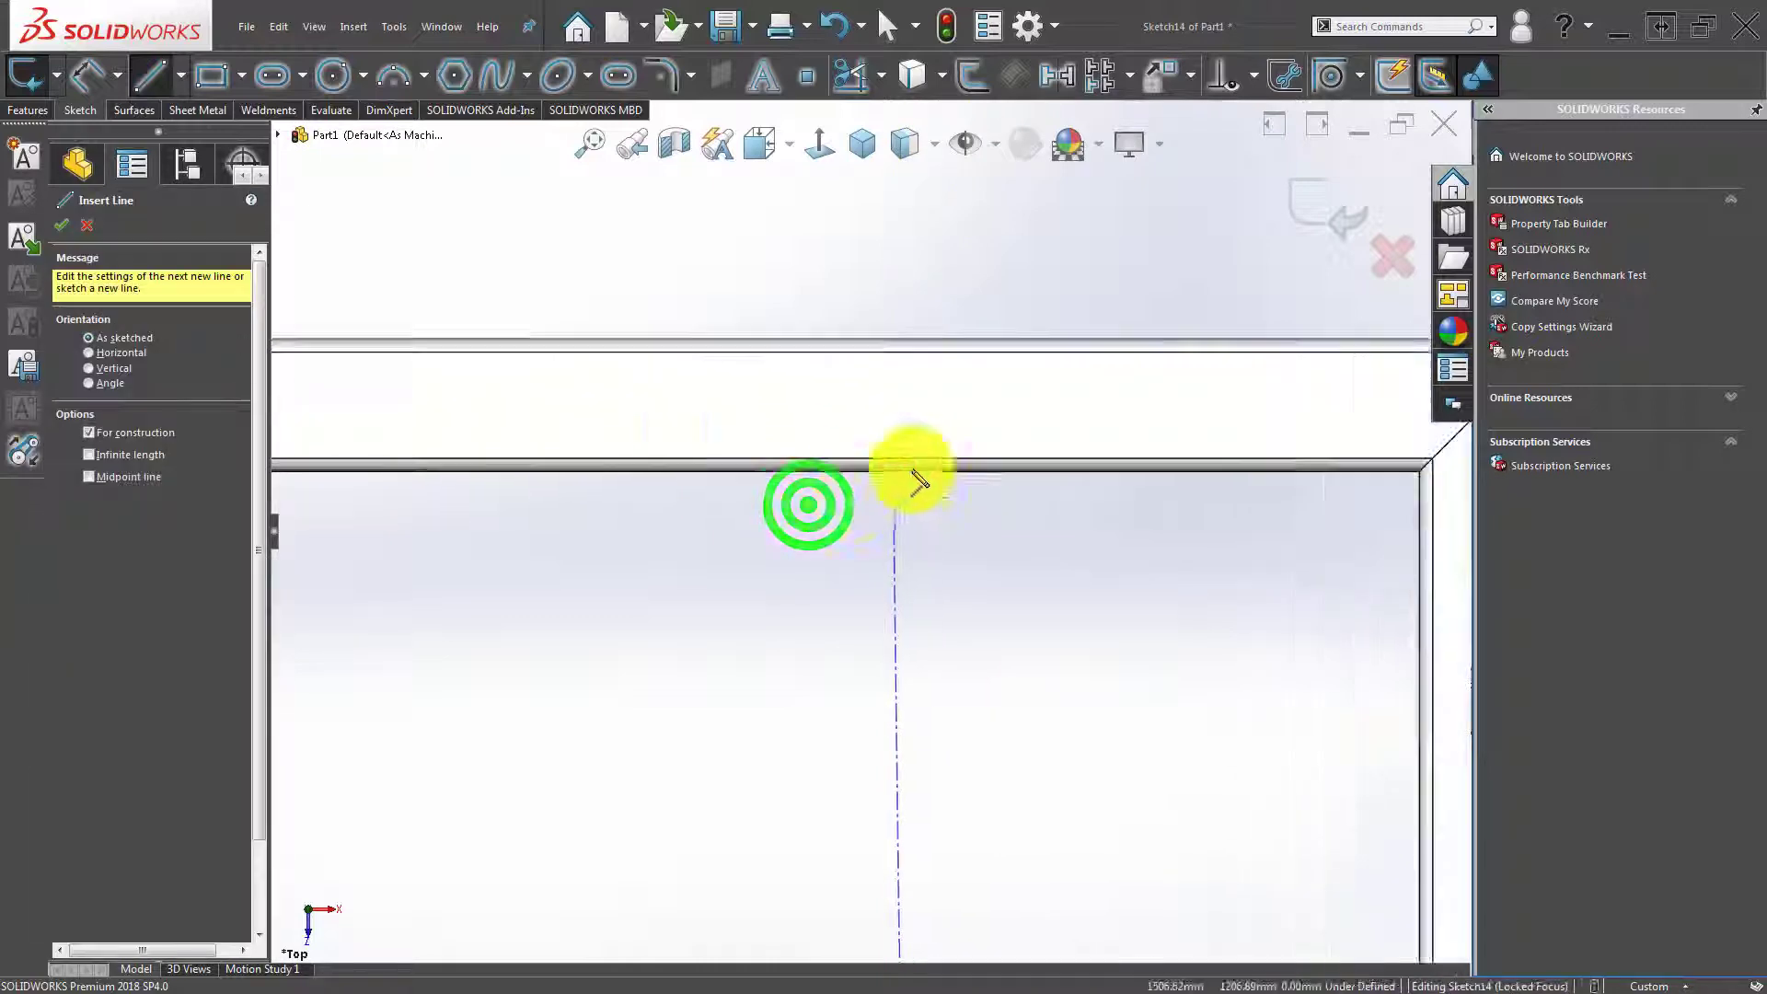
{"action": "left_click", "coordinate": [69, 222]}
{"action": "left_click", "coordinate": [149, 69]}
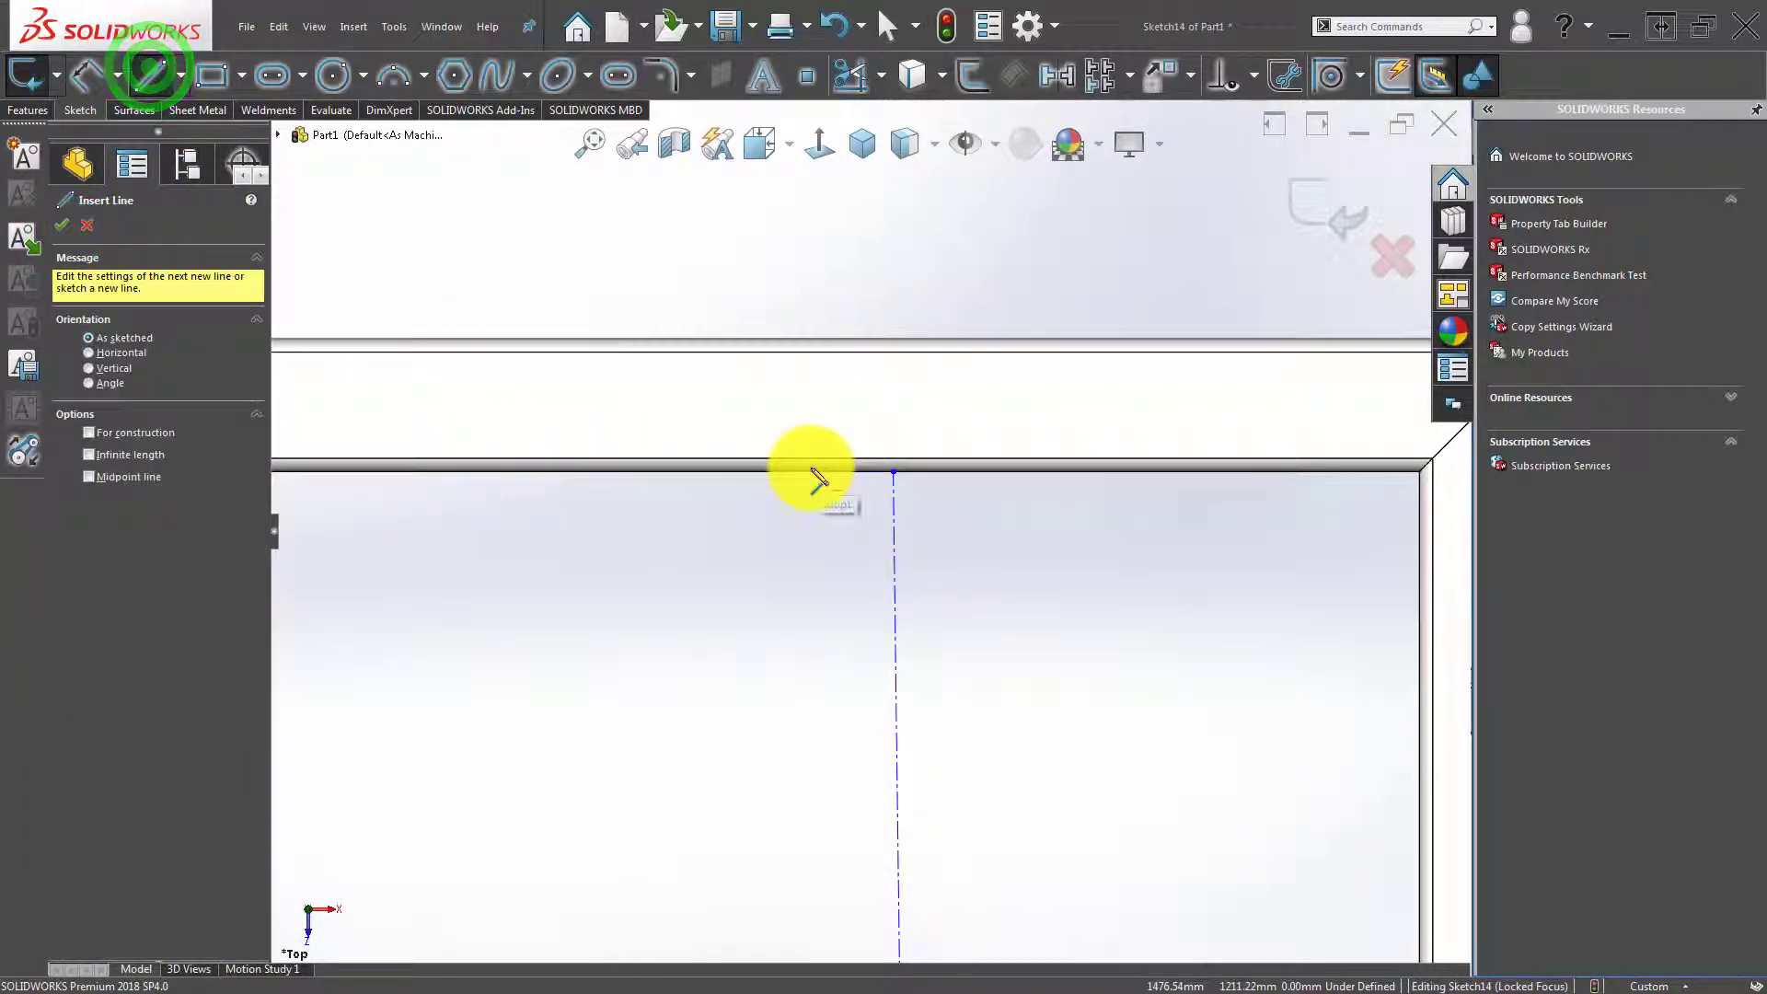
{"action": "left_click", "coordinate": [162, 69]}
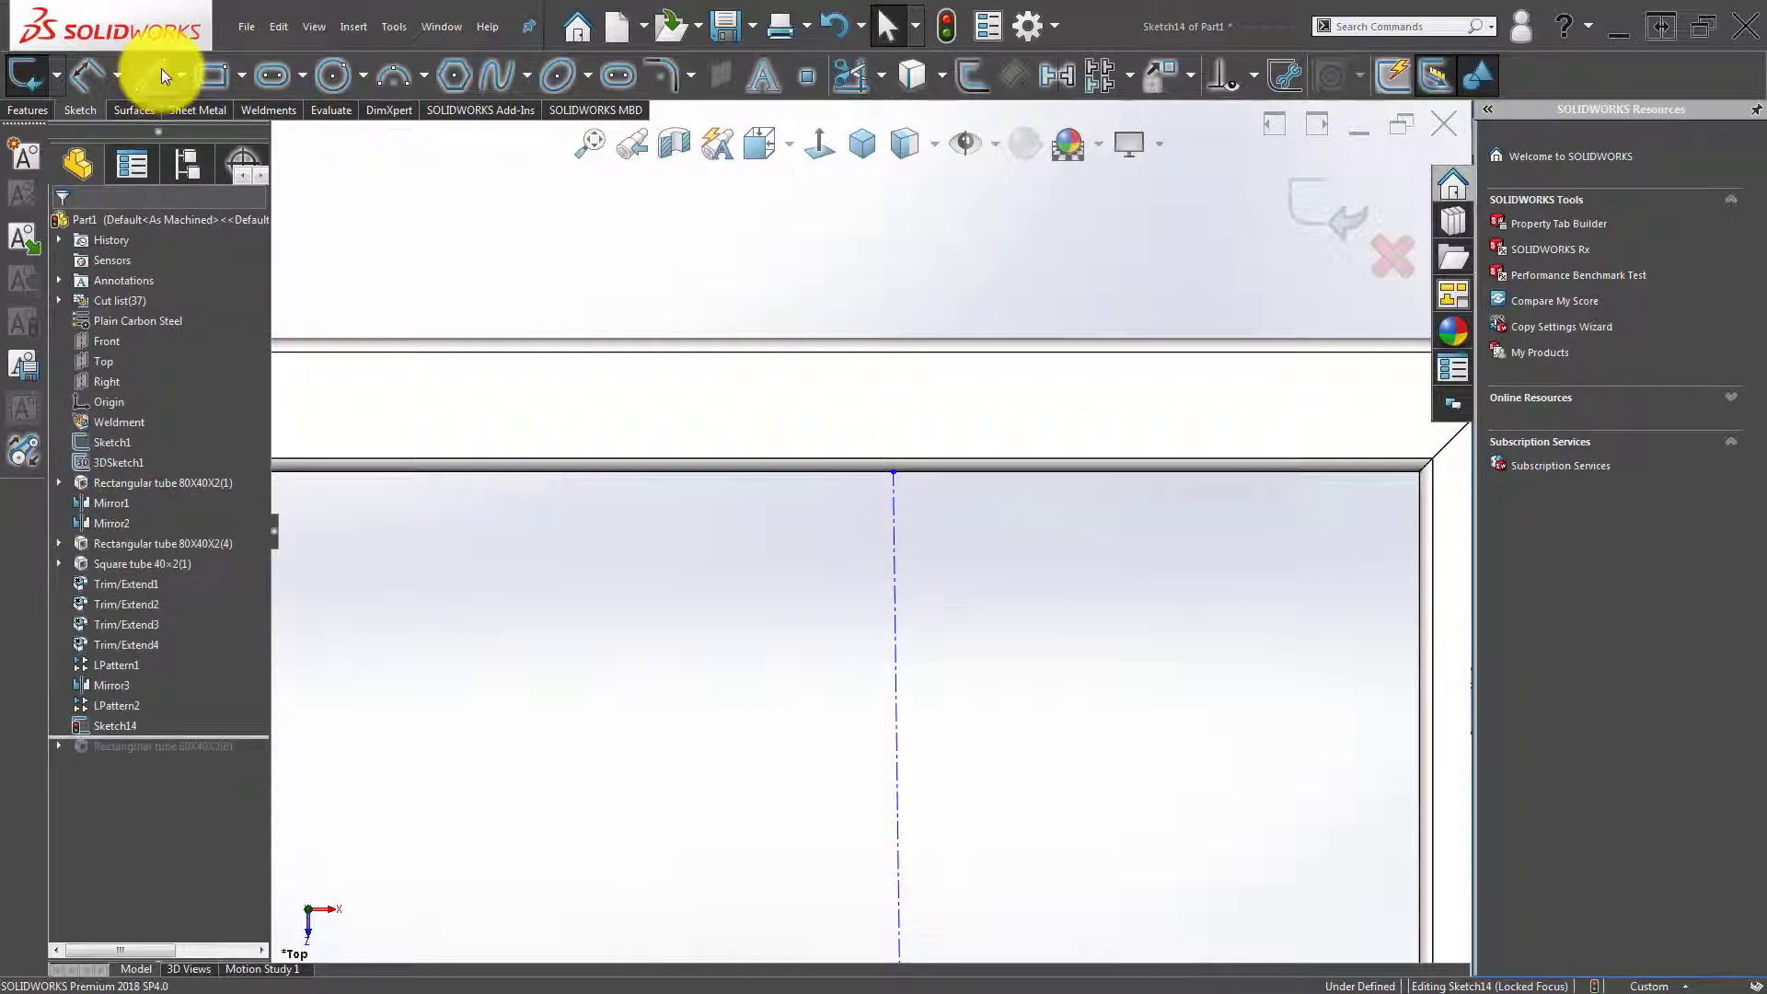
{"action": "left_click", "coordinate": [195, 150]}
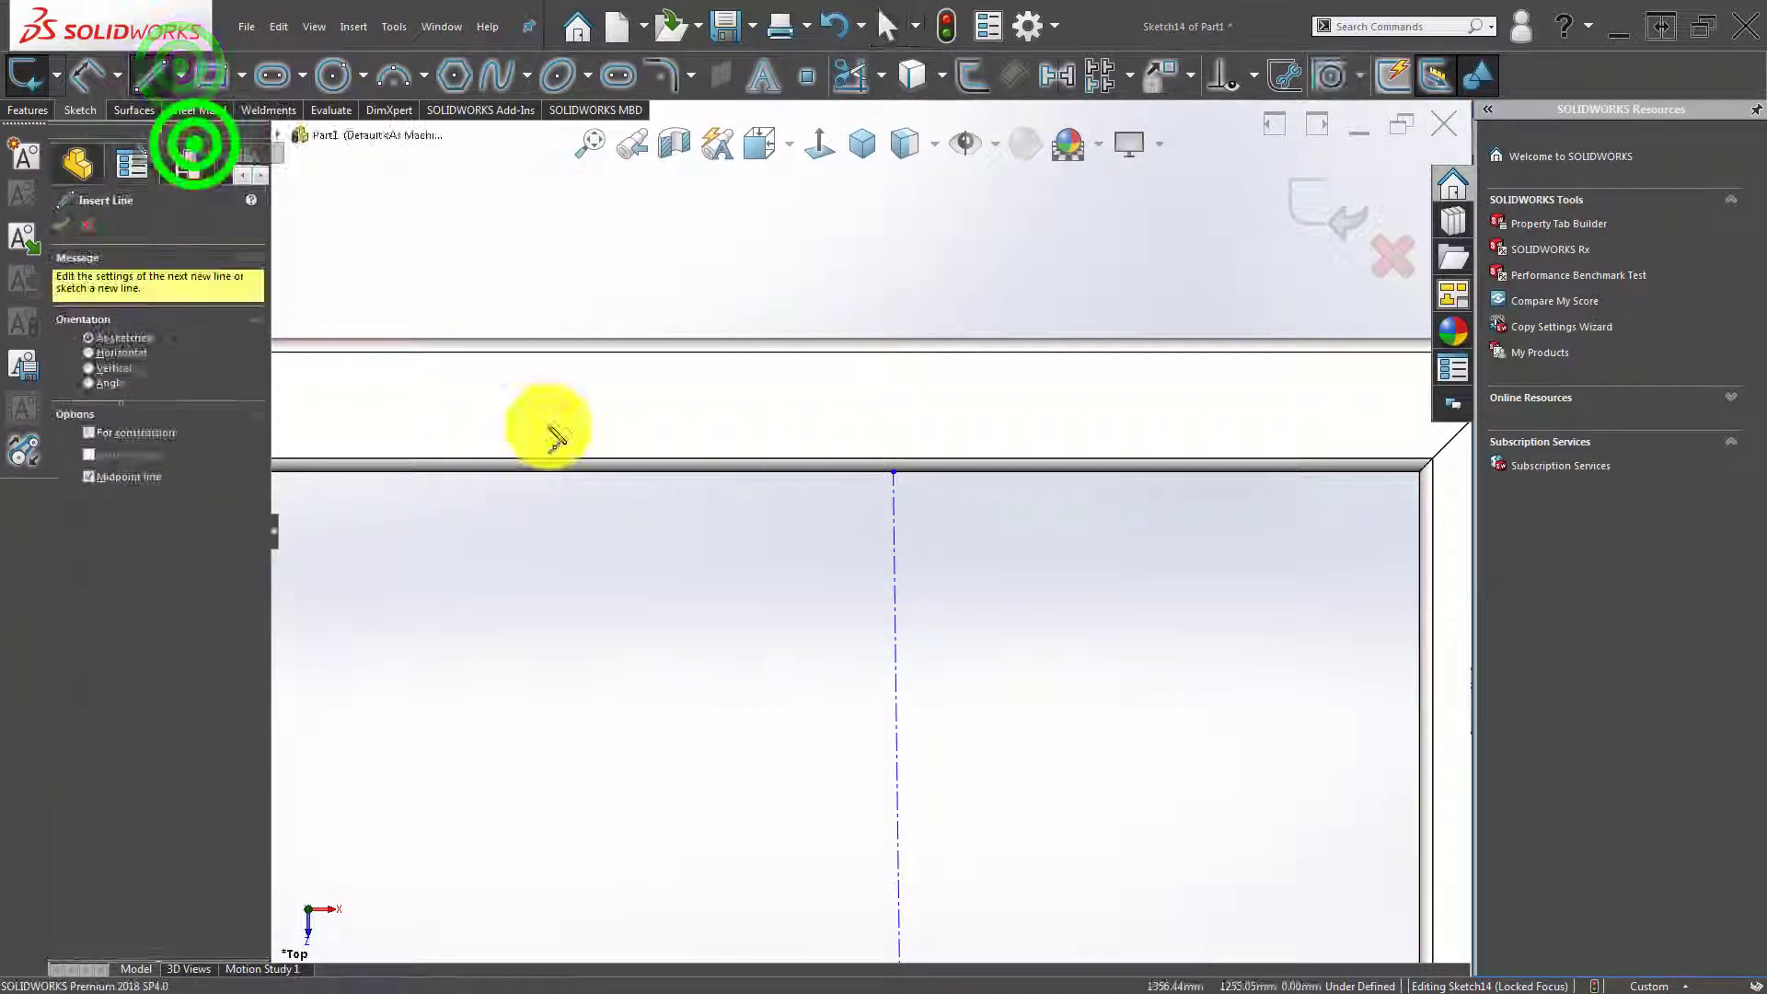
{"action": "left_click", "coordinate": [891, 473]}
{"action": "left_click", "coordinate": [1040, 473]}
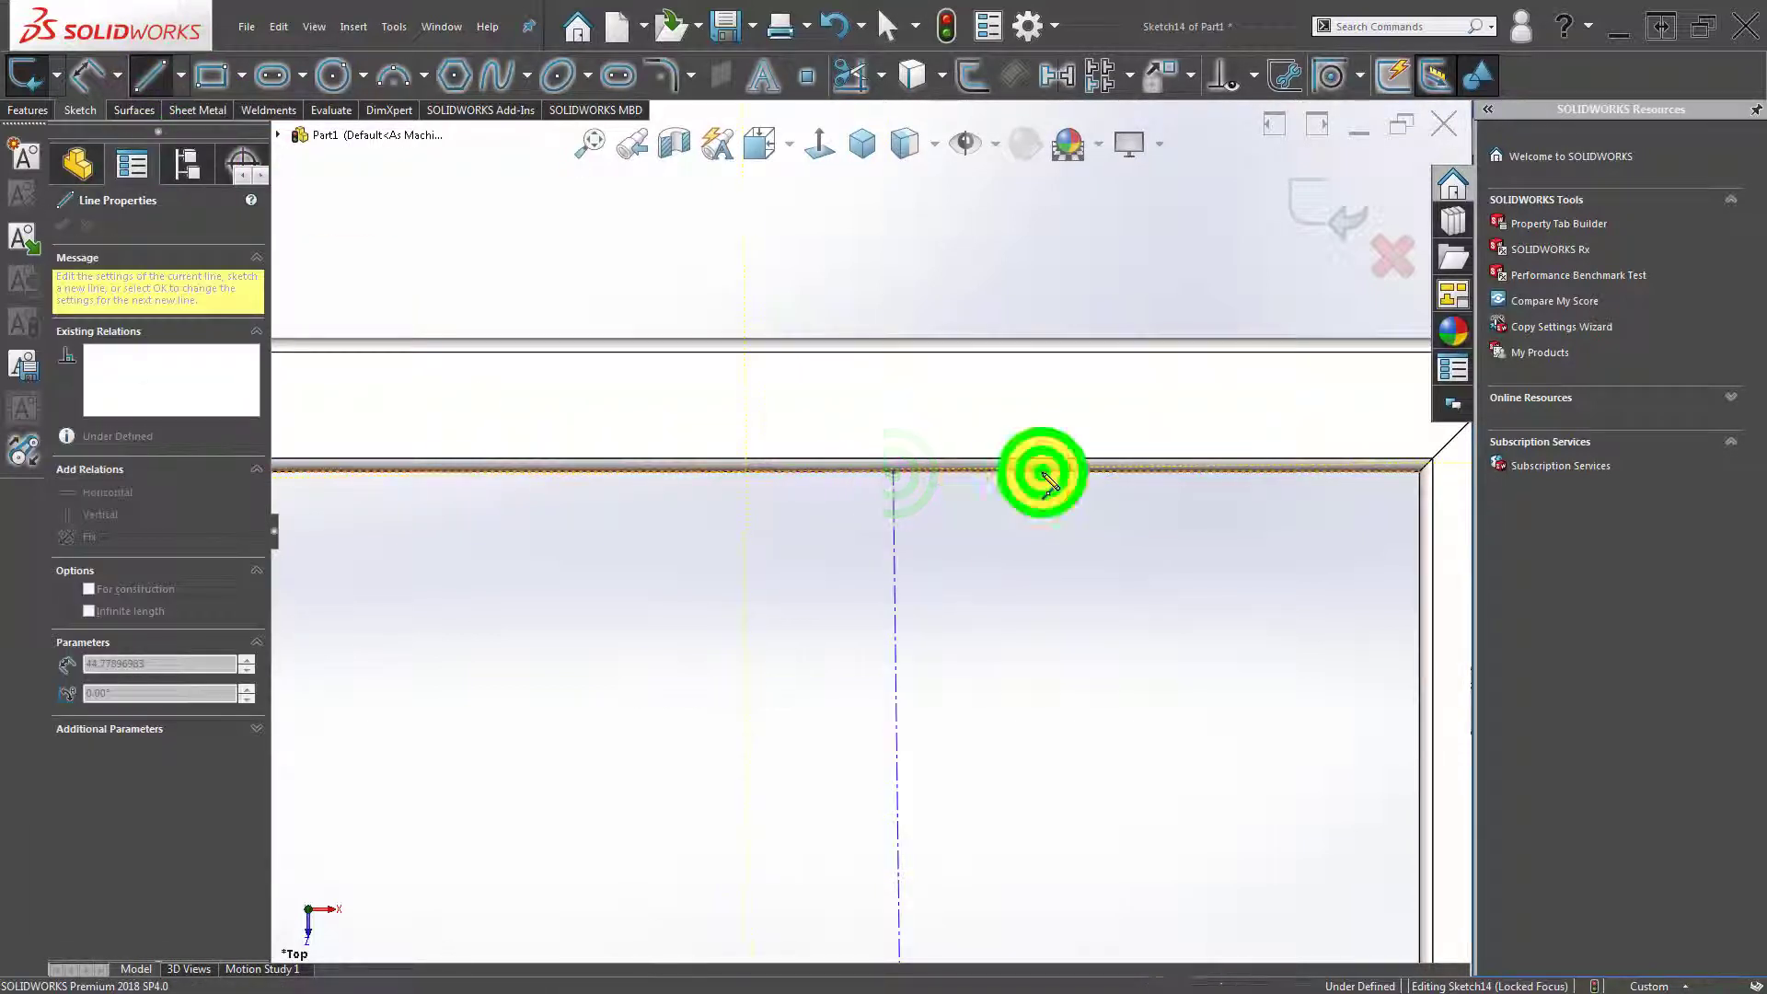
Dimension the new midpoint line to 40 mm length.
{"action": "left_click", "coordinate": [814, 473]}
{"action": "left_click", "coordinate": [869, 411]}
{"action": "type", "text": "40"}
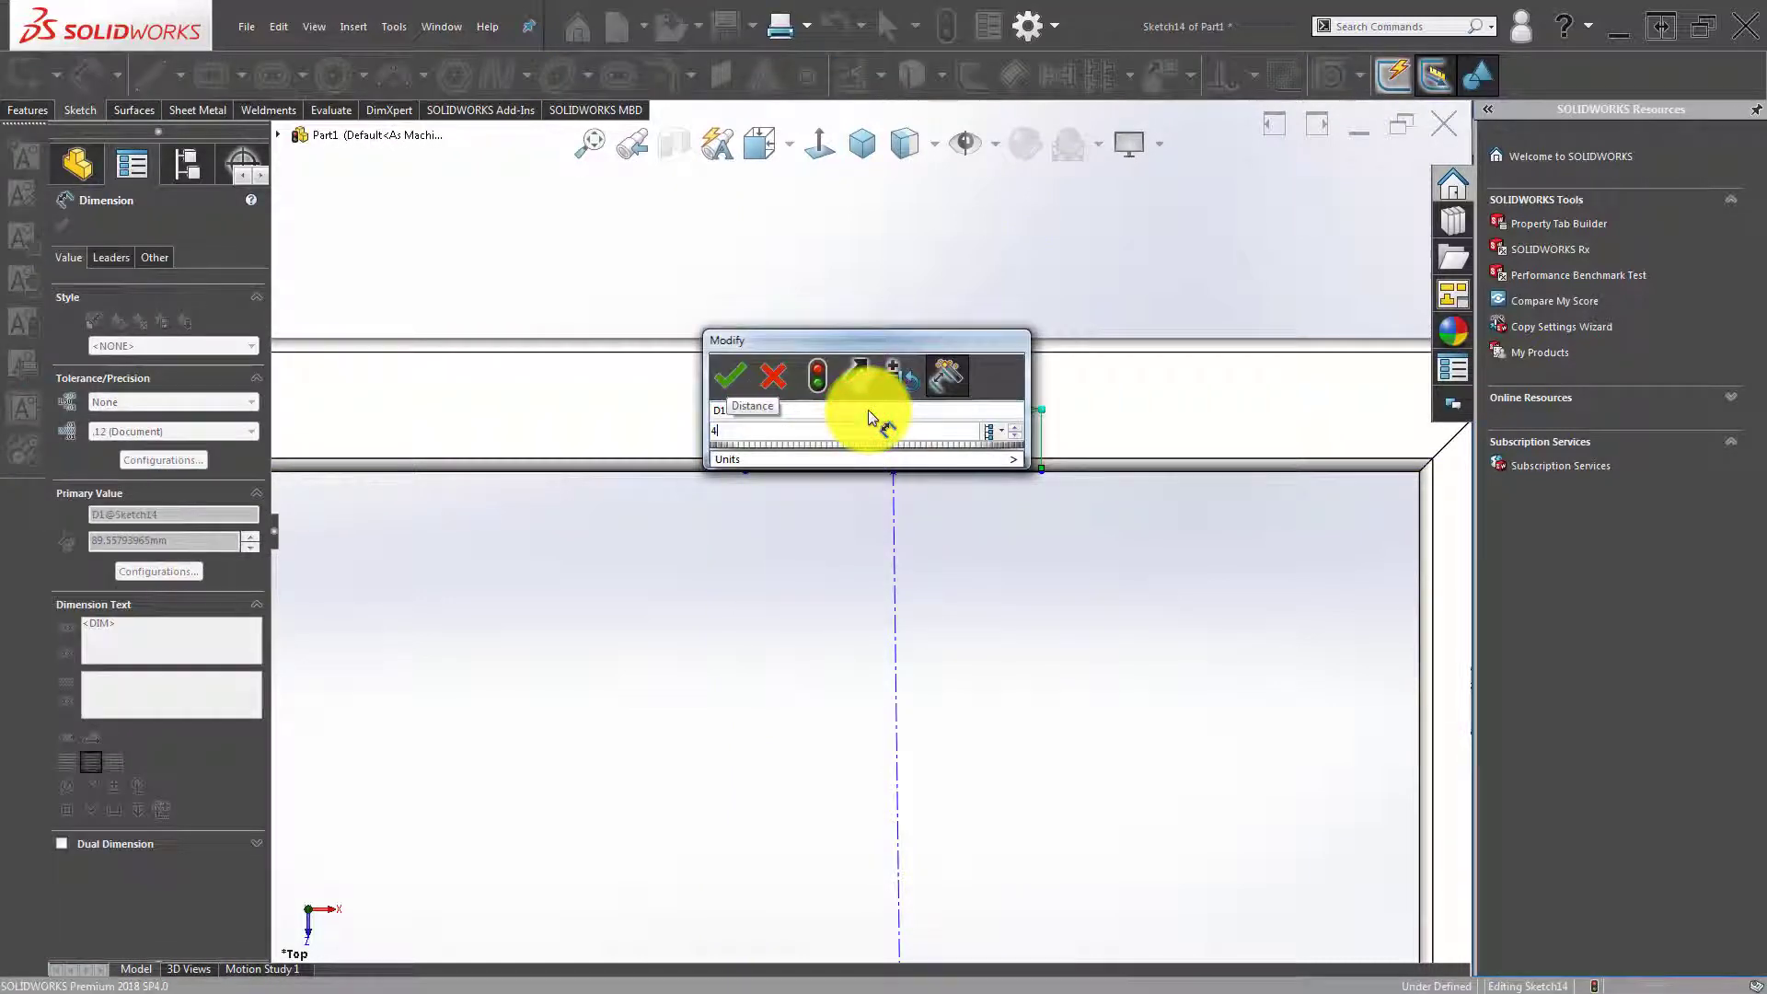
{"action": "key", "text": "Return"}
{"action": "scroll", "coordinate": [907, 589], "scroll_direction": "up", "scroll_amount": 3}
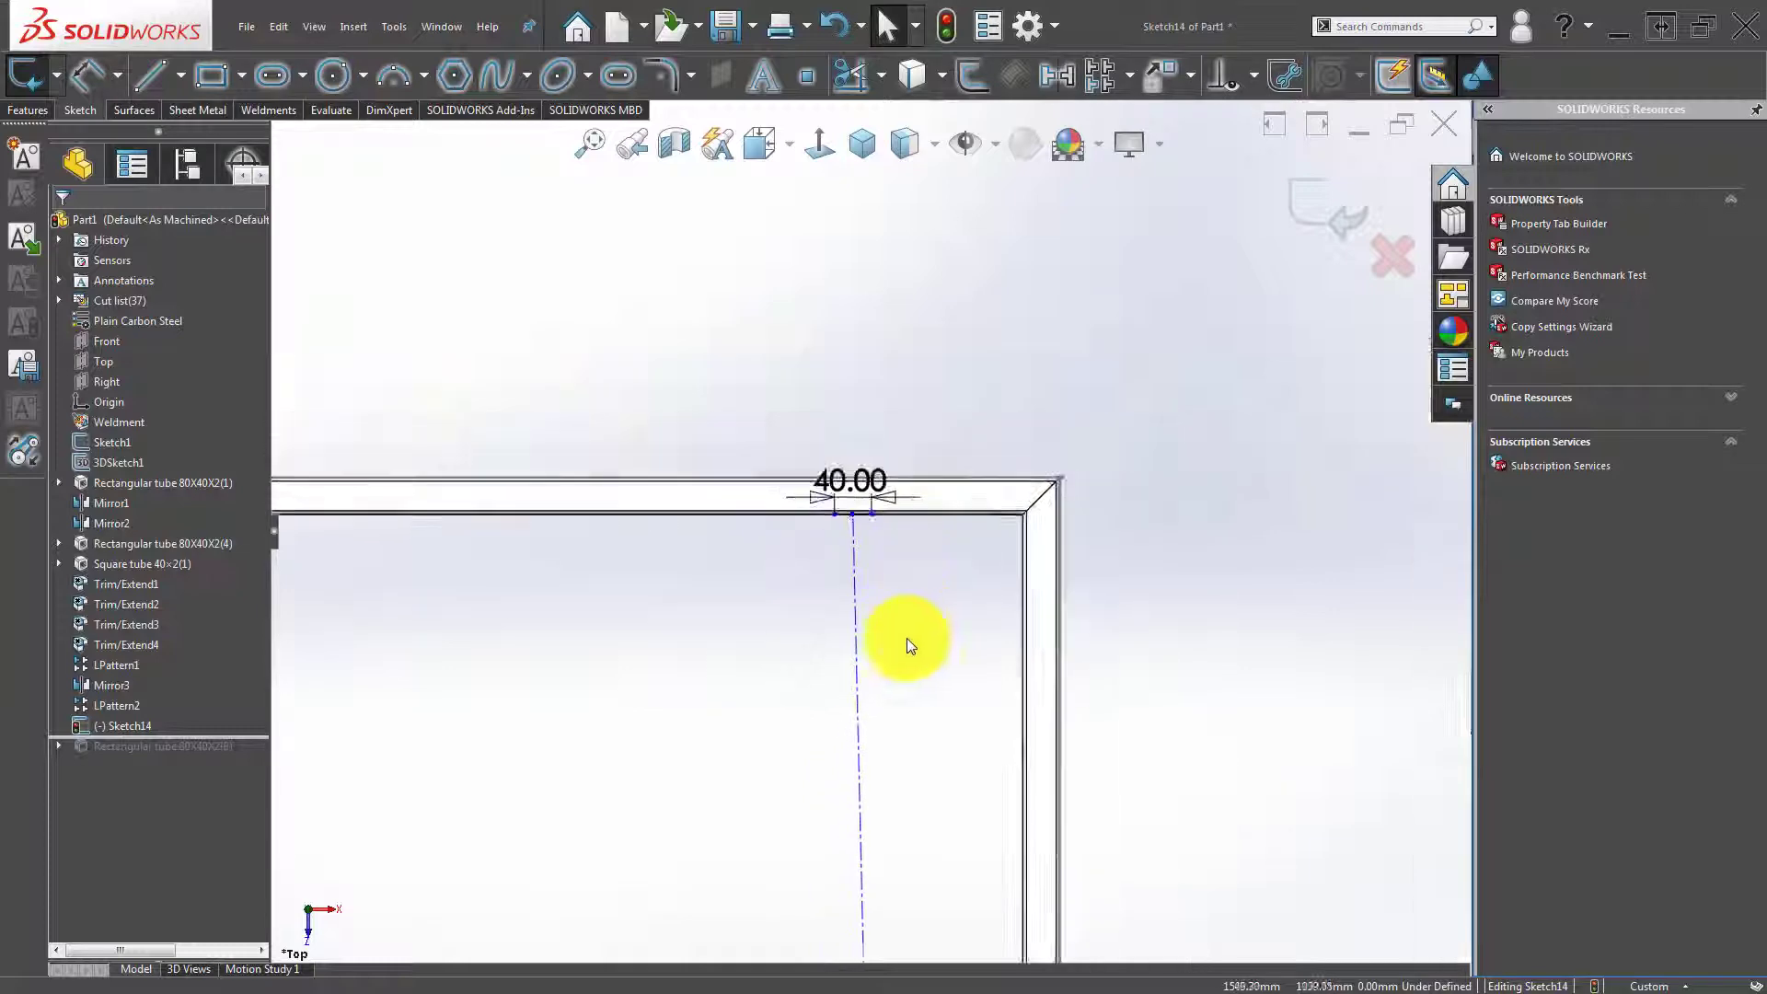
{"action": "scroll", "coordinate": [907, 654], "scroll_direction": "up", "scroll_amount": 2}
Check the centerline's properties, then clear the centerline and 40.00 dimension selections.
{"action": "left_click", "coordinate": [872, 733]}
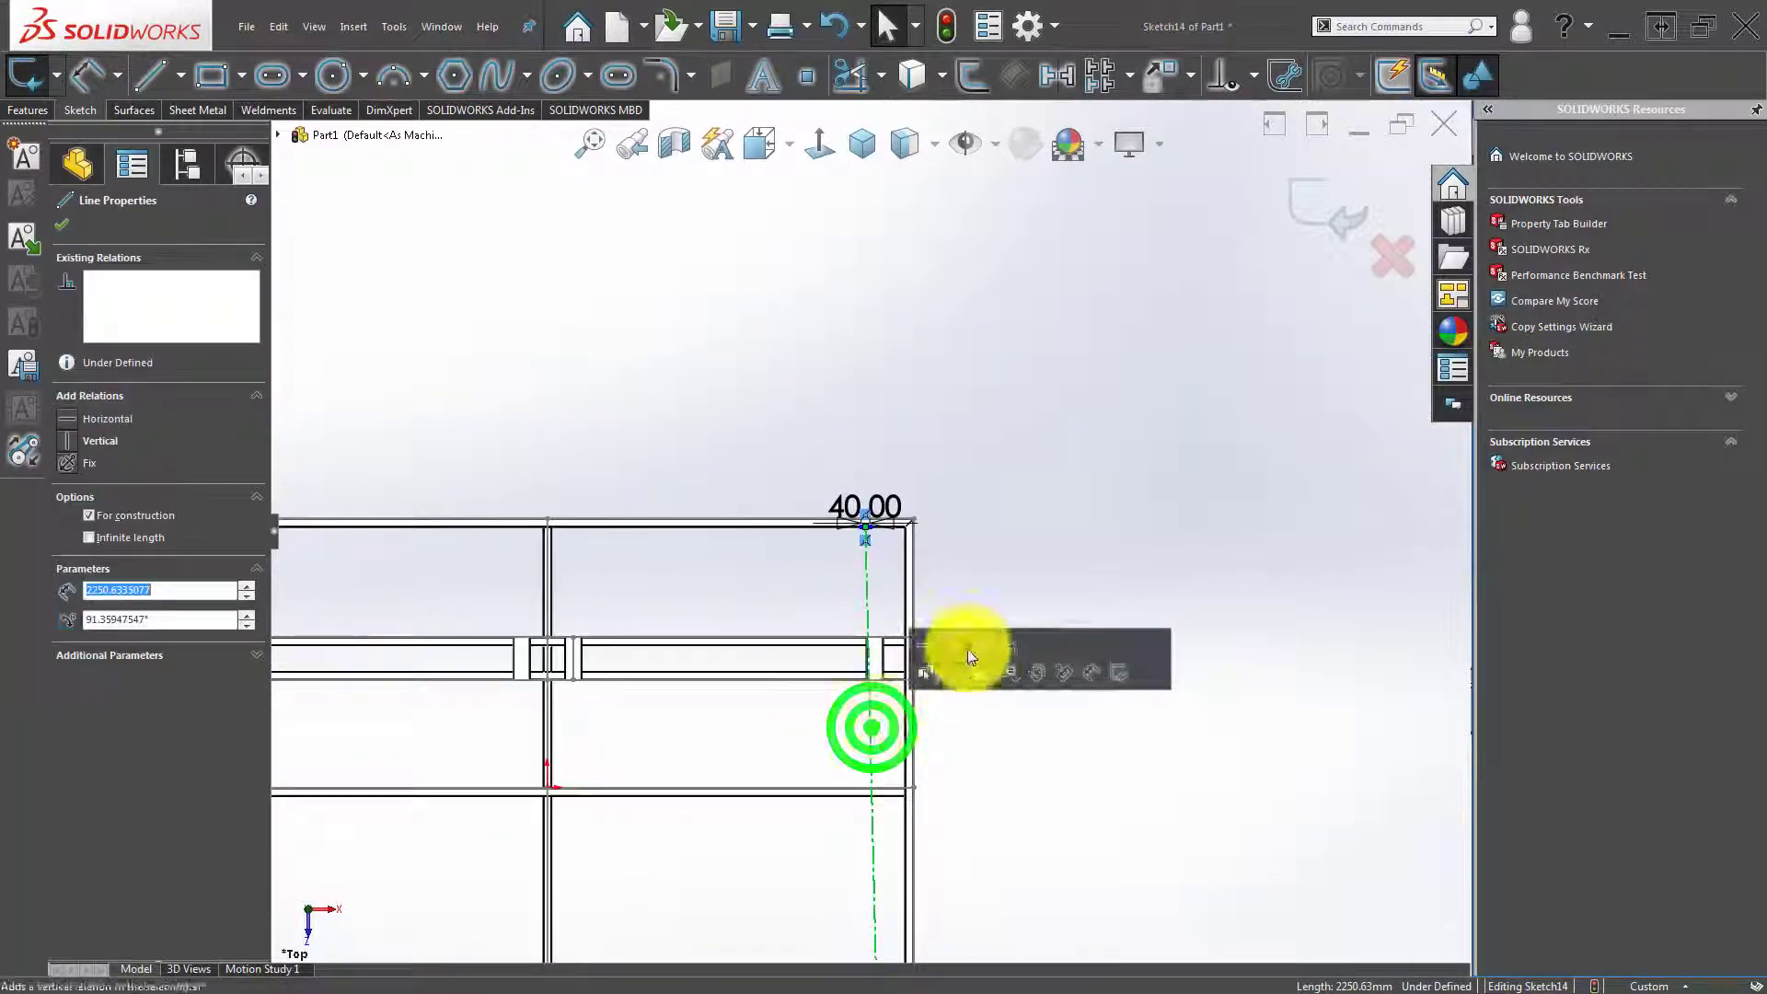
{"action": "left_click", "coordinate": [1045, 752]}
{"action": "scroll", "coordinate": [912, 589], "scroll_direction": "down", "scroll_amount": 2}
{"action": "scroll", "coordinate": [884, 515], "scroll_direction": "down", "scroll_amount": 2}
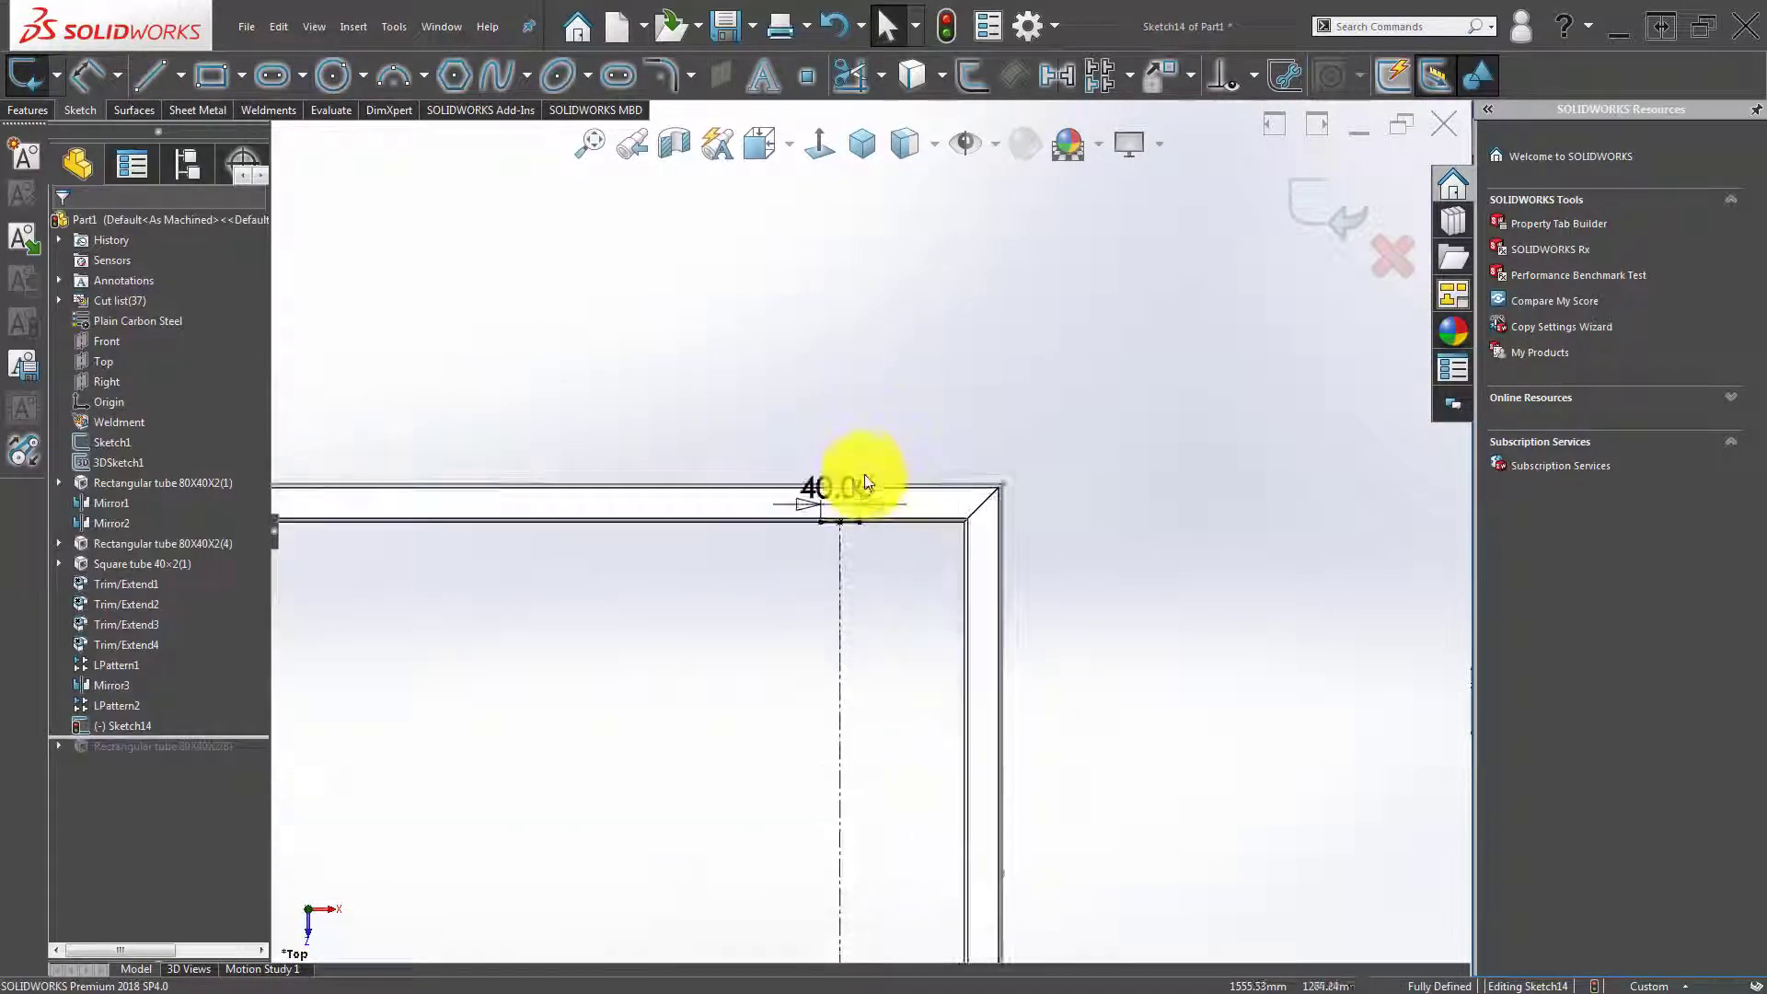
{"action": "left_click", "coordinate": [1157, 511]}
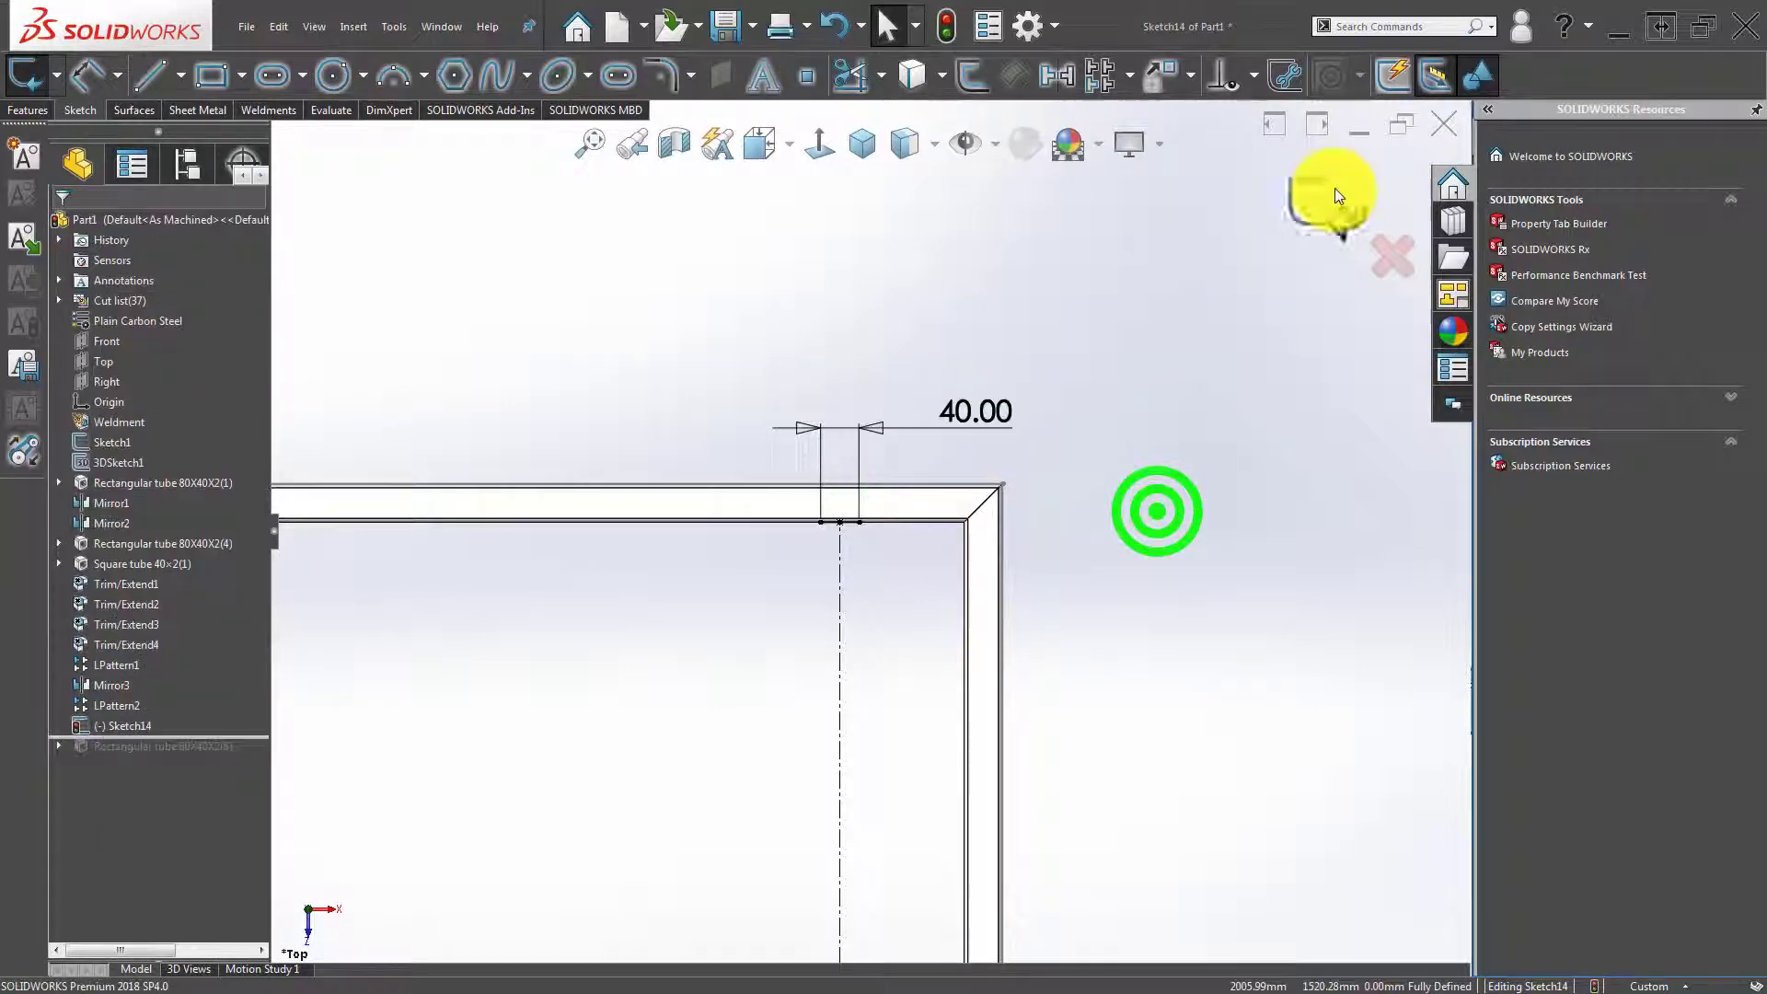
{"action": "scroll", "coordinate": [930, 653], "scroll_direction": "up", "scroll_amount": 2}
{"action": "scroll", "coordinate": [809, 800], "scroll_direction": "up", "scroll_amount": 3}
{"action": "scroll", "coordinate": [825, 805], "scroll_direction": "up", "scroll_amount": 3}
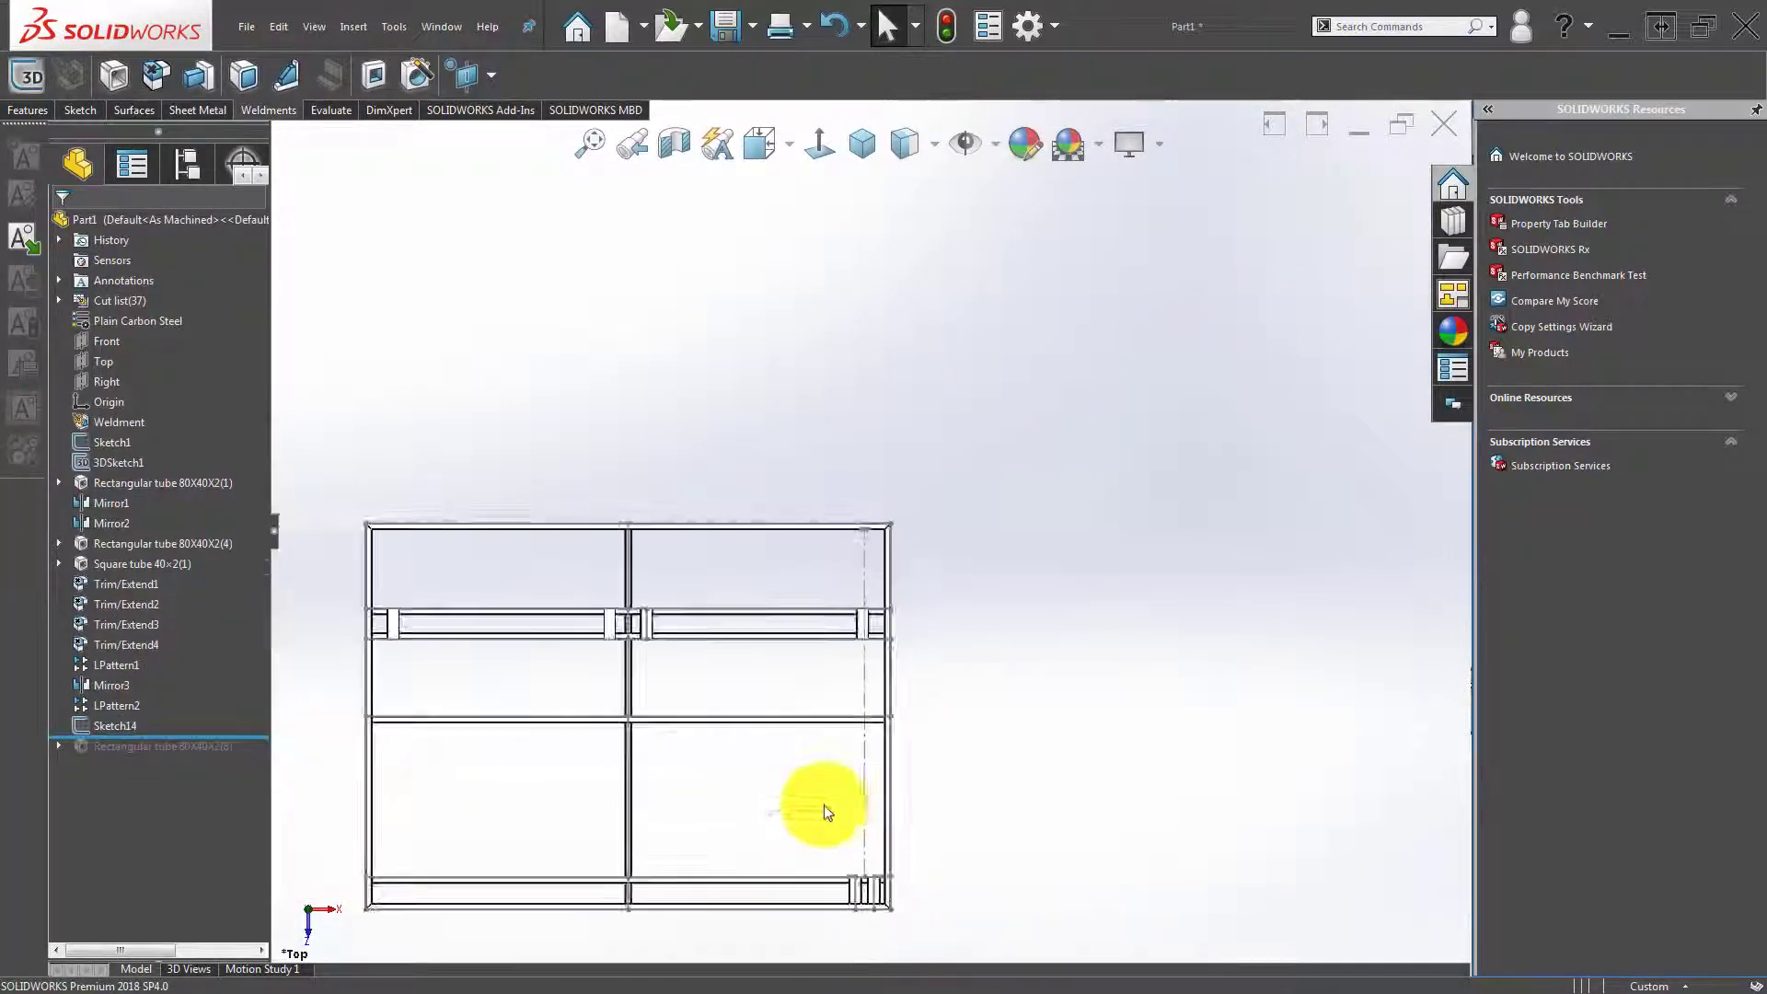
Roll the tree forward and edit the Rectangular tube 80X40X2(8) feature.
{"action": "mouse_move", "coordinate": [824, 741]}
{"action": "middle_mouse_down"}
{"action": "mouse_move", "coordinate": [868, 525]}
{"action": "mouse_move", "coordinate": [1132, 556]}
{"action": "mouse_move", "coordinate": [1156, 694]}
{"action": "mouse_move", "coordinate": [1143, 675]}
{"action": "mouse_move", "coordinate": [484, 649]}
{"action": "middle_mouse_up"}
{"action": "scroll", "coordinate": [921, 475], "scroll_direction": "down", "scroll_amount": 2}
{"action": "scroll", "coordinate": [920, 475], "scroll_direction": "down", "scroll_amount": 4}
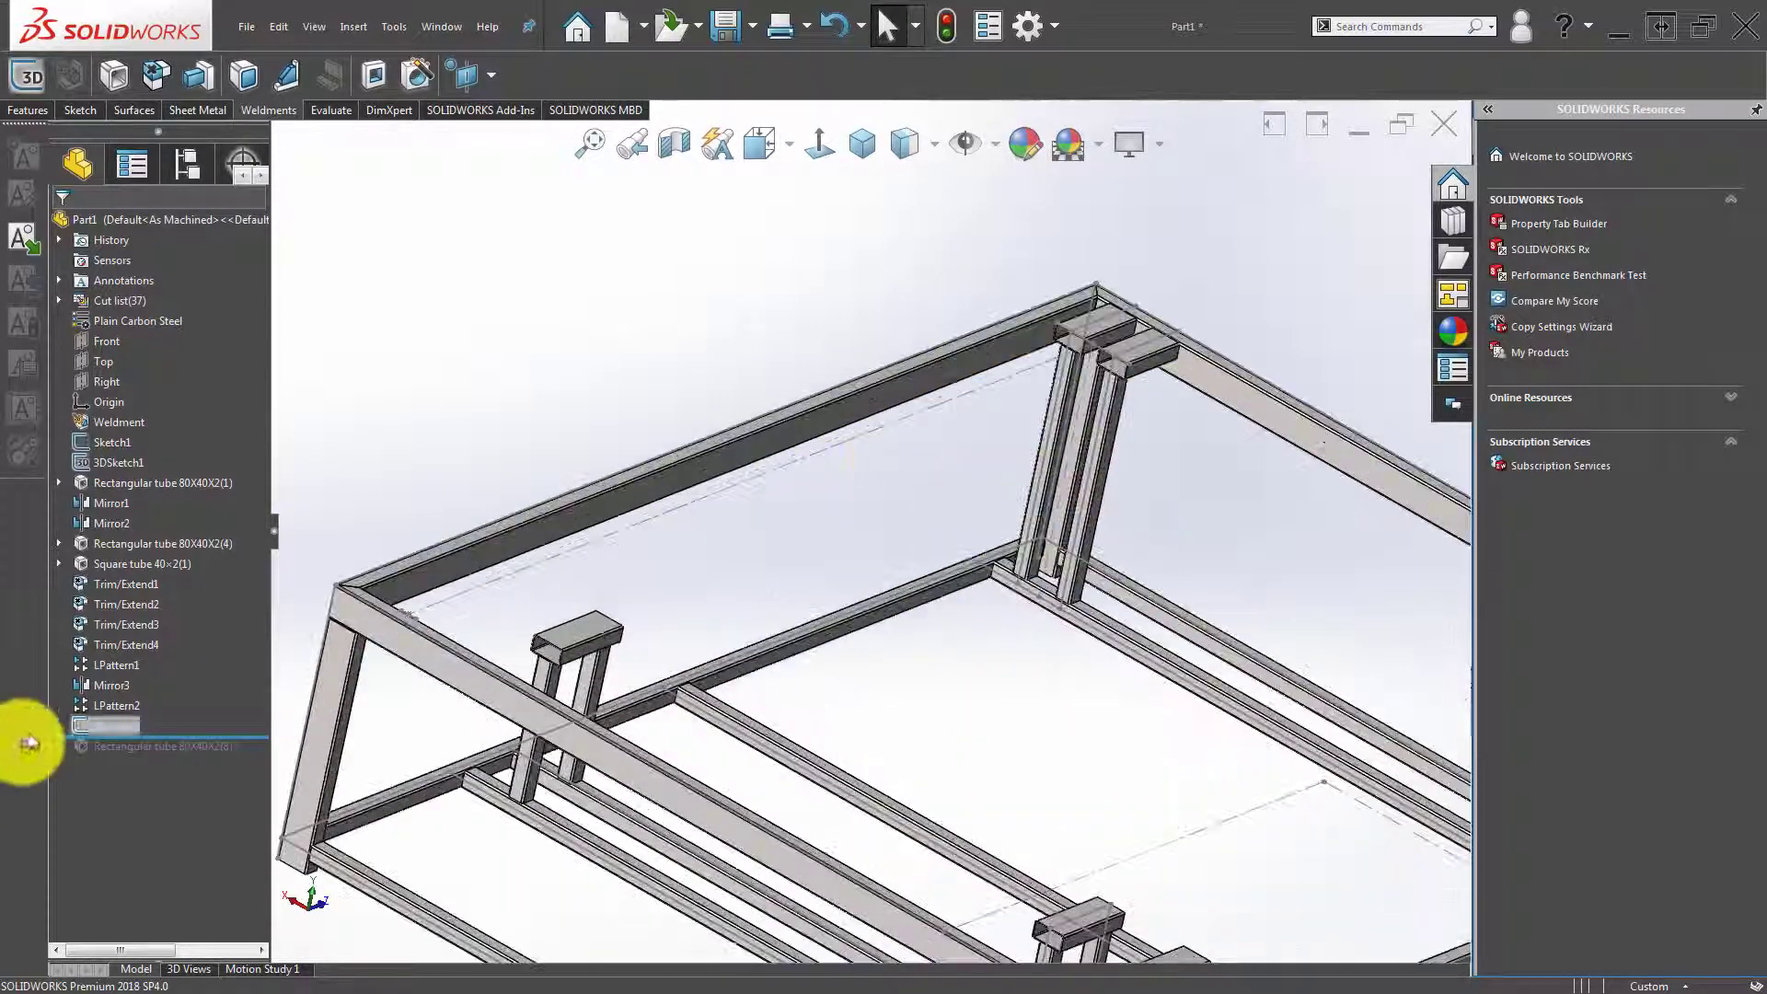
{"action": "left_click_drag", "start_coordinate": [213, 734], "coordinate": [184, 755]}
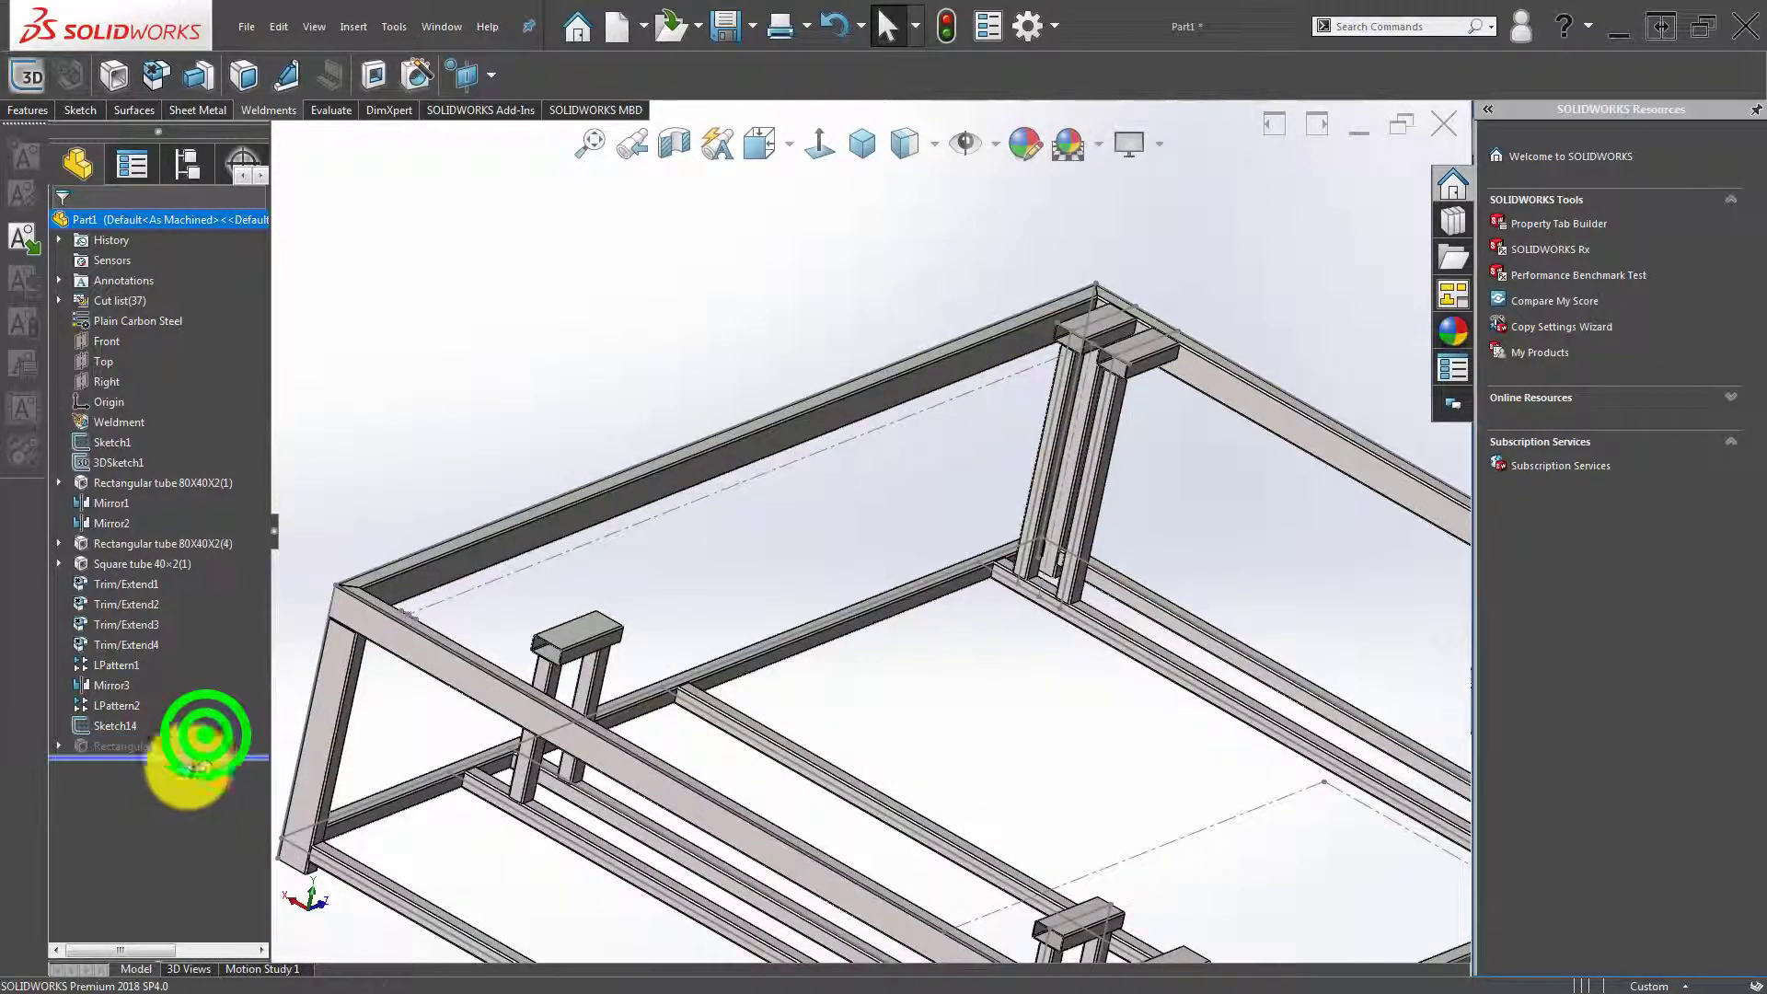
{"action": "left_click", "coordinate": [140, 745]}
{"action": "left_click", "coordinate": [163, 697]}
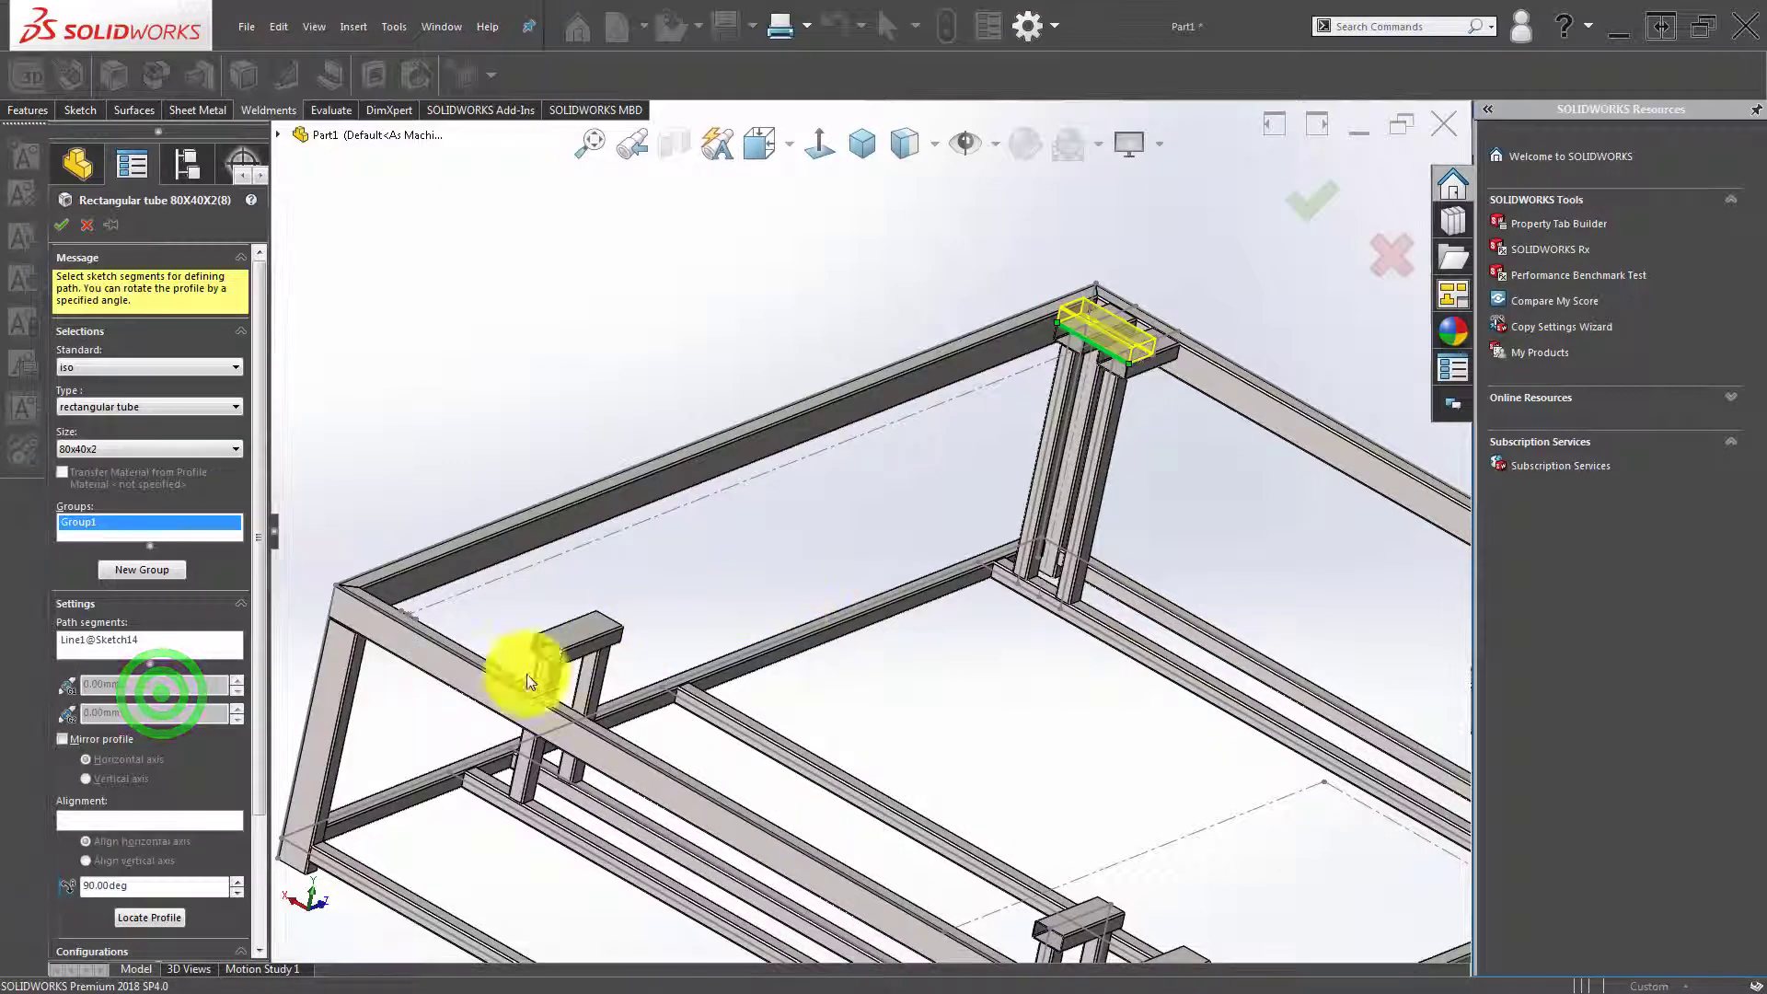
Add the 40 mm line as a new group with the profile rotated 90°.
{"action": "left_click", "coordinate": [147, 569]}
{"action": "scroll", "coordinate": [446, 662], "scroll_direction": "down", "scroll_amount": 2}
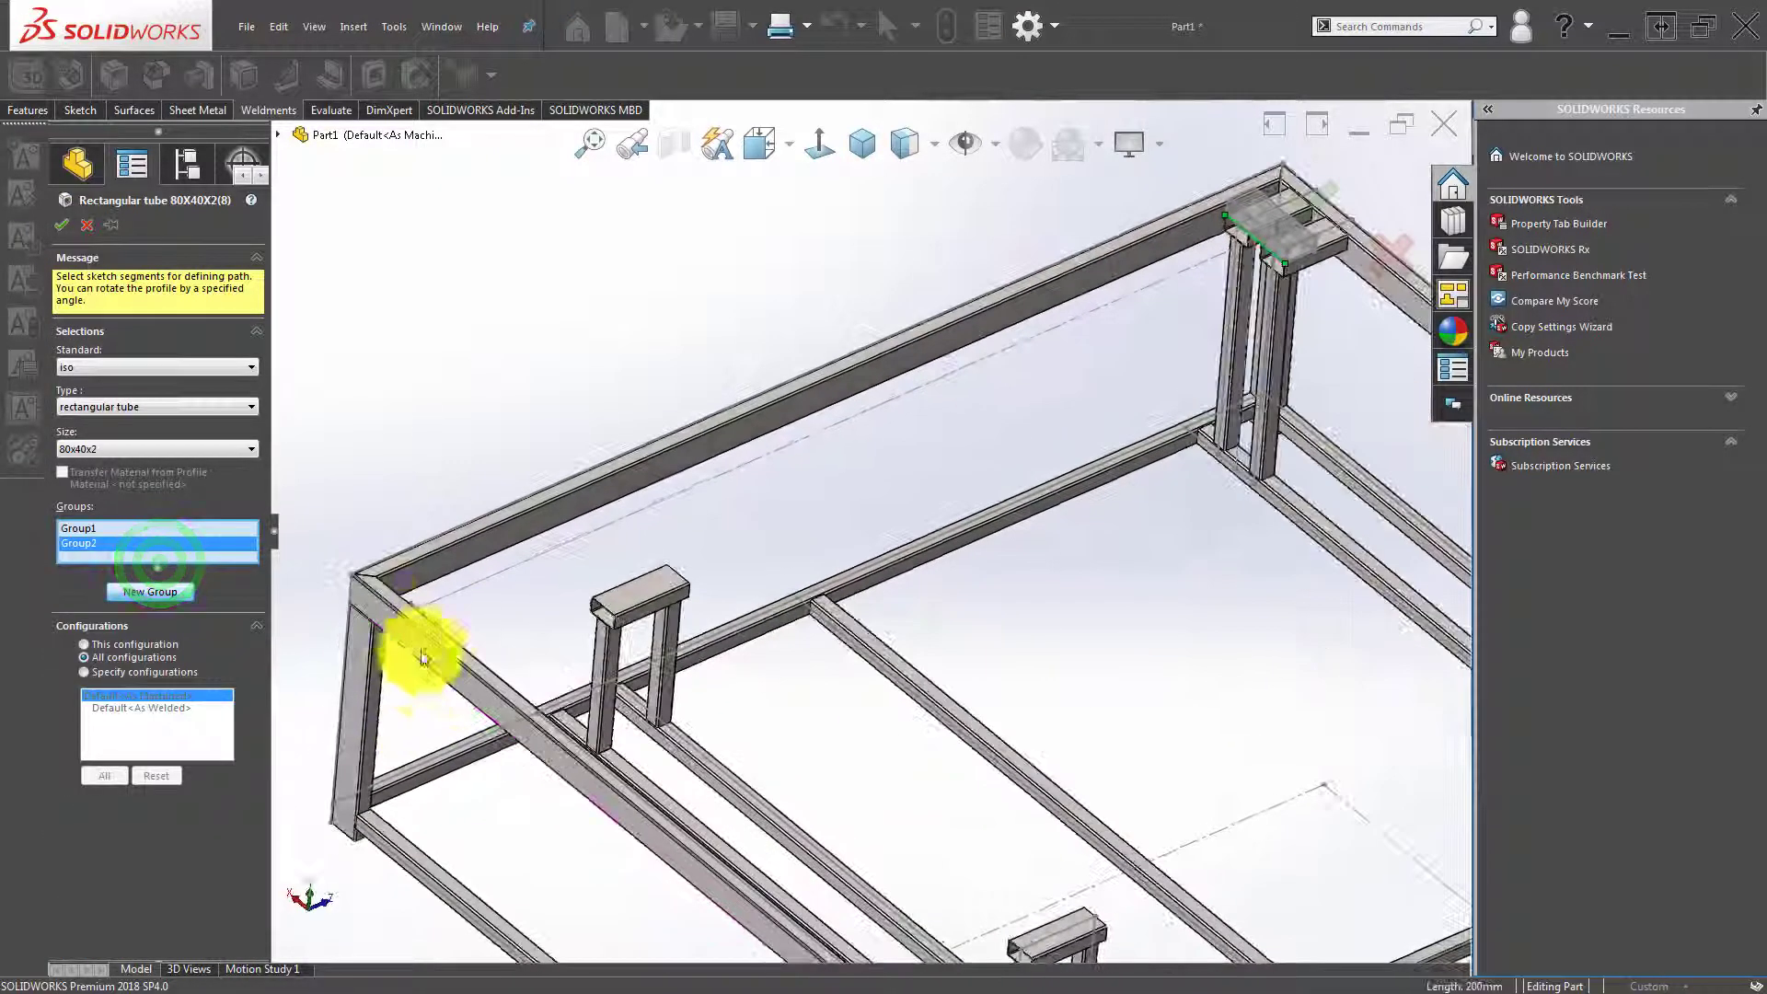
{"action": "scroll", "coordinate": [479, 625], "scroll_direction": "down", "scroll_amount": 3}
{"action": "scroll", "coordinate": [732, 543], "scroll_direction": "down", "scroll_amount": 3}
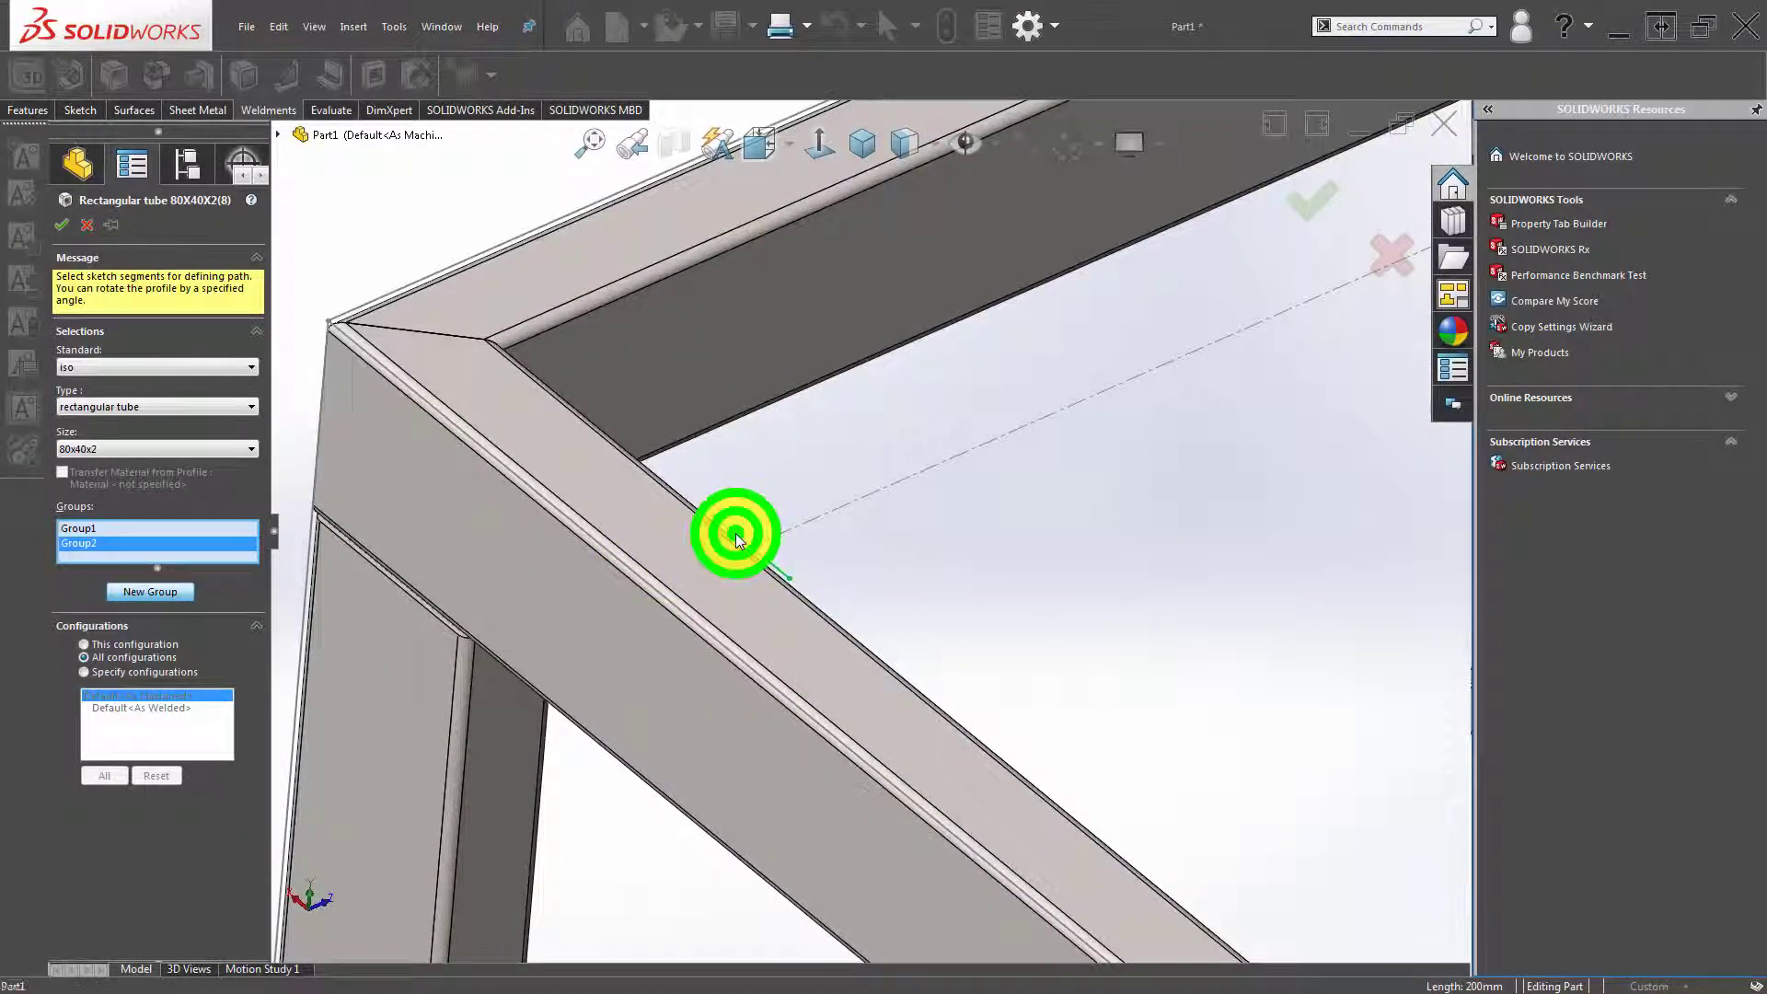
{"action": "left_click", "coordinate": [736, 533]}
{"action": "mouse_move", "coordinate": [736, 533]}
{"action": "middle_mouse_down"}
{"action": "mouse_move", "coordinate": [732, 557]}
{"action": "mouse_move", "coordinate": [749, 552]}
{"action": "middle_mouse_up"}
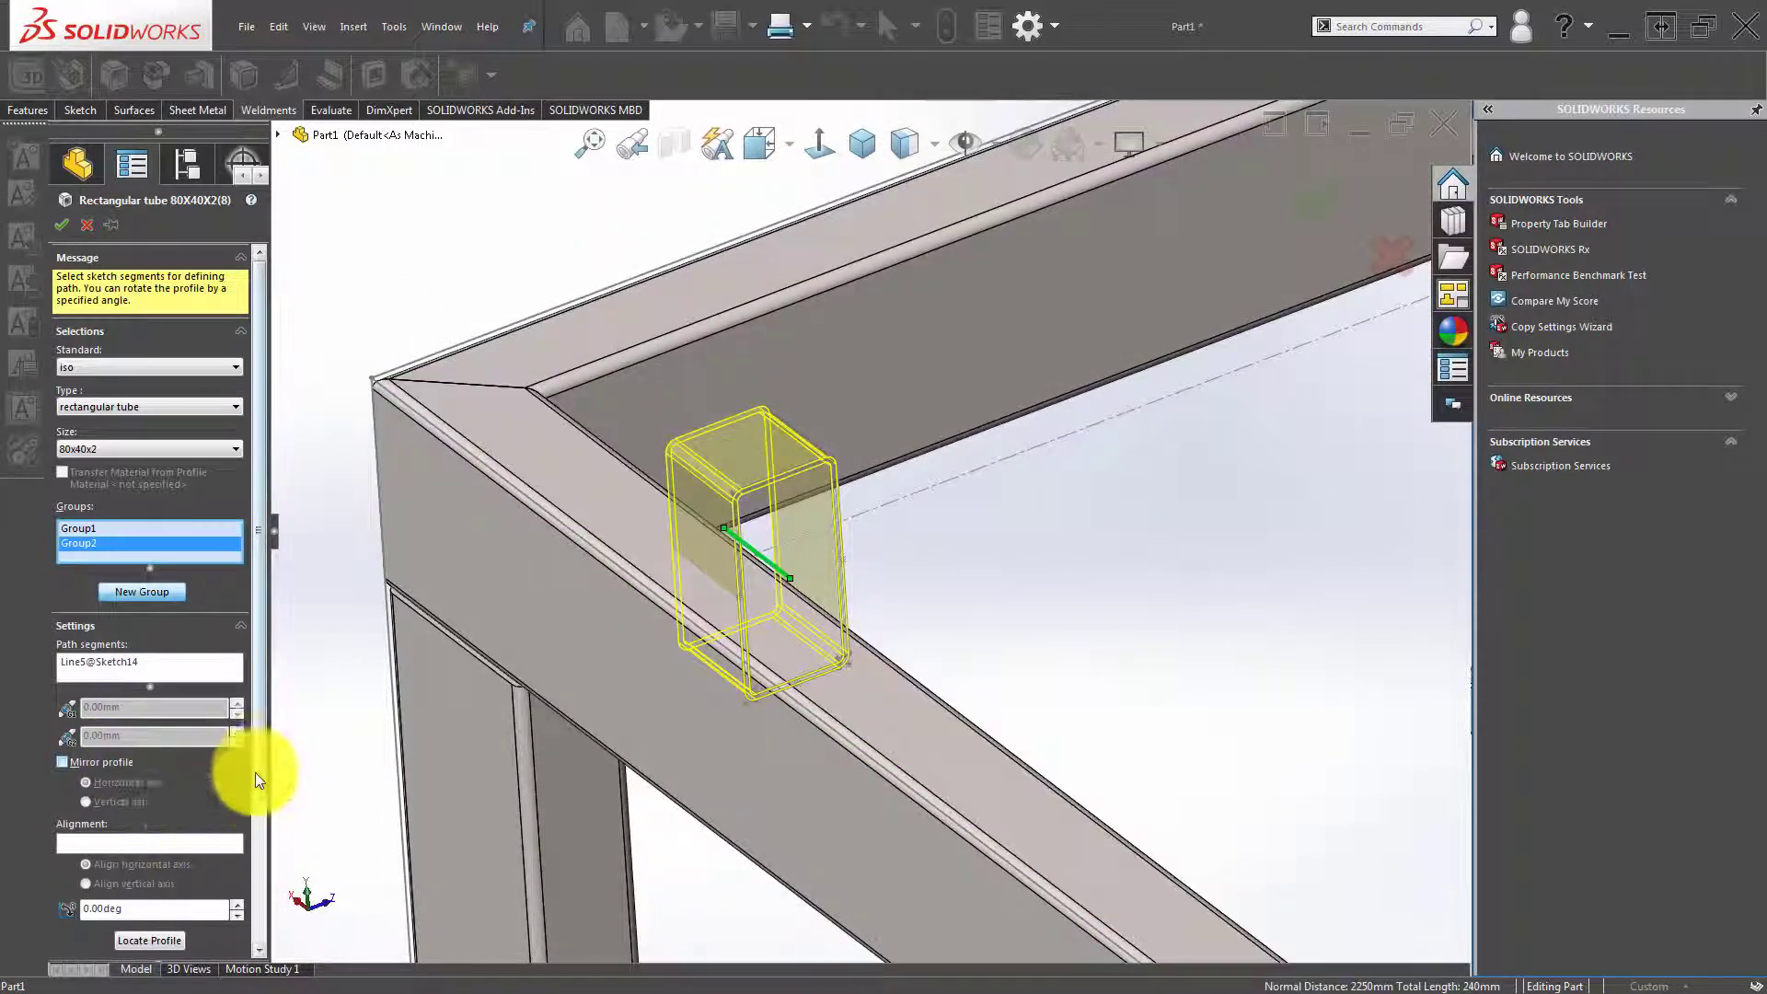
{"action": "left_click_drag", "start_coordinate": [256, 771], "coordinate": [262, 909]}
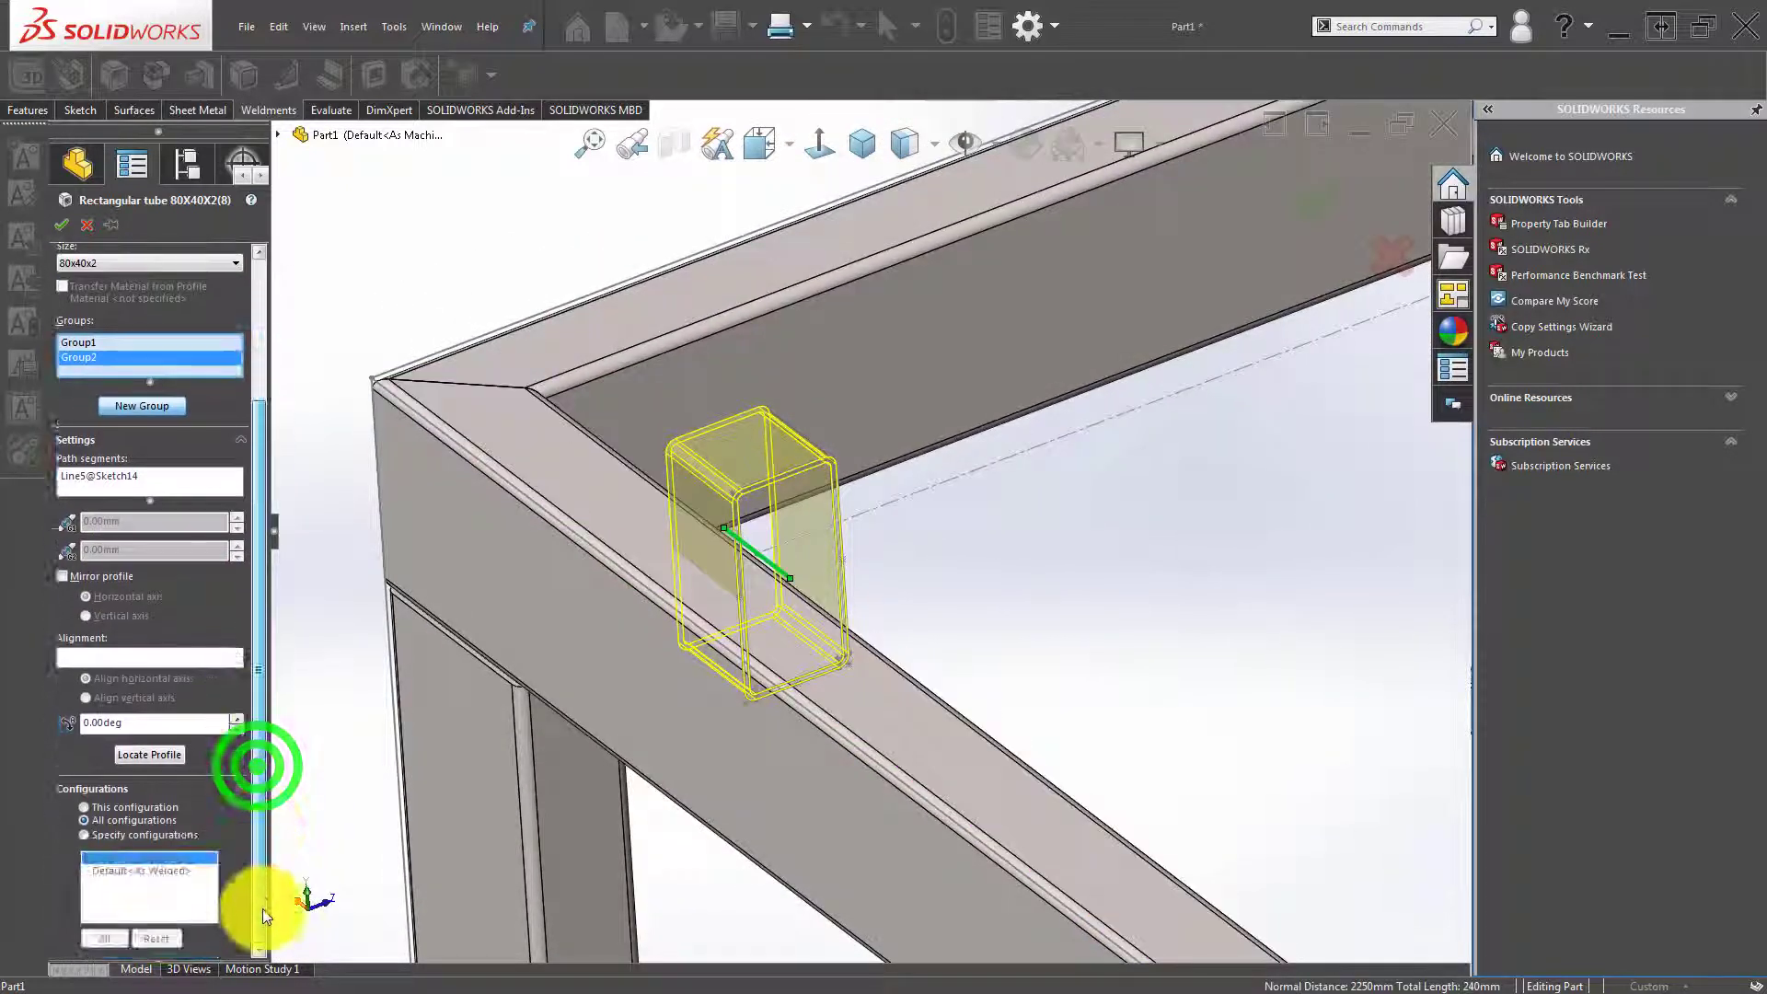
{"action": "left_click", "coordinate": [168, 757]}
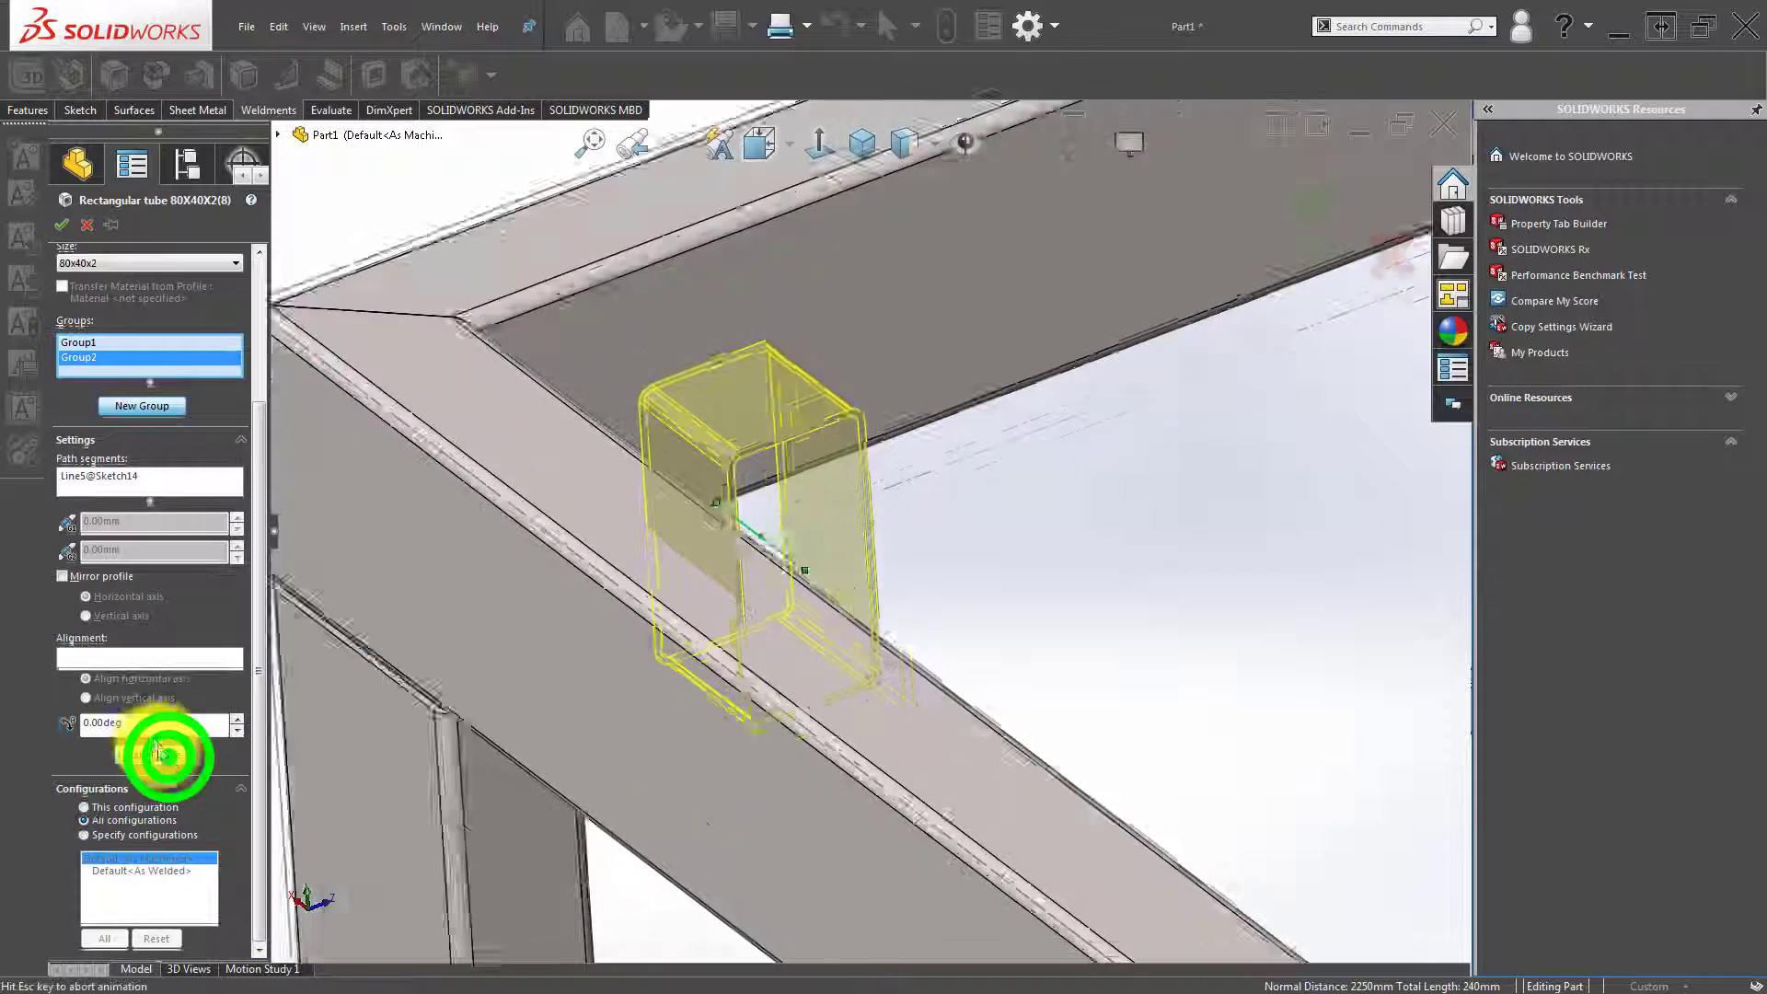
{"action": "left_click", "coordinate": [160, 723]}
{"action": "type", "text": "90"}
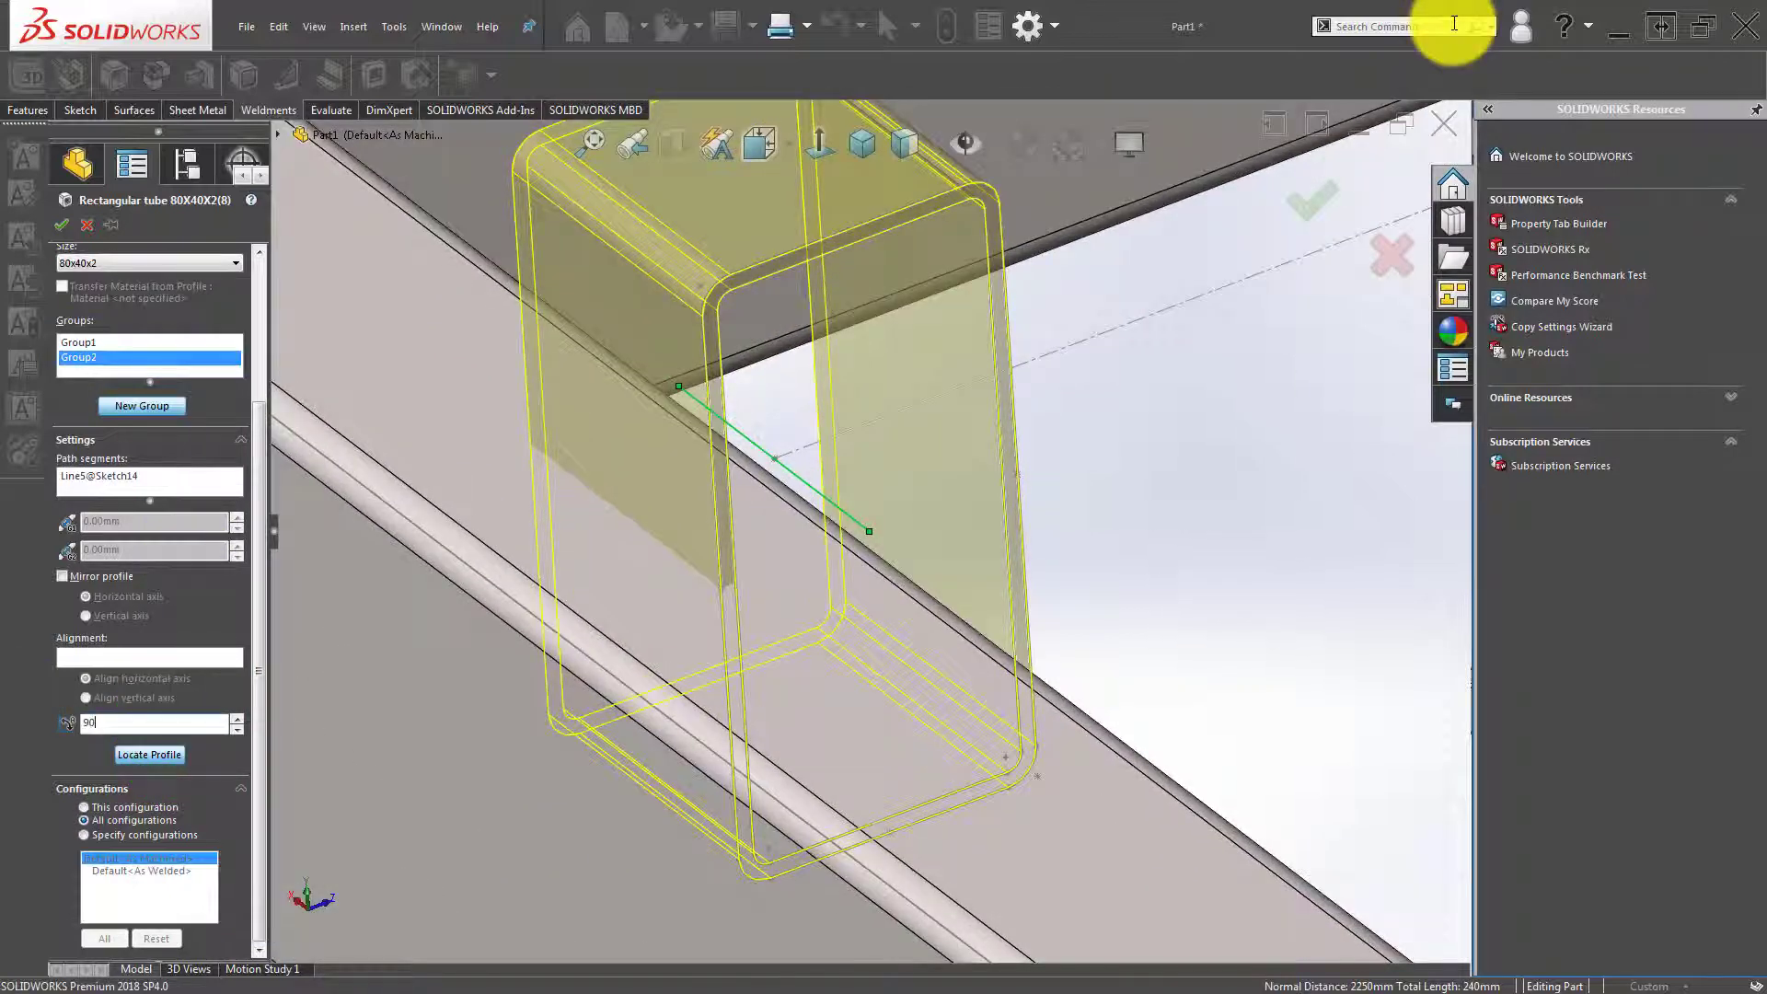
{"action": "key", "text": "Return"}
{"action": "scroll", "coordinate": [886, 591], "scroll_direction": "up", "scroll_amount": 5}
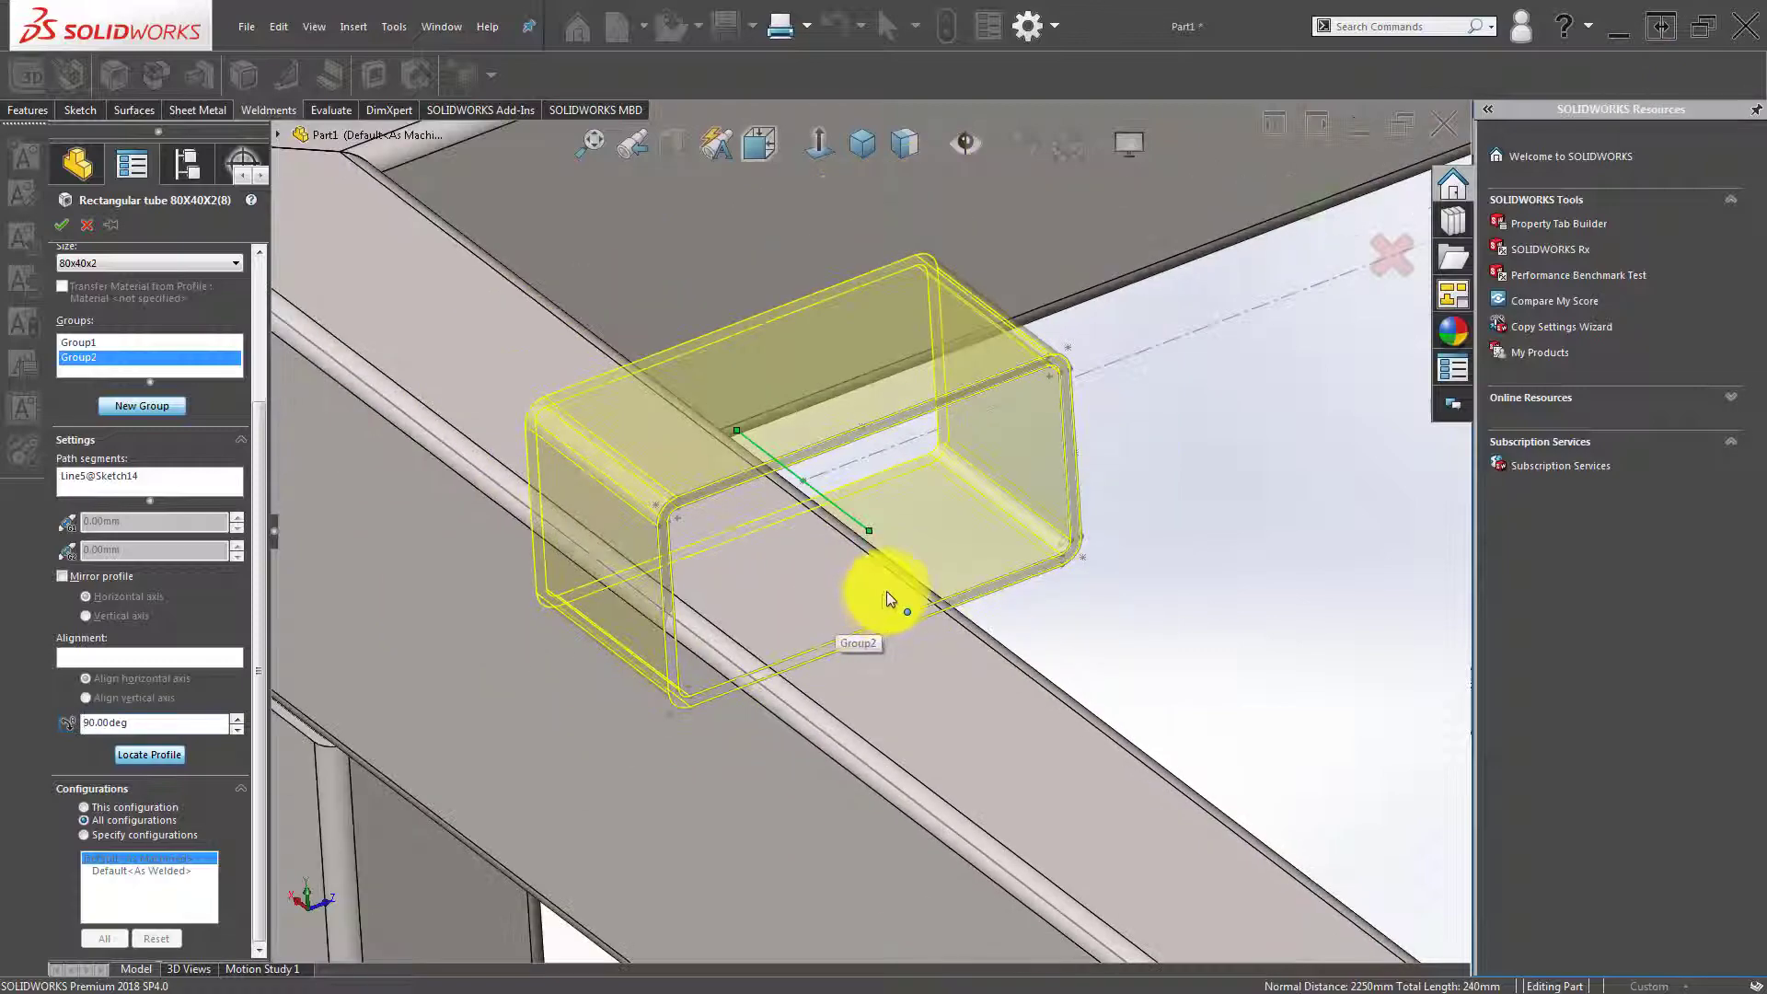
{"action": "mouse_move", "coordinate": [893, 587]}
{"action": "middle_mouse_down"}
{"action": "mouse_move", "coordinate": [866, 559]}
{"action": "mouse_move", "coordinate": [900, 552]}
{"action": "mouse_move", "coordinate": [817, 497]}
{"action": "mouse_move", "coordinate": [828, 473]}
{"action": "mouse_move", "coordinate": [880, 545]}
{"action": "middle_mouse_up"}
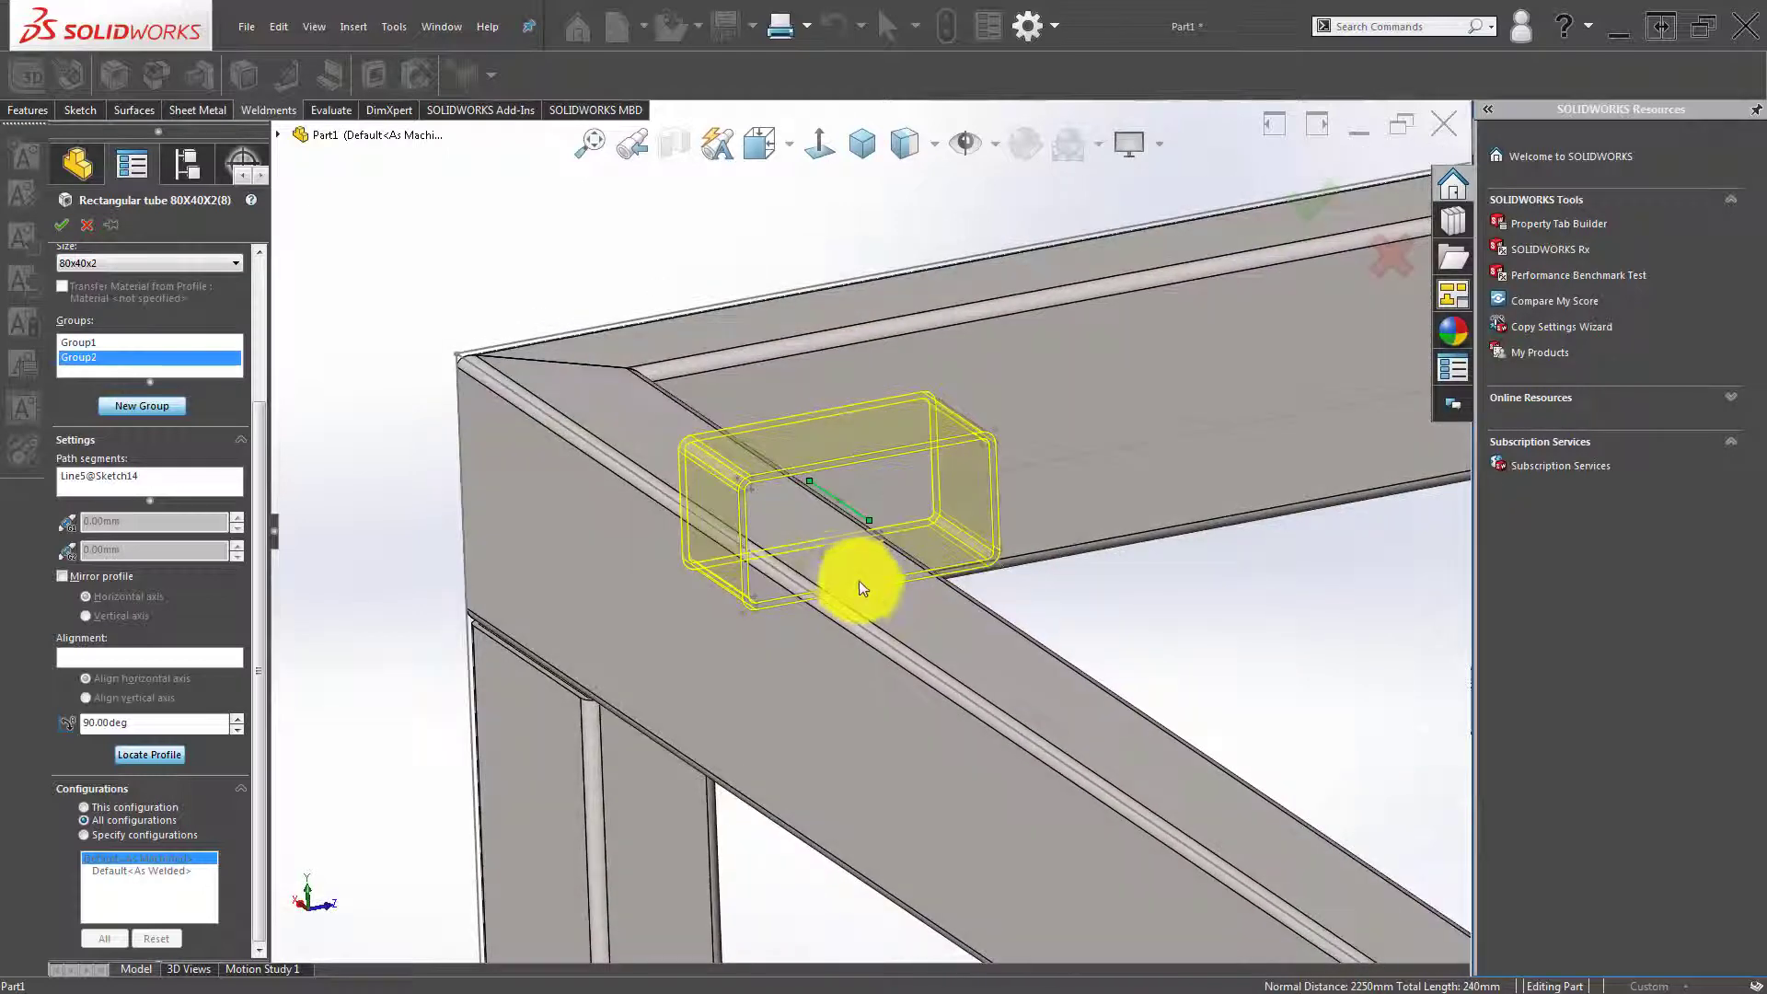
{"action": "key", "text": "Return"}
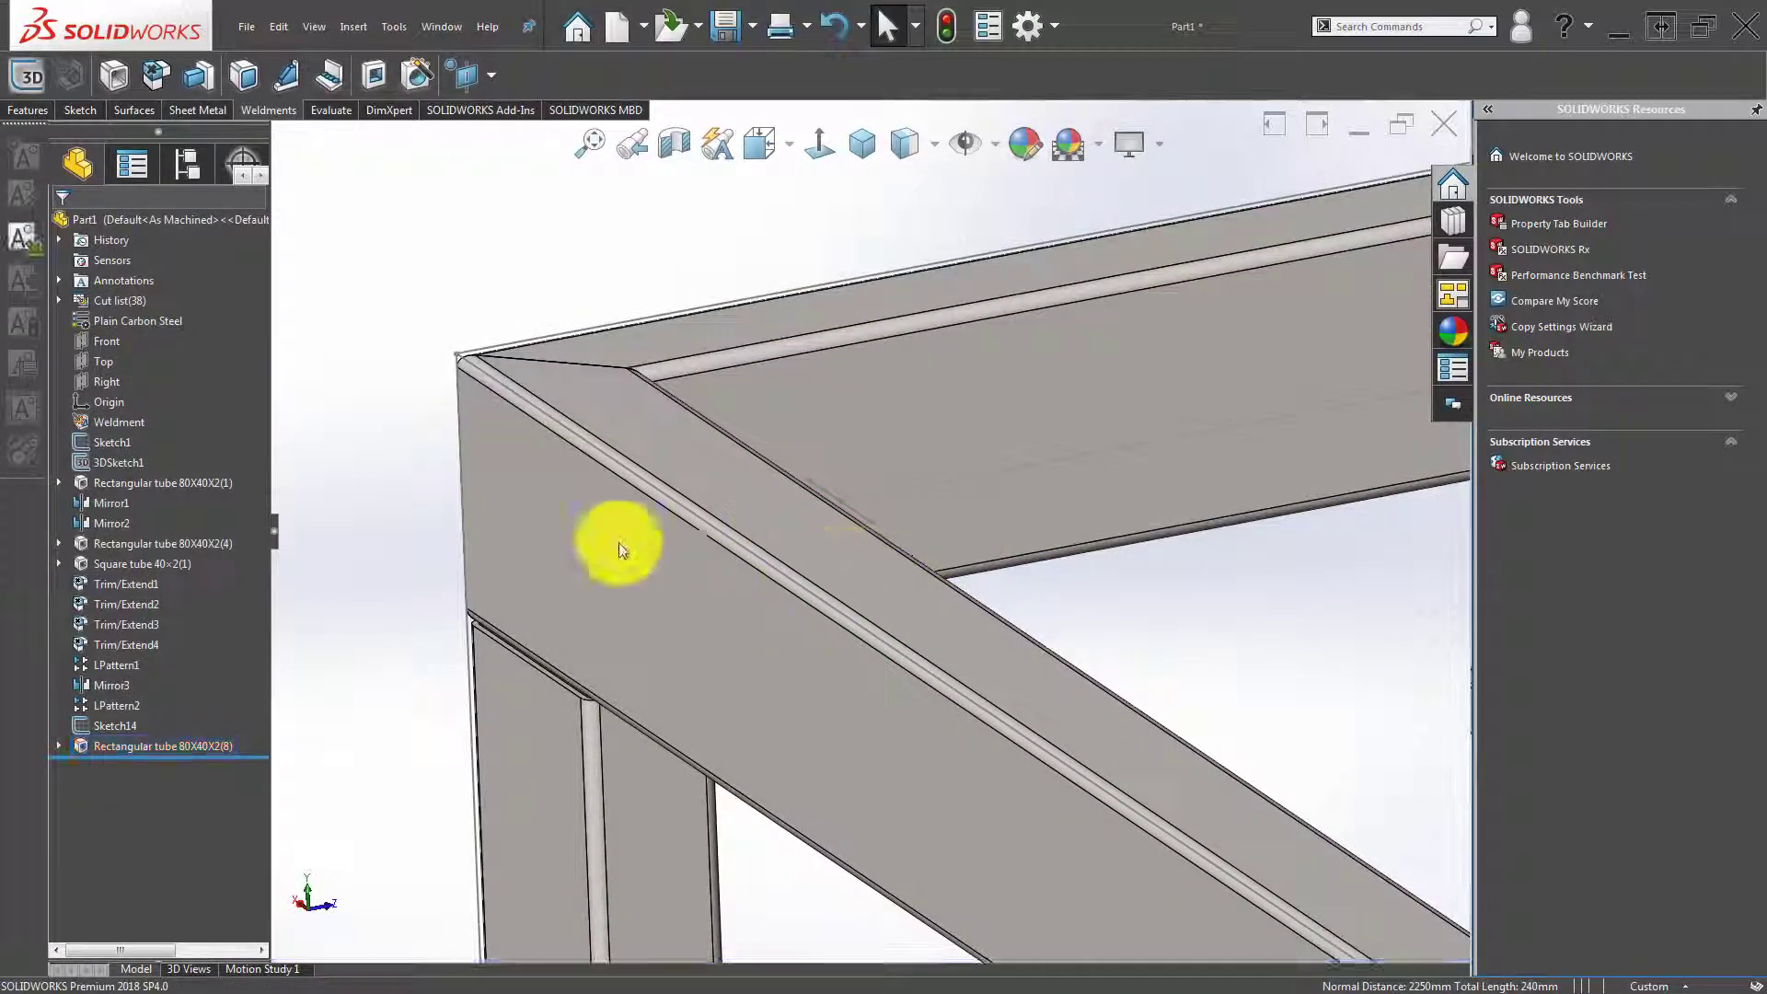
Create a 40×2 square tube structural member with the 40 mm line as its path.
{"action": "left_click", "coordinate": [120, 75]}
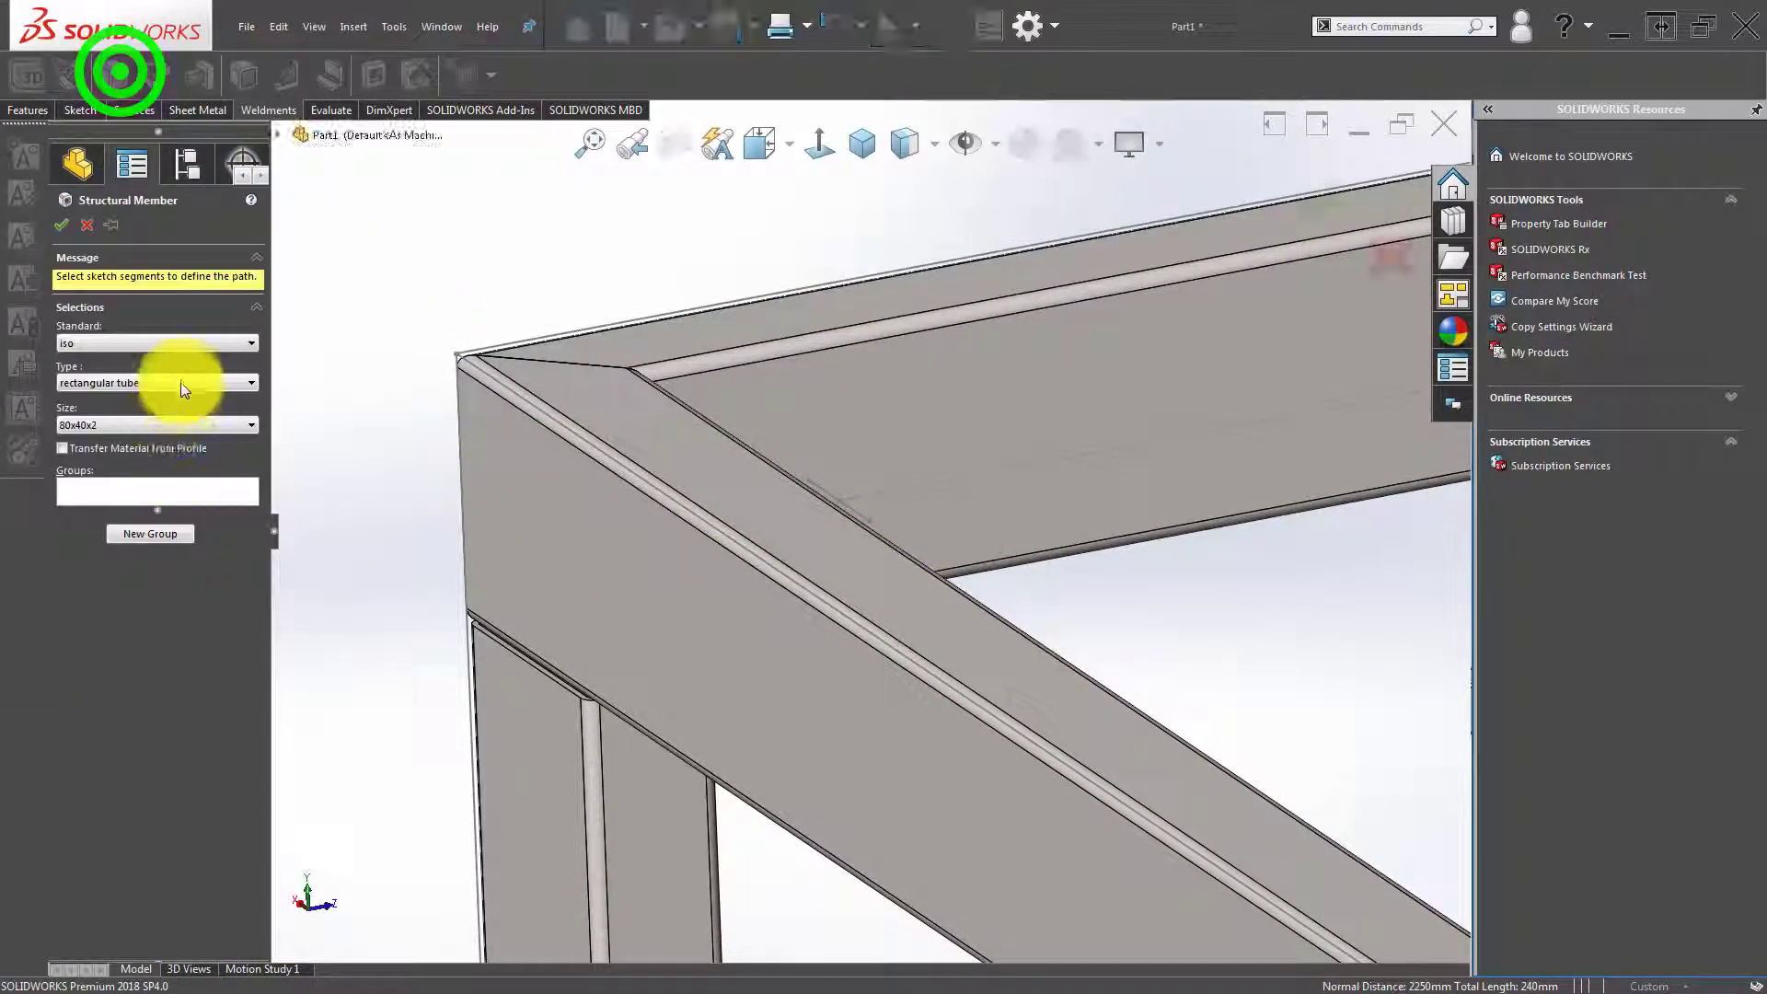
{"action": "left_click", "coordinate": [171, 384]}
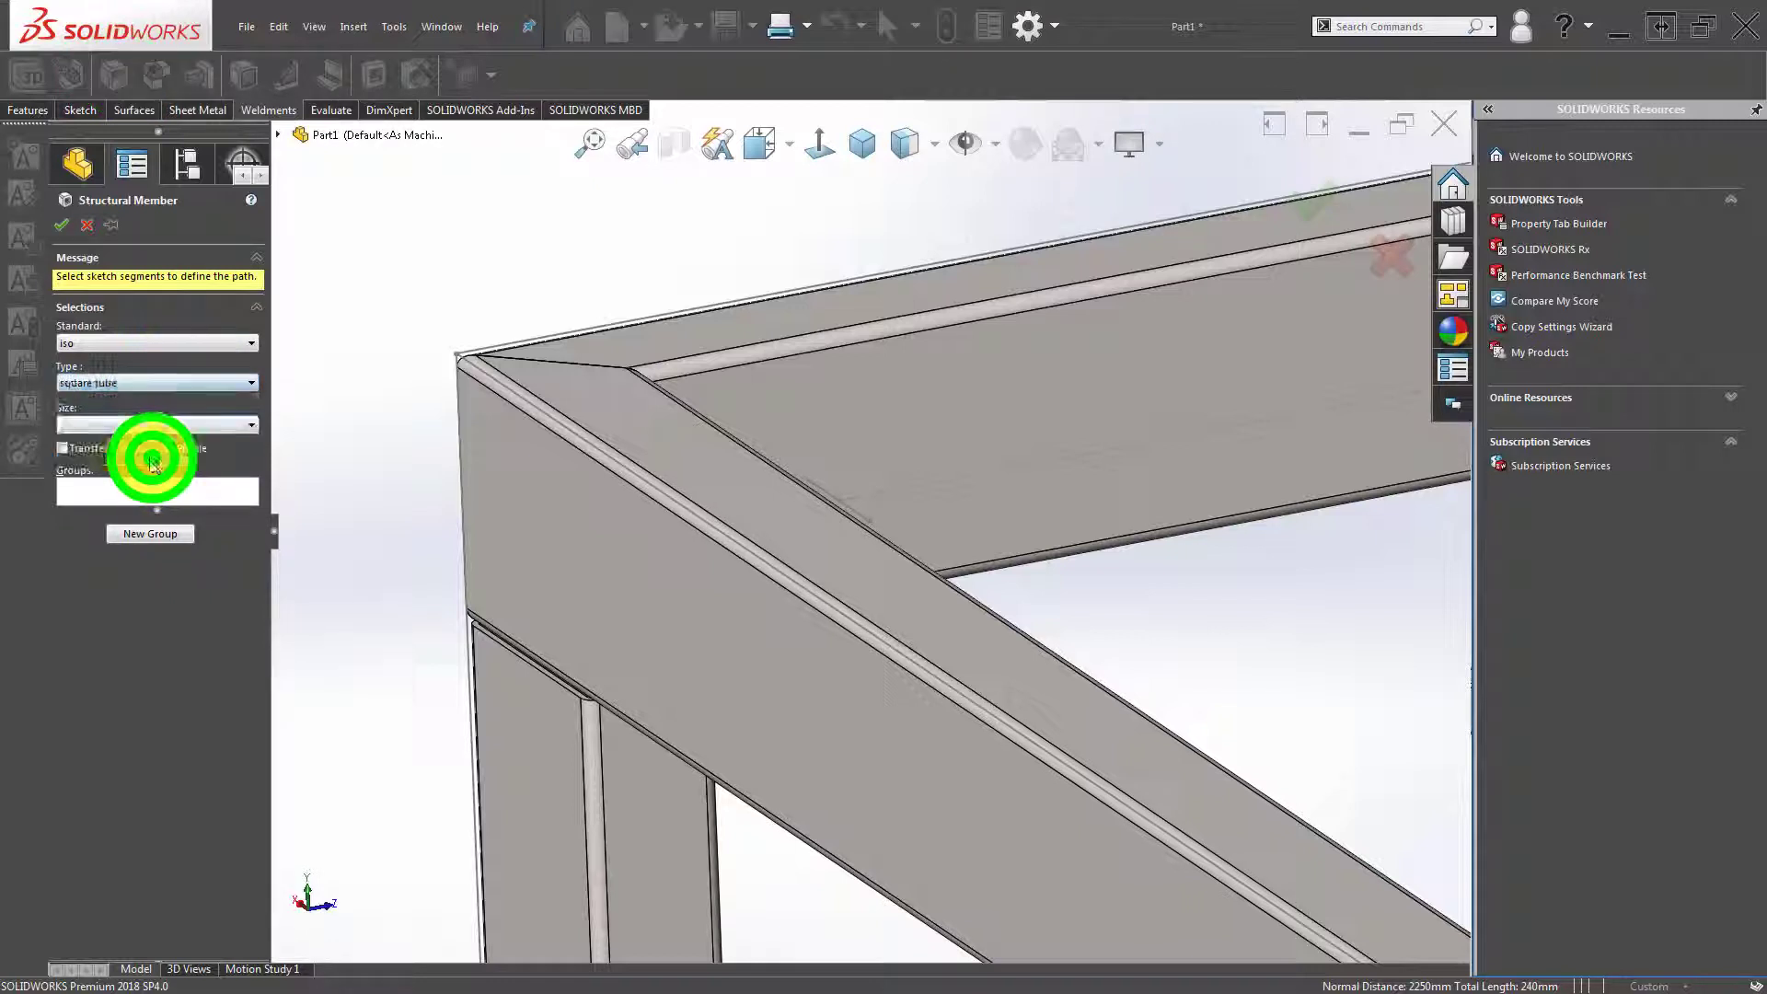
{"action": "left_click", "coordinate": [160, 429]}
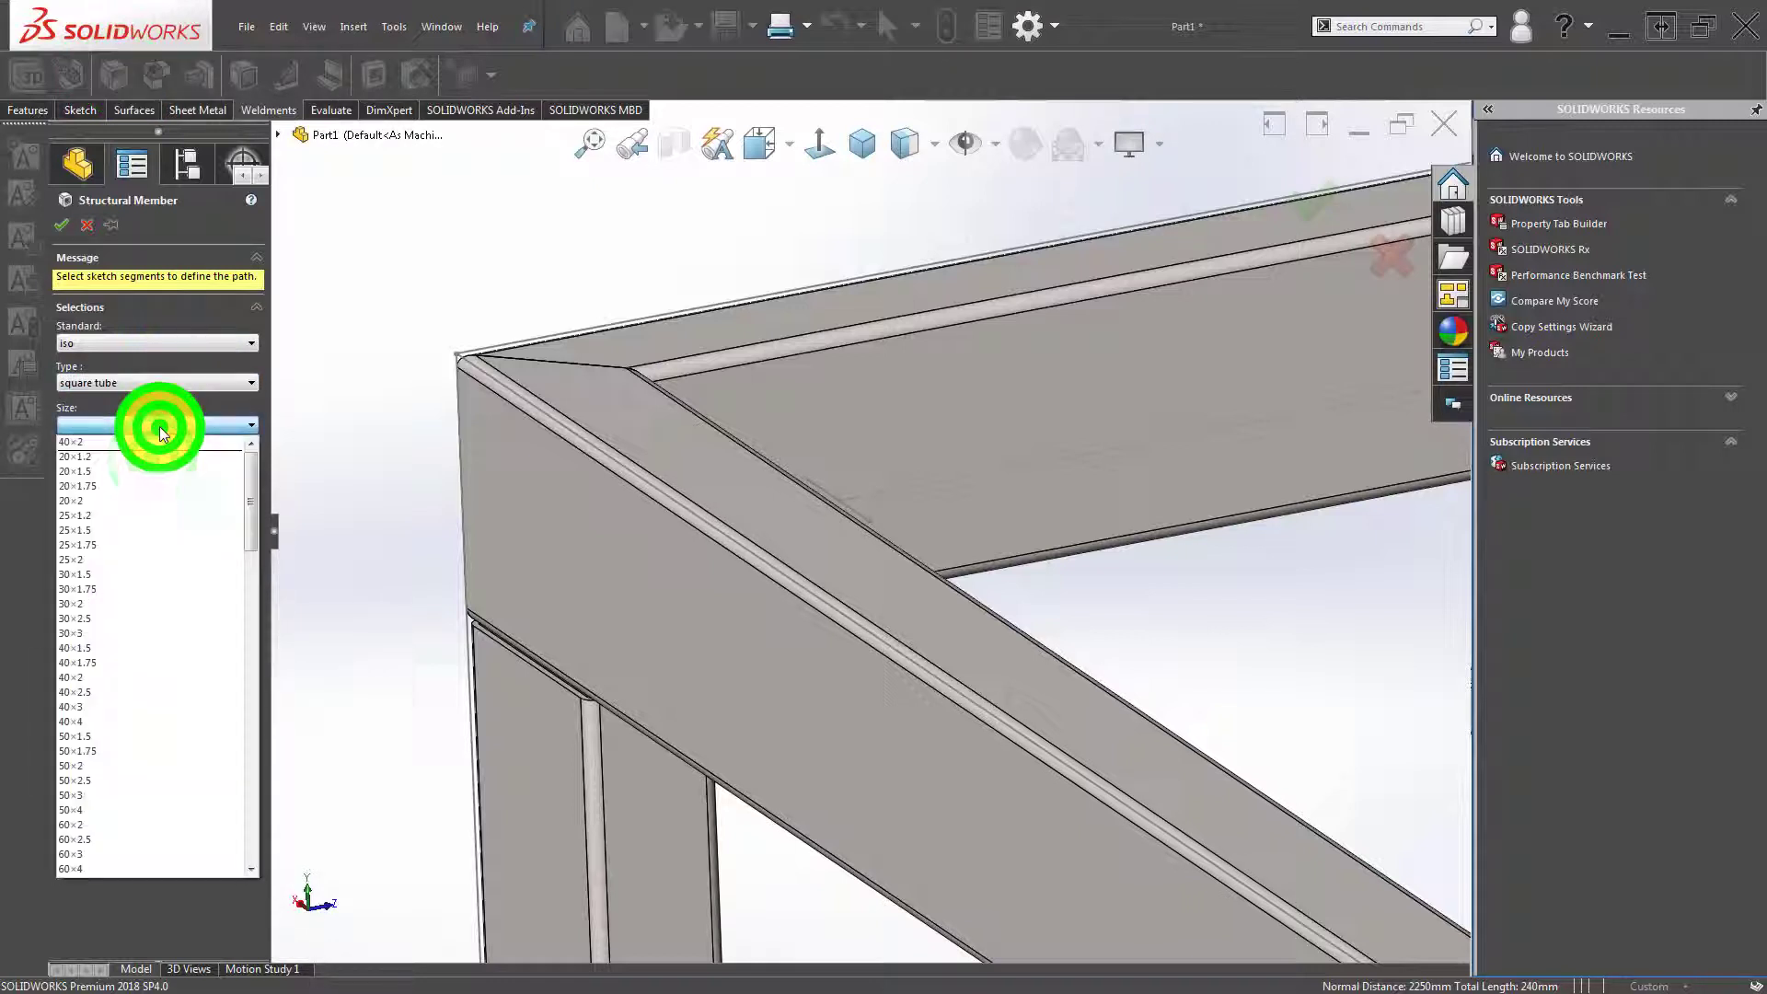
{"action": "left_click", "coordinate": [152, 681]}
{"action": "left_click", "coordinate": [137, 495]}
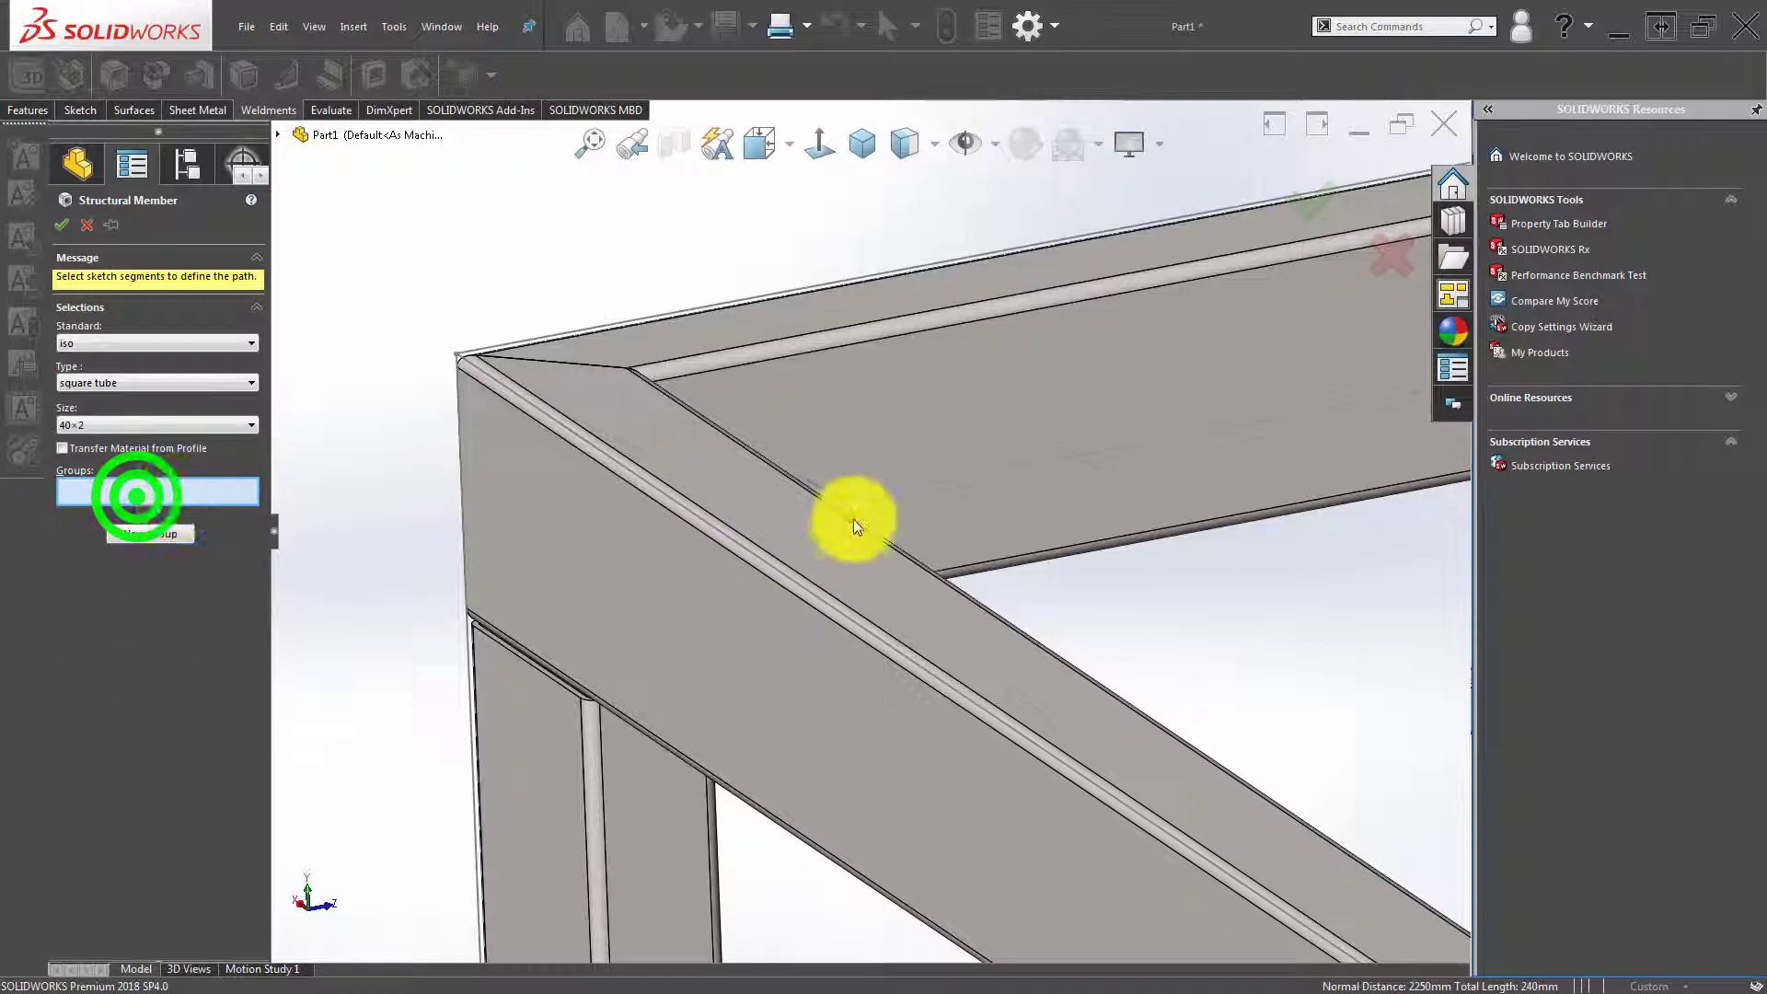
{"action": "left_click", "coordinate": [826, 492]}
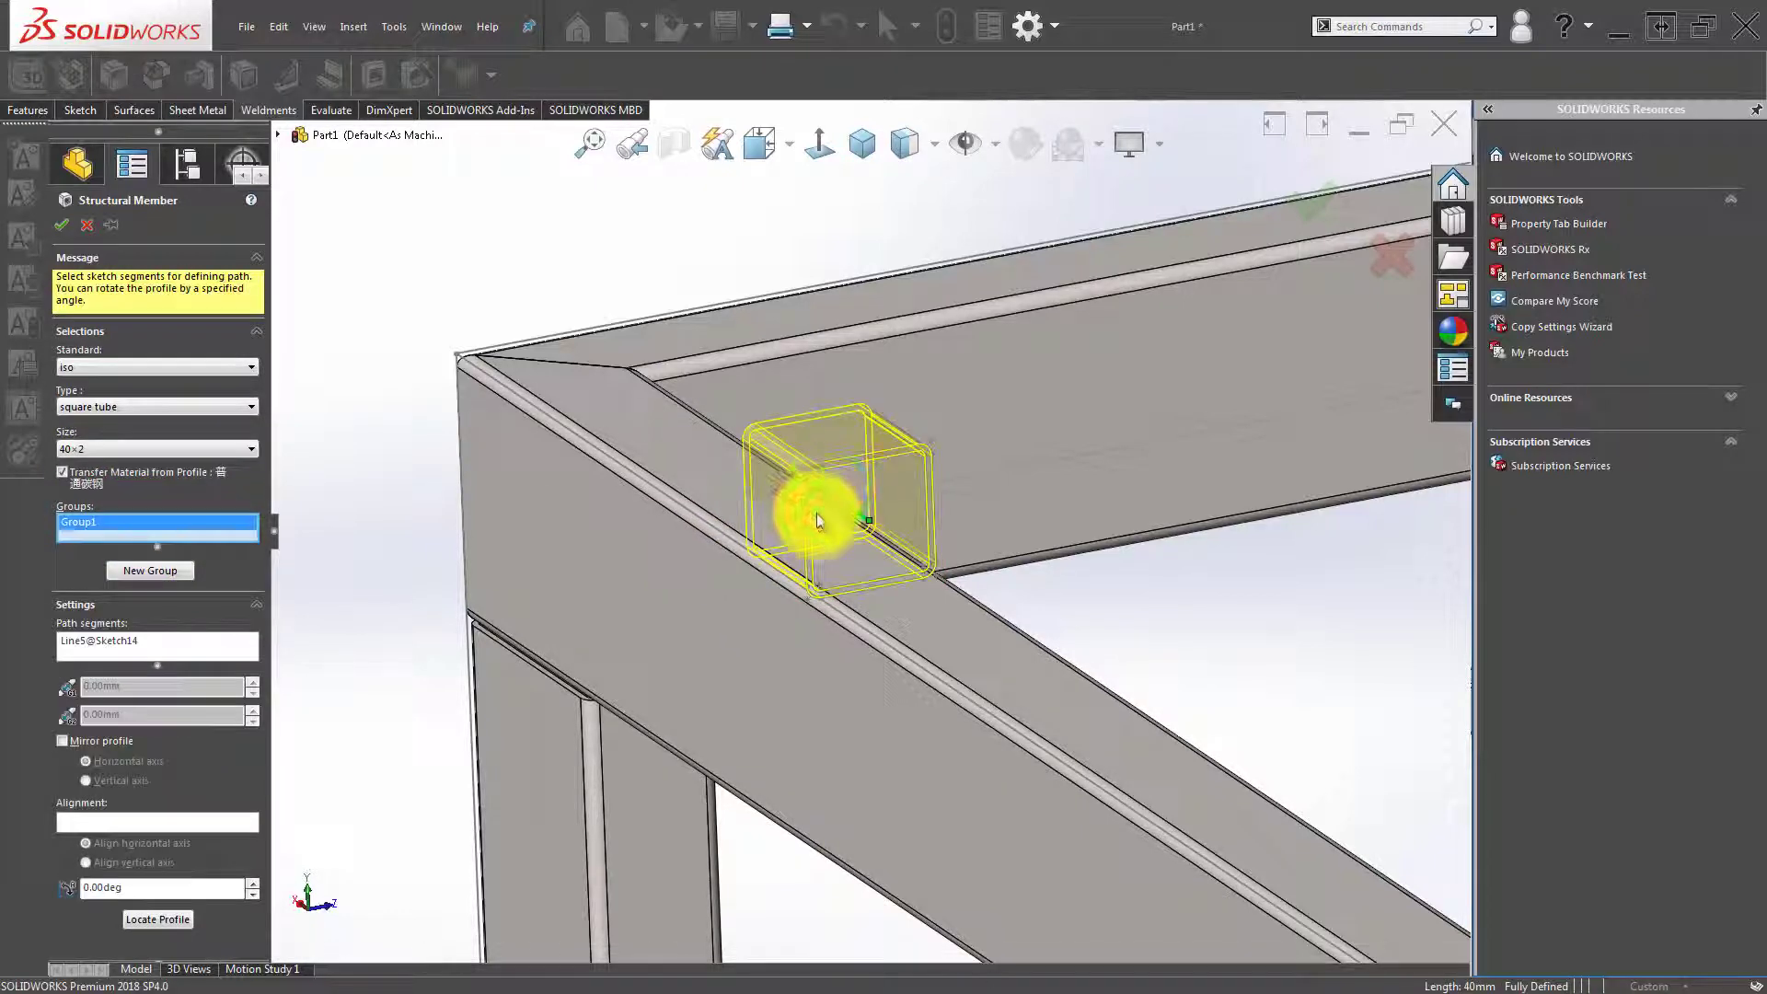
Locate the profile so its corner sits on the path, then confirm the member.
{"action": "mouse_move", "coordinate": [820, 561]}
{"action": "middle_mouse_down"}
{"action": "mouse_move", "coordinate": [746, 497]}
{"action": "mouse_move", "coordinate": [689, 513]}
{"action": "middle_mouse_up"}
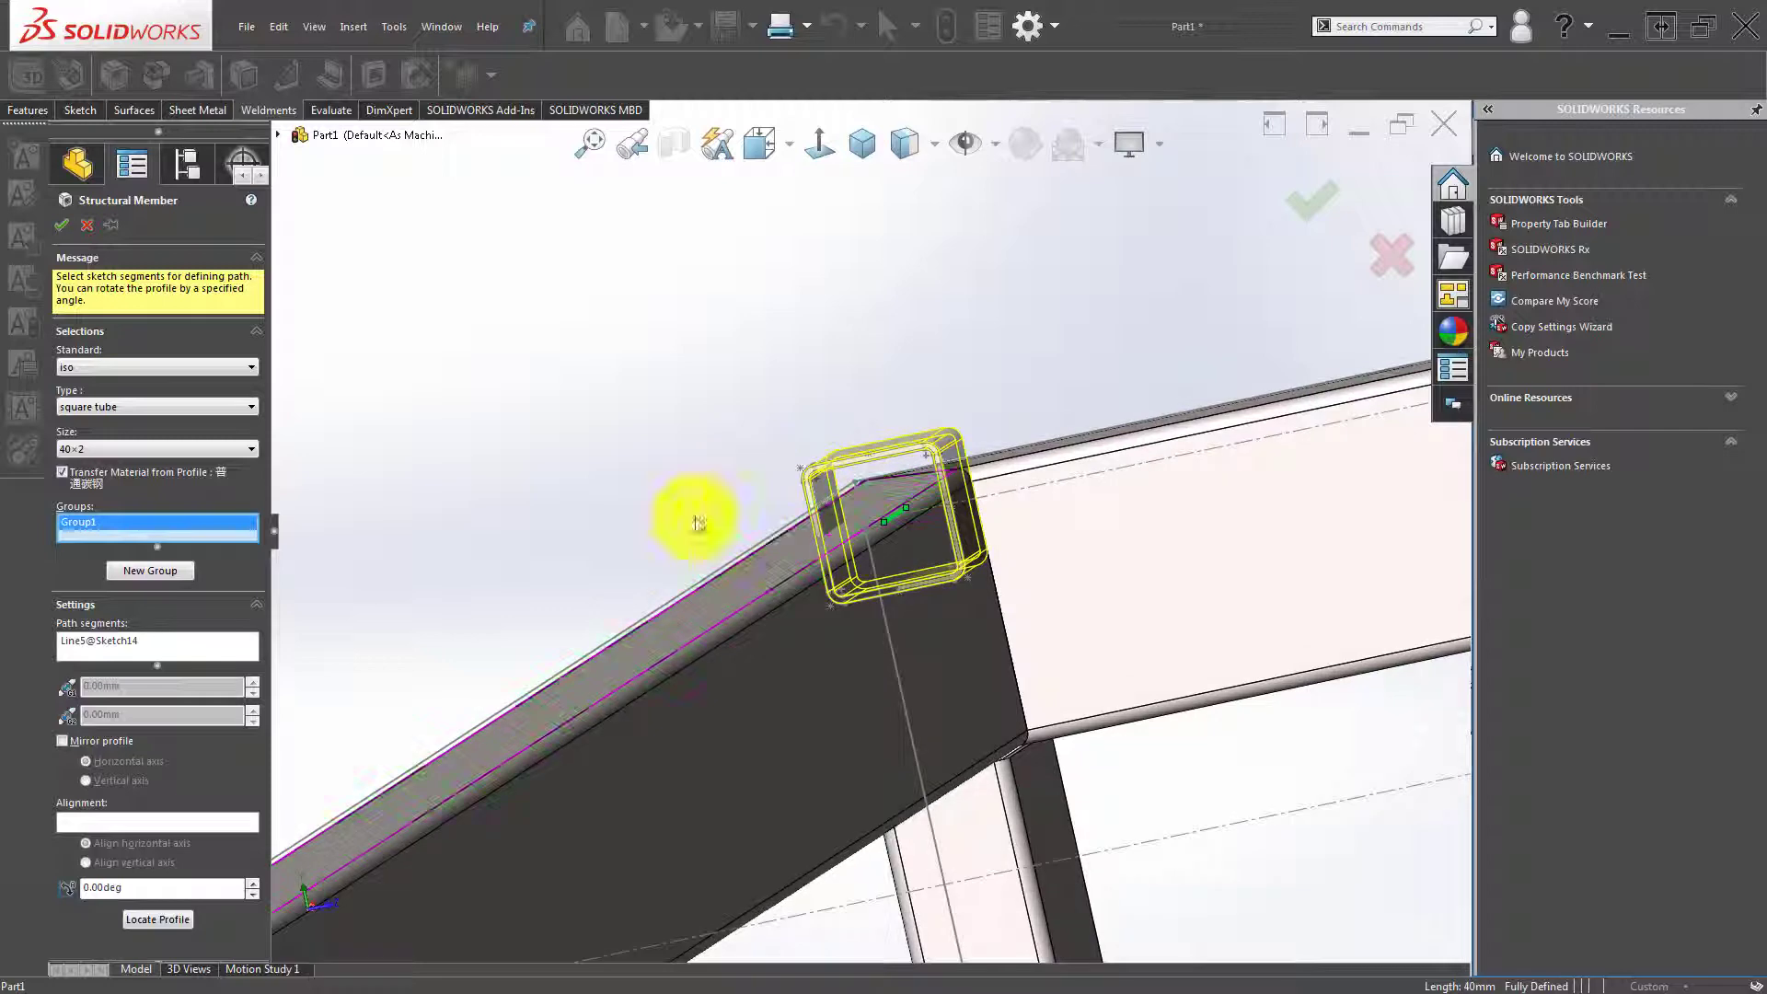
{"action": "left_click", "coordinate": [162, 915]}
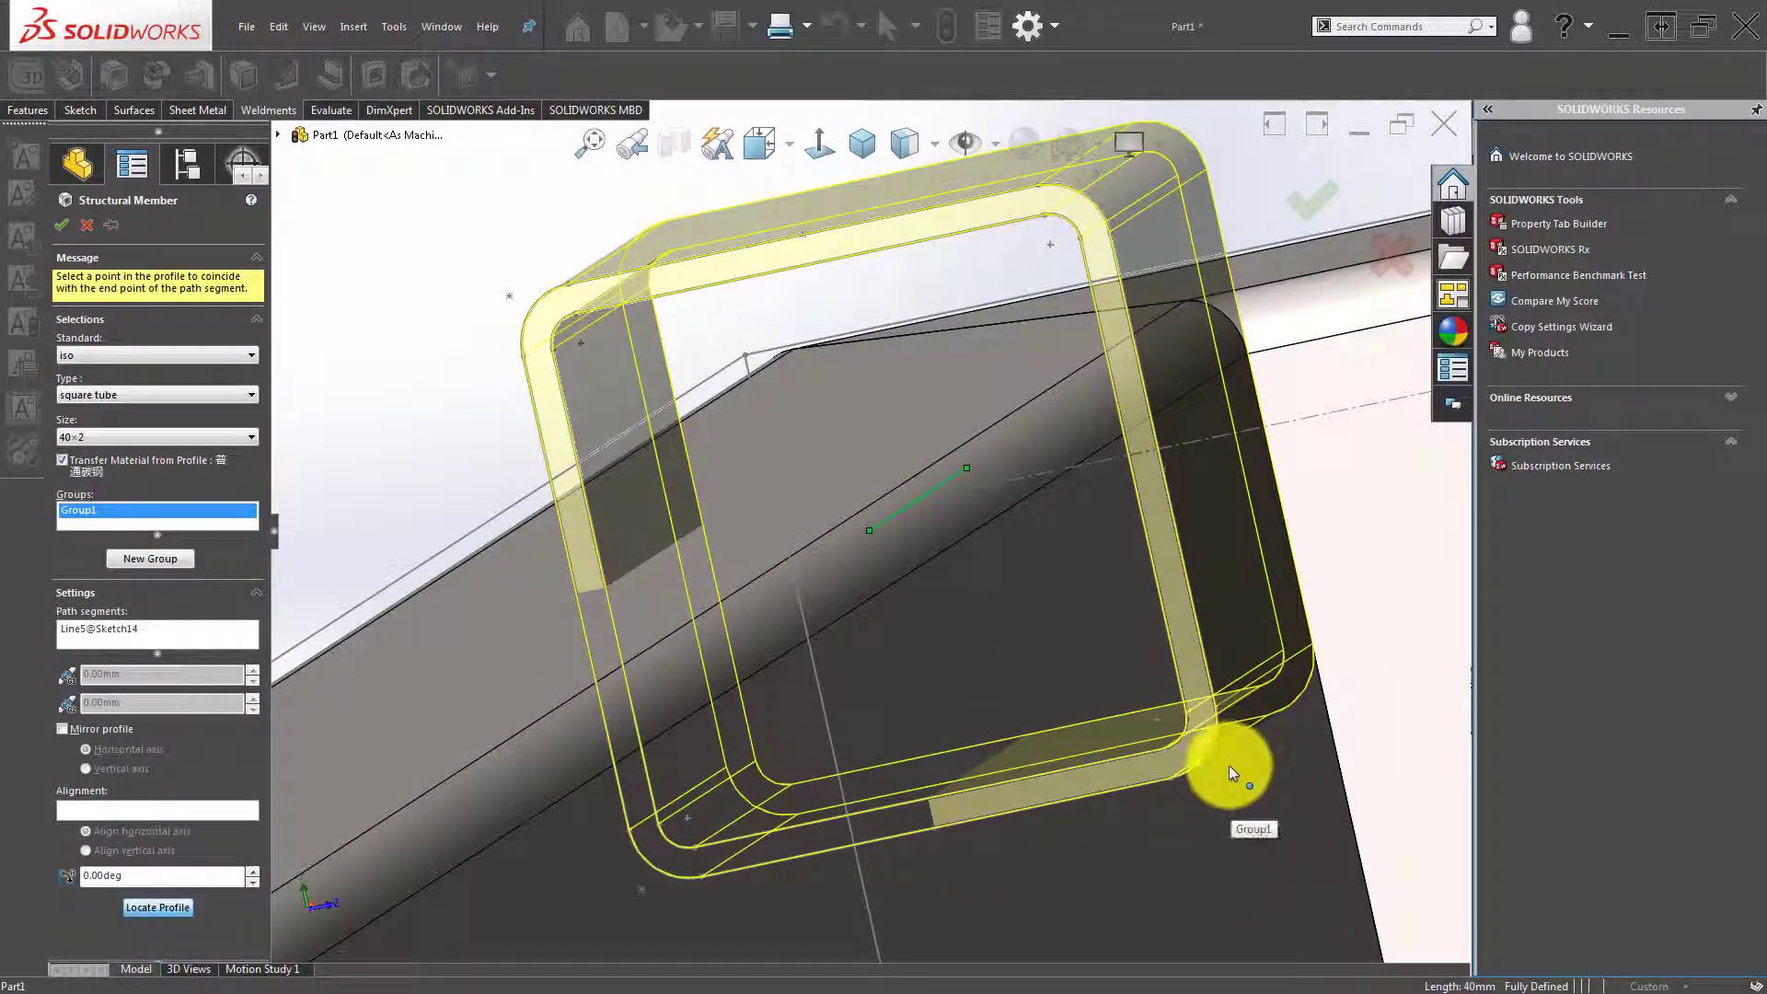
{"action": "left_click", "coordinate": [1229, 773]}
{"action": "middle_click_drag", "start_coordinate": [847, 583], "coordinate": [949, 607]}
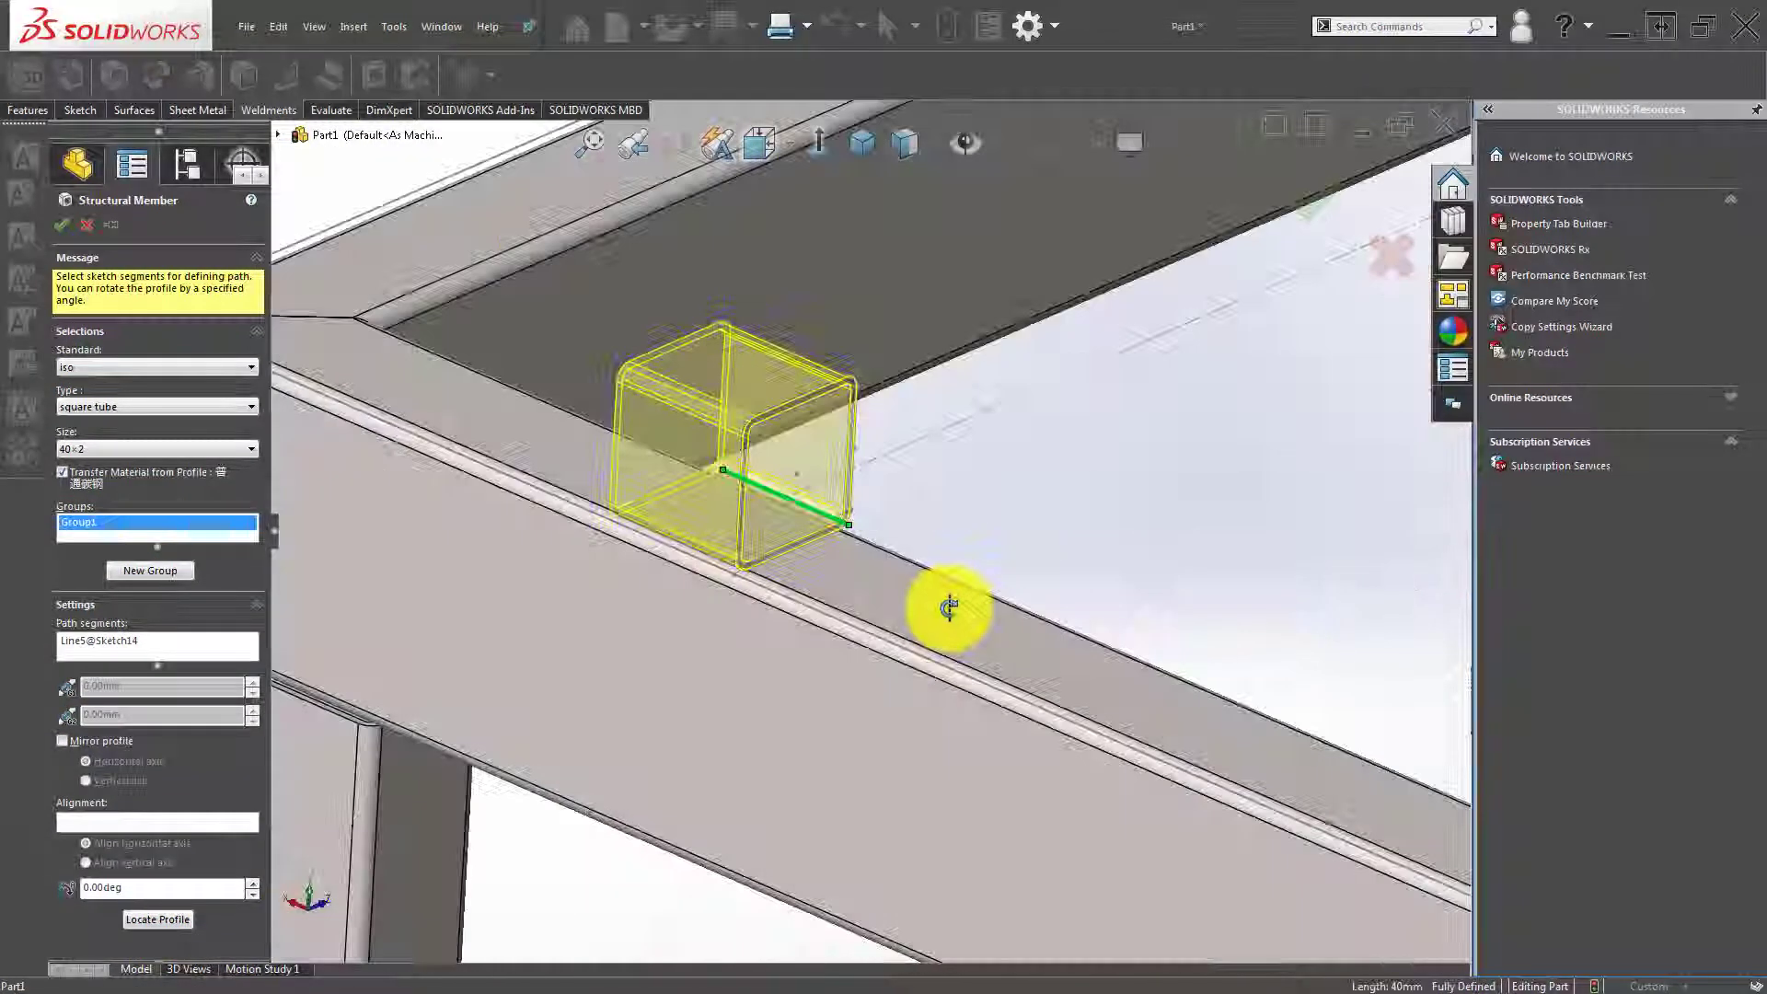
{"action": "scroll", "coordinate": [948, 607], "scroll_direction": "up", "scroll_amount": 3}
{"action": "scroll", "coordinate": [958, 512], "scroll_direction": "up", "scroll_amount": 3}
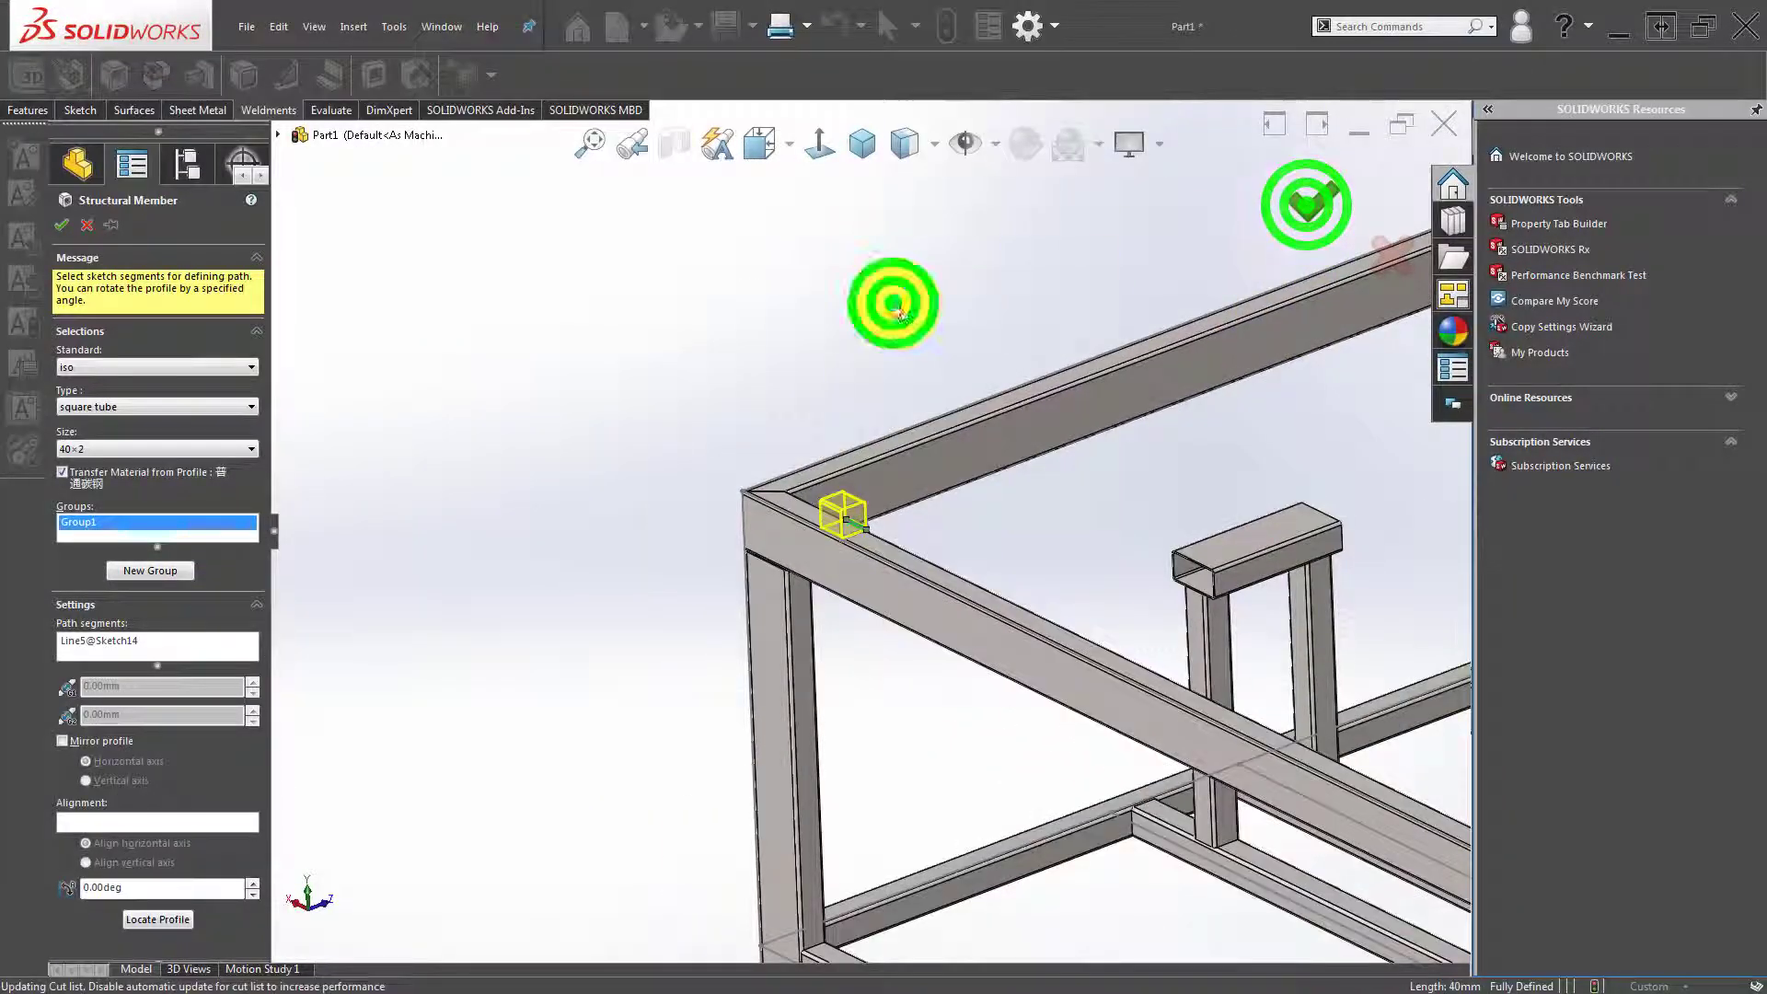
{"action": "middle_click_drag", "start_coordinate": [900, 315], "coordinate": [1025, 366]}
{"action": "scroll", "coordinate": [1273, 350], "scroll_direction": "up", "scroll_amount": 3}
{"action": "scroll", "coordinate": [1262, 368], "scroll_direction": "down", "scroll_amount": 5}
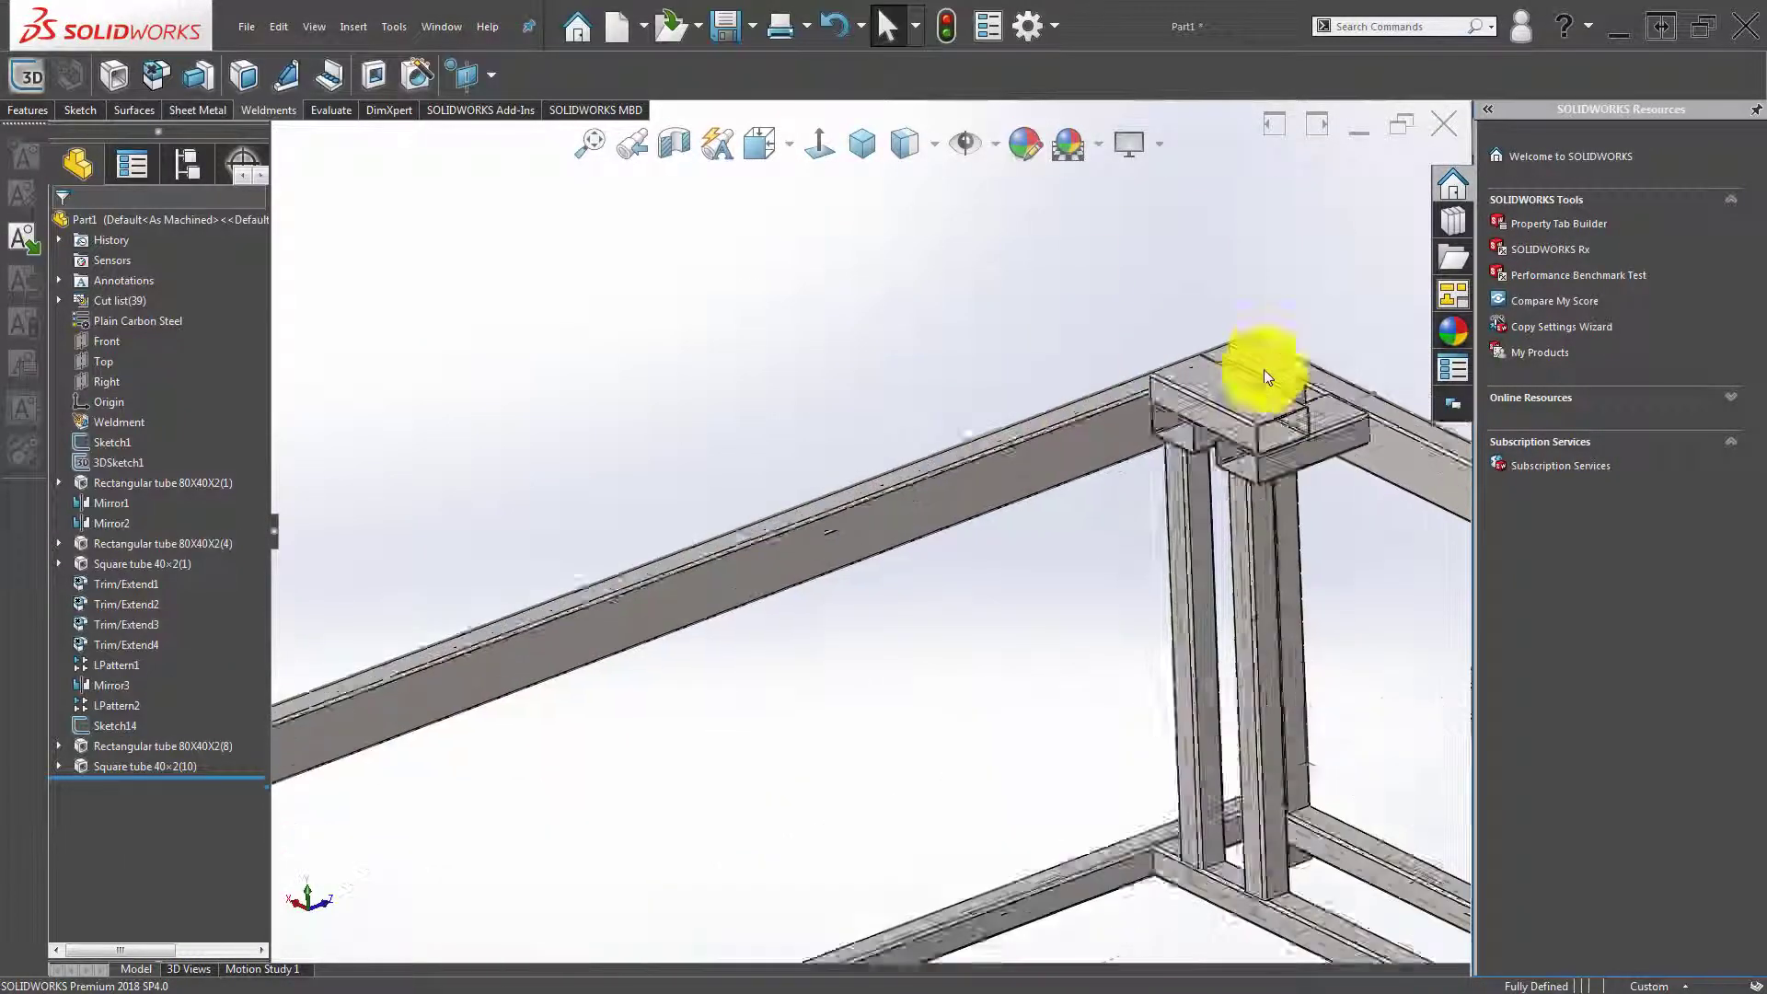
{"action": "scroll", "coordinate": [1037, 433], "scroll_direction": "down", "scroll_amount": 3}
Start a sketch on the support block's top face, viewed normal to it.
{"action": "left_click", "coordinate": [1040, 429]}
{"action": "left_click", "coordinate": [1117, 375]}
{"action": "left_click", "coordinate": [813, 345]}
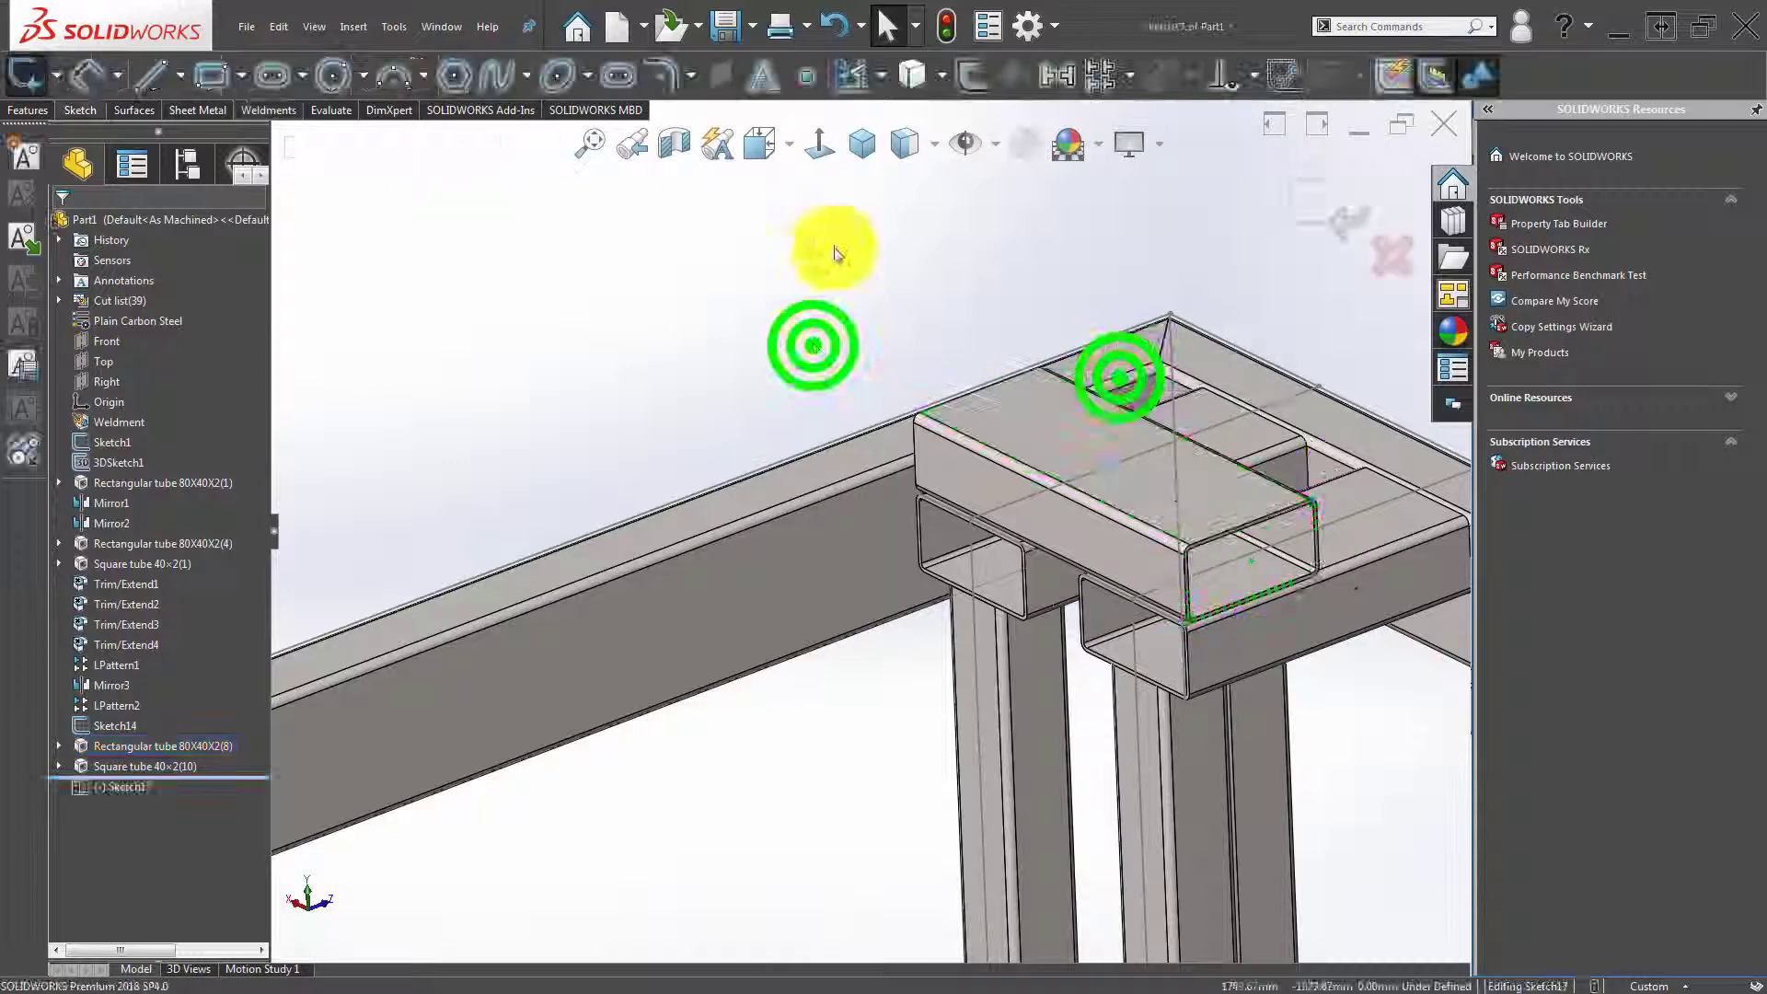
{"action": "left_click", "coordinate": [818, 143]}
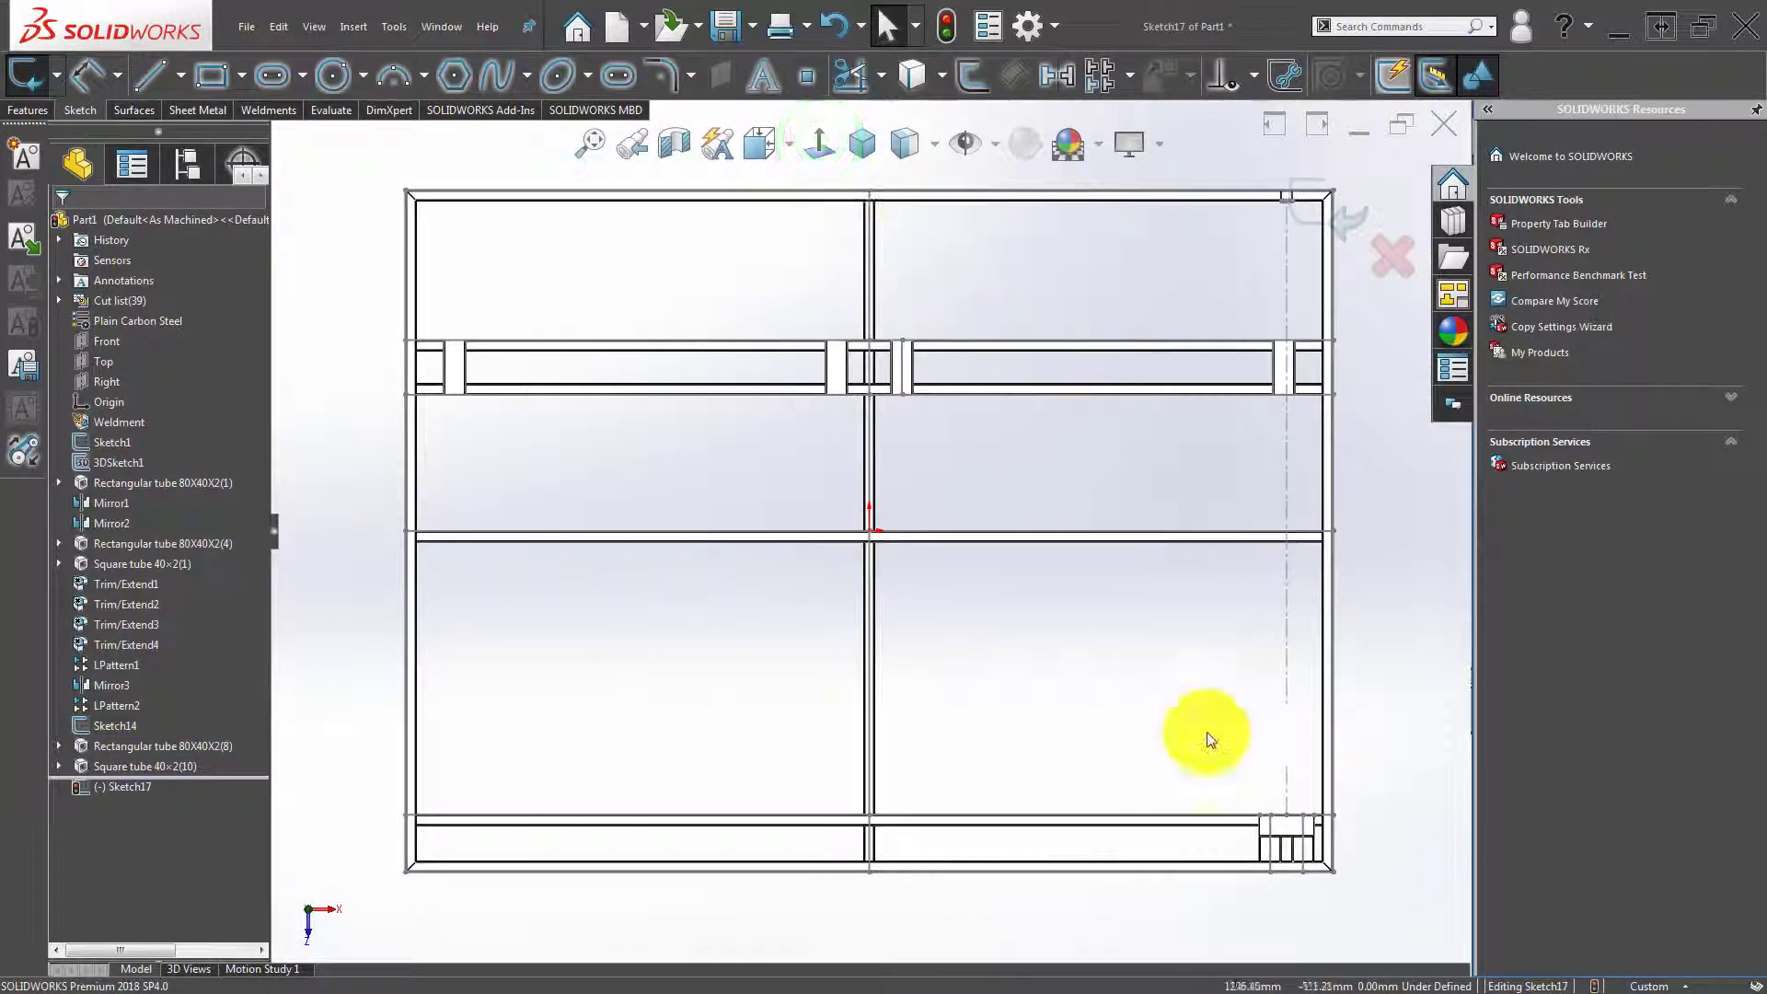
{"action": "scroll", "coordinate": [1243, 764], "scroll_direction": "down", "scroll_amount": 2}
{"action": "scroll", "coordinate": [1140, 775], "scroll_direction": "down", "scroll_amount": 2}
{"action": "scroll", "coordinate": [962, 550], "scroll_direction": "down", "scroll_amount": 2}
{"action": "scroll", "coordinate": [891, 382], "scroll_direction": "down", "scroll_amount": 1}
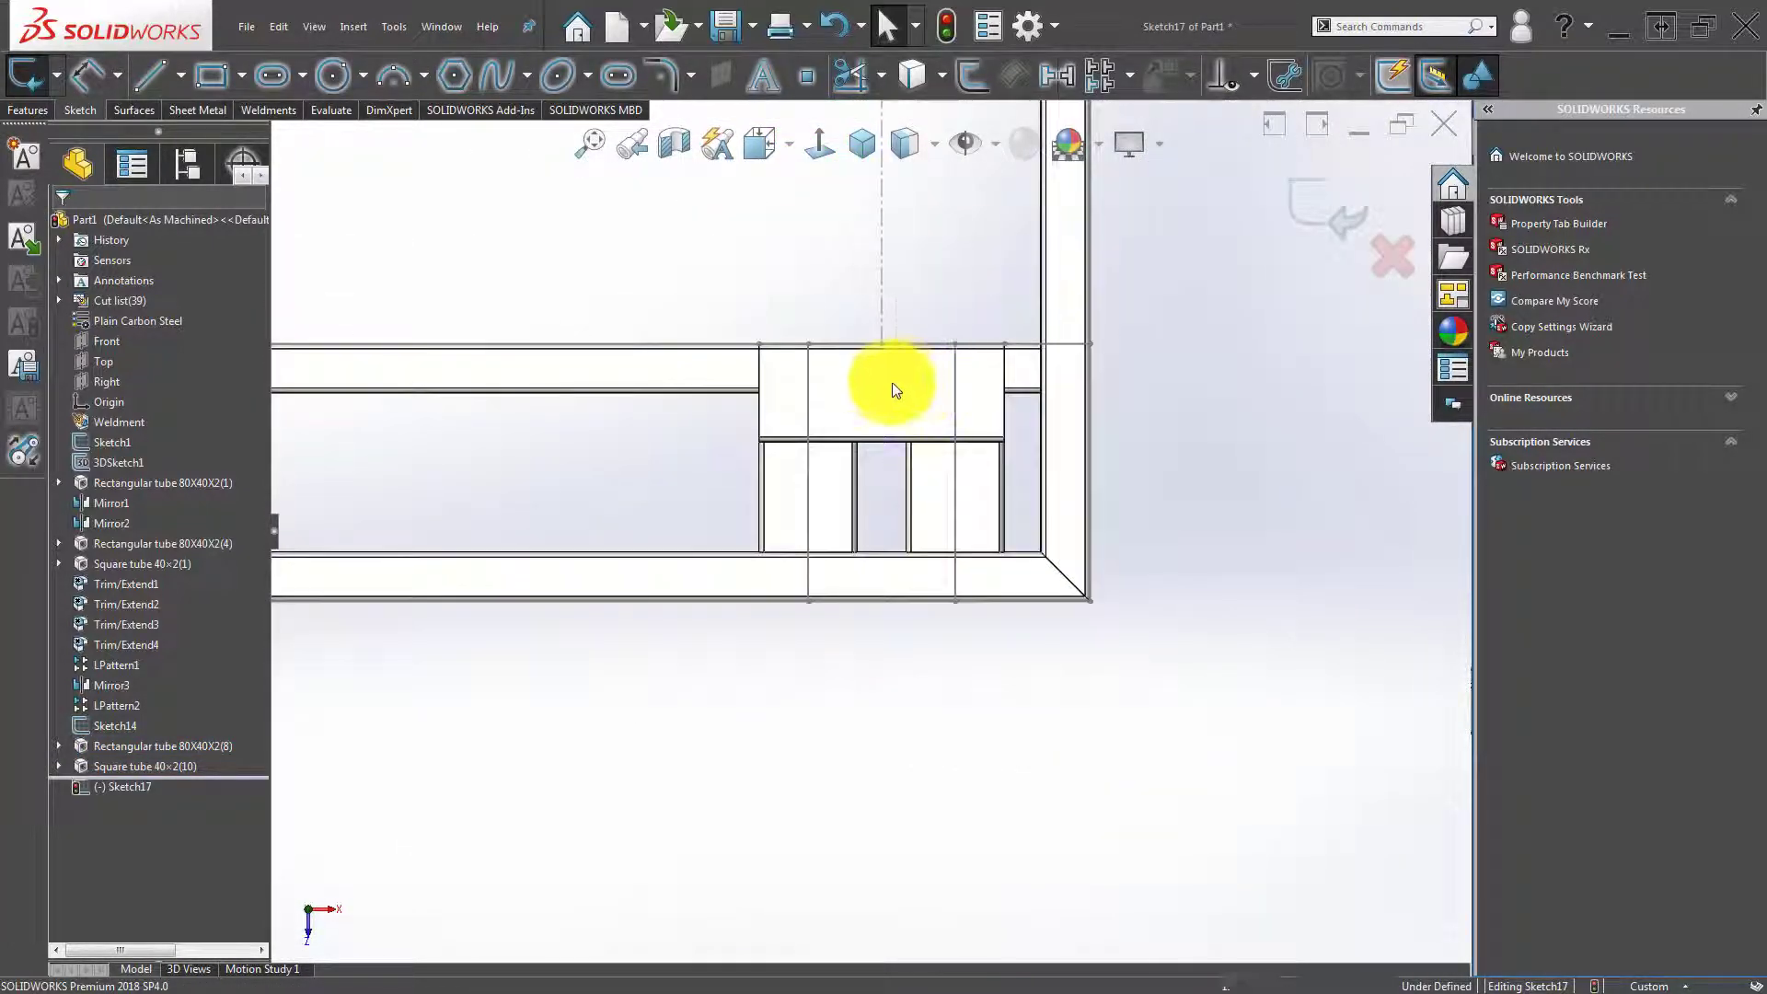
{"action": "scroll", "coordinate": [887, 371], "scroll_direction": "down", "scroll_amount": 2}
Draw a line from the support block's edge to the frame's far edge and exit the sketch.
{"action": "left_click", "coordinate": [155, 75]}
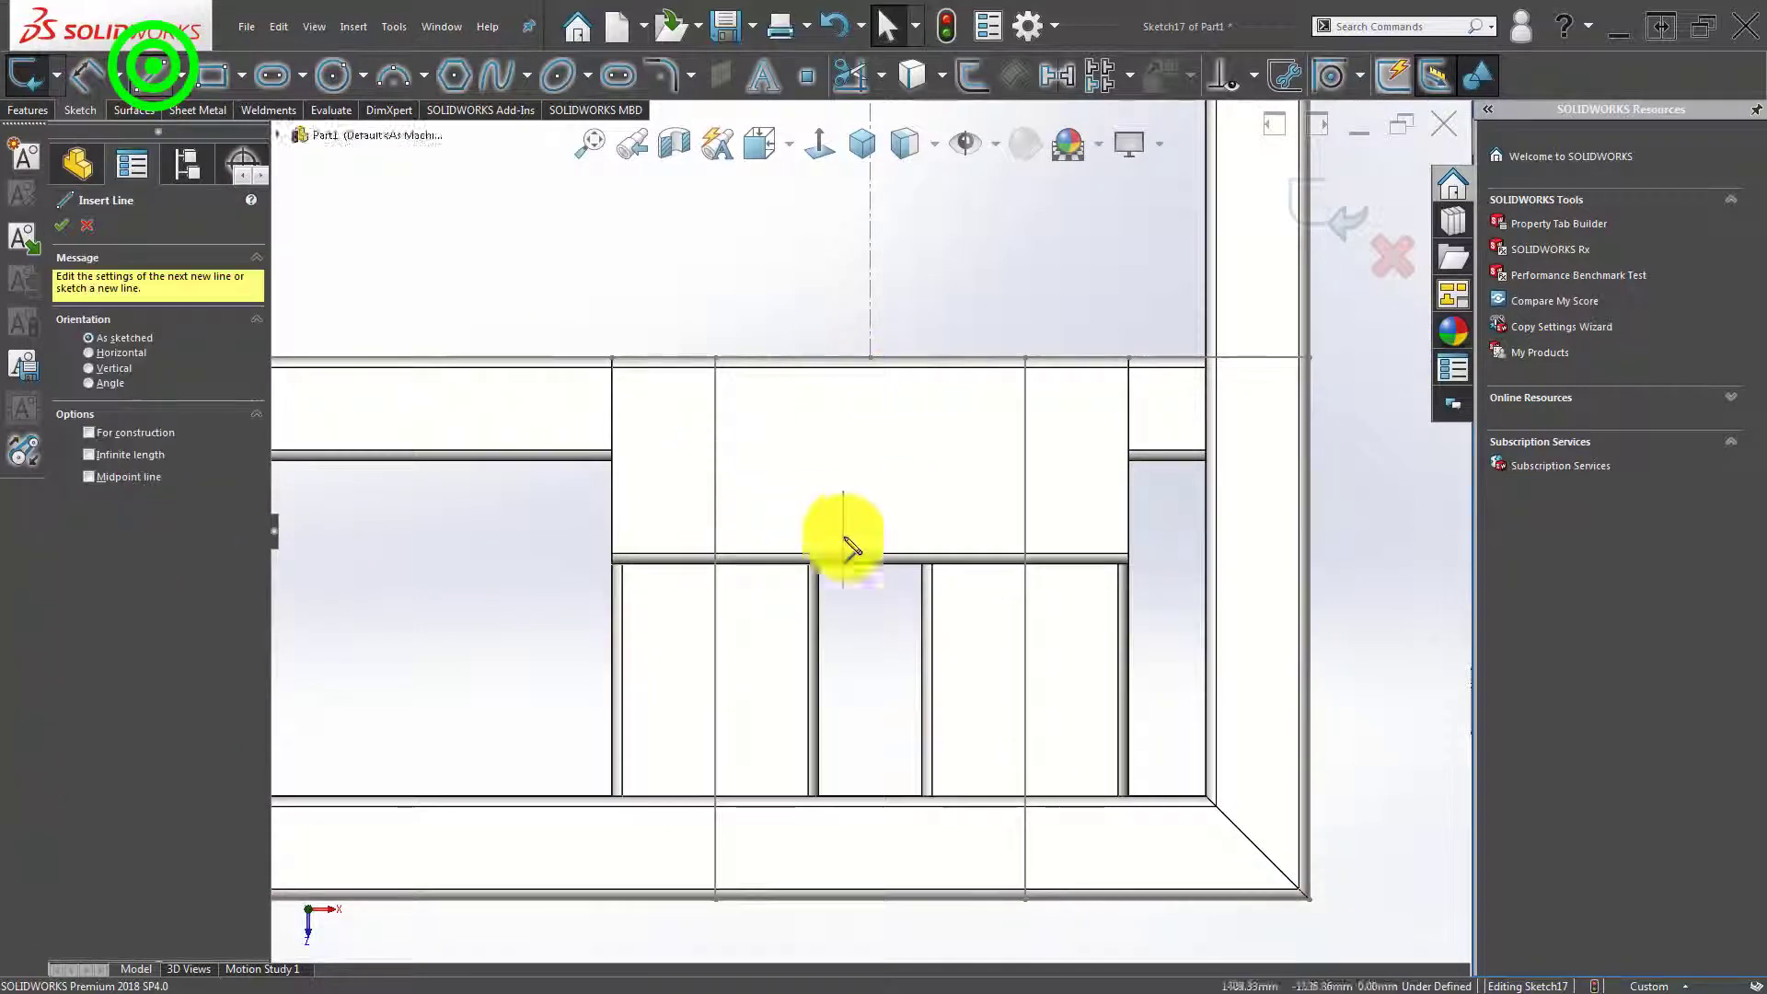
{"action": "left_click", "coordinate": [873, 565]}
{"action": "scroll", "coordinate": [813, 485], "scroll_direction": "up", "scroll_amount": 3}
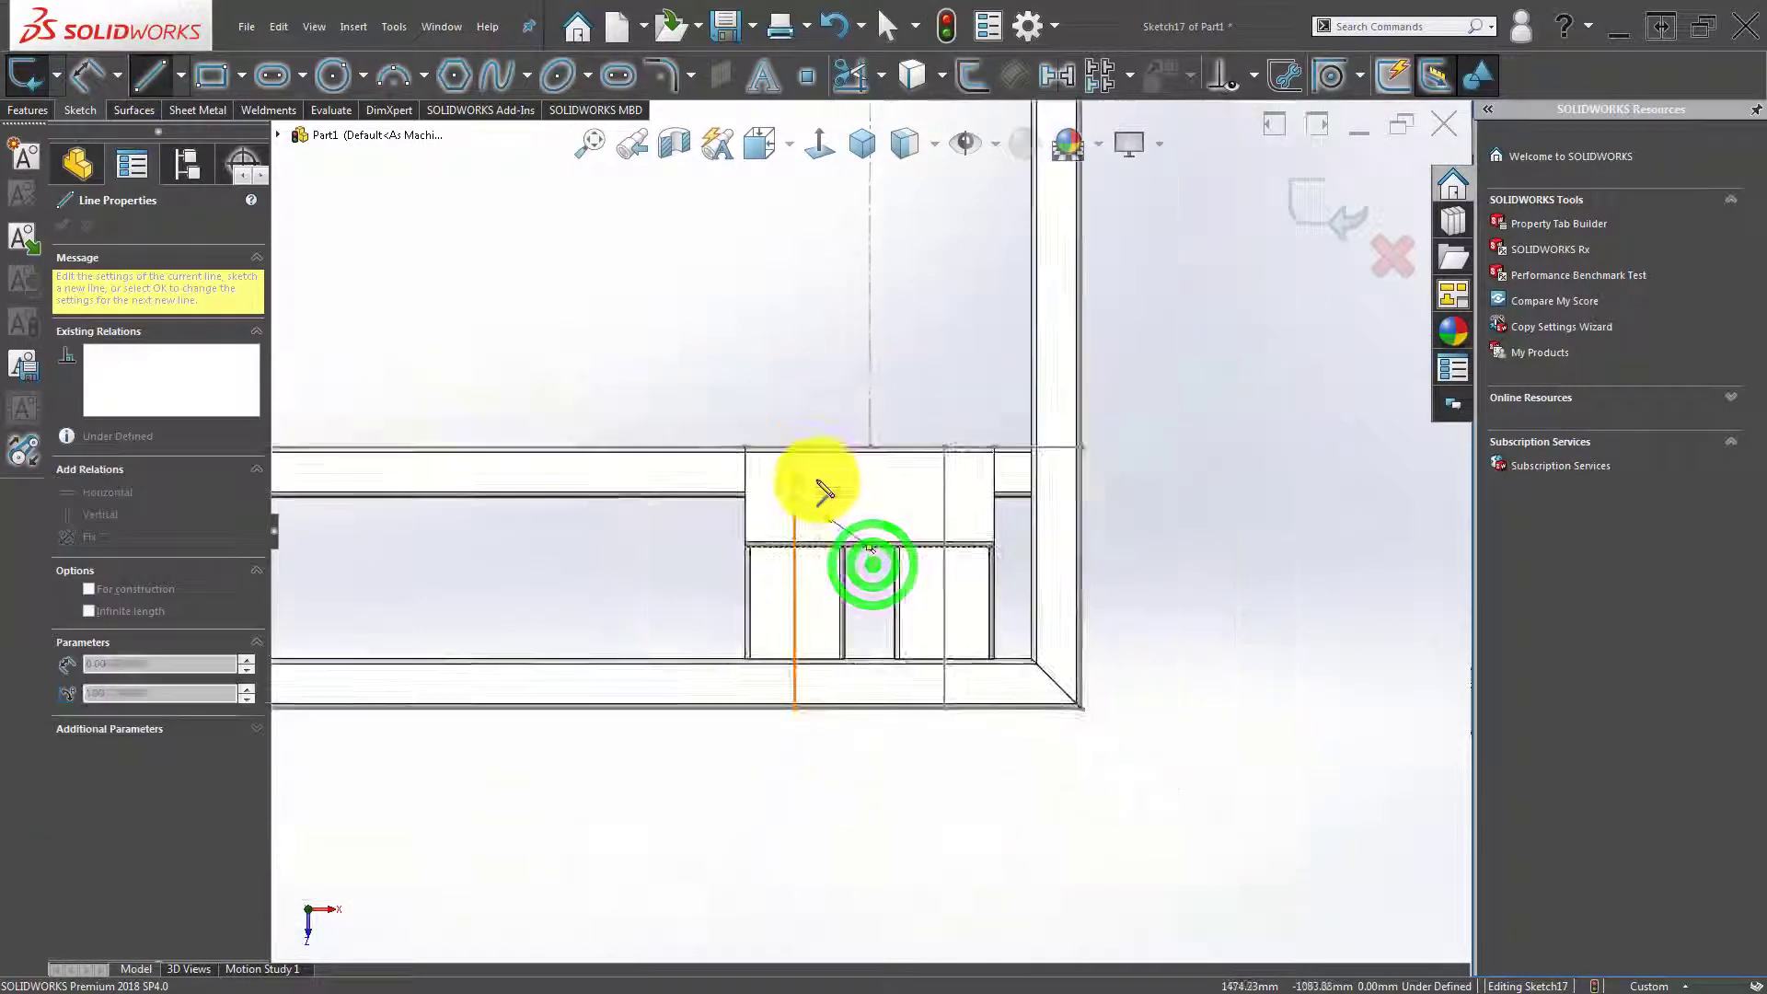
{"action": "scroll", "coordinate": [829, 426], "scroll_direction": "up", "scroll_amount": 3}
{"action": "scroll", "coordinate": [838, 414], "scroll_direction": "up", "scroll_amount": 2}
{"action": "scroll", "coordinate": [838, 414], "scroll_direction": "up", "scroll_amount": 2}
{"action": "scroll", "coordinate": [899, 205], "scroll_direction": "down", "scroll_amount": 1}
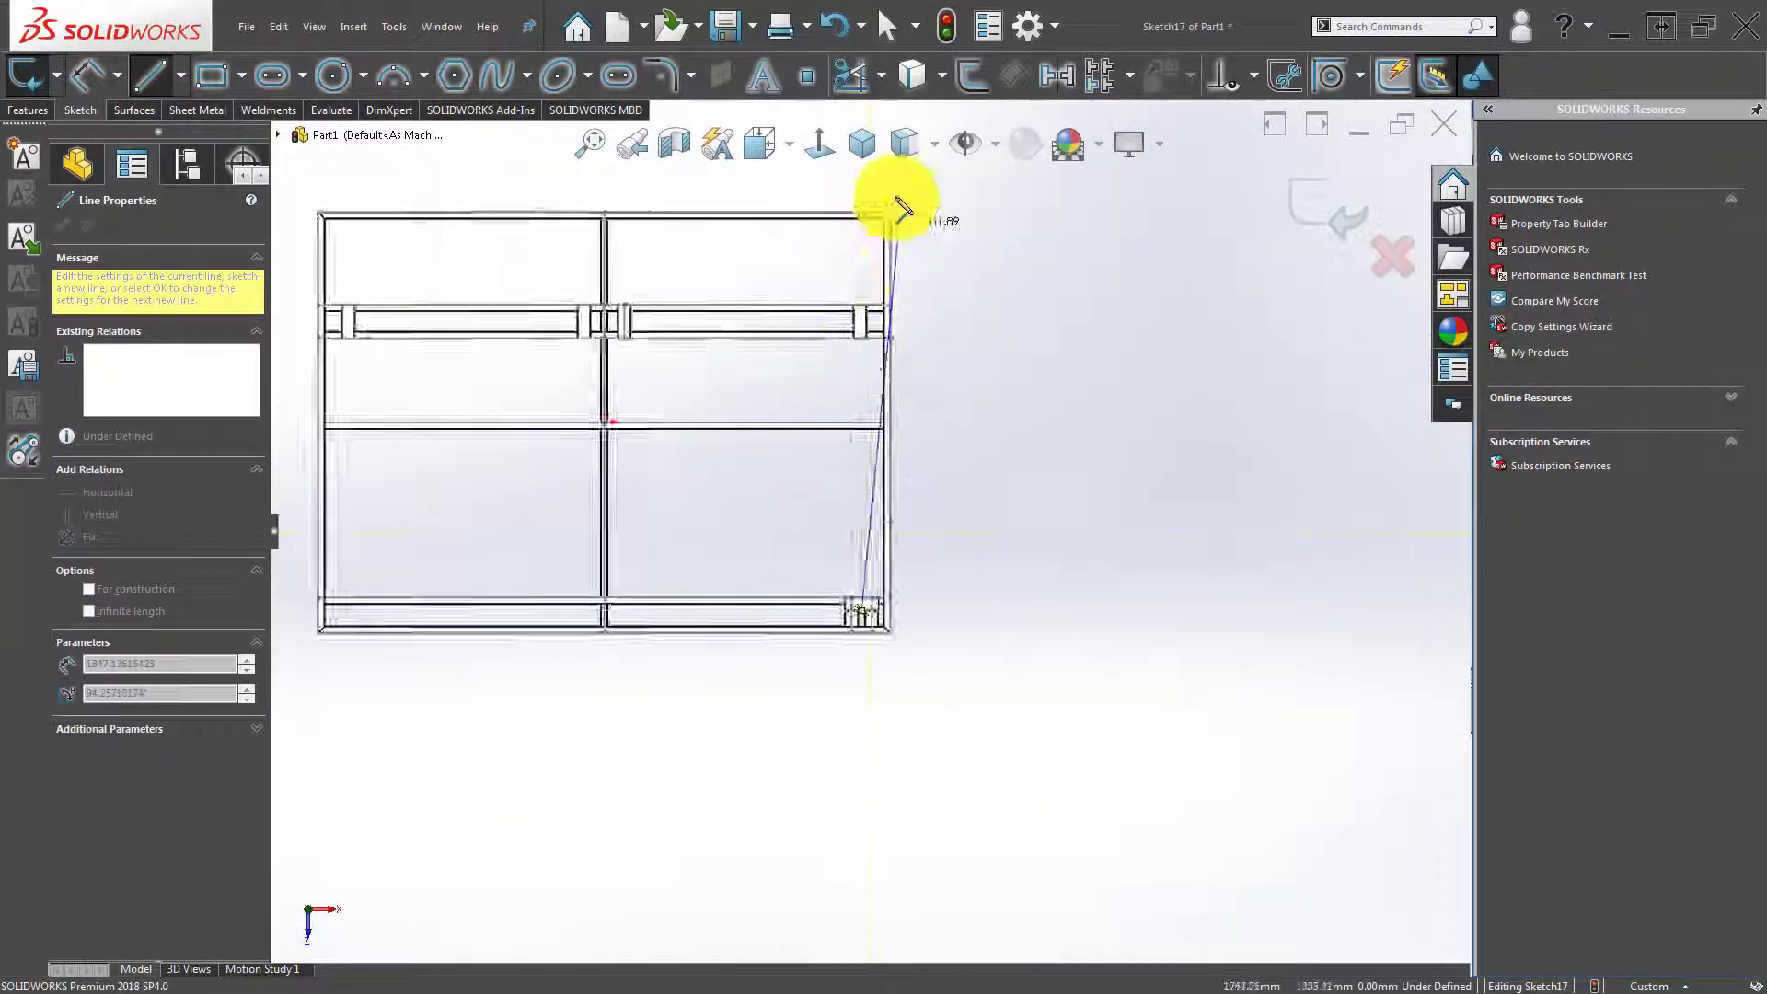
{"action": "scroll", "coordinate": [820, 308], "scroll_direction": "down", "scroll_amount": 2}
{"action": "scroll", "coordinate": [851, 349], "scroll_direction": "down", "scroll_amount": 1}
{"action": "scroll", "coordinate": [852, 349], "scroll_direction": "down", "scroll_amount": 1}
{"action": "scroll", "coordinate": [851, 433], "scroll_direction": "down", "scroll_amount": 2}
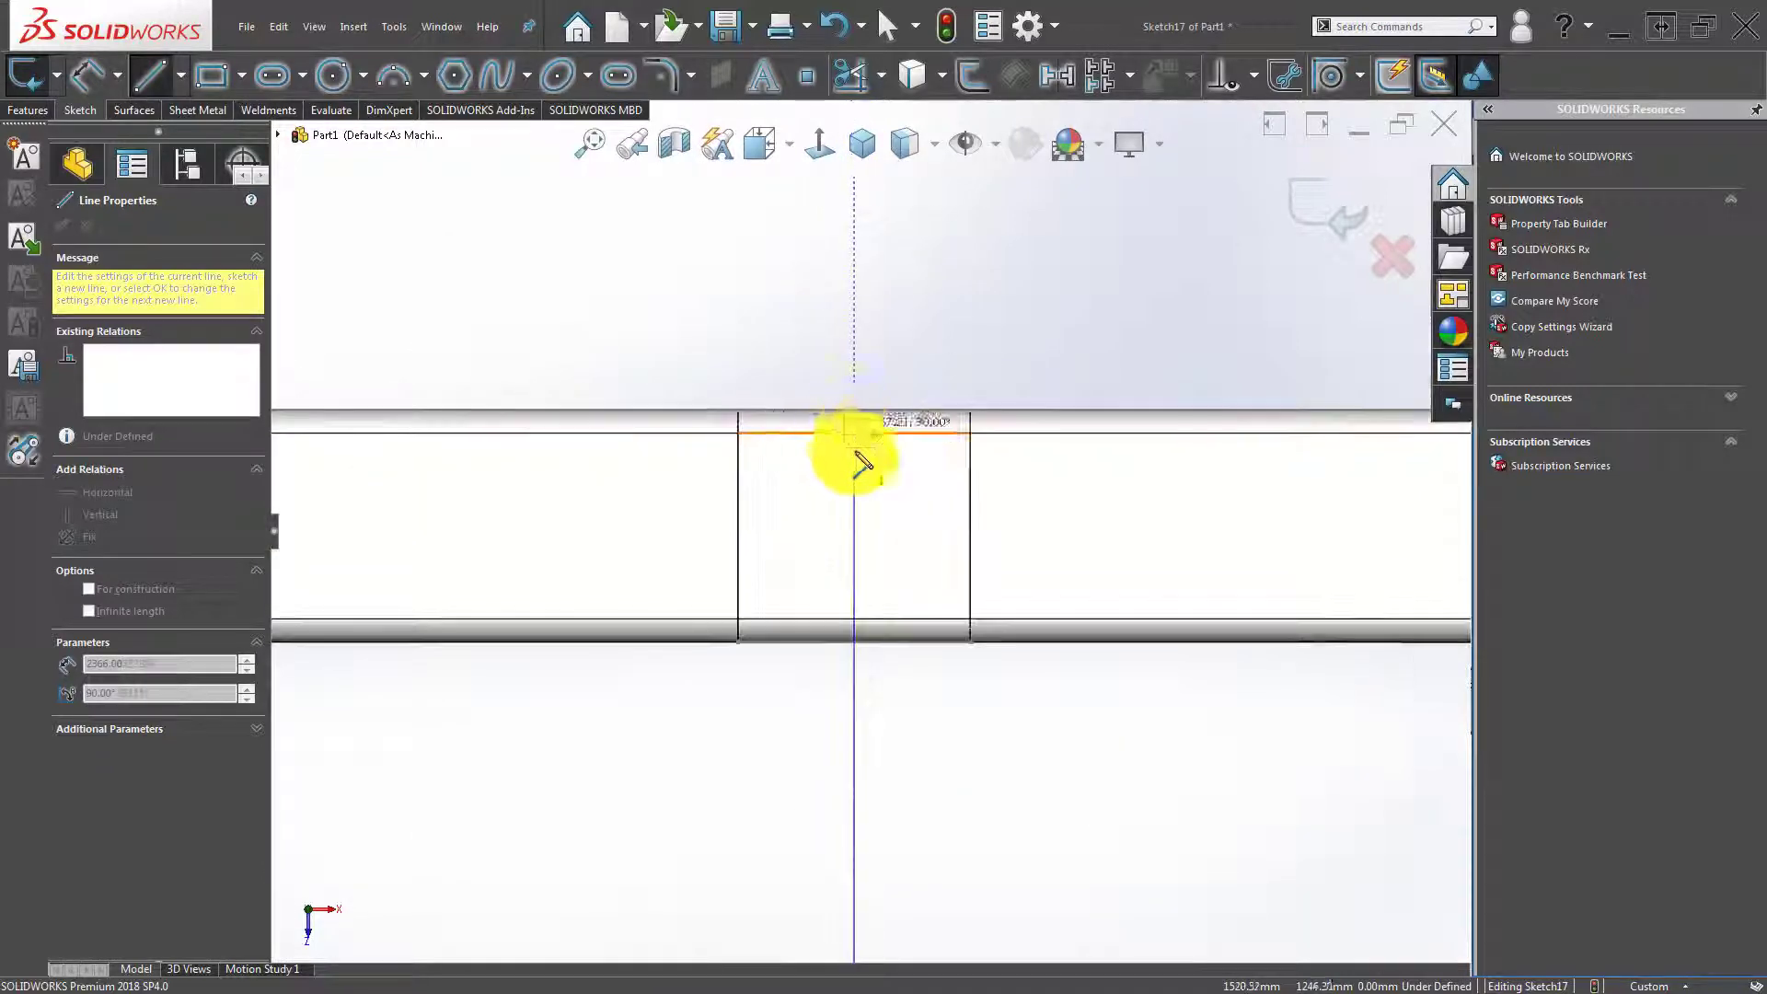
{"action": "left_click", "coordinate": [854, 412]}
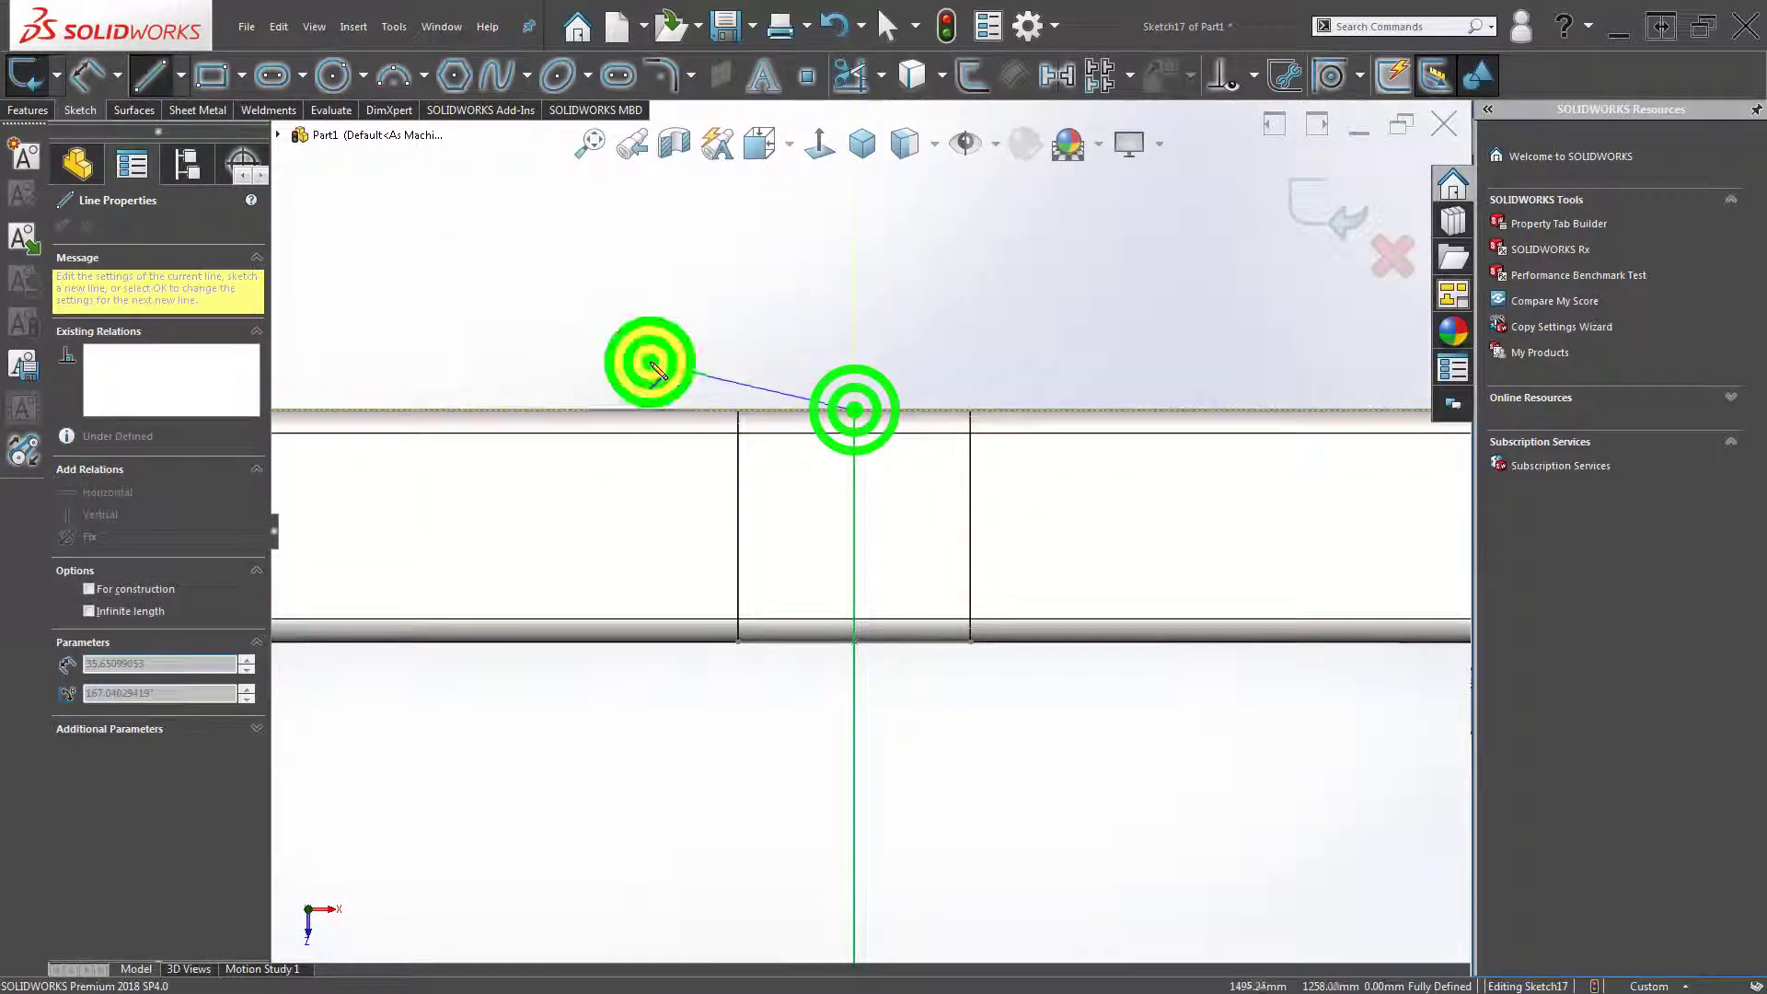
{"action": "key", "text": "Escape"}
{"action": "scroll", "coordinate": [836, 493], "scroll_direction": "up", "scroll_amount": 1}
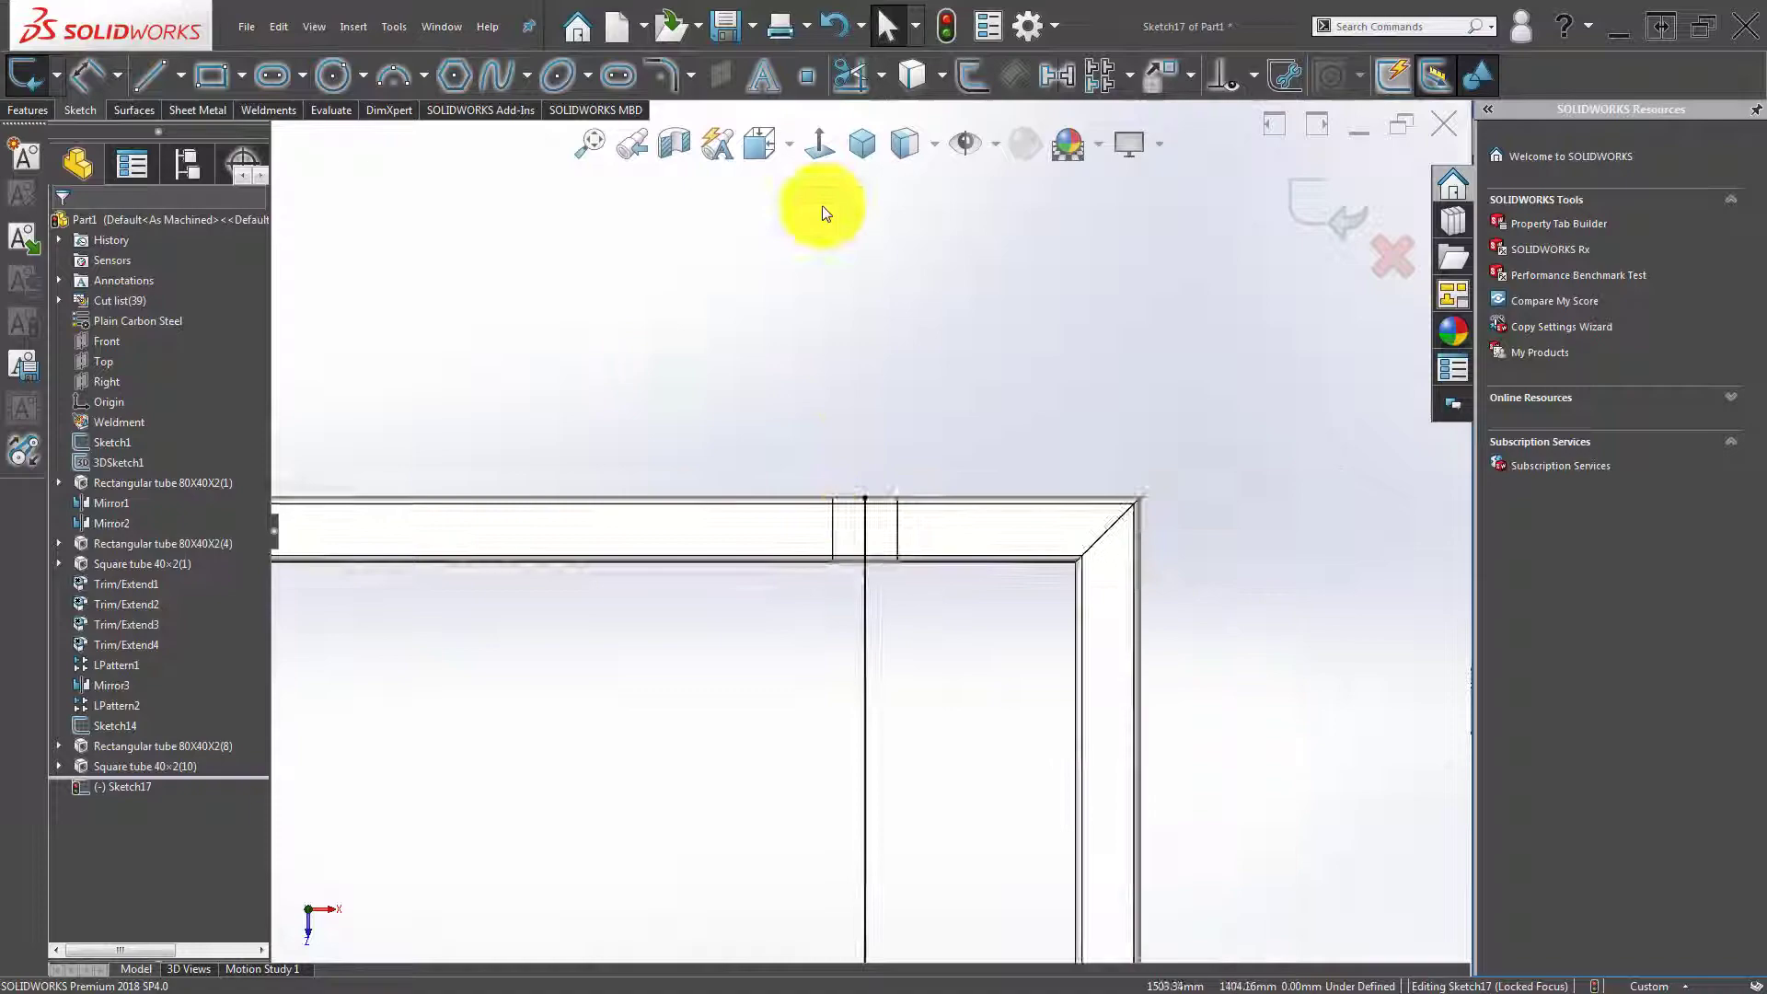
{"action": "left_click", "coordinate": [863, 147]}
{"action": "scroll", "coordinate": [837, 654], "scroll_direction": "down", "scroll_amount": 2}
{"action": "scroll", "coordinate": [1009, 677], "scroll_direction": "down", "scroll_amount": 2}
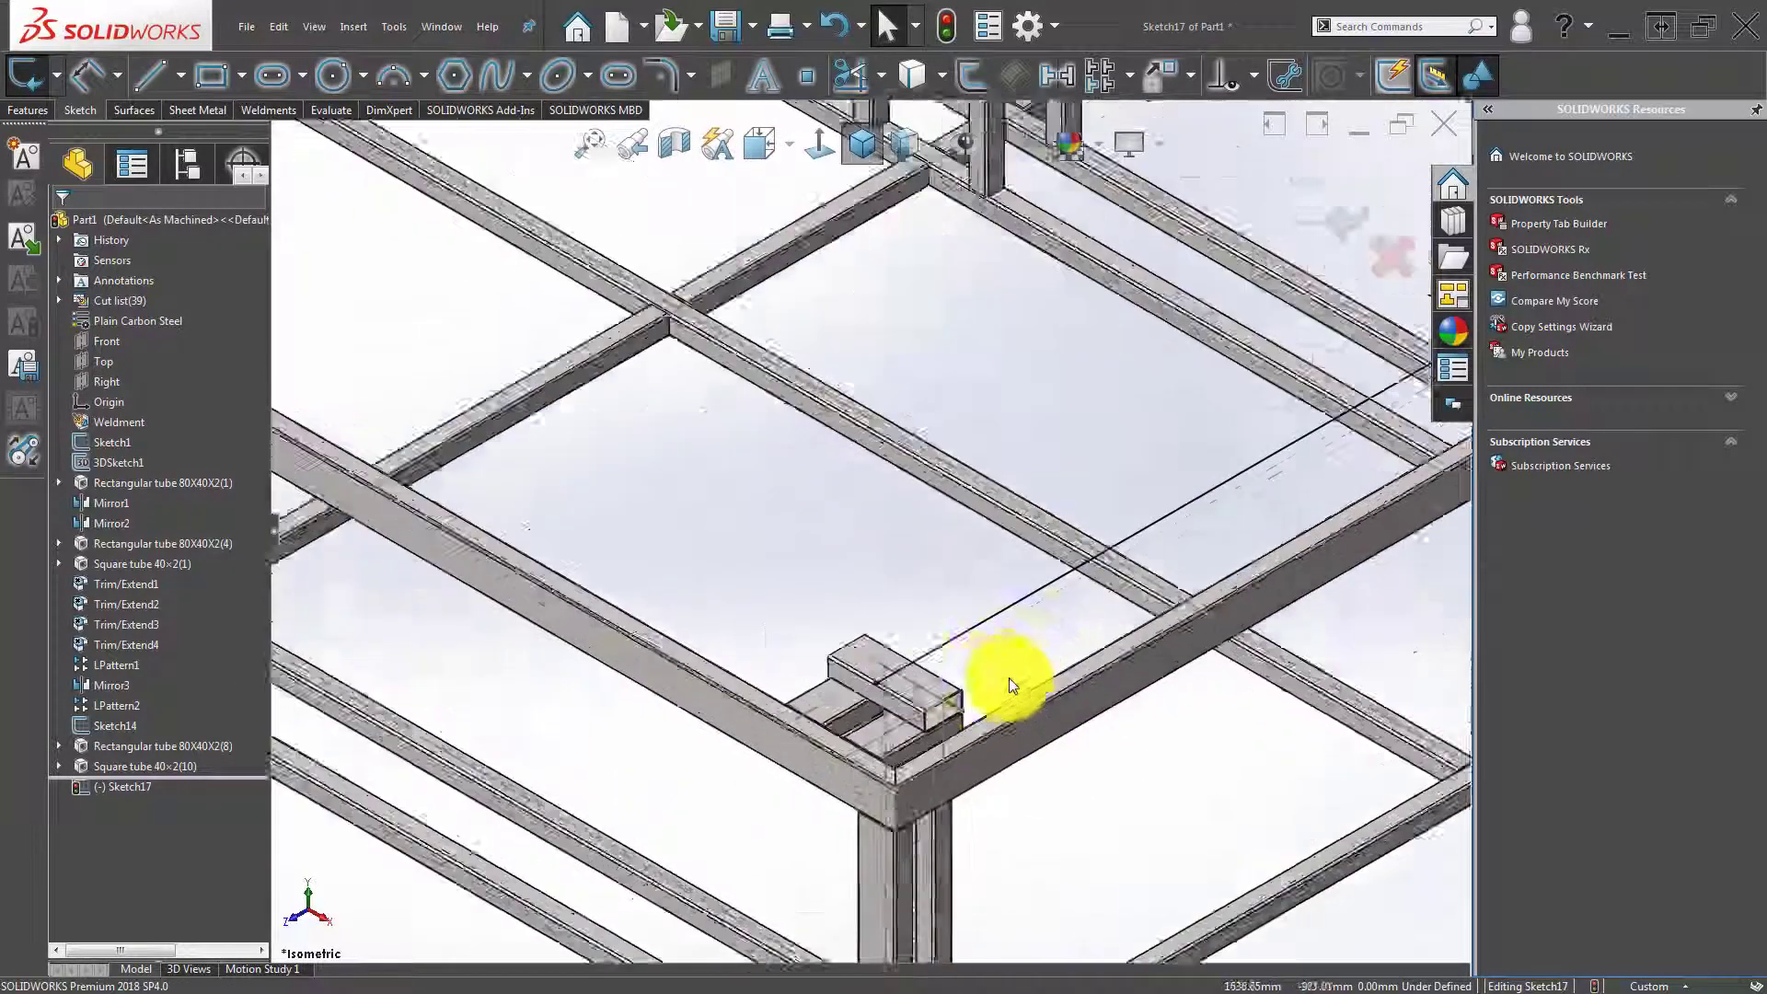
{"action": "scroll", "coordinate": [1009, 678], "scroll_direction": "down", "scroll_amount": 2}
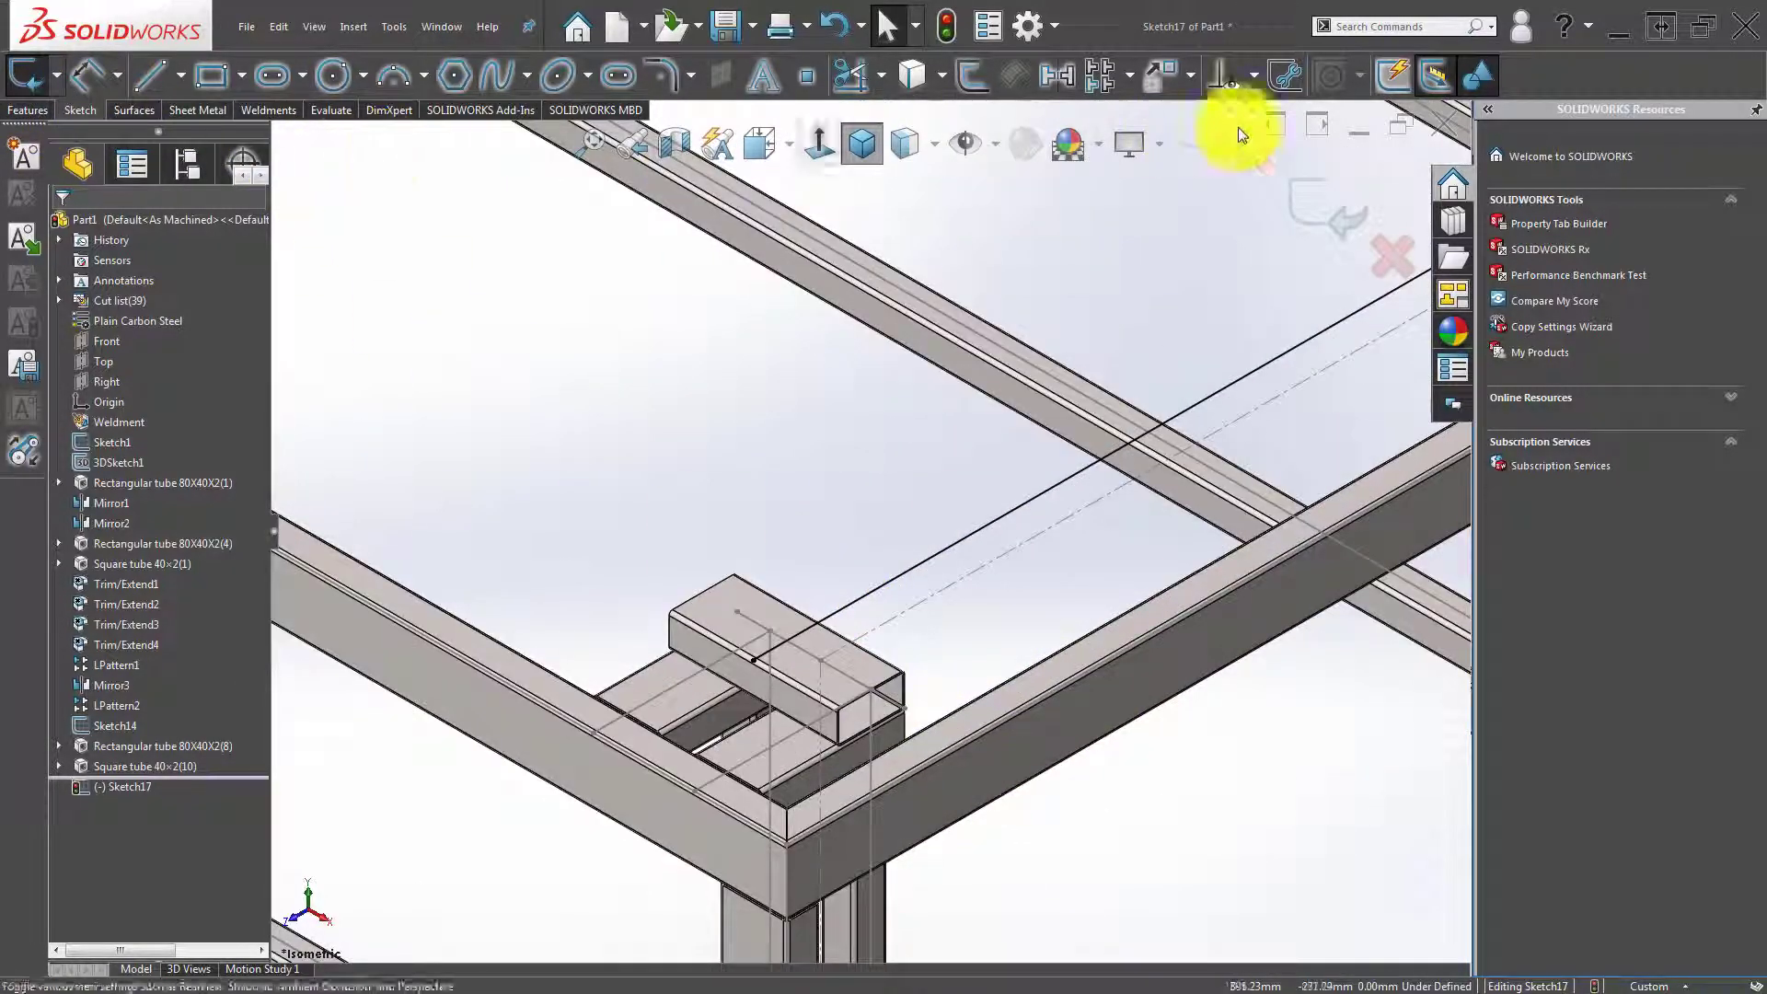
{"action": "left_click", "coordinate": [1340, 218]}
Start a structural member with an 80x40x2 rectangular tube profile.
{"action": "left_click", "coordinate": [122, 79]}
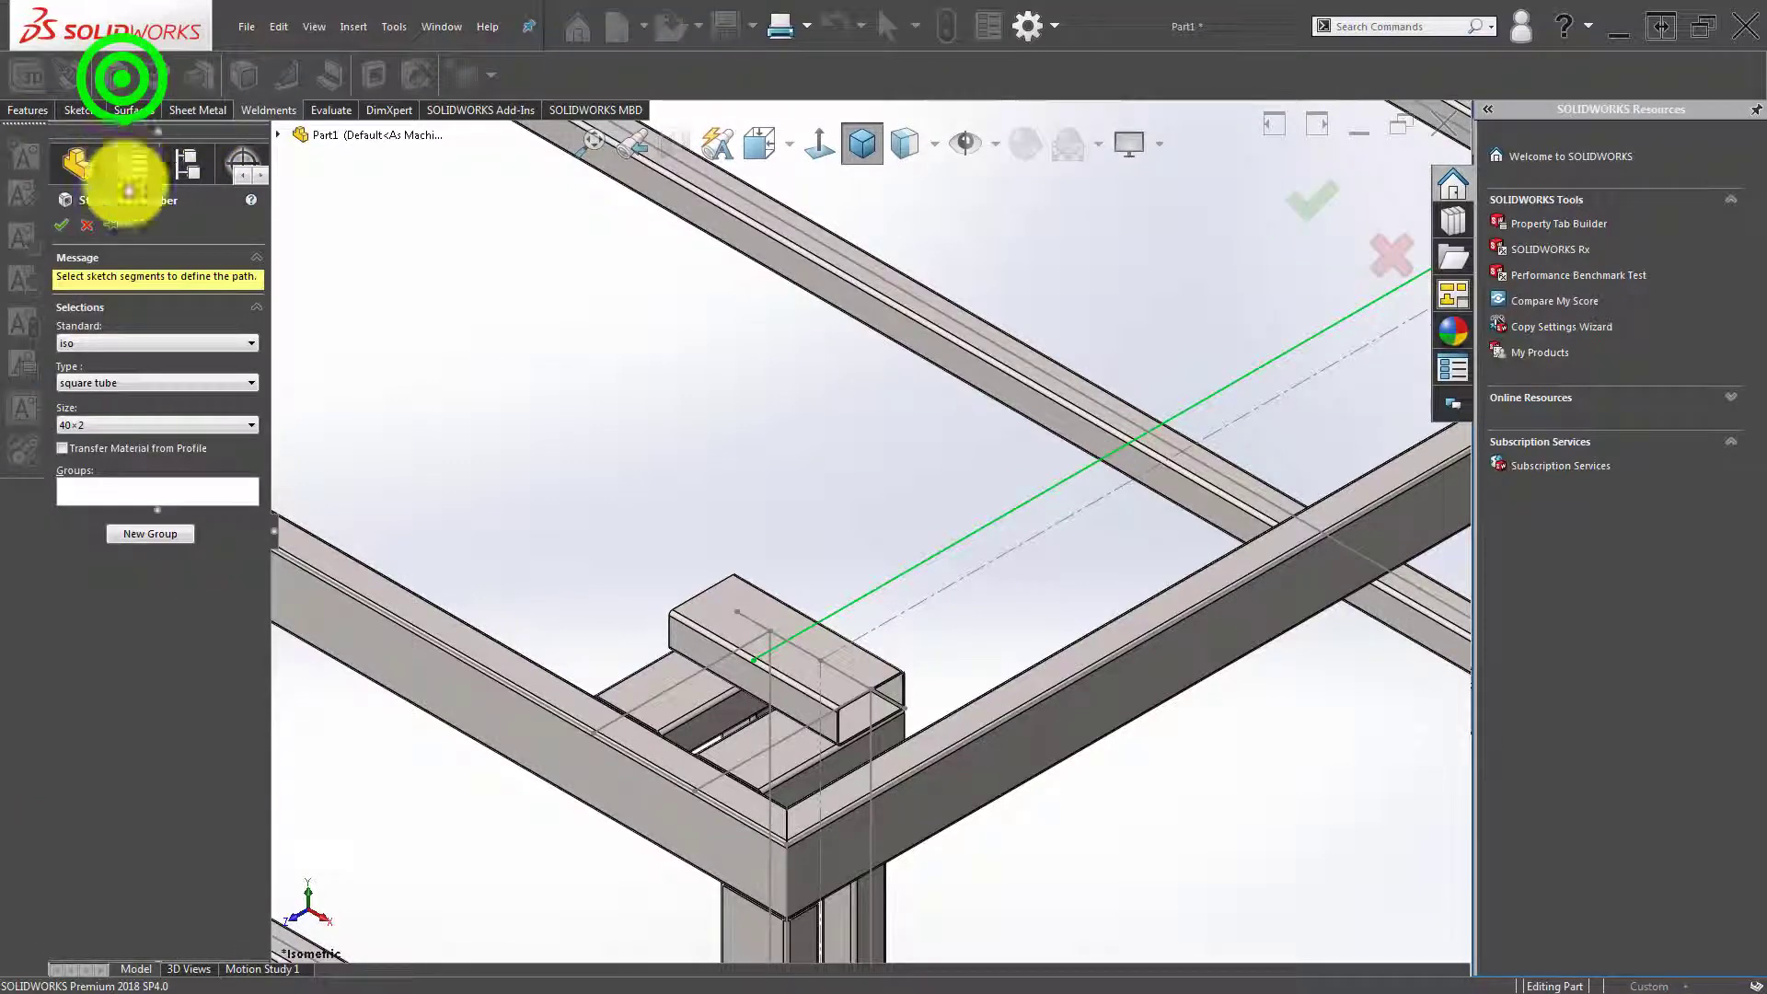
{"action": "left_click", "coordinate": [135, 423]}
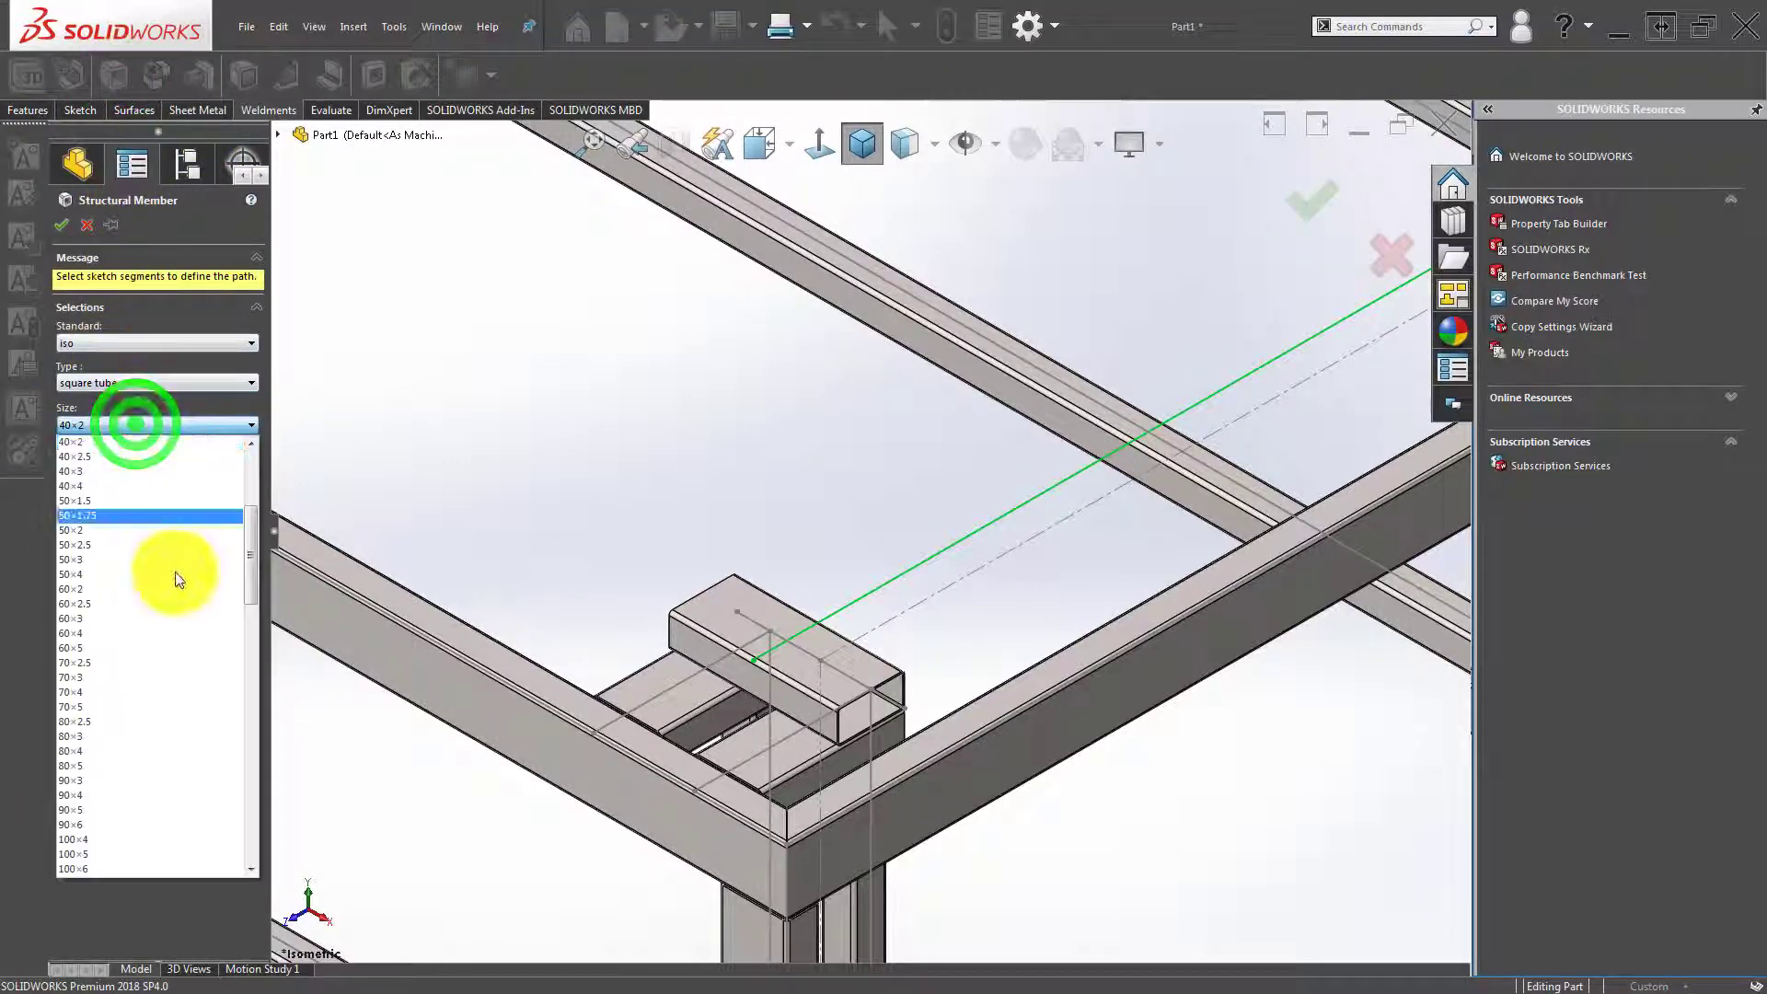
{"action": "left_click", "coordinate": [162, 721]}
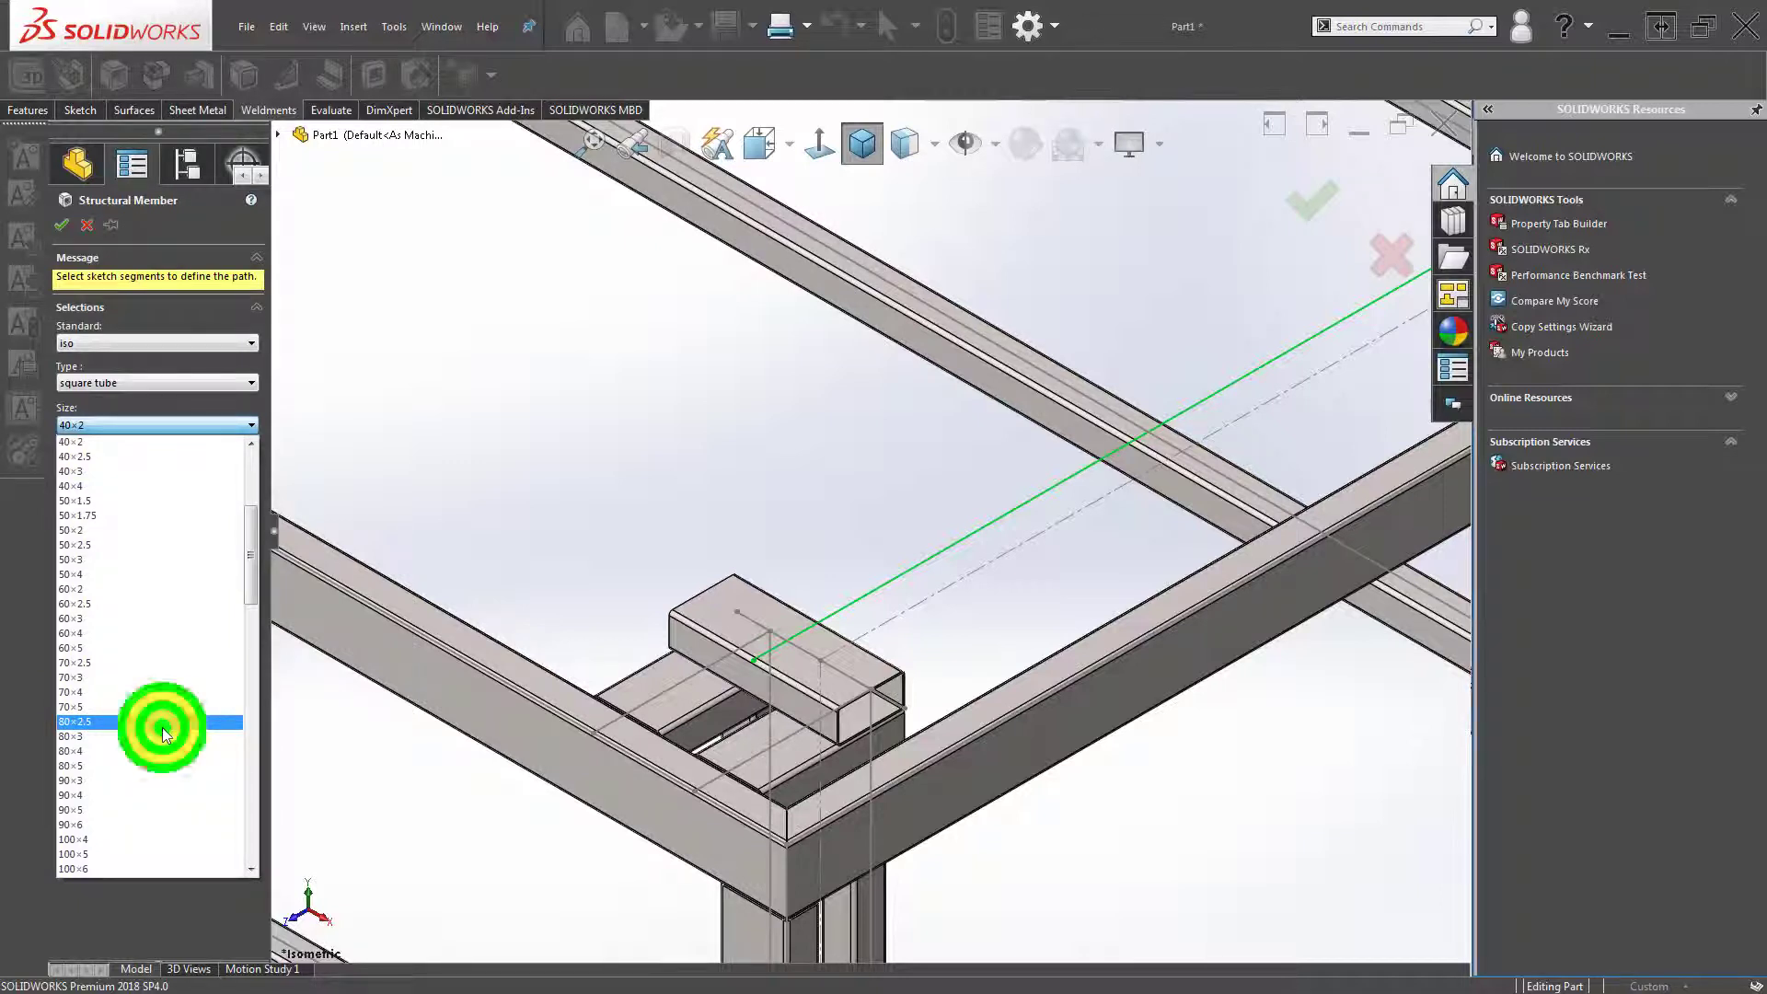
{"action": "left_click", "coordinate": [124, 425]}
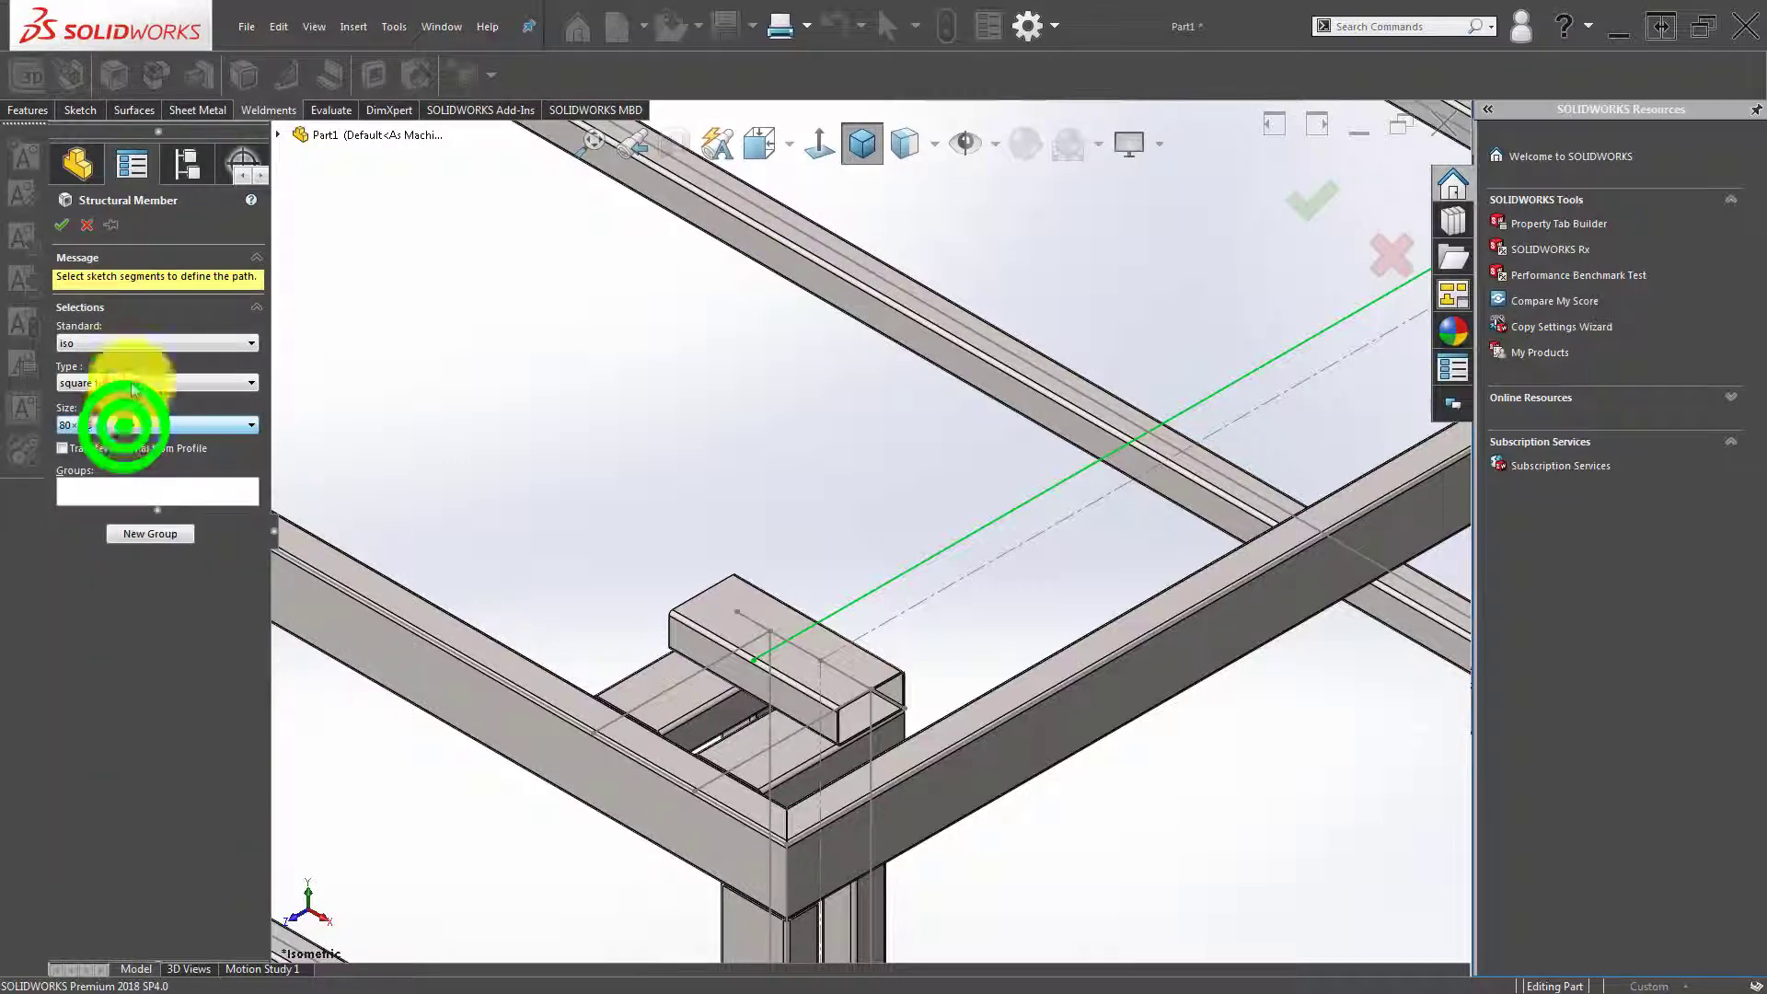
{"action": "left_click", "coordinate": [131, 382]}
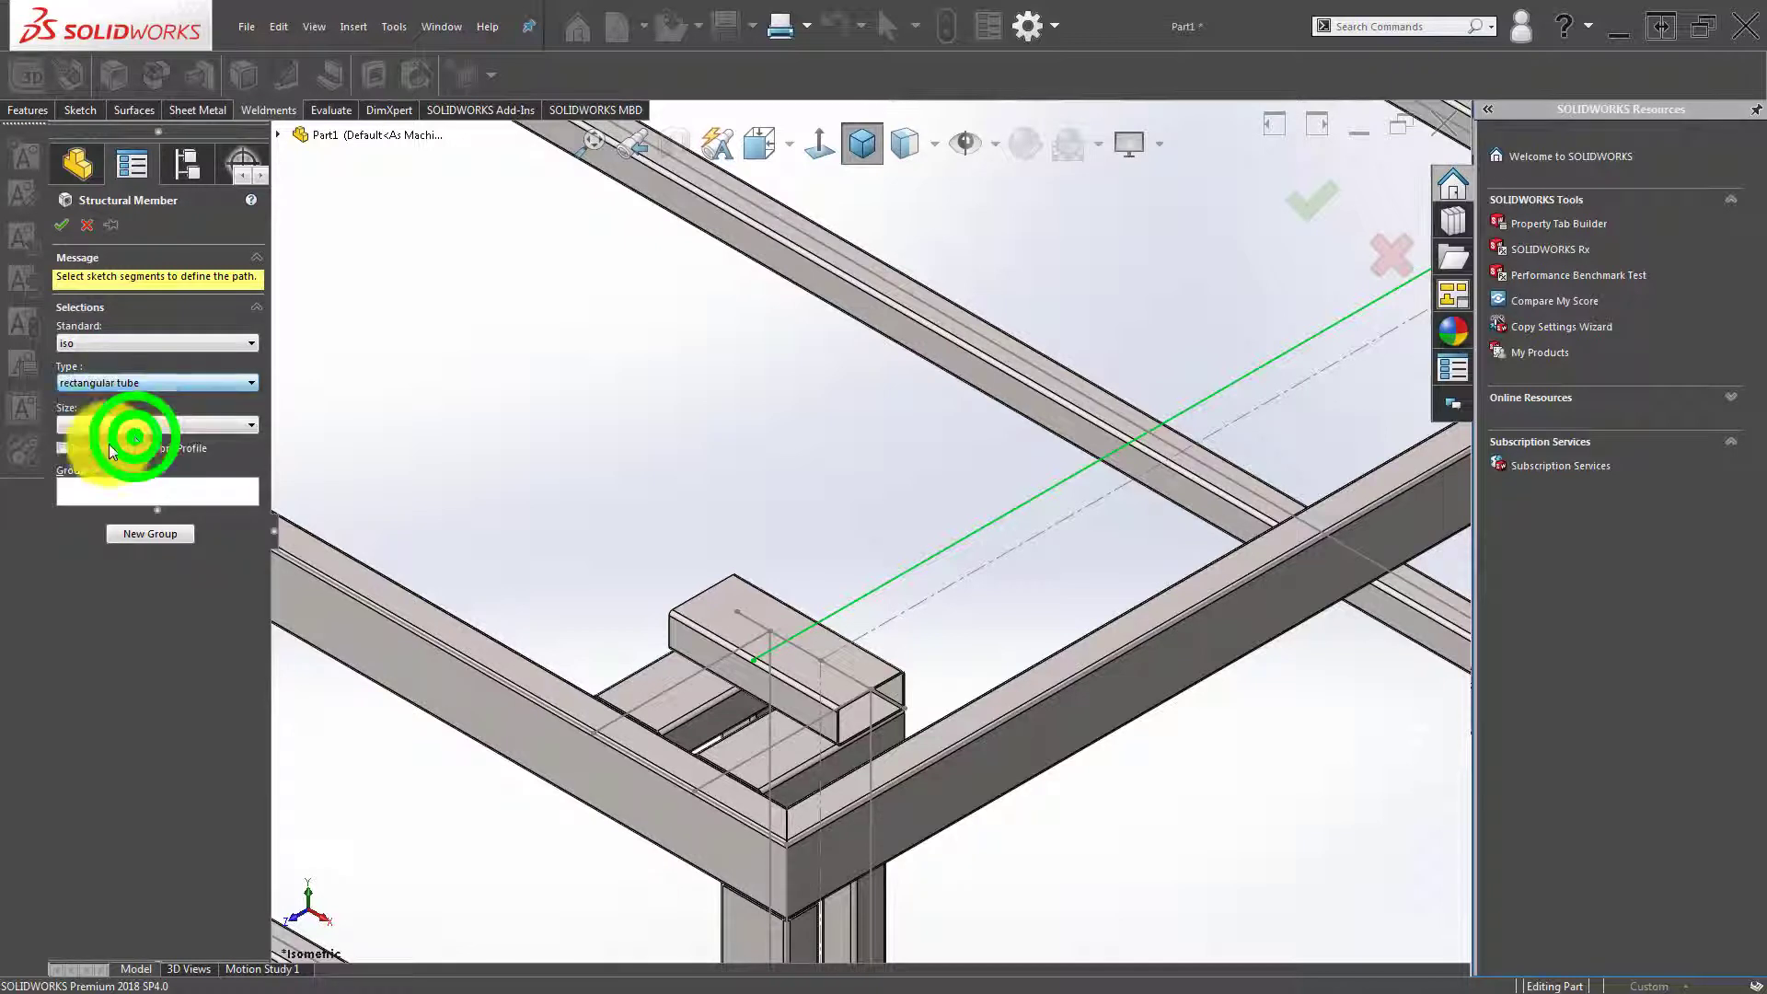
{"action": "left_click", "coordinate": [129, 424]}
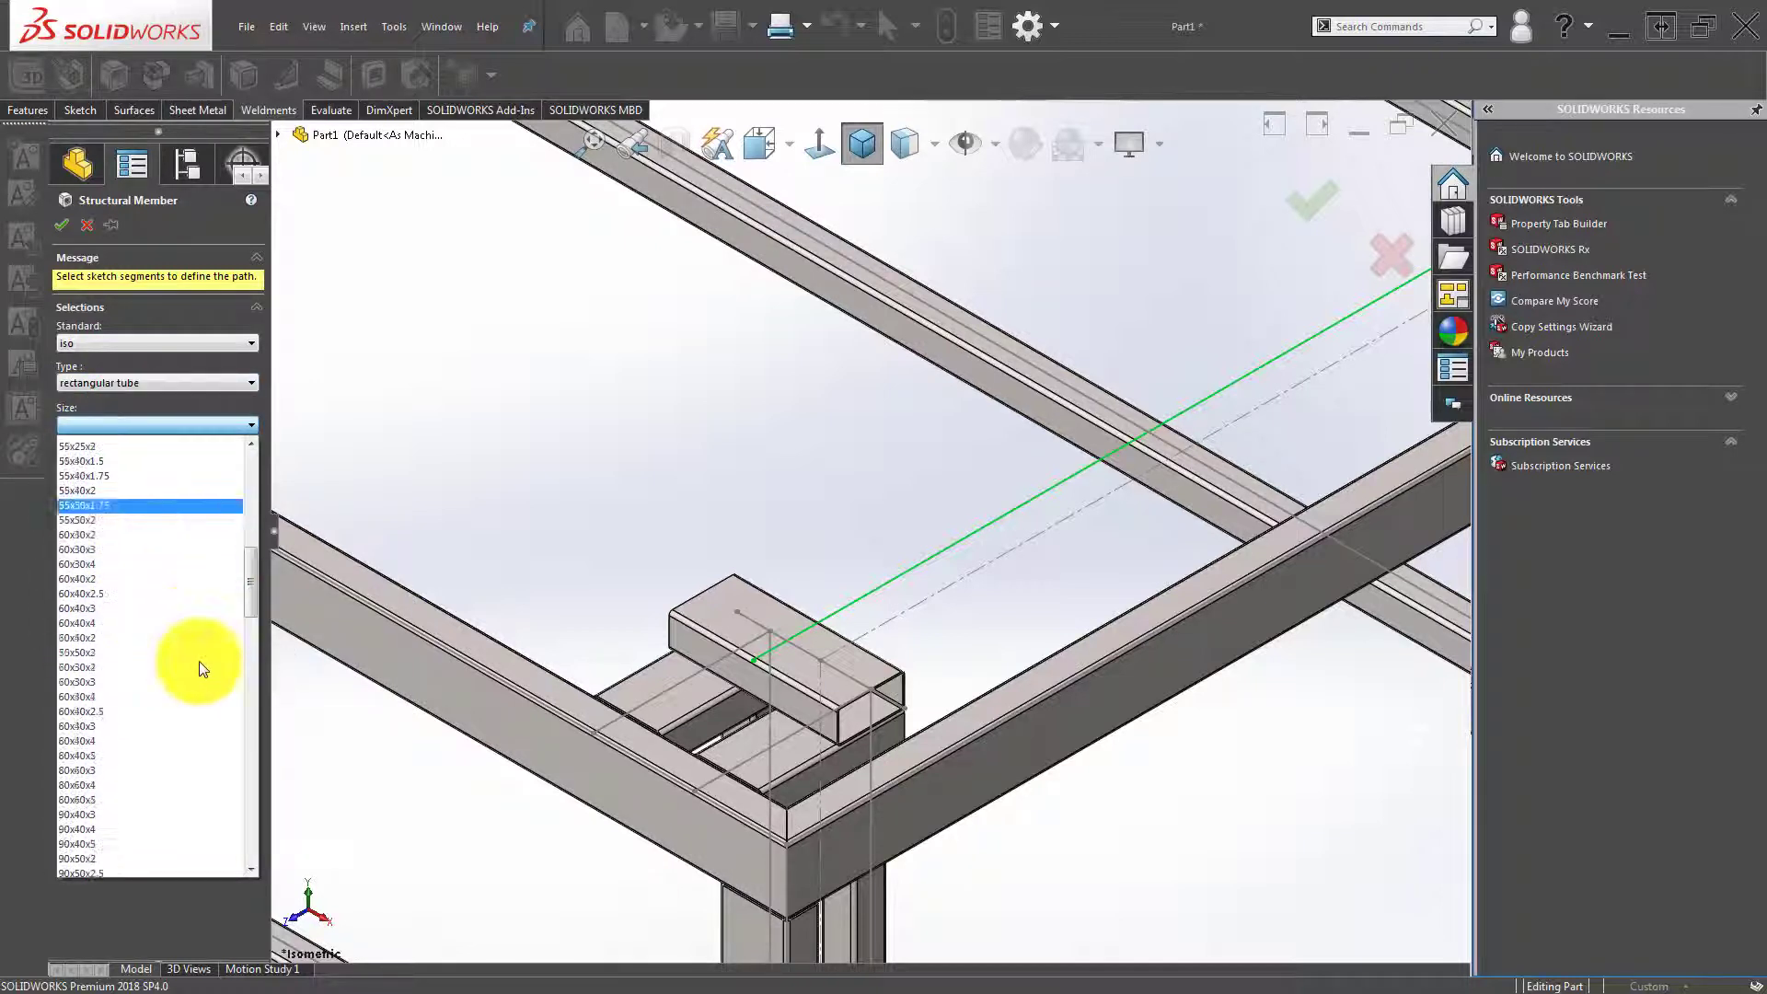
{"action": "scroll", "coordinate": [199, 660], "scroll_direction": "down", "scroll_amount": 3}
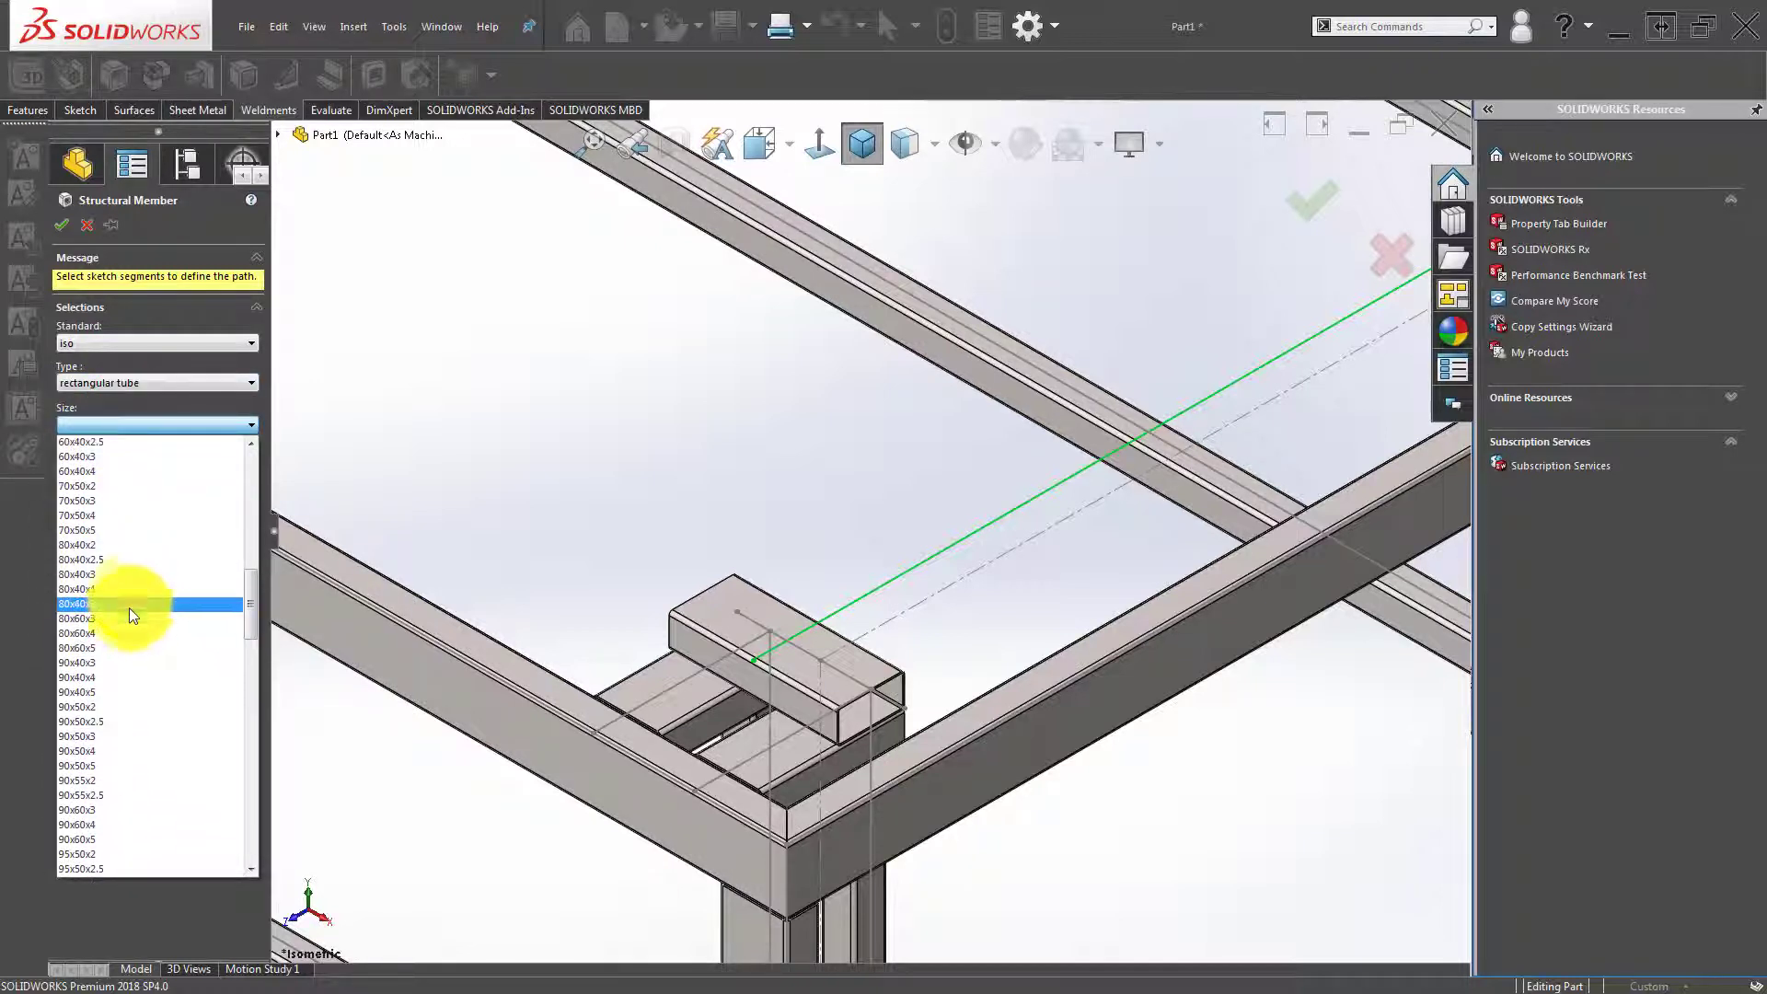
{"action": "left_click", "coordinate": [152, 549]}
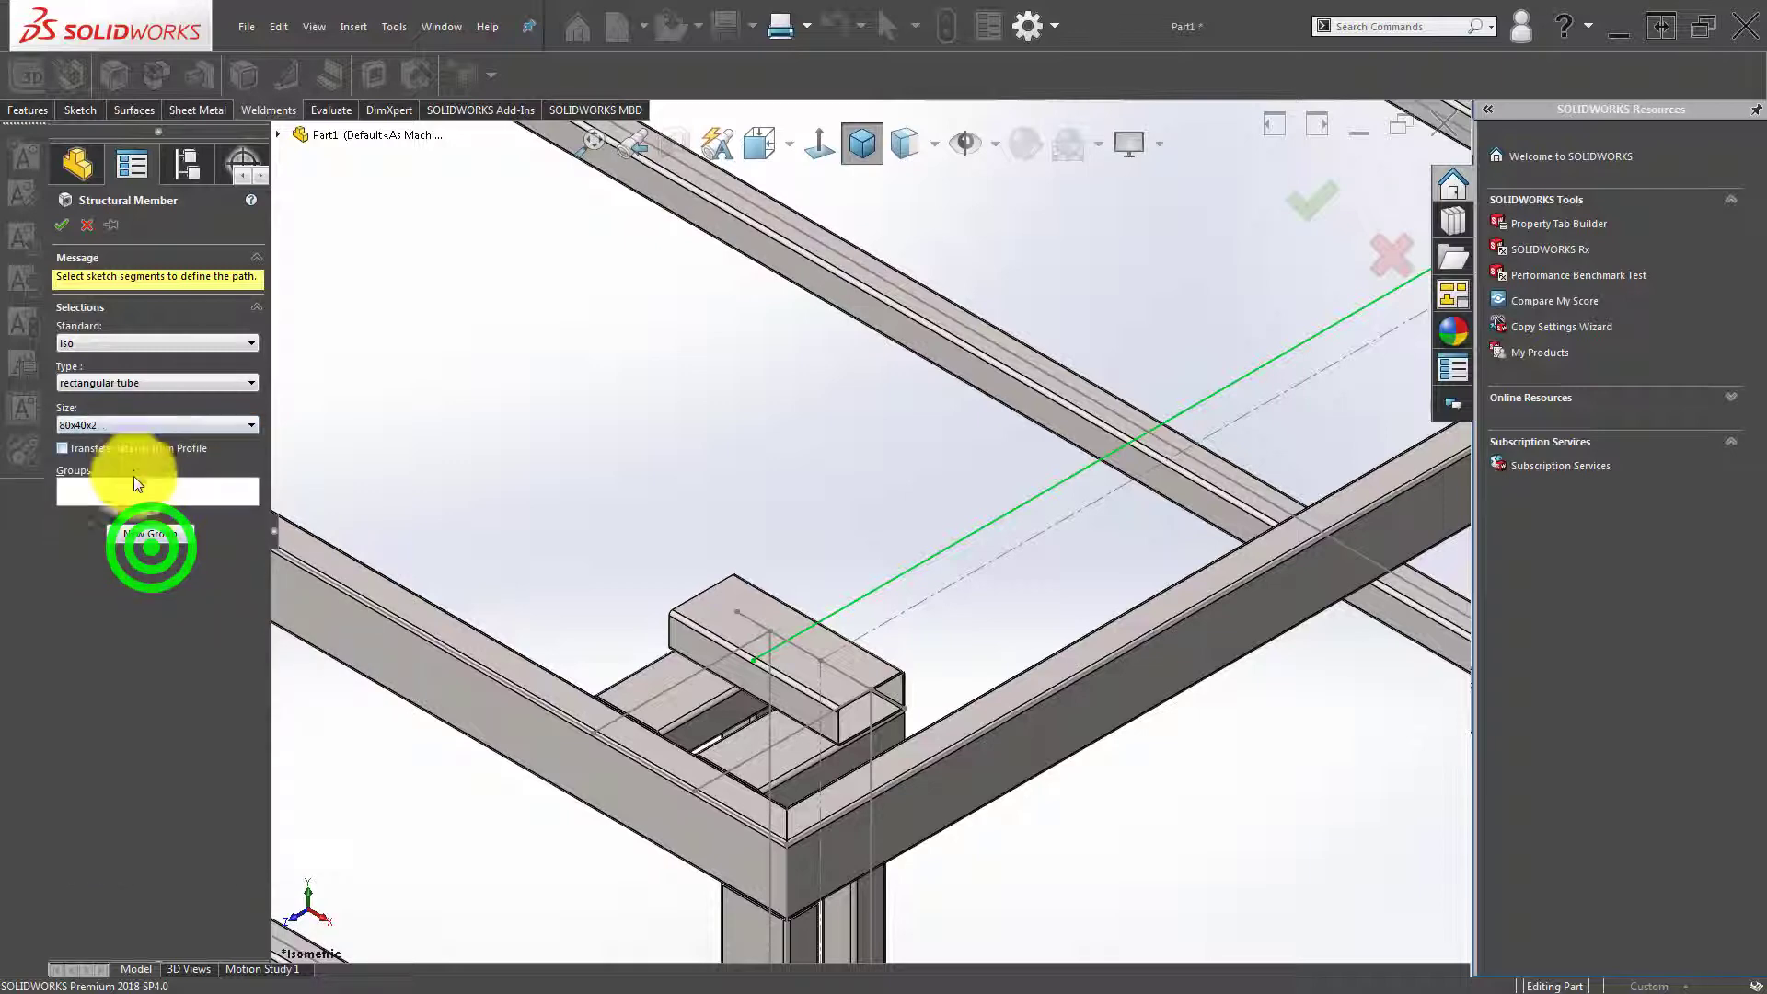
Run it along Sketch17's line, rotated 90°, with the profile corner aligned to the path.
{"action": "left_click", "coordinate": [153, 489]}
{"action": "left_click", "coordinate": [891, 581]}
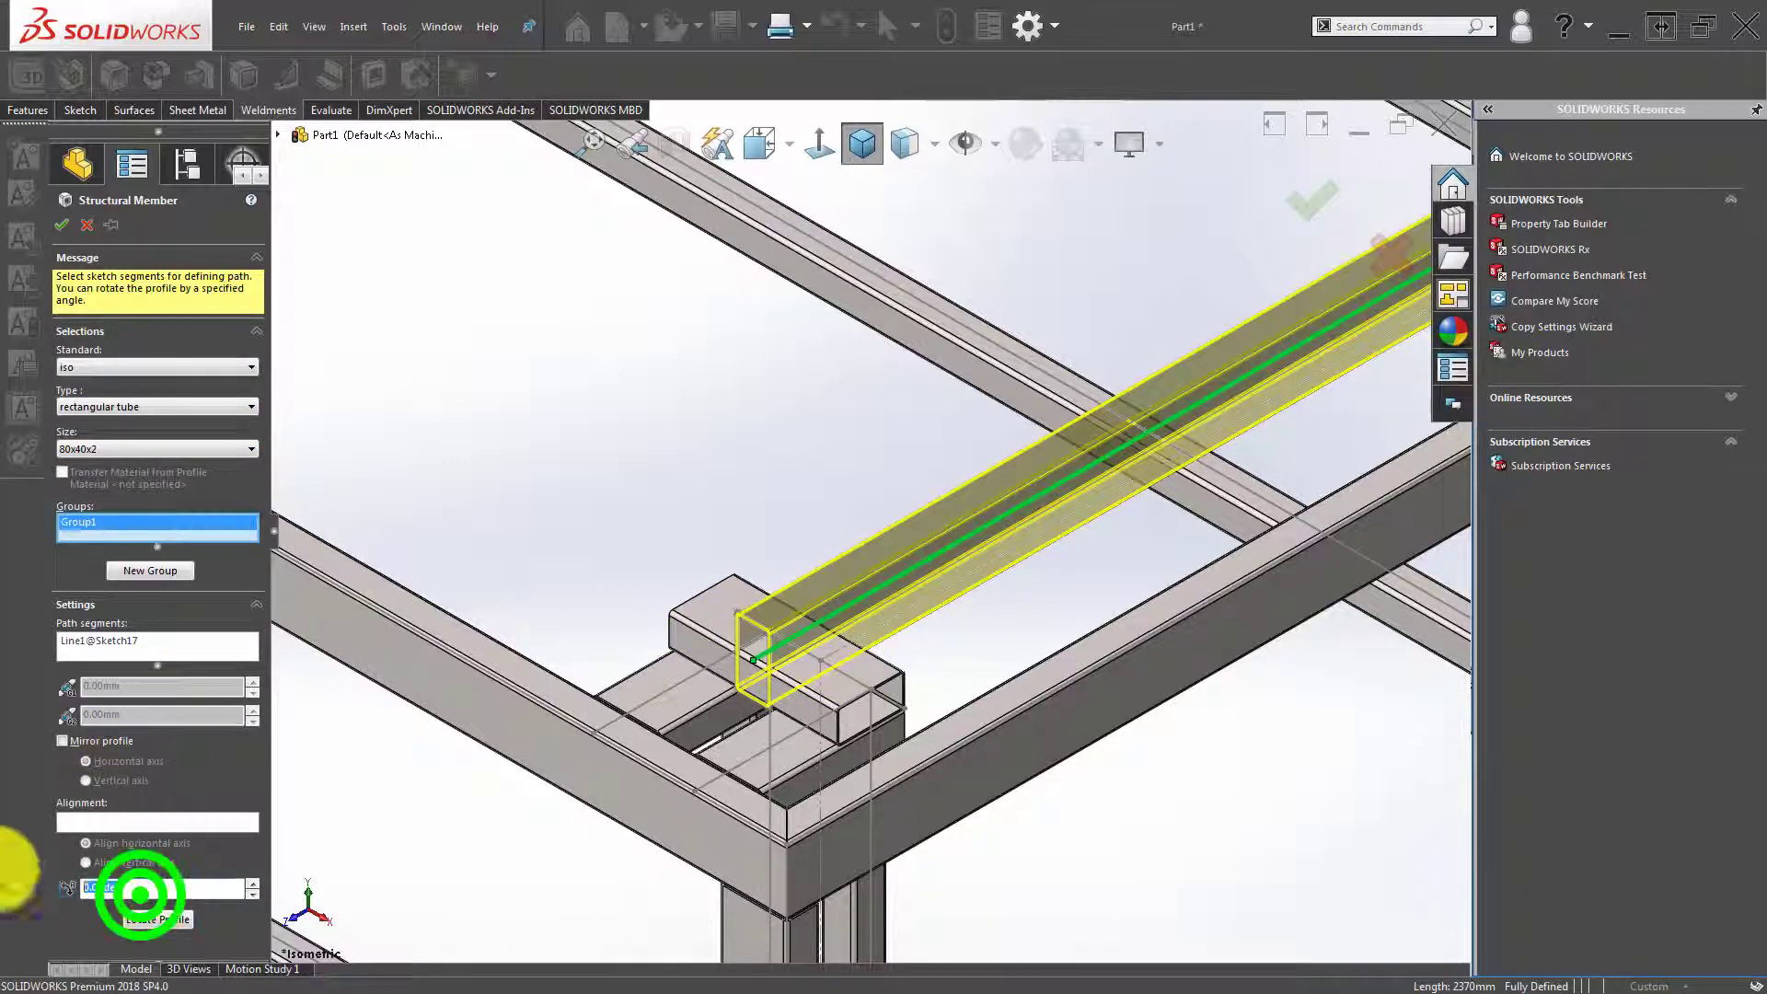
{"action": "type", "text": "90"}
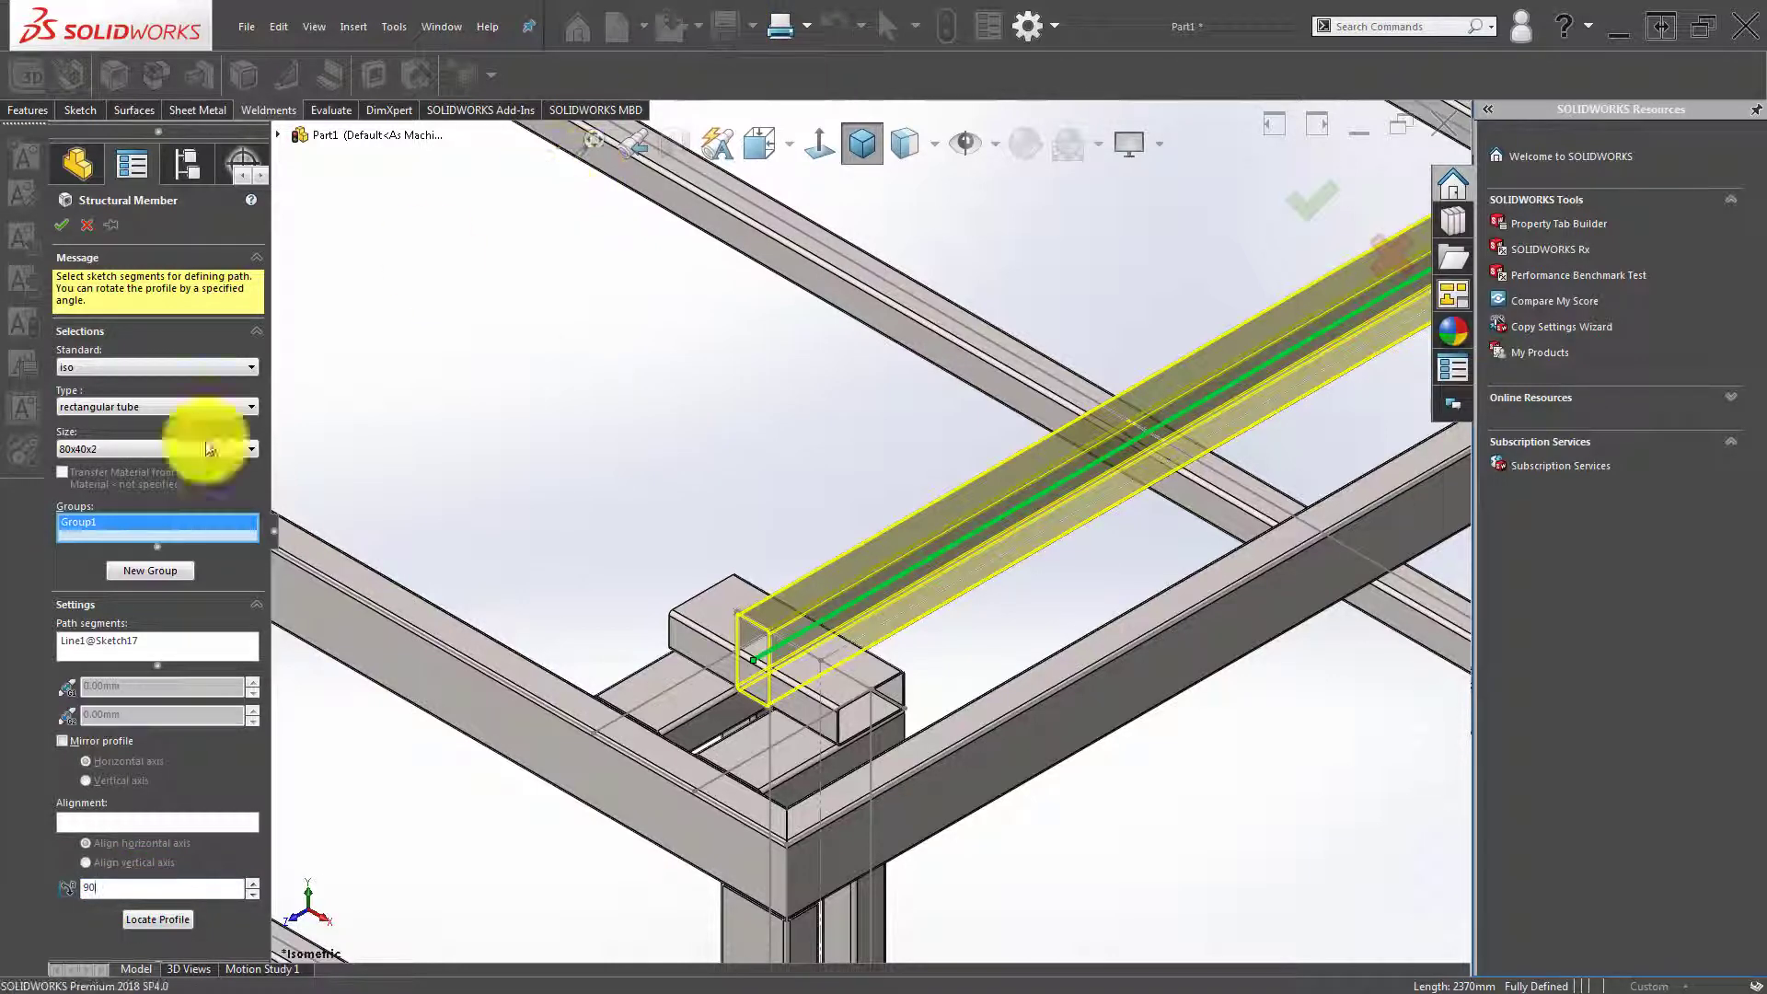
{"action": "left_click", "coordinate": [140, 919]}
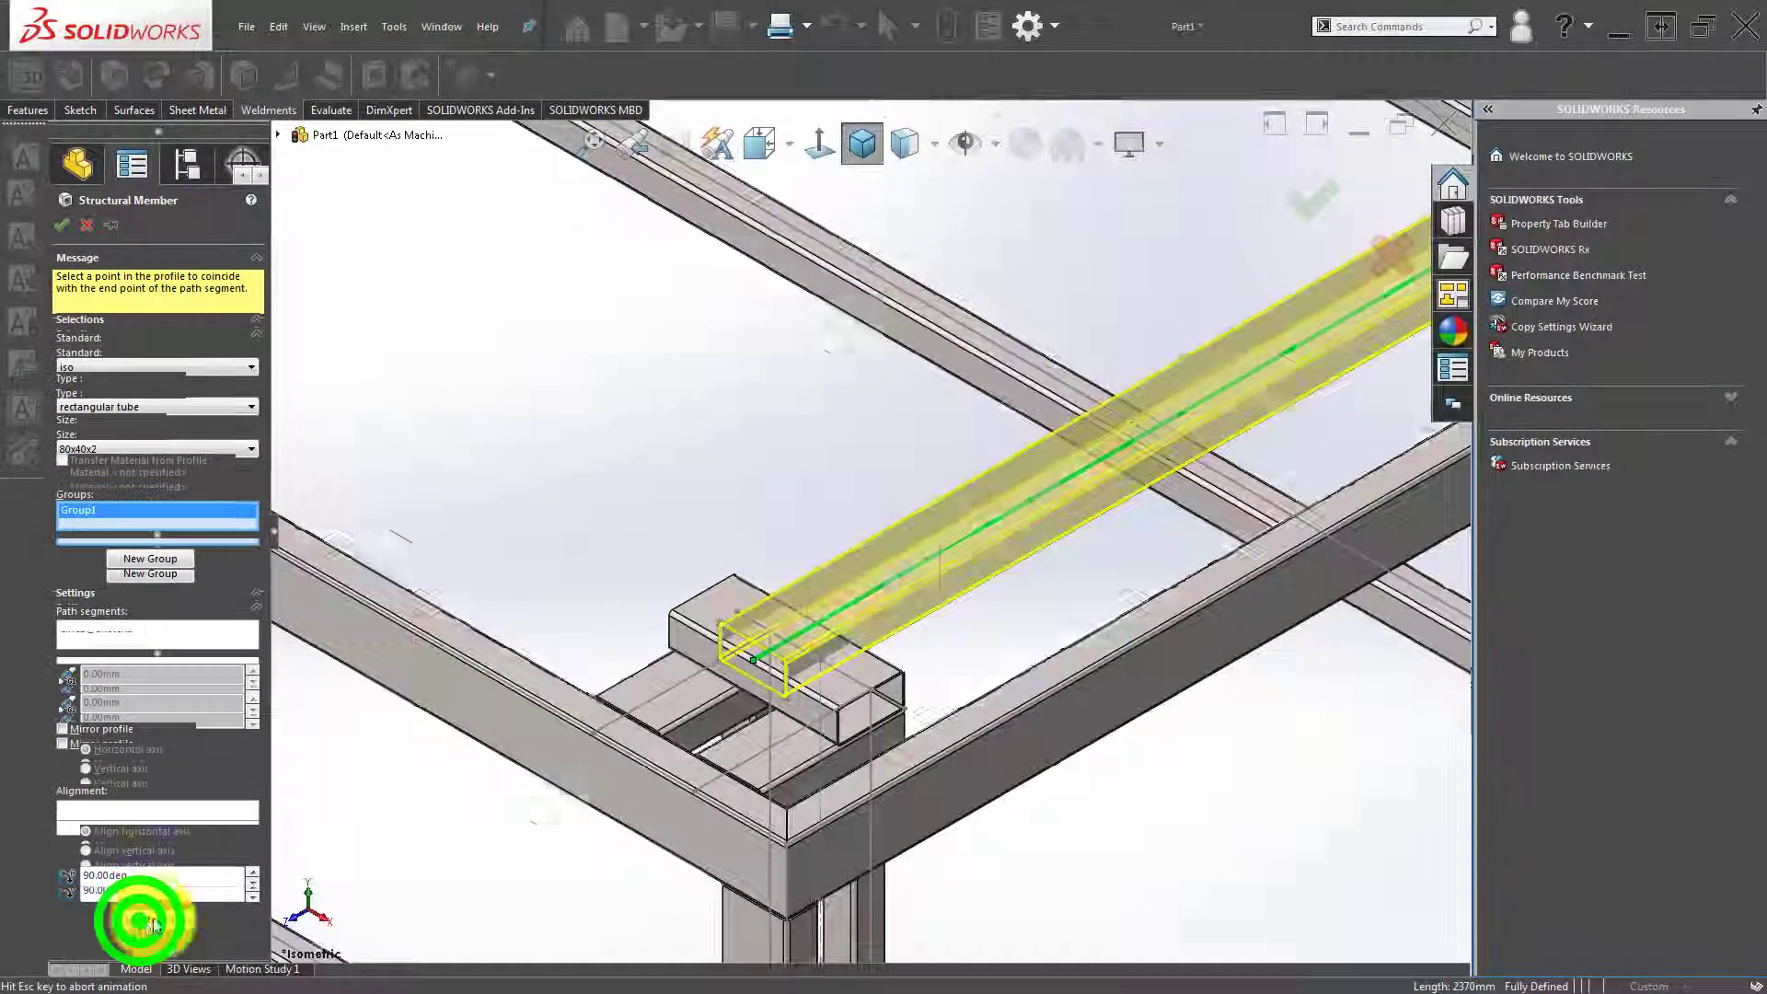
{"action": "scroll", "coordinate": [822, 679], "scroll_direction": "up", "scroll_amount": 5}
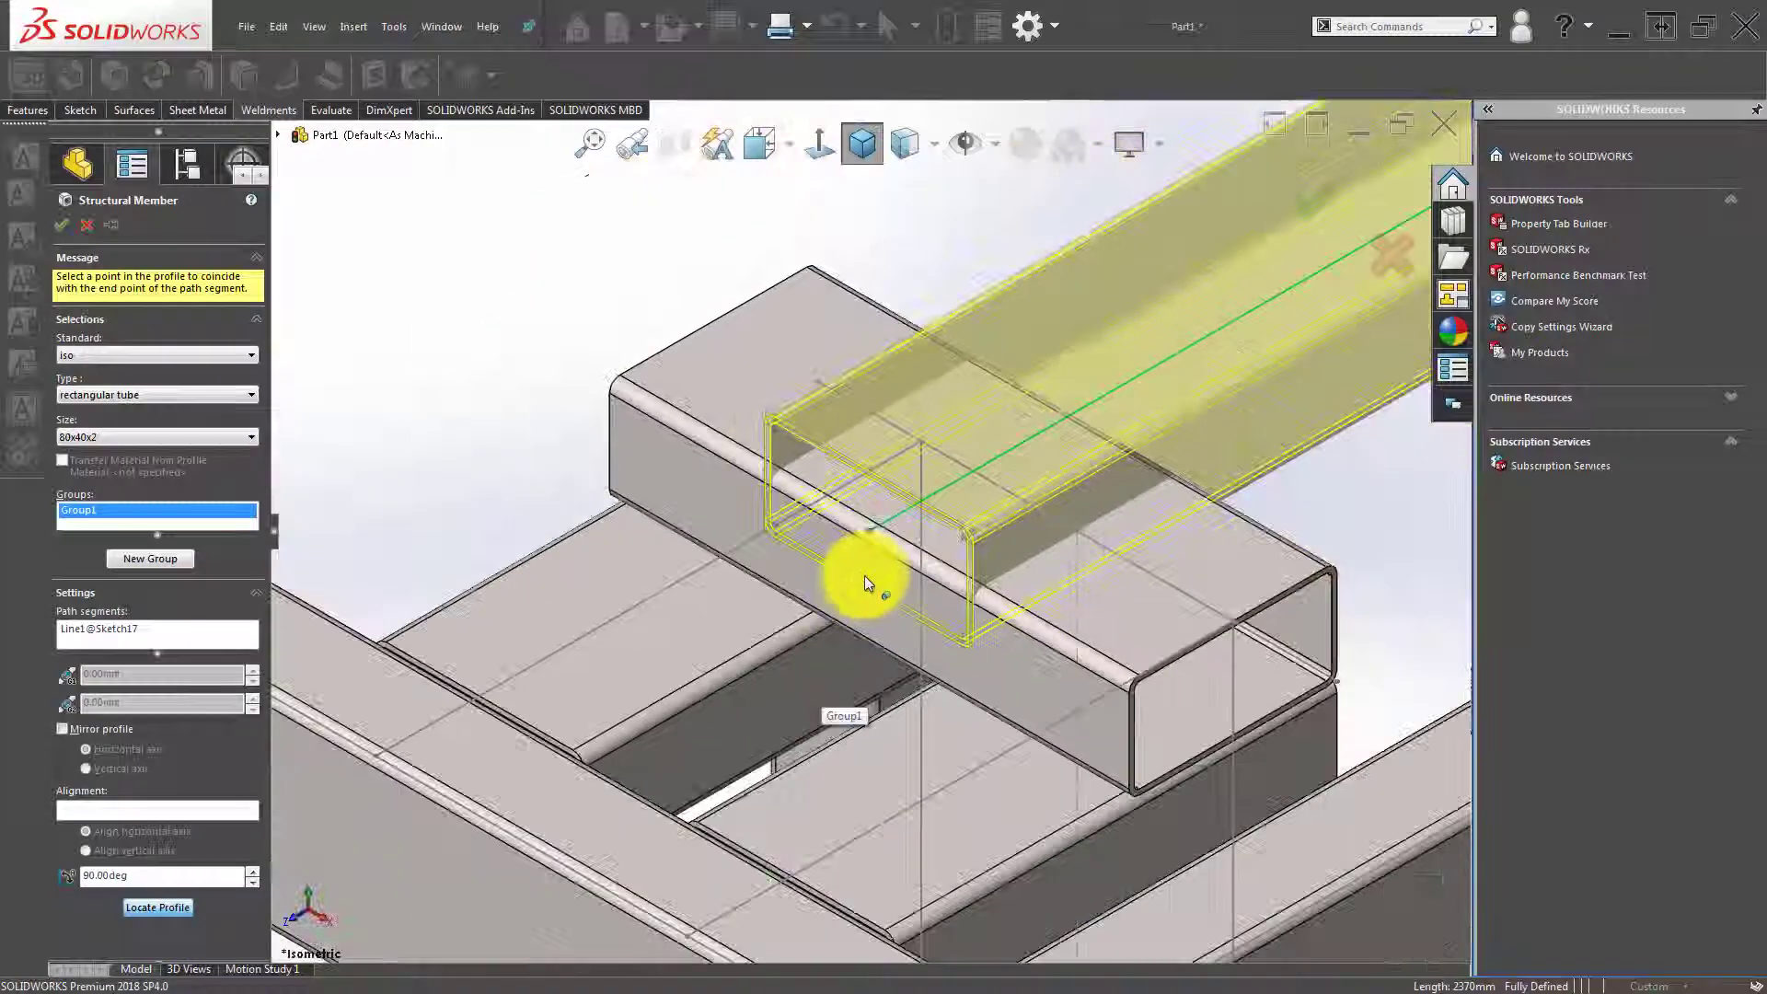
{"action": "left_click", "coordinate": [868, 595]}
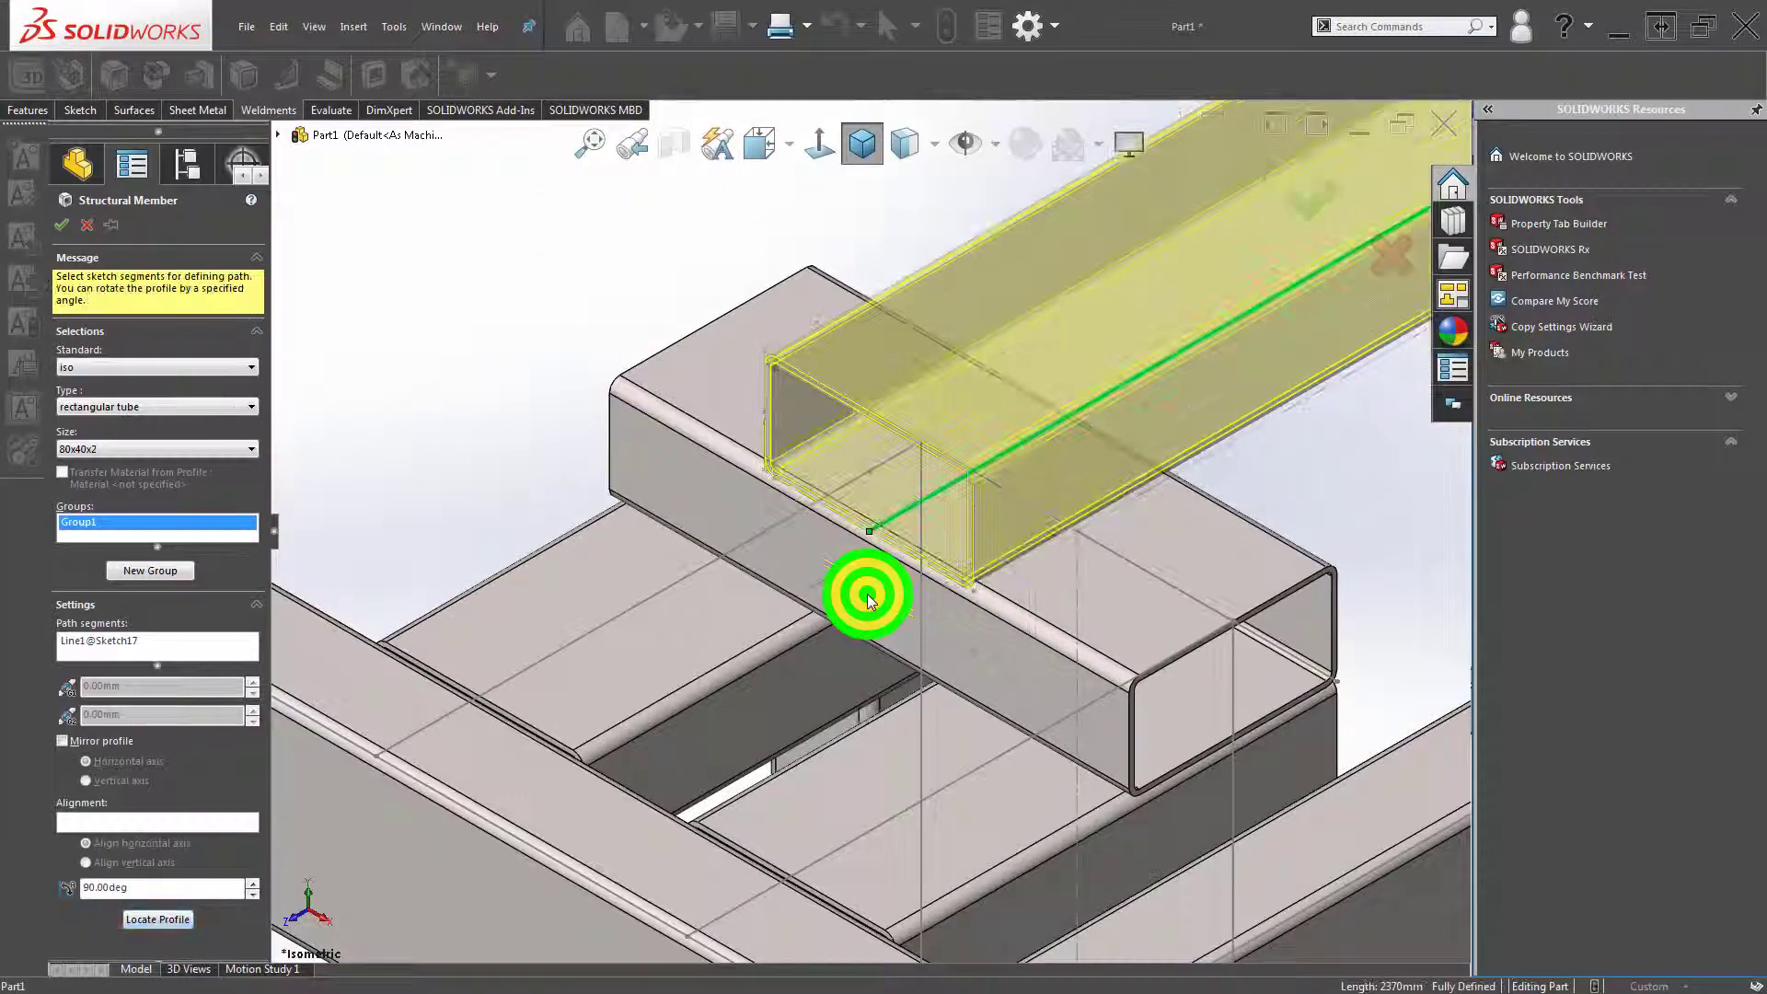
{"action": "scroll", "coordinate": [962, 517], "scroll_direction": "up", "scroll_amount": 5}
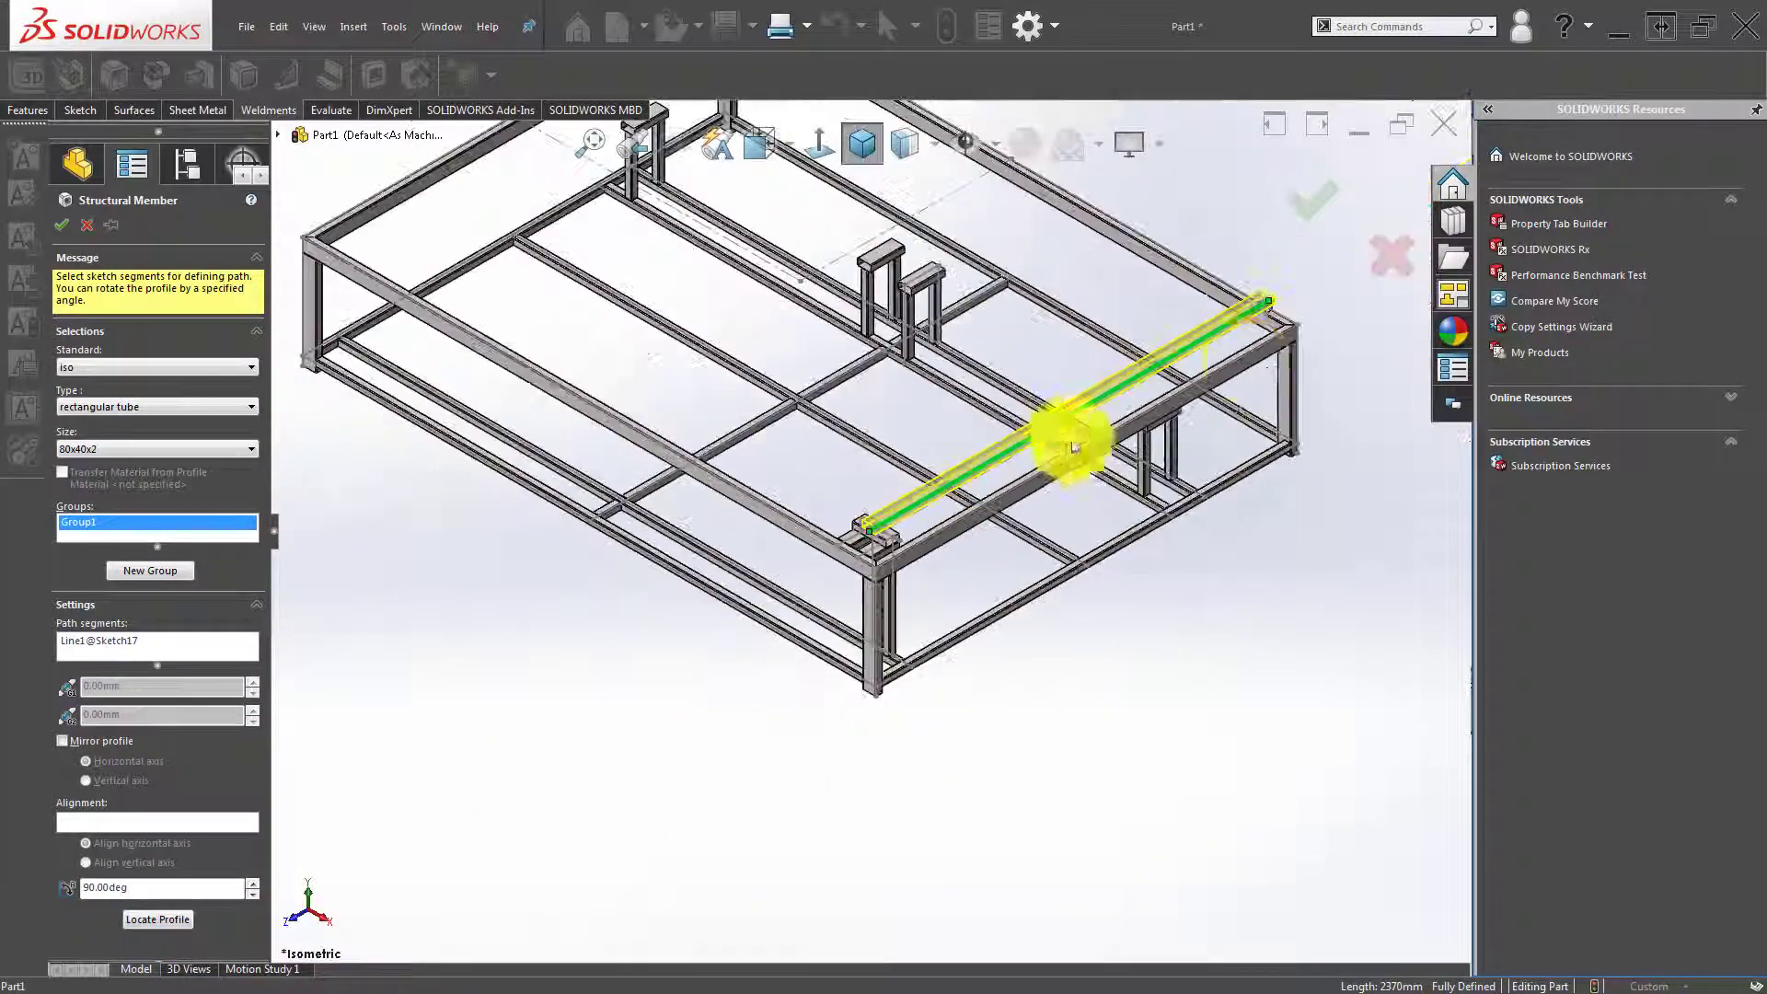
{"action": "left_click", "coordinate": [1308, 208]}
Orbit to the rail corner and inspect the square support tube's profile sketch.
{"action": "mouse_move", "coordinate": [920, 506]}
{"action": "middle_mouse_down"}
{"action": "mouse_move", "coordinate": [731, 359]}
{"action": "mouse_move", "coordinate": [591, 402]}
{"action": "middle_mouse_up"}
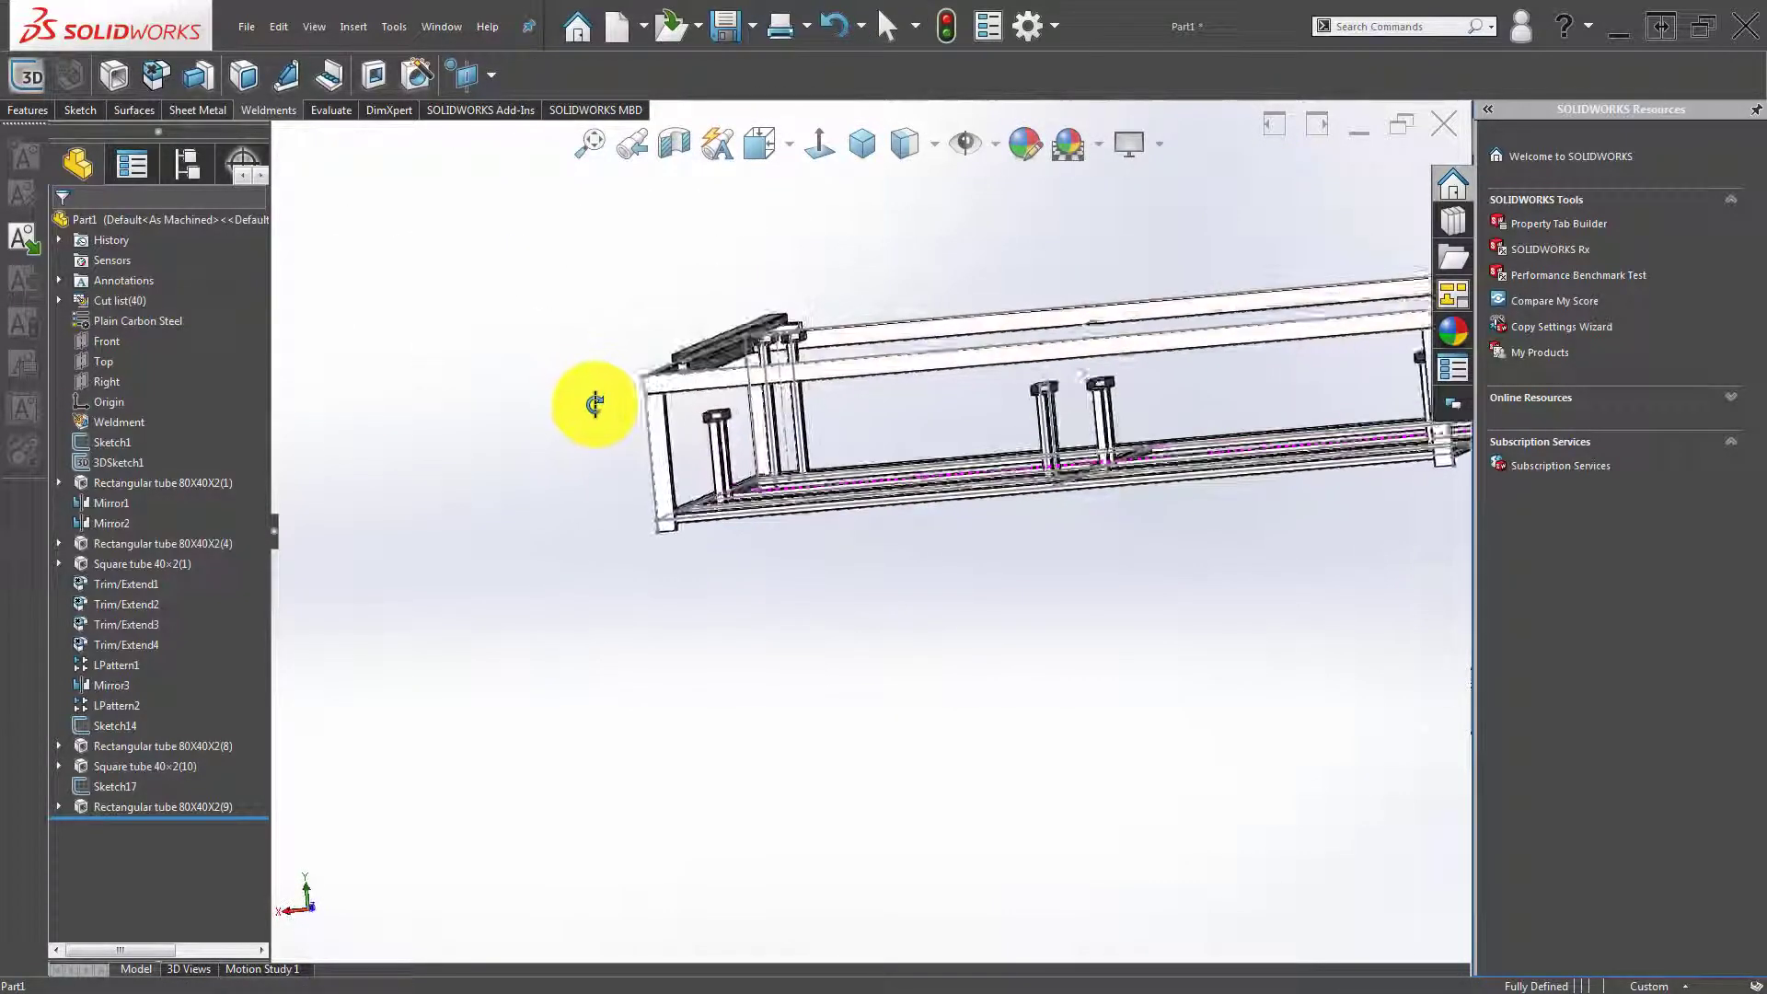
{"action": "scroll", "coordinate": [699, 374], "scroll_direction": "down", "scroll_amount": 3}
{"action": "scroll", "coordinate": [700, 380], "scroll_direction": "down", "scroll_amount": 3}
{"action": "scroll", "coordinate": [749, 414], "scroll_direction": "down", "scroll_amount": 2}
{"action": "mouse_move", "coordinate": [828, 493]}
{"action": "middle_mouse_down"}
{"action": "mouse_move", "coordinate": [711, 512]}
{"action": "mouse_move", "coordinate": [720, 531]}
{"action": "mouse_move", "coordinate": [832, 489]}
{"action": "mouse_move", "coordinate": [710, 497]}
{"action": "mouse_move", "coordinate": [770, 552]}
{"action": "mouse_move", "coordinate": [837, 494]}
{"action": "middle_mouse_up"}
{"action": "scroll", "coordinate": [828, 497], "scroll_direction": "down", "scroll_amount": 2}
{"action": "left_click", "coordinate": [808, 495]}
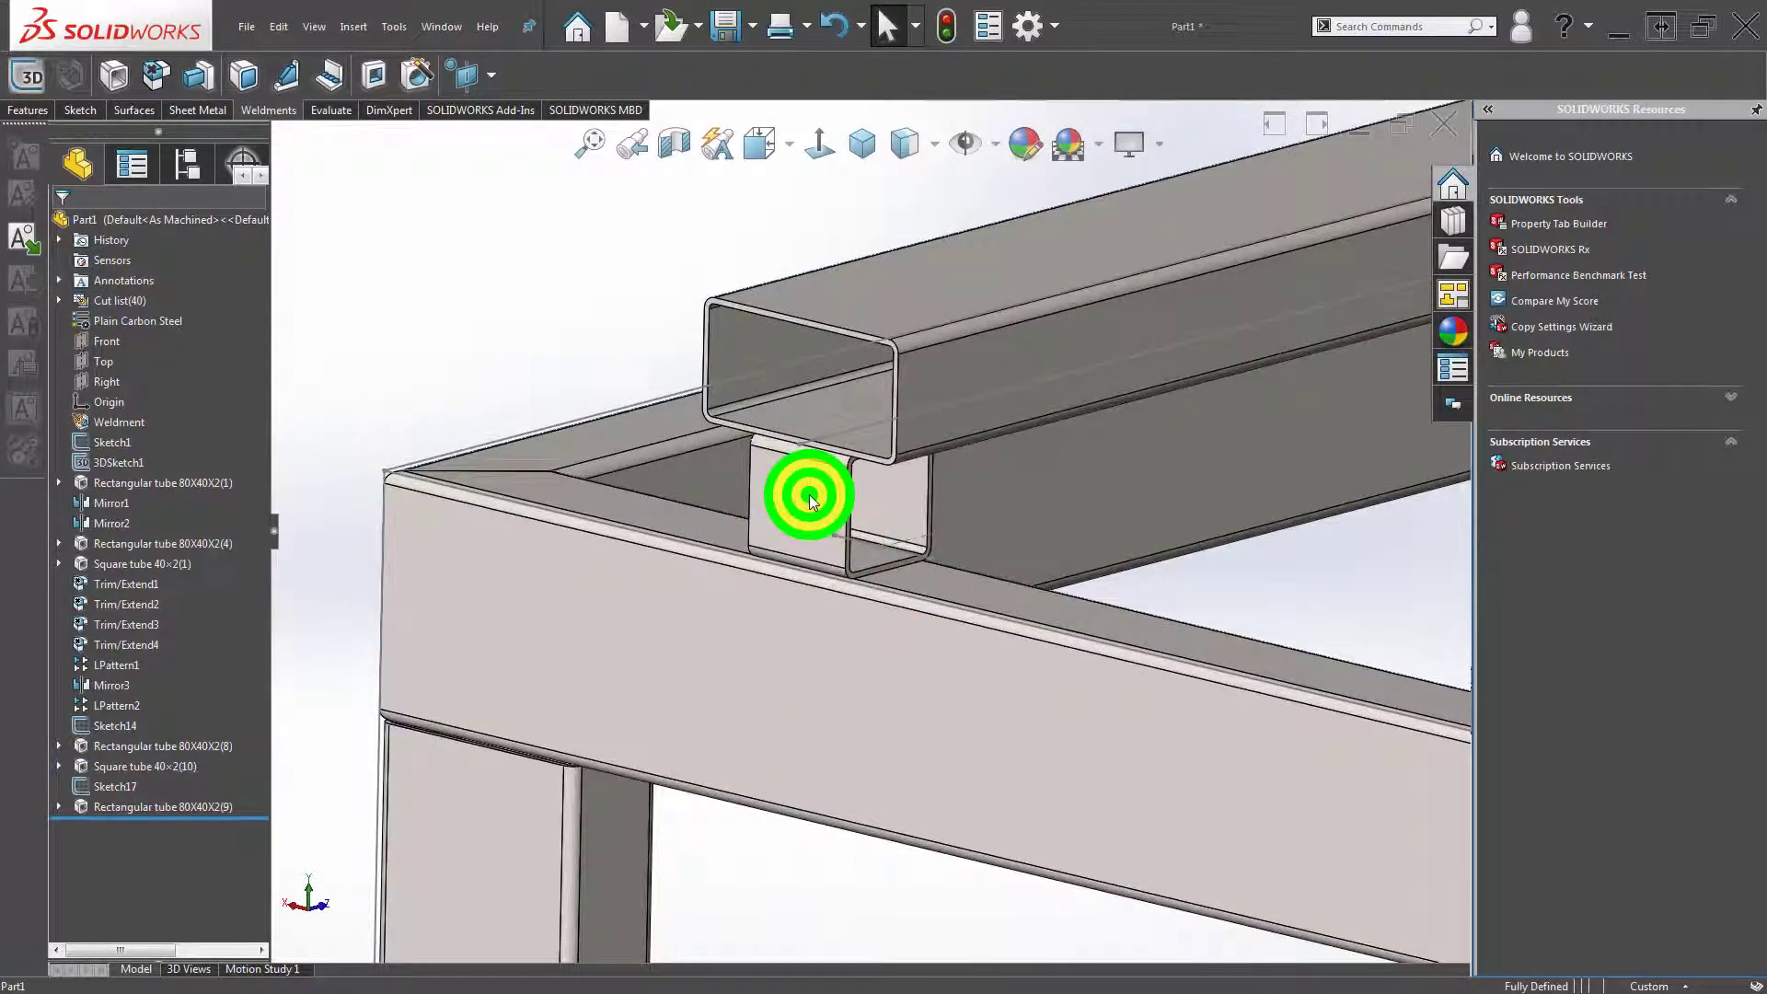
{"action": "mouse_move", "coordinate": [854, 556]}
{"action": "middle_mouse_down"}
{"action": "mouse_move", "coordinate": [736, 572]}
{"action": "mouse_move", "coordinate": [722, 662]}
{"action": "mouse_move", "coordinate": [517, 520]}
{"action": "middle_mouse_up"}
{"action": "left_click", "coordinate": [514, 513]}
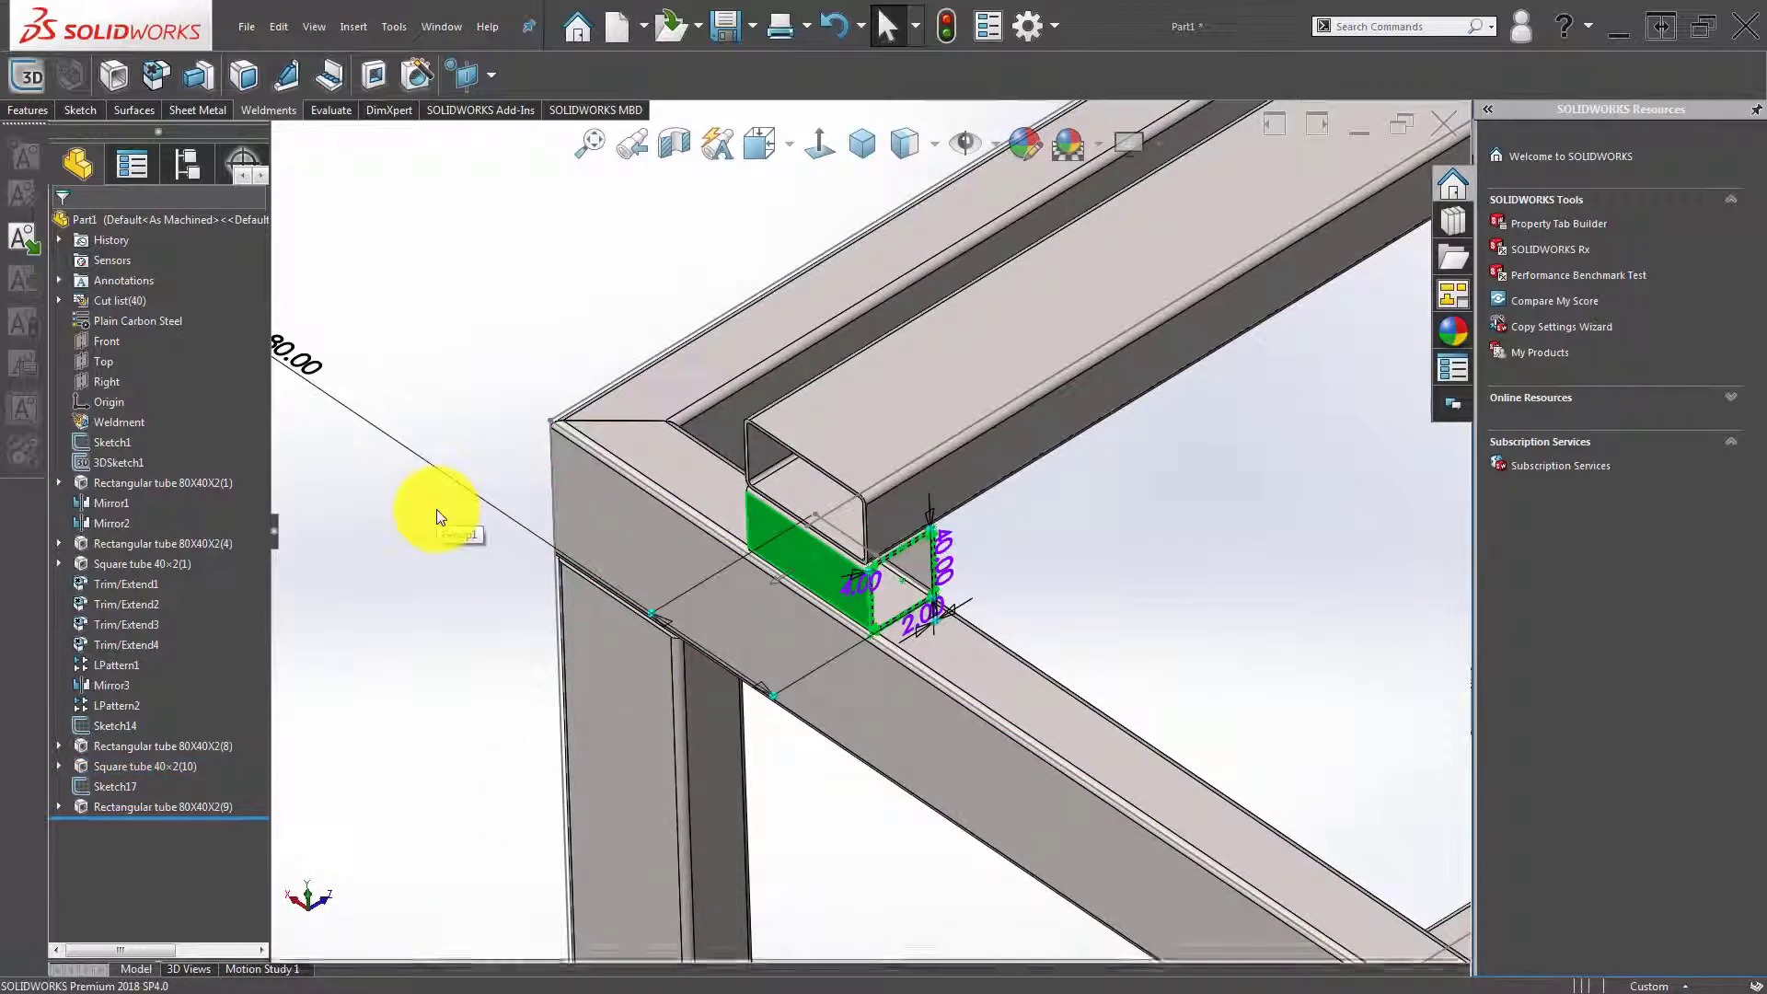
Orbit in to inspect the rear corner post where the rail sits, then show the Features commands.
{"action": "mouse_move", "coordinate": [506, 355]}
{"action": "middle_mouse_down"}
{"action": "mouse_move", "coordinate": [721, 521]}
{"action": "mouse_move", "coordinate": [777, 469]}
{"action": "mouse_move", "coordinate": [704, 407]}
{"action": "mouse_move", "coordinate": [730, 442]}
{"action": "mouse_move", "coordinate": [935, 494]}
{"action": "mouse_move", "coordinate": [1108, 493]}
{"action": "mouse_move", "coordinate": [1135, 565]}
{"action": "mouse_move", "coordinate": [1168, 552]}
{"action": "middle_mouse_up"}
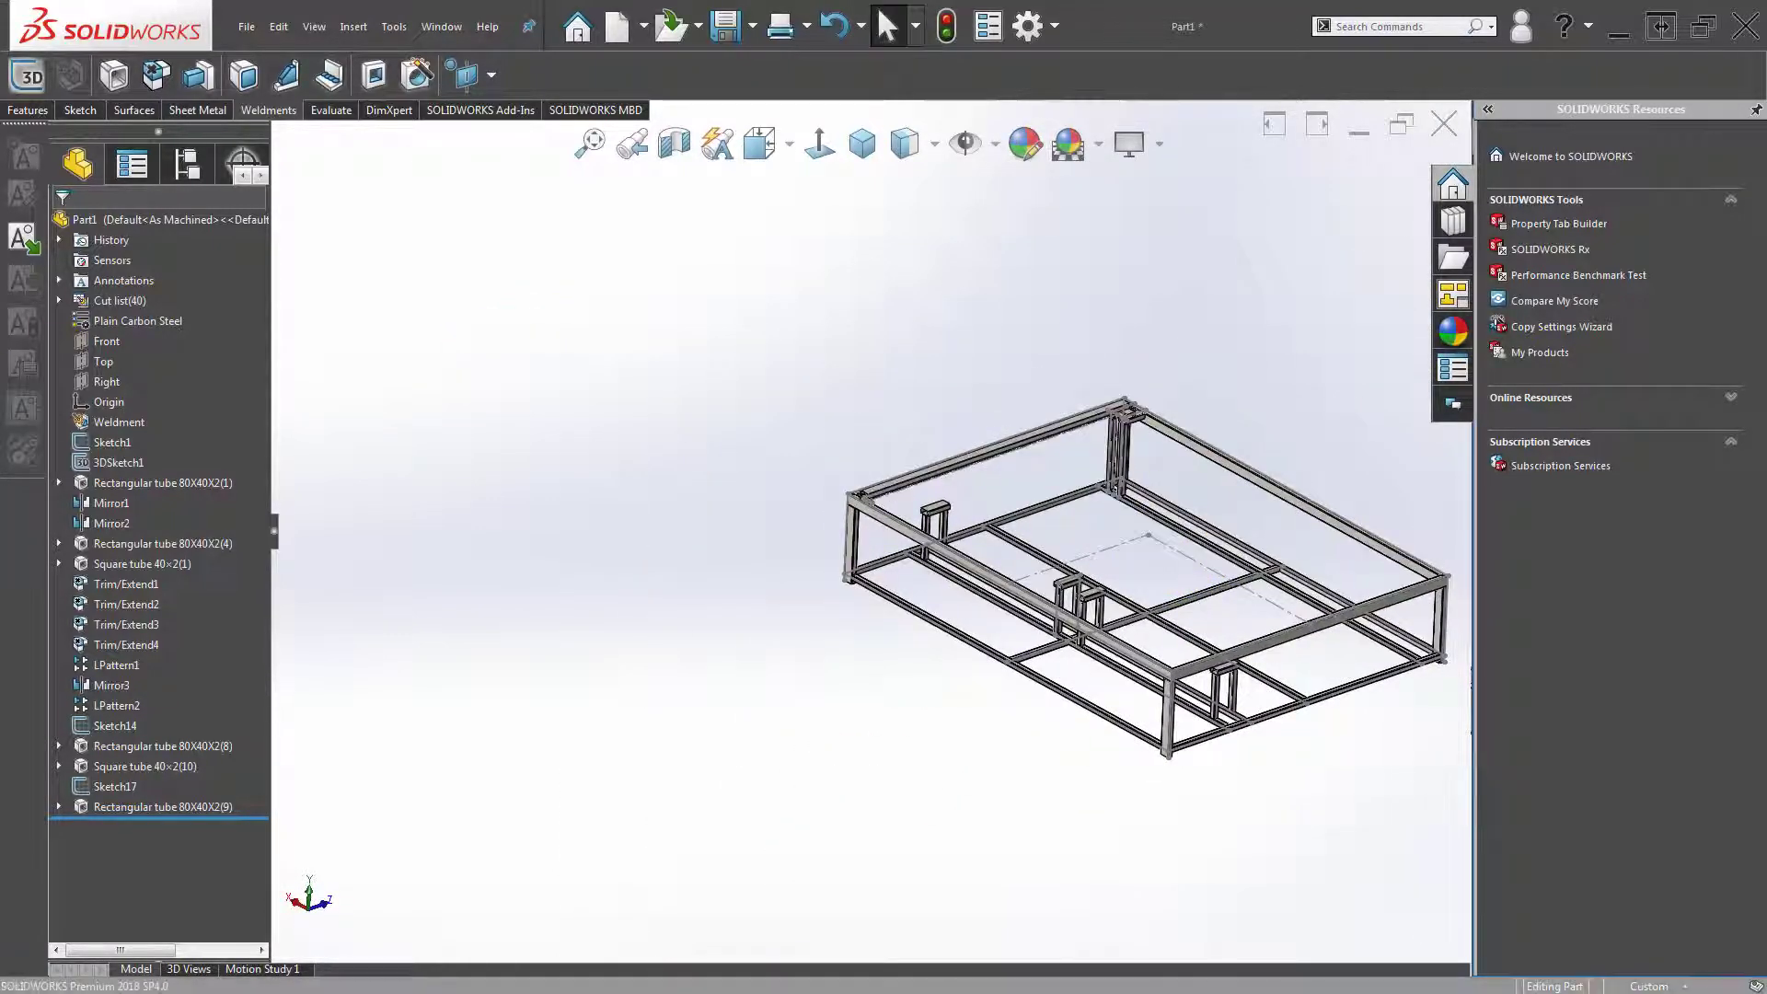
{"action": "left_click", "coordinate": [572, 329]}
{"action": "middle_click_drag", "start_coordinate": [1137, 612], "coordinate": [1121, 600]}
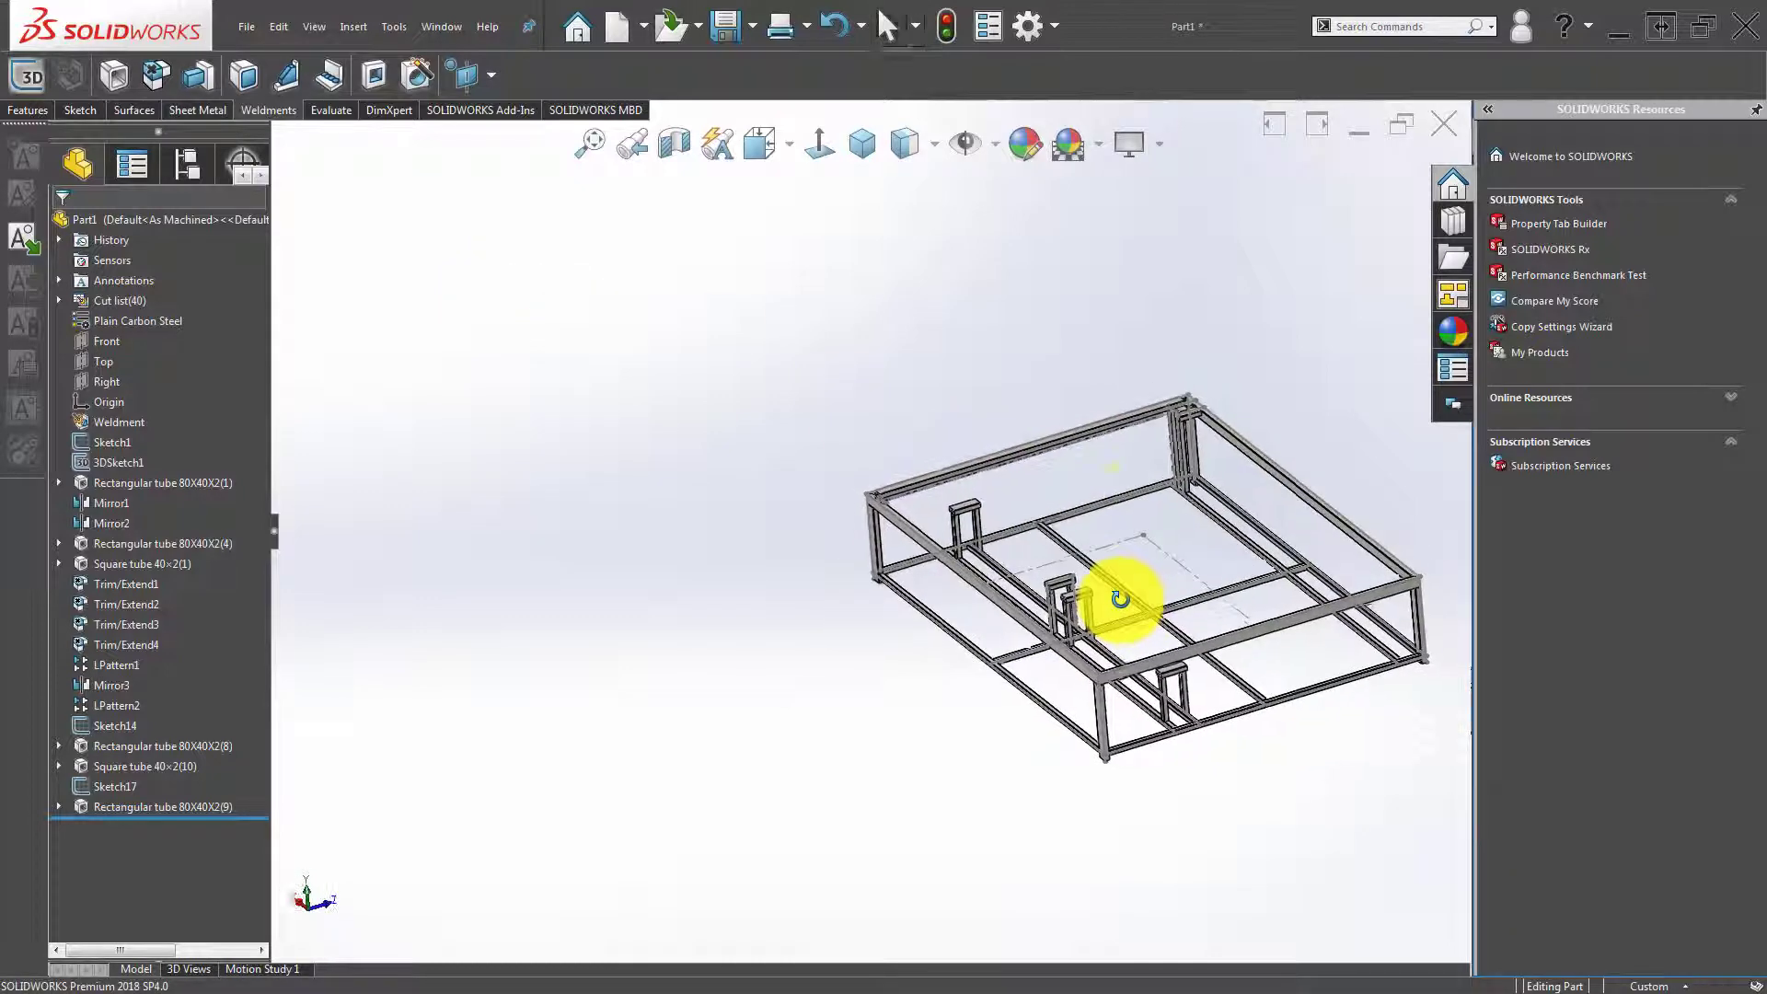
{"action": "scroll", "coordinate": [1211, 446], "scroll_direction": "down", "scroll_amount": 5}
{"action": "mouse_move", "coordinate": [1211, 445]}
{"action": "middle_mouse_down"}
{"action": "mouse_move", "coordinate": [986, 454]}
{"action": "mouse_move", "coordinate": [1026, 497]}
{"action": "mouse_move", "coordinate": [1018, 465]}
{"action": "middle_mouse_up"}
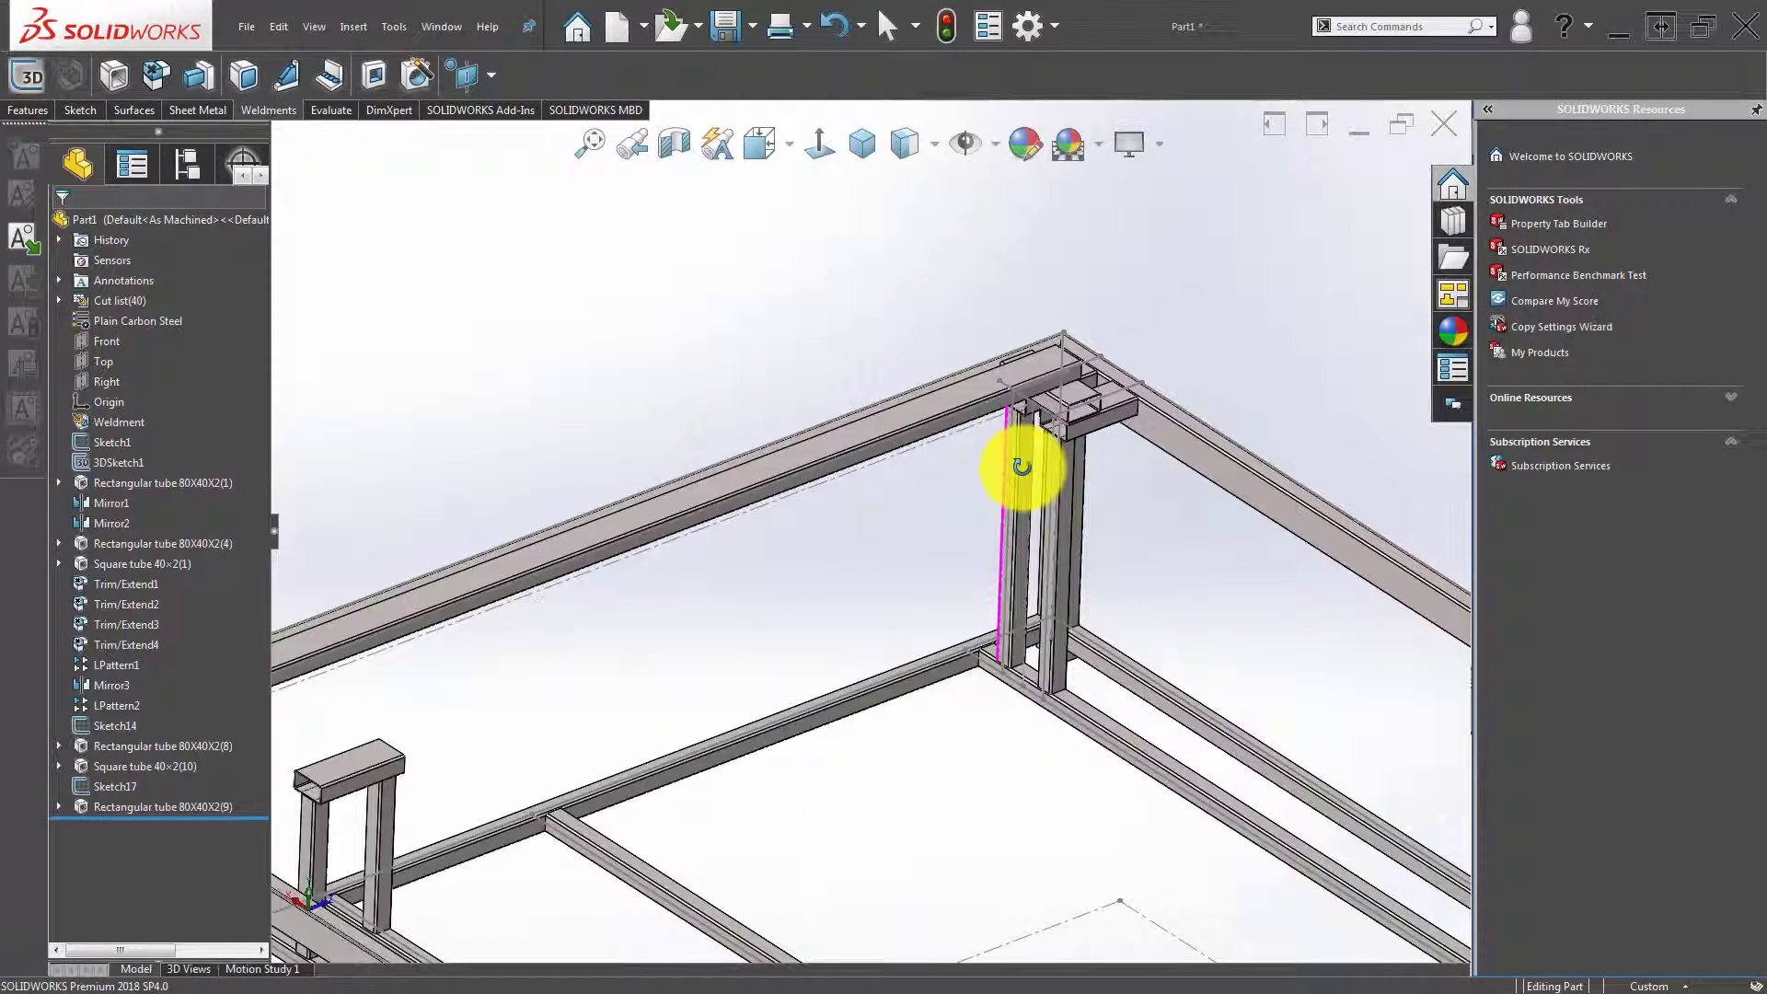
{"action": "scroll", "coordinate": [966, 213], "scroll_direction": "up", "scroll_amount": 3}
{"action": "mouse_move", "coordinate": [856, 350]}
{"action": "left_mouse_down"}
{"action": "mouse_move", "coordinate": [985, 473]}
{"action": "mouse_move", "coordinate": [930, 473]}
{"action": "mouse_move", "coordinate": [908, 504]}
{"action": "mouse_move", "coordinate": [810, 377]}
{"action": "left_mouse_up"}
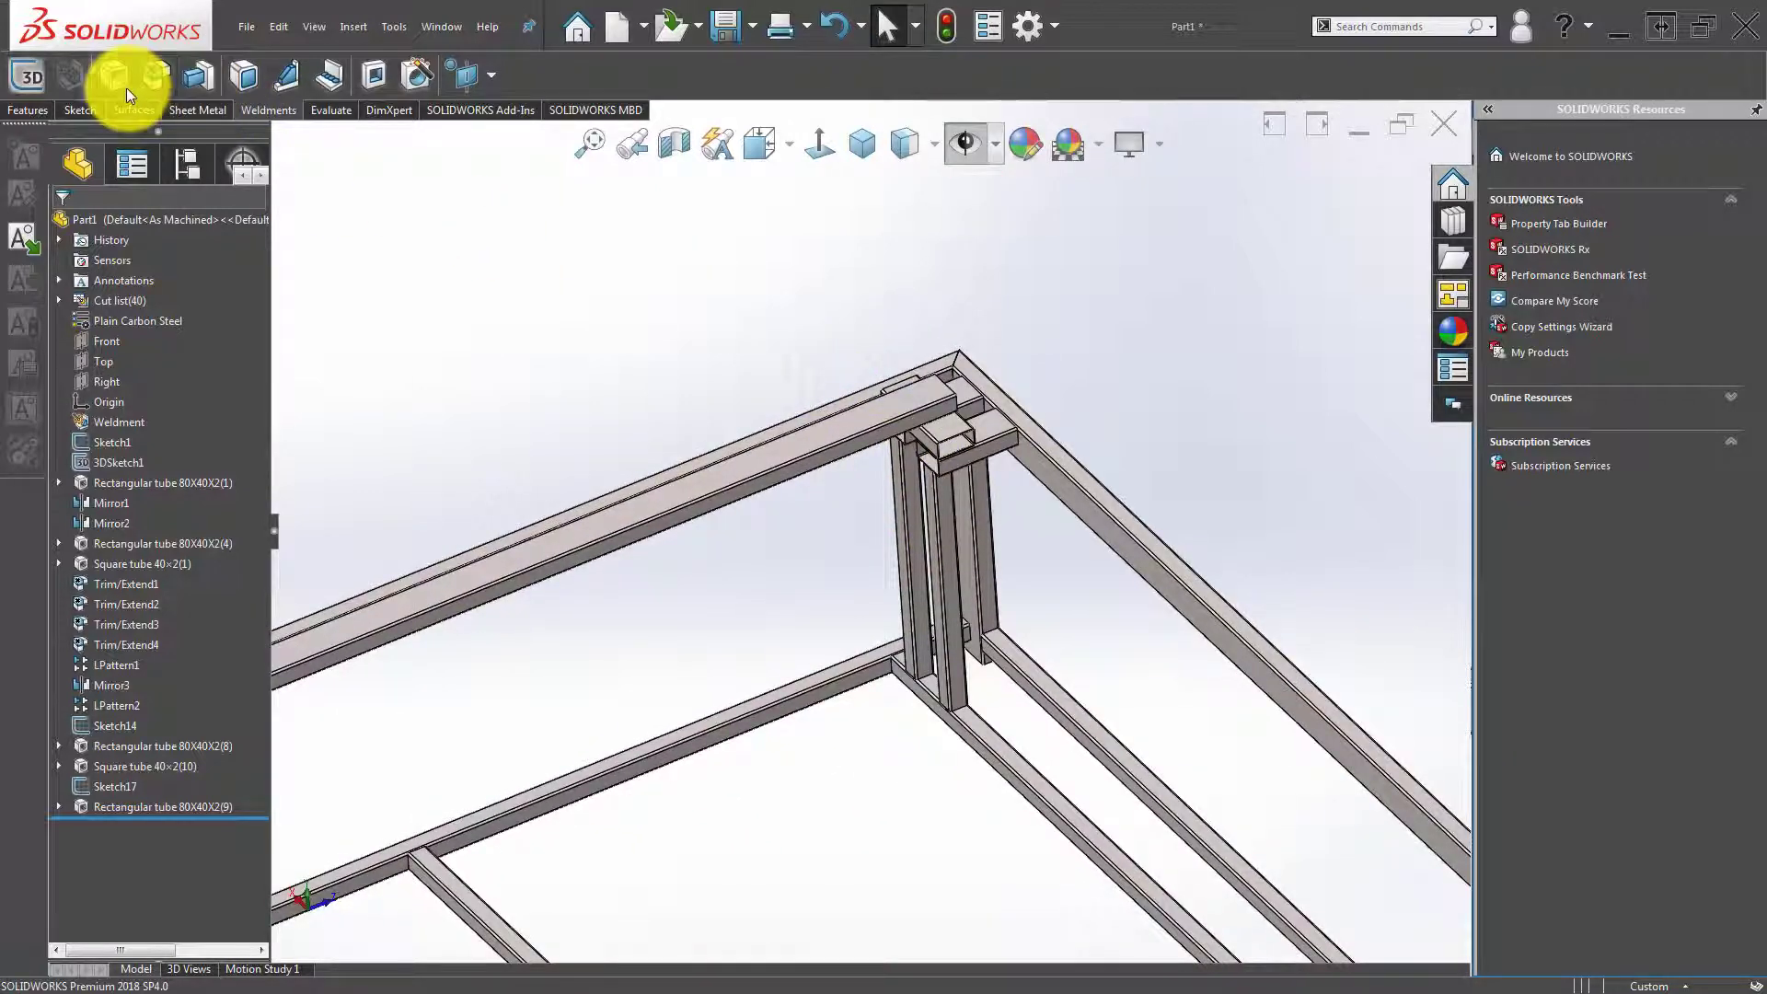
{"action": "left_click", "coordinate": [29, 118]}
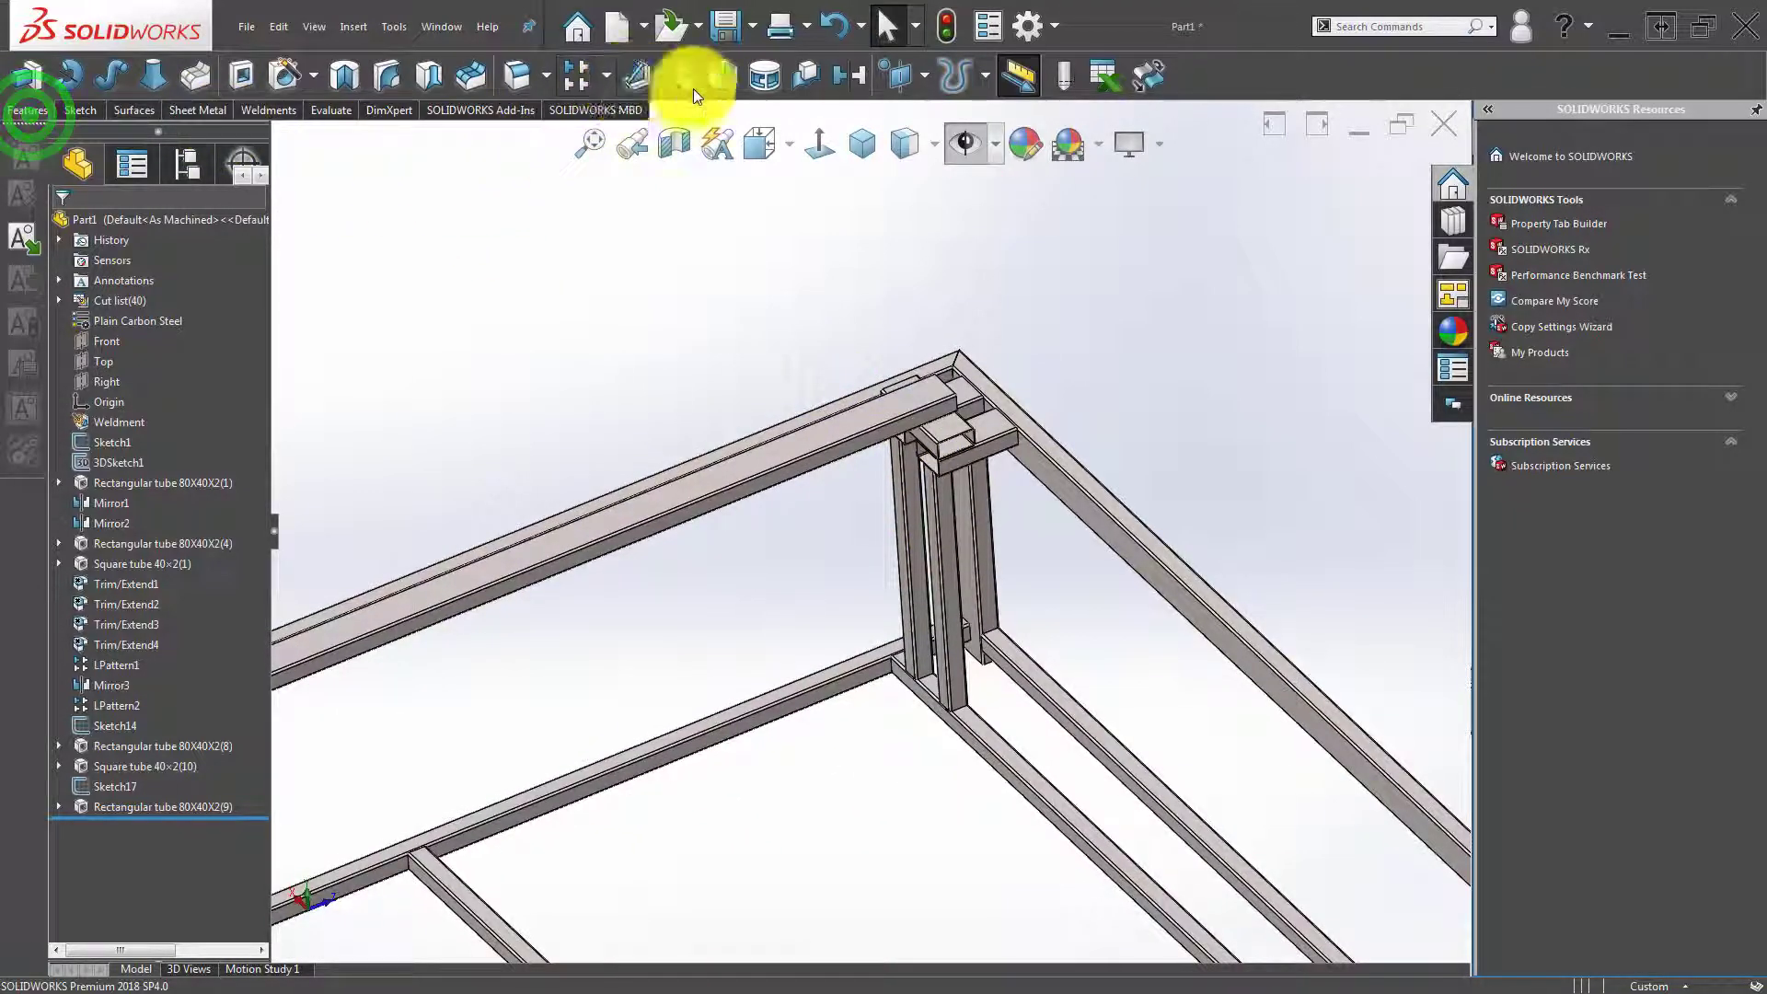
Start a mirror feature using the Right plane as the mirror plane.
{"action": "left_click", "coordinate": [854, 83]}
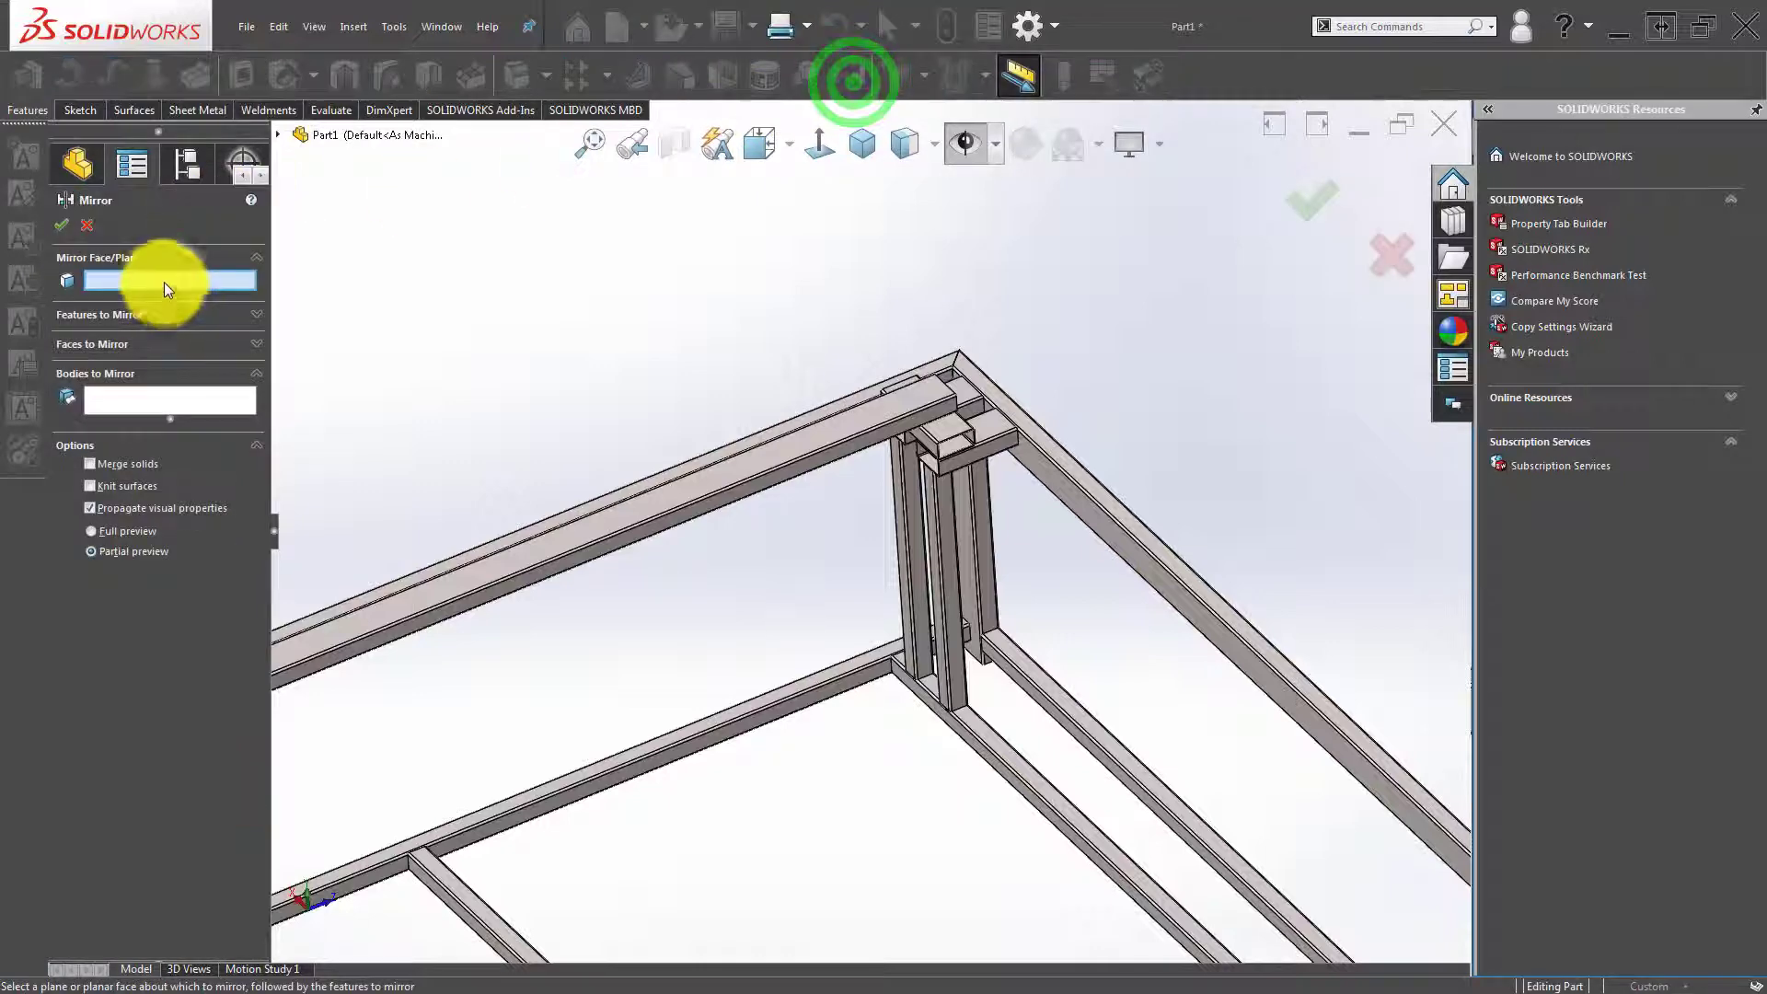
{"action": "left_click", "coordinate": [163, 282]}
{"action": "left_click", "coordinate": [277, 134]}
{"action": "scroll", "coordinate": [732, 527], "scroll_direction": "up", "scroll_amount": 3}
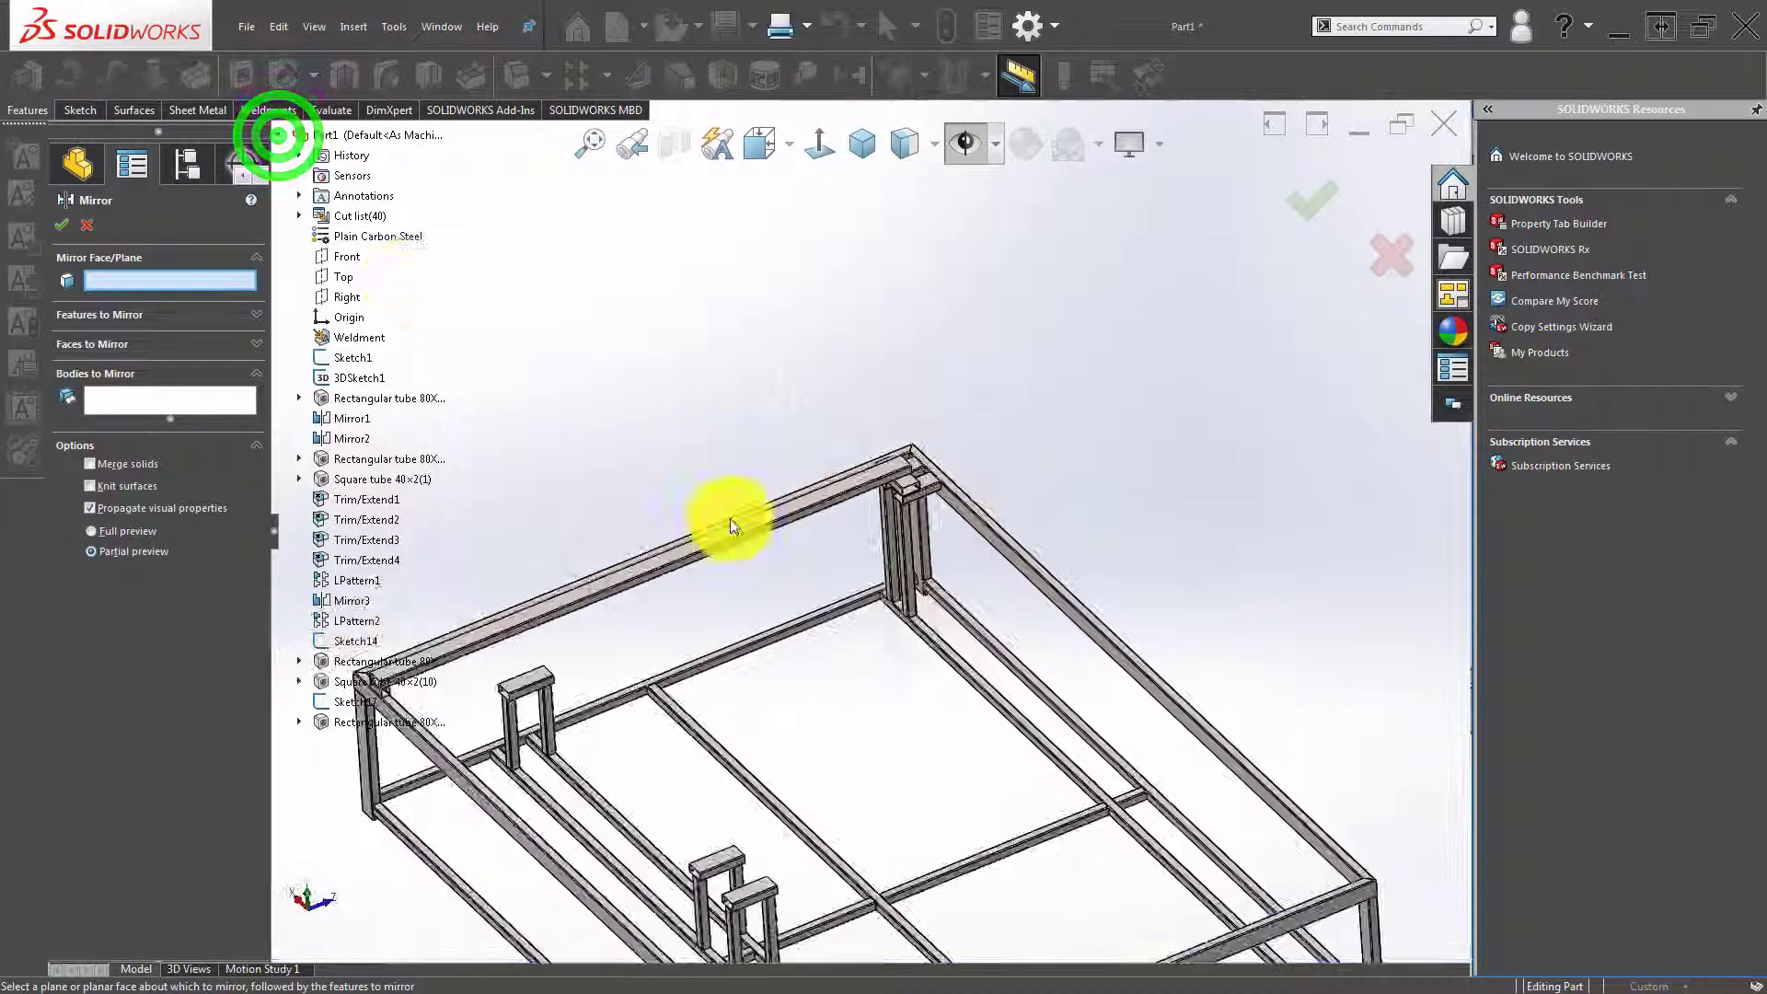
{"action": "scroll", "coordinate": [731, 527], "scroll_direction": "up", "scroll_amount": 2}
{"action": "left_click", "coordinate": [337, 294]}
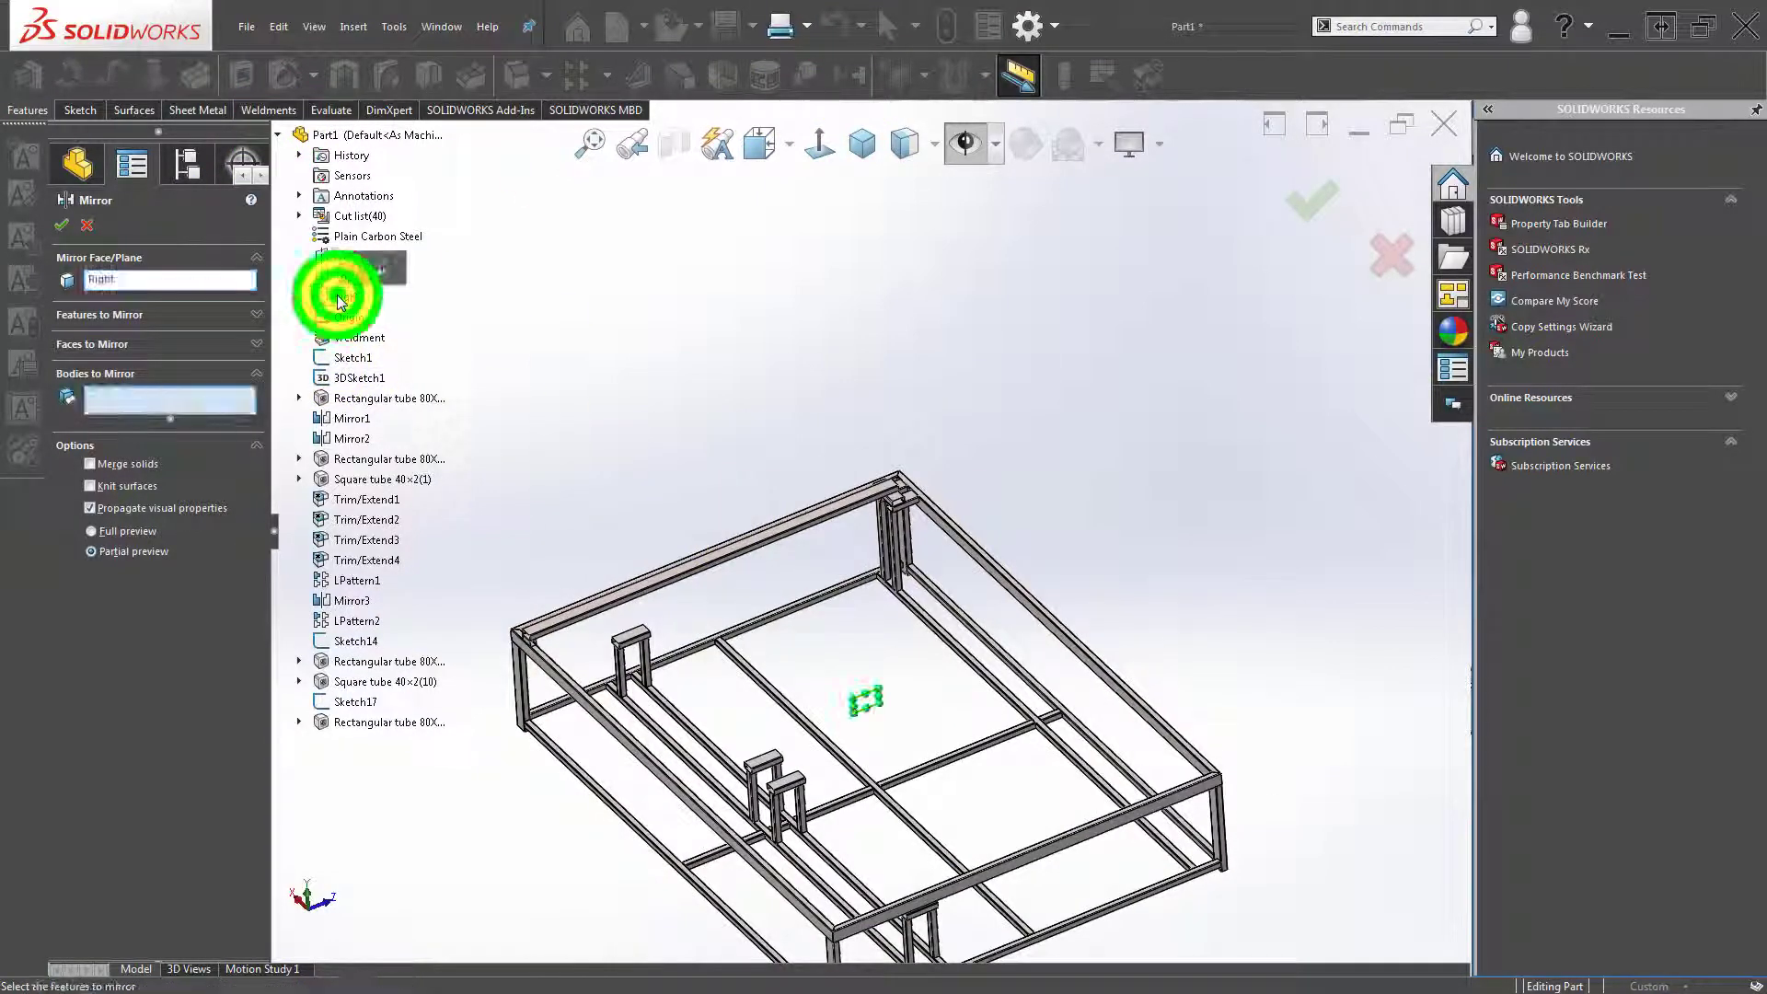
Add the top rail tubes, rail support block and both corner posts as bodies to mirror.
{"action": "left_click", "coordinate": [164, 400]}
{"action": "scroll", "coordinate": [846, 520], "scroll_direction": "down", "scroll_amount": 5}
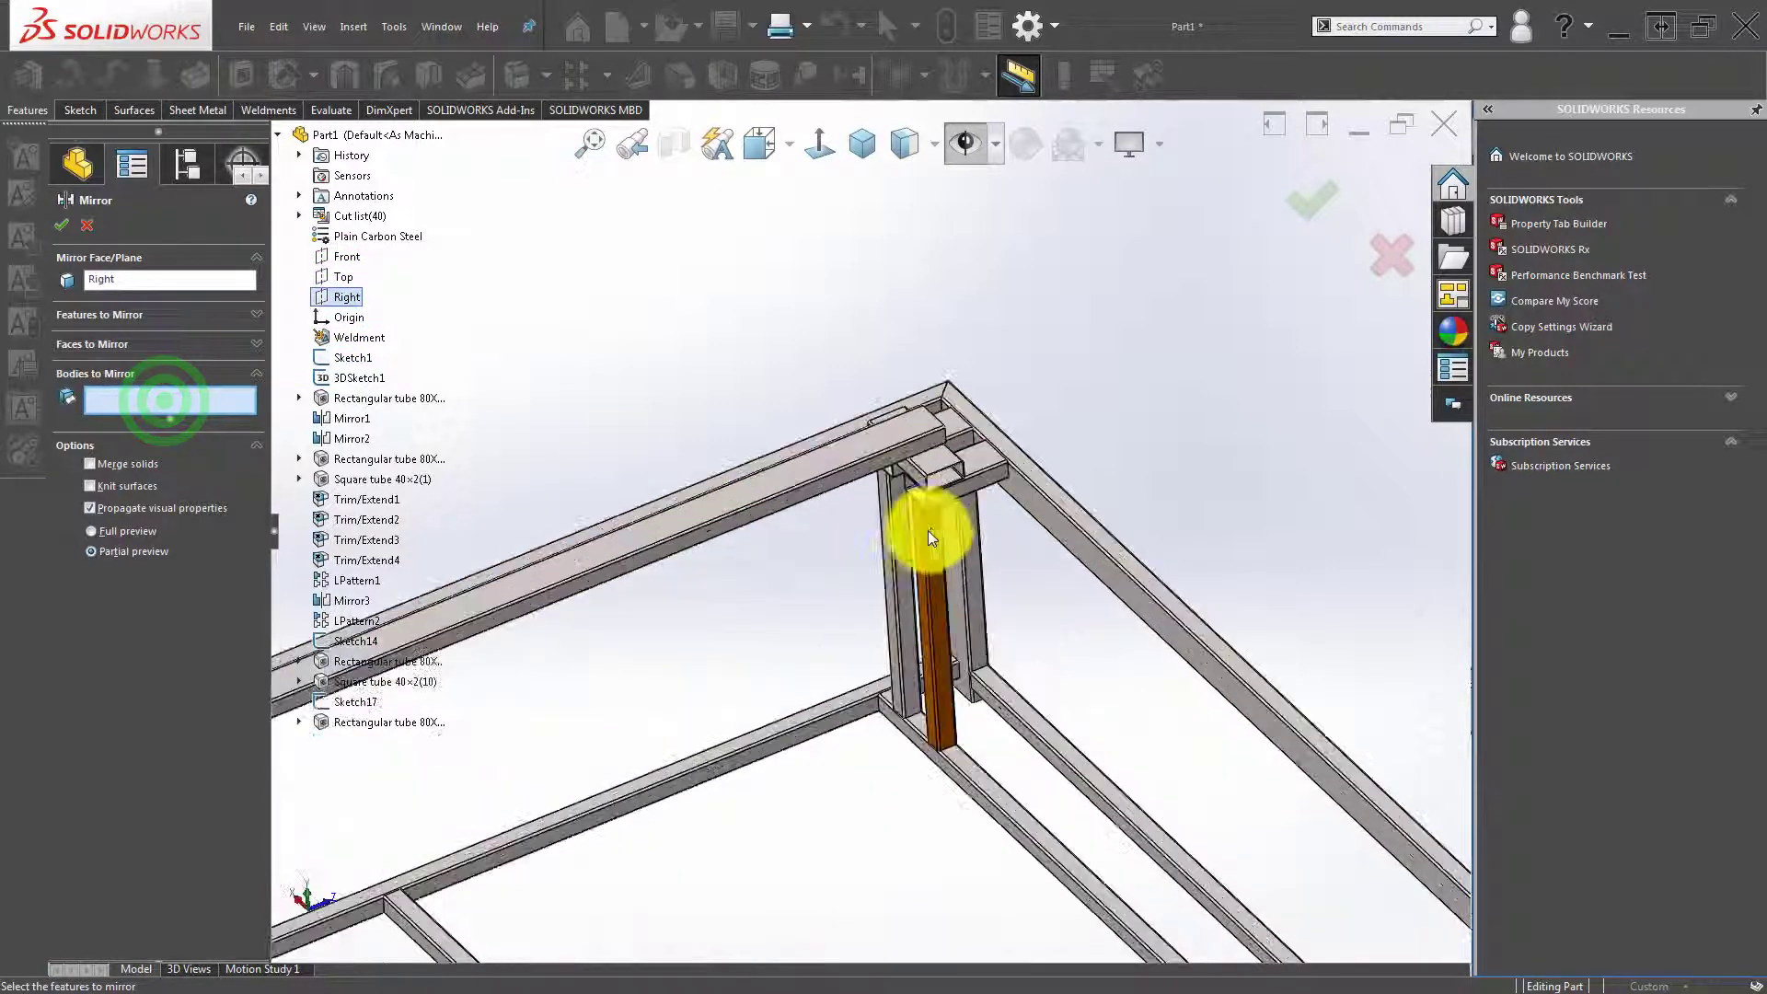
{"action": "scroll", "coordinate": [929, 474], "scroll_direction": "down", "scroll_amount": 2}
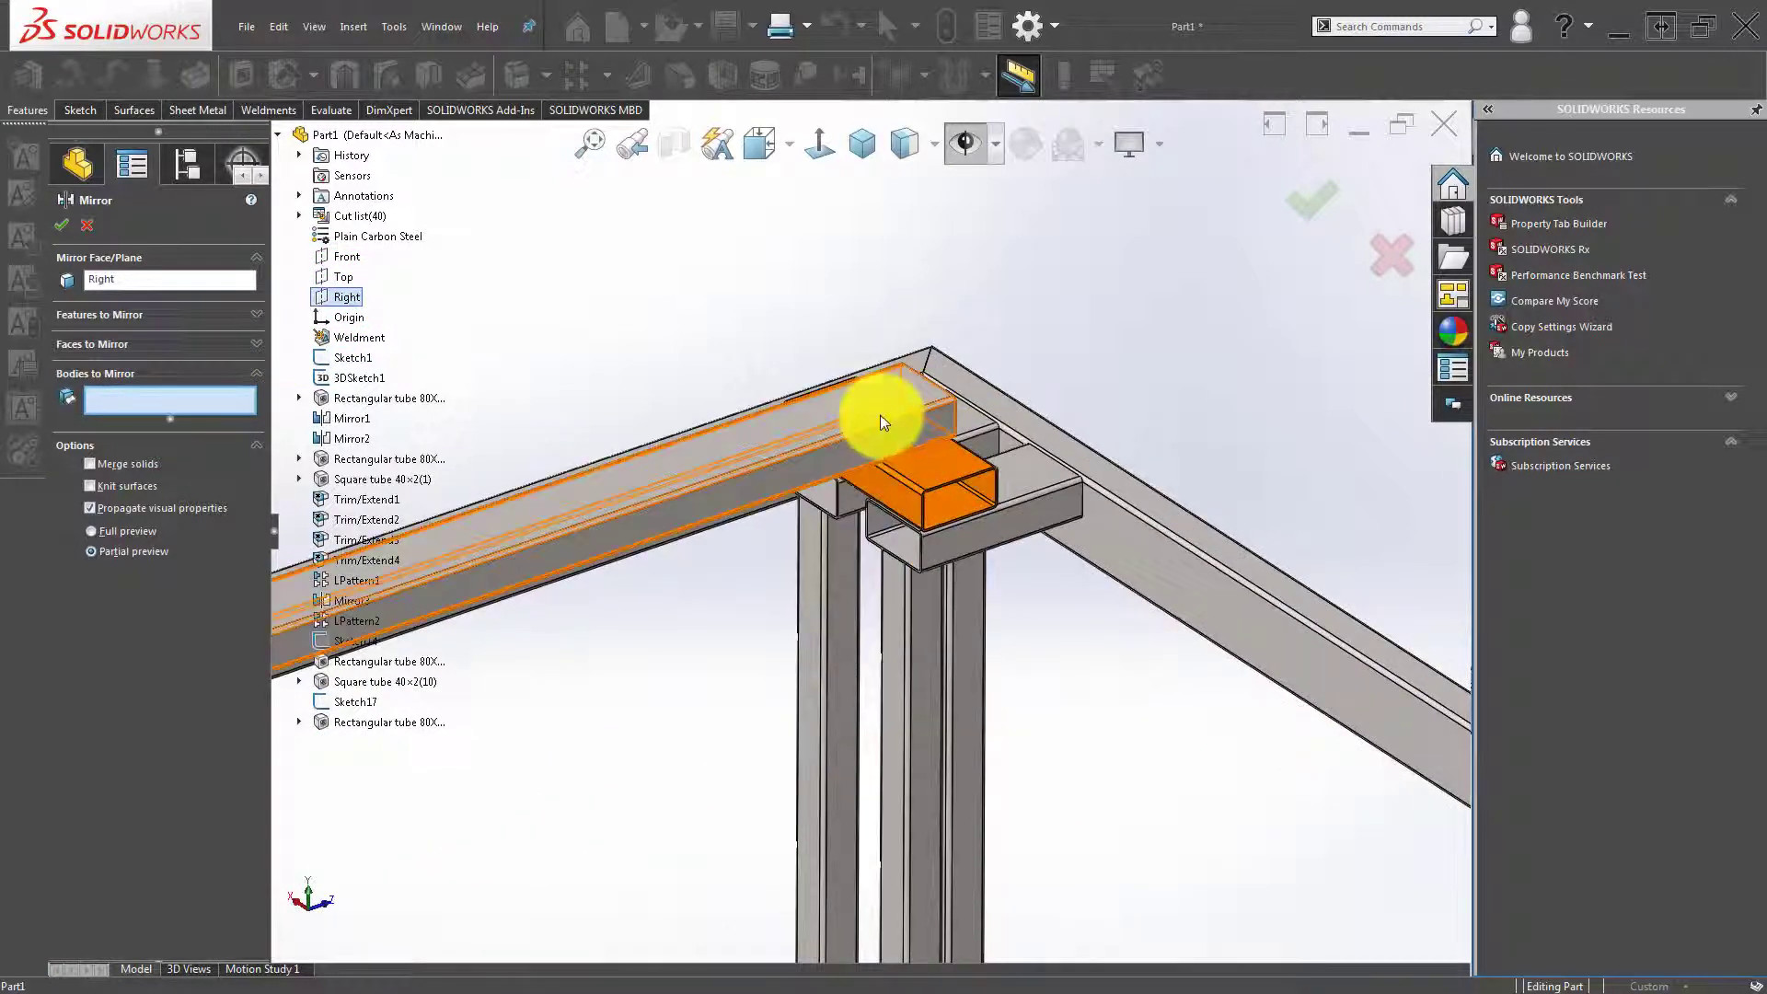
{"action": "left_click", "coordinate": [875, 406]}
{"action": "left_click", "coordinate": [934, 469]}
{"action": "left_click", "coordinate": [992, 460]}
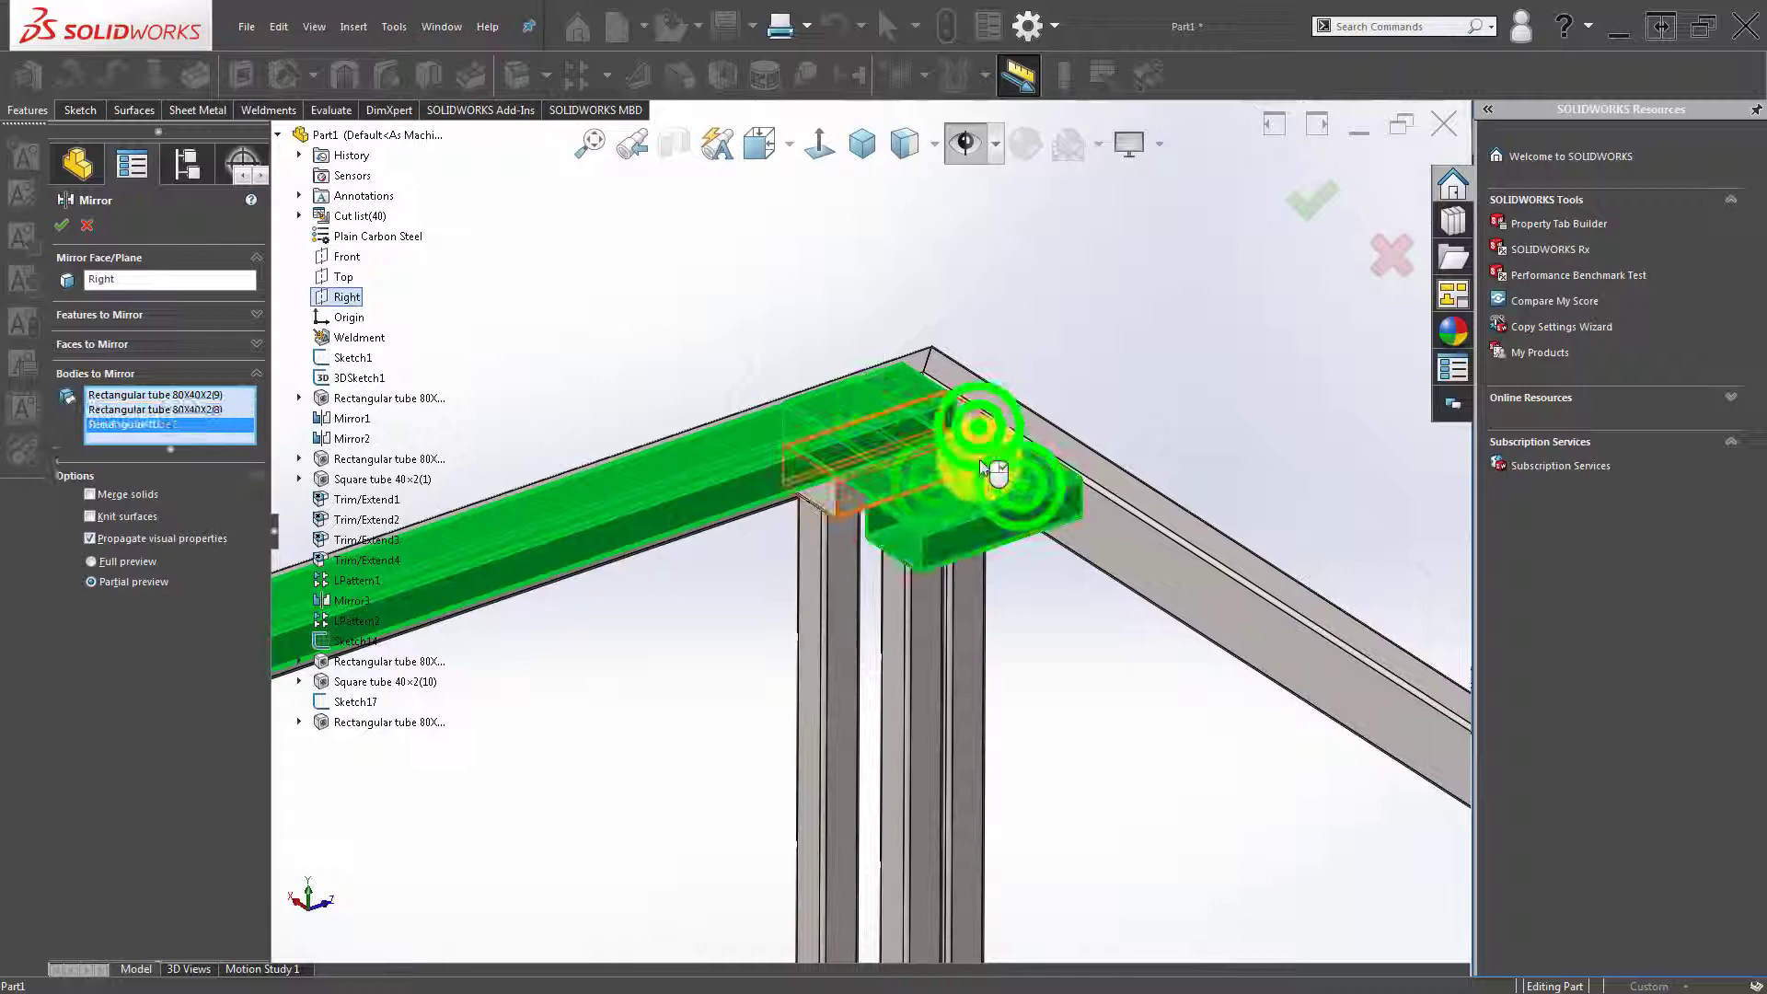
{"action": "left_click", "coordinate": [906, 618]}
{"action": "left_click", "coordinate": [810, 580]}
Add the square support tube to the mirror bodies and orbit to check the preview.
{"action": "scroll", "coordinate": [905, 657], "scroll_direction": "up", "scroll_amount": 3}
{"action": "scroll", "coordinate": [621, 698], "scroll_direction": "up", "scroll_amount": 3}
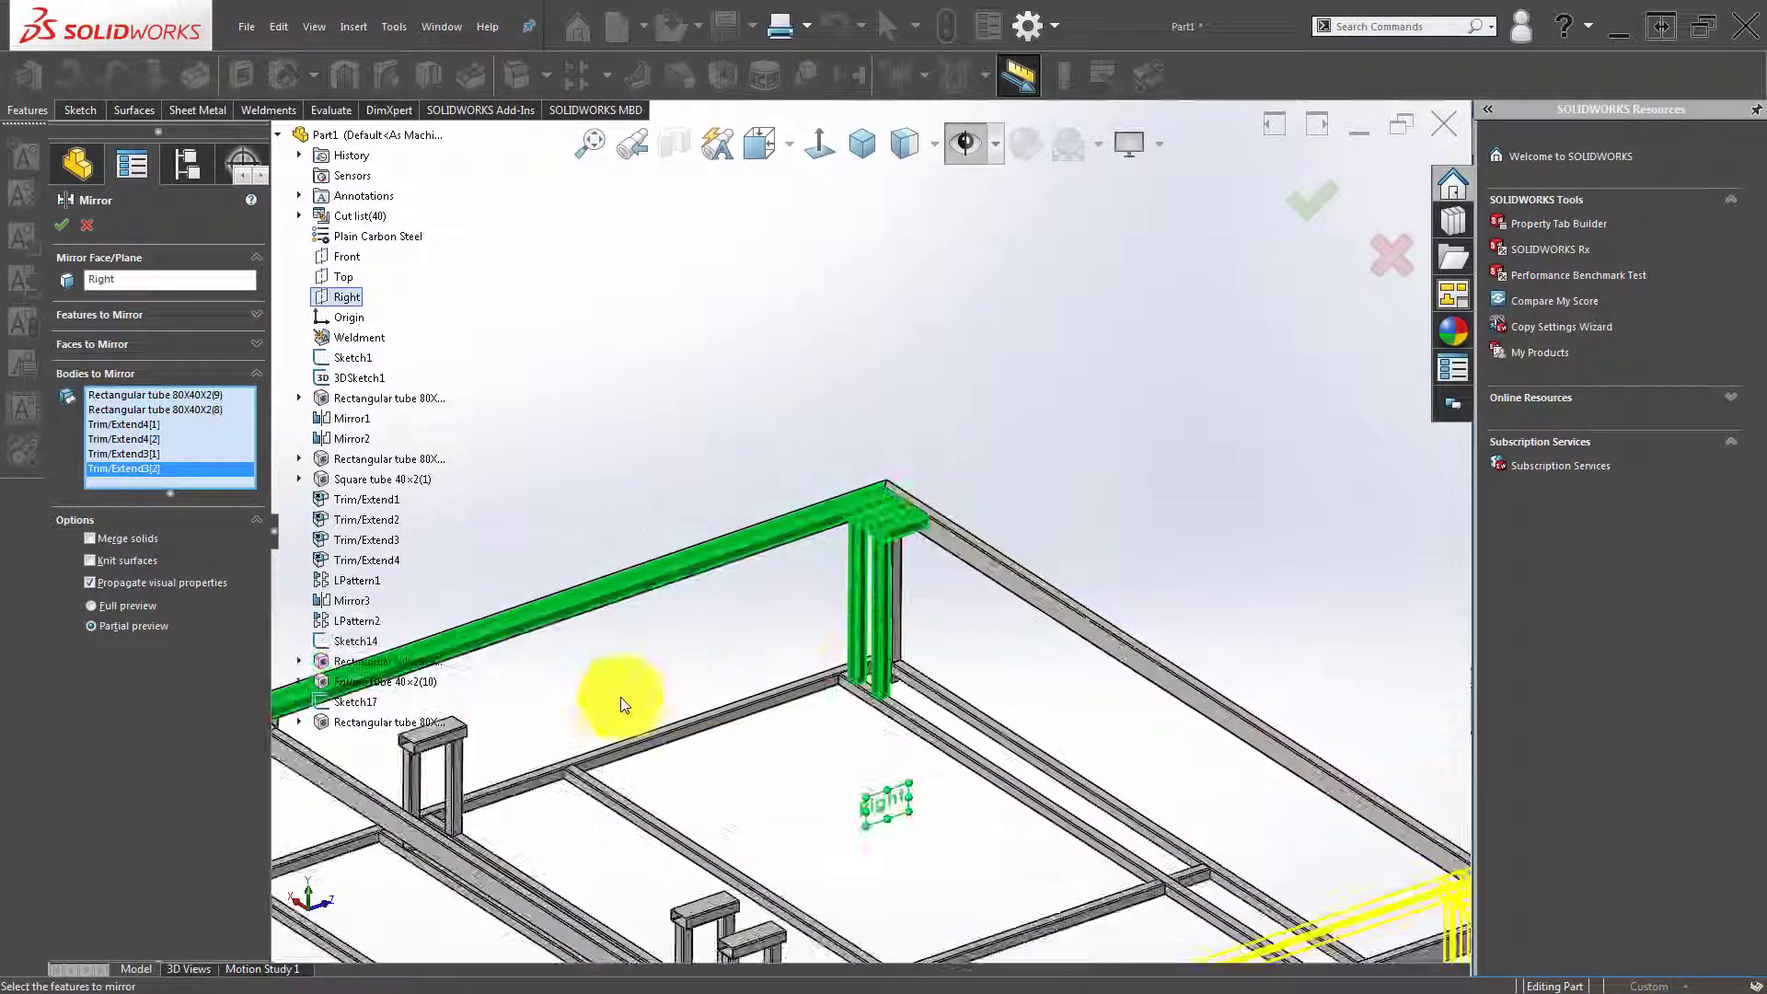
{"action": "scroll", "coordinate": [513, 670], "scroll_direction": "up", "scroll_amount": 2}
{"action": "scroll", "coordinate": [589, 601], "scroll_direction": "down", "scroll_amount": 4}
{"action": "scroll", "coordinate": [689, 598], "scroll_direction": "down", "scroll_amount": 2}
{"action": "left_click", "coordinate": [664, 592]}
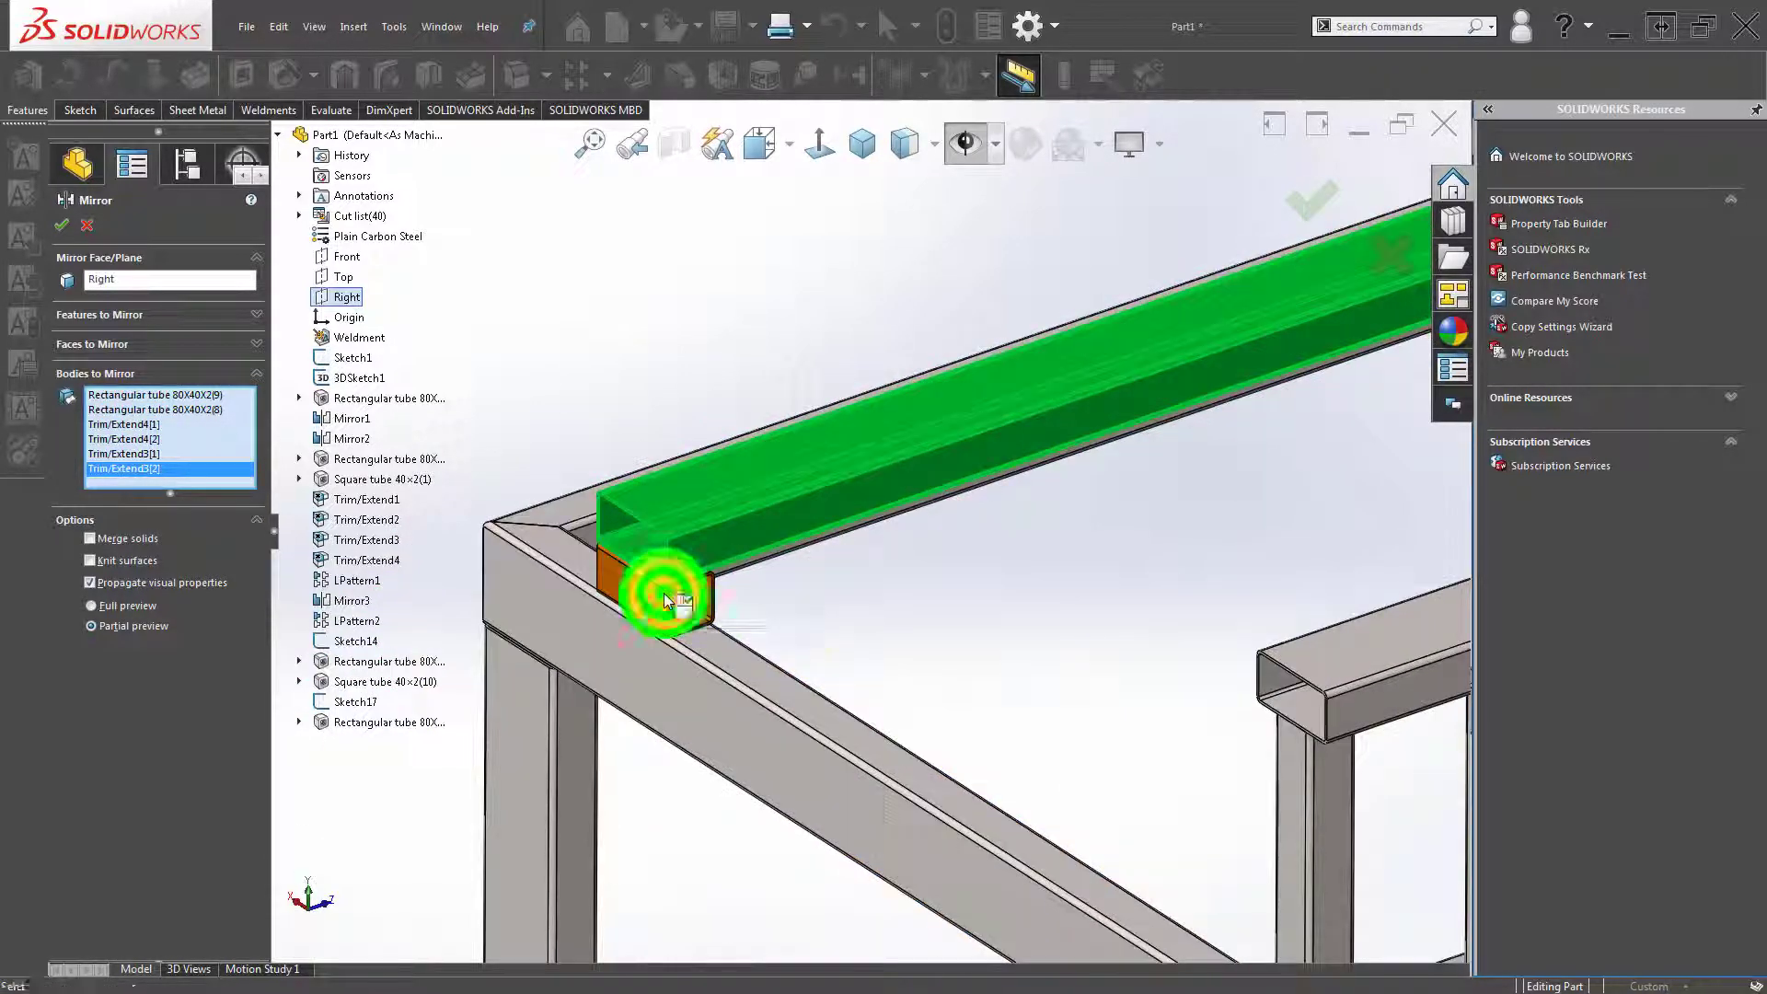
{"action": "scroll", "coordinate": [1197, 488], "scroll_direction": "up", "scroll_amount": 3}
{"action": "scroll", "coordinate": [1283, 511], "scroll_direction": "up", "scroll_amount": 2}
{"action": "mouse_move", "coordinate": [1325, 504]}
{"action": "middle_mouse_down"}
{"action": "mouse_move", "coordinate": [1150, 473]}
{"action": "mouse_move", "coordinate": [1167, 395]}
{"action": "mouse_move", "coordinate": [1242, 383]}
{"action": "mouse_move", "coordinate": [1273, 425]}
{"action": "mouse_move", "coordinate": [1092, 466]}
{"action": "mouse_move", "coordinate": [1132, 493]}
{"action": "mouse_move", "coordinate": [1218, 497]}
{"action": "middle_mouse_up"}
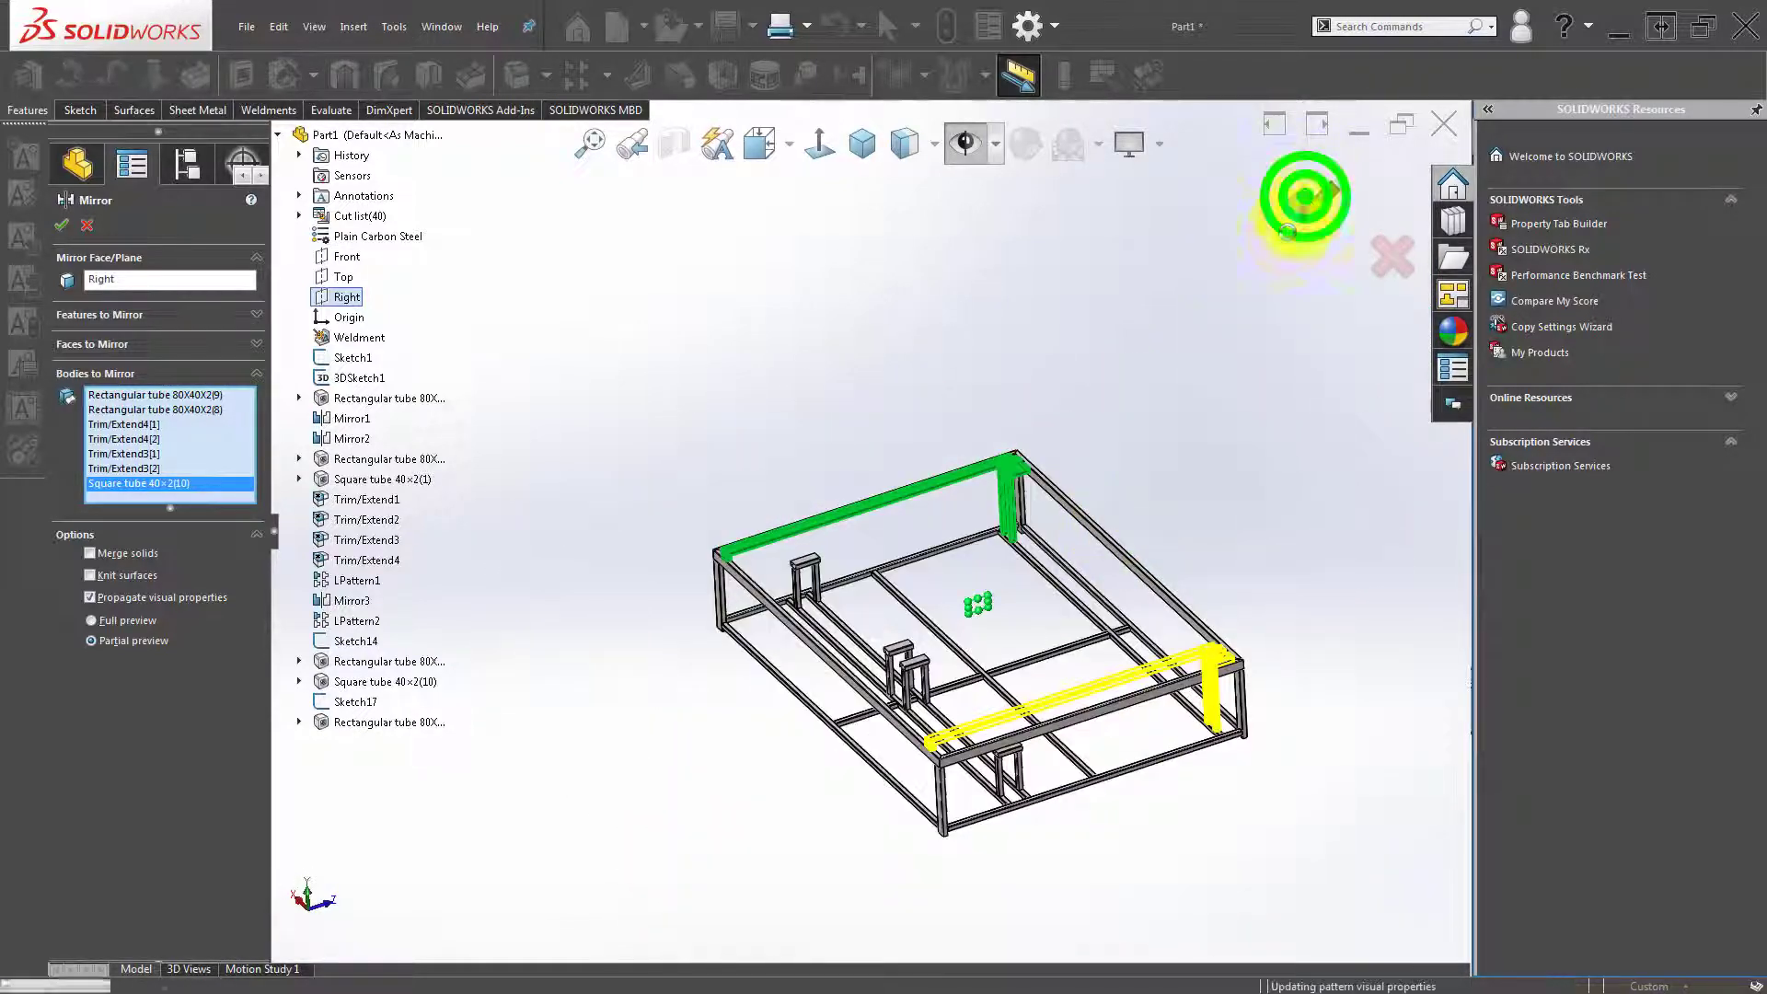
Zoom around the mirrored rail and supports, then snap to the isometric view.
{"action": "scroll", "coordinate": [1197, 699], "scroll_direction": "down", "scroll_amount": 5}
{"action": "scroll", "coordinate": [1113, 570], "scroll_direction": "down", "scroll_amount": 3}
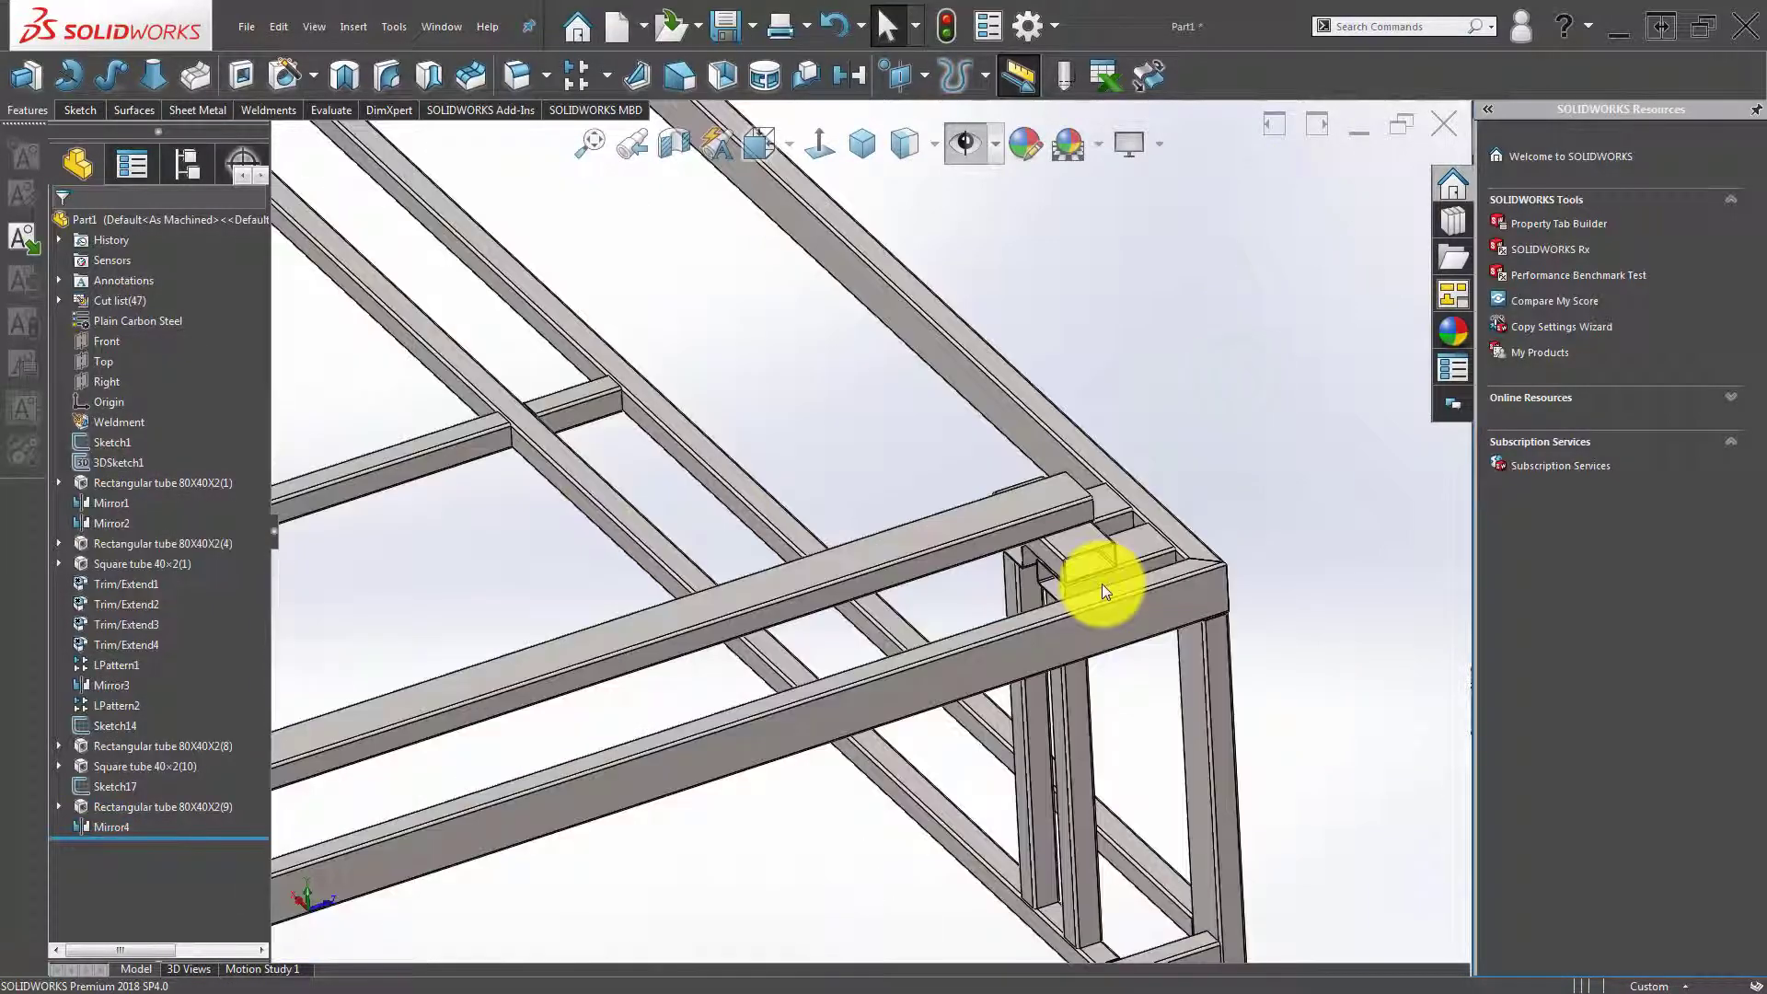
{"action": "scroll", "coordinate": [1215, 565], "scroll_direction": "up", "scroll_amount": 3}
{"action": "scroll", "coordinate": [1227, 580], "scroll_direction": "down", "scroll_amount": 2}
{"action": "scroll", "coordinate": [1147, 564], "scroll_direction": "up", "scroll_amount": 3}
{"action": "scroll", "coordinate": [792, 663], "scroll_direction": "up", "scroll_amount": 3}
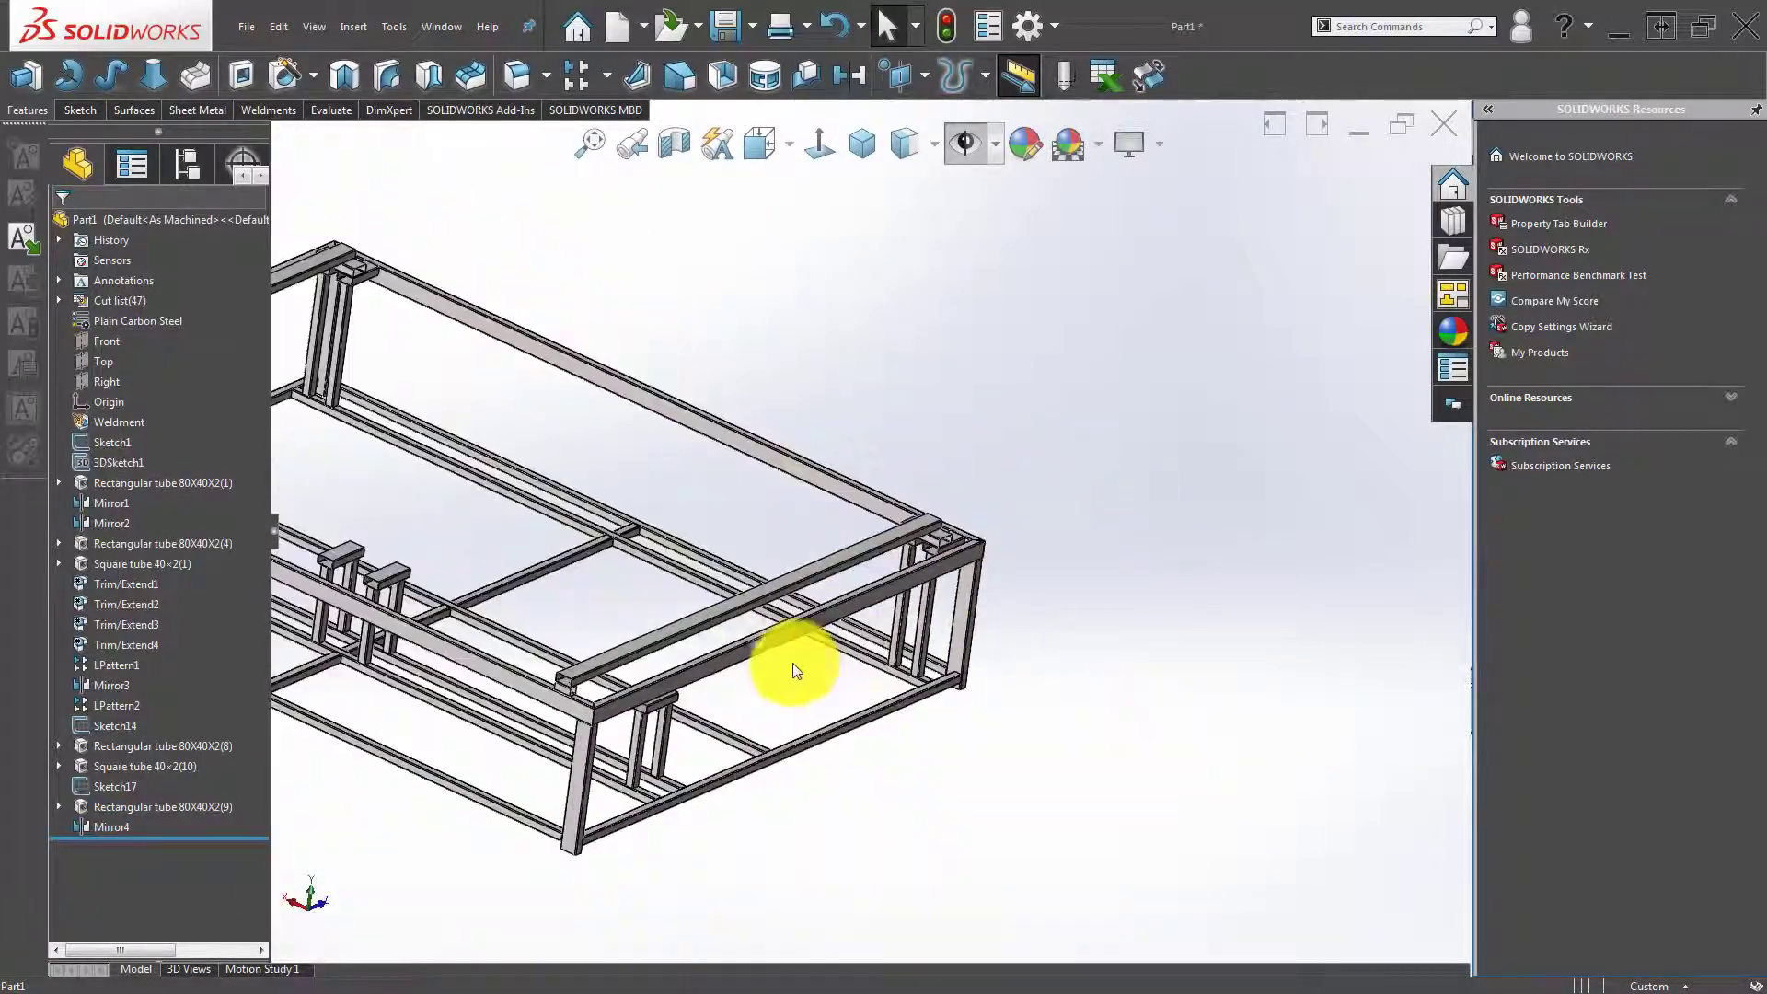
{"action": "scroll", "coordinate": [571, 710], "scroll_direction": "down", "scroll_amount": 2}
{"action": "scroll", "coordinate": [565, 662], "scroll_direction": "down", "scroll_amount": 2}
{"action": "scroll", "coordinate": [571, 651], "scroll_direction": "up", "scroll_amount": 2}
{"action": "scroll", "coordinate": [696, 552], "scroll_direction": "up", "scroll_amount": 4}
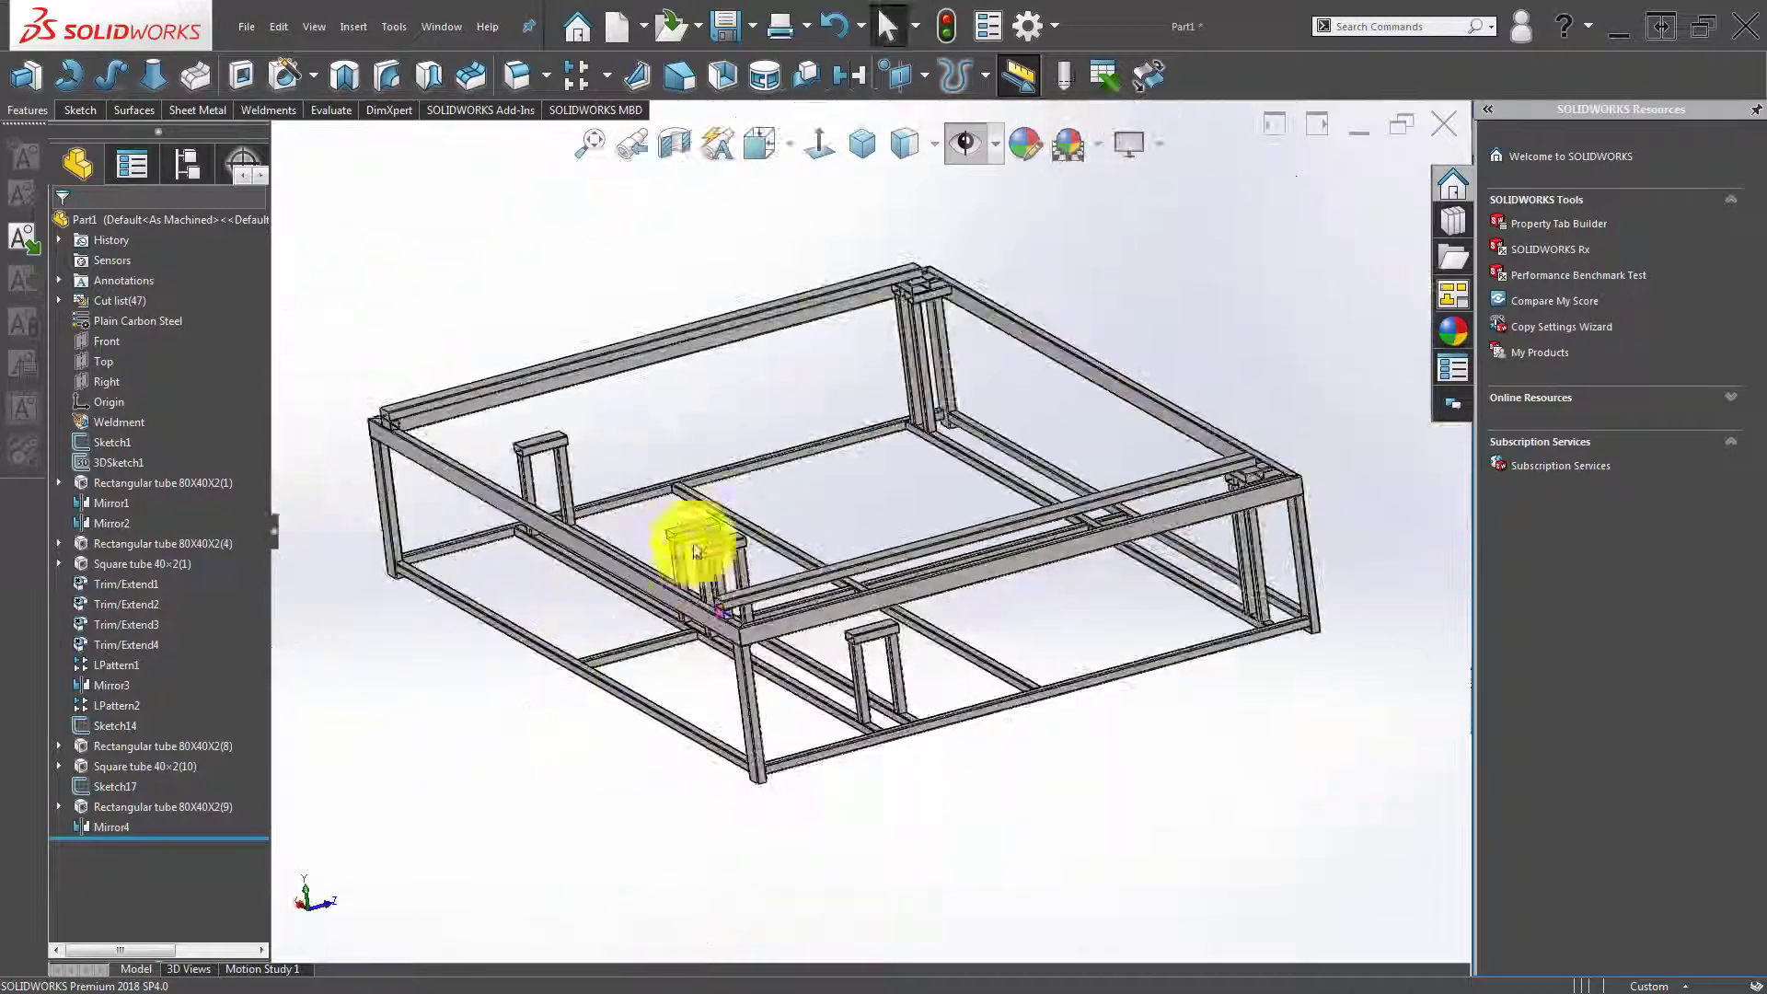
{"action": "scroll", "coordinate": [681, 479], "scroll_direction": "up", "scroll_amount": 3}
{"action": "scroll", "coordinate": [847, 473], "scroll_direction": "down", "scroll_amount": 3}
{"action": "scroll", "coordinate": [859, 473], "scroll_direction": "up", "scroll_amount": 1}
{"action": "scroll", "coordinate": [856, 442], "scroll_direction": "up", "scroll_amount": 2}
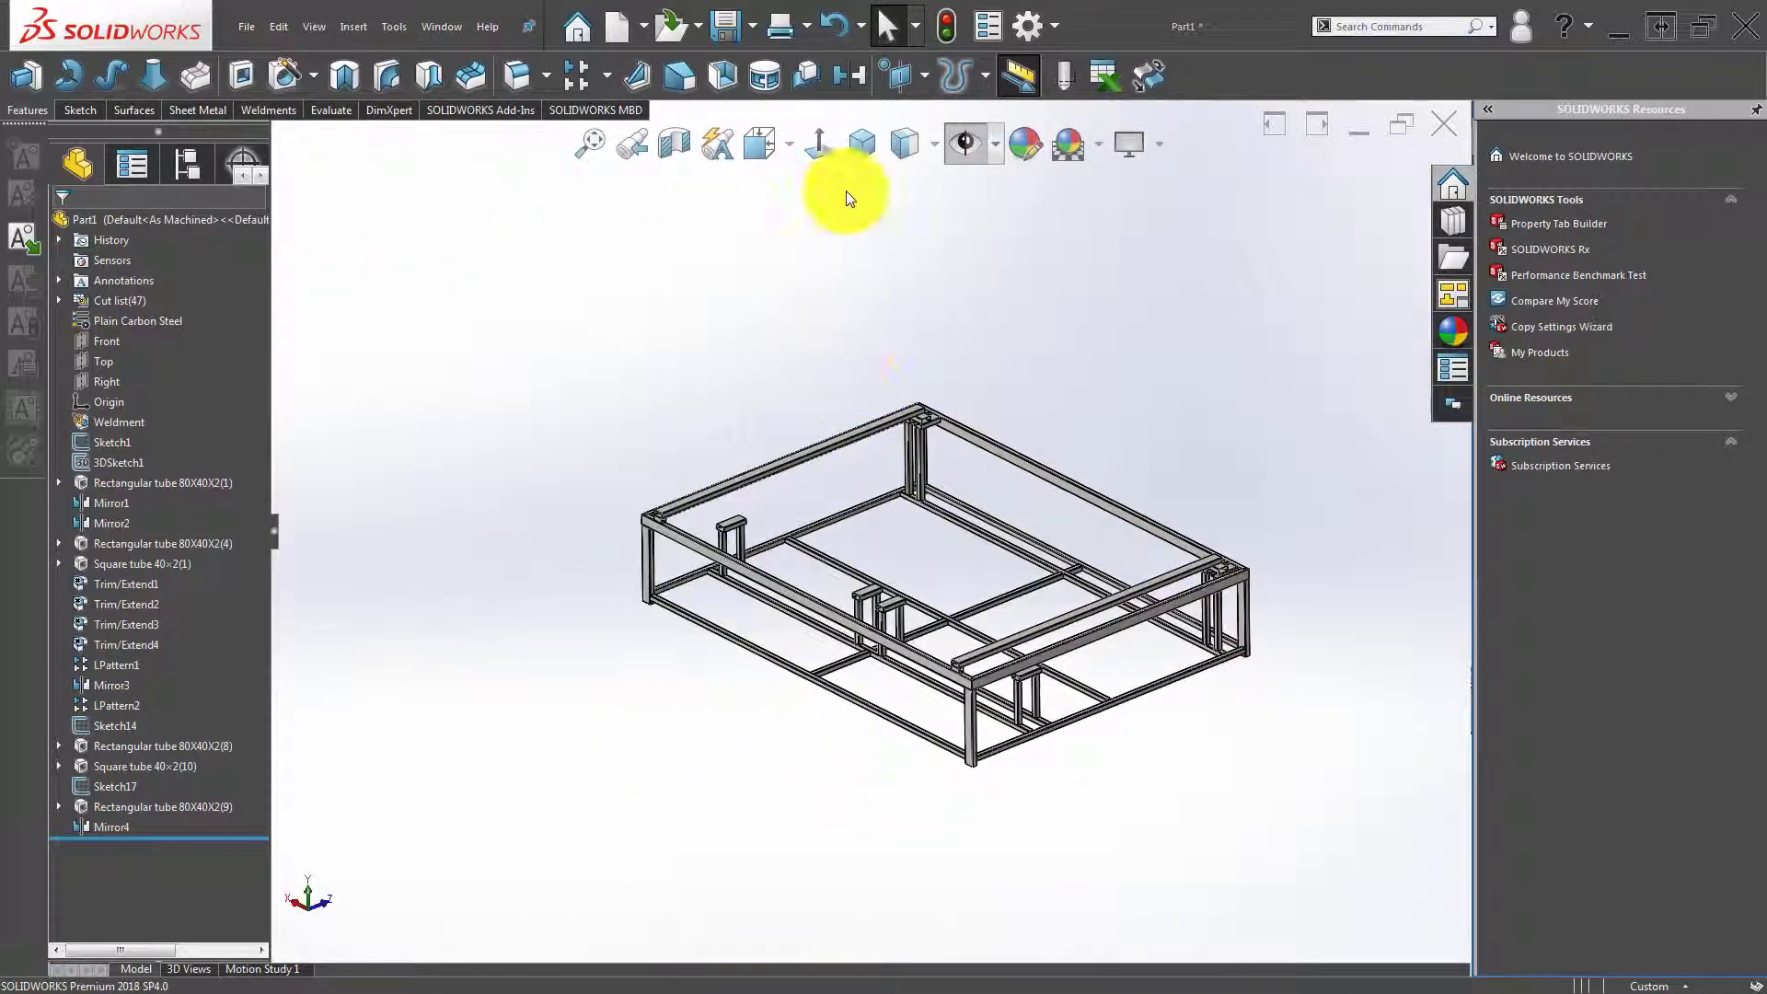
{"action": "left_click", "coordinate": [863, 137]}
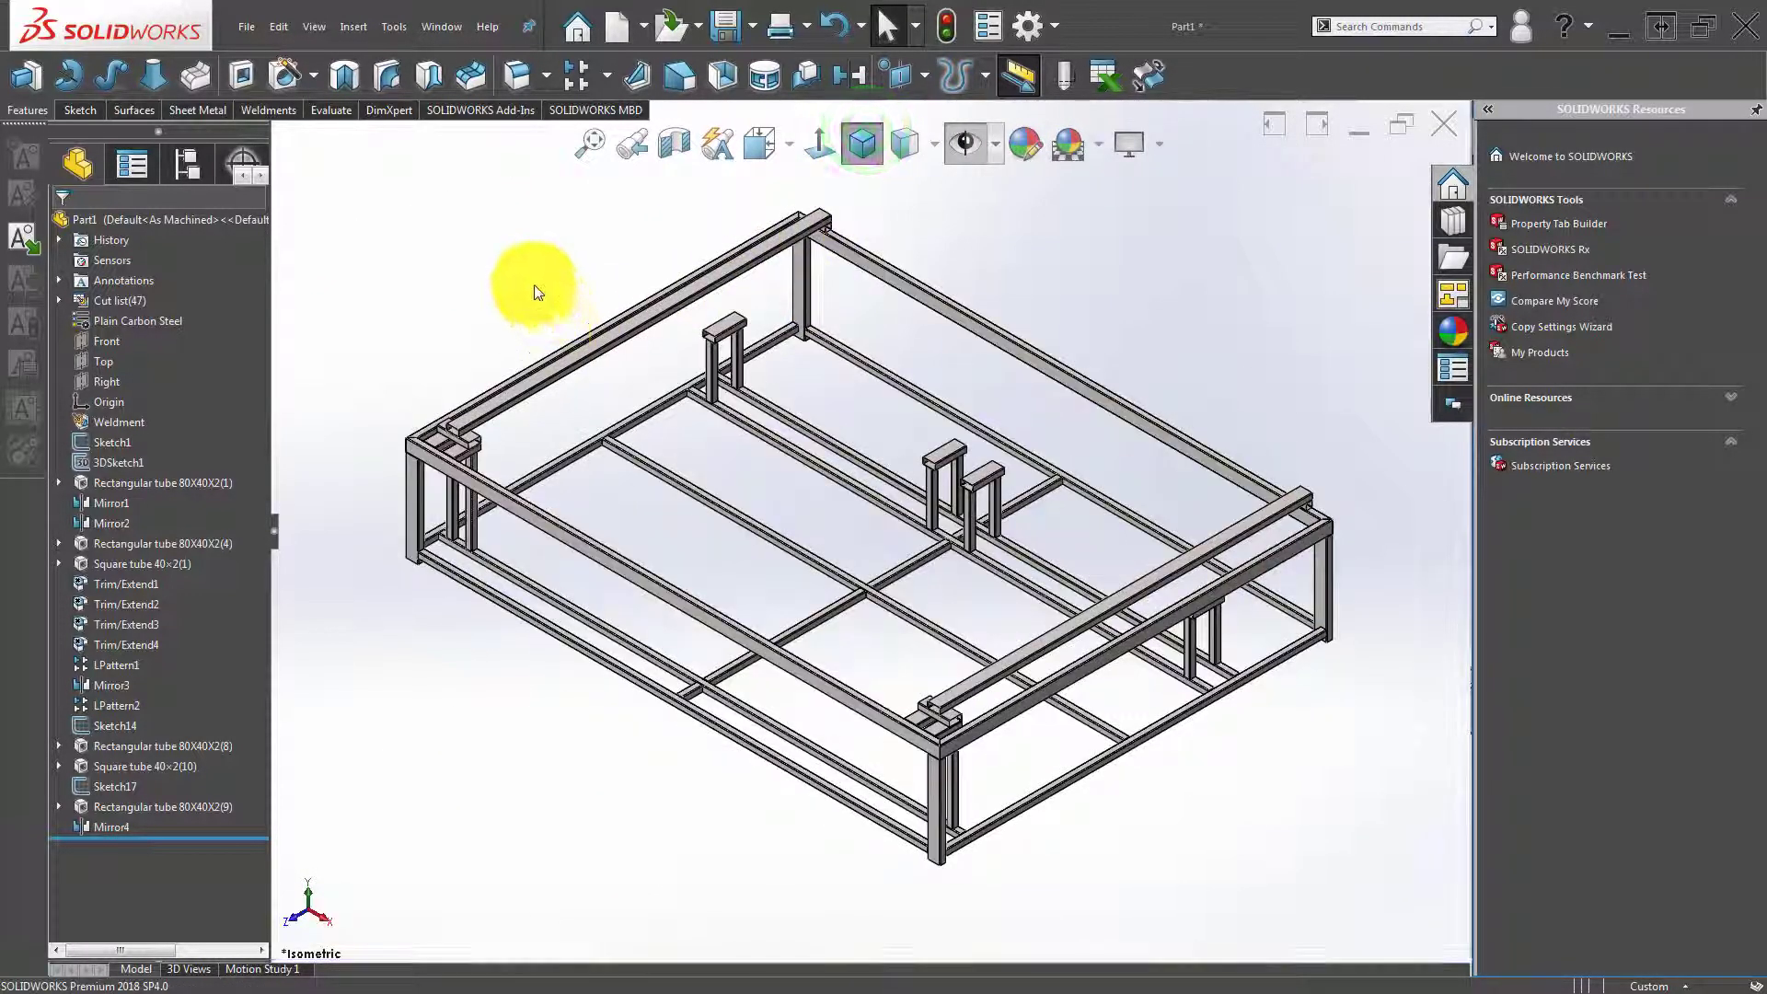
Inspect the Mirror4 result from a lower side angle, then return to the Isometric view.
{"action": "scroll", "coordinate": [534, 280], "scroll_direction": "up", "scroll_amount": 2}
{"action": "scroll", "coordinate": [750, 472], "scroll_direction": "down", "scroll_amount": 3}
{"action": "scroll", "coordinate": [753, 478], "scroll_direction": "down", "scroll_amount": 2}
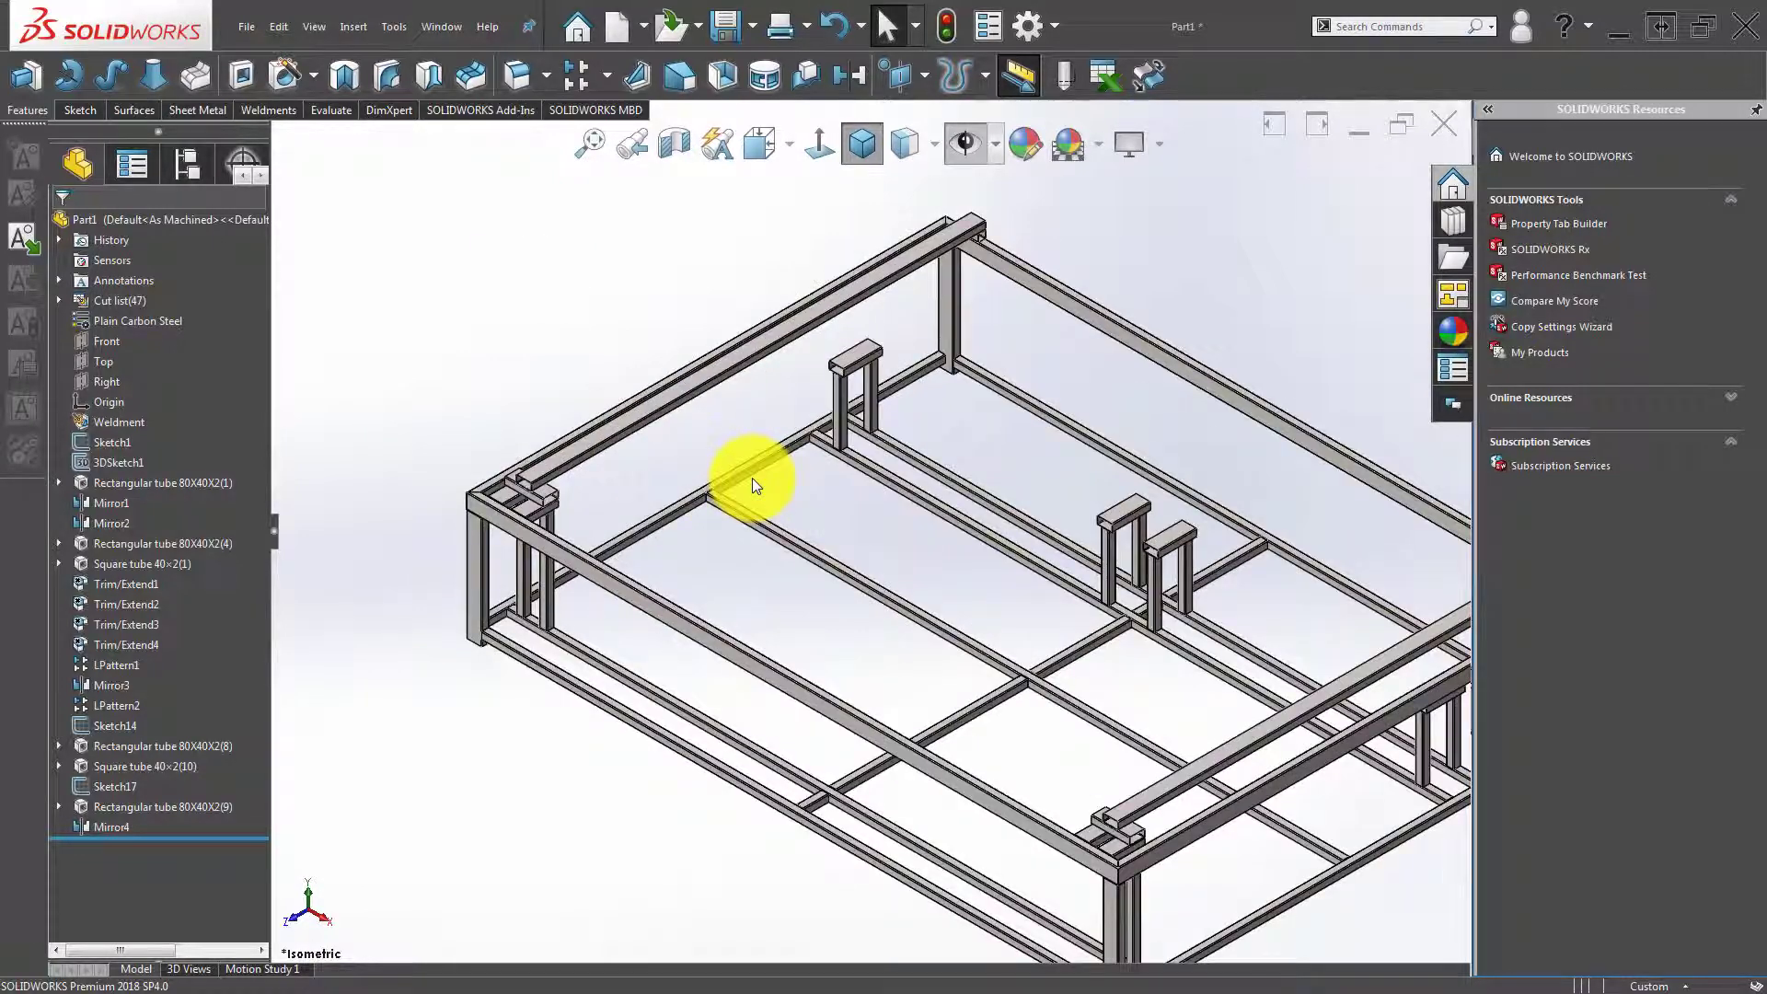
{"action": "scroll", "coordinate": [753, 477], "scroll_direction": "up", "scroll_amount": 2}
{"action": "scroll", "coordinate": [933, 397], "scroll_direction": "down", "scroll_amount": 4}
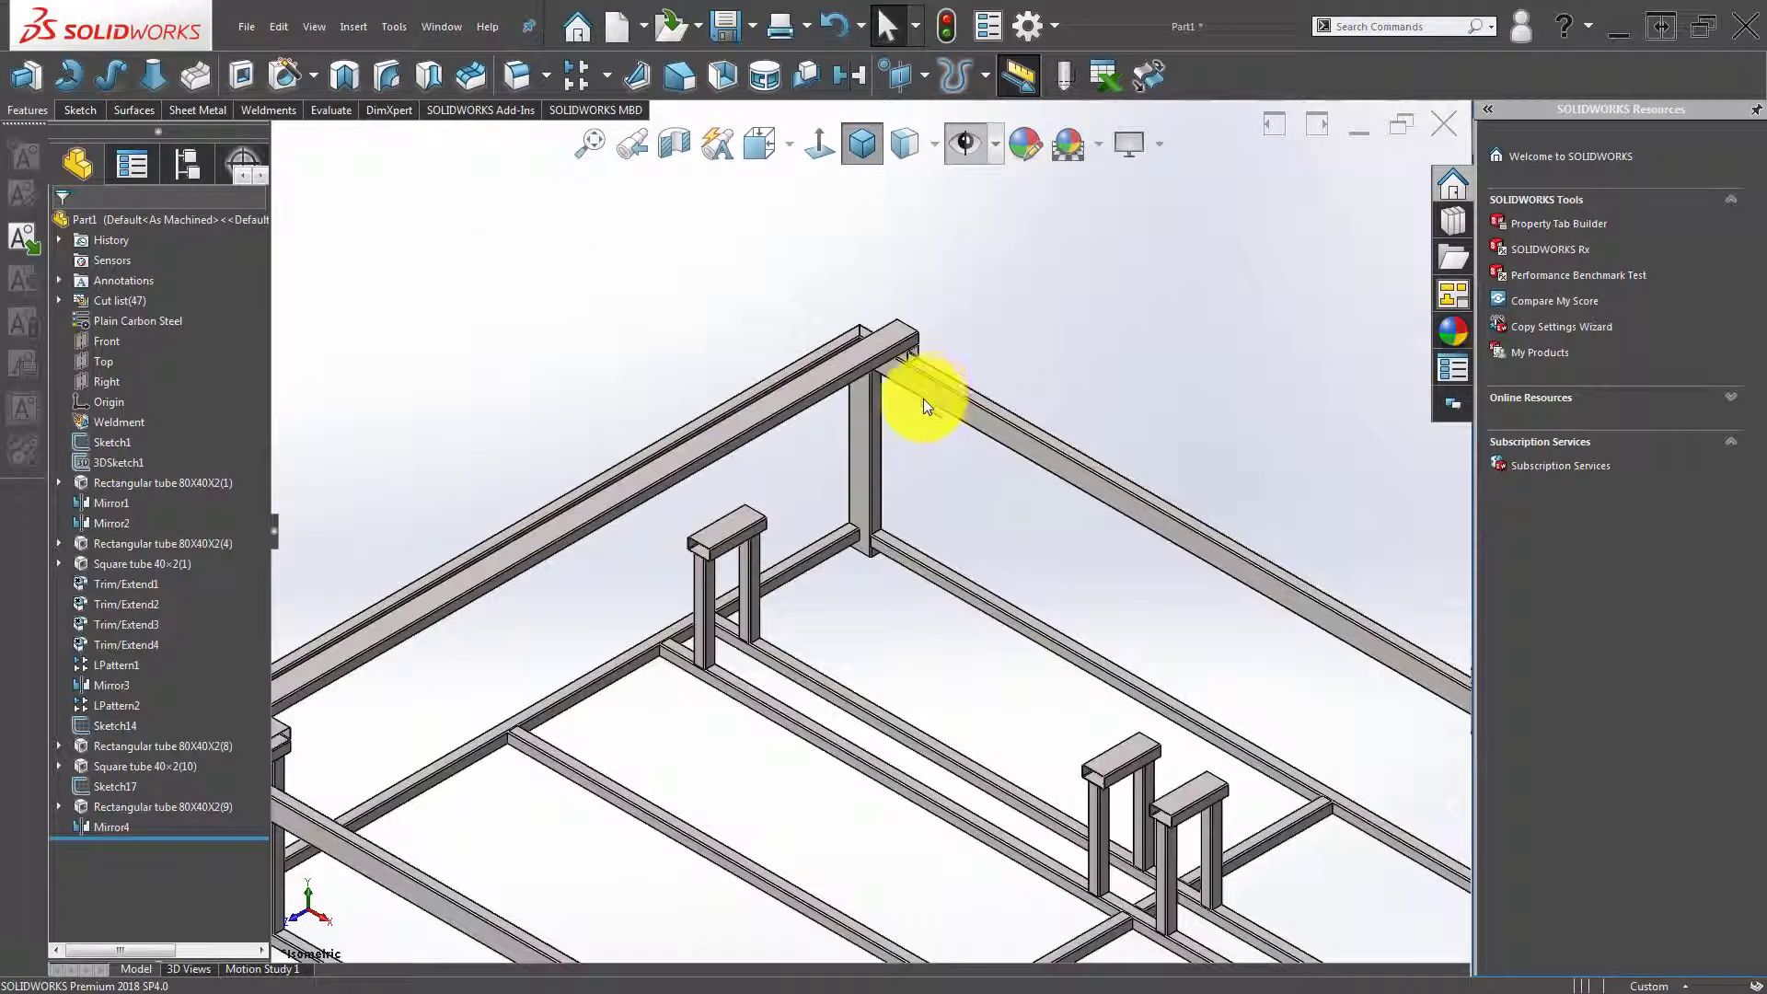
{"action": "scroll", "coordinate": [924, 400], "scroll_direction": "up", "scroll_amount": 2}
{"action": "scroll", "coordinate": [920, 403], "scroll_direction": "up", "scroll_amount": 2}
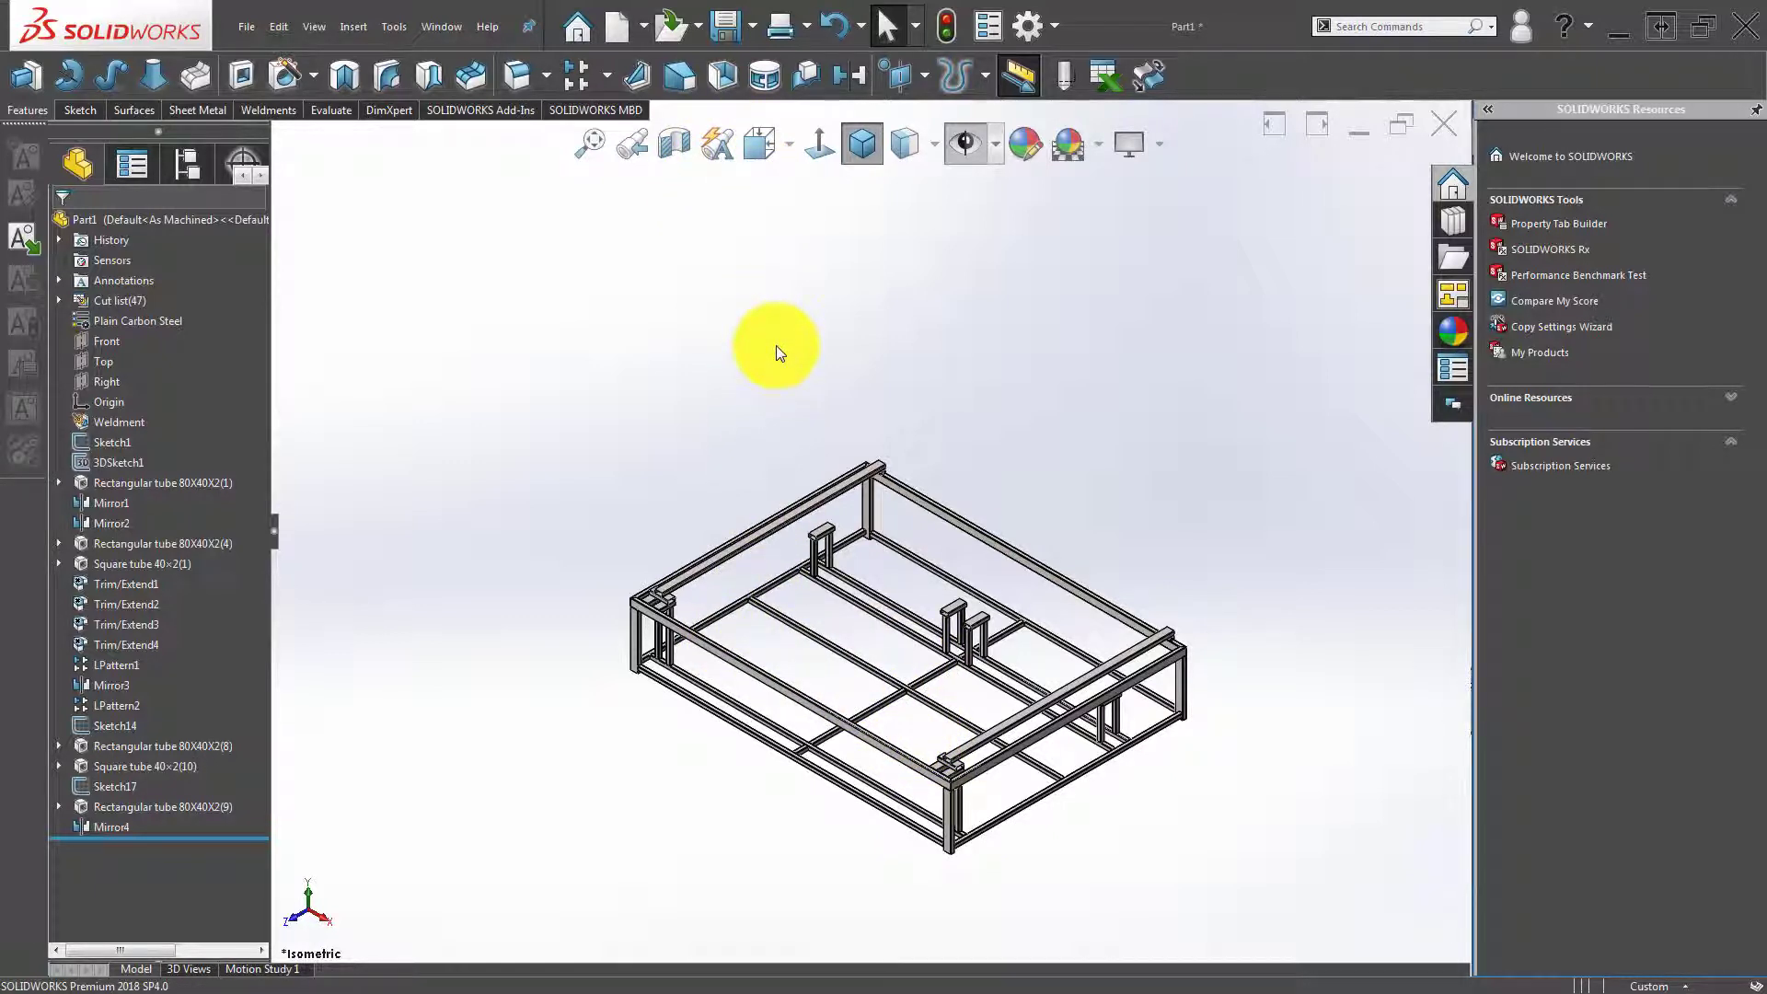
{"action": "left_click", "coordinate": [853, 147]}
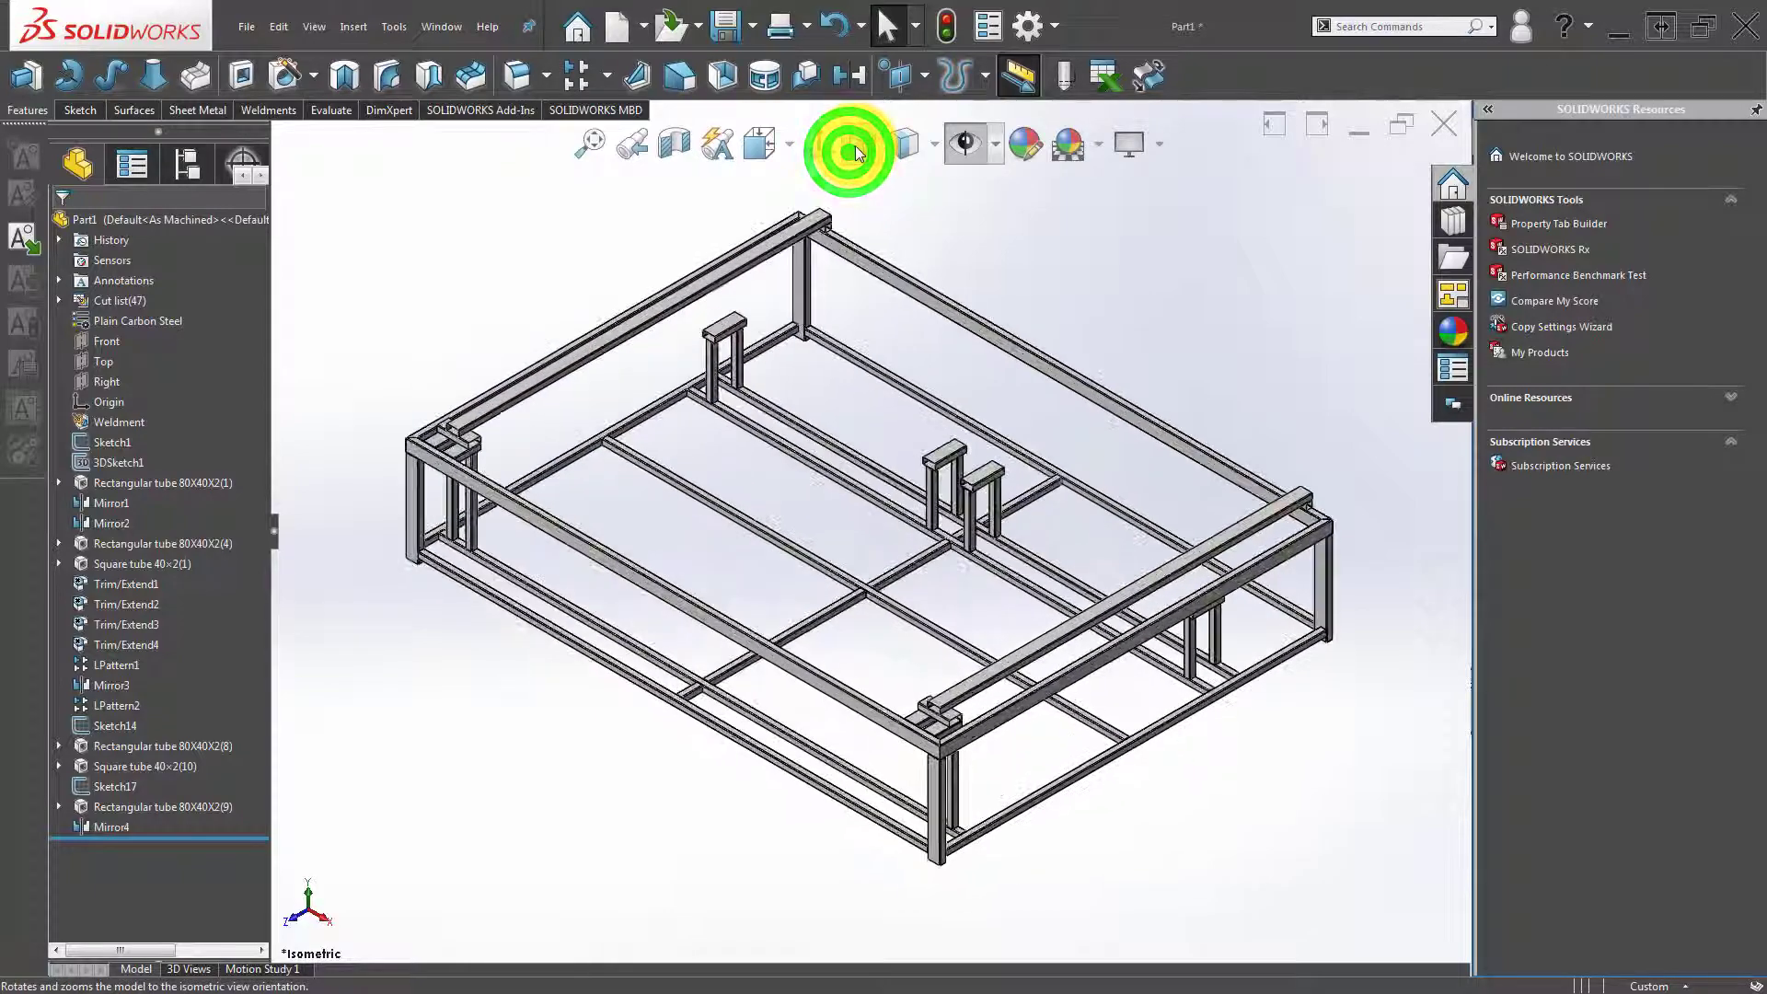
{"action": "mouse_move", "coordinate": [692, 663]}
{"action": "middle_mouse_down"}
{"action": "mouse_move", "coordinate": [818, 518]}
{"action": "mouse_move", "coordinate": [1085, 592]}
{"action": "mouse_move", "coordinate": [1116, 670]}
{"action": "mouse_move", "coordinate": [1073, 703]}
{"action": "mouse_move", "coordinate": [1081, 728]}
{"action": "mouse_move", "coordinate": [1092, 692]}
{"action": "middle_mouse_up"}
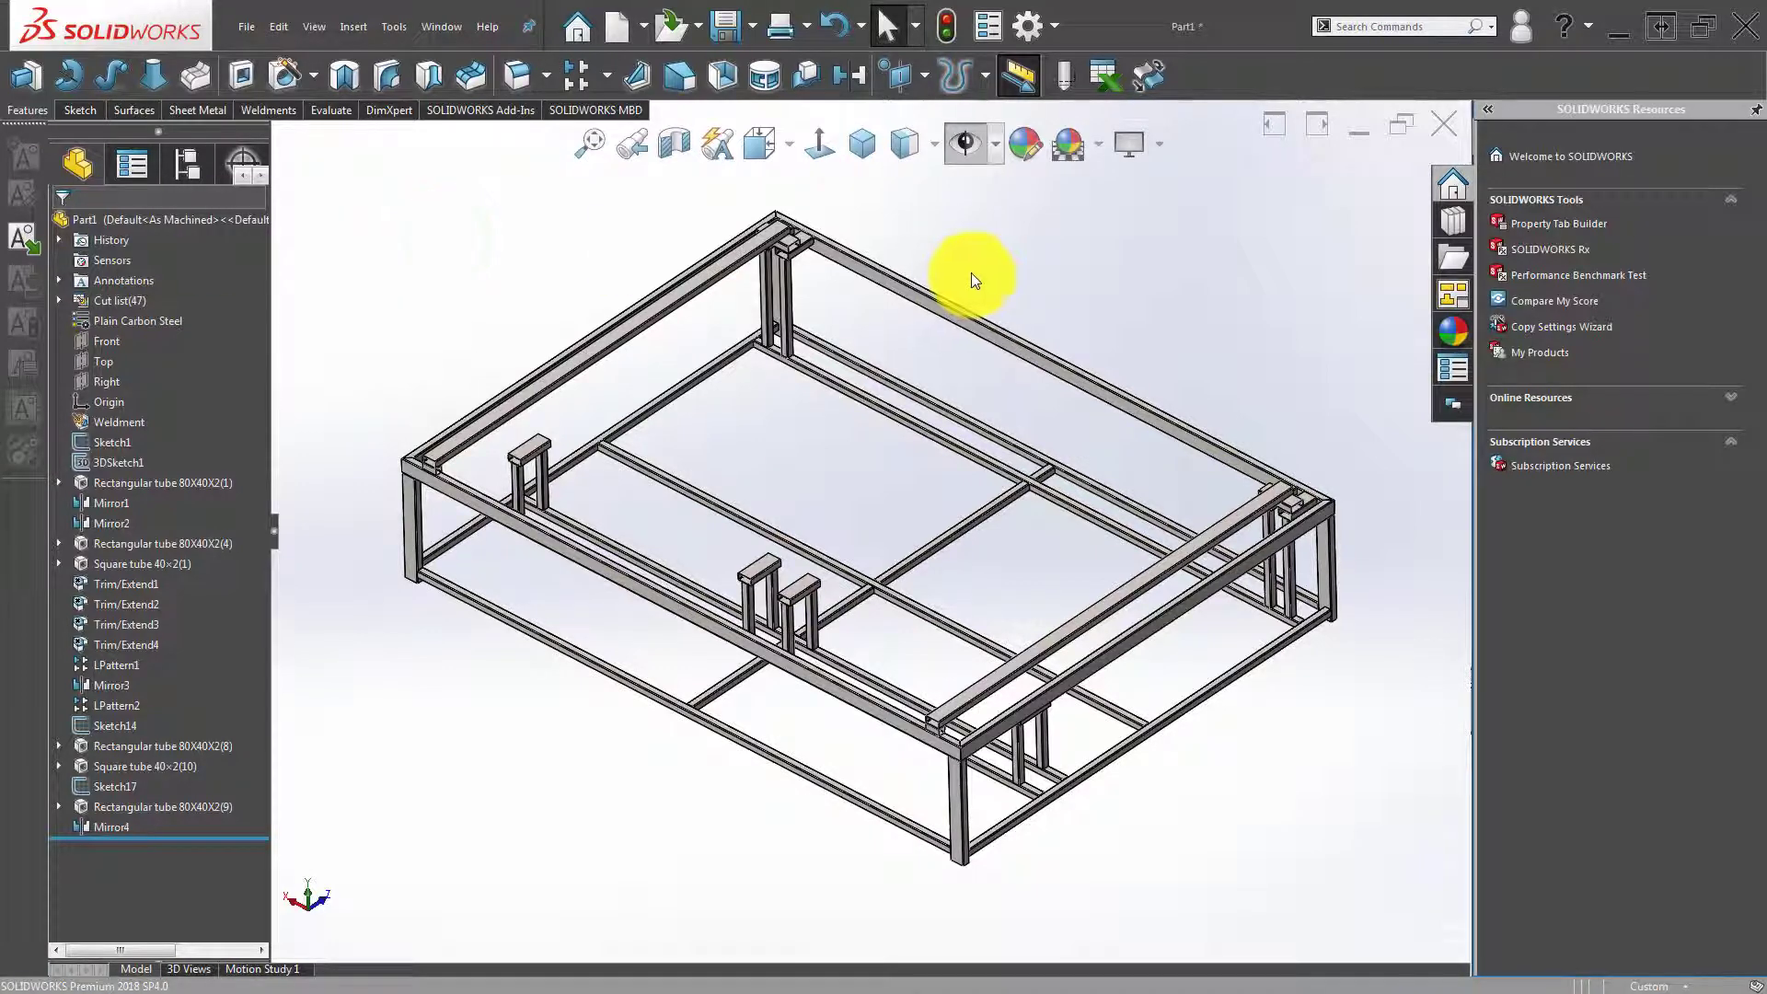
{"action": "left_click", "coordinate": [858, 145]}
{"action": "left_click", "coordinate": [481, 280]}
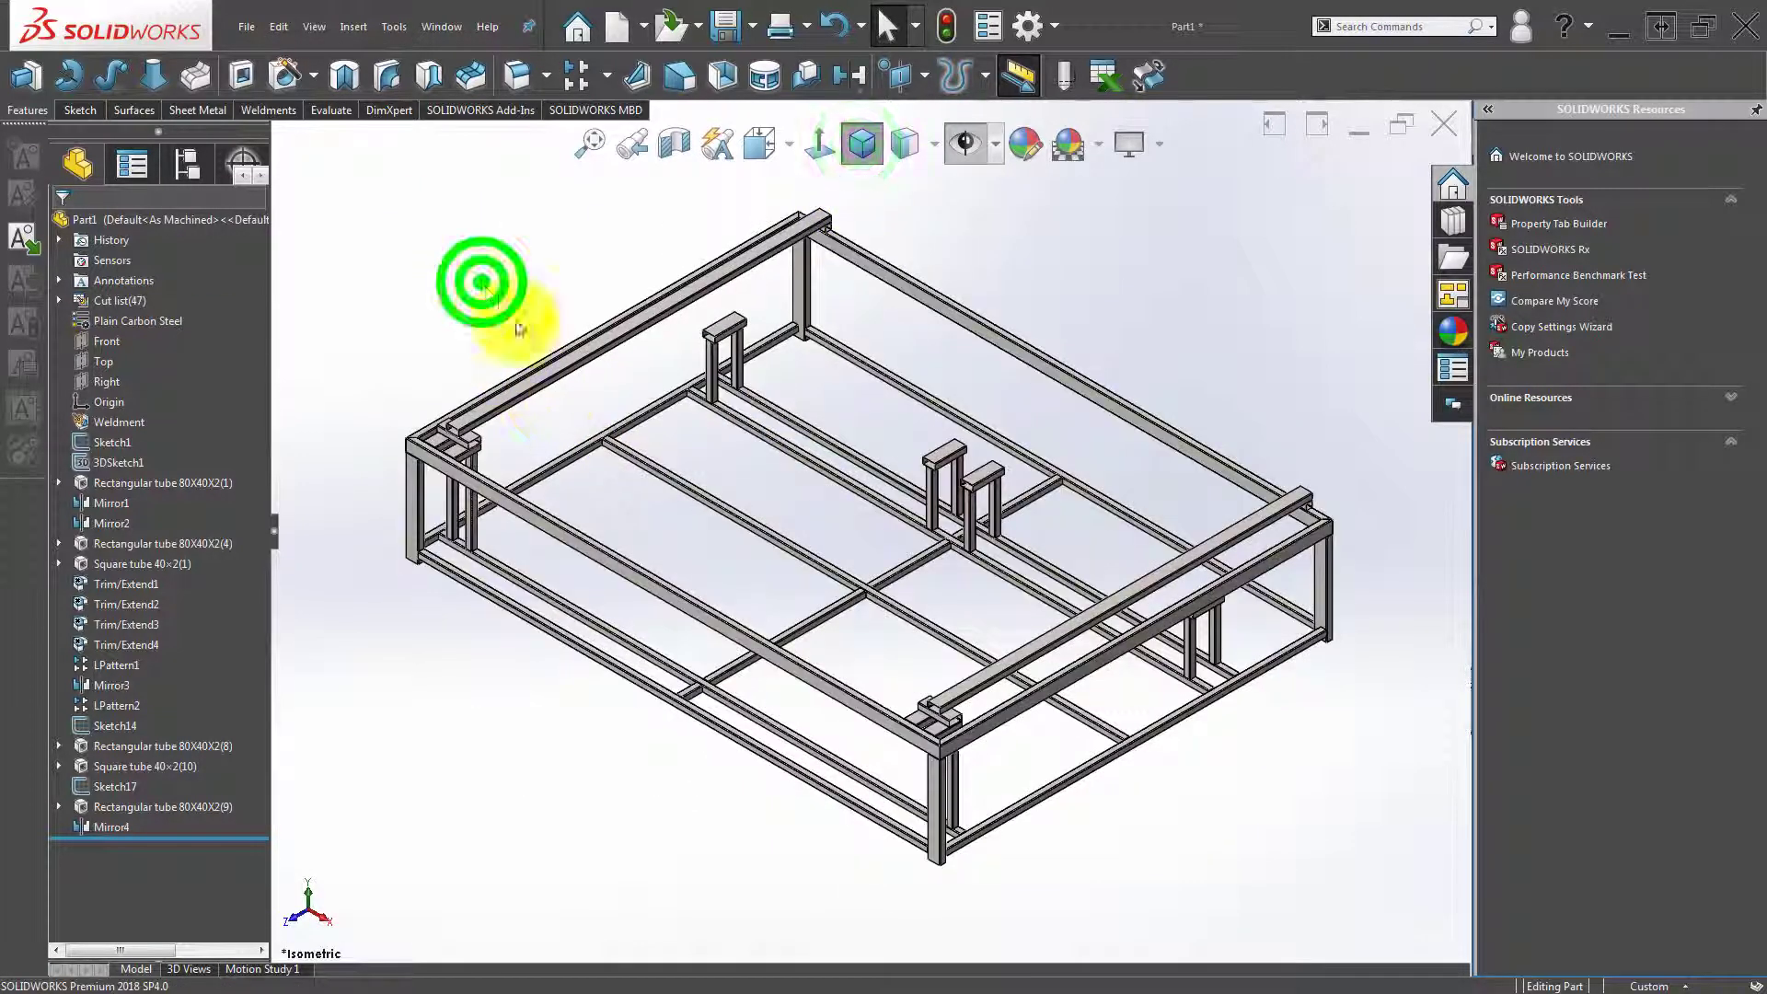